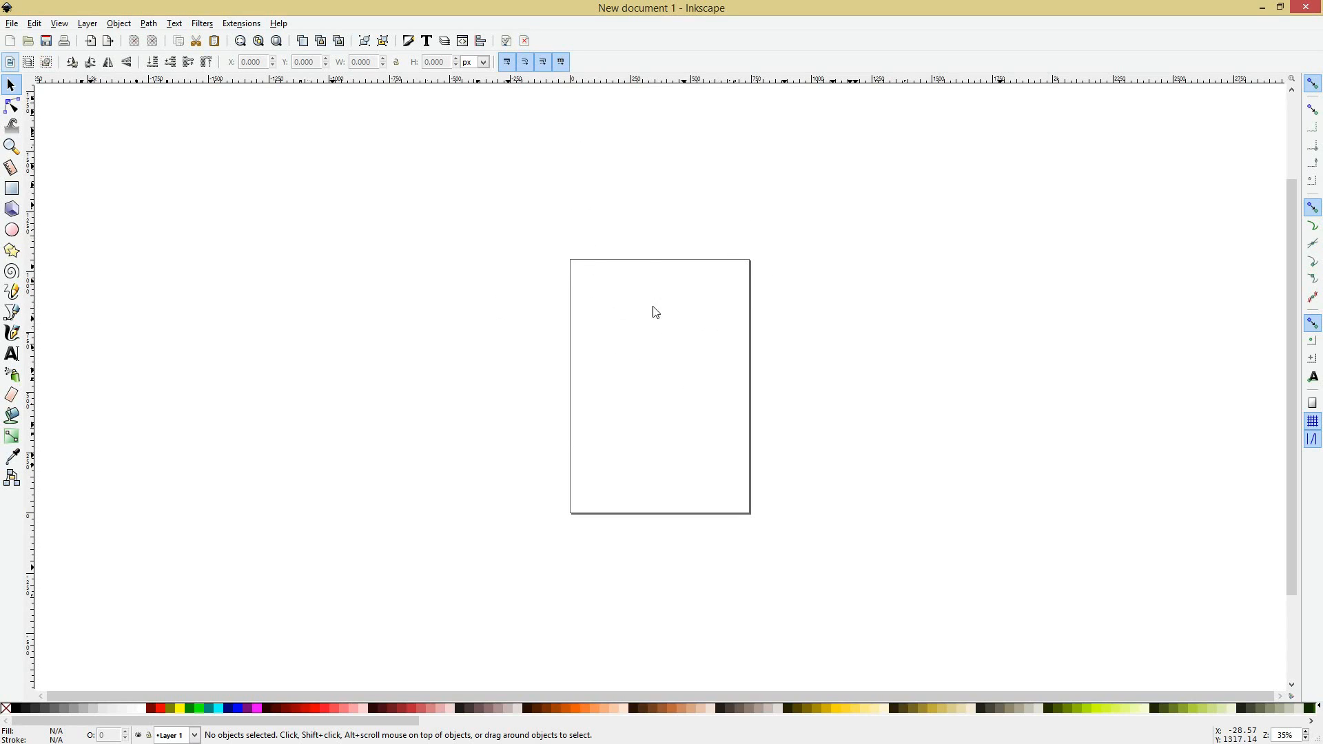
Step: Turn off the page border in the document properties and close the dialog
click(505, 43)
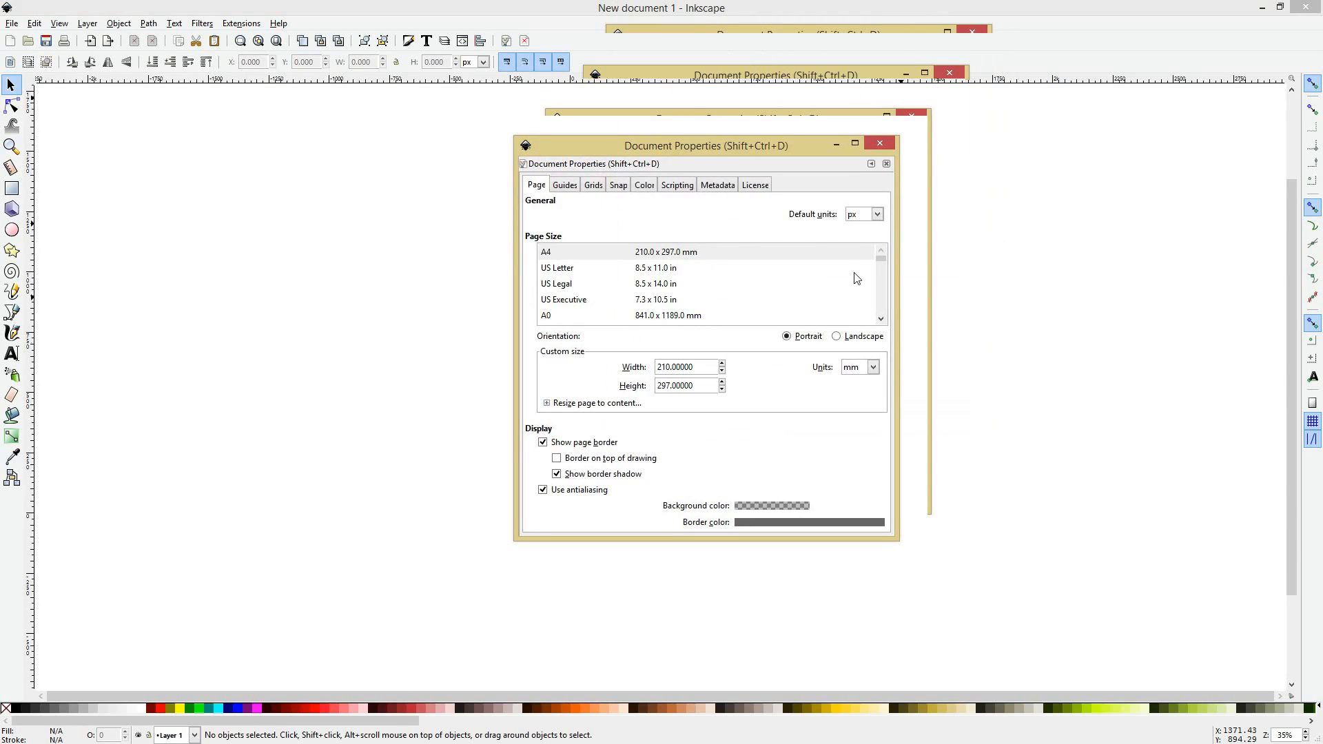
click(570, 444)
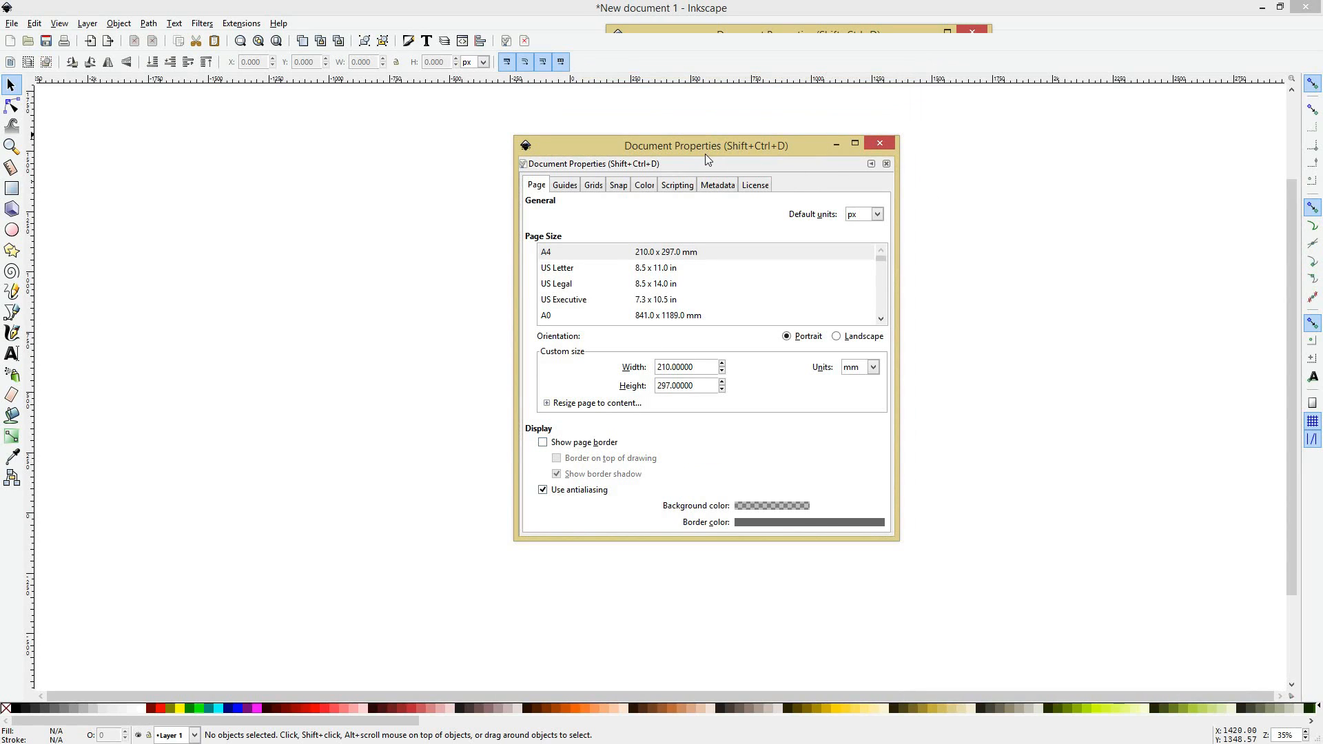
drag(706, 155, 401, 184)
click(543, 183)
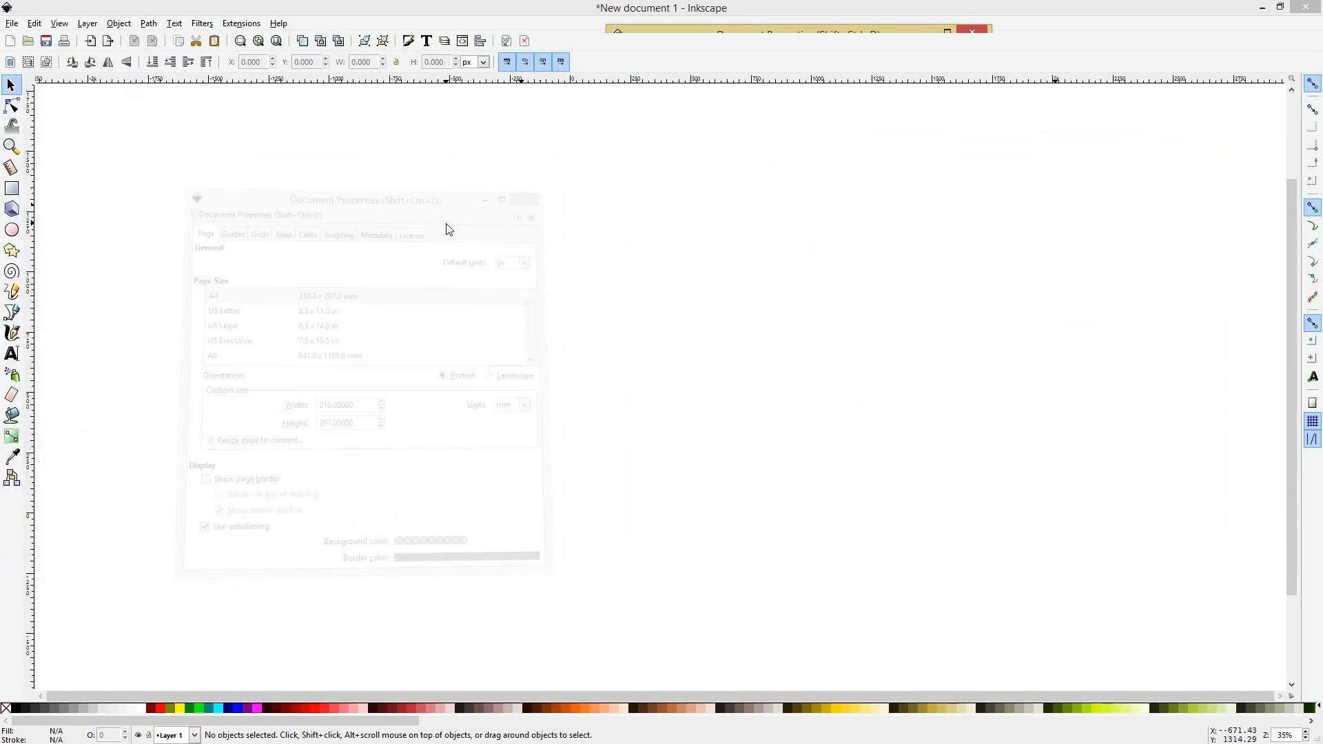
Step: Show the Fill and Stroke and Layers dialogs docked beside the canvas, and enlarge the Layers area
click(409, 40)
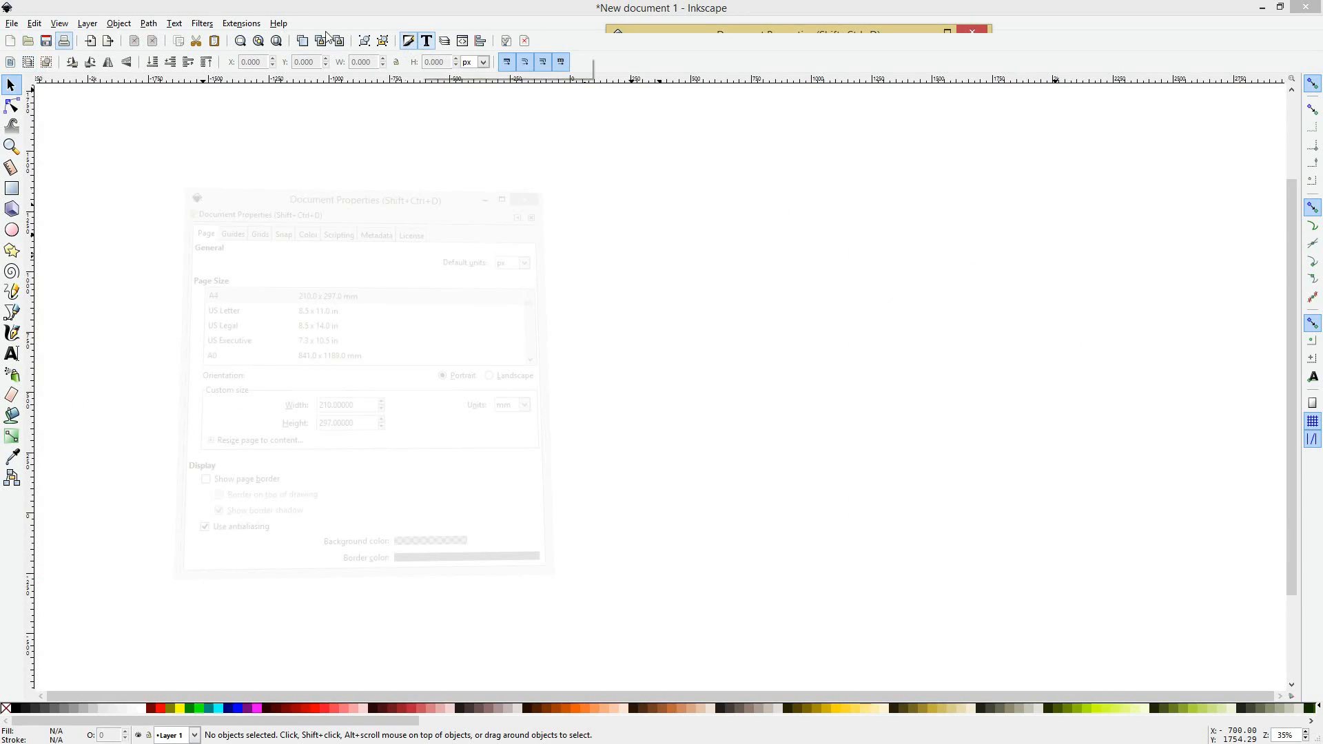
click(409, 42)
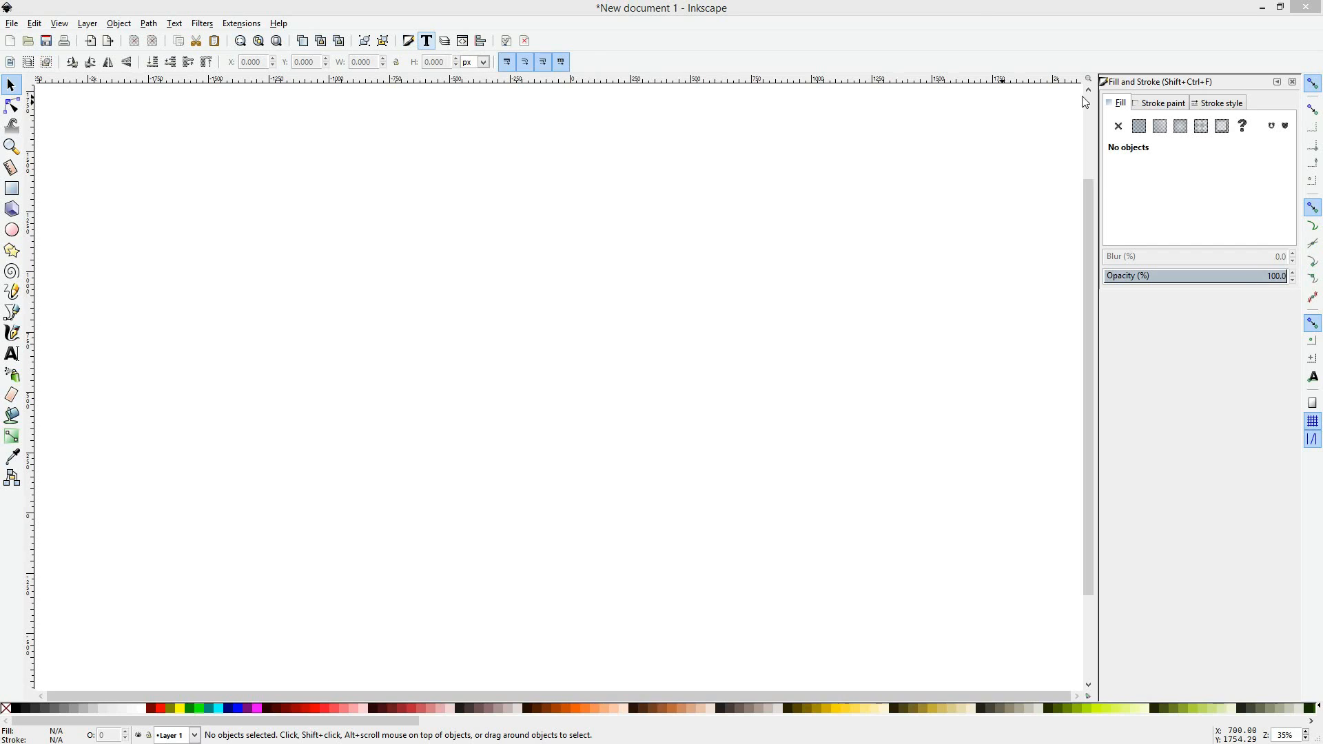
click(436, 43)
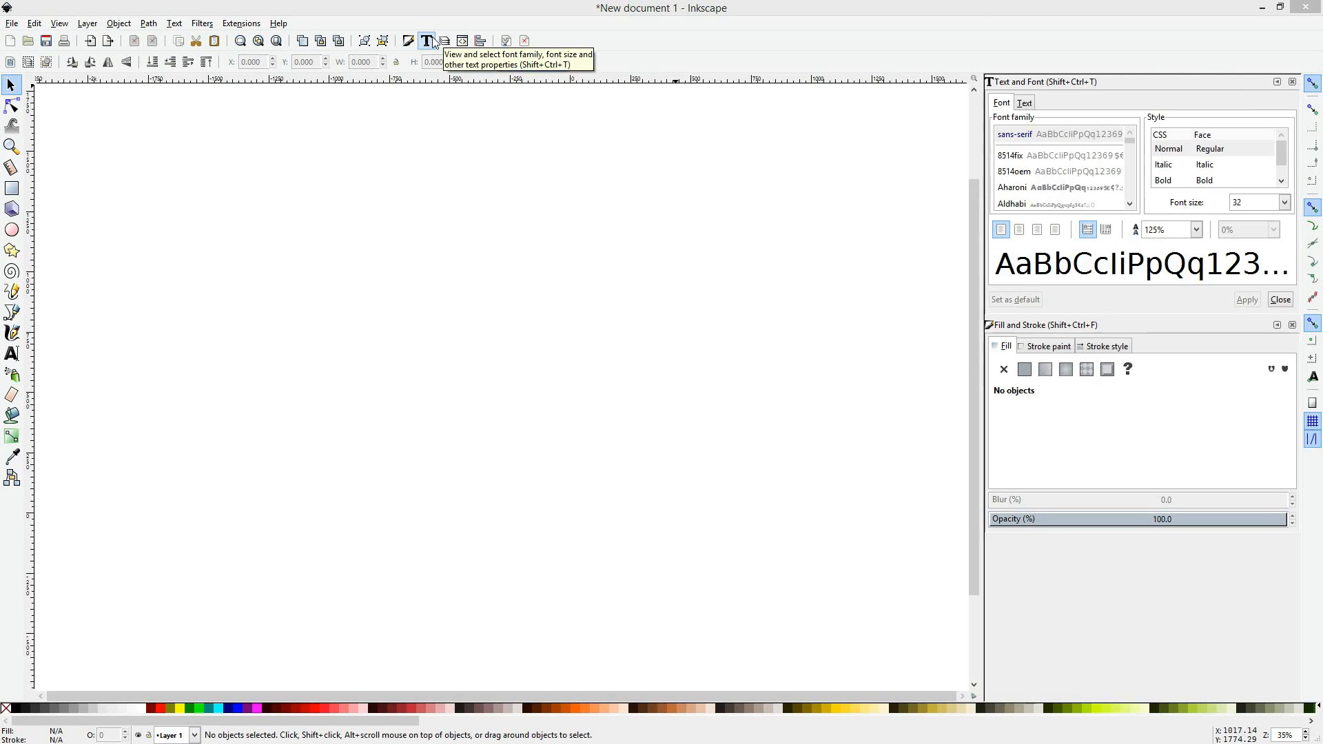
click(1293, 82)
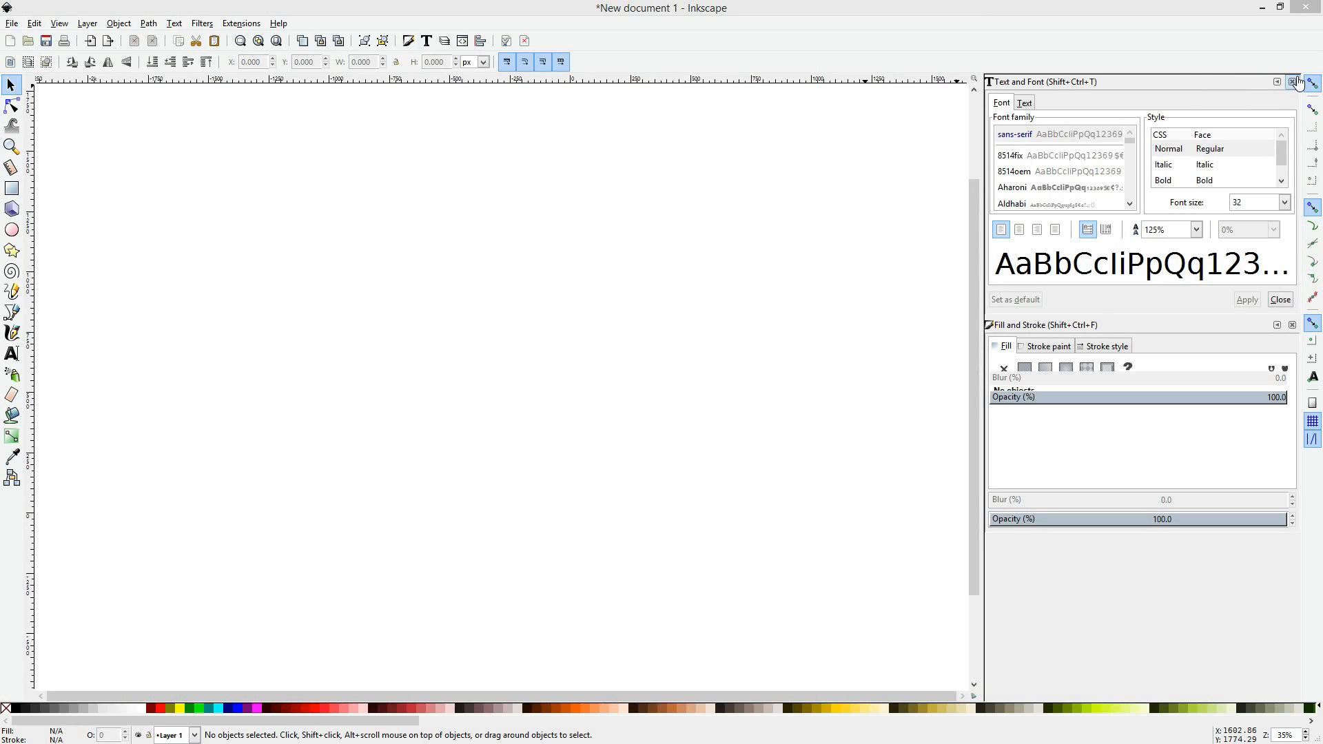
click(444, 41)
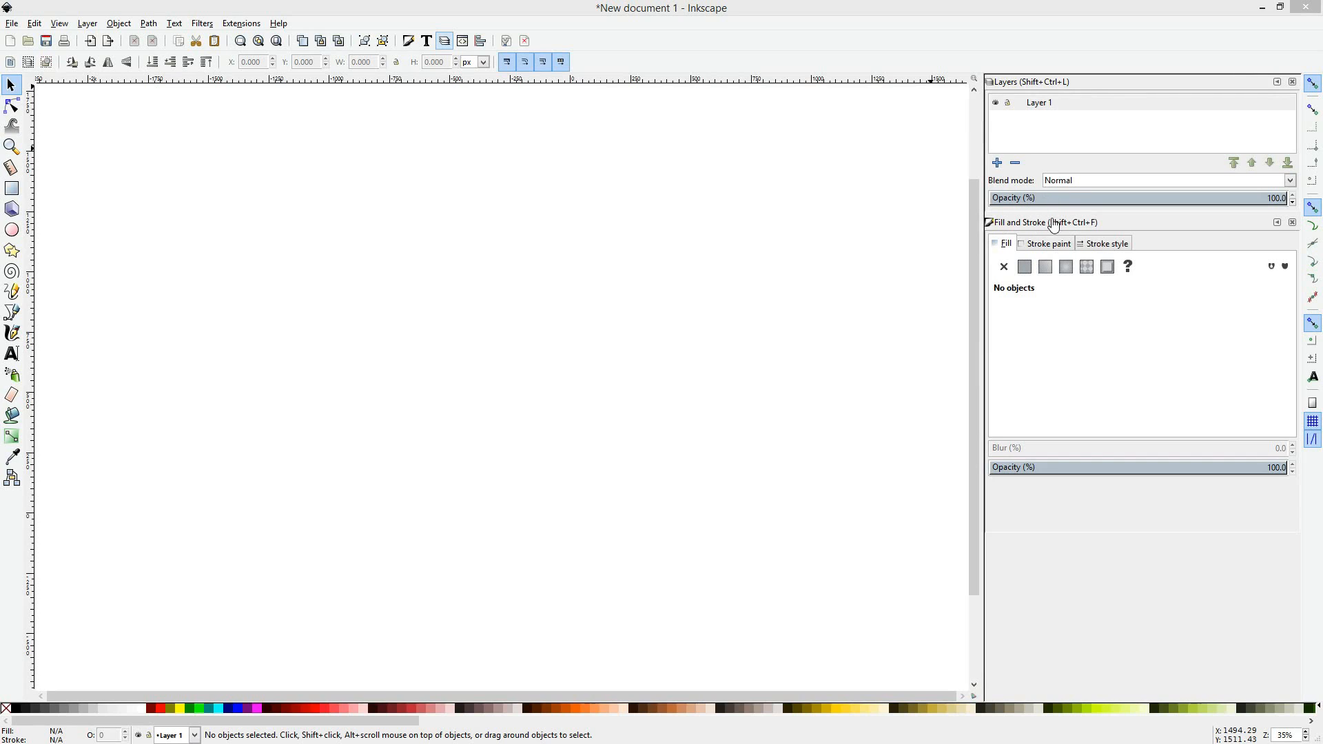
mouse_move(1054, 212)
mouse_down()
mouse_move(1067, 295)
mouse_move(1068, 256)
mouse_move(1069, 274)
mouse_up()
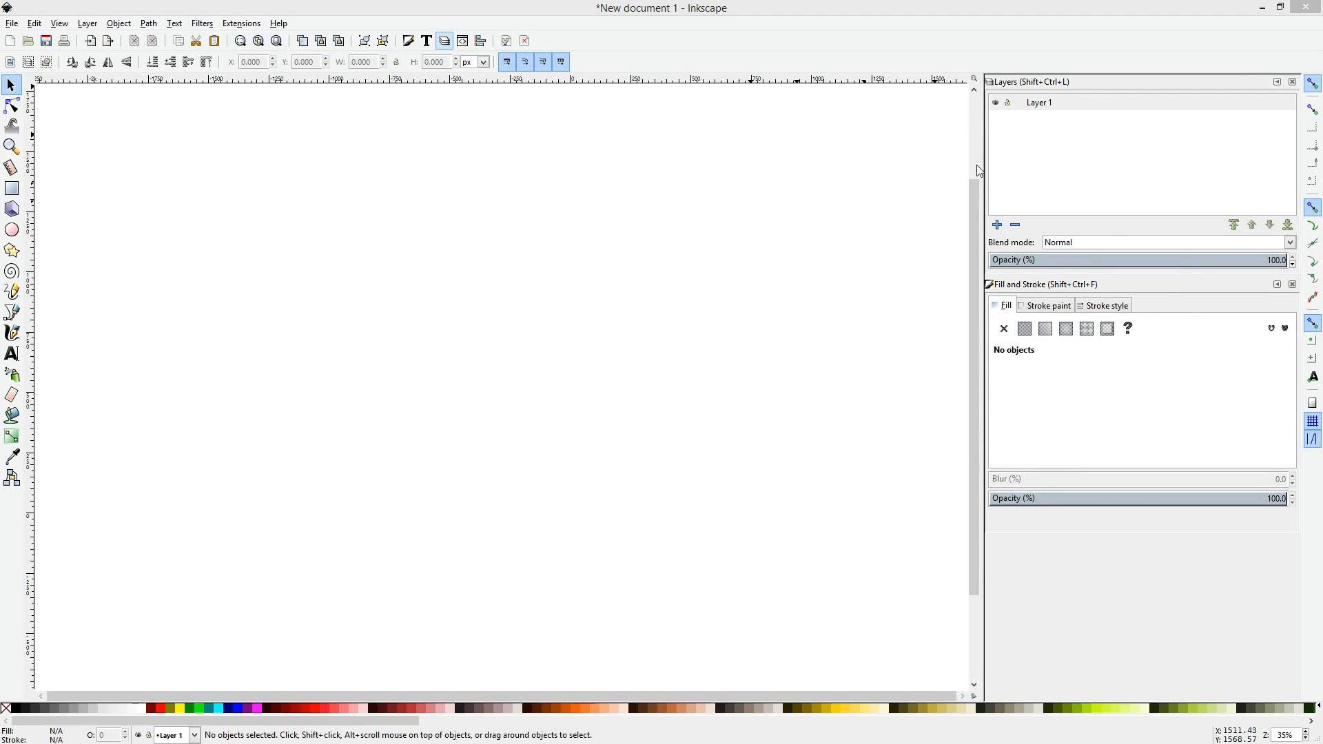
drag(1003, 162, 956, 203)
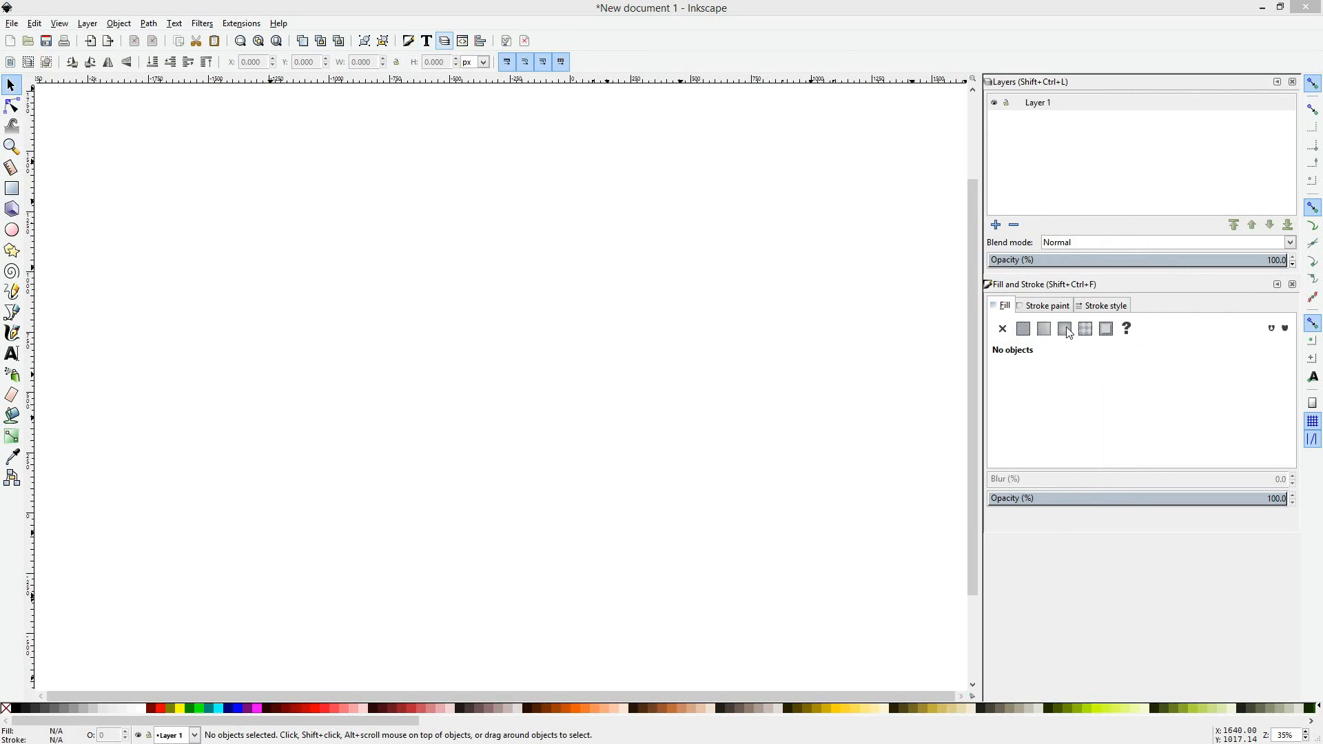
click(1055, 306)
click(1001, 308)
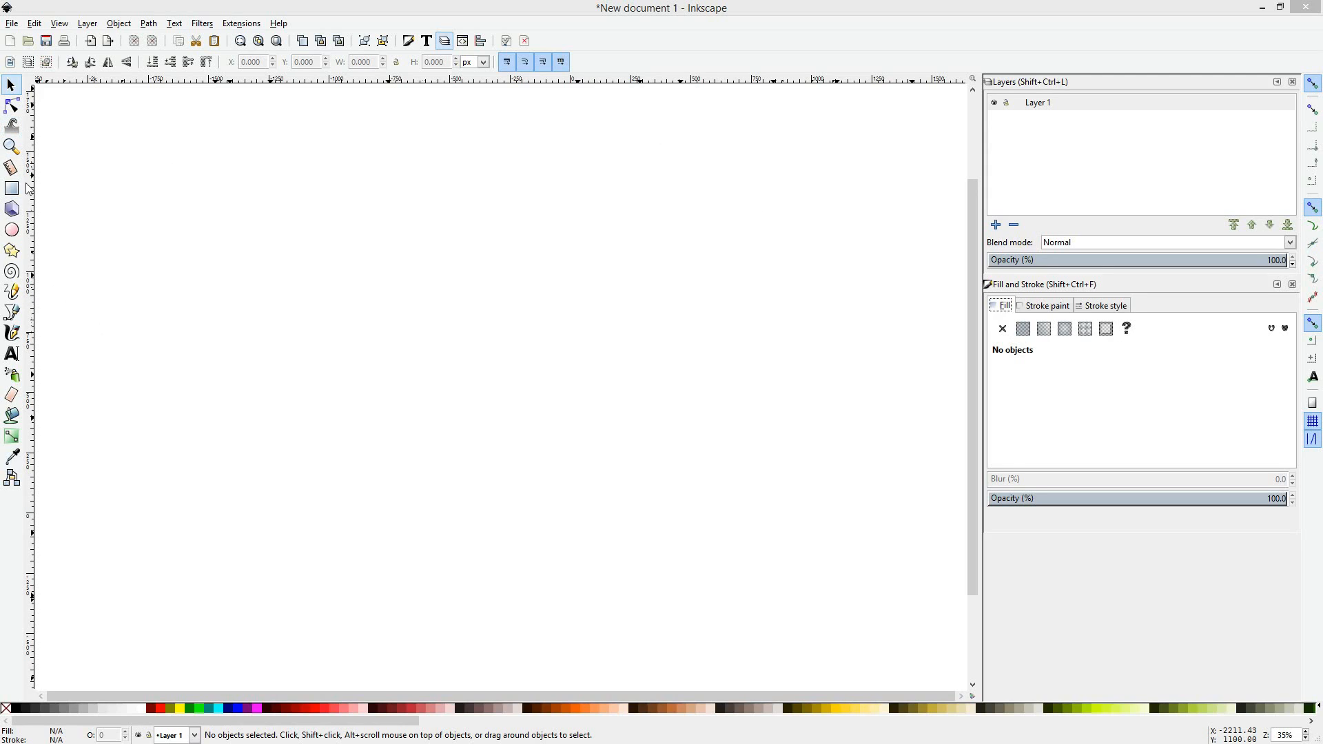
Step: Draw a blue rectangle about 3014 by 1894 px across the middle of the canvas
click(12, 316)
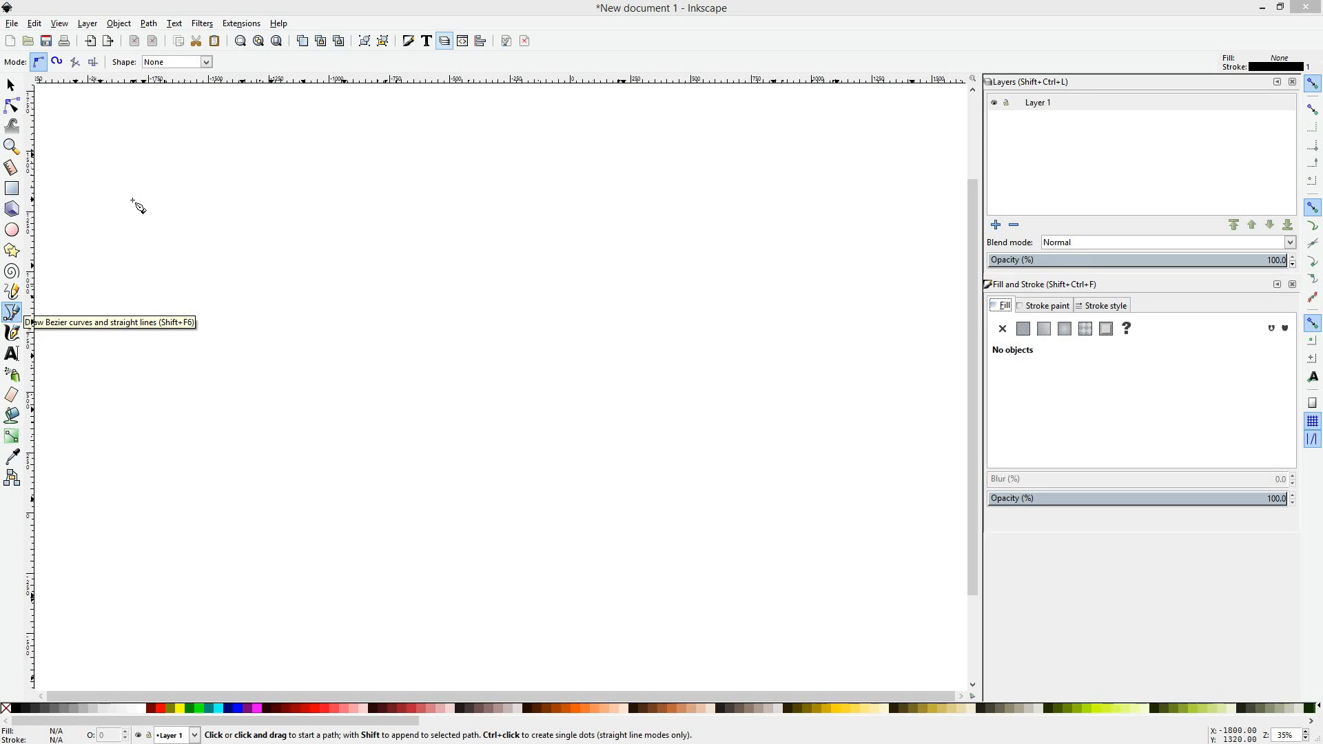
click(13, 189)
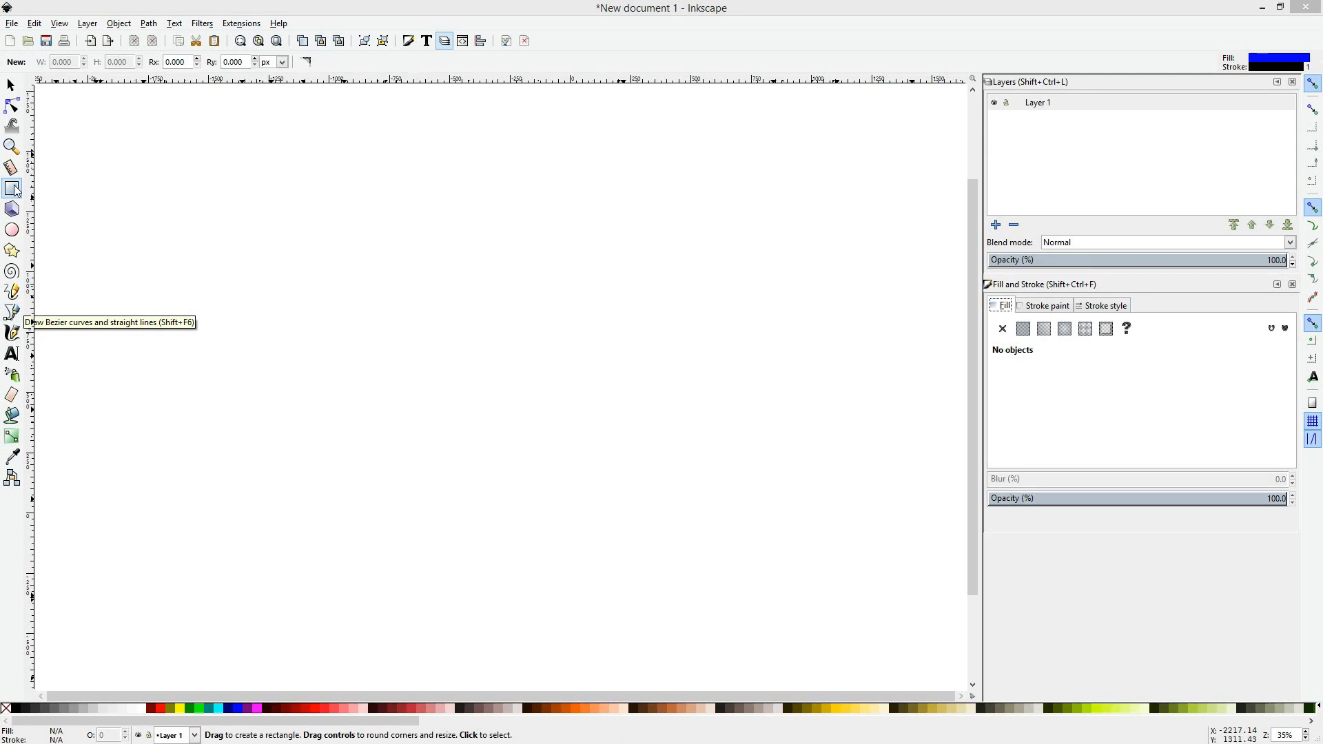
mouse_move(141, 149)
mouse_down()
mouse_move(703, 482)
mouse_move(842, 570)
mouse_move(854, 602)
mouse_move(793, 580)
mouse_move(656, 579)
mouse_move(867, 605)
mouse_up()
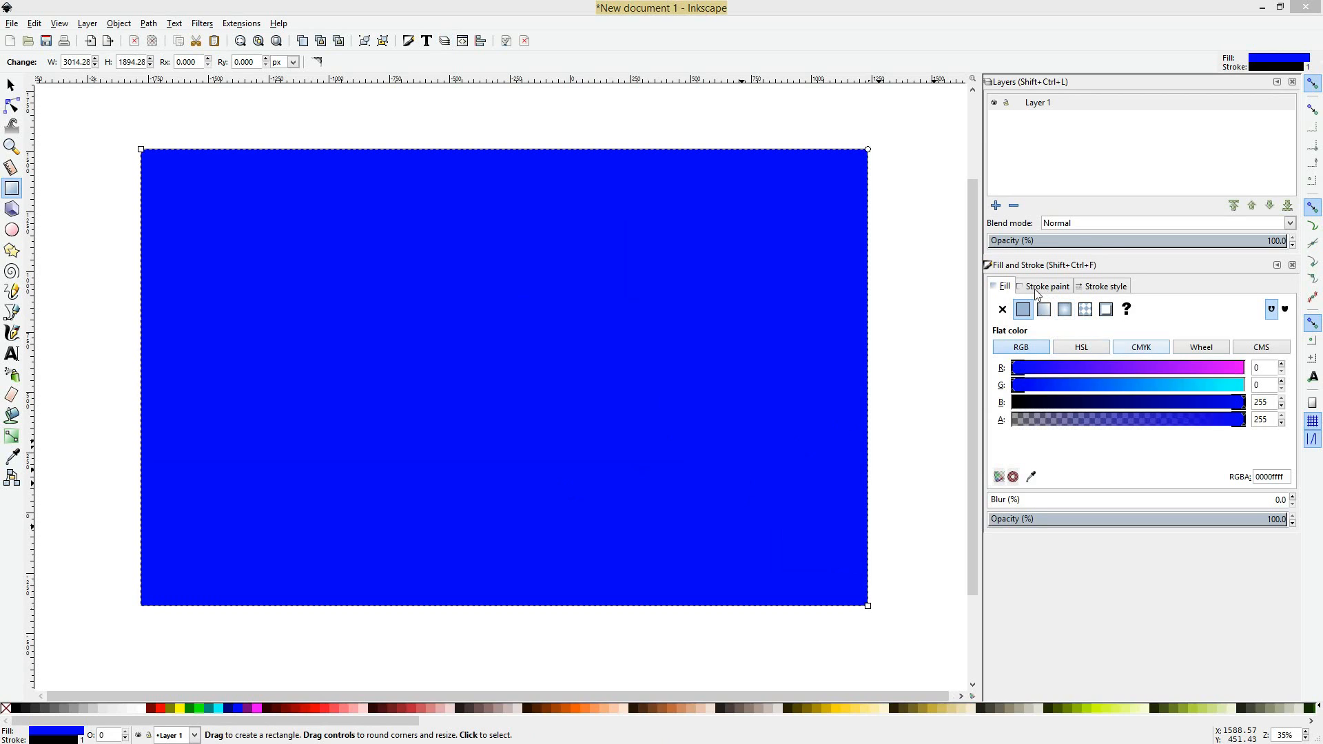
Step: Rename Layer 1 as Background
click(1055, 104)
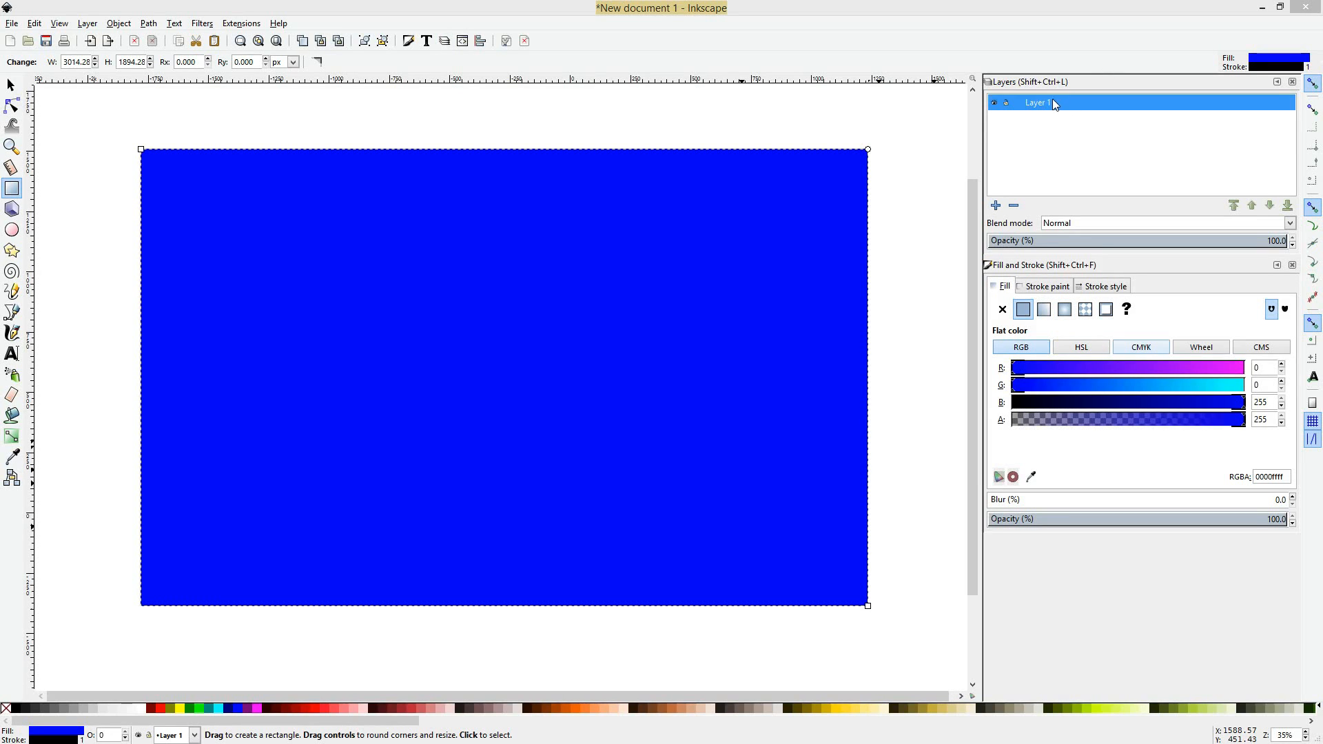
click(1068, 99)
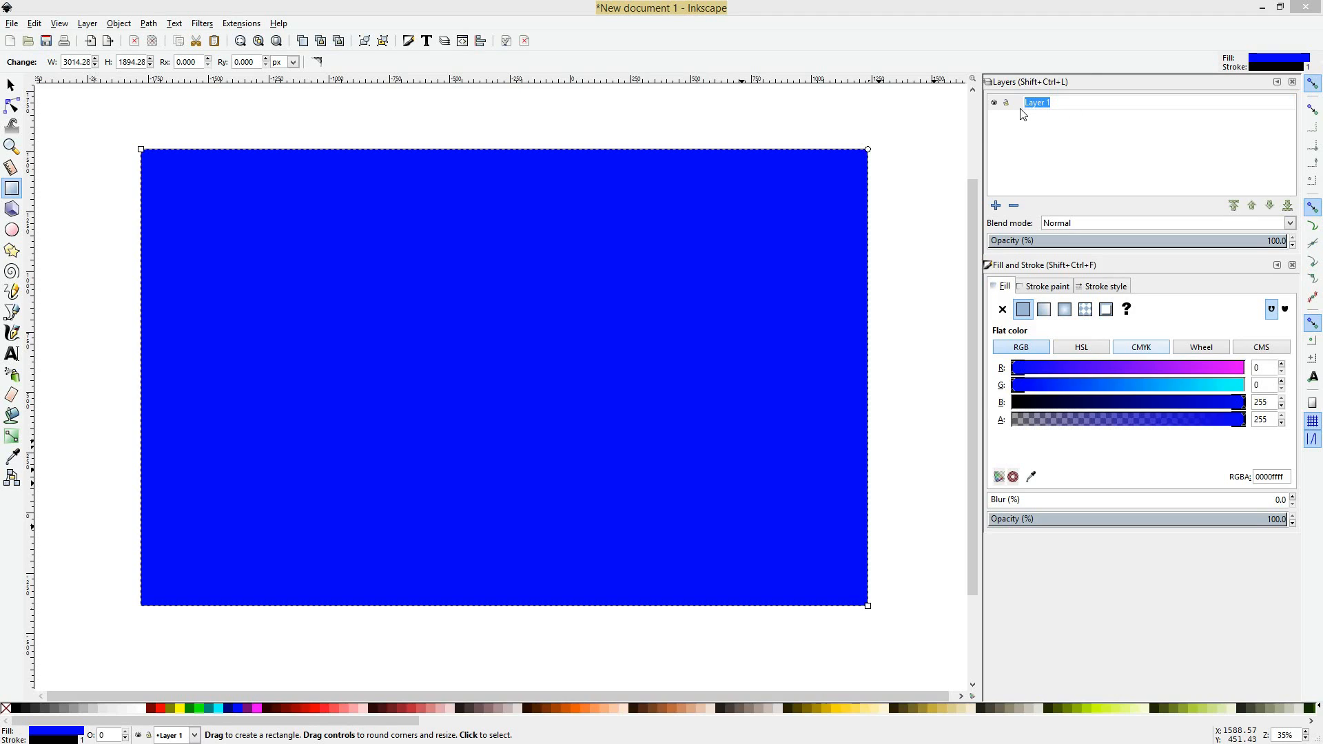
text(Background)
key(Return)
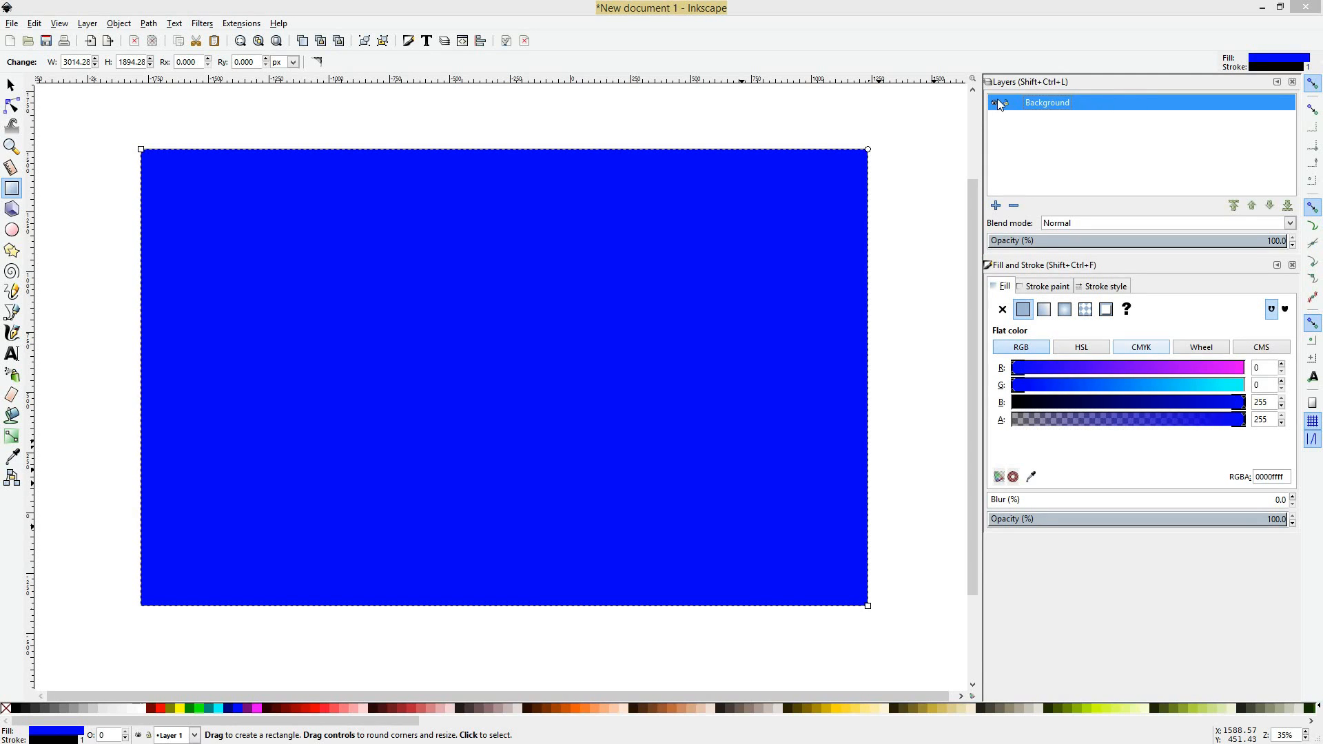
Step: Hide and show the Background layer again, and lock and unlock it
click(996, 102)
click(996, 103)
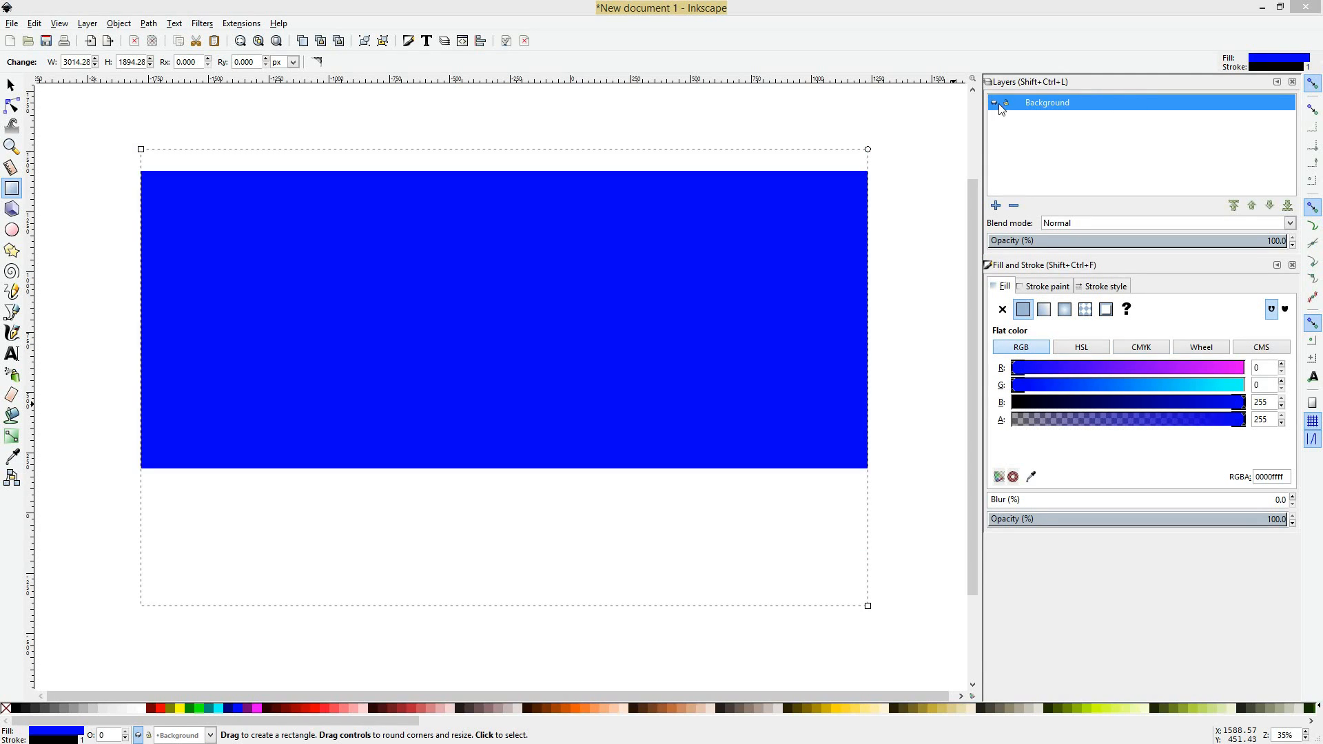
click(1006, 104)
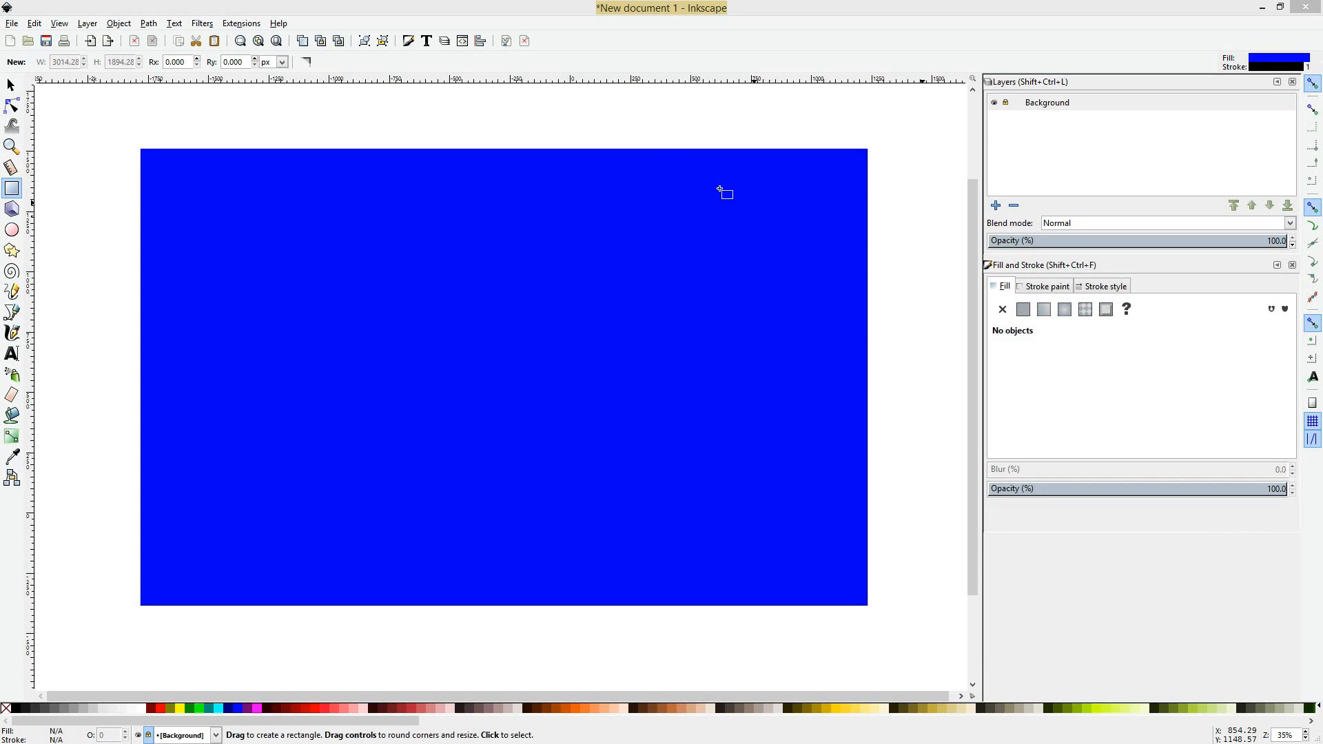
click(1005, 106)
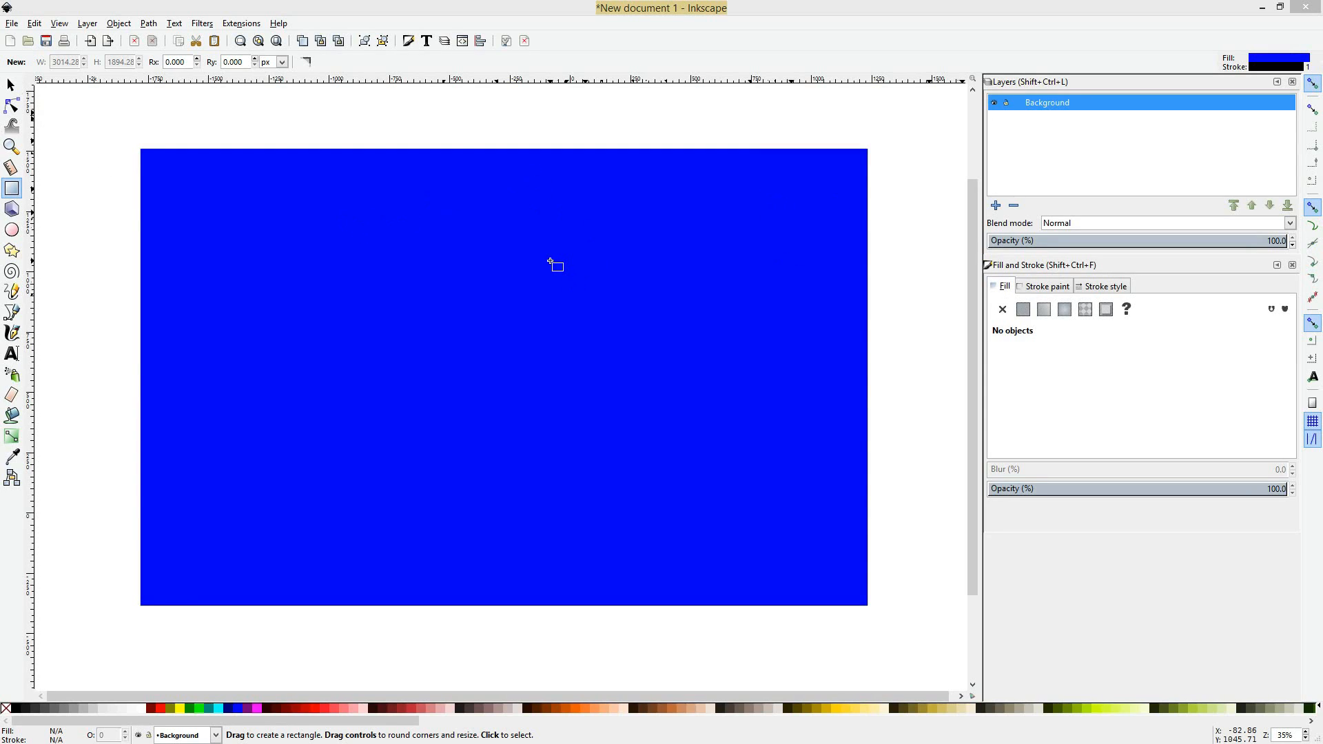
Step: Move the blue rectangle slightly and resize it to about 3092 by 1855 px
click(12, 84)
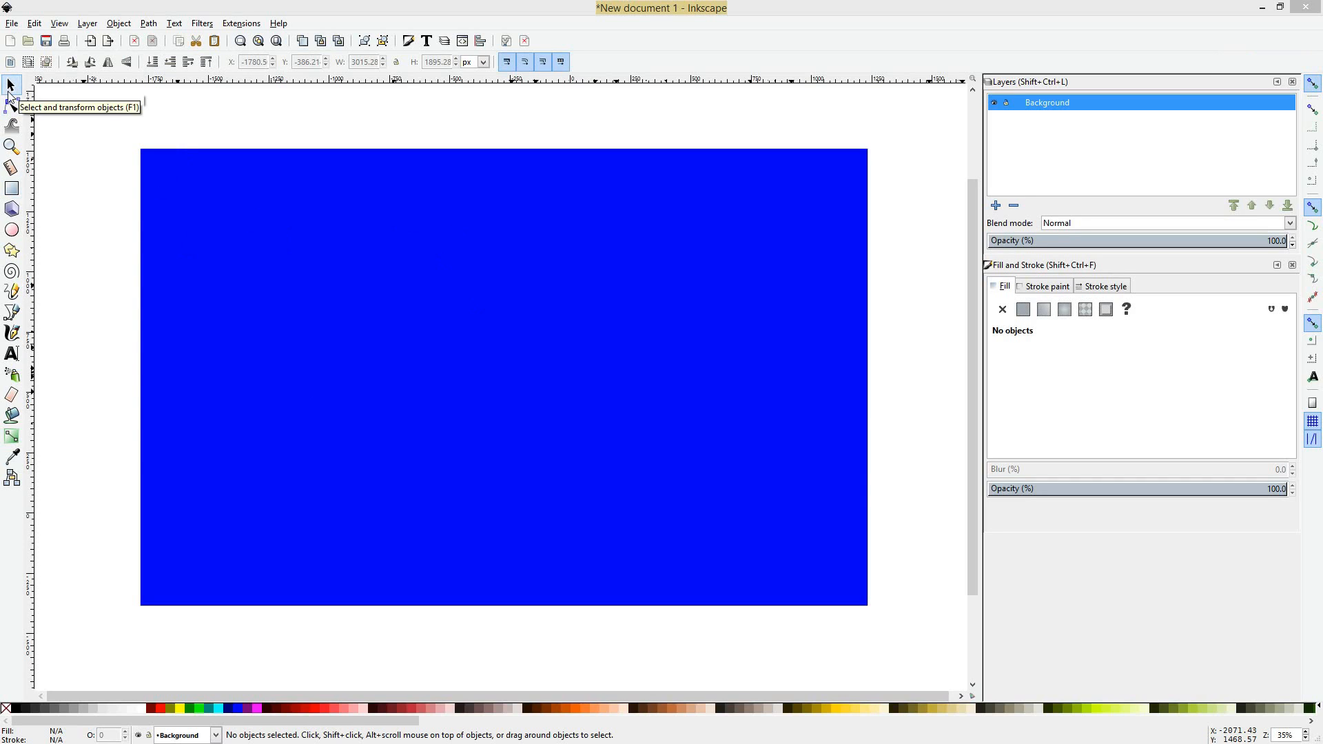
click(455, 254)
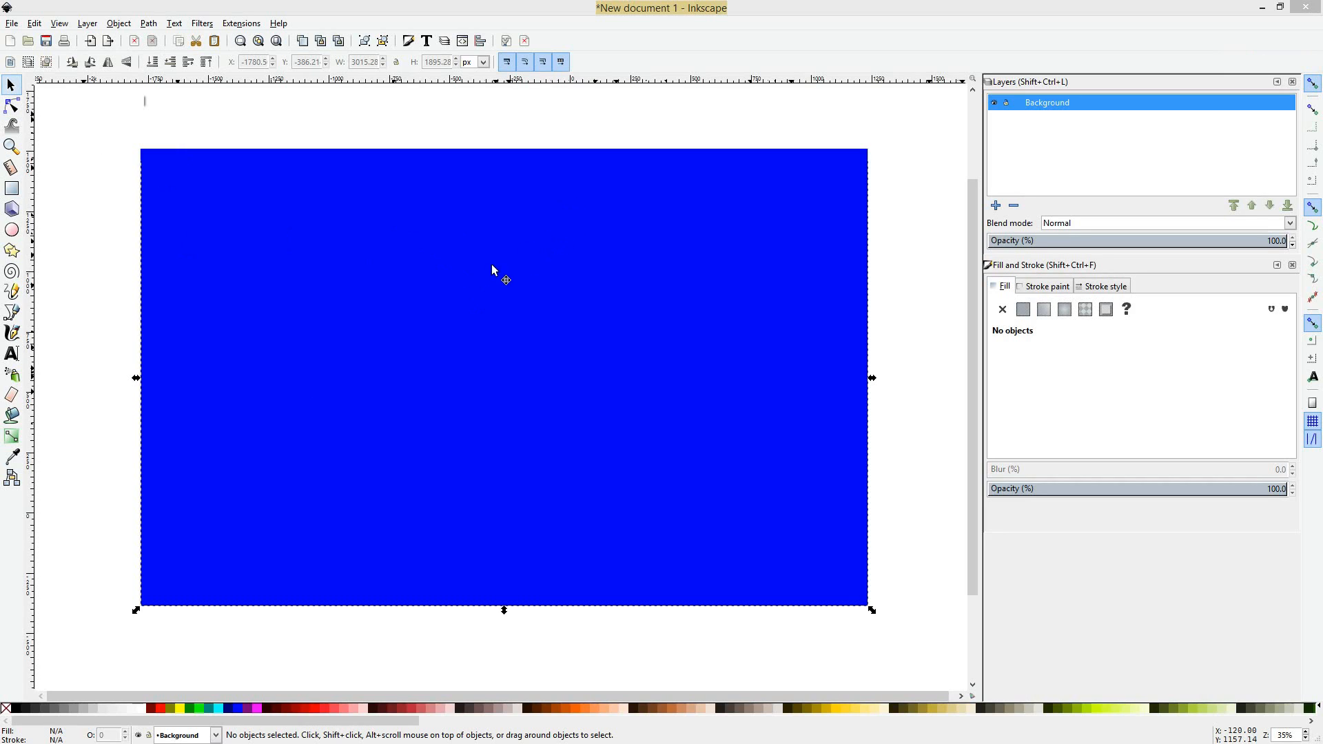
mouse_move(499, 275)
mouse_down()
mouse_move(602, 320)
mouse_move(461, 260)
mouse_move(513, 272)
mouse_up()
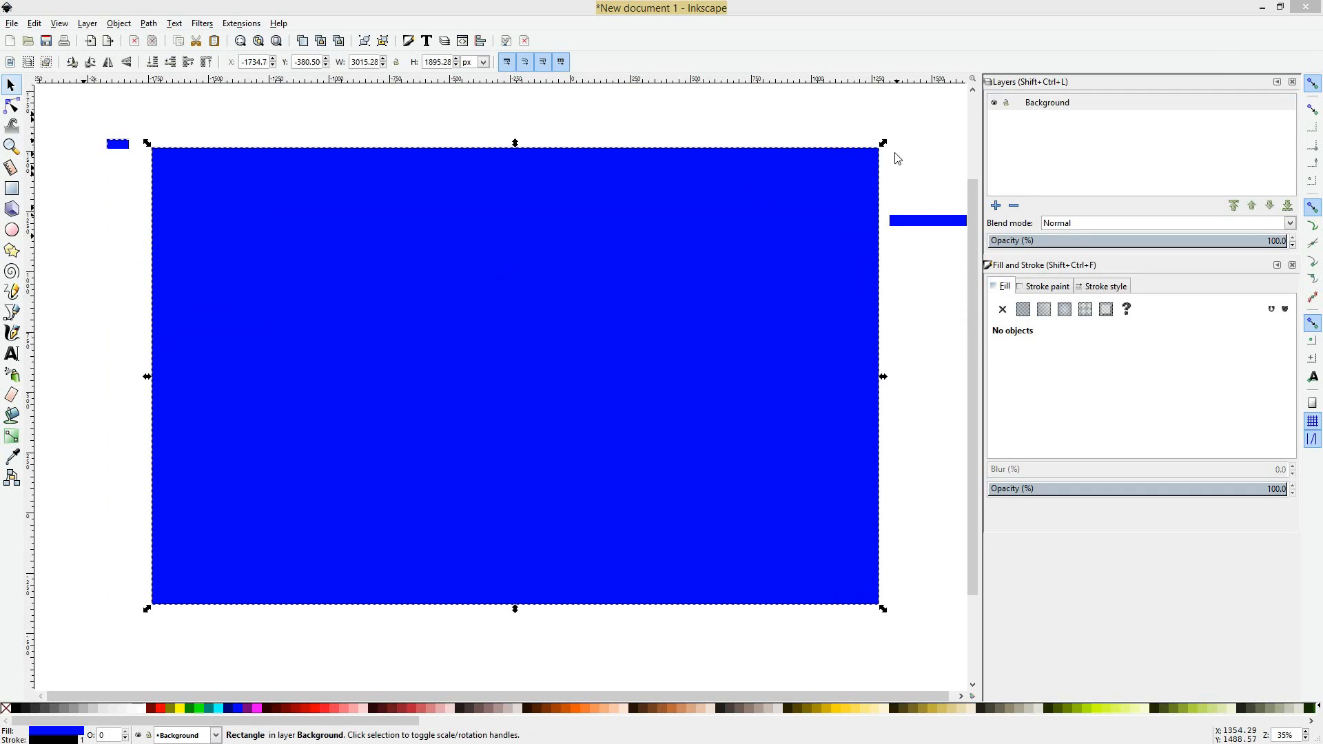
mouse_move(887, 148)
mouse_down()
mouse_move(872, 139)
mouse_move(903, 165)
mouse_move(901, 146)
mouse_up()
mouse_move(524, 146)
mouse_down()
mouse_move(513, 221)
mouse_move(517, 158)
mouse_up()
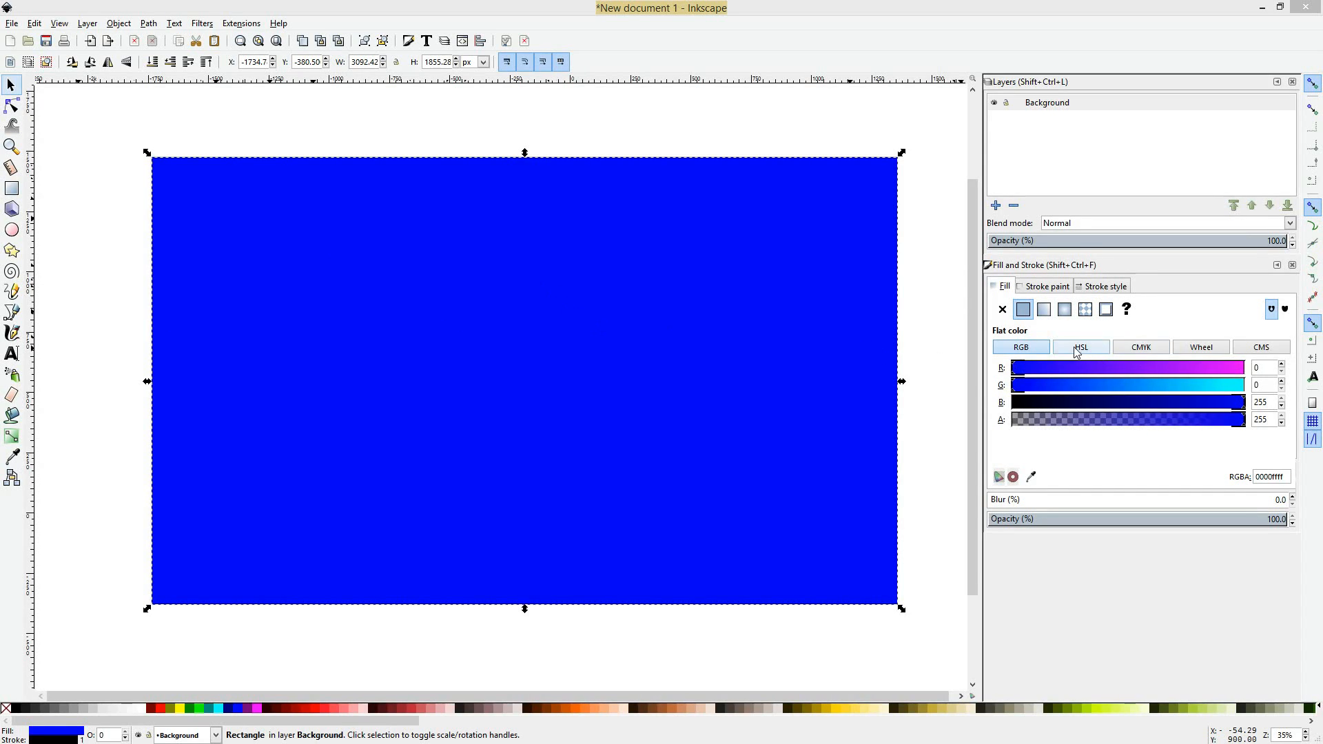
Step: View the rectangle's fill color in the Wheel, CMYK, HSL and RGB modes
click(1190, 350)
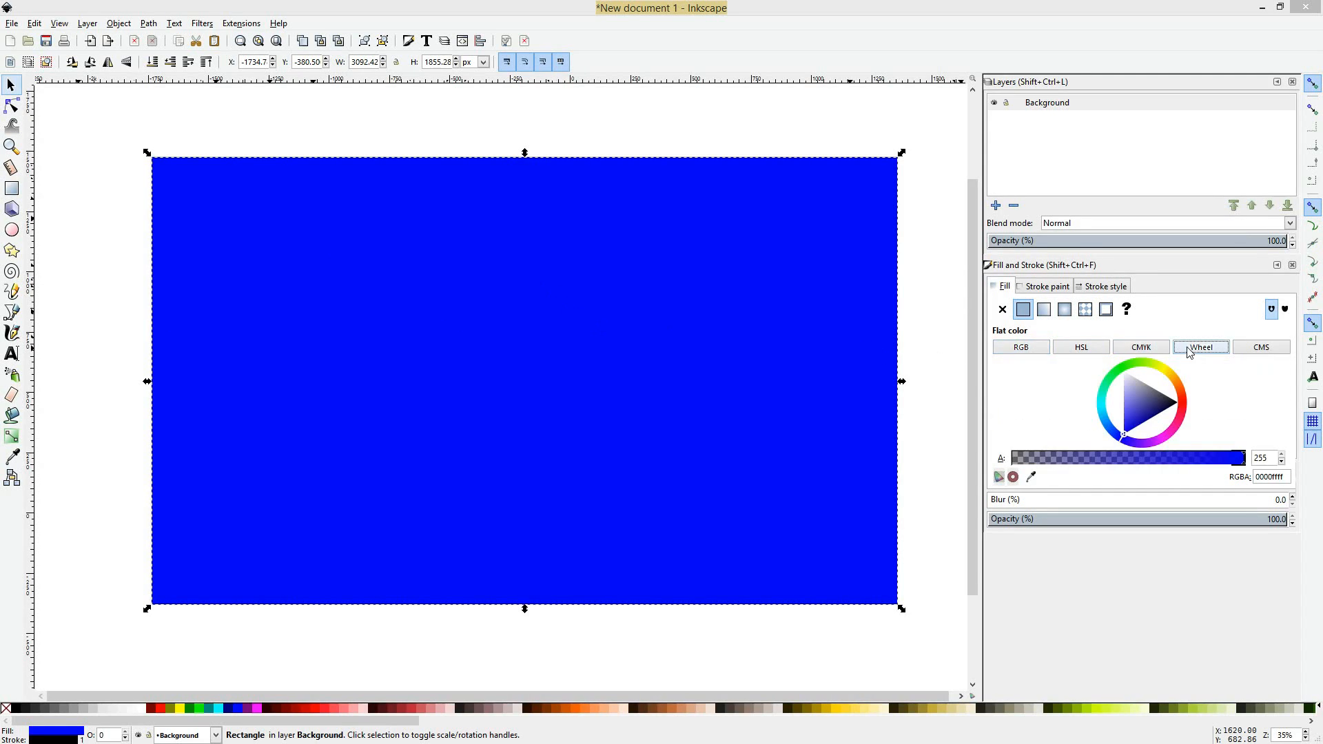
click(1134, 350)
click(1100, 349)
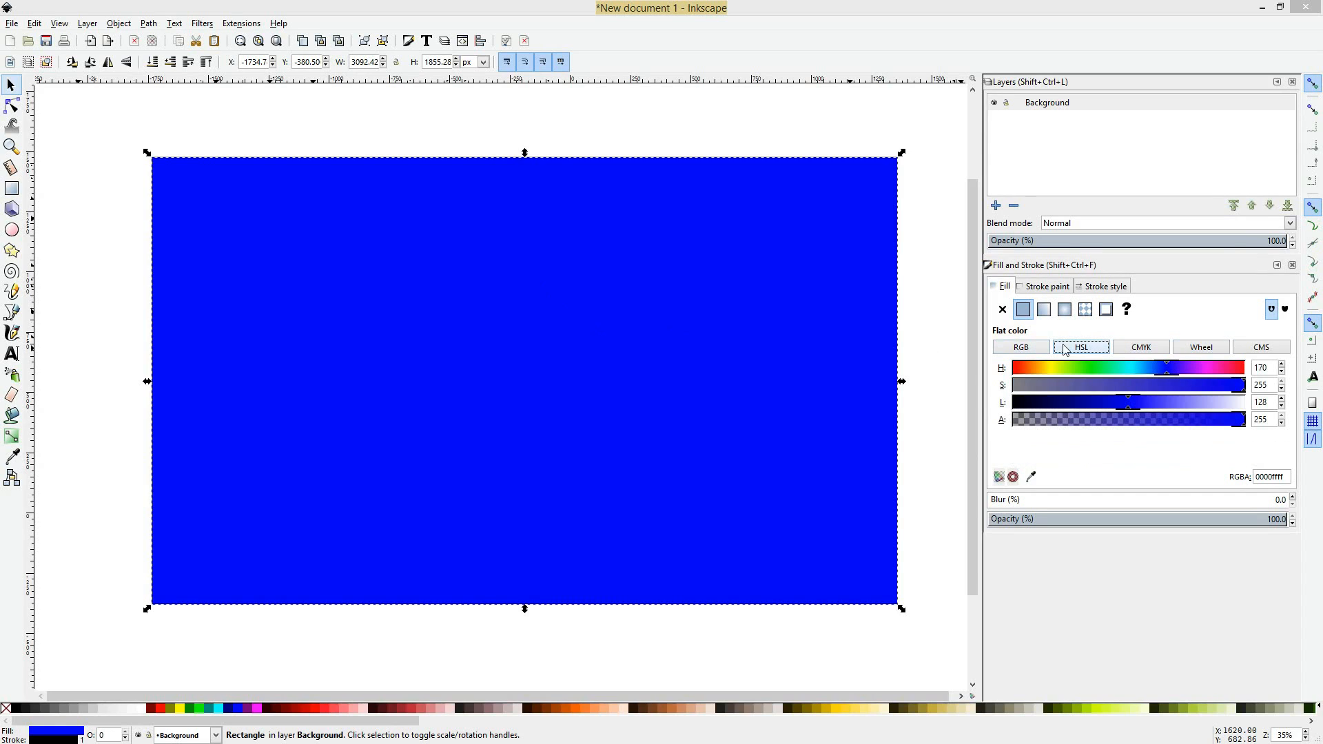
click(1031, 349)
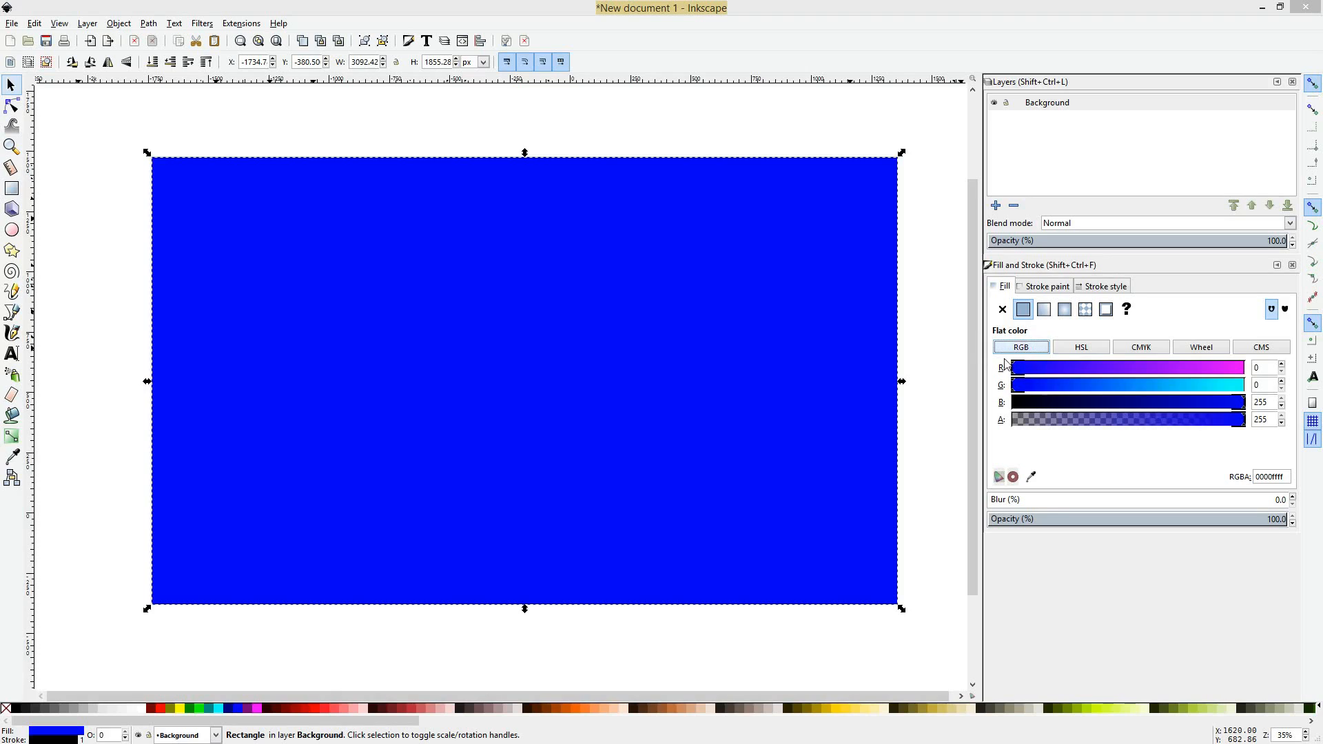
Step: Change the rectangle's fill to a muted red using HSL values of hue 5 and saturation 137
drag(1182, 370, 1249, 369)
click(1082, 346)
drag(1061, 369, 1152, 376)
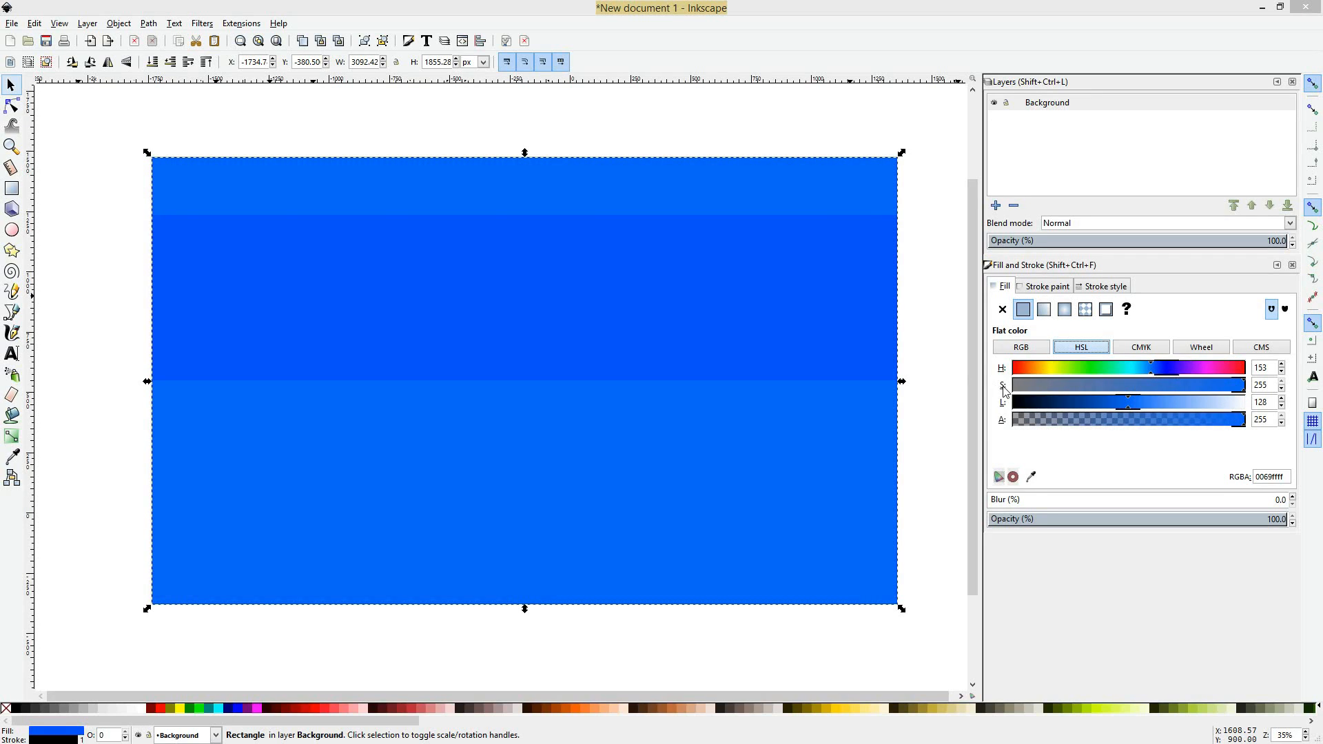
drag(1243, 390, 1017, 369)
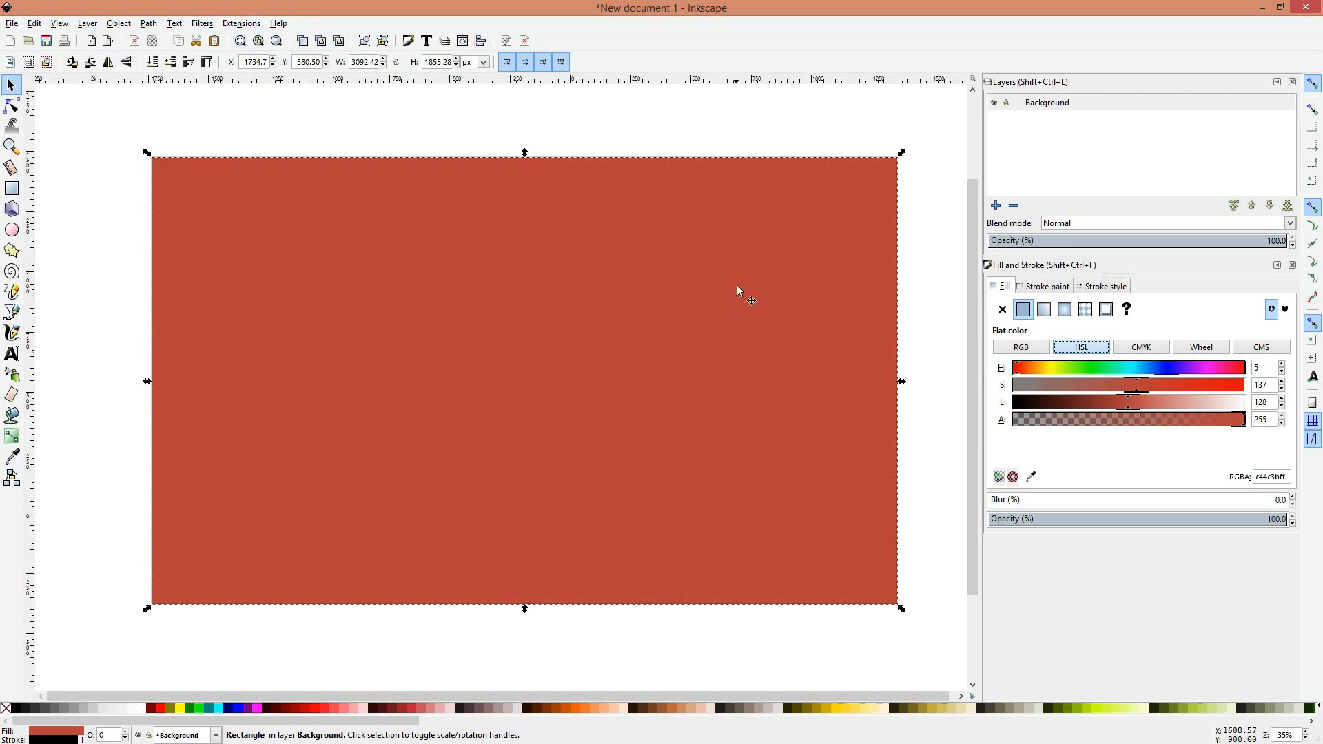
Step: Change the rectangle's fill to a dark green with hue 68, saturation 154 and lightness 33
click(1075, 367)
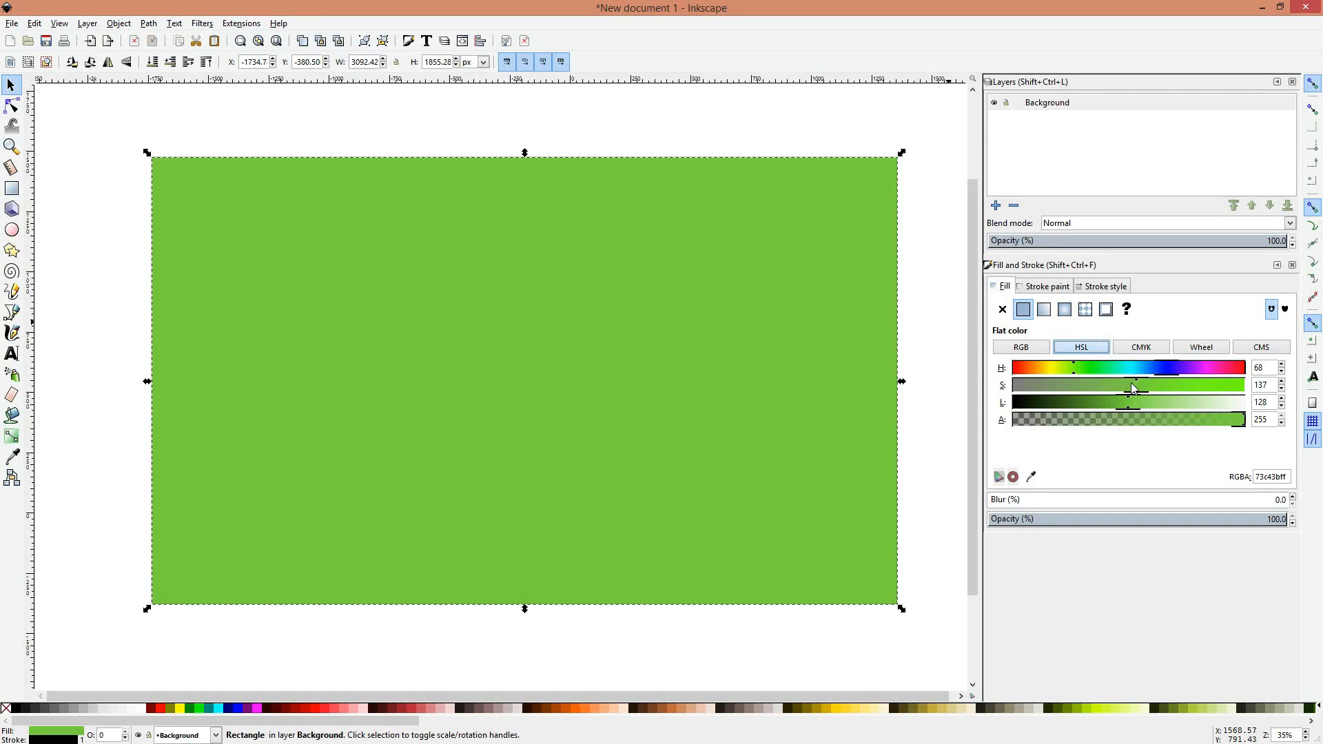
drag(1134, 388, 1291, 407)
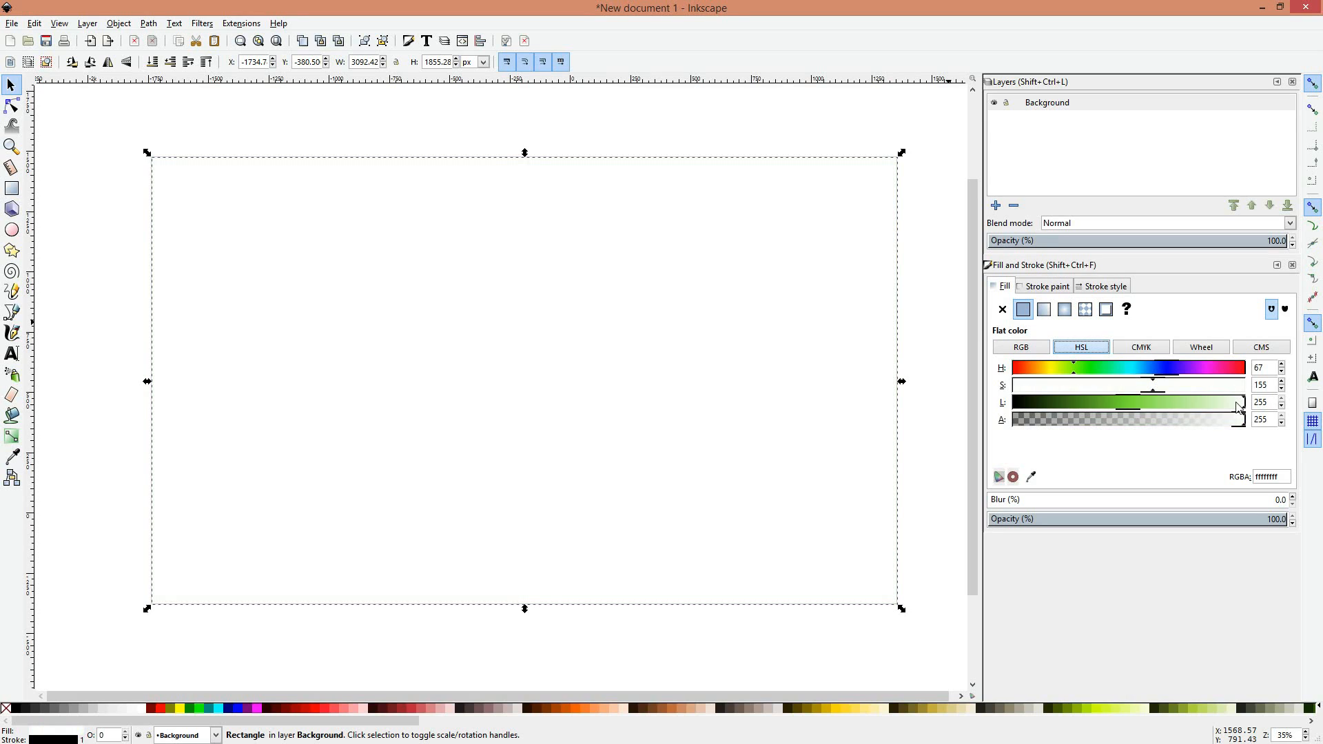
drag(1238, 406, 1044, 412)
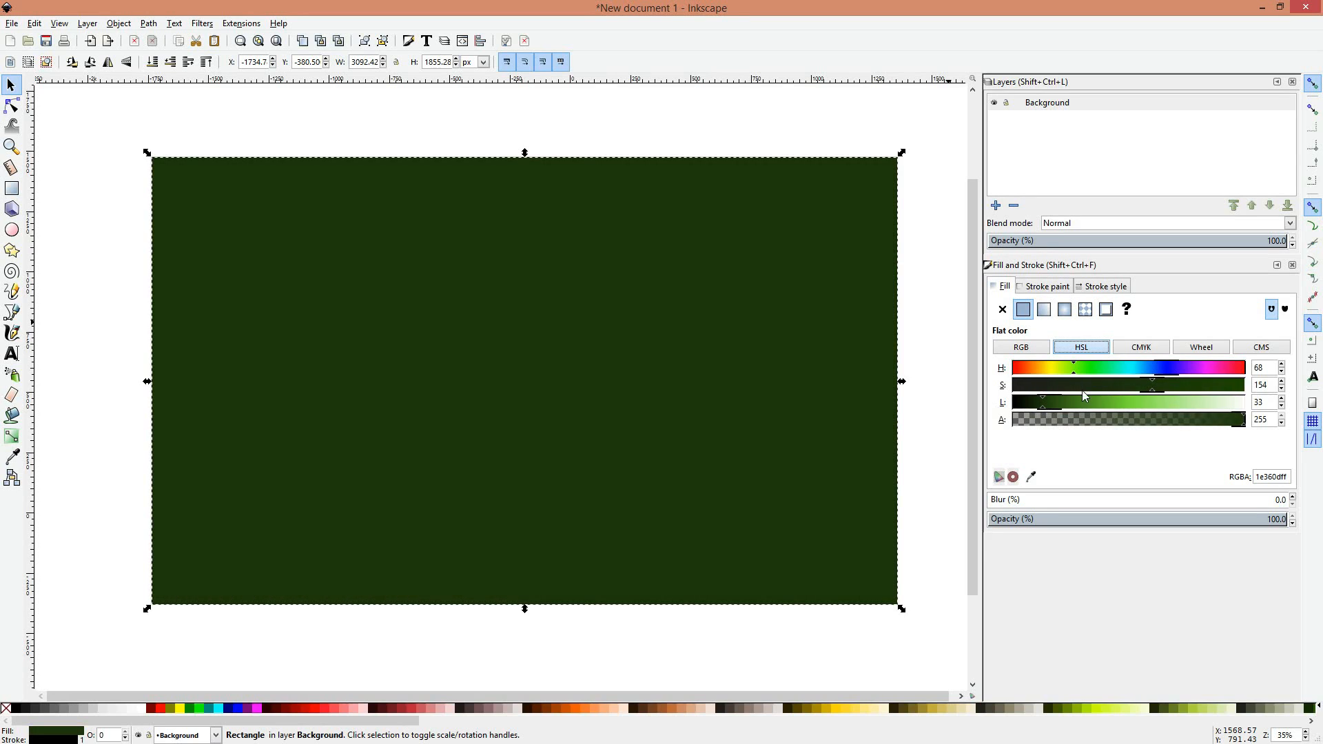
Step: Set the rectangle's fill to a muted blue with hue 168, saturation 115 and lightness 147
drag(1175, 387, 1259, 384)
click(1166, 369)
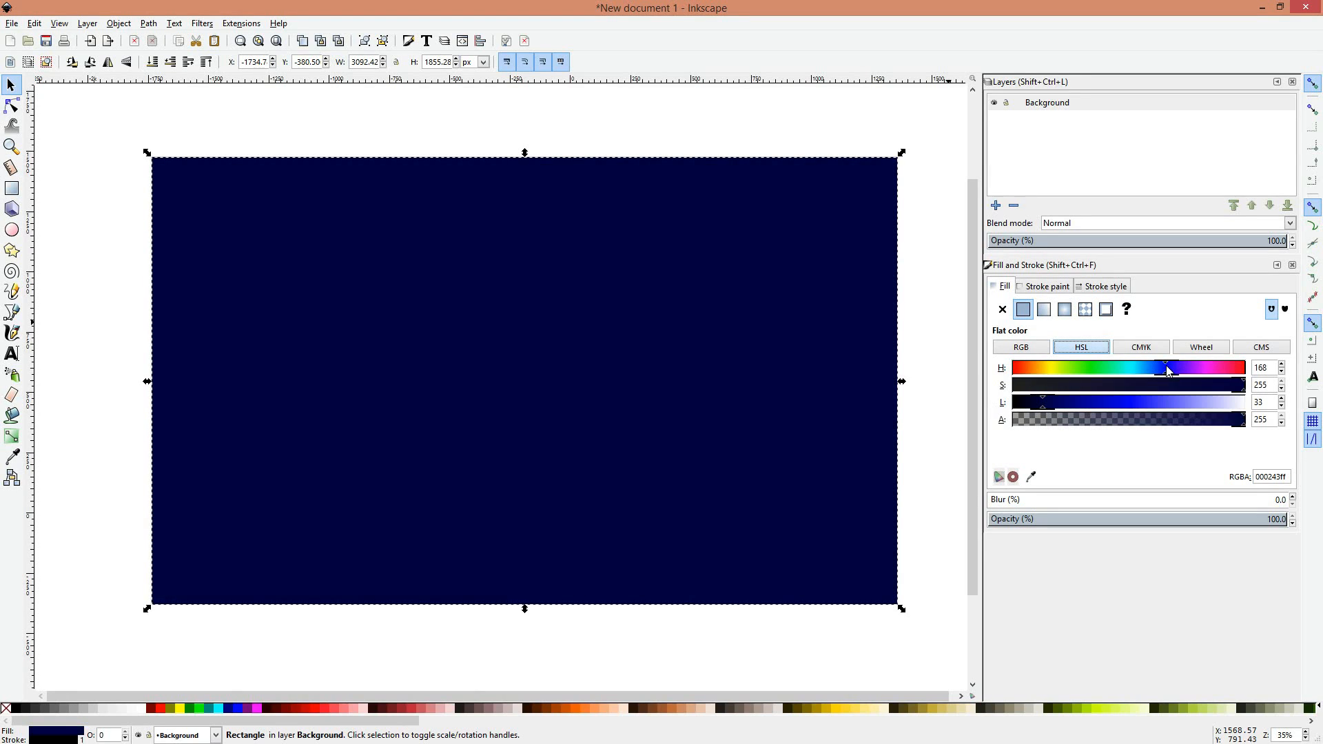
click(1146, 402)
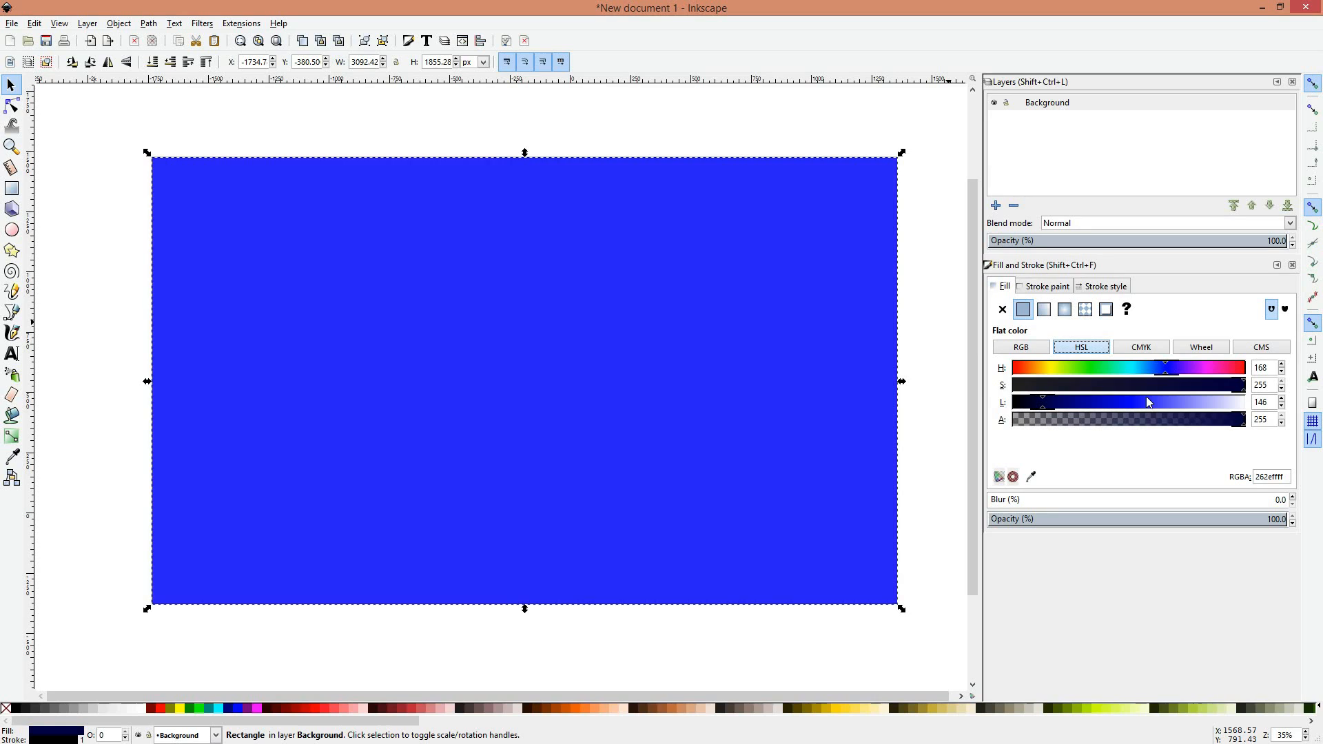
drag(1093, 385, 1117, 386)
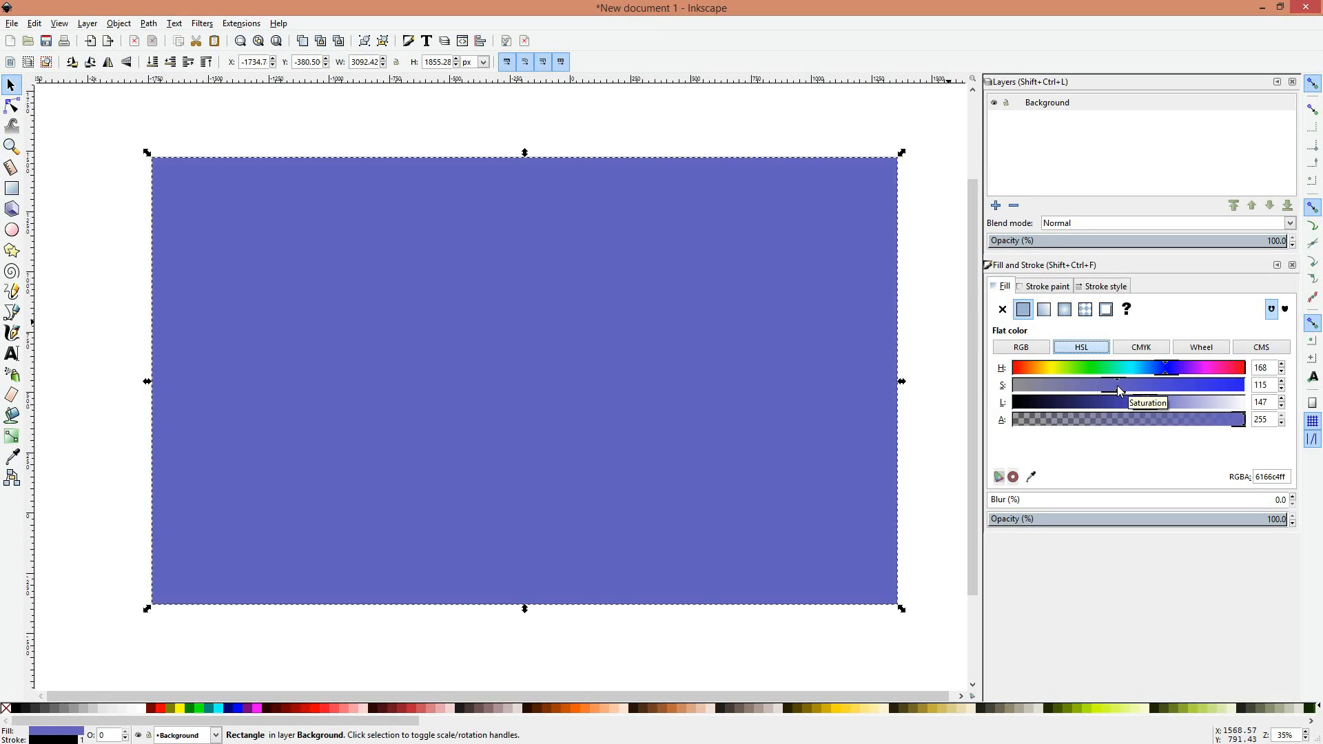
Step: Set the rectangle's fill to a bright blue with hue 164, saturation 255 and lightness 127
click(1200, 371)
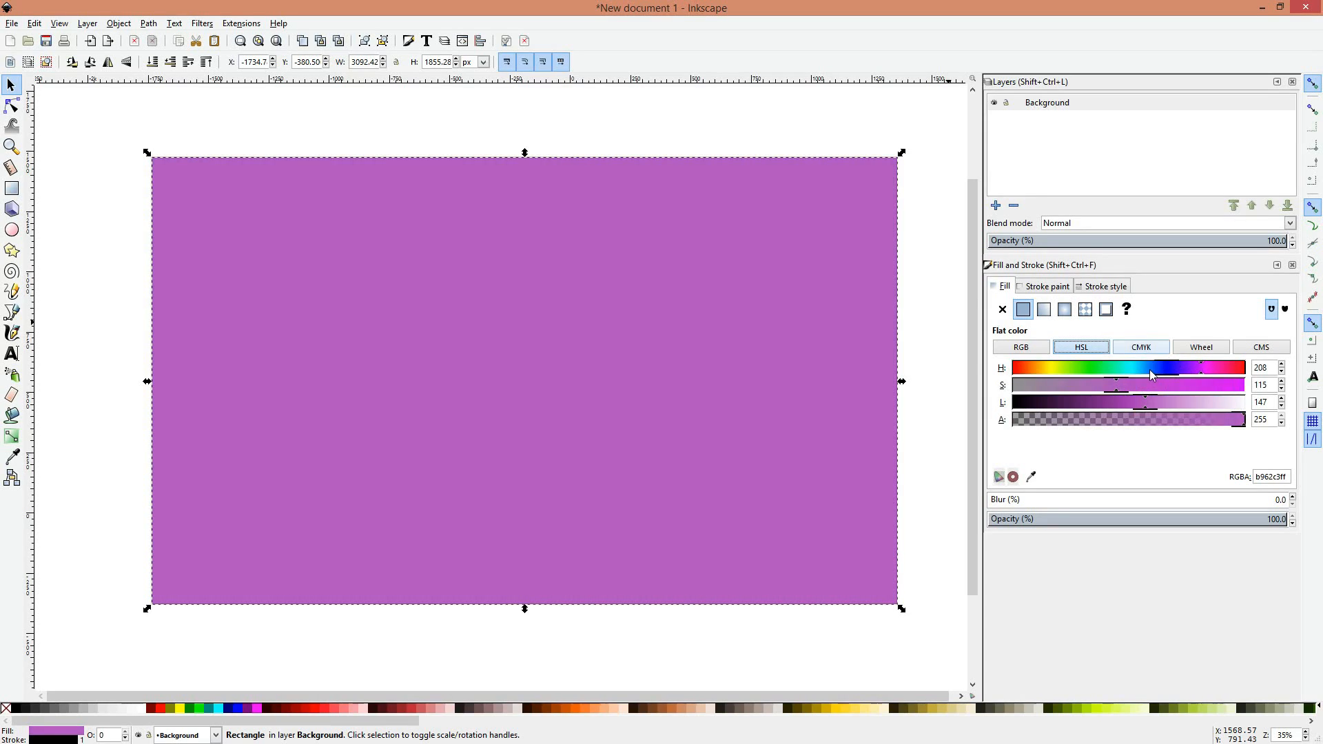
click(1162, 367)
drag(1168, 387, 1262, 385)
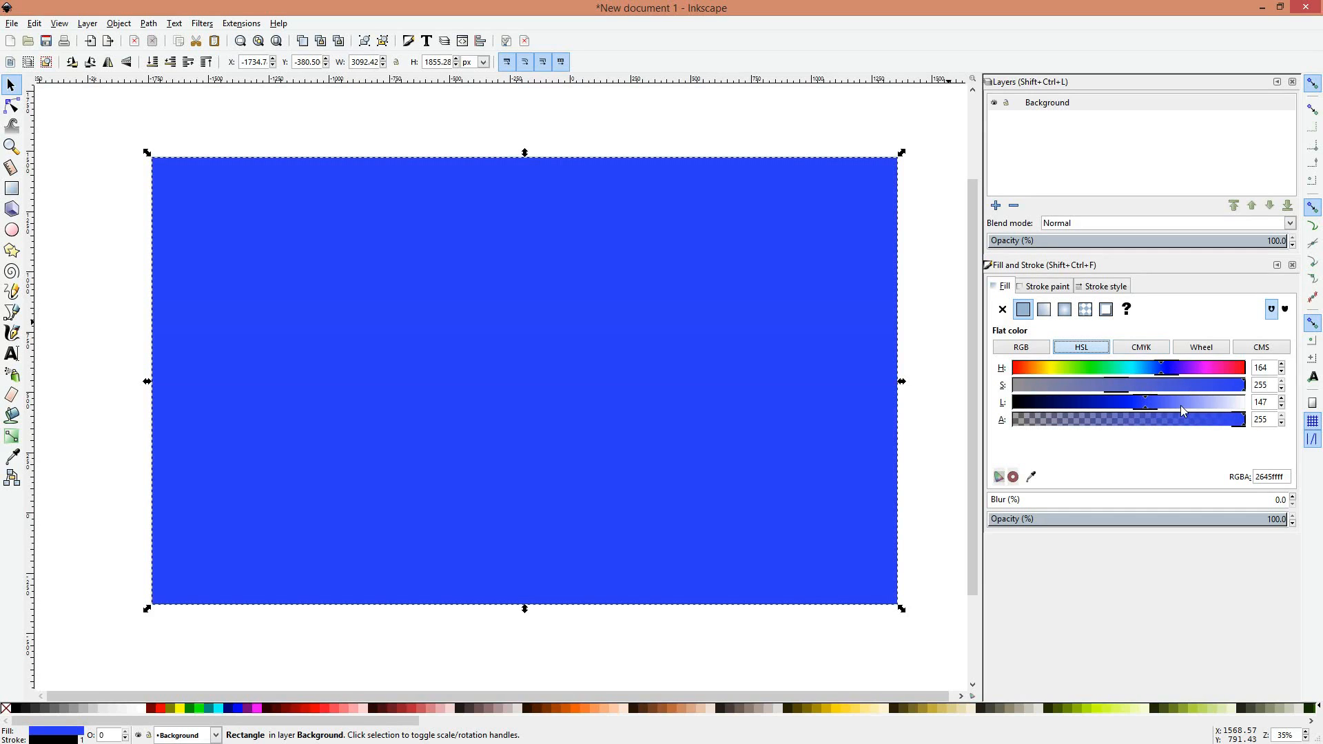
drag(1148, 404, 1129, 406)
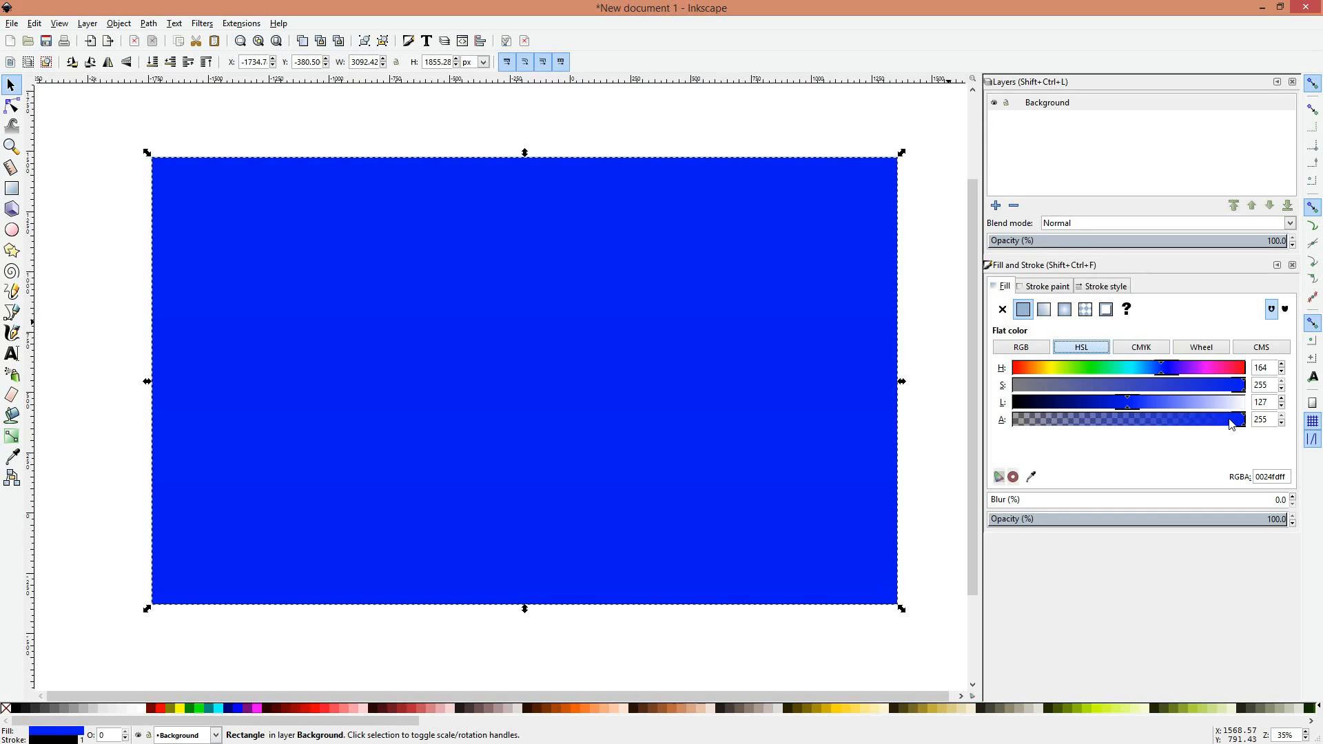
mouse_move(1233, 424)
mouse_down()
mouse_move(1110, 421)
mouse_move(1233, 427)
mouse_up()
drag(1287, 476, 1240, 473)
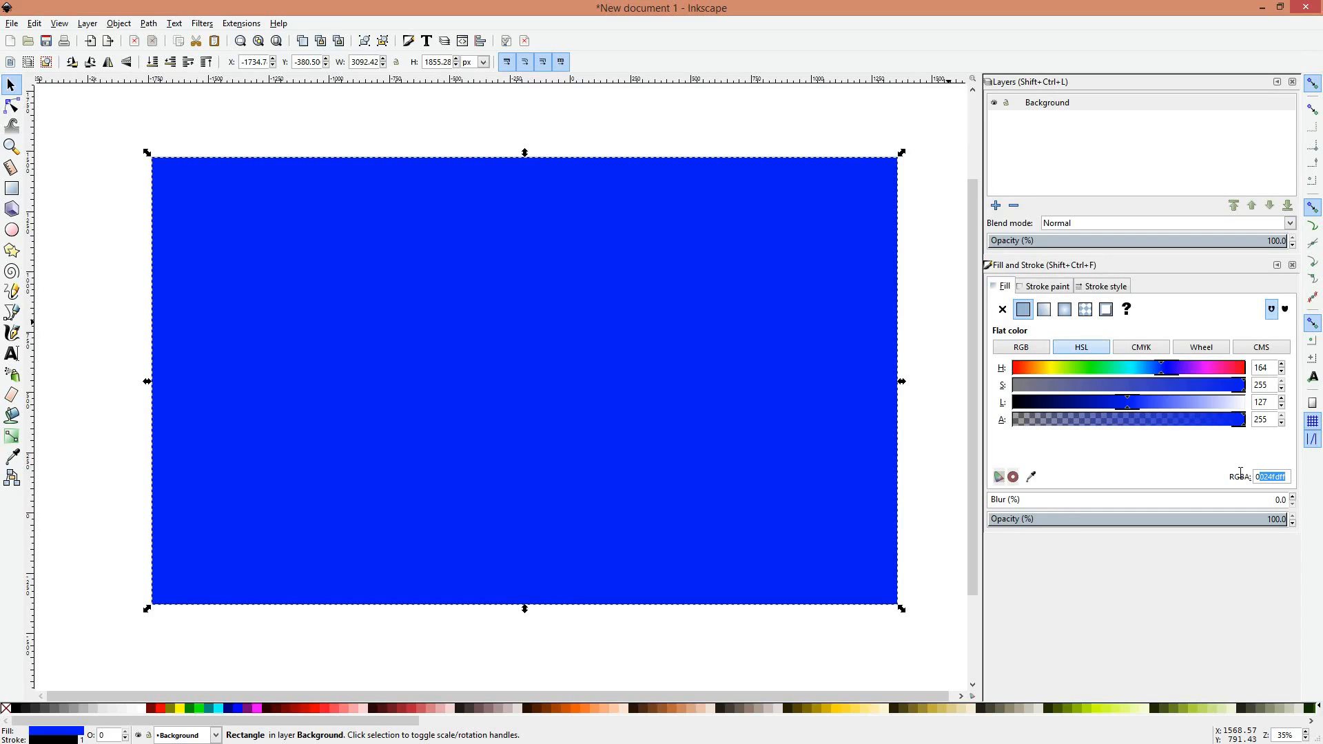
click(1290, 476)
Step: Add a layer named Small flies above the Background layer and lock the Background layer
click(1049, 106)
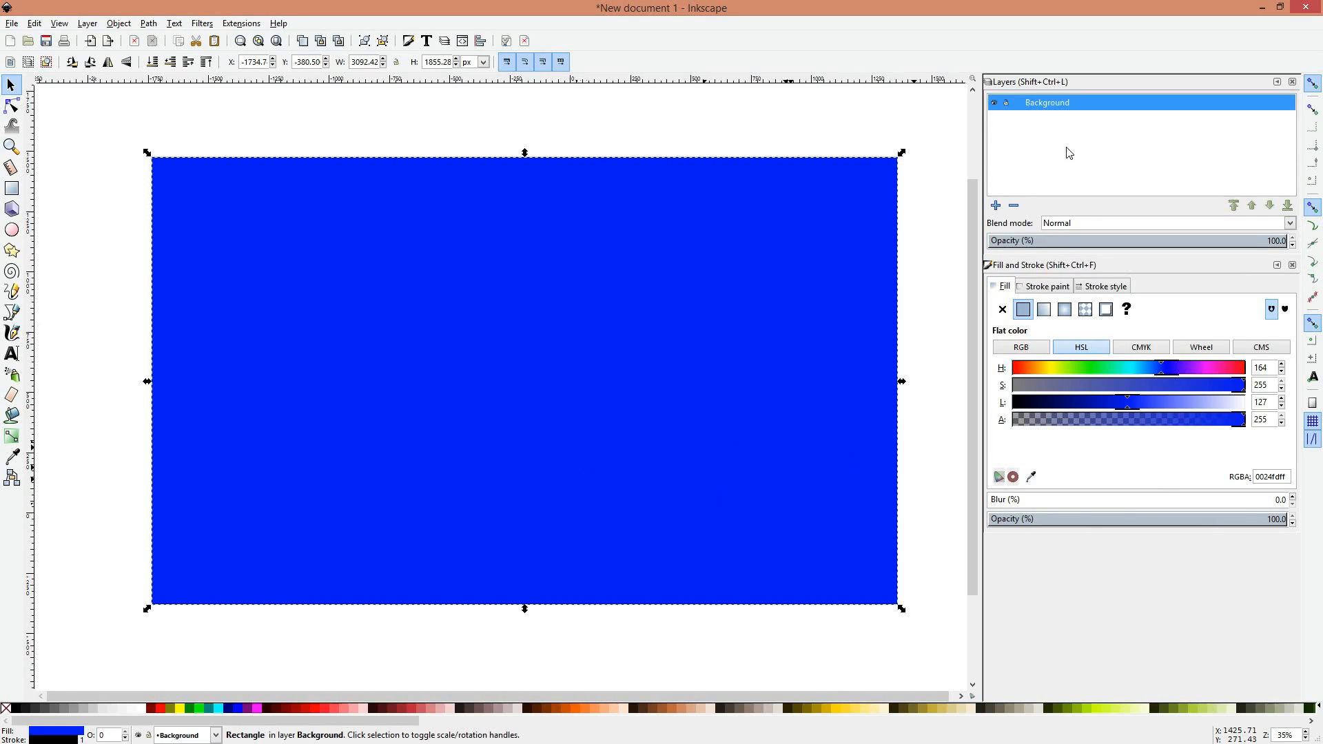
click(996, 205)
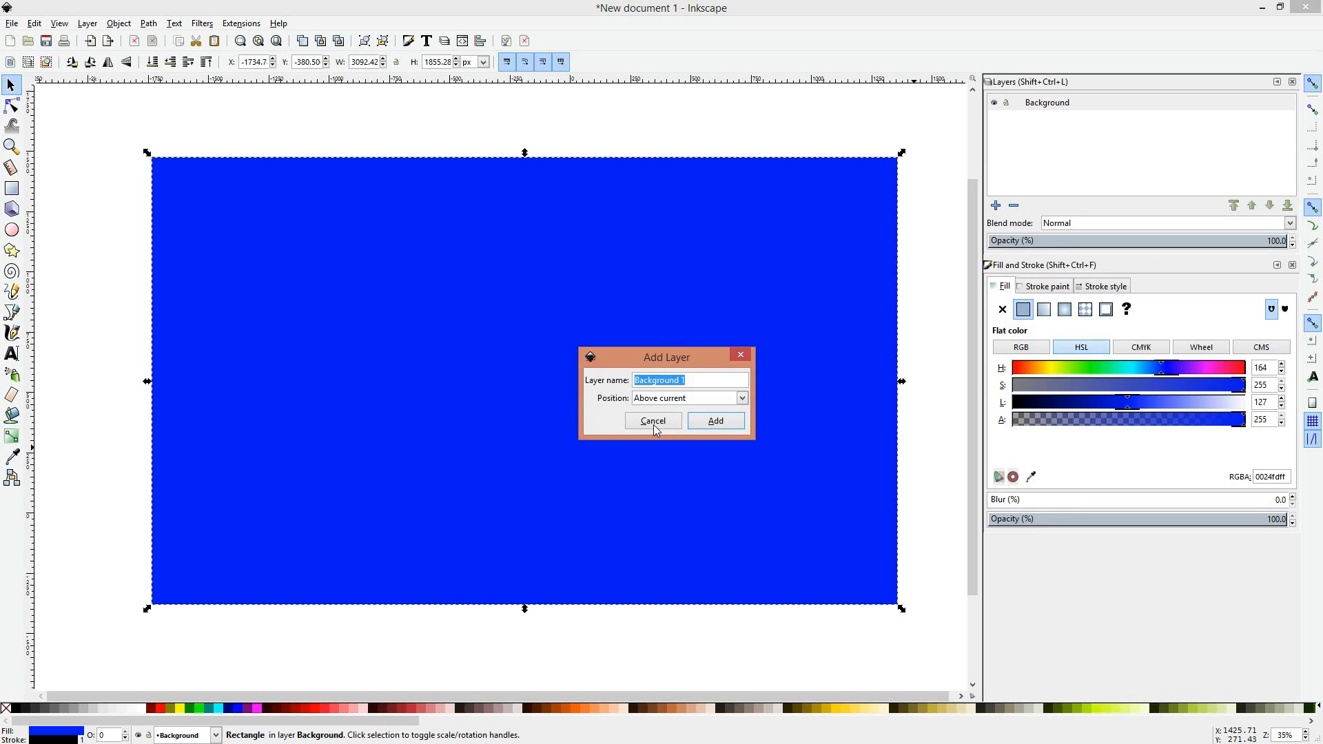
text(Sm)
text(a;l)
text(ll flies)
click(743, 399)
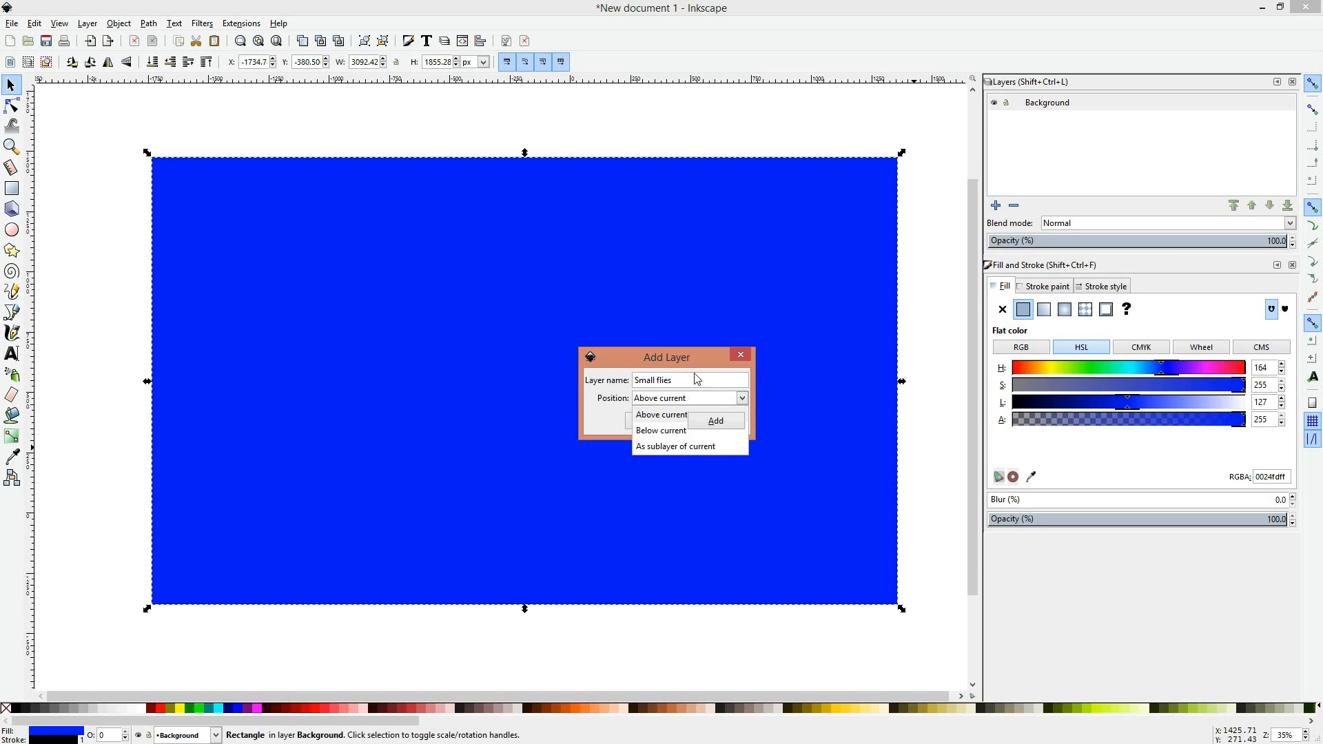
click(727, 424)
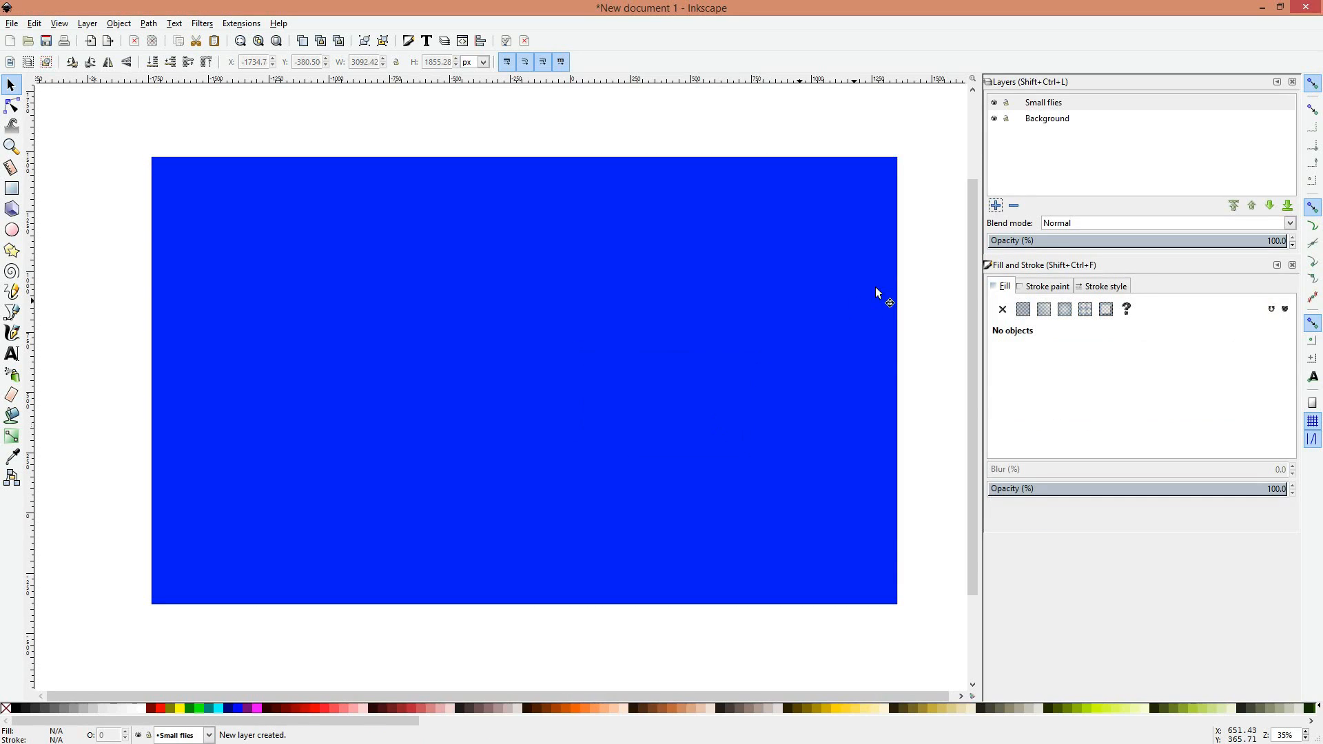
click(1007, 120)
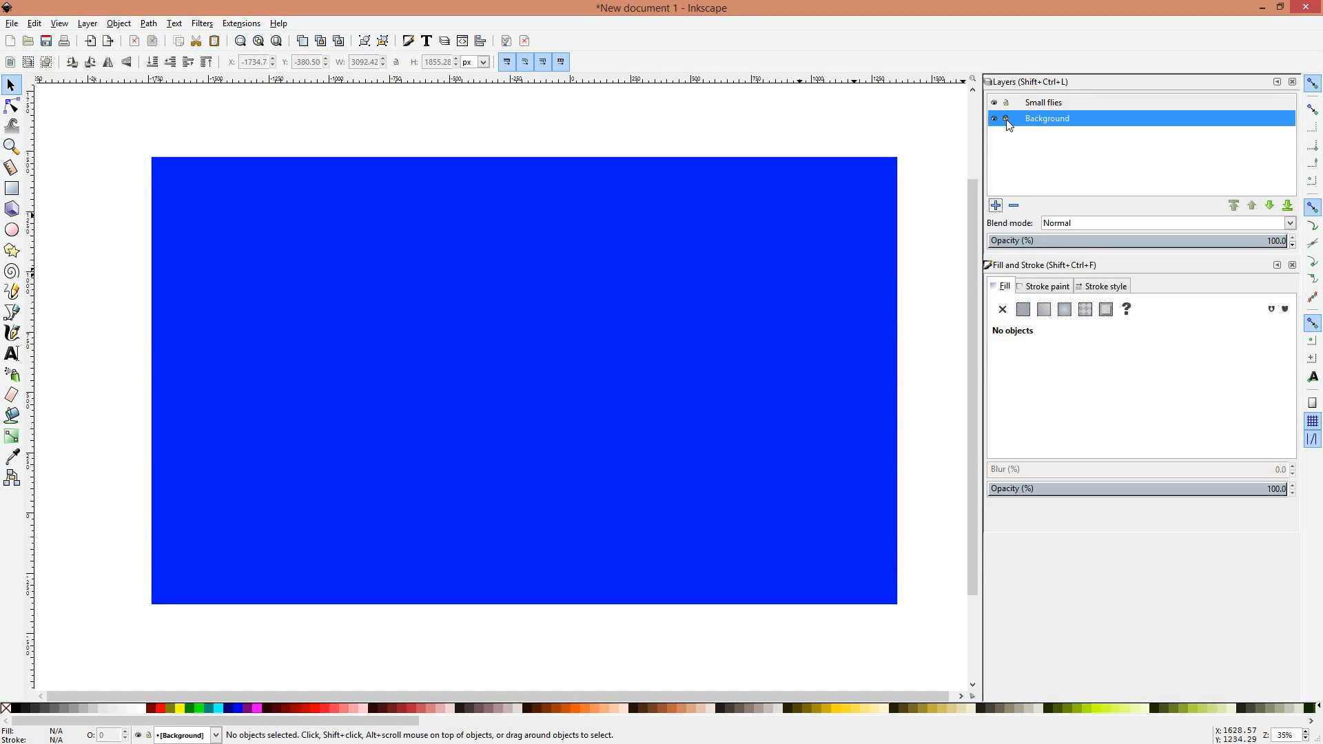
Step: Draw a circle about 274 by 286 px on the Small flies layer, left of the blue rectangle's center
click(1063, 102)
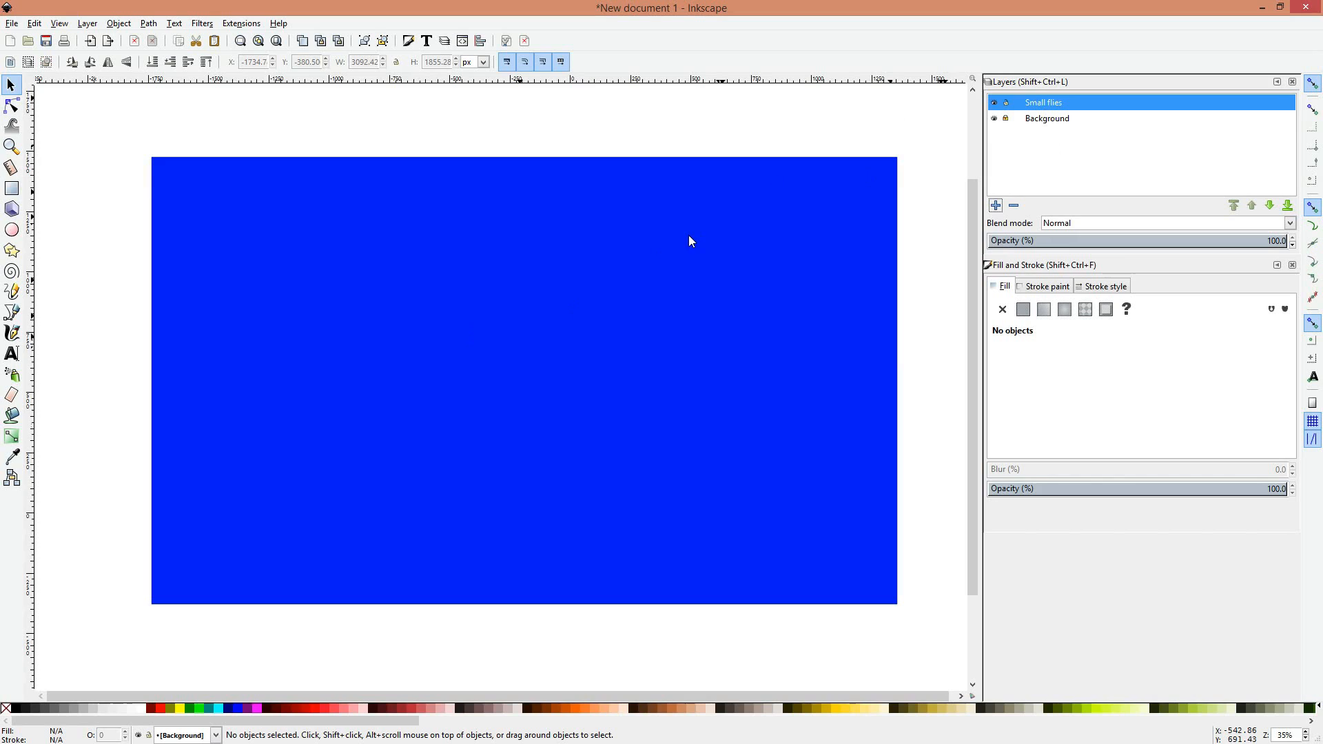
click(11, 232)
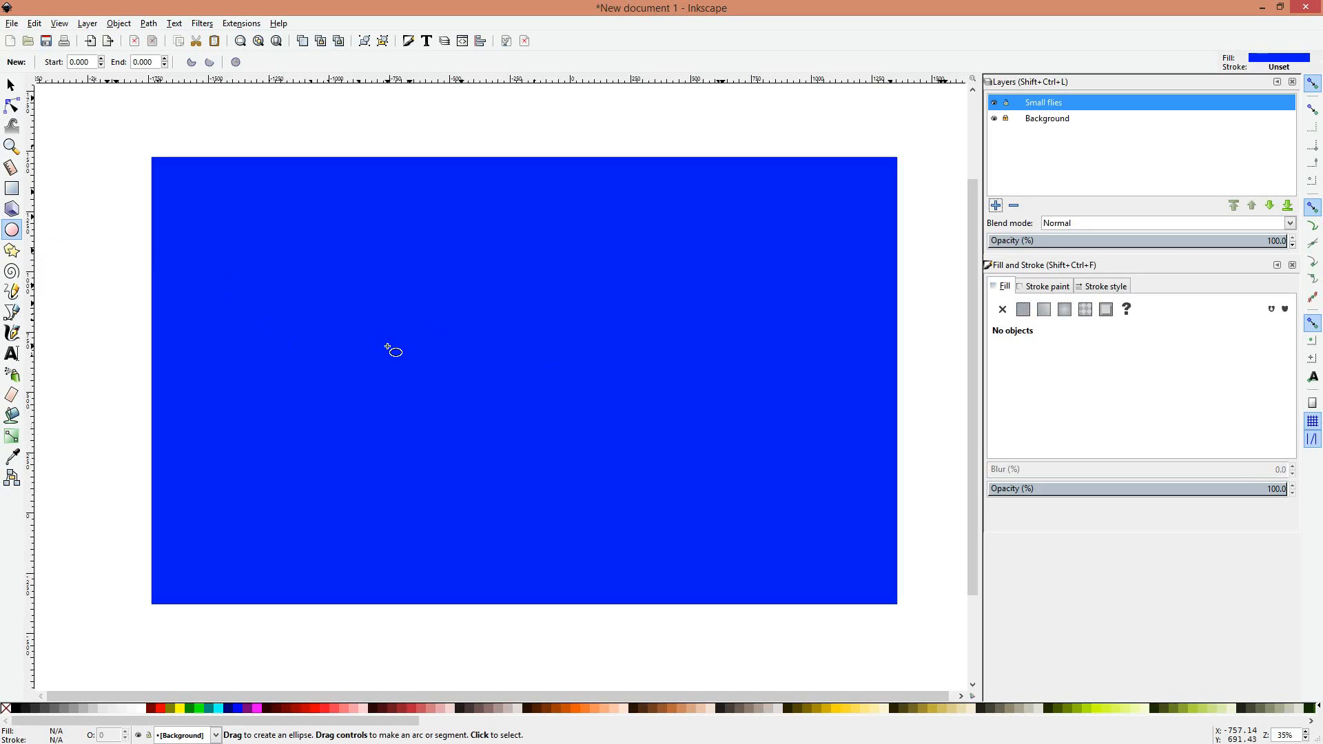
drag(346, 334, 406, 375)
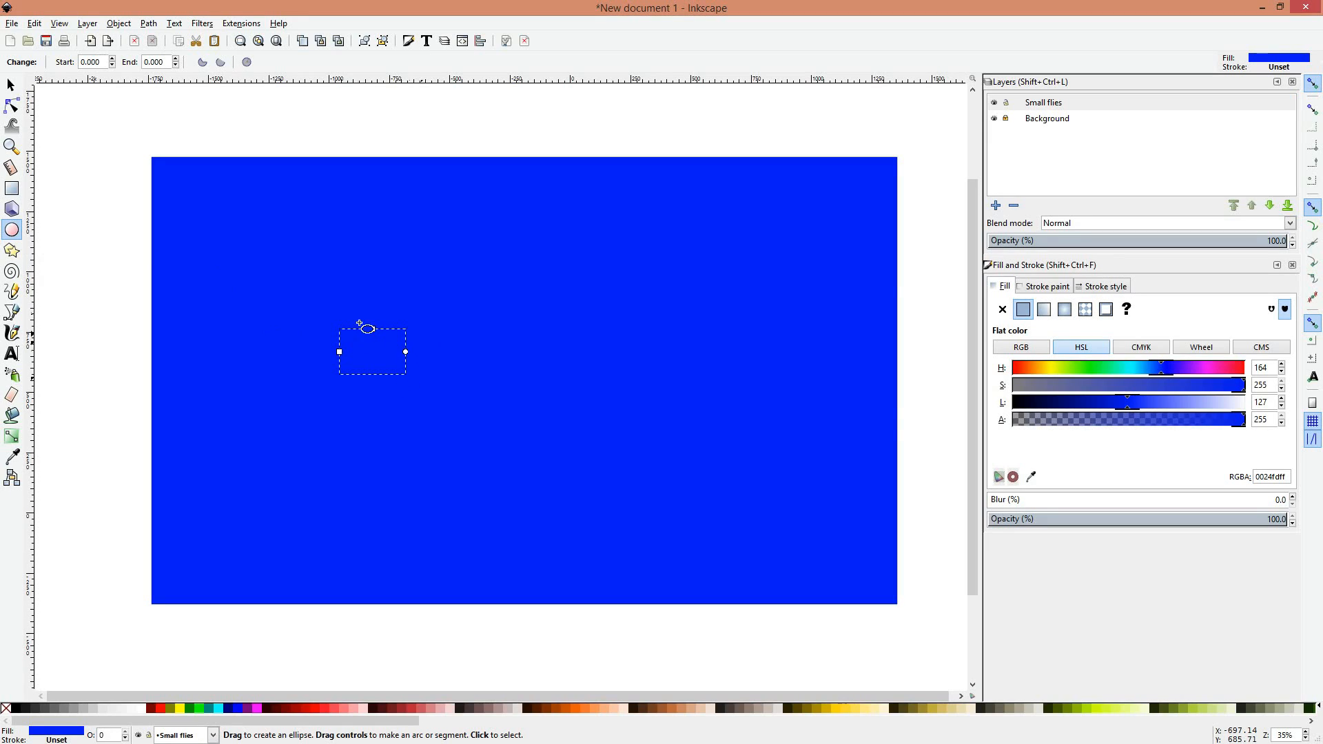
drag(373, 328, 373, 317)
Step: Set the circle's fill to black with a lightness of 0
click(994, 119)
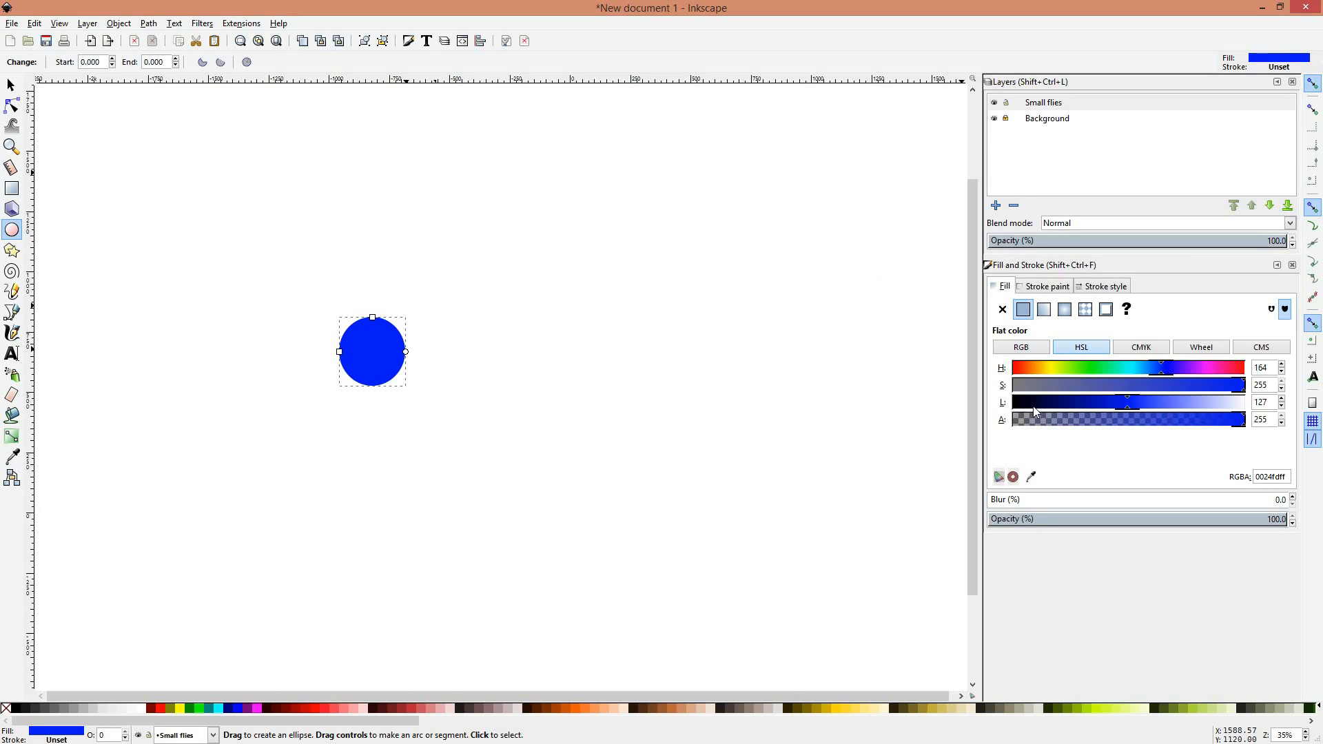
drag(1033, 407, 962, 404)
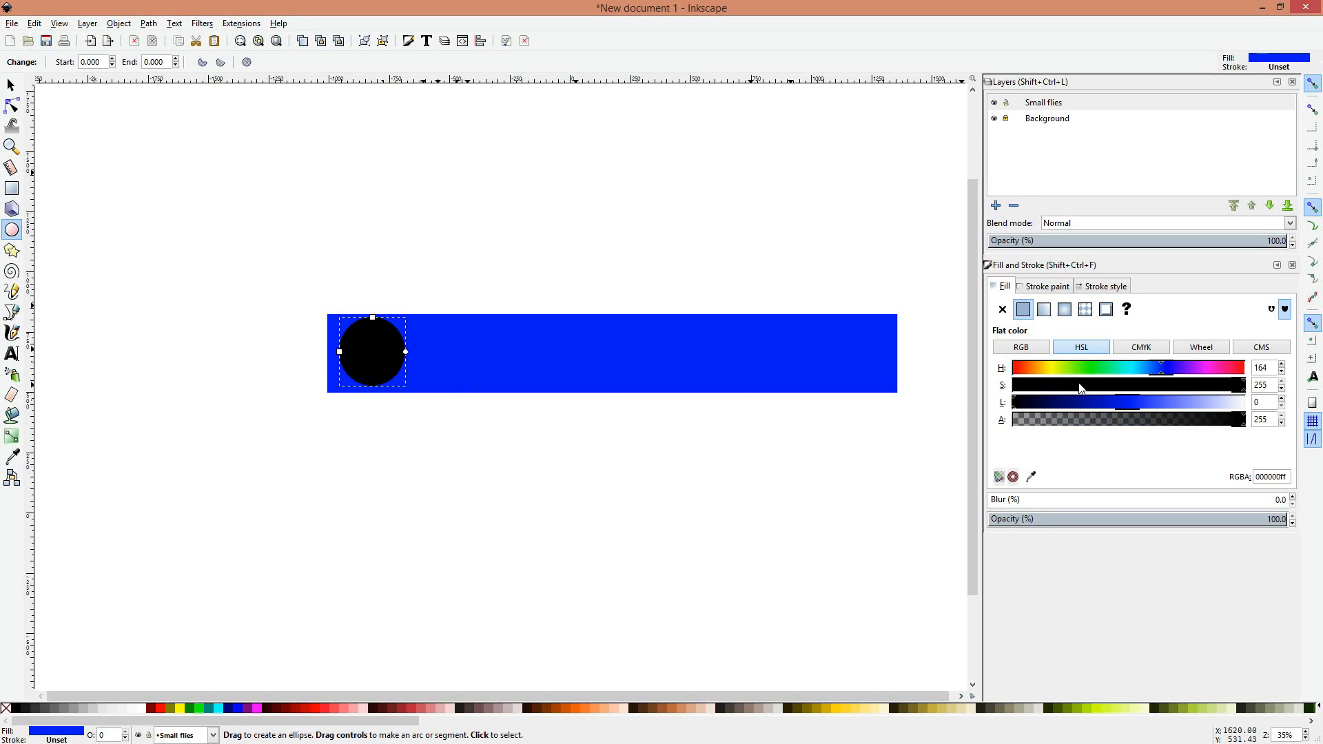
drag(1095, 411, 1116, 403)
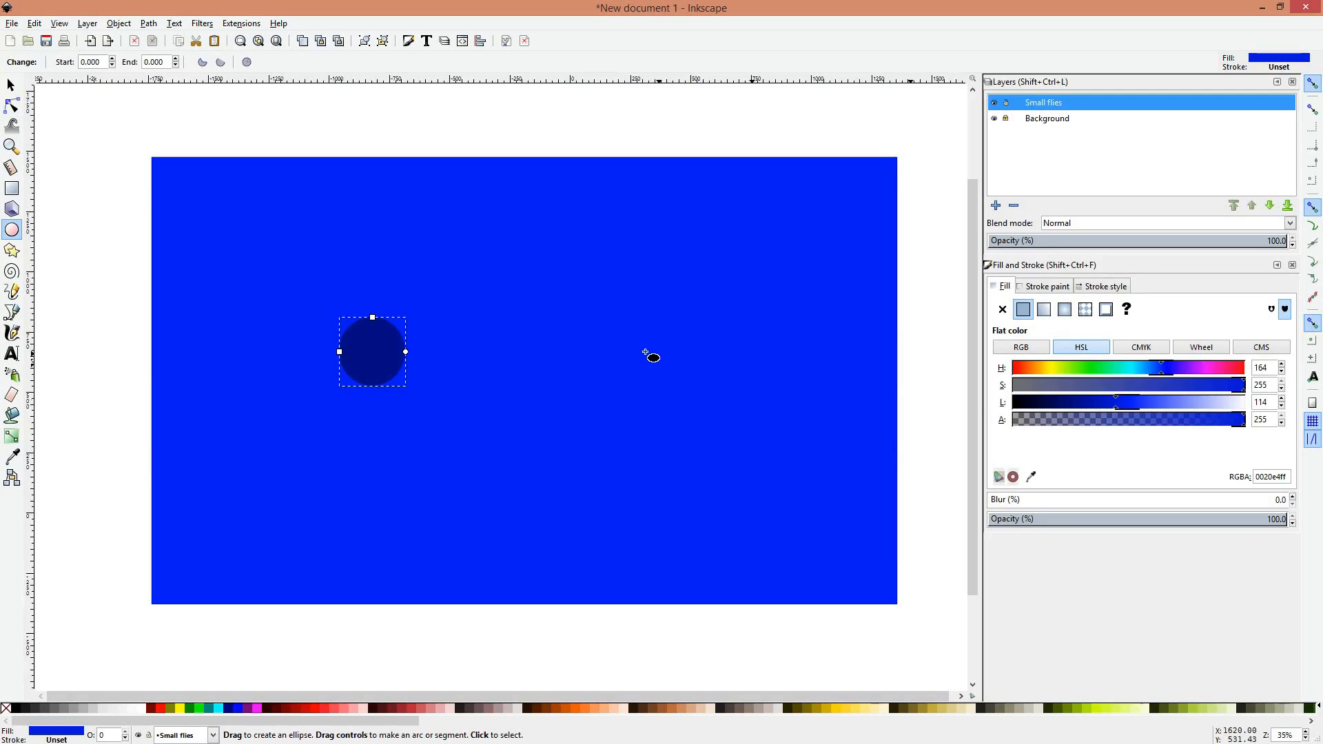
key(ctrl+z)
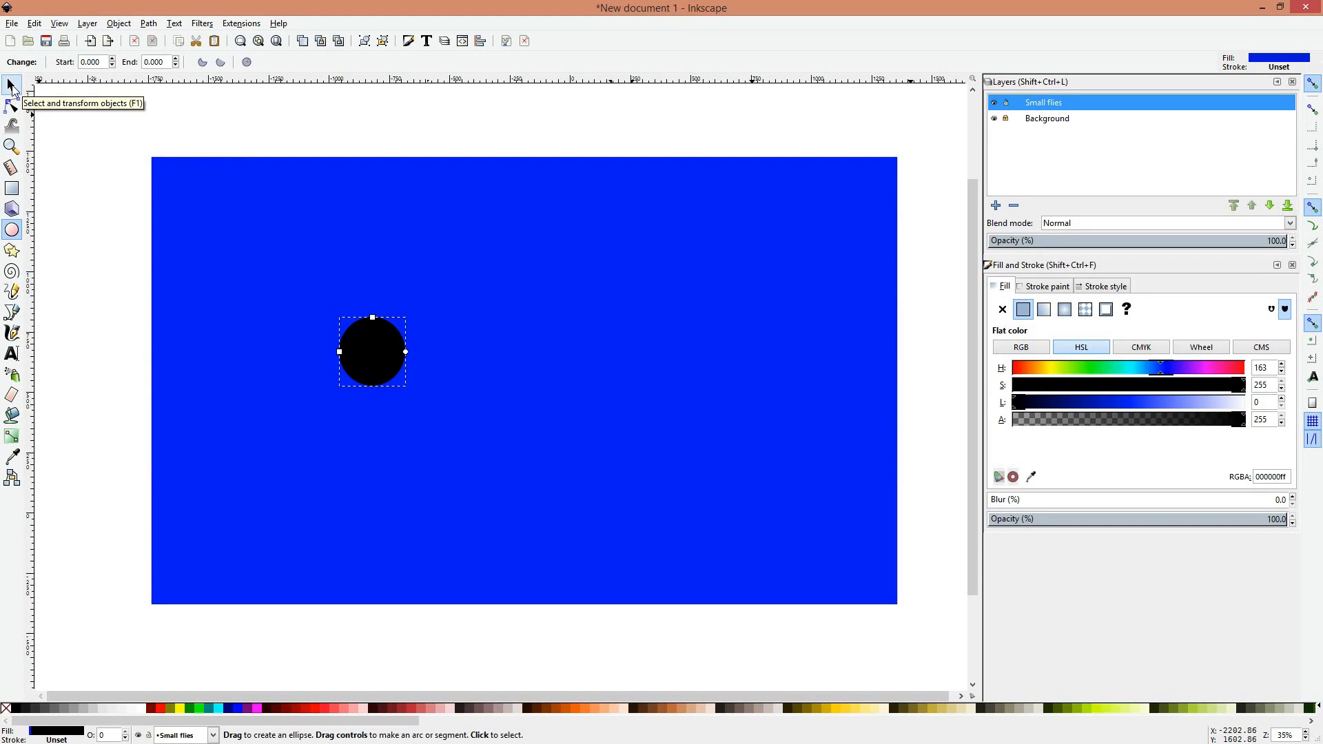
Step: Open a narrow wedge in the right side of the black circle by moving its arc handle with the node tool
click(11, 86)
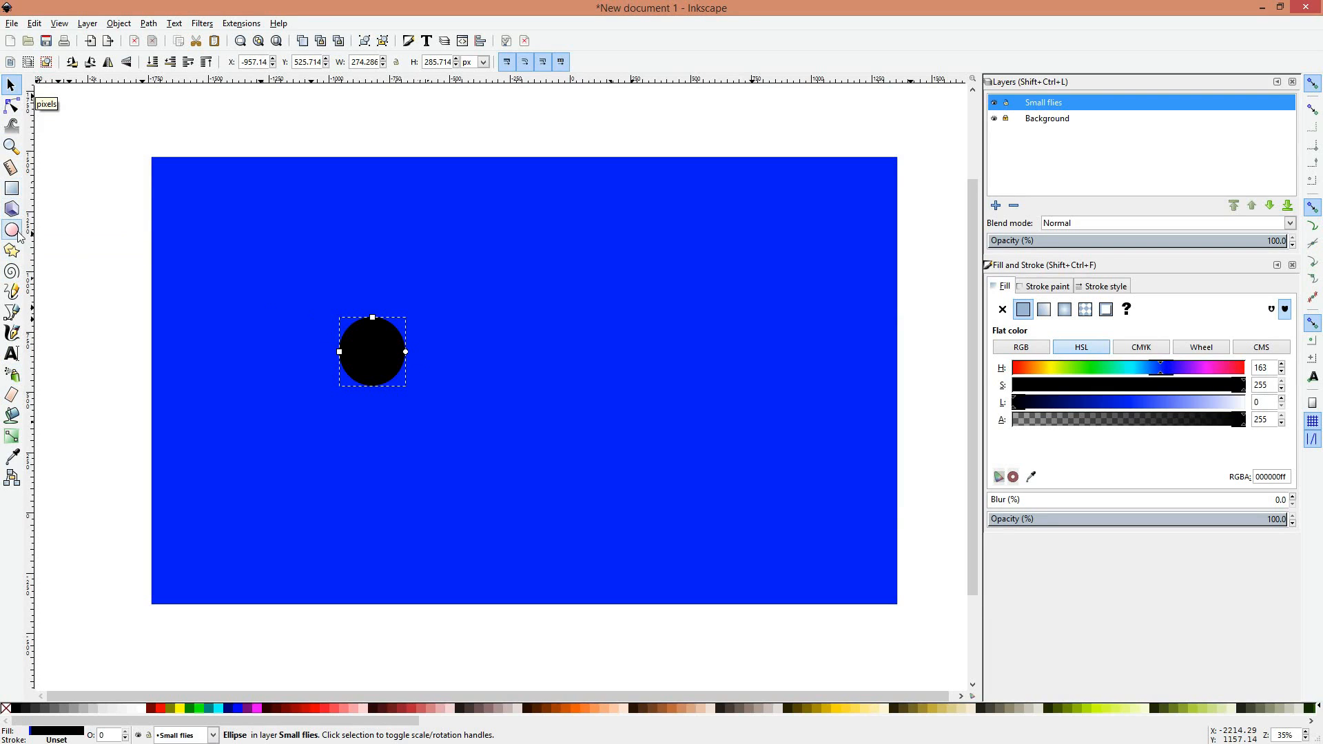
click(375, 352)
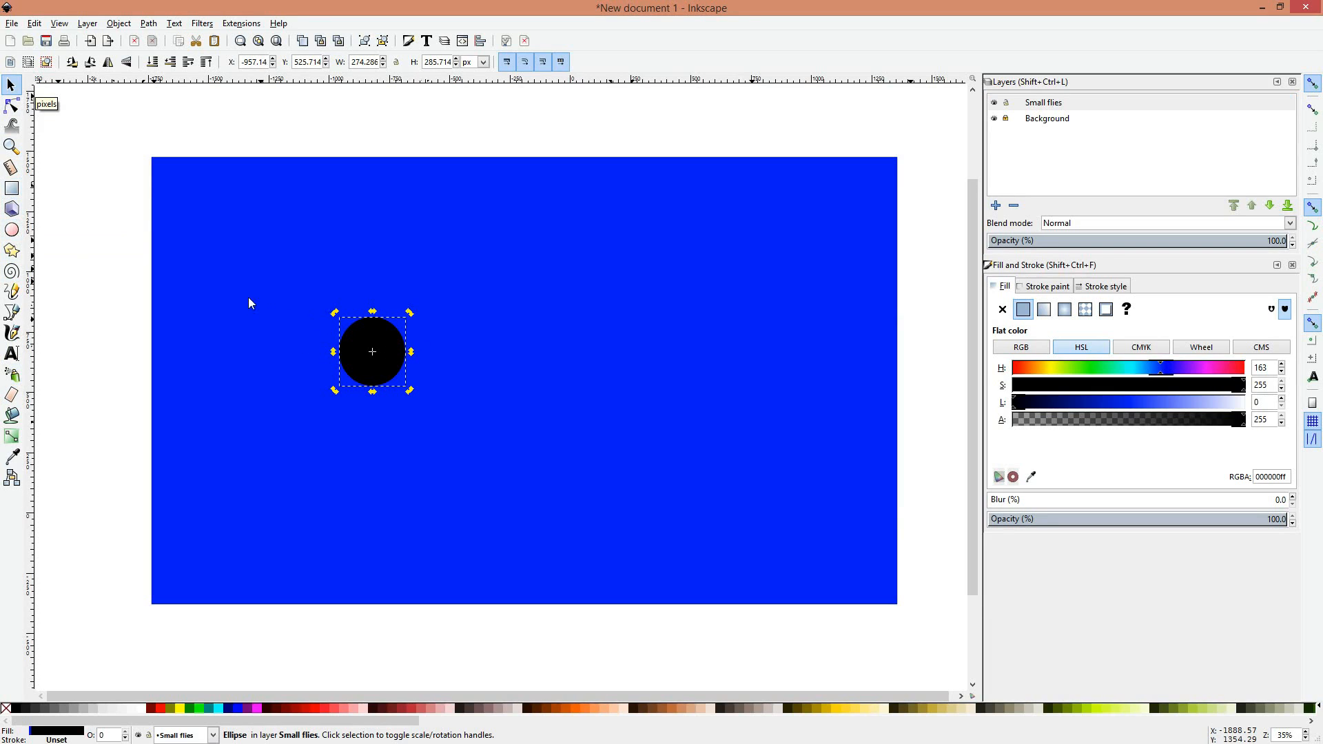
click(12, 107)
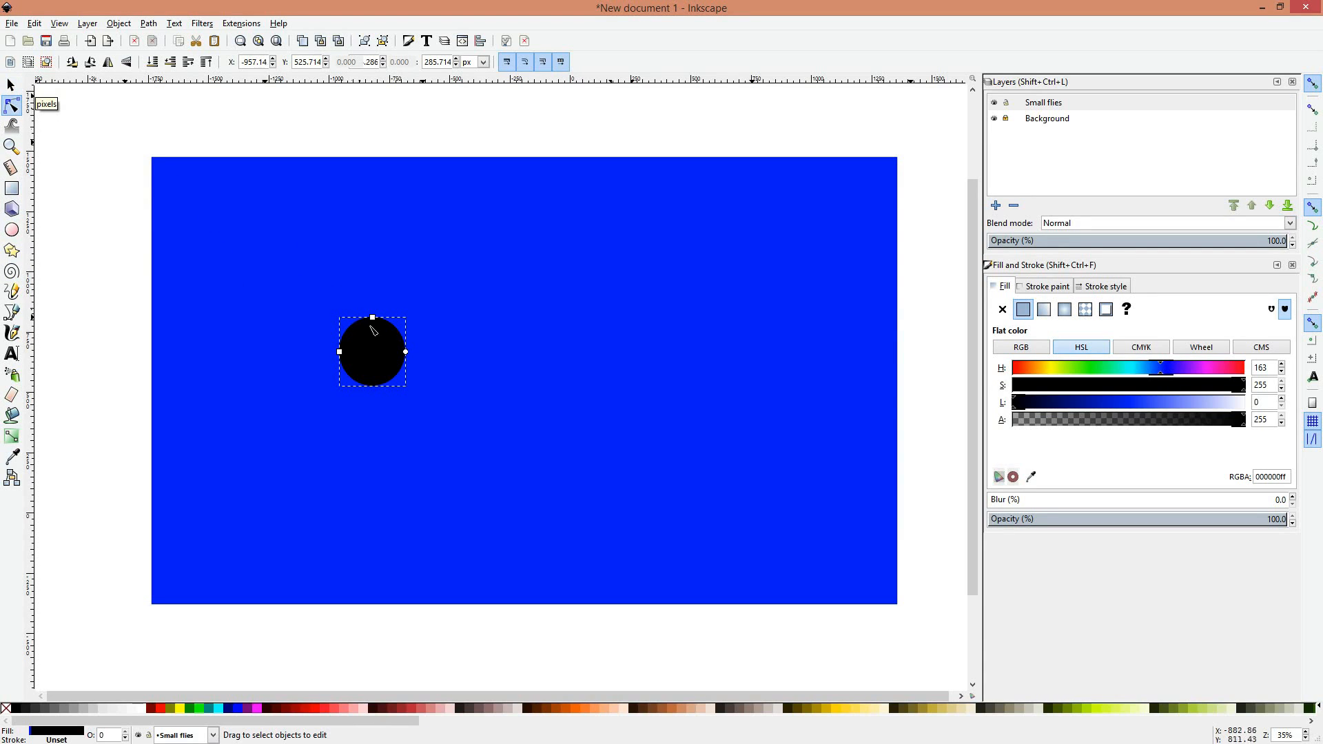
drag(405, 352, 434, 324)
Step: View the object properties of the black segment and close them
right_click(361, 344)
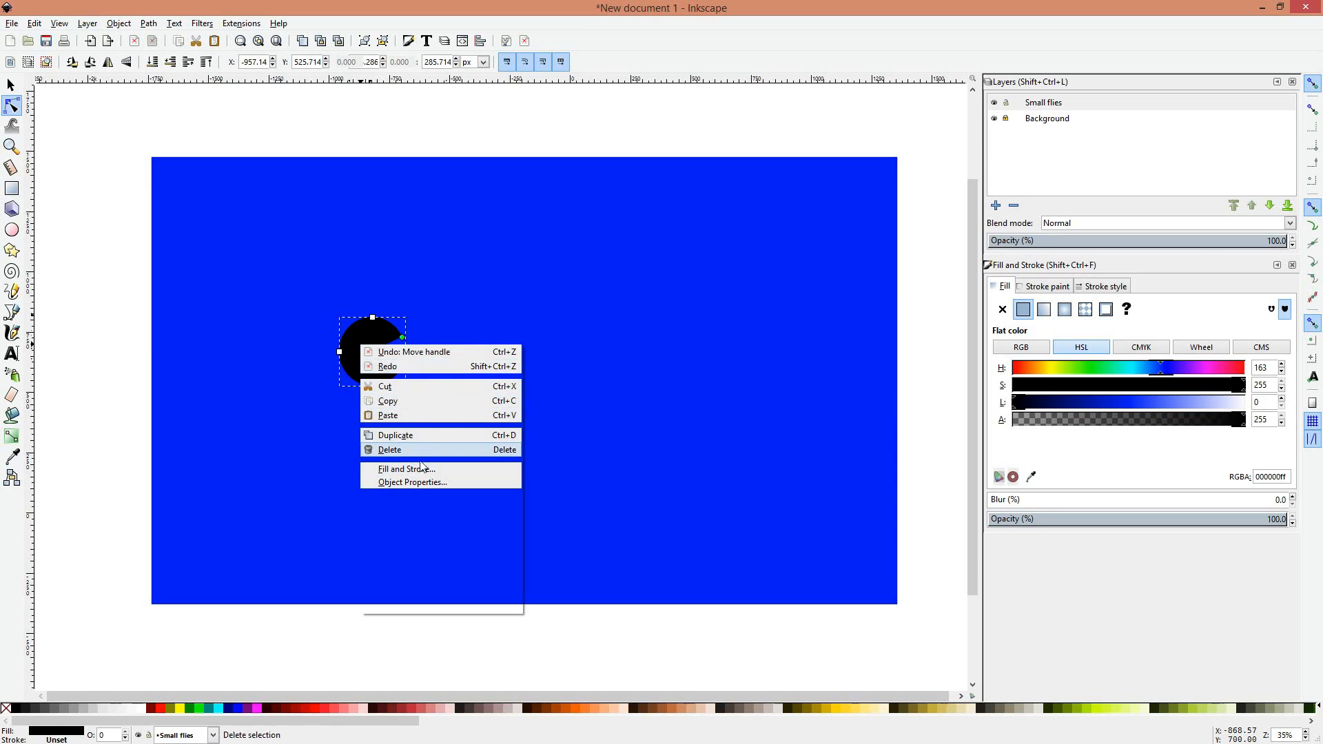
click(426, 479)
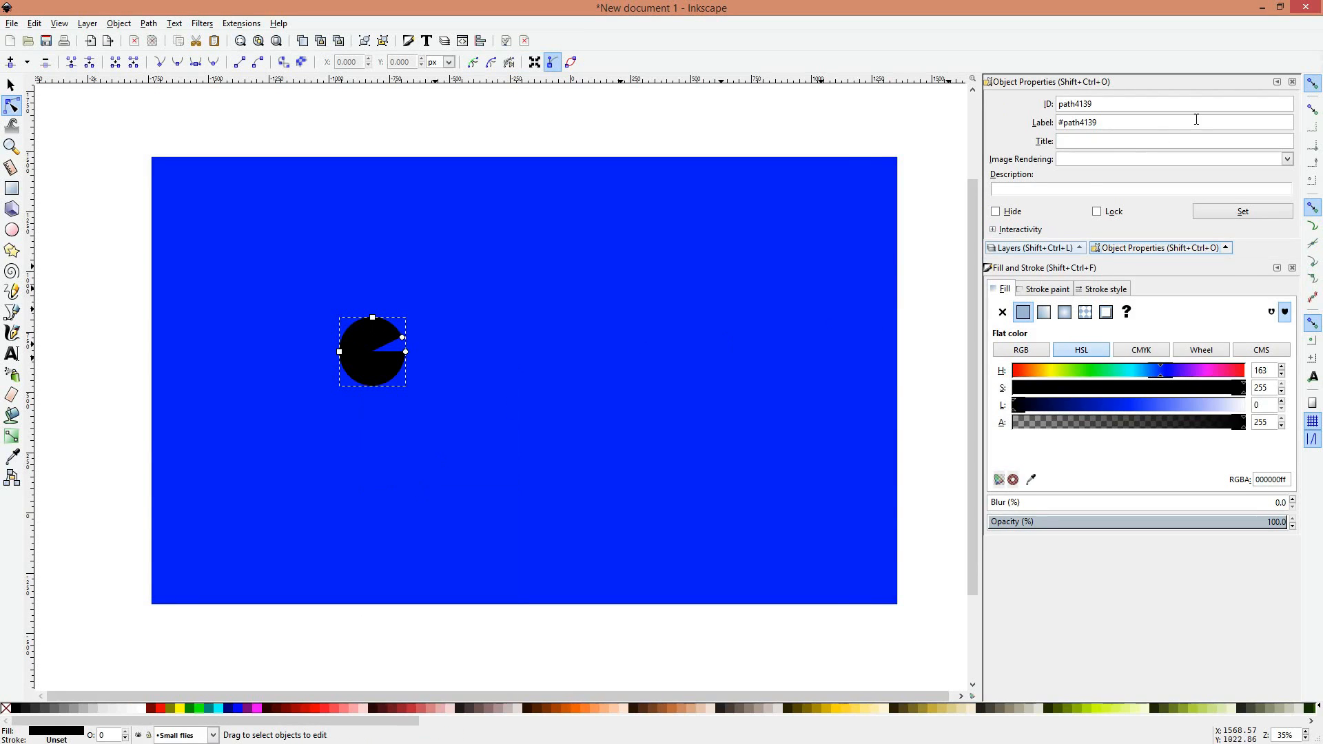
click(1293, 82)
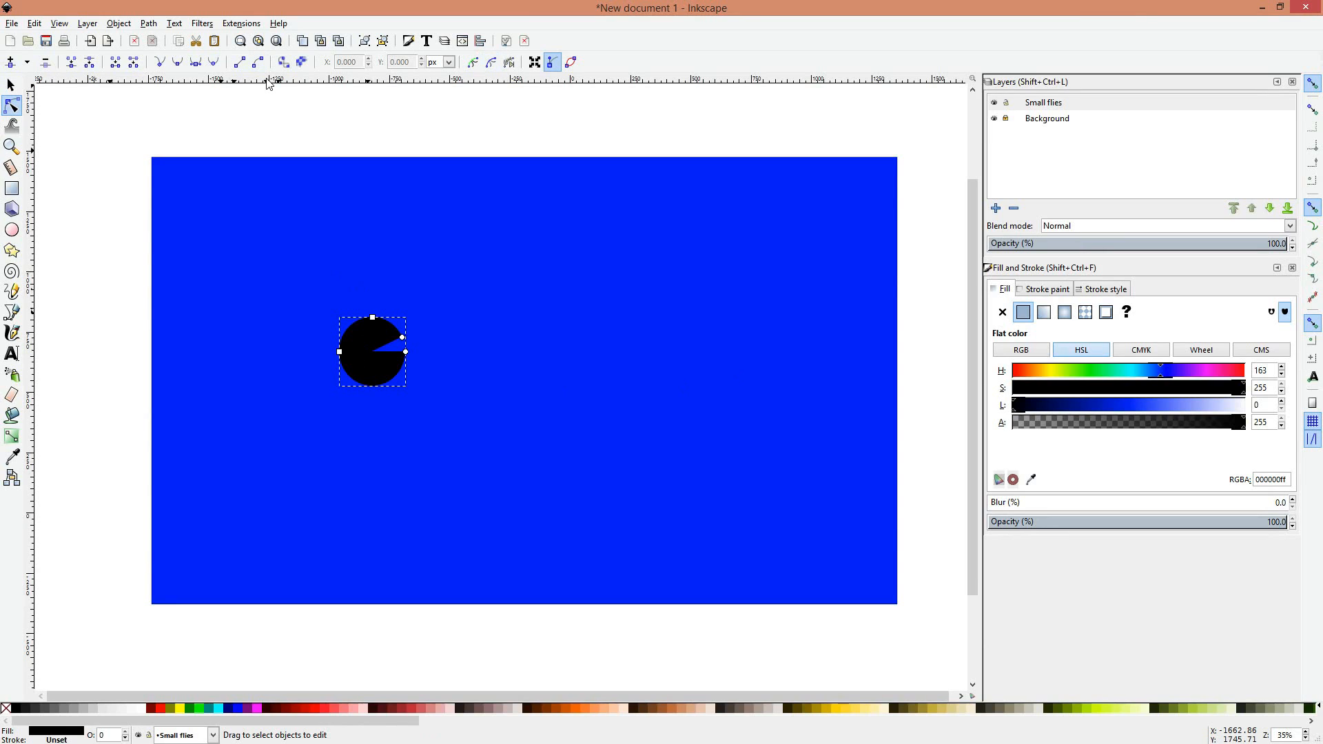
Step: Move the black segment slightly up and to the right, to about X -908.57 and Y 562.86 px
click(11, 85)
click(136, 122)
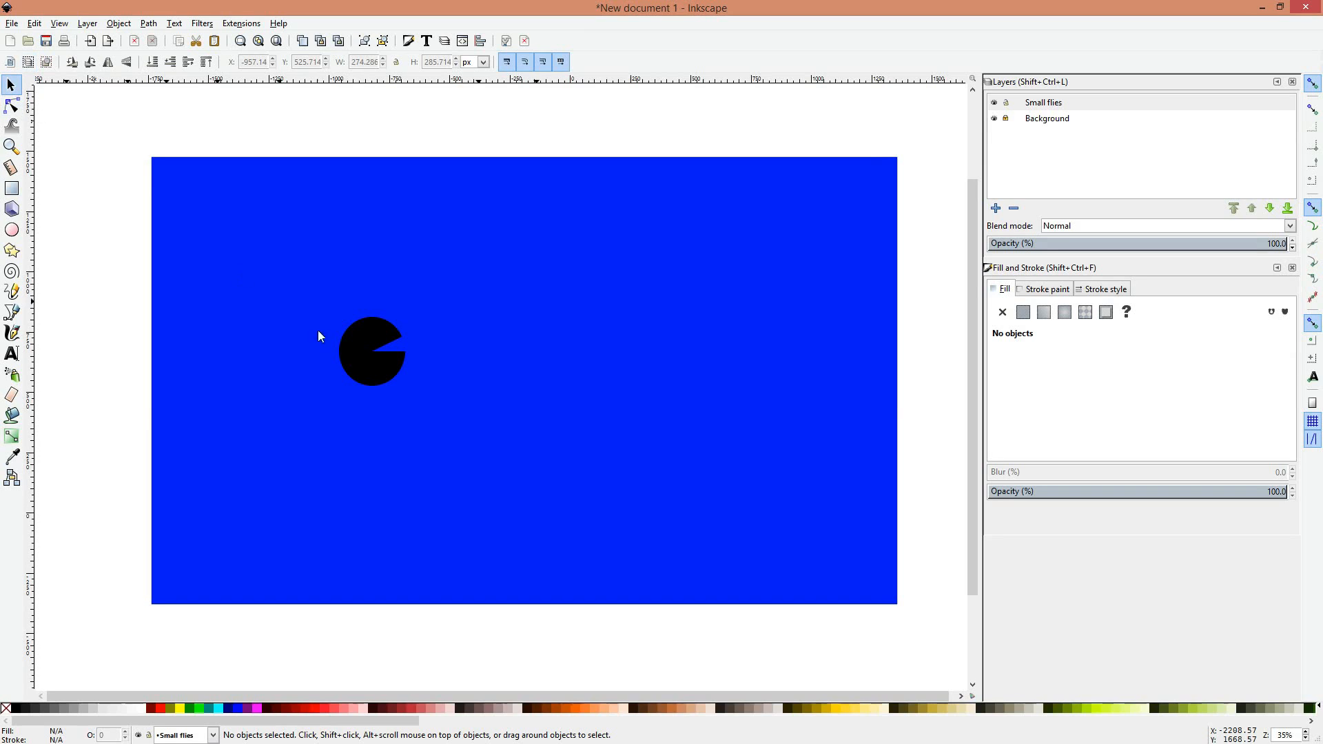
click(365, 339)
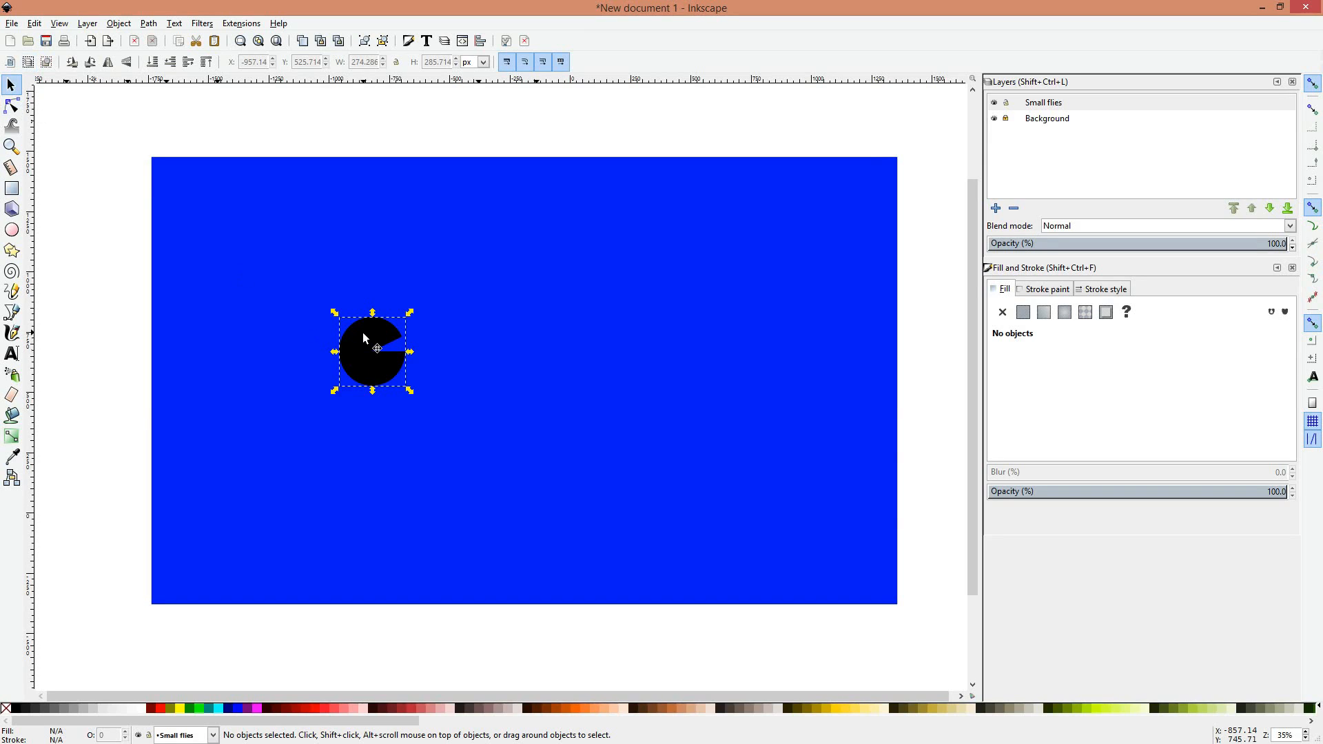
mouse_move(357, 352)
mouse_down()
mouse_move(406, 360)
mouse_move(368, 343)
mouse_up()
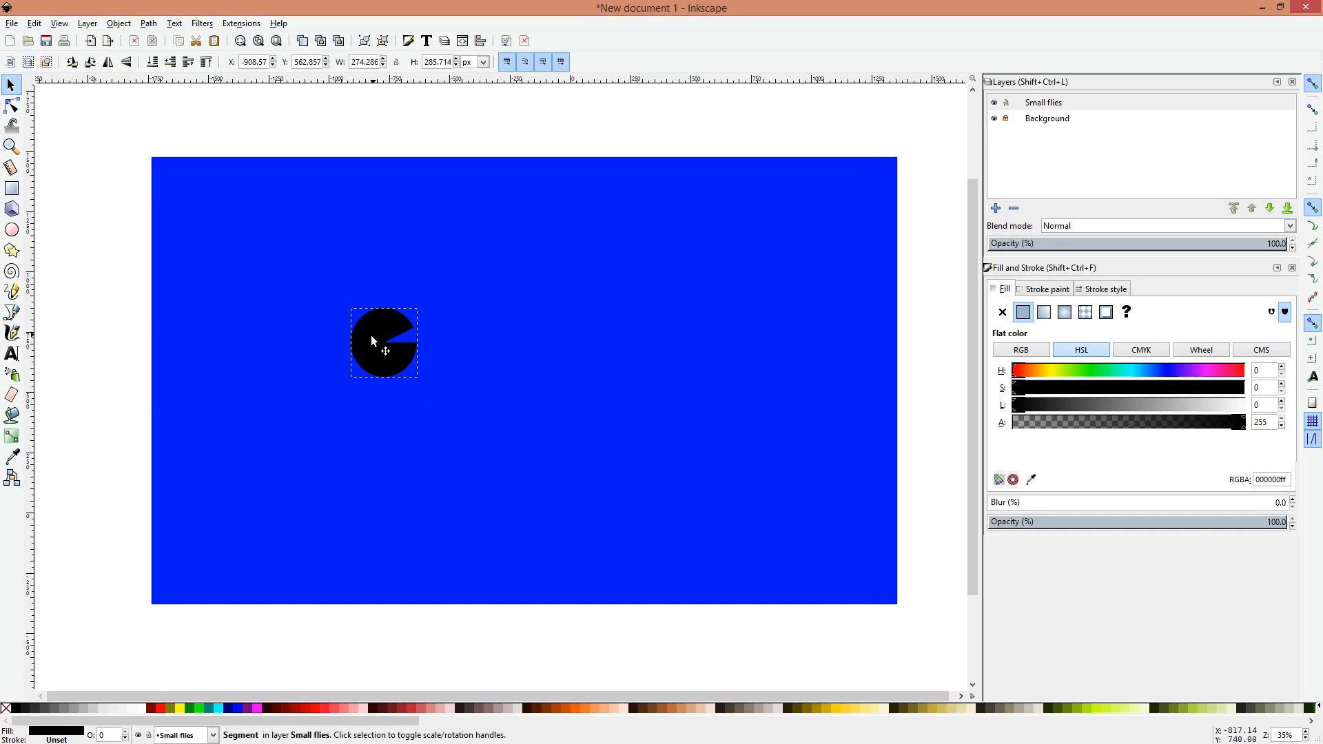
Step: Try rotating the black segment 90° counterclockwise and 90° clockwise back
click(90, 64)
click(88, 66)
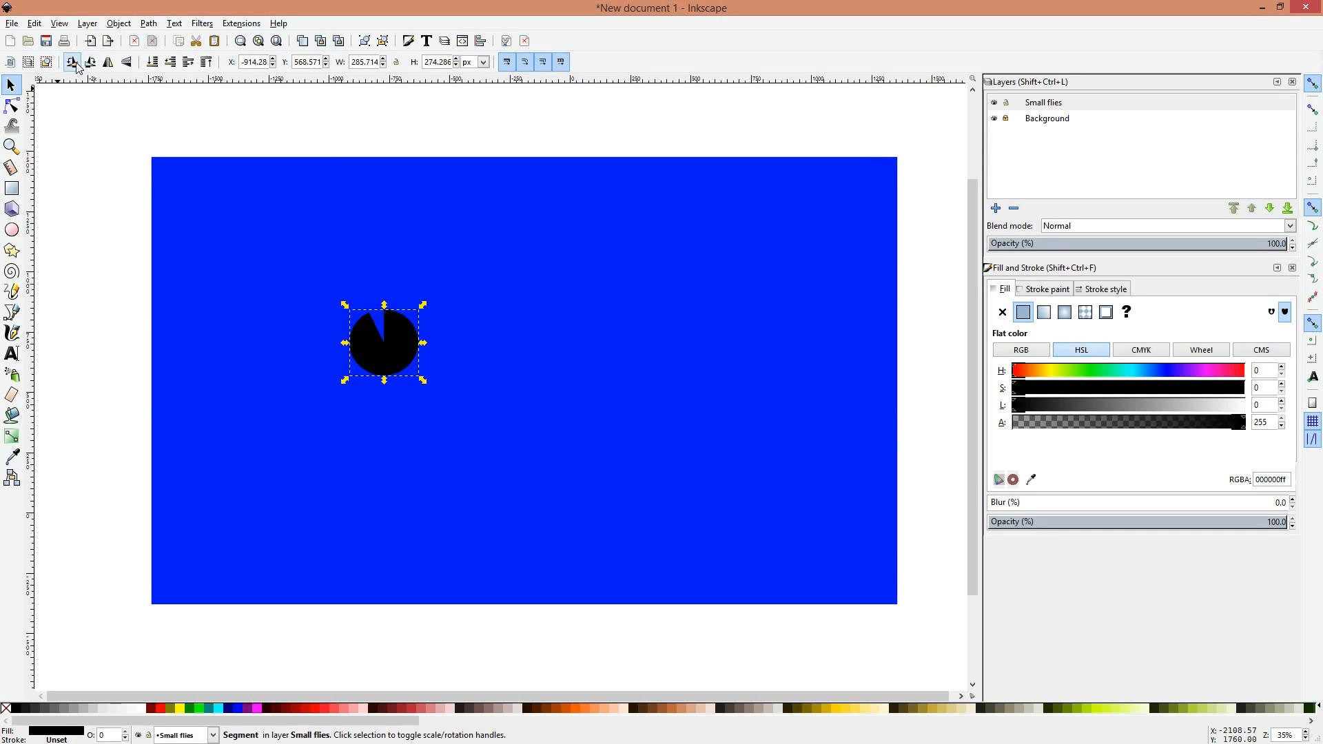
click(92, 69)
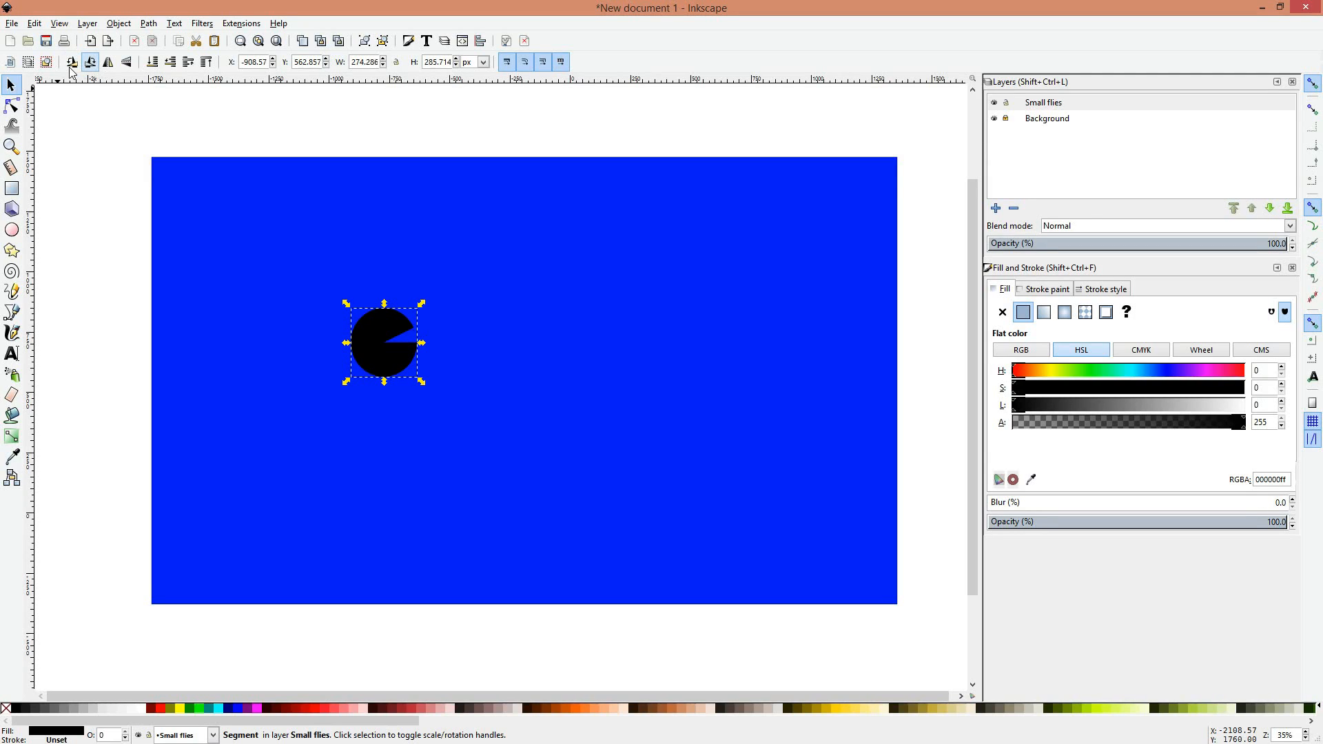
click(73, 68)
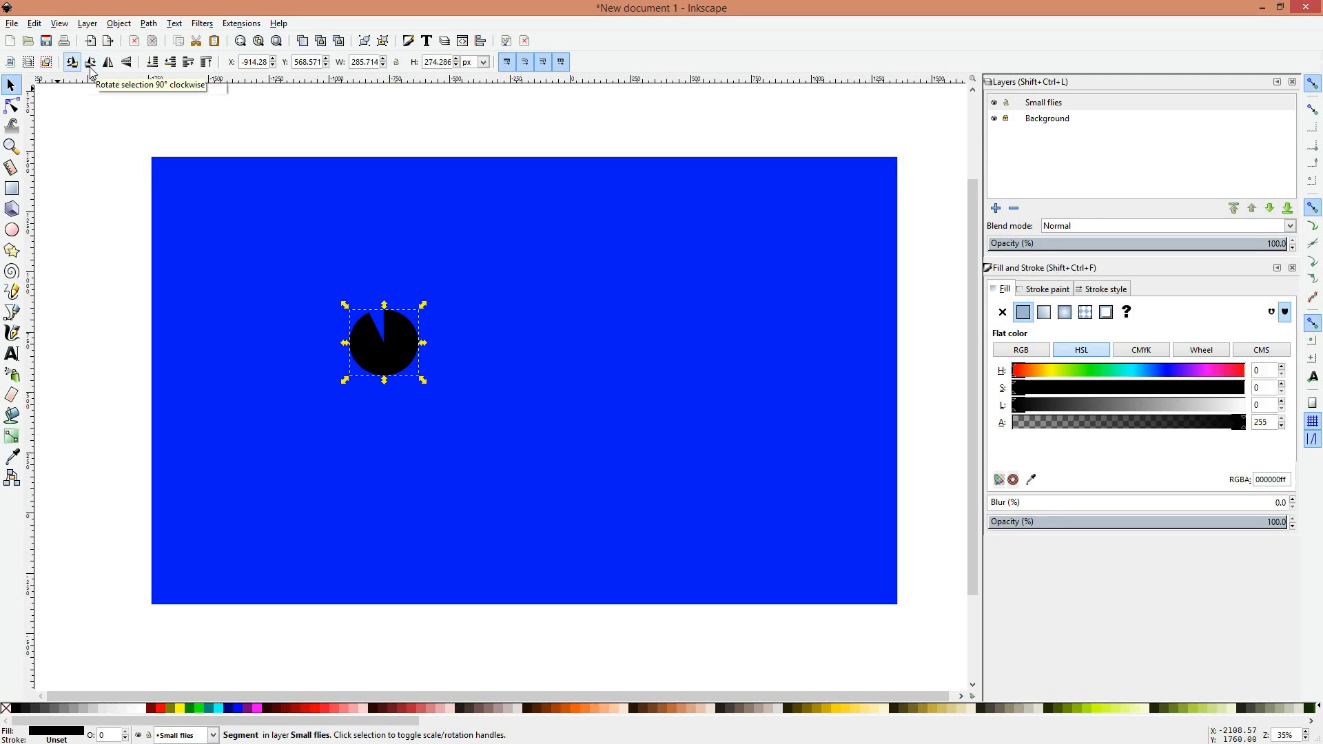
click(95, 66)
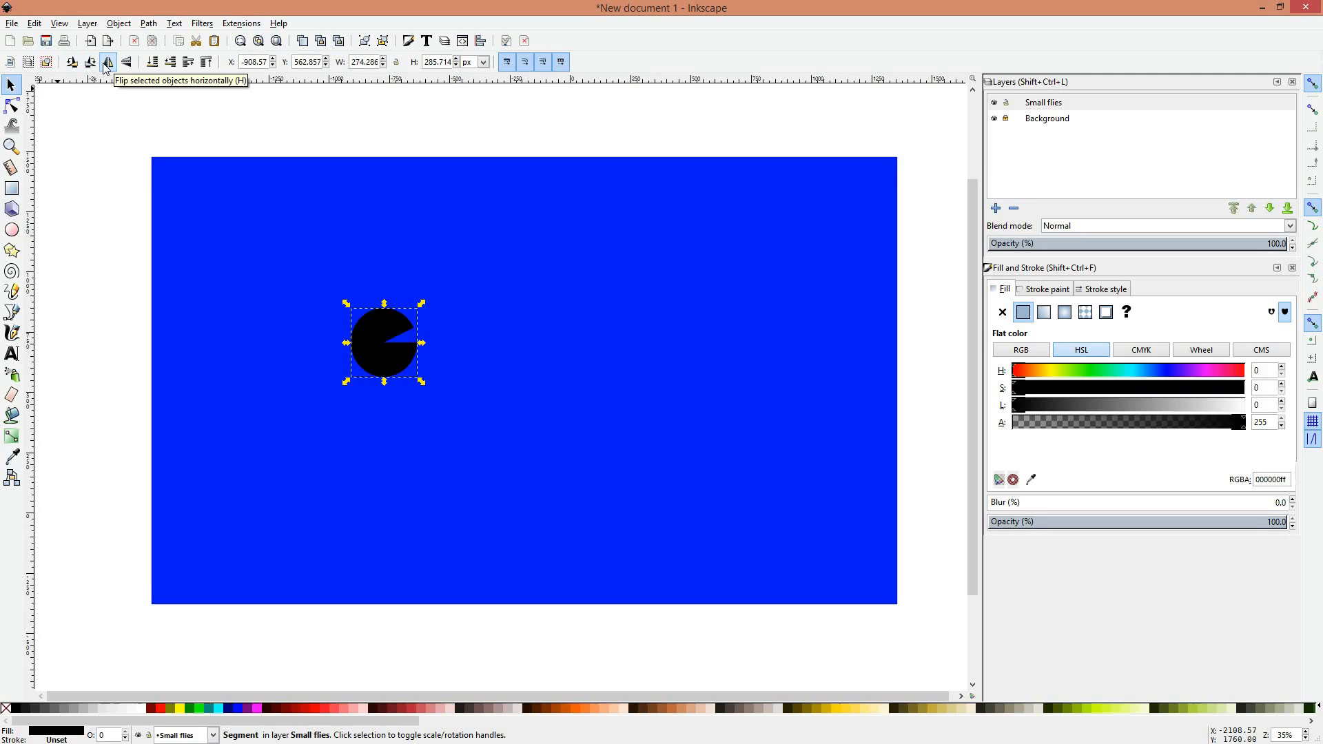
Step: Try flipping the black segment vertically and flipping it back
click(123, 64)
click(123, 64)
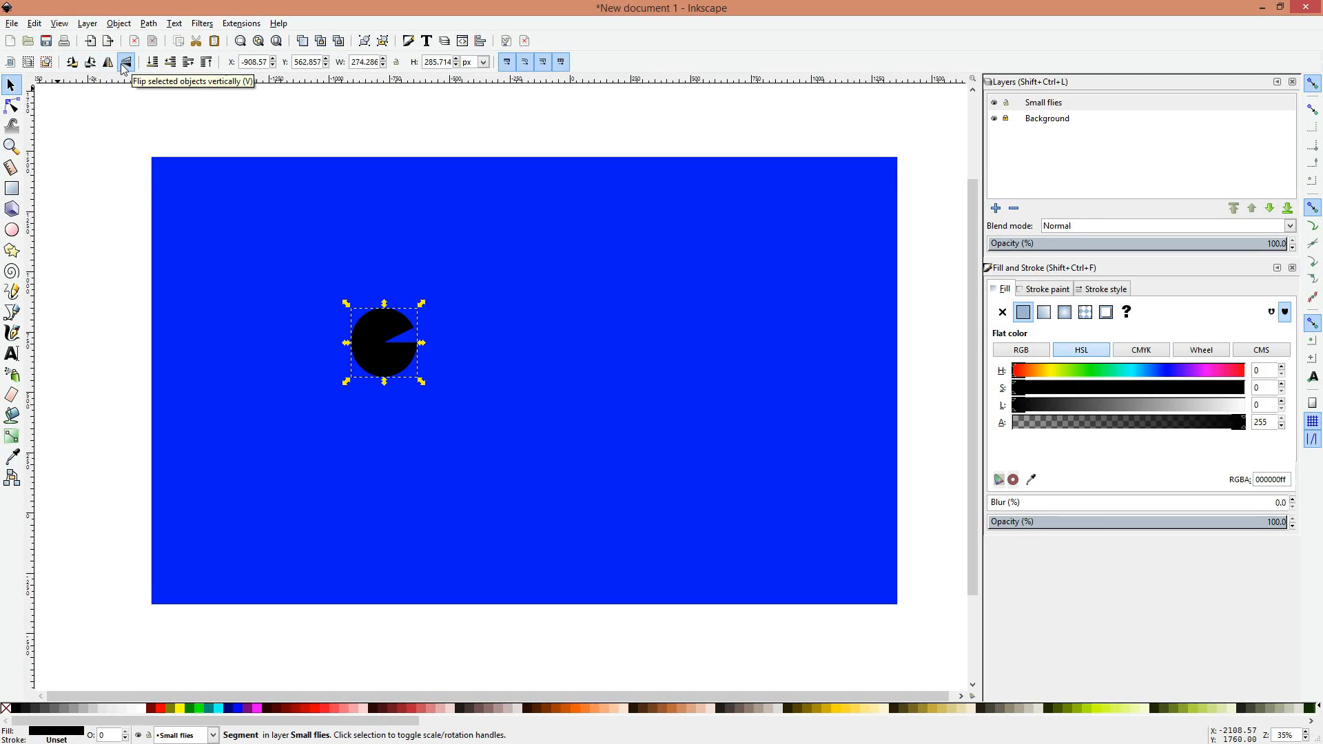
click(122, 64)
click(123, 65)
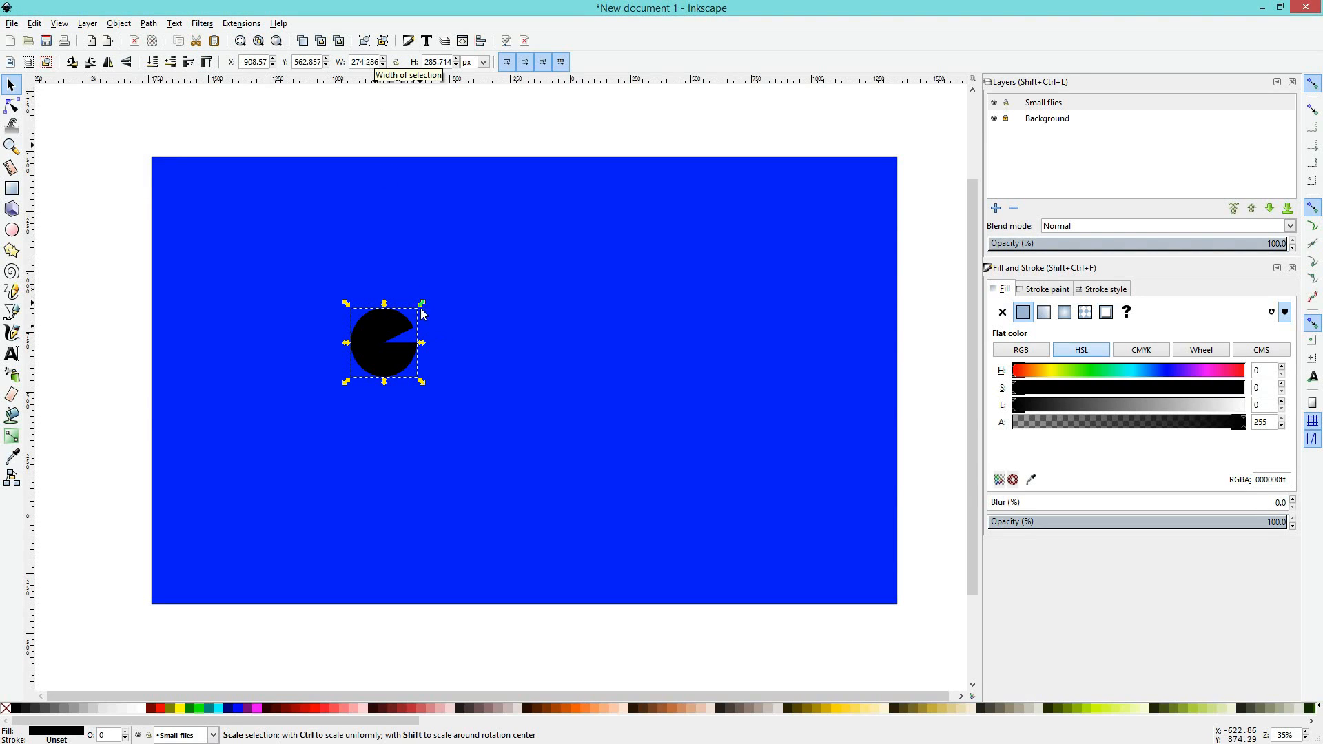
Step: Scale the black segment down and set both its width and height to 260 px
mouse_move(421, 304)
mouse_down()
mouse_move(482, 307)
mouse_move(476, 260)
mouse_move(524, 242)
mouse_move(458, 311)
mouse_move(461, 251)
mouse_move(420, 189)
mouse_move(378, 208)
mouse_move(402, 299)
mouse_move(418, 309)
mouse_up()
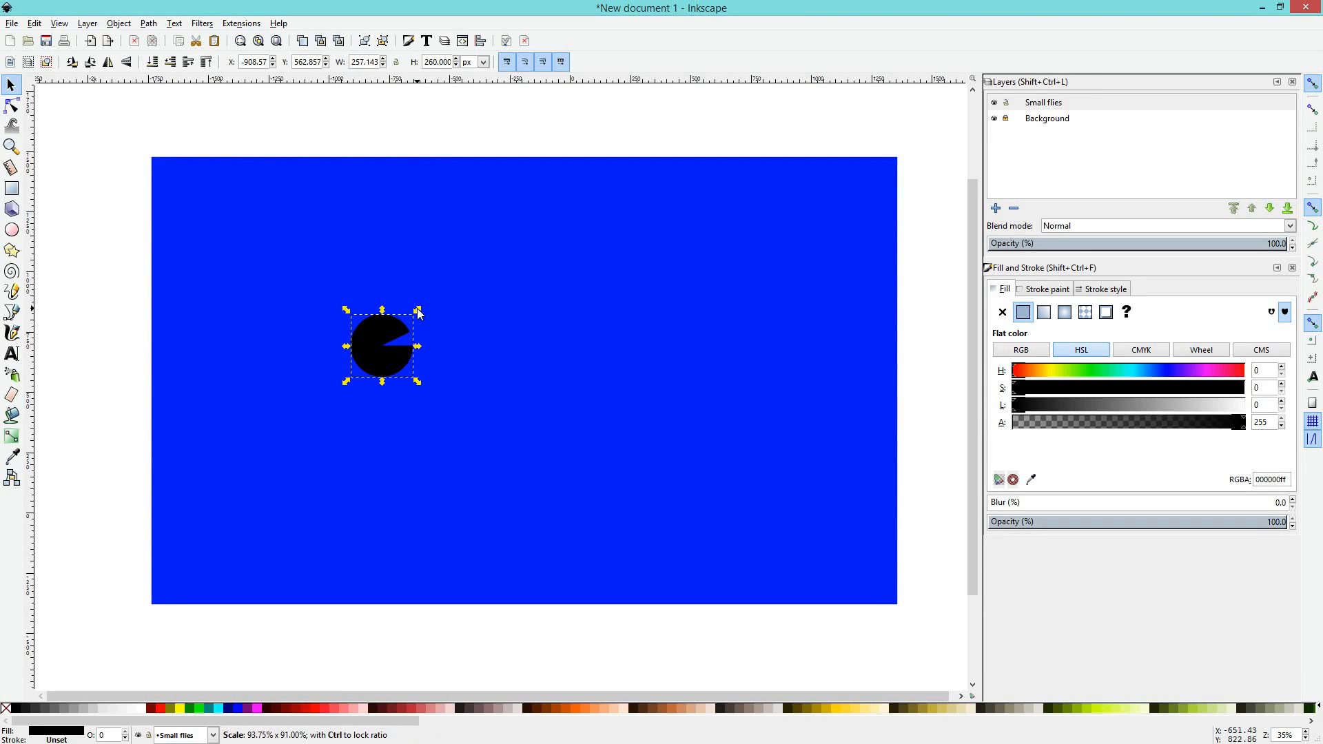
click(397, 64)
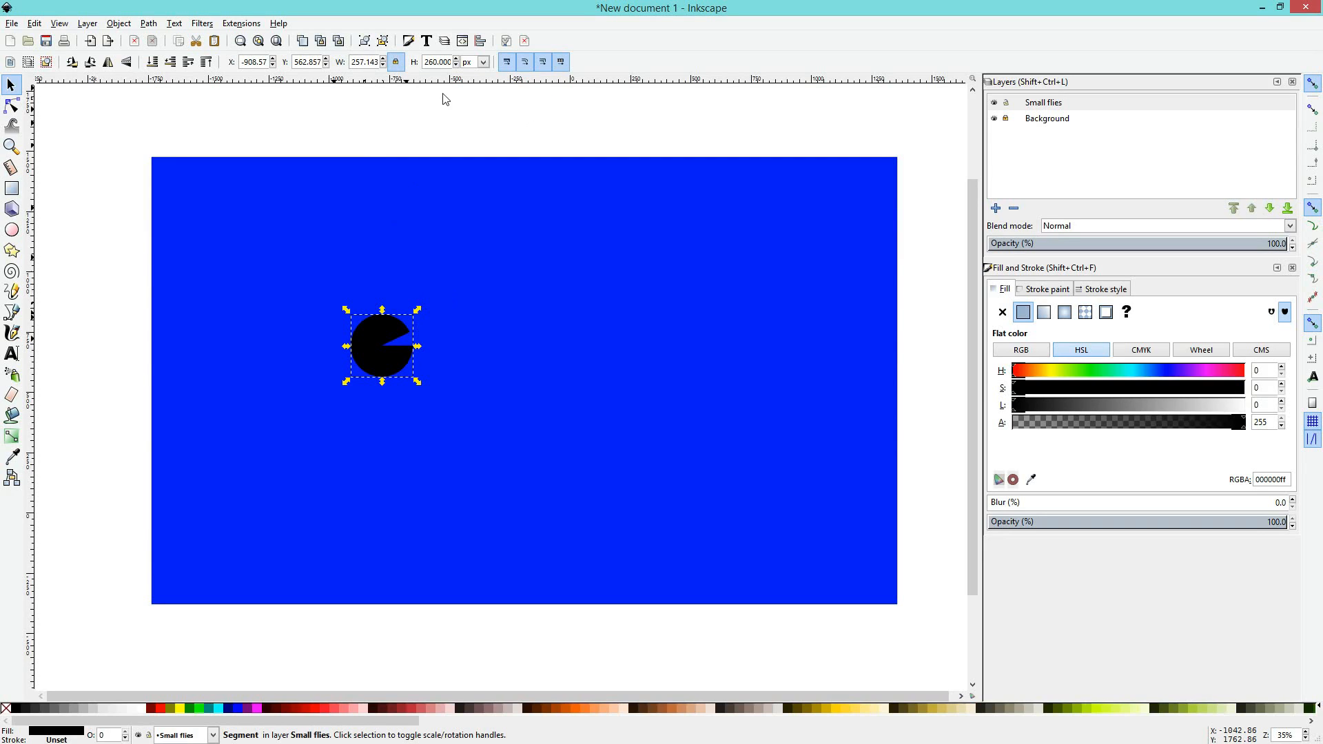
double_click(370, 62)
text(260)
key(Return)
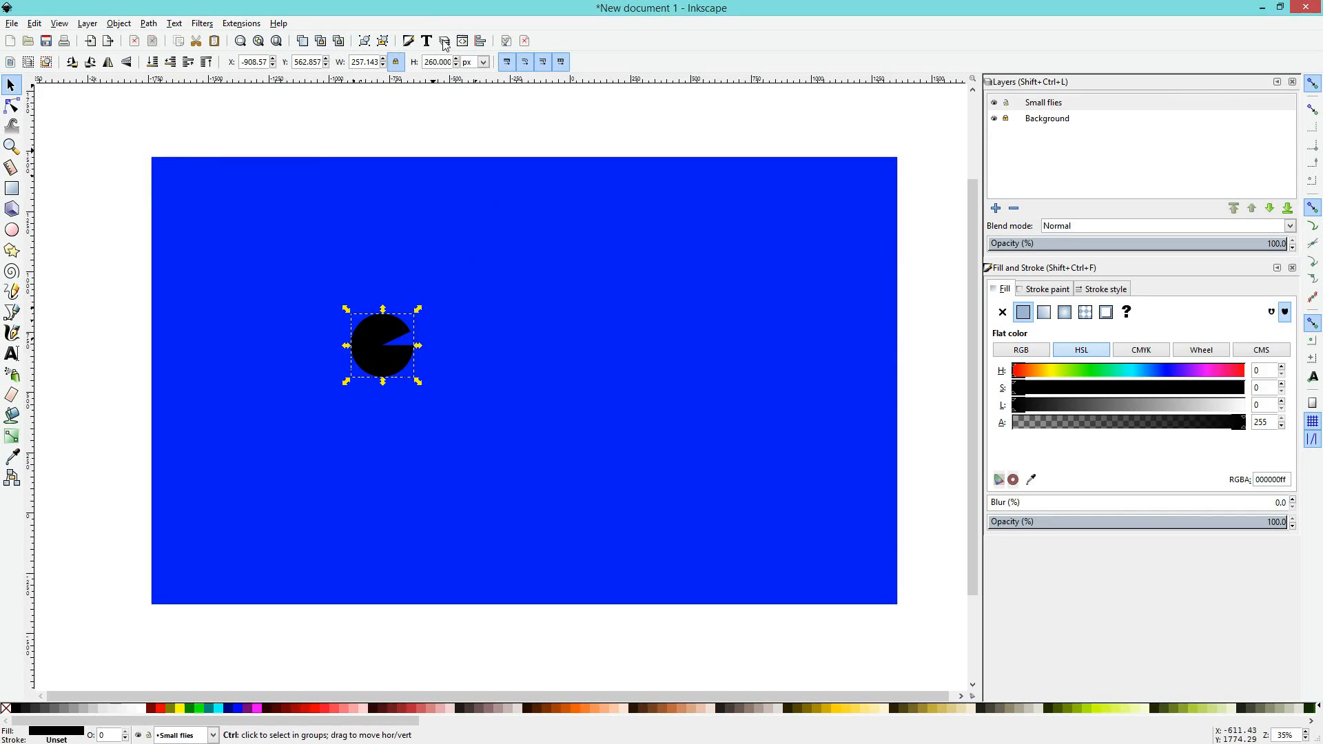
click(394, 65)
text(260)
key(Return)
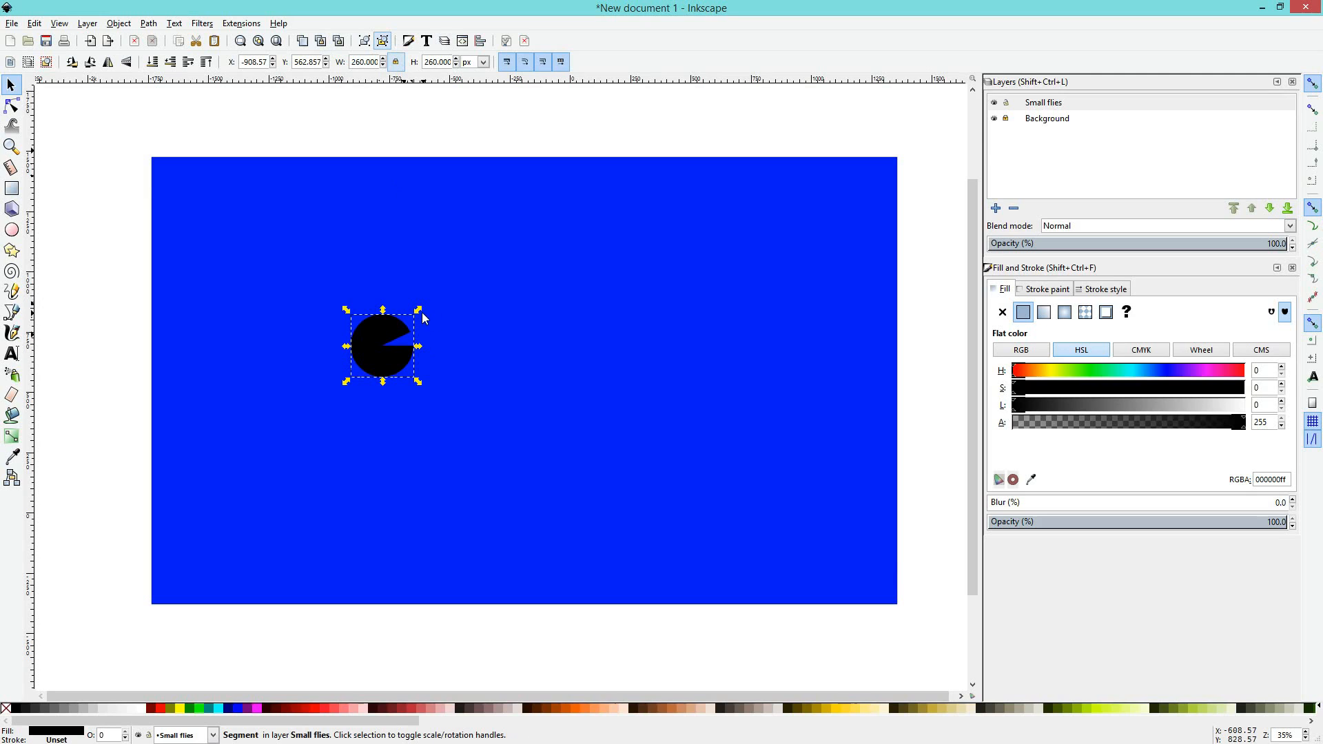
Step: Enlarge the black segment to about 449 px wide and high and shift it slightly down and to the right
drag(425, 318, 464, 245)
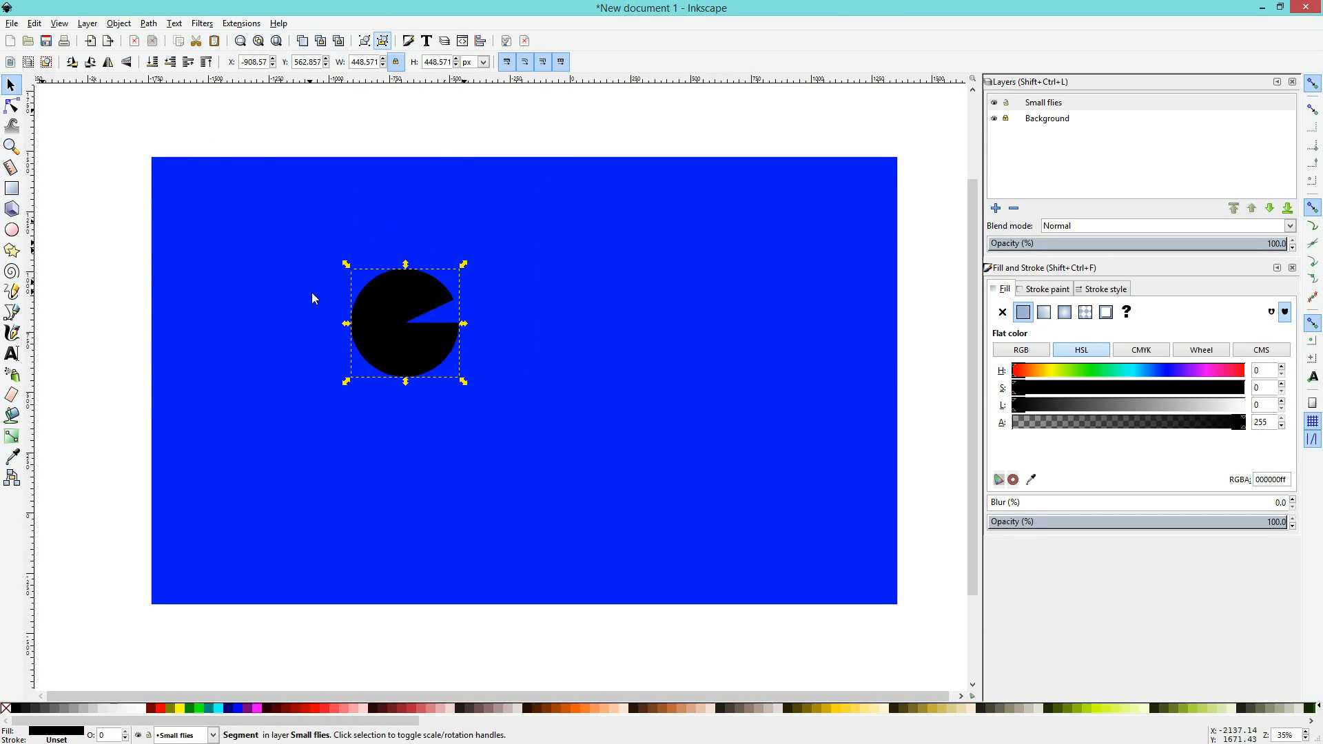
mouse_move(384, 291)
mouse_down()
mouse_move(452, 334)
mouse_move(391, 300)
mouse_up()
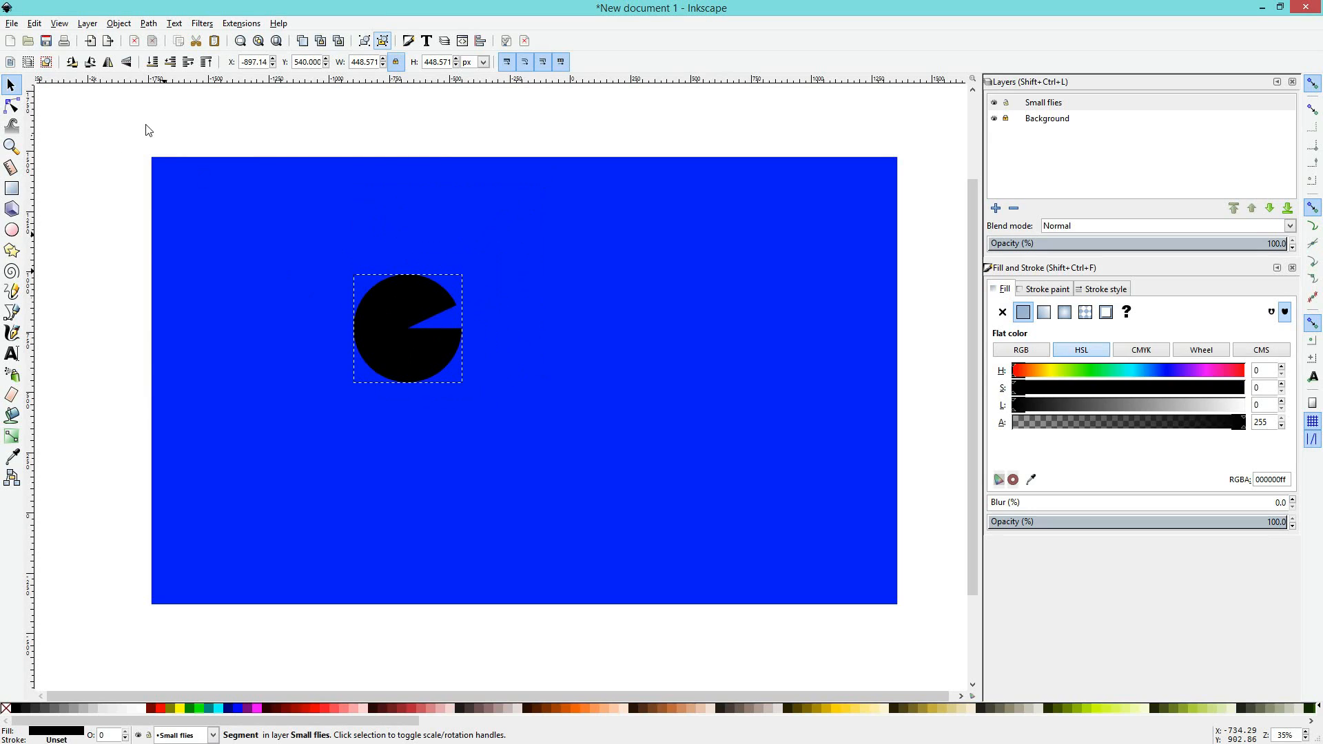
Step: Widen the segment's opening by moving the end point of its arc upward with the Node tool
click(13, 107)
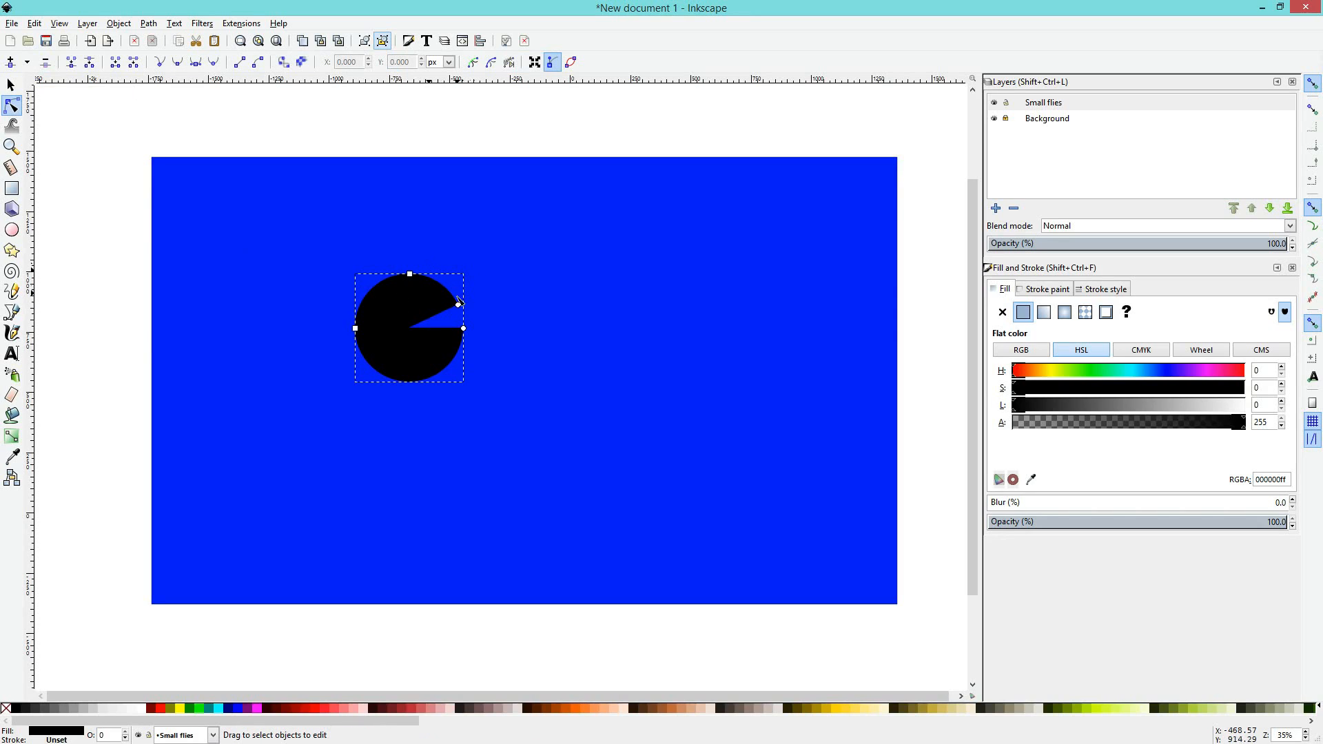
mouse_move(458, 304)
mouse_down()
mouse_move(464, 337)
mouse_move(454, 292)
mouse_up()
click(491, 63)
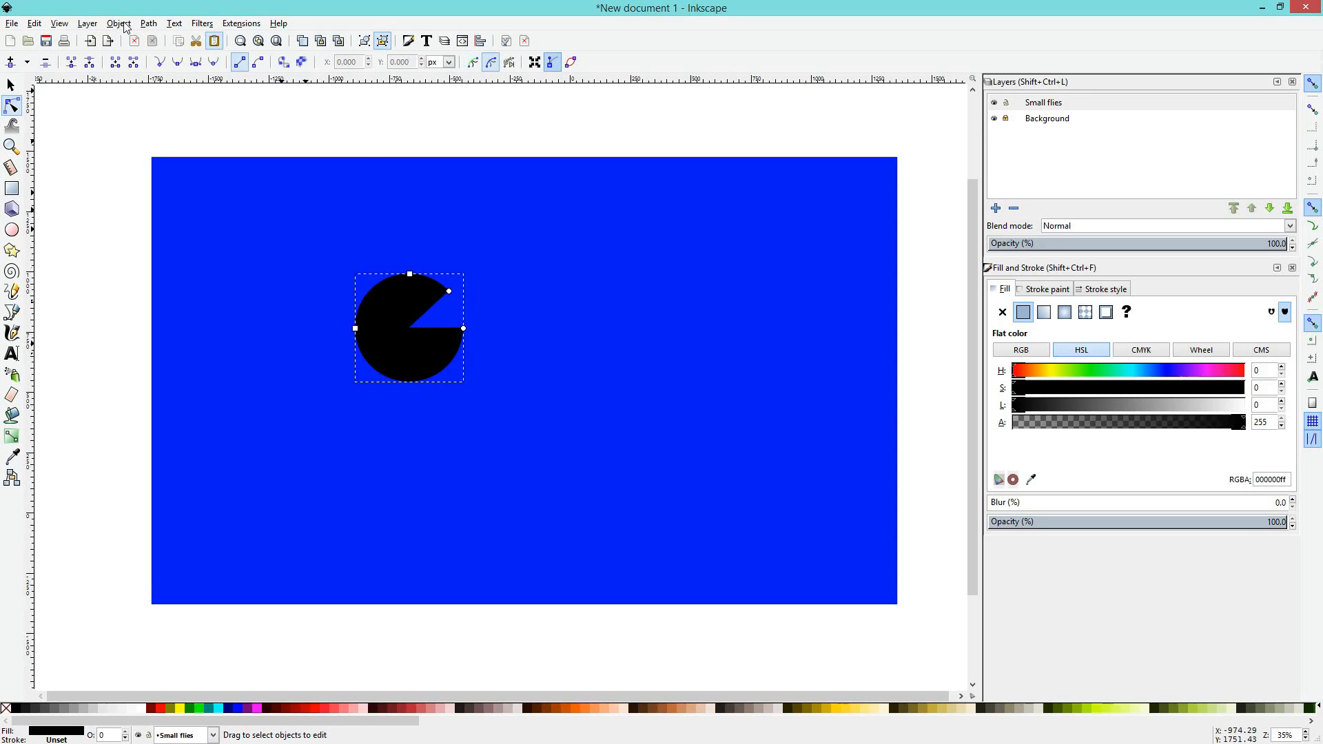
click(491, 64)
click(116, 23)
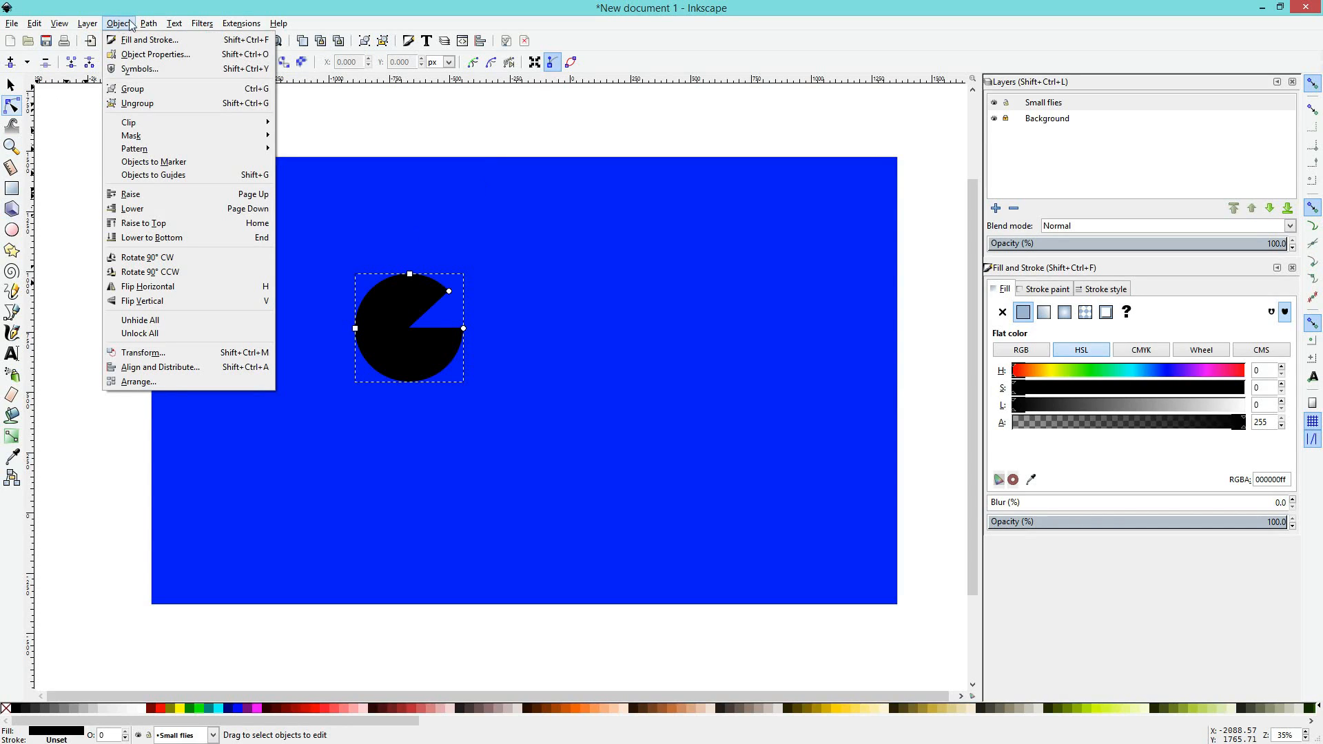
click(130, 24)
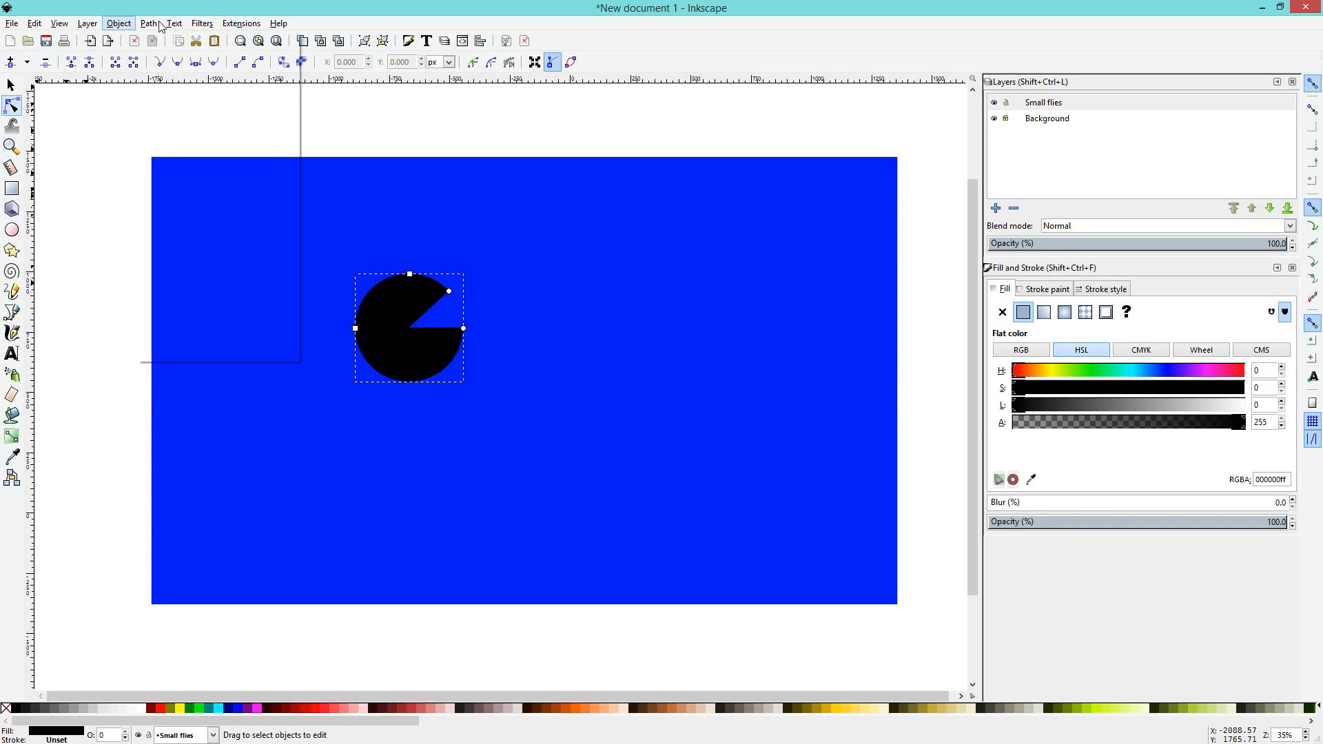
click(158, 23)
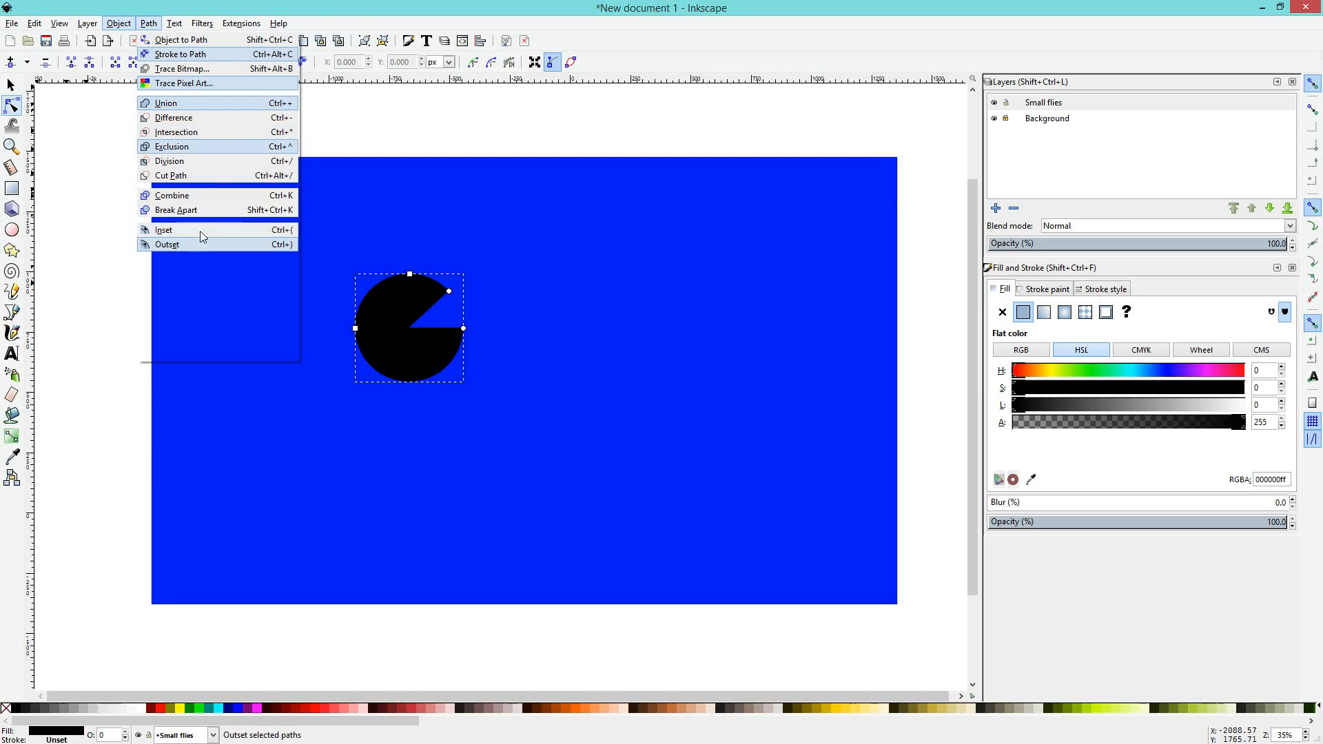
mouse_move(177, 27)
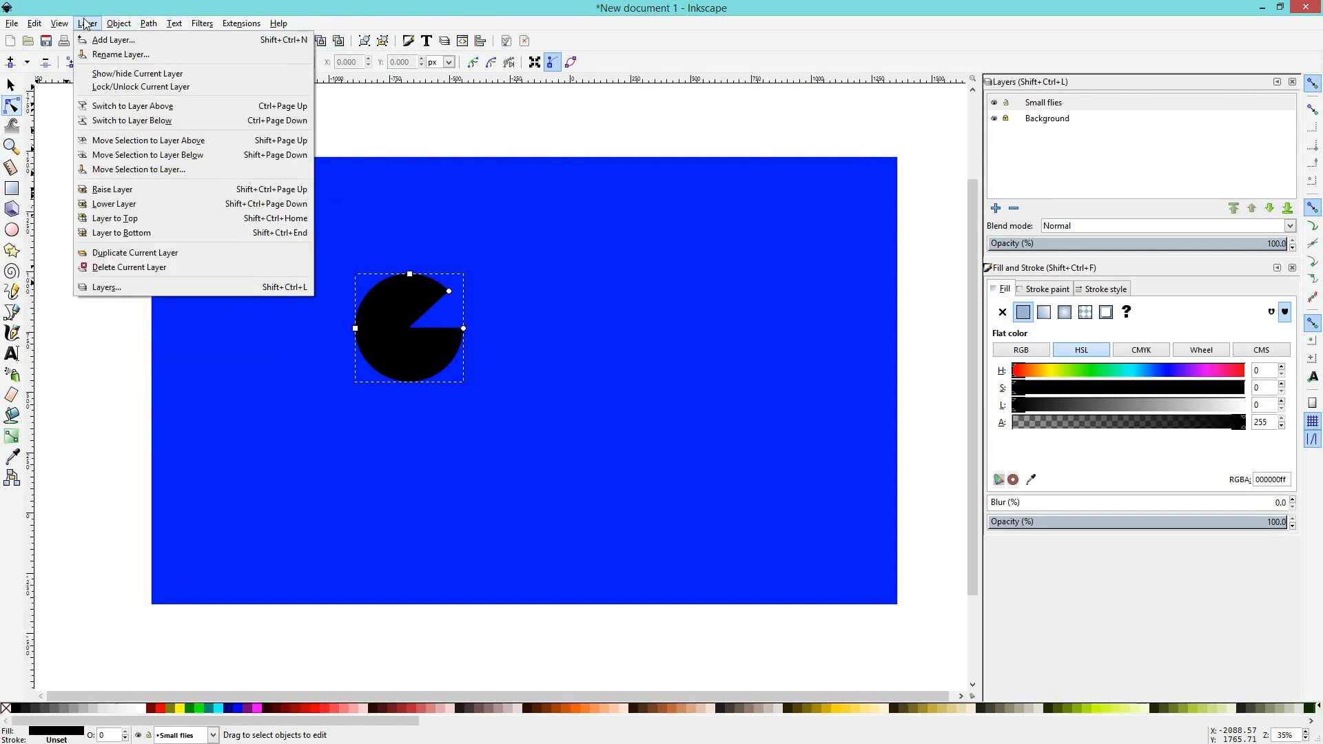
mouse_move(59, 28)
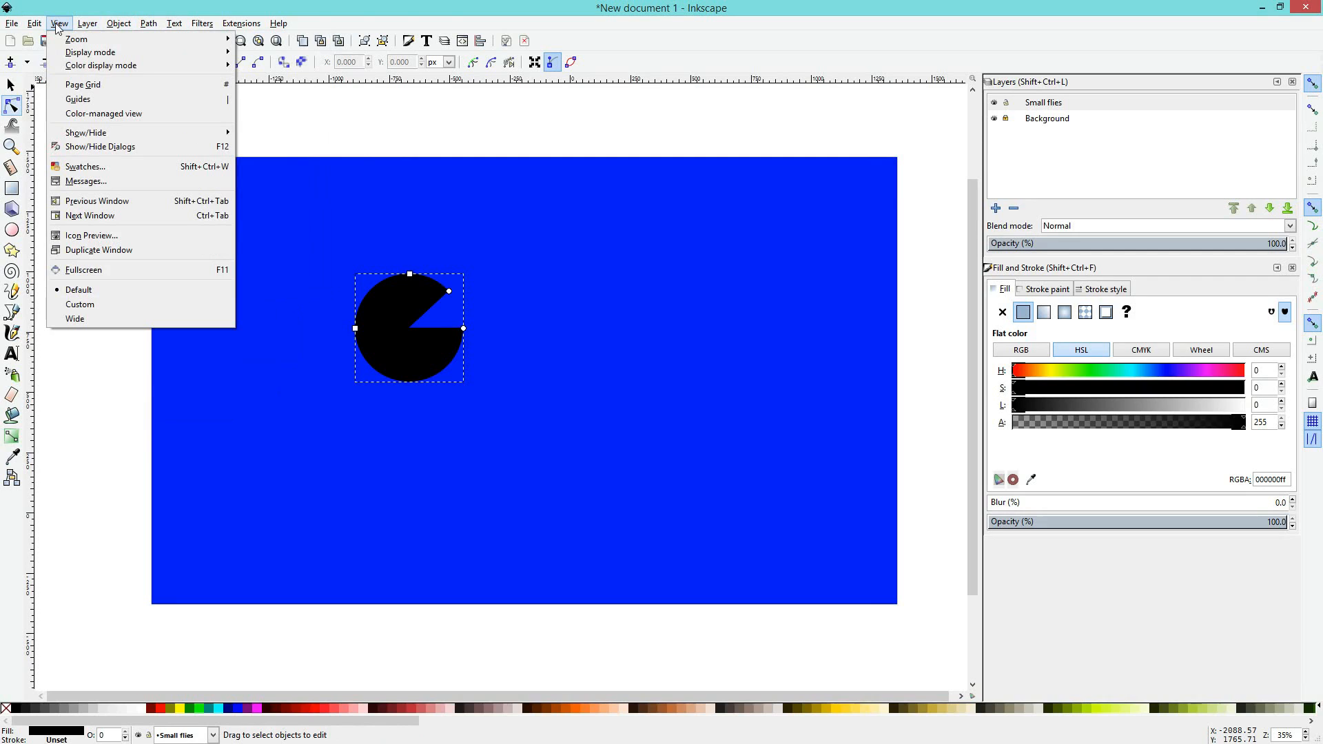
click(428, 141)
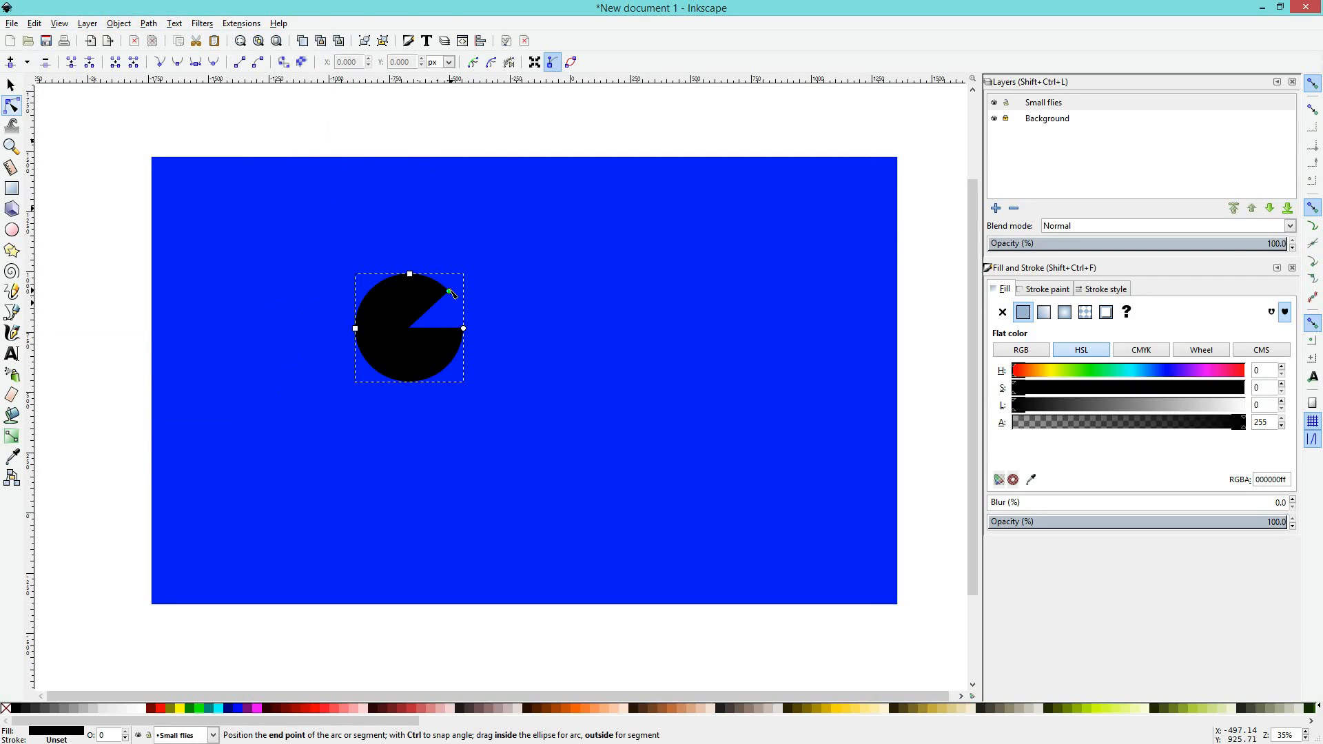
Step: Narrow the segment's opening slightly with its arc end point and delete the segment
mouse_move(452, 294)
mouse_down()
mouse_move(460, 319)
mouse_move(411, 261)
mouse_move(466, 321)
mouse_move(379, 256)
mouse_move(469, 371)
mouse_move(364, 376)
mouse_move(379, 407)
mouse_move(451, 375)
mouse_move(400, 266)
mouse_move(431, 399)
mouse_move(342, 376)
mouse_move(379, 275)
mouse_move(457, 308)
mouse_move(441, 283)
mouse_move(472, 316)
mouse_move(461, 299)
mouse_up()
click(12, 86)
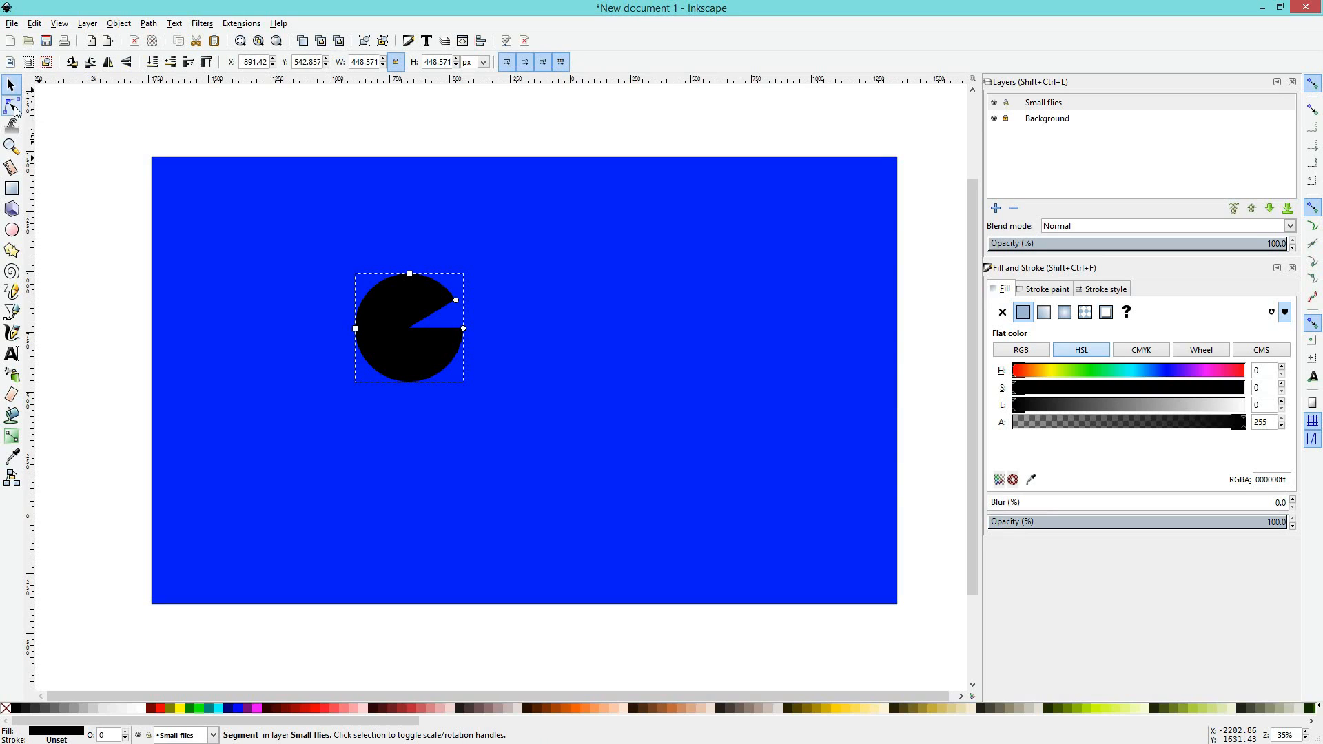
click(12, 107)
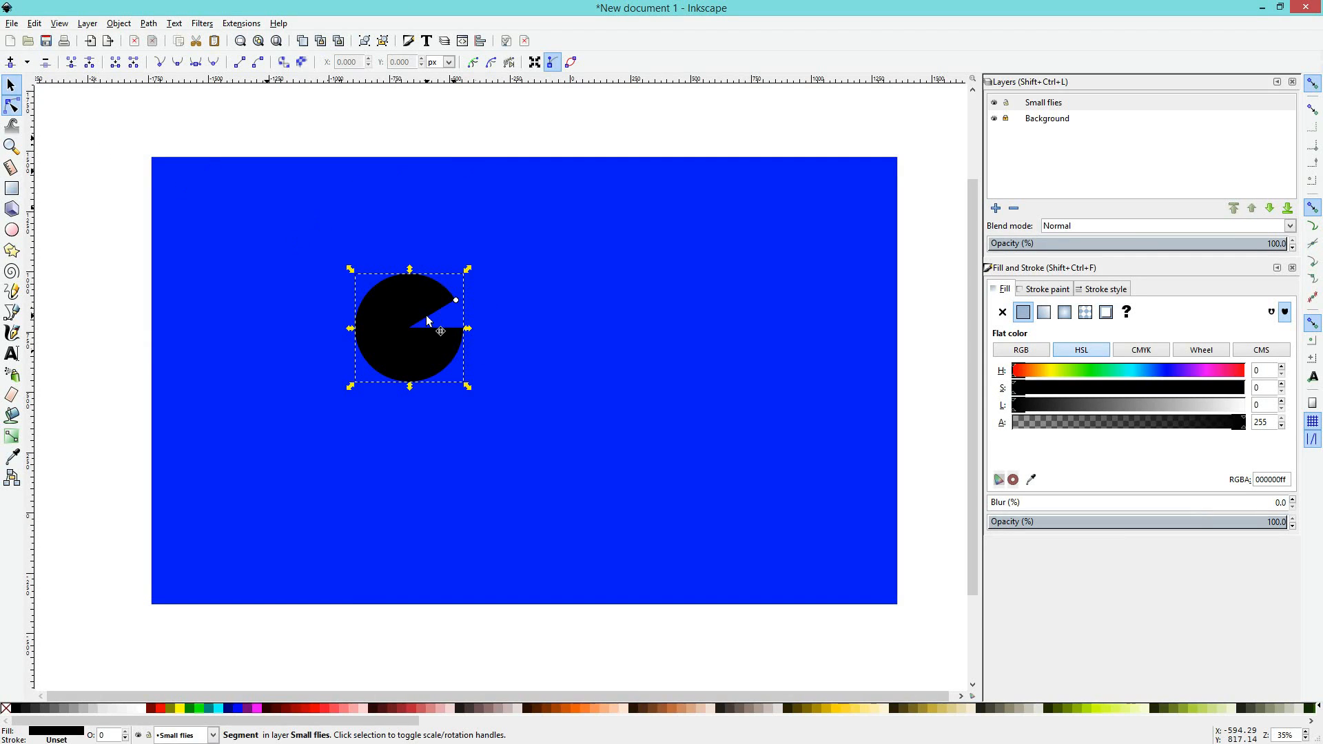
key(Delete)
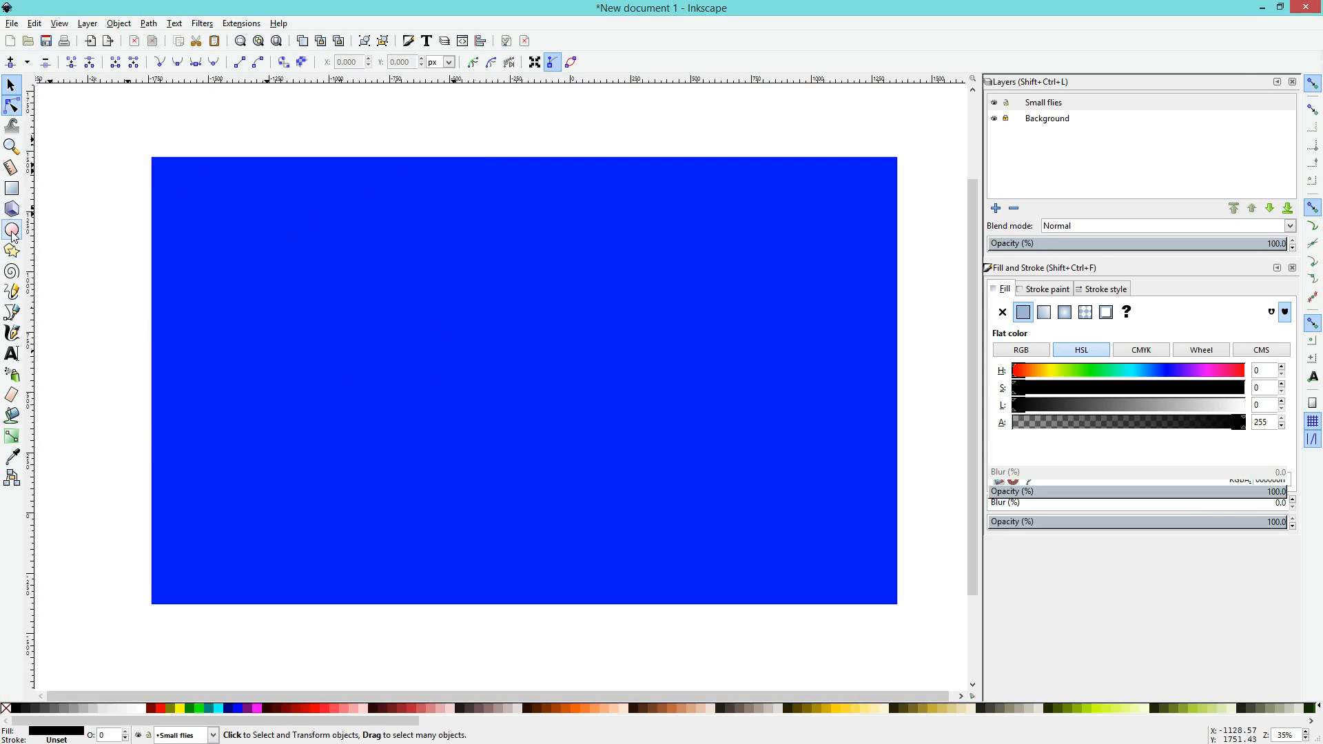
Step: Draw a new black segment about 597 px wide and 600 px high in the left half of the blue background
click(12, 231)
drag(332, 296, 475, 441)
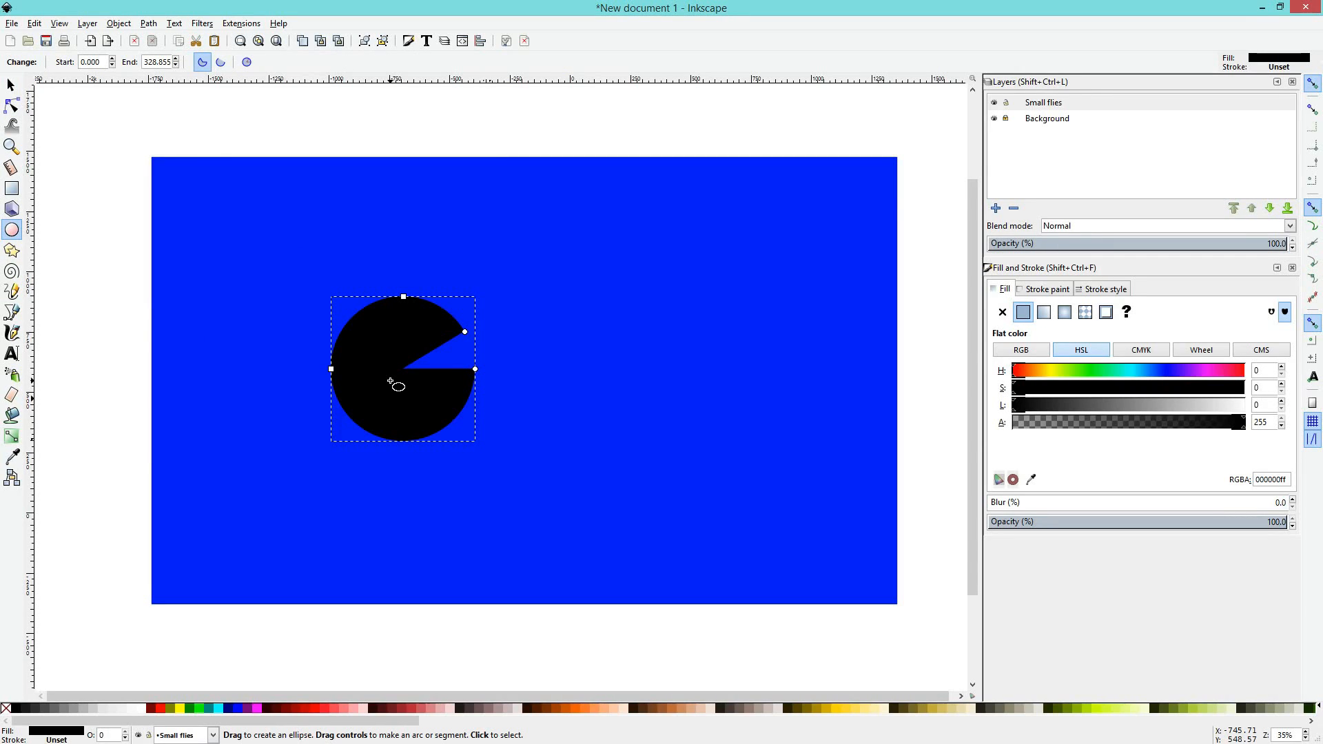
click(11, 86)
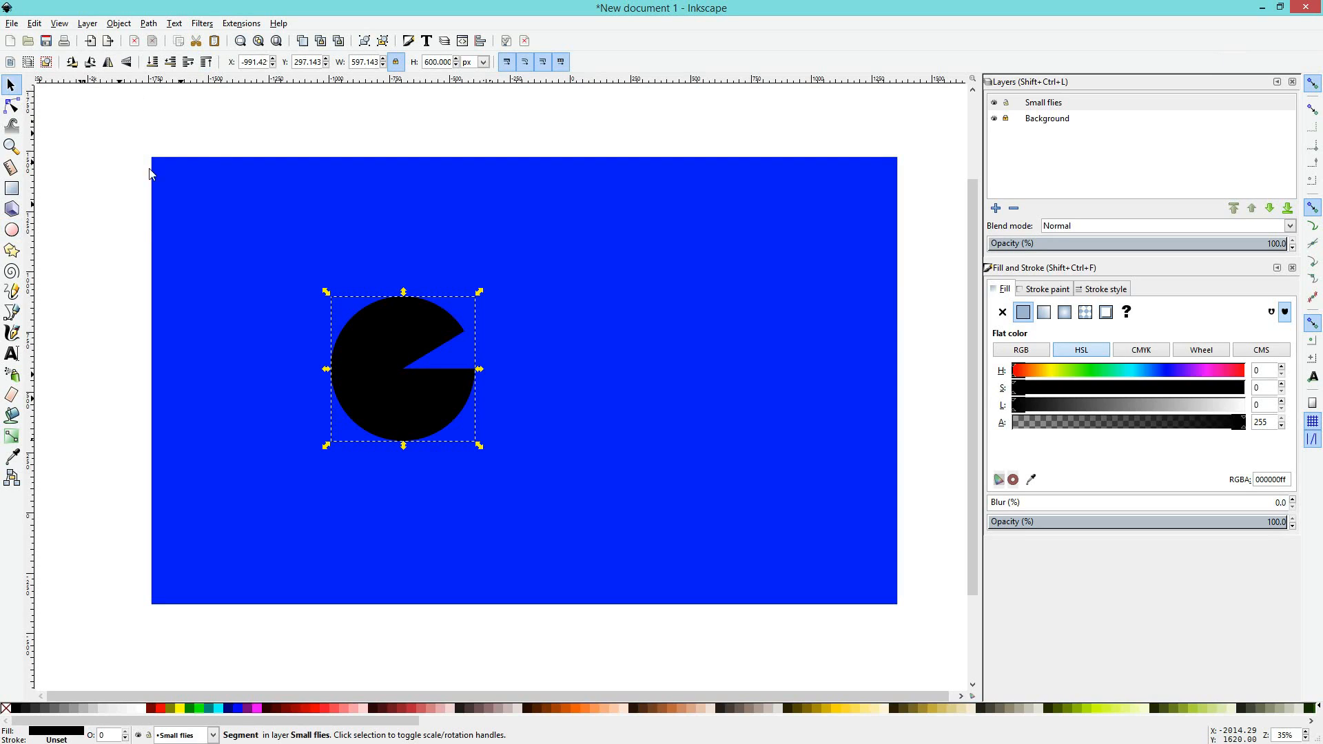
Step: Try turning the shape into an arc ending at about 250.6°, then switch it to a segment with a wide opening
click(13, 231)
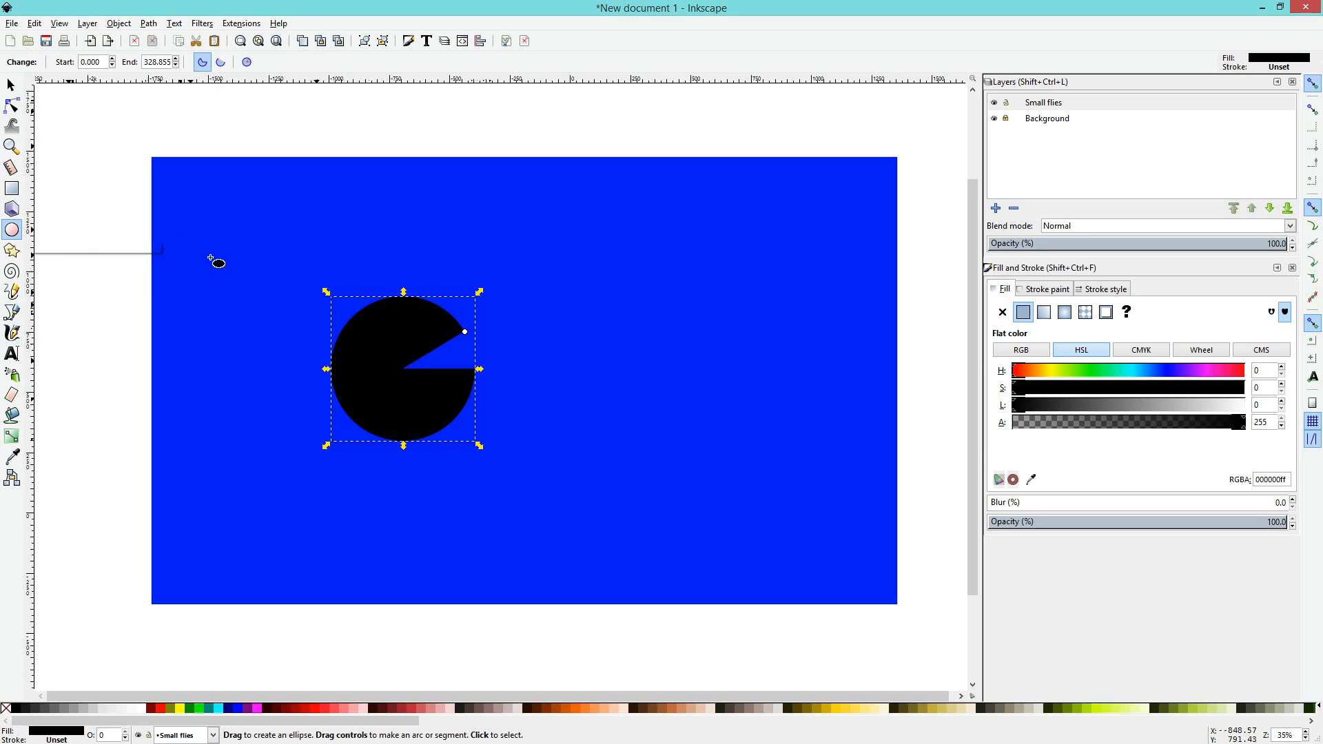
drag(466, 333, 380, 301)
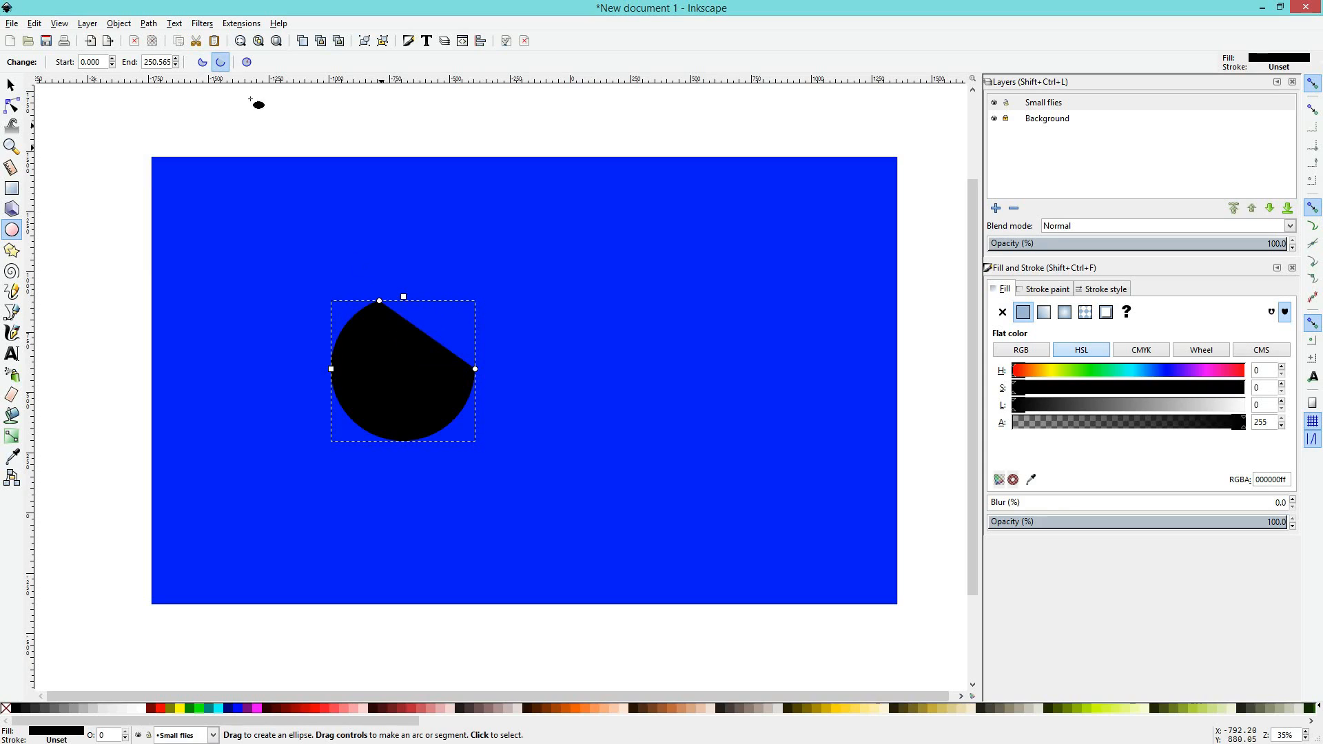
click(202, 63)
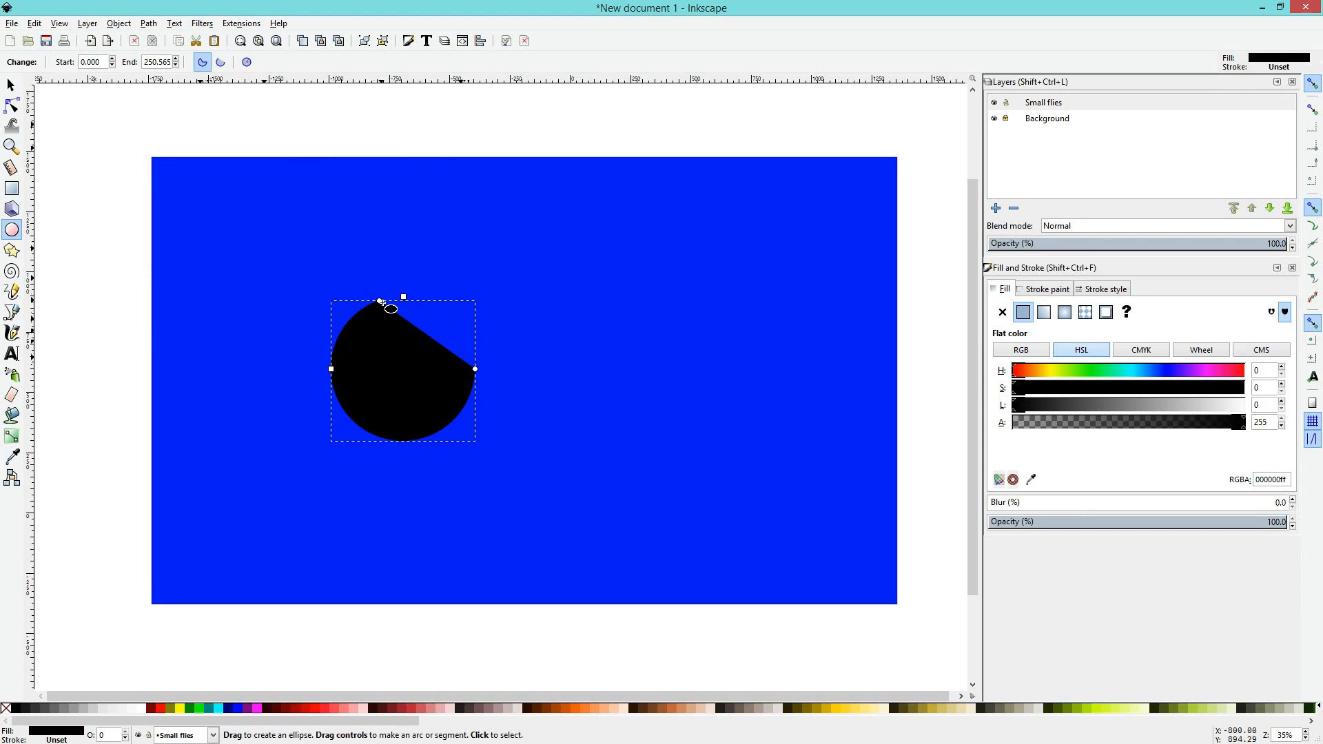
drag(379, 301, 426, 296)
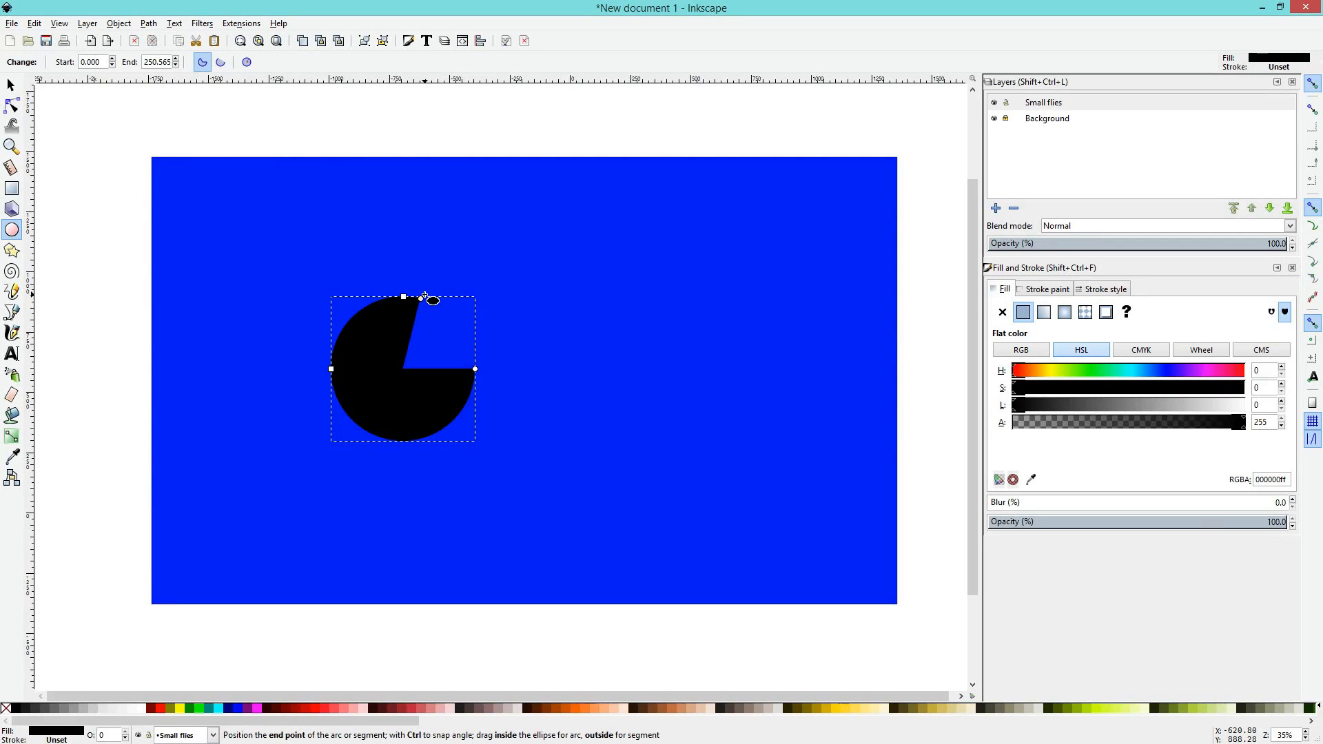
Step: Switch the shape between its arc and segment forms and make it a whole ellipse
click(220, 65)
click(203, 67)
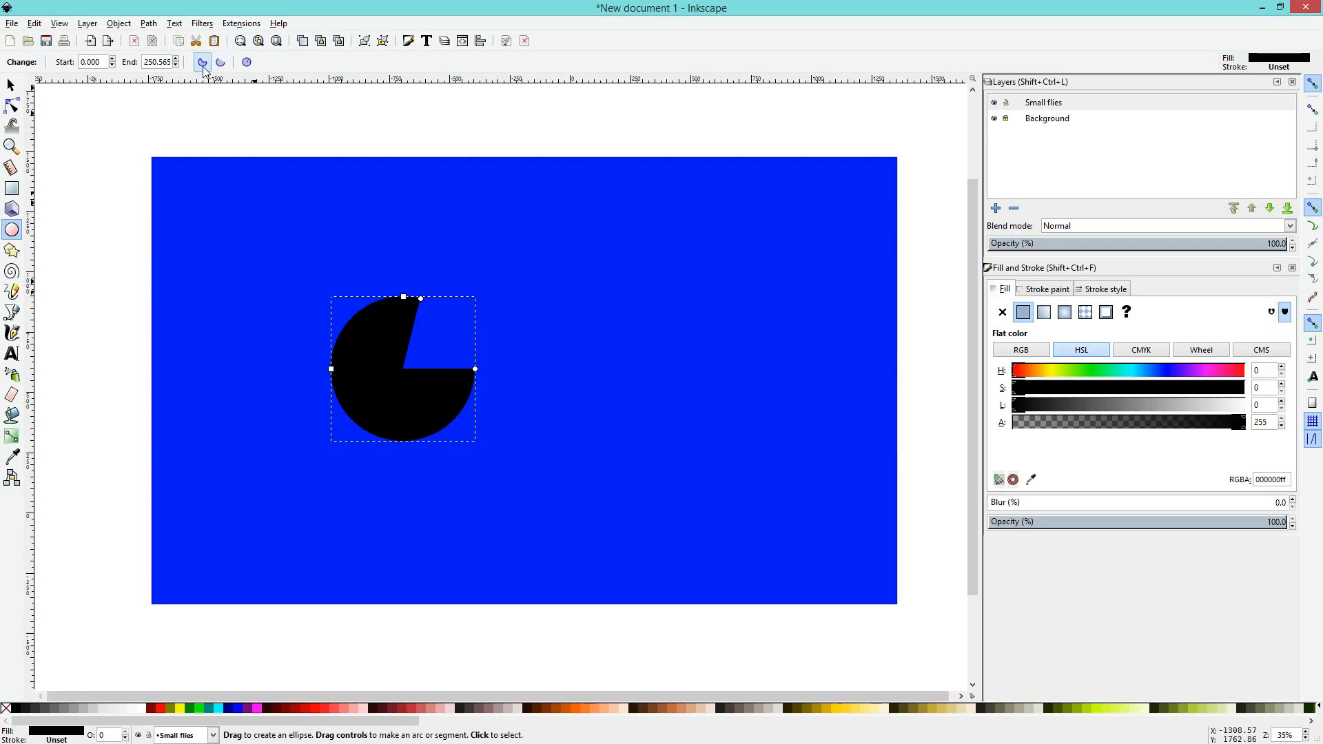
click(220, 65)
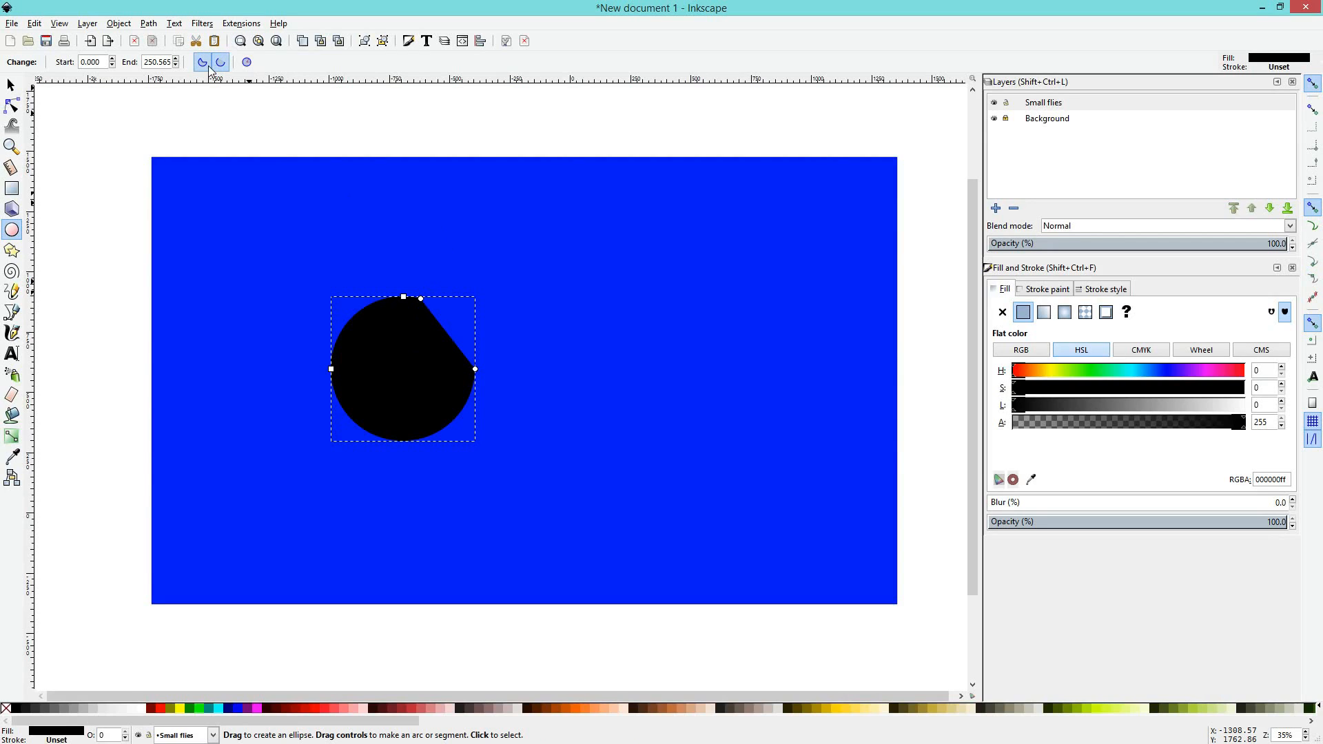
click(248, 64)
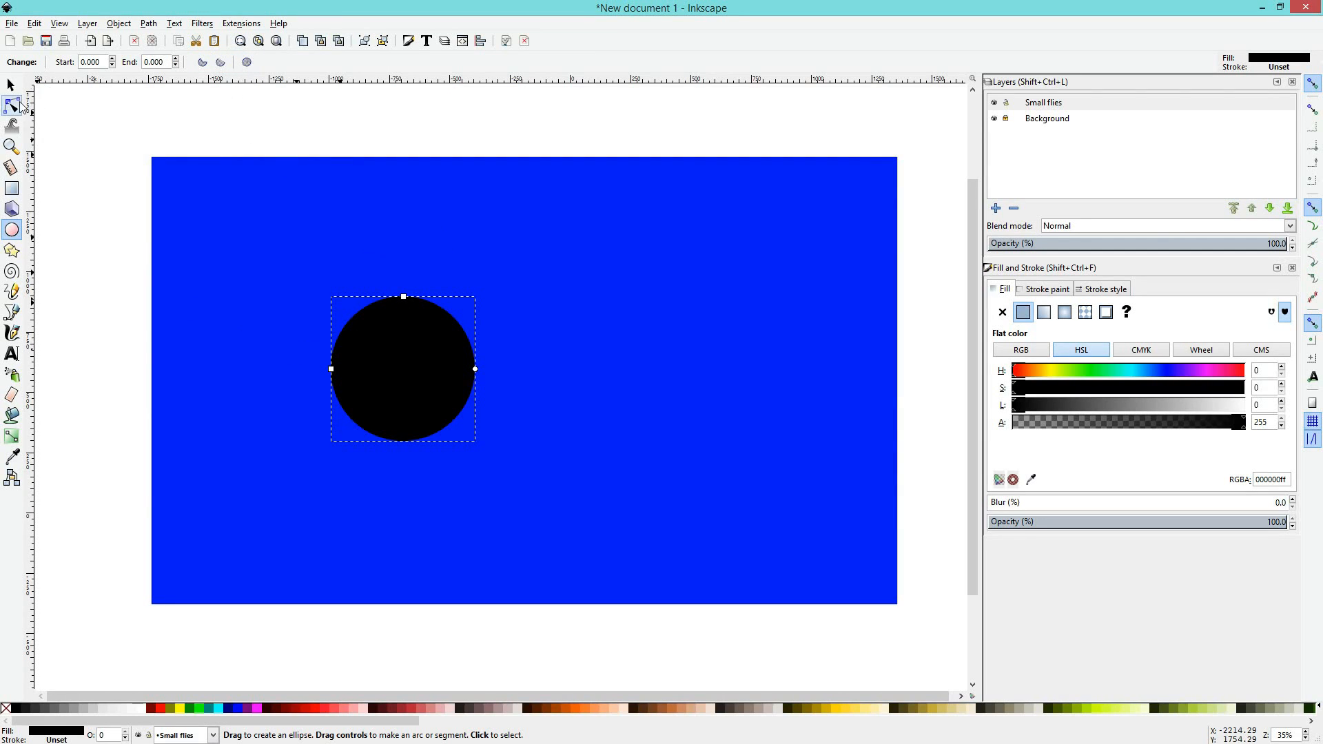
Step: Set the black circle's width to 600 px with the ratio unlocked, then lock its width and height together
click(14, 88)
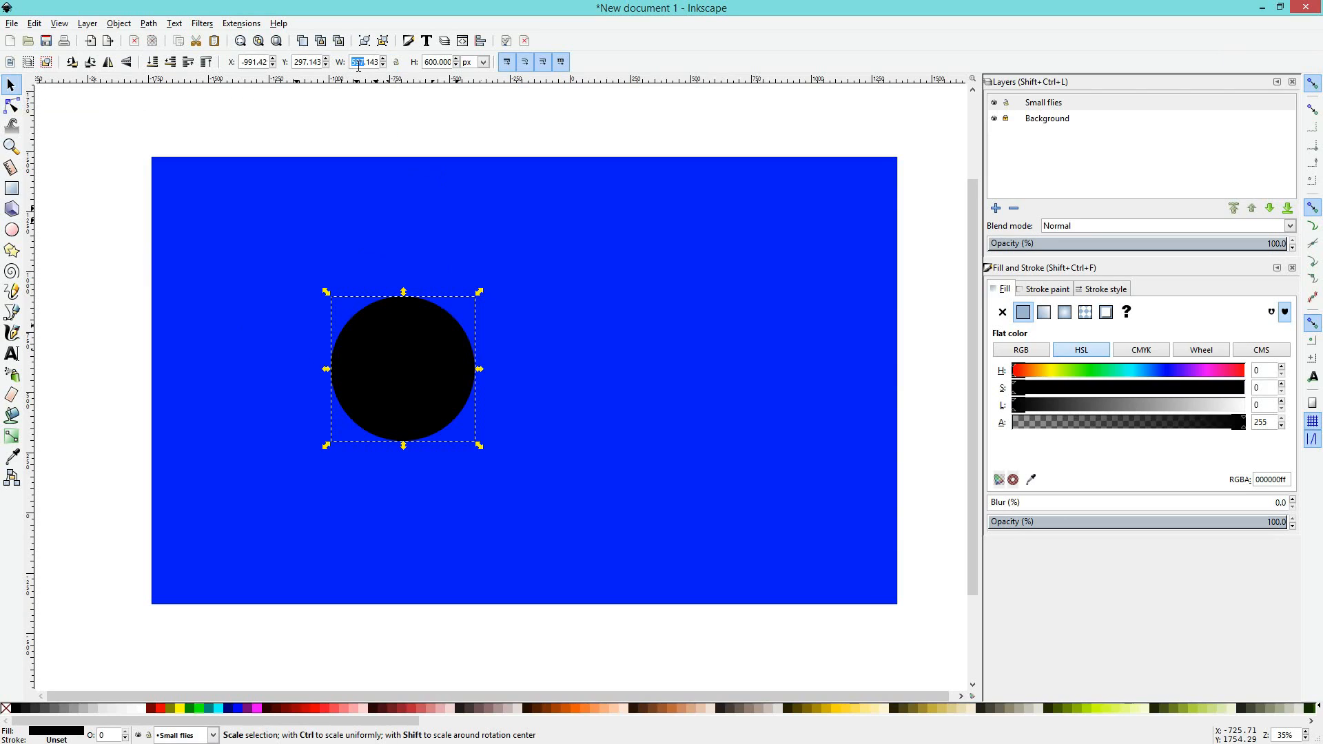
text(600)
key(Return)
click(396, 62)
Step: Scale the black circle down to about 169 px and move it to about X -128.57 and Y 94.29 px
drag(486, 293, 592, 440)
click(355, 416)
click(580, 459)
drag(570, 463, 566, 468)
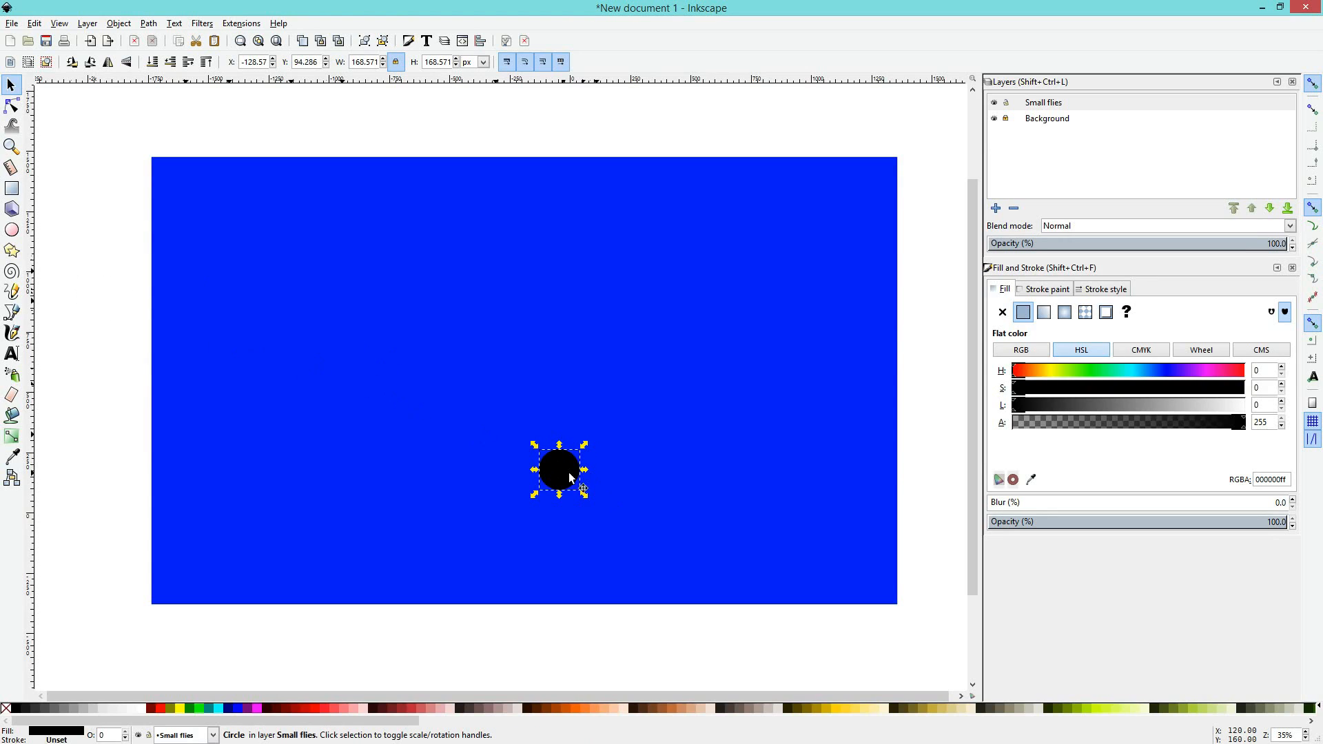
Step: Scale the circle down to about 89 px with its ratio locked and place it at about X -5.71 and Y -82.86 px
drag(561, 486, 523, 494)
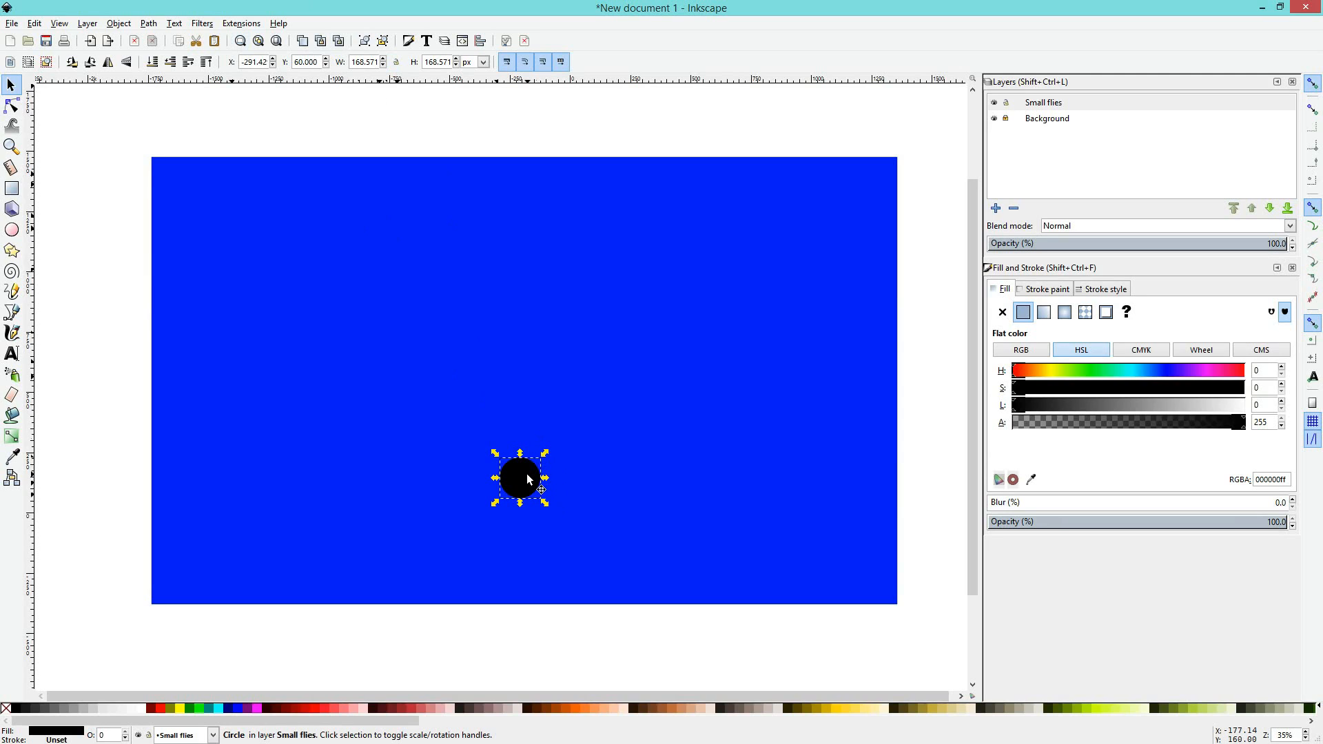
click(396, 63)
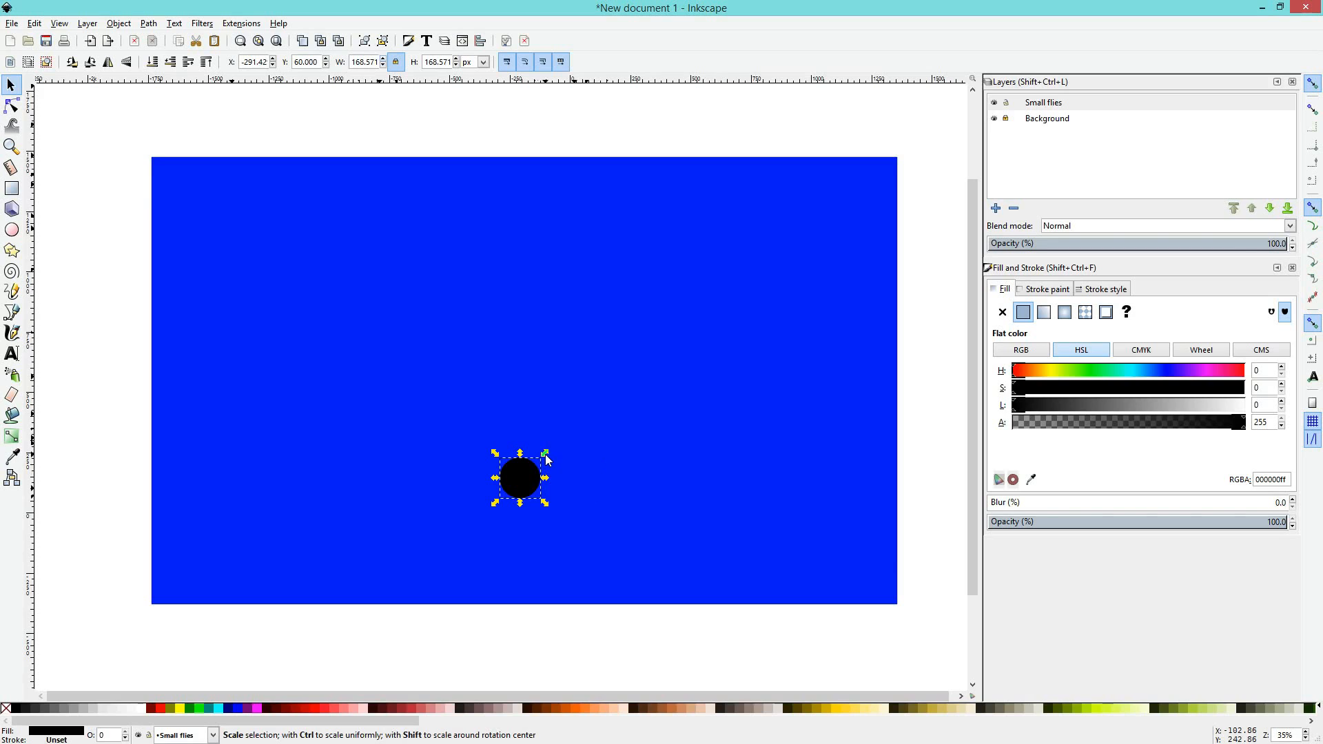
drag(541, 458, 580, 522)
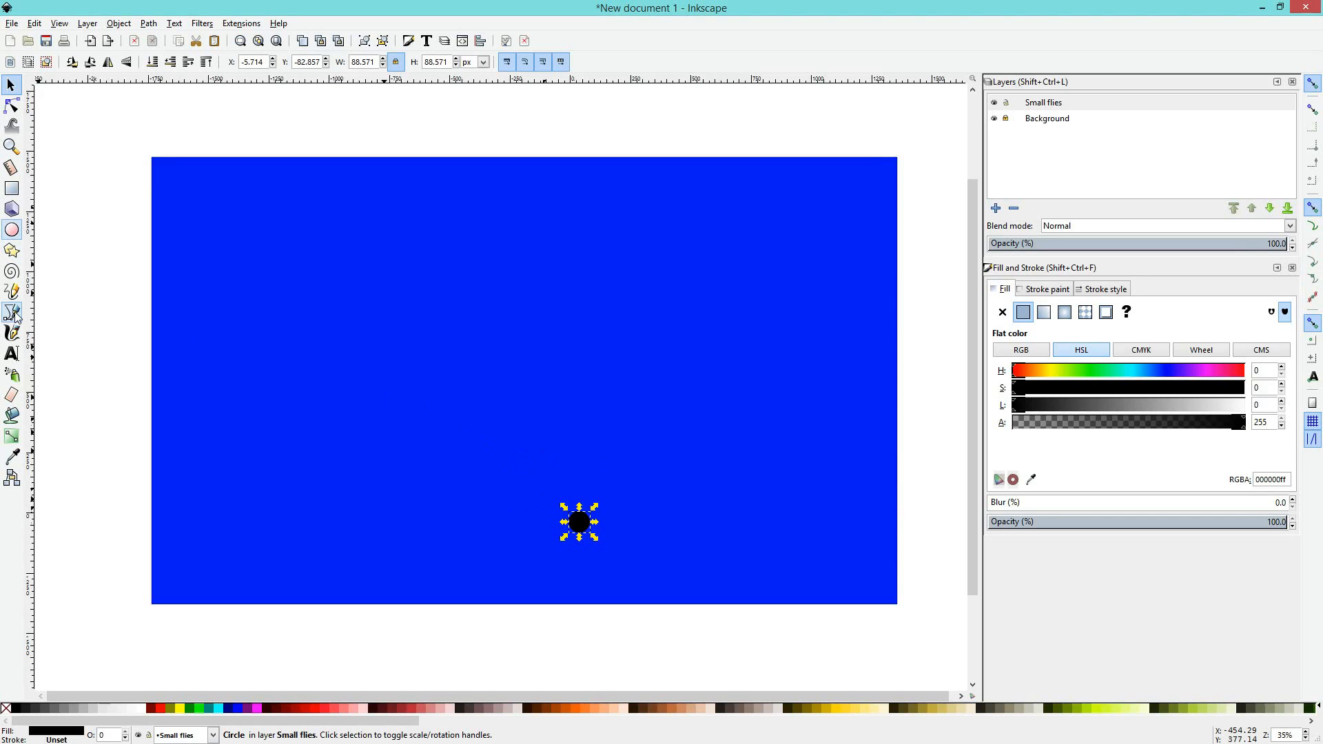
click(81, 243)
Step: Draw a closed, irregular six-cornered path of straight segments with the Bezier tool in the left half of the blue background
click(12, 315)
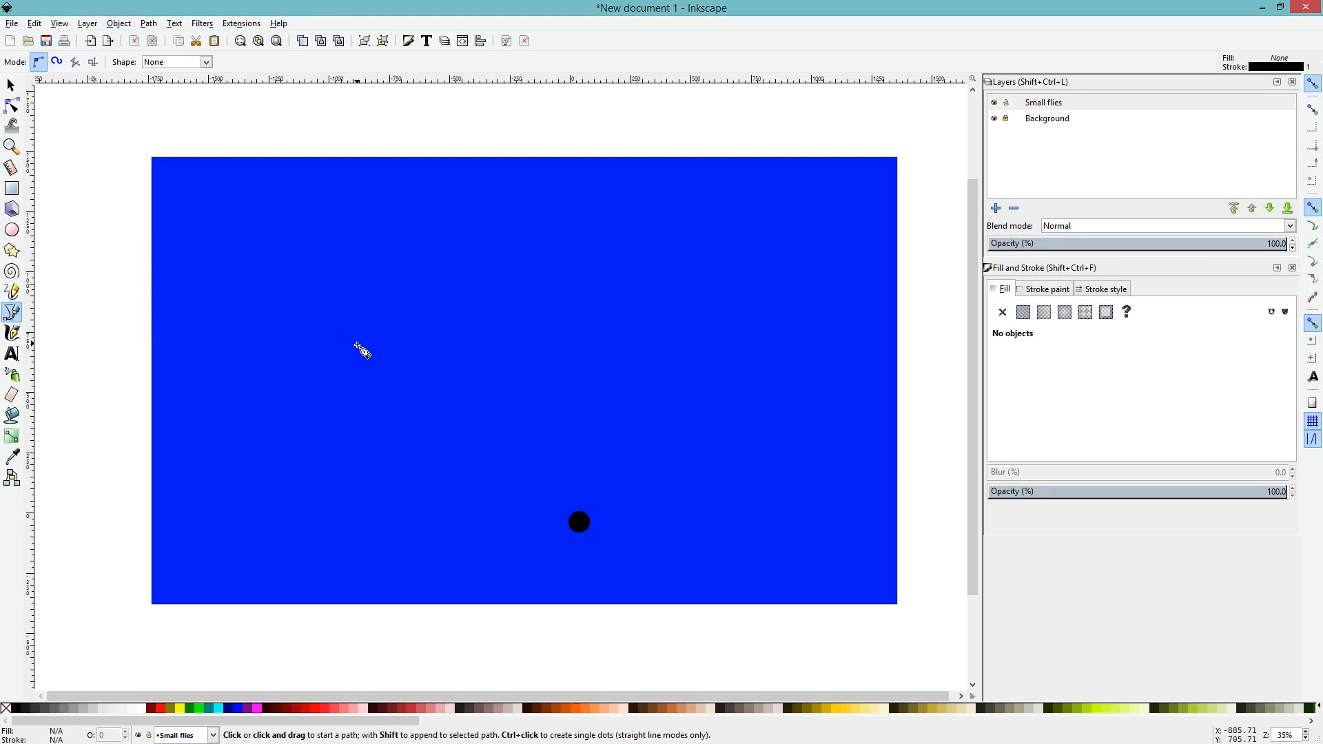
click(334, 330)
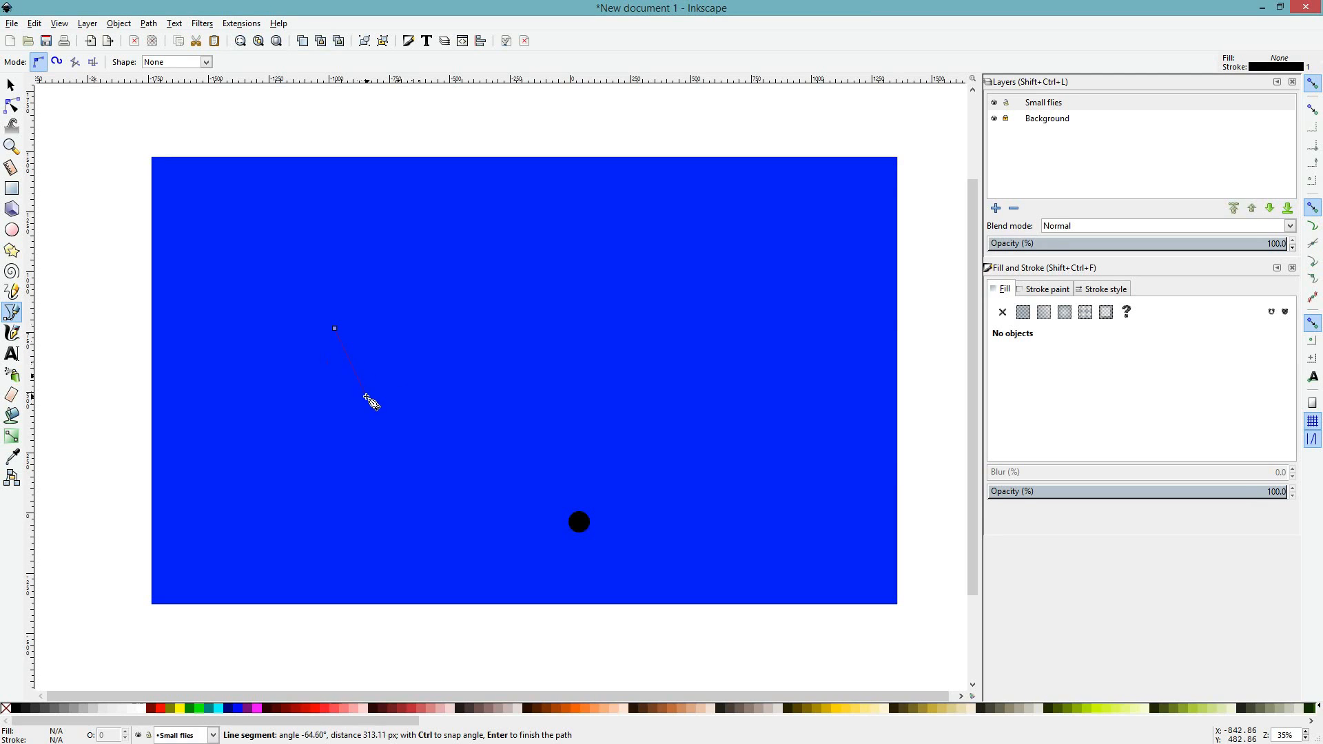
click(355, 423)
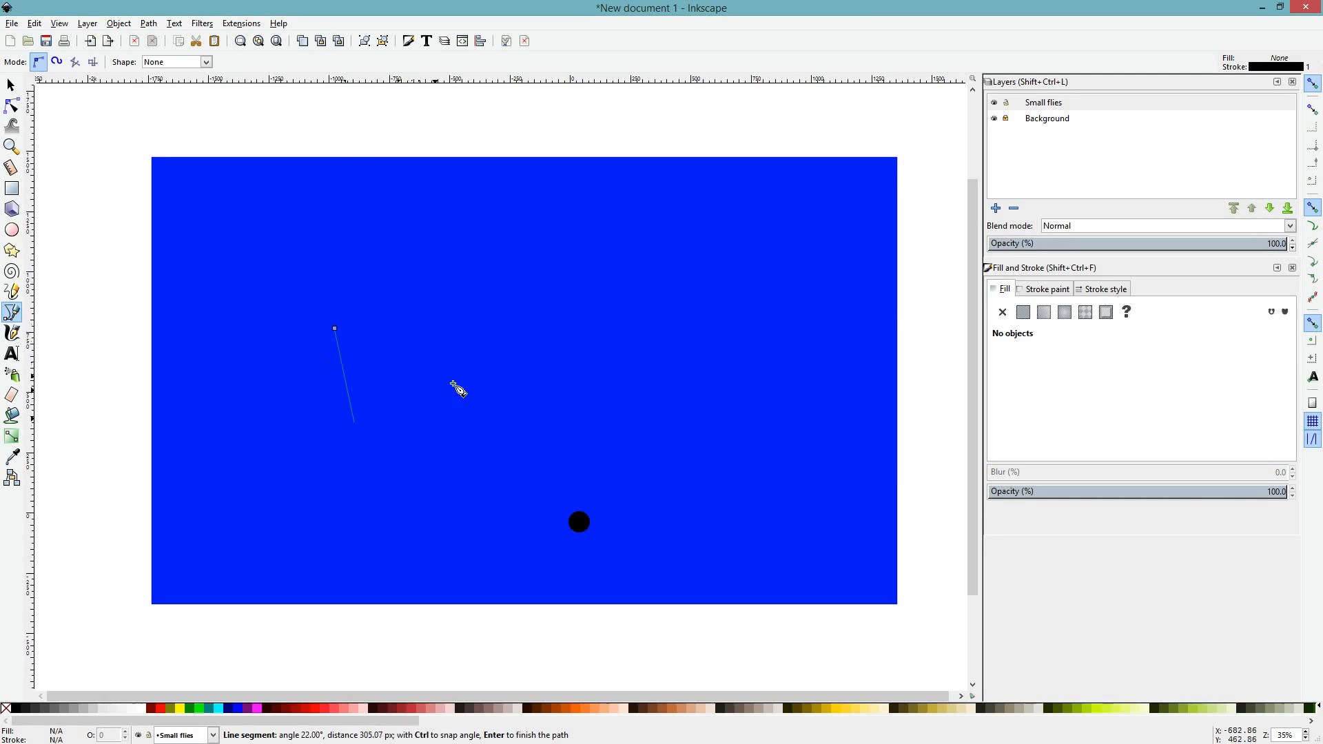
click(435, 236)
click(371, 287)
click(372, 358)
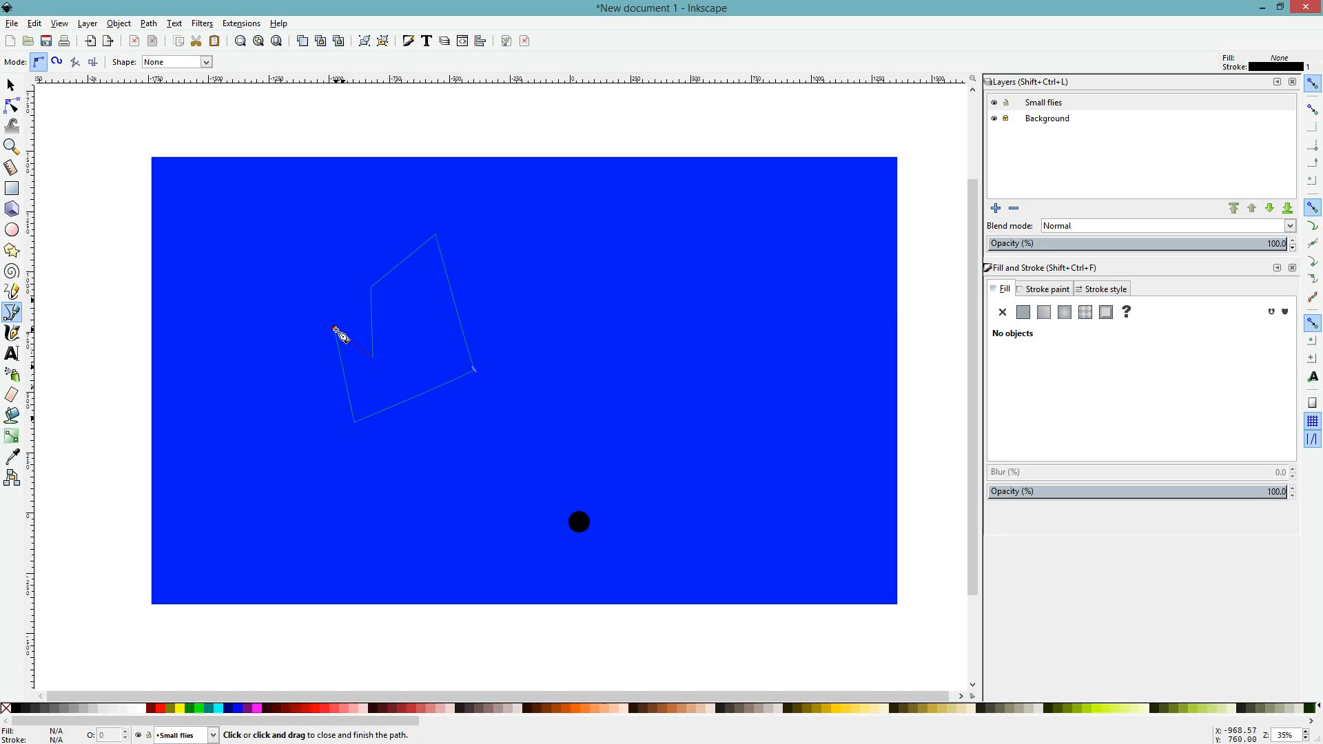
click(335, 330)
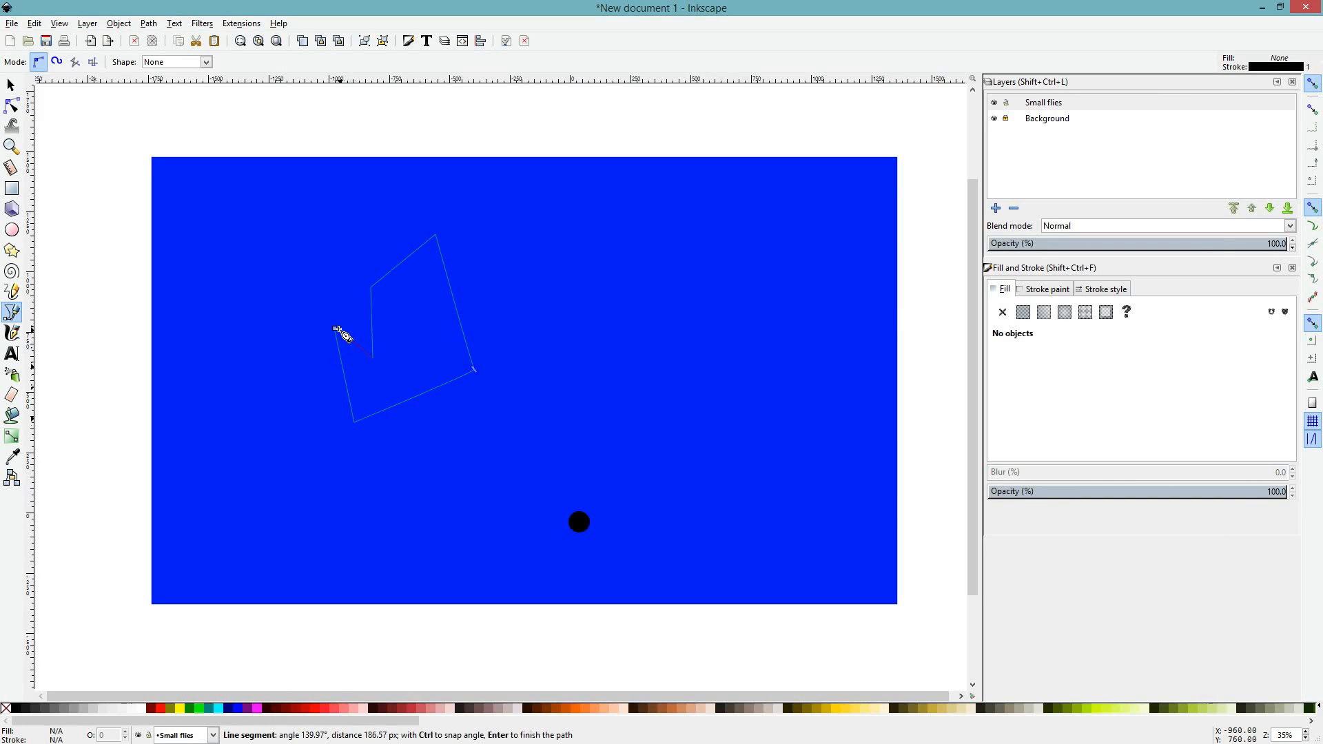
click(335, 331)
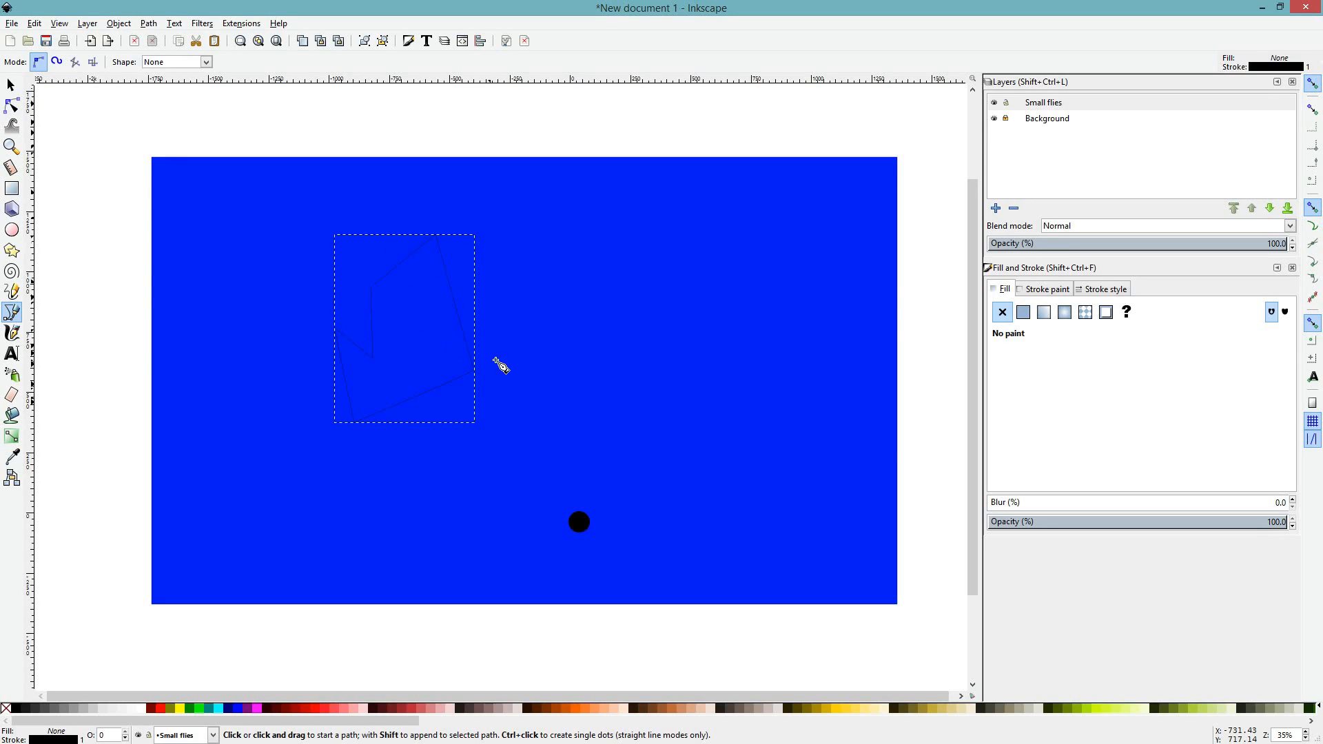
Step: Try a flat black fill on the six-cornered path and remove the fill again
click(1025, 313)
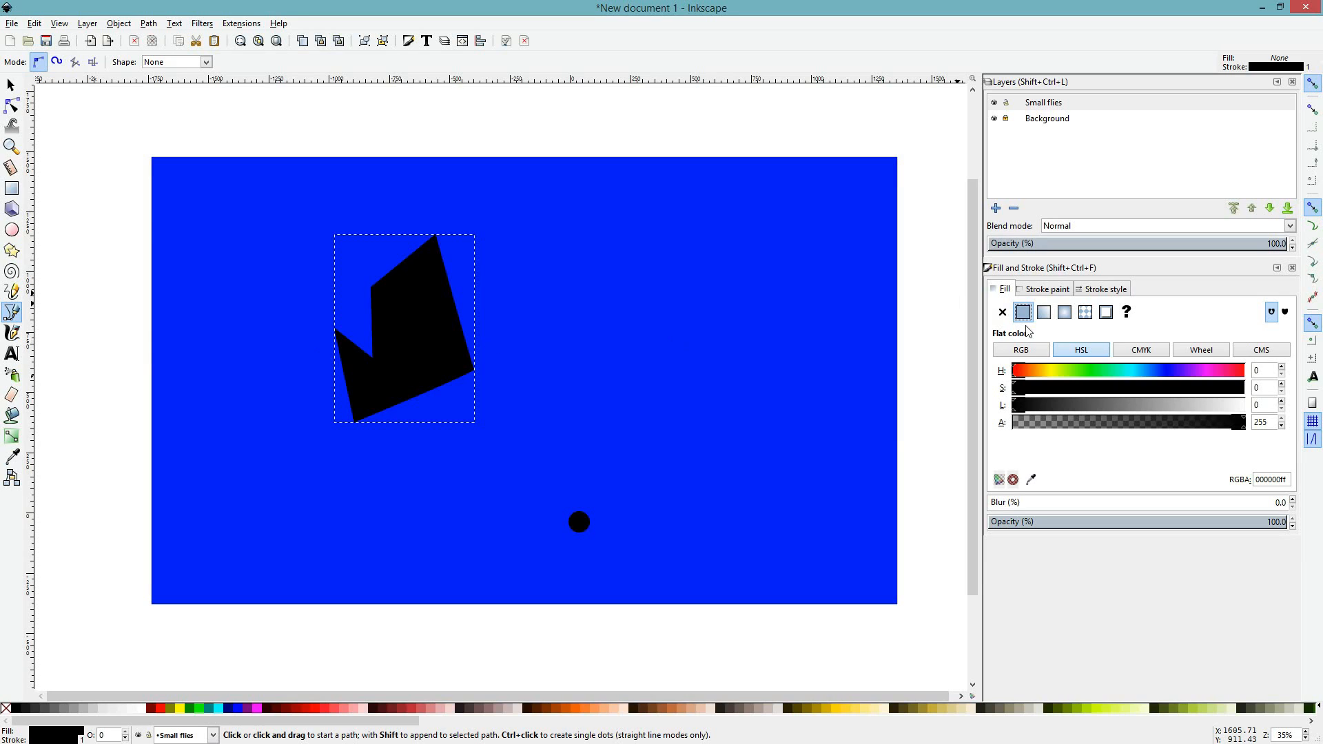
click(1001, 315)
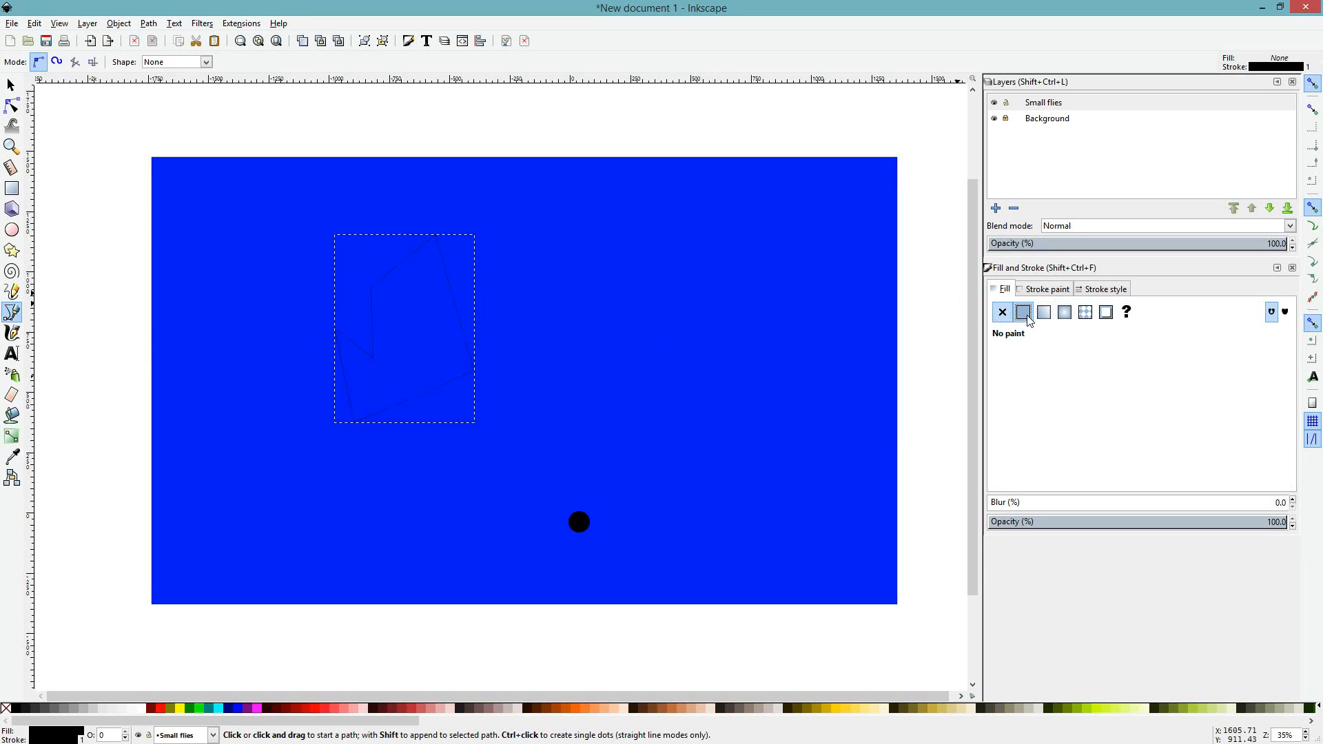
Step: Give the six-cornered path a flat black fill and a flat grey stroke with lightness 140 (8c8c8cff)
click(1026, 315)
click(1049, 290)
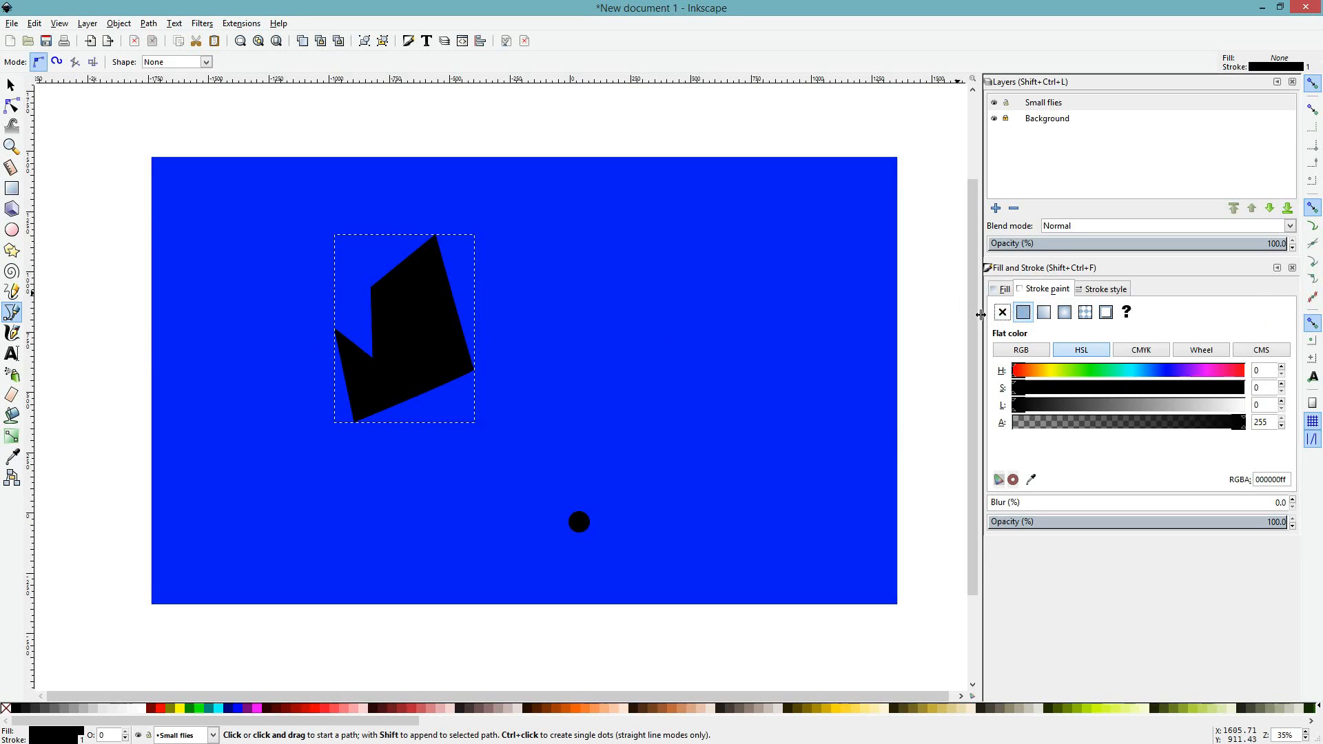
click(1002, 312)
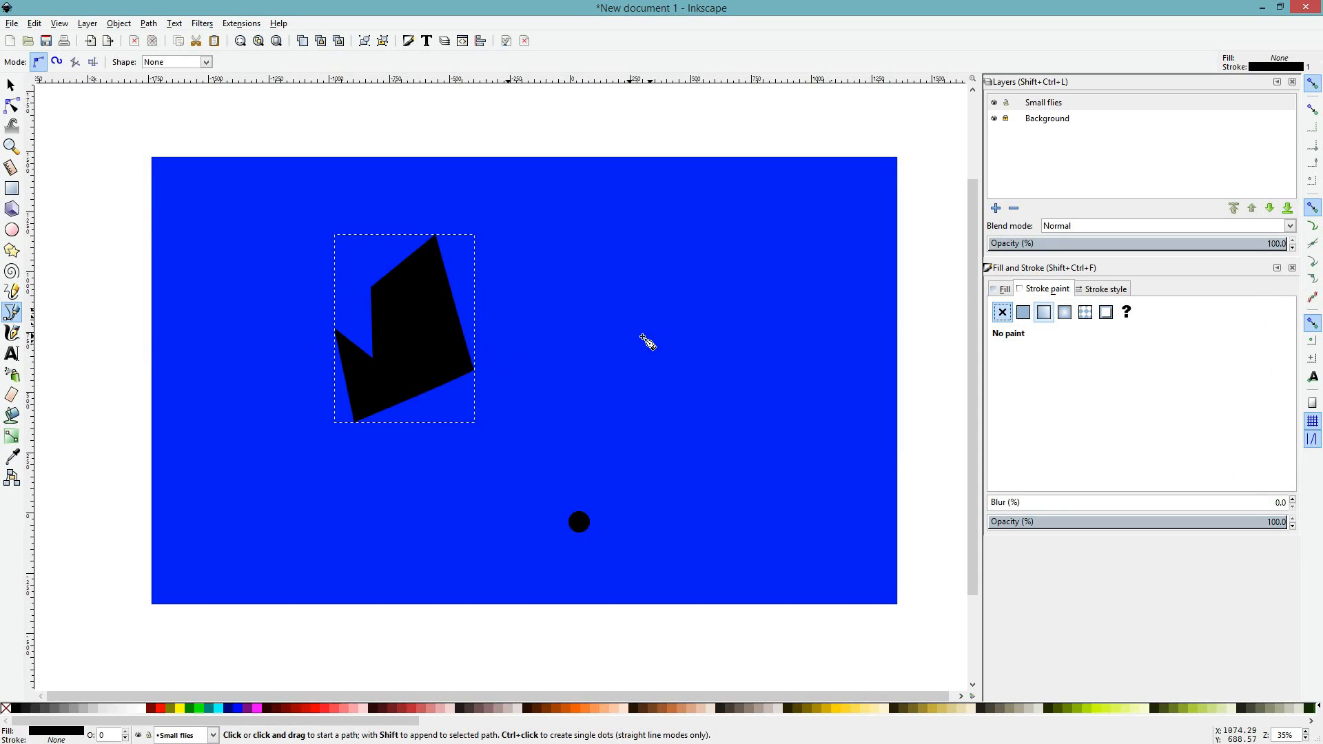
click(1023, 313)
drag(1160, 406, 1152, 406)
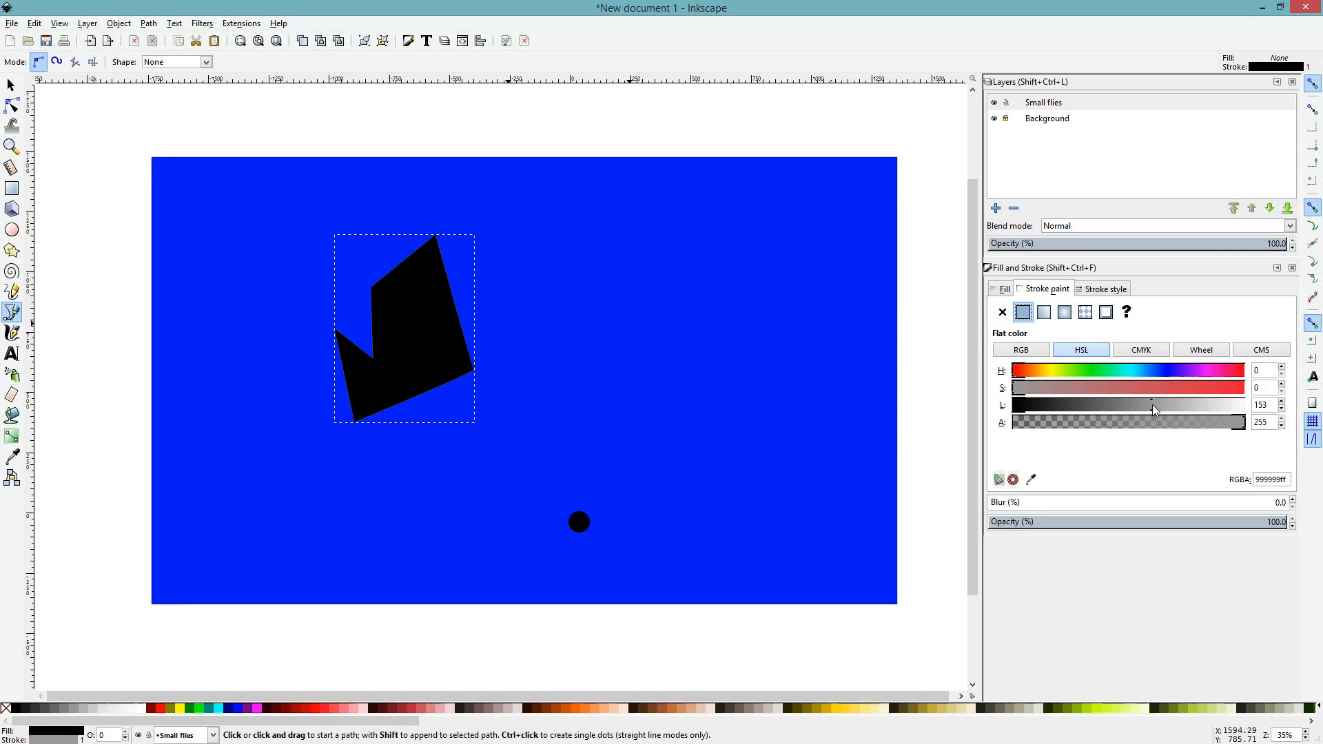
click(1140, 408)
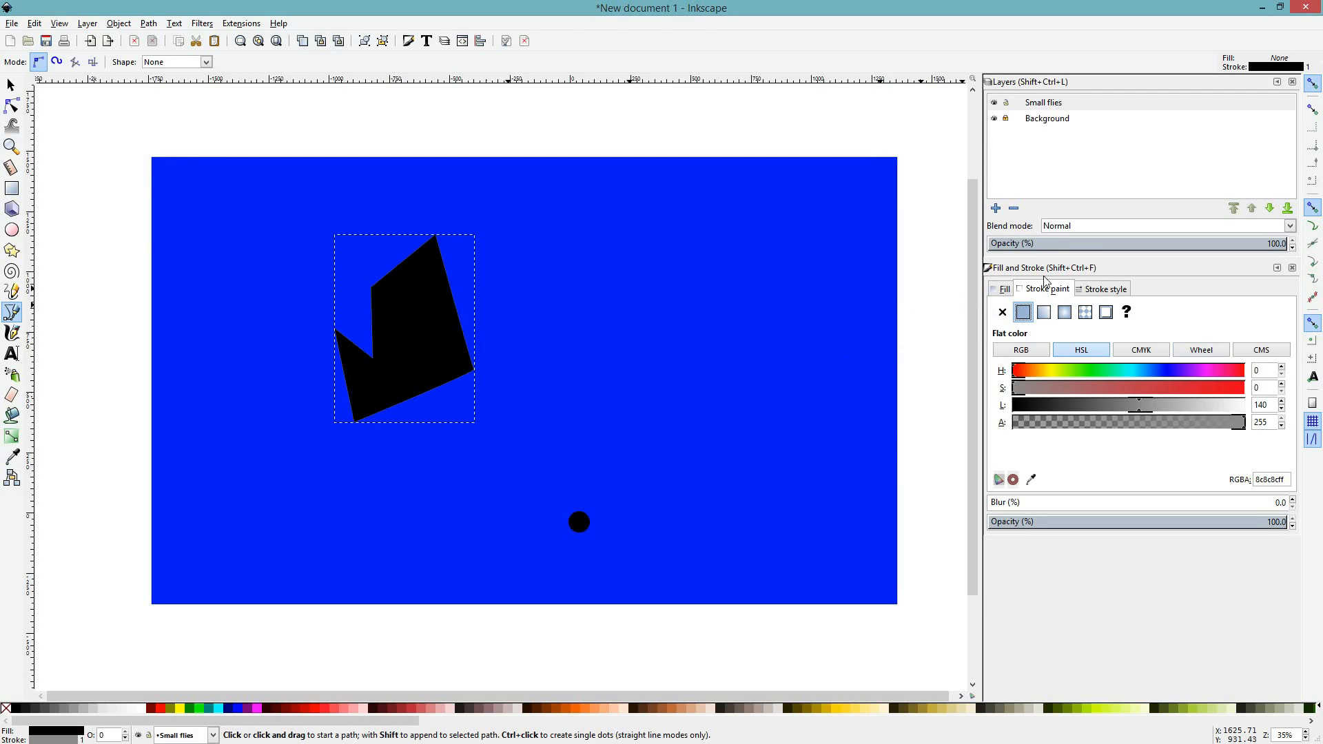
Step: Try a 5 px stroke width on the six-cornered path and settle on 10 px
click(1107, 294)
drag(1141, 307, 1043, 313)
click(1196, 311)
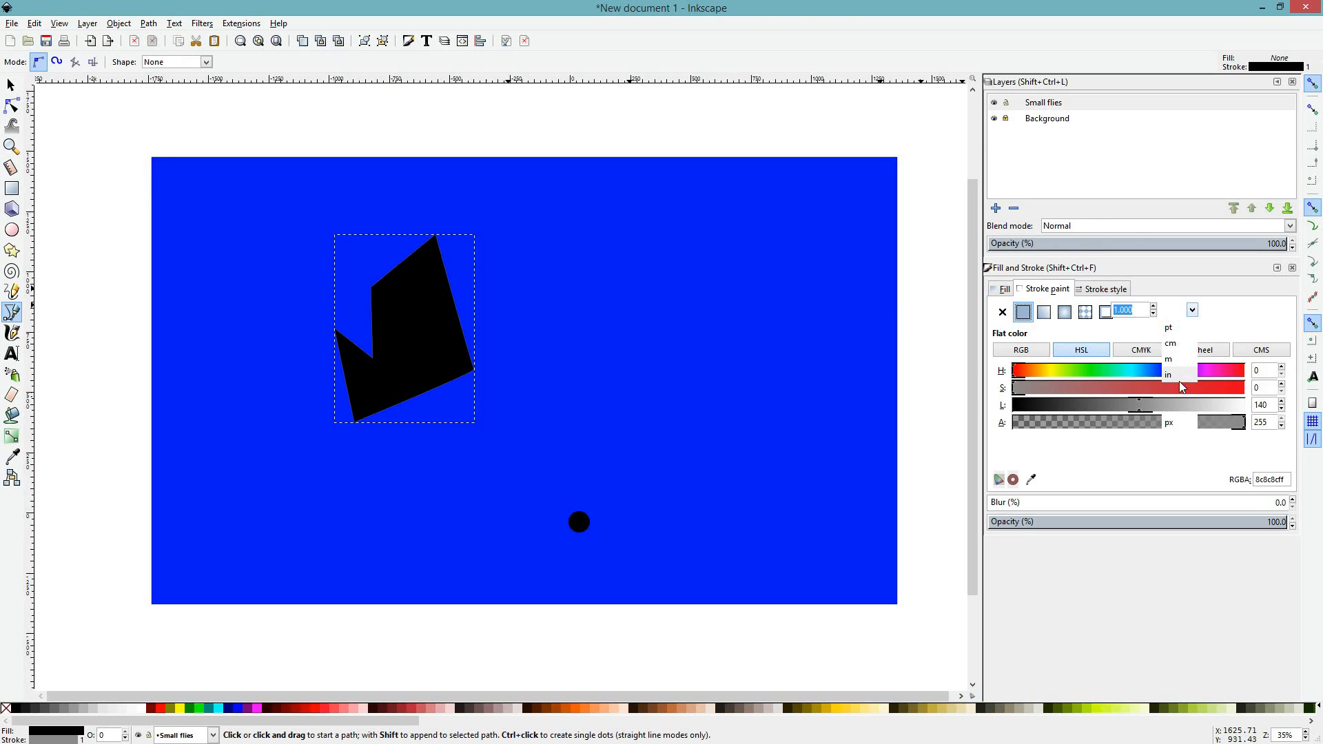
click(1193, 311)
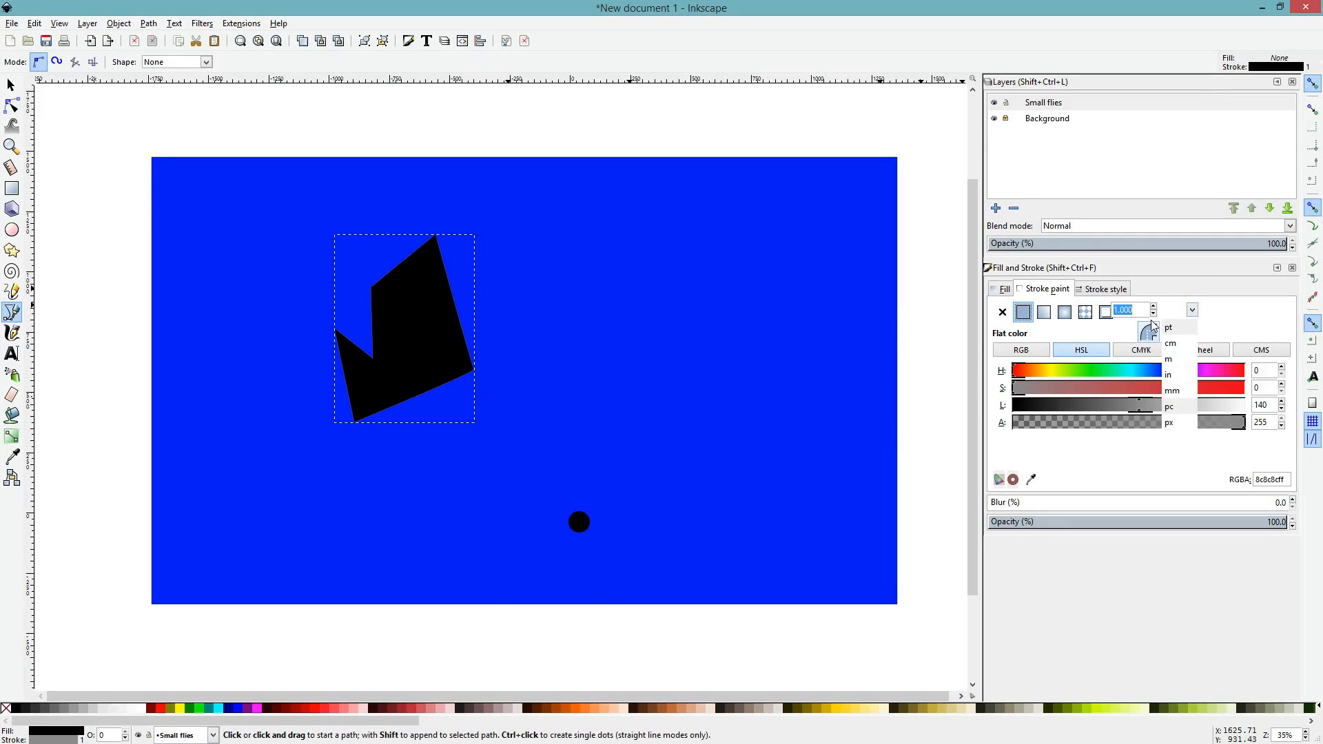
click(1103, 289)
double_click(1137, 314)
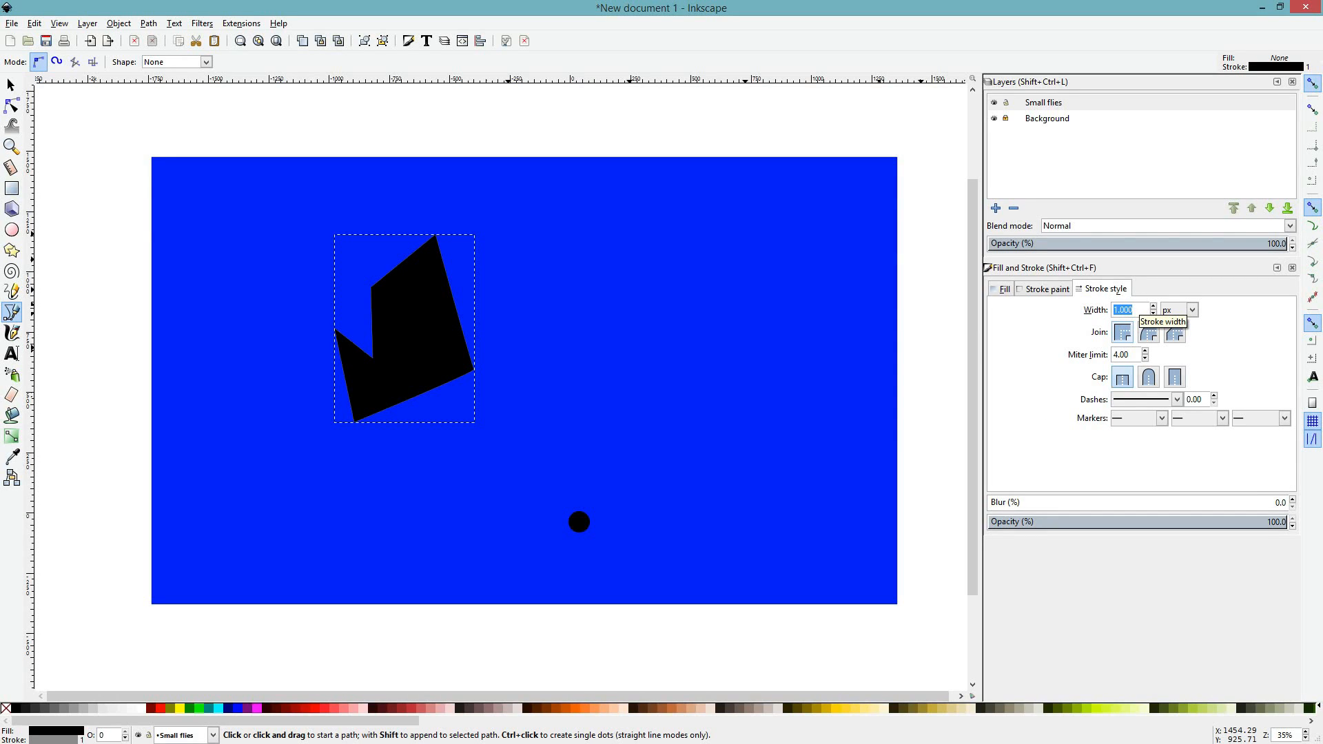
text(5)
key(Return)
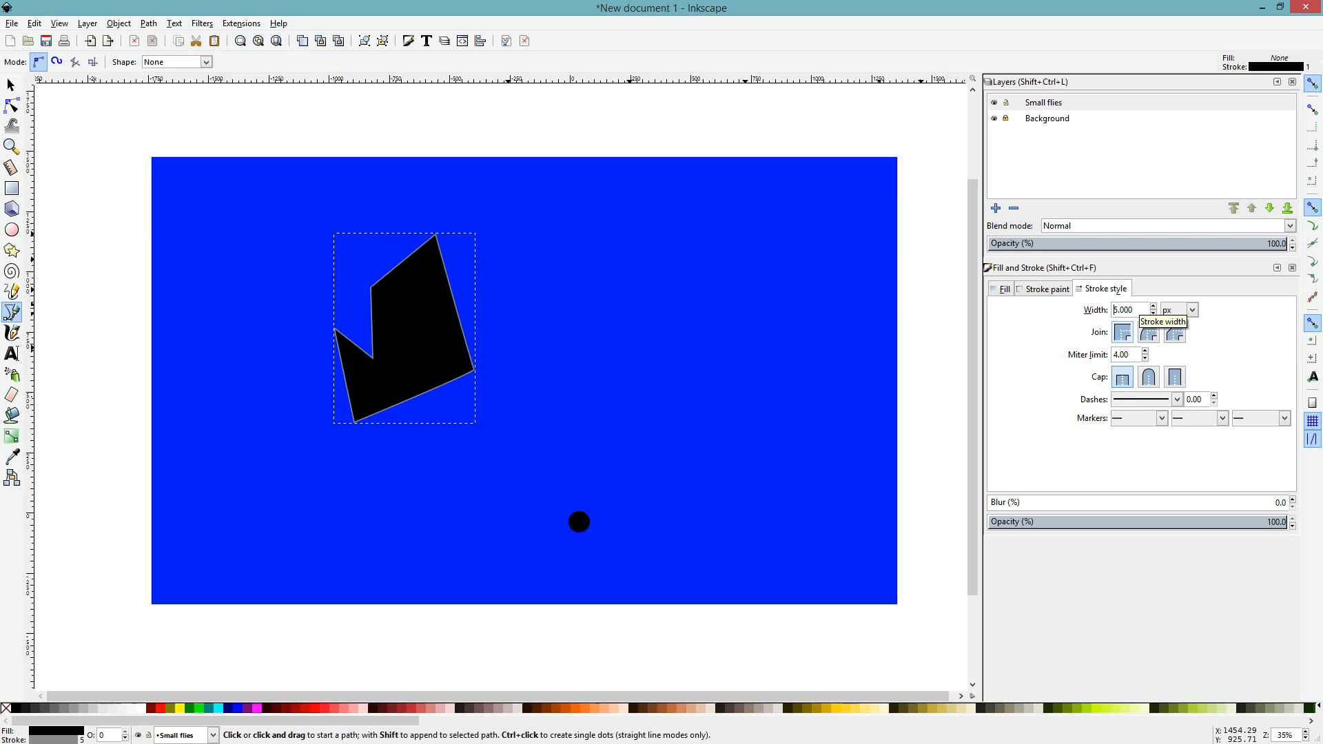
click(1131, 309)
text(10)
key(Return)
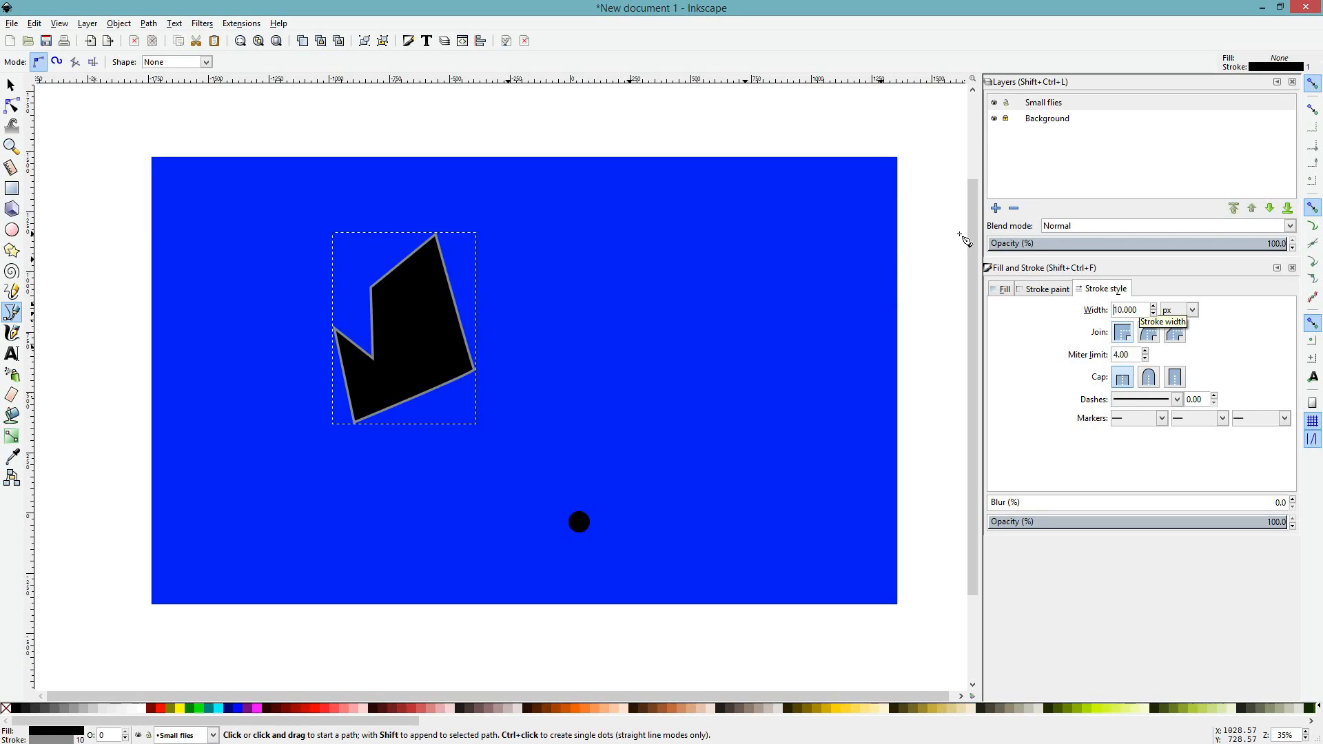
Step: Try the miter, round and bevel joins on the path's stroke, finishing with a round join and a round cap
click(1149, 333)
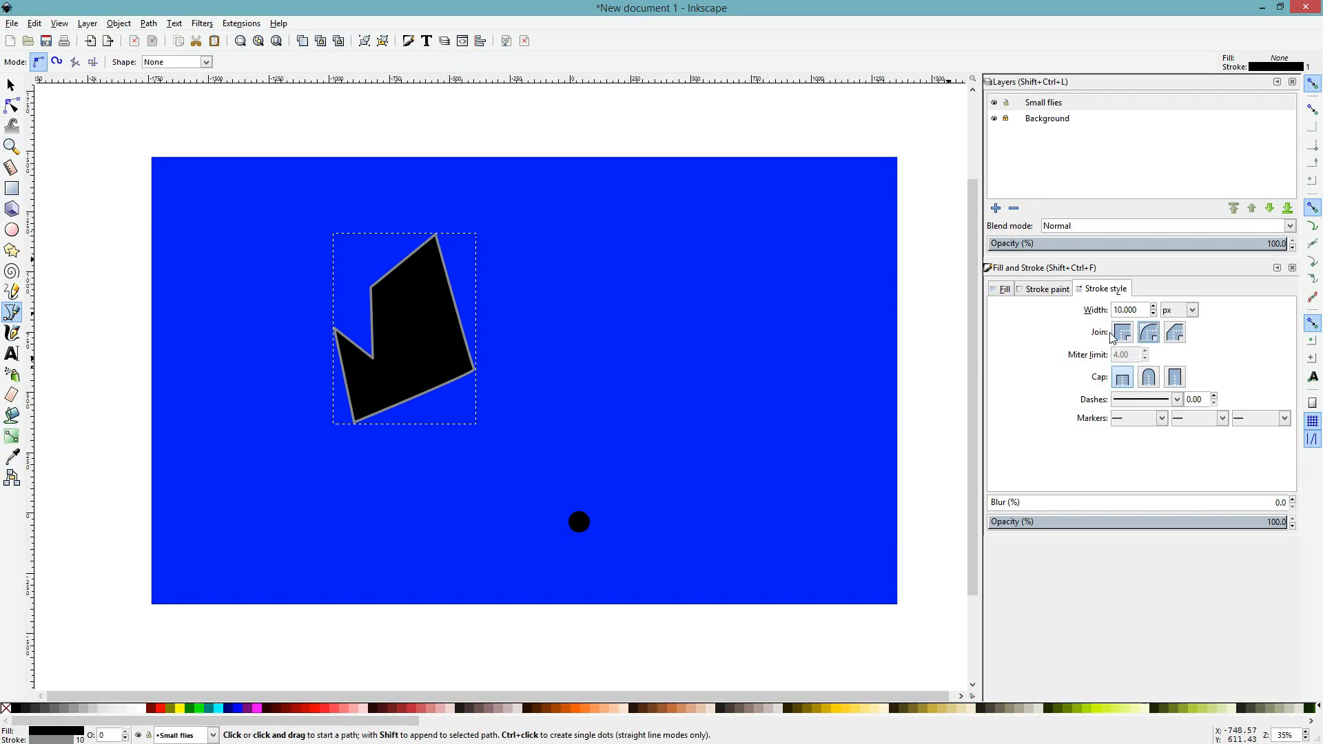
click(1121, 333)
click(1149, 333)
click(1176, 333)
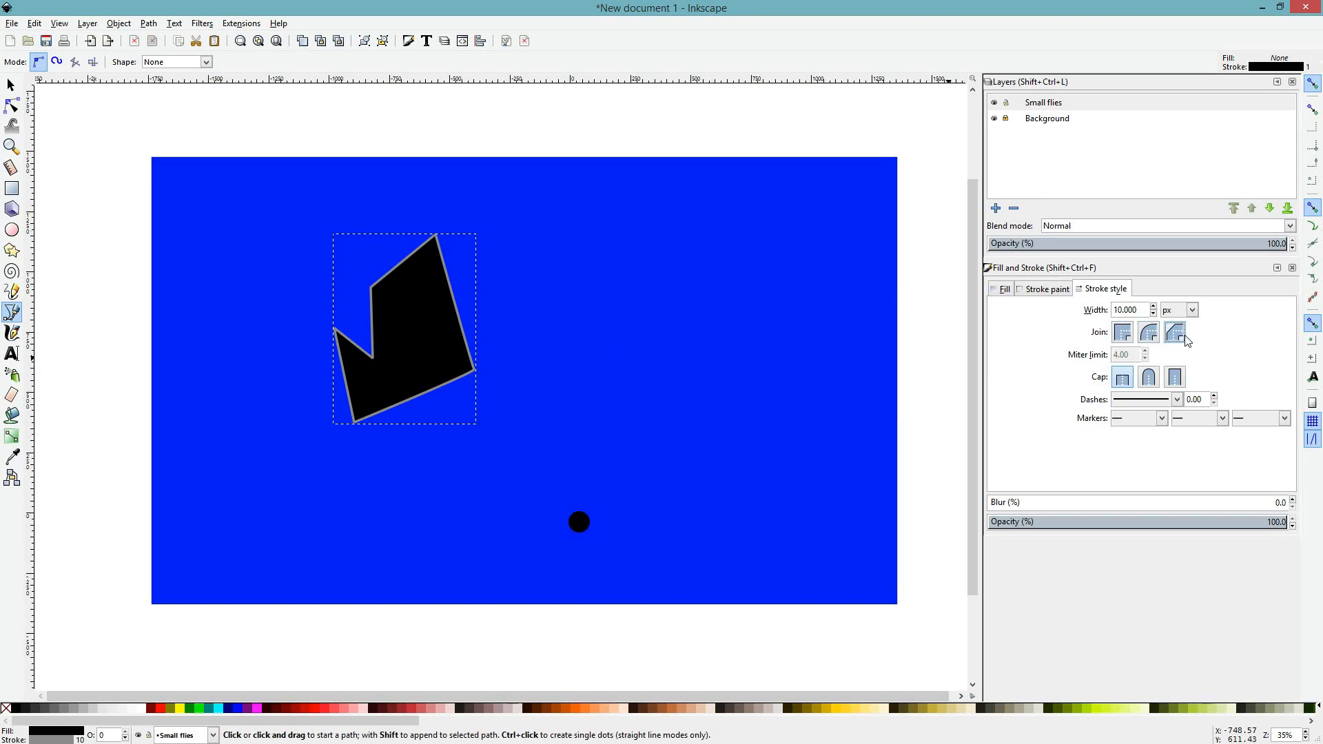
click(1152, 376)
click(1149, 333)
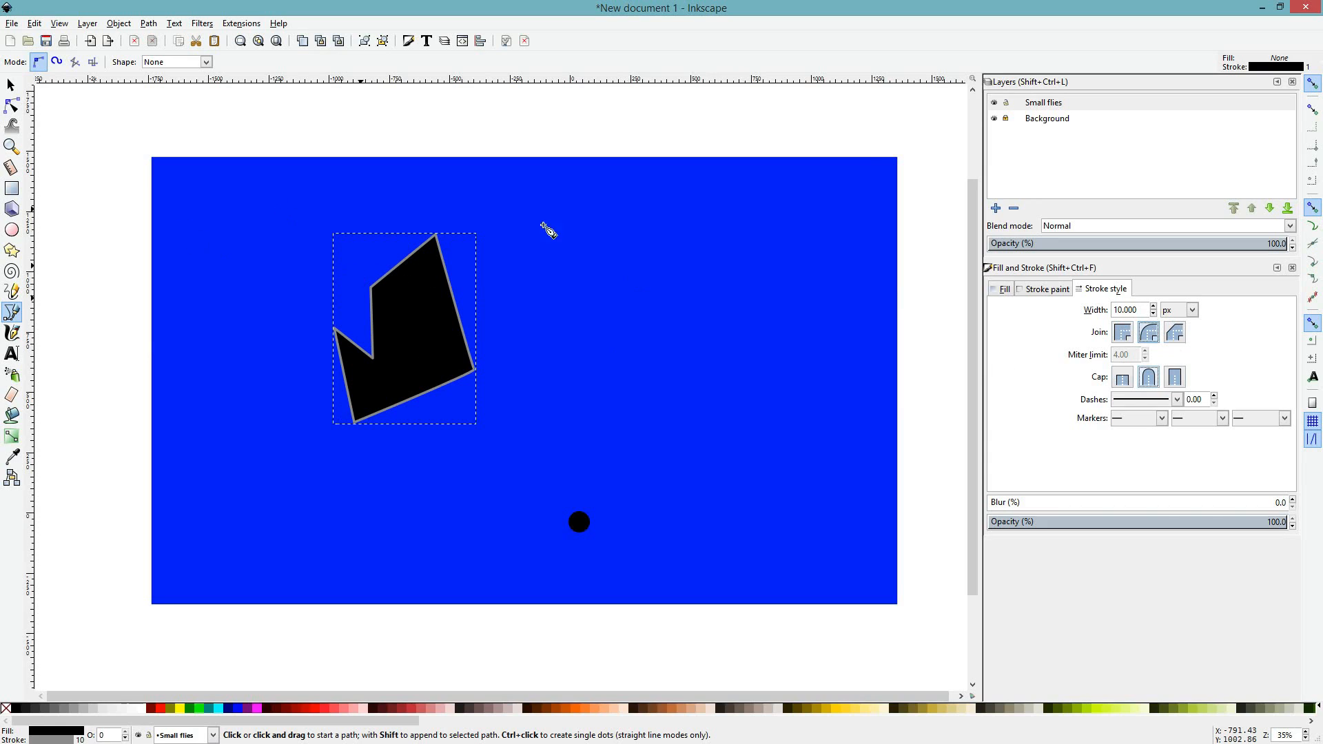
Step: Move the six-cornered path slightly up and to the right, to about X -913.57 and Y 397.86 px
click(11, 85)
click(437, 313)
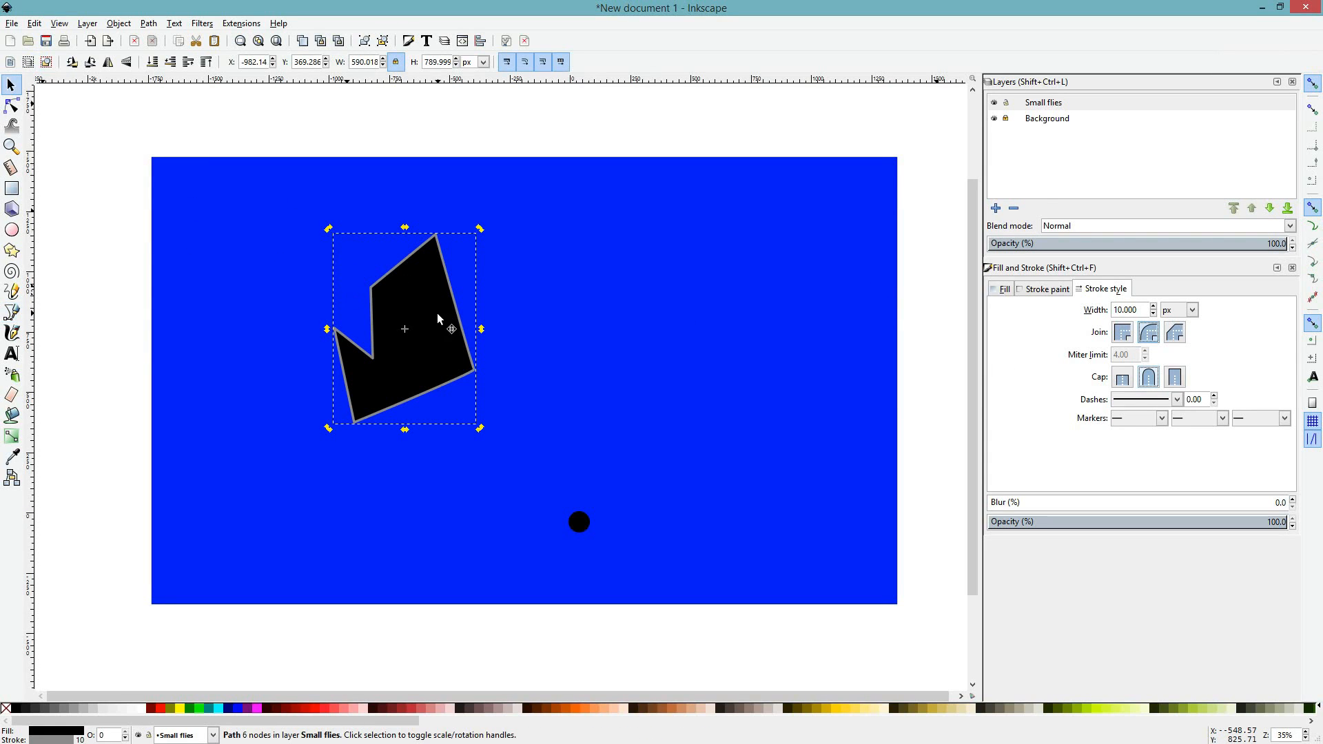
click(15, 110)
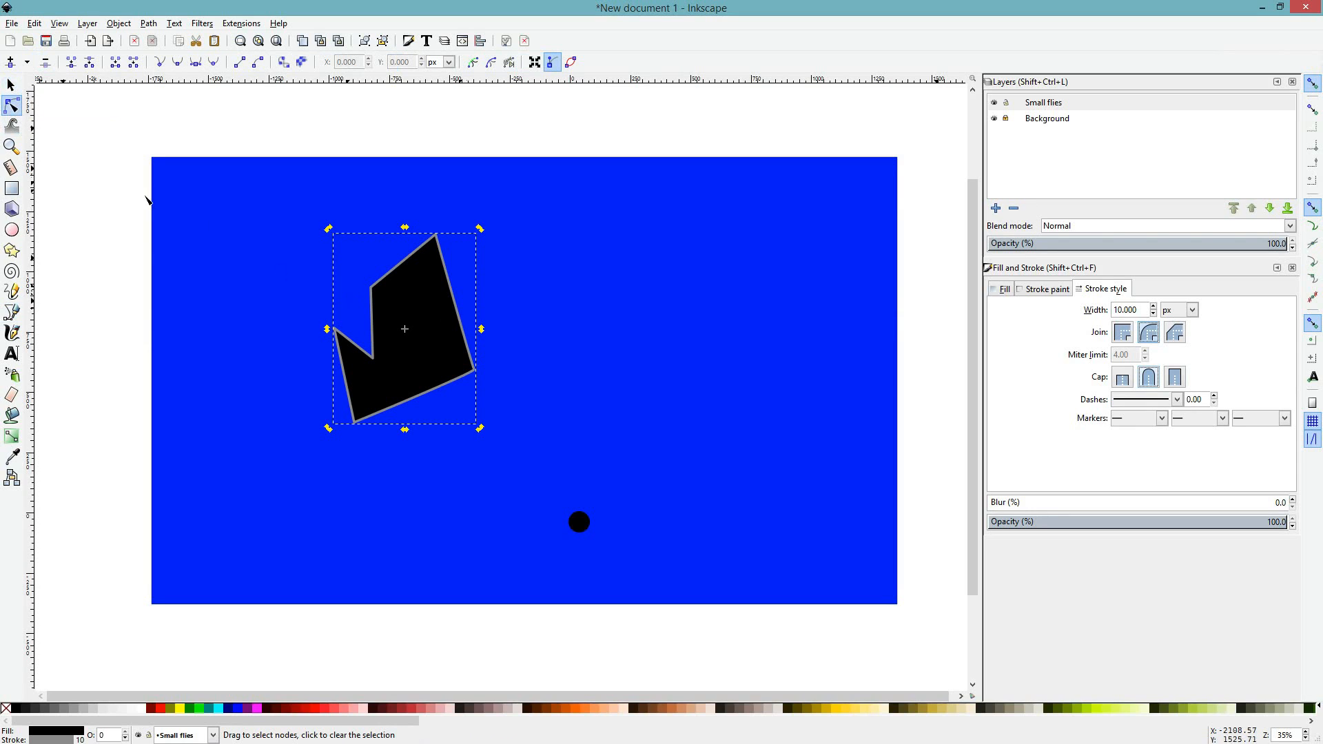
click(11, 85)
mouse_move(419, 307)
mouse_down()
mouse_move(475, 335)
mouse_move(507, 326)
mouse_move(436, 300)
mouse_up()
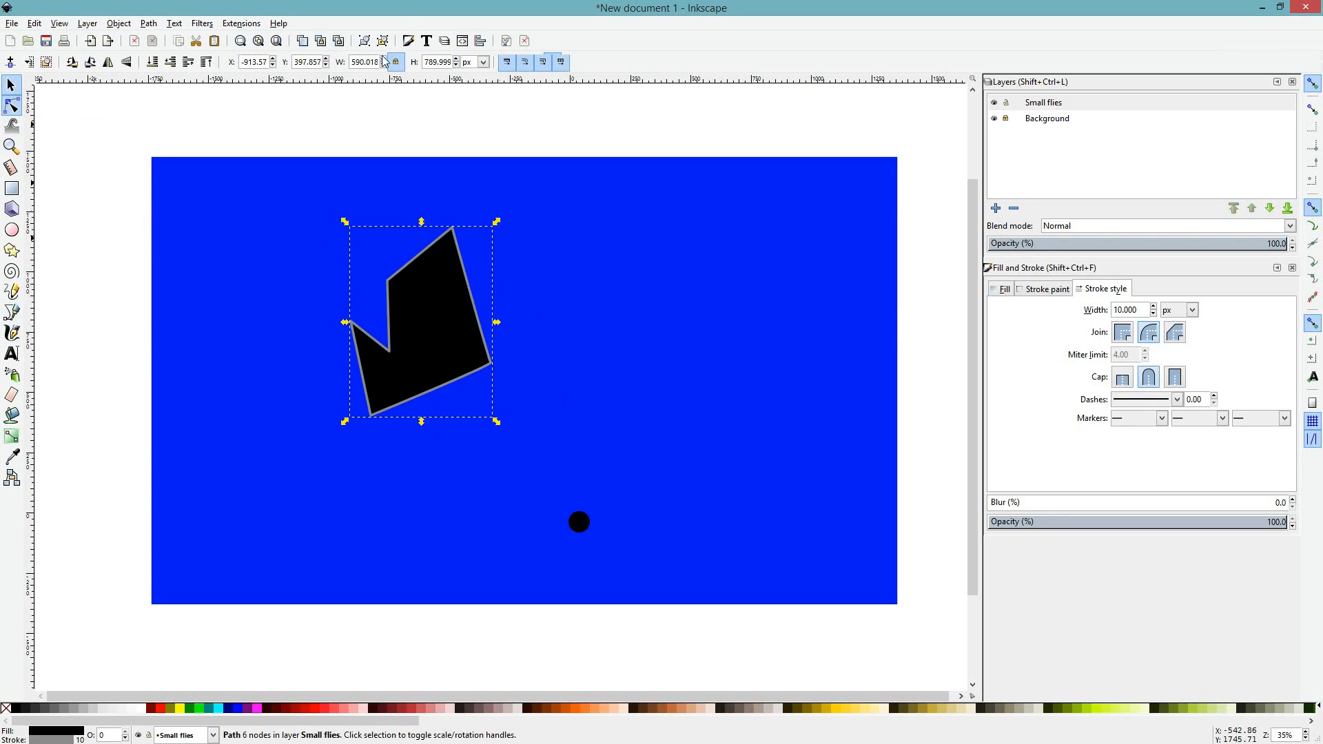
Step: Scale the six-cornered path down to about 479 by 696 px and move it to about X -790.71 and Y 349.29 px
mouse_move(497, 222)
mouse_down()
mouse_move(479, 256)
mouse_move(481, 242)
mouse_up()
mouse_move(482, 330)
mouse_down()
mouse_move(576, 336)
mouse_move(462, 325)
mouse_move(511, 324)
mouse_move(473, 316)
mouse_up()
drag(475, 239, 470, 246)
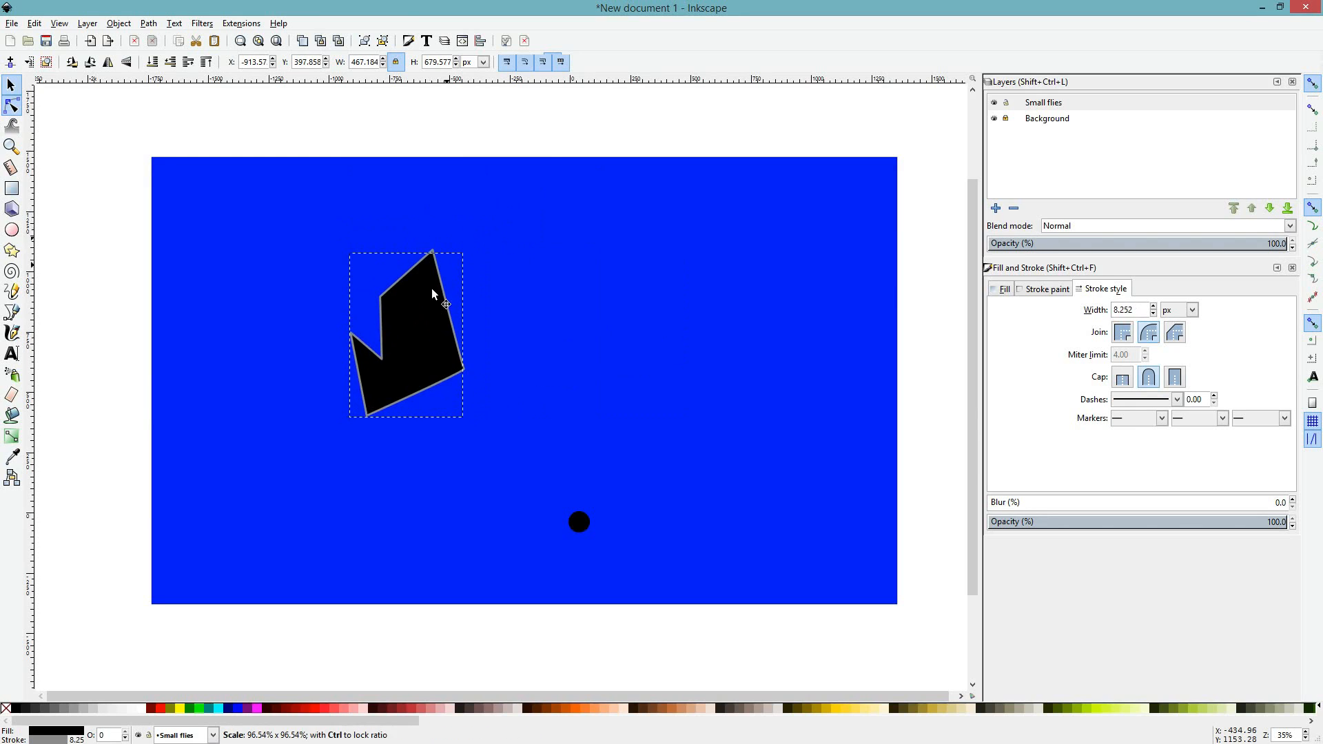
drag(412, 303, 441, 314)
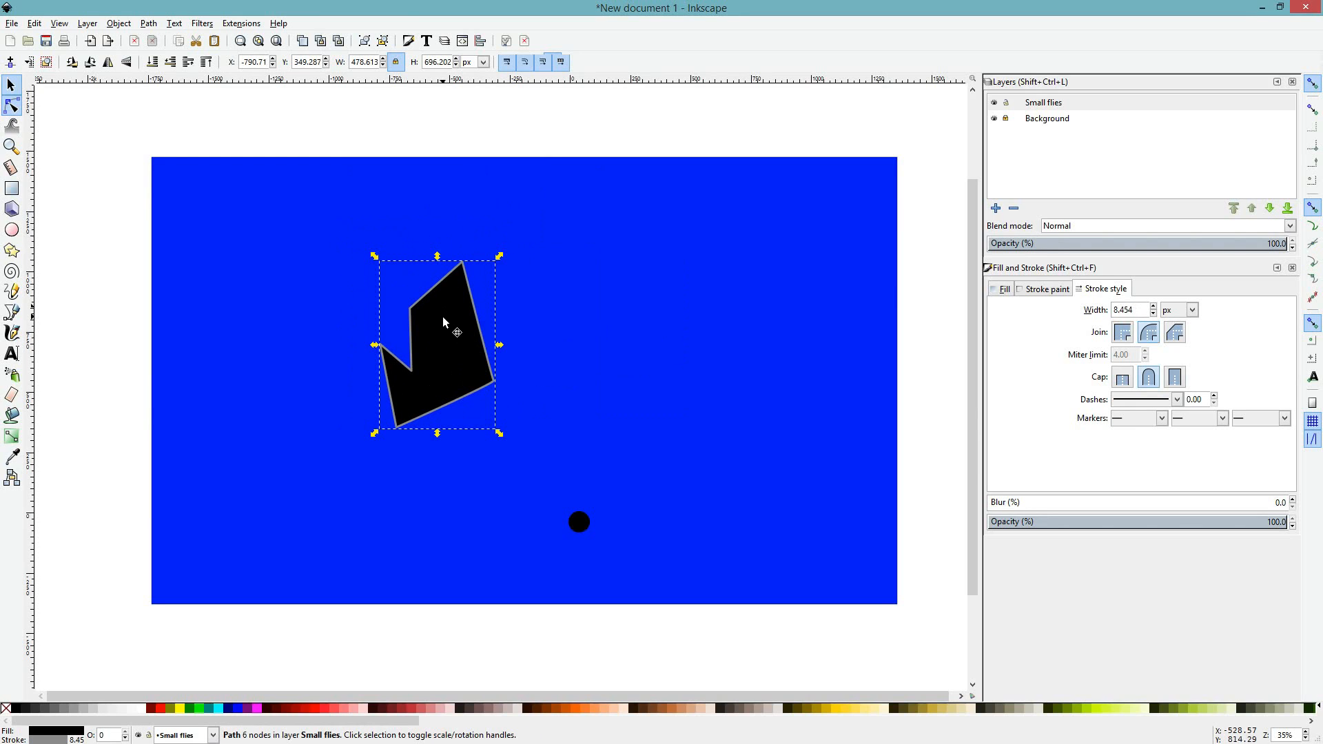
Step: Skew the six-cornered path horizontally and rotate it slightly counterclockwise, to an overall size of about 467 by 674 px
click(444, 330)
click(453, 299)
click(453, 300)
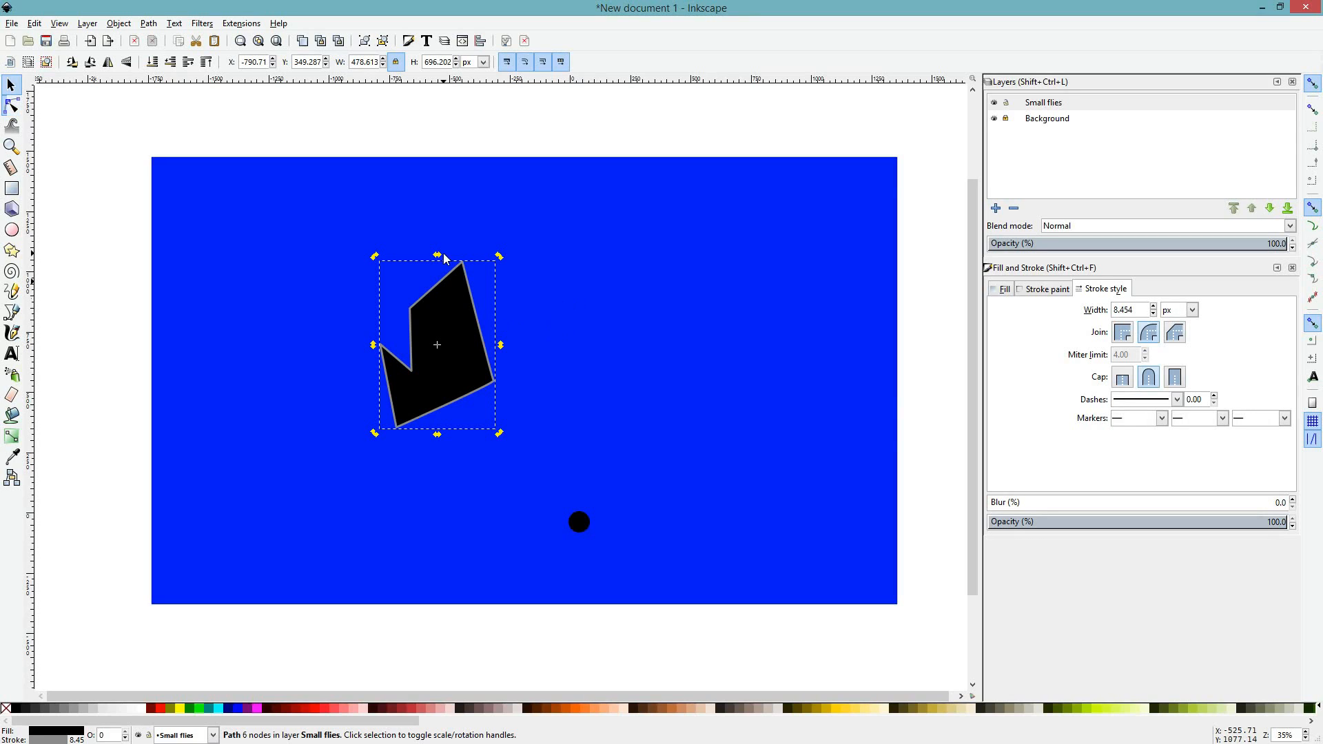
drag(437, 255, 448, 293)
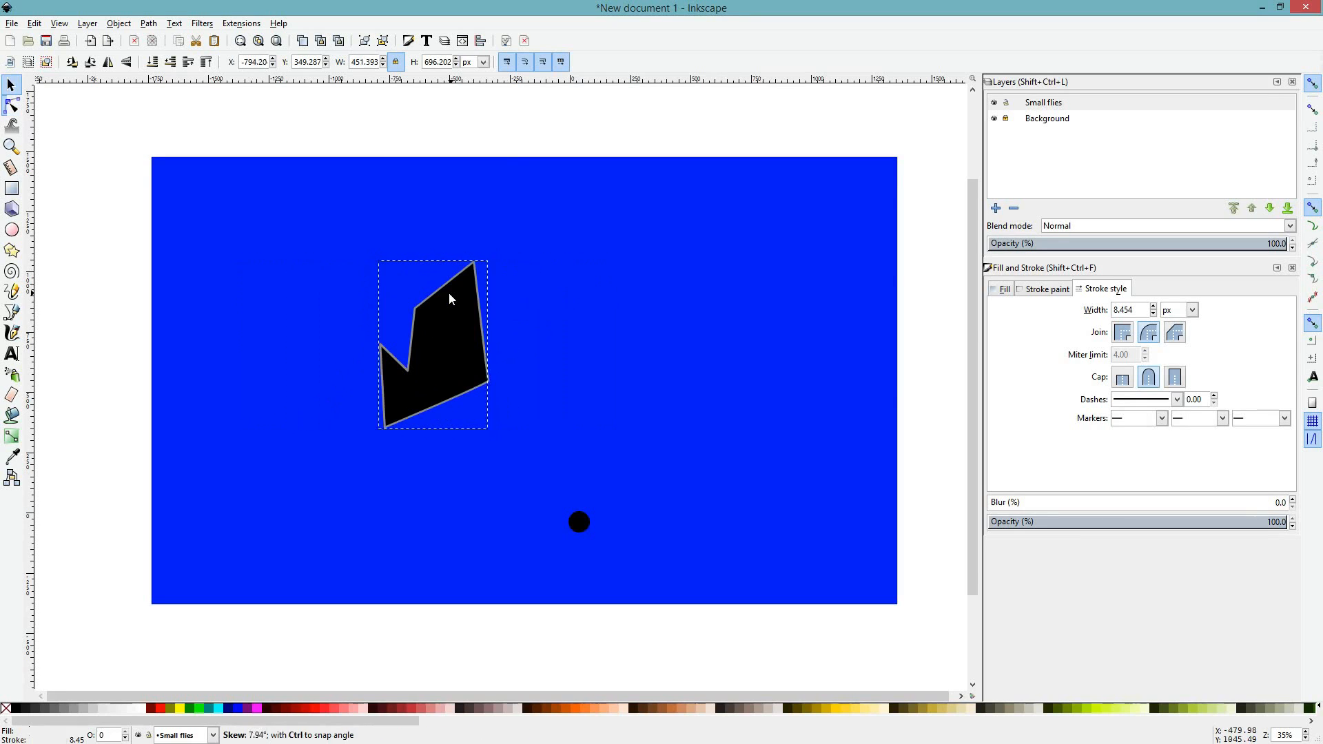
mouse_move(505, 260)
mouse_down()
mouse_move(464, 400)
mouse_move(358, 319)
mouse_move(479, 266)
mouse_move(494, 279)
mouse_up()
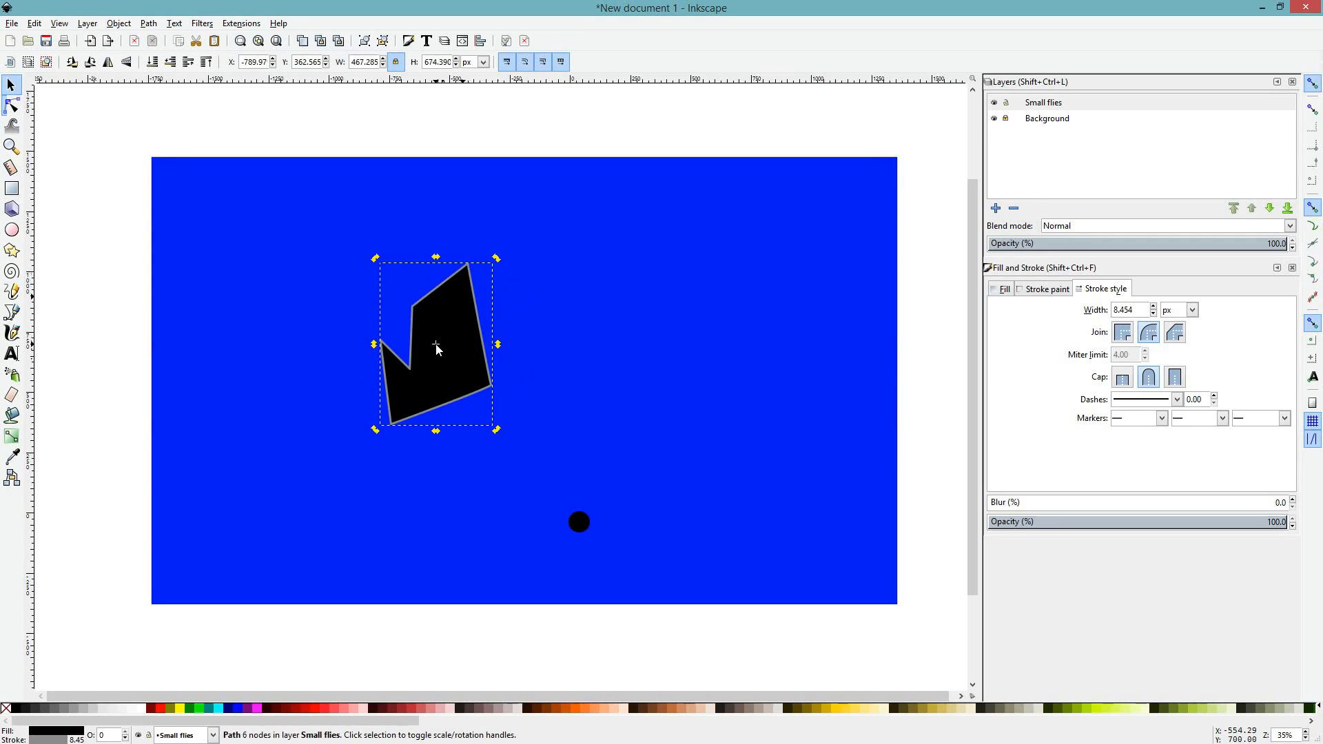
Step: Shift the path's rotation centre into its upper-right part and rotate it clockwise until it spans about 598 by 495 px
drag(436, 346, 443, 338)
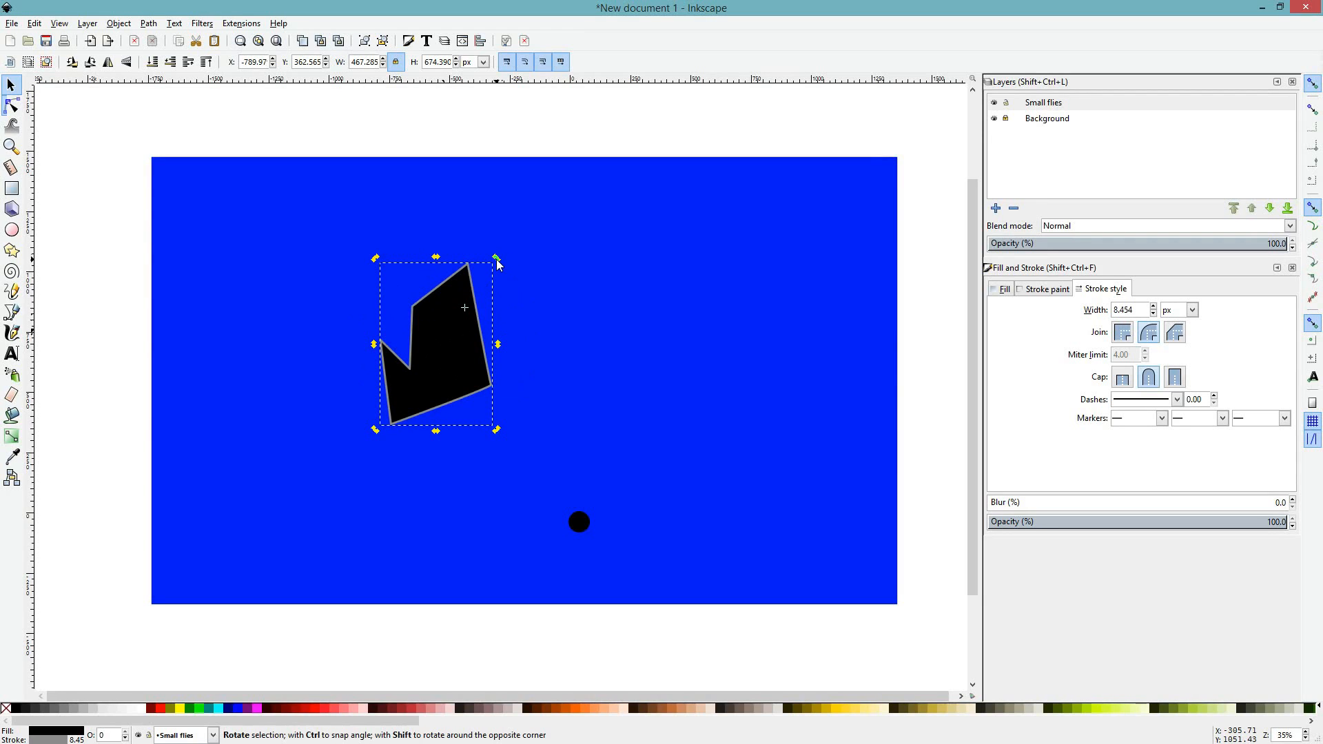
drag(498, 262, 479, 304)
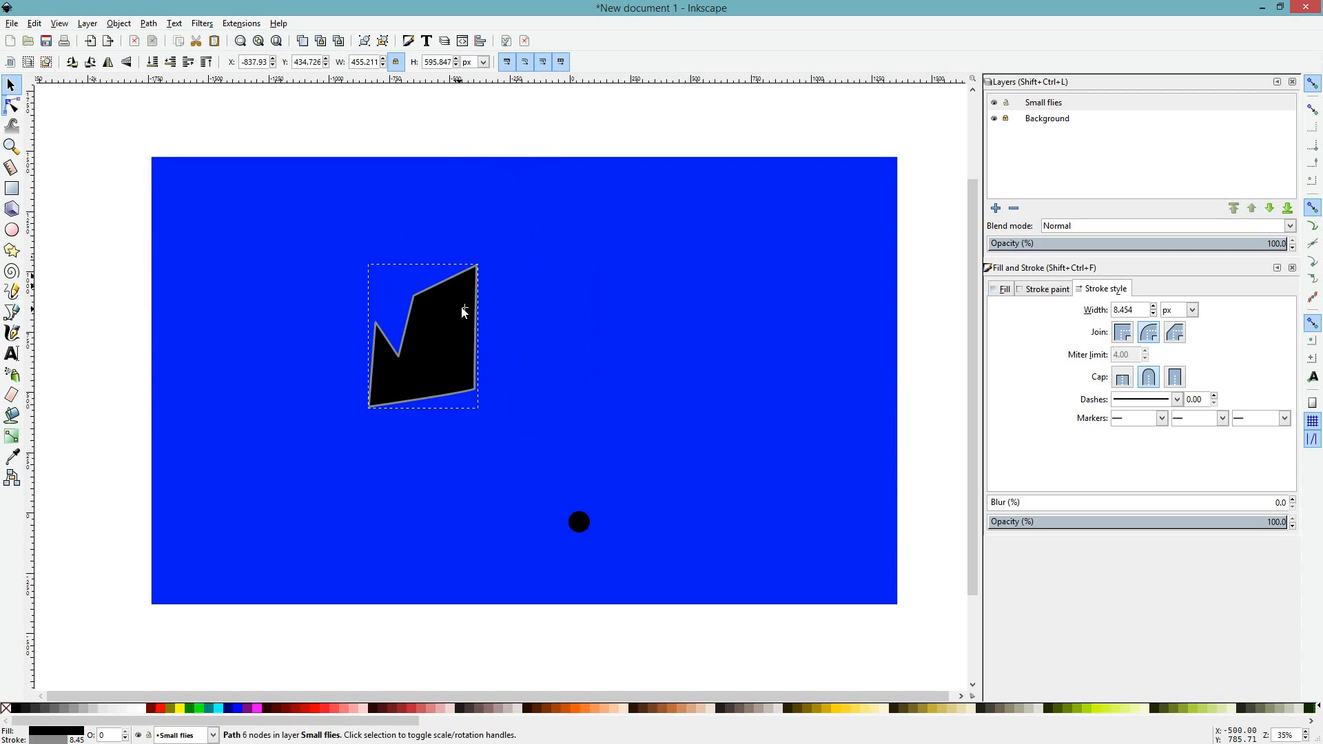
drag(427, 263, 420, 338)
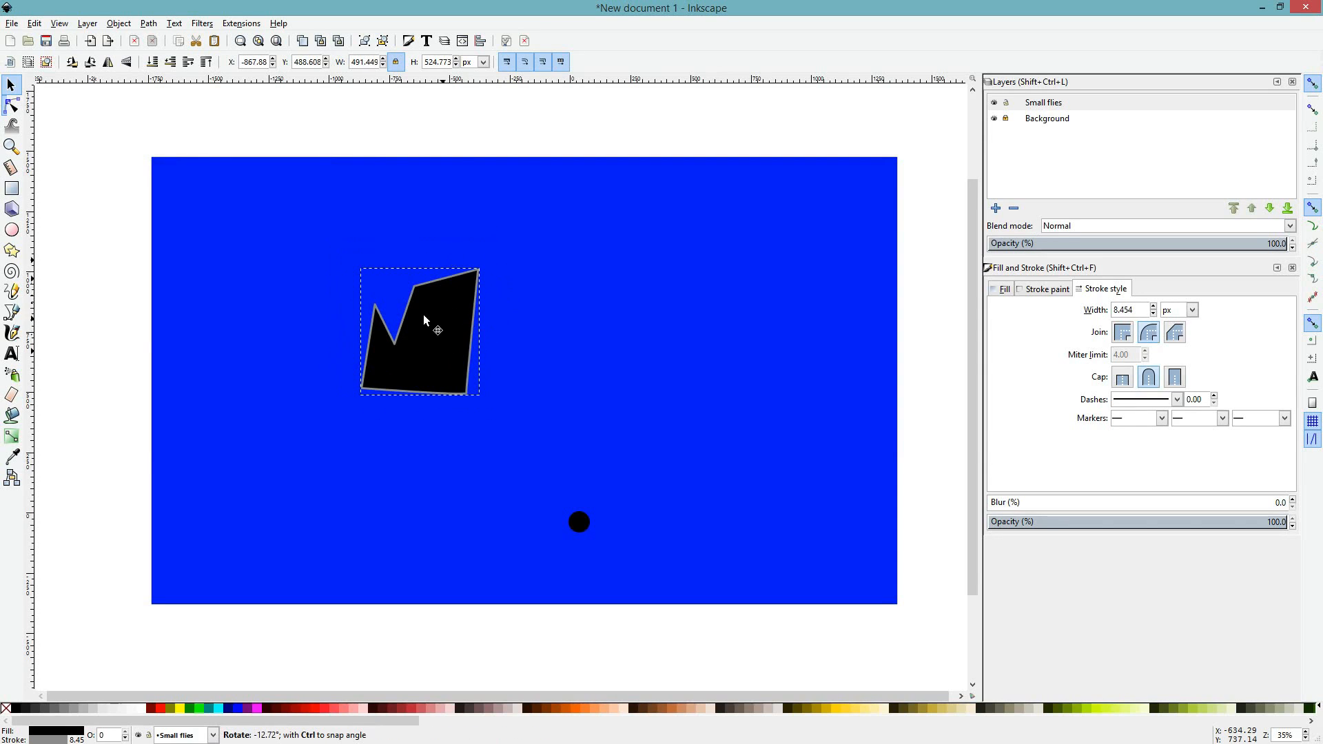
drag(424, 314, 455, 304)
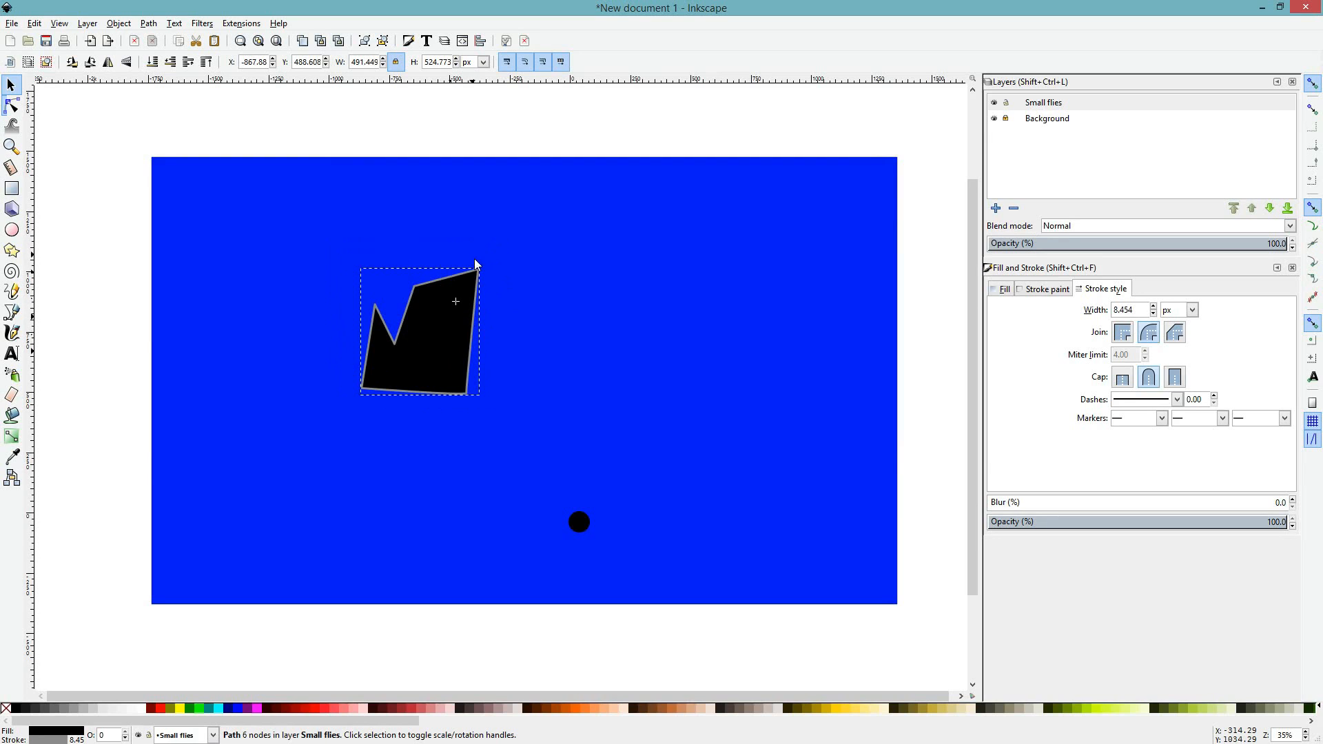
drag(475, 260, 468, 294)
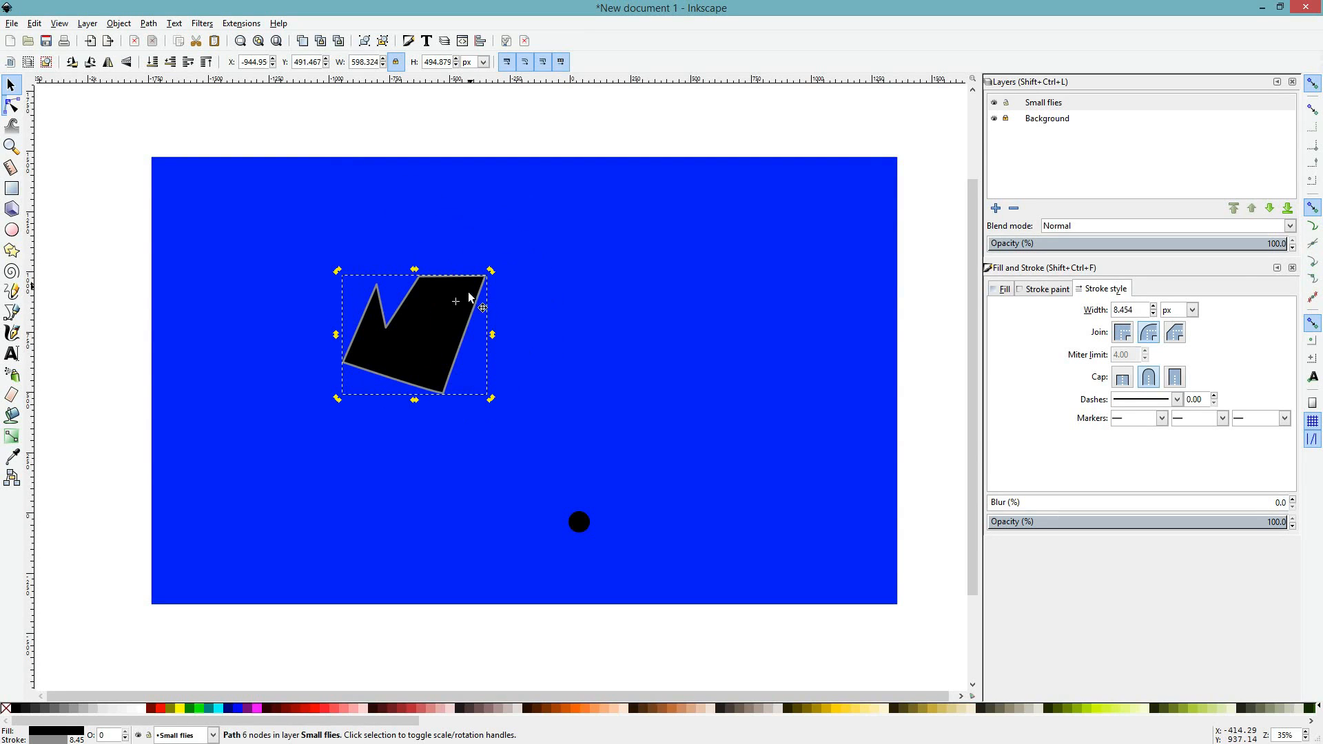
Step: Scale the rotated six-cornered path down to about 529 by 438 px
click(426, 344)
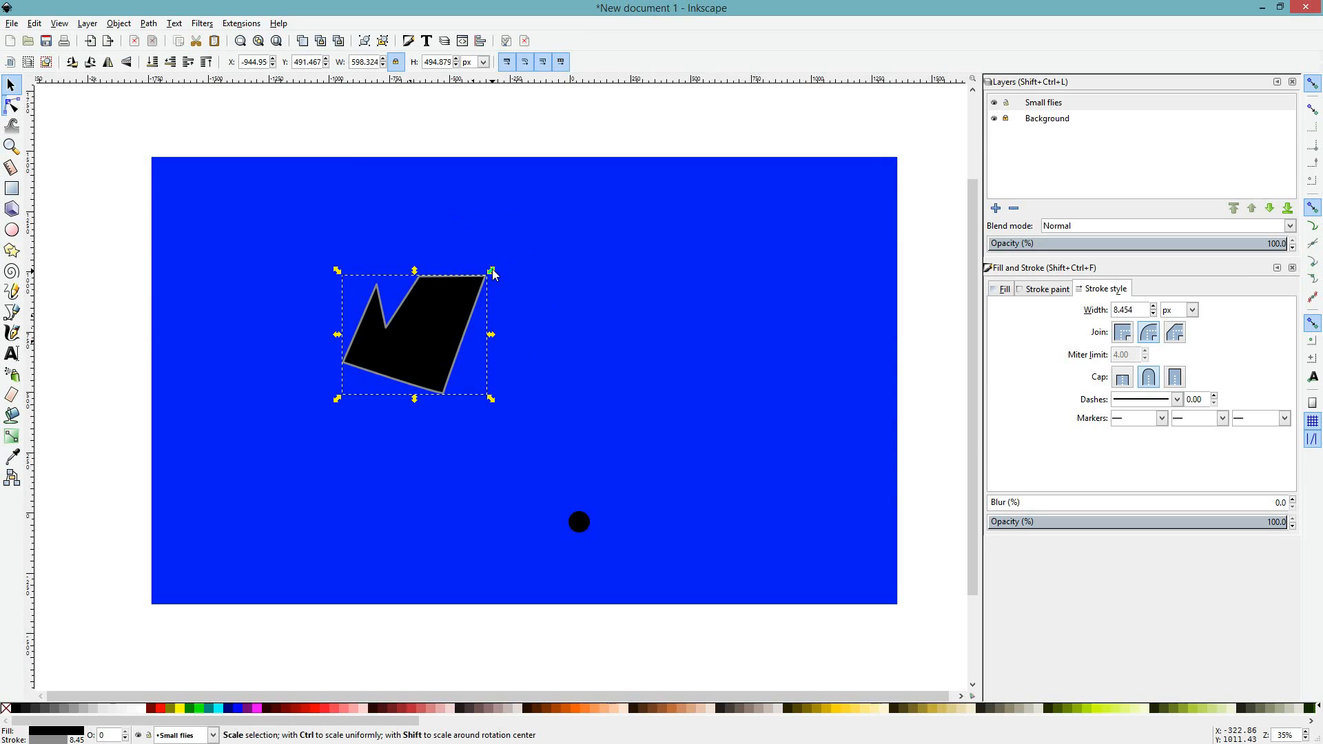
drag(494, 275, 476, 288)
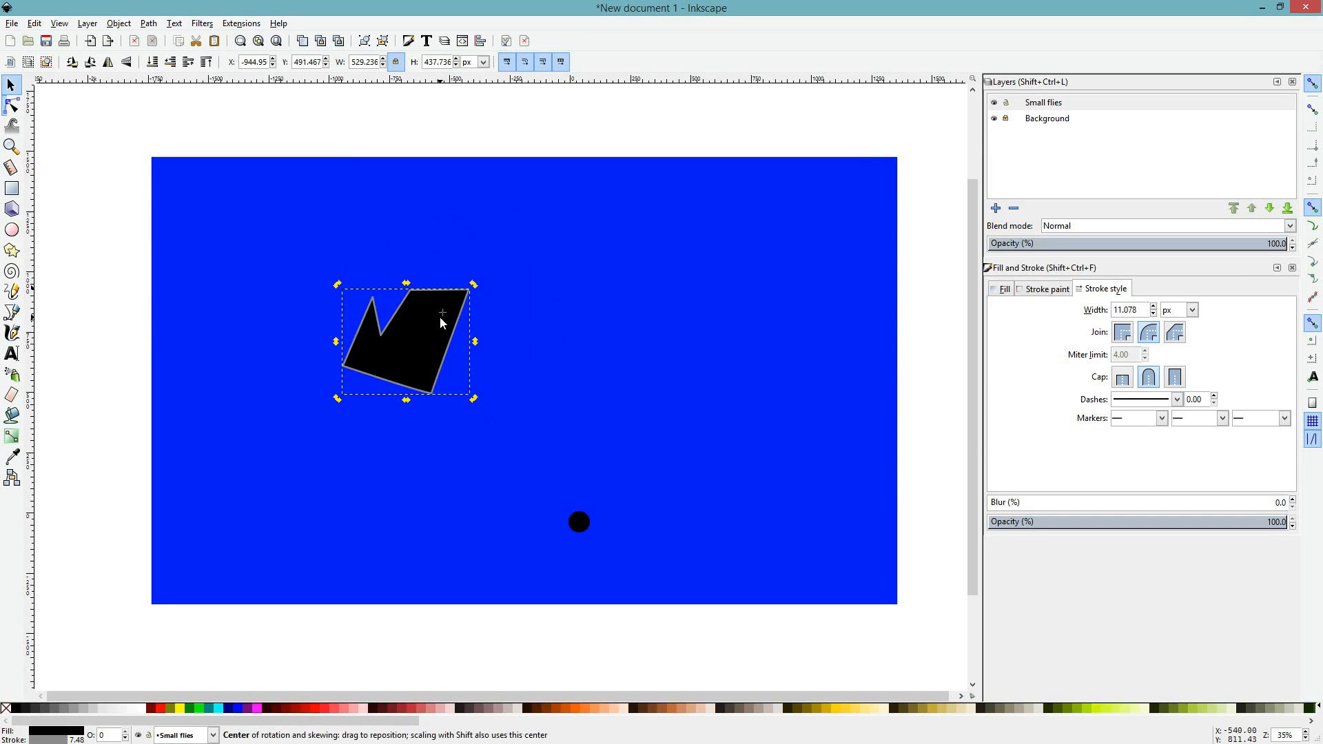
click(442, 313)
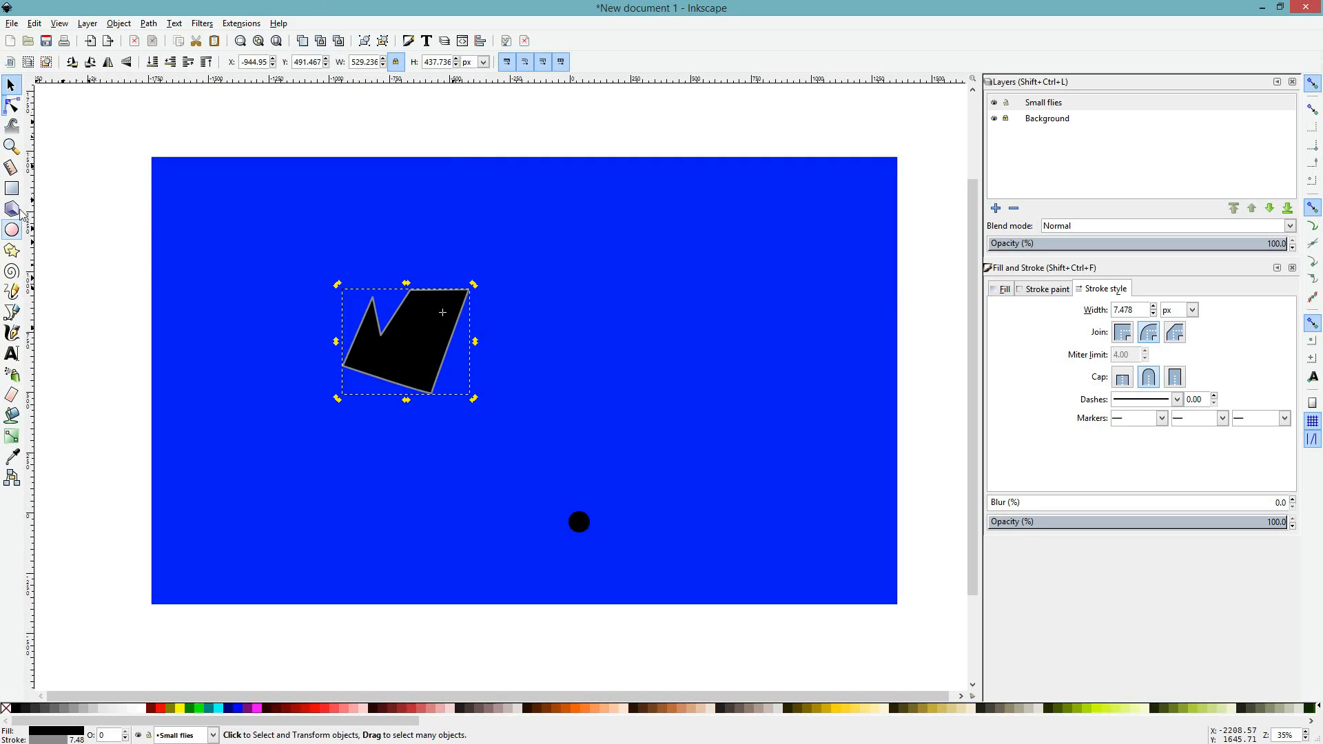
Step: Draw a closed two-node path about 265 px long with the Bezier tool, sloping down to the right in the background's left half
click(12, 311)
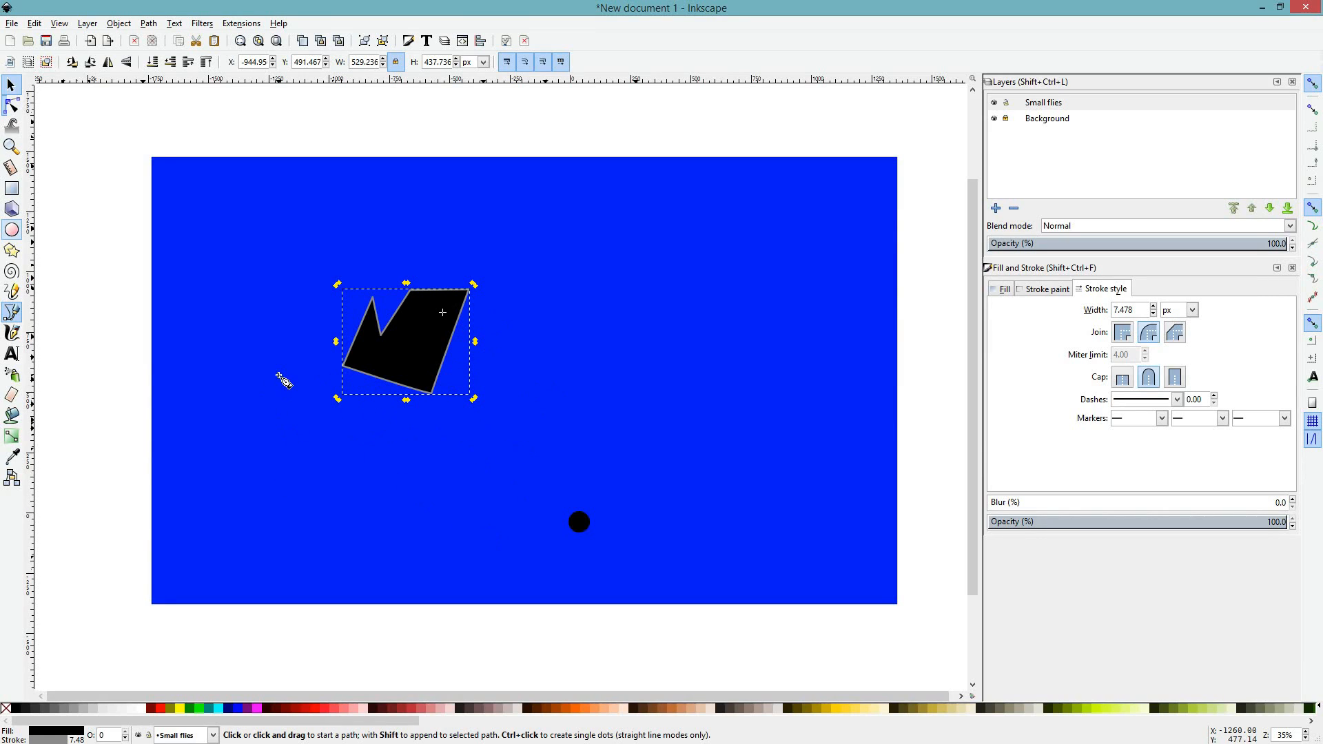
click(337, 363)
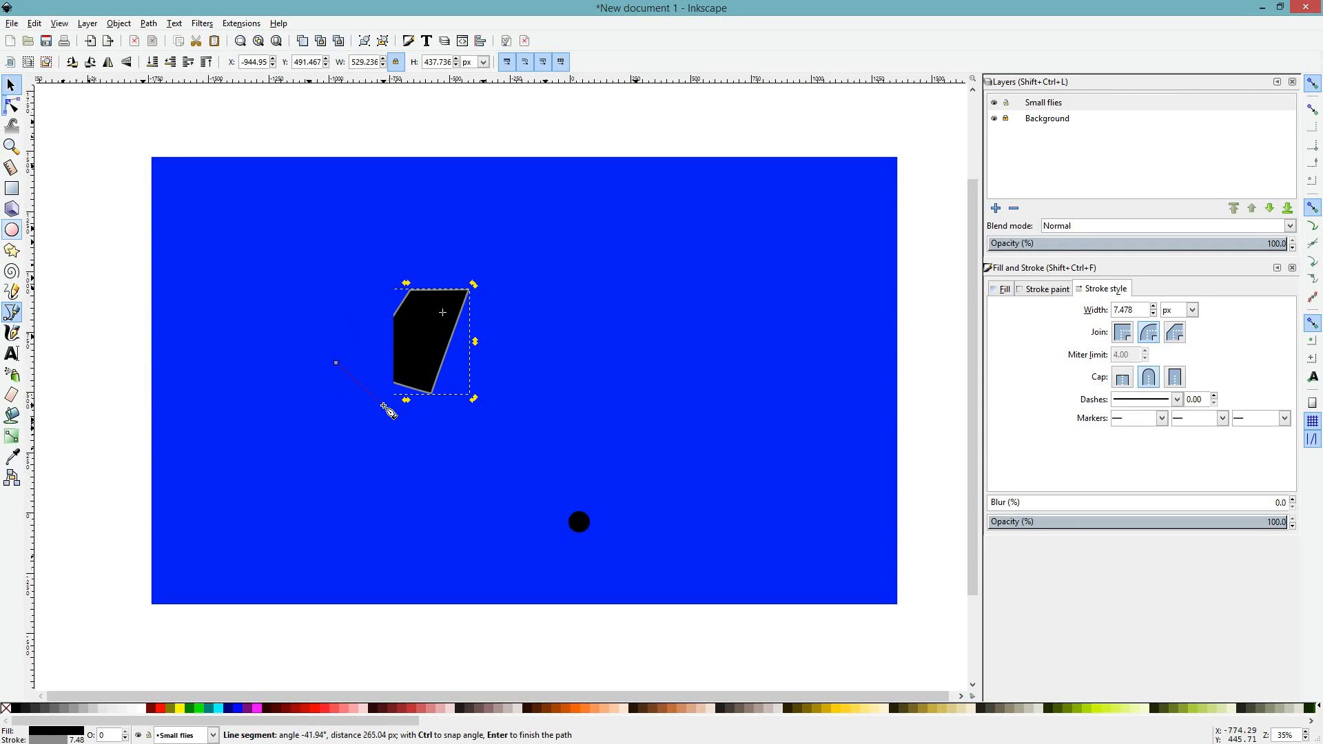
click(384, 407)
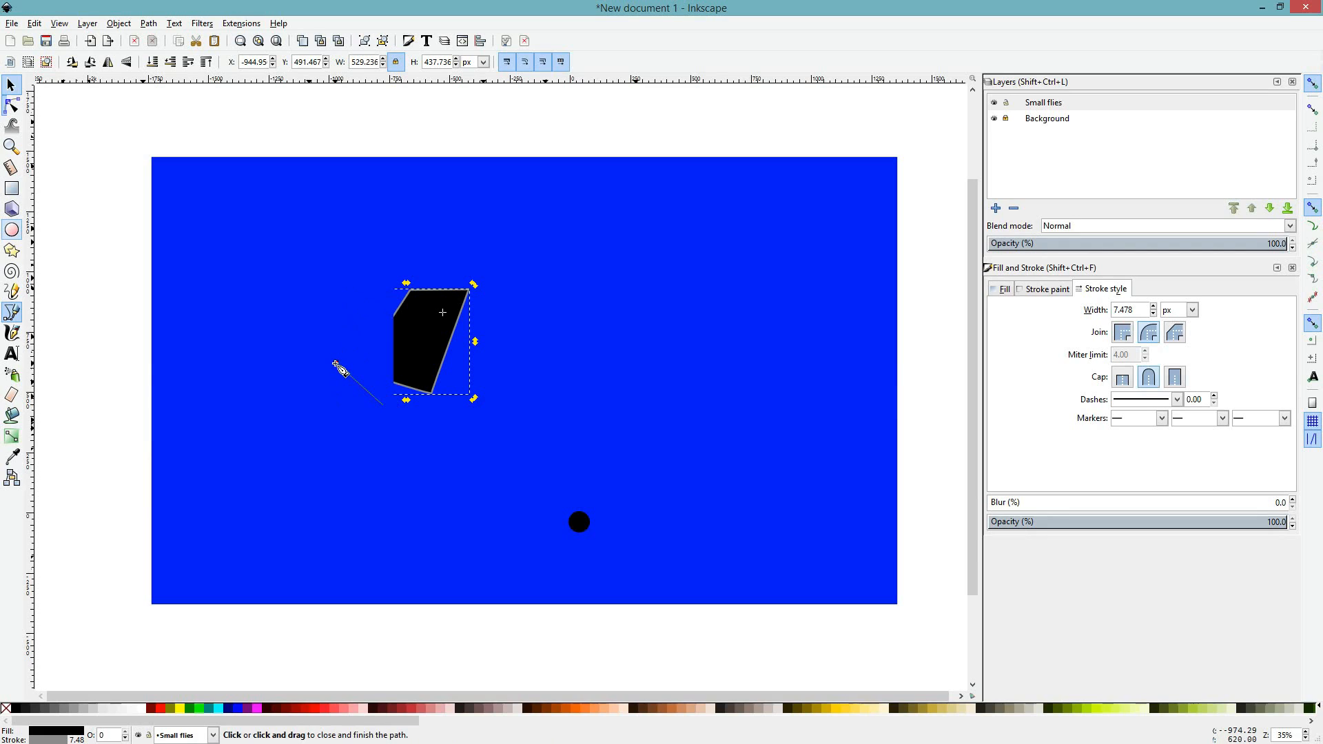
click(336, 363)
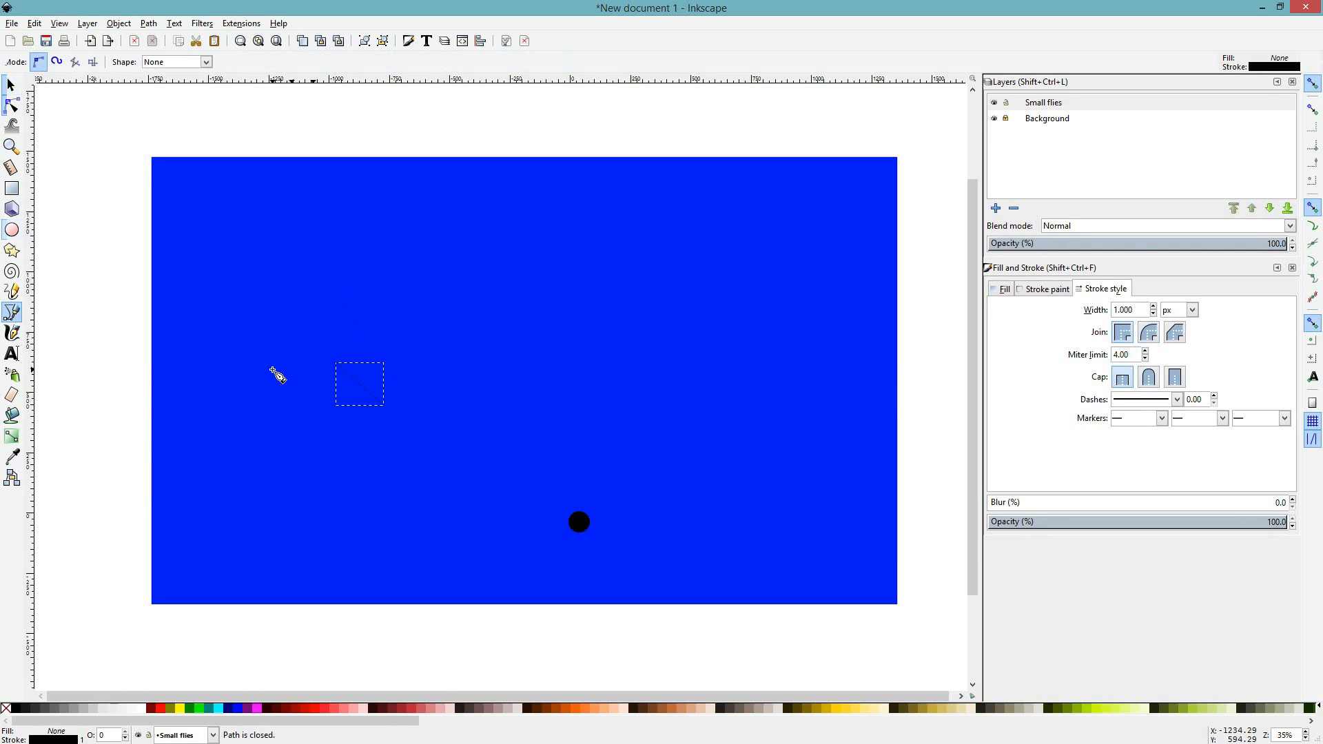
Step: Bend the two-node path's segments outward into a leaf shape with the Node tool and give it a flat black fill
click(11, 107)
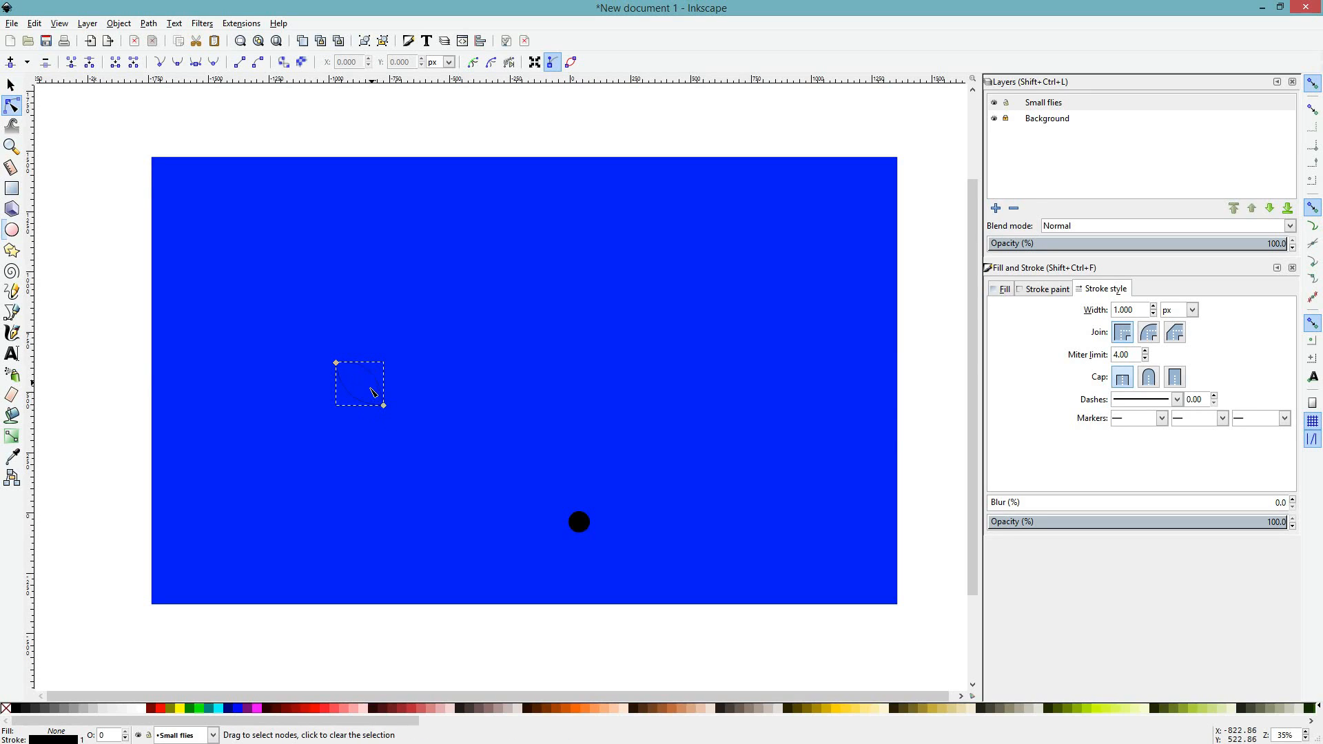
click(1005, 292)
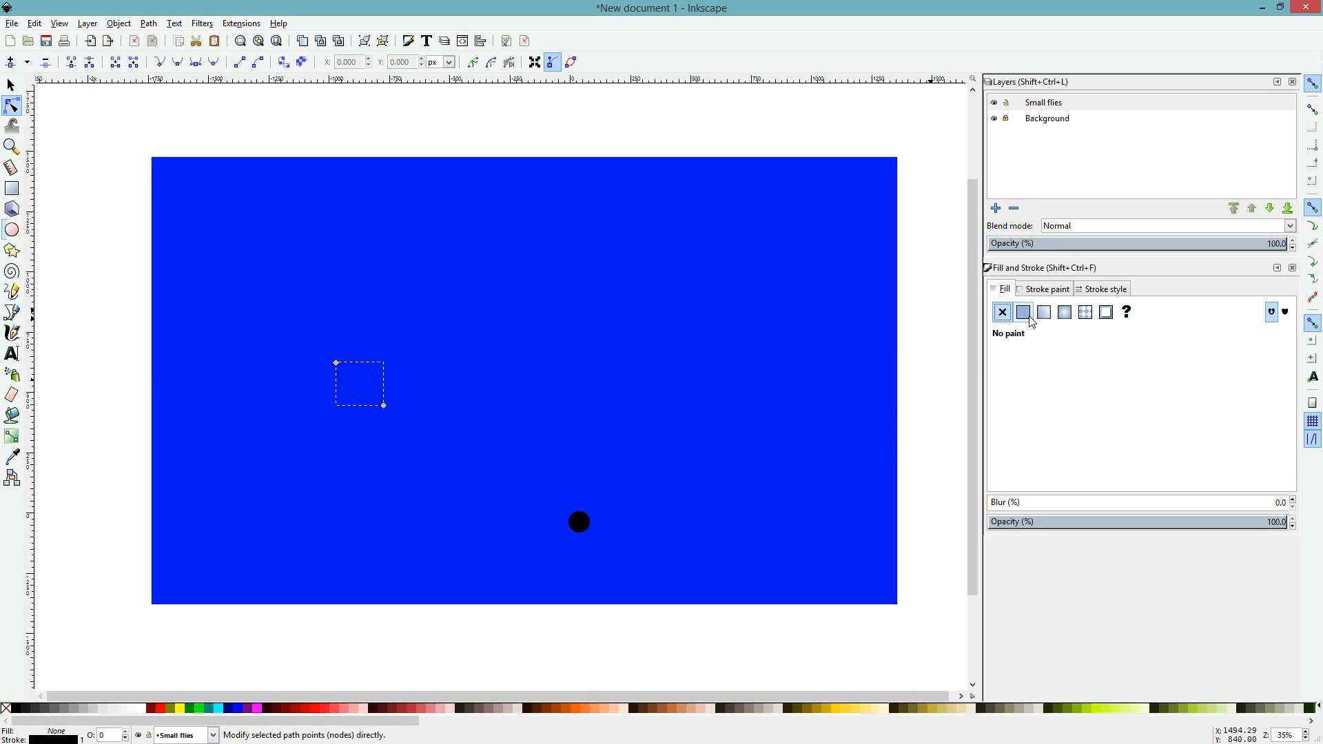
click(1023, 312)
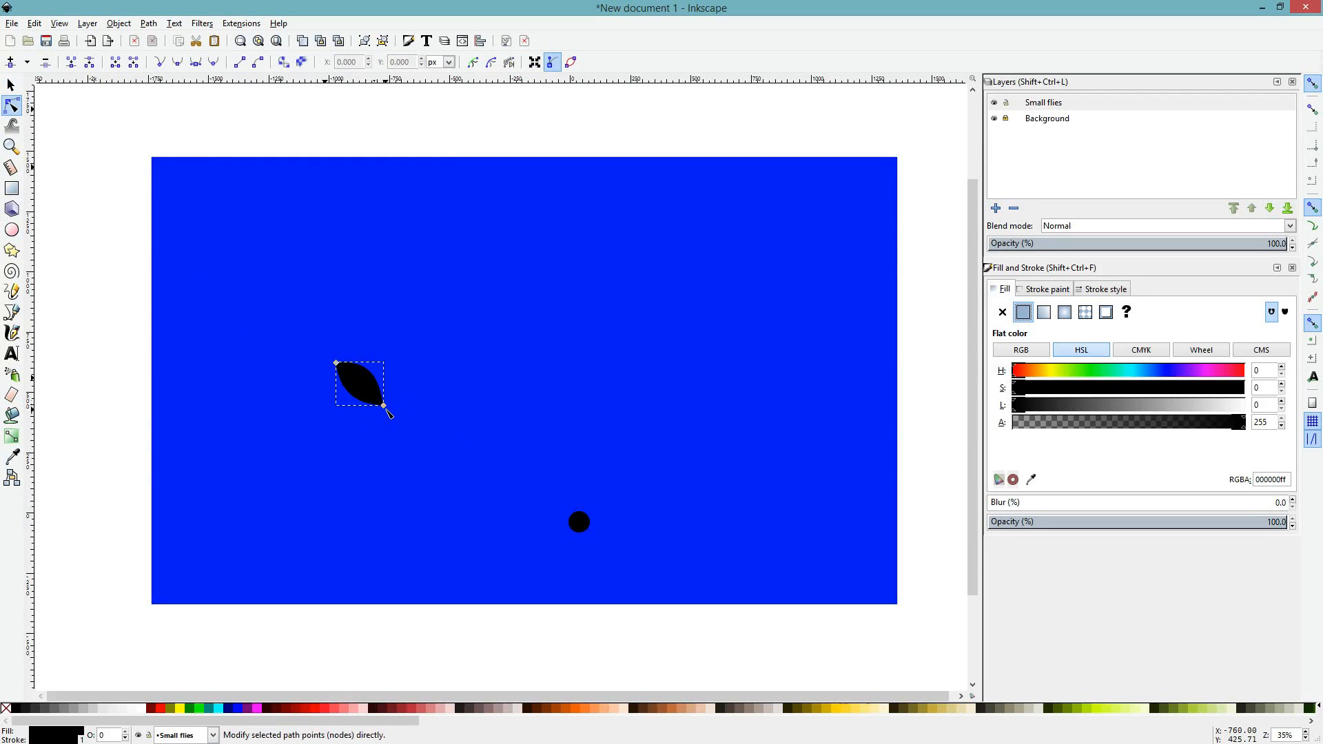
Step: Lengthen the black leaf shape by moving its lower-right node outward to about X -729, Y 411 px
mouse_move(388, 412)
mouse_down()
mouse_move(436, 449)
mouse_move(395, 414)
mouse_up()
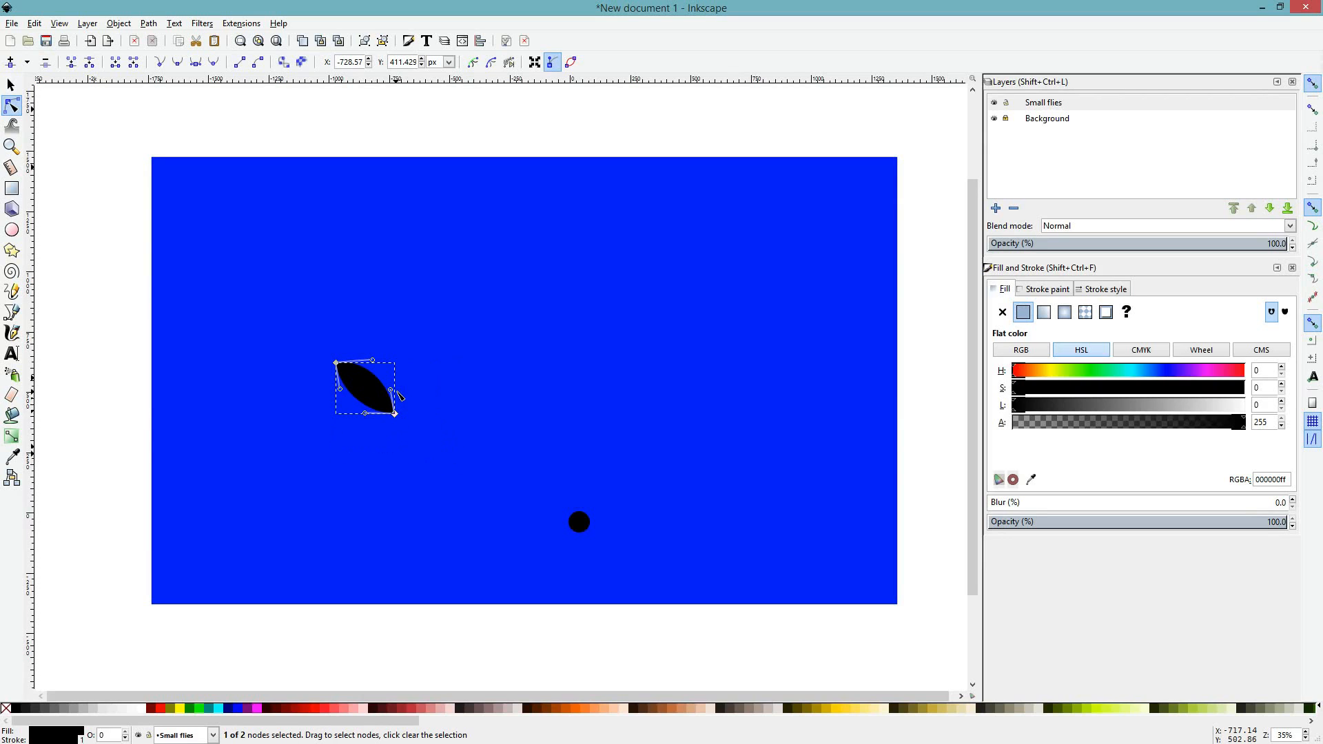
Step: Examine the stretched leaf shape up close and in relation to the whole blue background and the black circle
scroll(398, 394, up, 2)
scroll(389, 393, down, 3)
scroll(379, 341, up, 1)
scroll(389, 353, up, 1)
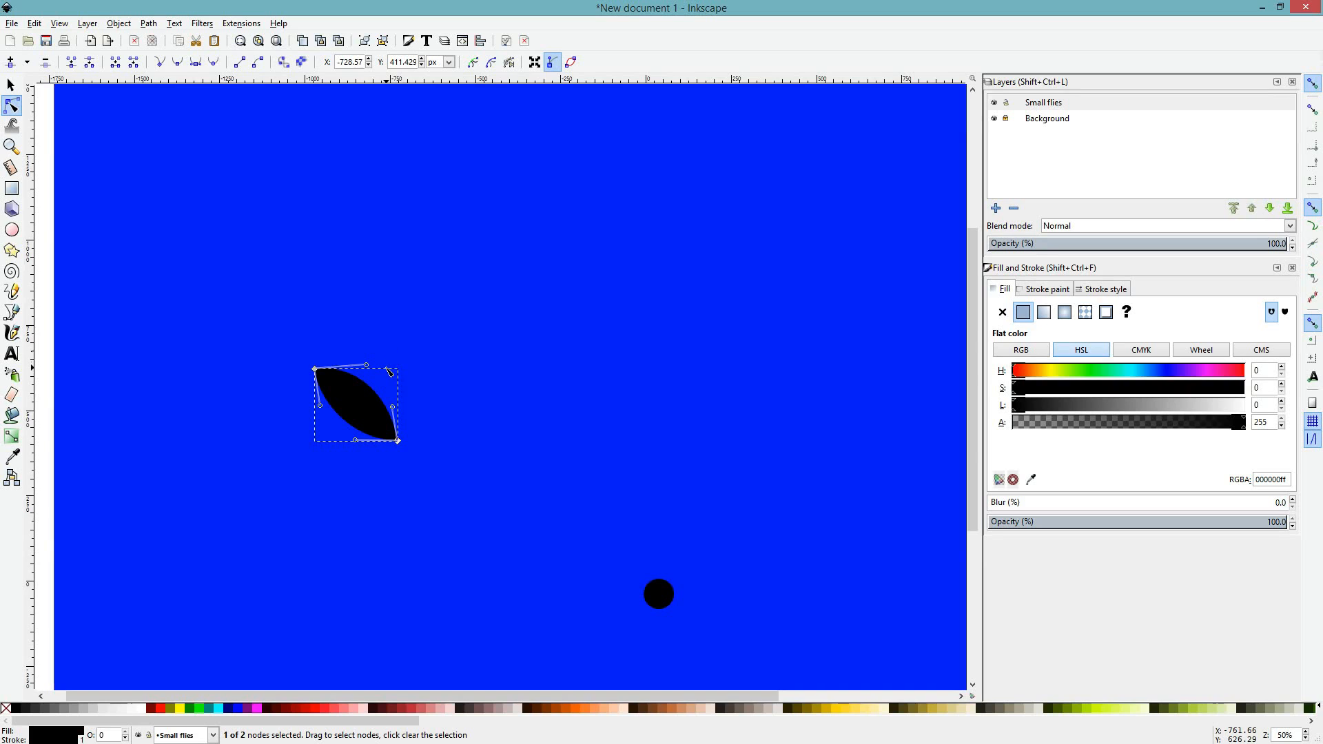
scroll(390, 372, down, 1)
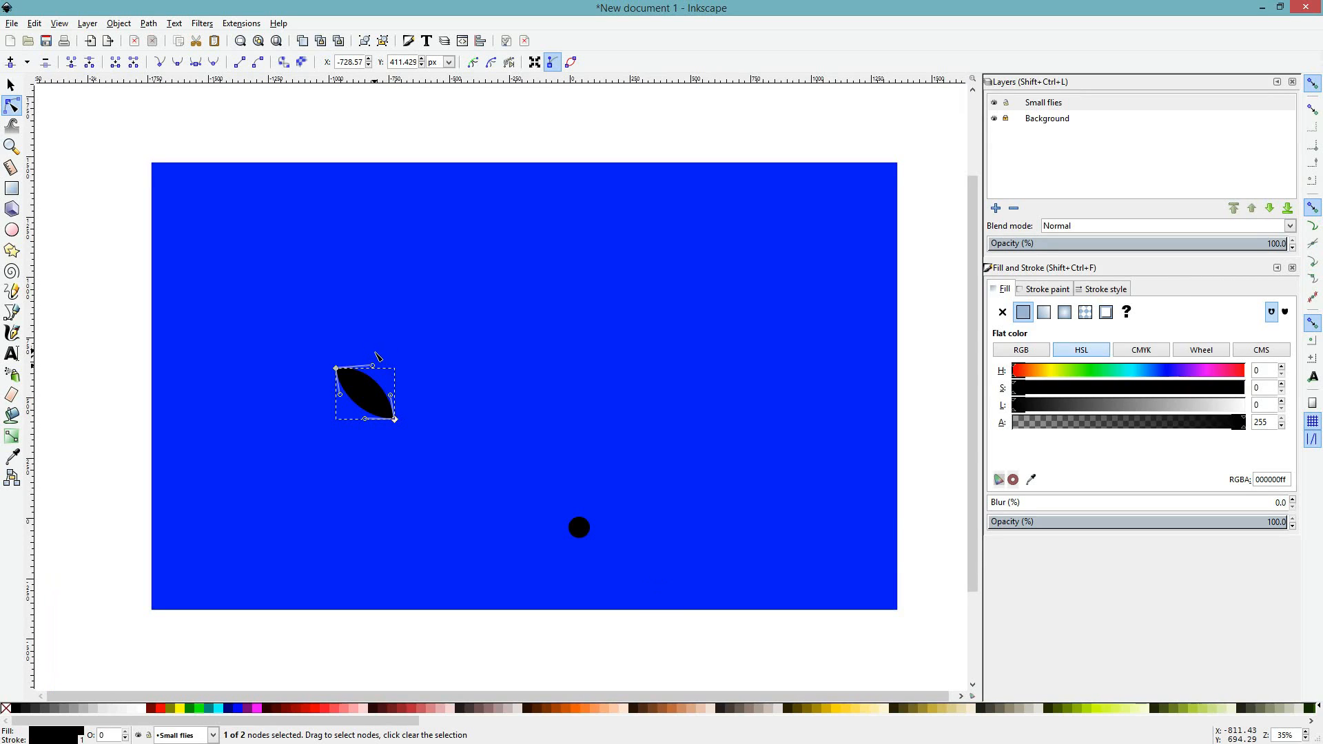
scroll(358, 434, up, 3)
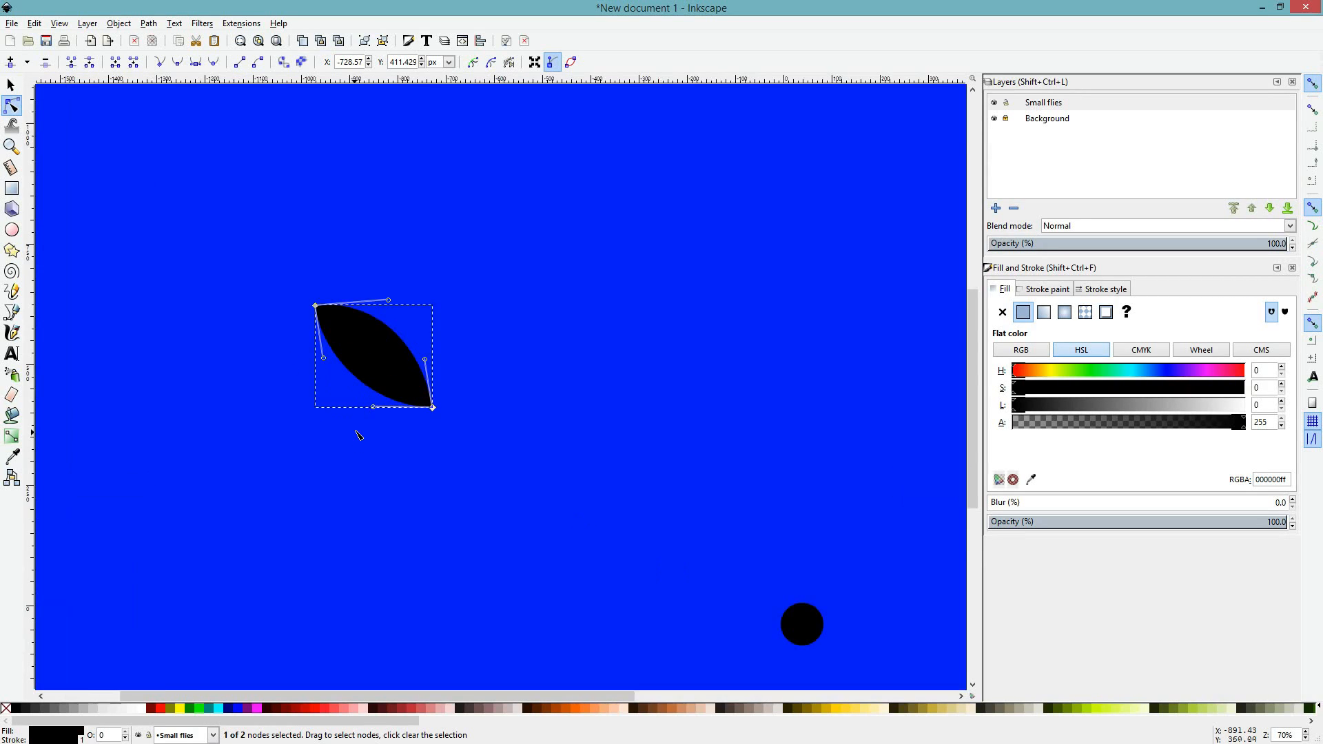
scroll(395, 342, down, 3)
scroll(395, 343, down, 3)
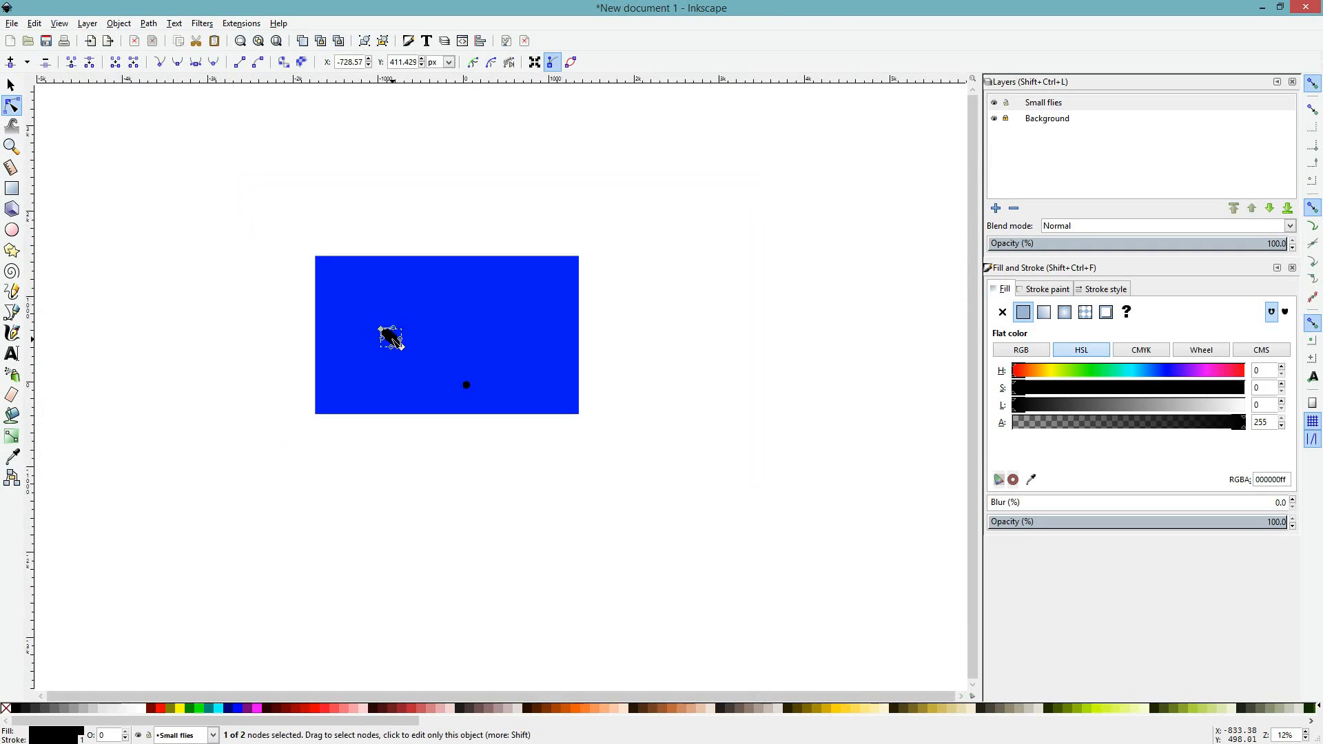
scroll(390, 335, up, 4)
scroll(391, 335, down, 1)
scroll(436, 358, up, 4)
scroll(436, 358, down, 3)
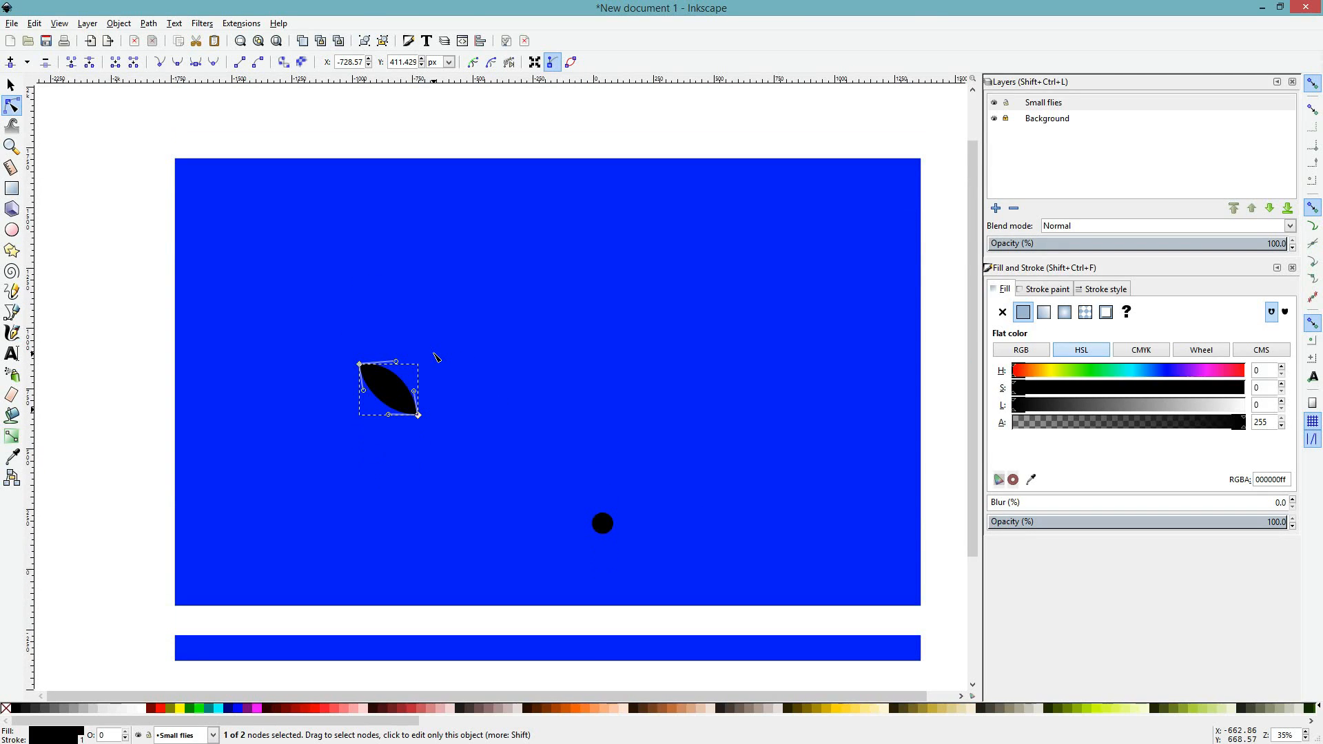
scroll(436, 358, left, 1)
scroll(436, 358, right, 2)
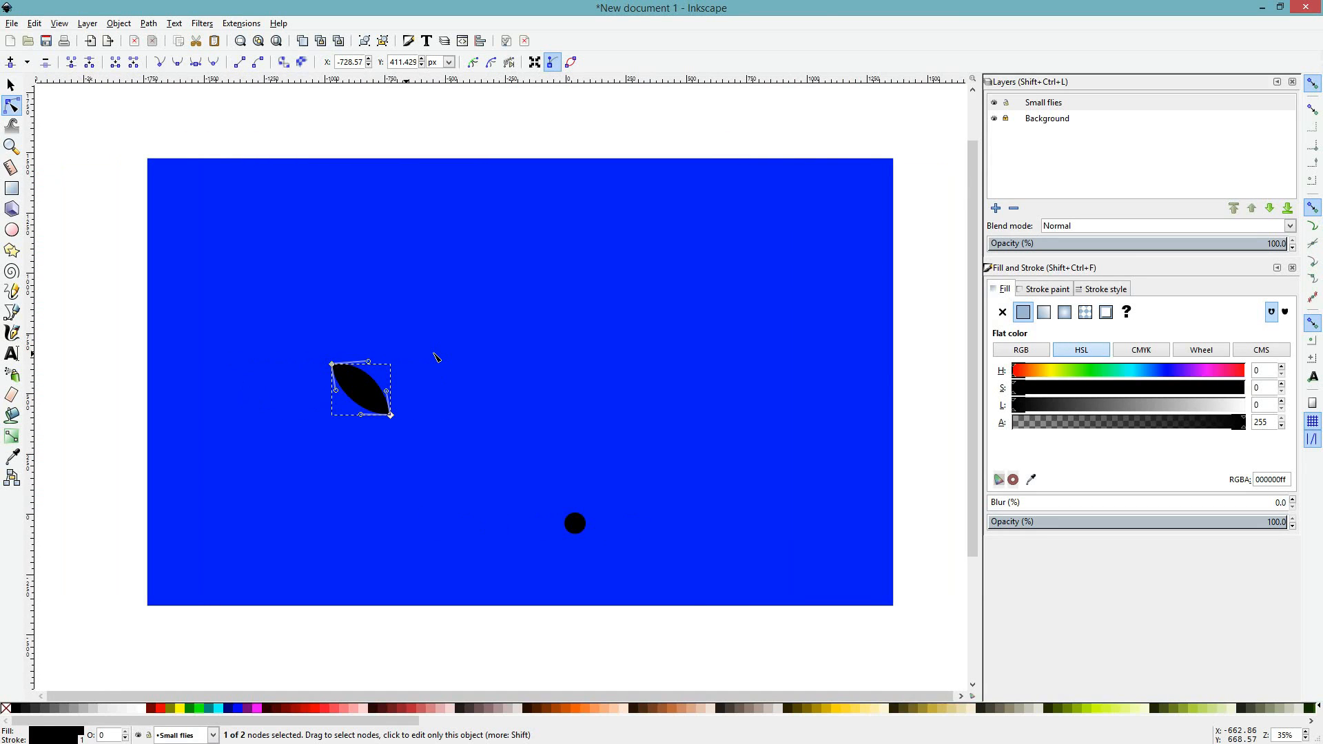
scroll(435, 358, left, 2)
scroll(436, 358, up, 5)
scroll(436, 357, down, 3)
scroll(436, 357, left, 4)
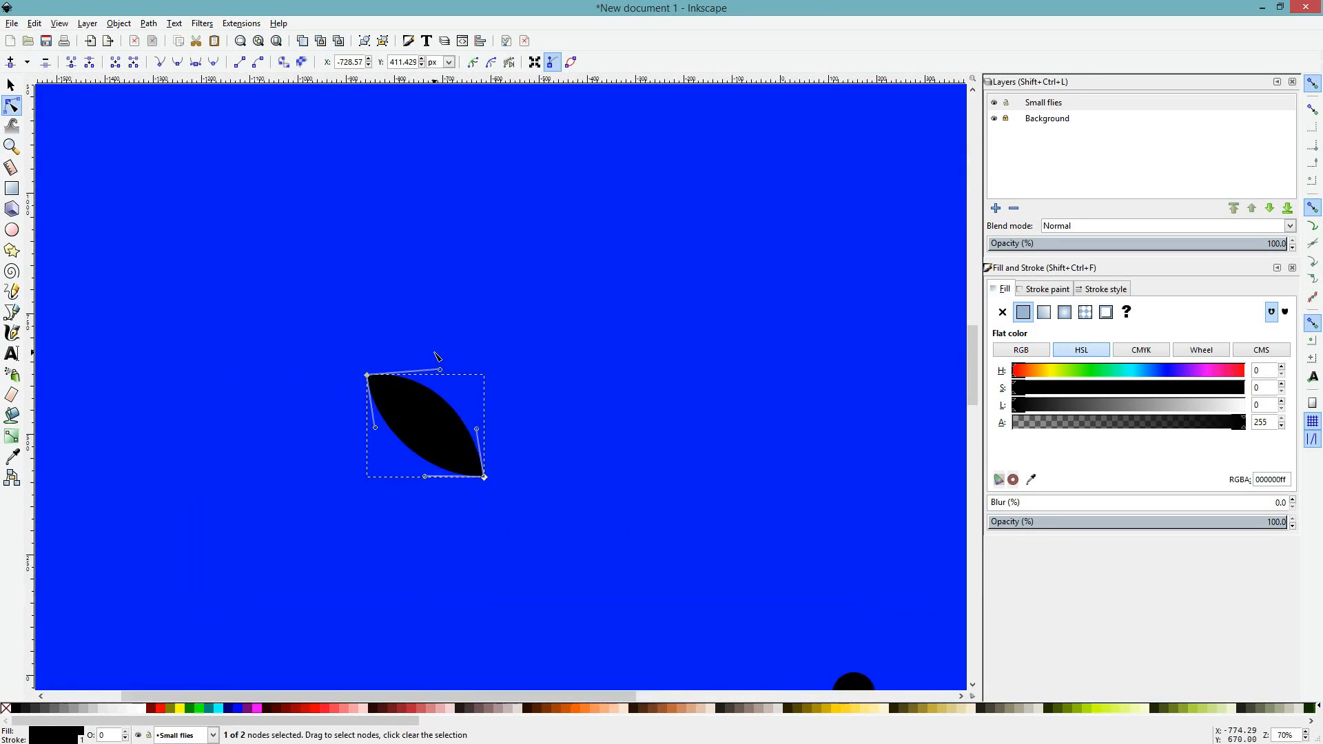
scroll(435, 358, down, 4)
scroll(436, 356, down, 2)
scroll(436, 356, down, 2)
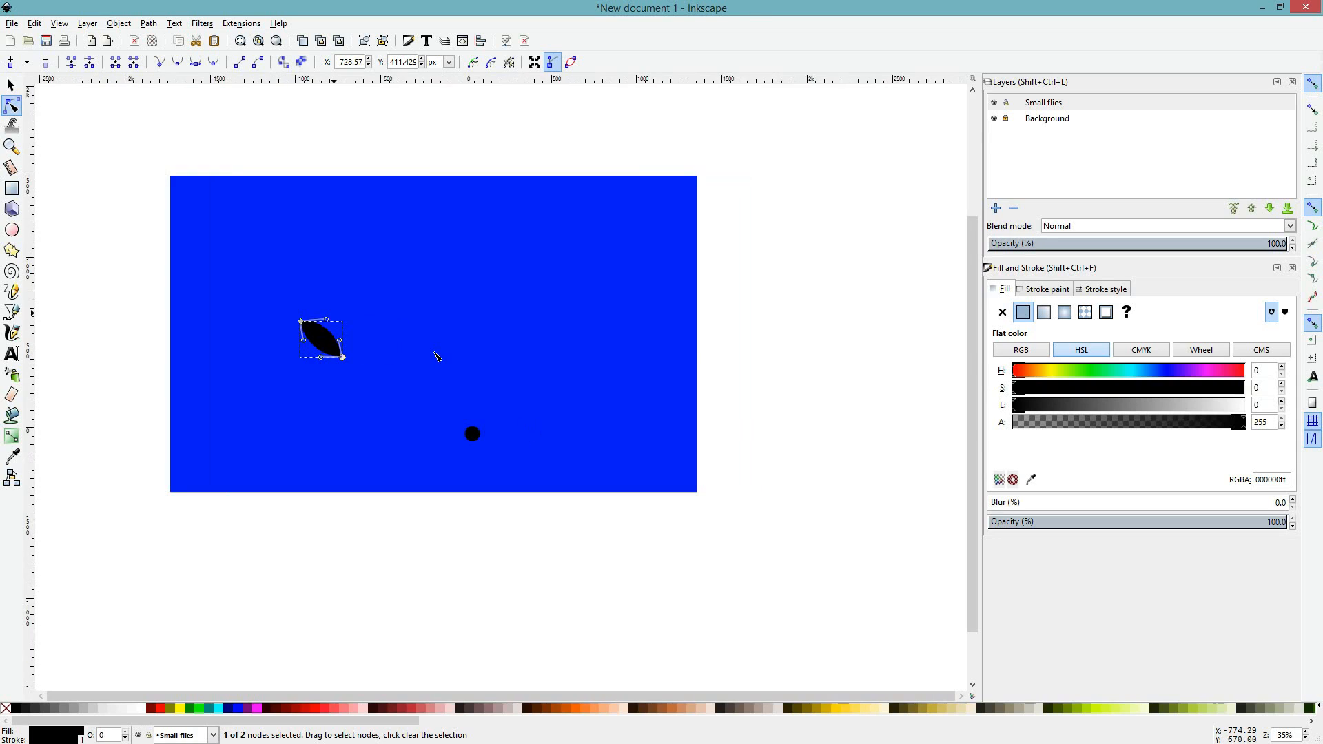
scroll(439, 350, left, 2)
scroll(439, 349, up, 1)
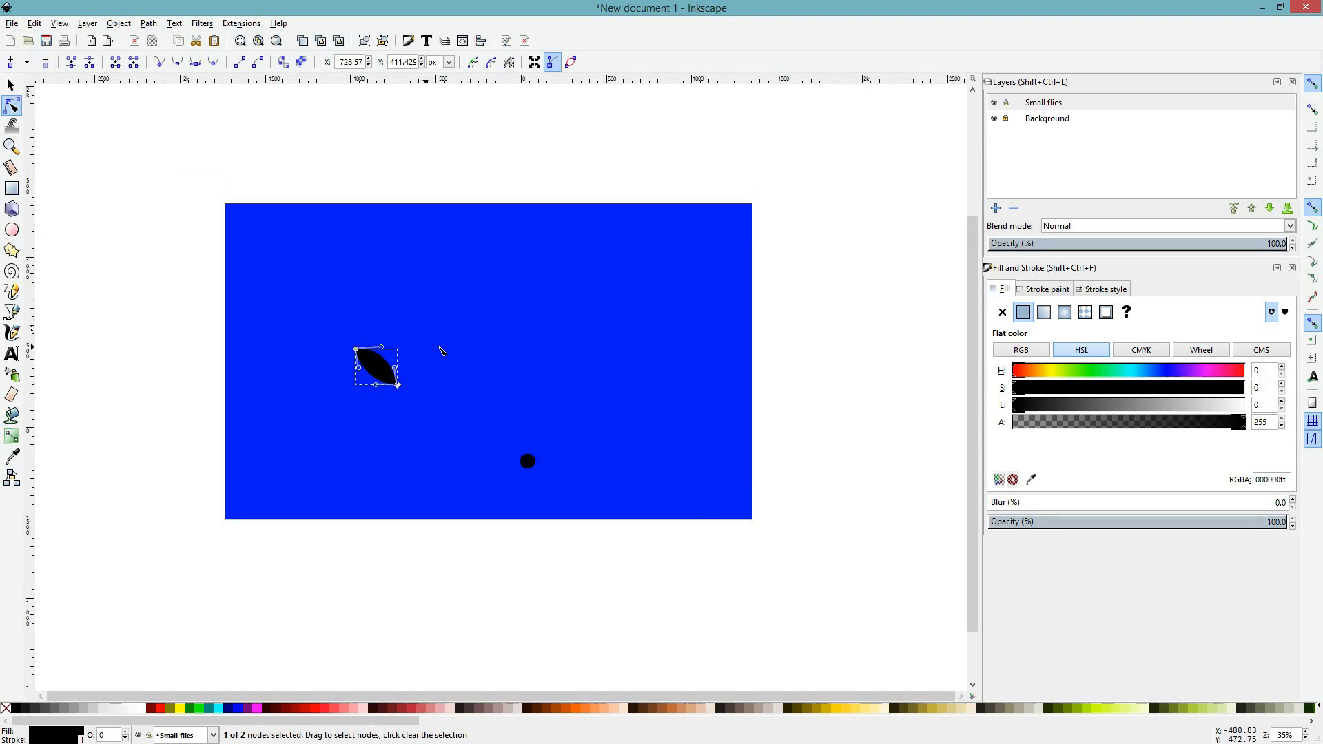
scroll(442, 350, up, 1)
scroll(442, 350, down, 1)
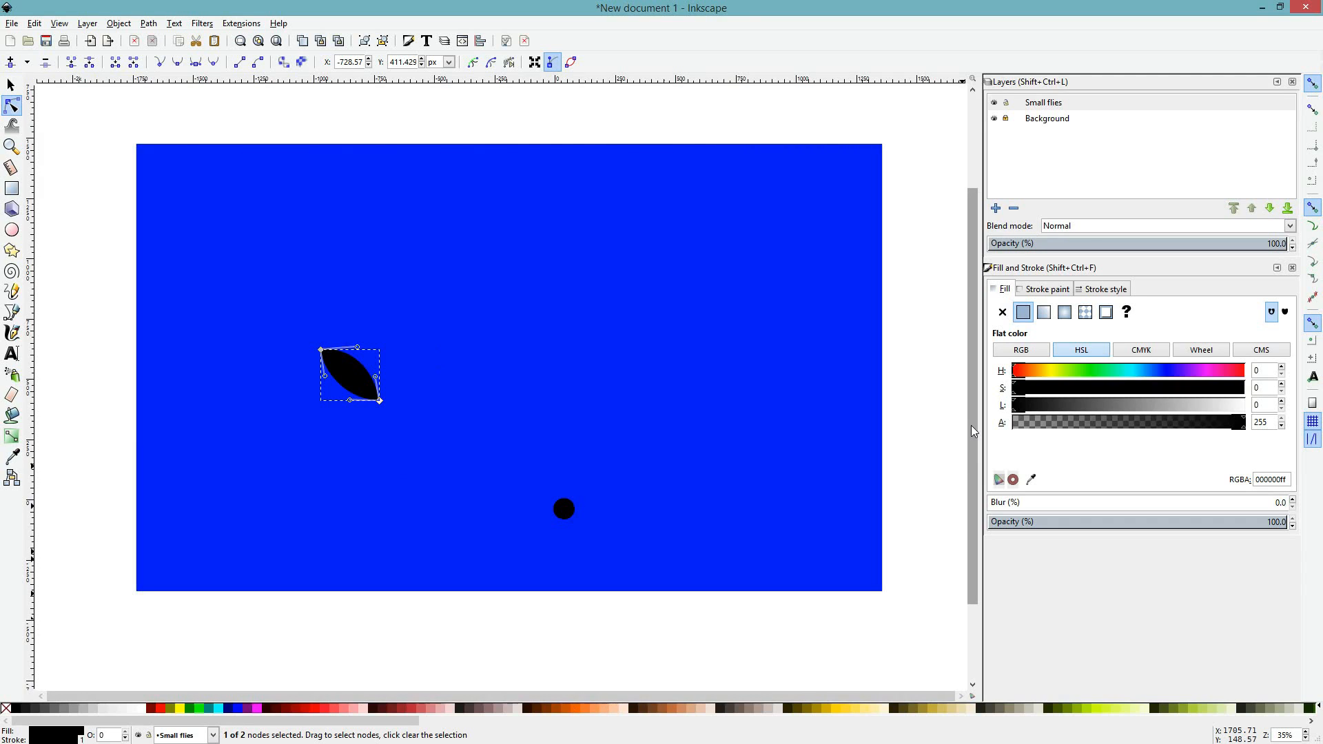
mouse_move(972, 426)
mouse_down()
mouse_move(964, 412)
mouse_move(955, 432)
mouse_up()
scroll(555, 426, up, 1)
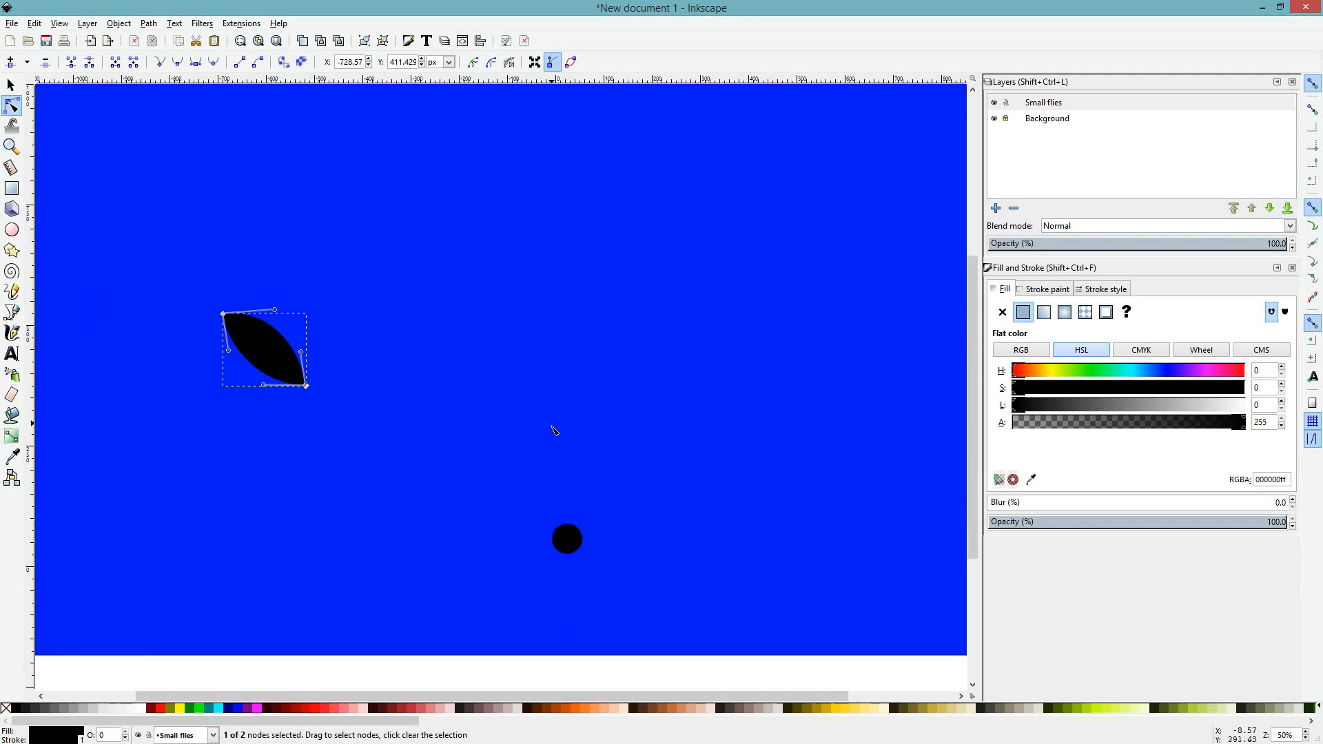
scroll(553, 433, down, 1)
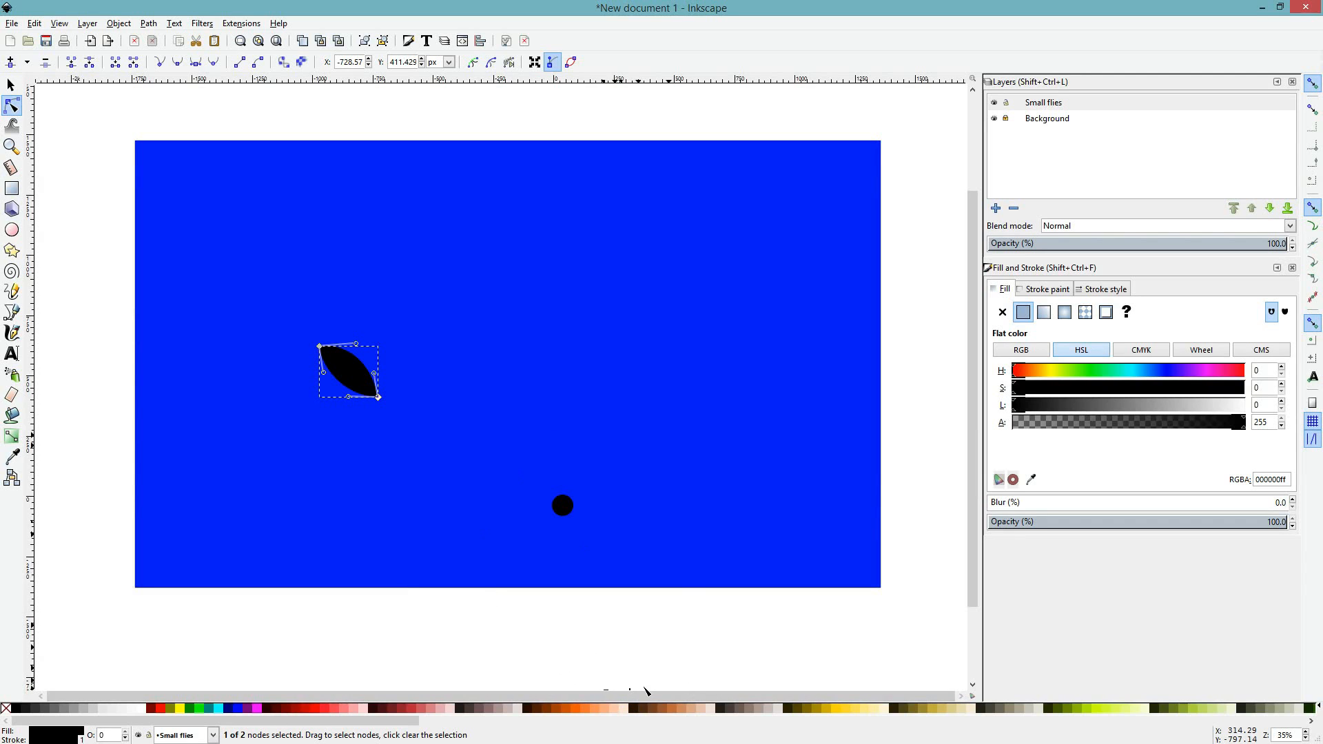
Step: Deselect the leaf shape and look over the canvas on both sides of the blue background
click(533, 535)
click(457, 609)
scroll(470, 452, right, 4)
scroll(470, 454, left, 5)
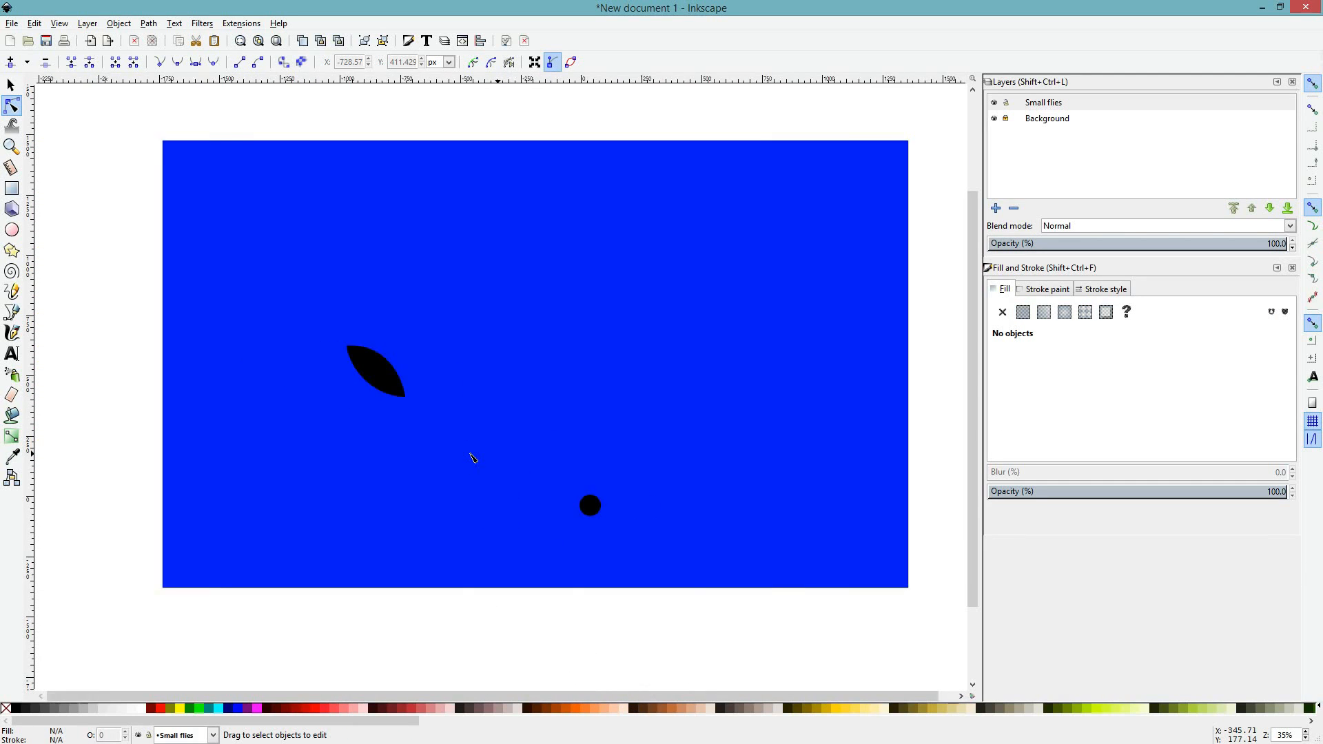
scroll(471, 454, right, 5)
scroll(470, 454, left, 7)
scroll(471, 458, left, 12)
scroll(473, 457, right, 11)
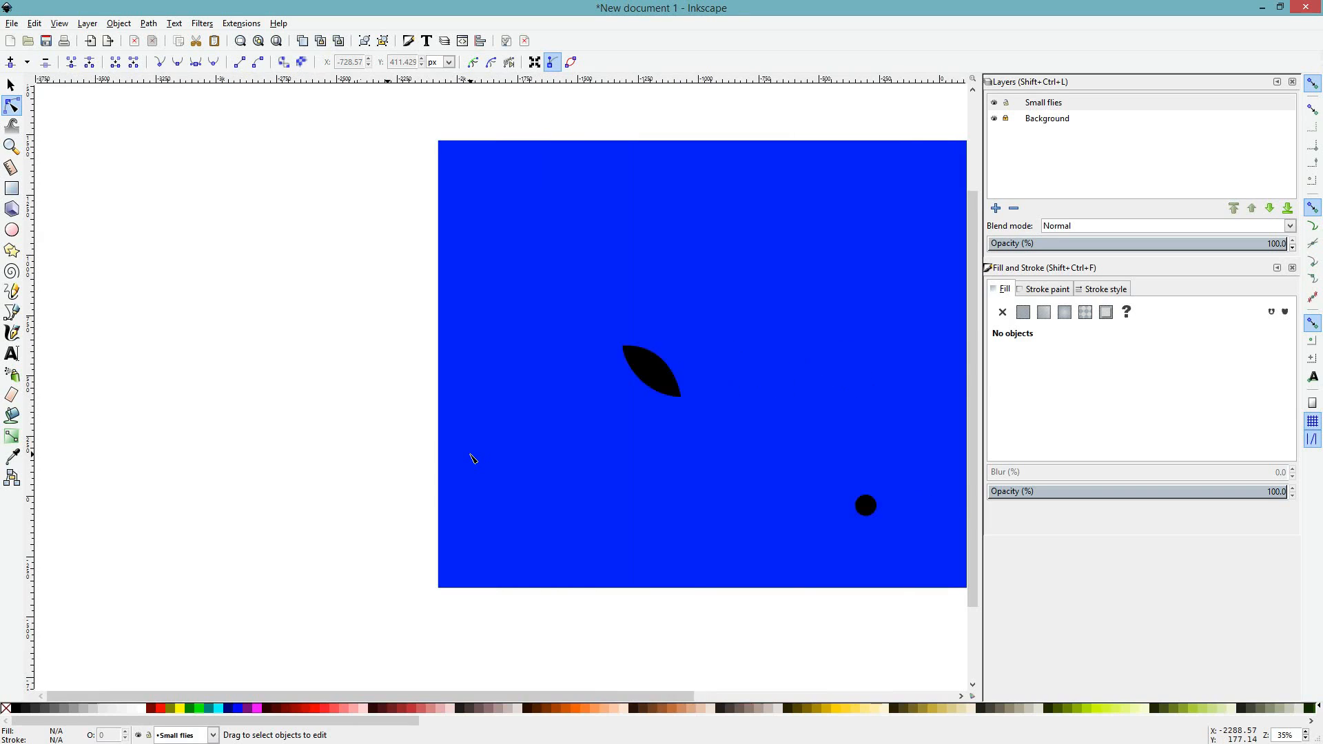
scroll(473, 458, right, 4)
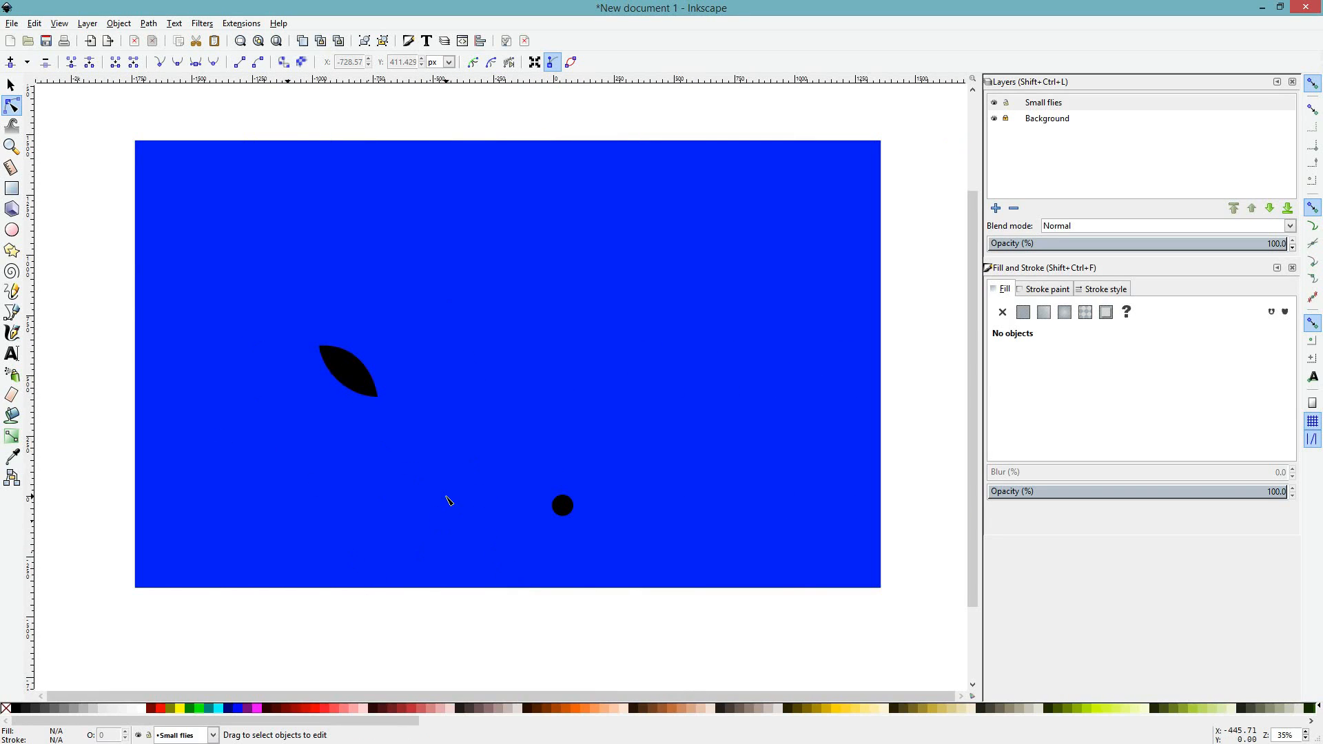
scroll(473, 310, left, 17)
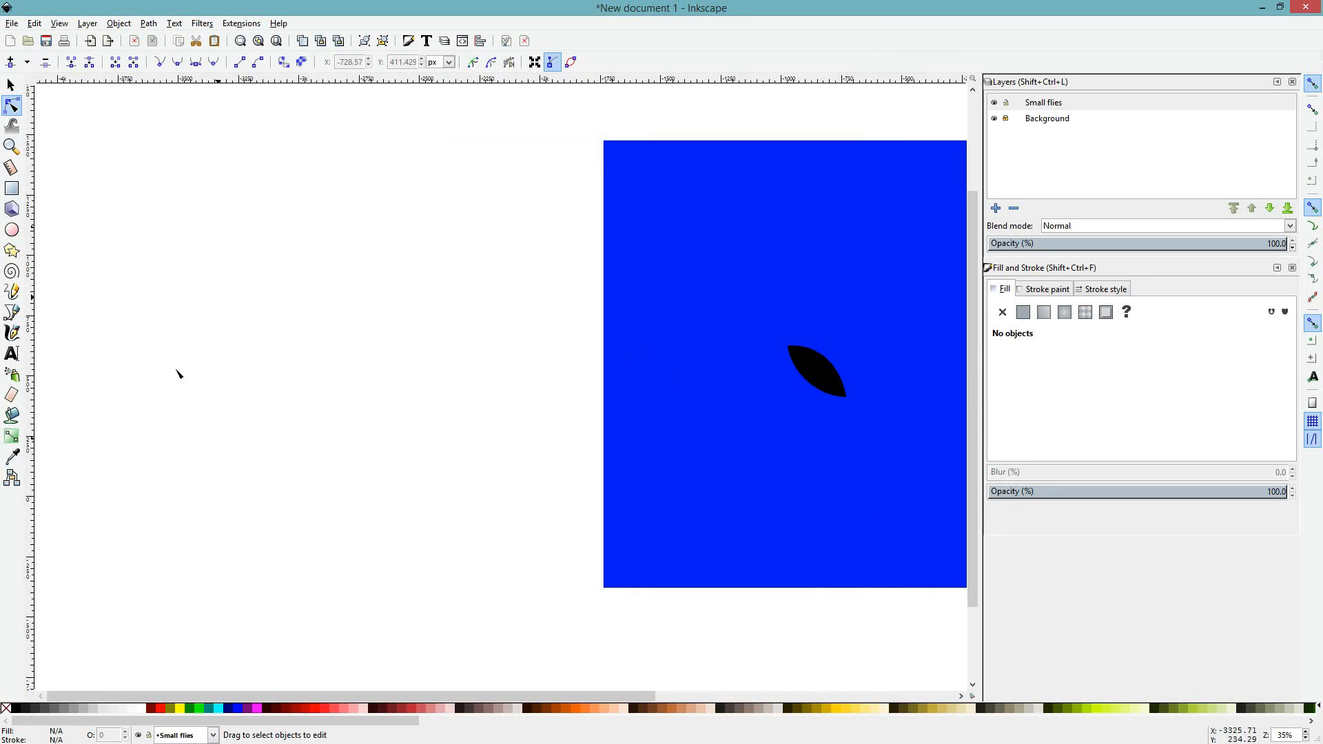
scroll(418, 387, right, 13)
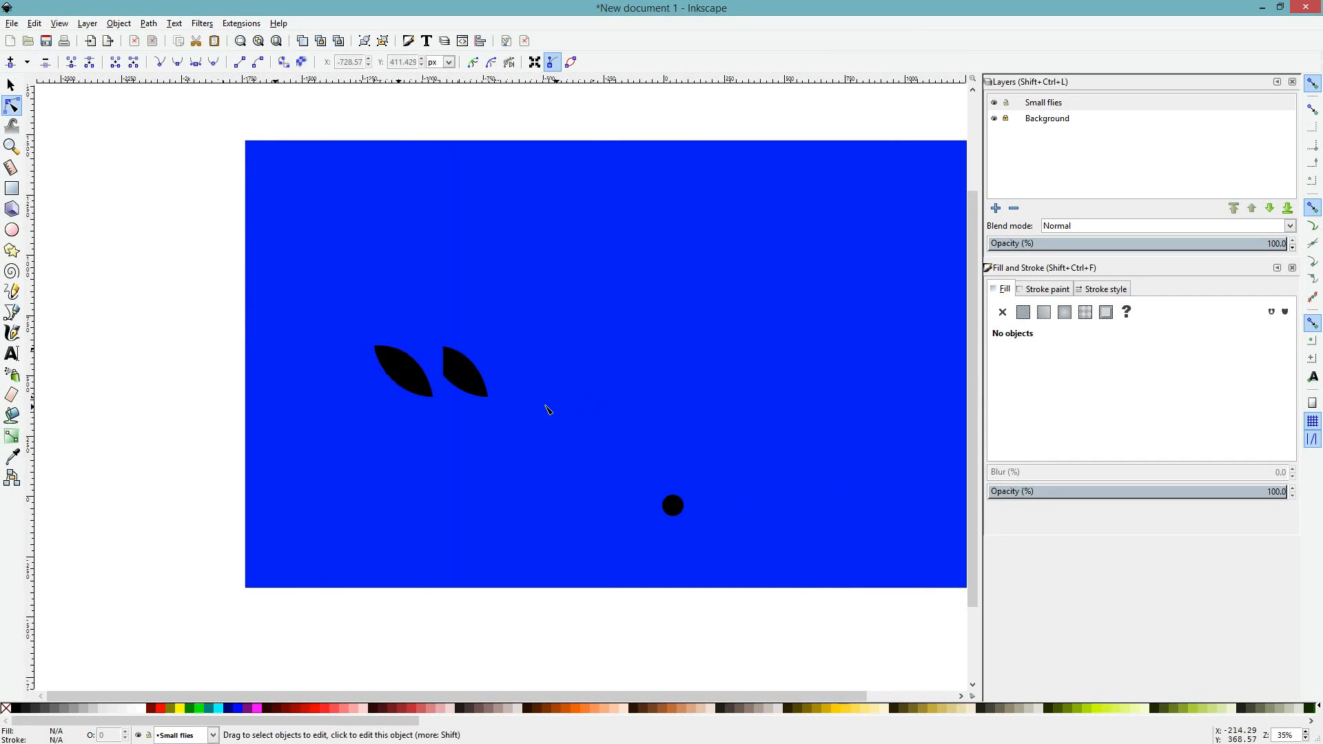
Step: Move the leaf shape to about X -223, Y -29 px so its lower-right tip overlaps the black circle
click(388, 358)
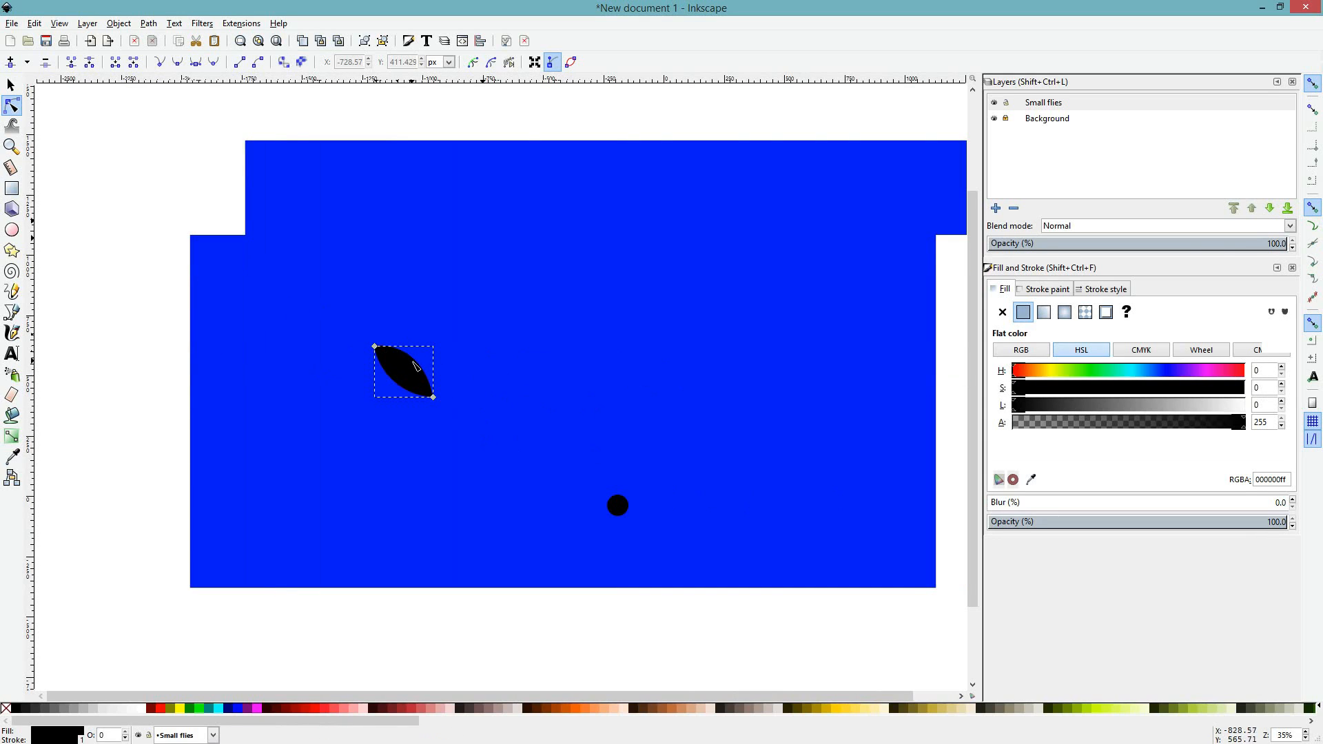
scroll(414, 362, up, 2)
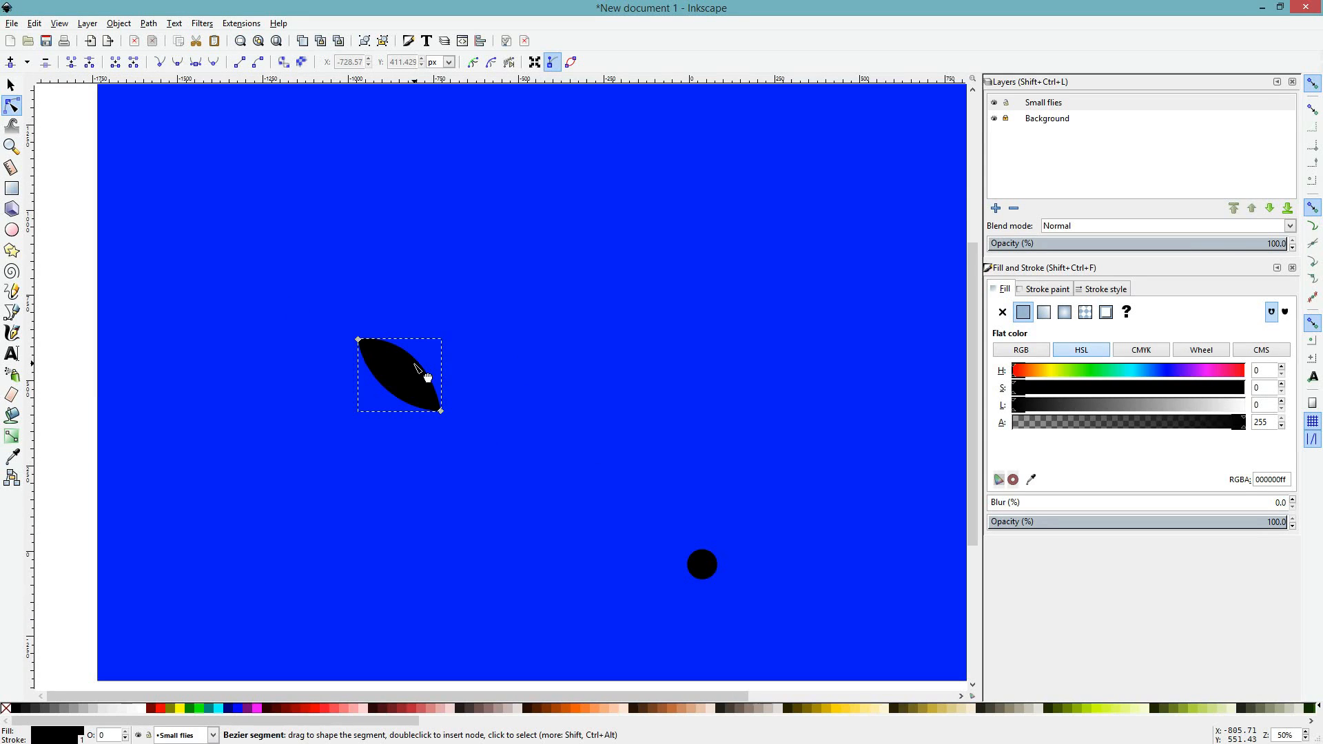
click(10, 87)
scroll(484, 386, down, 2)
drag(368, 295, 752, 527)
scroll(744, 512, down, 2)
scroll(744, 512, up, 2)
scroll(745, 512, right, 4)
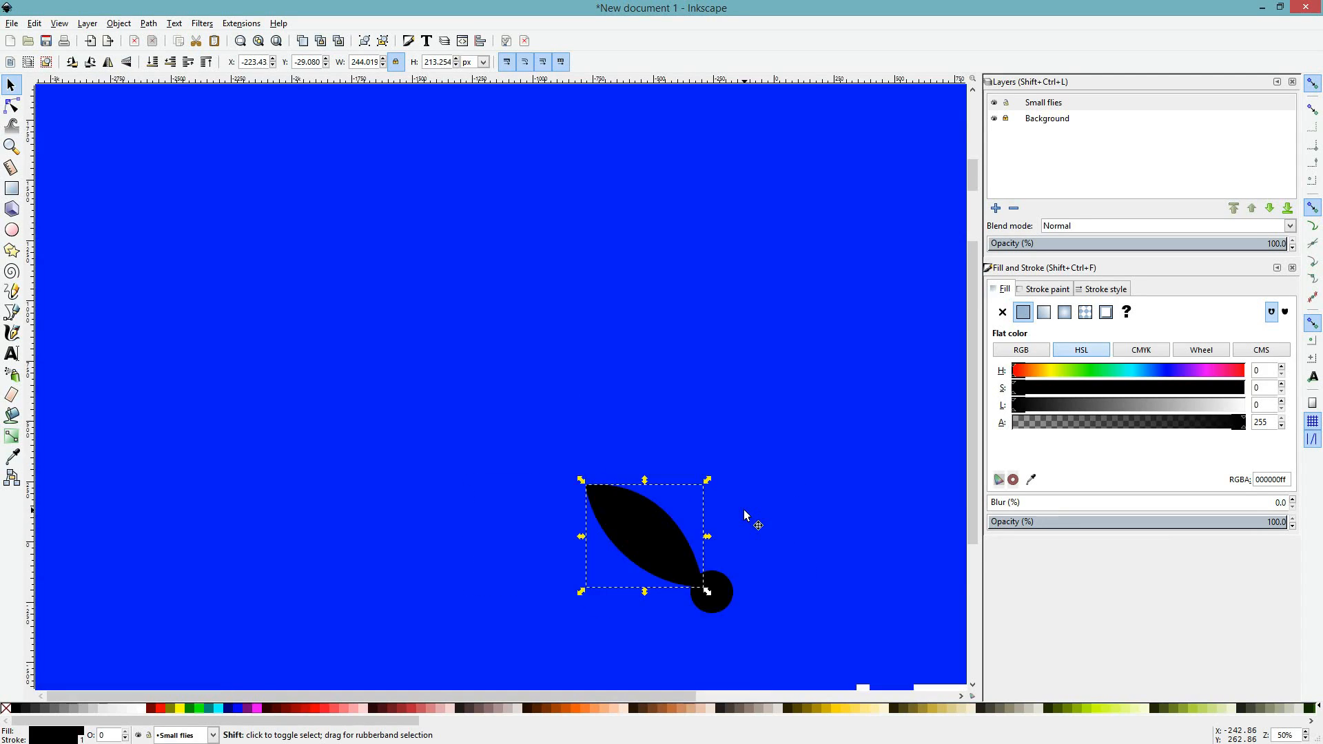
scroll(623, 508, right, 6)
scroll(623, 510, down, 4)
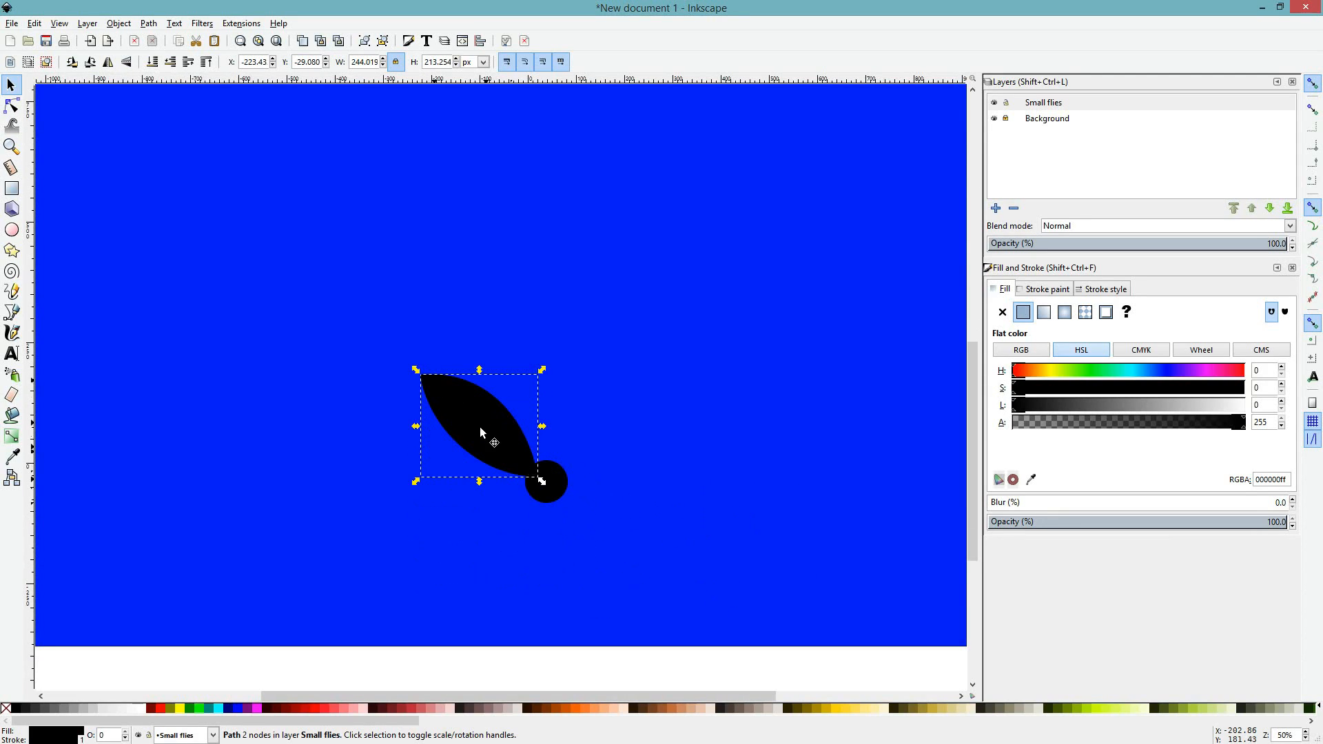
Step: Give the black circle a flat grey stroke with a width of 10 px
click(12, 106)
click(548, 485)
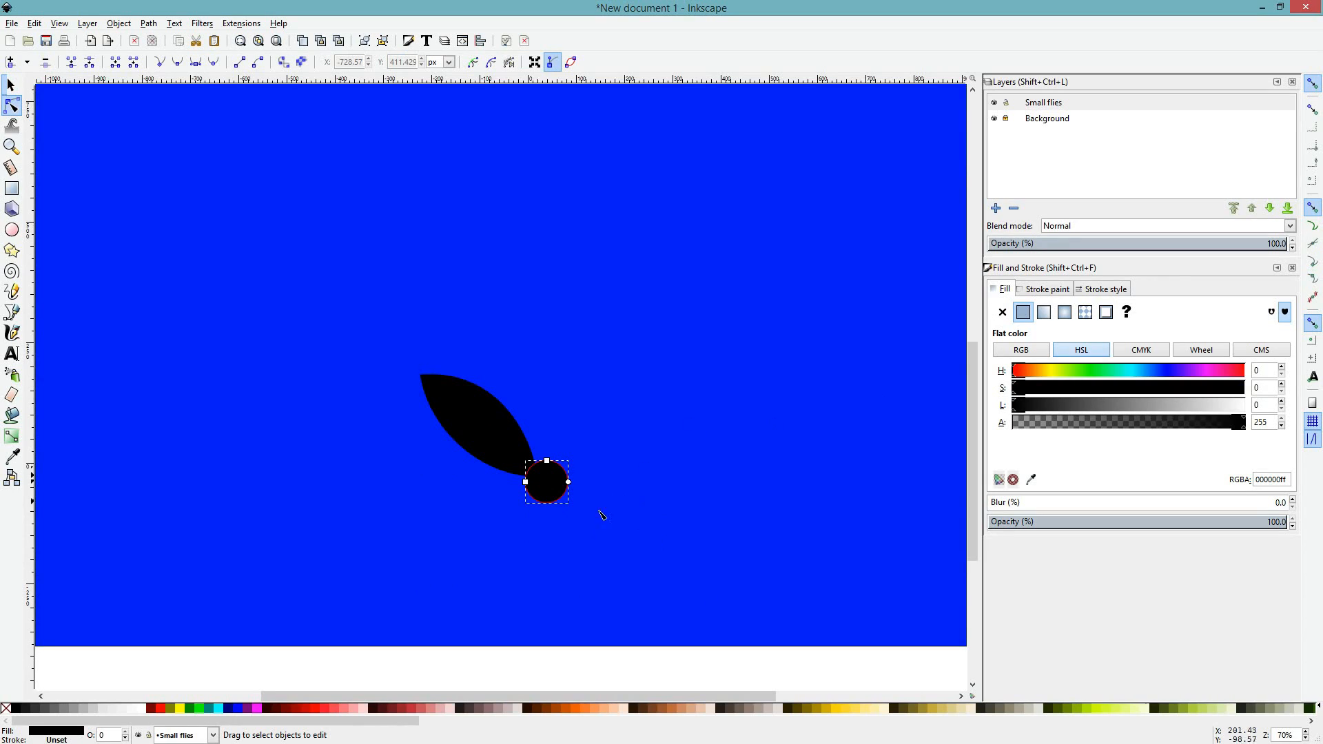
click(1046, 291)
click(1022, 313)
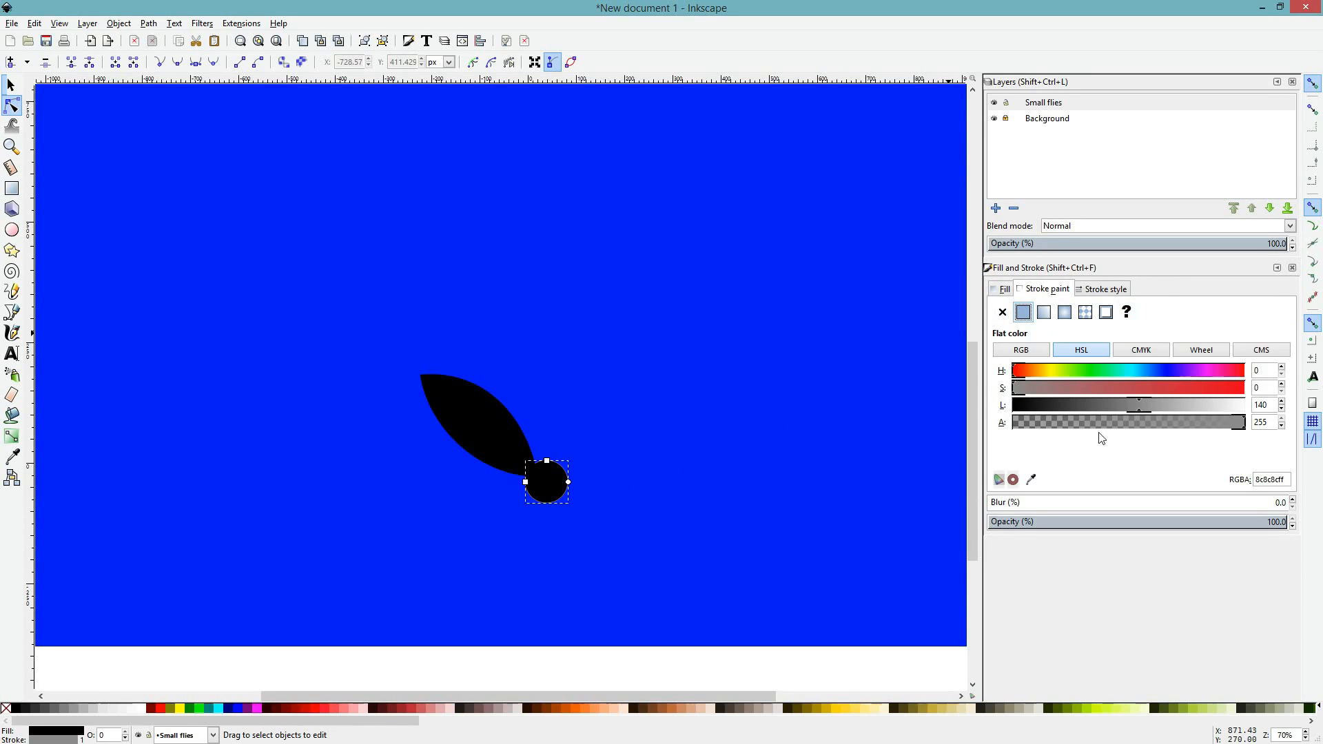
click(1106, 290)
drag(1135, 310, 985, 255)
text(10)
key(Return)
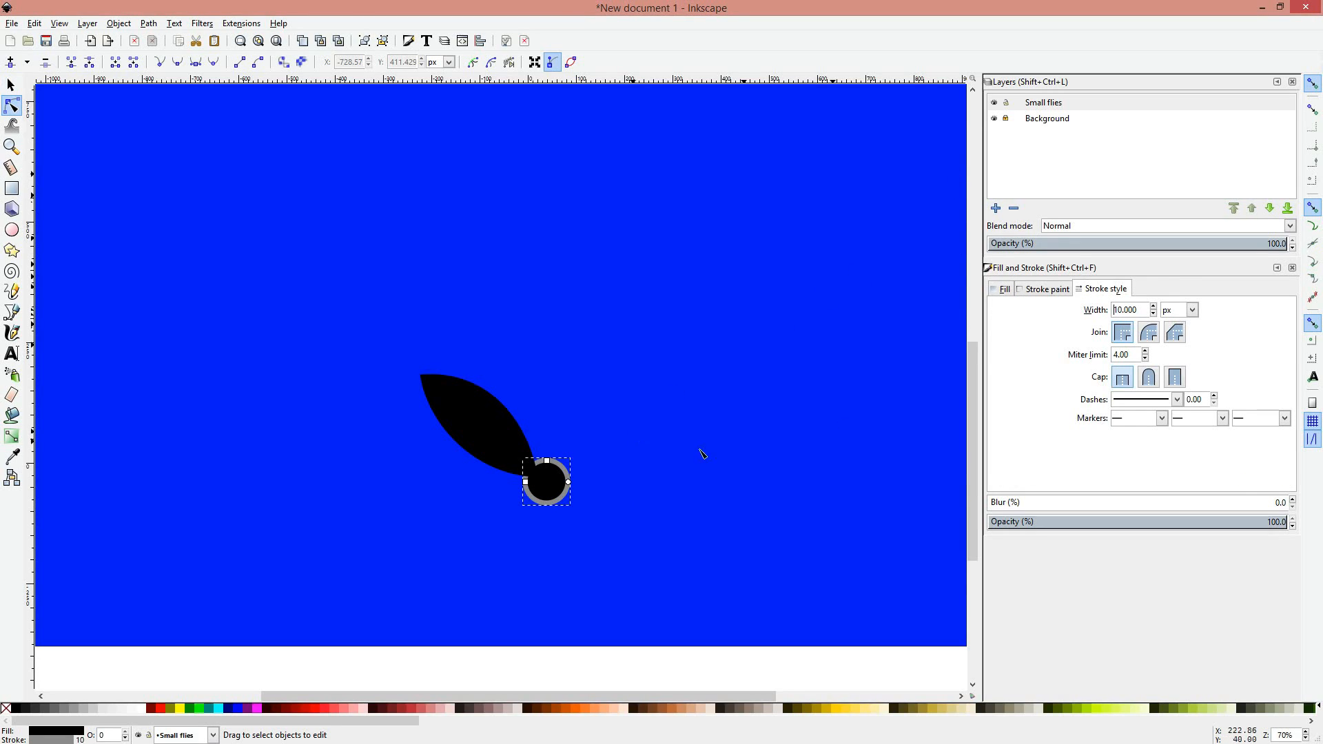
Step: Darken the circle's grey stroke, and set its stroke paint to none
click(1037, 290)
drag(1106, 407, 1080, 404)
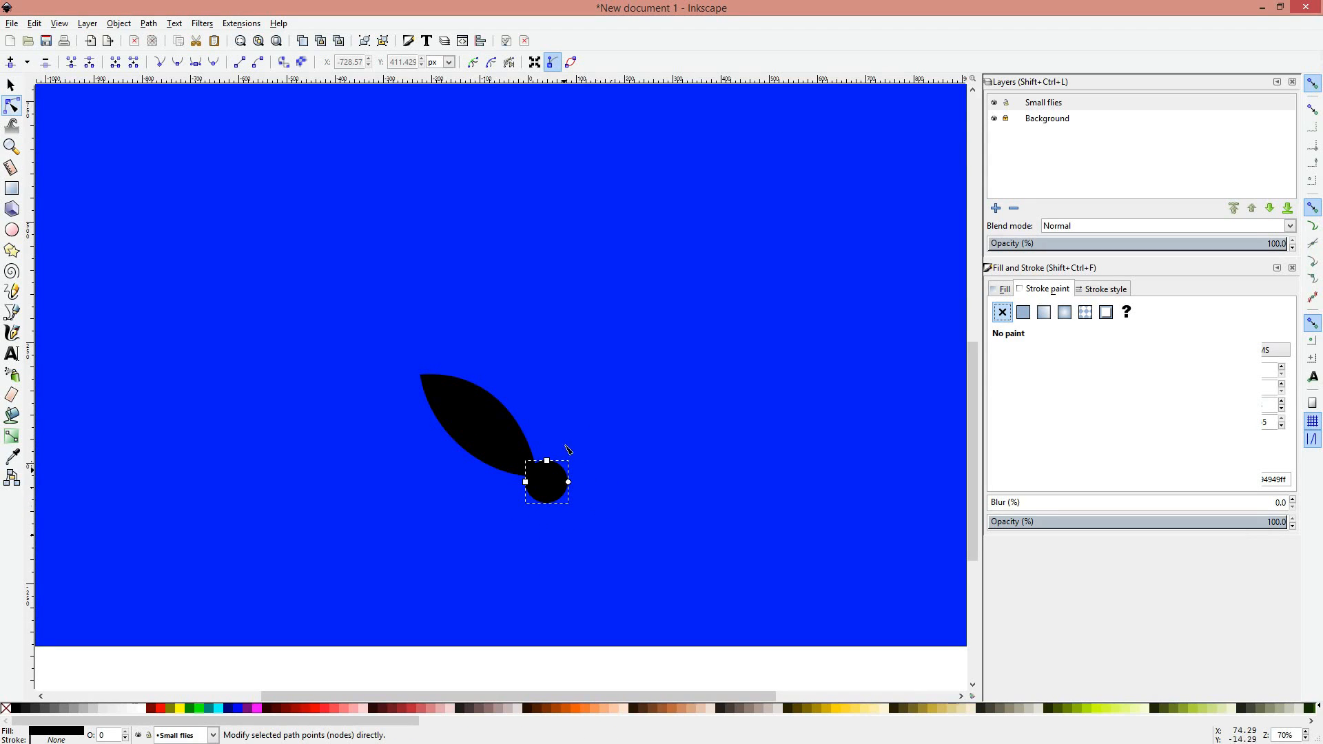
Step: Nudge the leaf to about X -212, Y -33 px and adjust the circle so the leaf's tip overlaps it
click(495, 427)
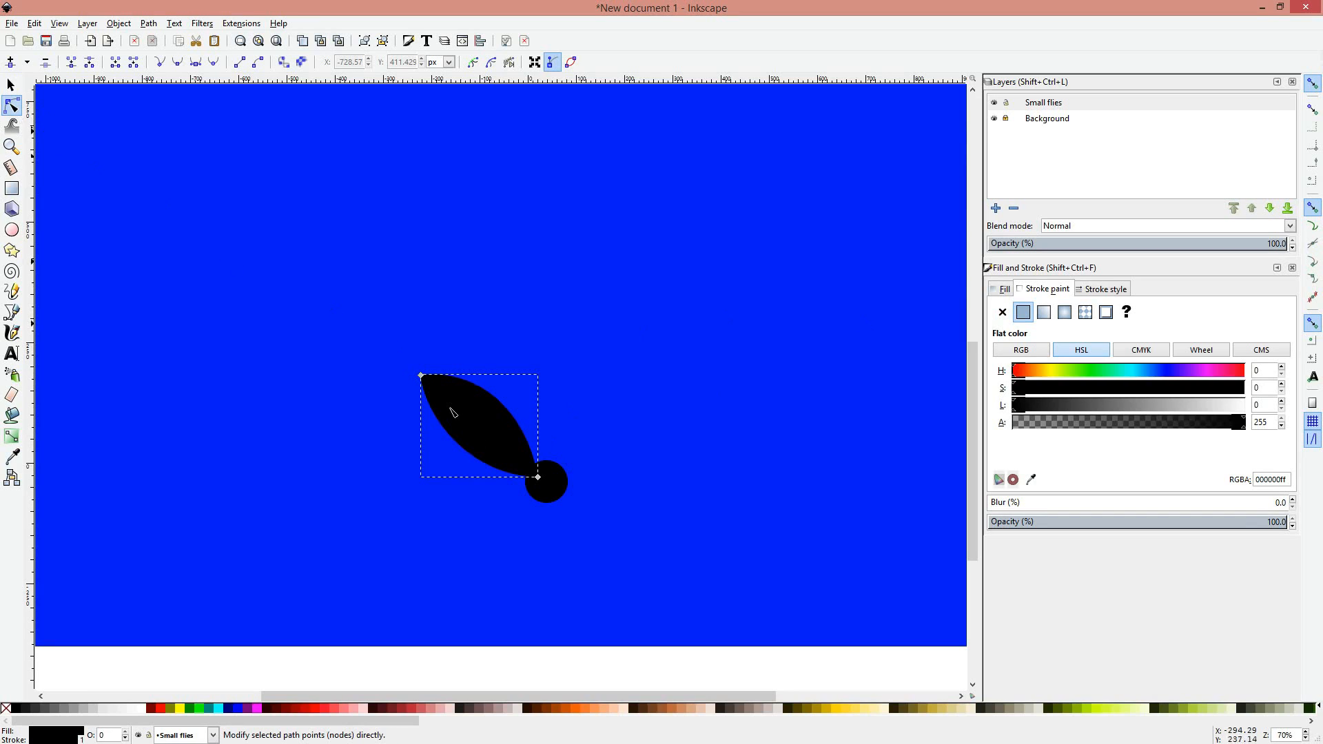
click(12, 85)
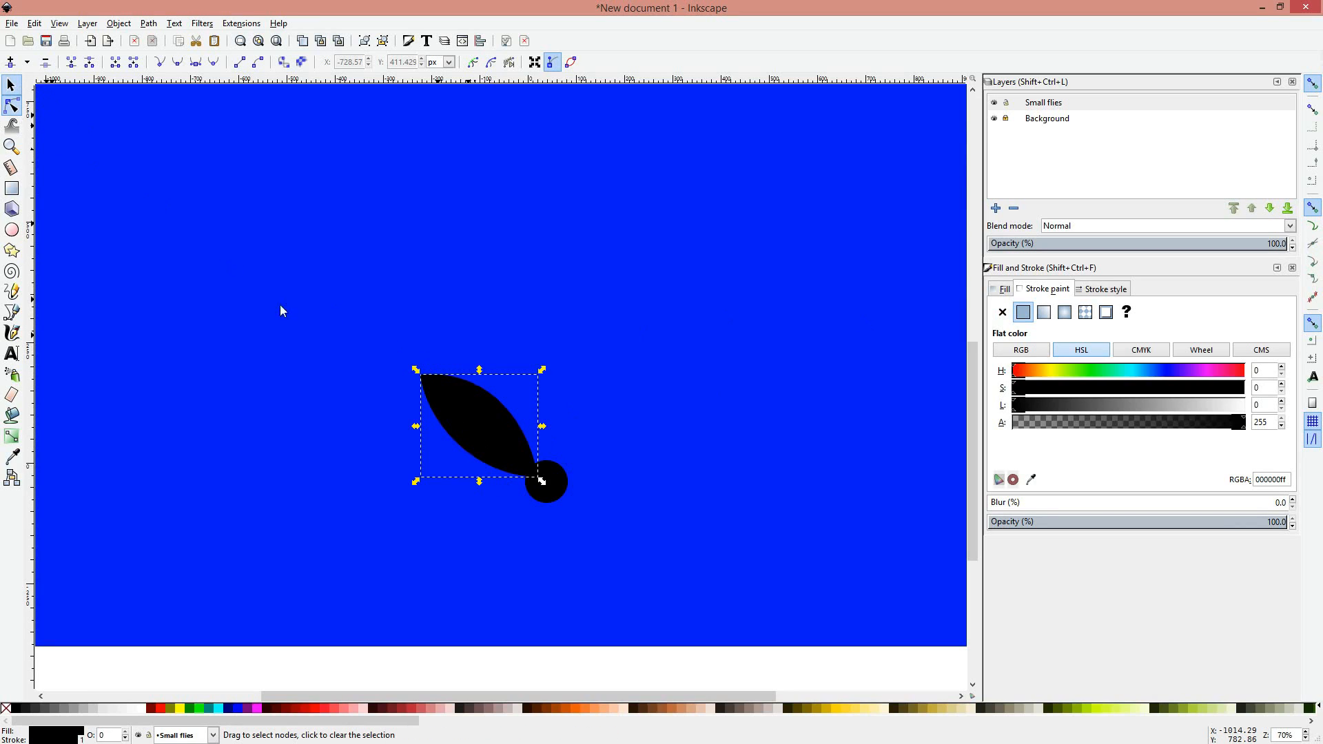
drag(473, 421, 481, 423)
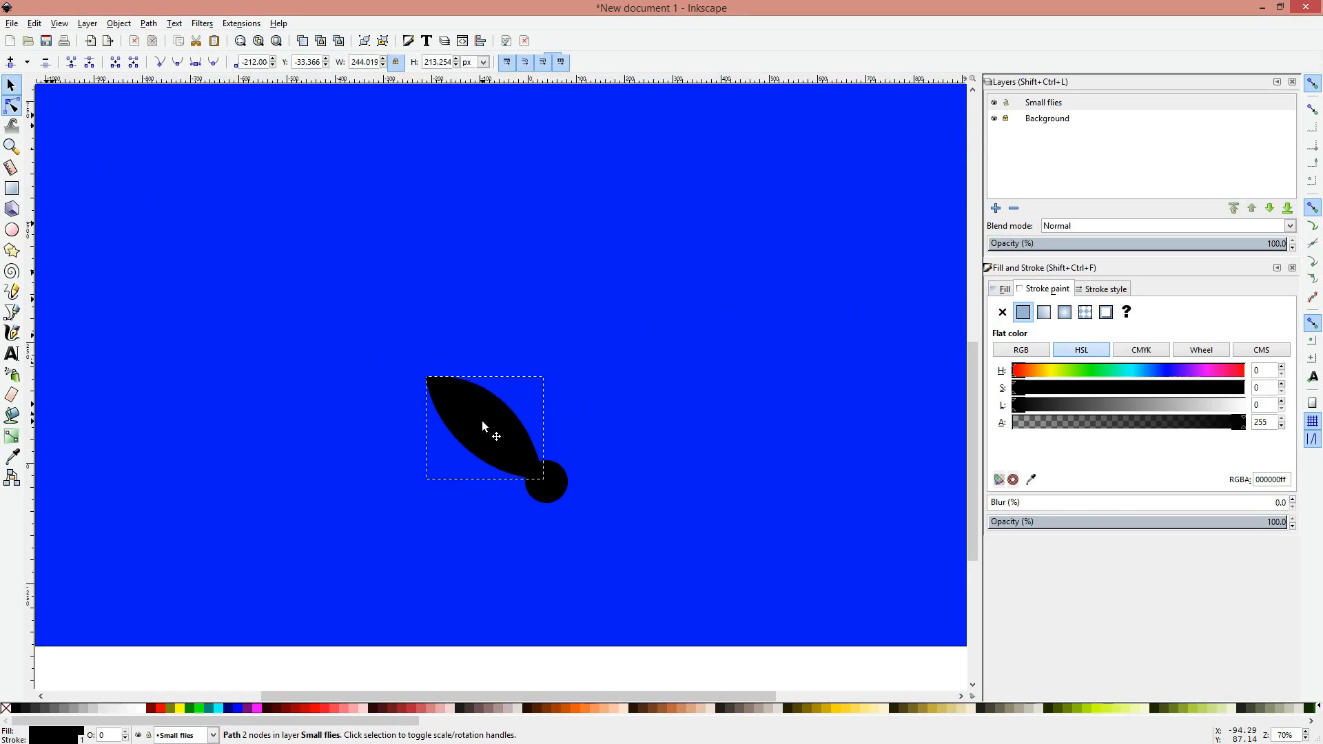
click(563, 423)
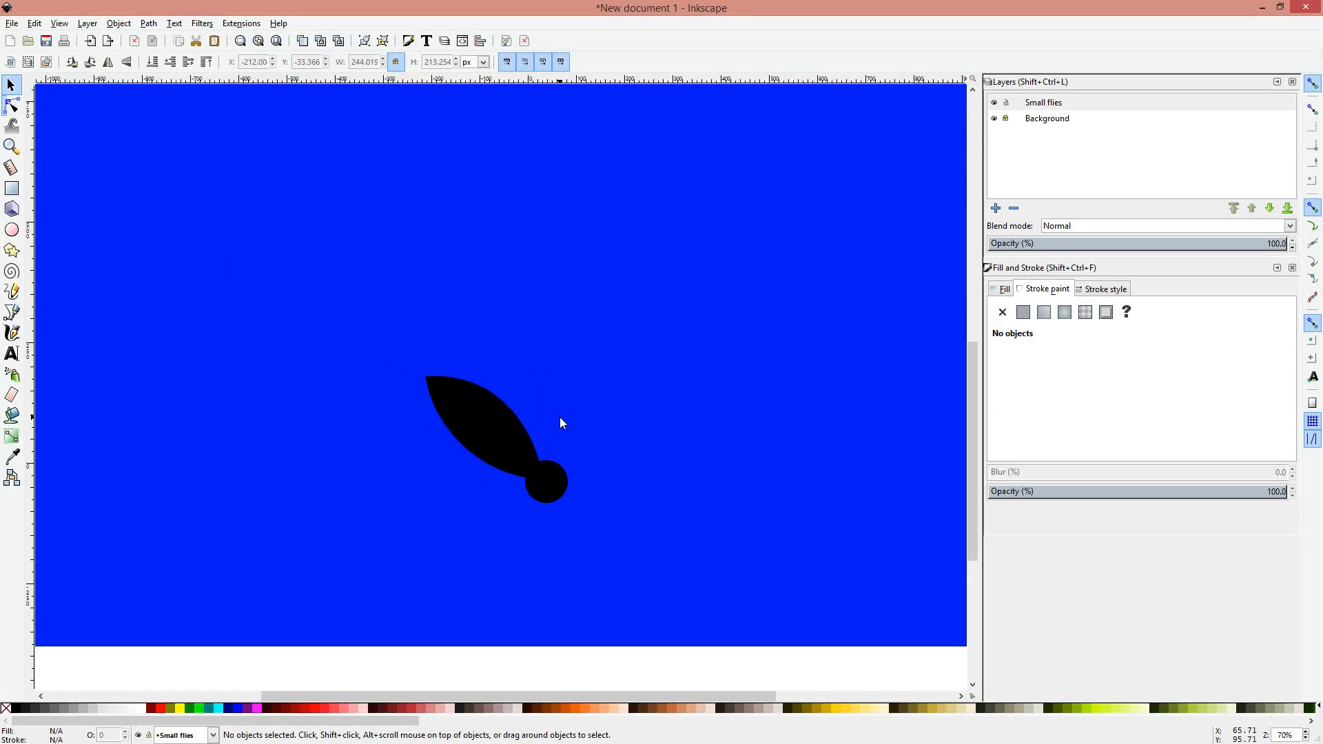
click(561, 467)
click(479, 428)
click(594, 394)
mouse_move(553, 476)
mouse_down()
mouse_move(612, 471)
mouse_move(557, 473)
mouse_up()
click(597, 414)
Step: Remove the leaf's stroke paint and lighten its flat fill to dark grey 4b4b4bff
ctrl+scroll(511, 449, up, 4)
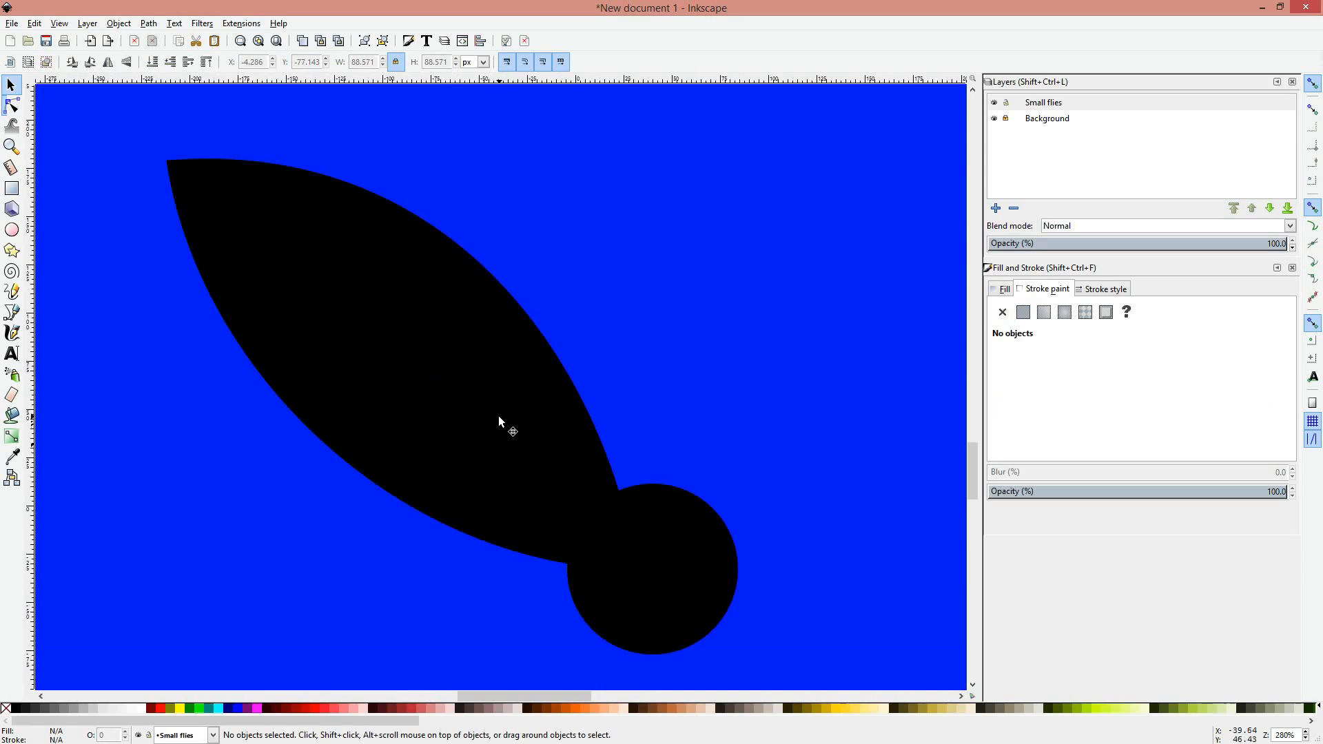
click(499, 415)
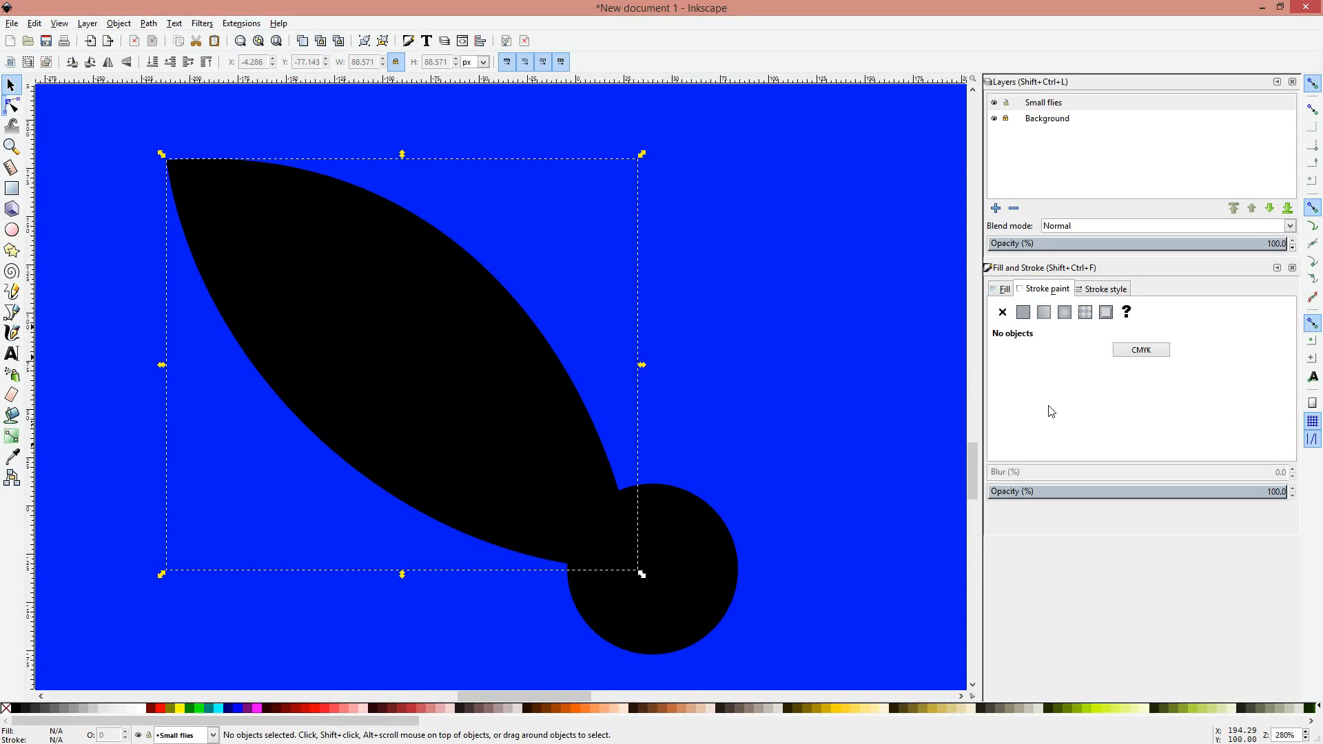
drag(1048, 406, 954, 407)
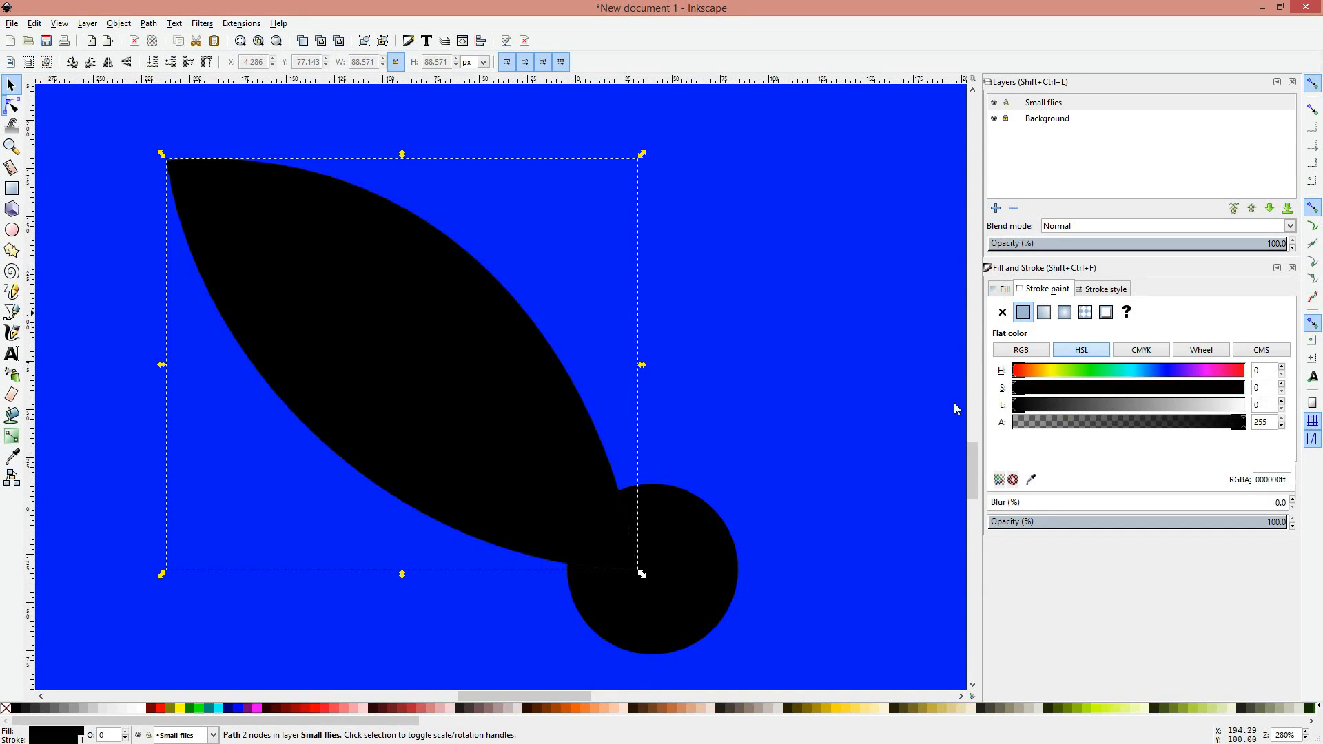
click(1003, 313)
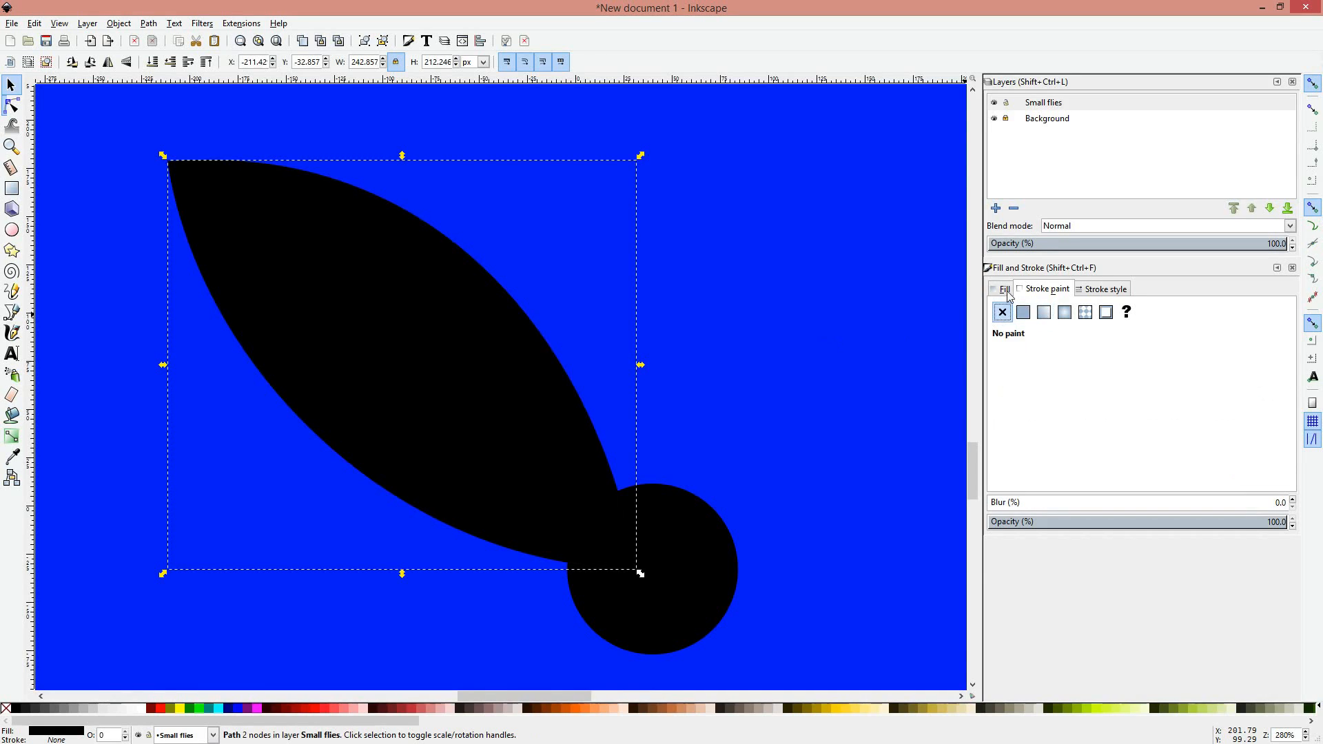
click(1003, 290)
drag(1107, 406, 1083, 407)
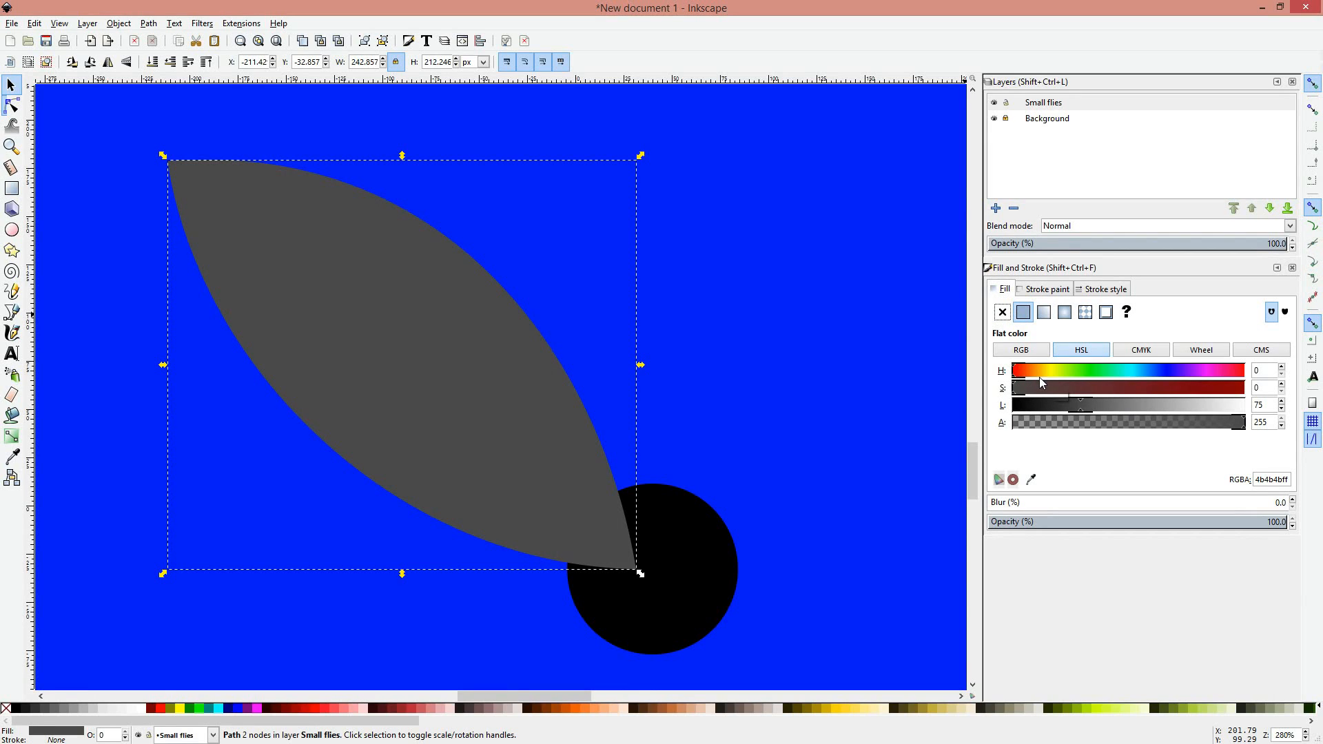
Step: Toggle the leaf's stacking order, leaving it behind the black circle, and darken its flat fill to 141414ff
key(Page_Down)
key(Page_Up)
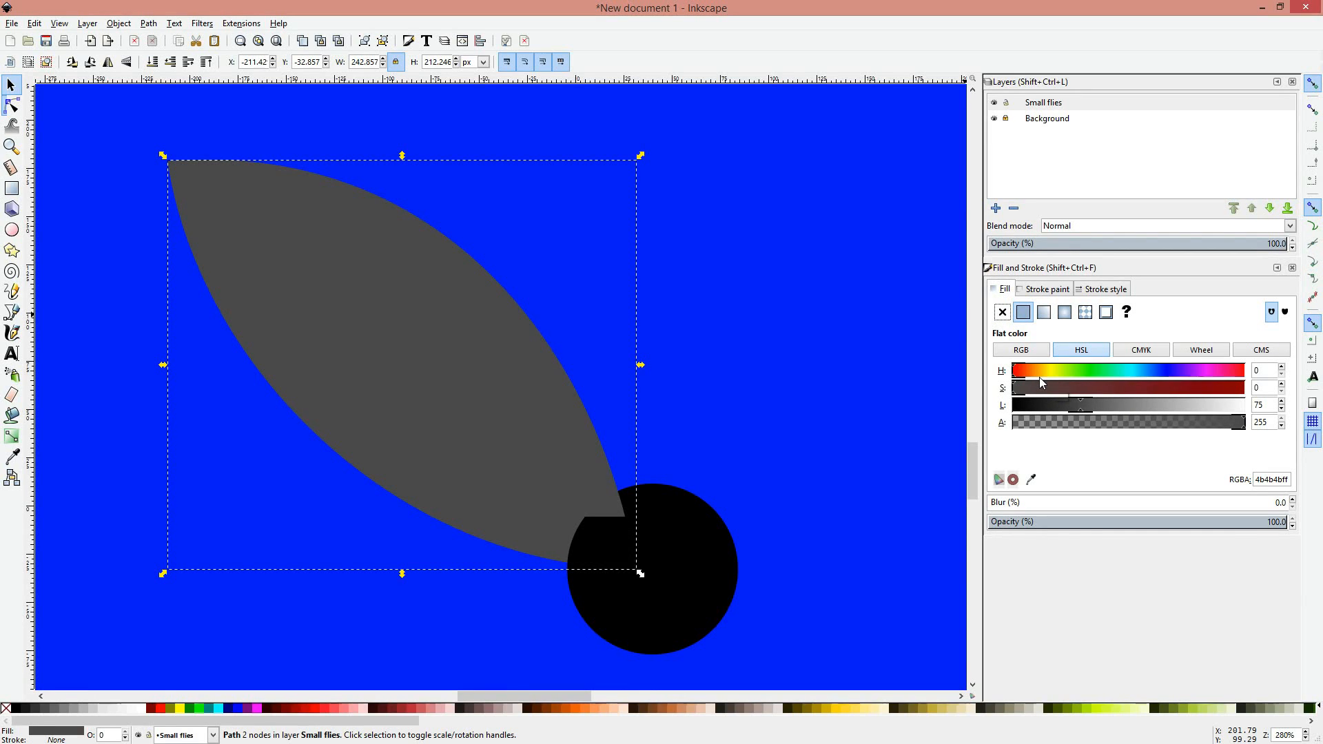
key(Page_Down)
key(Page_Up)
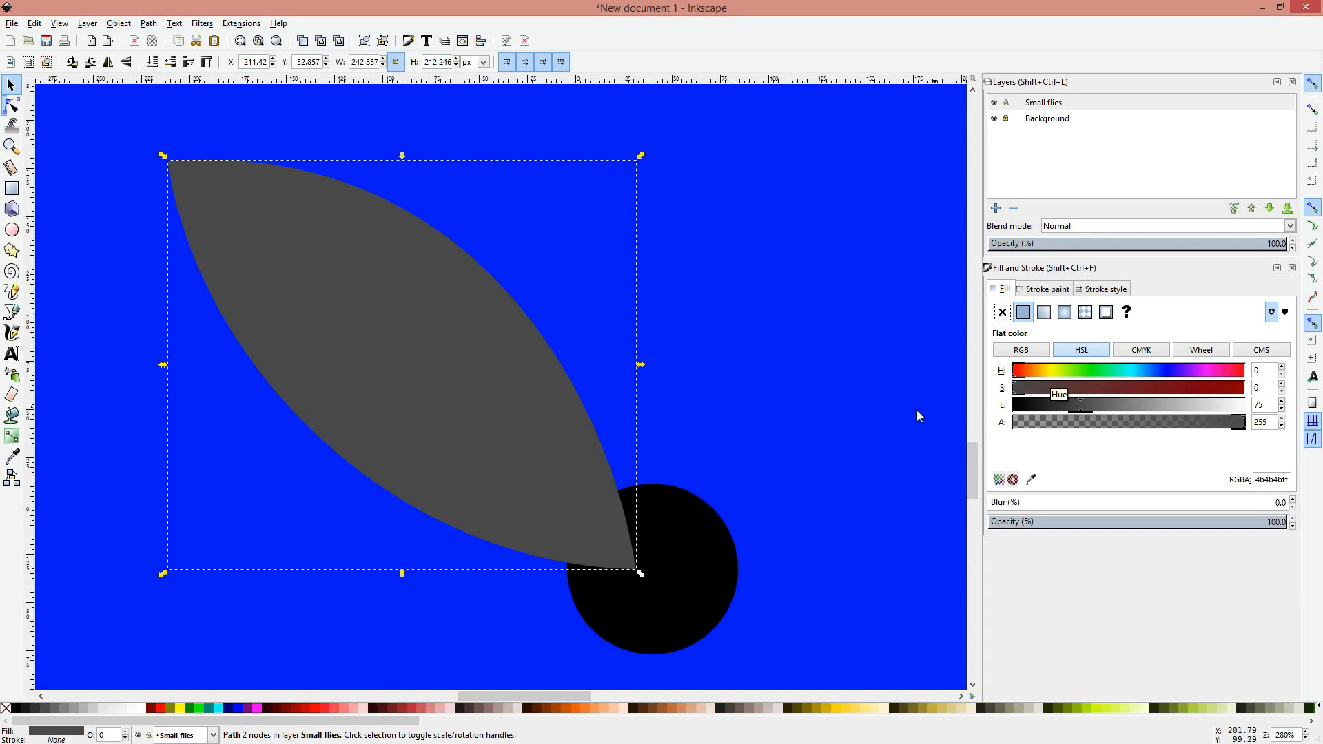
click(1032, 406)
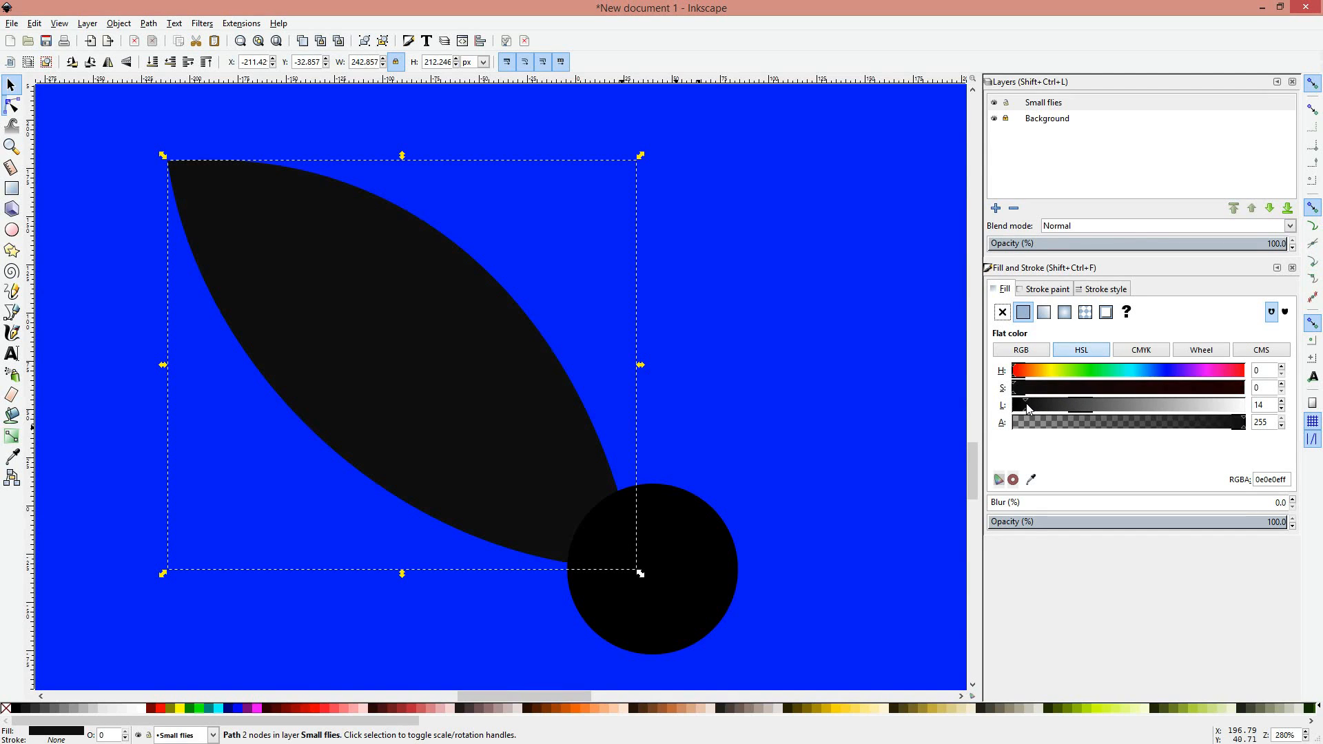
drag(1032, 406, 1033, 406)
Step: Move the leaf to about X -205, Y -29 px, and scale it proportionally to about 230 by 201 px
drag(436, 377, 448, 370)
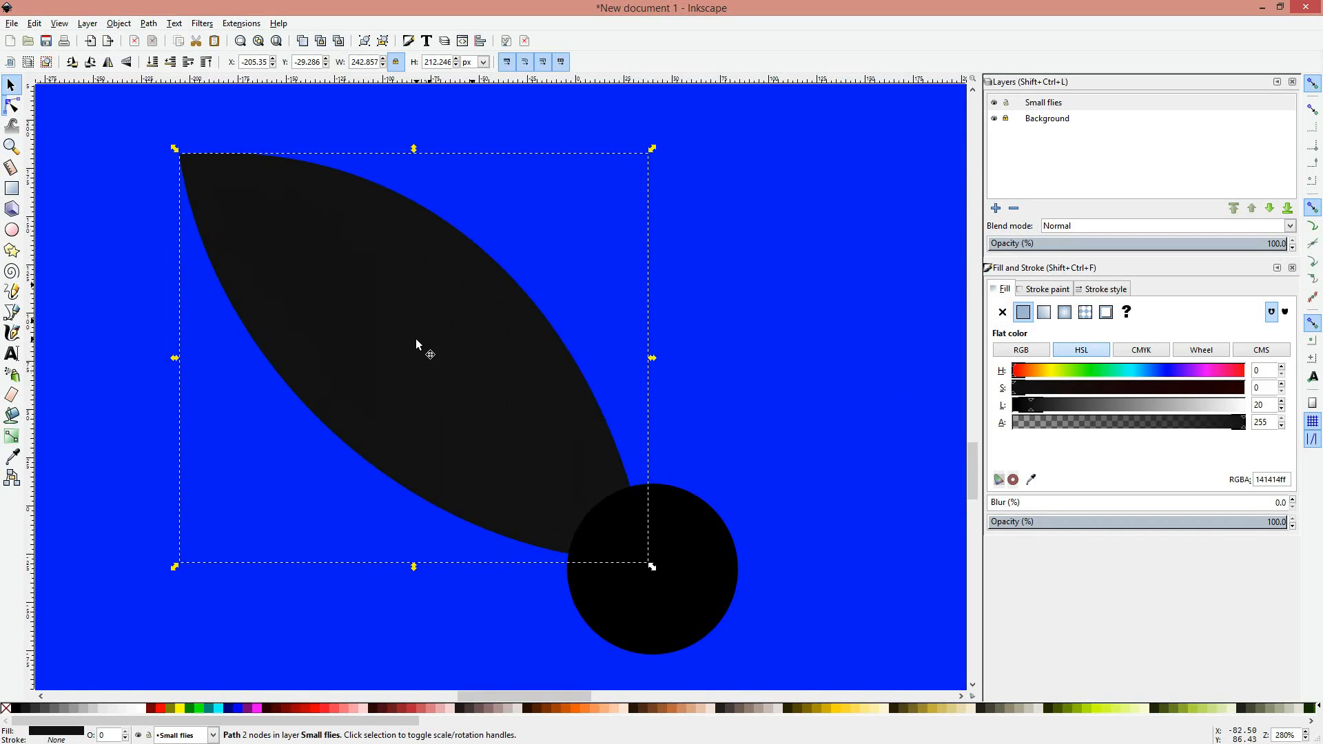
scroll(412, 343, down, 3)
scroll(392, 350, up, 1)
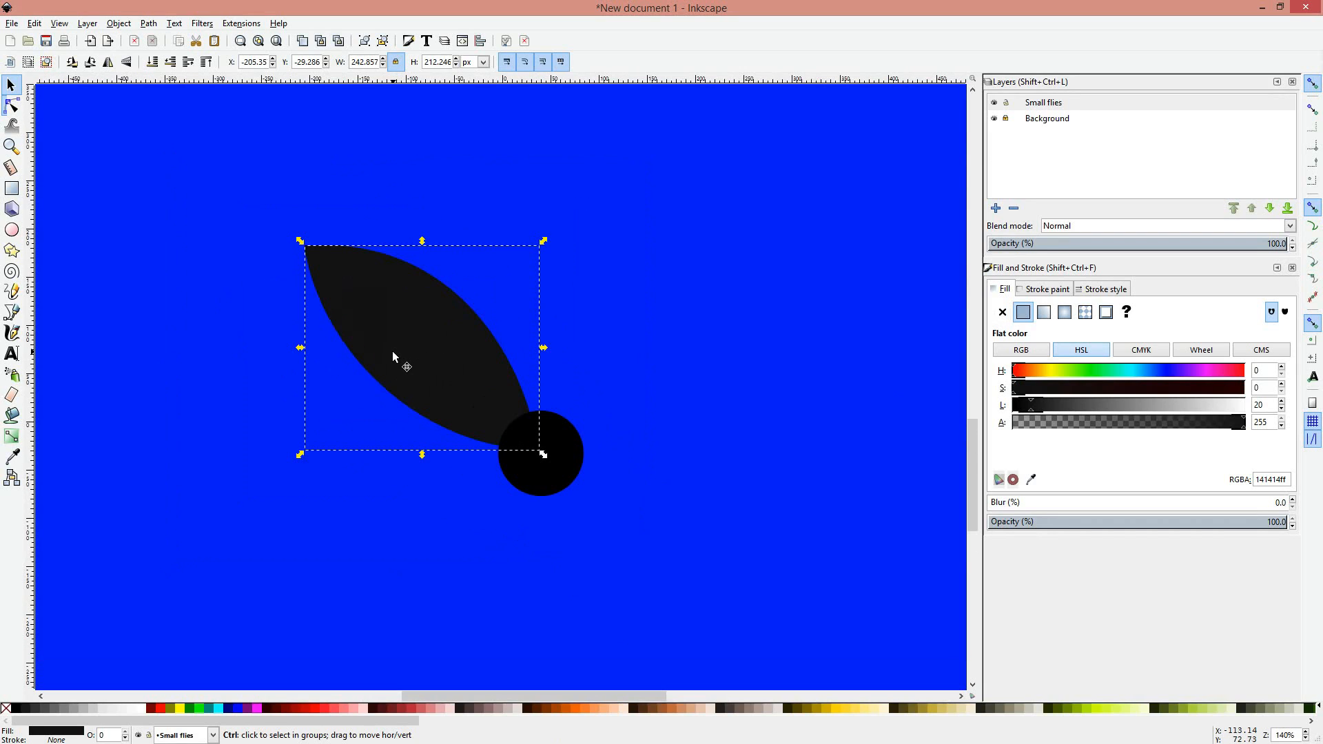
scroll(404, 341, down, 3)
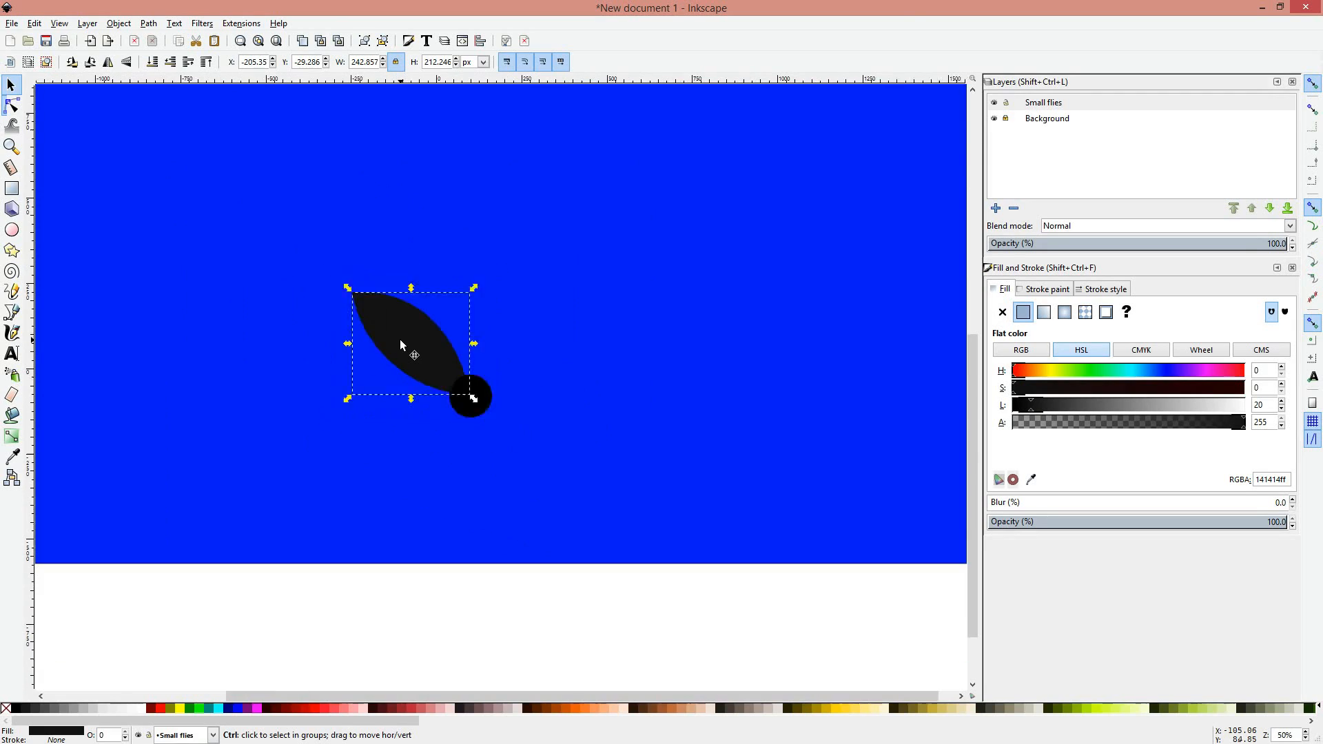
scroll(403, 343, up, 1)
scroll(406, 348, left, 1)
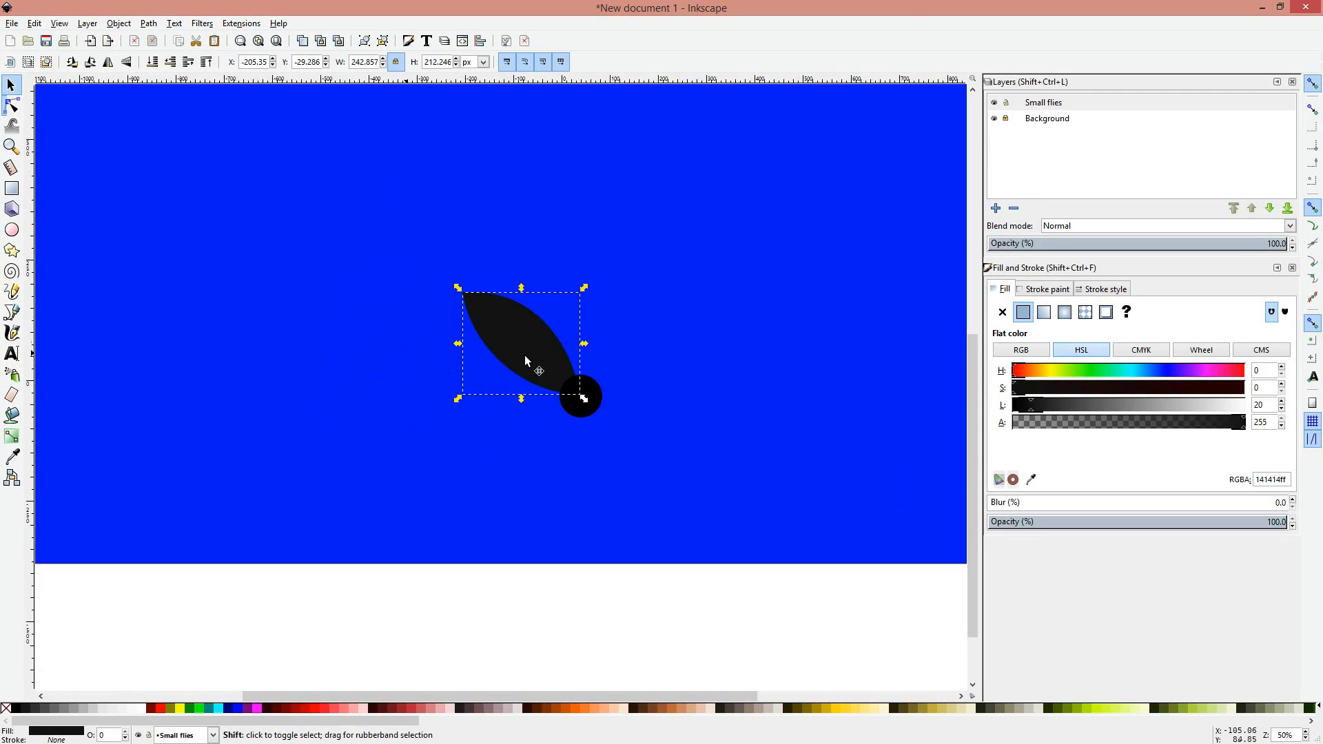
scroll(525, 356, up, 3)
scroll(525, 355, down, 2)
scroll(525, 356, up, 2)
scroll(460, 243, up, 1)
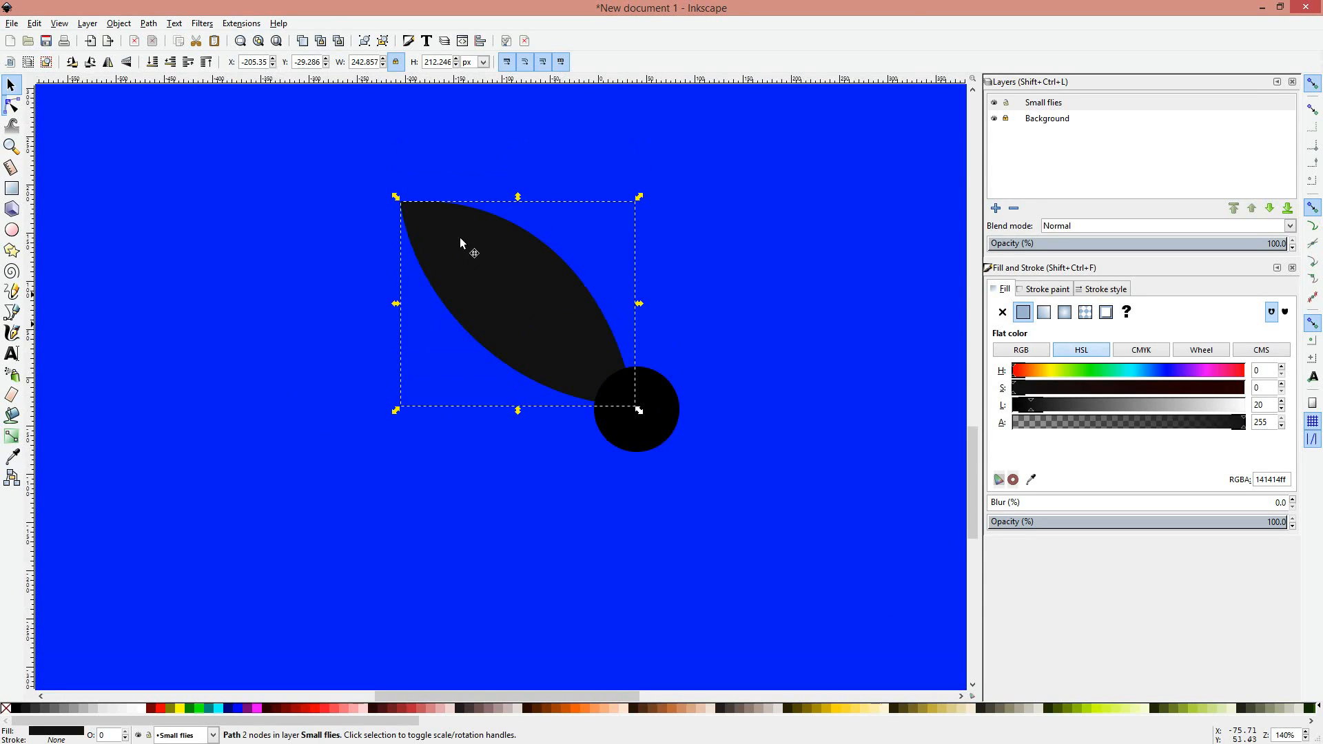
mouse_move(396, 198)
mouse_down()
mouse_move(452, 236)
mouse_move(408, 184)
mouse_up()
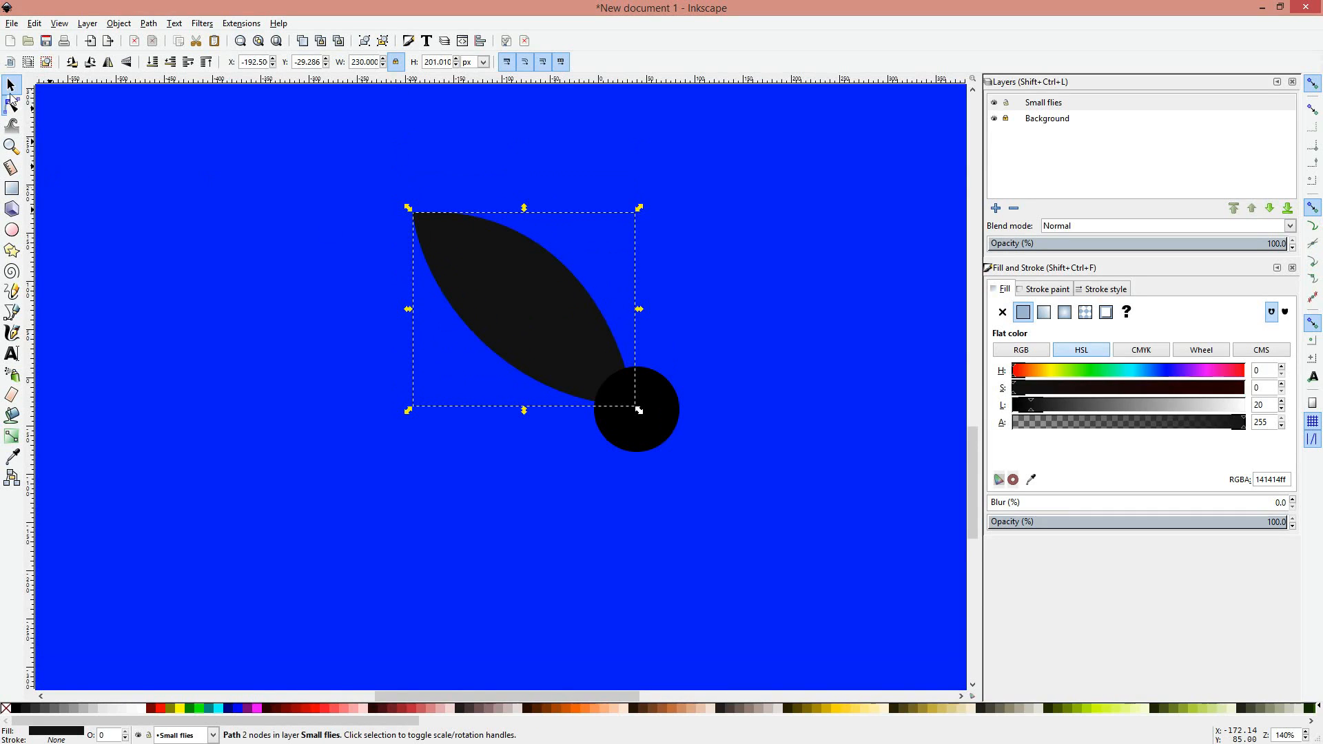
Step: Activate the Node tool, close its preferences dialog, and deselect the leaf
double_click(14, 104)
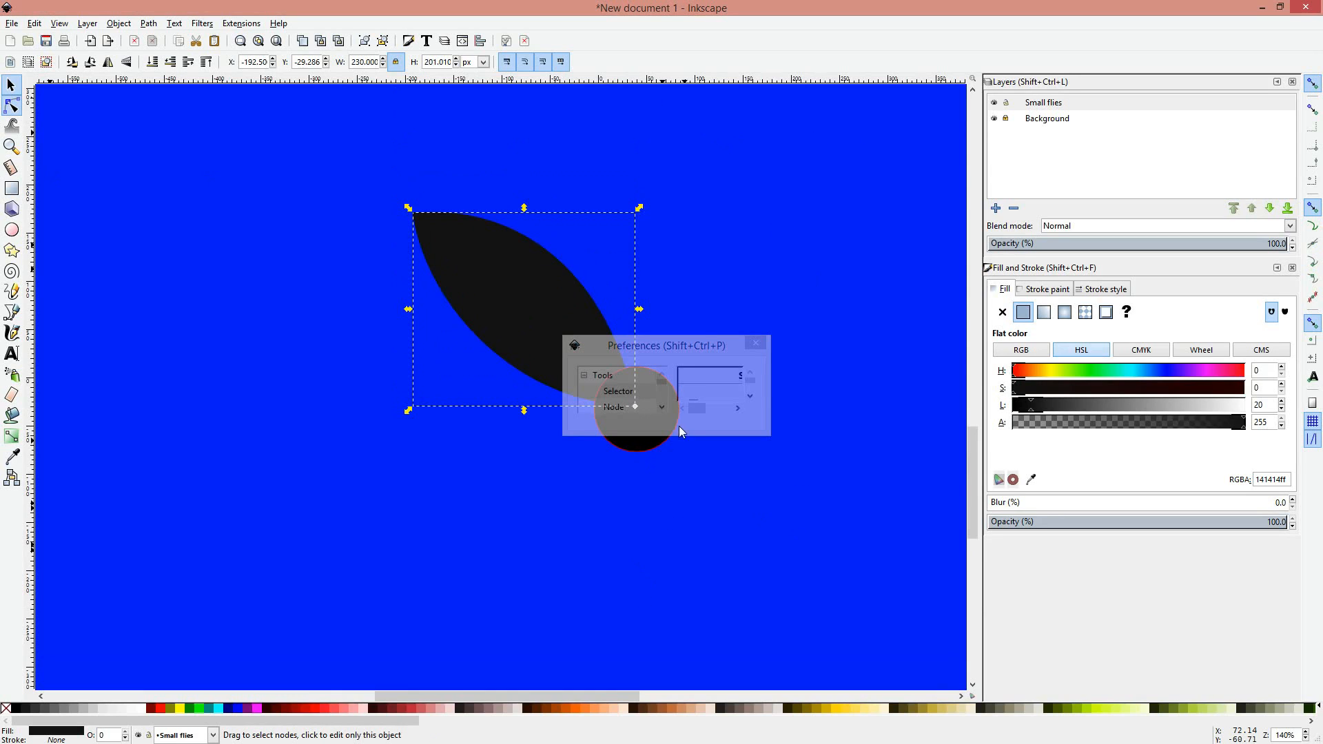
click(756, 343)
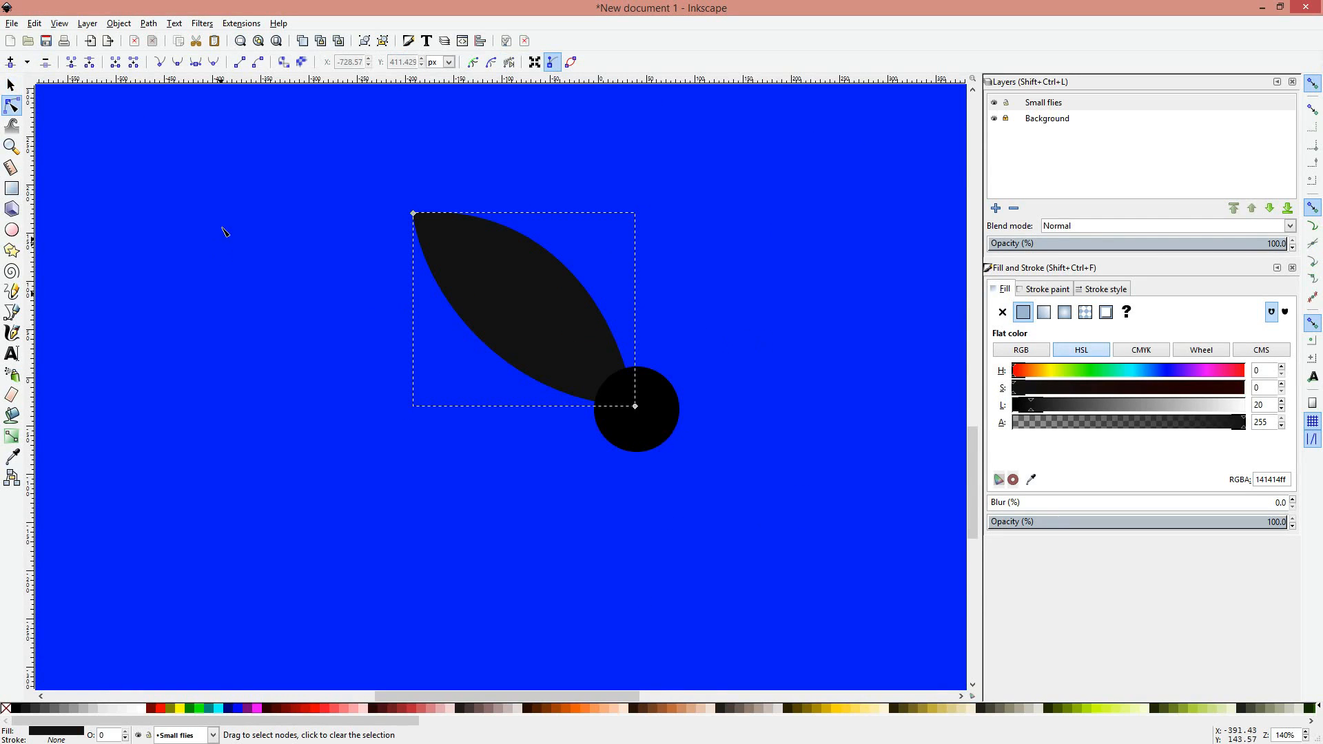
click(500, 160)
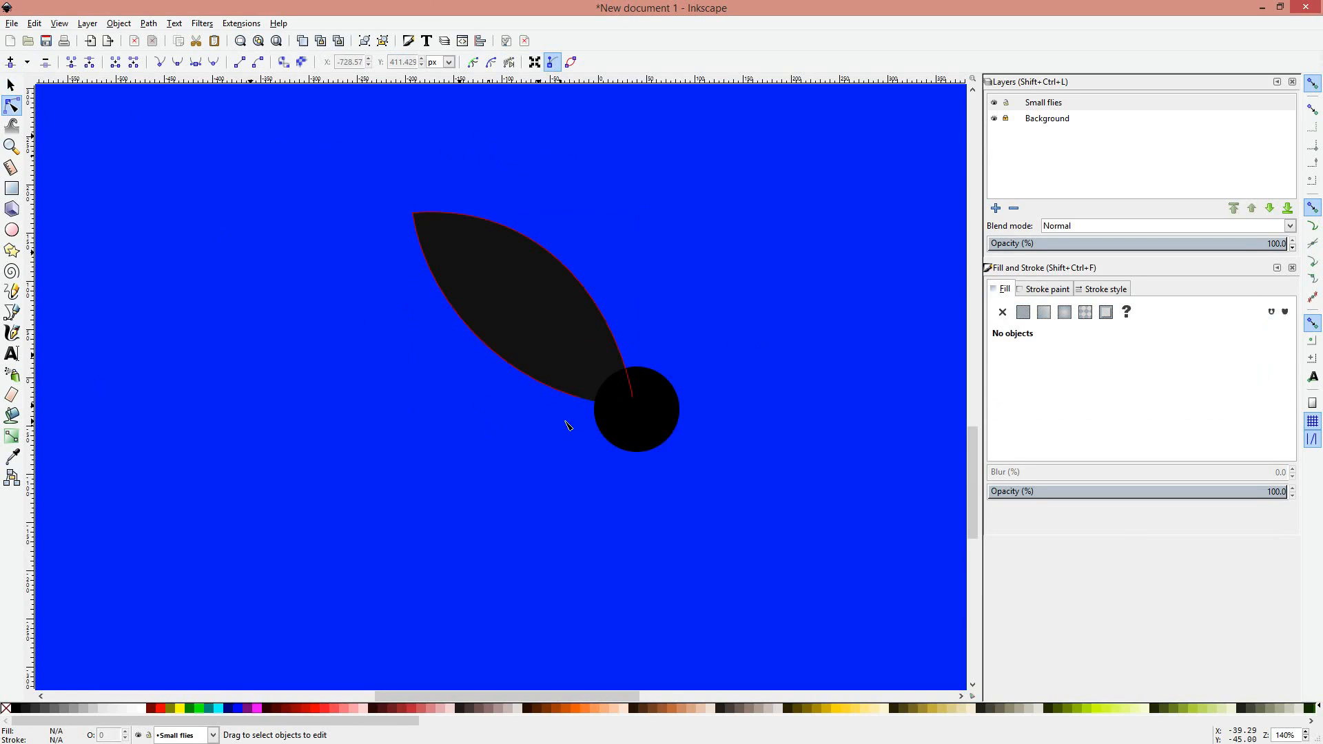
key(minus)
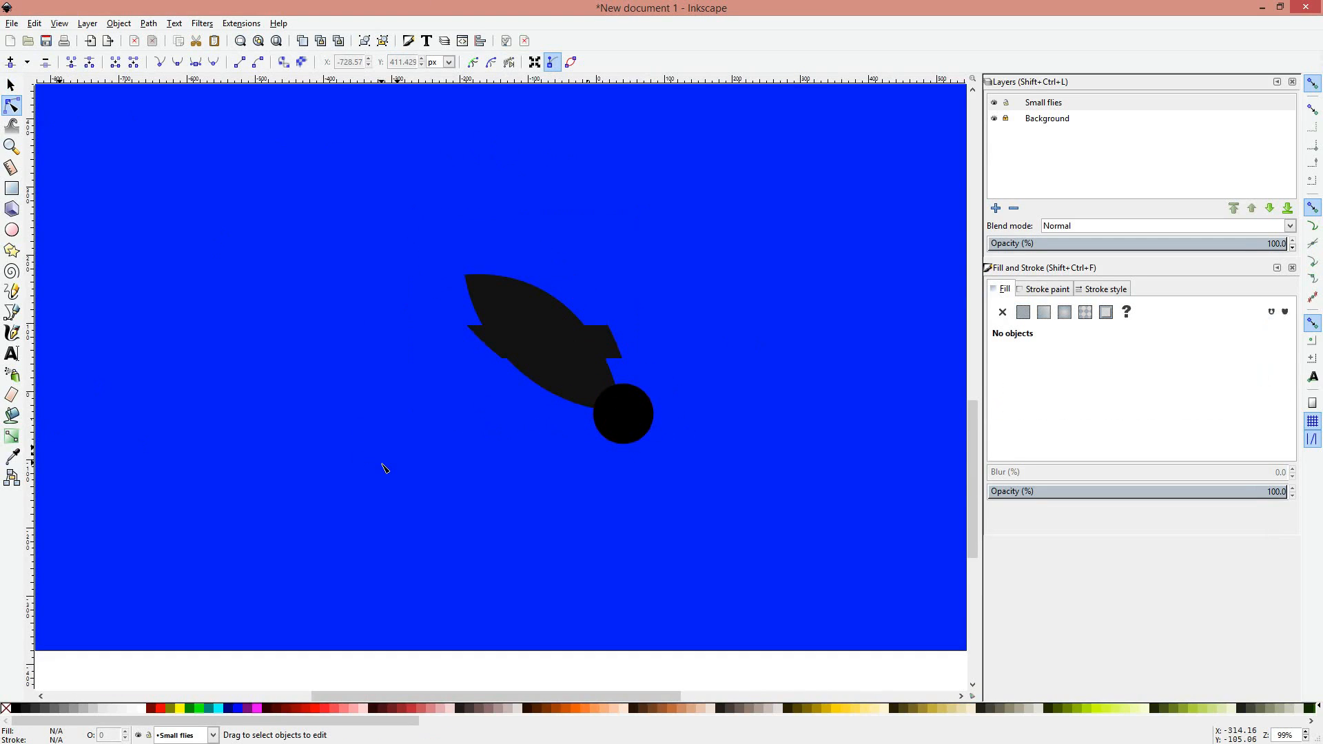
key(minus)
key(minus)
key(minus)
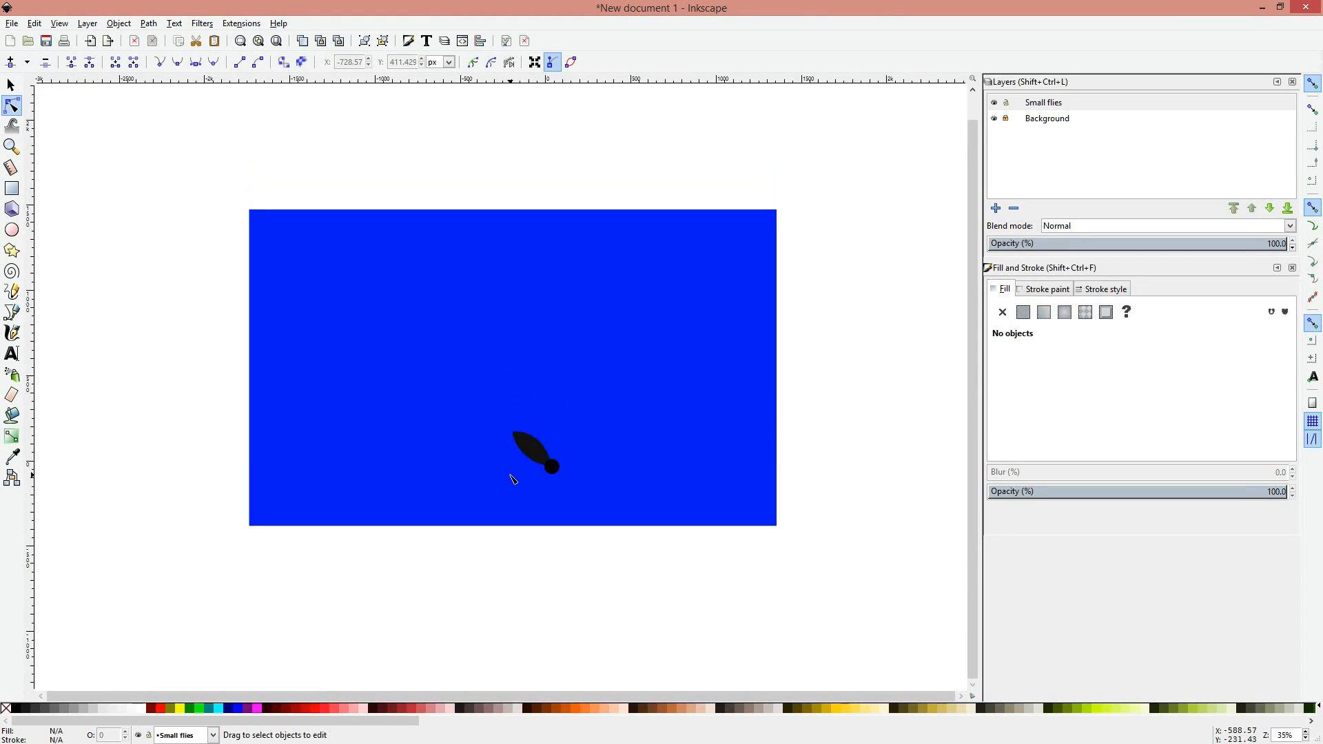
key(plus)
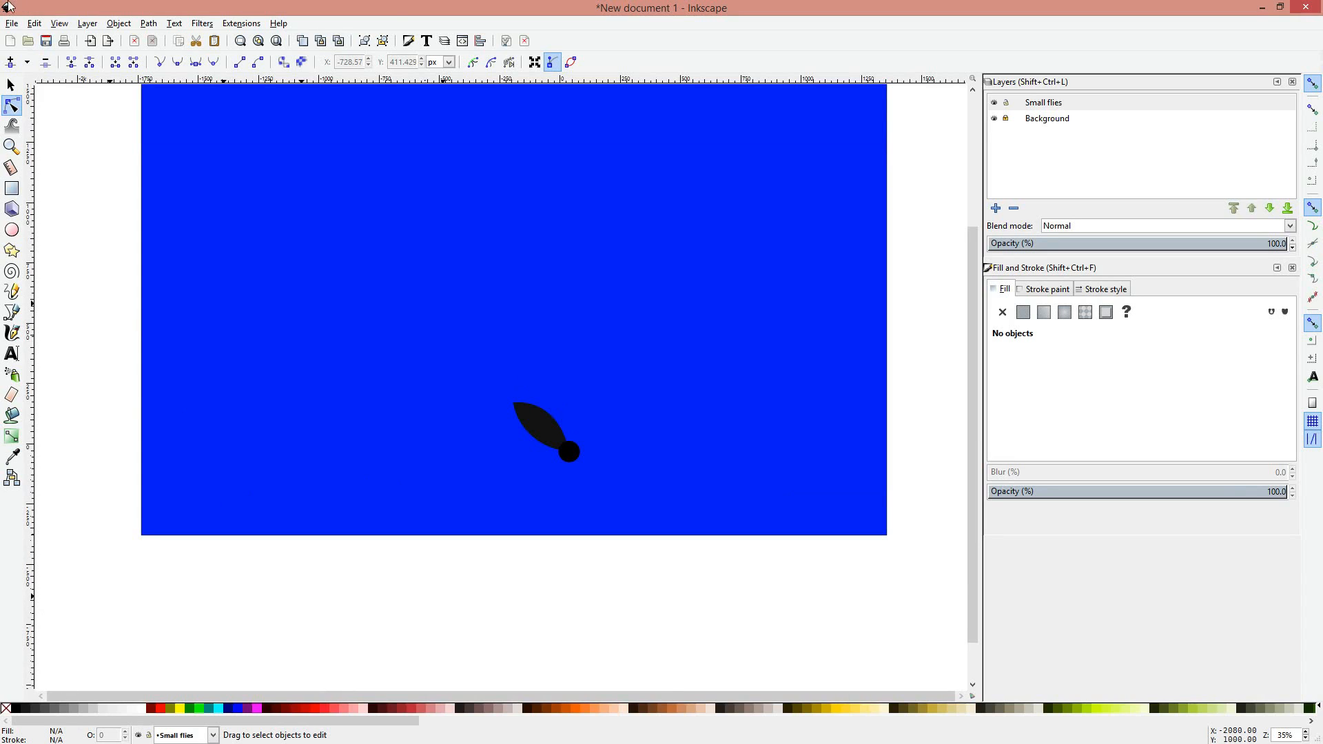
scroll(304, 330, up, 2)
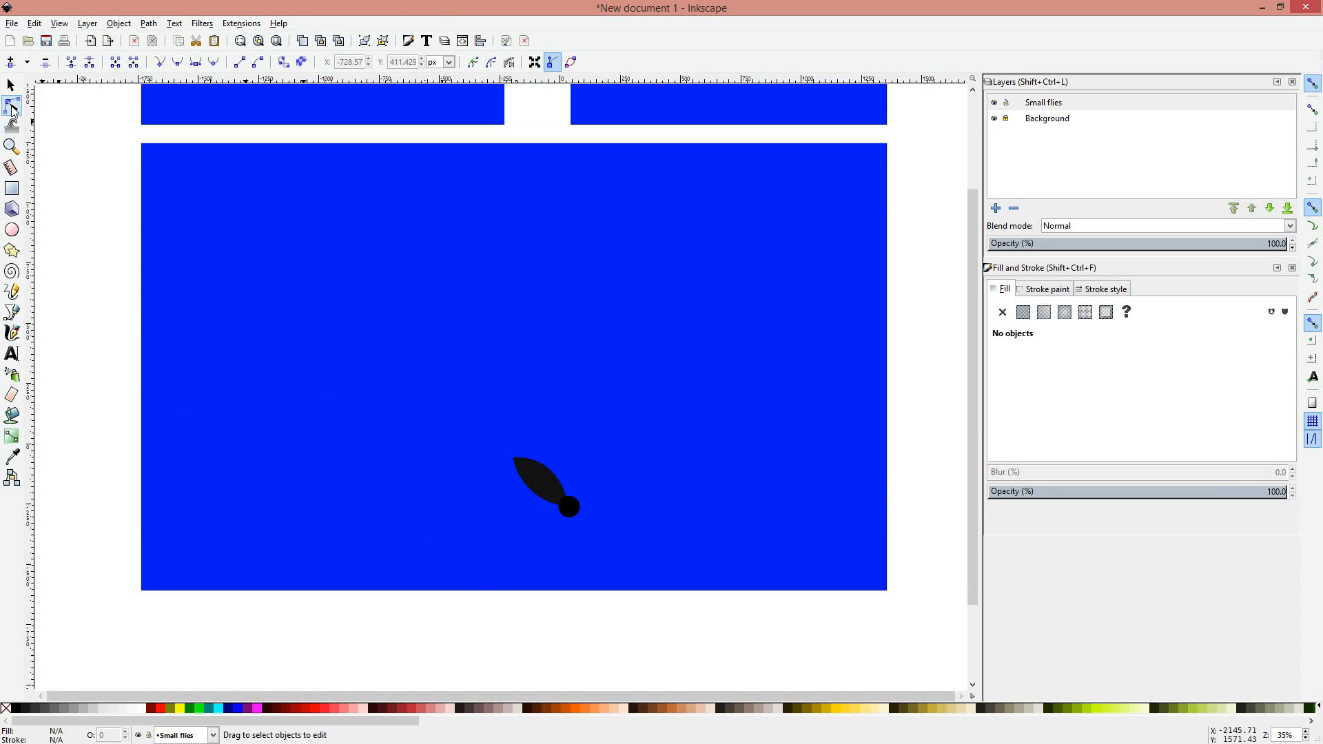
double_click(14, 105)
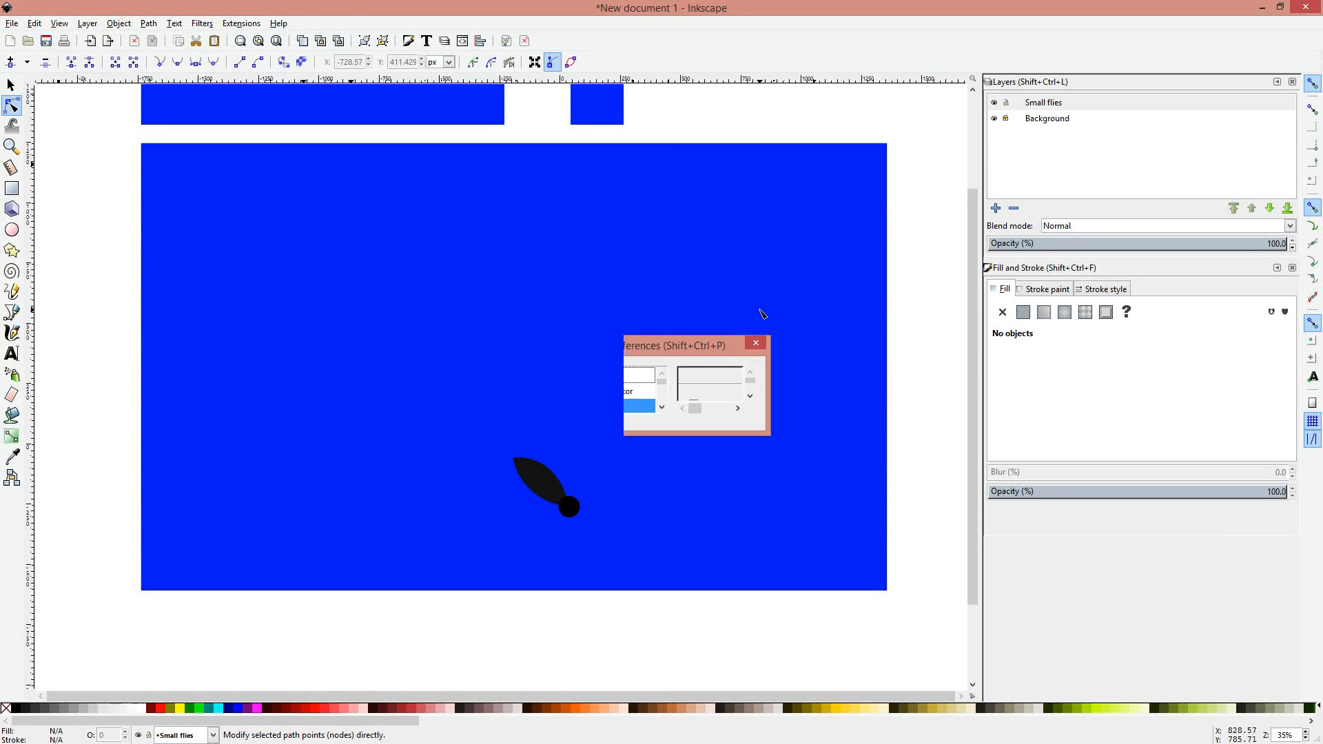
click(756, 350)
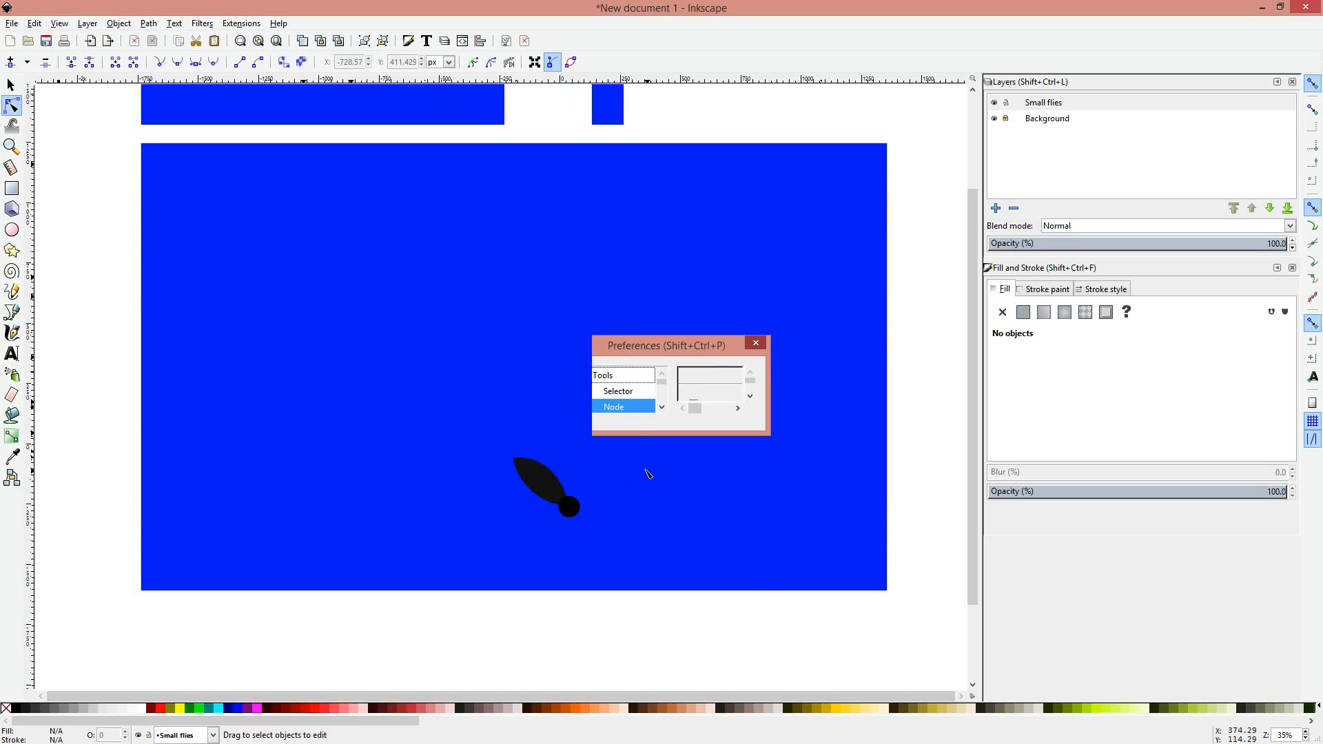
scroll(118, 301, up, 1)
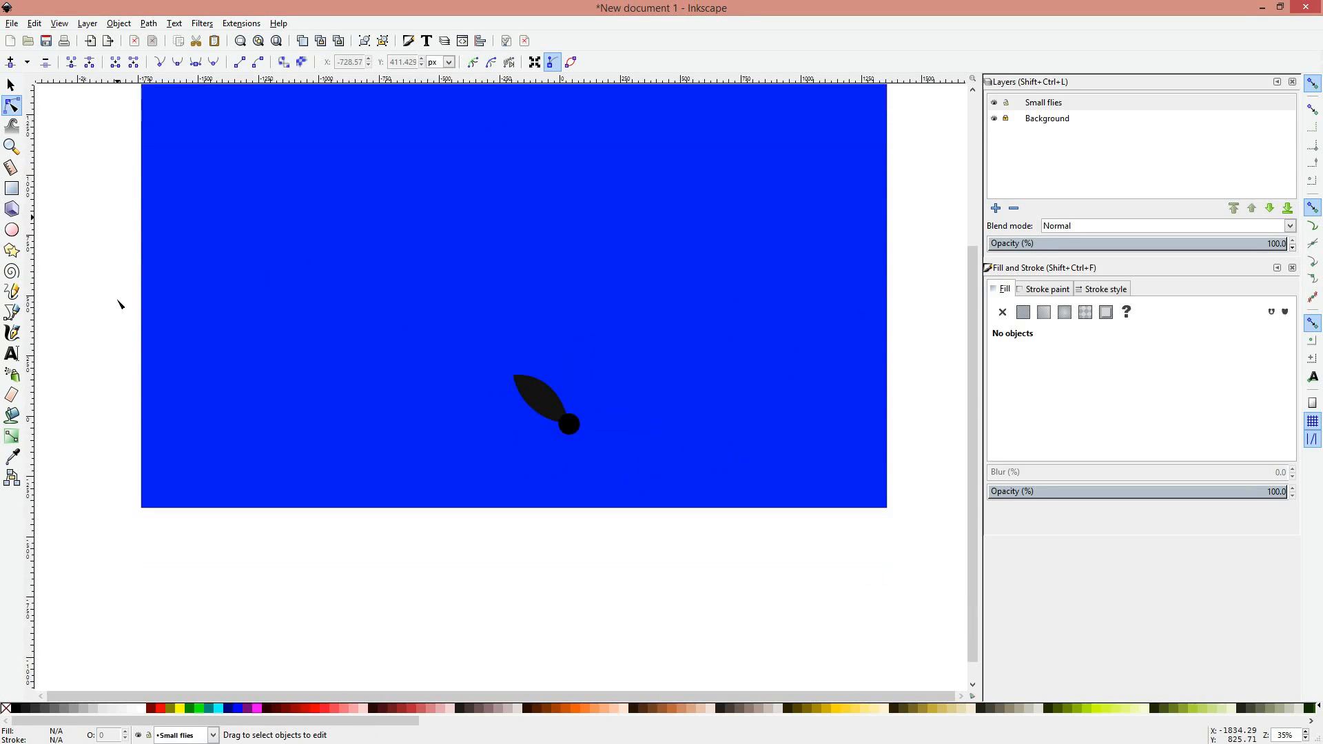
scroll(121, 308, right, 1)
scroll(192, 331, left, 1)
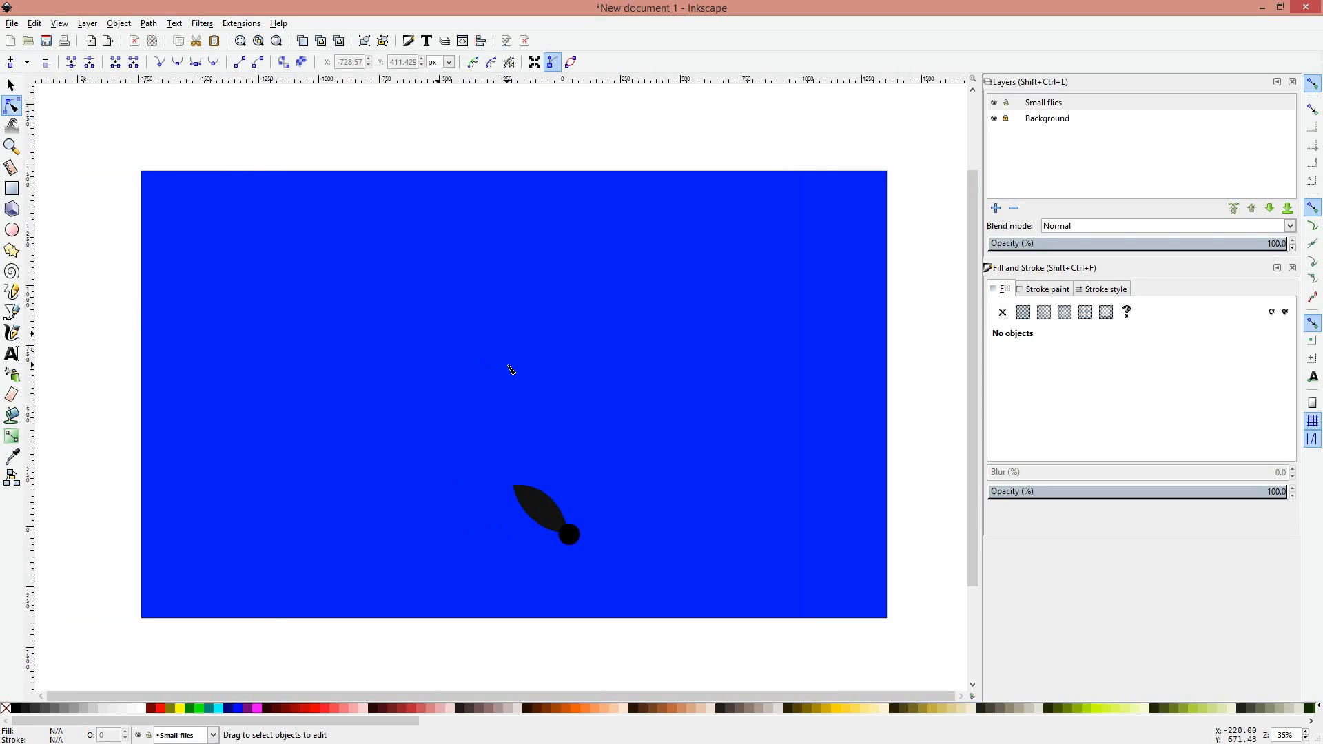
scroll(510, 366, down, 1)
scroll(512, 369, up, 2)
scroll(736, 331, down, 3)
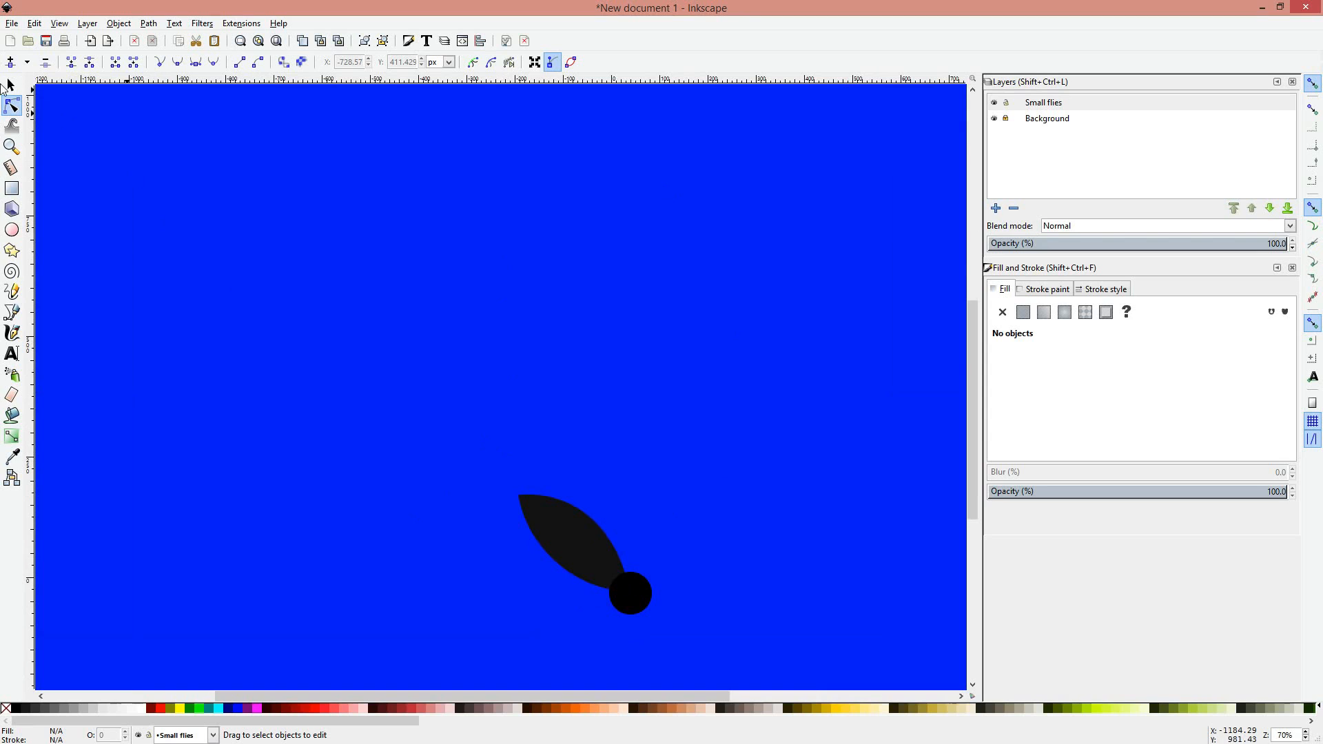
Step: Shorten the leaf by moving its outer tip node towards the circle to about X -108, Y 104 px, then deselect it
scroll(581, 457, down, 2)
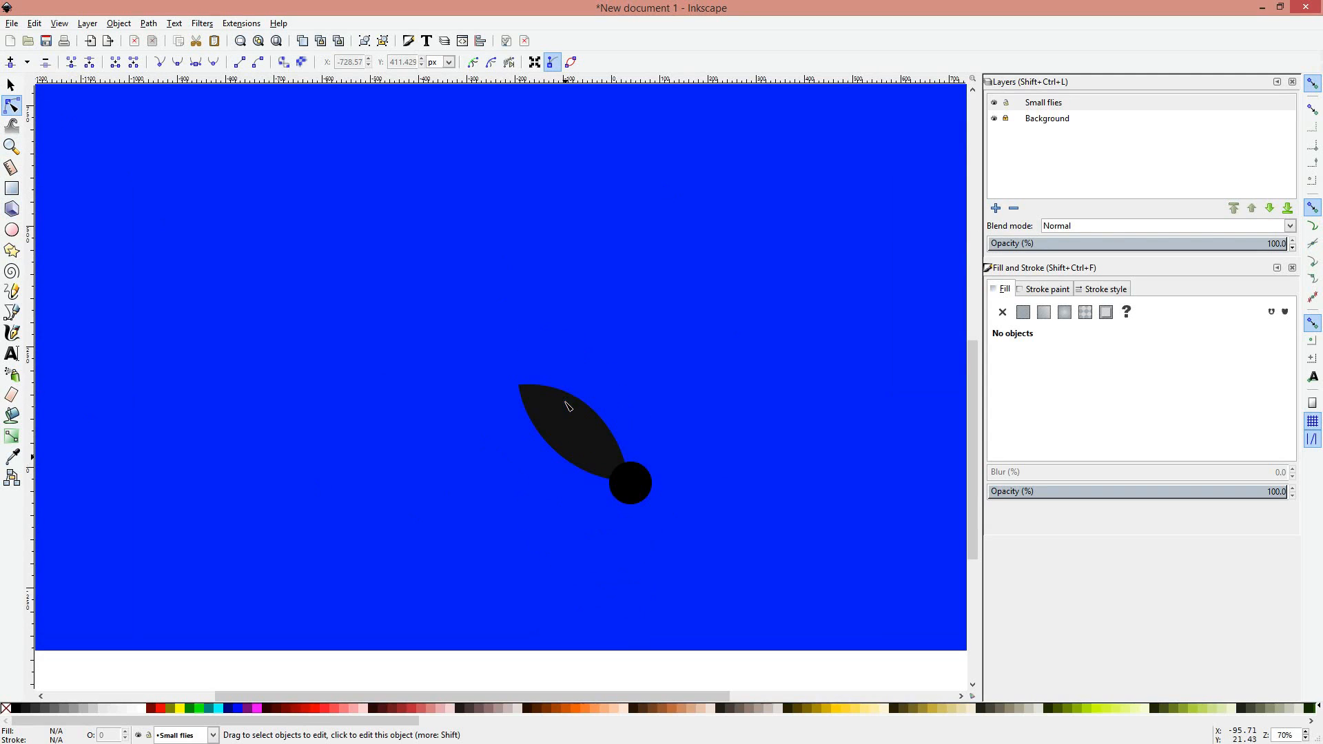
scroll(581, 414, up, 2)
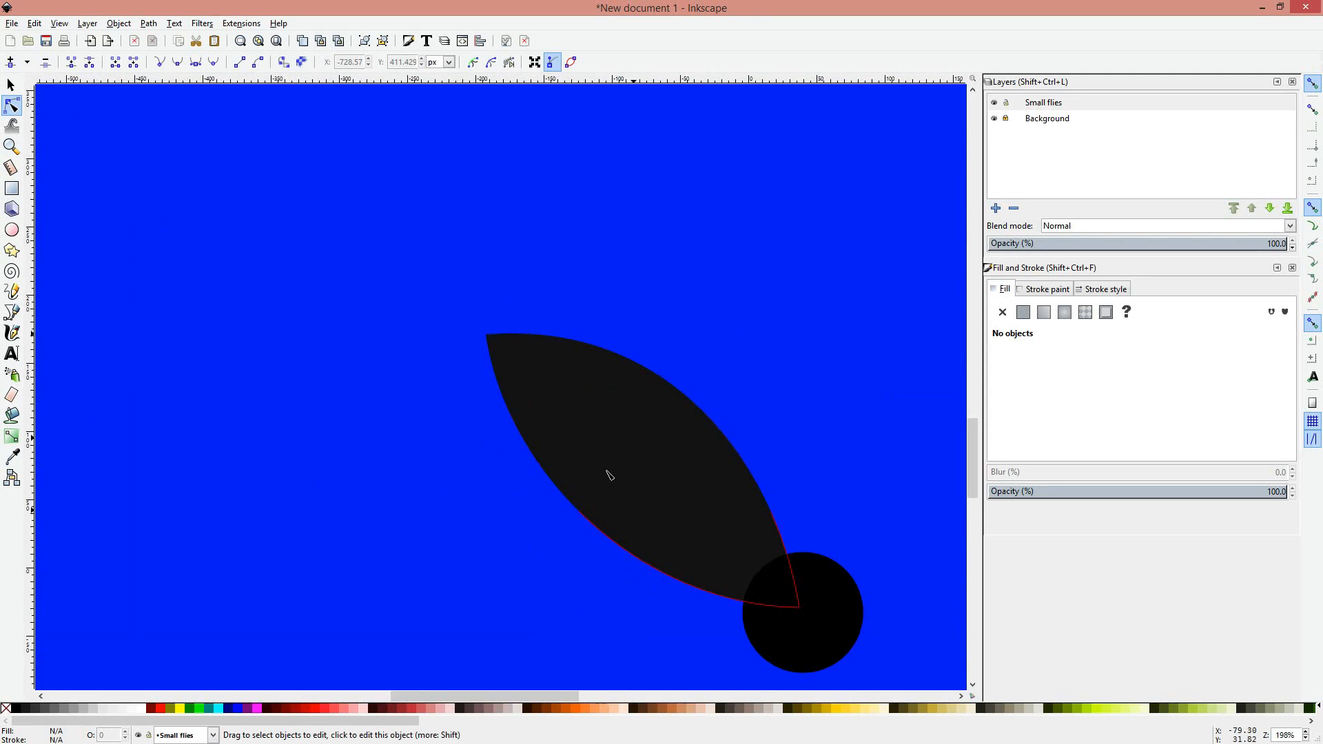
click(628, 458)
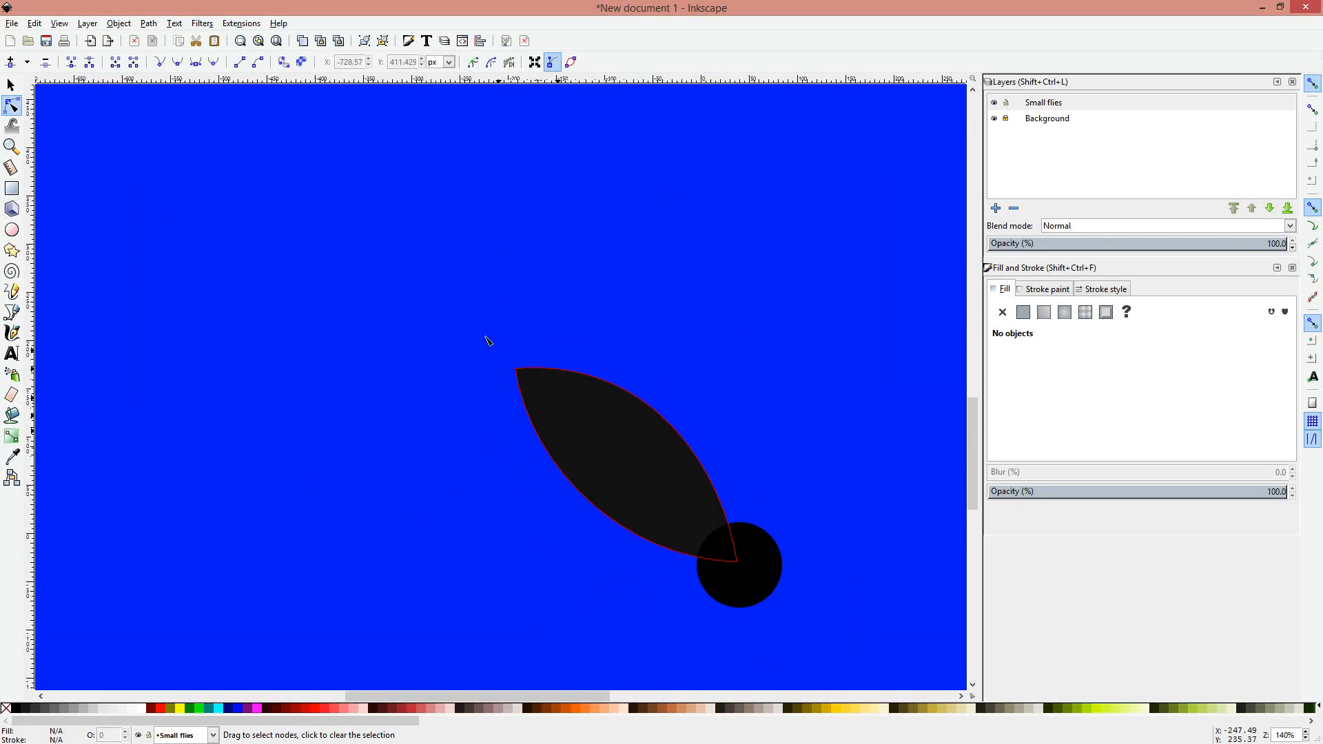
scroll(583, 451, down, 1)
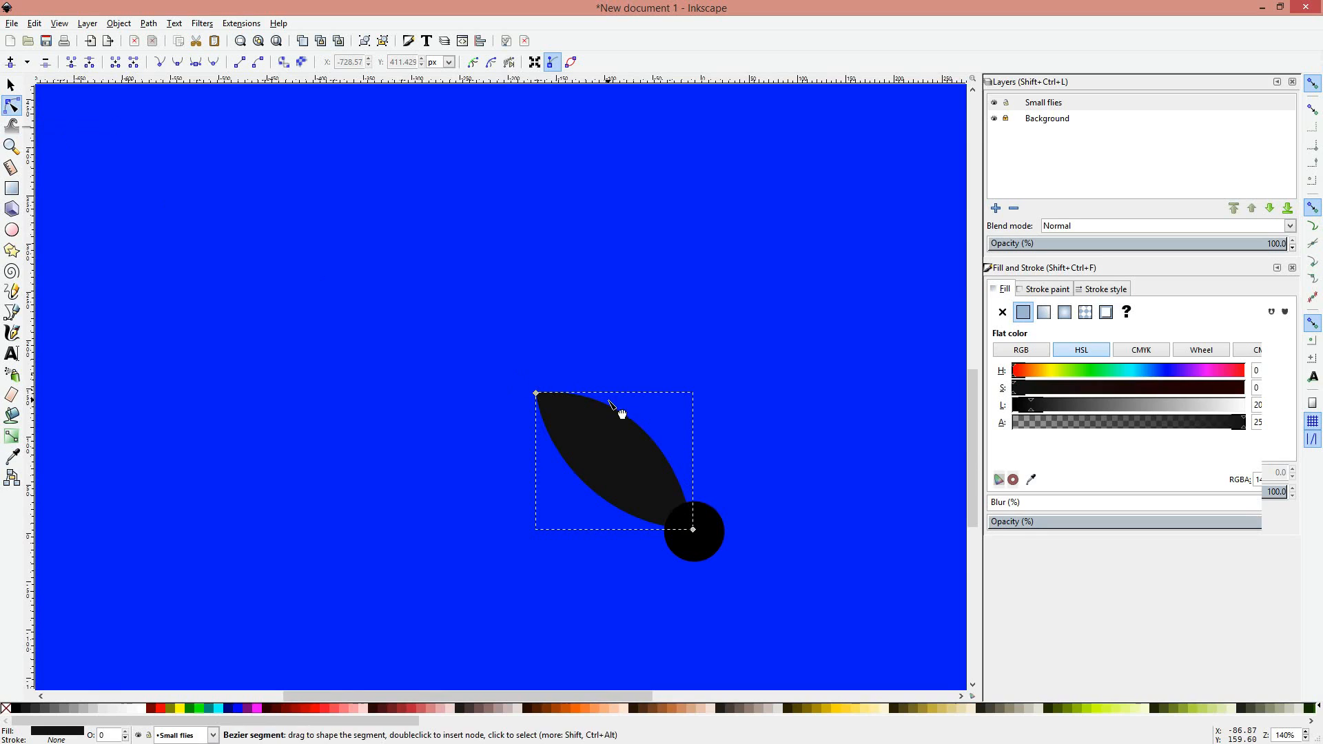
scroll(614, 410, down, 1)
scroll(610, 404, up, 1)
scroll(610, 404, right, 8)
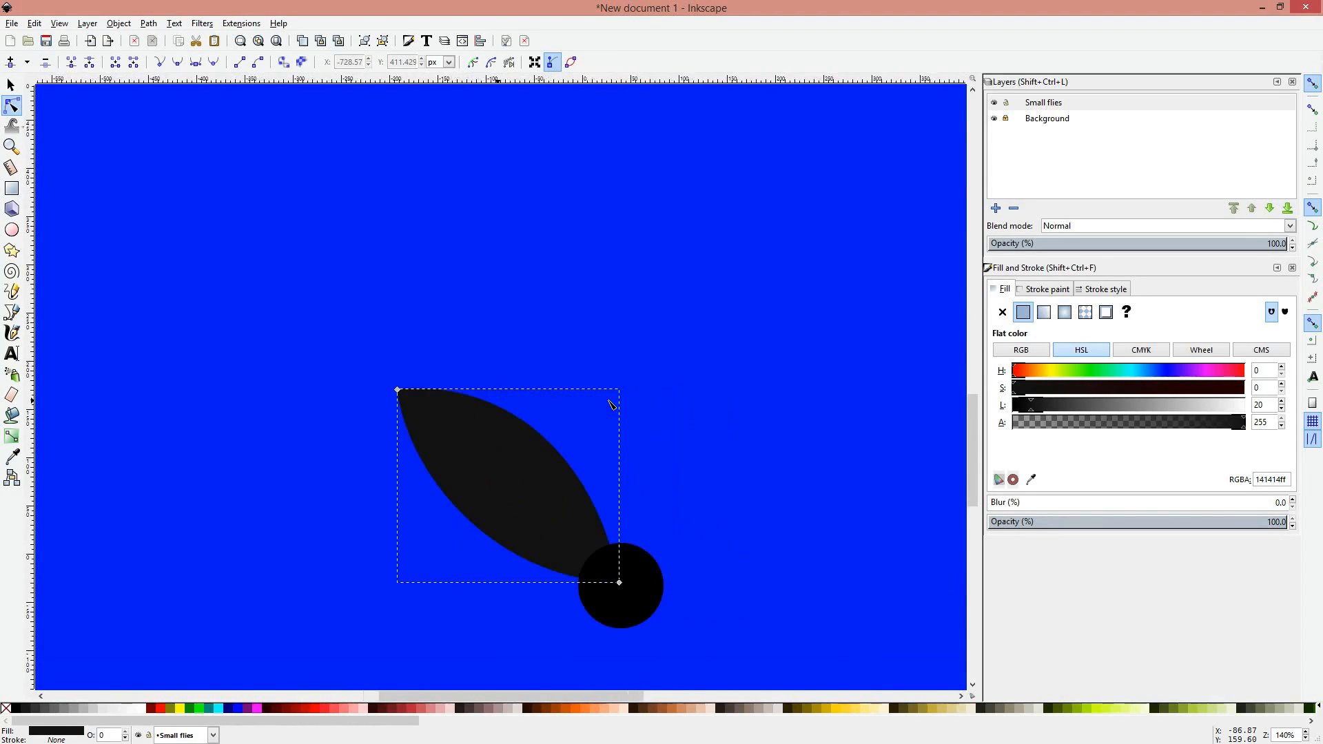
scroll(610, 405, down, 2)
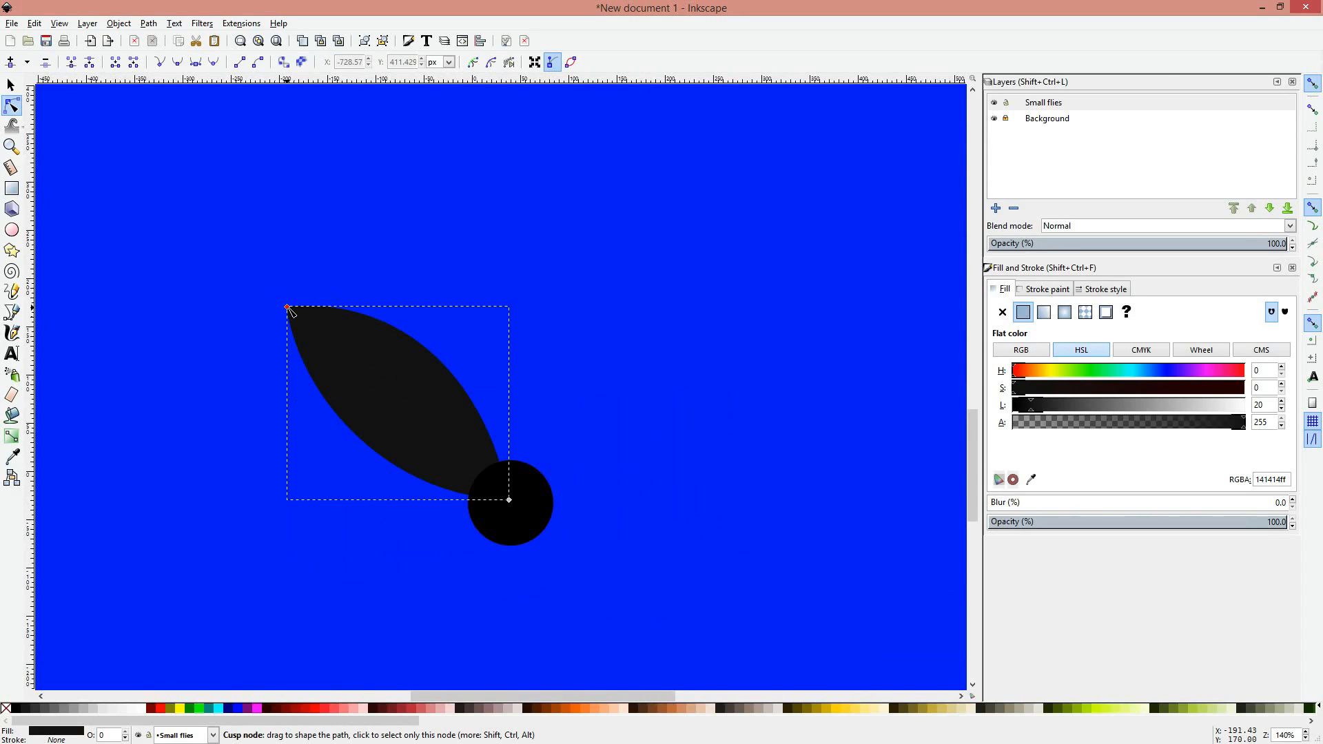
drag(289, 312, 362, 382)
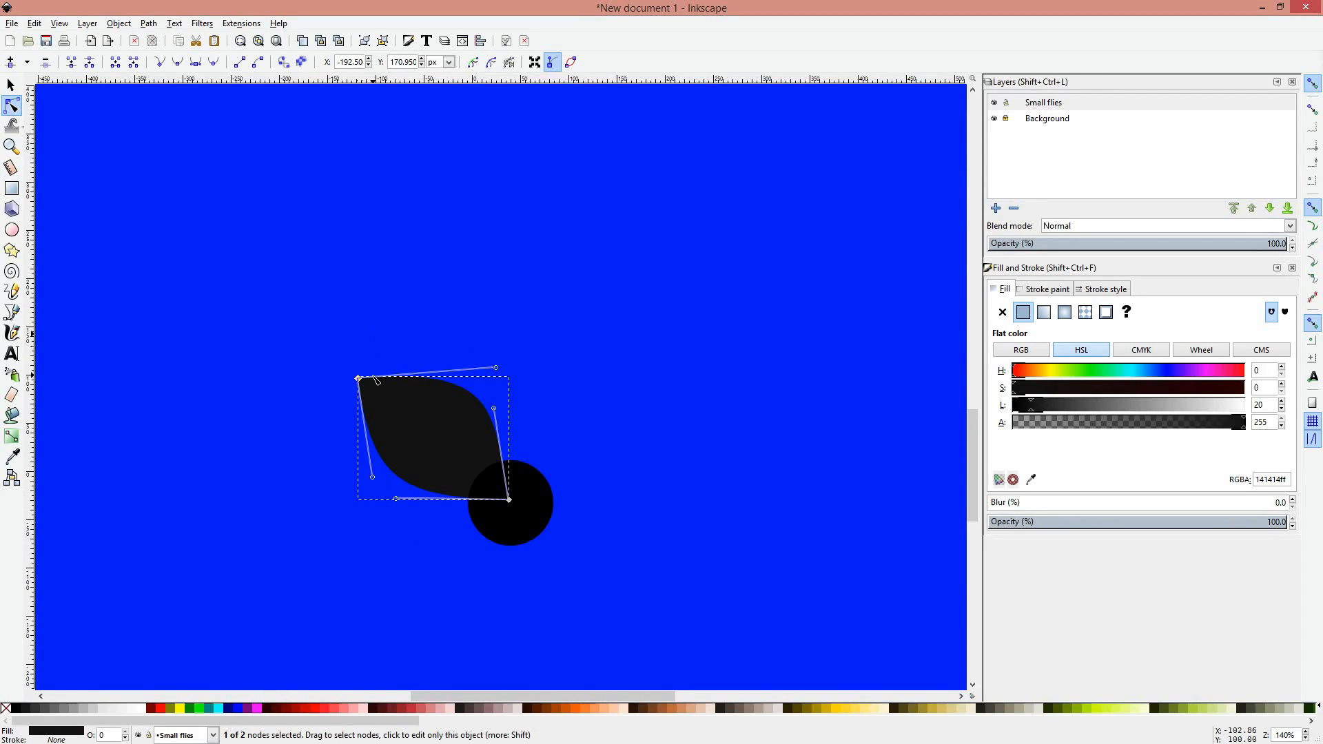
drag(359, 379, 369, 372)
click(405, 325)
click(438, 328)
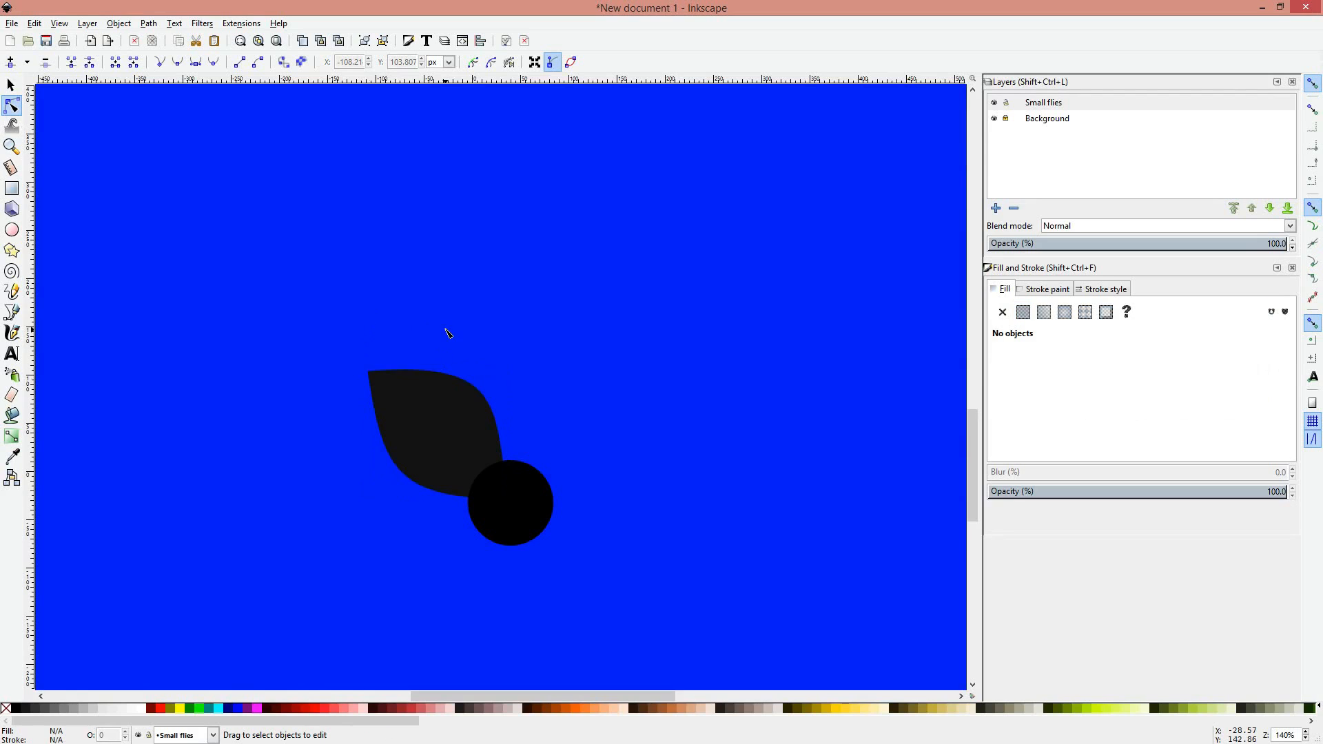
Step: Select both leaf nodes and adjust their Bezier handles to nearly horizontal and vertical, shaping evenly curved sides
click(441, 410)
click(555, 334)
click(444, 409)
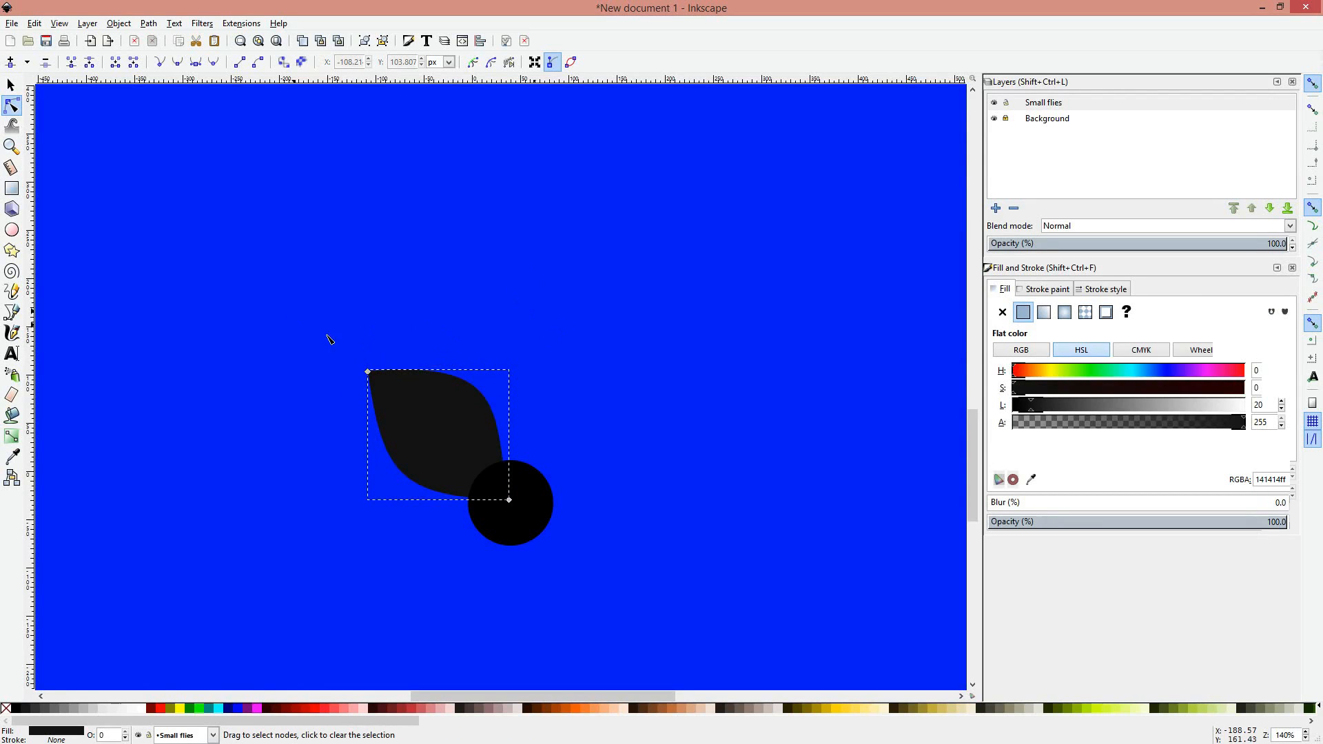
drag(295, 311, 571, 532)
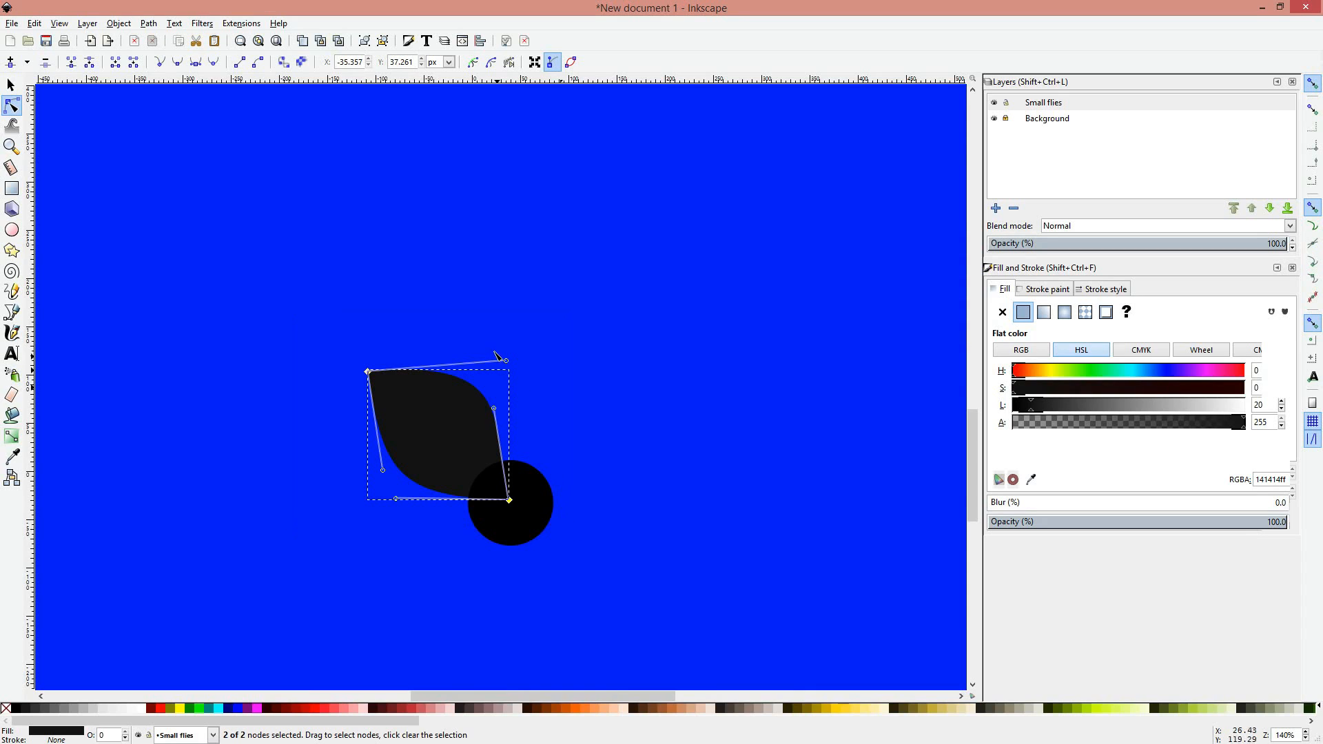
drag(506, 361, 476, 376)
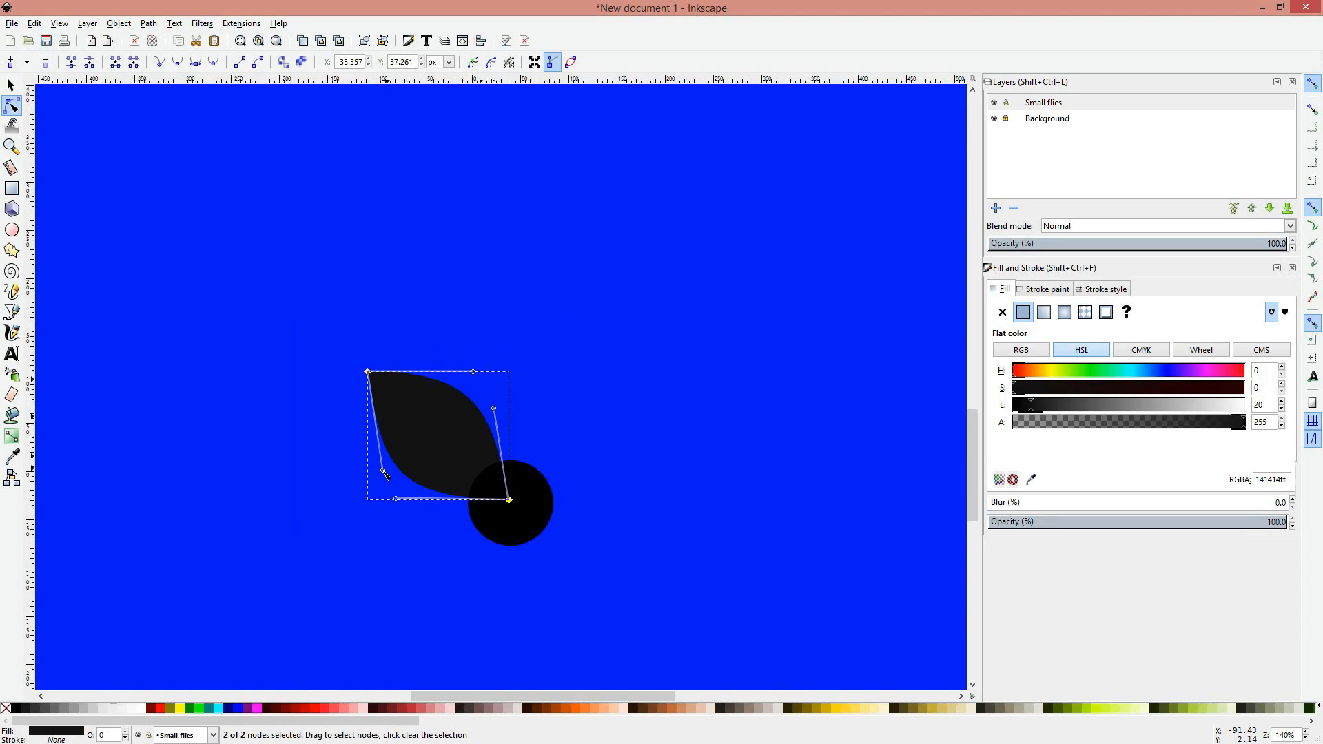
drag(382, 470, 419, 501)
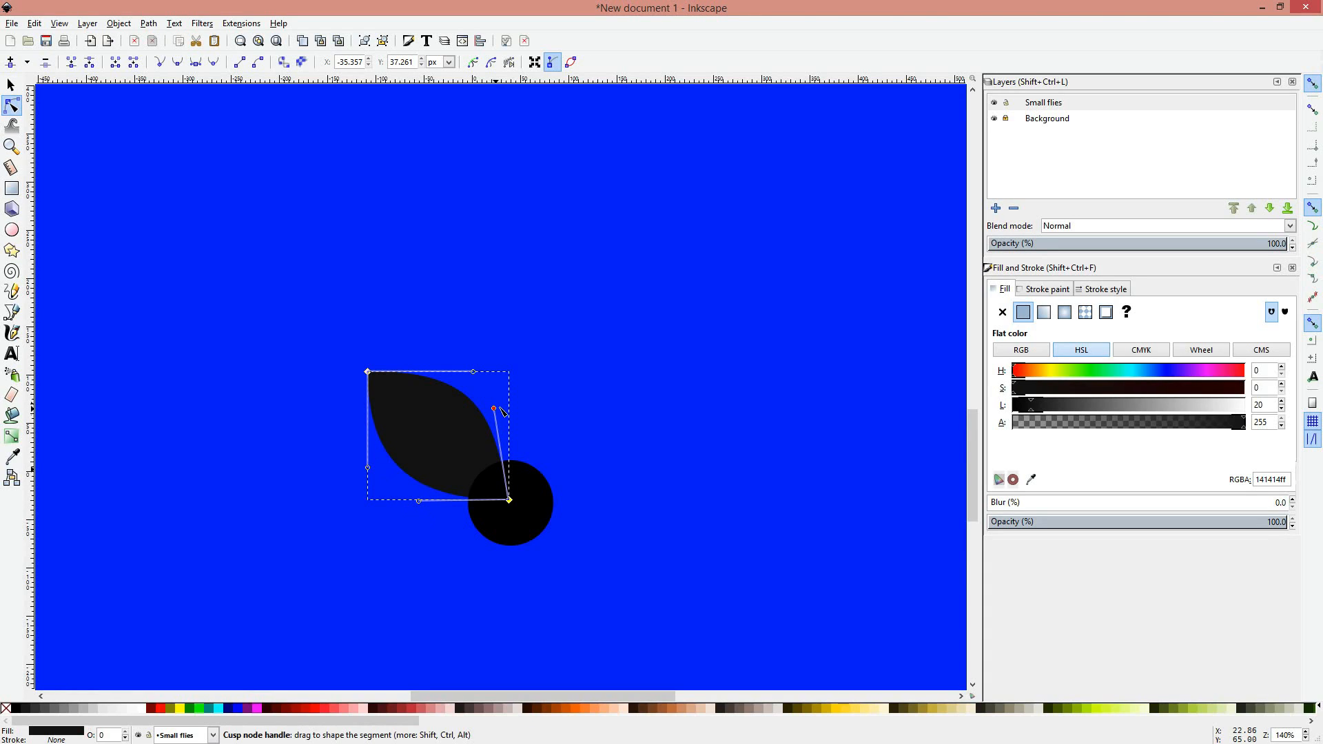
drag(493, 409, 508, 403)
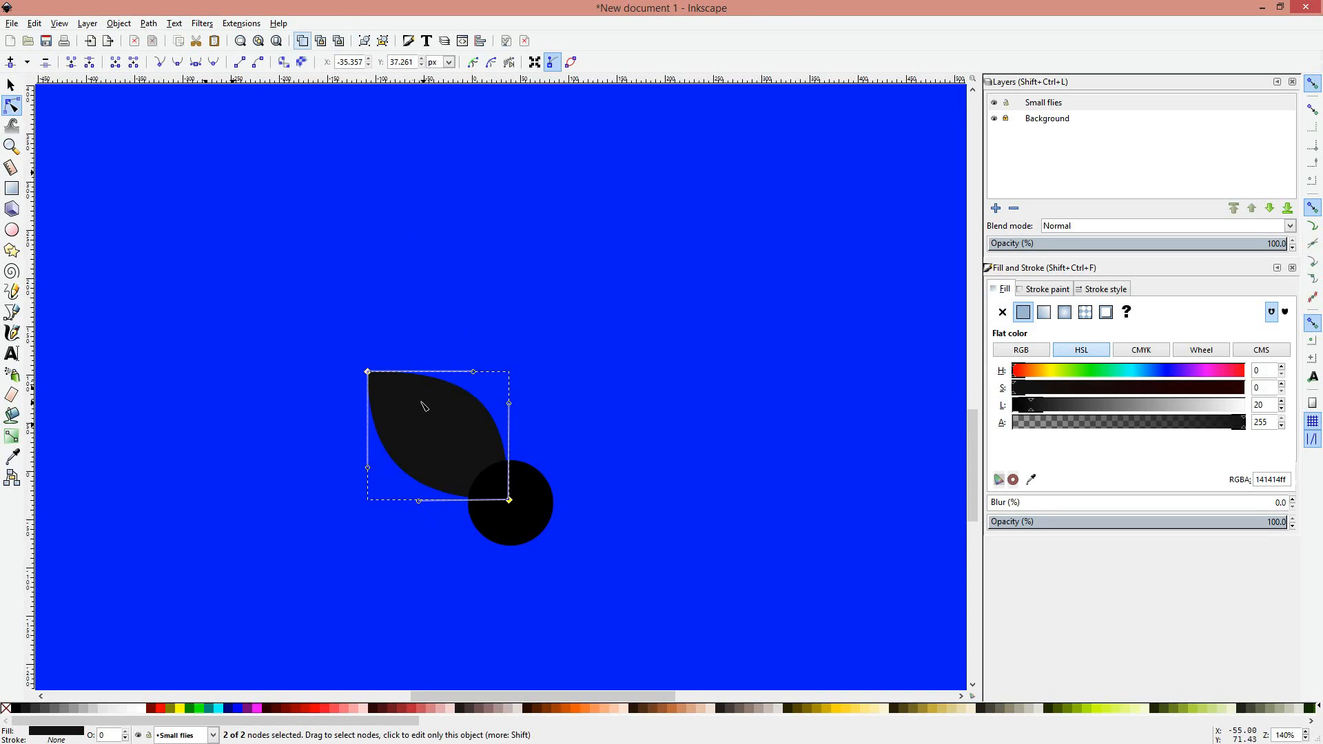
Step: With the Selector tool, nudge the leaf to about X -110, Y -34 px and deselect it
click(10, 85)
drag(411, 411, 410, 415)
click(459, 281)
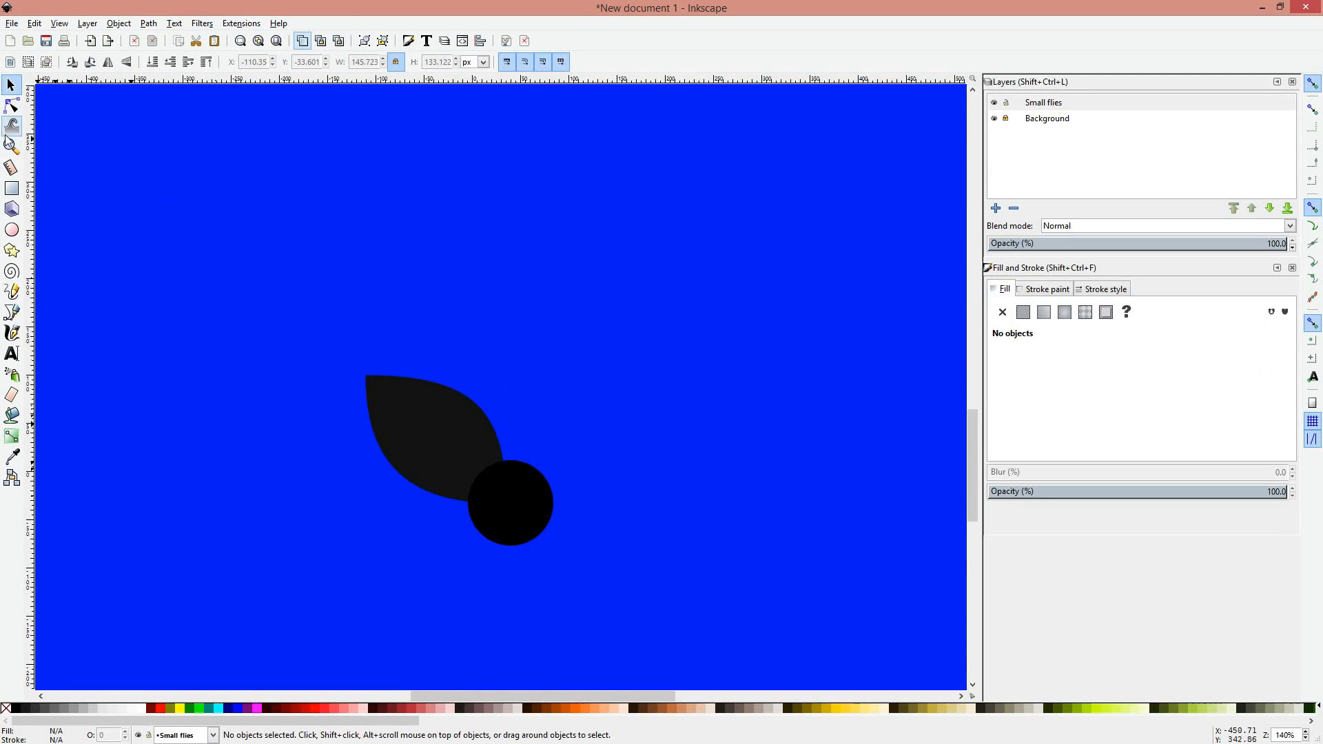
Step: Paste a copy of the dark leaf above the original and rotate the copy to nearly upright
click(411, 423)
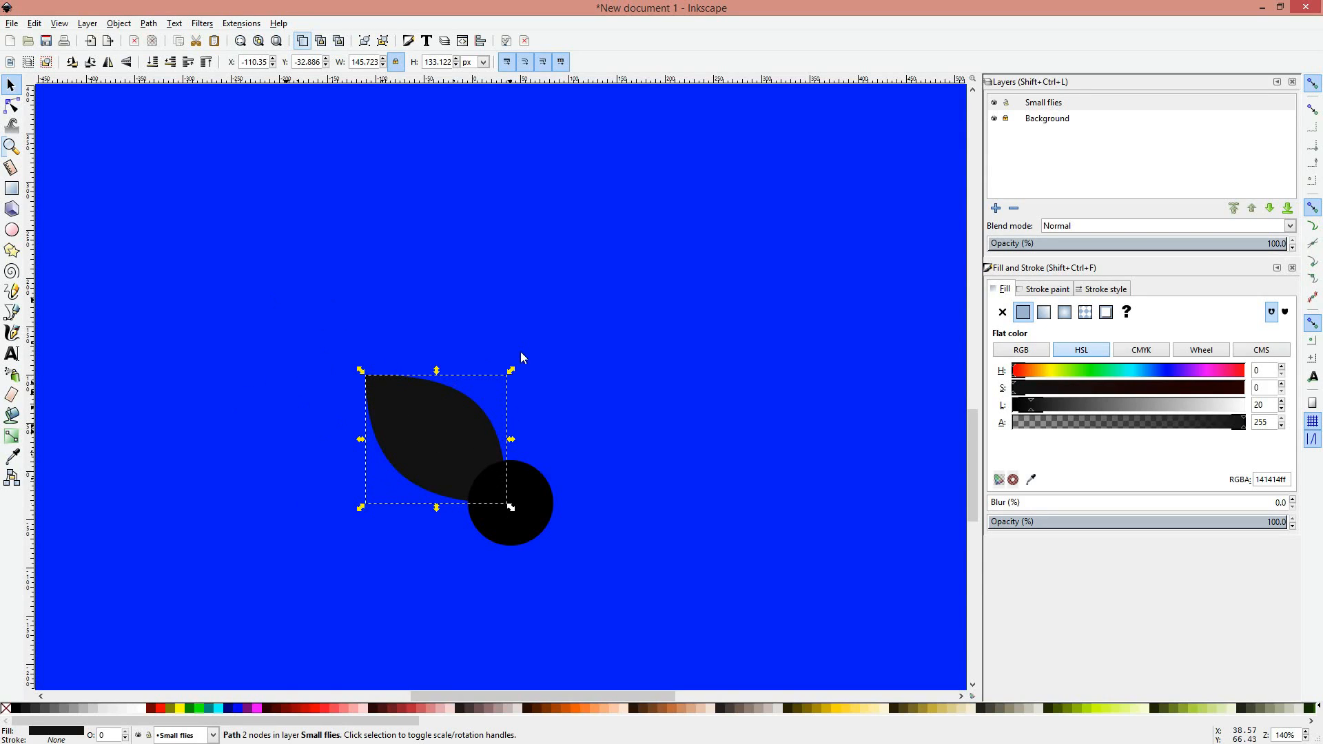
key(ctrl+v)
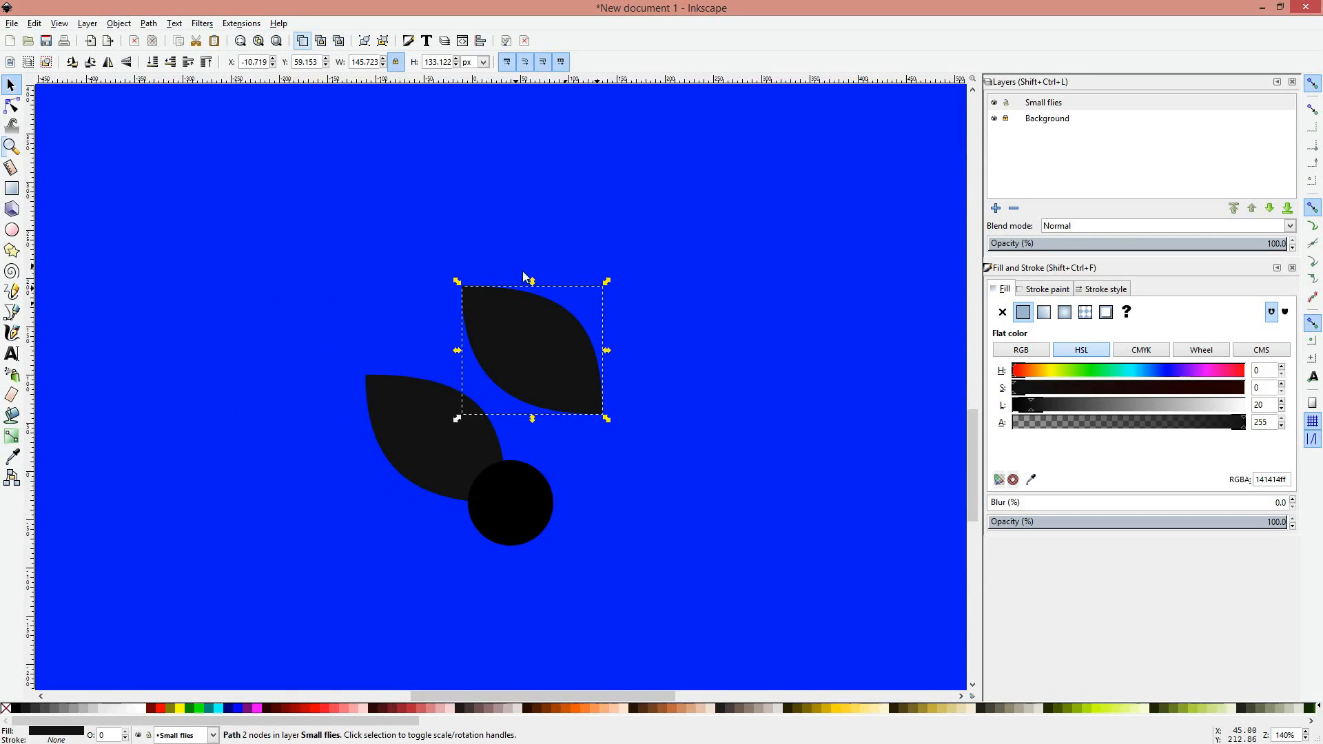
click(588, 305)
drag(607, 281, 625, 372)
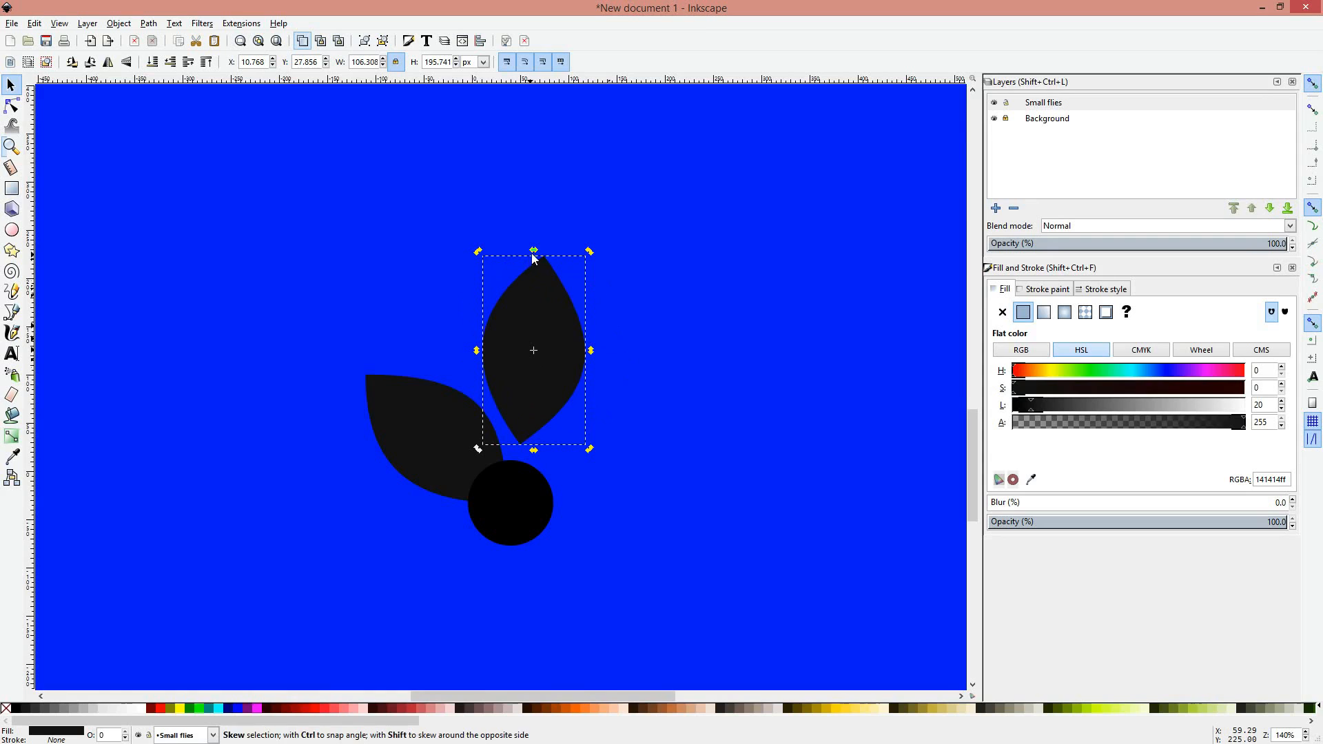
Step: Scale the upright leaf copy to about 55 × 158 px and move it to about X -39, Y 51 px
click(14, 107)
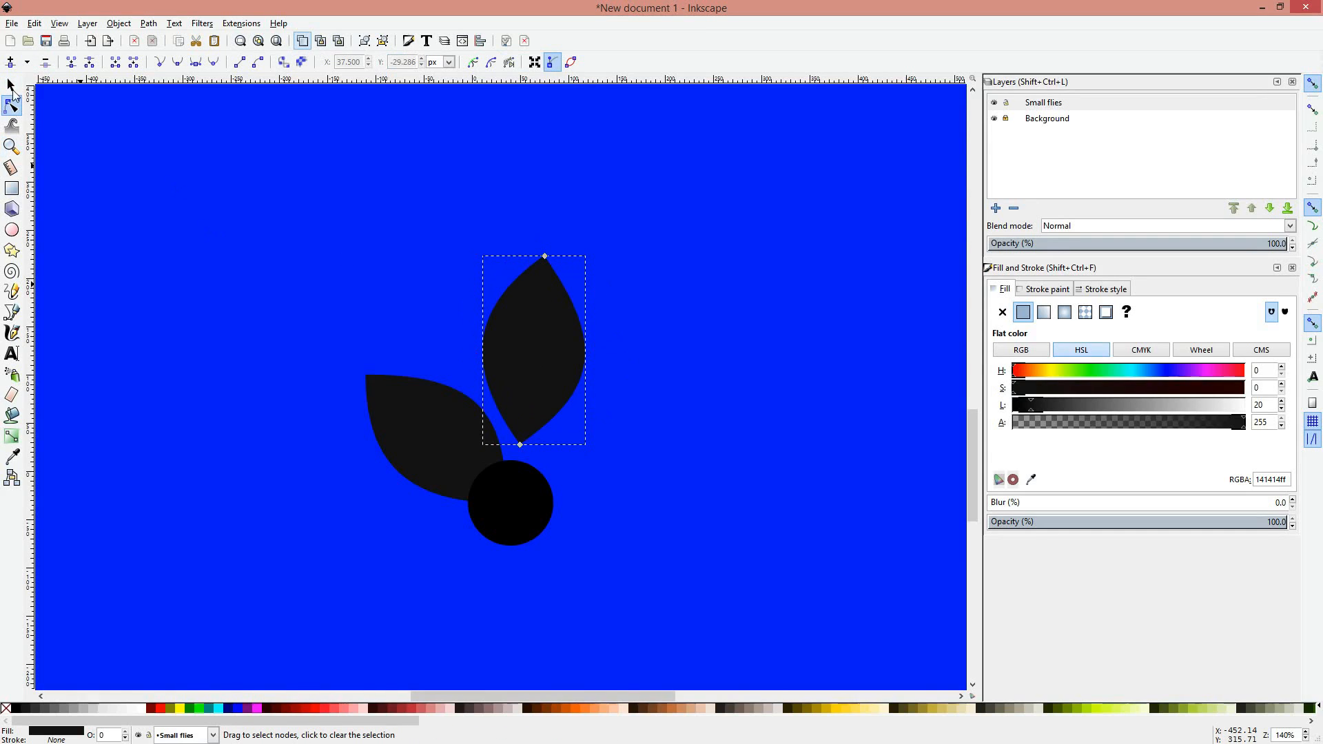
key(s)
drag(589, 251, 573, 265)
drag(572, 366, 541, 373)
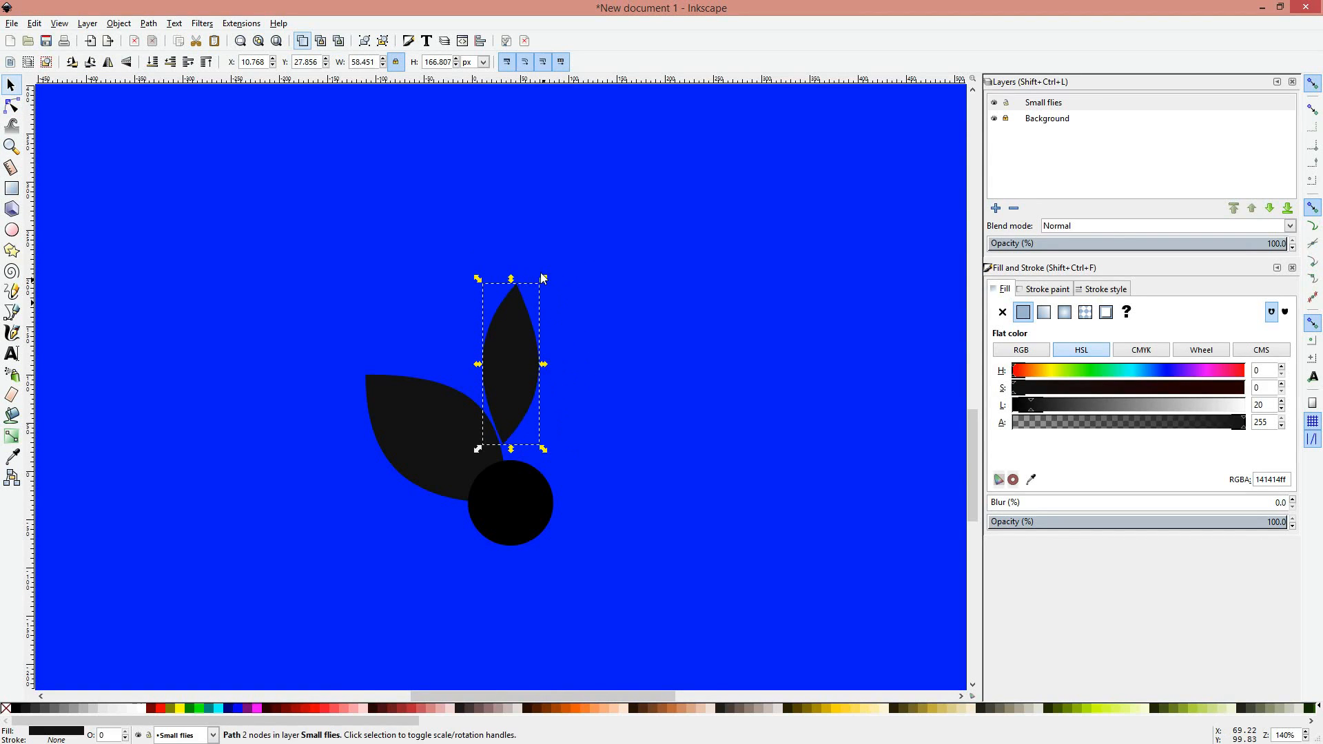
mouse_move(544, 280)
mouse_down()
mouse_move(523, 318)
mouse_move(540, 288)
mouse_up()
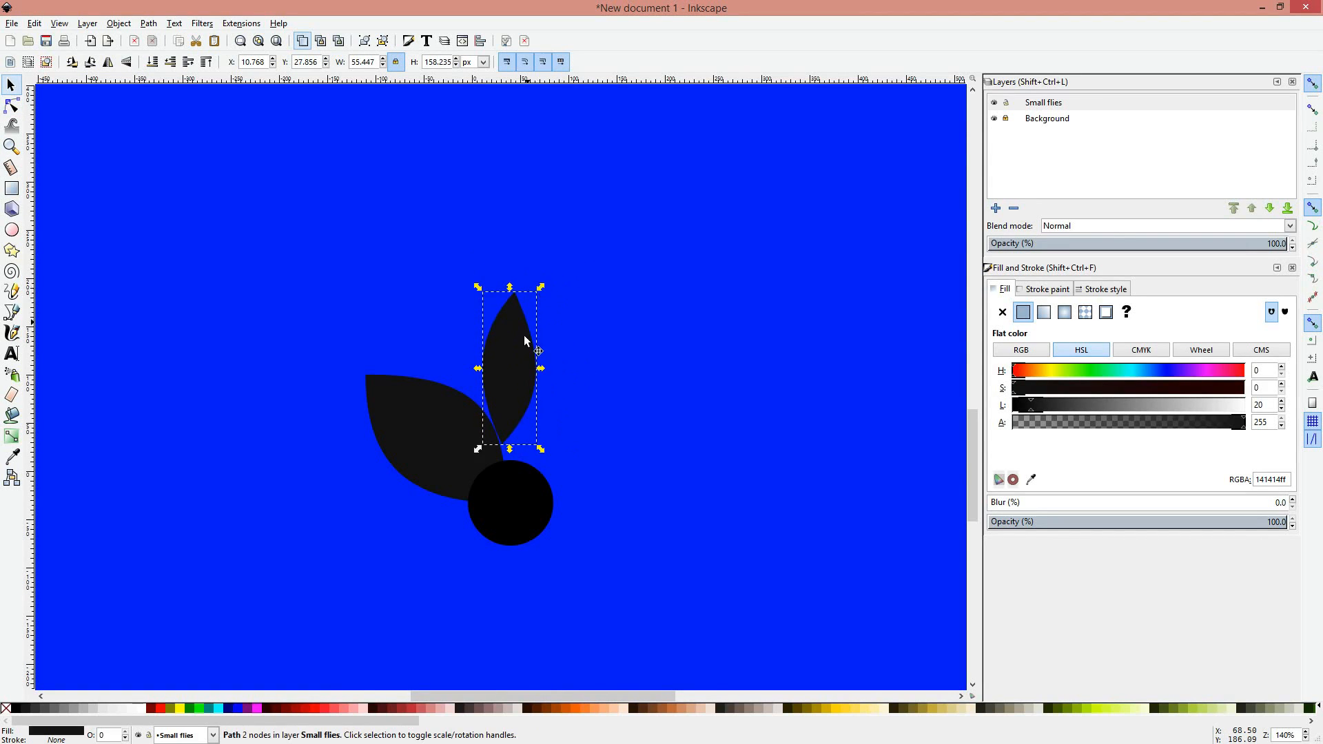
drag(524, 335, 468, 342)
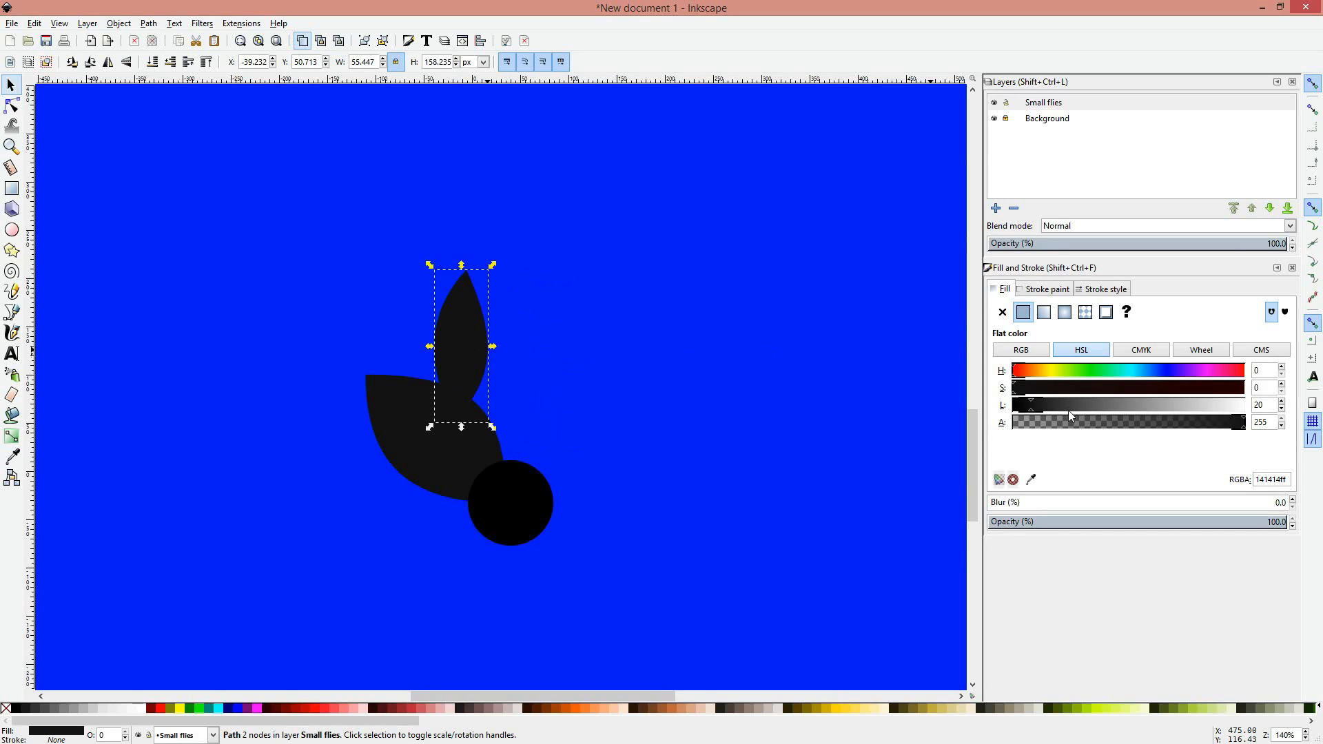
Step: Fill the upright leaf translucent light blue with HSL 131, 255, 204 and alpha 193, and nudge it to about X -33, Y 63 px
drag(1181, 408, 1246, 416)
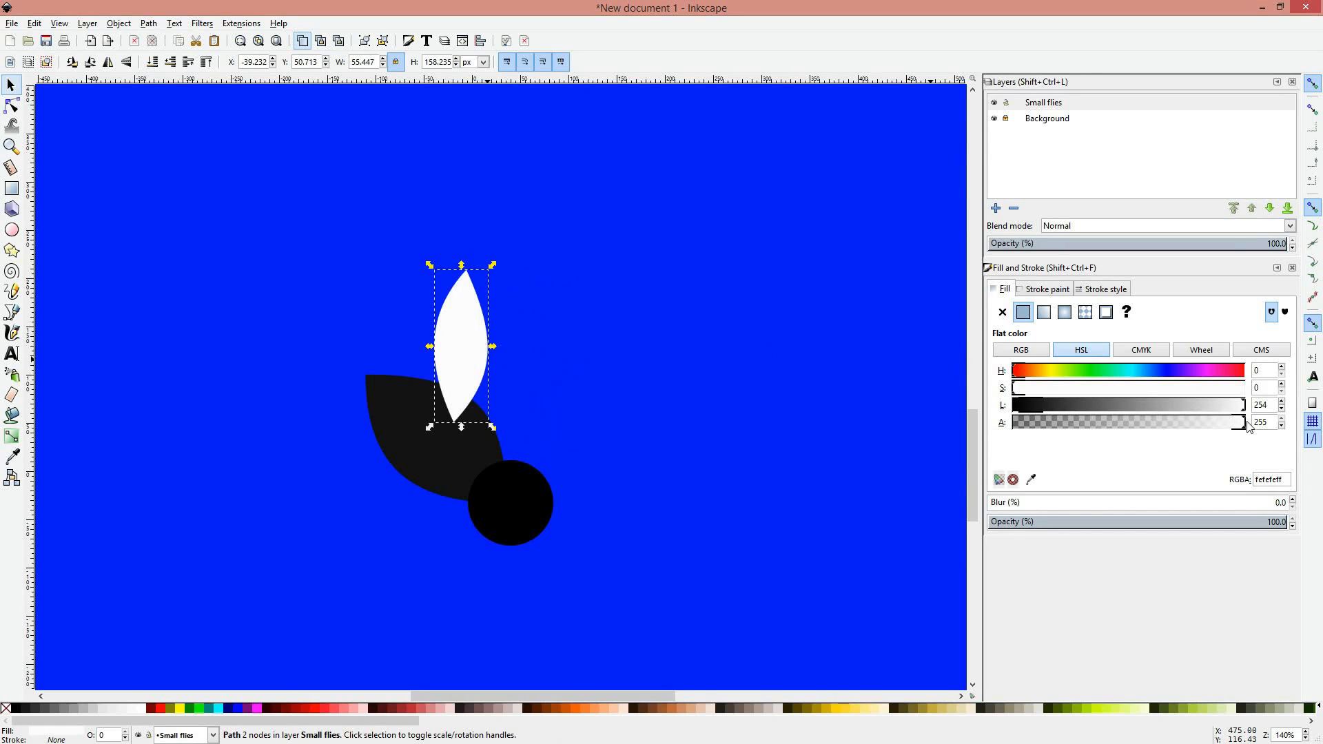
click(1188, 423)
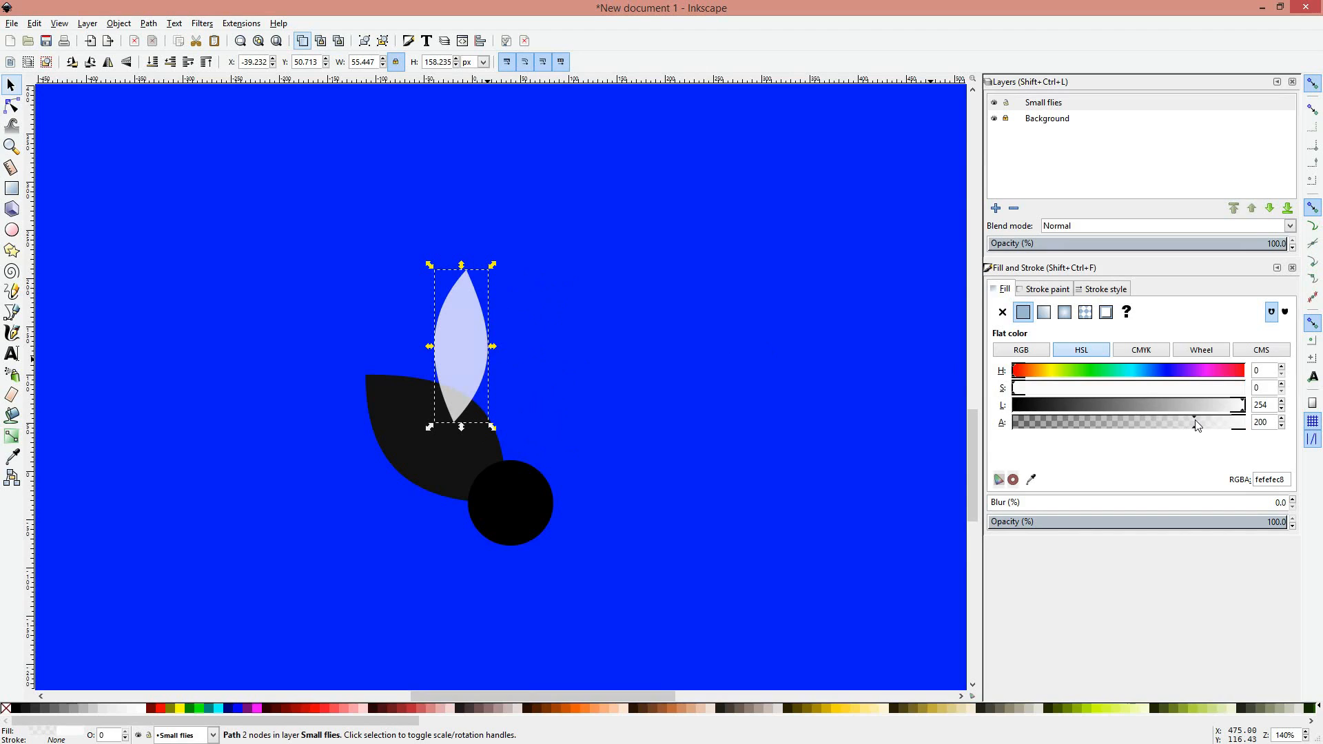
click(1131, 370)
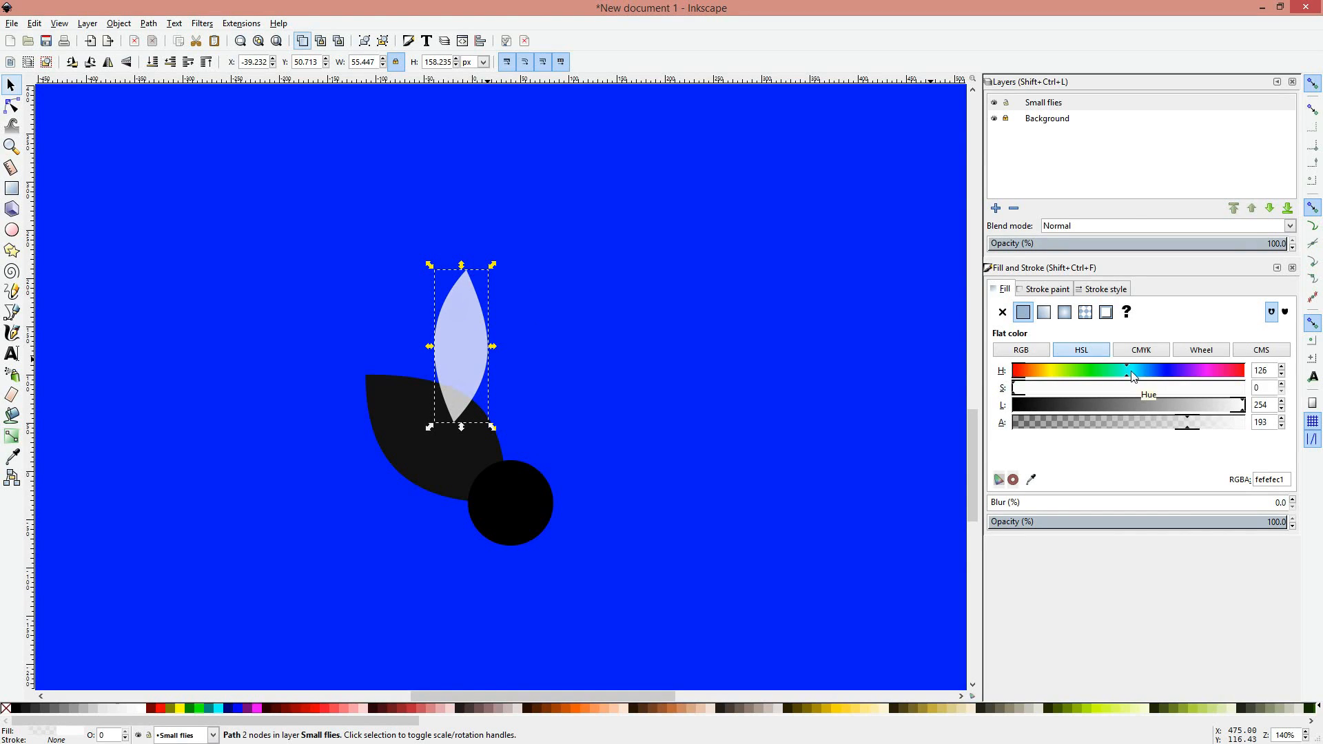
click(1199, 407)
click(1212, 388)
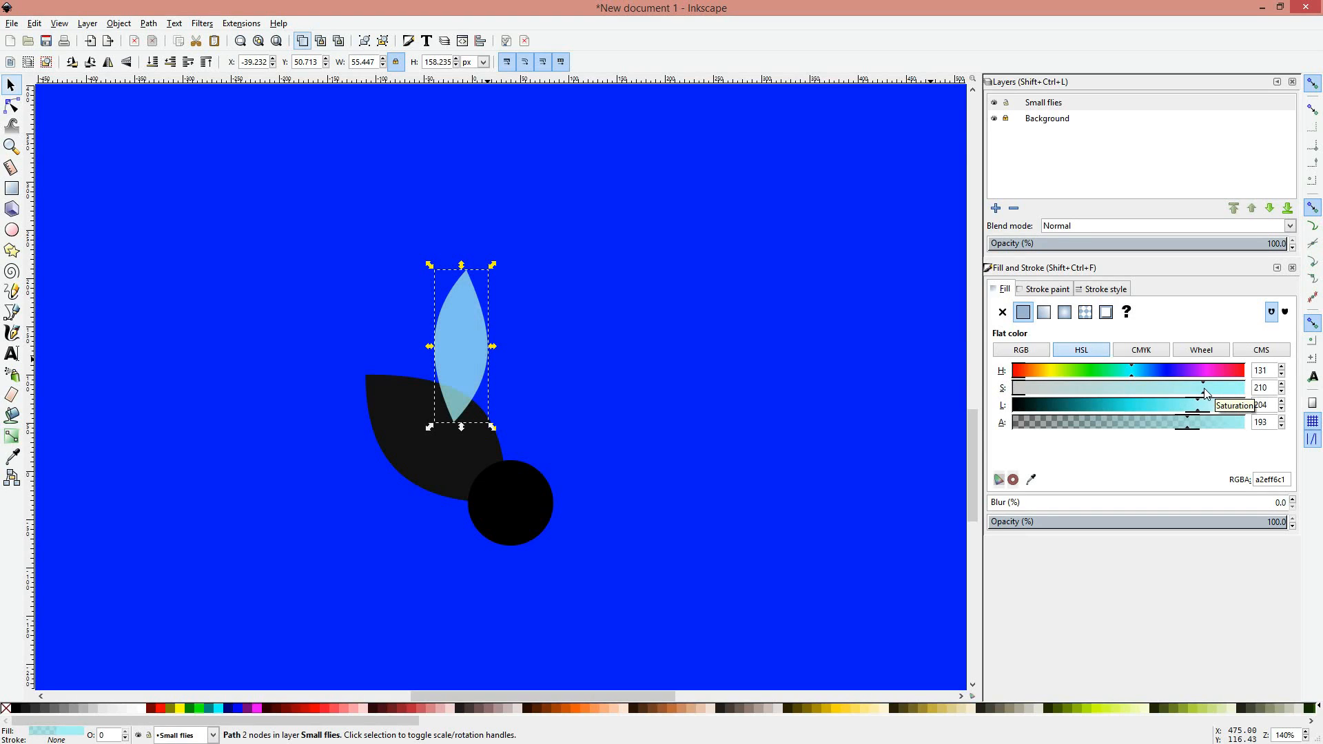
drag(1217, 390, 1249, 388)
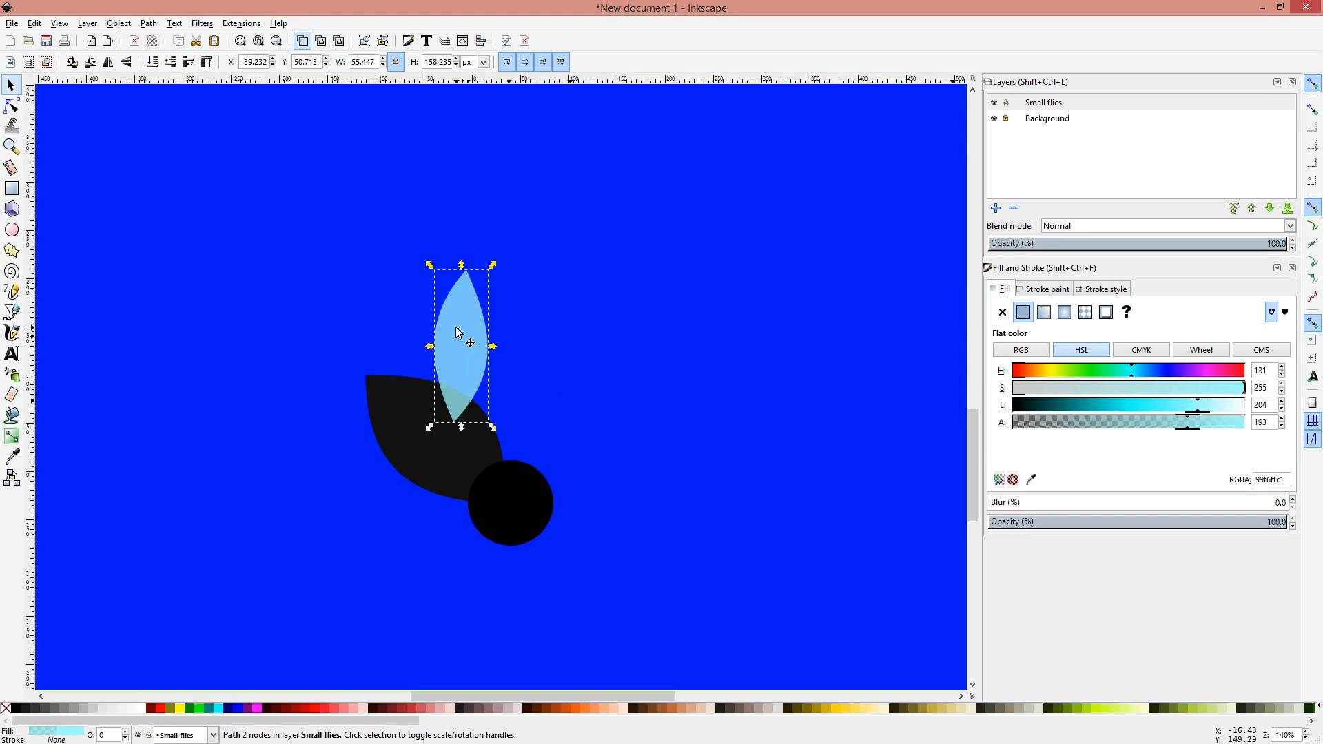
mouse_move(462, 331)
mouse_down()
mouse_move(482, 354)
mouse_move(471, 336)
mouse_up()
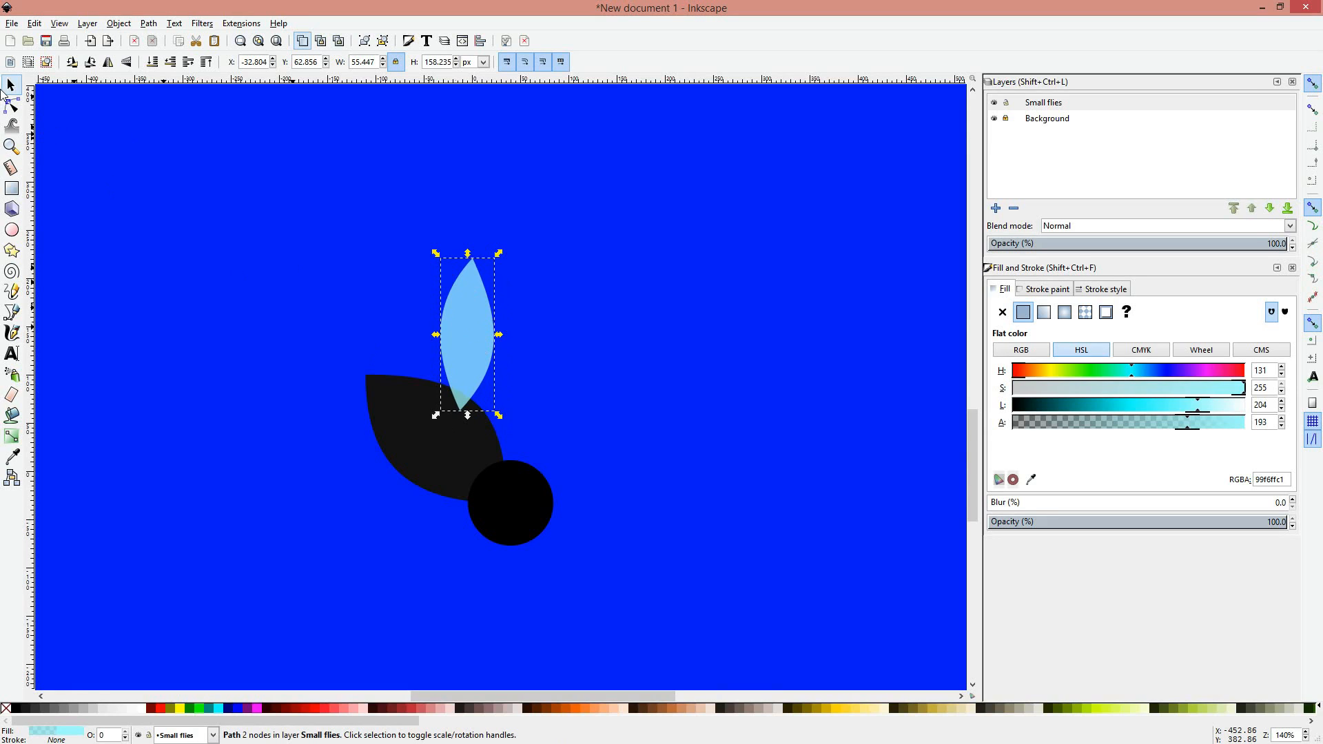
Step: With the Node tool, insert an extra node on the outer edge of the light blue wing
click(12, 105)
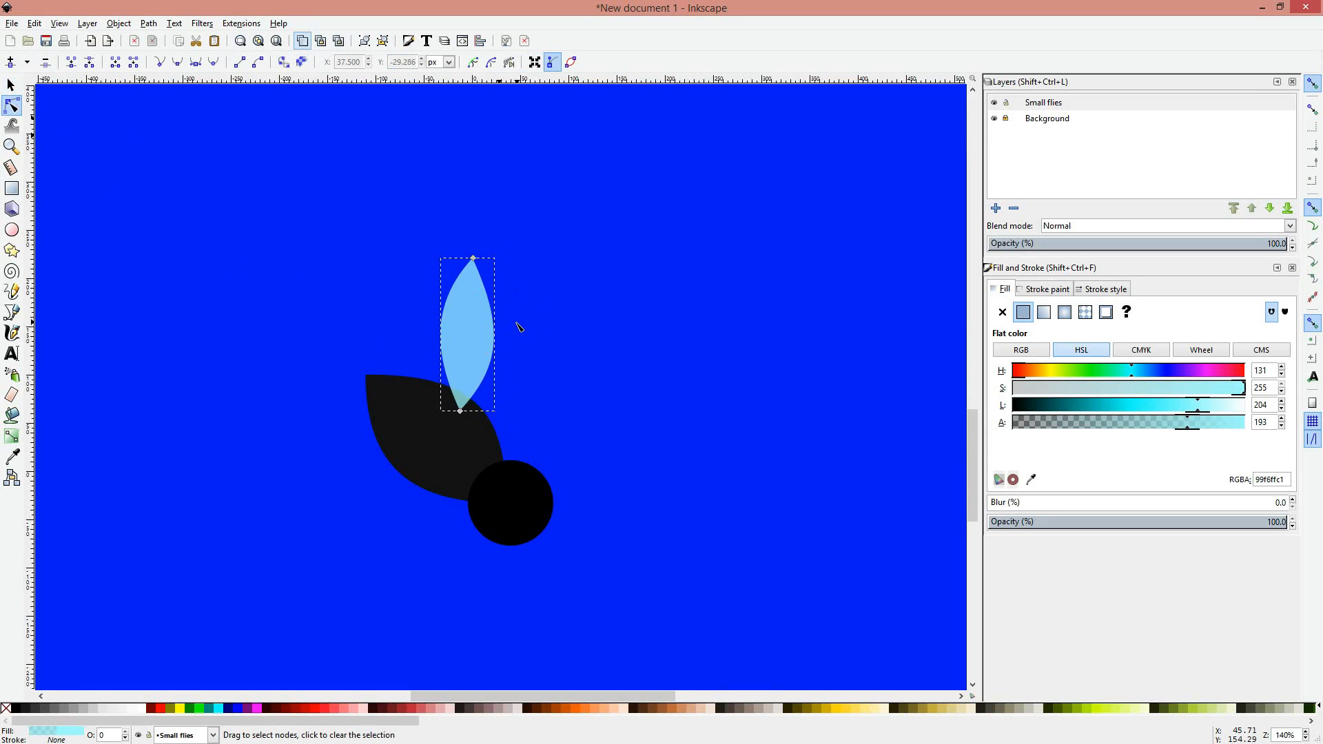
scroll(520, 327, up, 2)
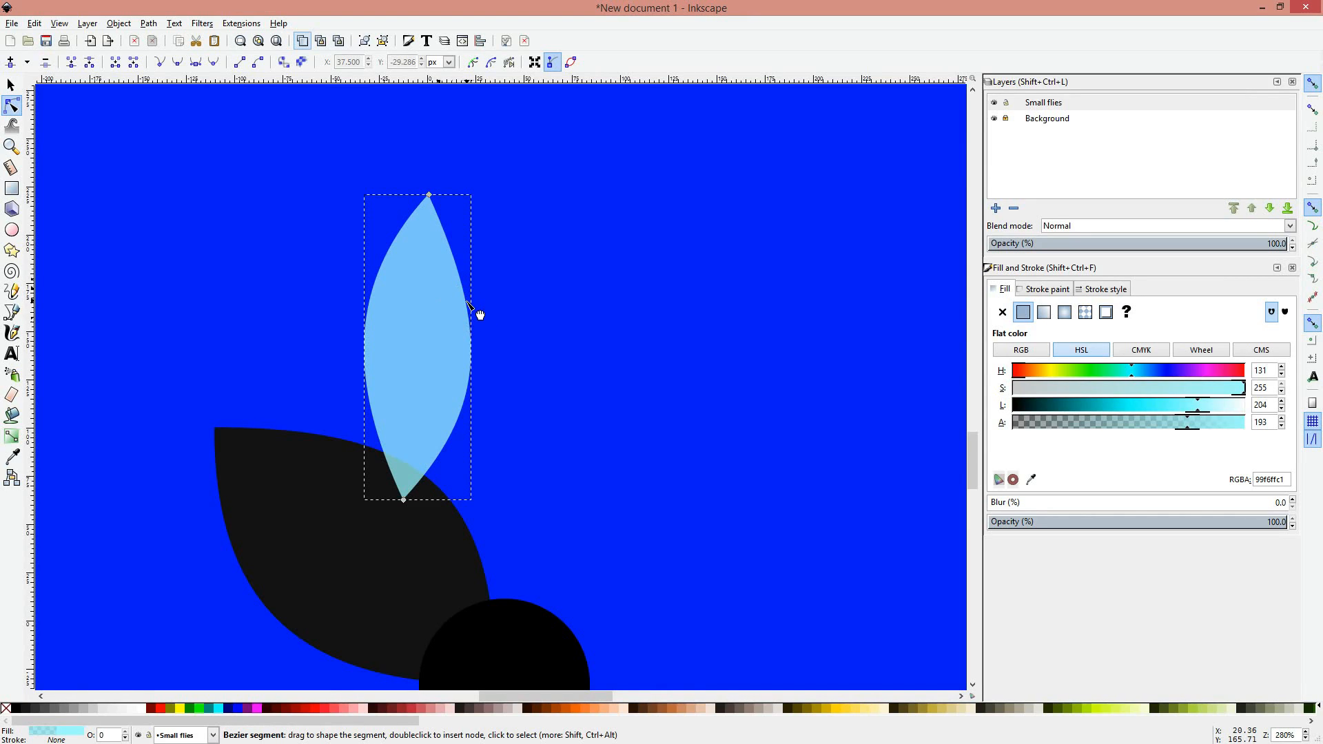
click(468, 303)
double_click(467, 302)
click(468, 304)
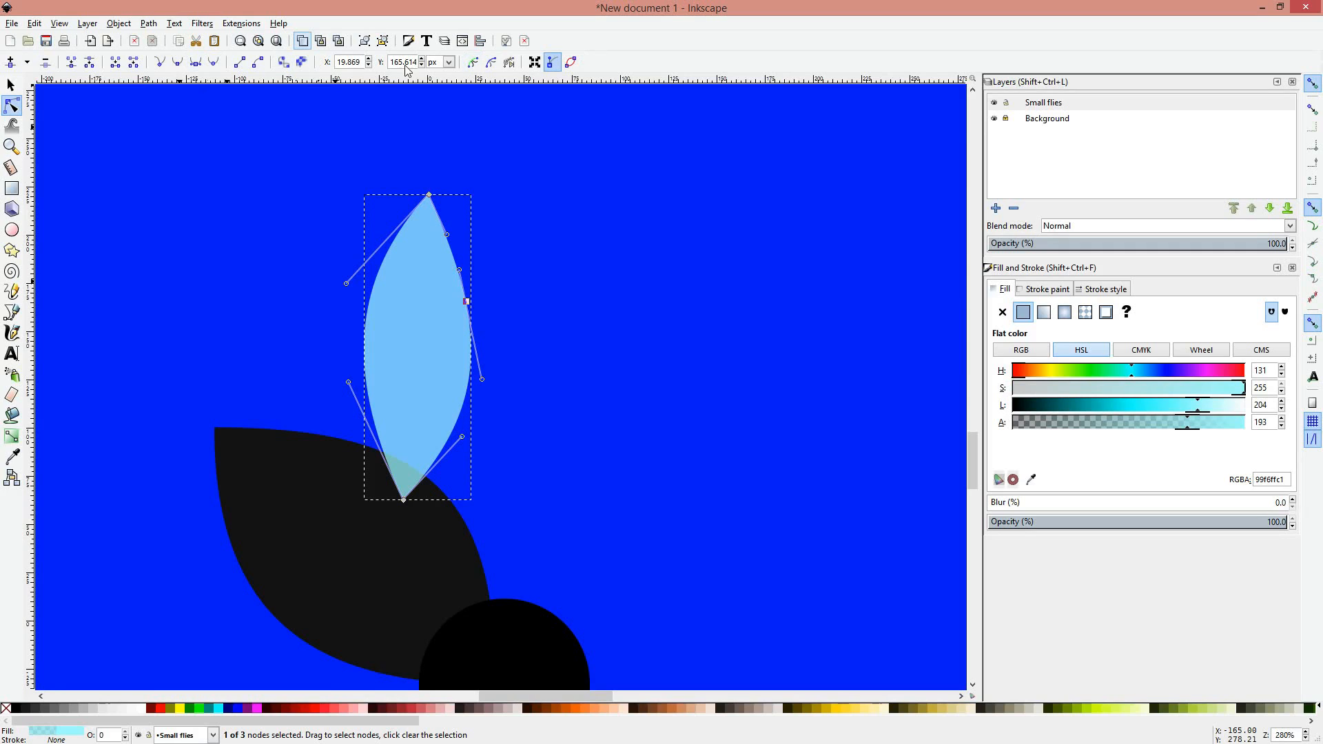
click(11, 86)
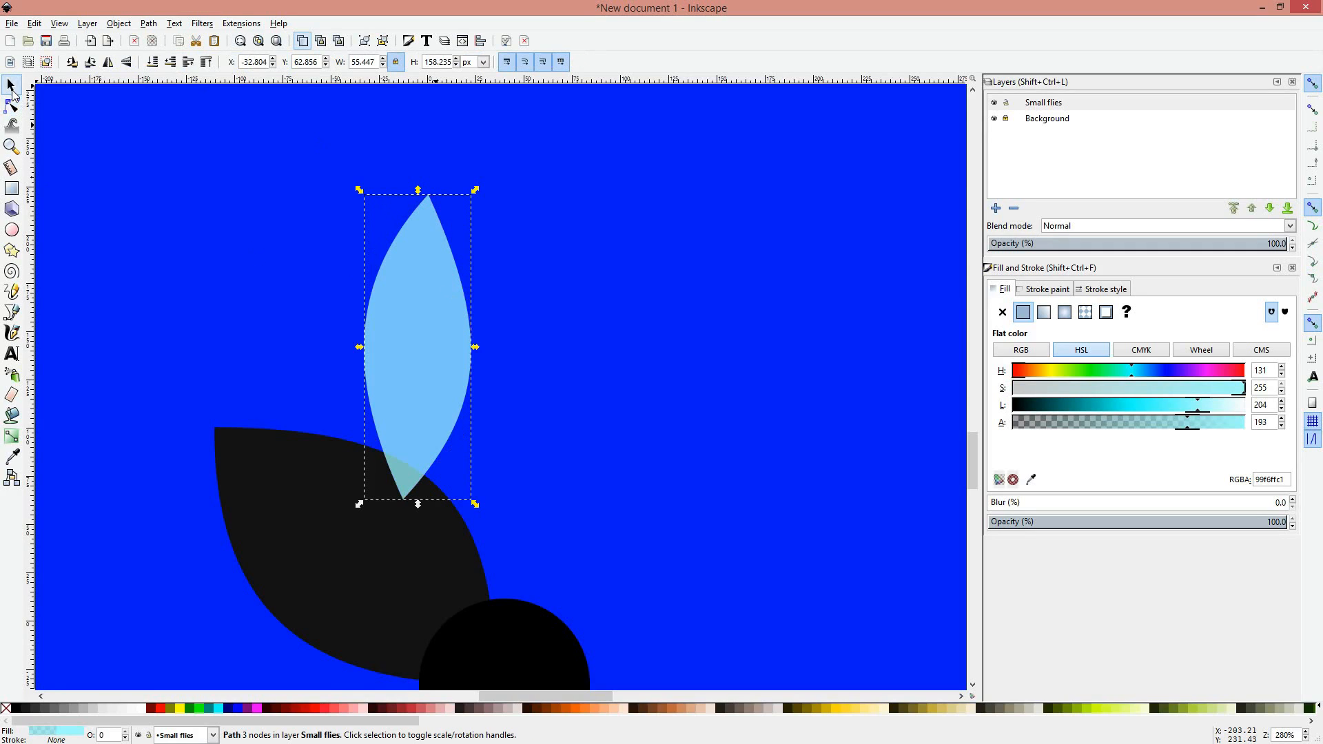
click(11, 106)
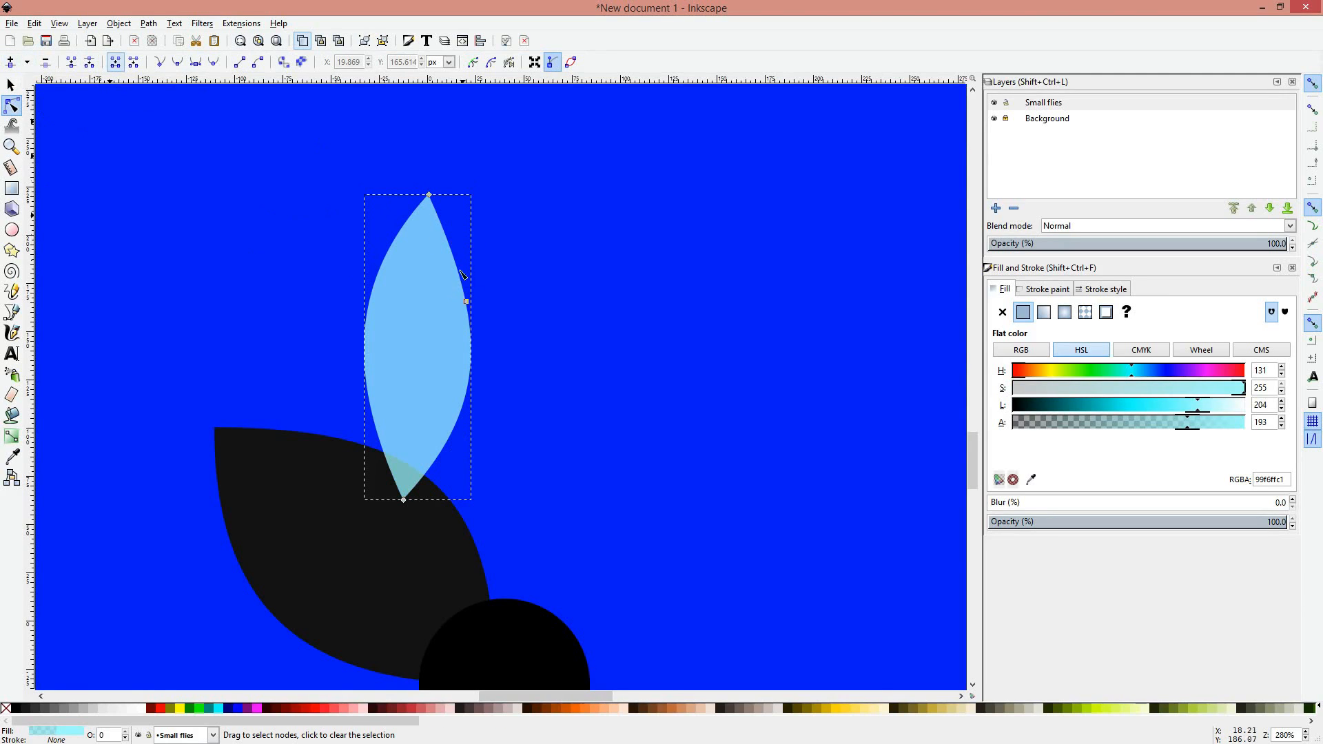
Step: Try pulling the added node outward to about X 36, Y 163 px as a corner and a smooth node, and undo the node edits
click(466, 301)
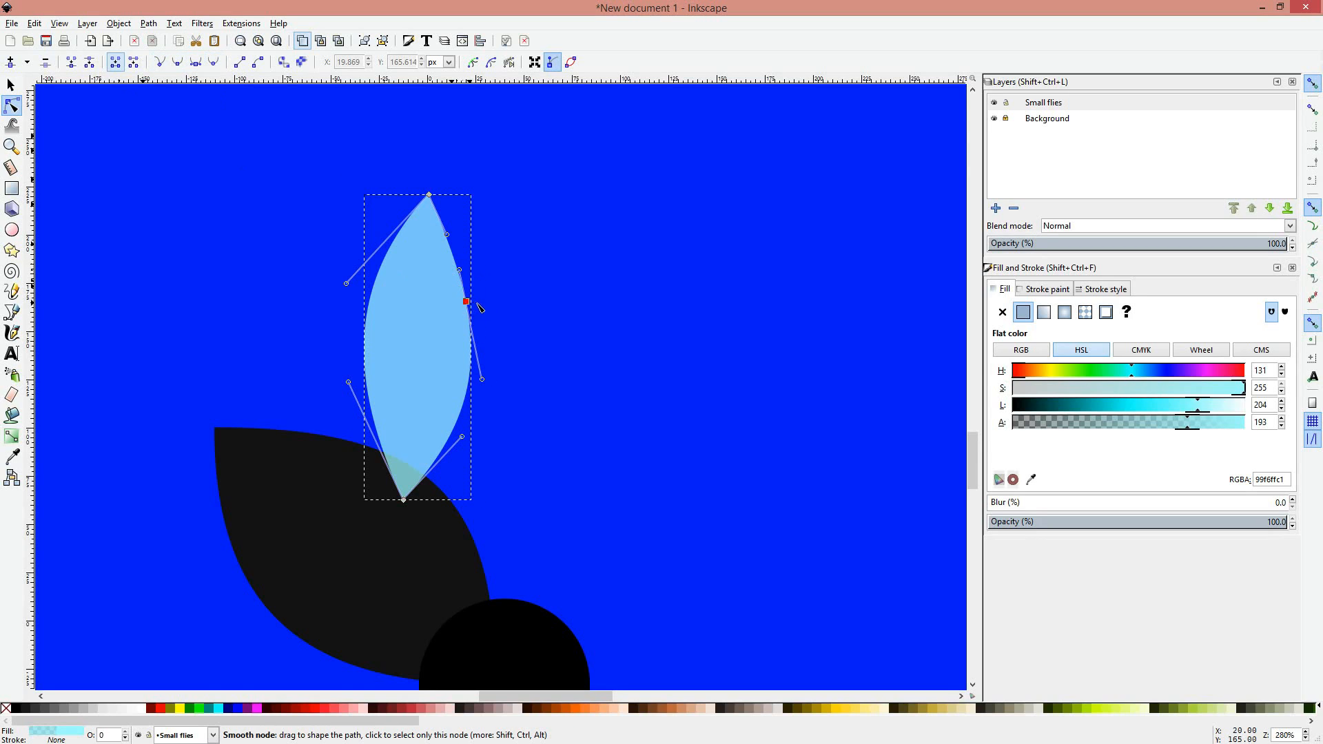
drag(477, 304, 508, 308)
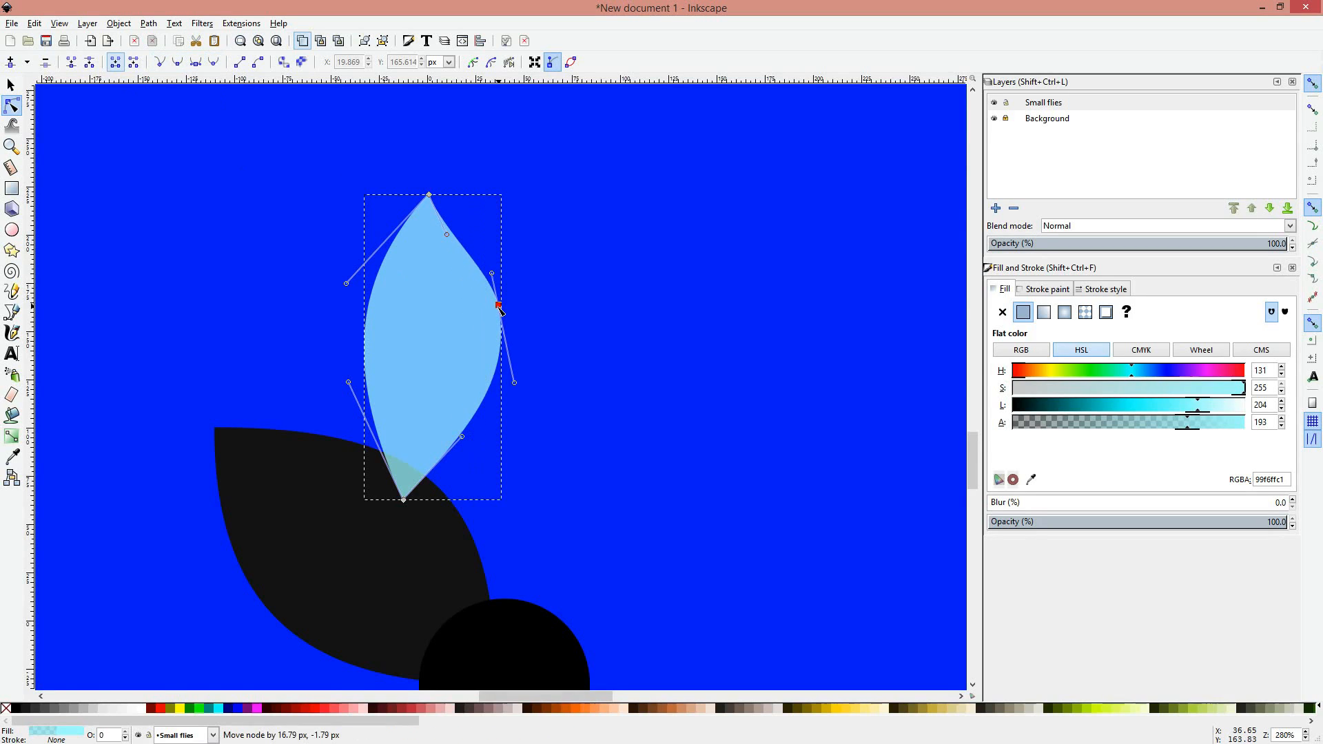
click(159, 63)
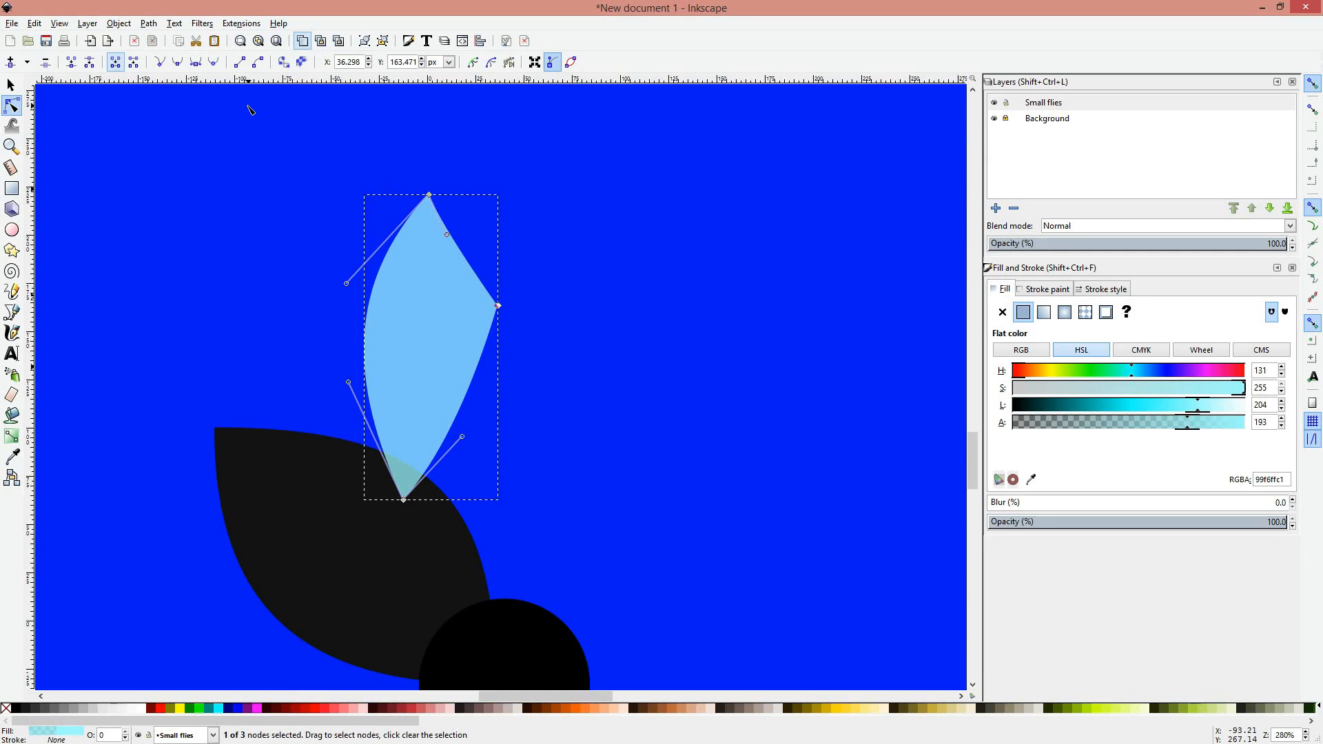
drag(492, 295, 463, 257)
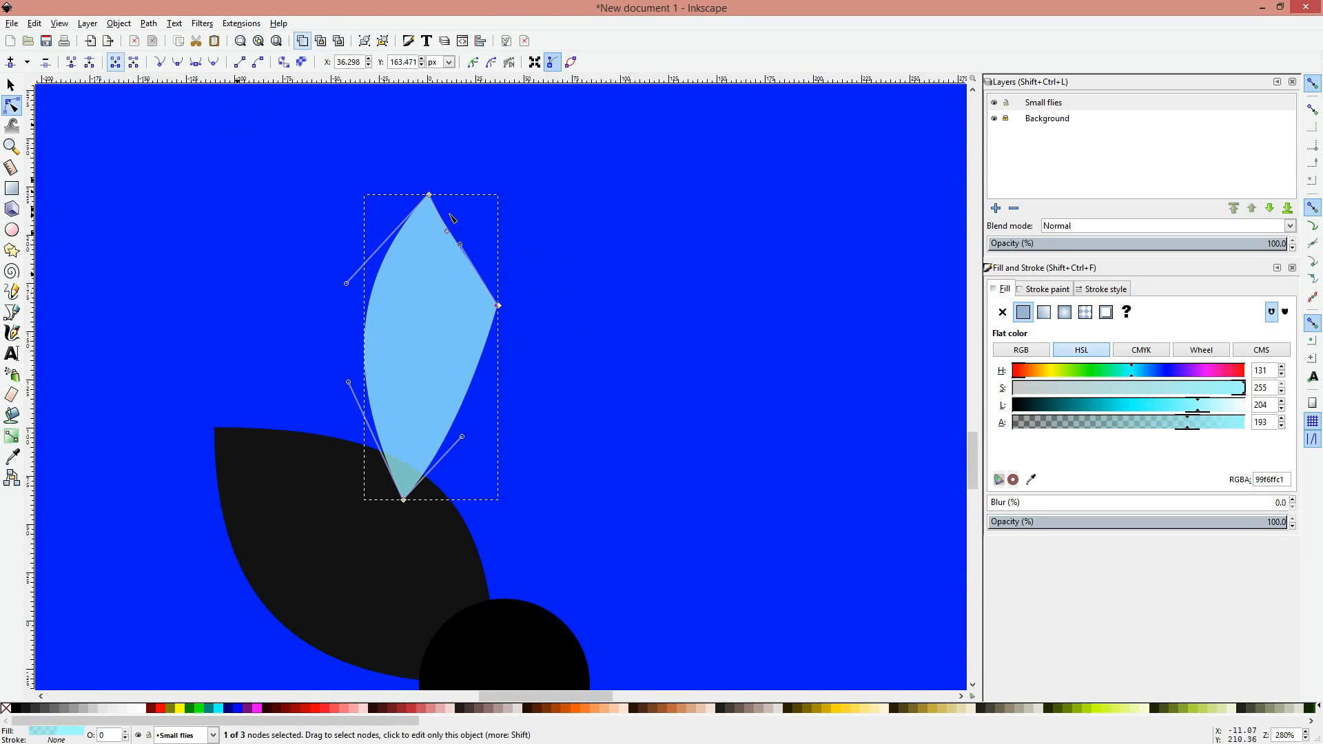
key(shift+s)
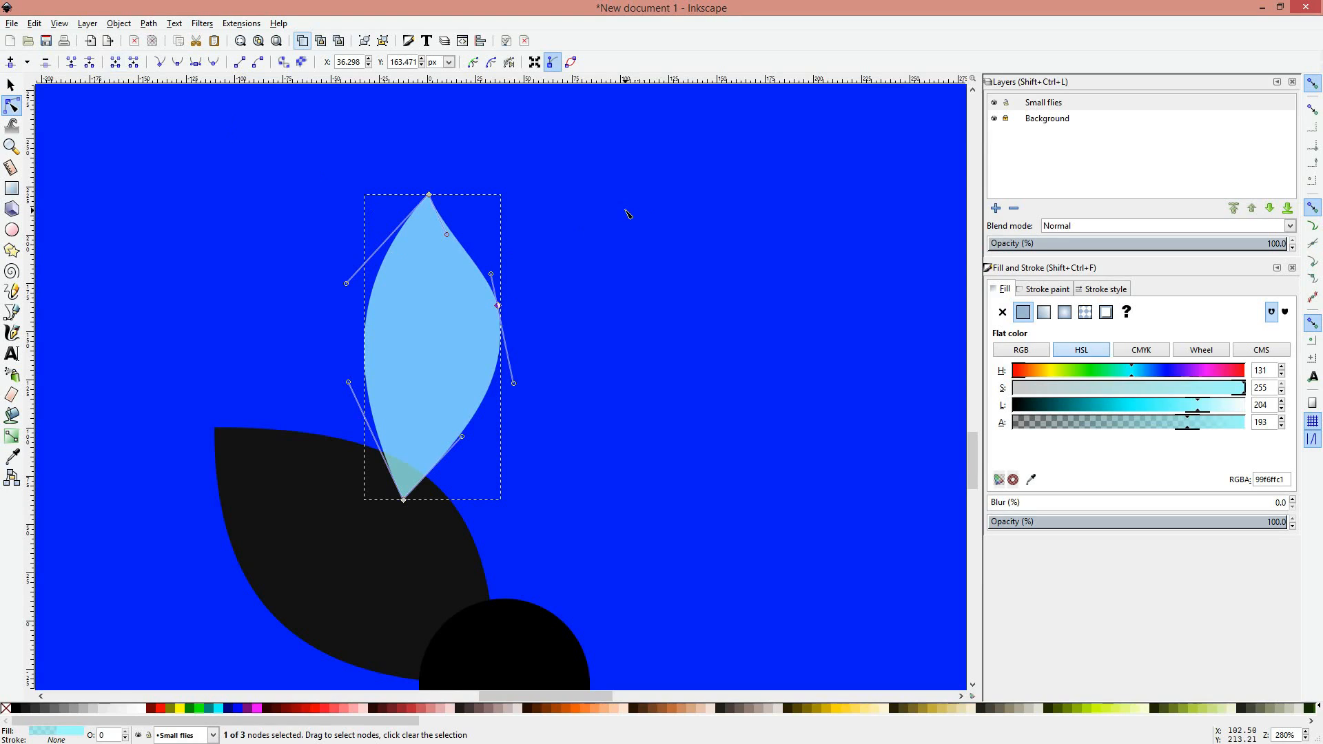
key(Delete)
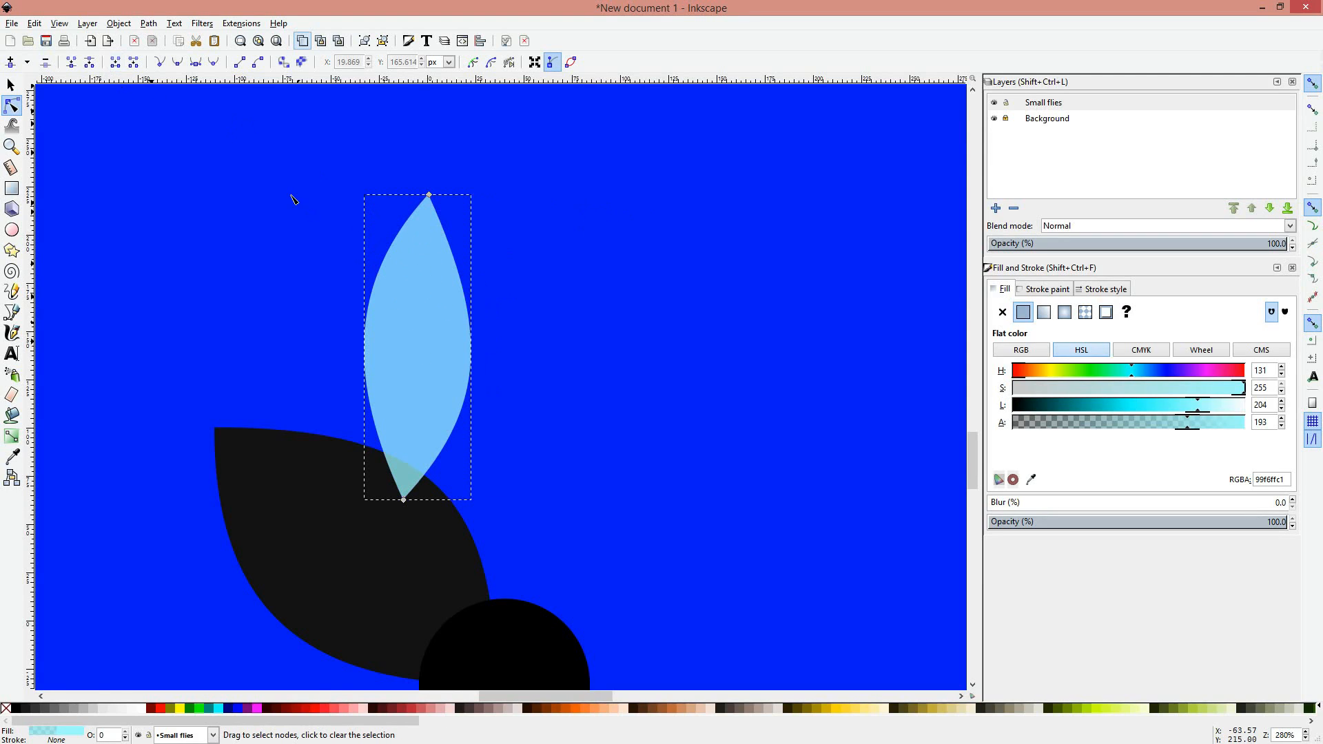
Step: Flip the light blue wing horizontally, rotate it slightly clockwise, place it at about X -34, Y 55 px and deselect it
click(10, 86)
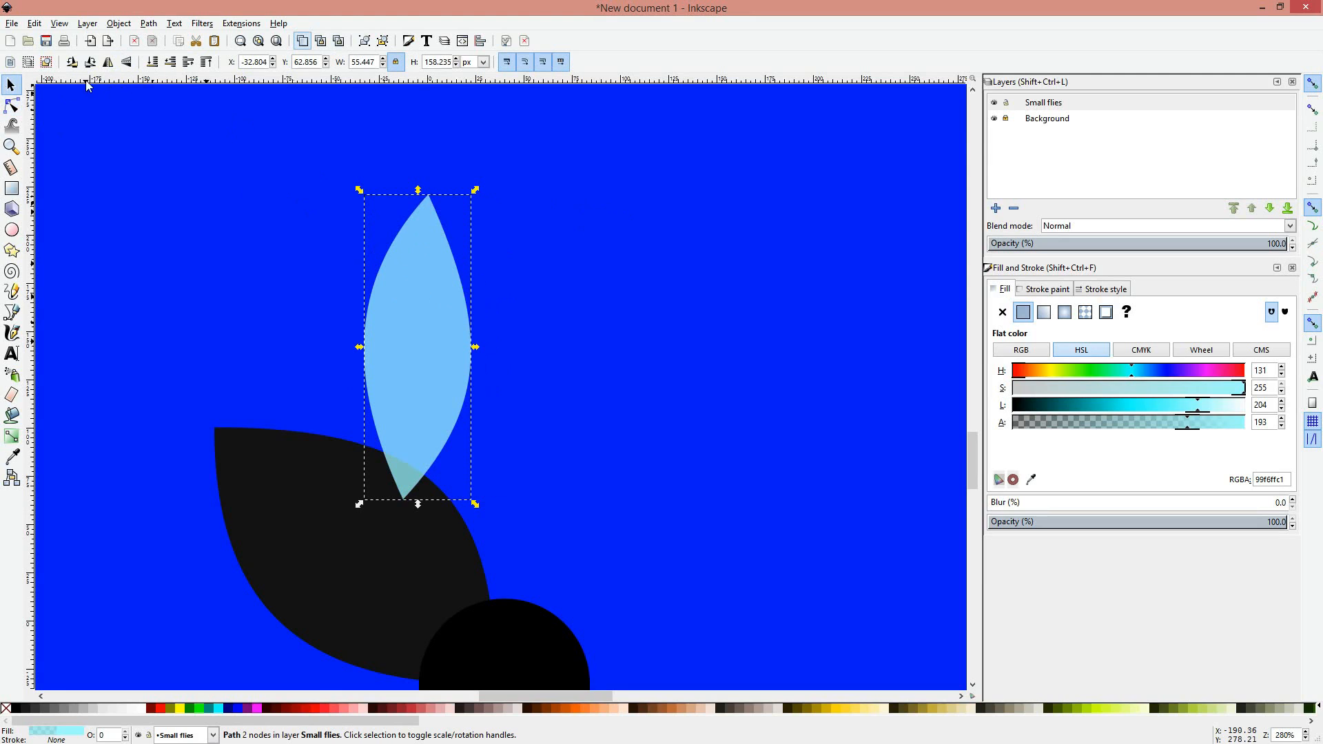
click(108, 62)
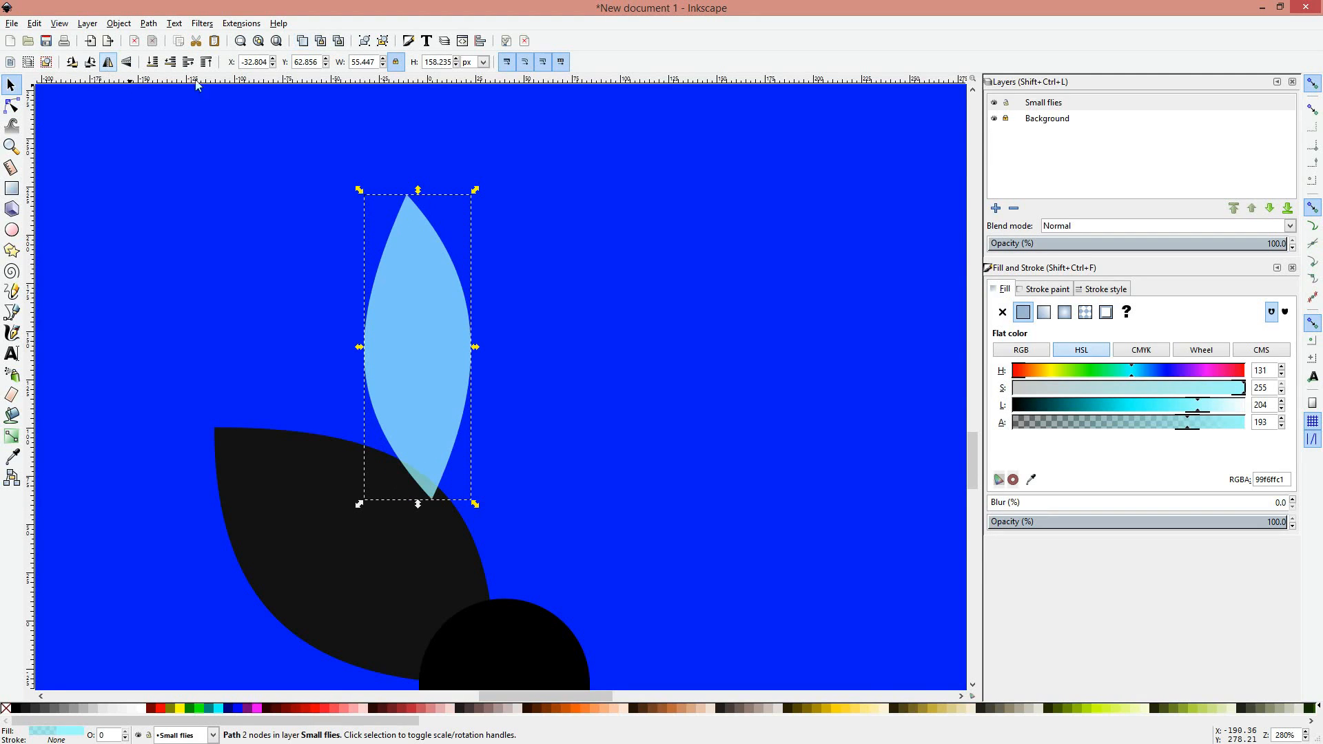
click(419, 278)
drag(476, 192, 491, 204)
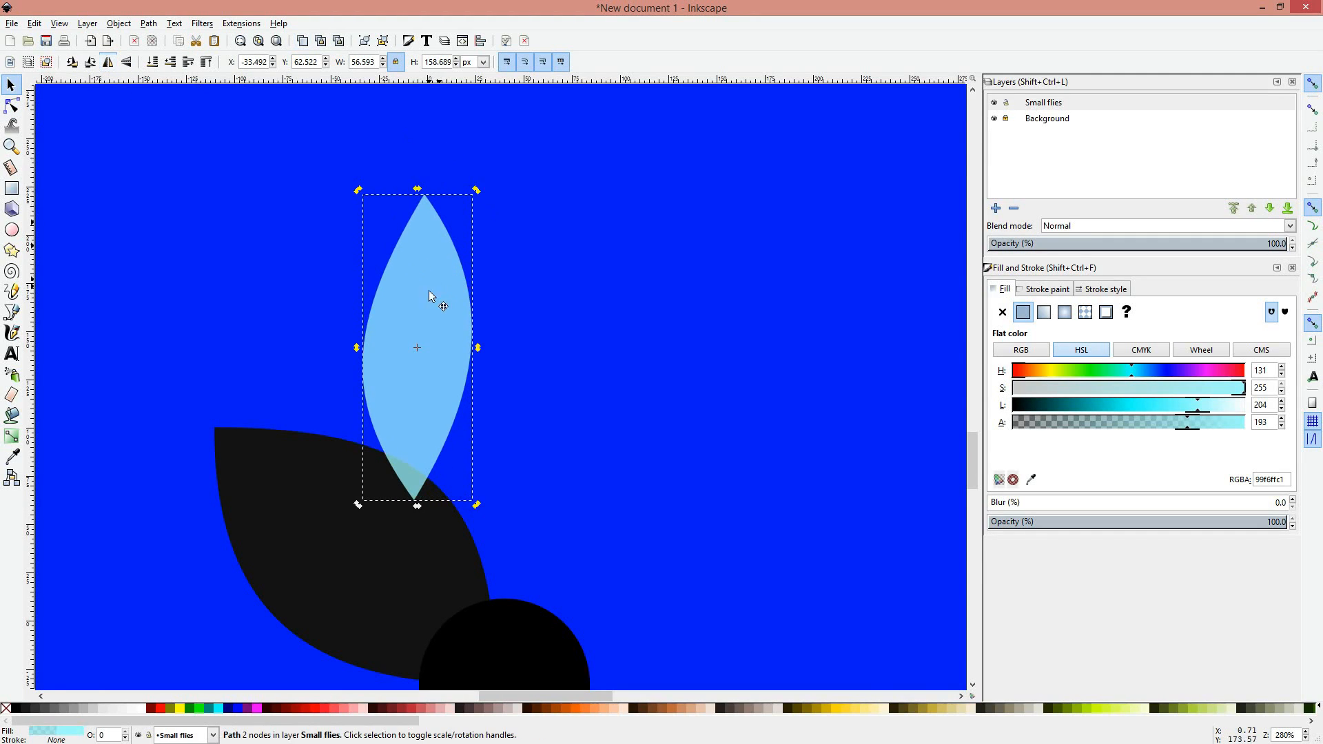
drag(437, 296, 449, 324)
scroll(449, 324, down, 4)
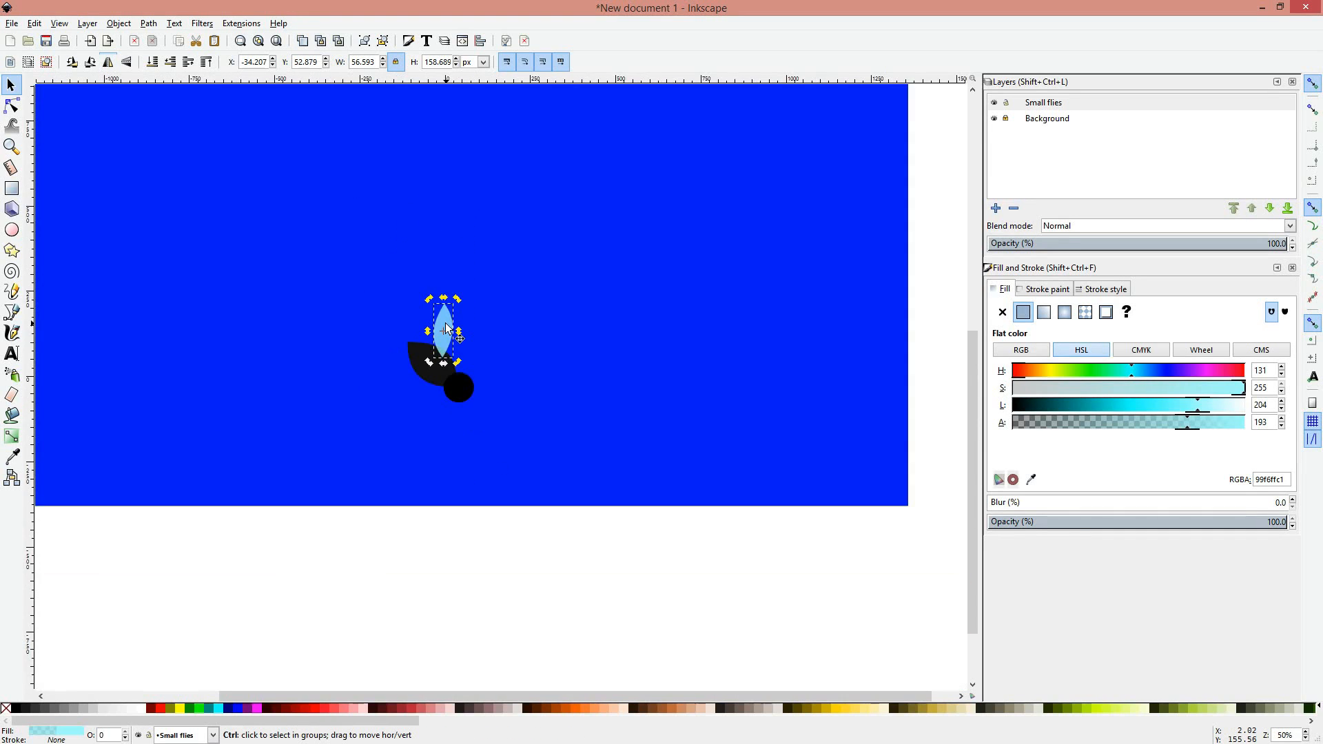
scroll(445, 329, up, 1)
click(612, 312)
scroll(613, 312, left, 2)
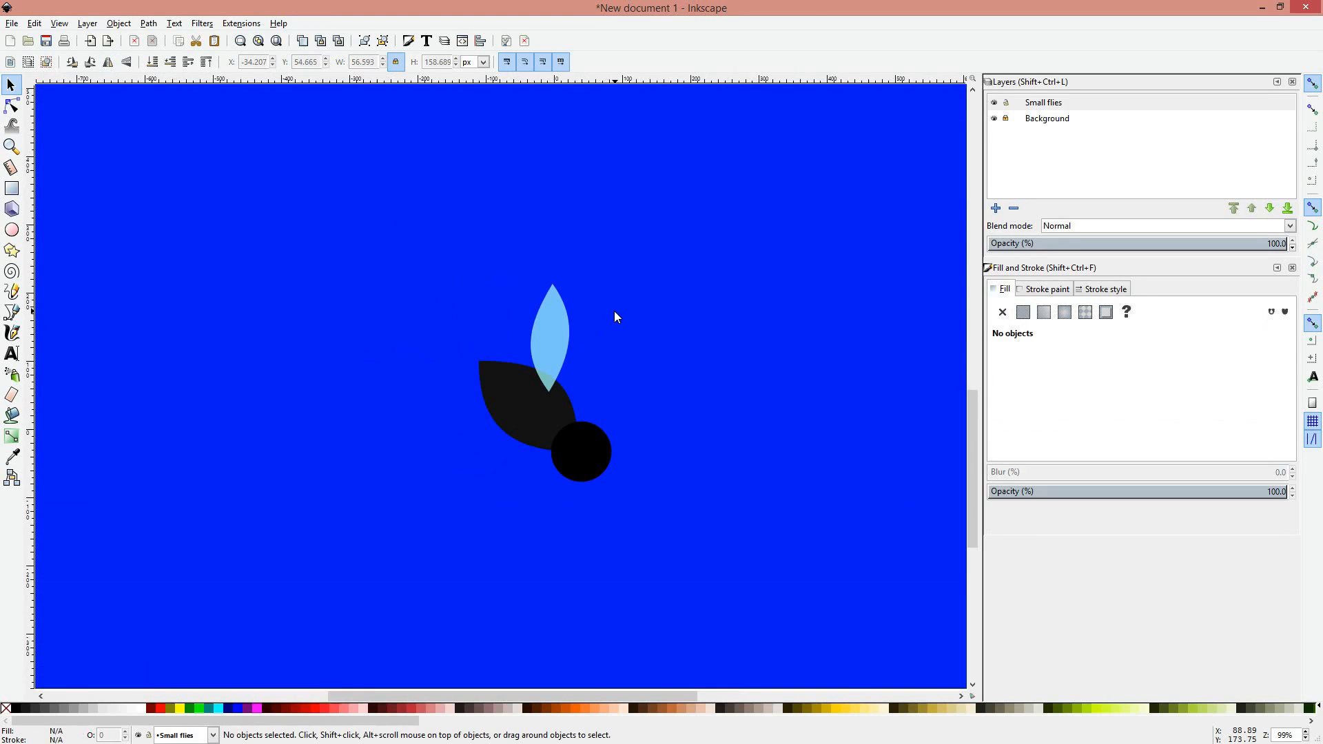
Step: Paste a copy of the light blue wing, rotate it to horizontal and place it at about X -196, Y -32 px
click(541, 340)
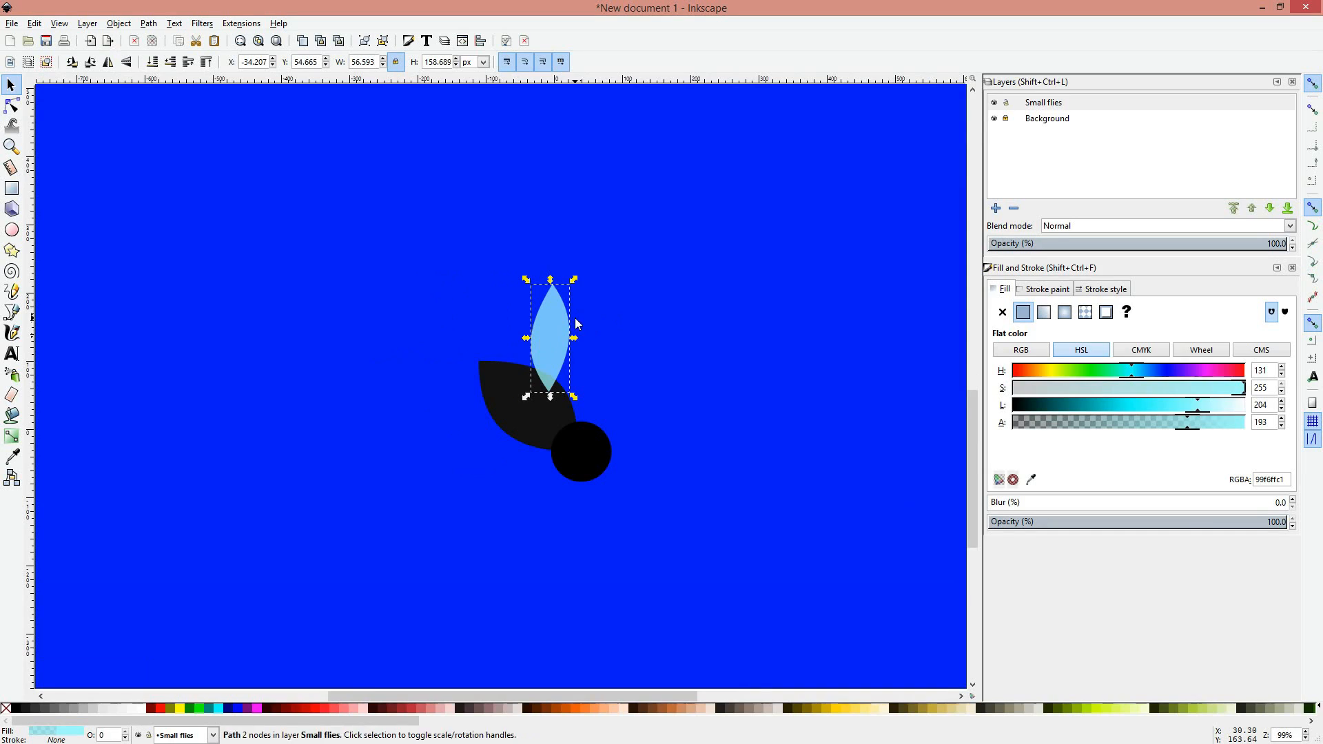
key(ctrl+v)
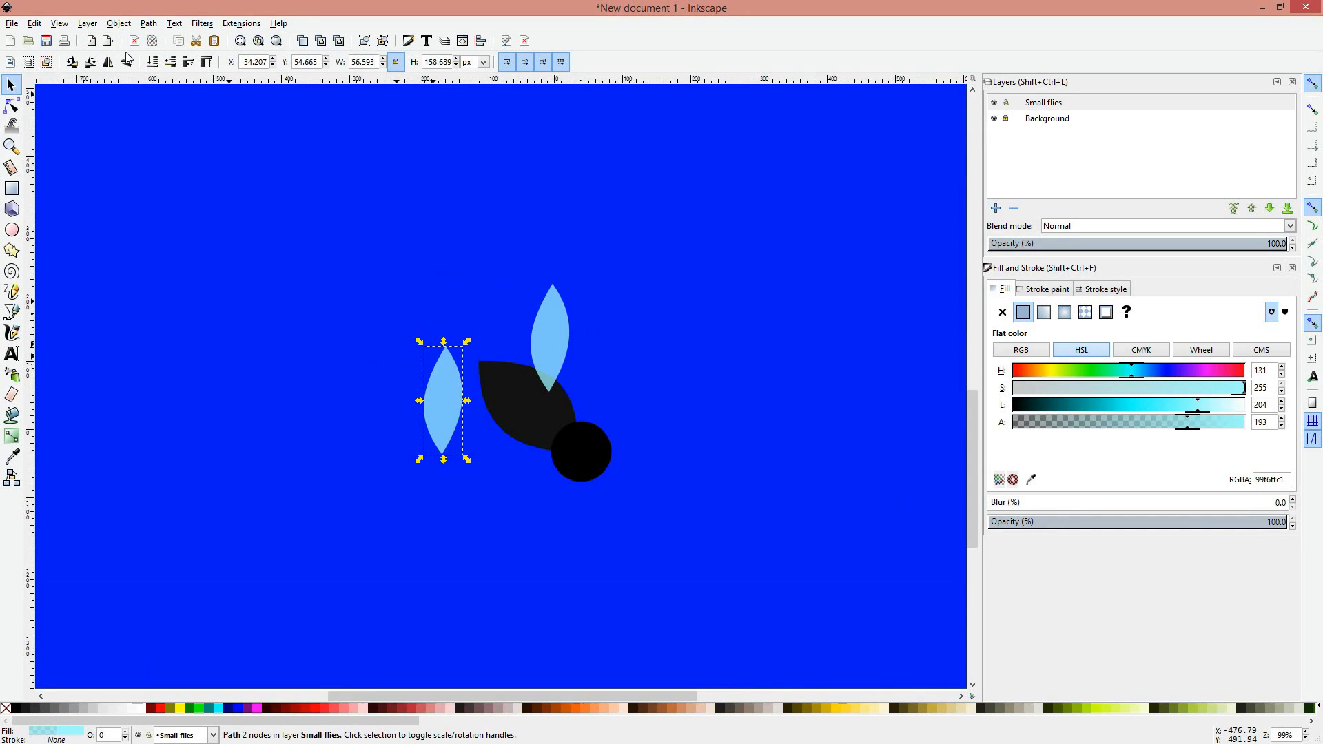
click(428, 359)
drag(418, 342, 461, 439)
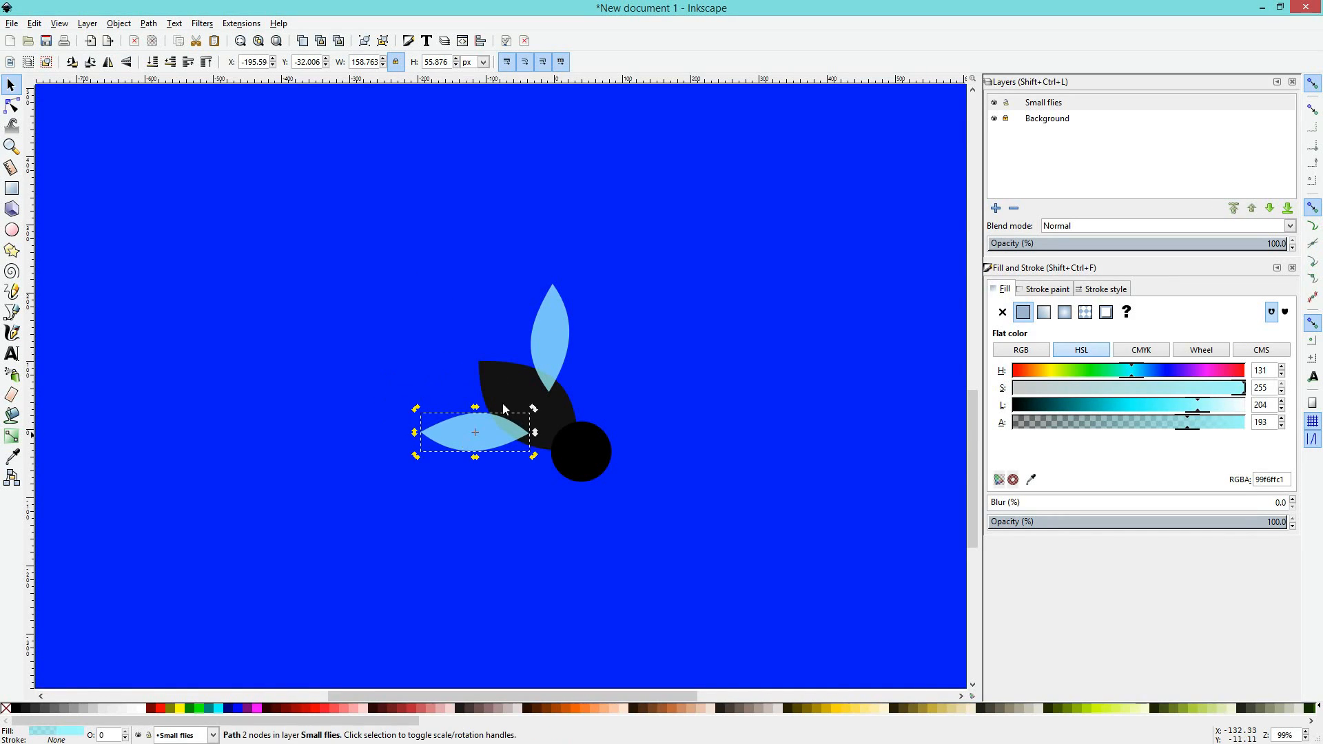
Step: Move the upright light blue wing closer to the body at about X -26, Y 42 px and deselect it
drag(548, 321, 553, 329)
click(652, 310)
scroll(648, 308, down, 4)
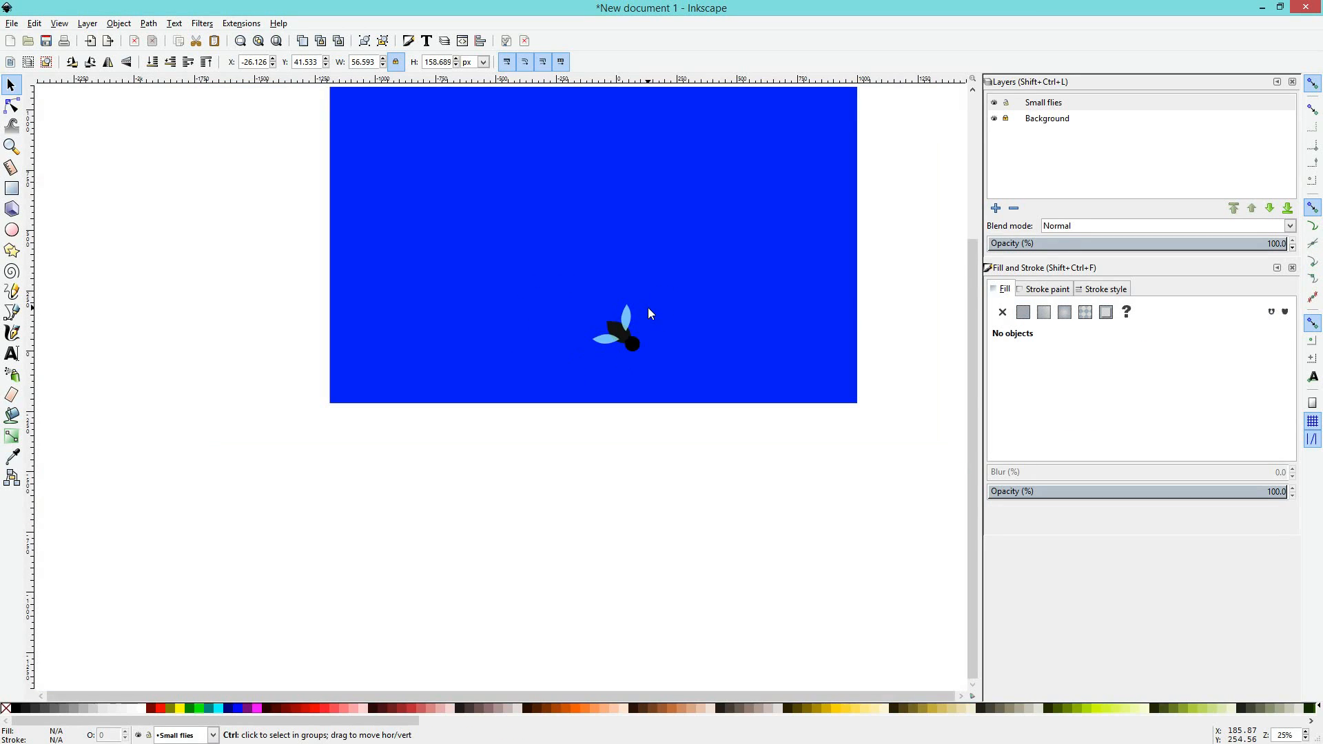
scroll(648, 308, up, 1)
scroll(648, 307, up, 2)
scroll(648, 308, right, 2)
scroll(648, 307, right, 1)
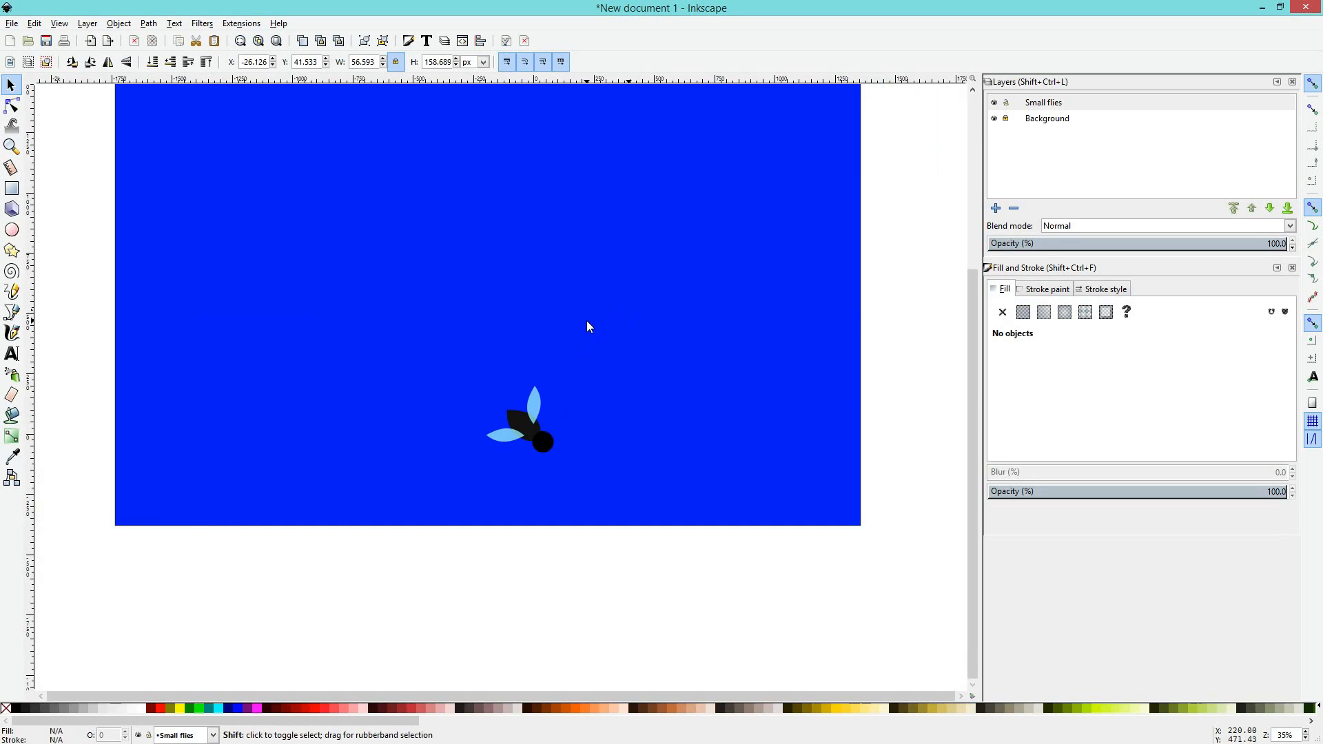
scroll(551, 415, up, 2)
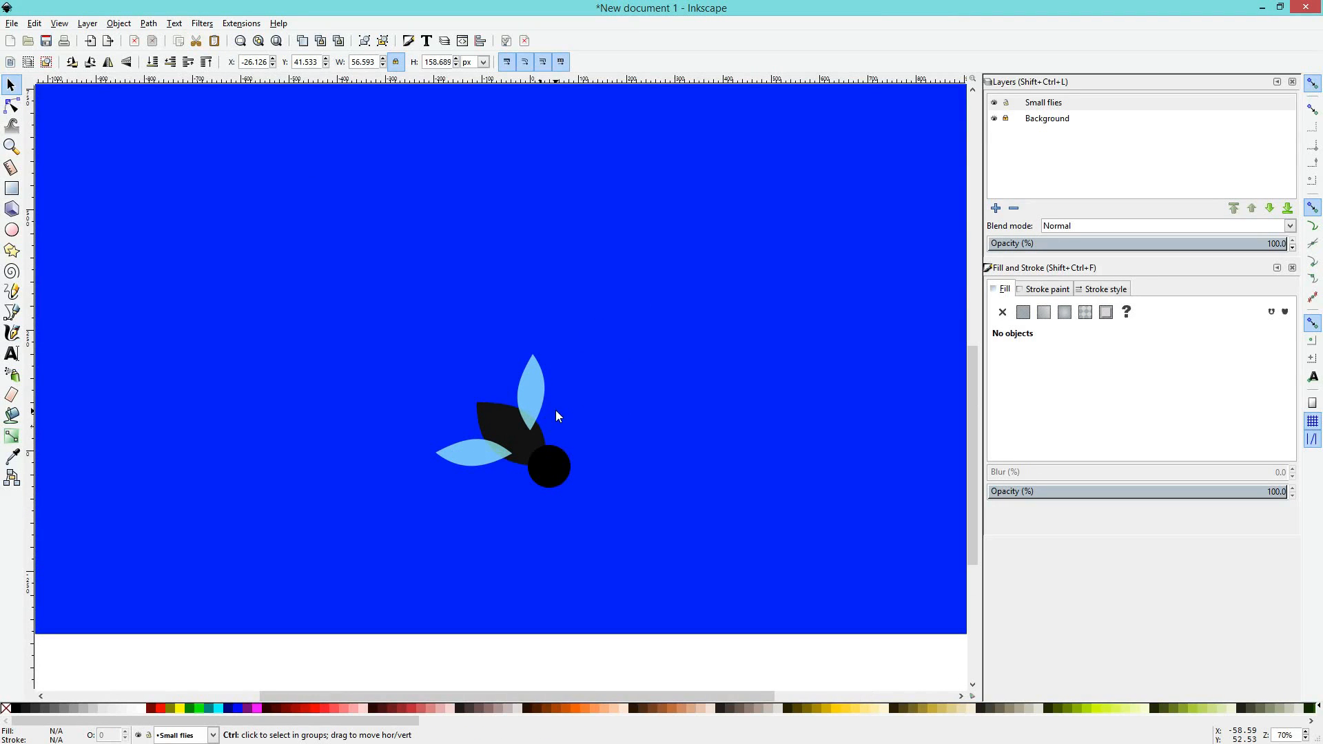
Step: Nudge the upright light blue wing closer to the body at about X -32, Y 35 px and deselect it
scroll(549, 424, up, 2)
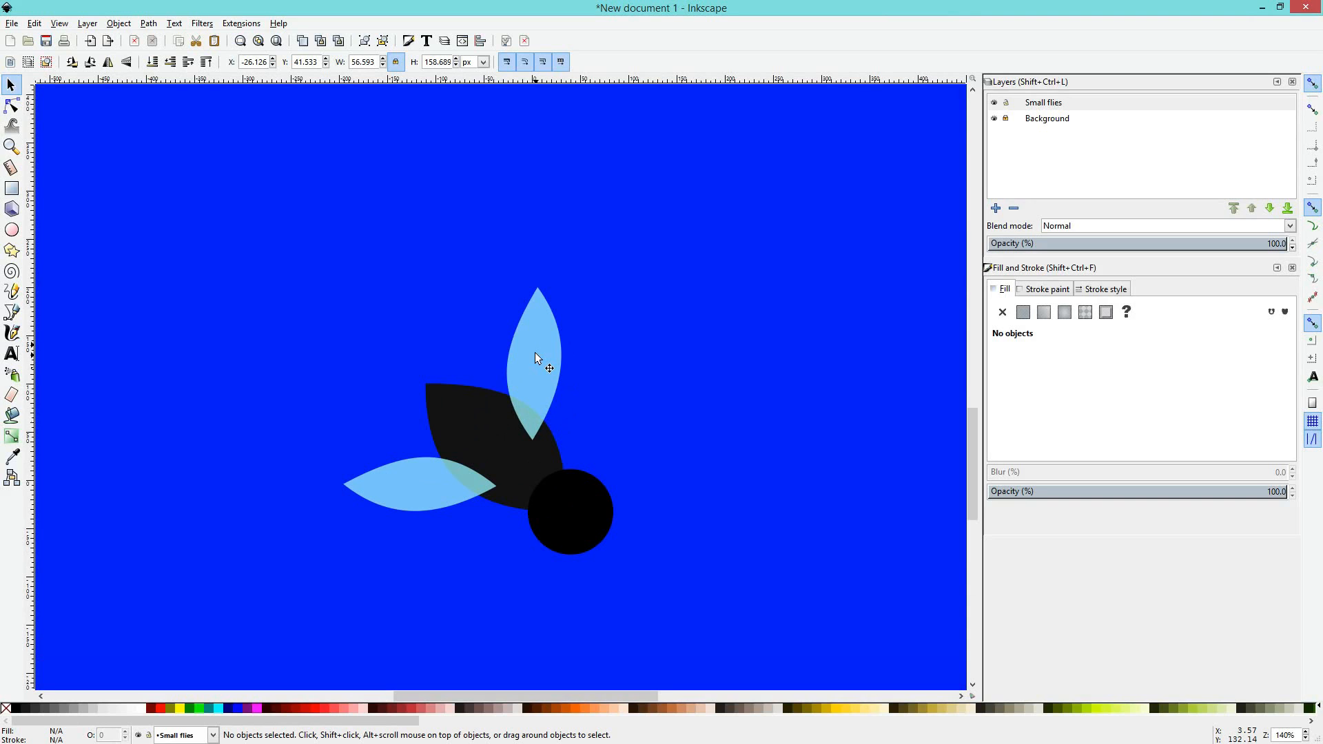
drag(529, 359, 523, 366)
click(615, 357)
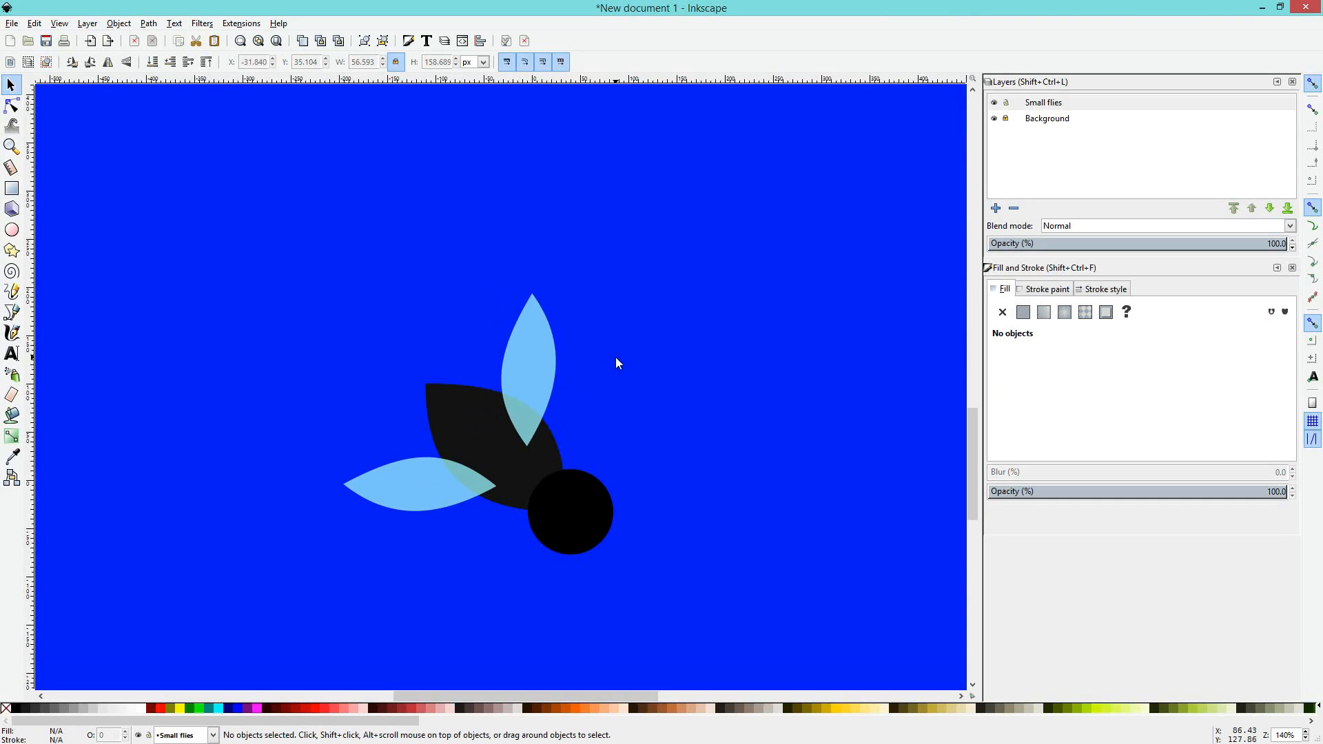
Step: Shrink the black head circle to about 69 px across, place it at about X 4, Y -59 px and deselect it
scroll(615, 357, down, 3)
scroll(617, 357, up, 1)
scroll(623, 357, down, 2)
scroll(622, 357, up, 4)
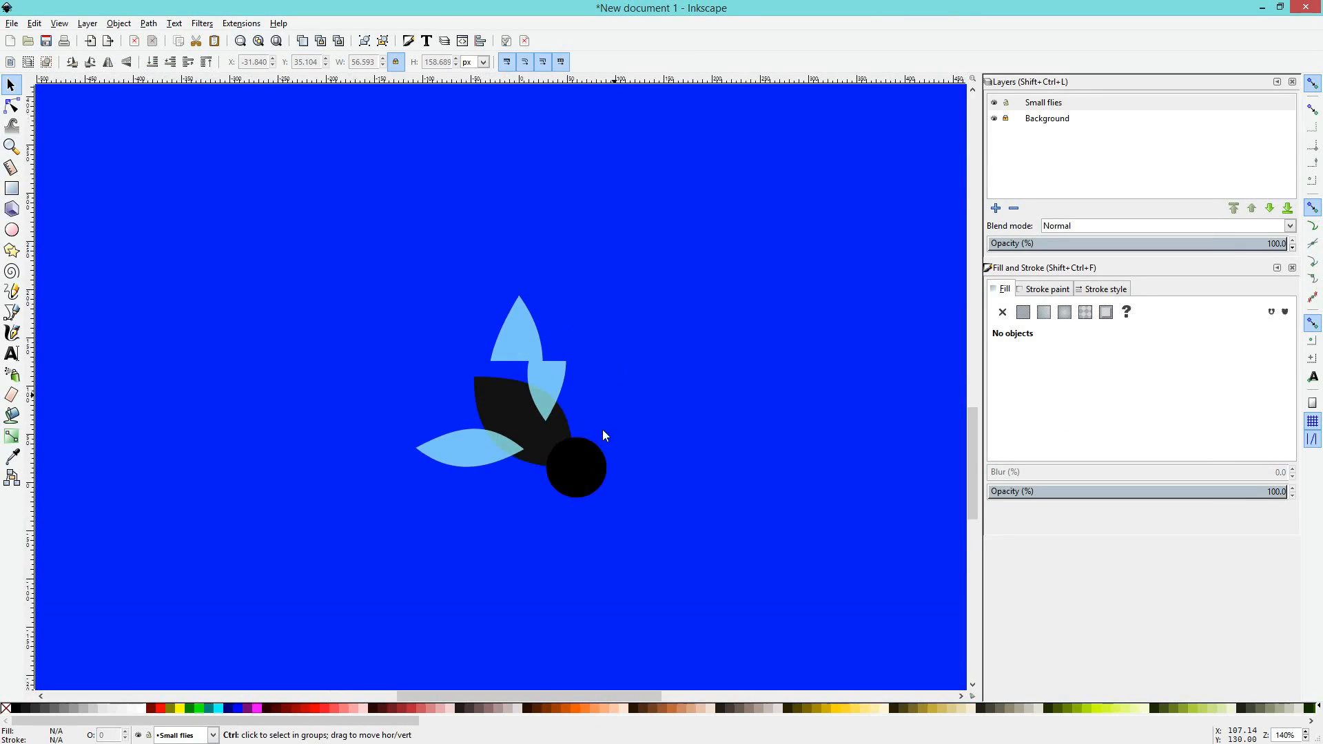
scroll(605, 436, up, 3)
scroll(576, 470, down, 3)
click(523, 529)
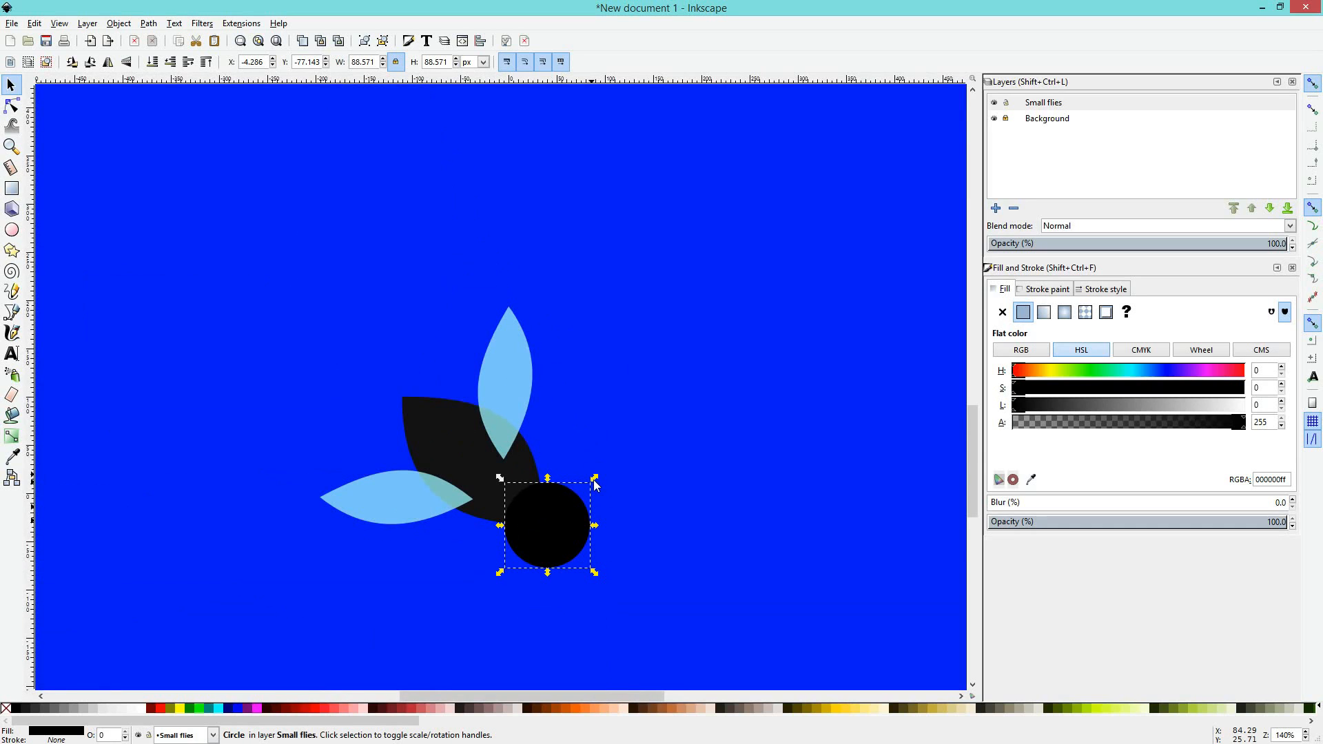
drag(597, 480, 580, 500)
drag(544, 540, 552, 528)
click(572, 460)
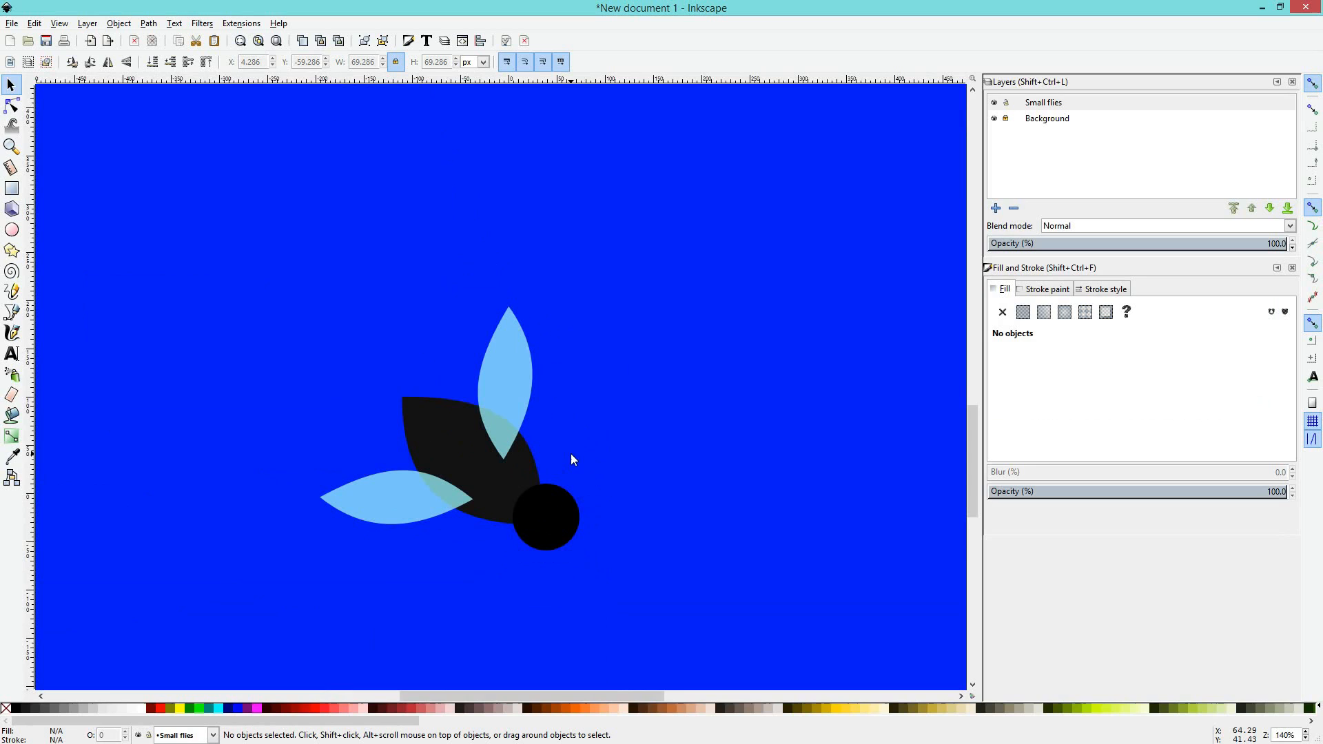
Step: Examine the assembled fly both up close and against the whole blue background
click(564, 506)
click(394, 444)
scroll(571, 431, down, 5)
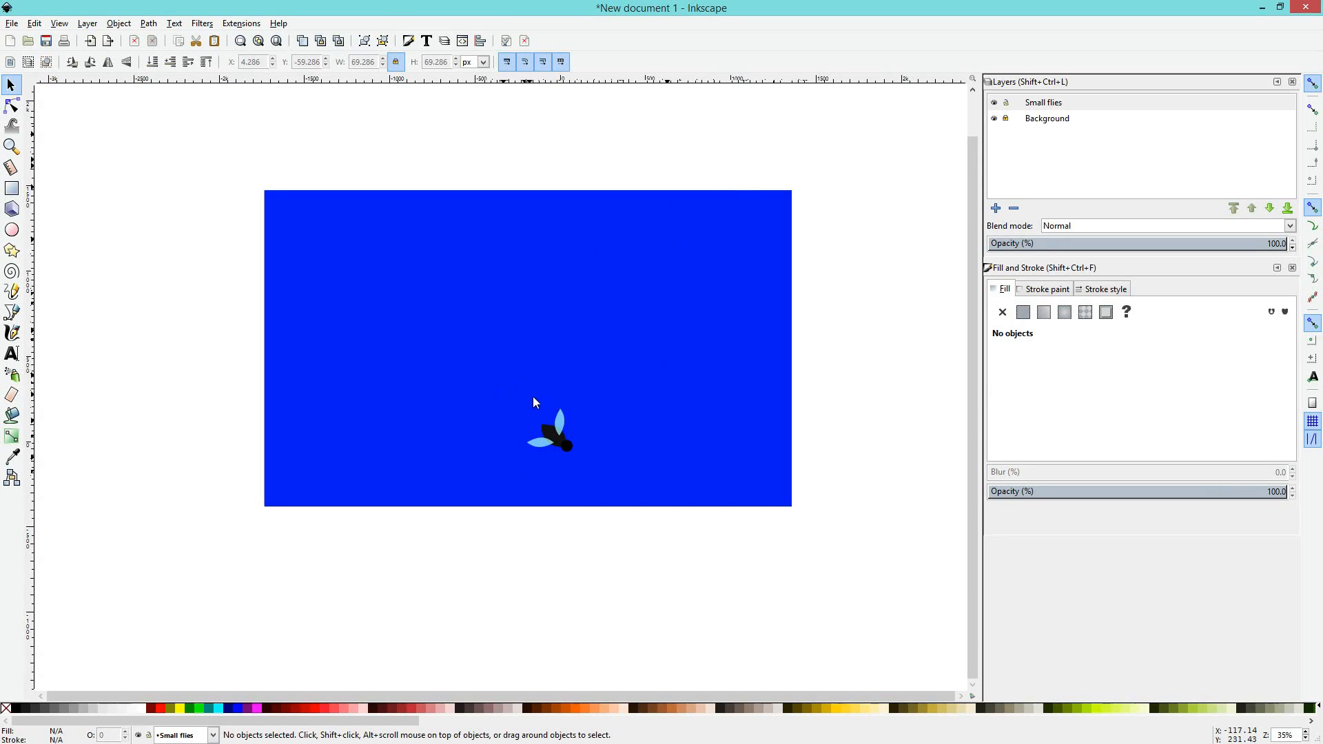
scroll(532, 397, up, 5)
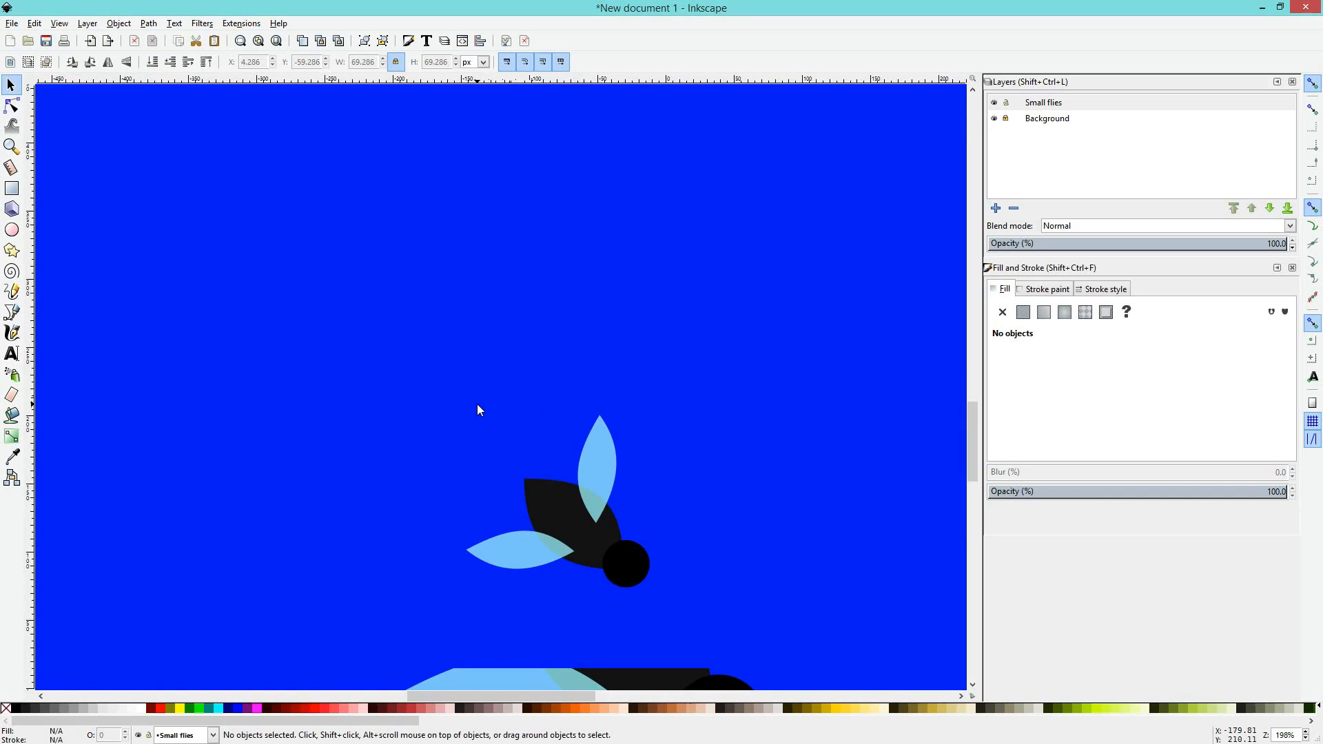
scroll(476, 404, down, 2)
click(543, 406)
drag(548, 422, 542, 416)
click(441, 340)
Step: Try moving, rotating and shrinking all four fly parts together as separate selected objects, and undo the changes
drag(408, 296, 627, 467)
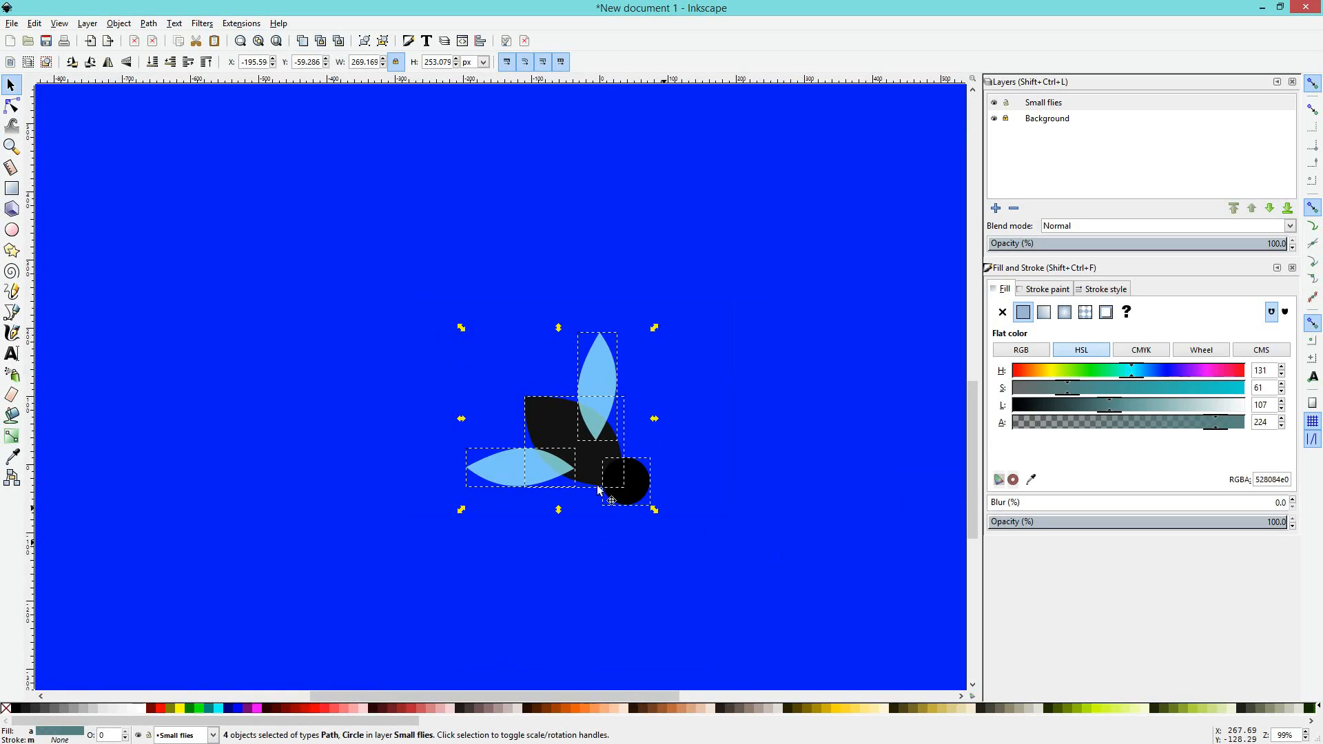
drag(556, 440, 545, 401)
click(545, 401)
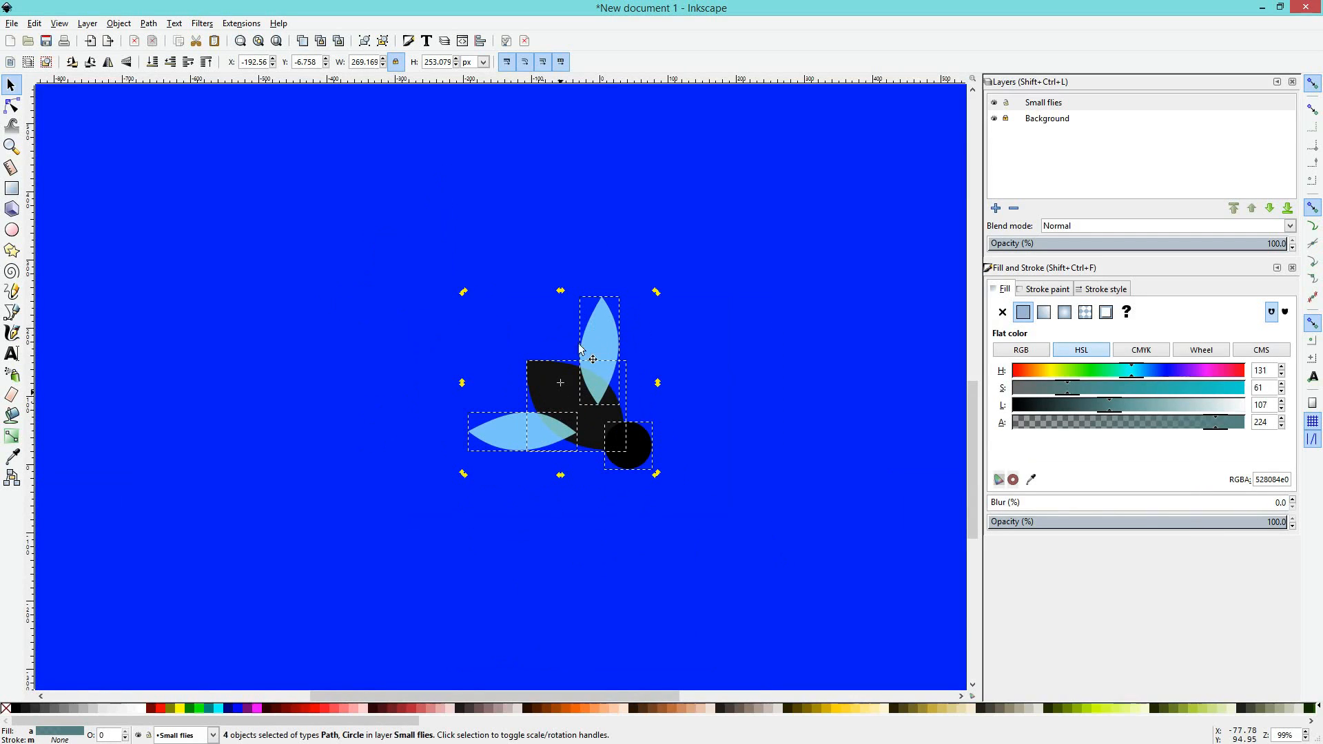
drag(653, 292, 672, 357)
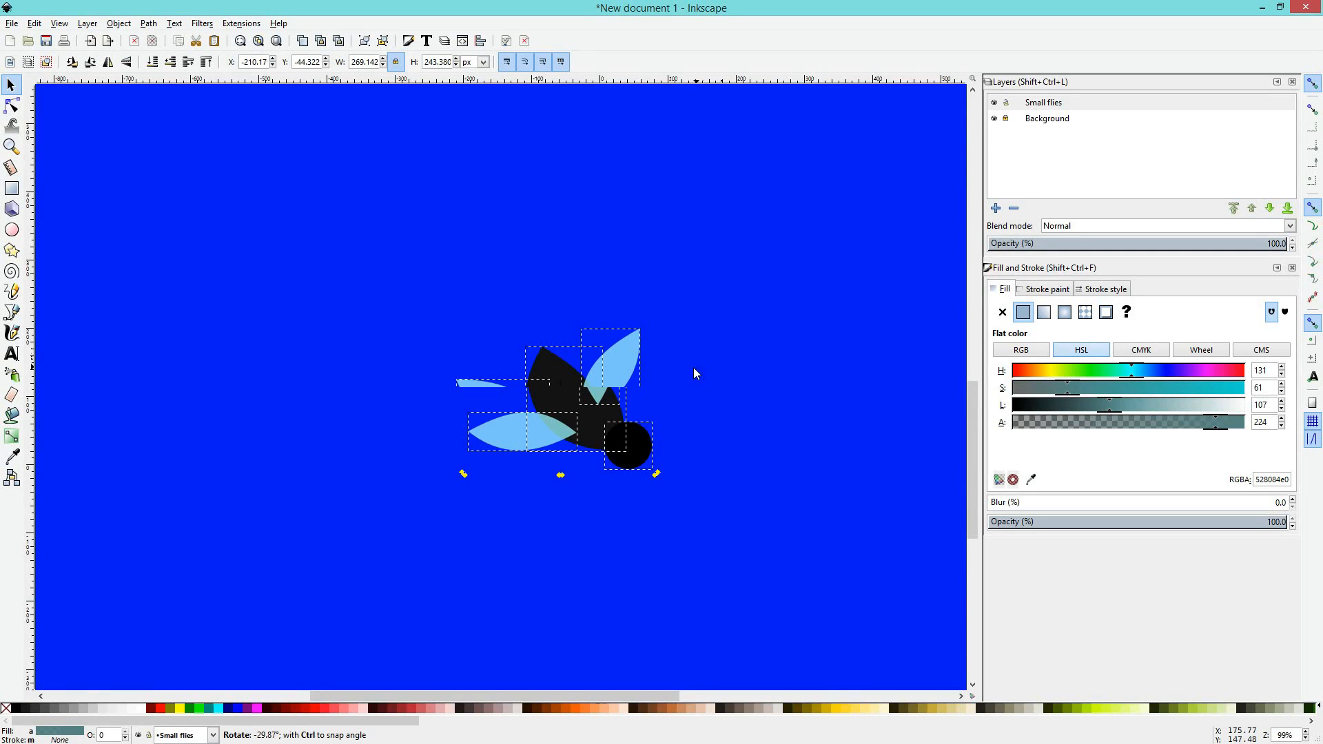
key(ctrl+z)
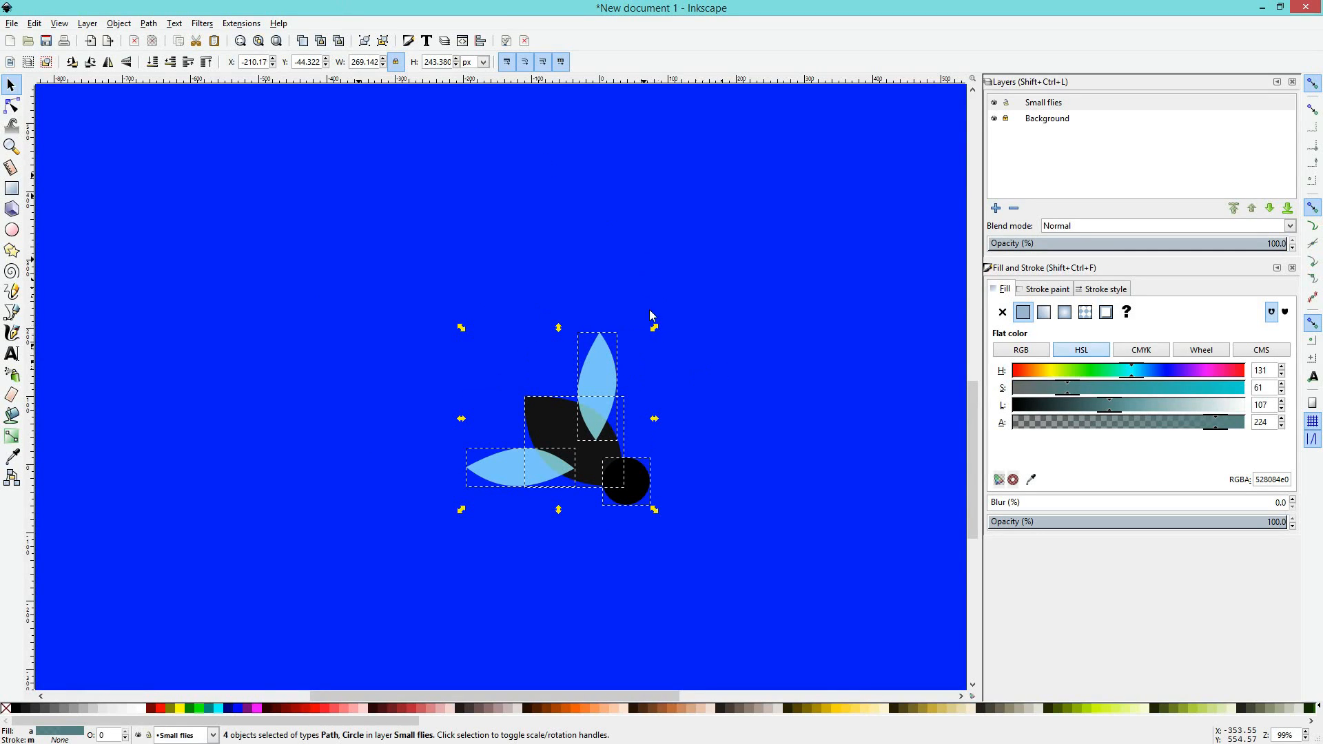
drag(655, 329, 602, 299)
key(ctrl+z)
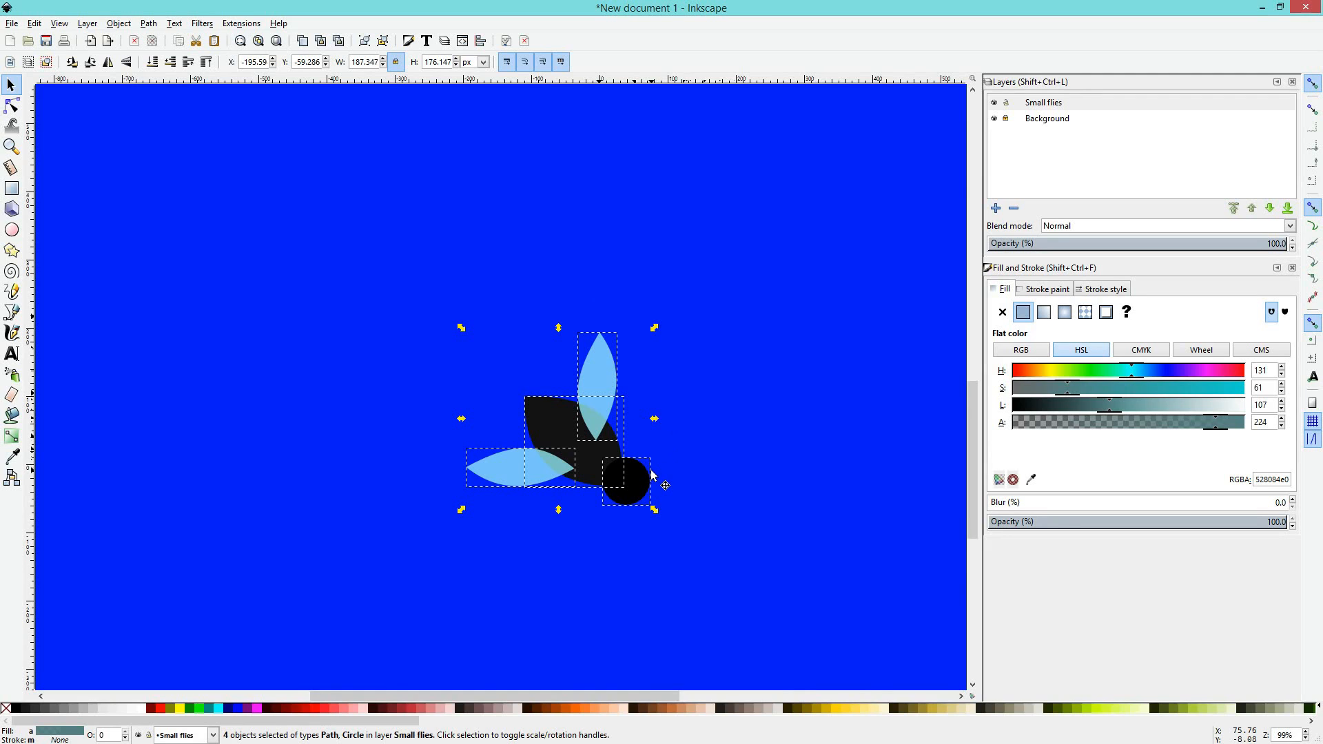
Step: Group the four selected fly parts and move the group to about X -241, Y -90 px
key(ctrl+g)
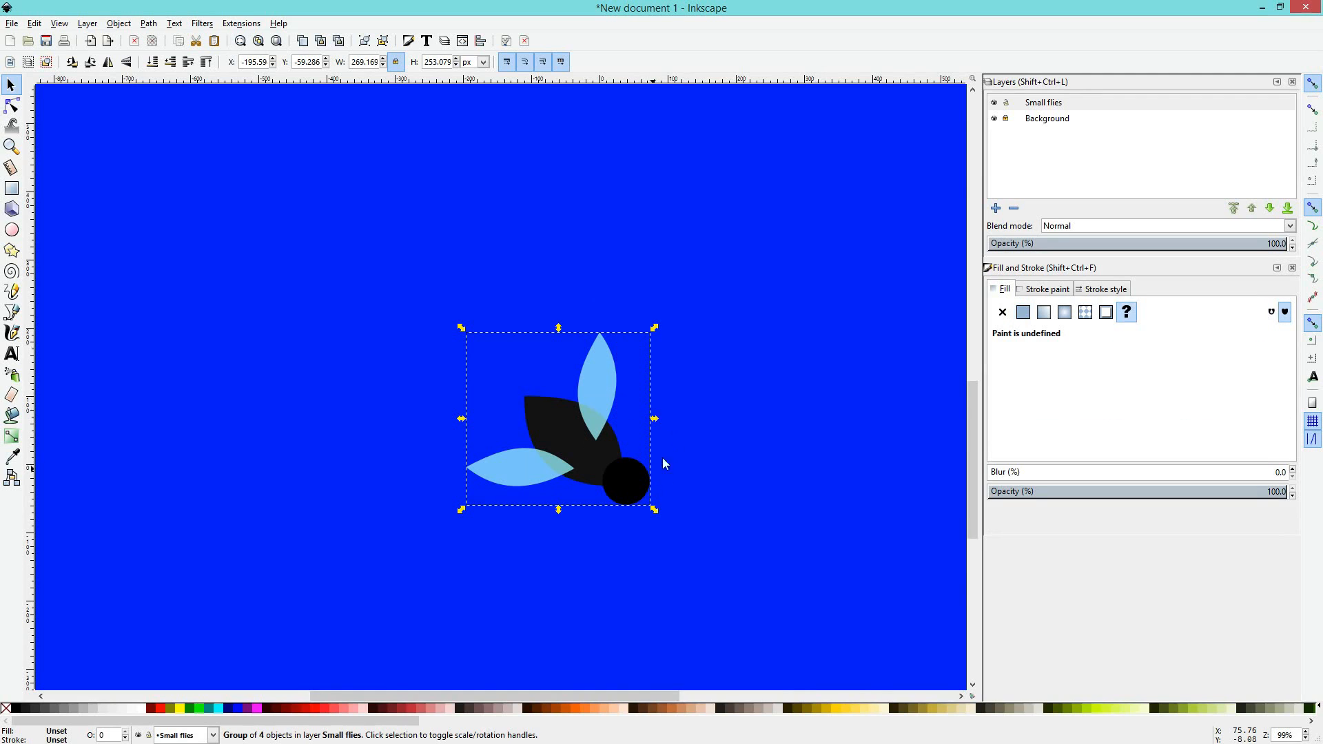
click(700, 403)
drag(597, 451, 585, 398)
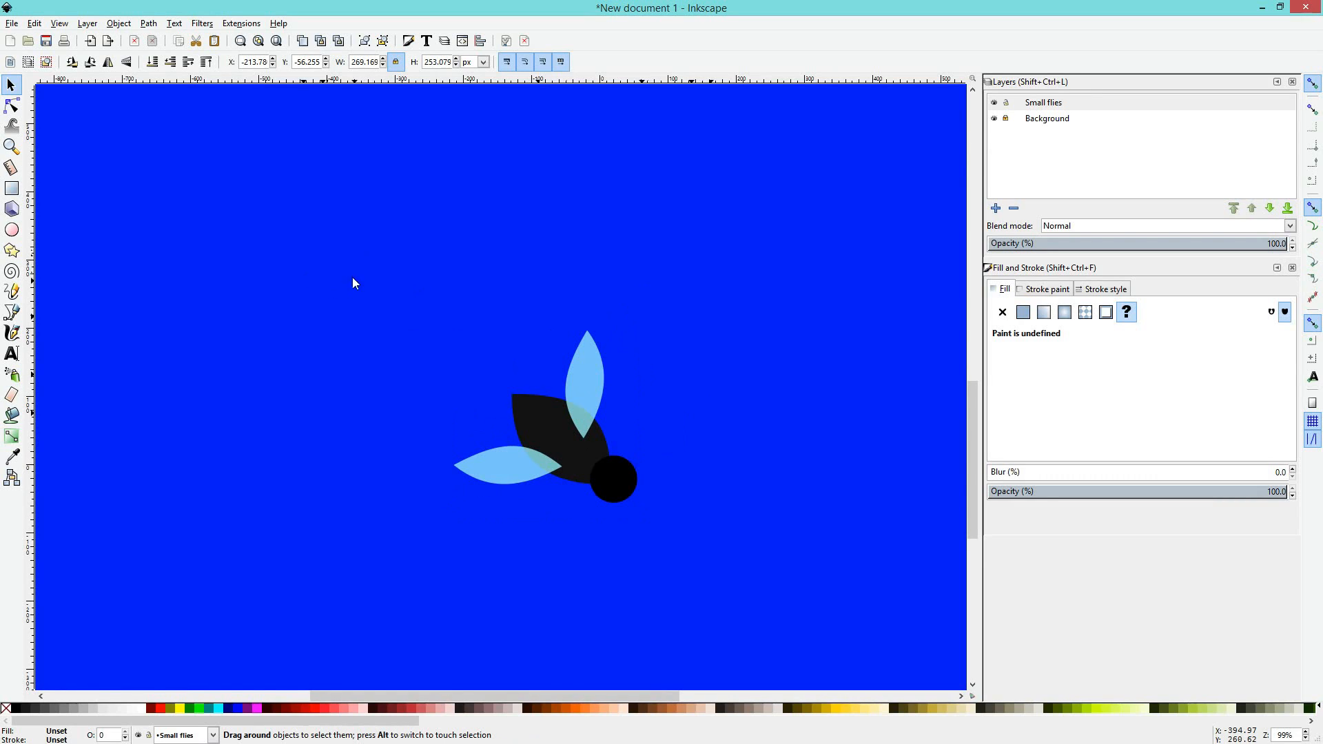
mouse_move(552, 452)
mouse_down()
mouse_move(479, 454)
mouse_move(558, 452)
mouse_up()
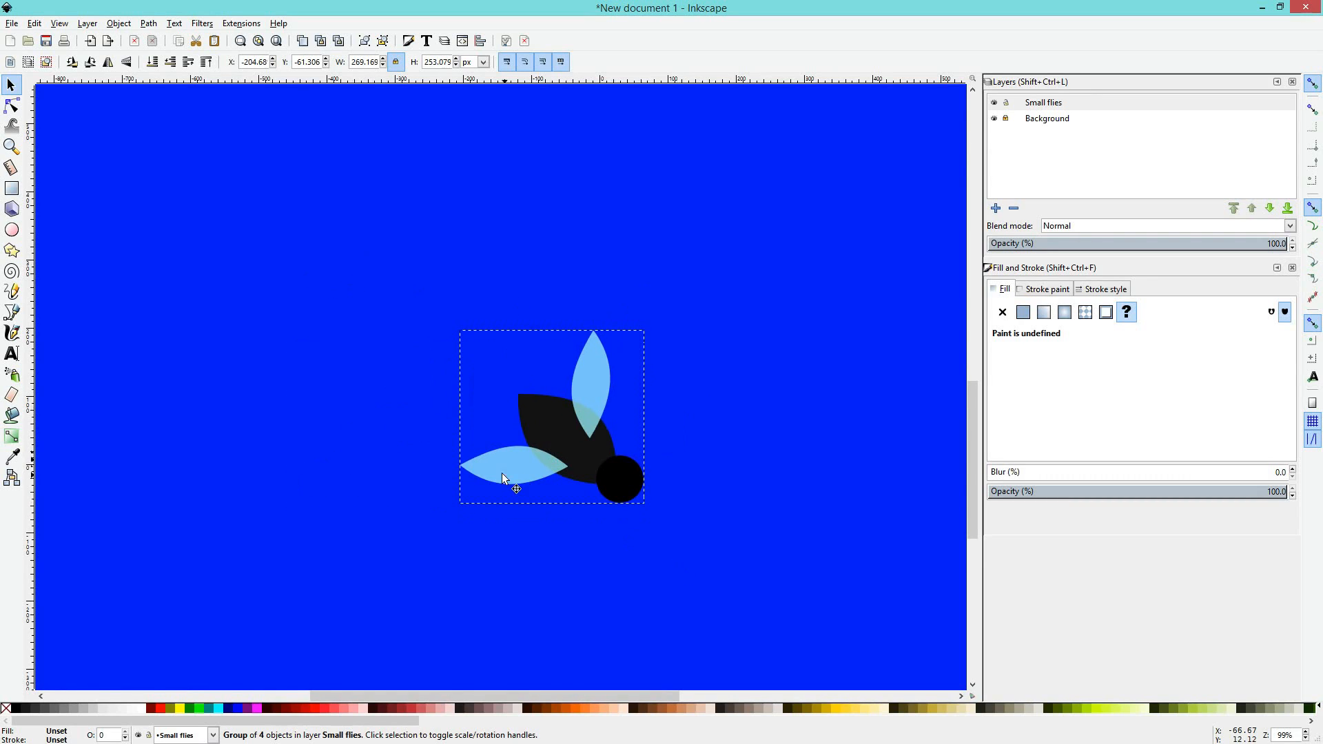
click(366, 456)
drag(471, 468, 523, 478)
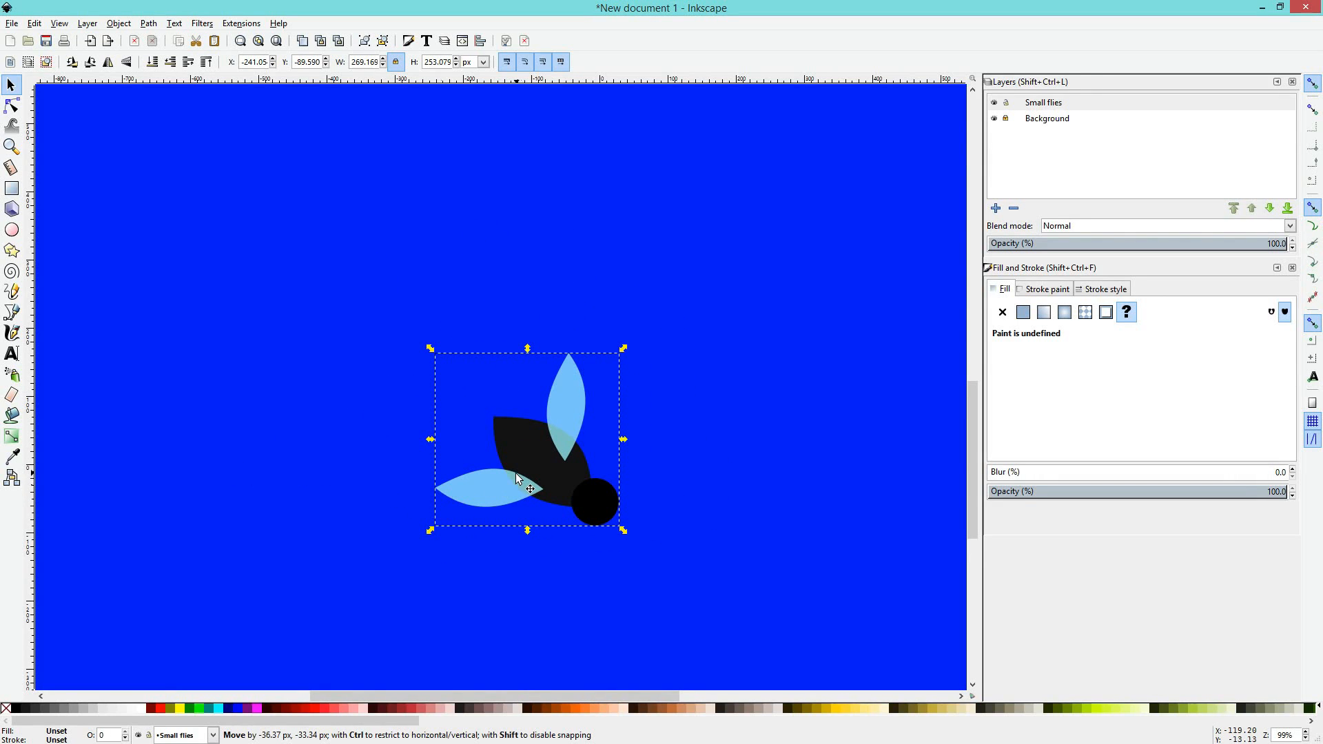
right_click(547, 455)
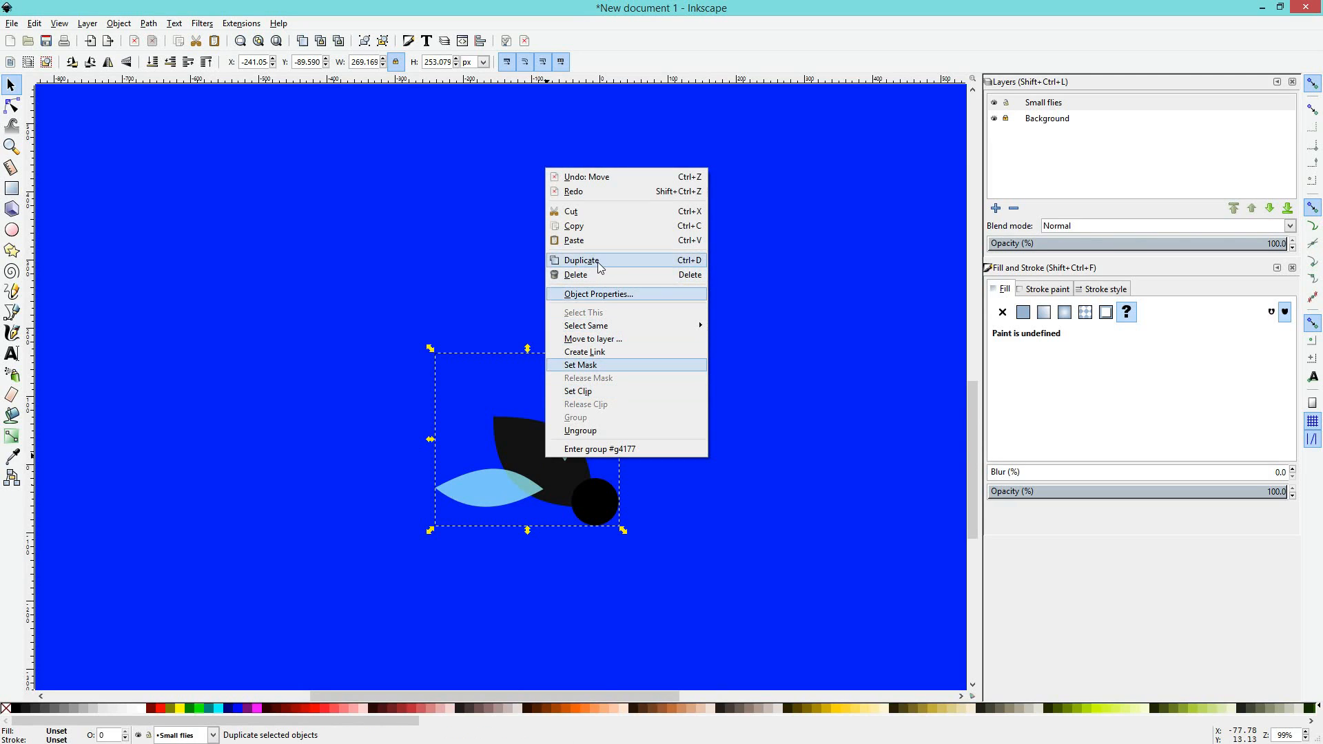
click(537, 466)
right_click(536, 467)
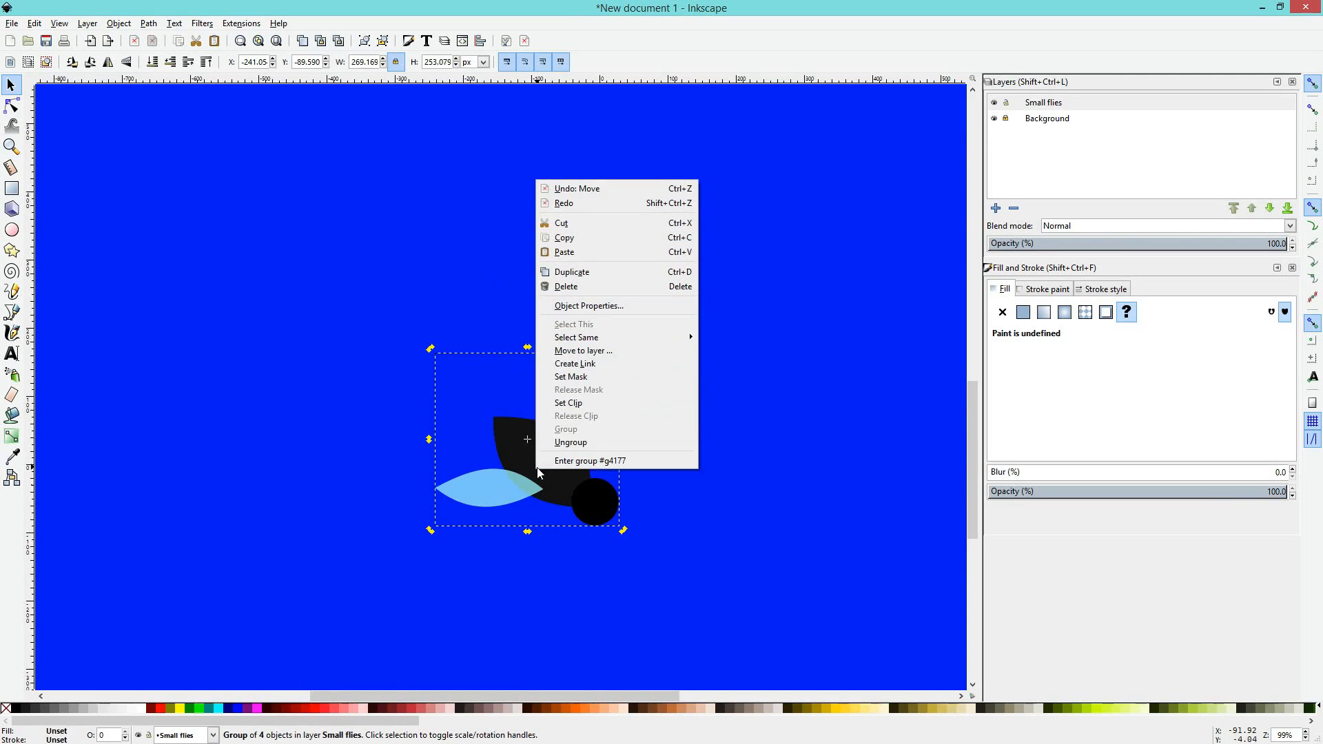
click(511, 469)
click(536, 467)
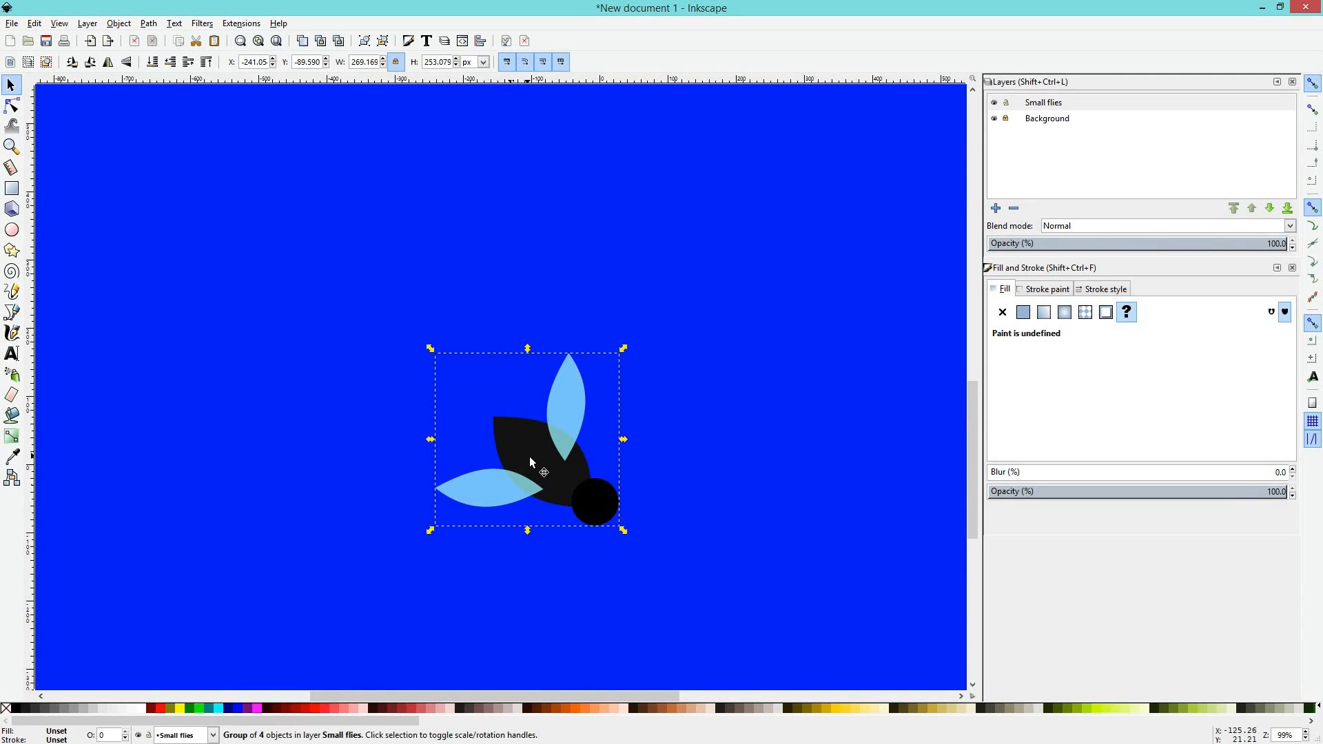
right_click(530, 461)
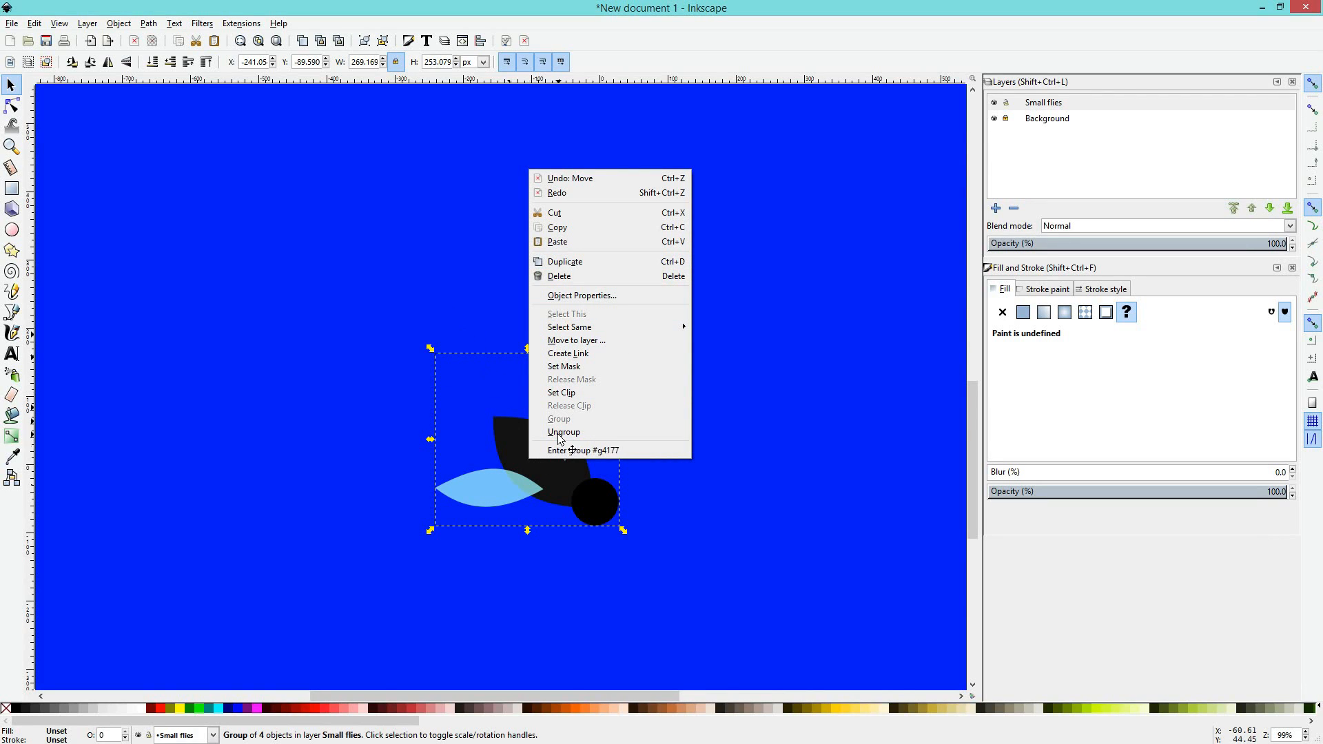
Step: Try selecting the upright wing, dark body and head individually inside the group with the node tool, and clear the selection
click(16, 124)
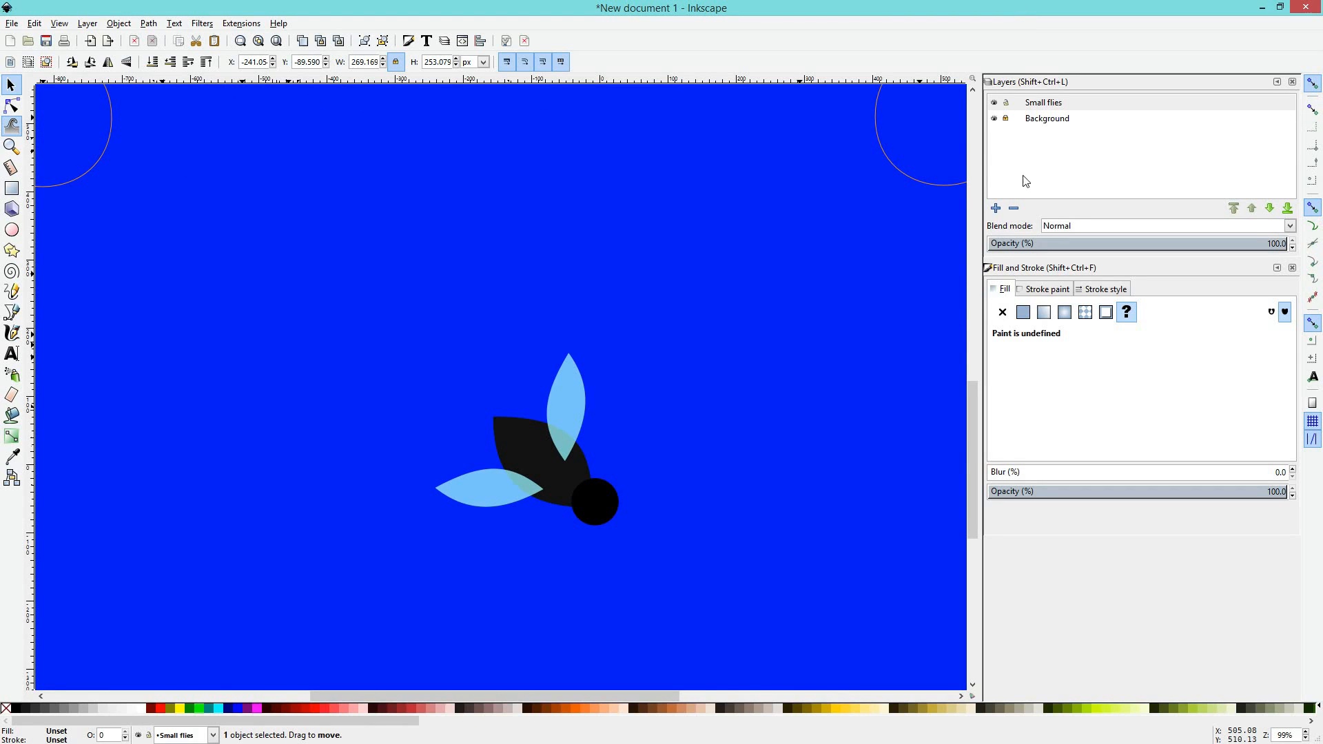
click(11, 105)
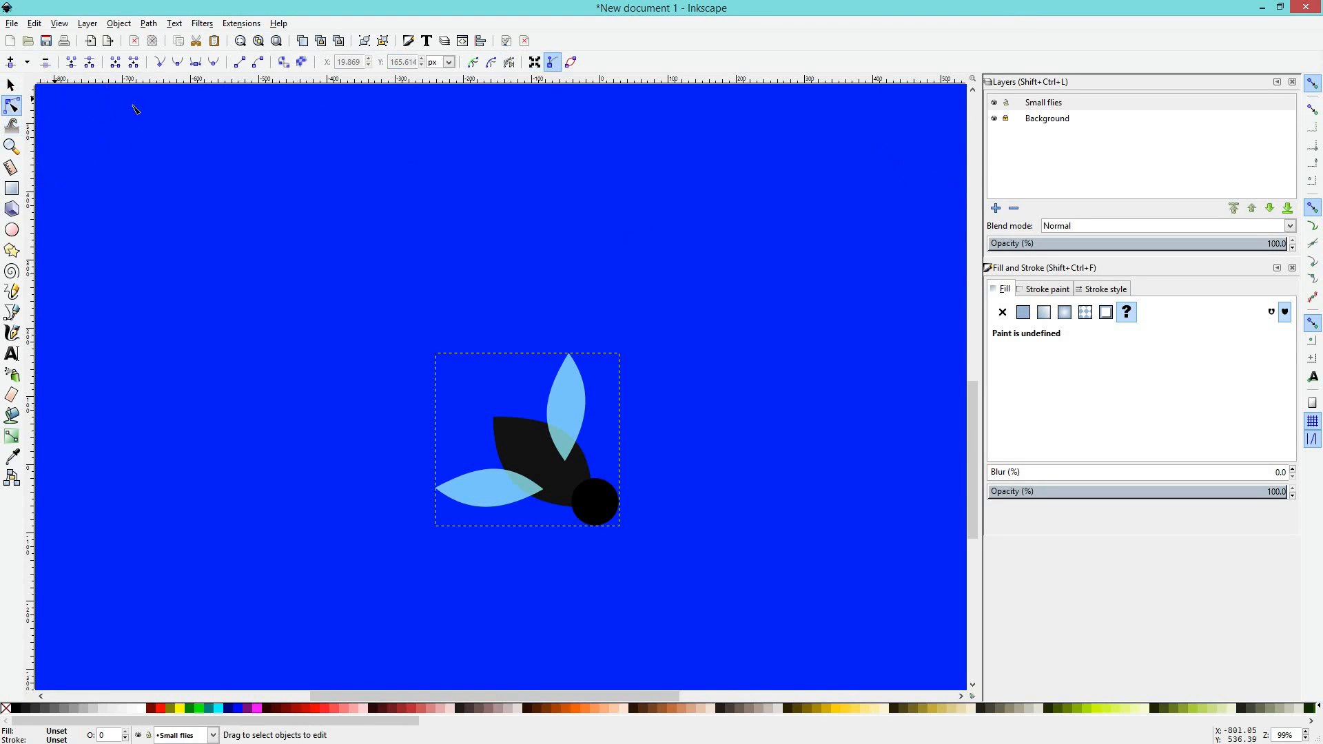
click(560, 392)
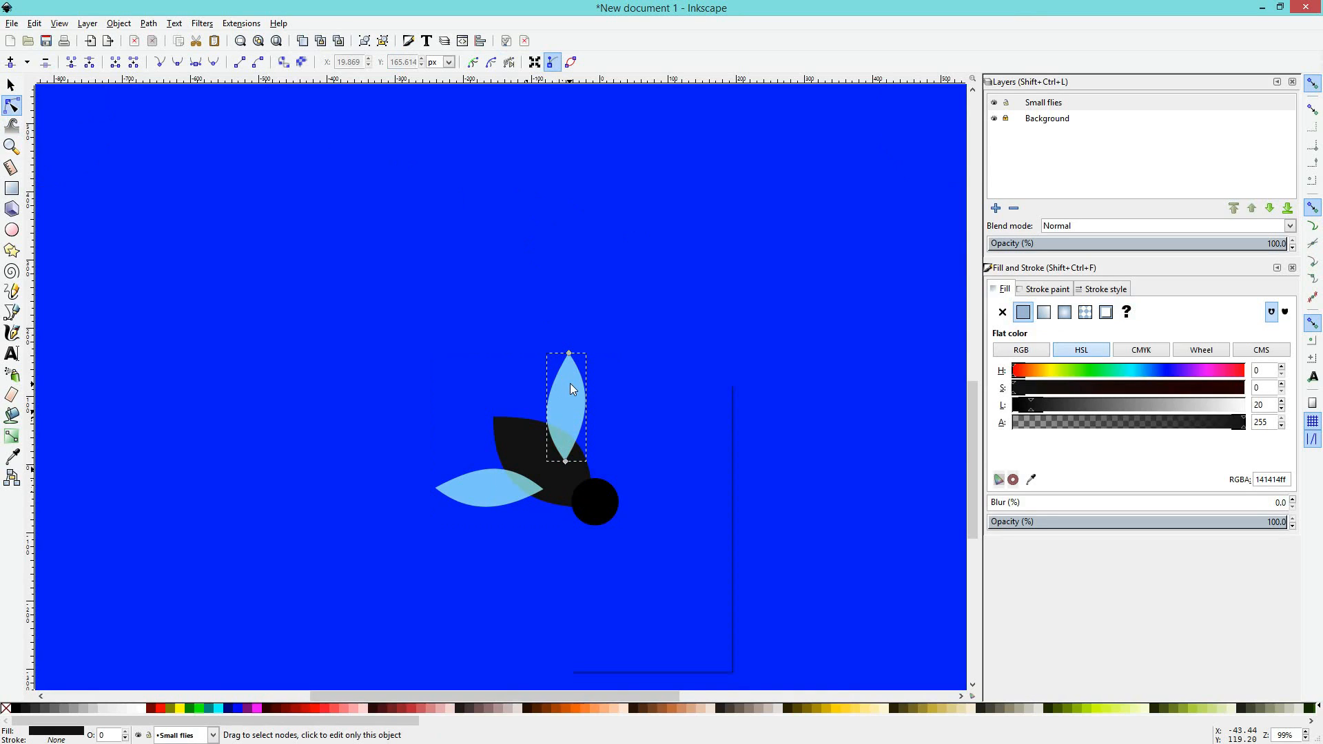
click(514, 461)
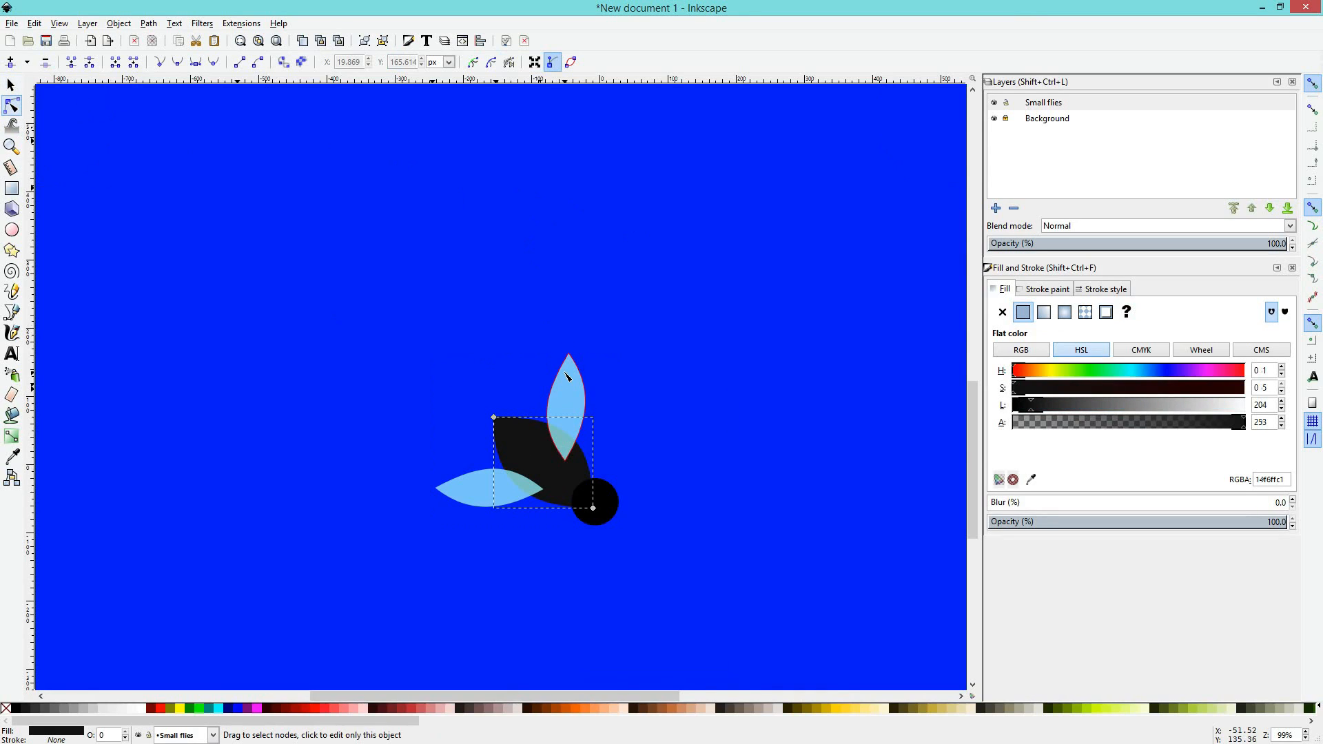
shift+click(569, 376)
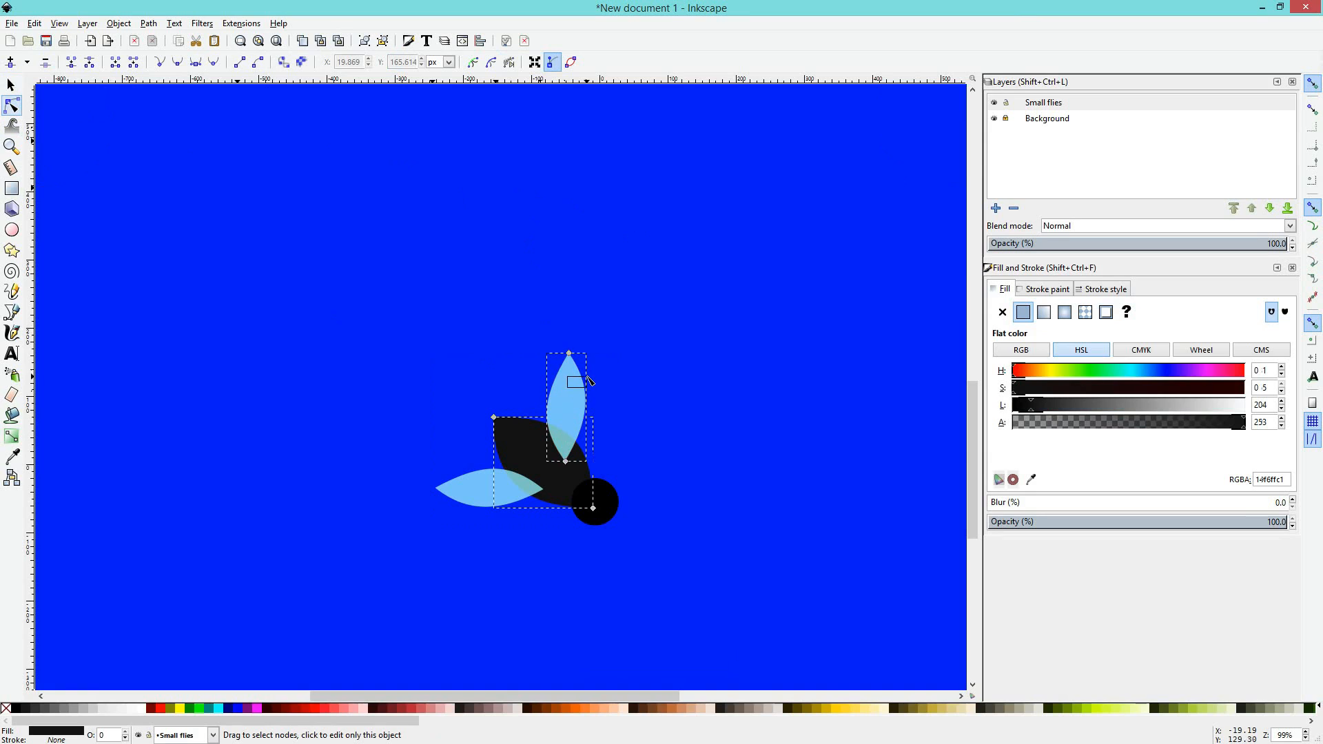
click(516, 462)
click(608, 504)
click(545, 474)
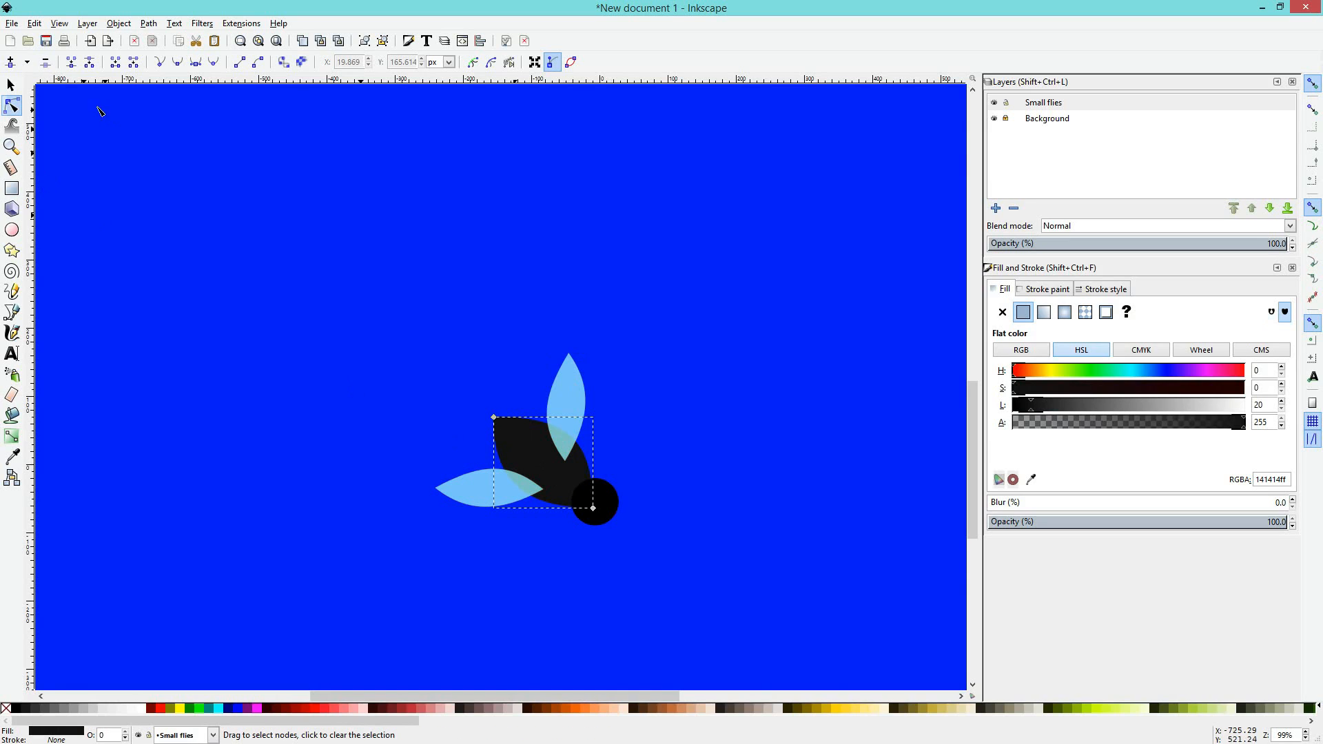
click(11, 85)
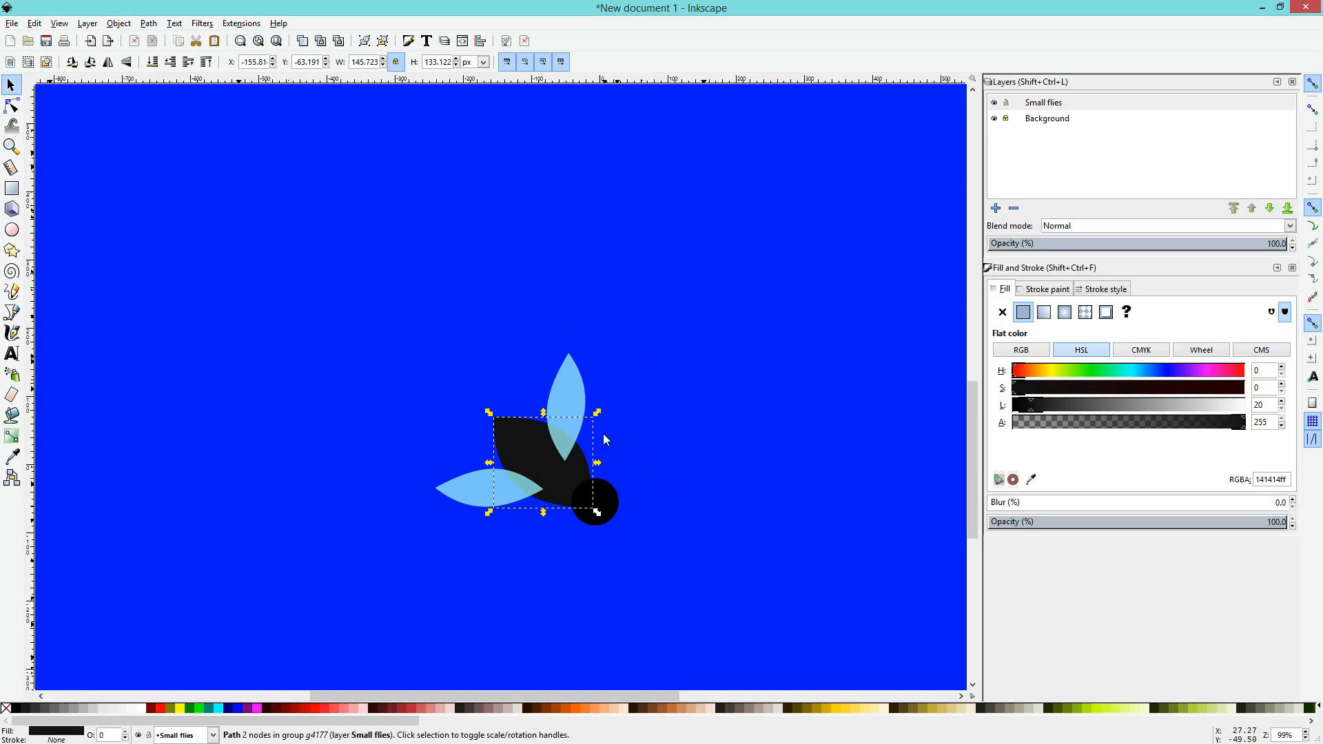
click(647, 453)
Step: Move the fly group to about X -224, Y -83 px, ungroup it and deselect the parts
click(544, 470)
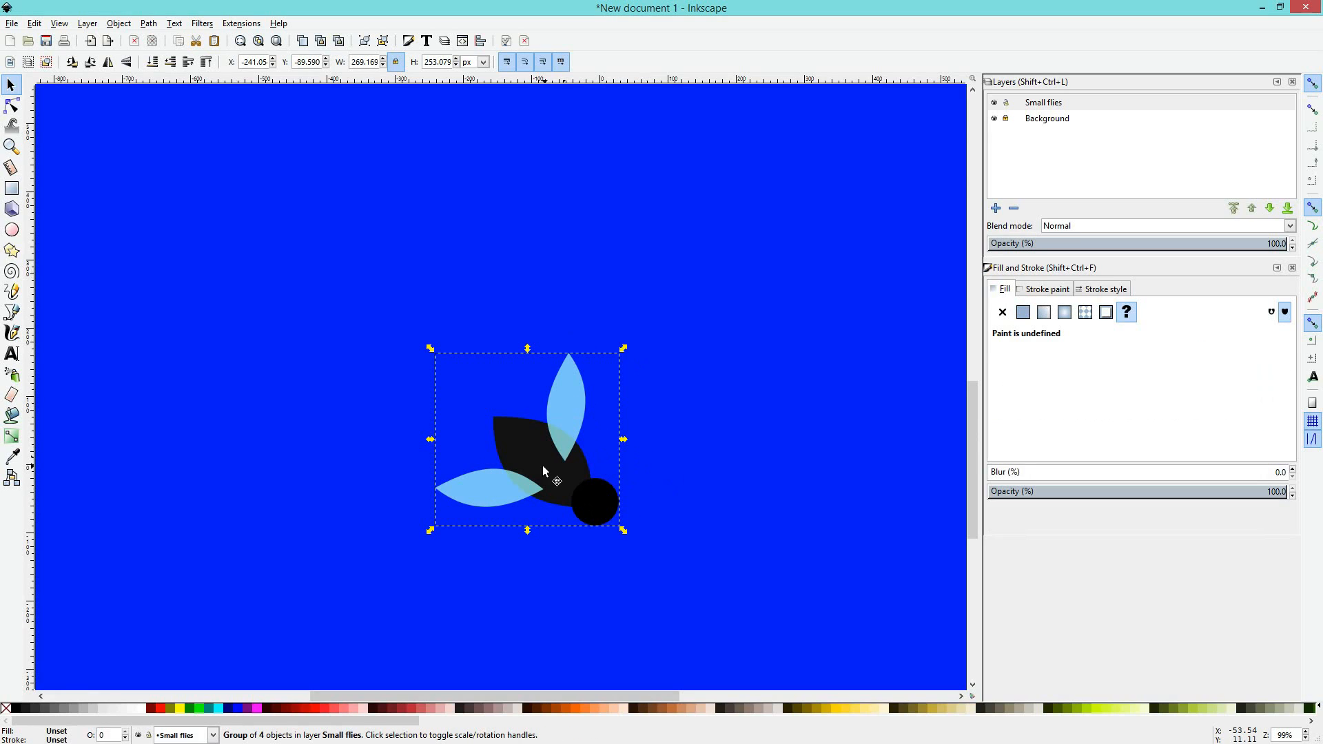
mouse_move(521, 450)
mouse_down()
mouse_move(557, 408)
mouse_move(532, 446)
mouse_move(543, 440)
mouse_up()
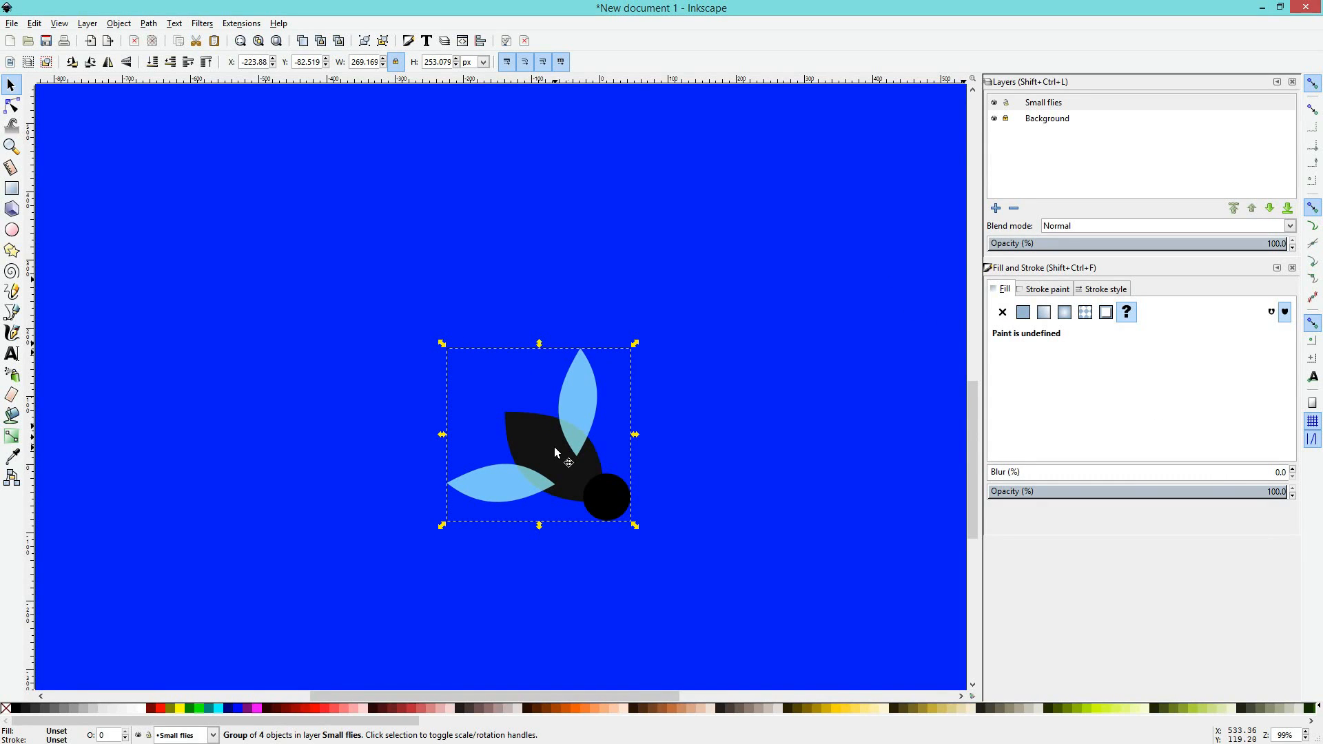
click(118, 23)
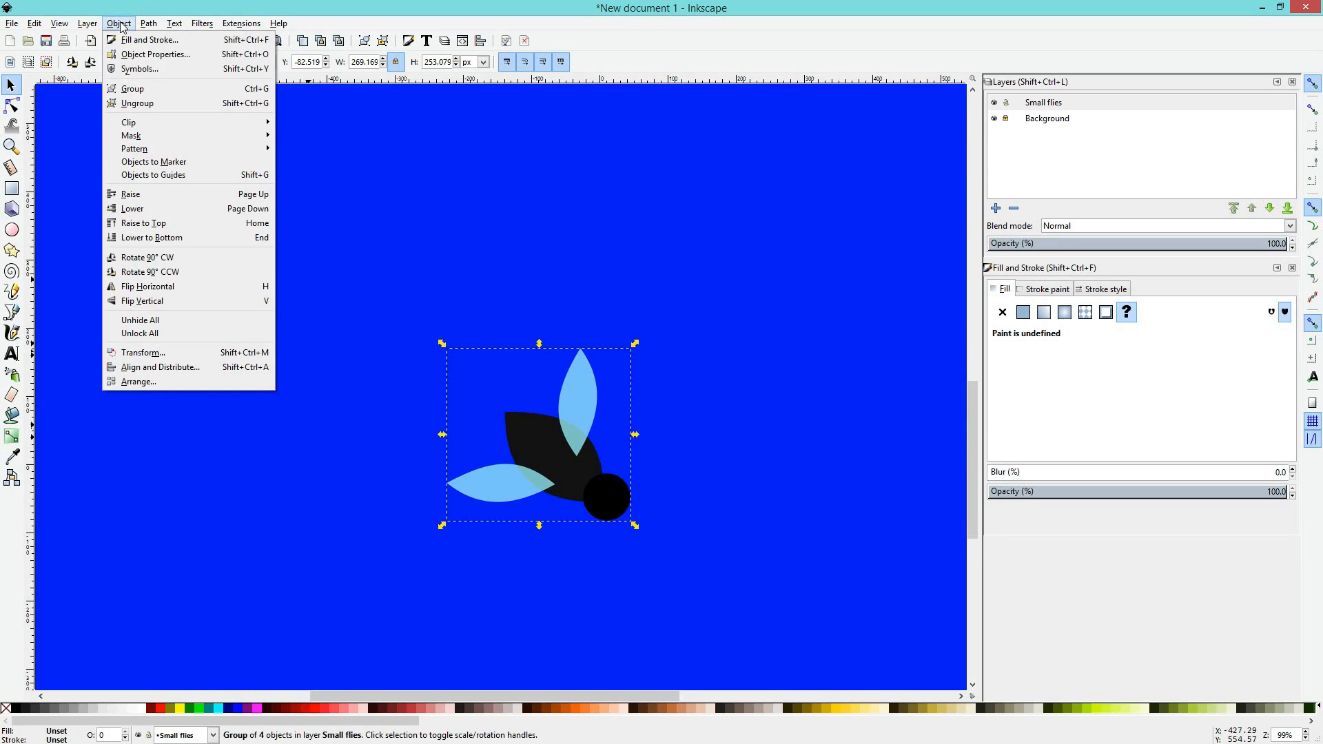
click(146, 105)
click(473, 295)
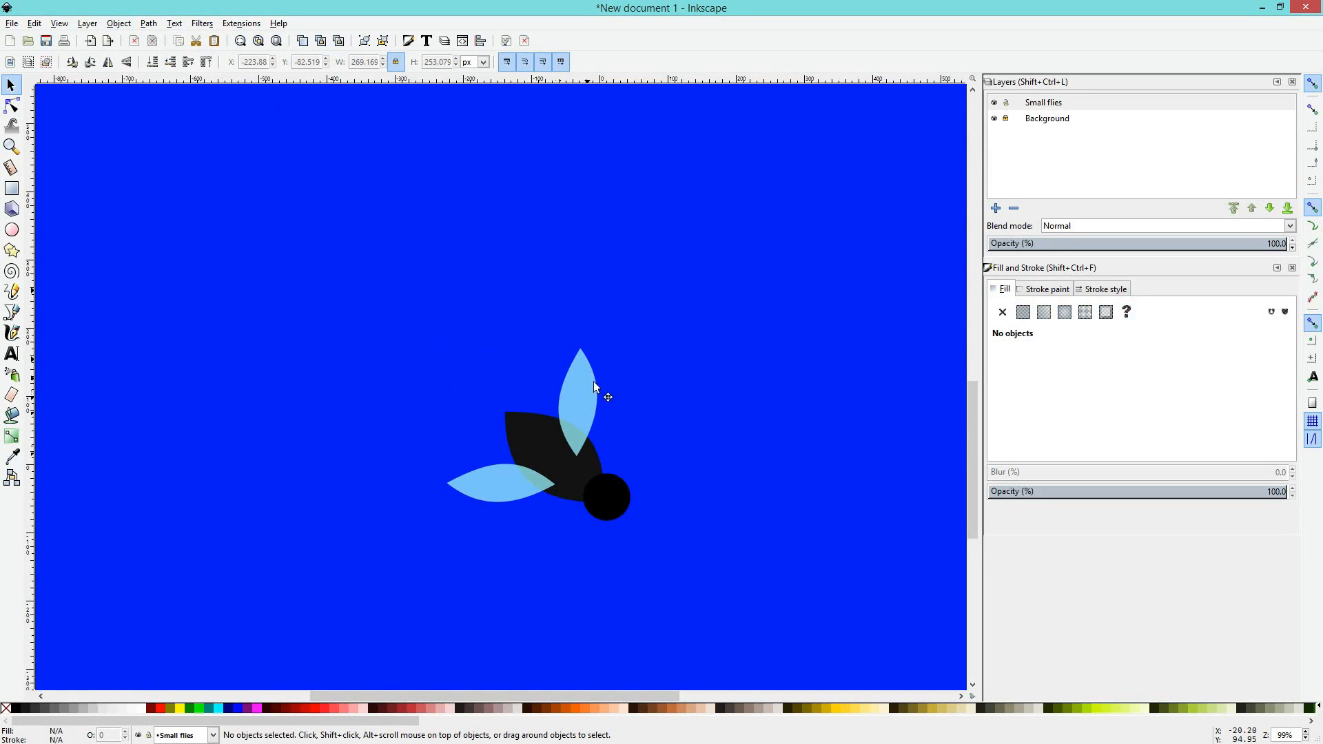
Step: Try moving the upright wing away from the body, restore its position and group all four fly parts again
drag(595, 387, 626, 332)
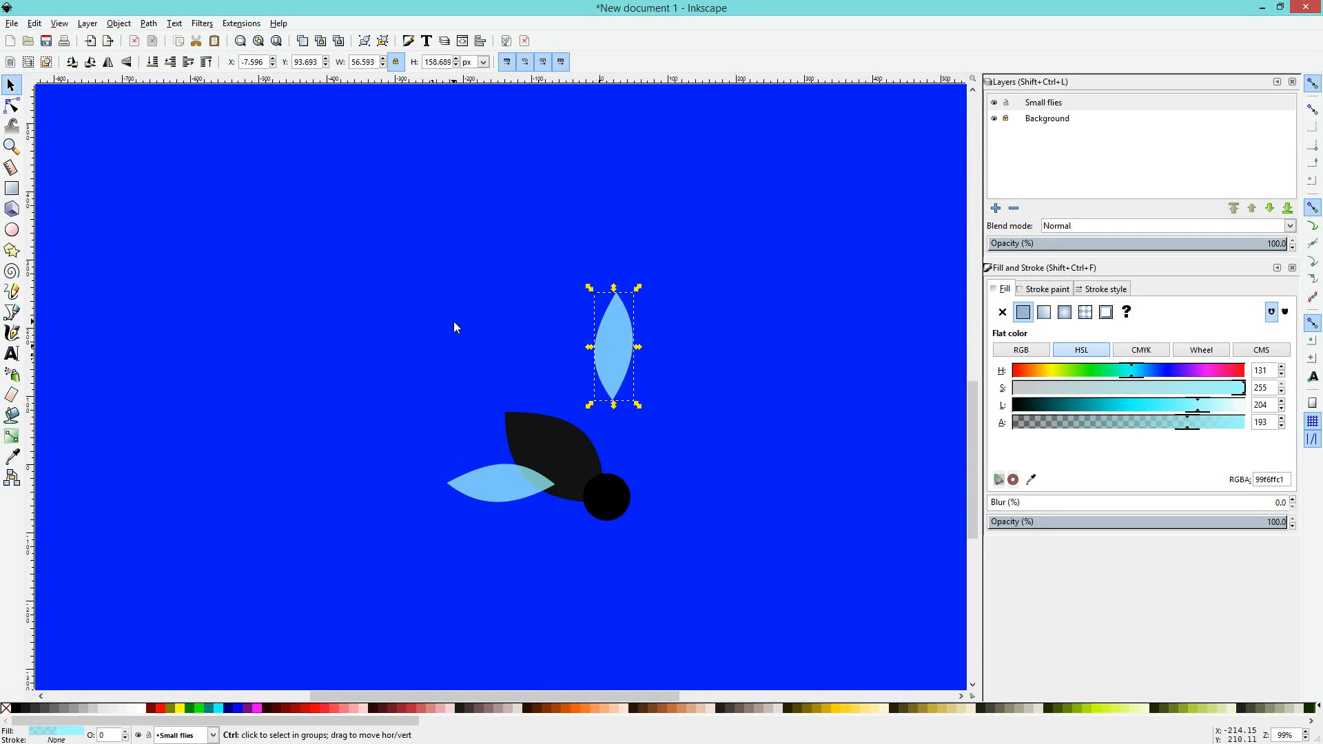
drag(371, 319, 683, 589)
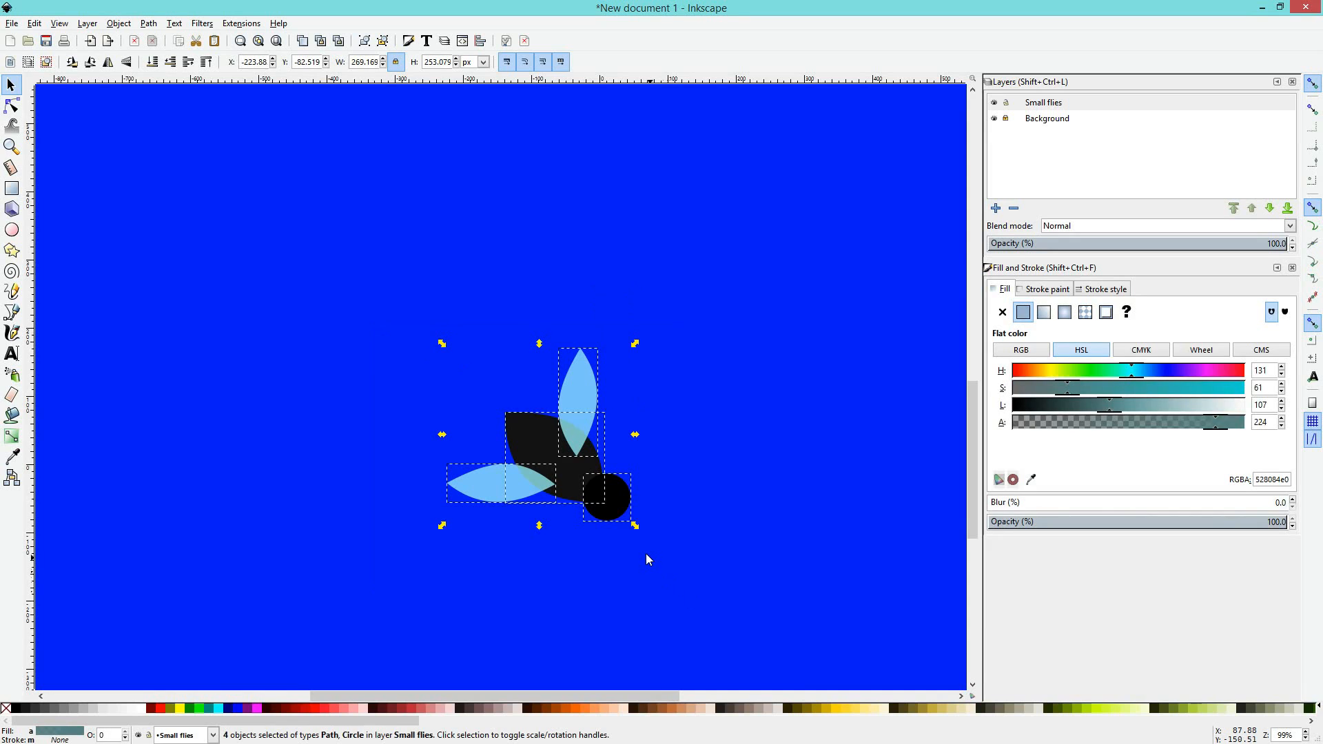
key(ctrl+g)
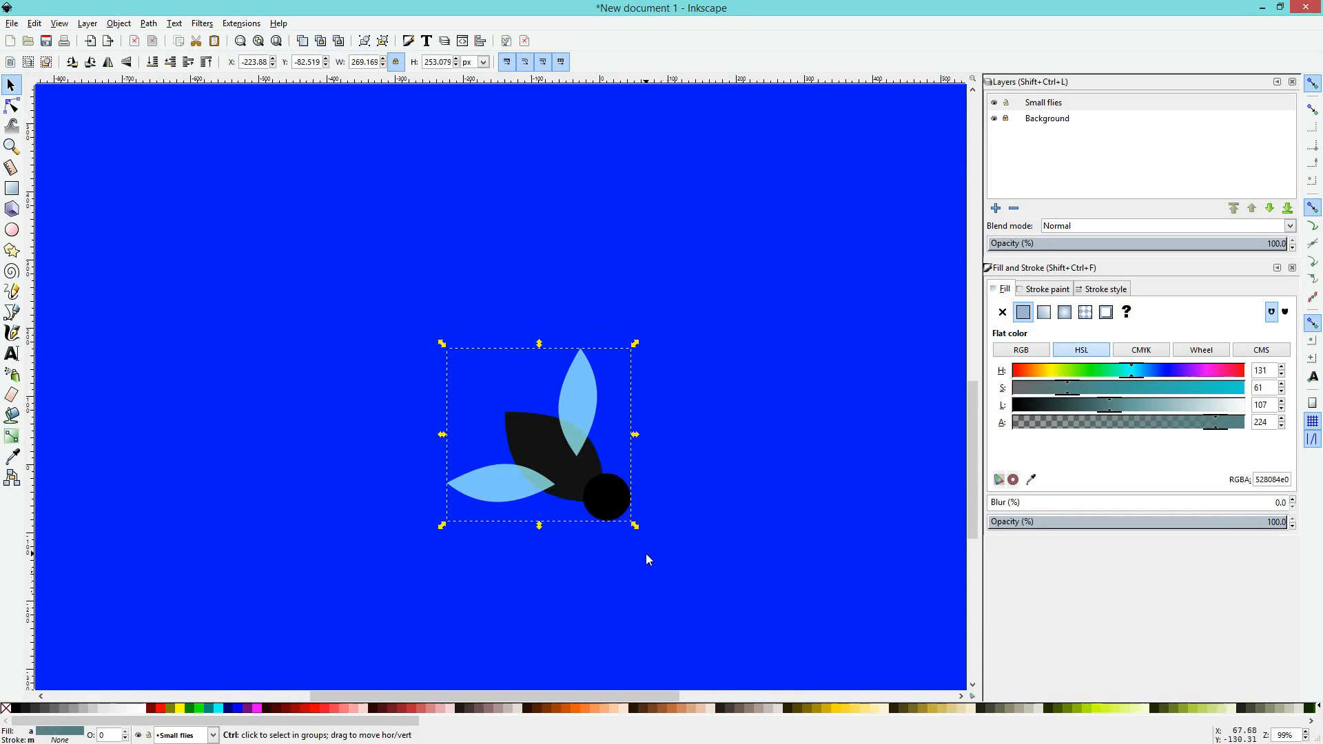
Step: Move the grouped fly to about X -255, Y -84 px
click(114, 26)
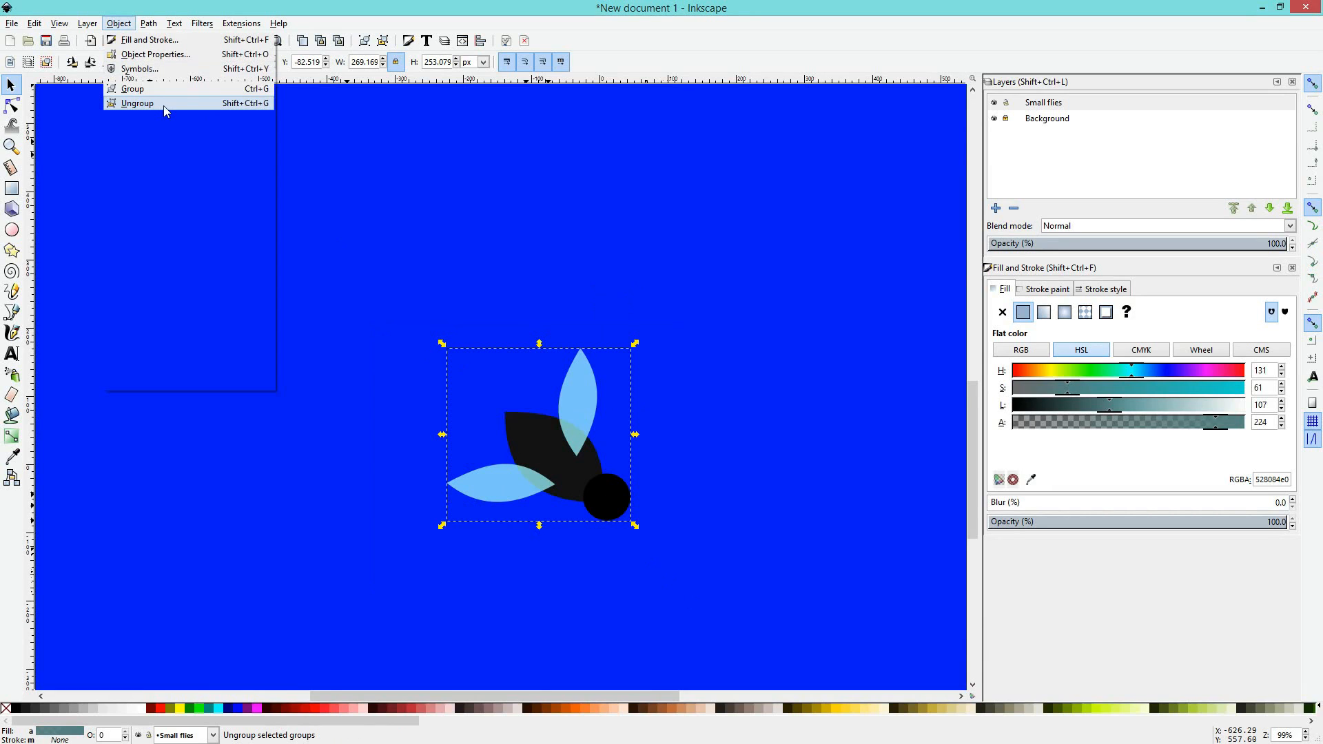
click(427, 255)
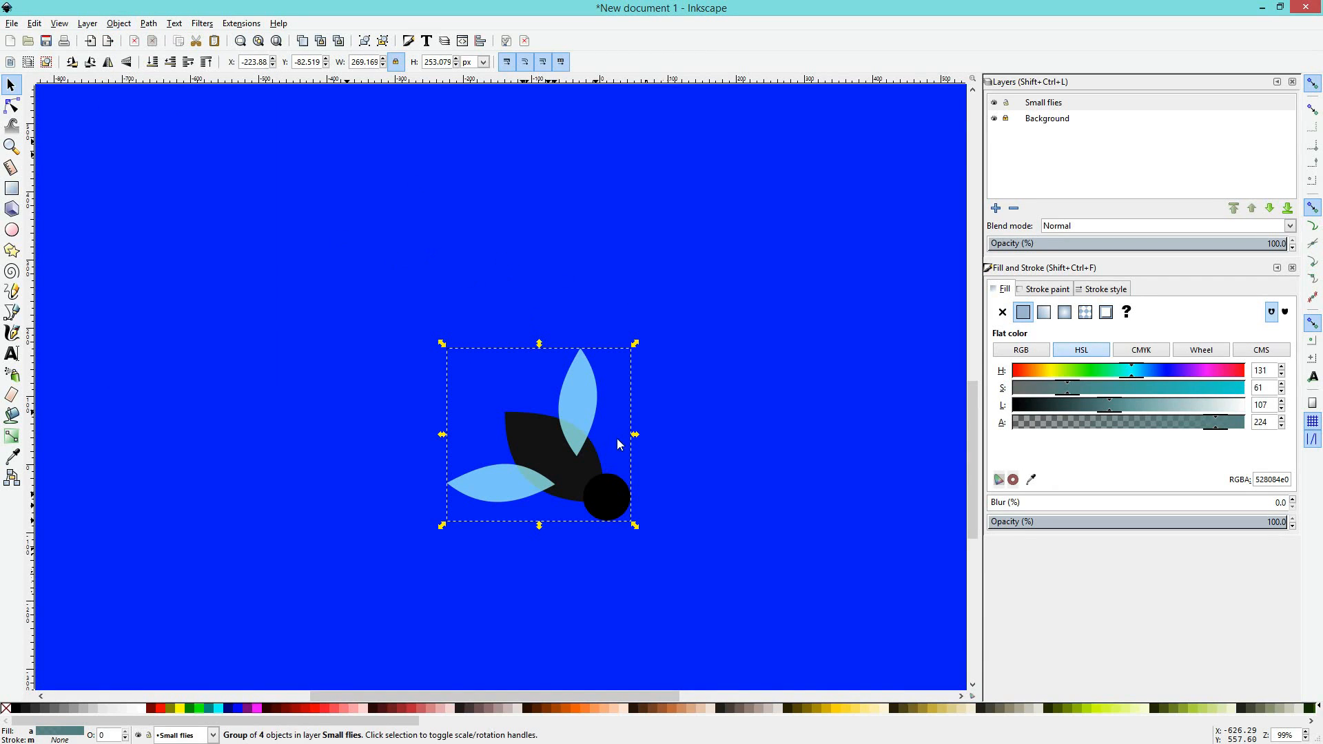
click(706, 416)
drag(584, 461, 539, 378)
scroll(539, 378, down, 4)
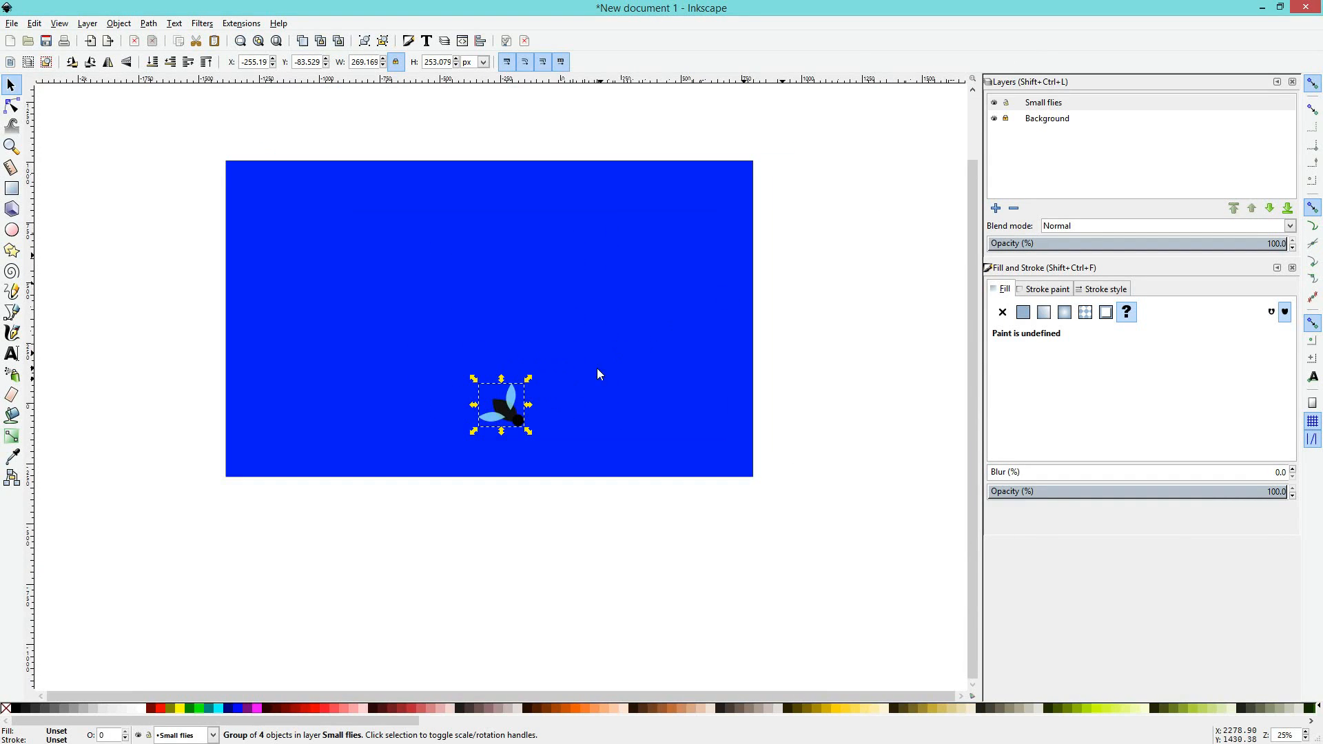
Step: Lock Small flies instead of Background and enlarge the blue background rectangle to about 4018 by 2621 px
click(1007, 103)
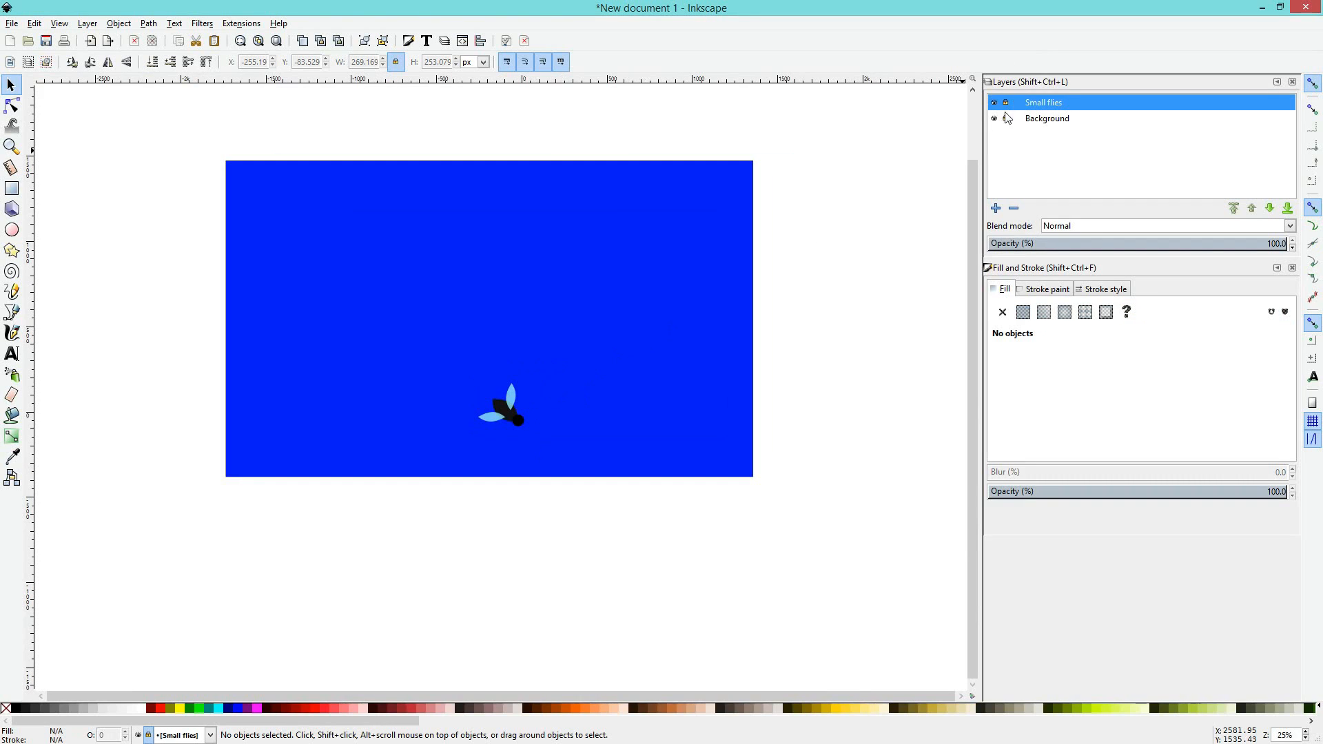
click(1007, 117)
click(706, 293)
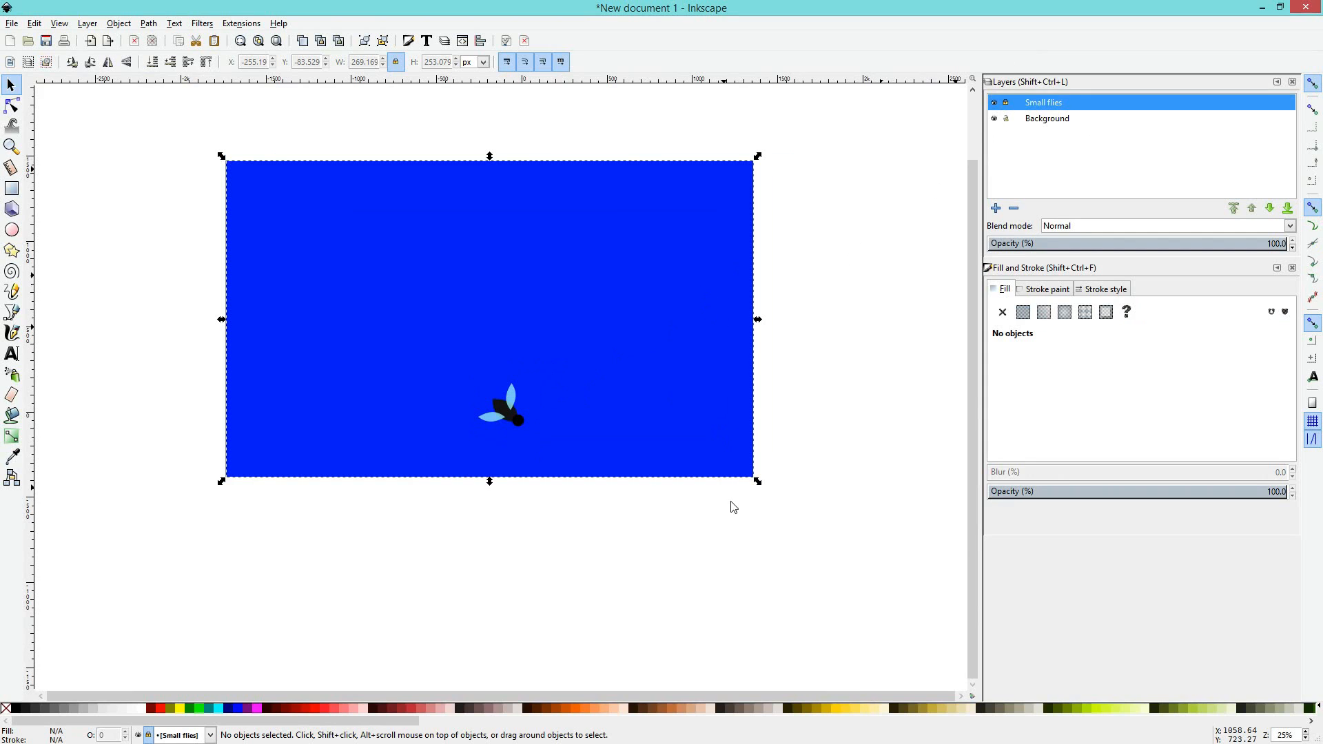
drag(758, 485, 916, 611)
drag(822, 410, 794, 411)
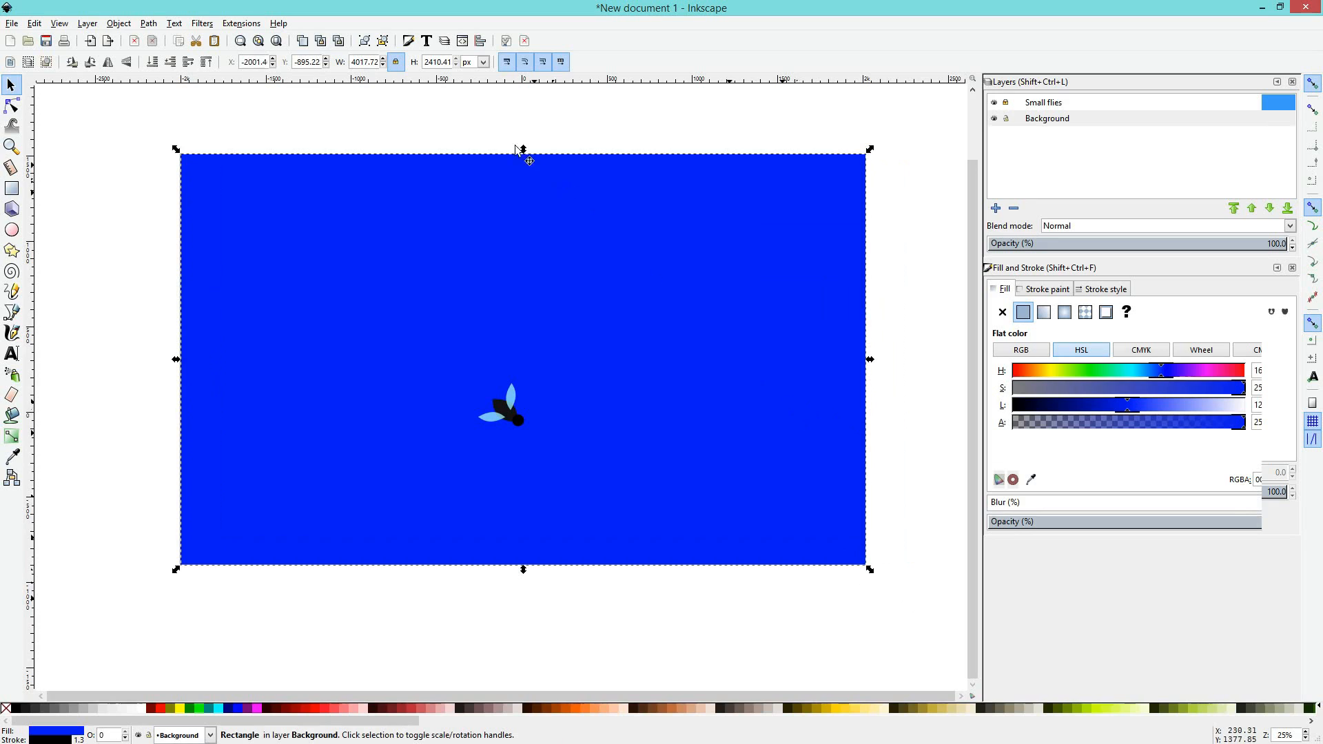
drag(523, 151, 537, 113)
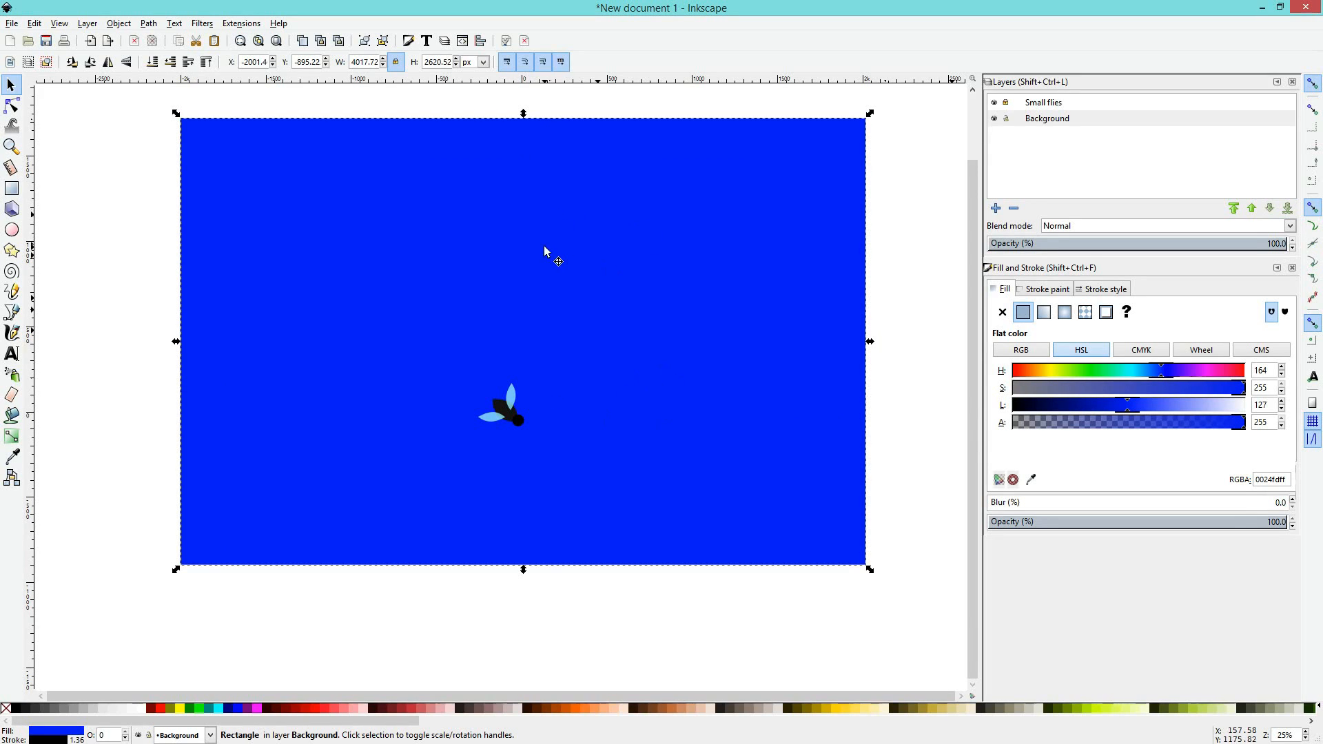
Step: Try a pale yellow fill on the background rectangle with hue 36, saturation about 183 and lightness 199
click(1045, 371)
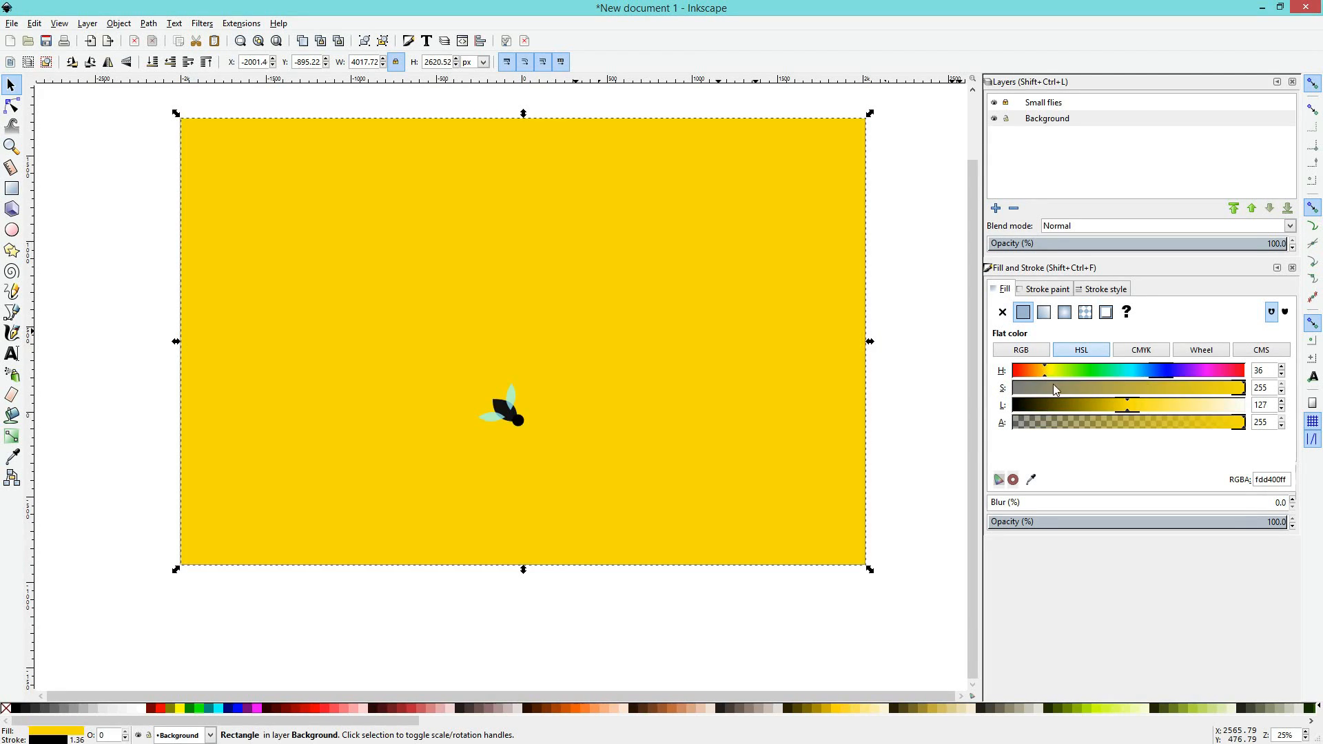
click(1049, 388)
mouse_move(1167, 406)
mouse_down()
mouse_move(1212, 394)
mouse_move(1170, 403)
mouse_move(1180, 388)
mouse_up()
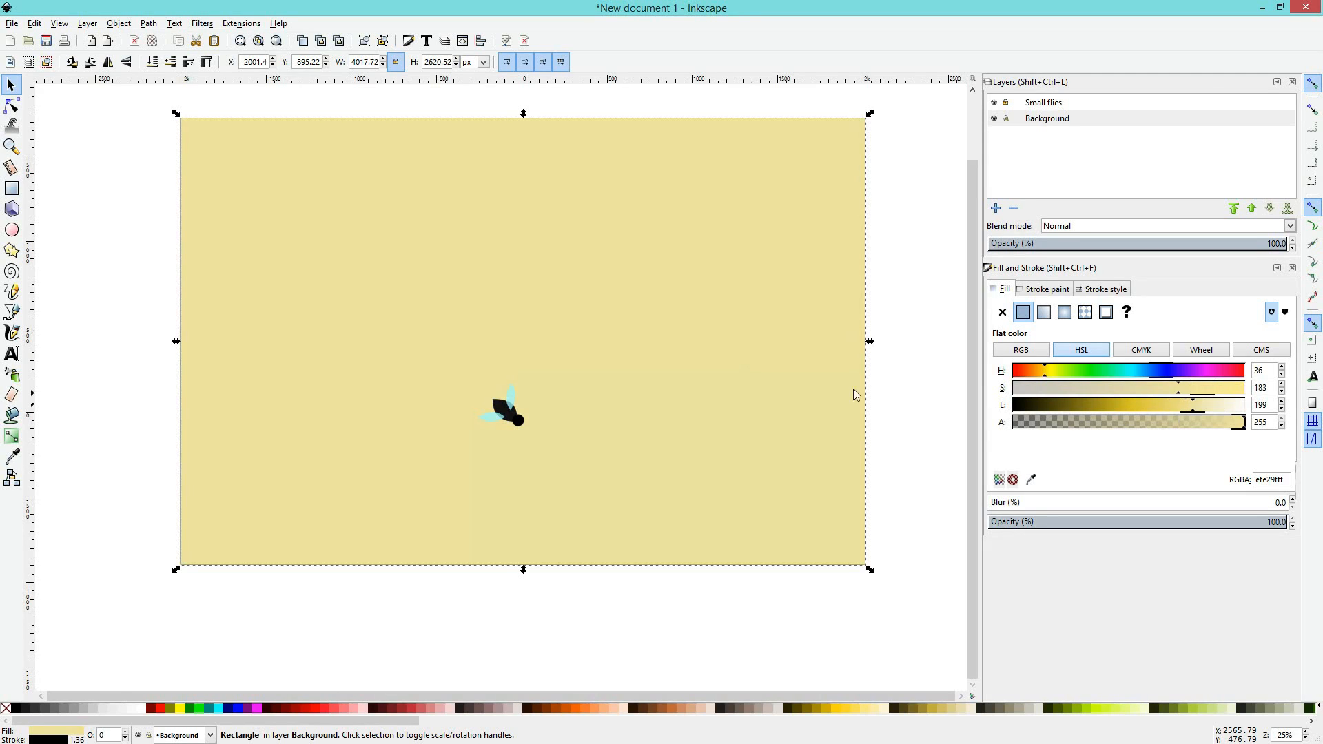
Step: Shift the background rectangle to about X -2034, Y -940 px and fill it deep blue with hue 171, saturation 255, lightness 117
mouse_move(693, 342)
mouse_down()
mouse_move(663, 316)
mouse_move(685, 344)
mouse_up()
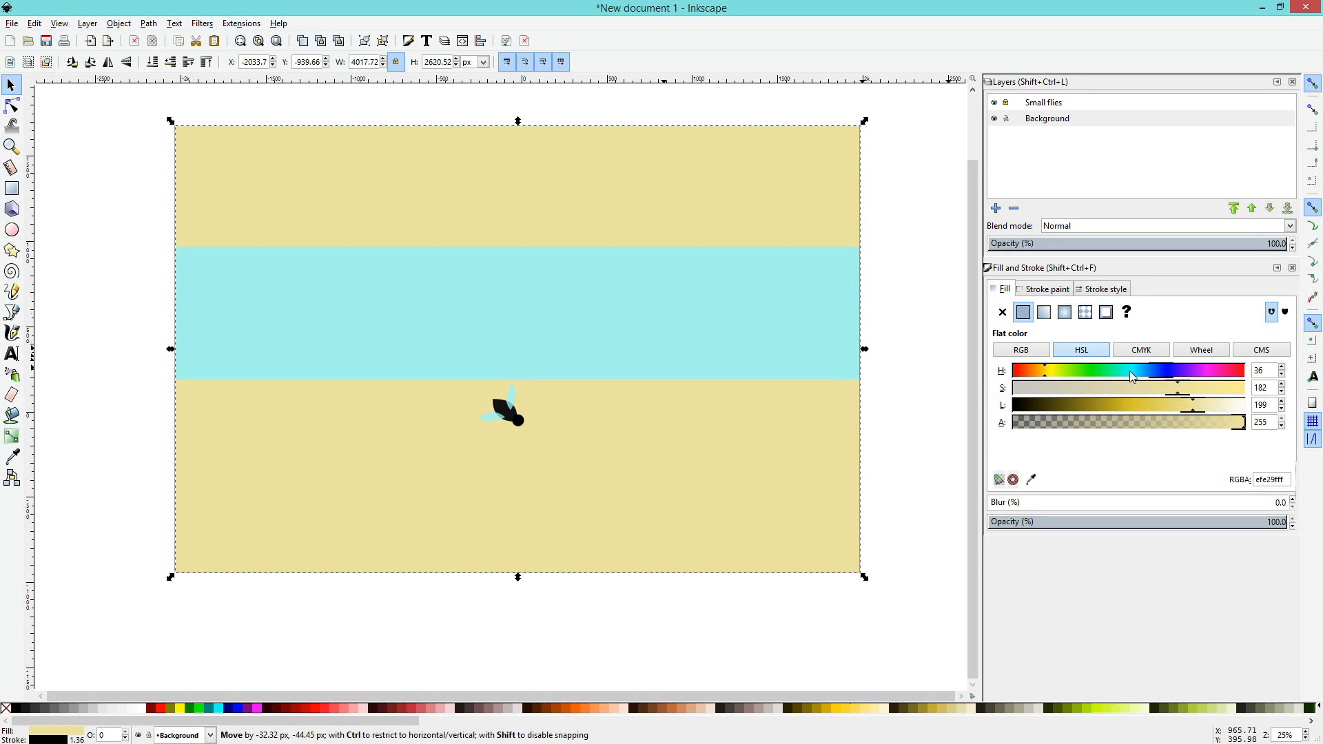
drag(1152, 372, 1118, 406)
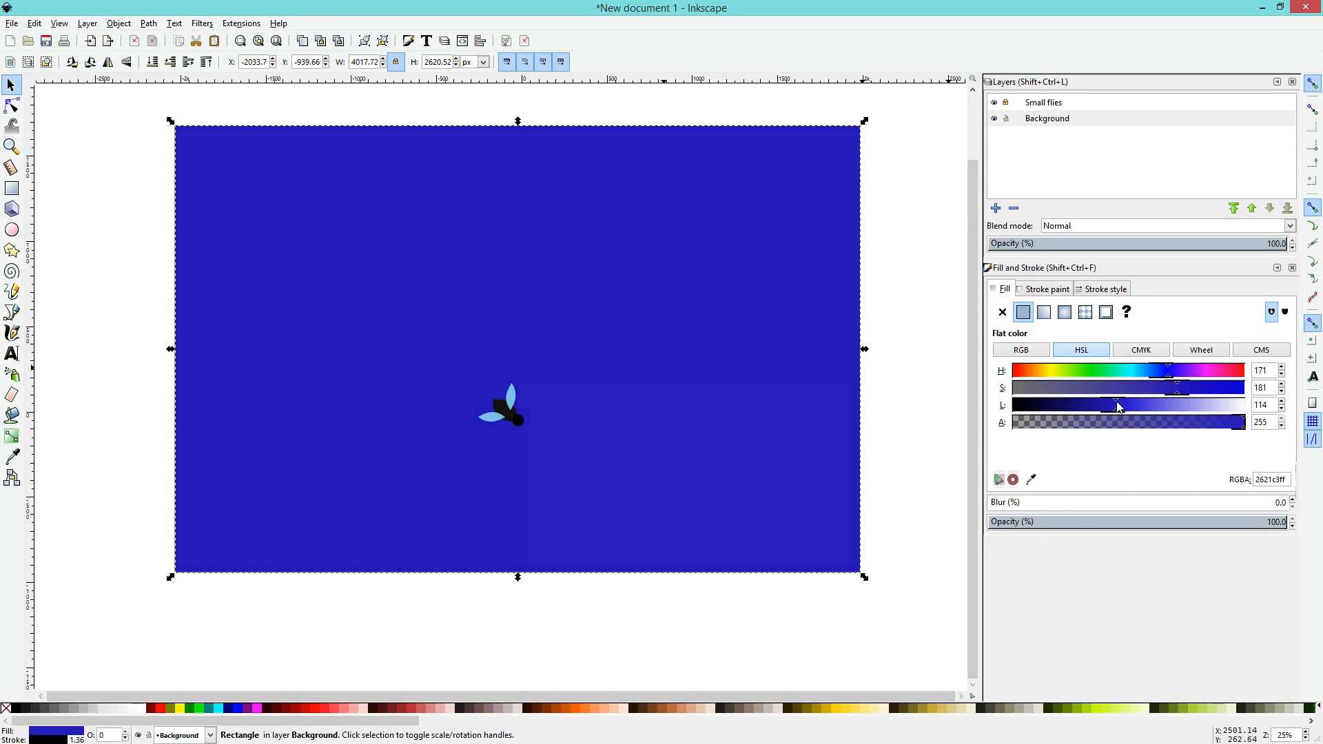
drag(1207, 390, 1248, 390)
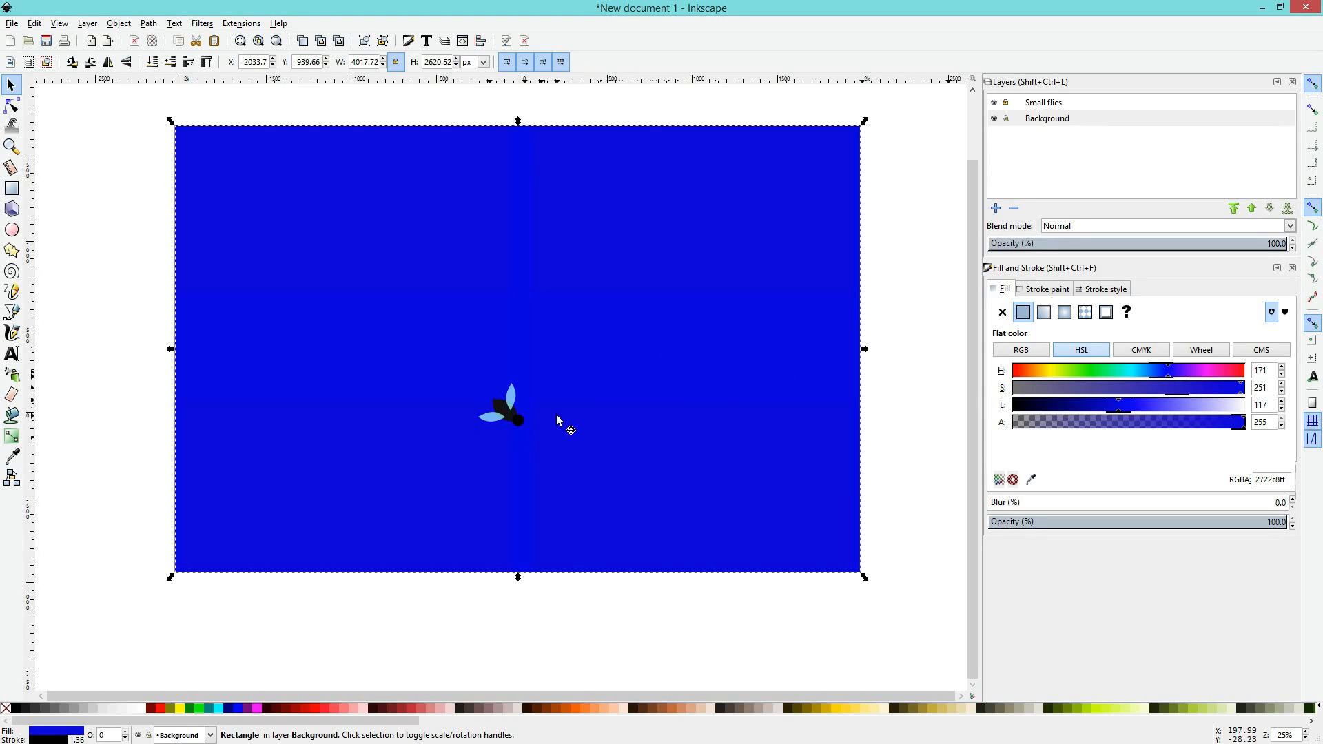
Step: Try dragging the locked fly, moving the background rectangle beneath it to about X -2082, Y -940 px
click(507, 412)
click(508, 413)
drag(508, 412, 490, 355)
drag(436, 314, 458, 378)
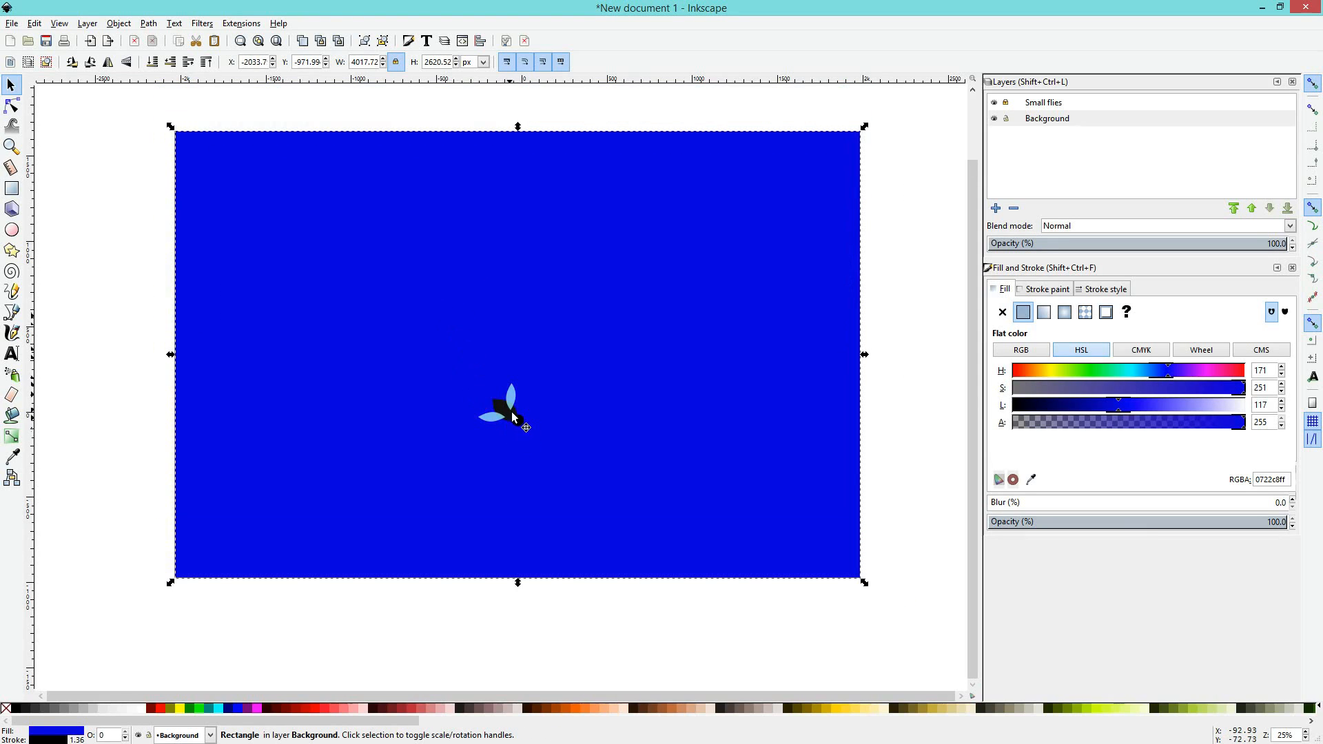
drag(514, 417, 505, 411)
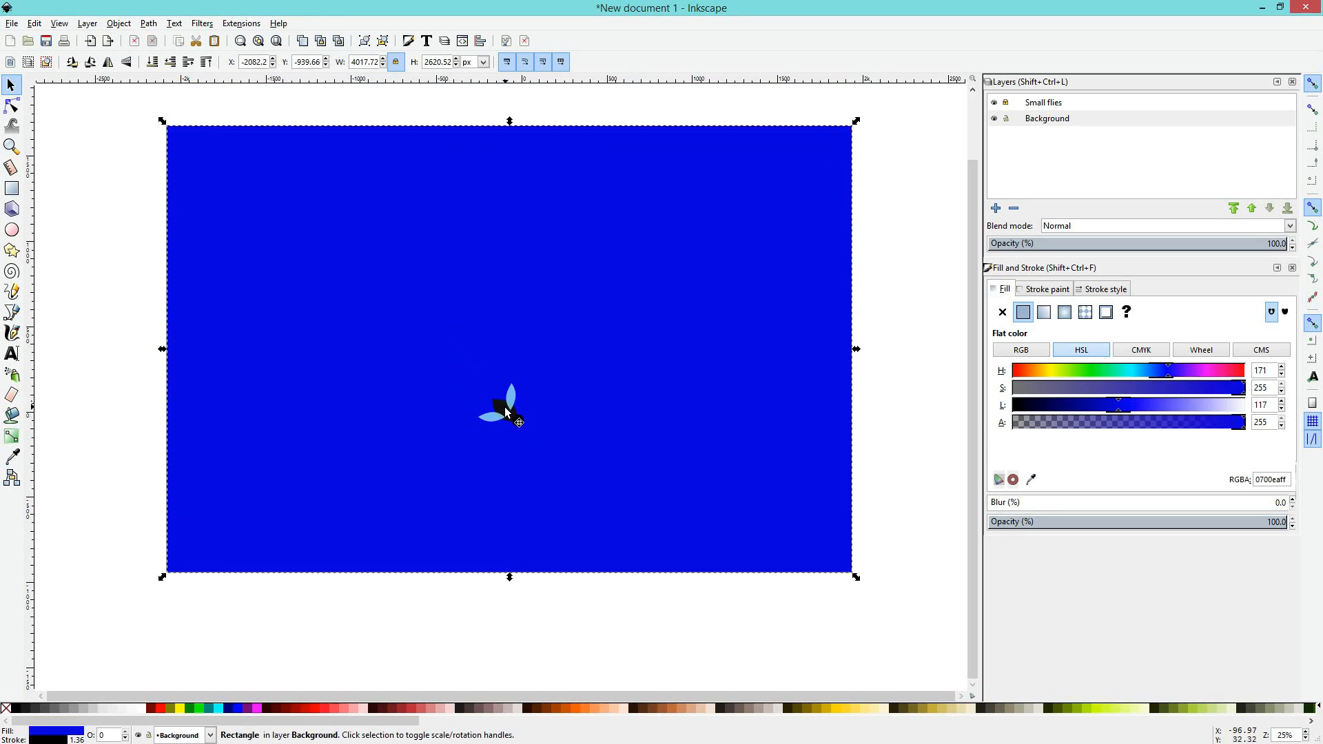
Step: Make Background the active layer and hide it
click(1045, 103)
click(1058, 118)
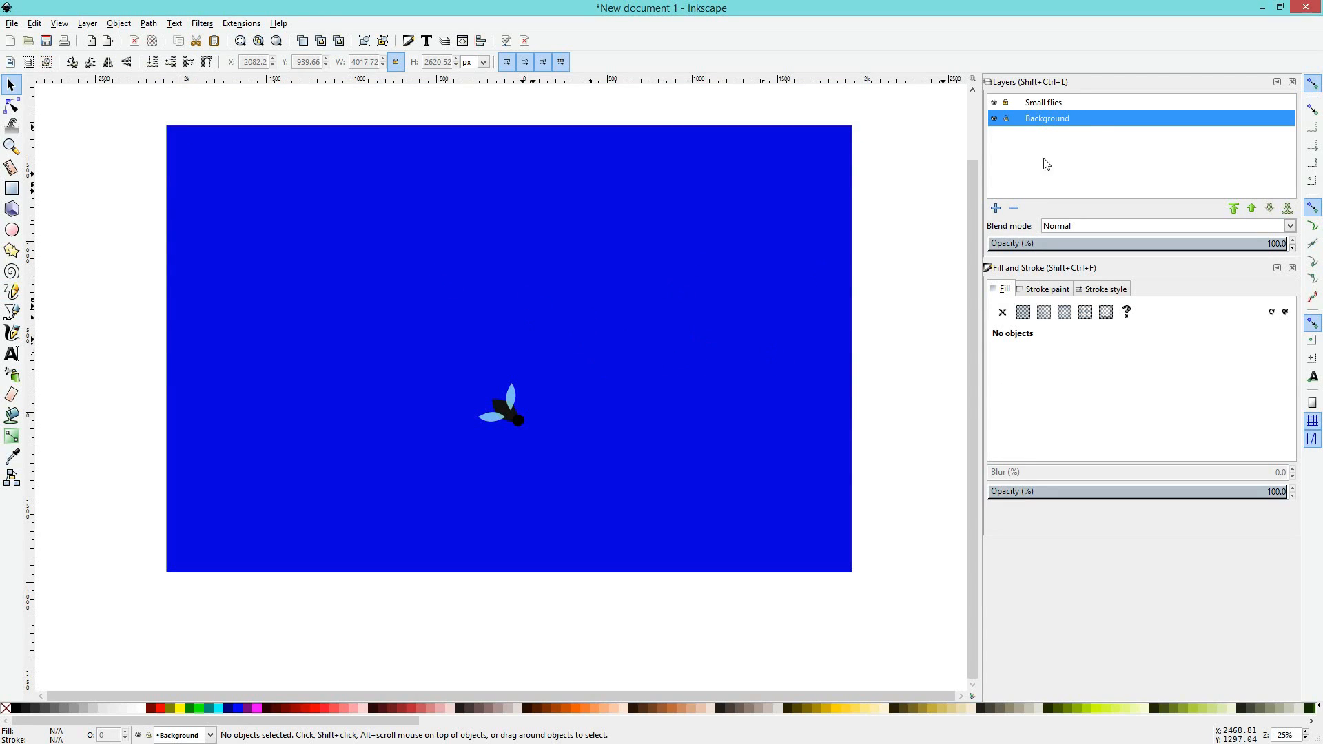
click(994, 119)
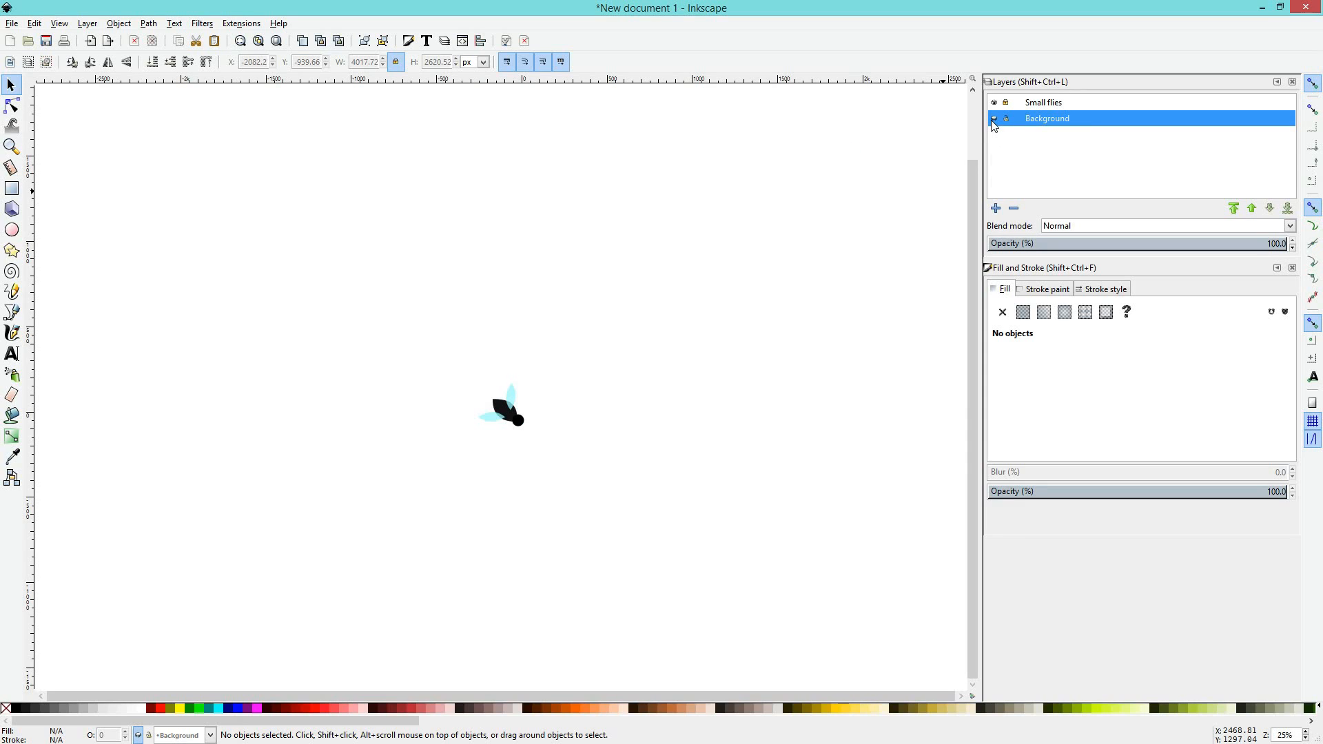
Step: Show the Background layer and shift its blue rectangle slightly right, to about X -1977 px, so it surrounds the fly
click(994, 119)
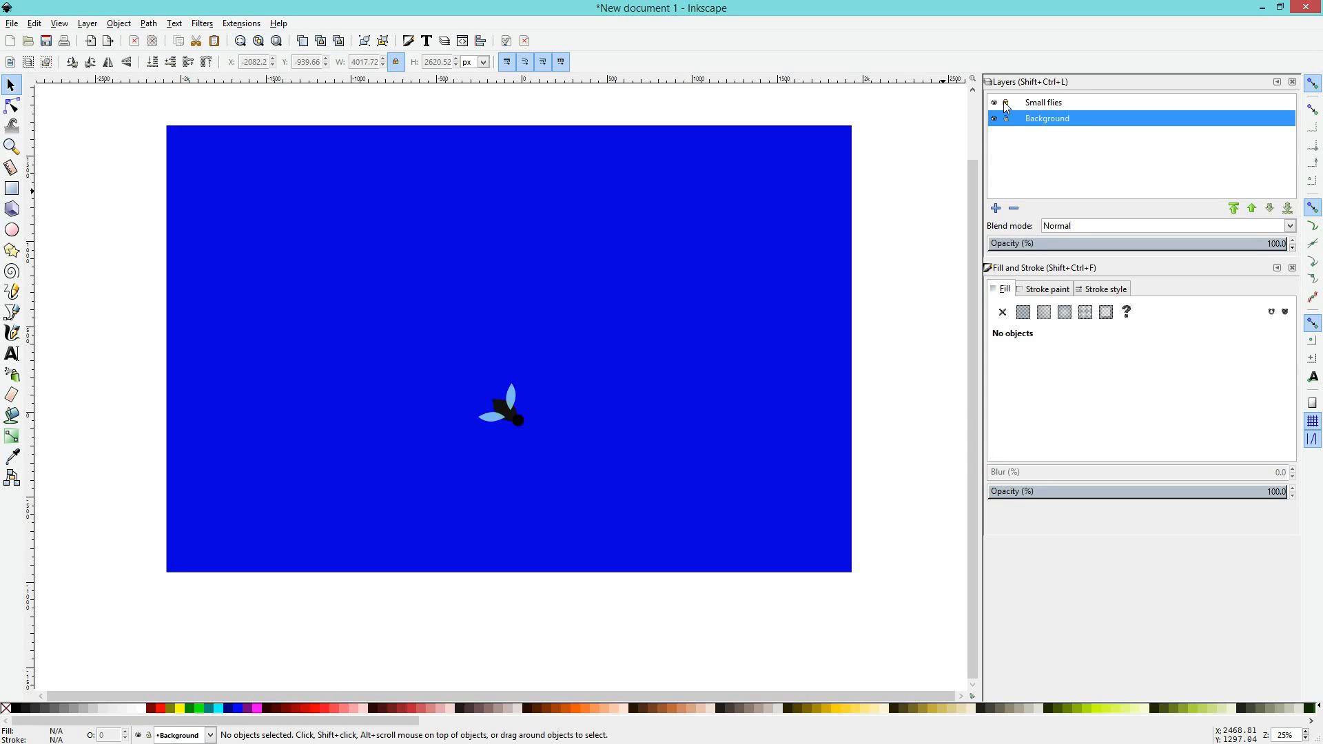
click(997, 103)
click(997, 103)
click(997, 102)
drag(454, 328, 631, 388)
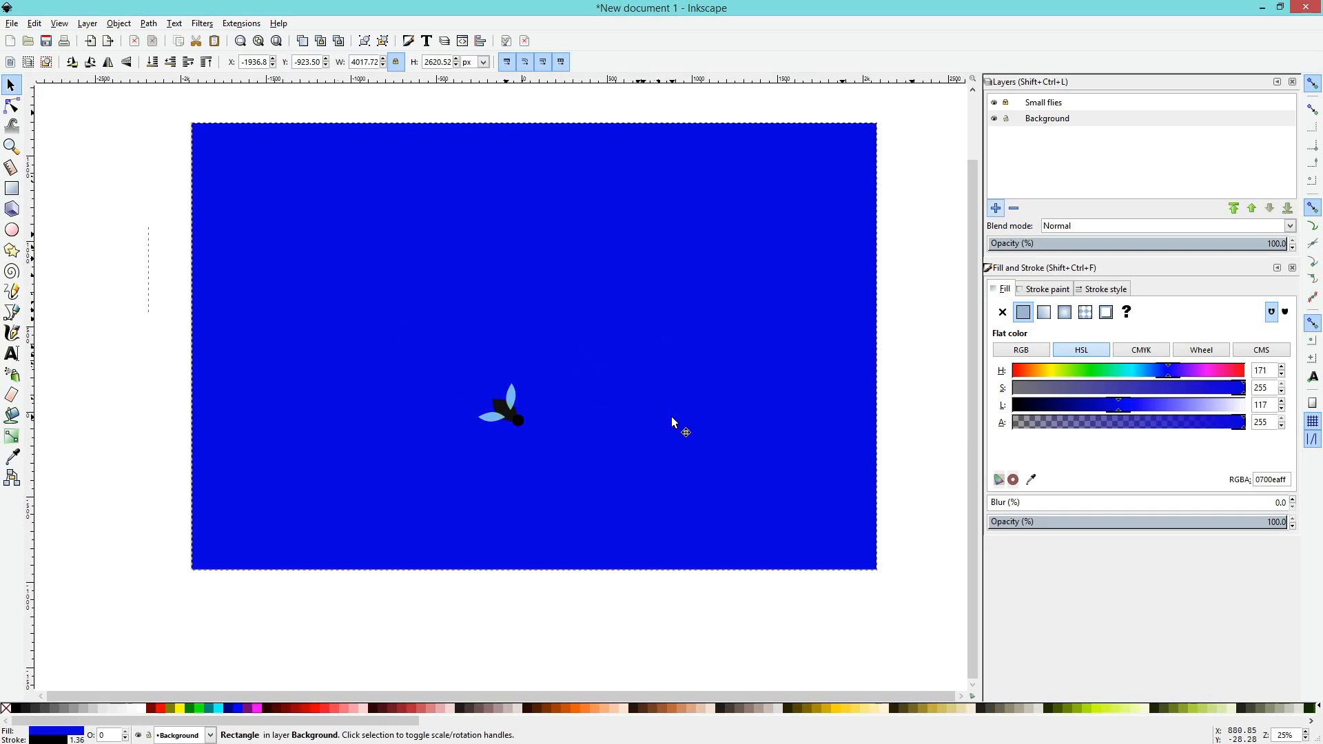
mouse_move(693, 368)
mouse_down()
mouse_move(644, 381)
mouse_move(676, 363)
mouse_move(684, 375)
mouse_up()
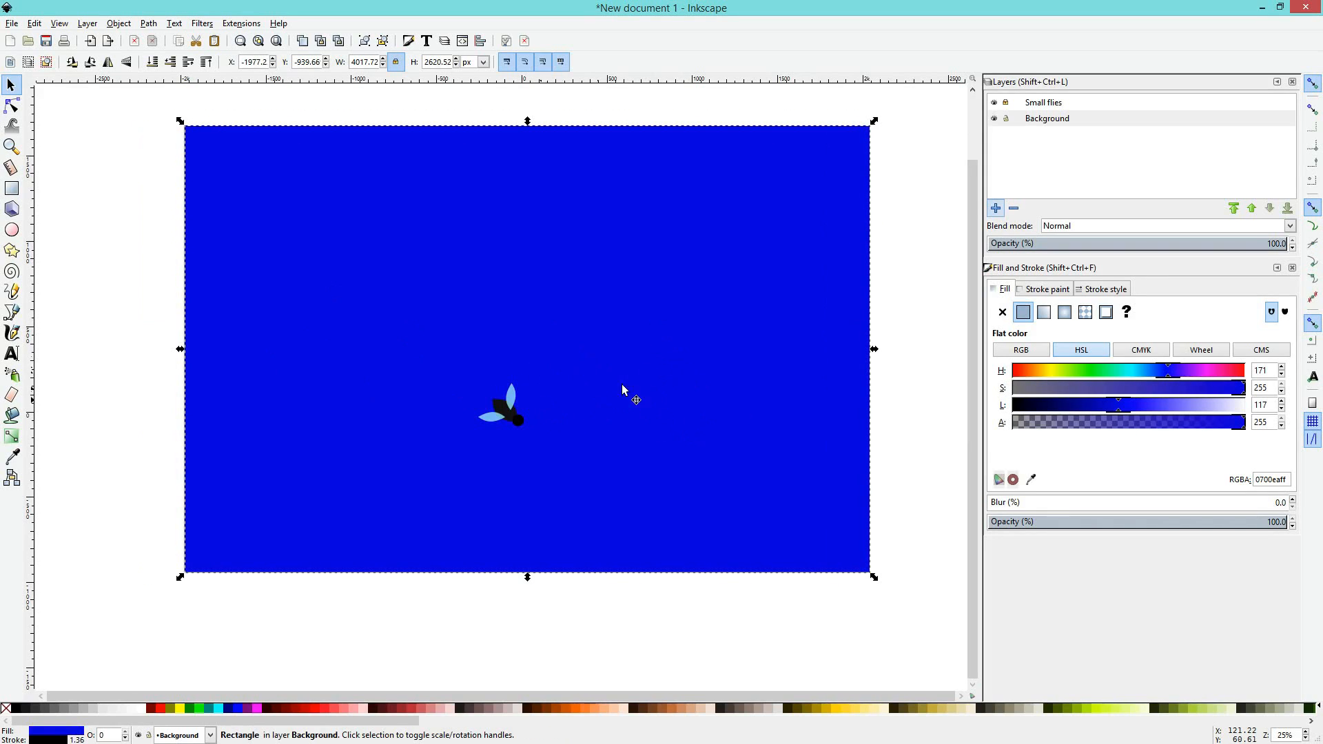
Step: Try light blue, bright blue, orange and yellow fills on the background rectangle by changing its hue and lightness
mouse_move(1143, 408)
mouse_down()
mouse_move(1159, 370)
mouse_move(1142, 376)
mouse_move(1139, 407)
mouse_up()
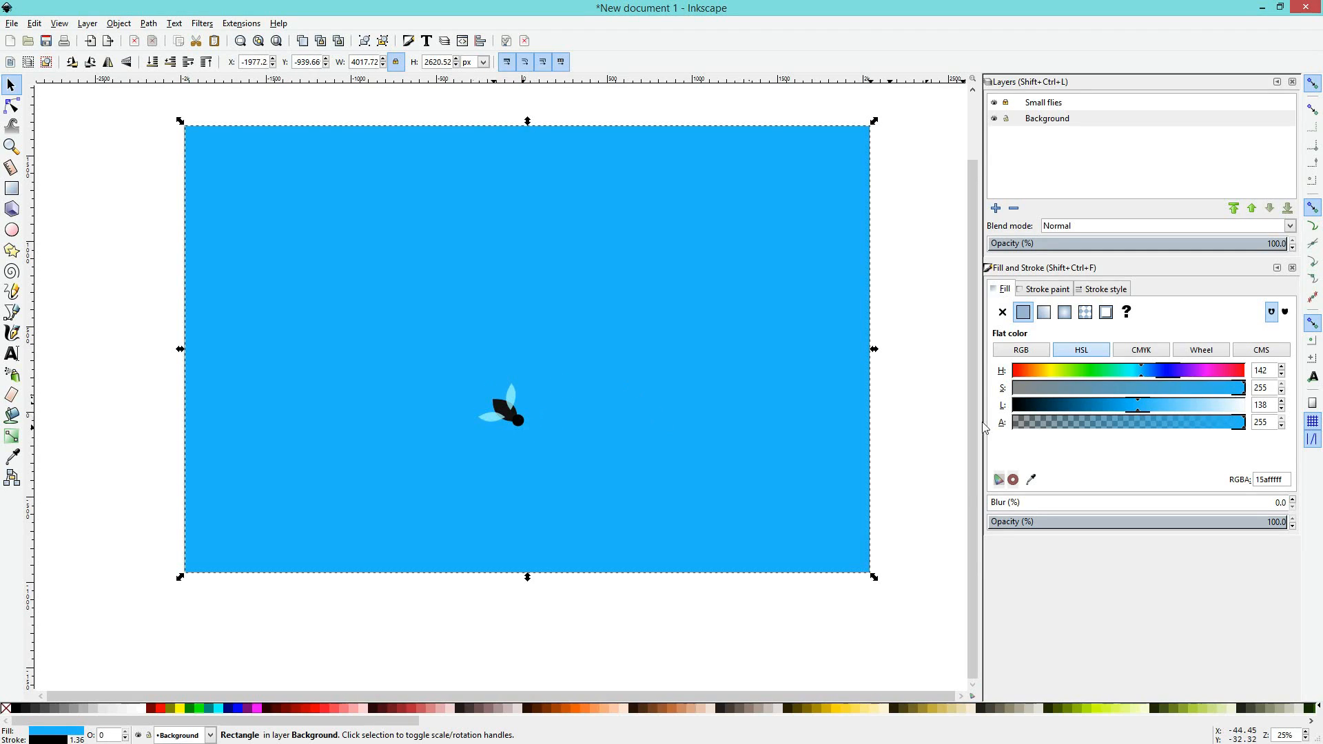
click(1164, 372)
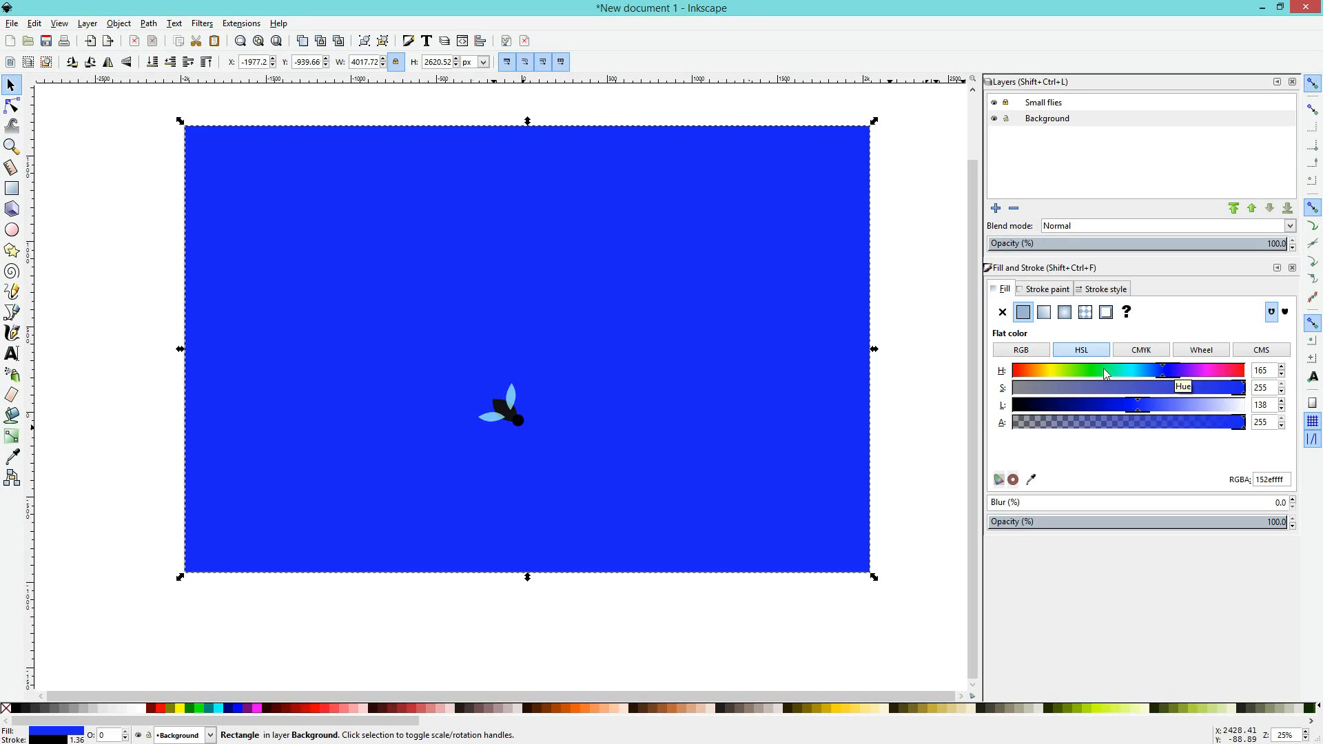
click(1032, 370)
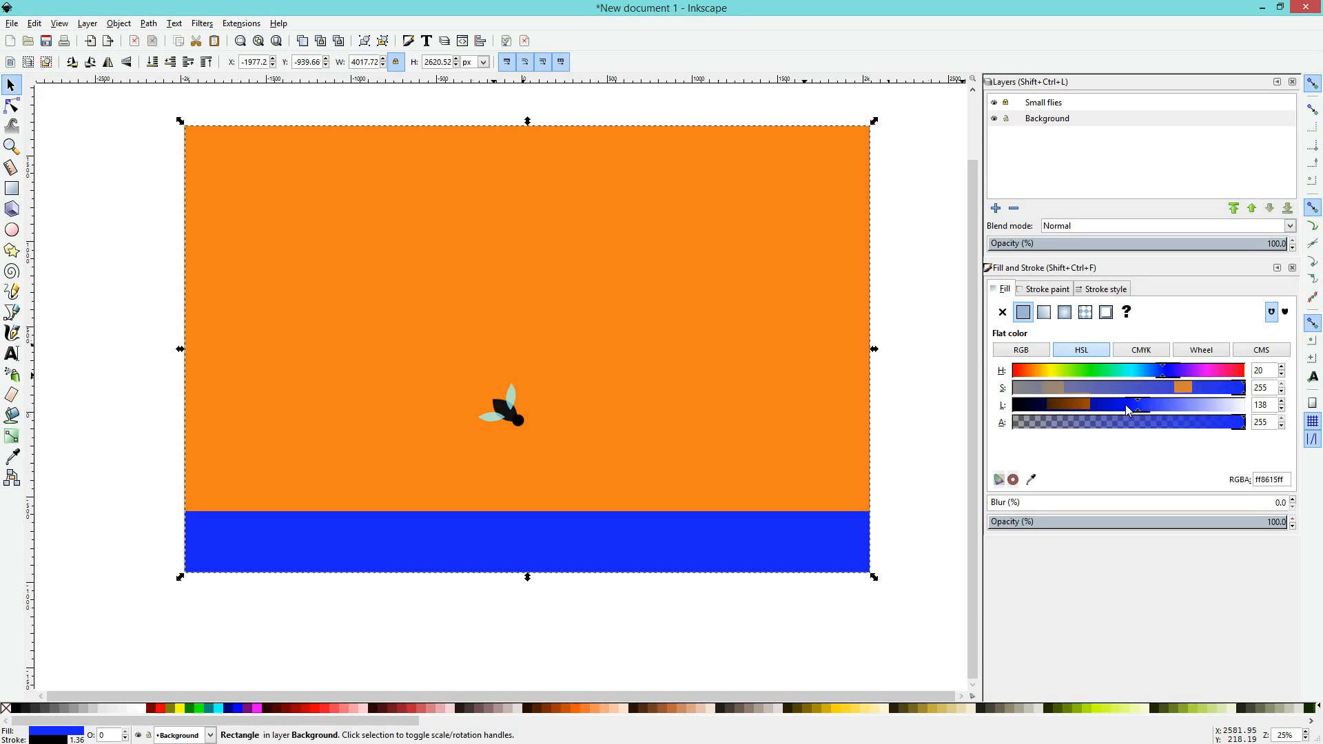
drag(1124, 408, 1144, 414)
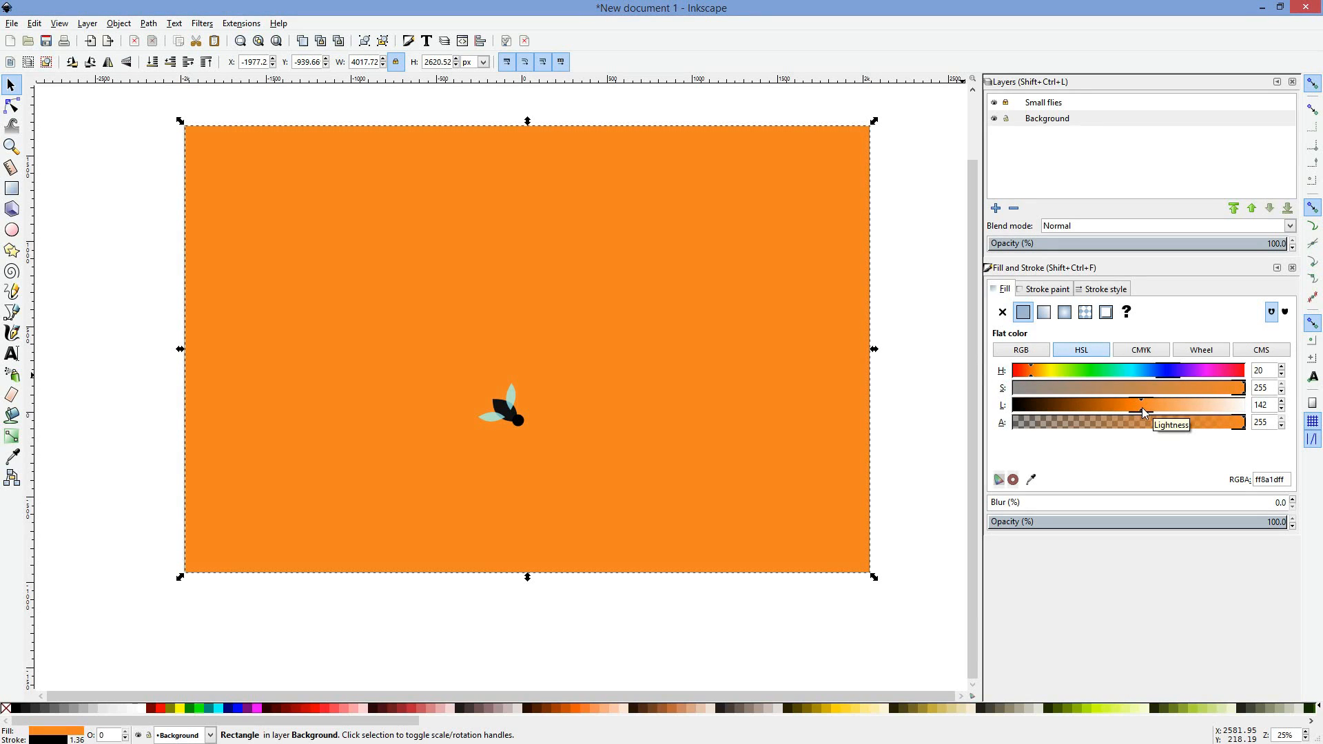
click(1044, 371)
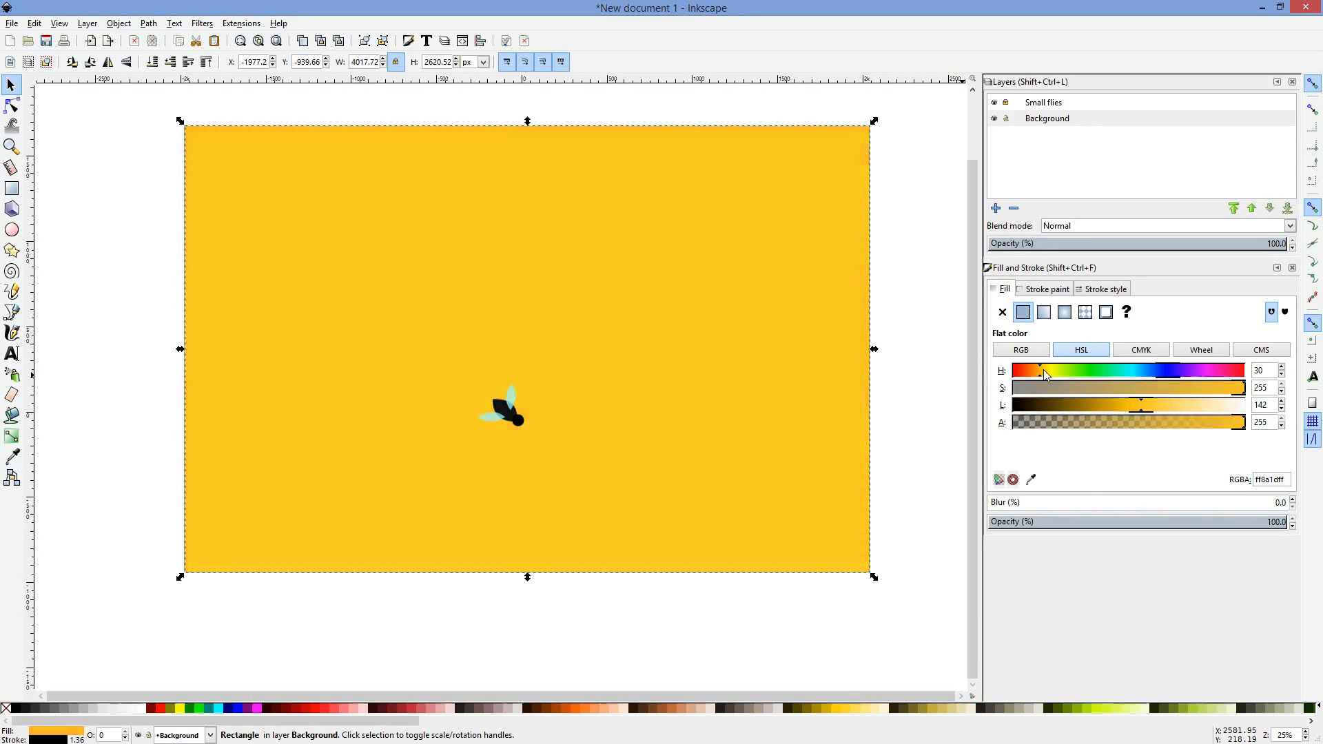
click(1040, 373)
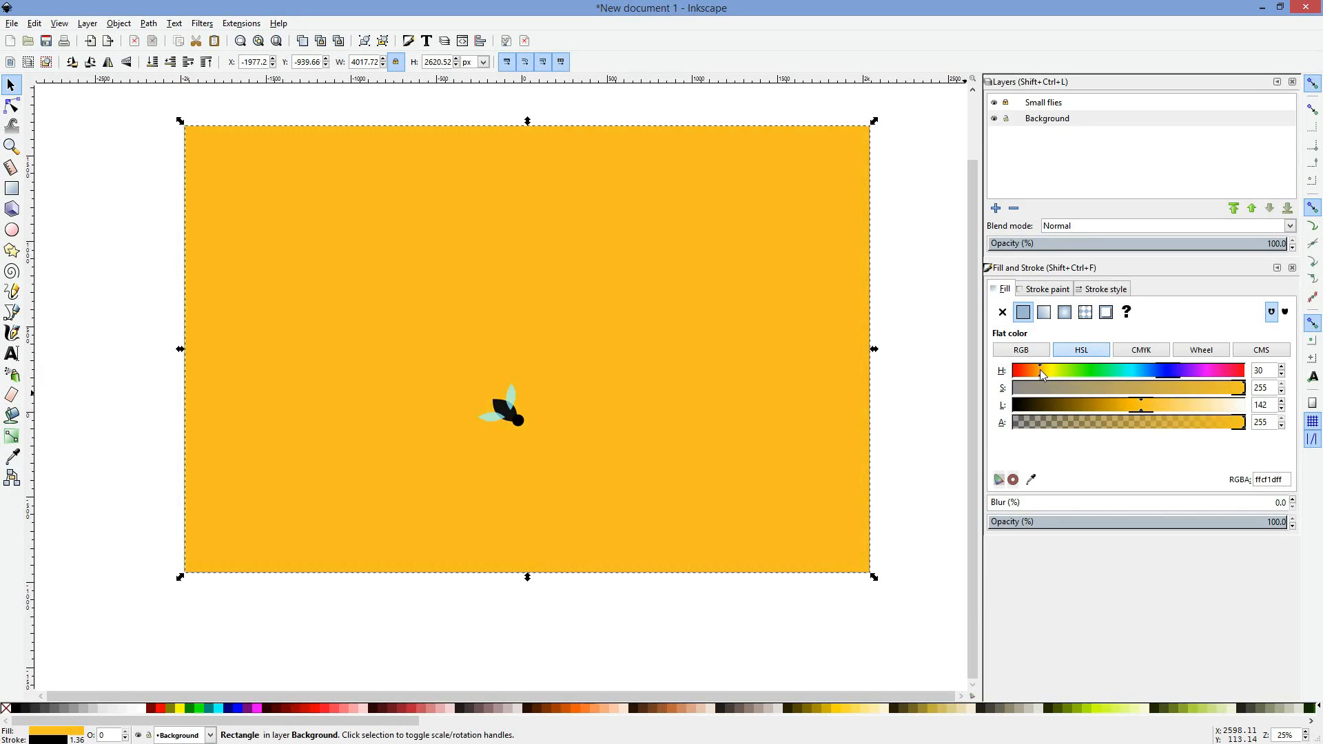
Step: Try green and red fills on the background rectangle at different saturation levels
drag(1102, 370, 1094, 371)
click(1096, 372)
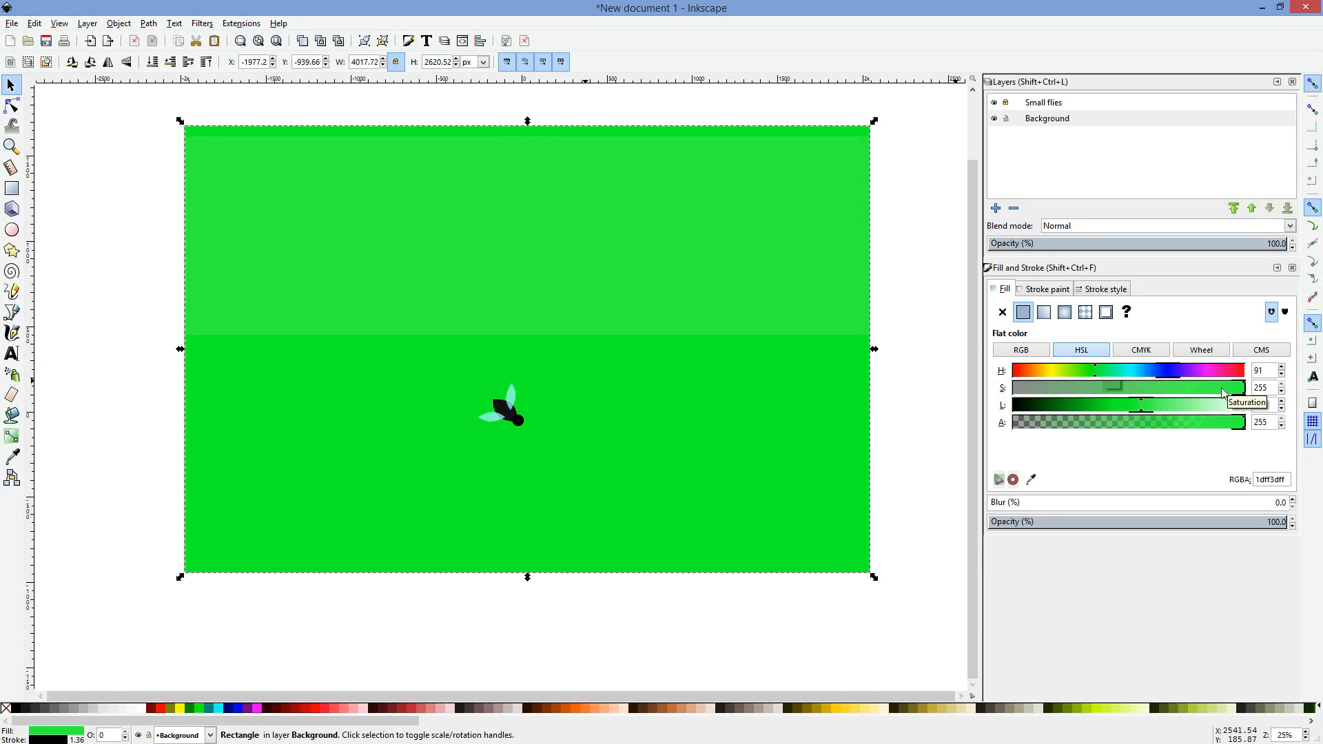
click(1179, 388)
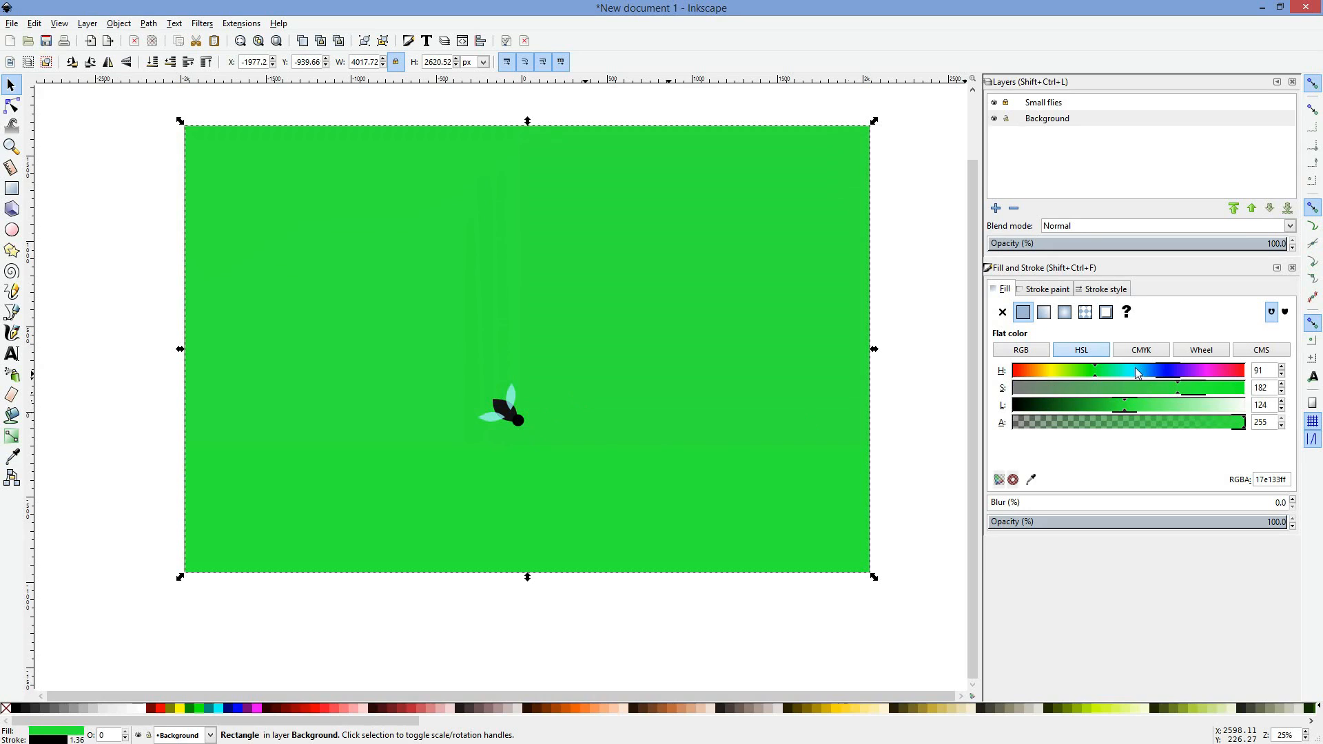
drag(1048, 376, 975, 373)
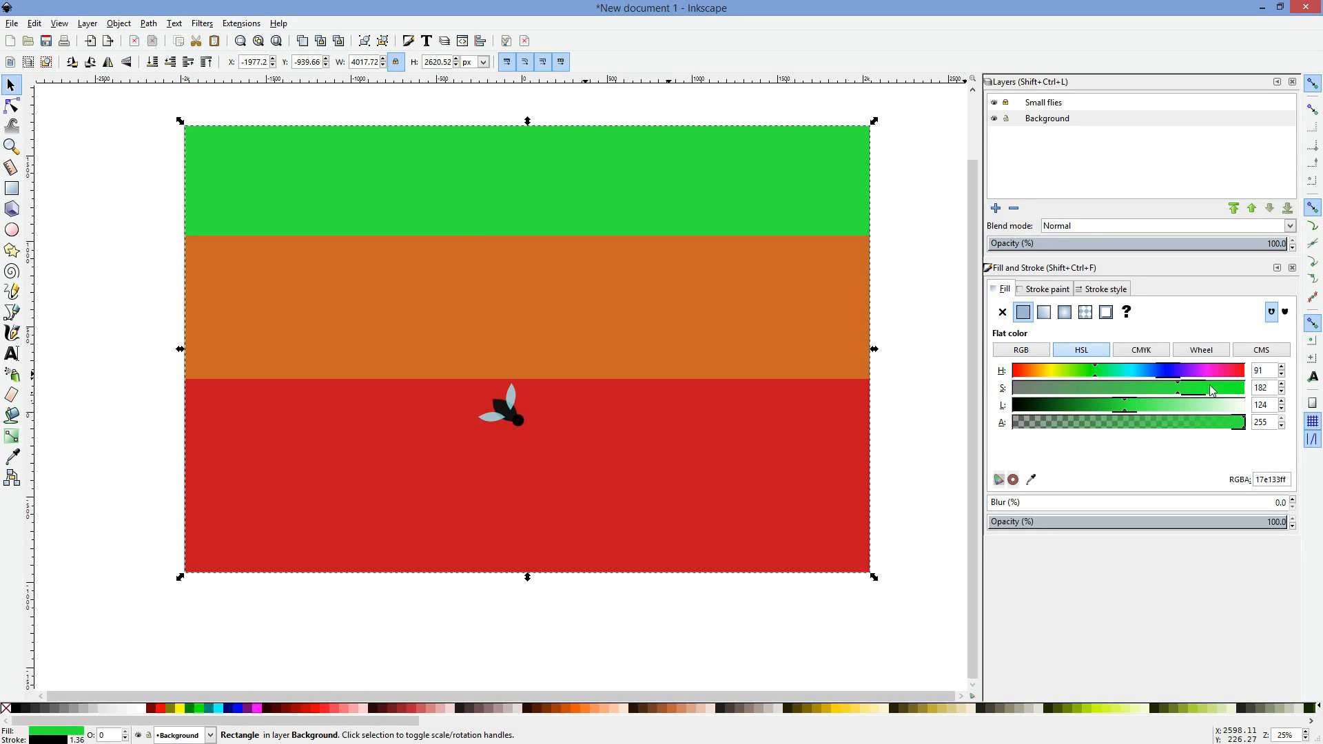
drag(1210, 385, 1262, 386)
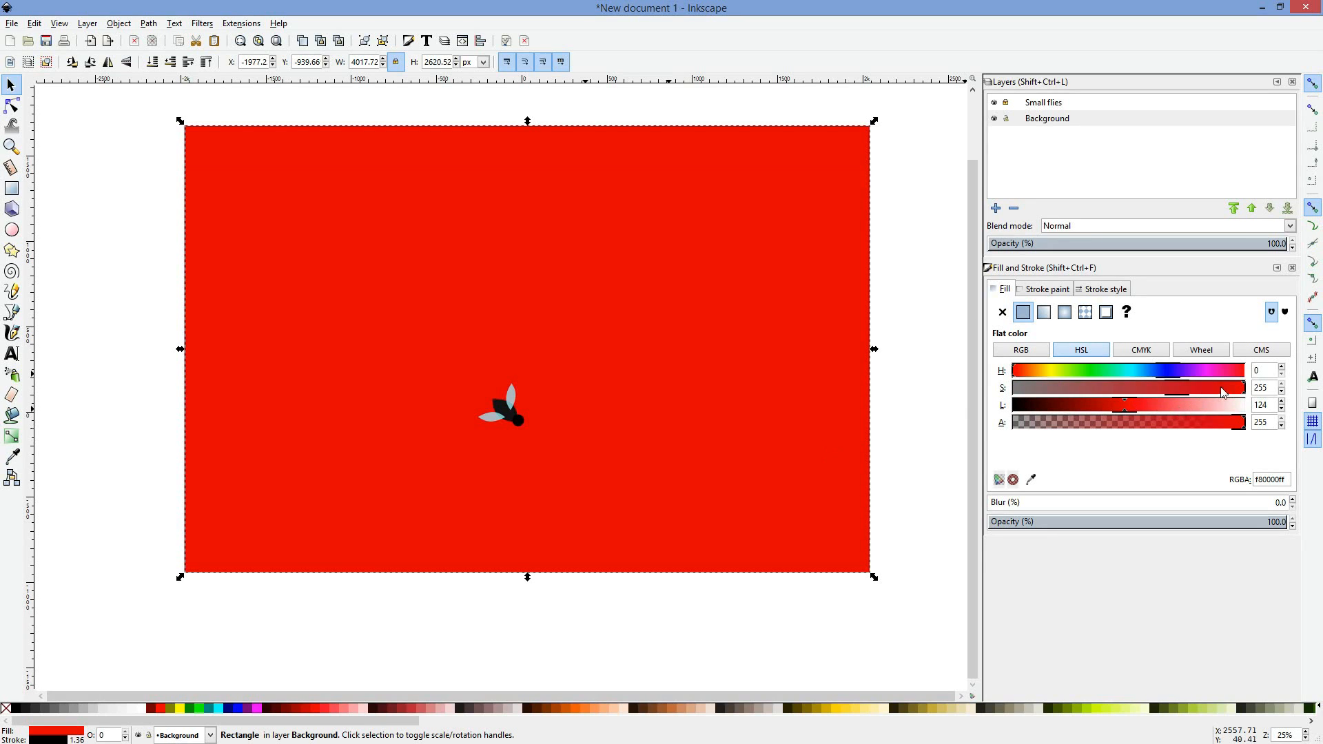
Step: Set the background rectangle's fill to blue with hue 168, saturation 235 and lightness 127
click(1228, 389)
drag(1147, 411, 1129, 411)
click(1169, 366)
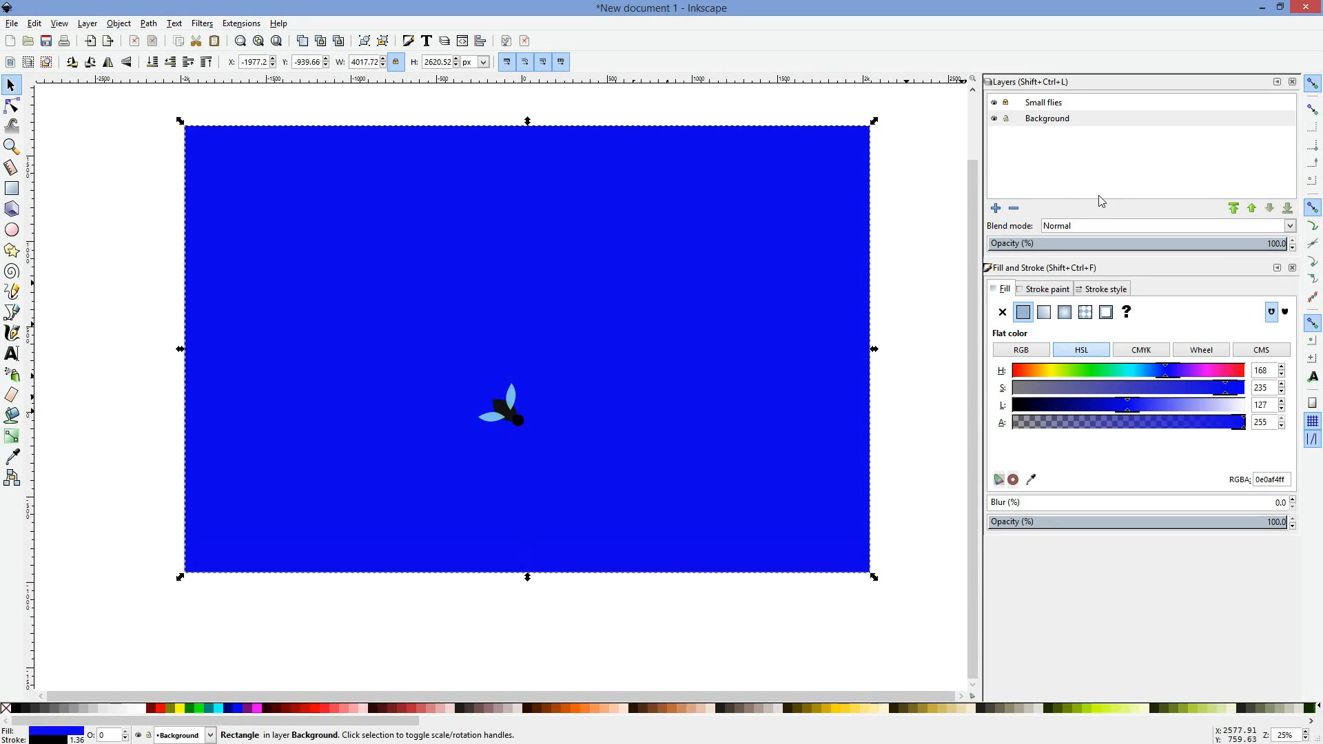
Step: Lock the Background layer, unlock the Small flies layer and make Small flies the active layer
click(1007, 119)
click(1007, 104)
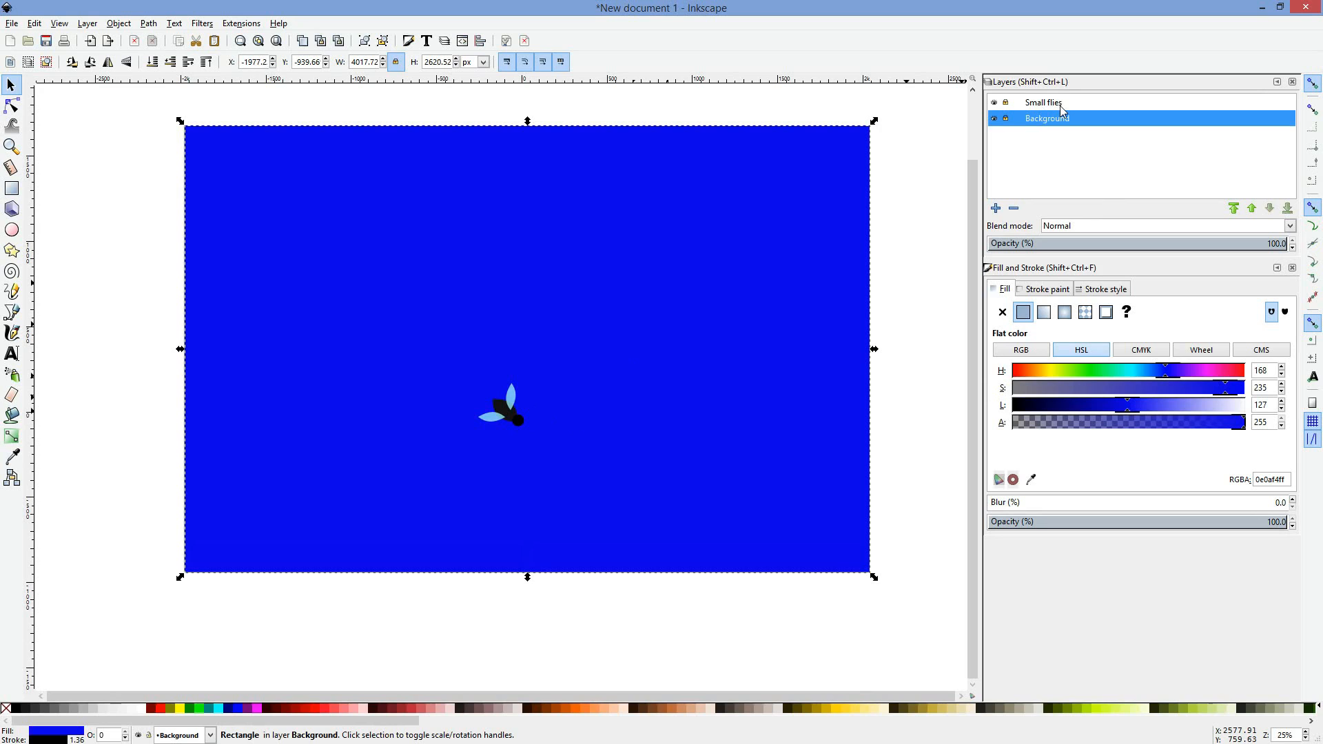
click(1062, 105)
Step: Move the fly group to near the middle of the blue rectangle
click(514, 414)
mouse_move(513, 413)
mouse_down()
mouse_move(597, 460)
mouse_move(592, 473)
mouse_up()
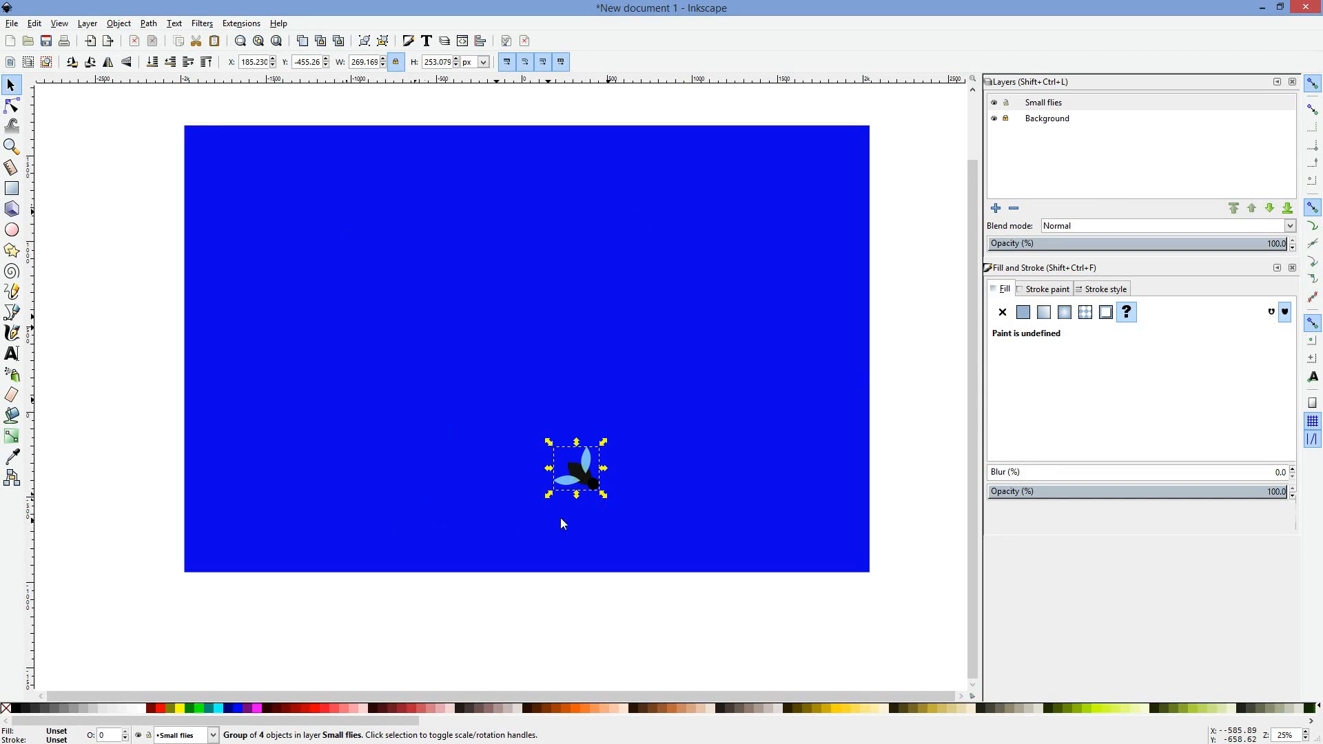
drag(576, 481, 538, 397)
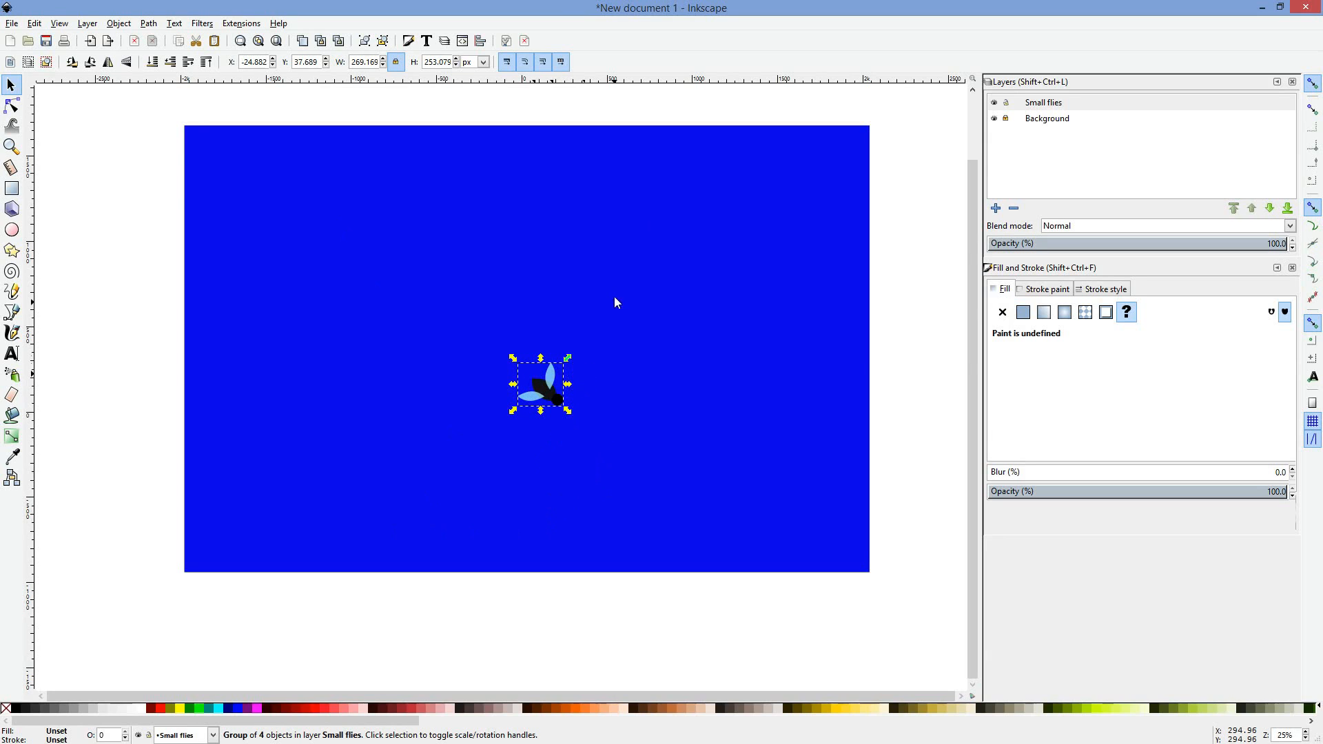
Step: Paste two copies of the fly and spread the three flies over the lower middle, upper-right and lower-right areas of the rectangle
key(ctrl+v)
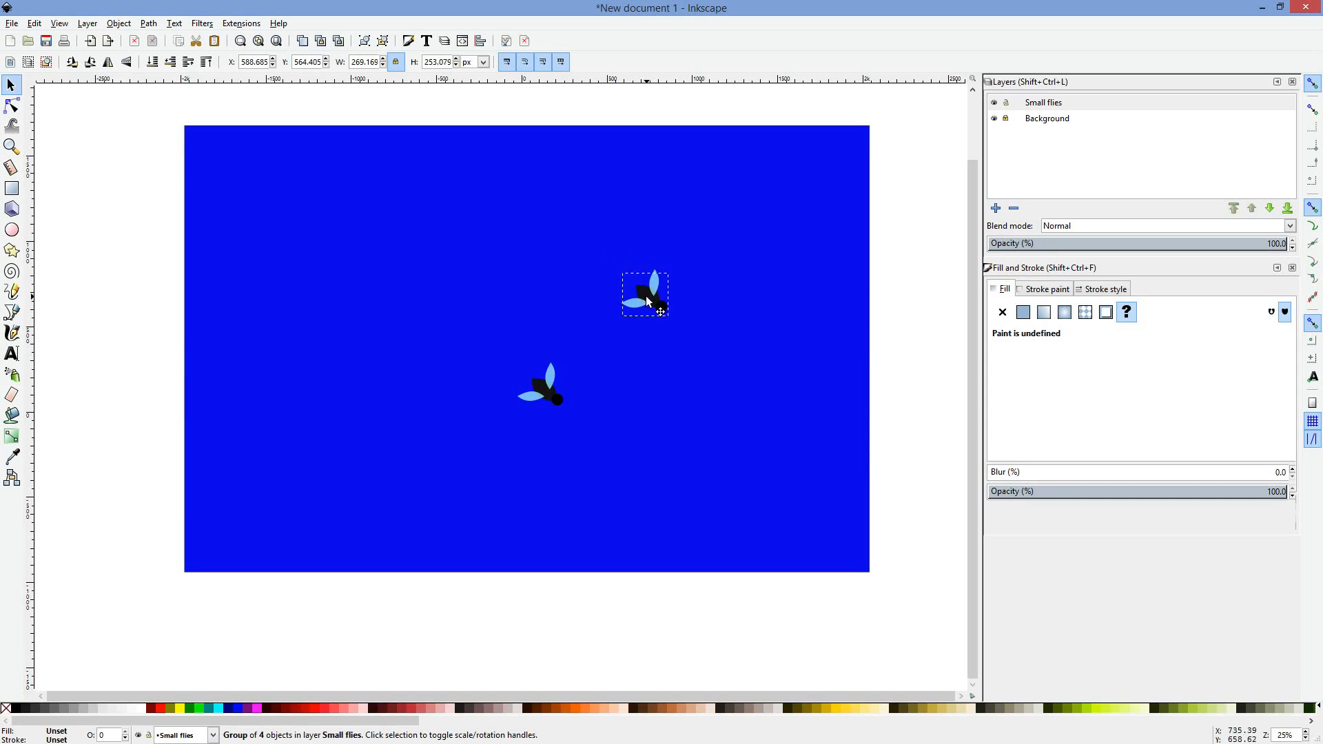
drag(541, 387, 533, 460)
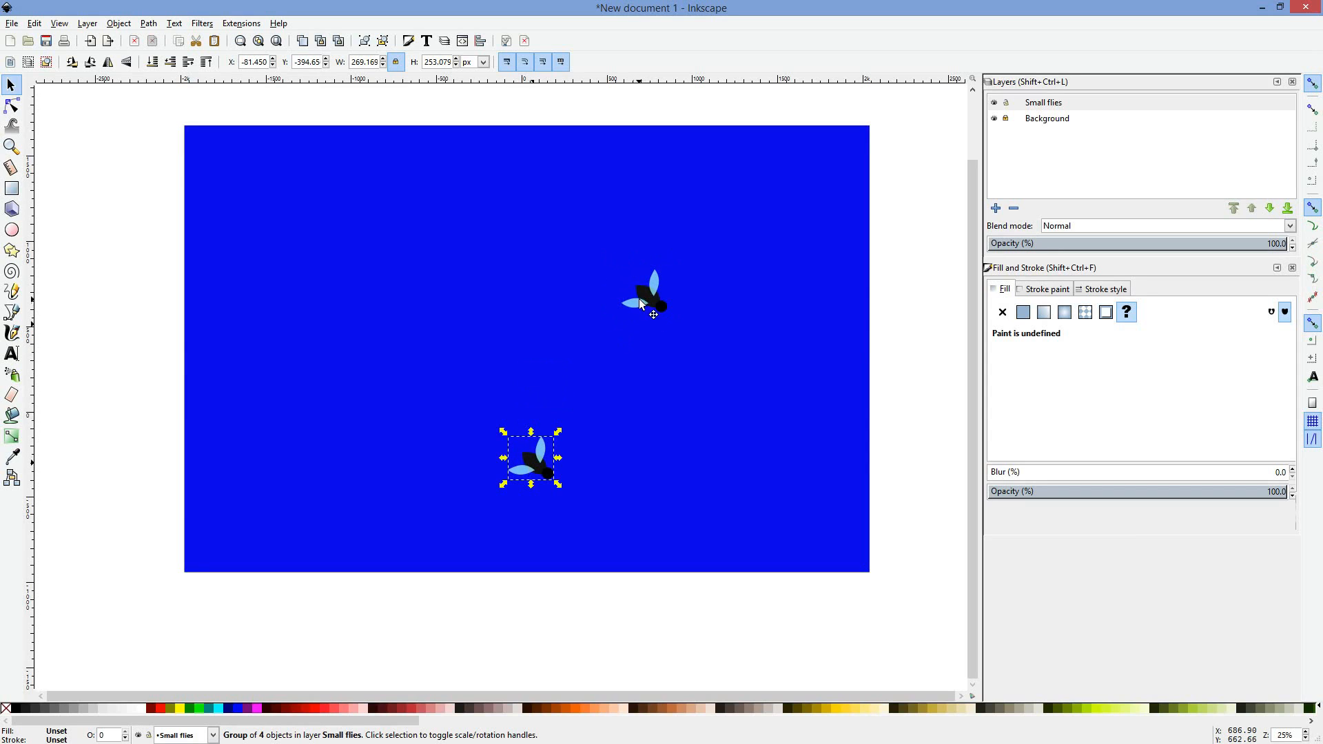
drag(641, 299, 669, 273)
key(ctrl+v)
drag(651, 346, 697, 428)
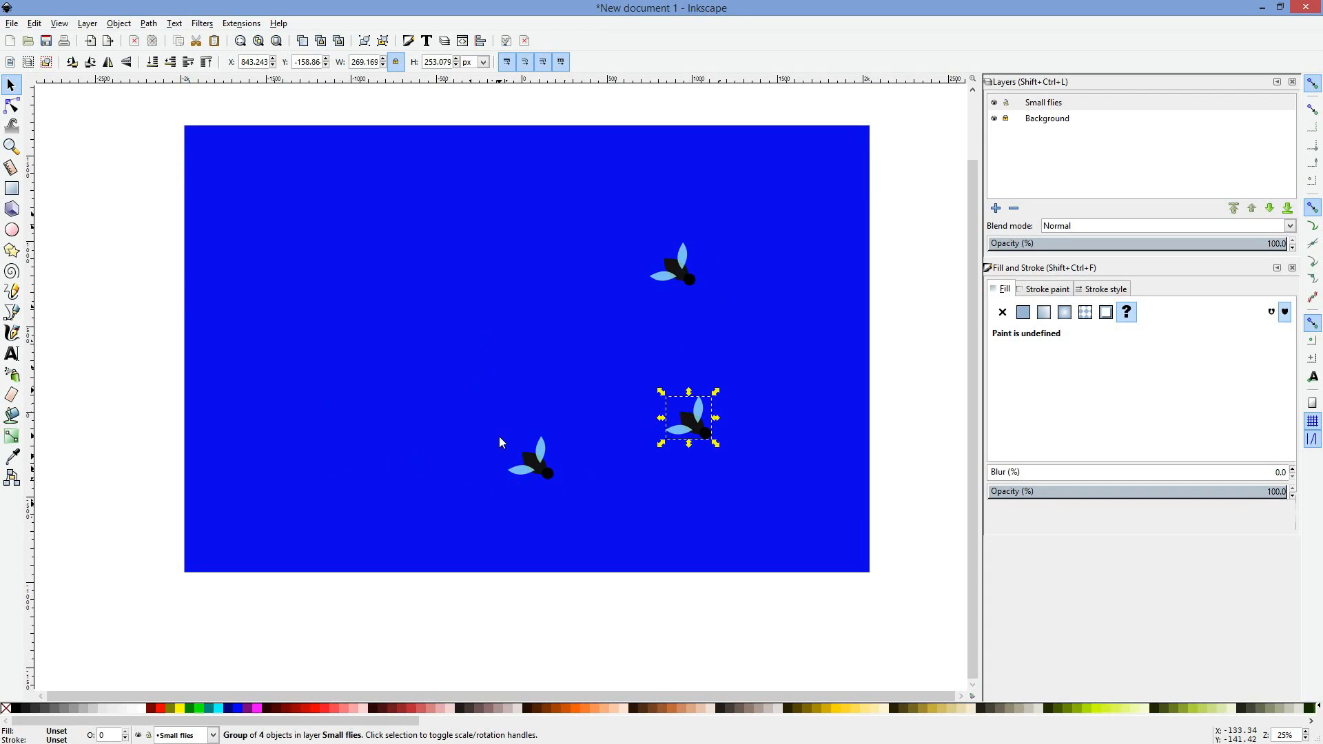
Step: Paste two more flies and place one at the left of the rectangle and one at its top middle
key(ctrl+v)
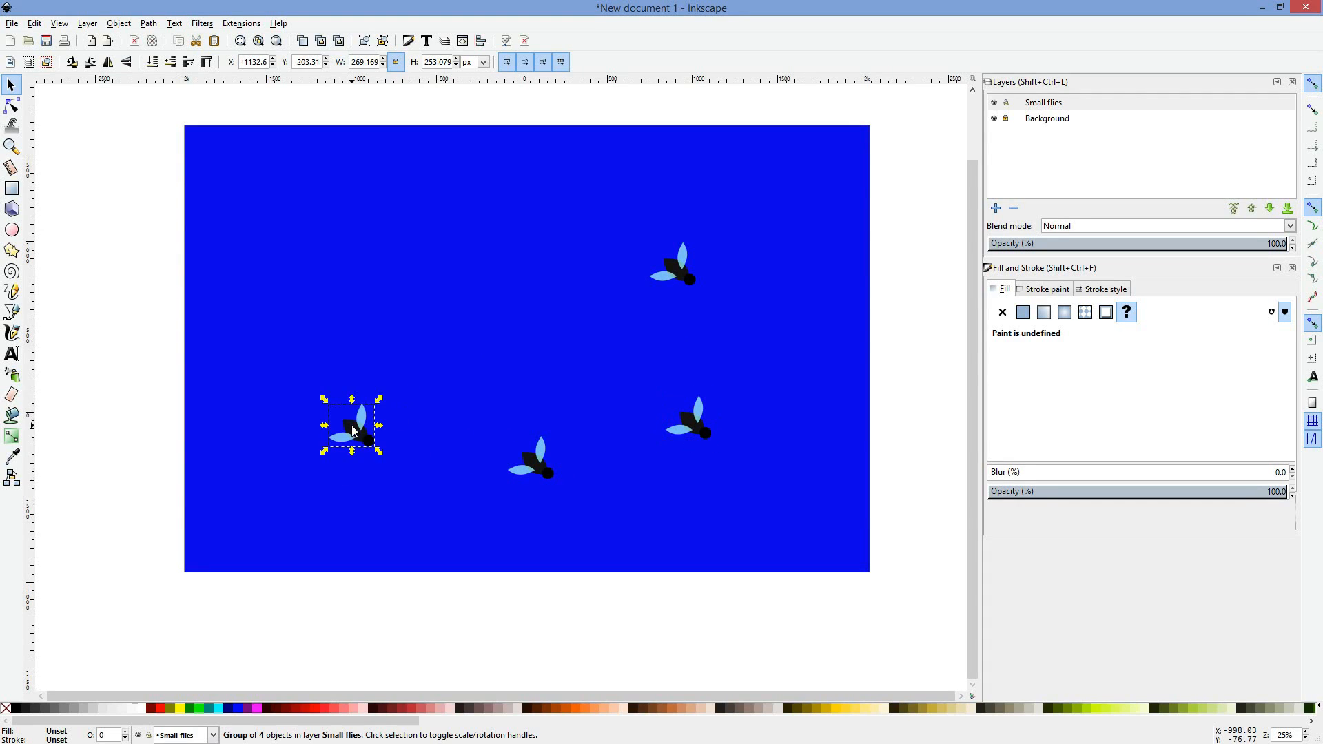
drag(352, 425, 356, 411)
key(ctrl+v)
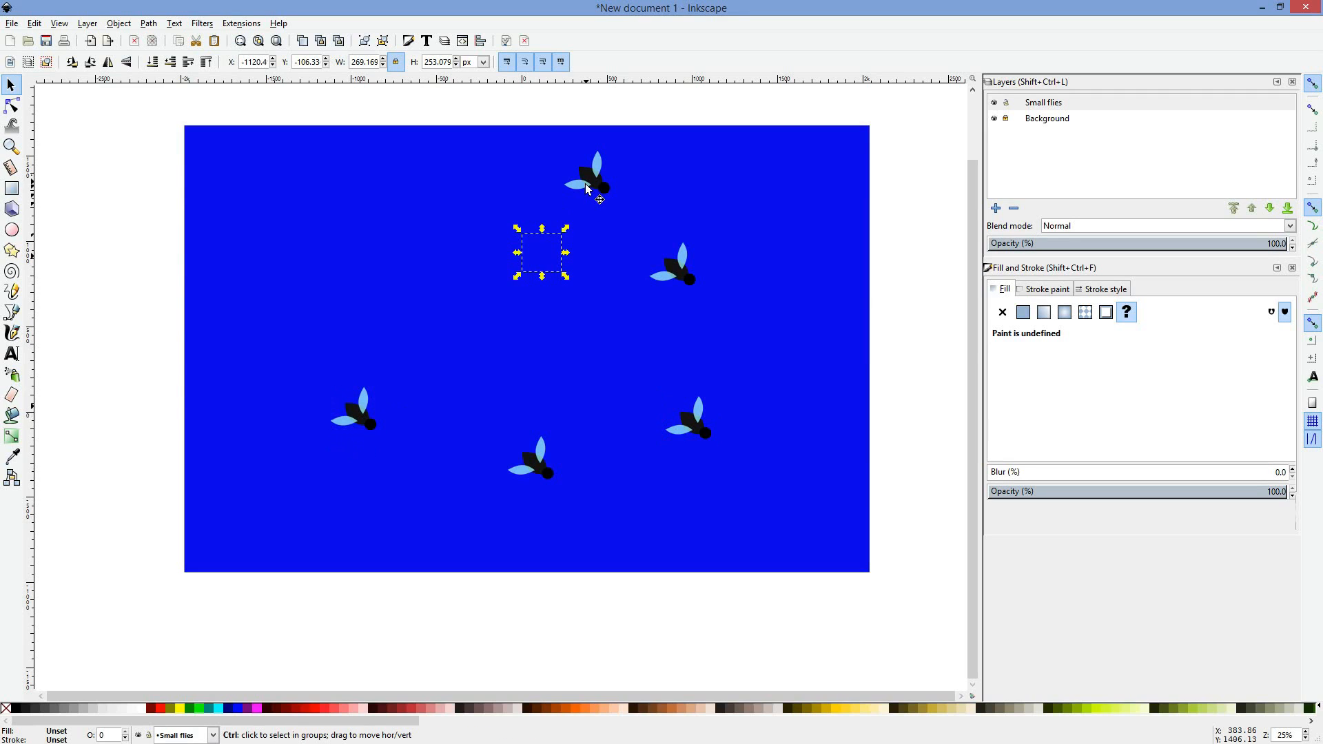
drag(585, 184, 445, 193)
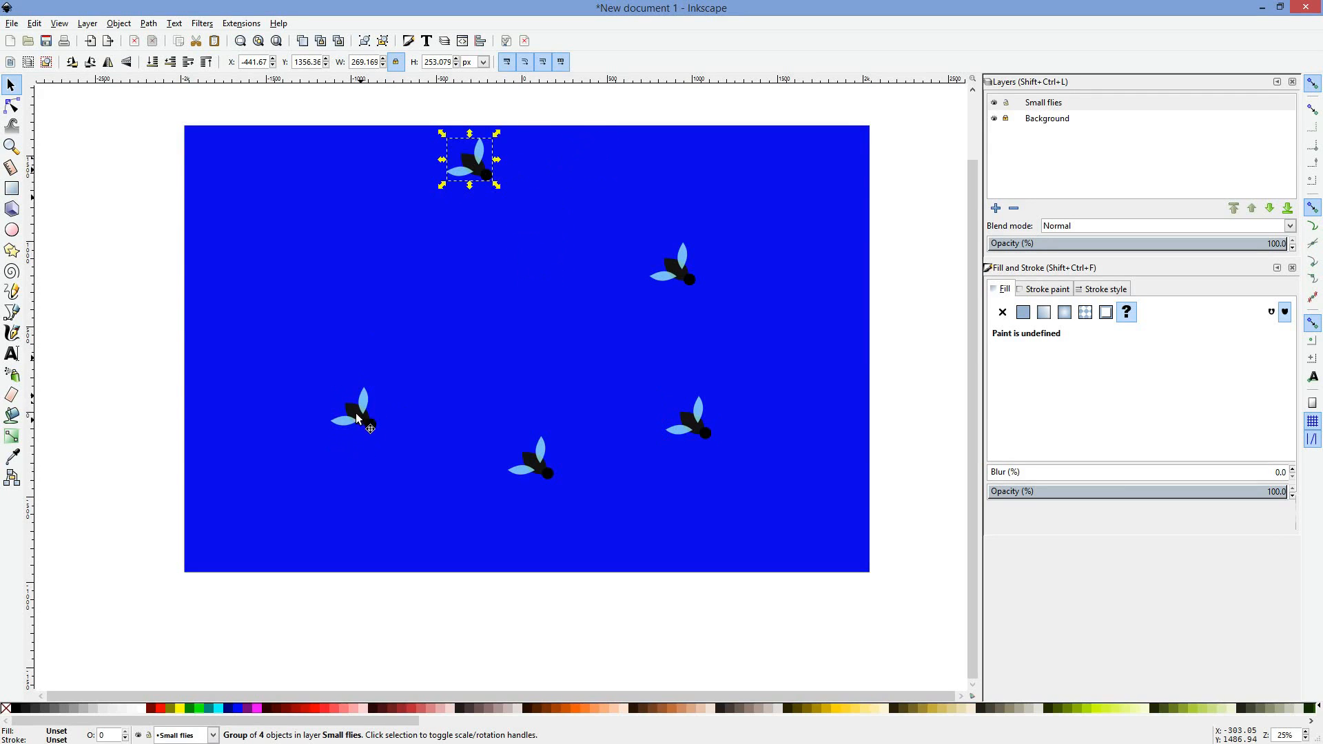
drag(364, 417, 350, 357)
drag(460, 171, 506, 171)
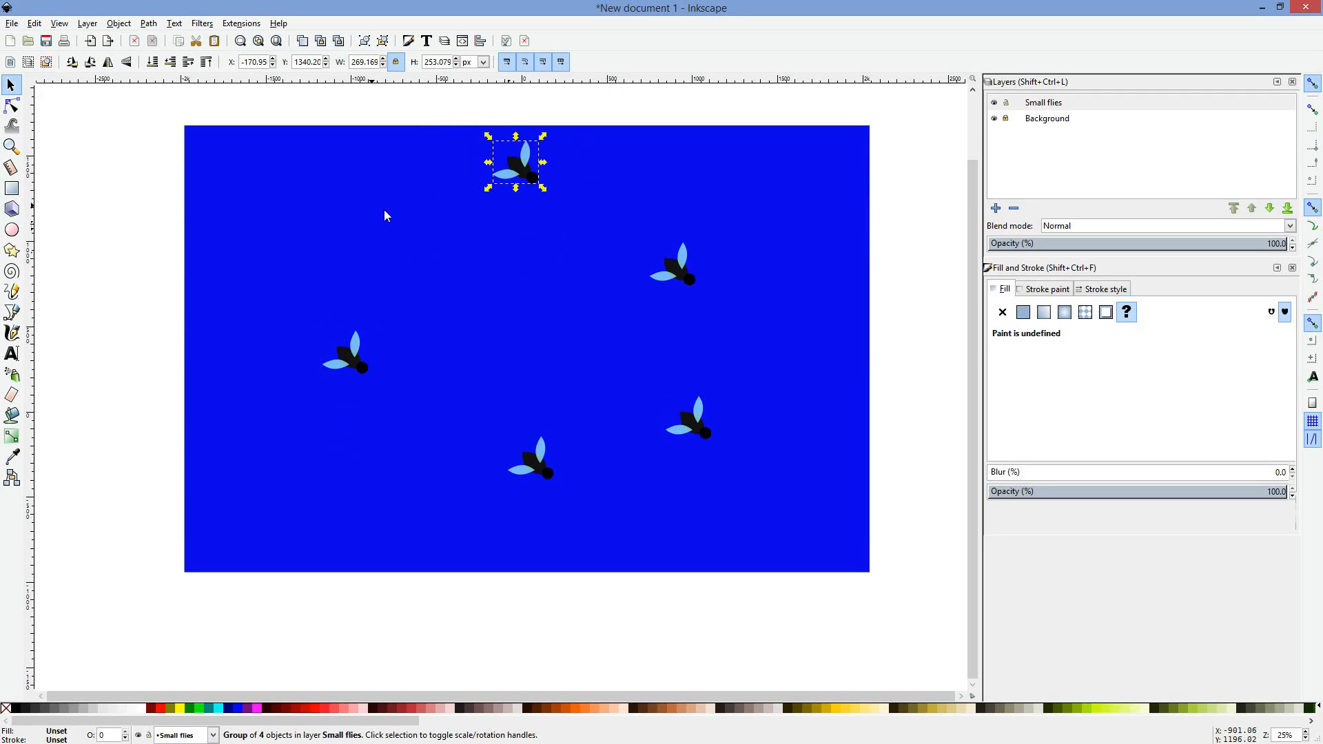
Step: Lower the bottom fly slightly and paste another fly in the rectangle's upper-left area to complete a ring
drag(534, 459, 528, 469)
key(ctrl+v)
drag(398, 220, 362, 194)
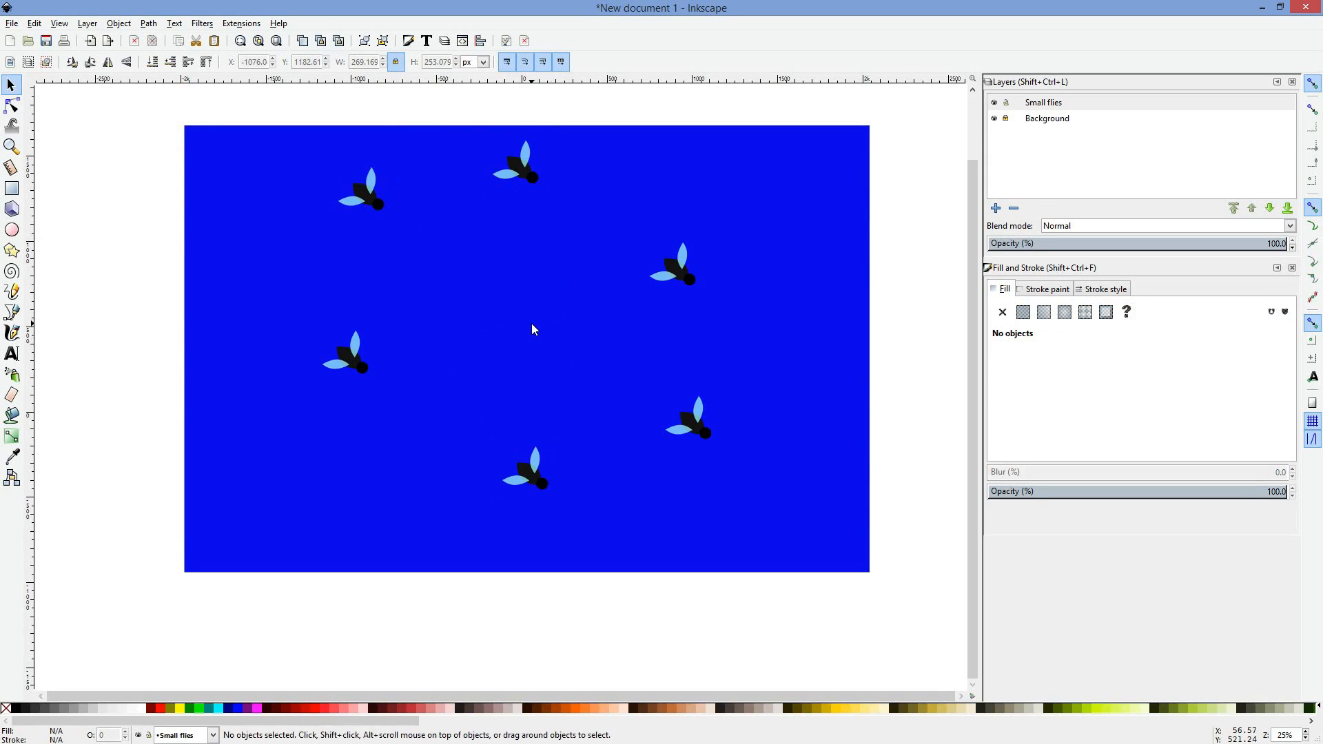
Step: Paste another fly in the middle of the ring and enlarge it proportionally to about 600 by 564 px
key(ctrl+v)
drag(532, 324, 601, 267)
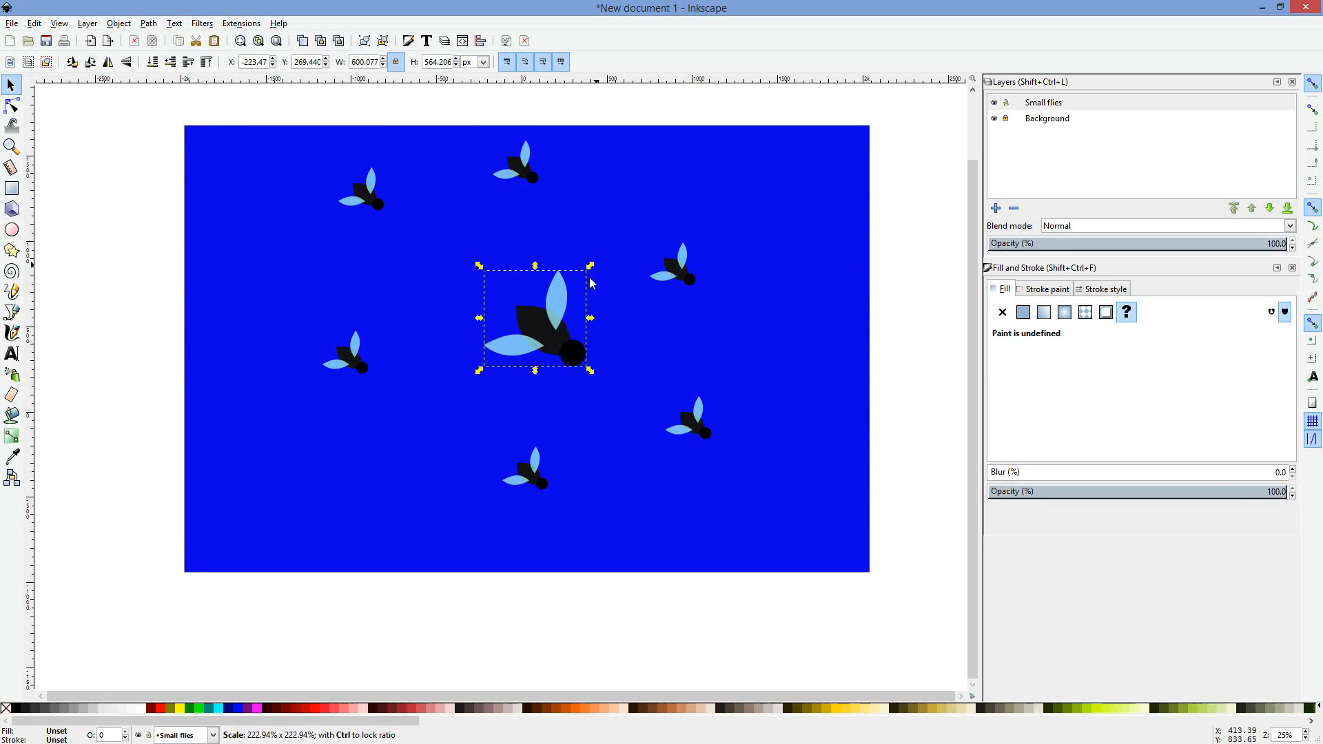
drag(550, 347, 551, 350)
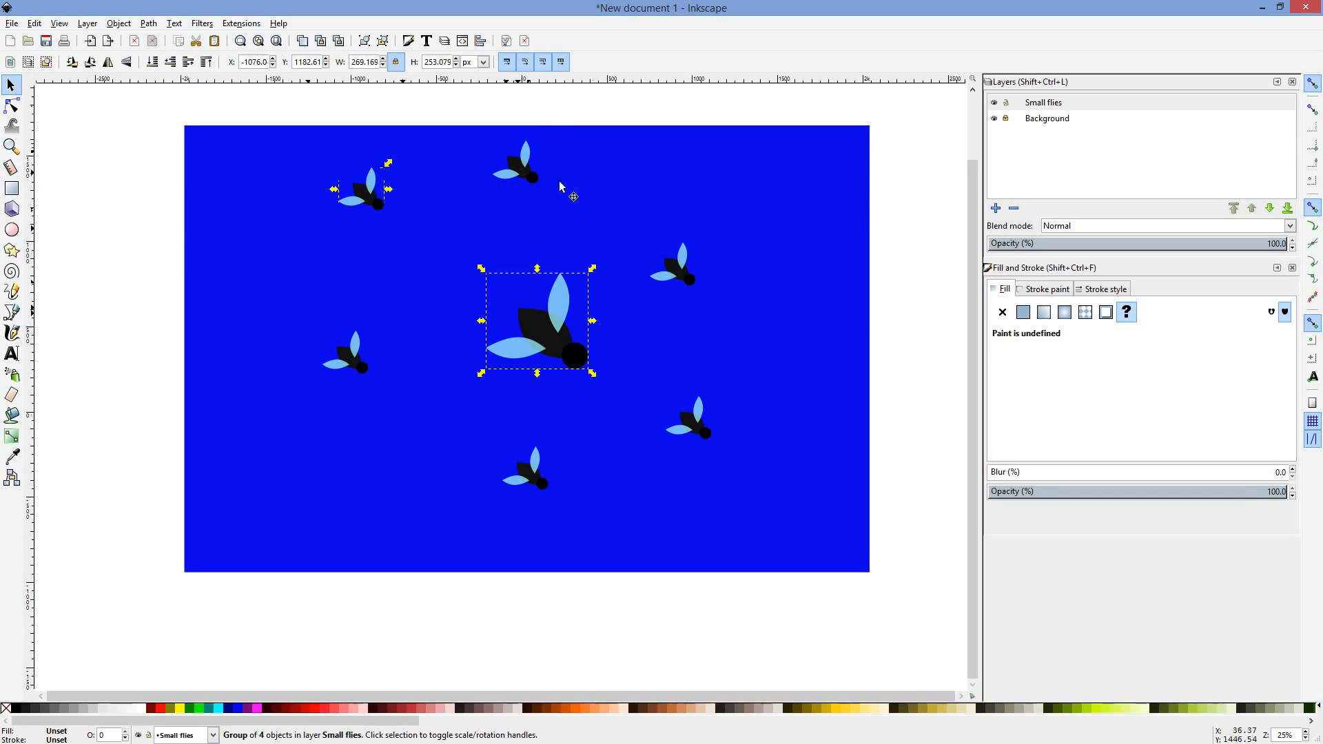
Step: Select the upper-left, top and left small flies together and move them down and right, closer to the large fly
shift+click(516, 167)
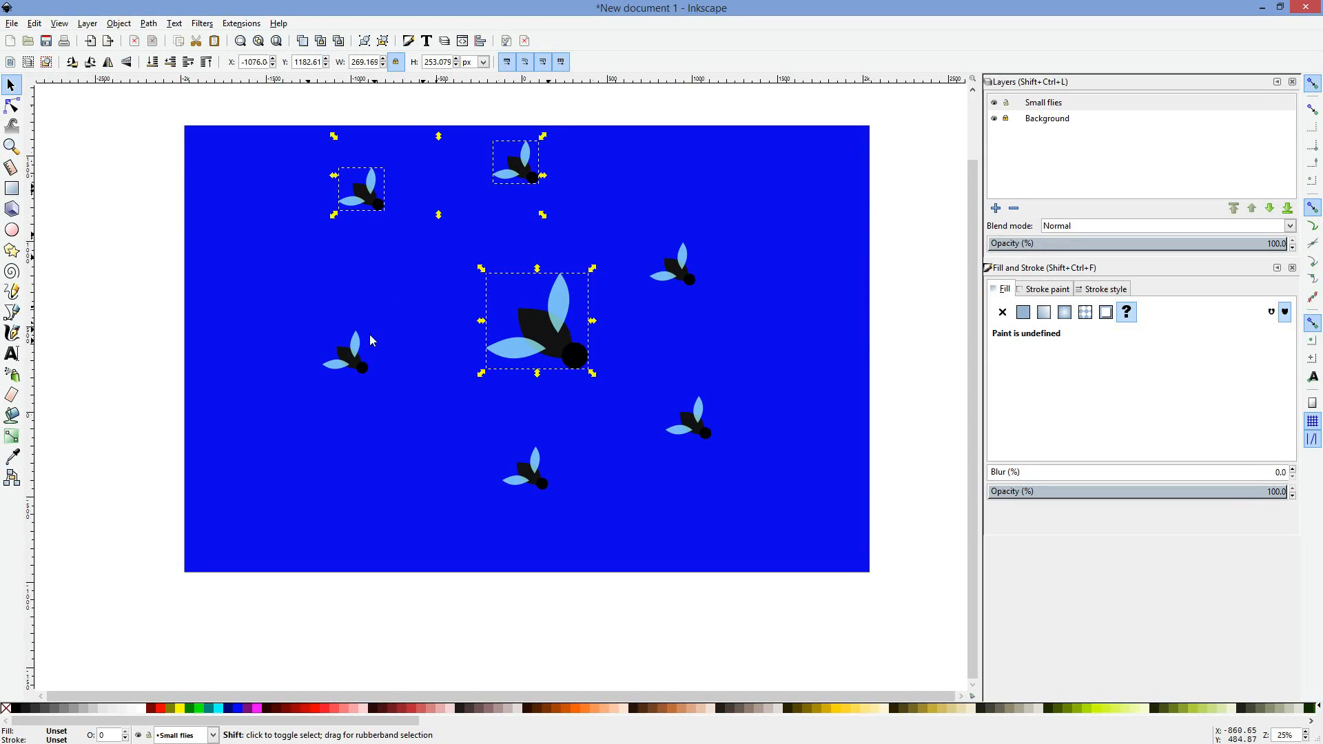
shift+click(357, 365)
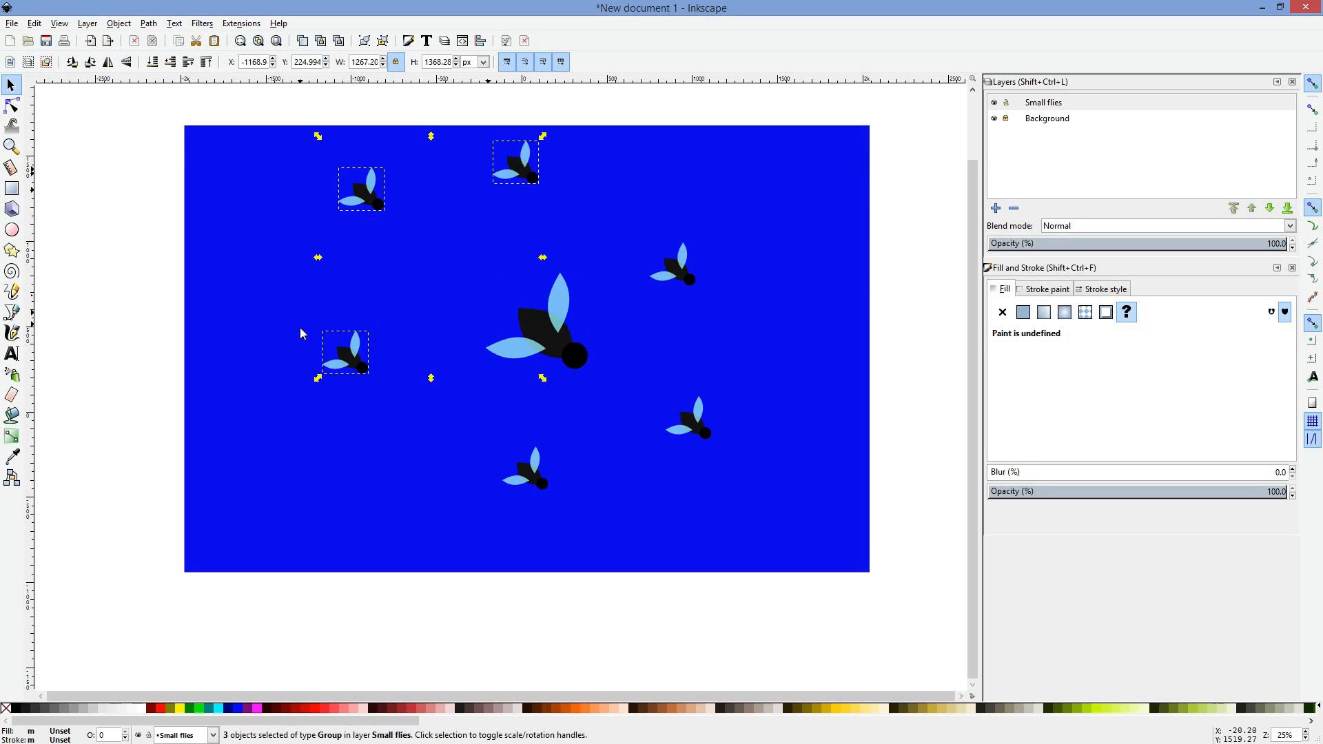
drag(369, 189, 428, 235)
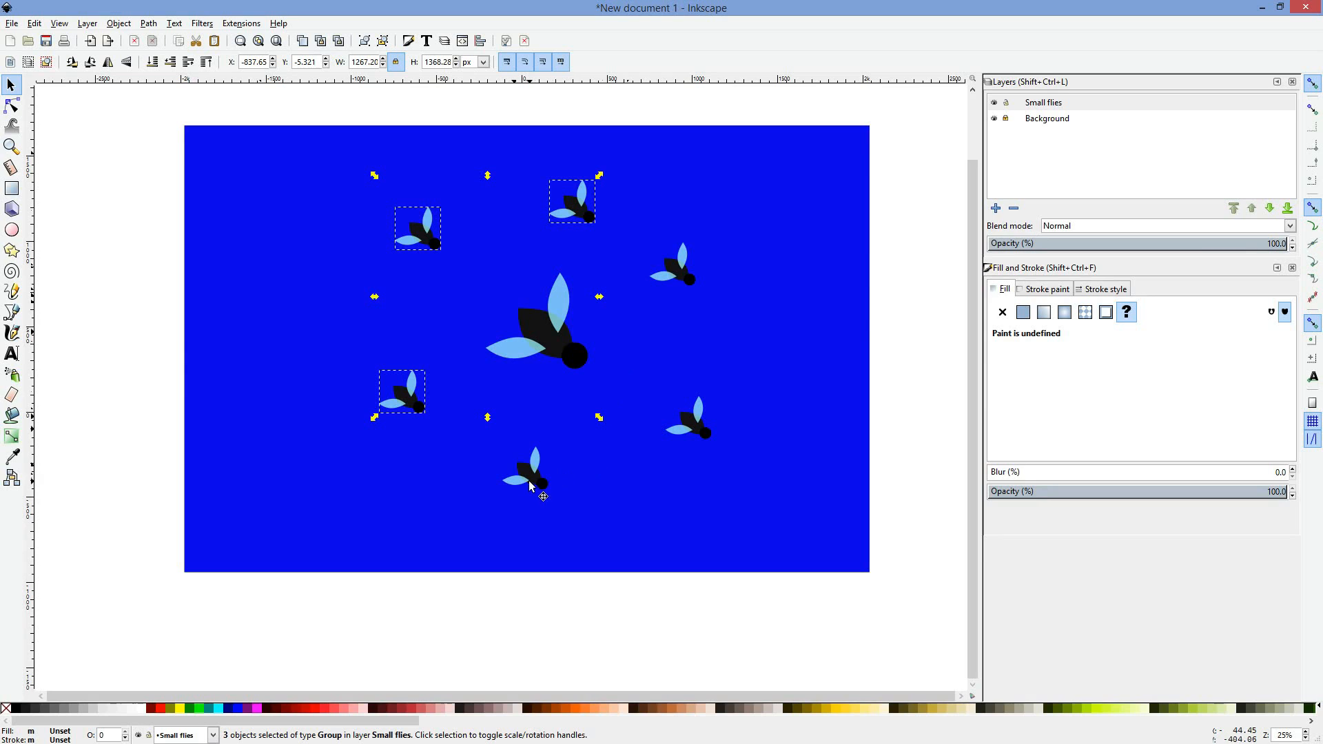
Step: Nudge the lower-right, upper-right and upper-left small flies slightly to even out the ring around the large fly
click(699, 431)
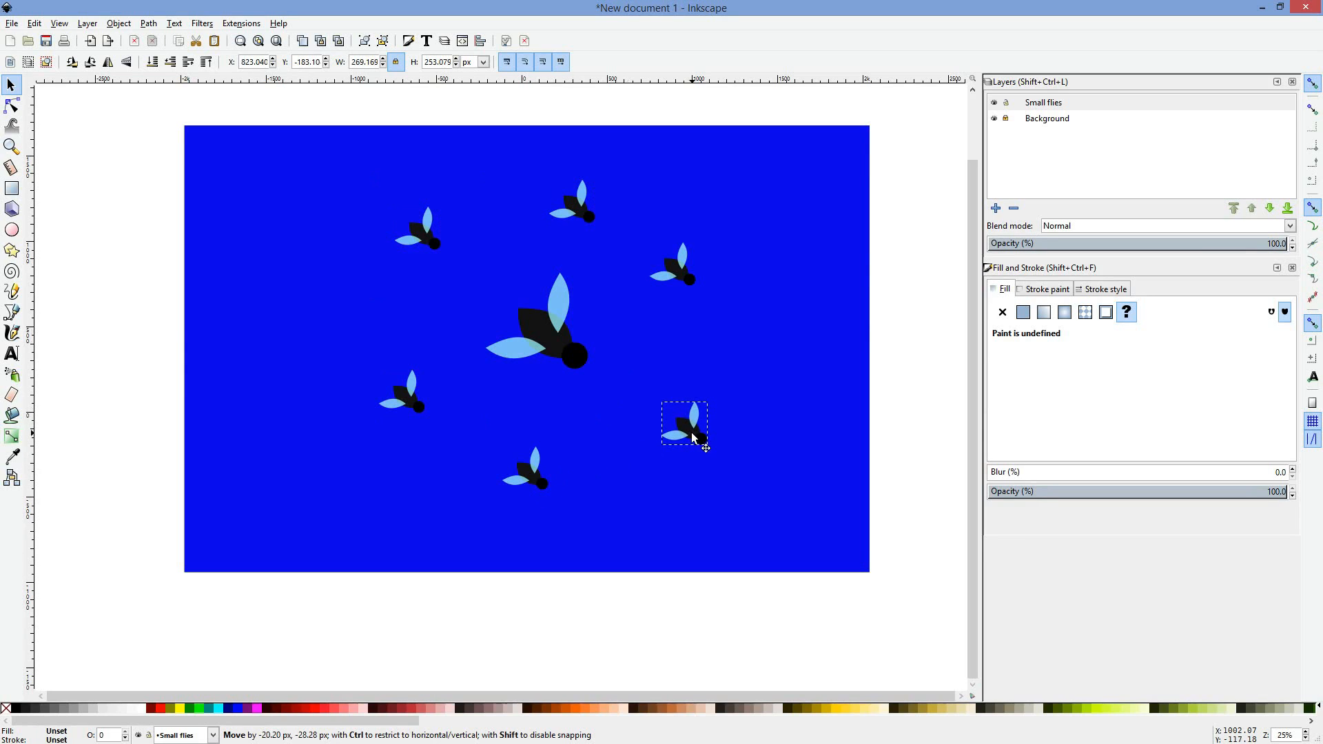
drag(699, 431, 693, 436)
click(684, 279)
drag(685, 279, 686, 286)
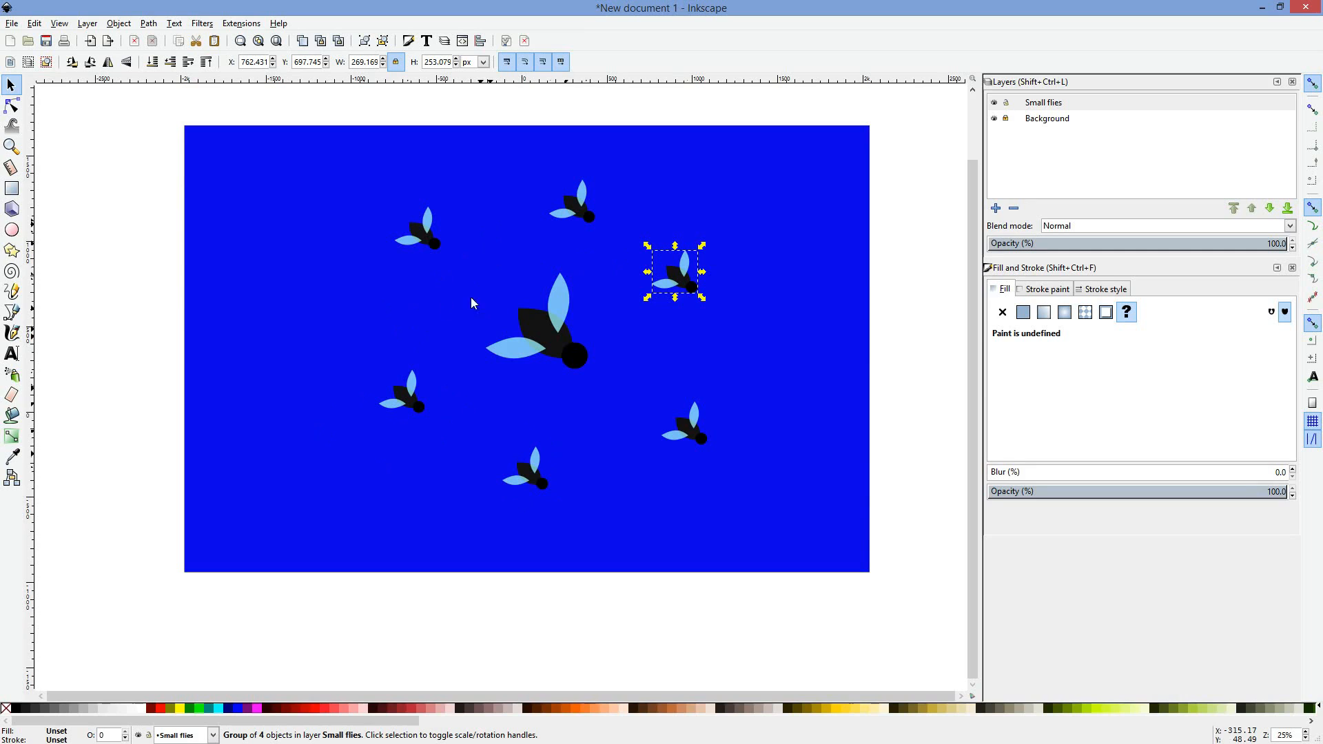
click(425, 241)
click(425, 241)
click(429, 200)
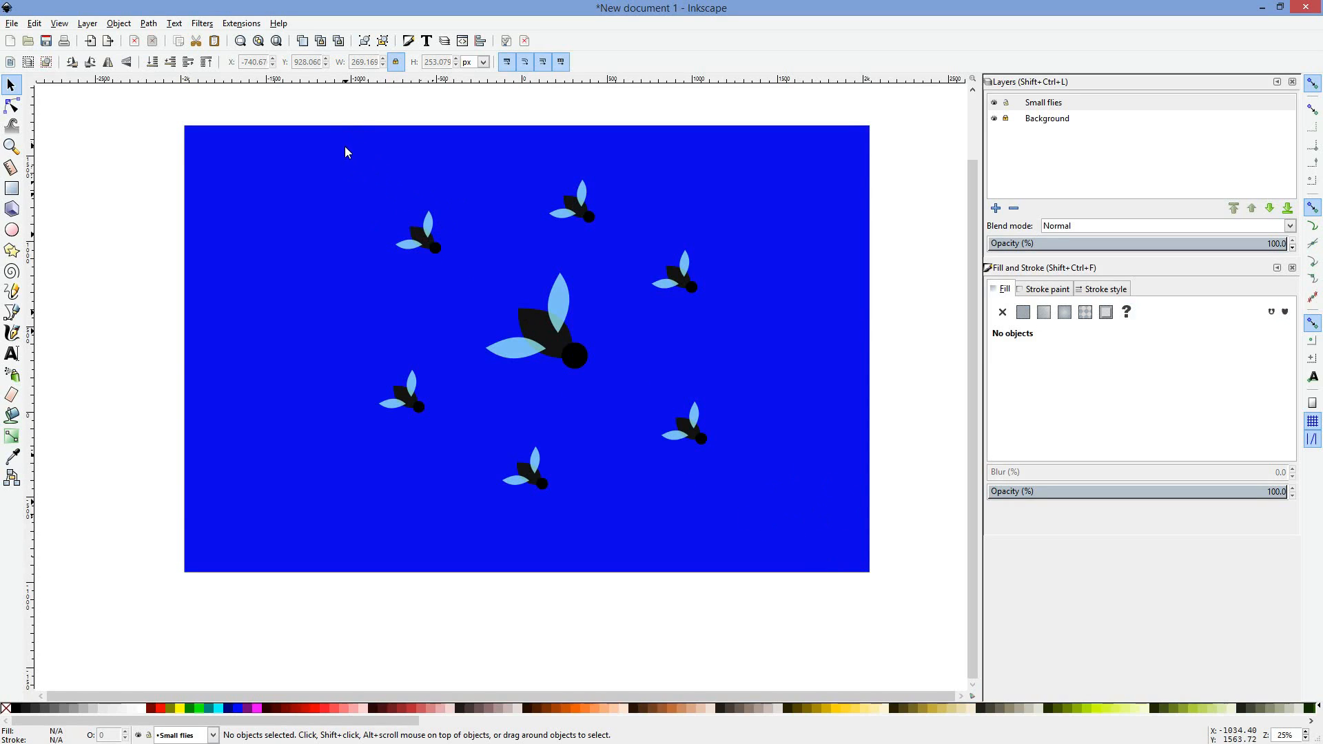
Step: Select all seven flies, move them together to the center of the blue rectangle, and deselect them
drag(344, 146, 775, 520)
drag(553, 325, 523, 337)
click(765, 340)
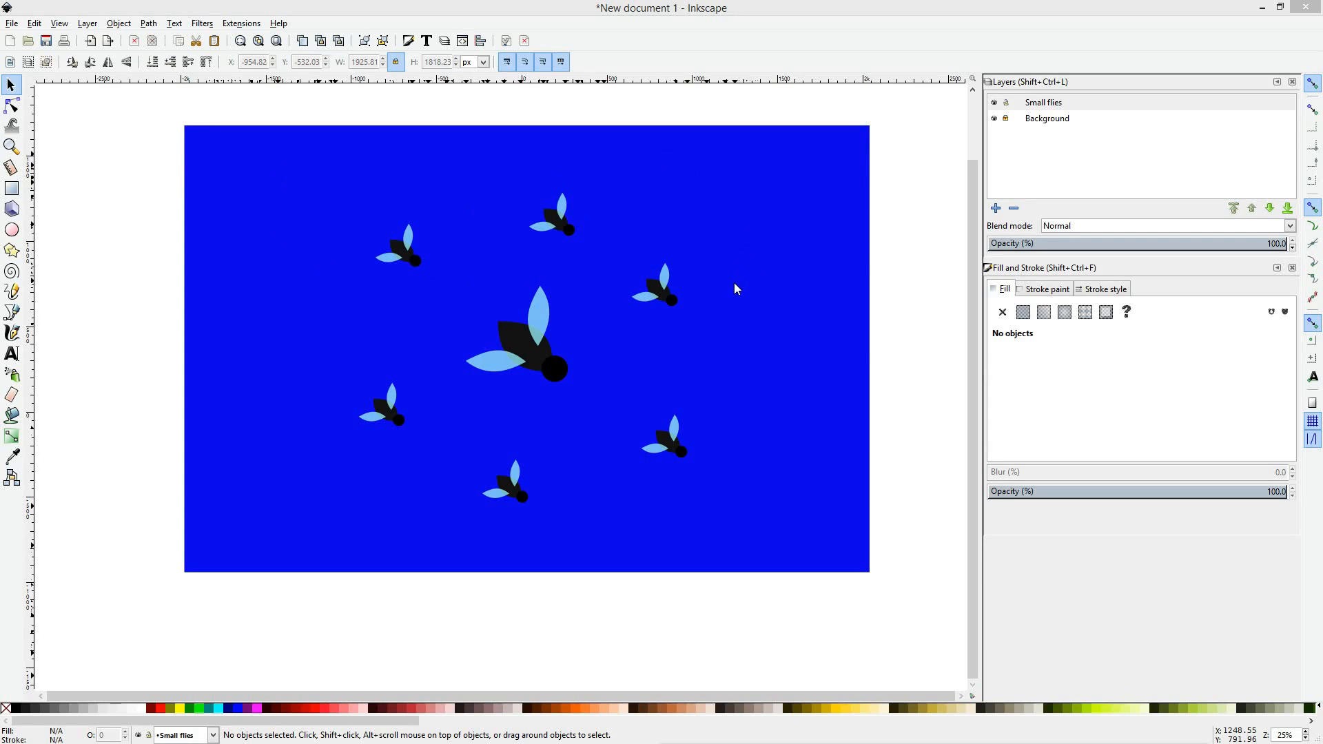
click(766, 217)
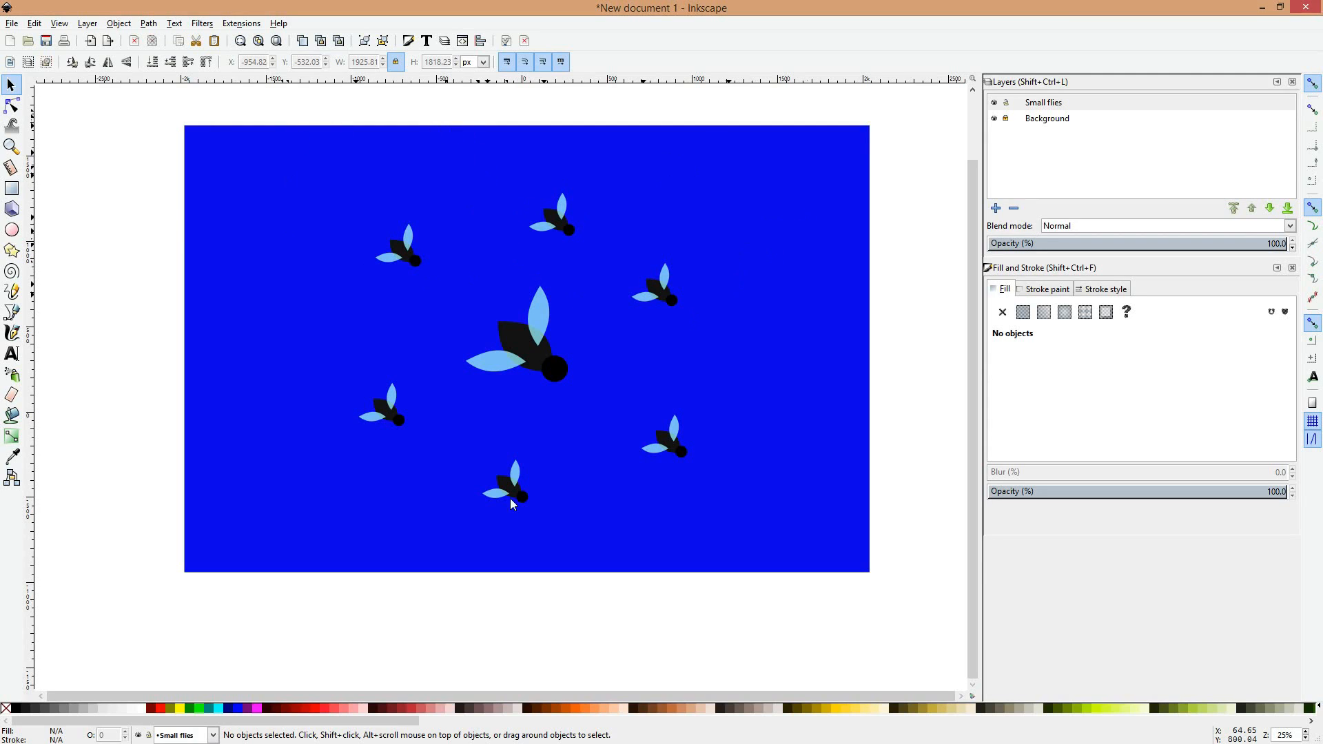
Step: Unlock the Background layer and stretch the blue rectangle upward and downward to a height of about 3569 px
click(1007, 120)
click(713, 278)
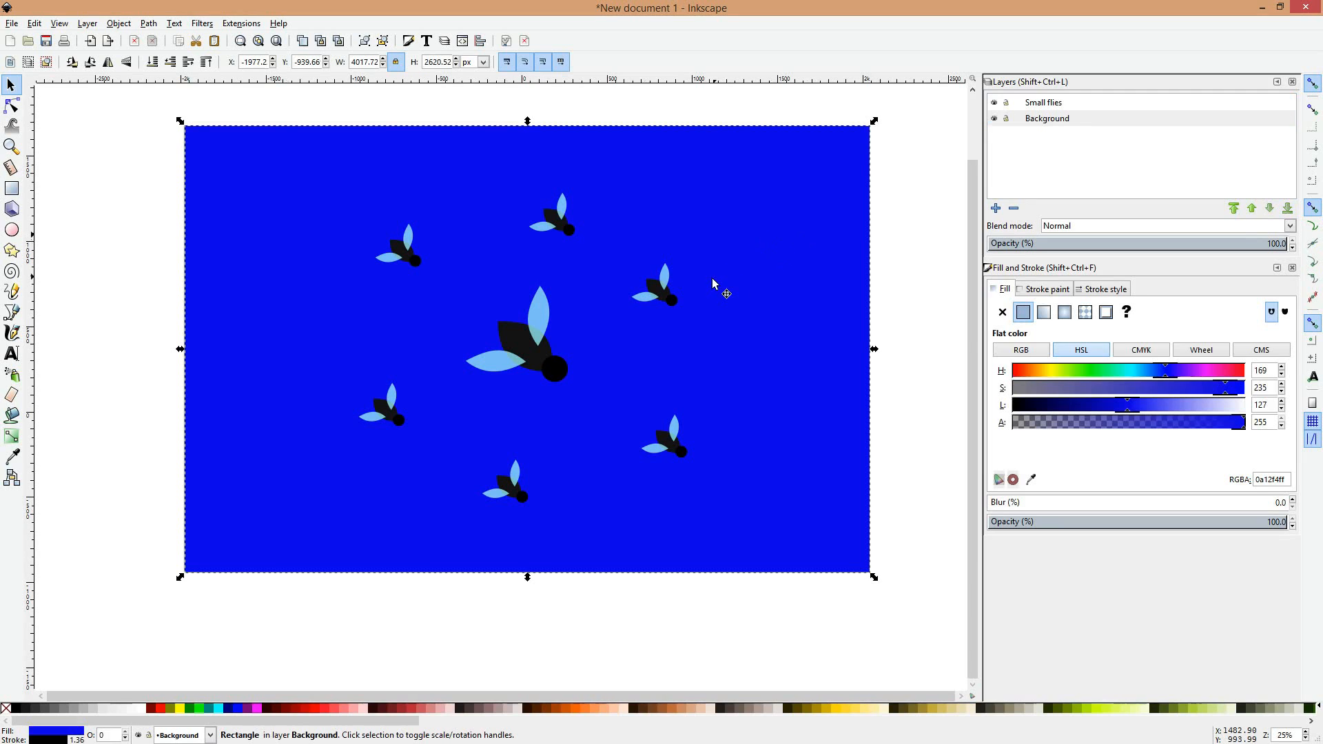
scroll(692, 243, down, 2)
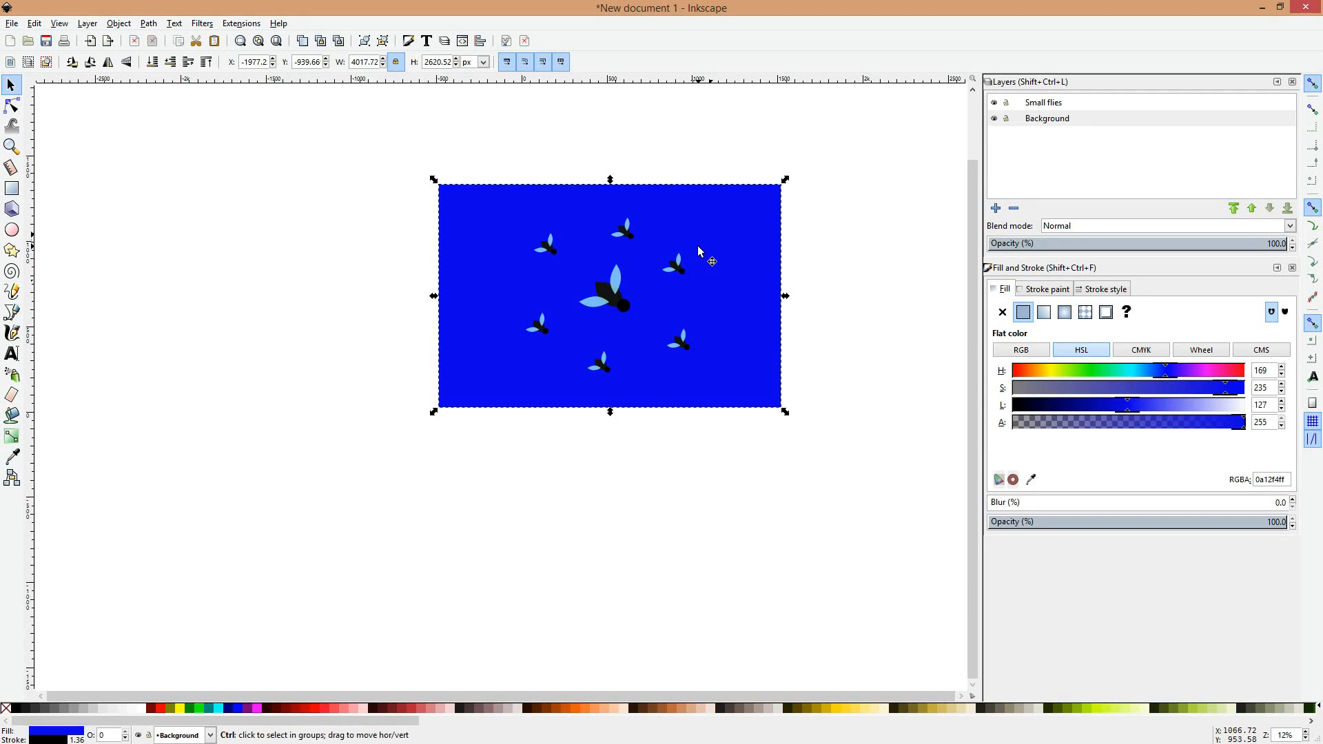
scroll(698, 246, up, 1)
drag(575, 154, 575, 150)
drag(575, 534, 579, 593)
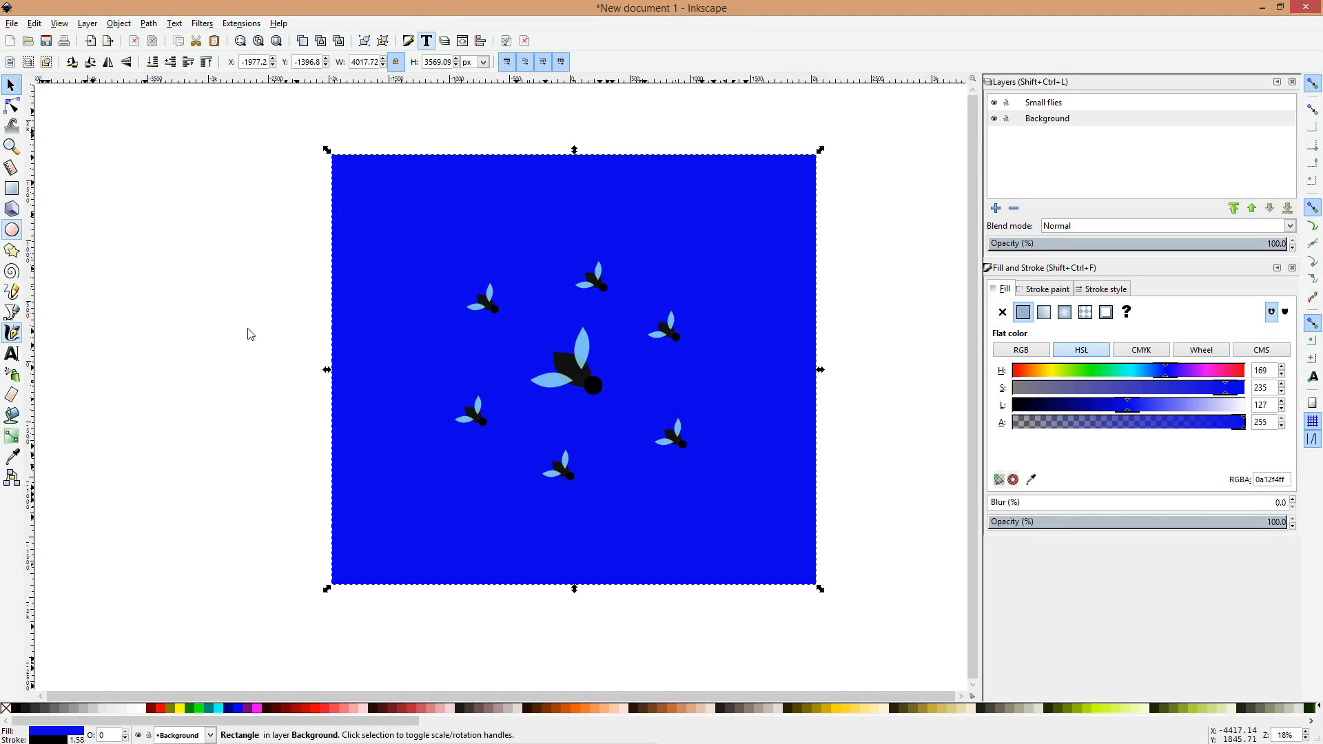
Step: Add a new layer named Text above the Background layer
click(11, 355)
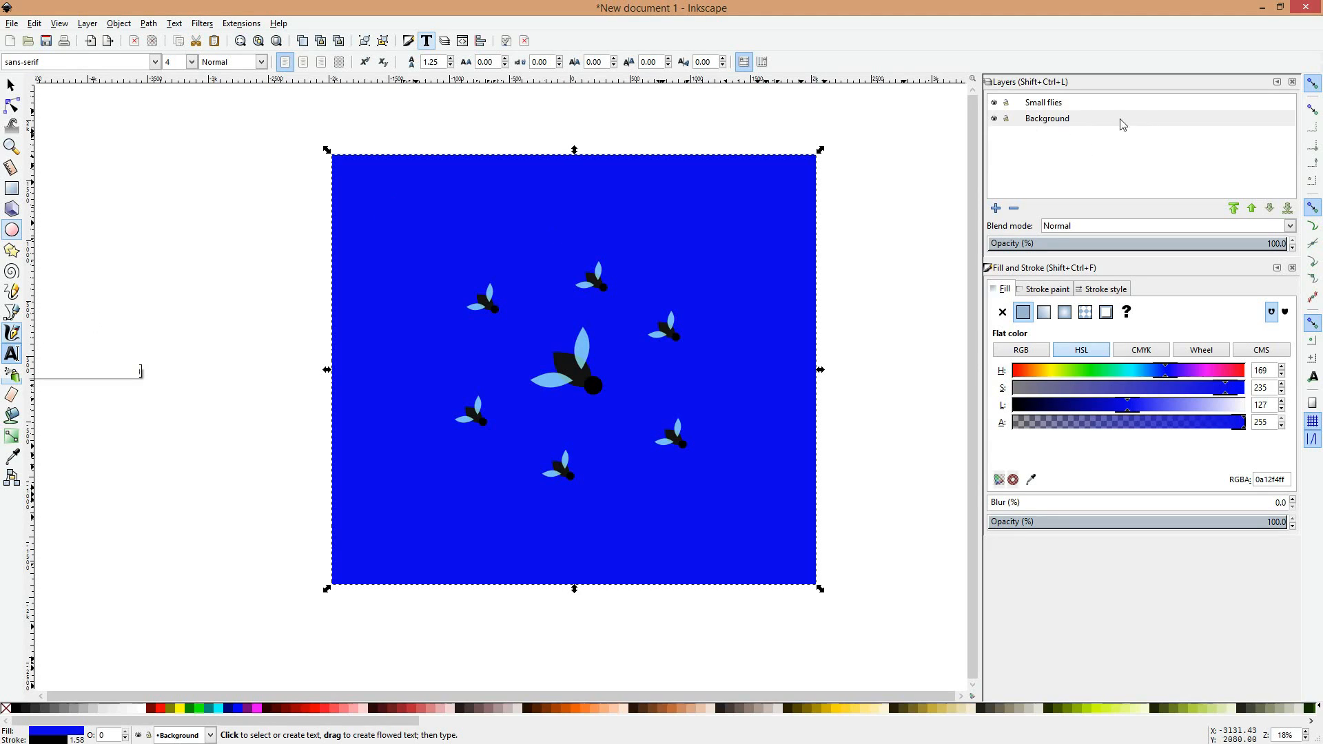
click(996, 210)
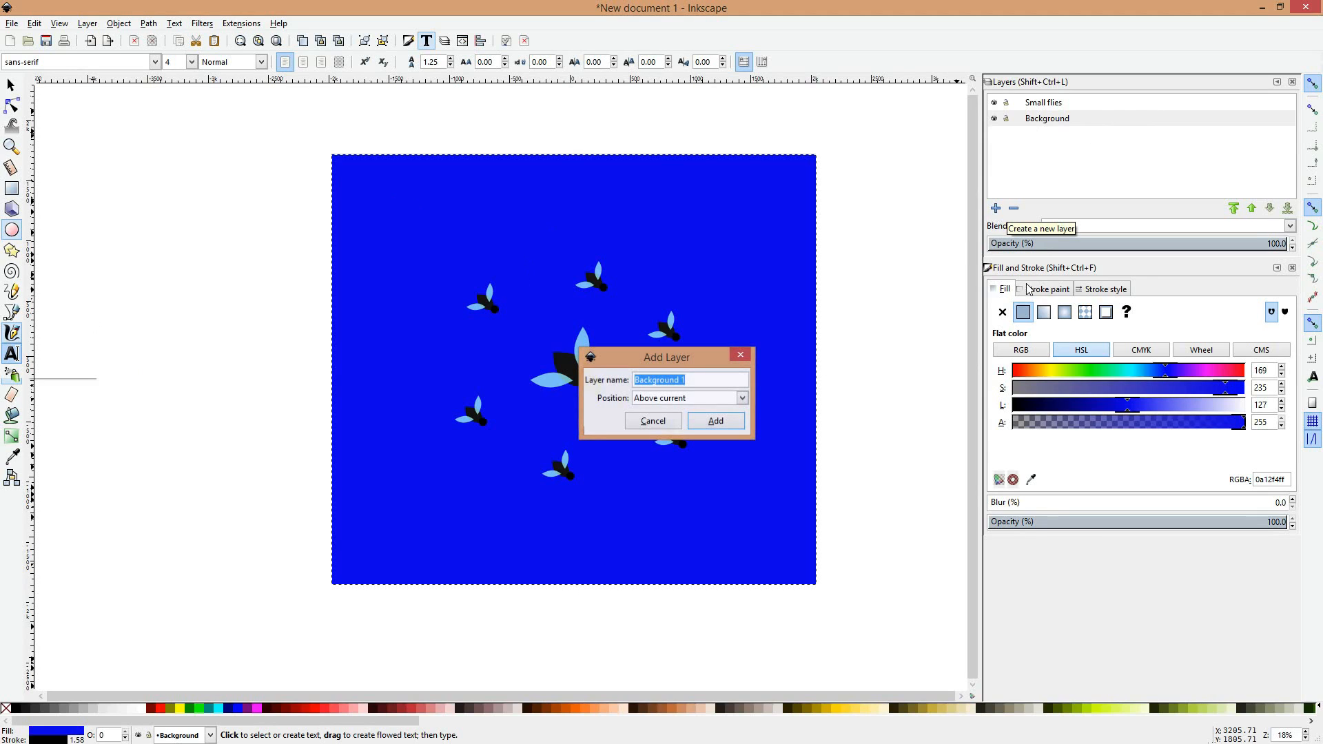
text(Text)
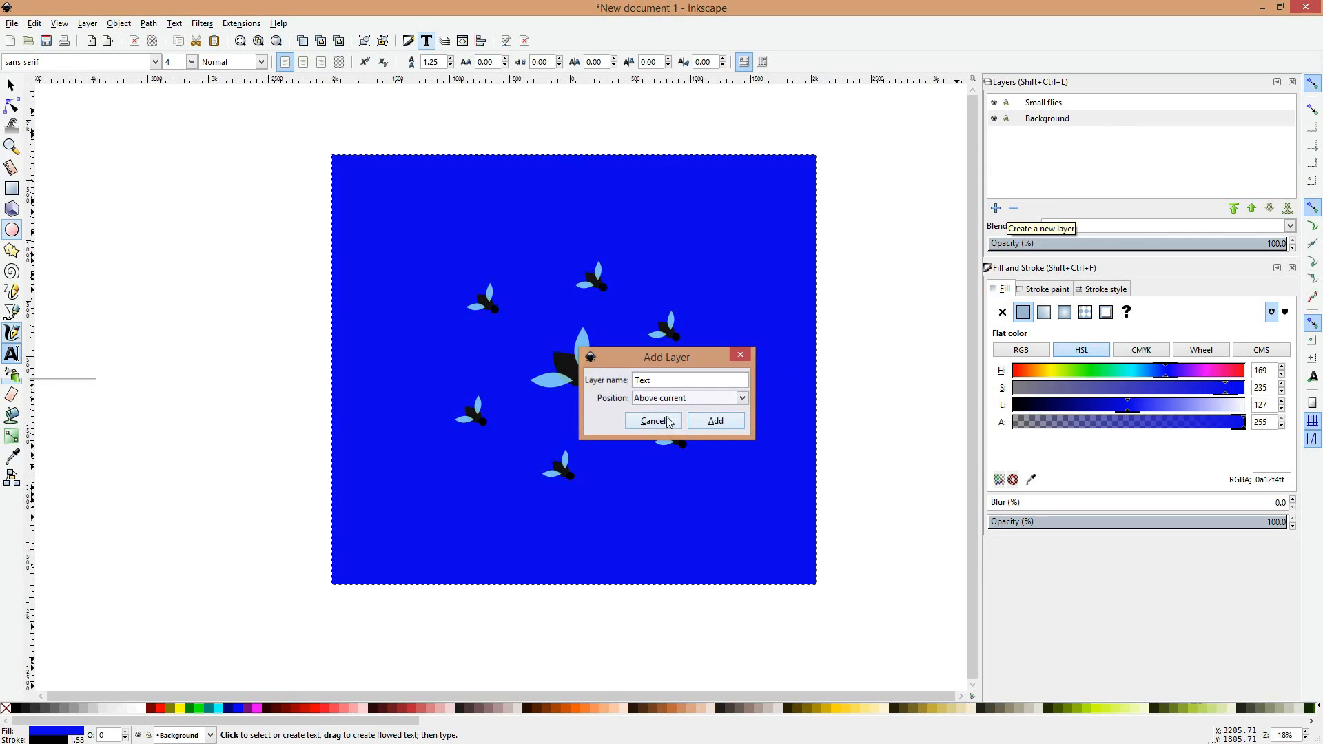
click(734, 425)
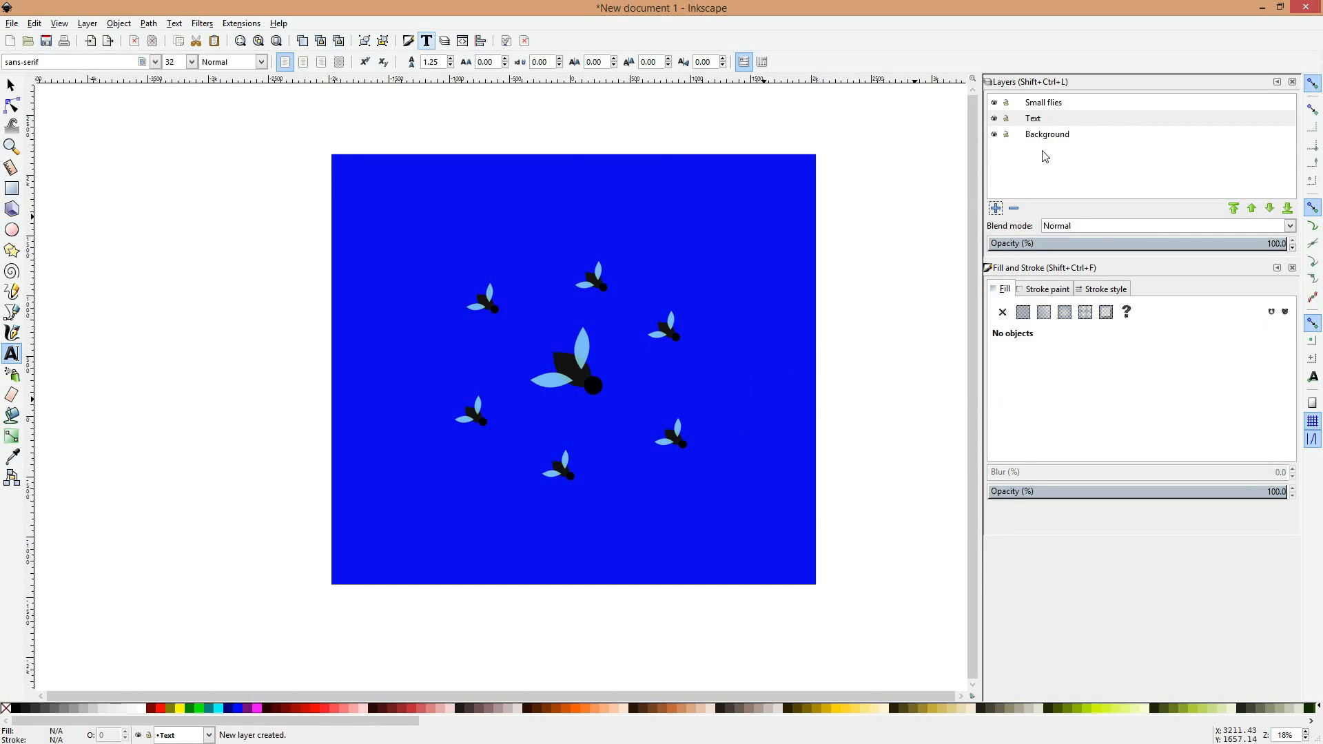
click(1068, 120)
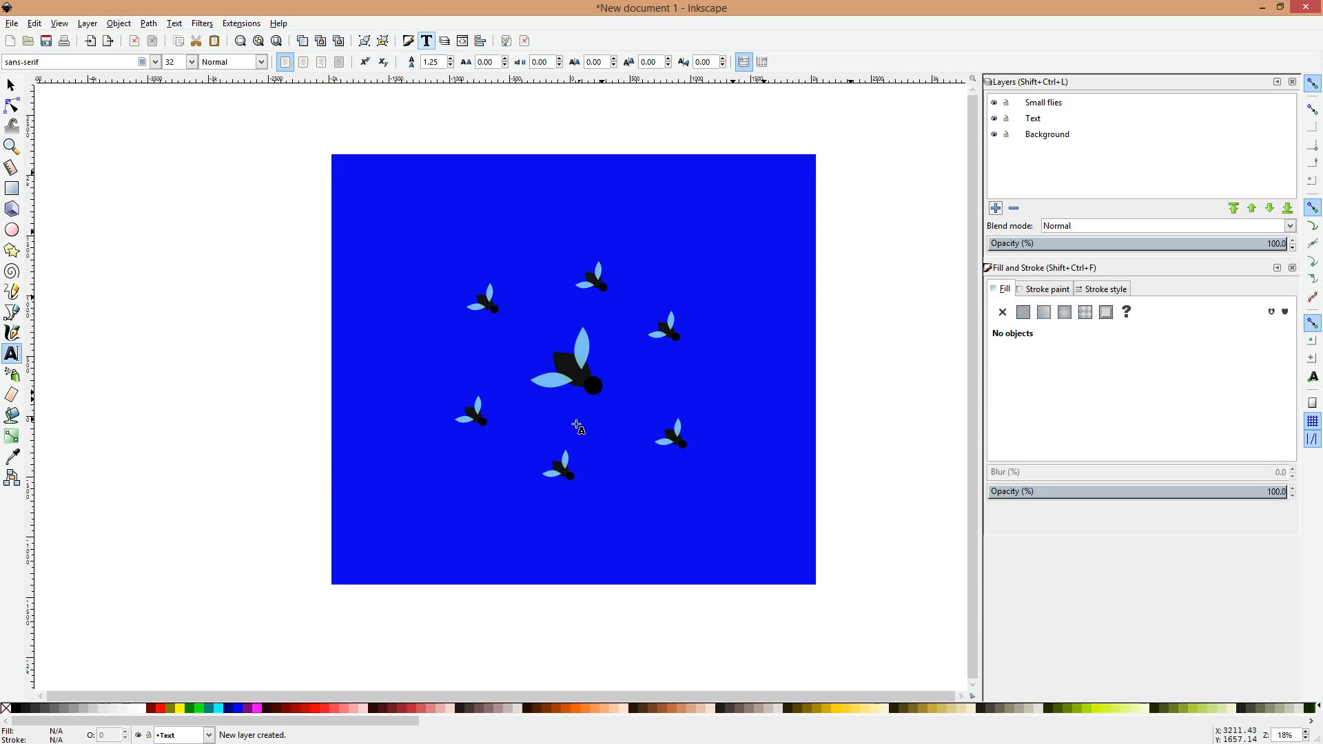
Step: Rename the Small flies layer as Base flies
click(1049, 105)
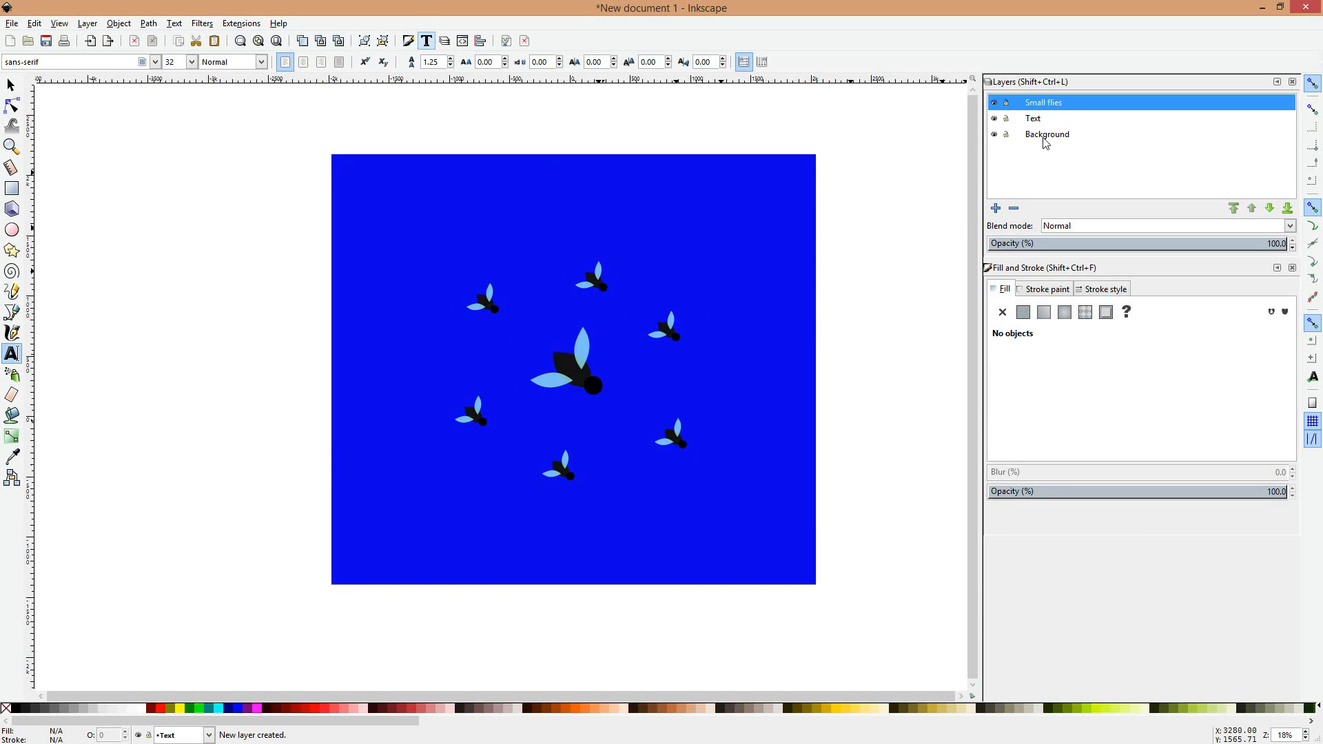
click(1049, 103)
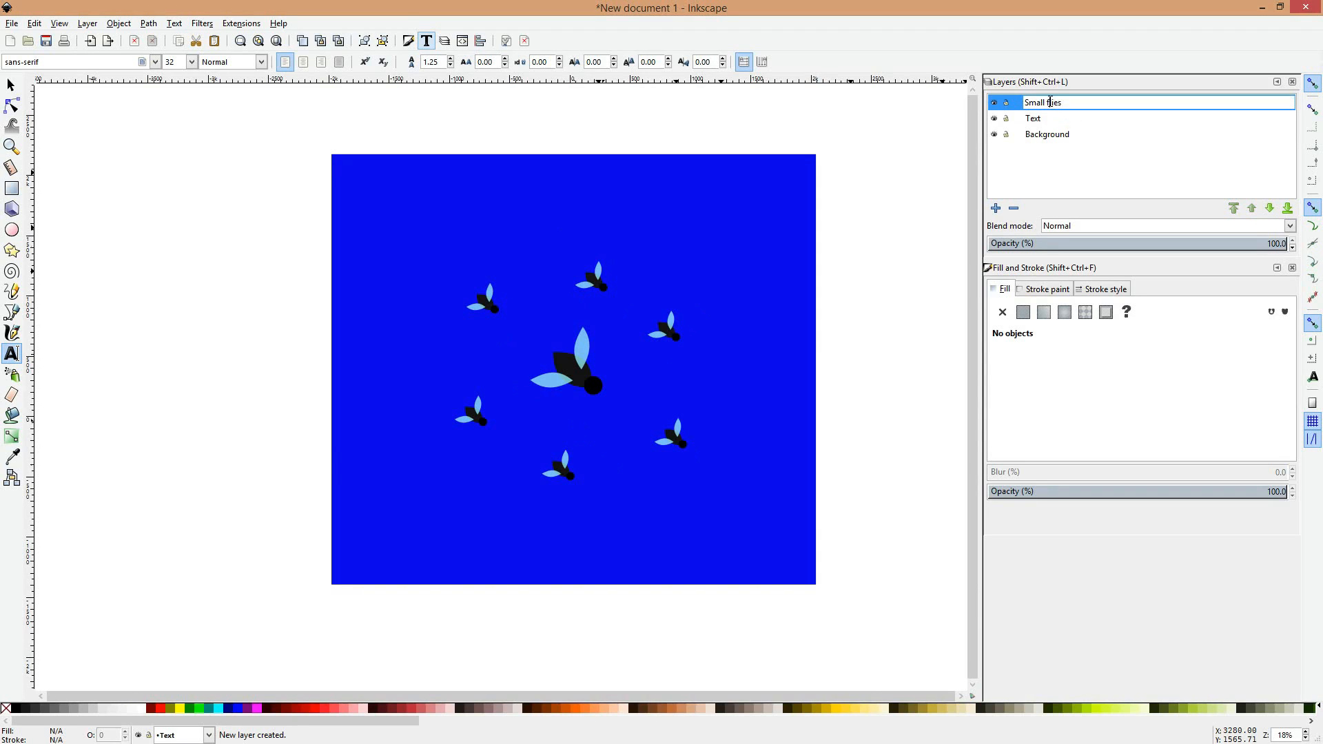
drag(1049, 102, 1025, 102)
text(Base f)
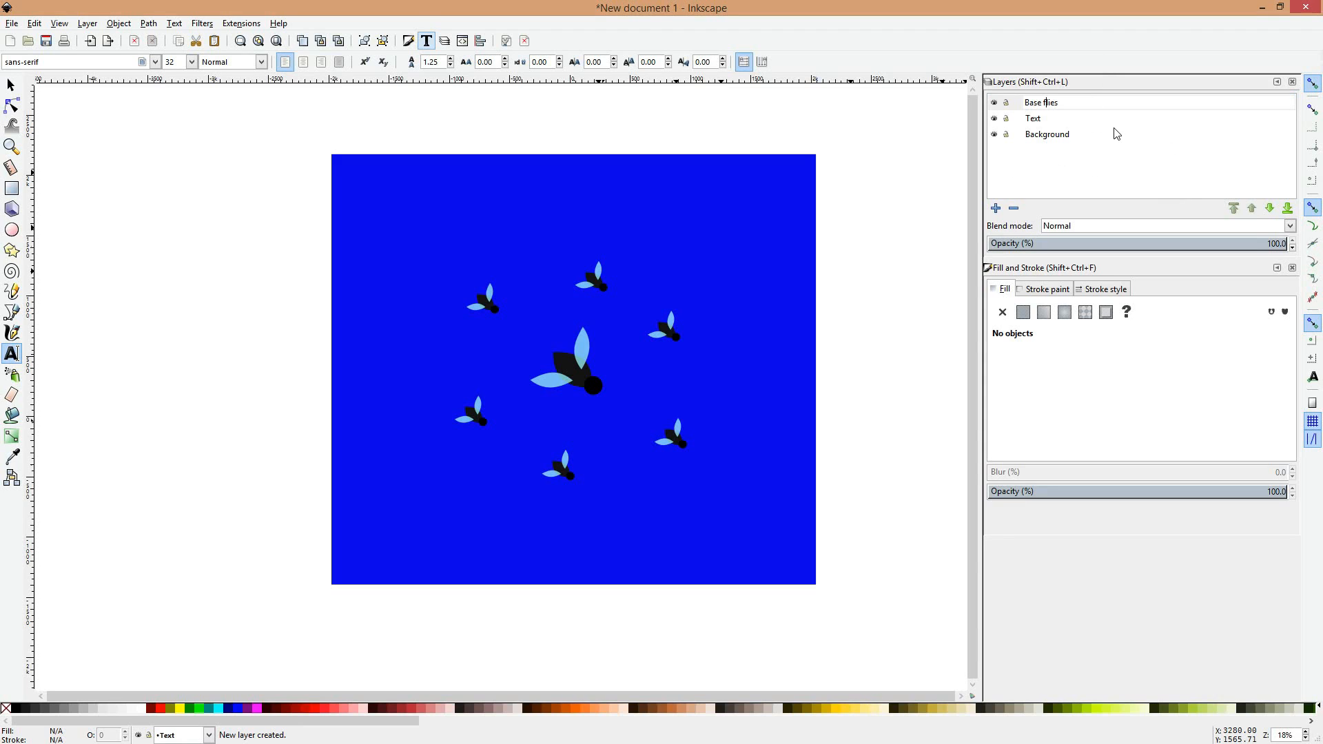
key(Return)
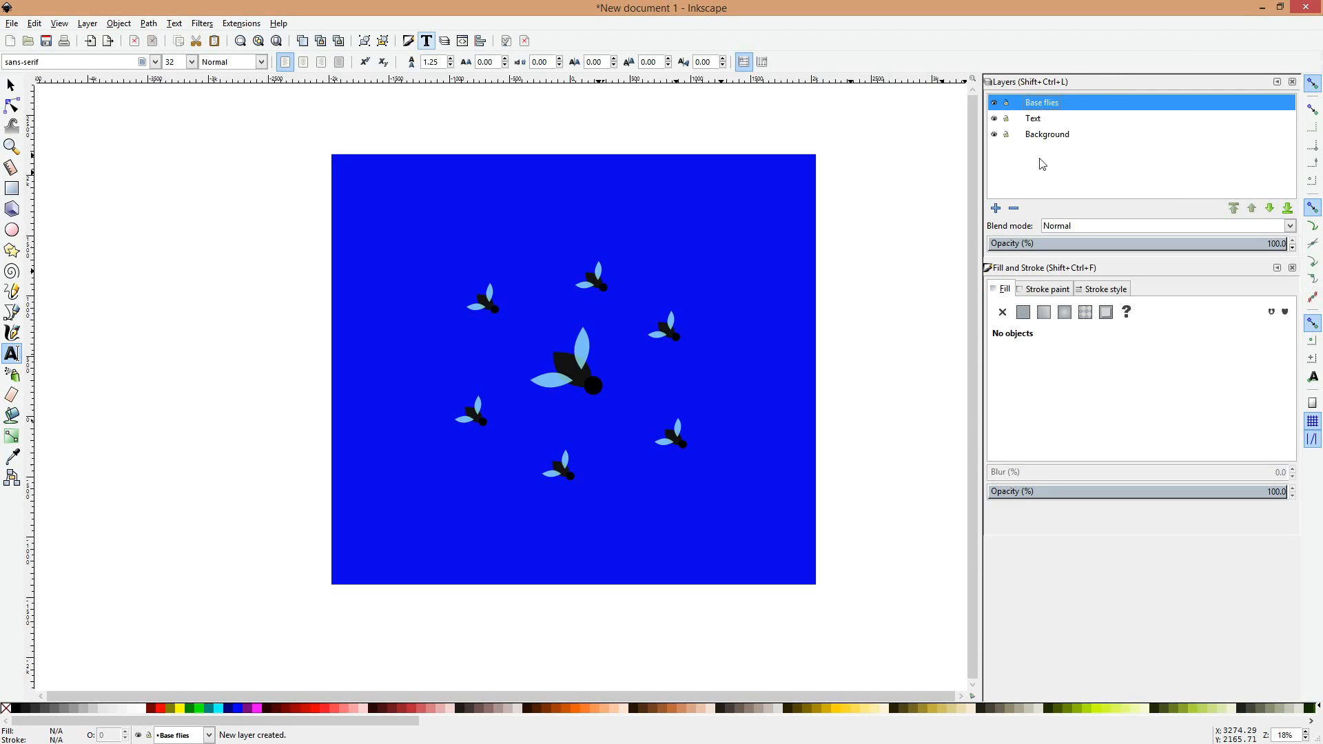
Step: Raise the Text layer above the Base flies layer and make it the current layer
click(1091, 121)
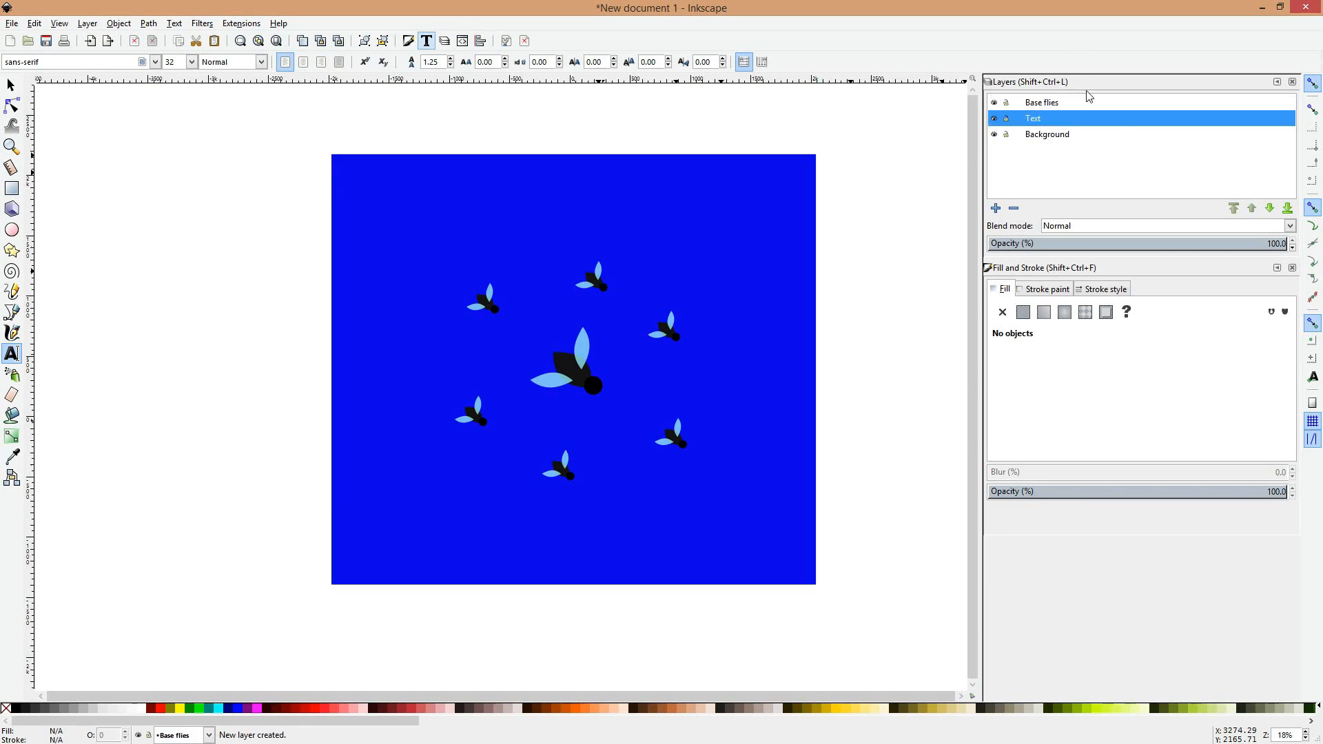
click(1253, 210)
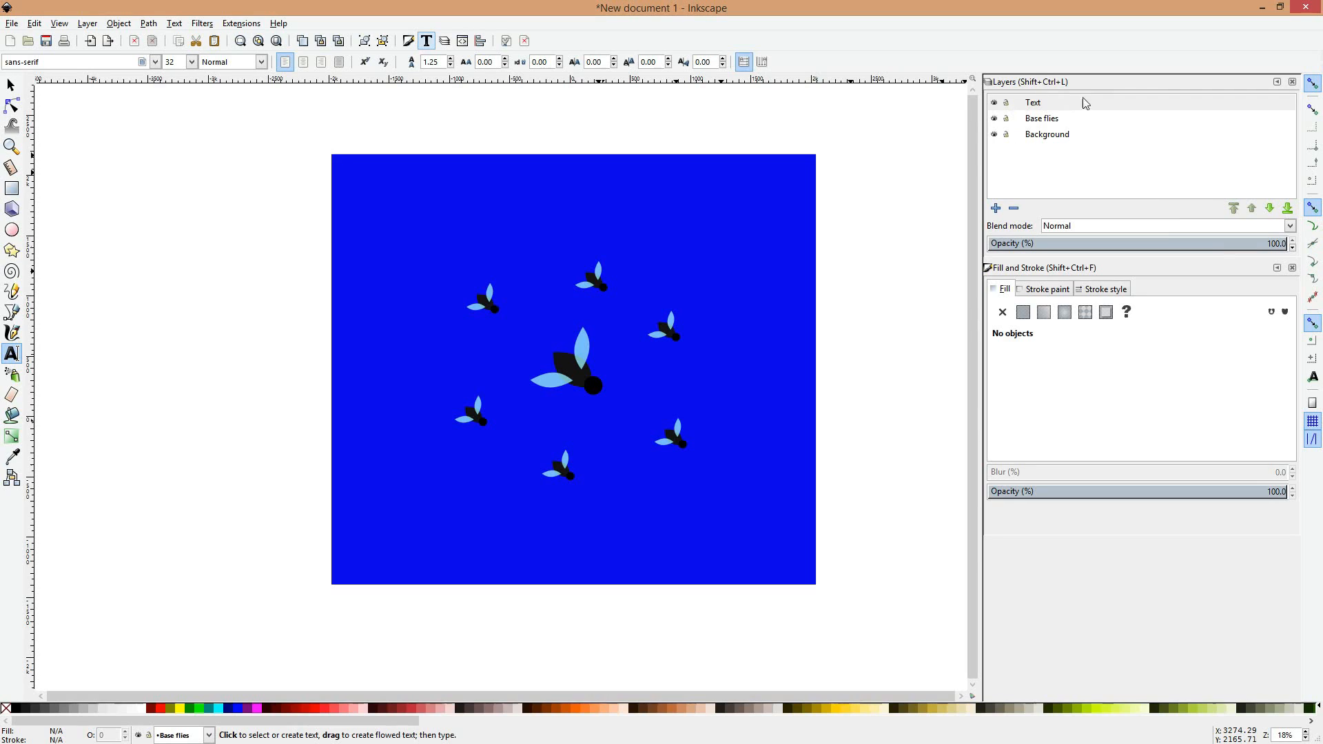
click(1086, 140)
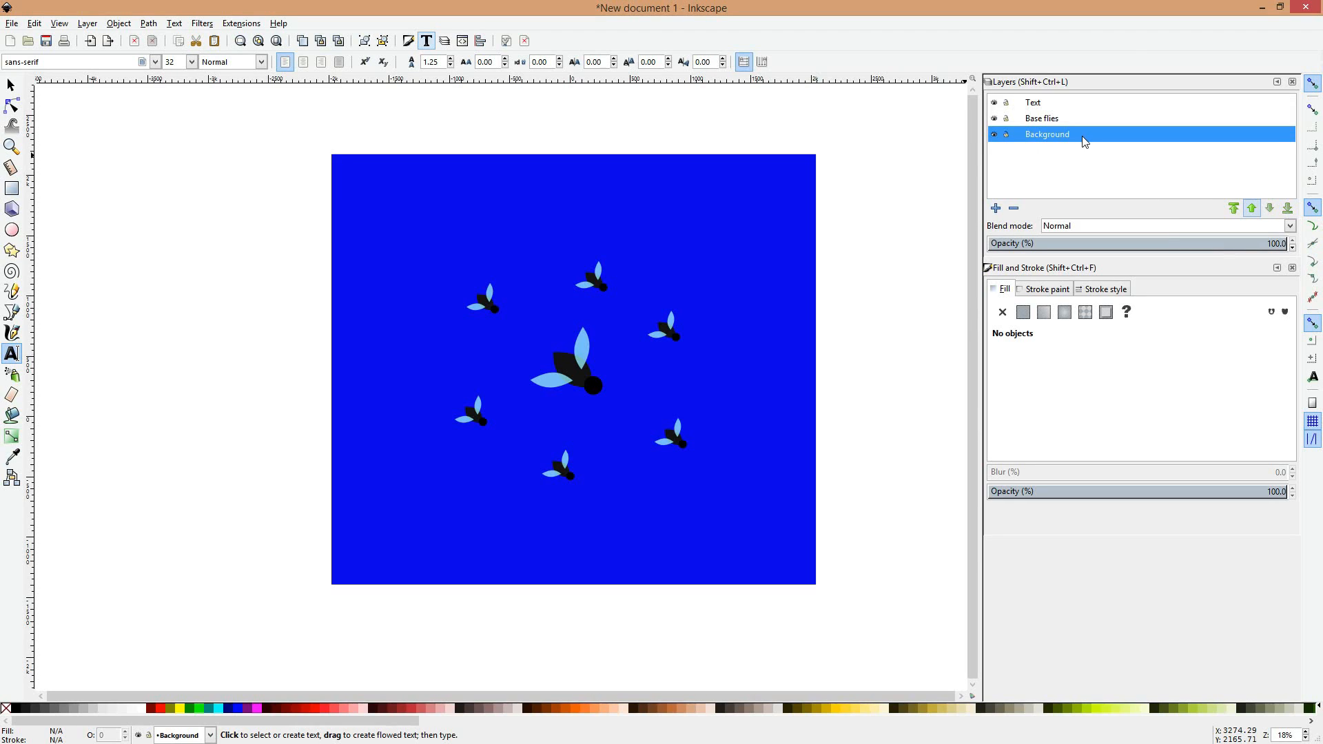
click(1056, 104)
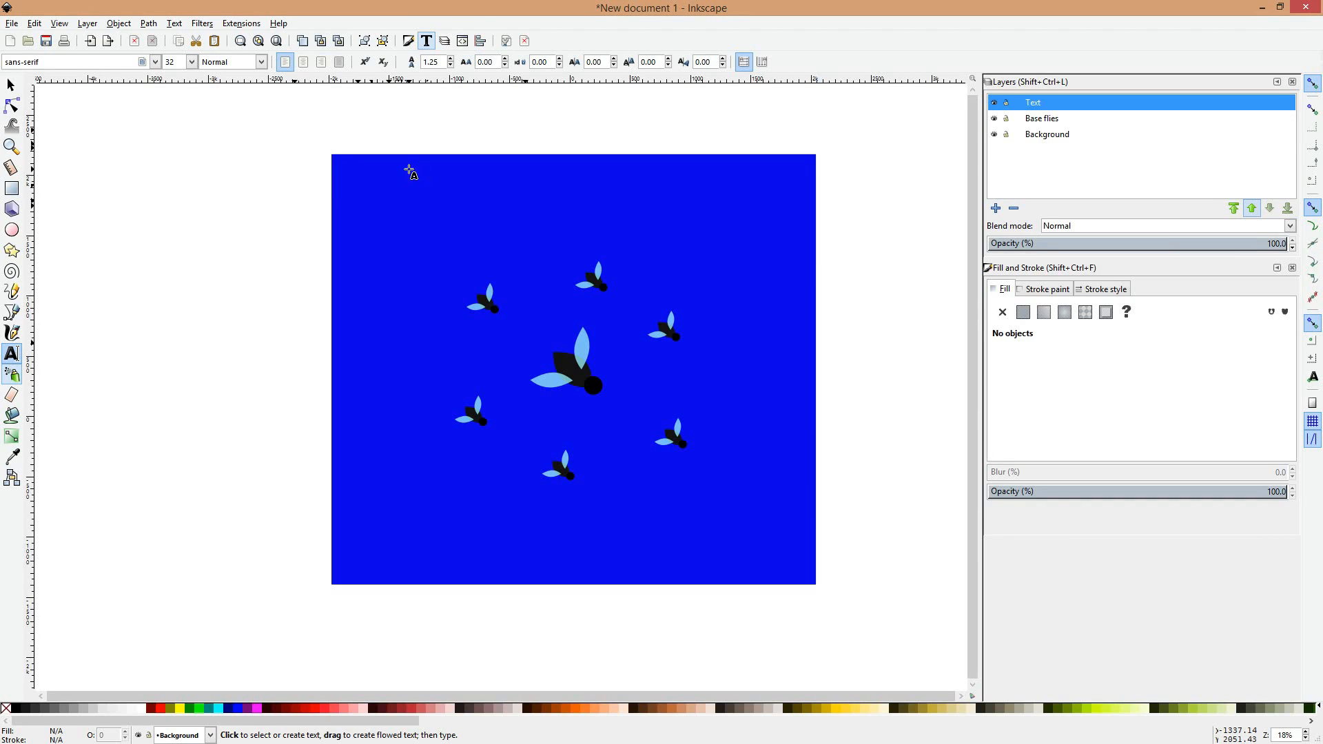
Step: Draw a flowed text frame across the upper part of the blue rectangle and review the font family, size and style options
drag(392, 169, 783, 252)
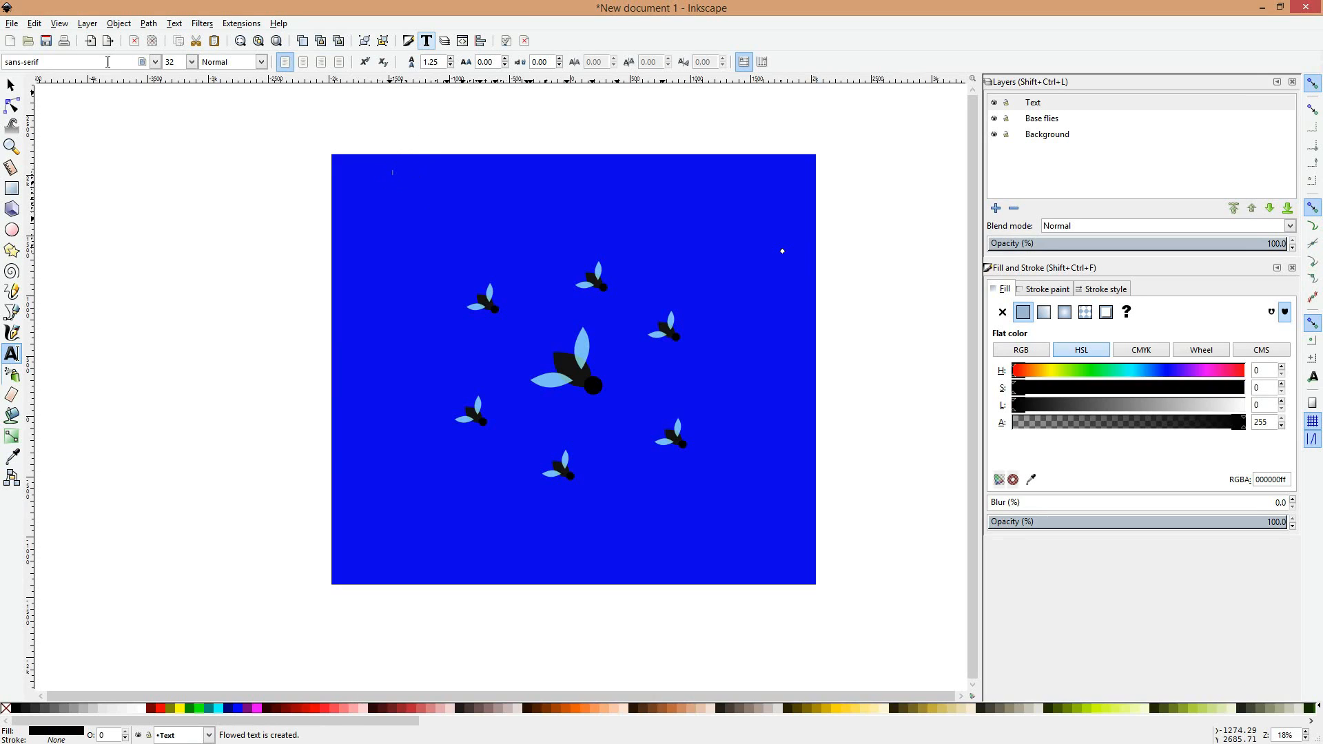
click(365, 62)
click(156, 63)
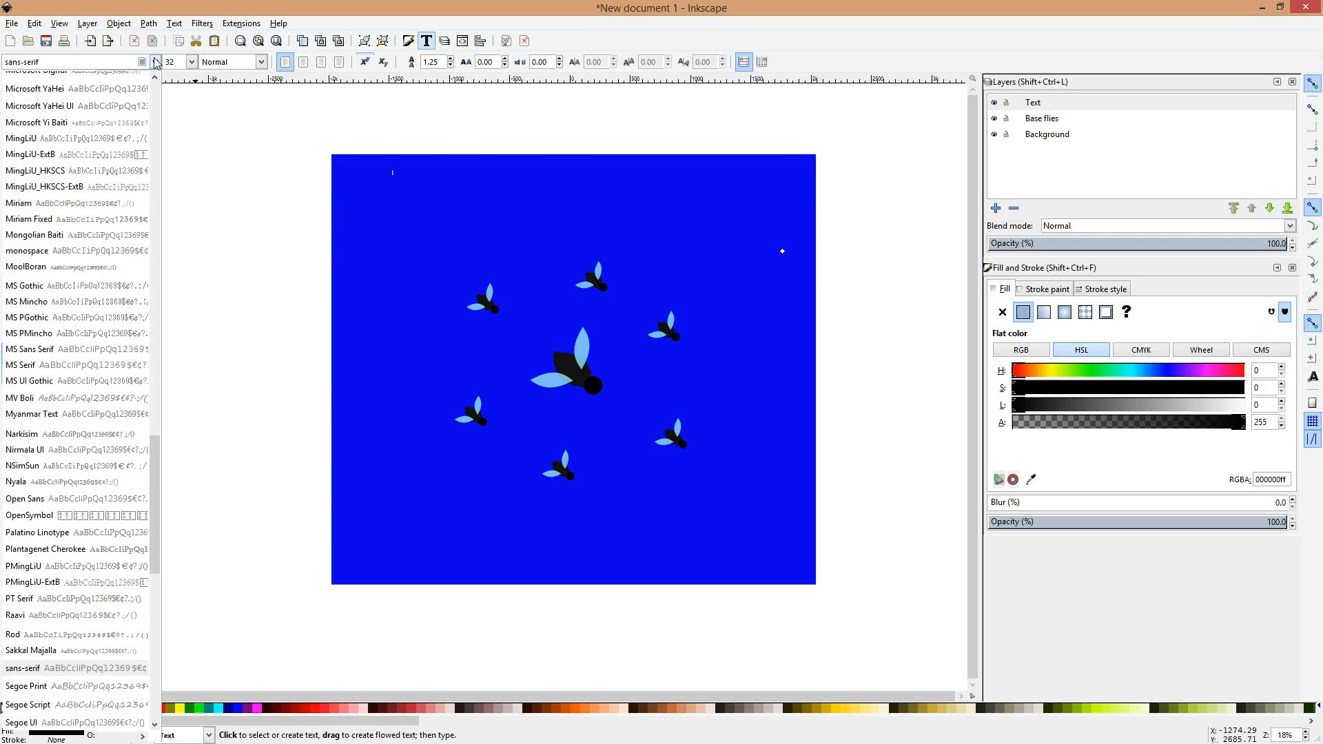
click(193, 62)
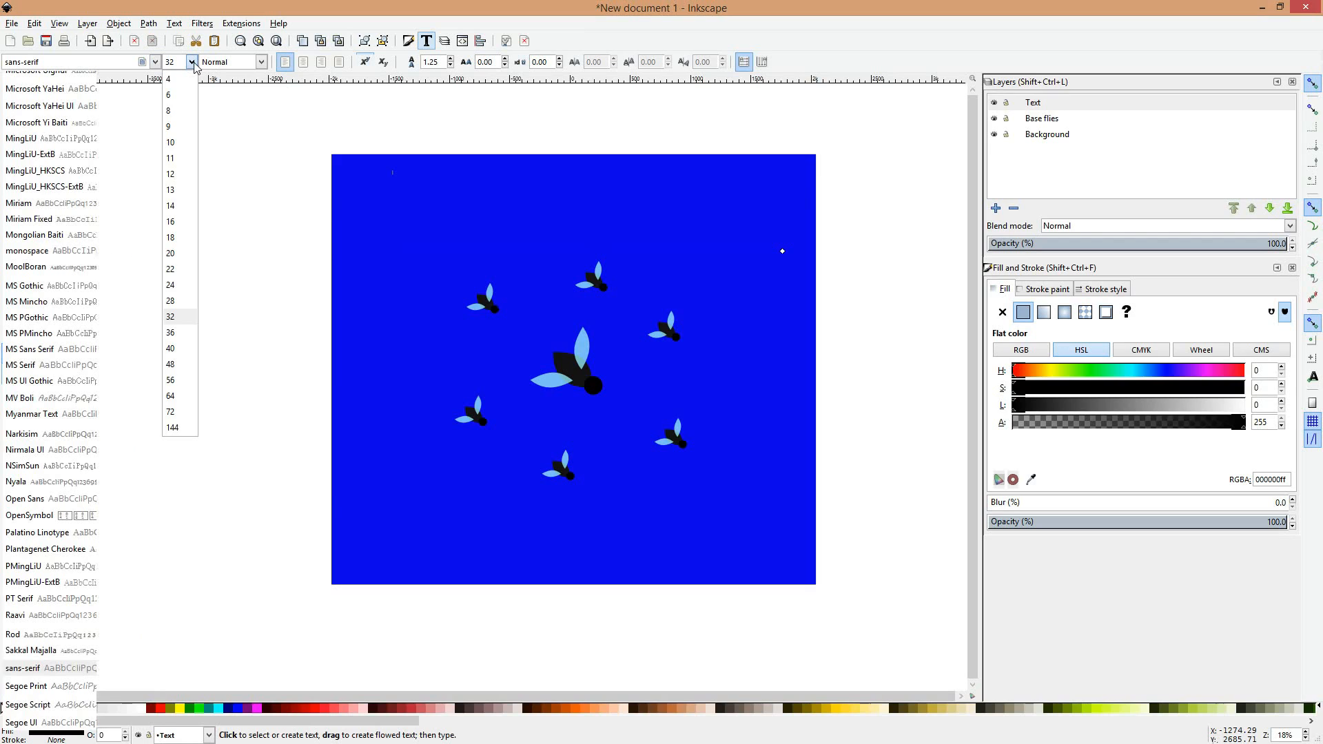
click(262, 62)
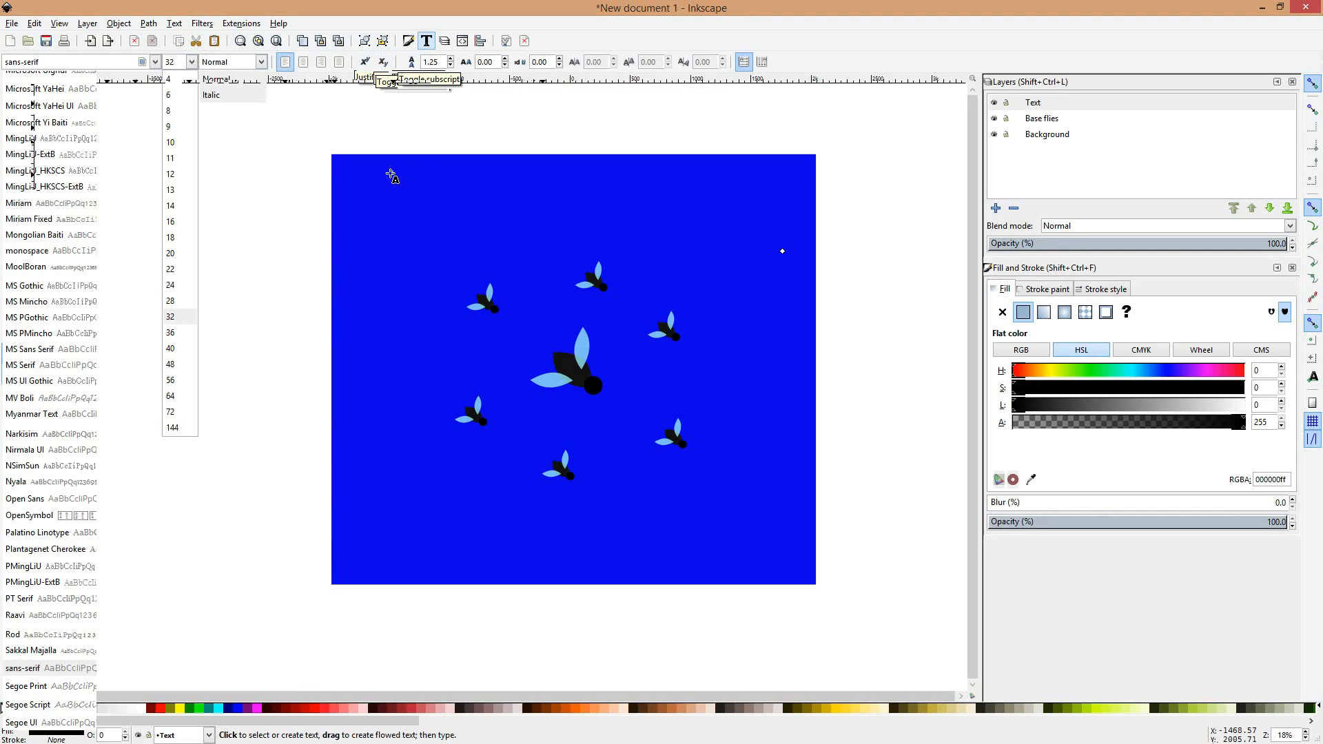
click(190, 68)
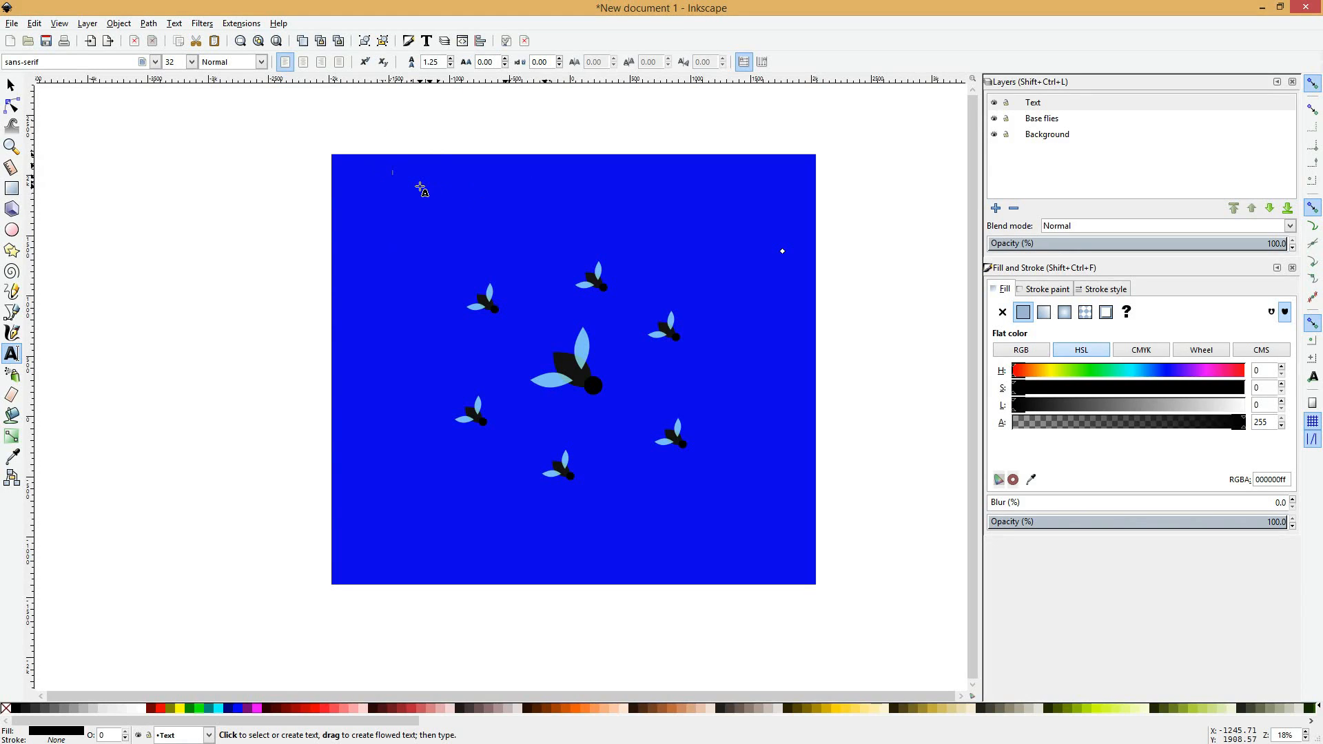
key(space)
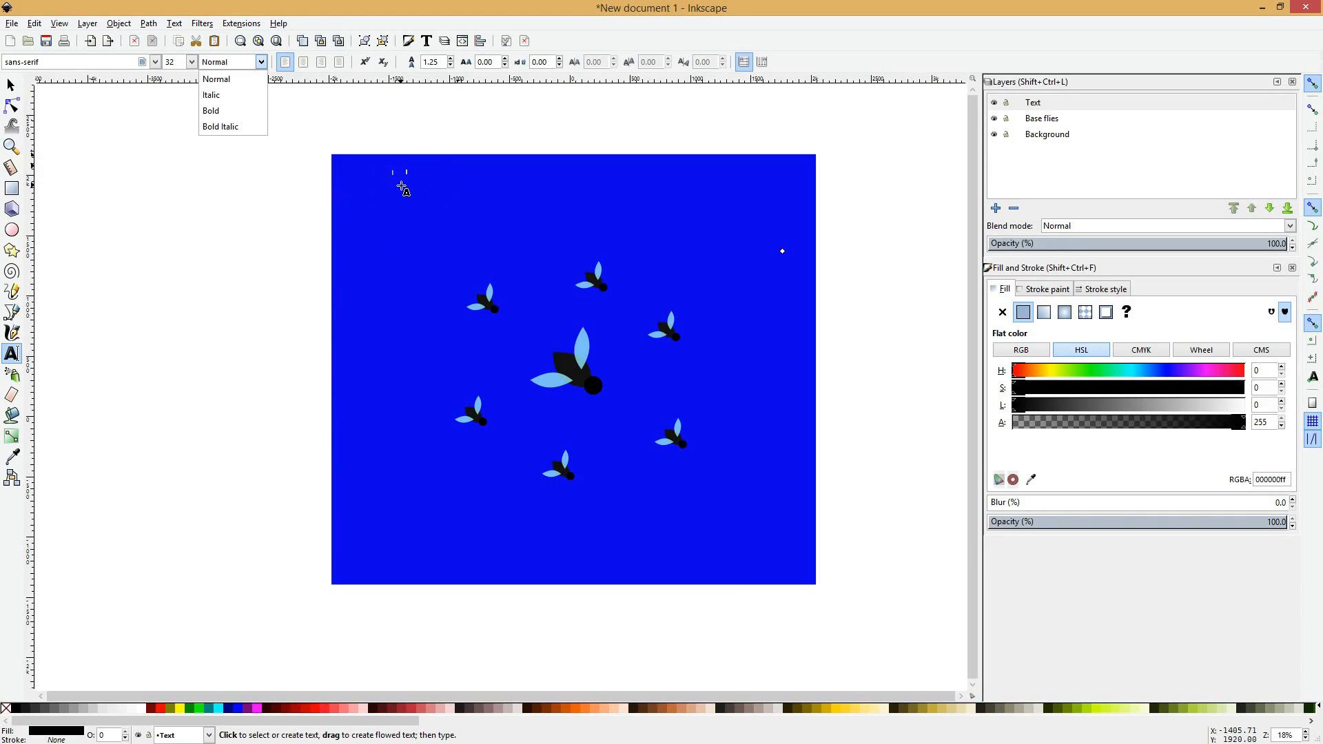
Step: Place the text "Fly Safe" near the upper-left corner of the blue rectangle
click(407, 176)
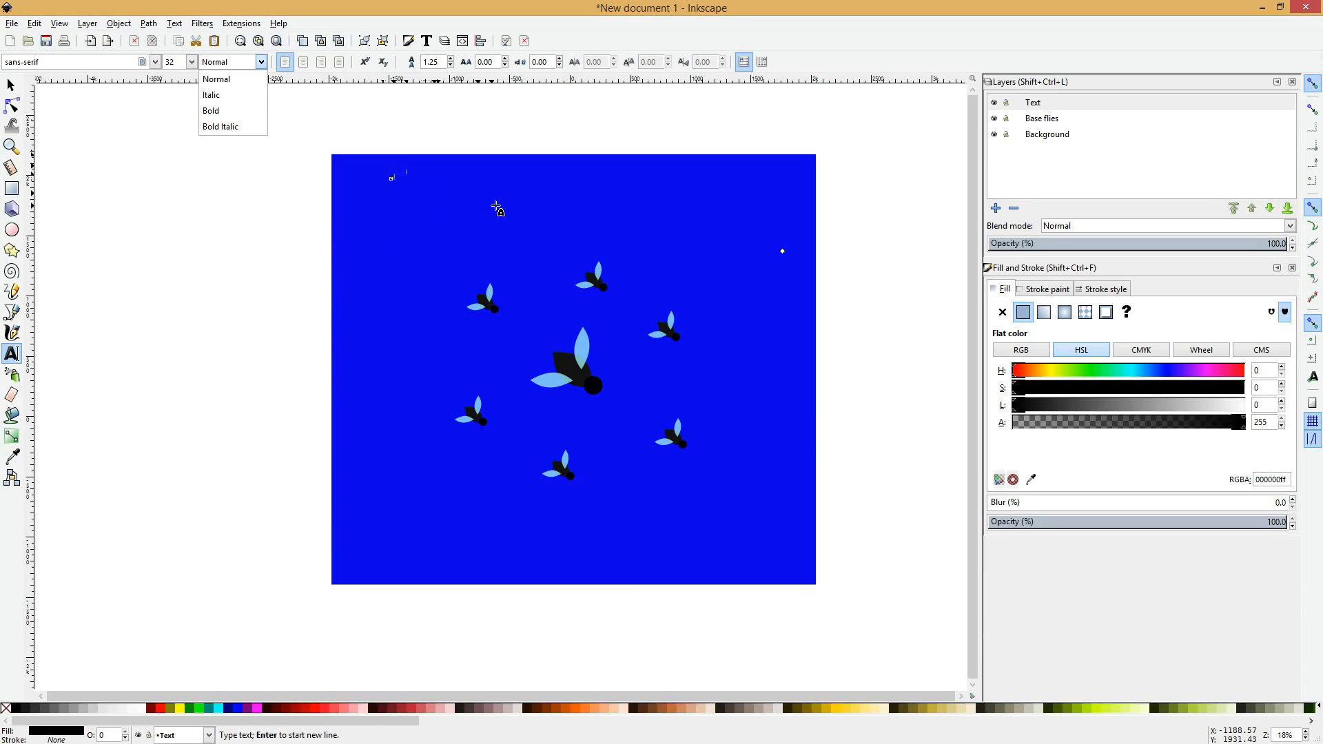
text(the Fl)
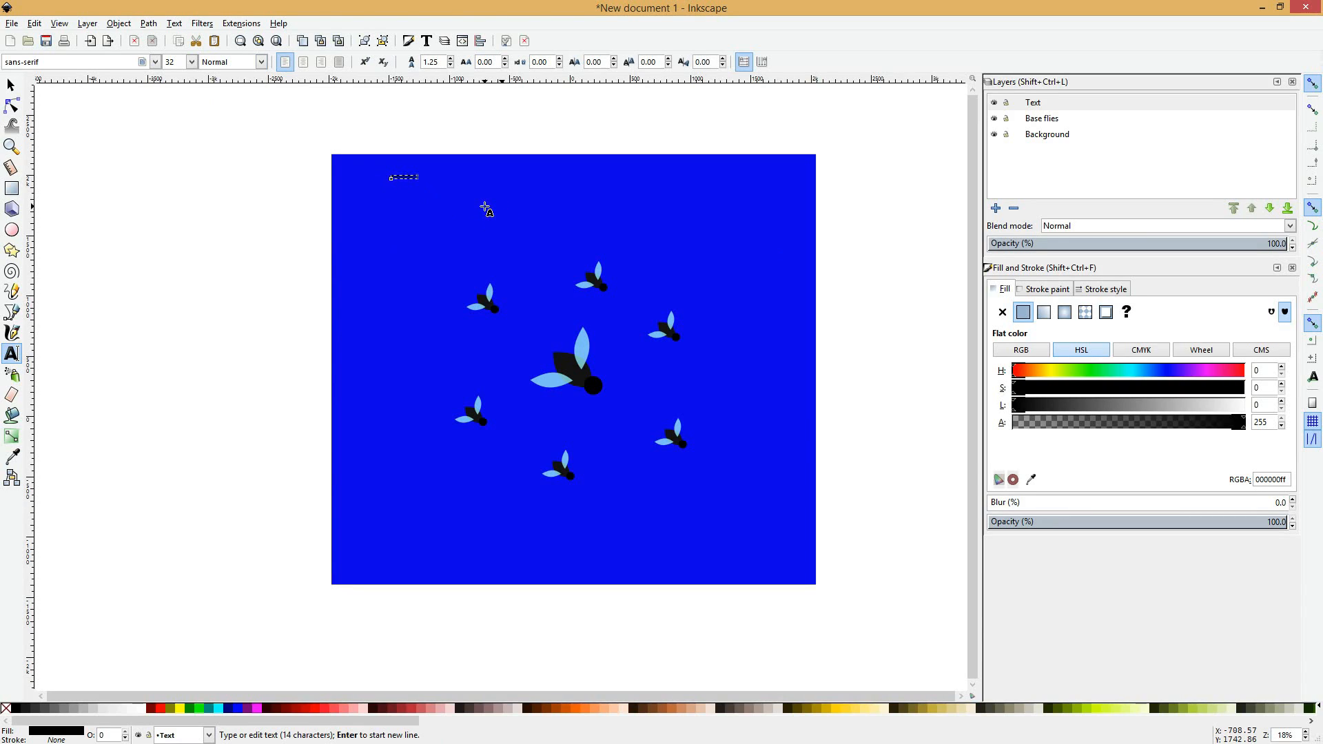
key(BackSpace)
key(BackSpace)
key(BackSpace)
key(BackSpace)
key(BackSpace)
key(BackSpace)
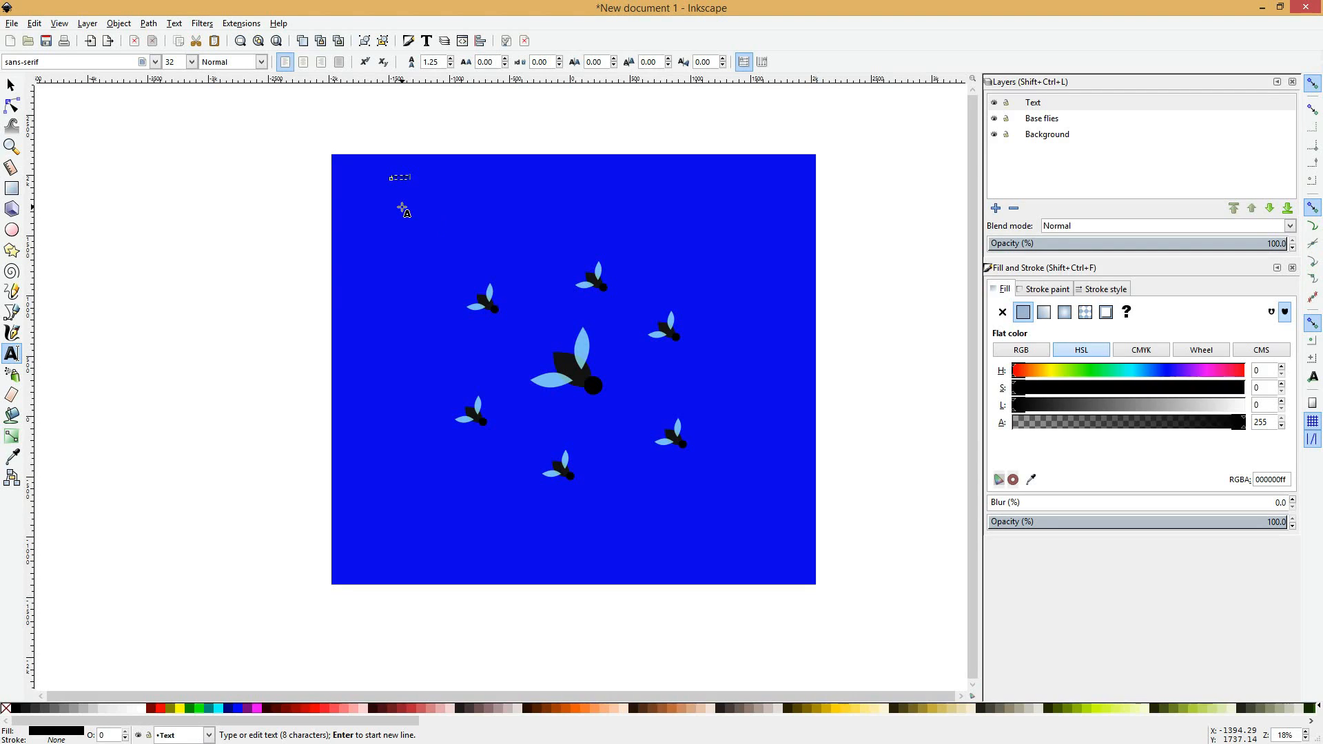
Step: Enlarge the "Fly Safe" text to about 2685 by 679 px across the upper part of the blue rectangle
click(13, 85)
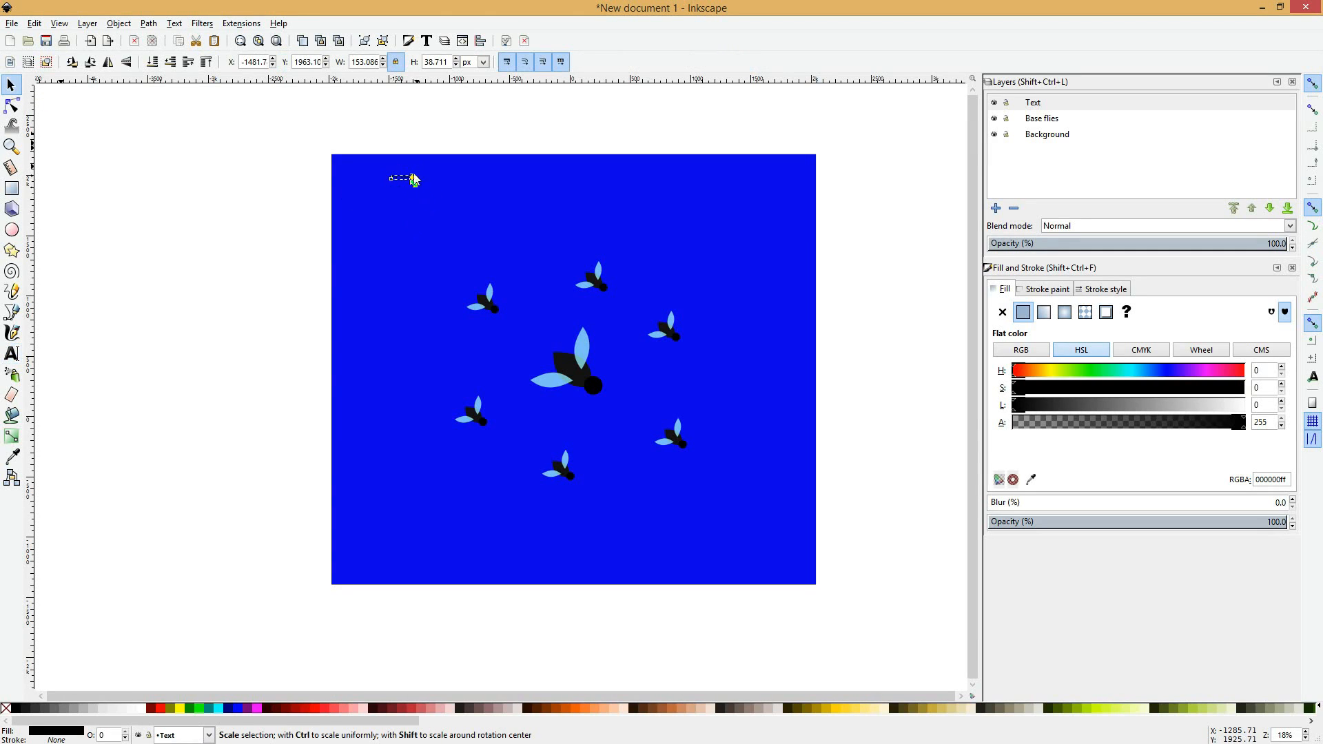
click(413, 182)
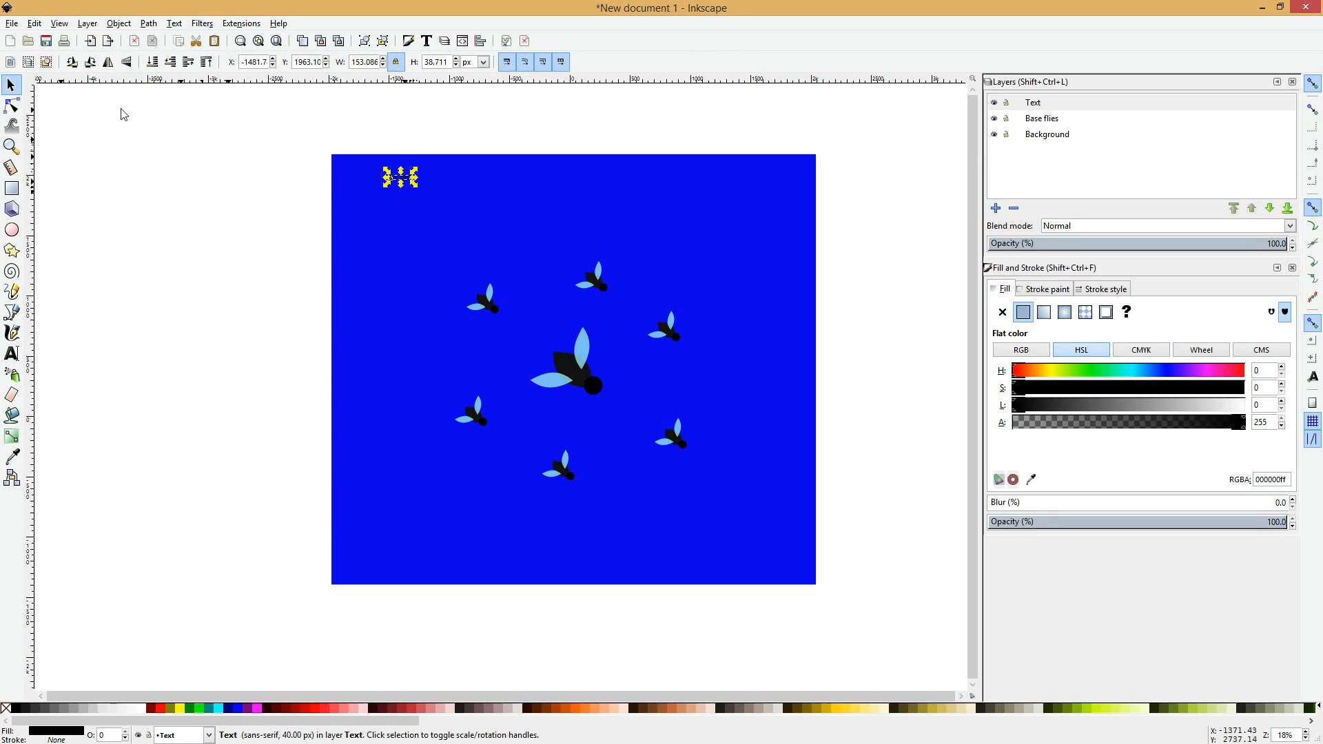
click(12, 354)
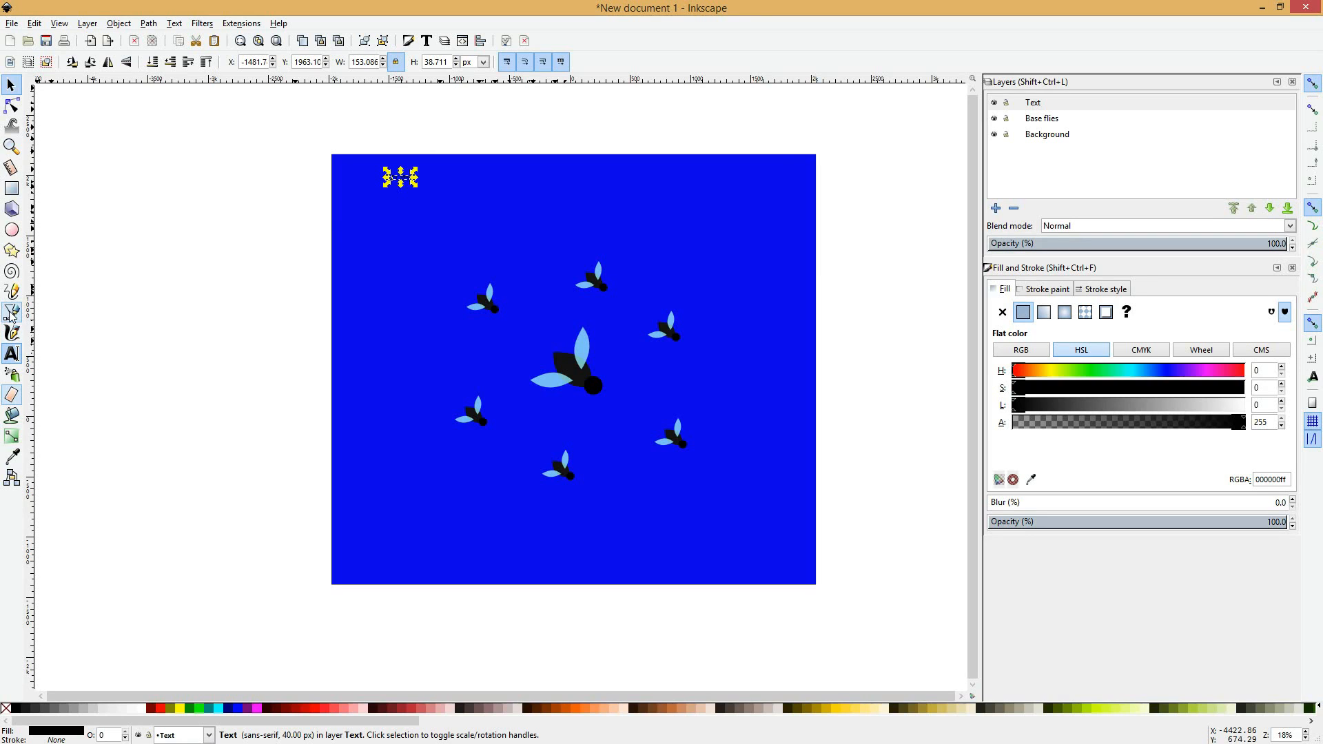
drag(417, 188, 722, 264)
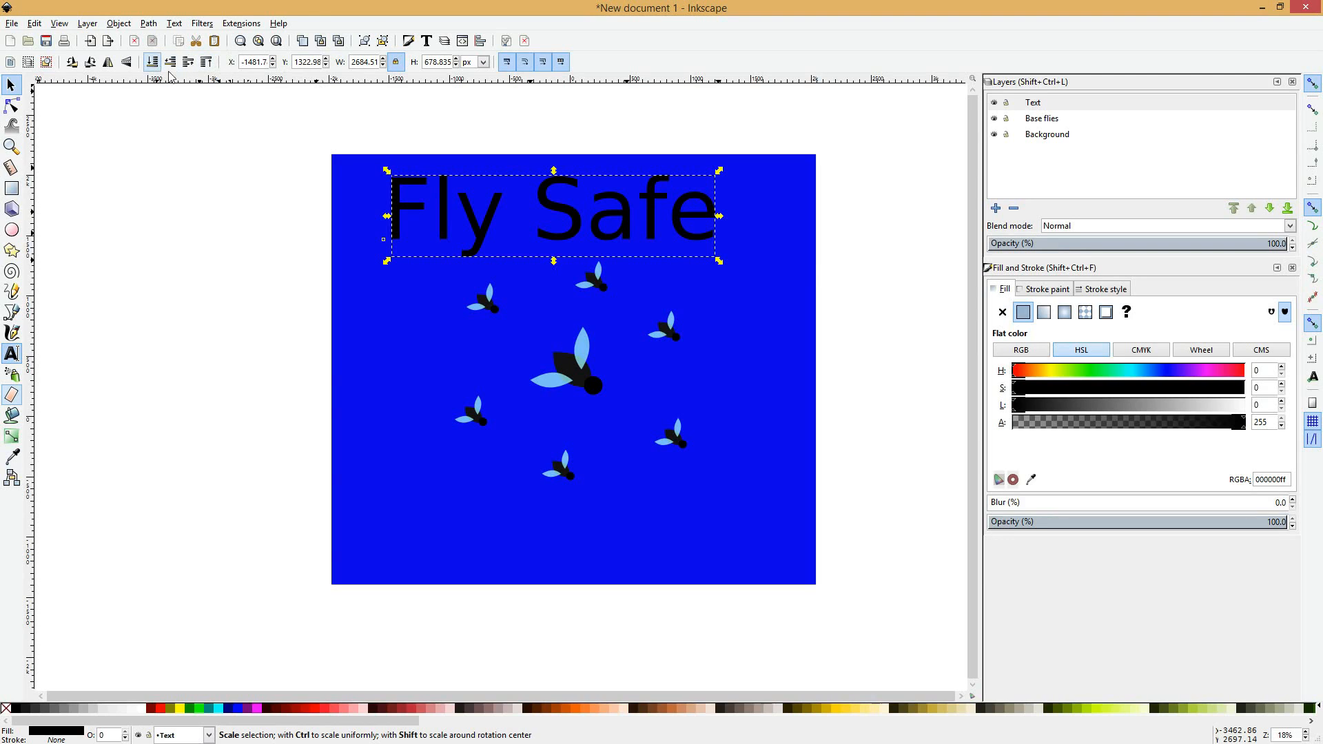
Step: Try to shift the title slightly upward, undo the resulting rectangle move, and make the Text layer current
mouse_move(630, 216)
mouse_down()
mouse_move(664, 205)
mouse_move(627, 208)
mouse_up()
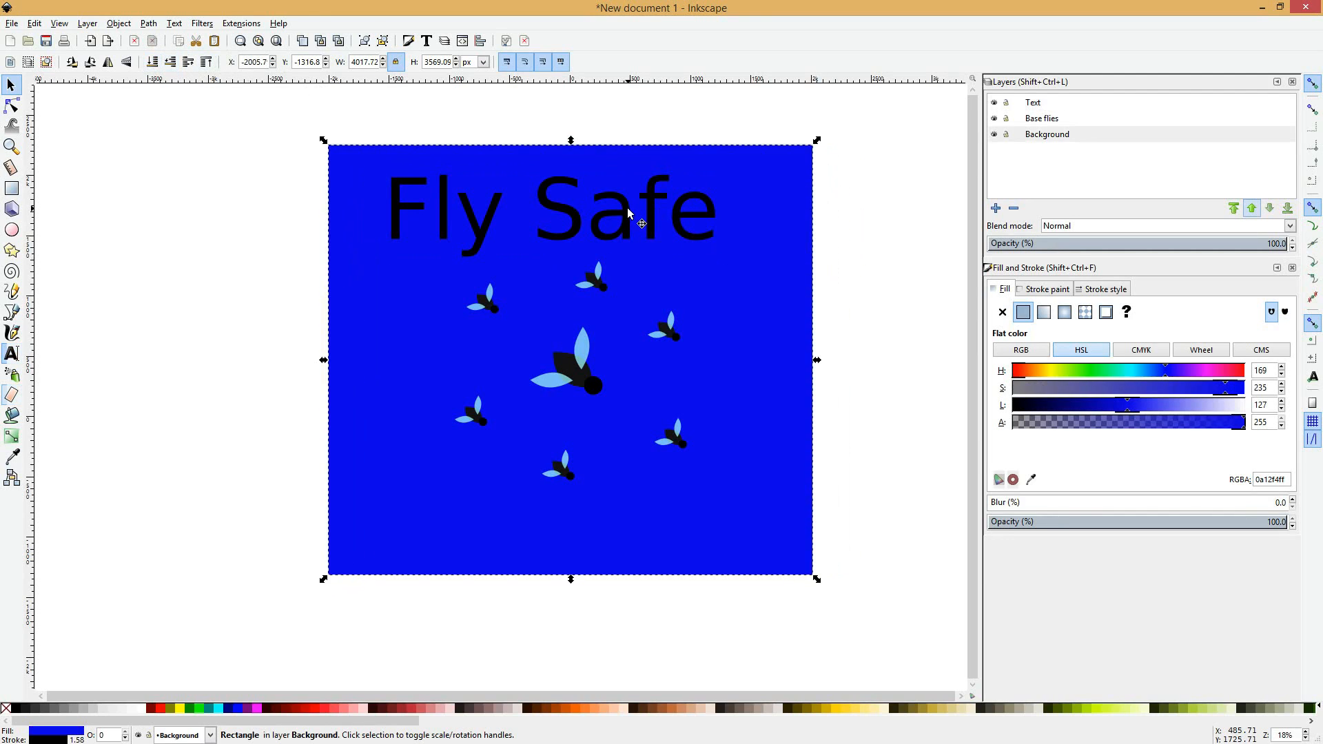
key(ctrl+z)
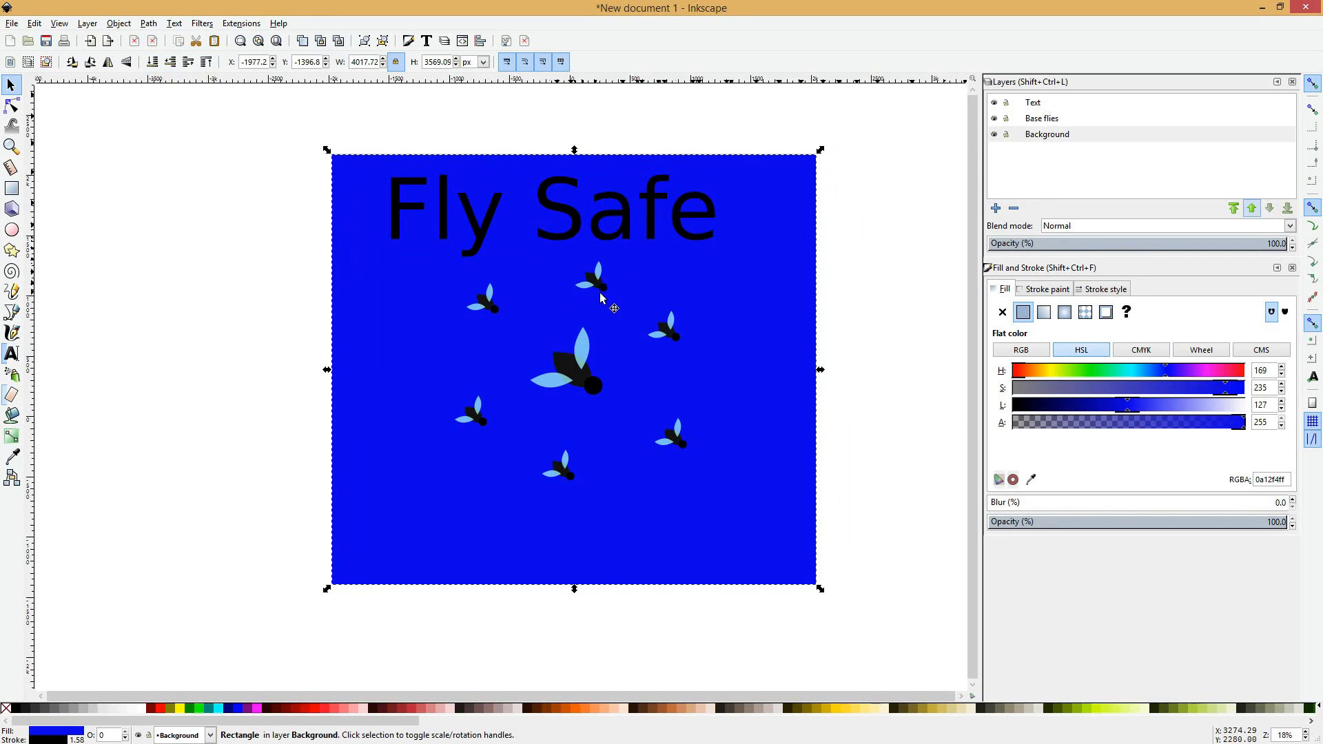
click(1049, 103)
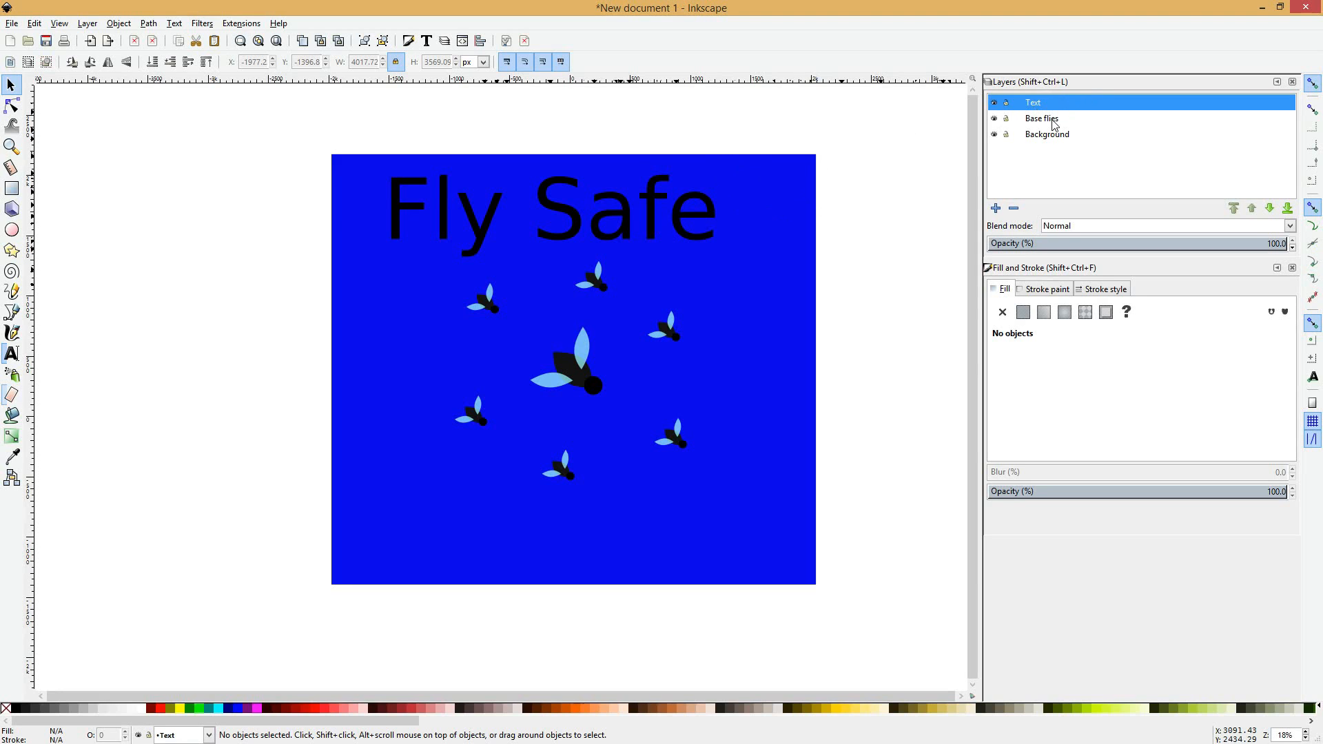
Step: Try moving the large fly up and right to just below the end of the title, and undo the move
drag(565, 366, 721, 278)
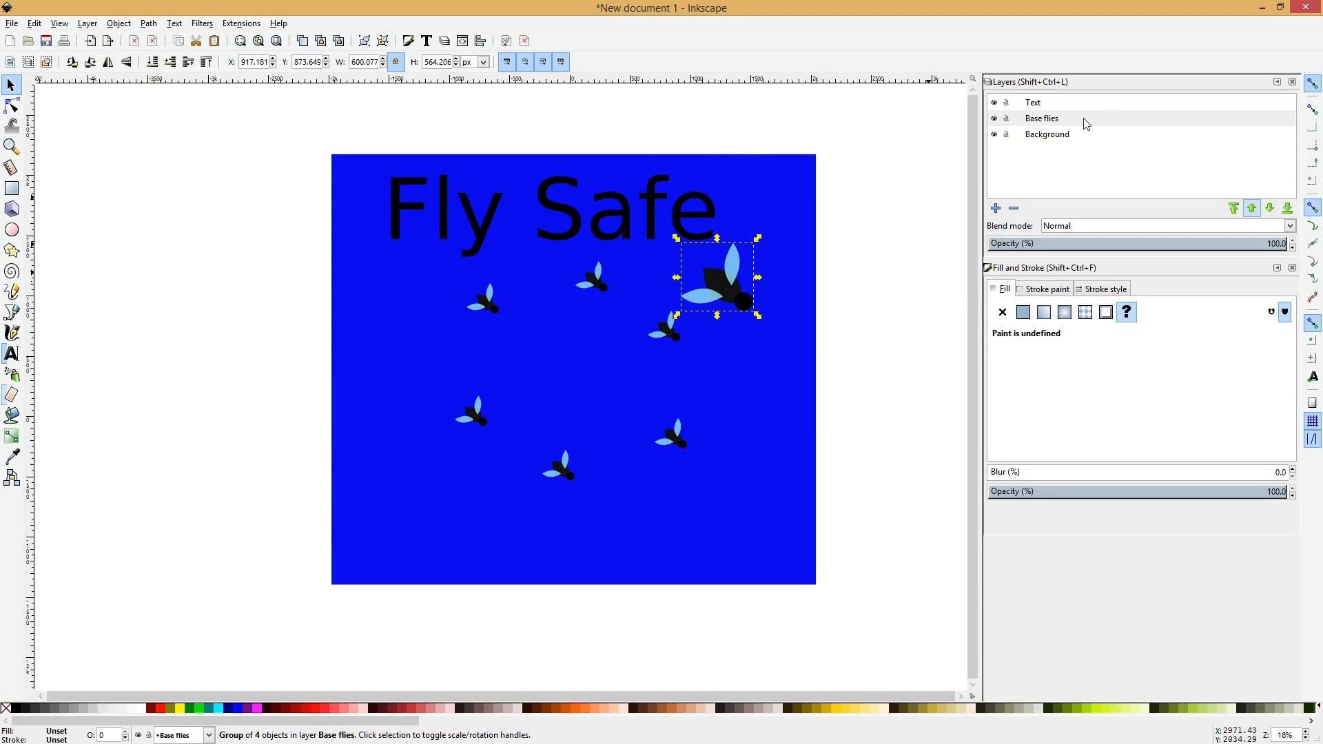
key(ctrl)
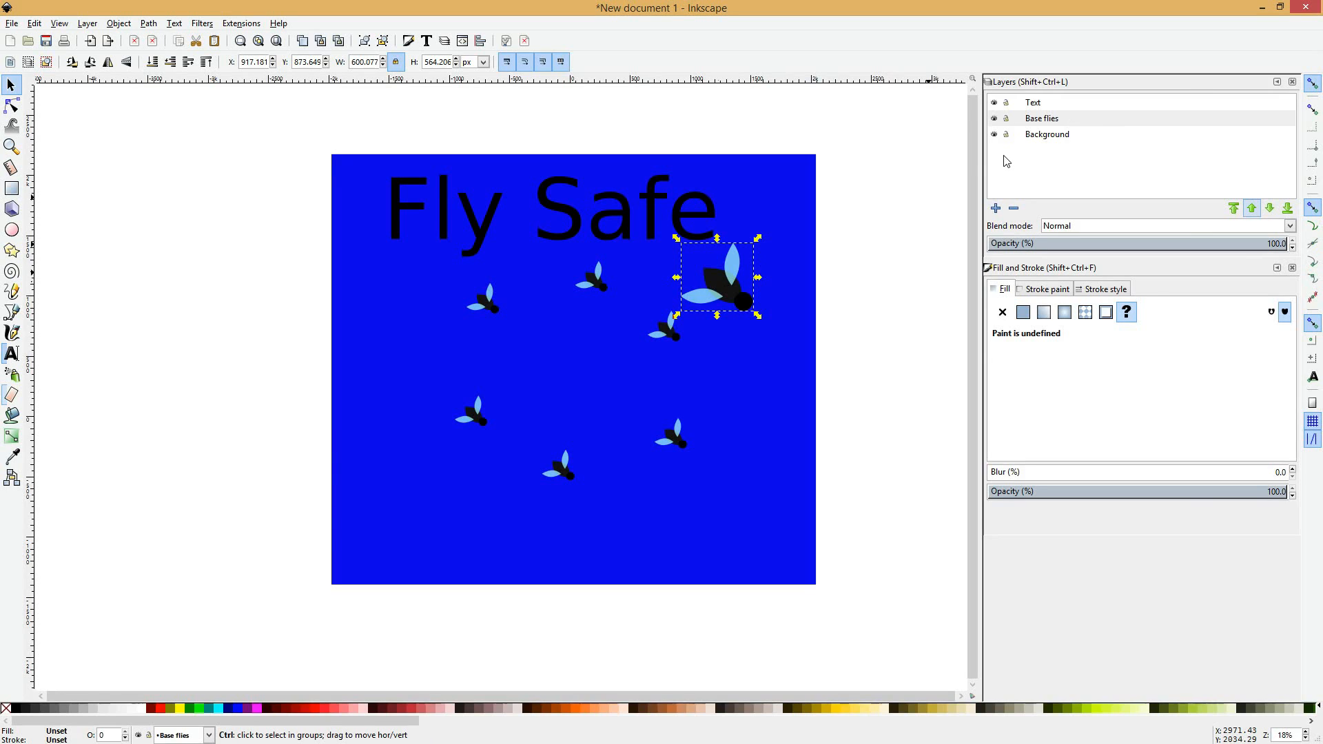
key(ctrl+z)
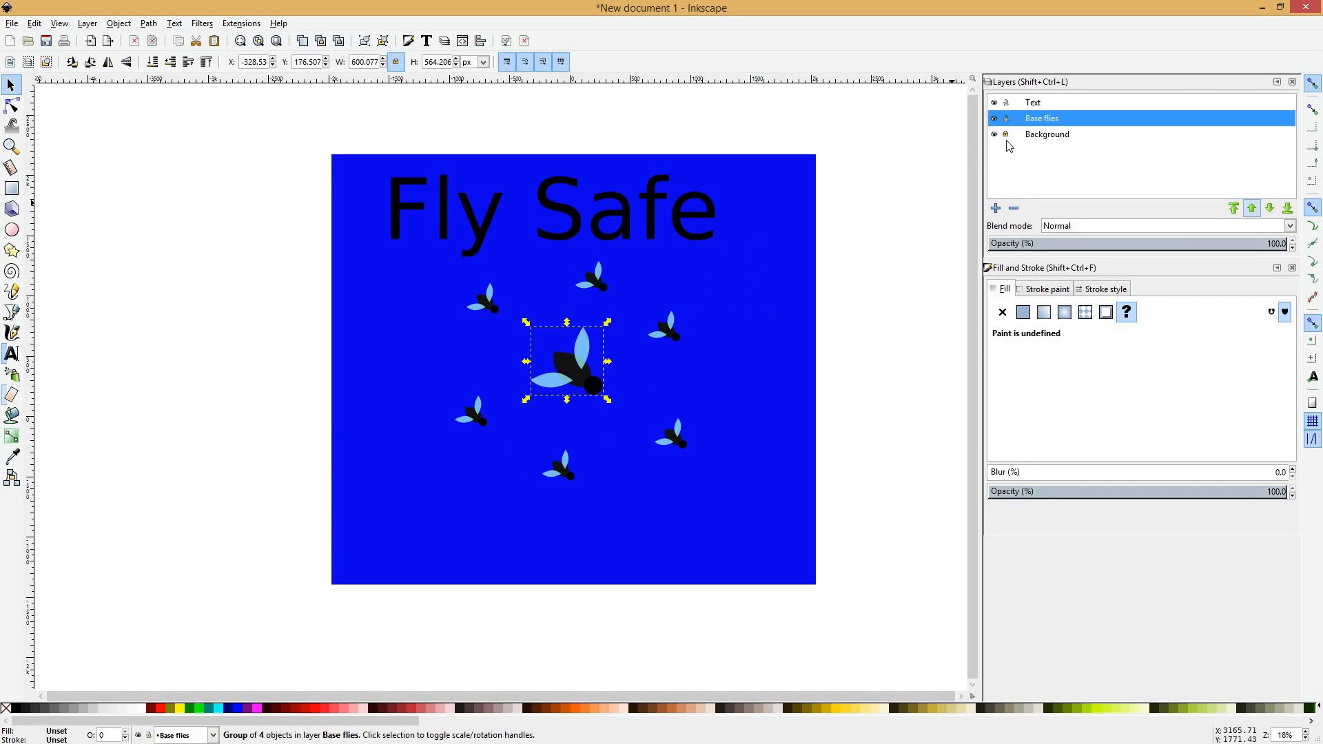
Step: Deselect the large fly and try to drag the flies while the Base flies layer is locked
key(Escape)
drag(667, 297, 729, 428)
drag(596, 385, 716, 297)
Step: Shrink the "Fly Safe" title to about 2052 by 519 px and center it near the blue rectangle's upper edge
click(446, 188)
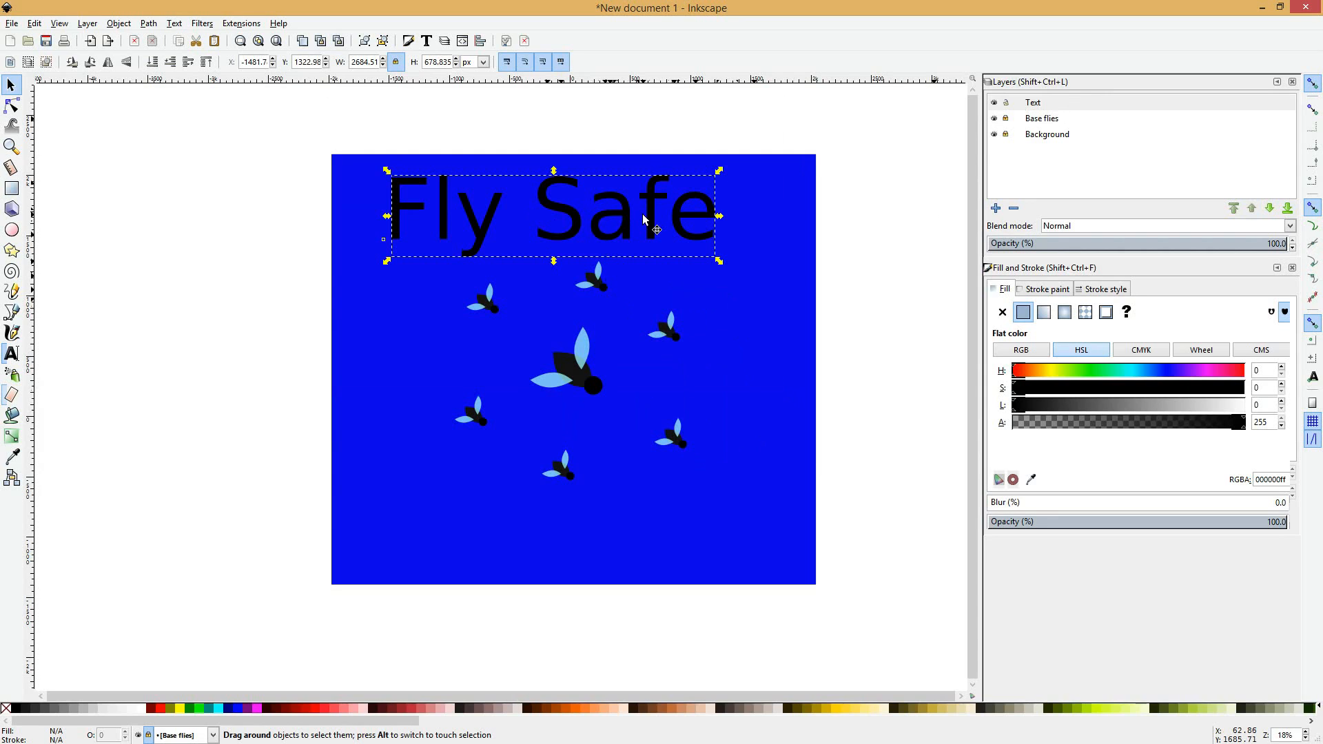
mouse_move(618, 201)
mouse_down()
mouse_move(672, 253)
mouse_move(640, 204)
mouse_up()
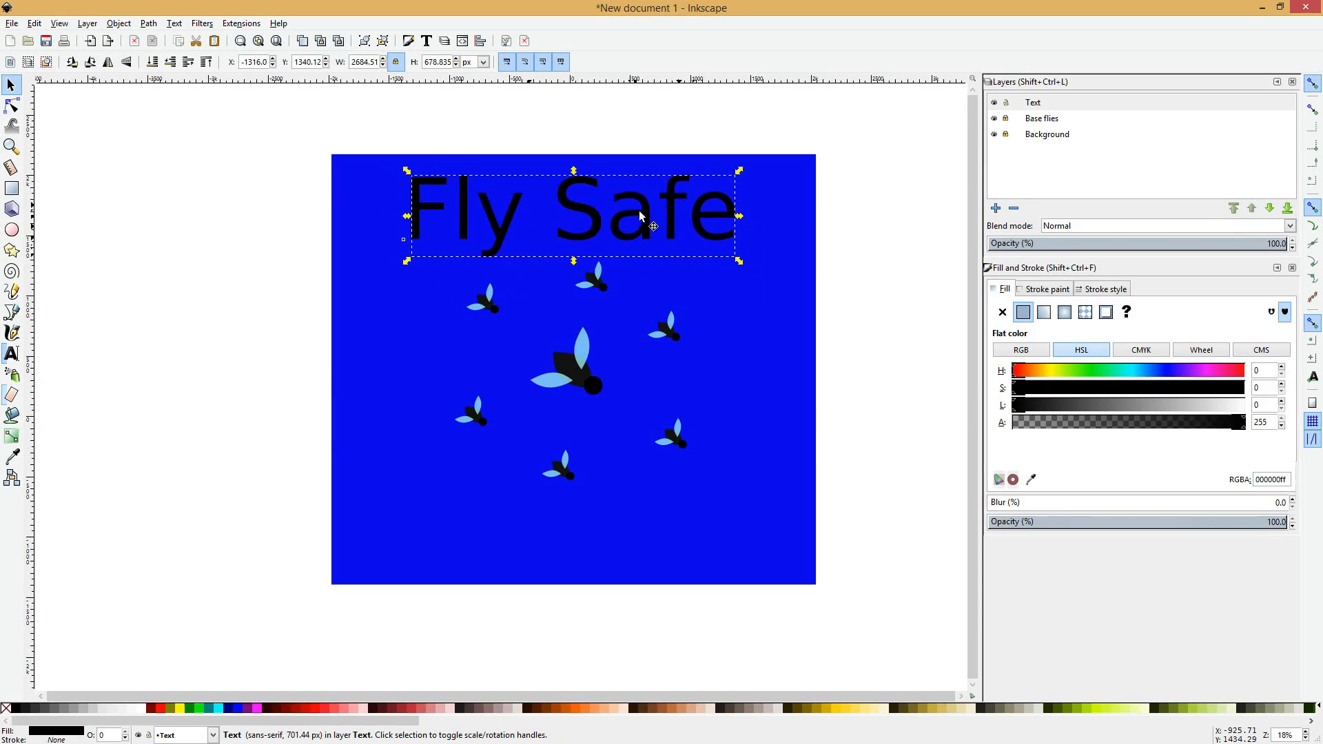
drag(748, 260, 667, 239)
drag(608, 206, 644, 210)
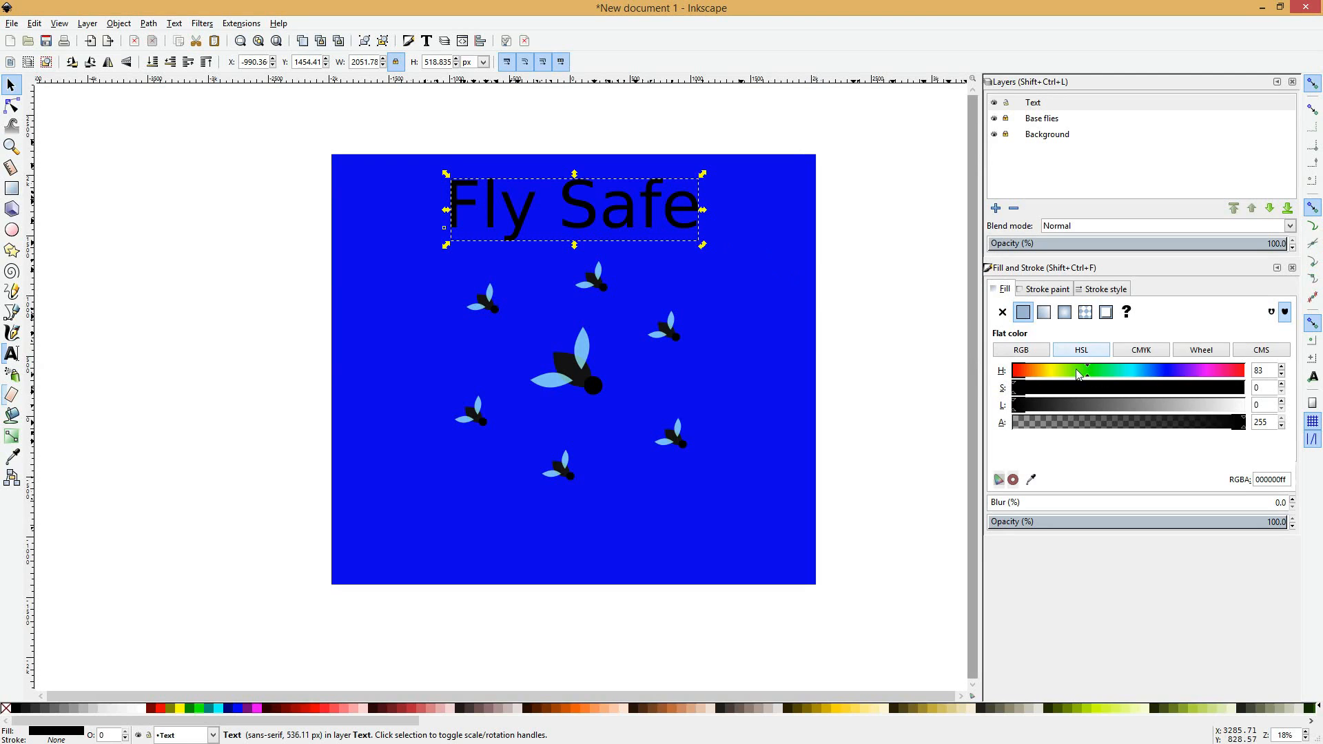
Step: Try shifting the title's fill hue and raise its lightness to 127 for a mid grey
drag(1080, 372, 993, 371)
drag(1022, 373, 1234, 379)
click(1034, 407)
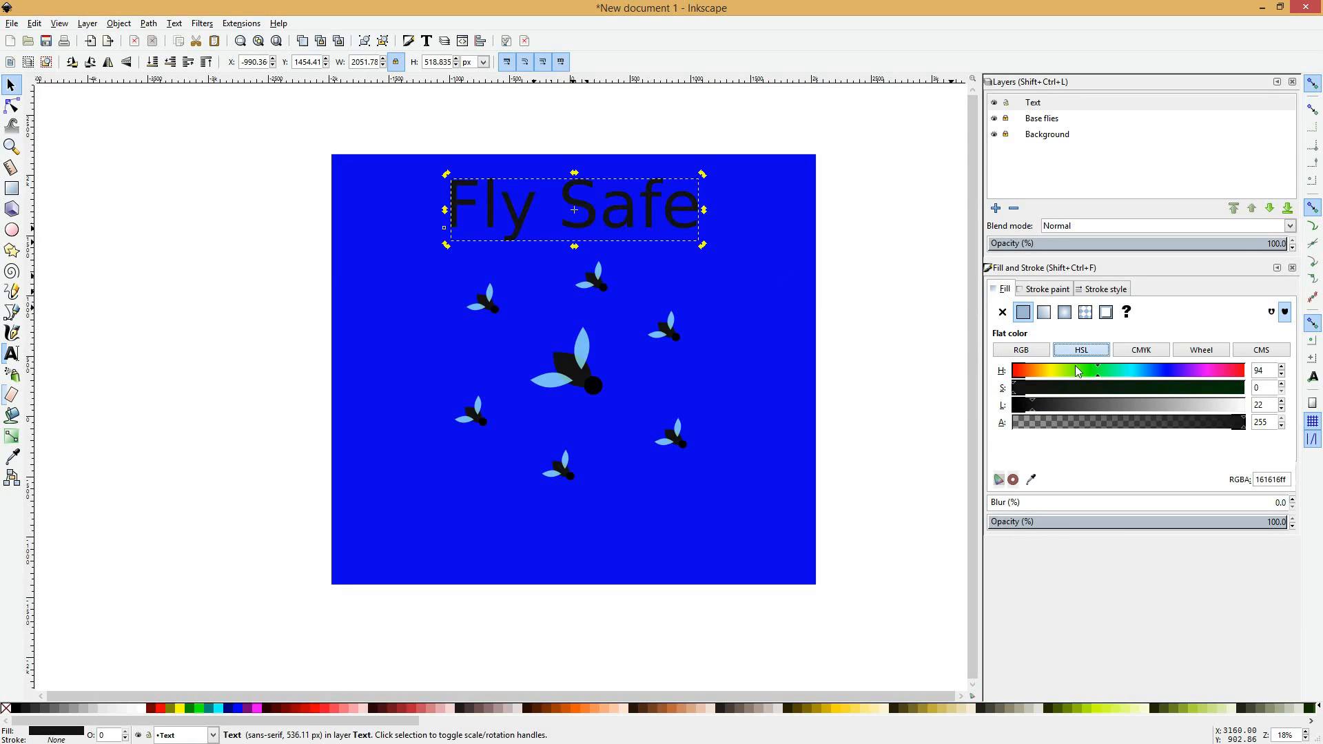
click(1093, 369)
drag(1034, 400, 1128, 406)
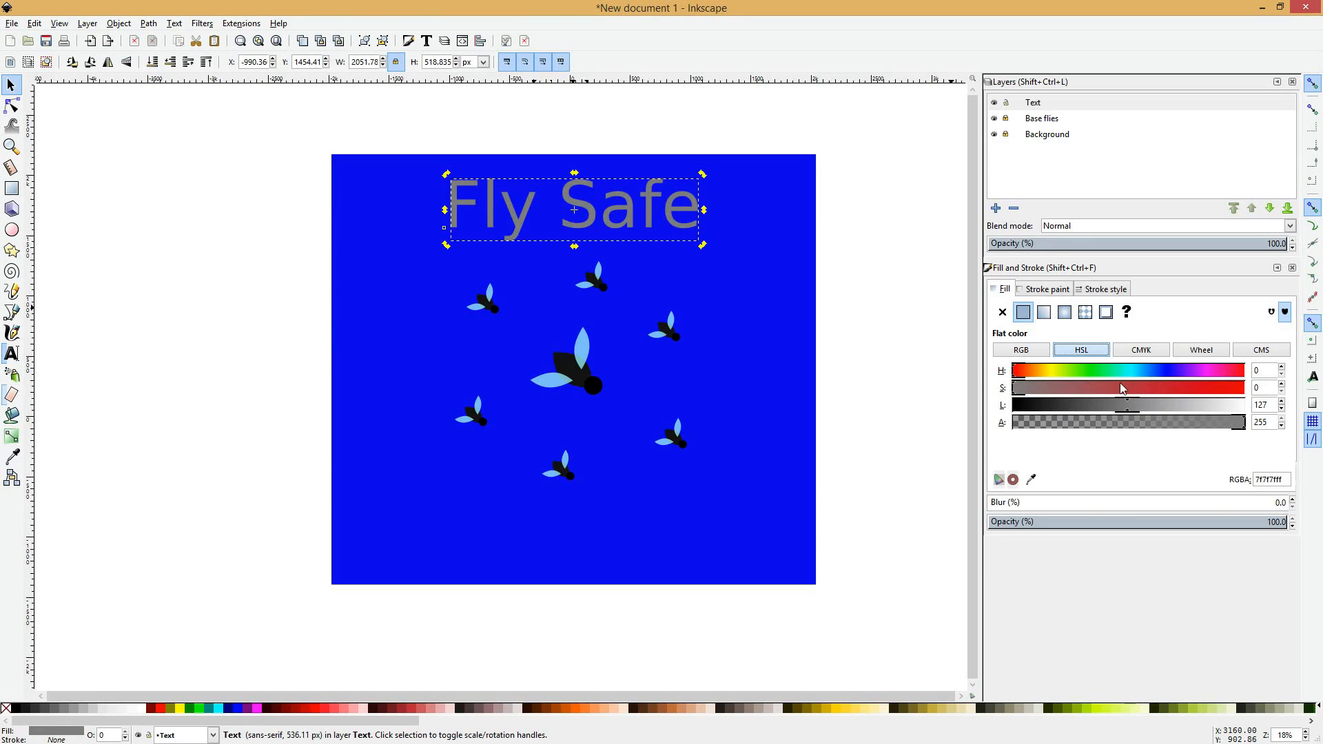
Step: Try red, blue and green title fills by raising the saturation to about 156 and setting the hue to 168, then 100
drag(1098, 390, 1155, 387)
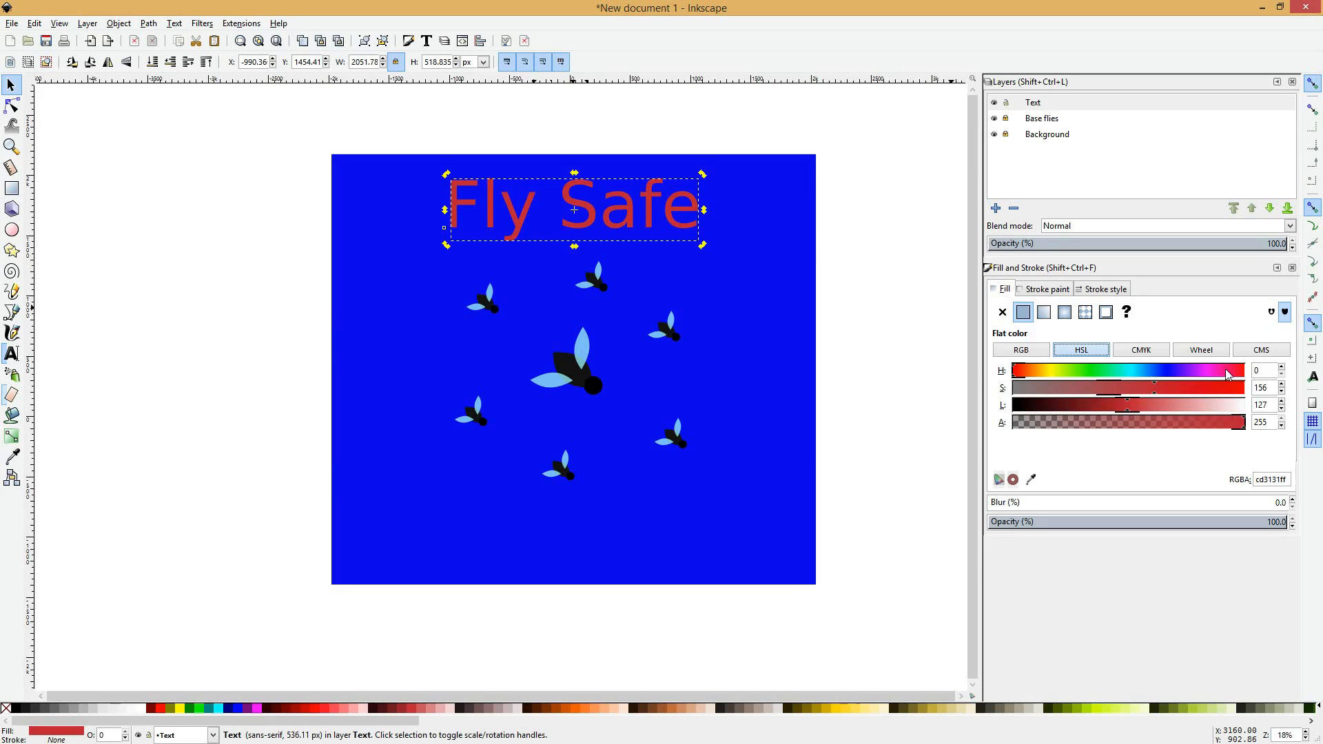
drag(1213, 370, 1165, 371)
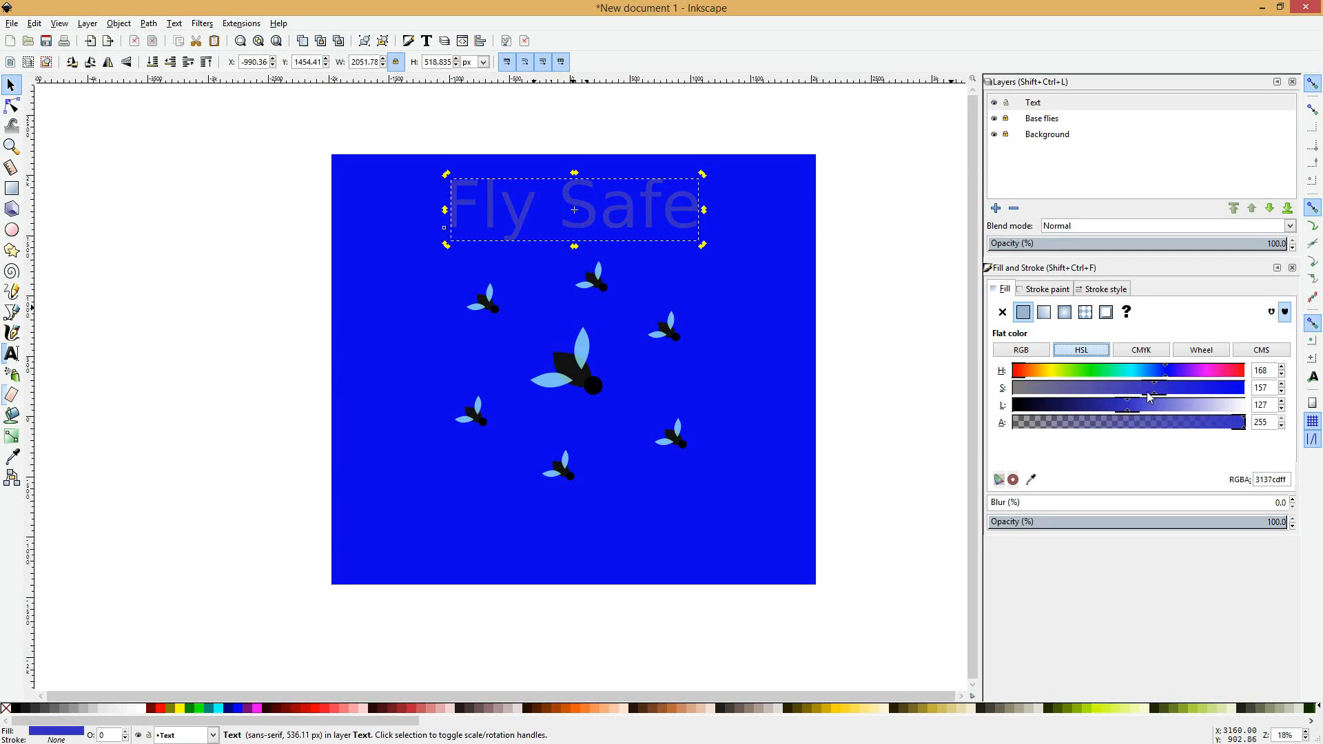
click(1101, 372)
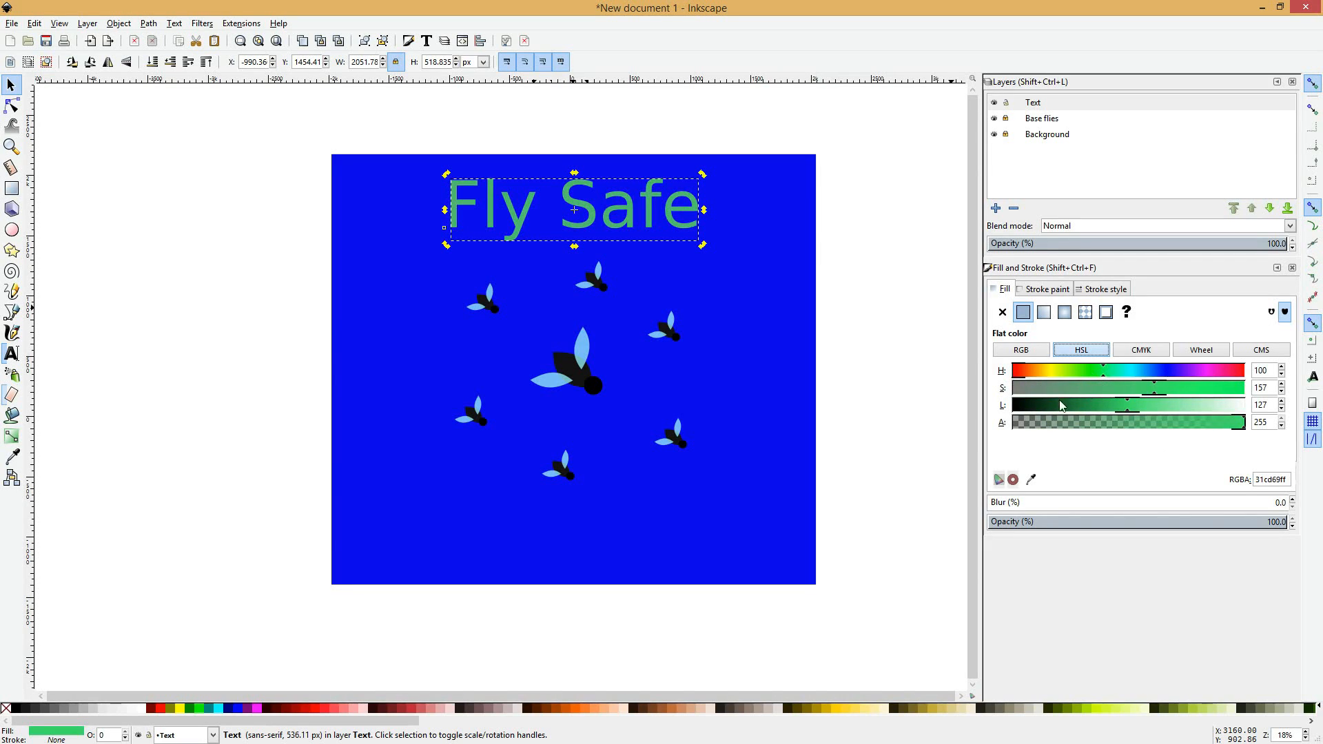
Step: Try a stronger green title fill with saturation about 215 and lightness about 106
drag(1154, 388, 1109, 394)
click(1194, 384)
click(1142, 390)
click(1214, 384)
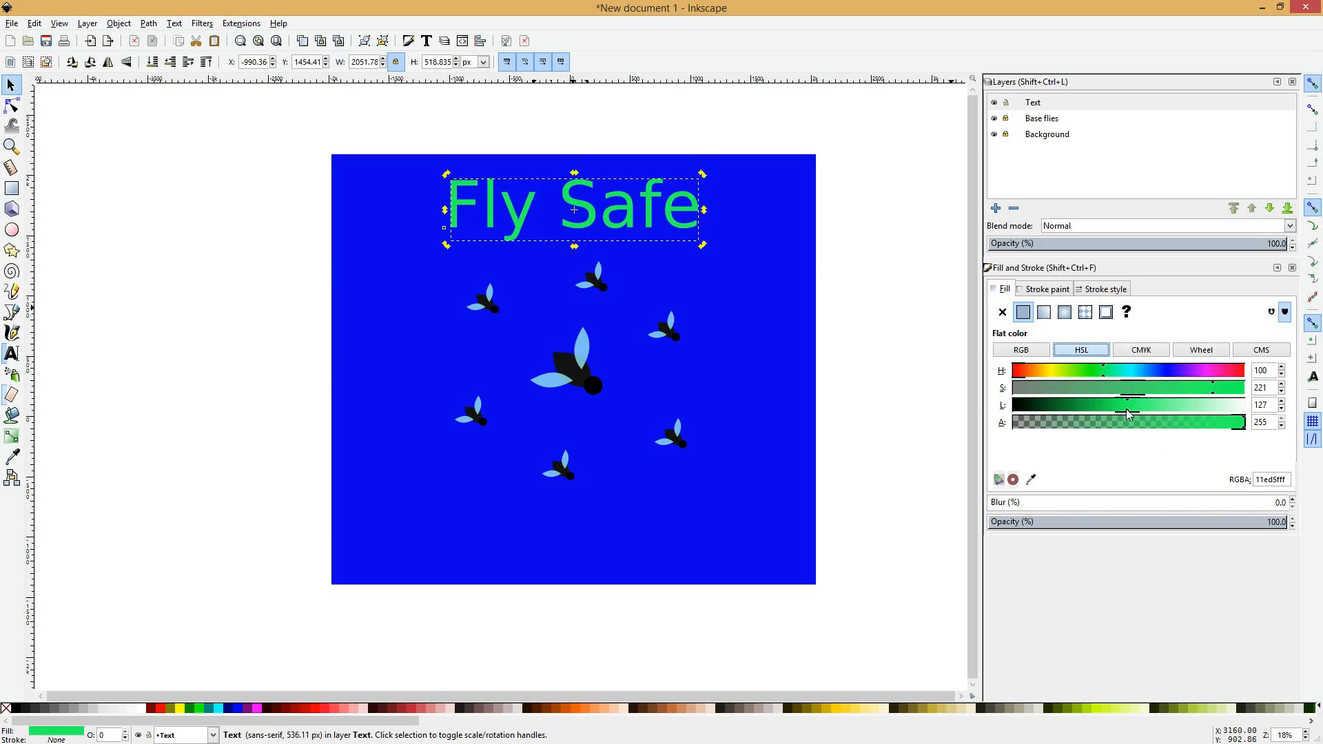
mouse_move(1124, 405)
mouse_down()
mouse_move(1082, 406)
mouse_move(1145, 408)
mouse_move(1073, 407)
mouse_move(1131, 408)
mouse_move(1111, 410)
mouse_up()
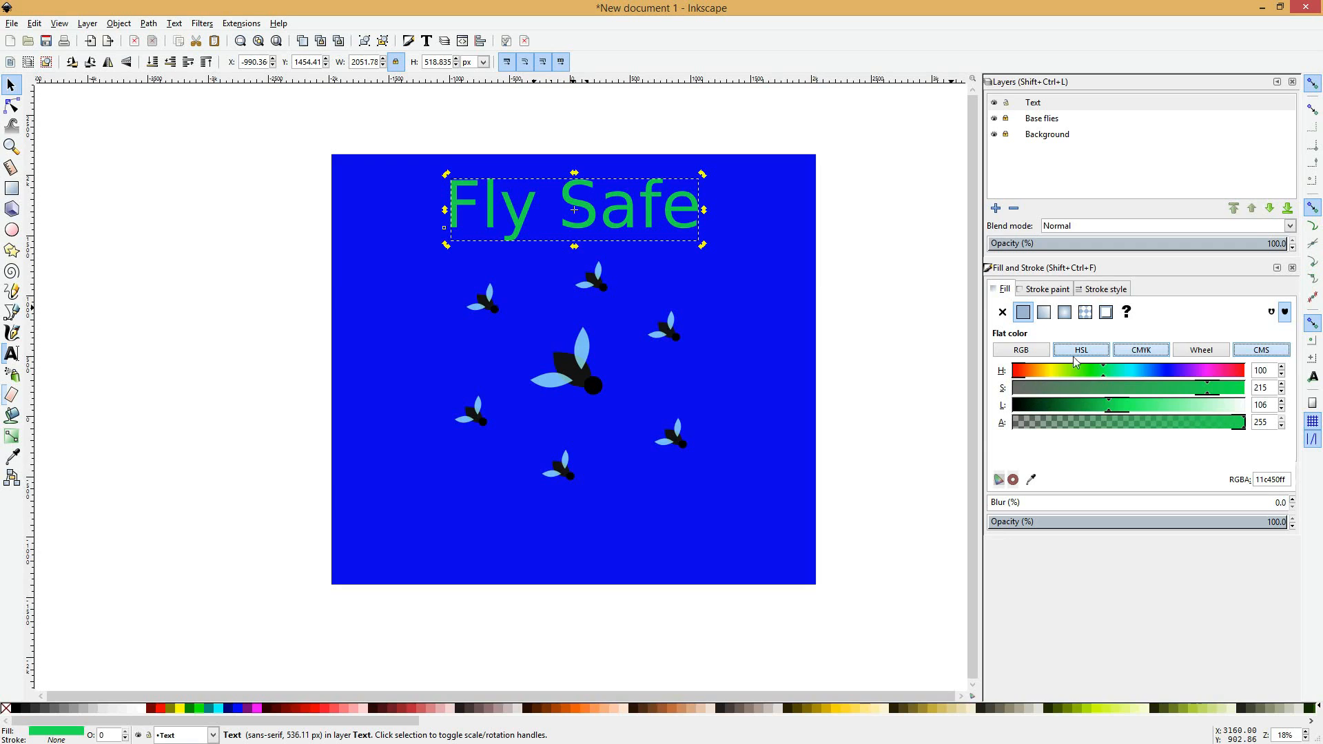
Step: Try a bright yellow title fill with hue 43, saturation 228 and lightness 134
click(1054, 370)
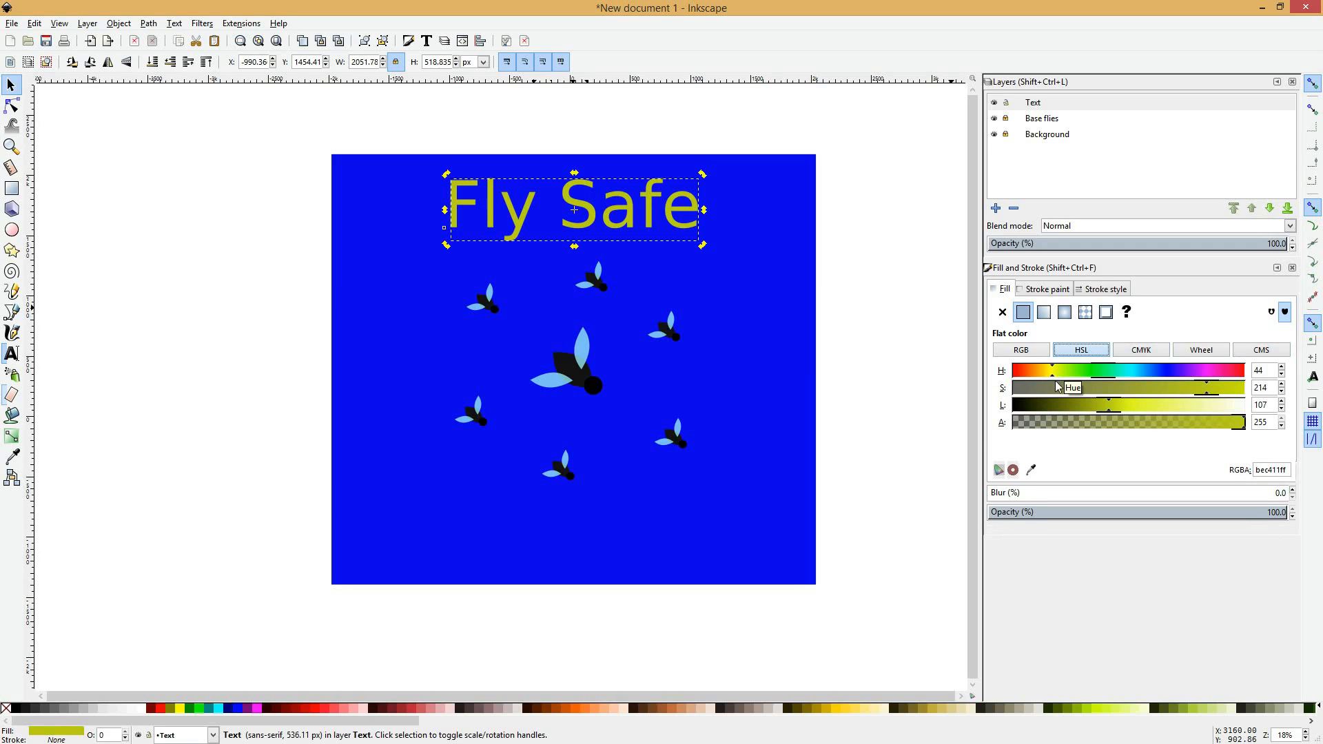
click(1068, 389)
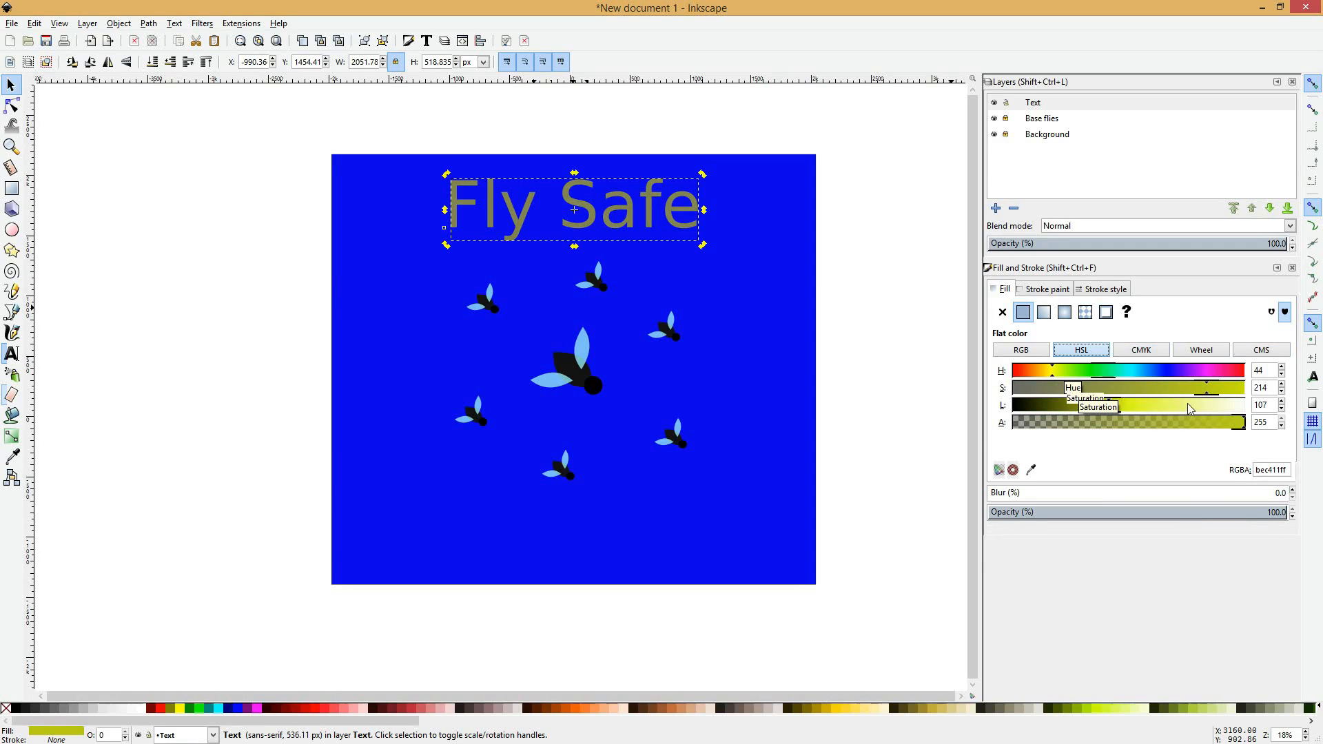
mouse_move(1150, 404)
mouse_down()
mouse_move(1175, 403)
mouse_move(1062, 401)
mouse_move(1152, 402)
mouse_move(1138, 406)
mouse_up()
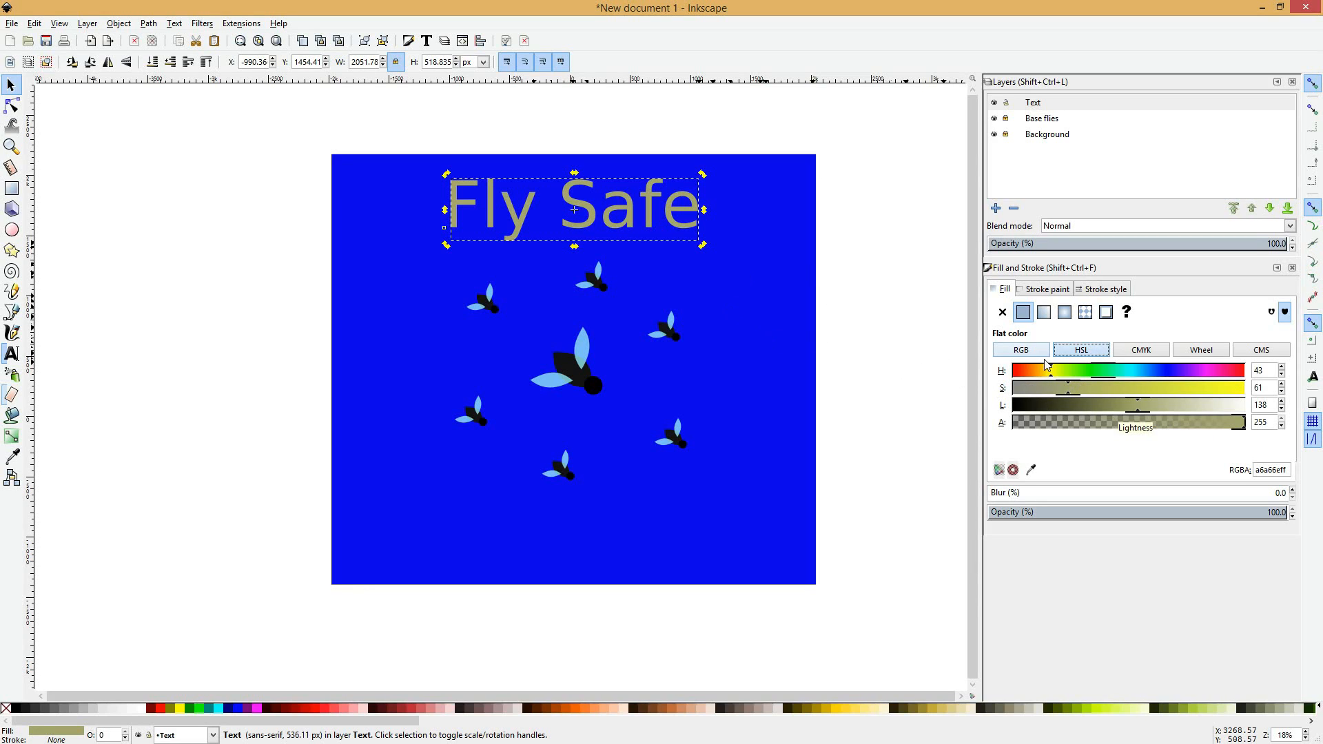
click(1200, 390)
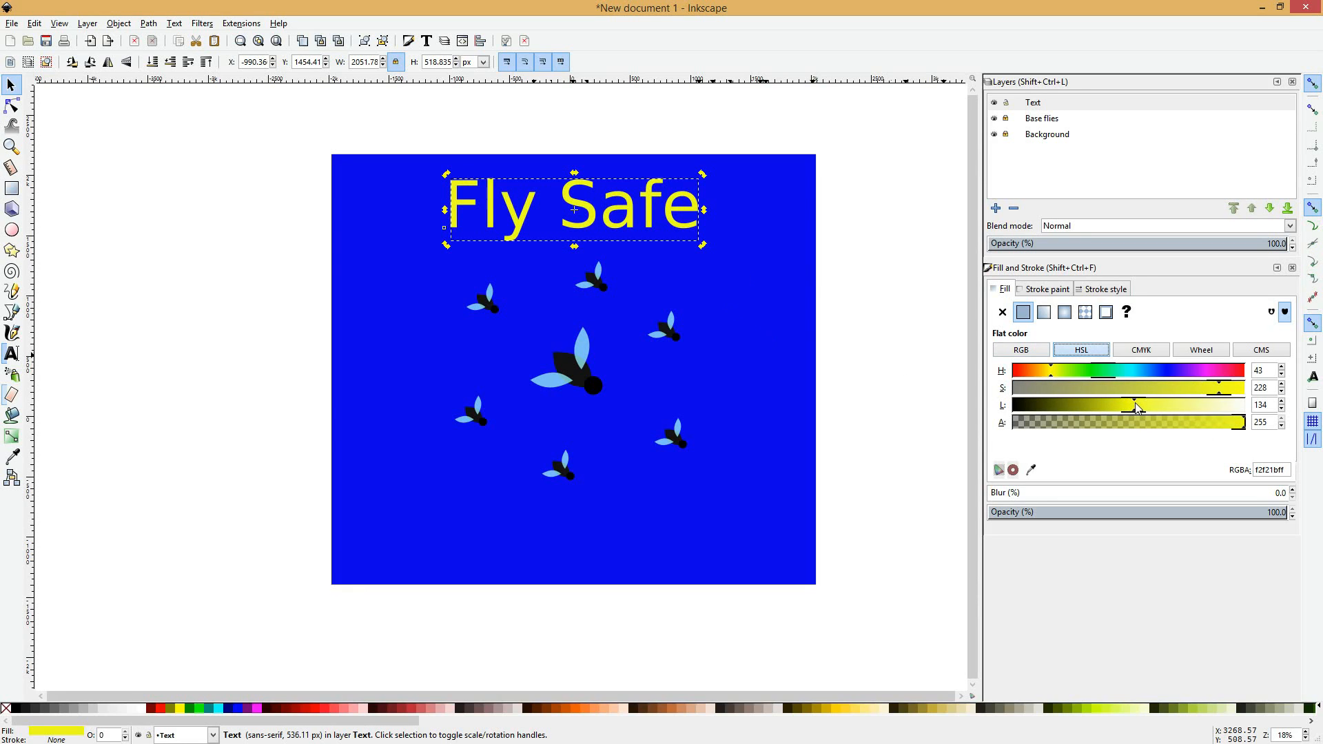
Step: Try a dark red title fill with hue 0, saturation 163 and lightness 69
drag(1205, 376, 895, 405)
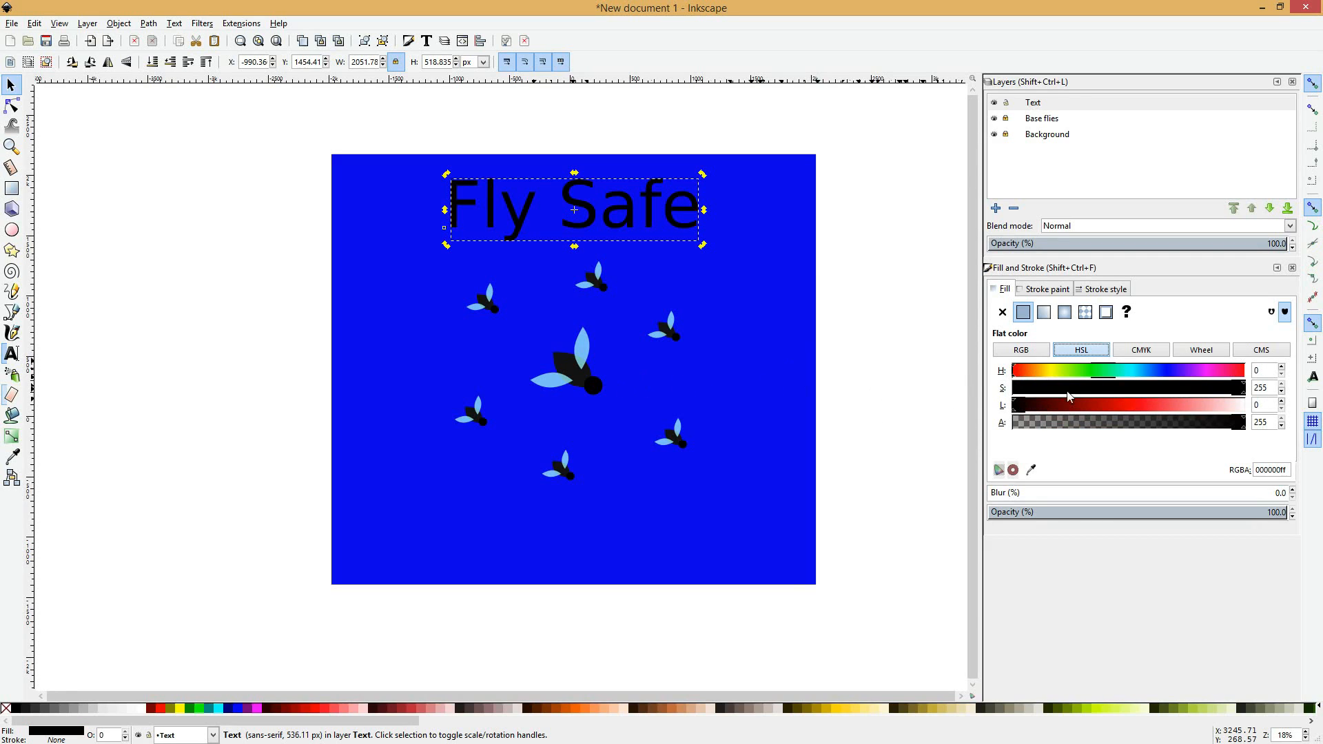
click(1076, 406)
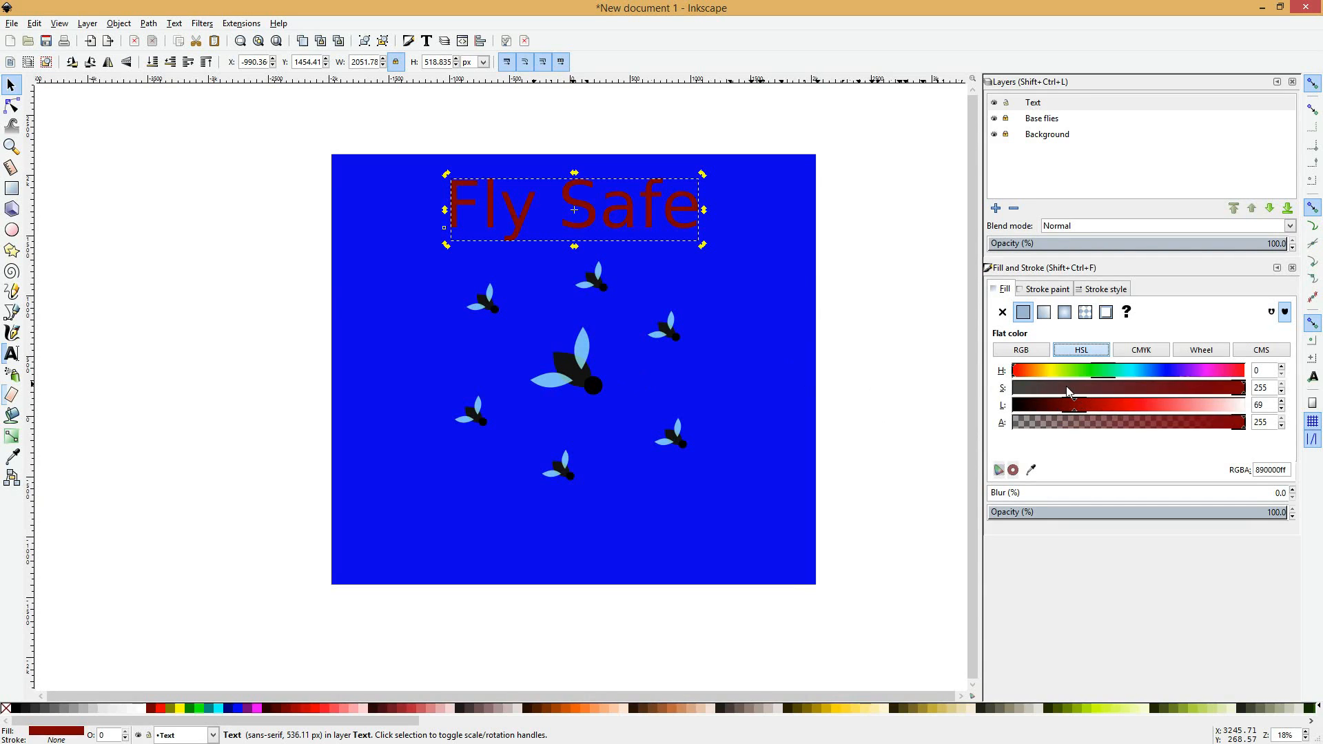
drag(1128, 393, 1161, 392)
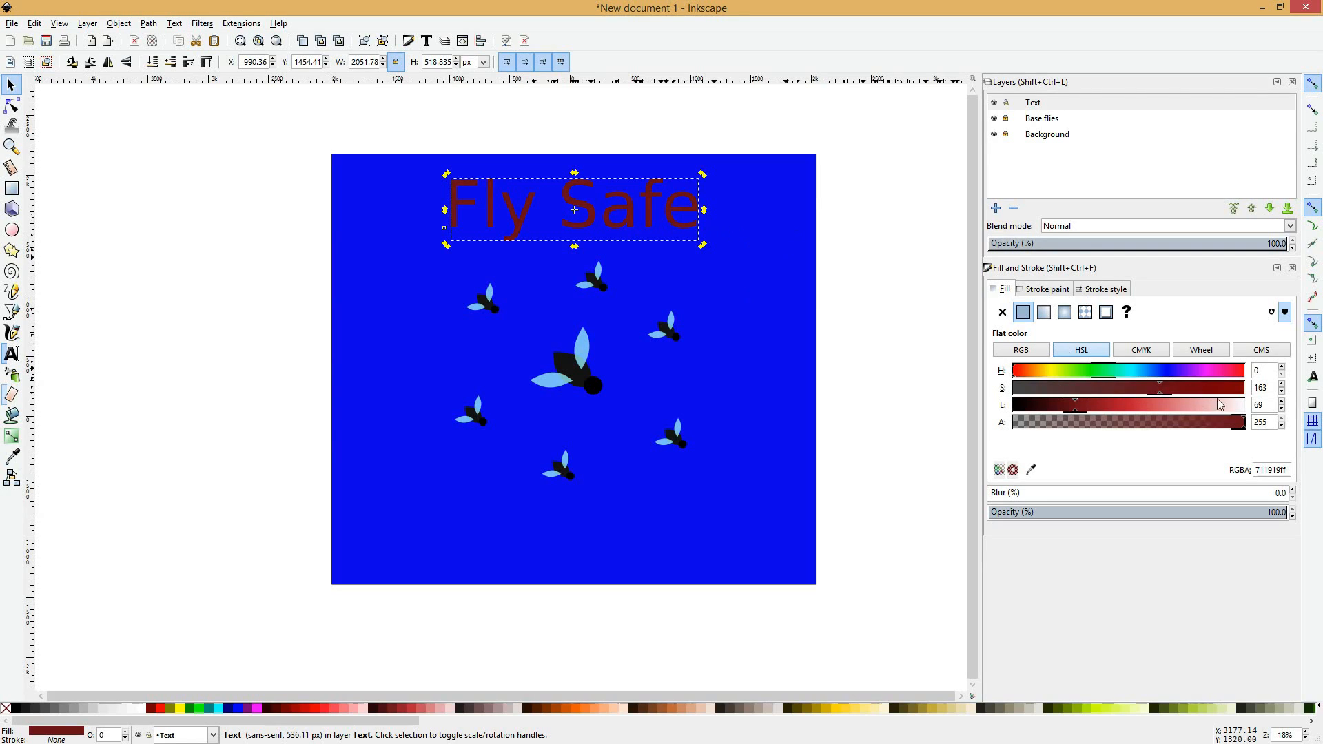
Step: Set the title's fill to dark green with hue 82, saturation 132 and lightness 65
click(1087, 371)
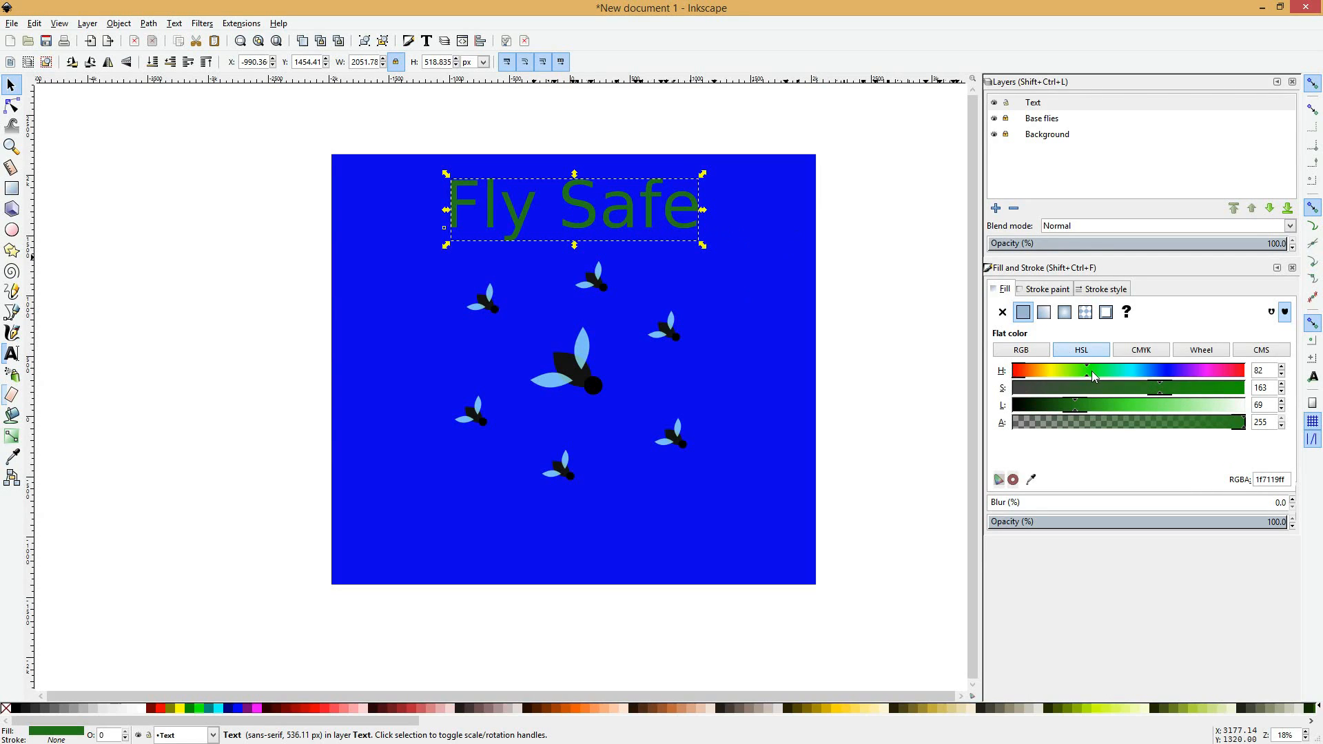
click(1138, 388)
click(1072, 405)
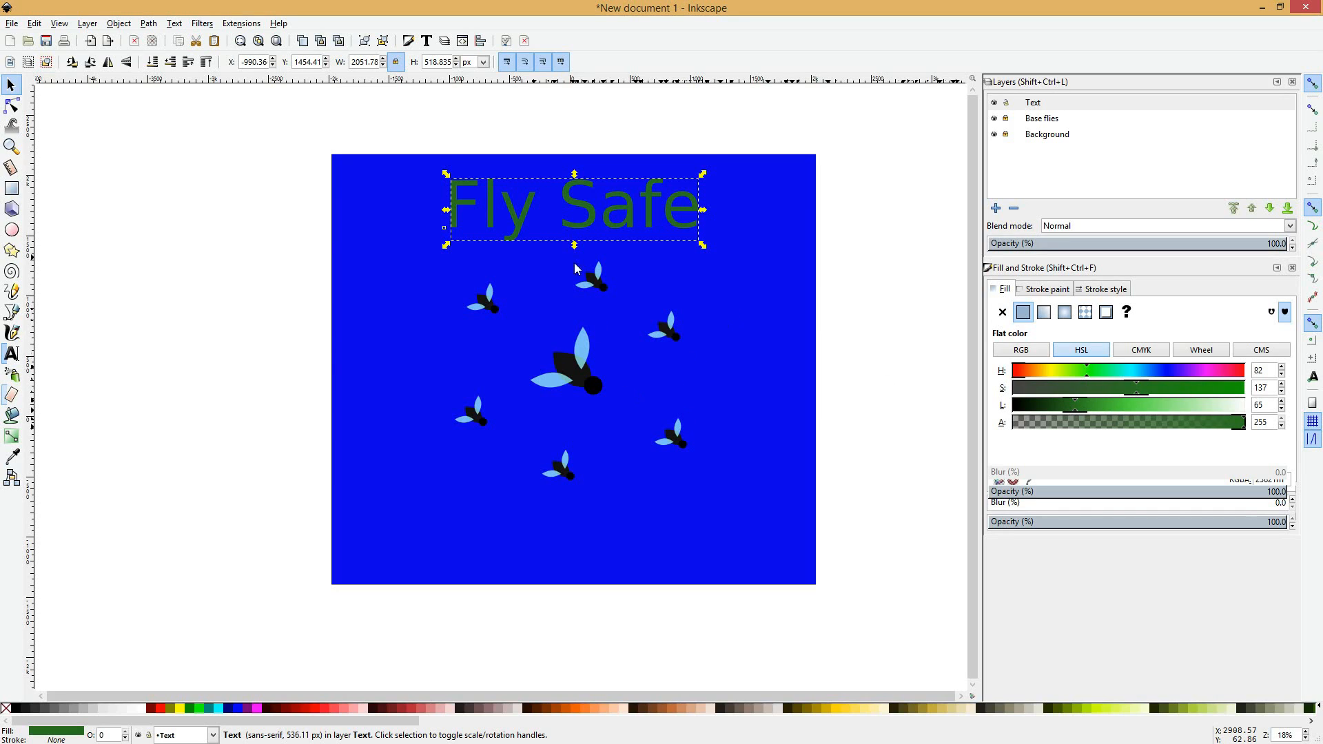
Step: Paste a copy of the "Fly Safe" title and place it below the ring of flies
click(518, 336)
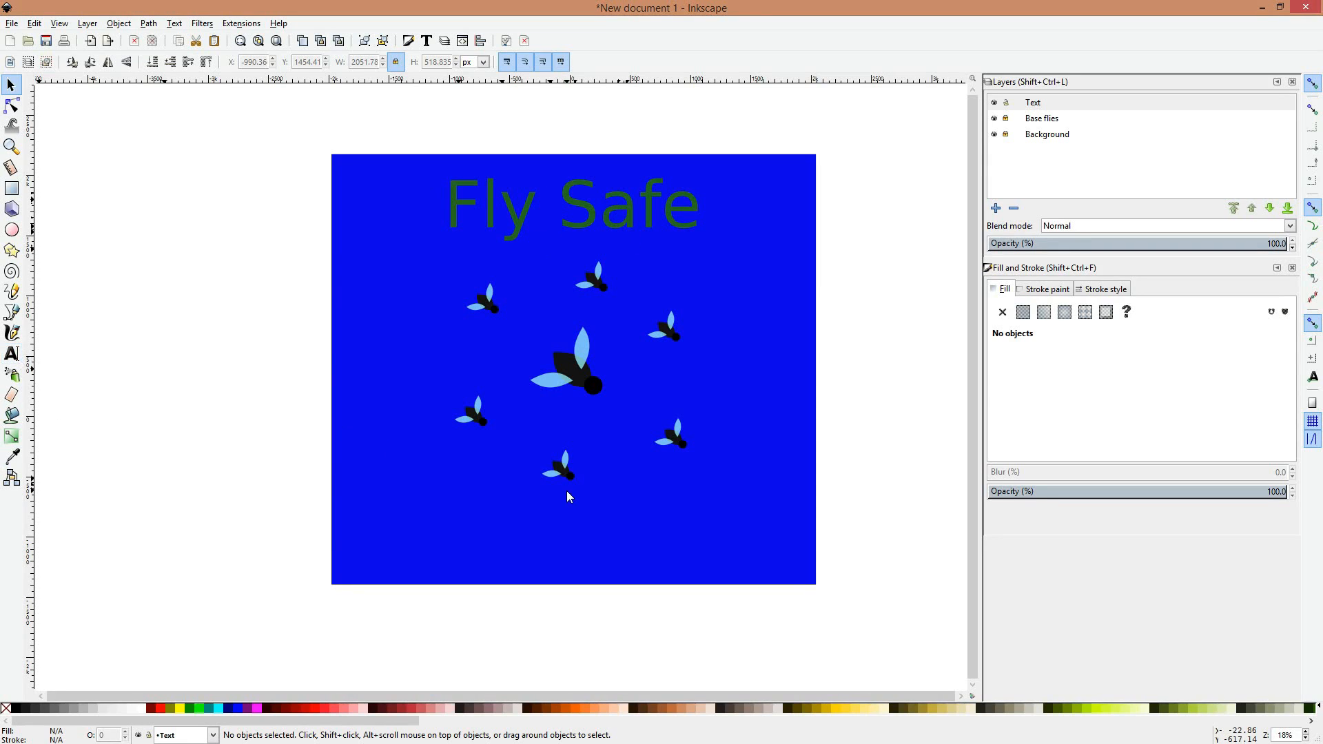
key(ctrl+v)
drag(594, 552, 629, 535)
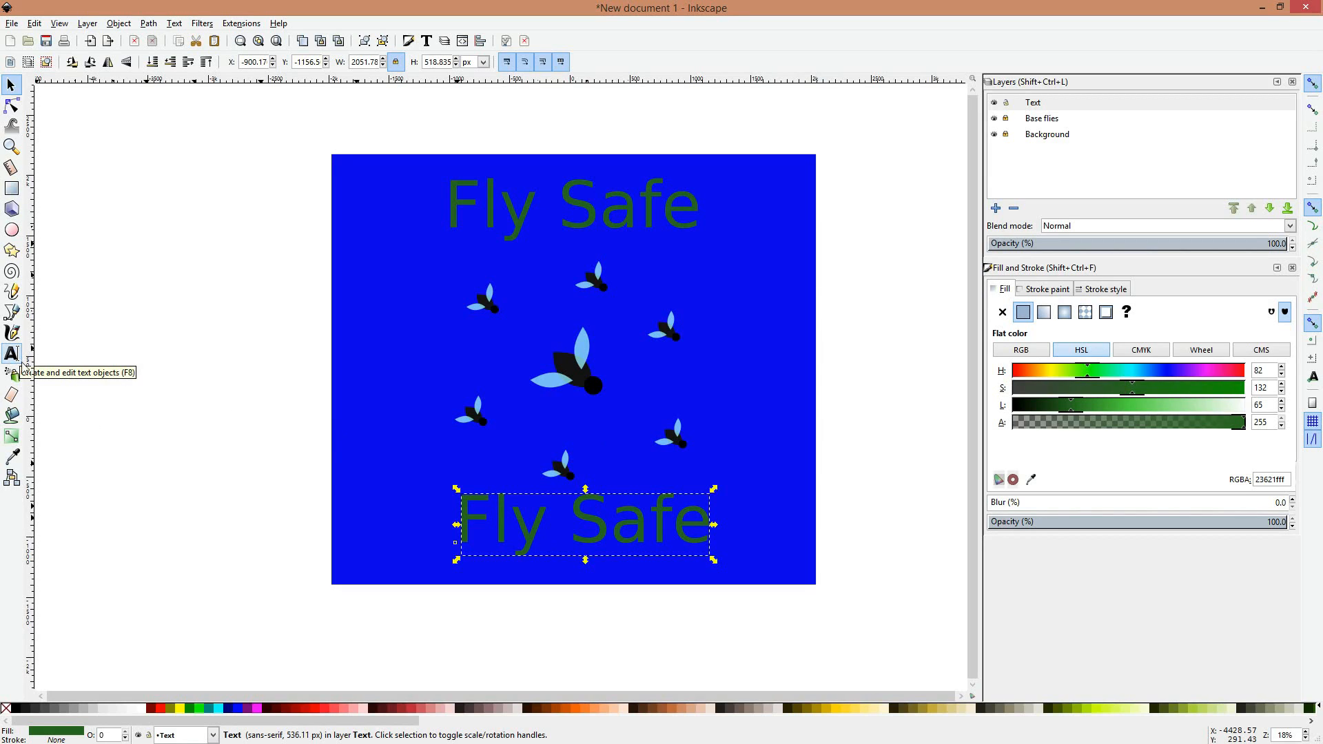
Step: Replace the wording of the lower title copy with "Travel In"
click(20, 361)
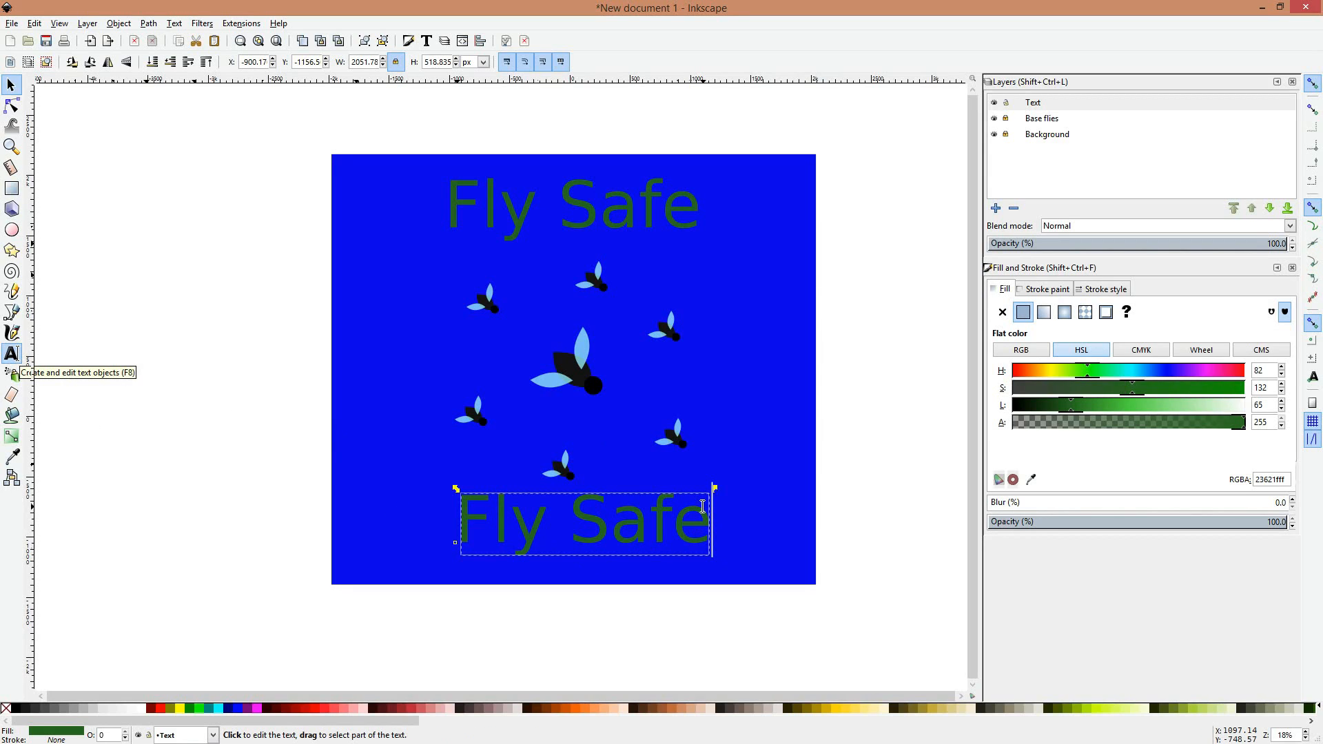
drag(704, 517, 477, 535)
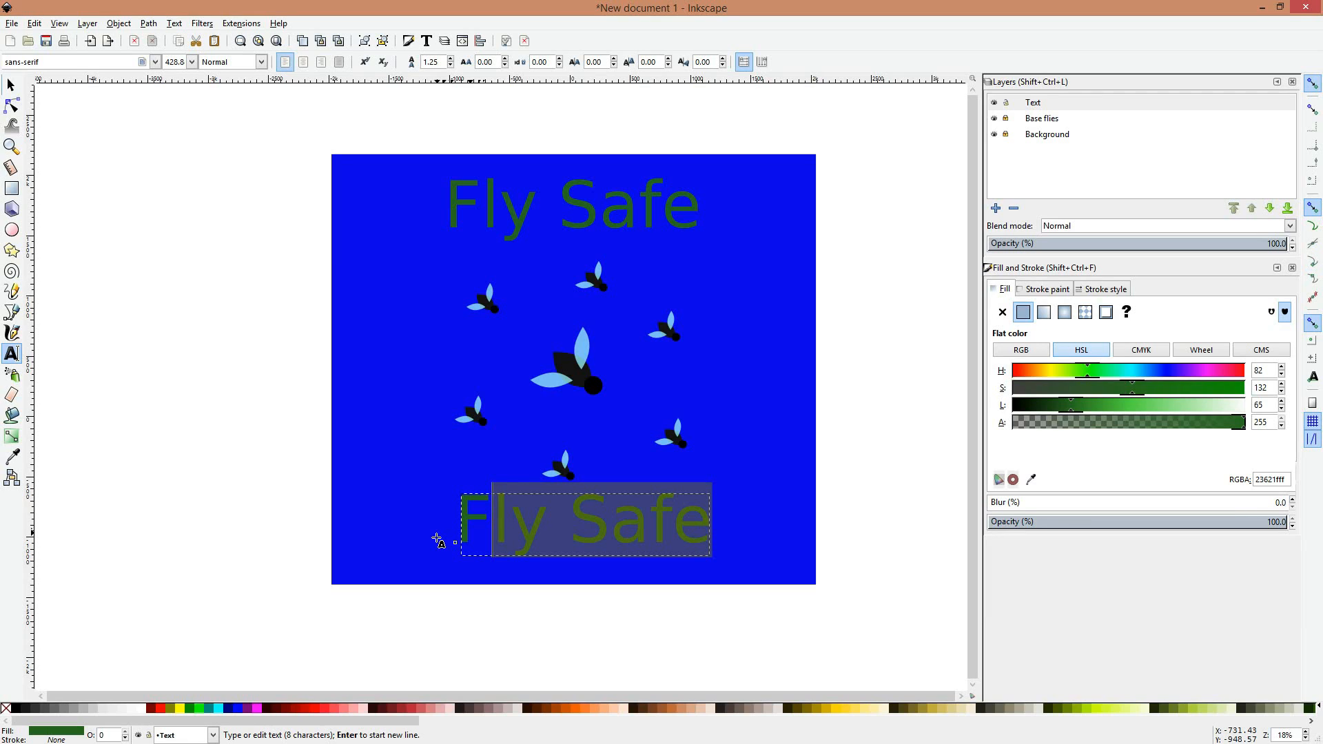
key(ctrl+a)
text(Ravel in)
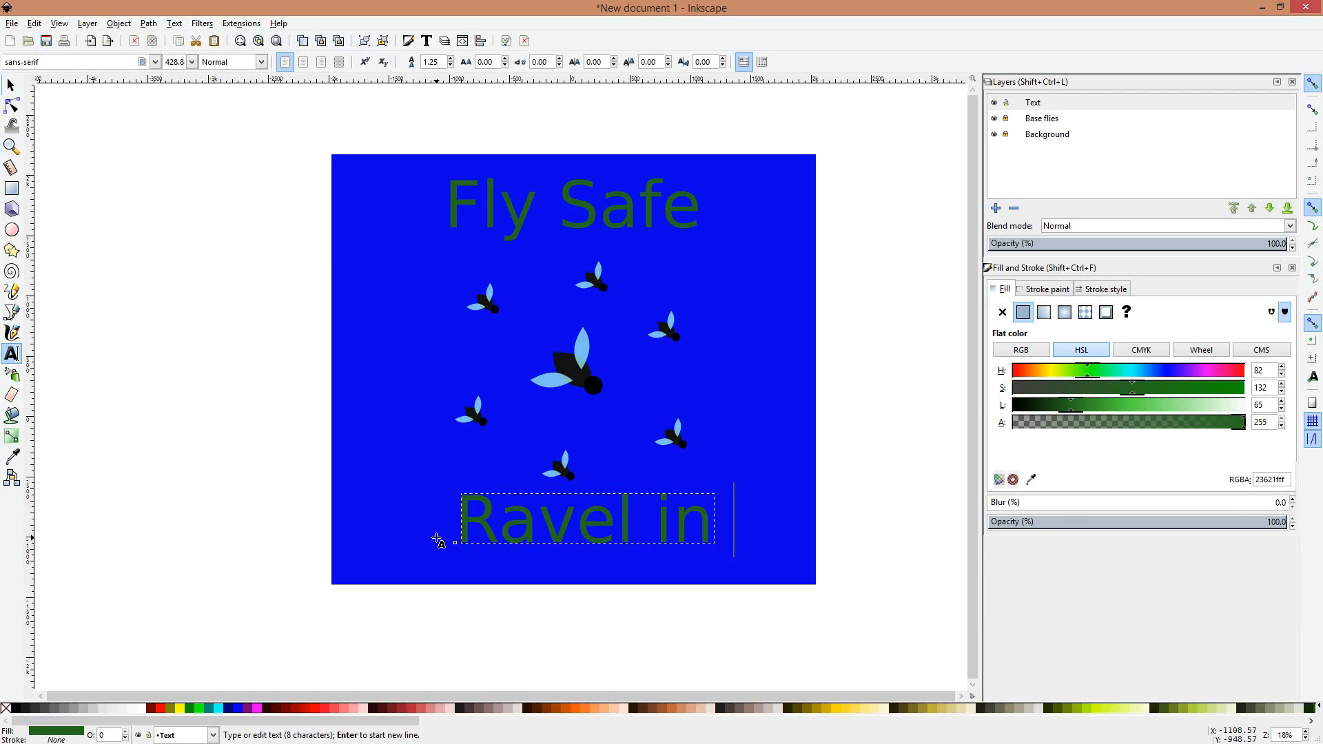
key(BackSpace)
key(BackSpace)
key(BackSpace)
key(BackSpace)
key(BackSpace)
key(BackSpace)
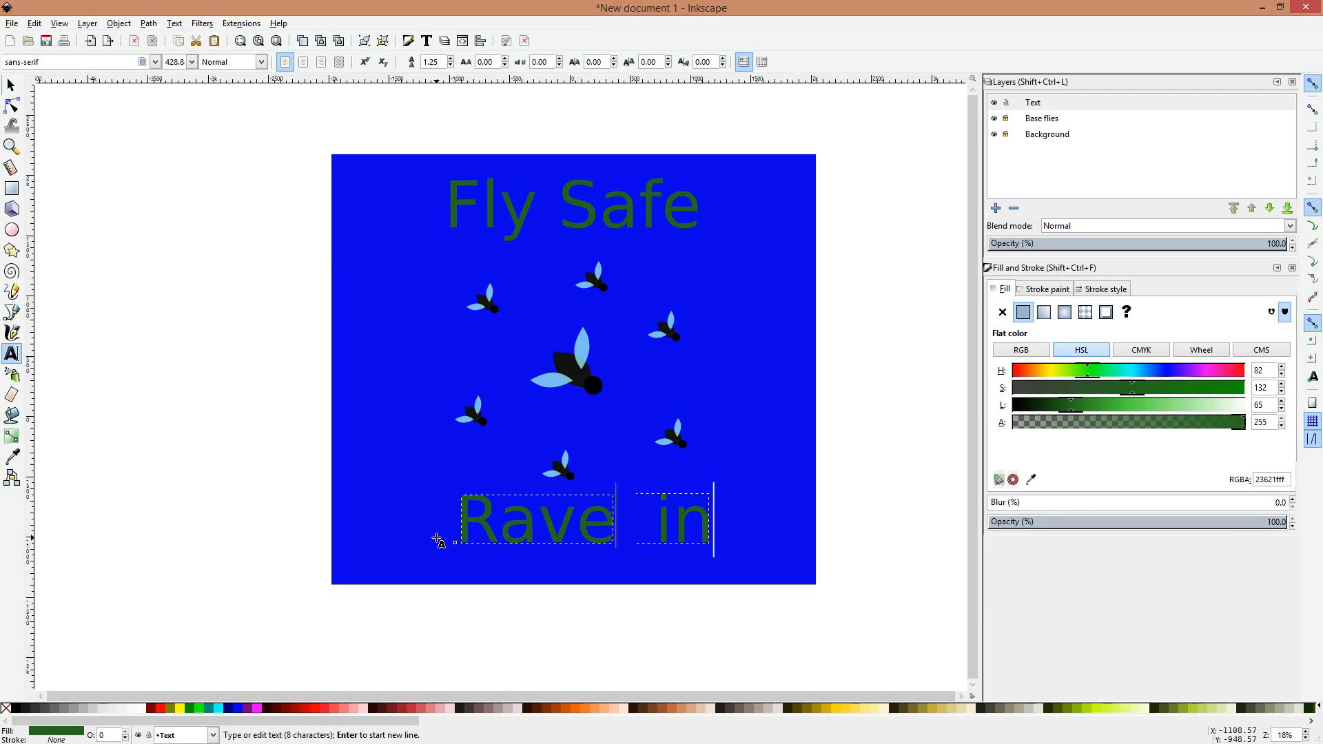
text(Tra)
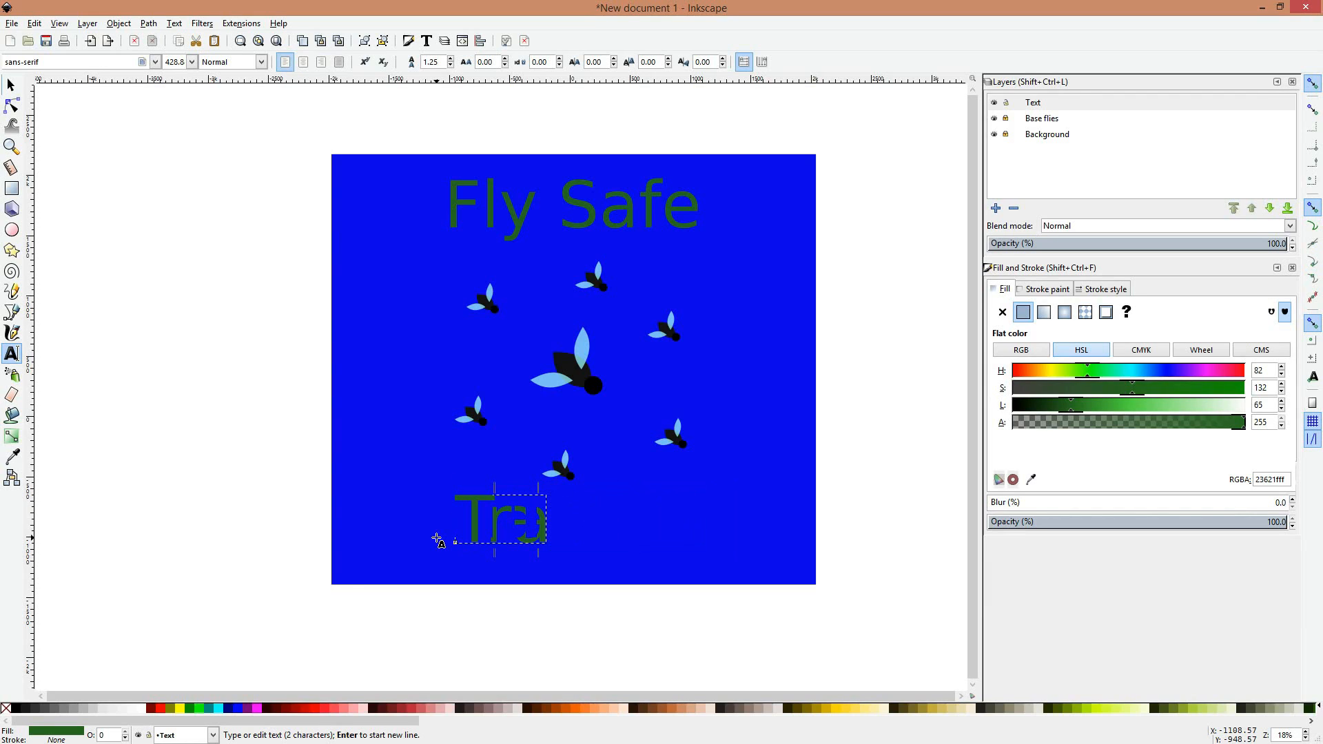
text(vel In)
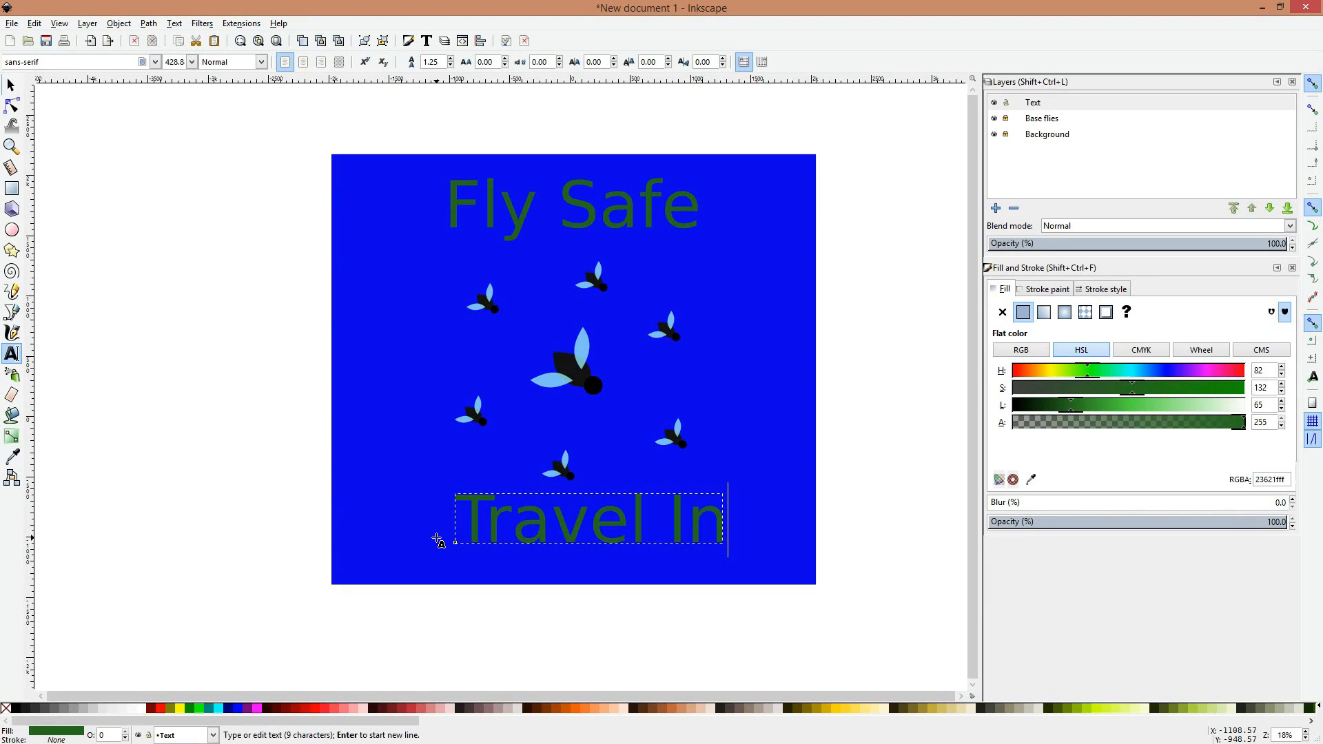
Step: Extend the lower text to read "Travel In Group"
text( Gro)
key(BackSpace)
text(r)
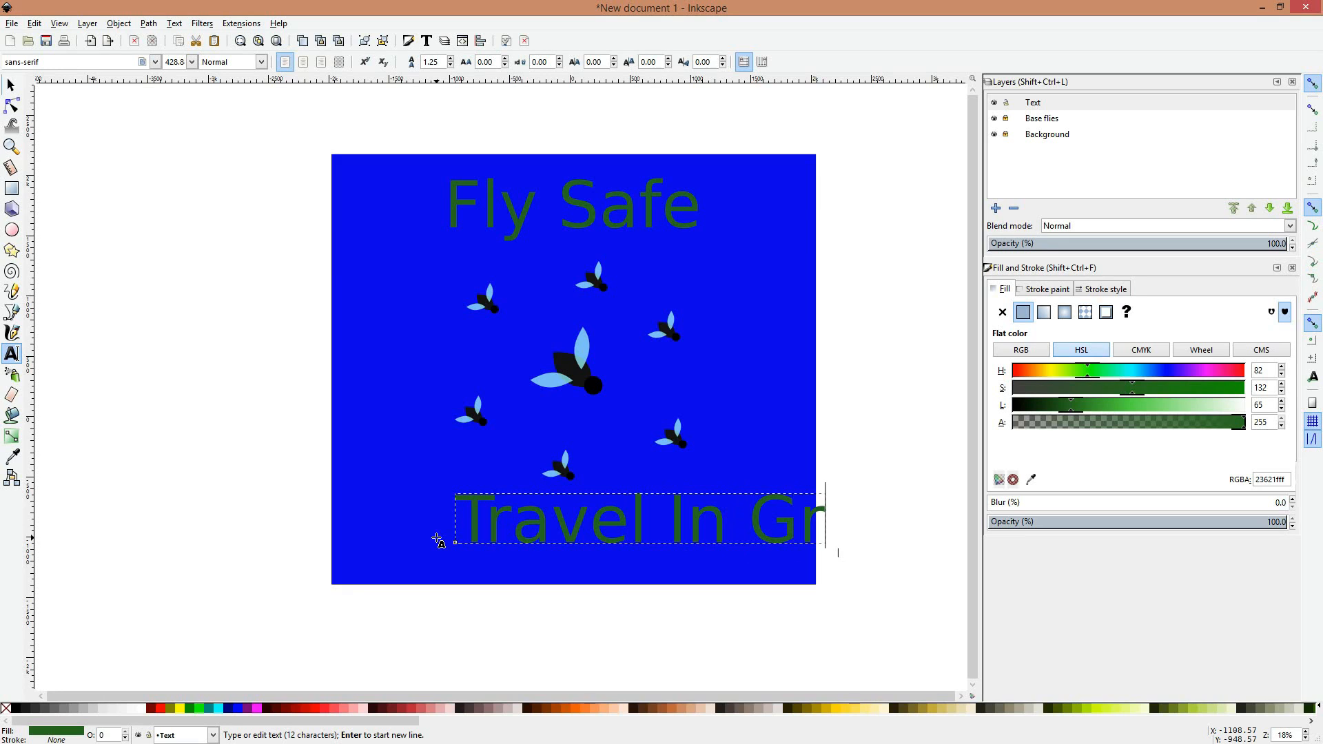
text(oung)
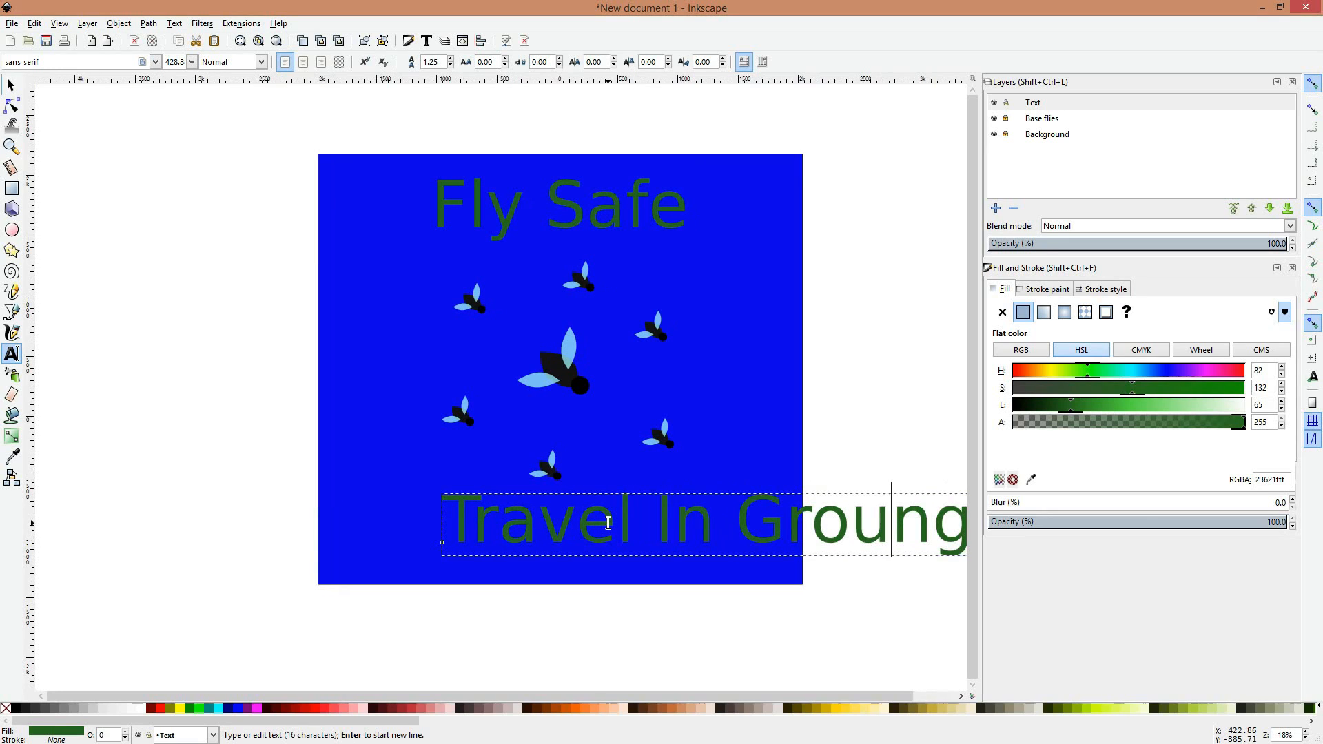
key(BackSpace)
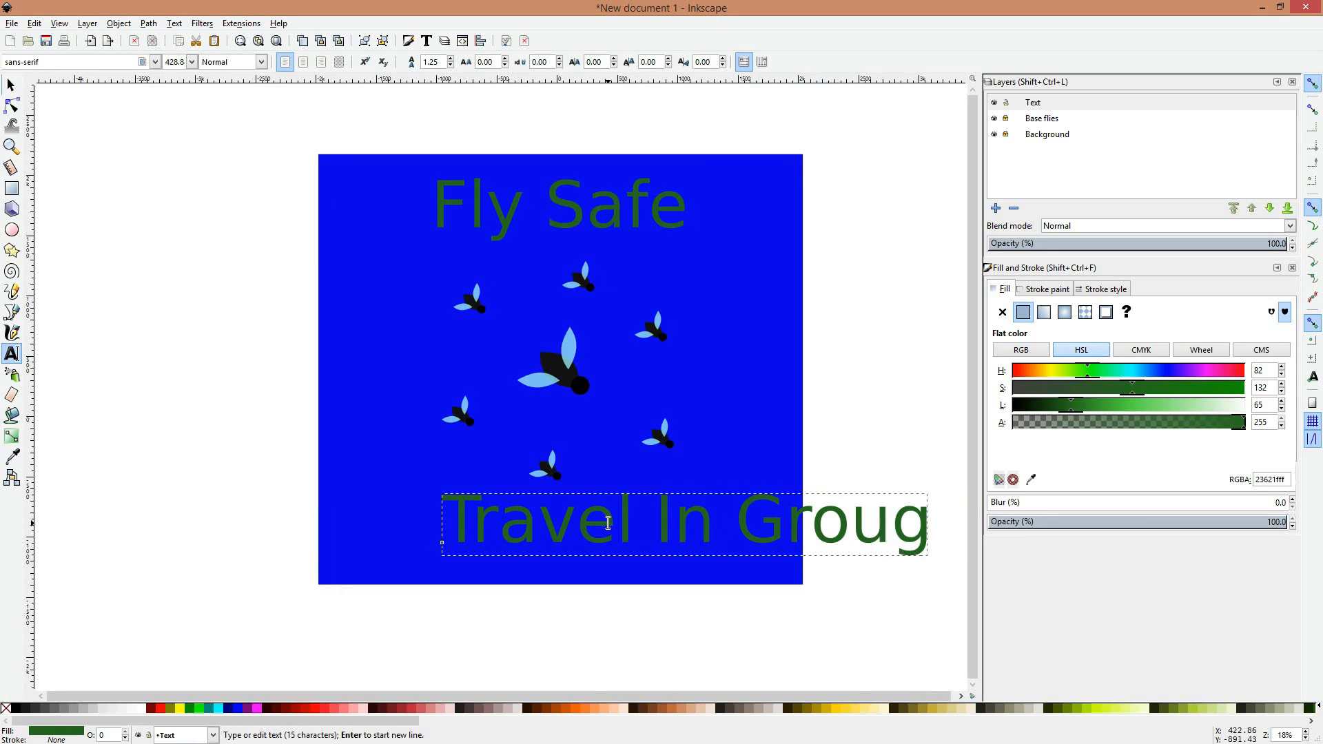
key(BackSpace)
text(d)
key(BackSpace)
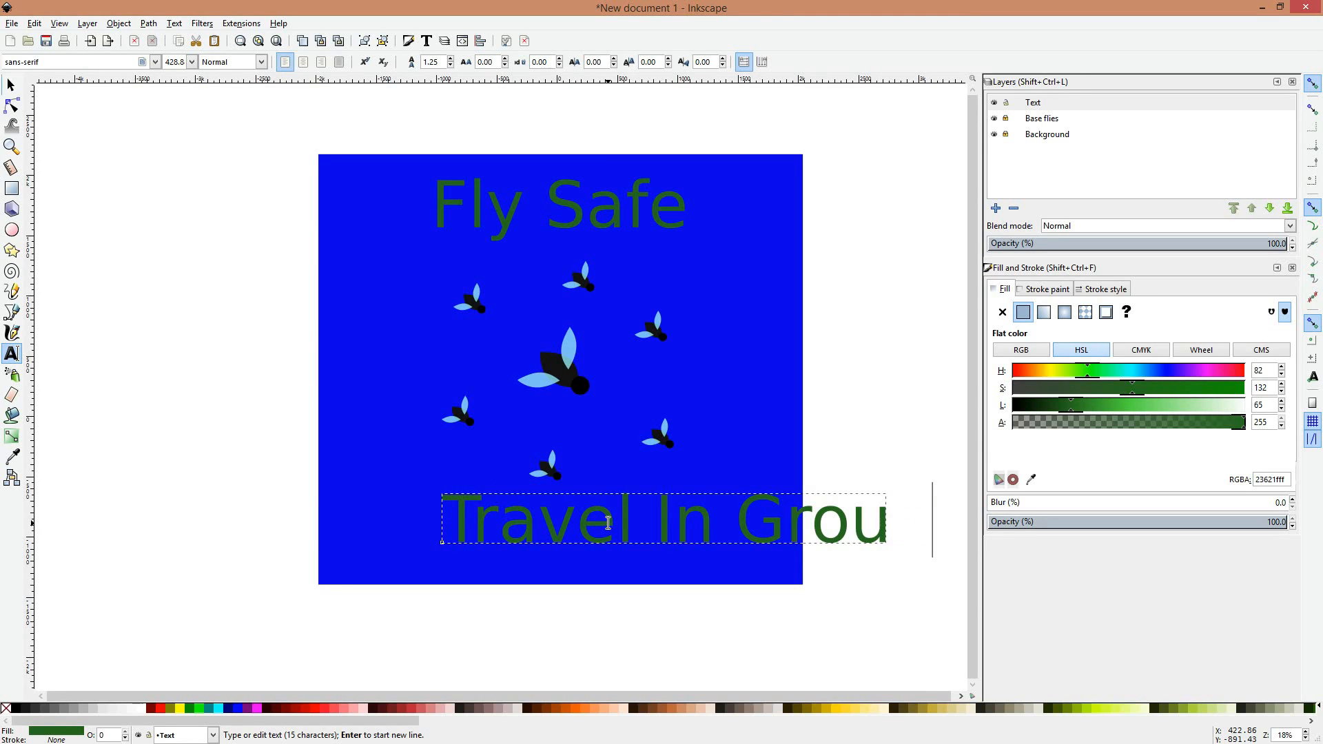
Step: Shrink the "Travel In Group" text to about 3239 by 416 px and center it below the flies
click(10, 86)
drag(768, 533, 646, 533)
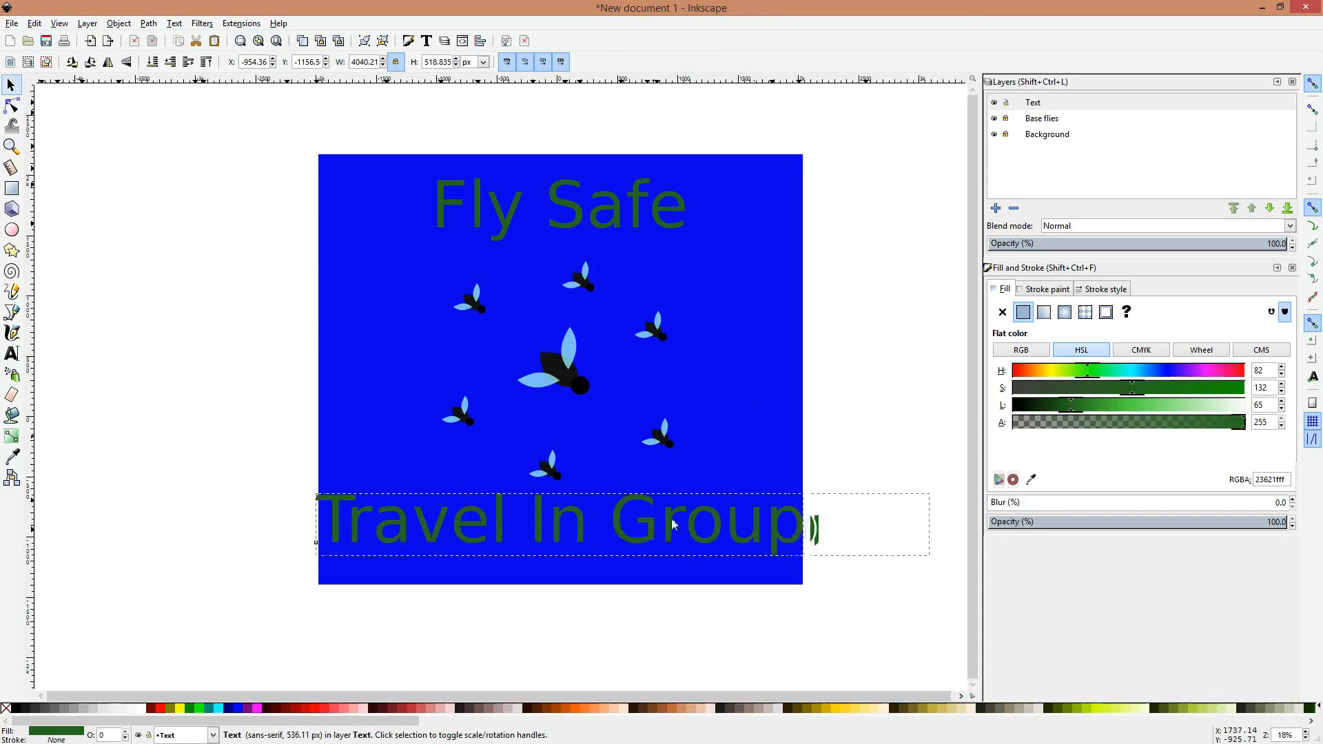
mouse_move(808, 494)
mouse_down()
mouse_move(782, 517)
mouse_move(794, 509)
mouse_up()
drag(622, 529, 674, 529)
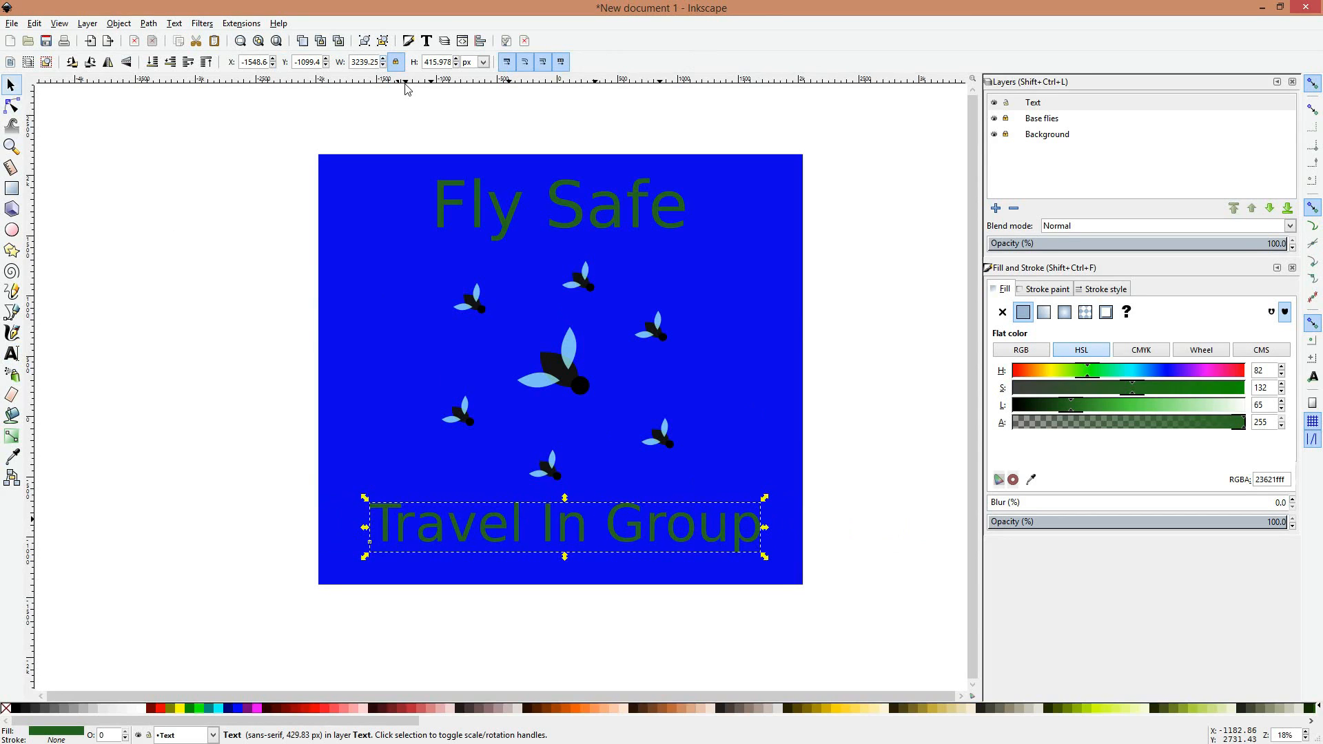
Step: Try stretching the lower text to about 553 px high with the width-to-height ratio unlocked, and relock the ratio
click(396, 62)
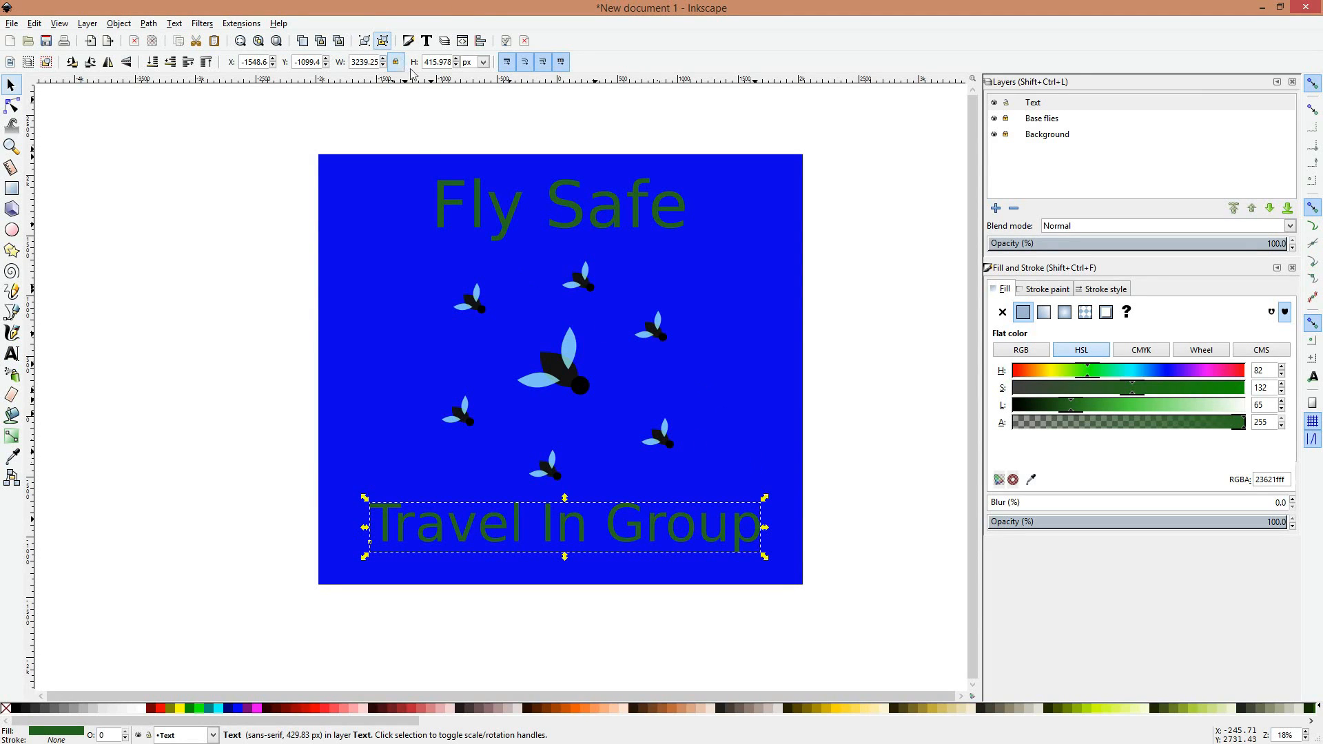
mouse_move(767, 499)
mouse_down()
mouse_move(748, 524)
mouse_move(717, 491)
mouse_move(767, 537)
mouse_move(818, 535)
mouse_move(798, 484)
mouse_move(792, 548)
mouse_move(784, 257)
mouse_move(756, 481)
mouse_up()
click(396, 62)
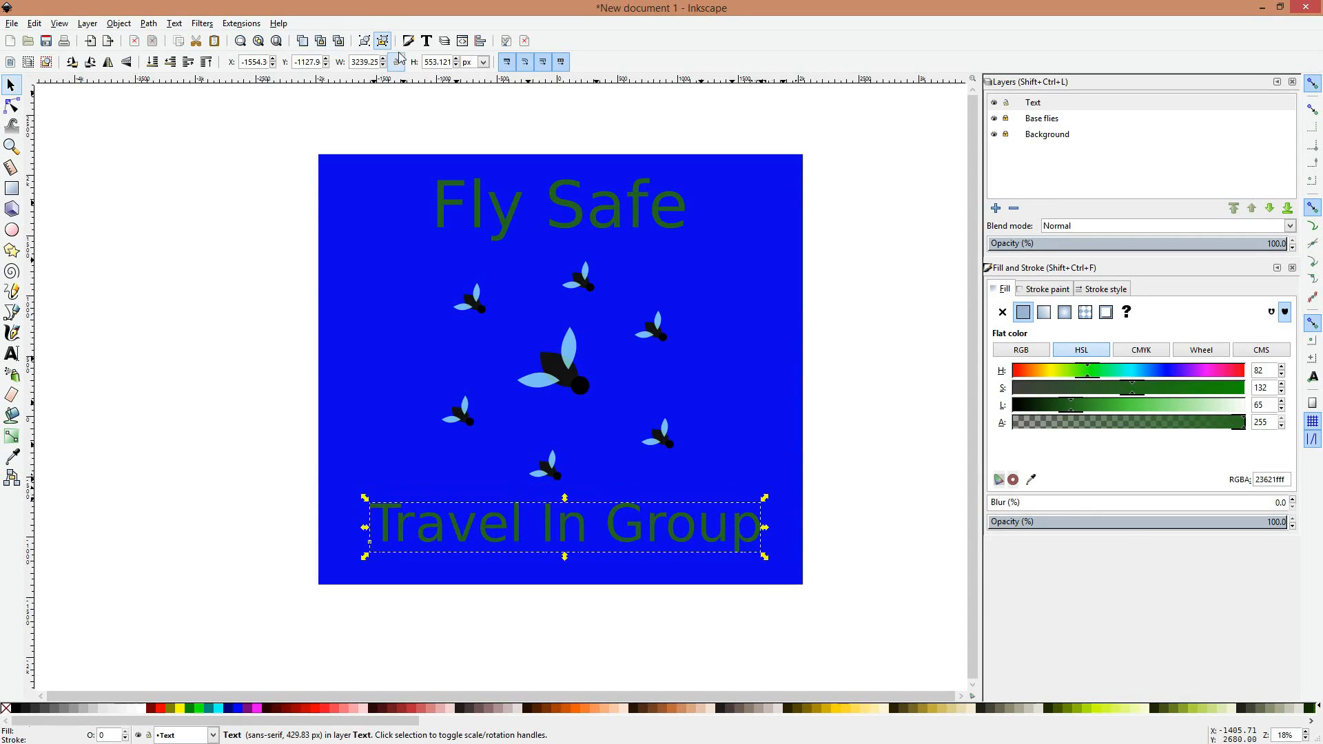
Step: Move the lower text slightly down and lowercase its "In" so the wording reads "Travel in Group"
drag(680, 534, 681, 539)
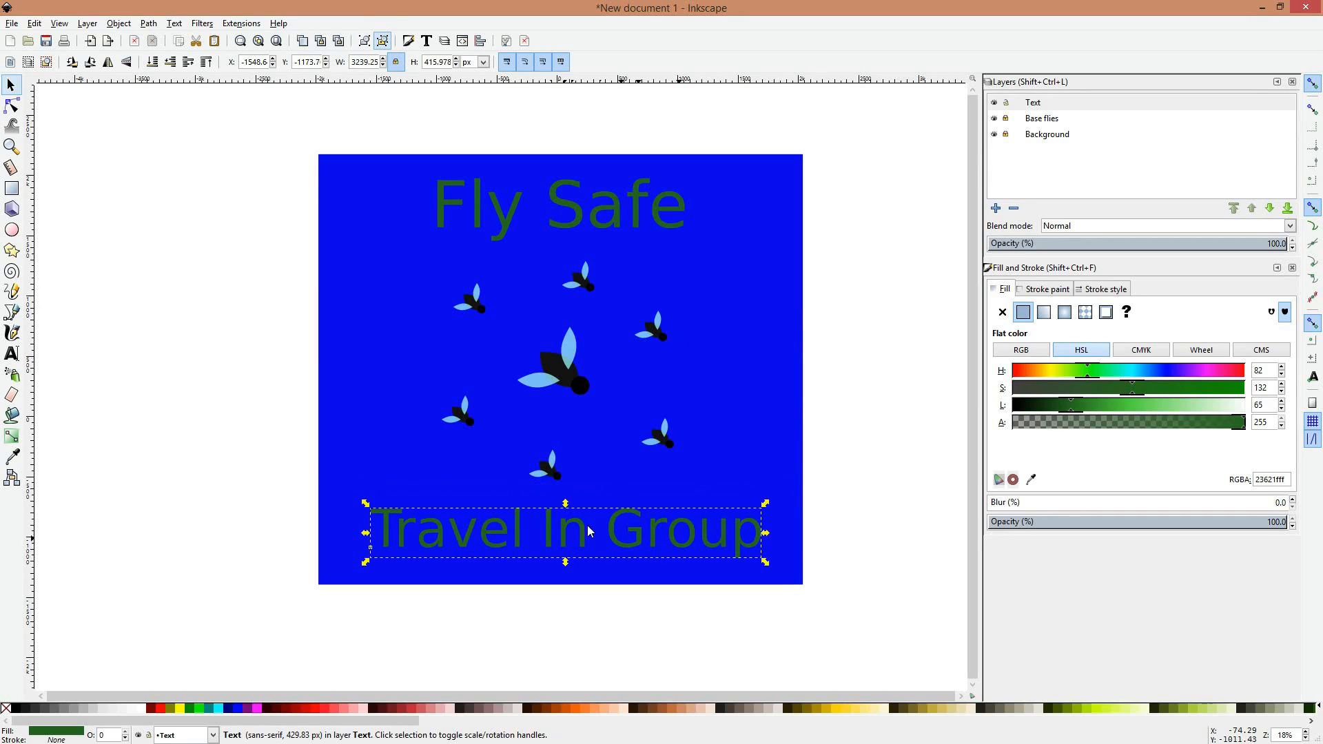
click(12, 353)
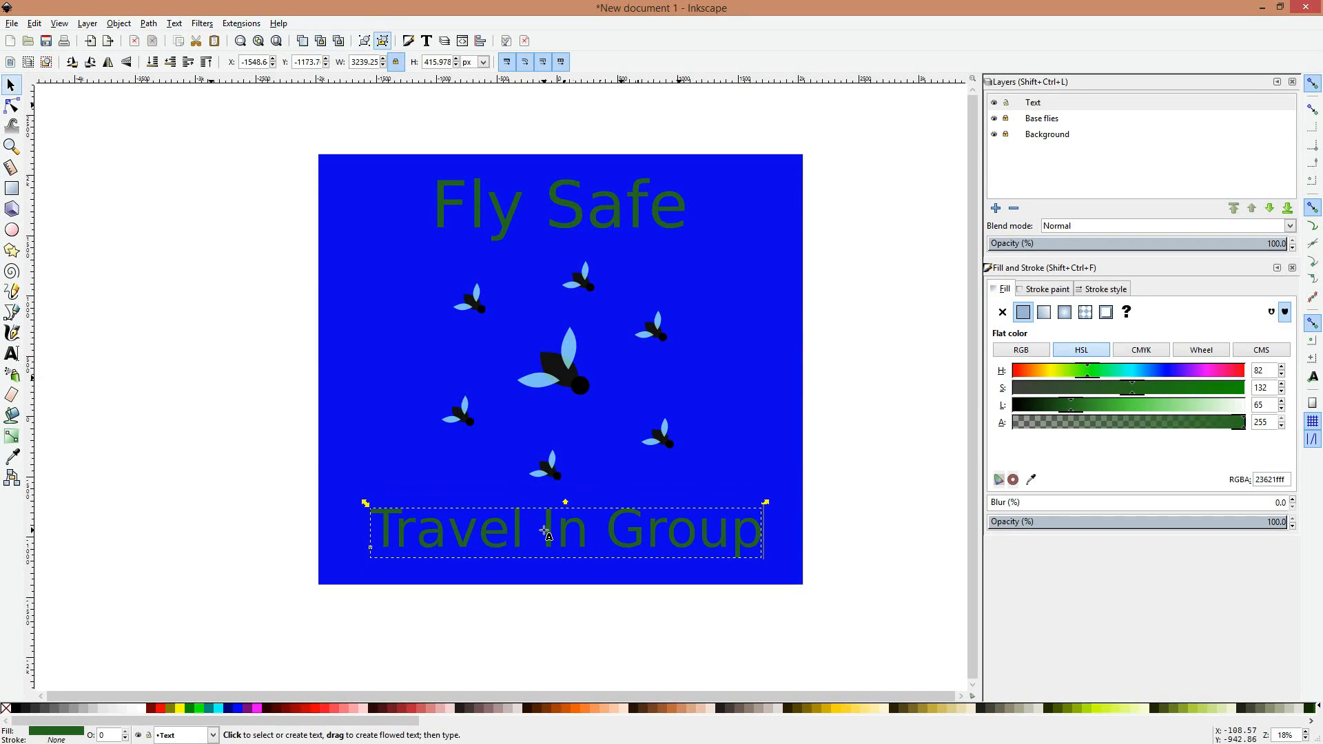
click(556, 529)
key(BackSpace)
text(i)
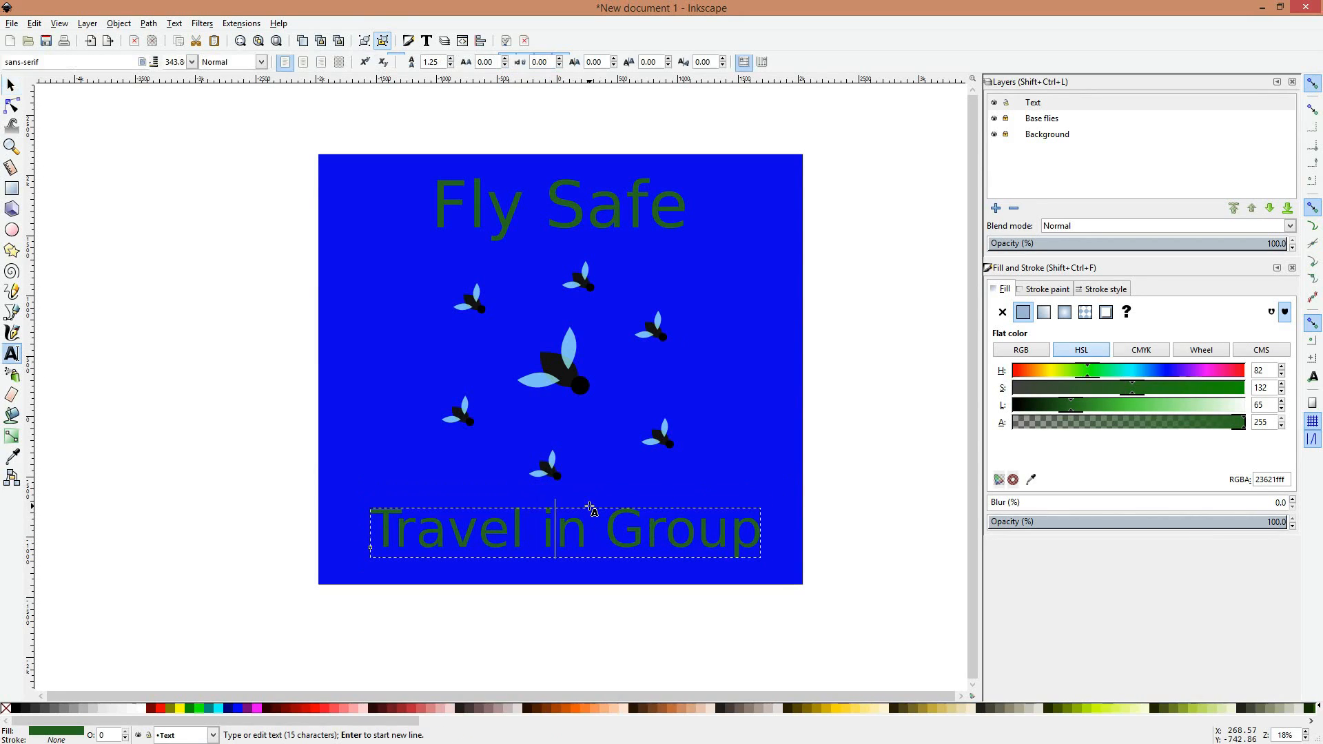
click(10, 86)
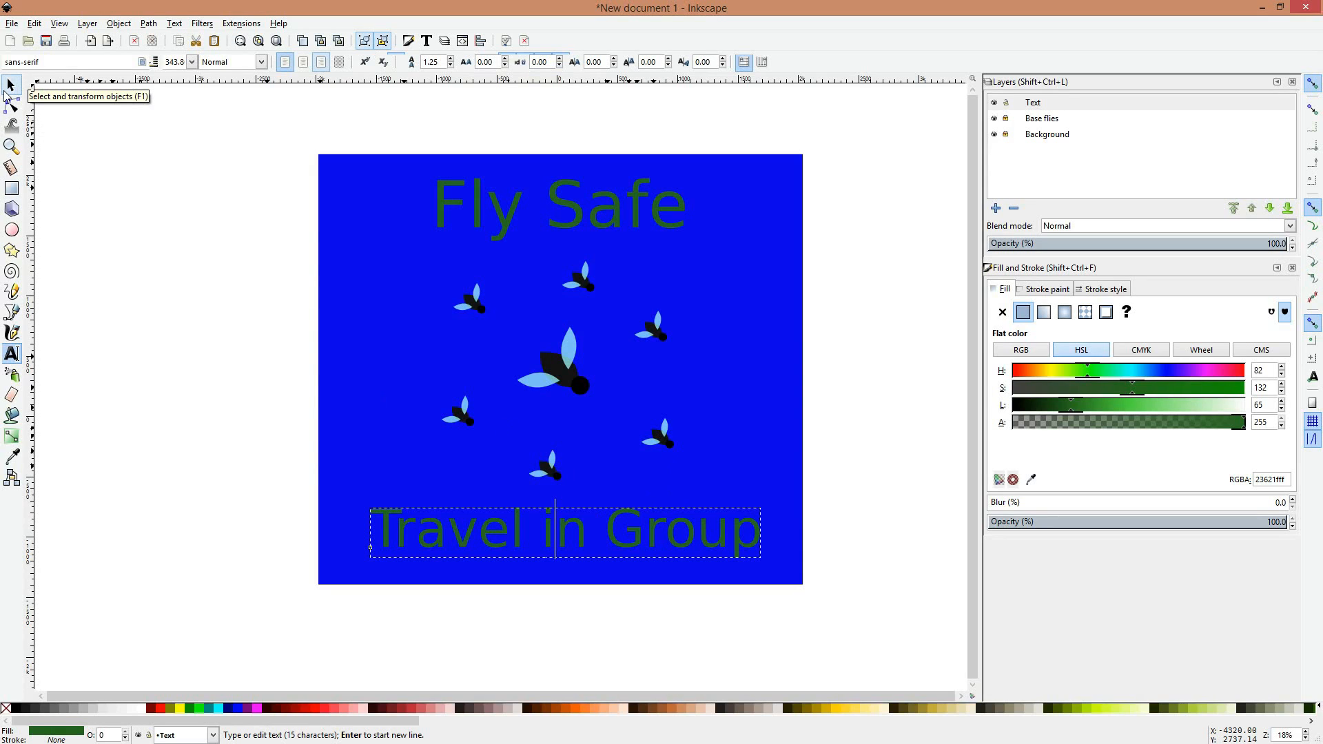
click(173, 314)
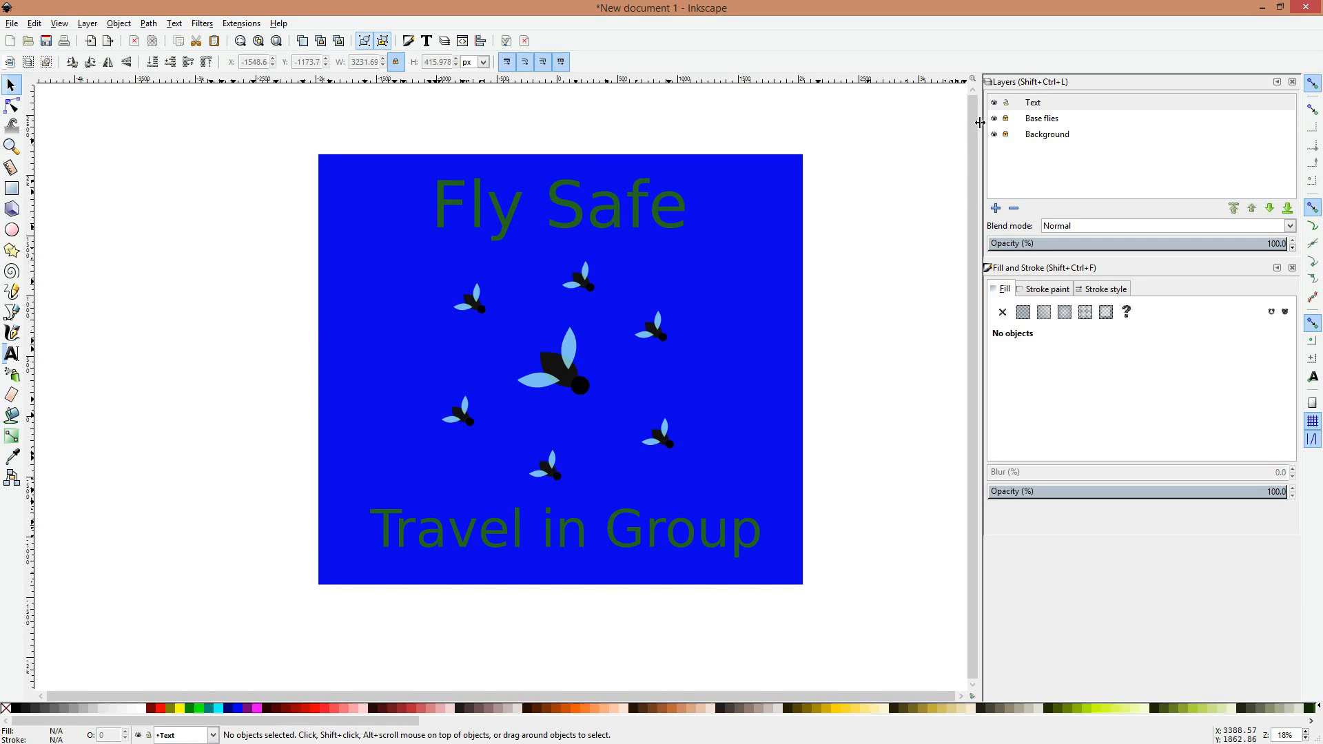
Step: Lock and hide the Text layer, and add a layer named "Warp Effect" directly above the Base flies layer
click(1007, 108)
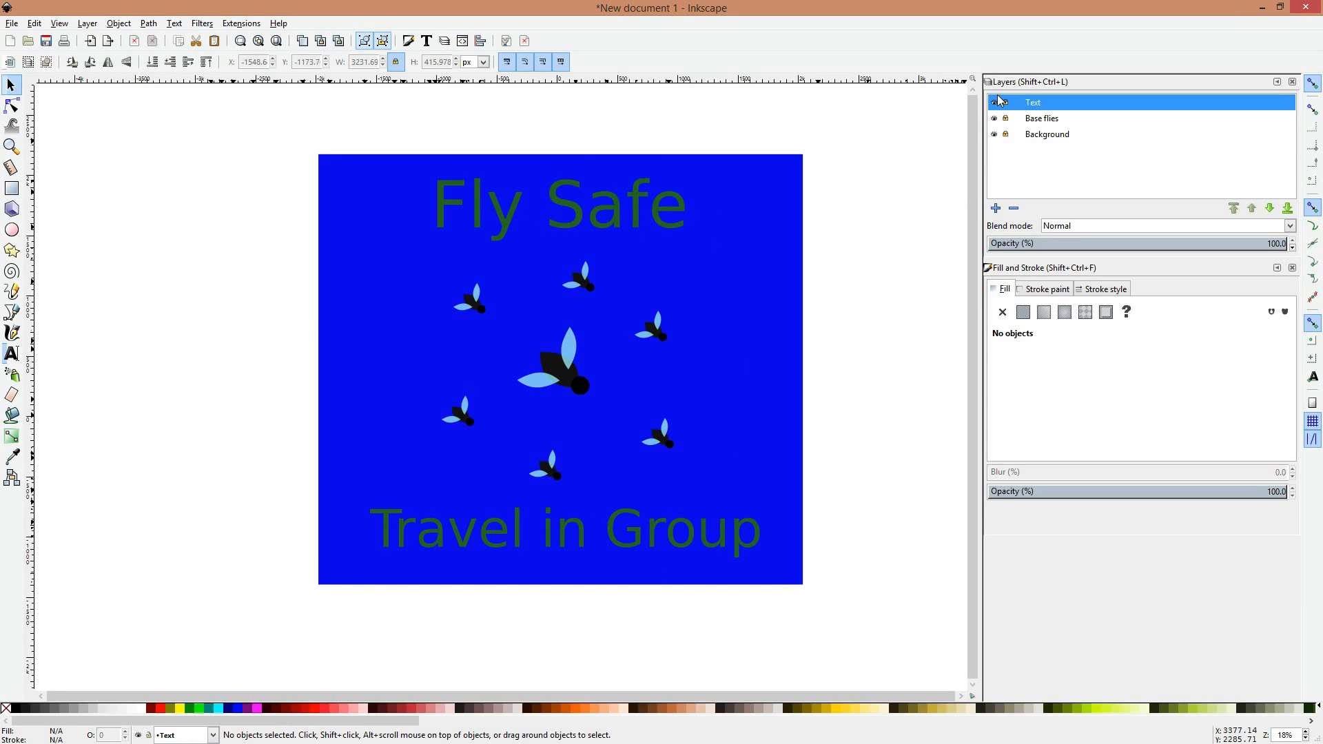
ctrl+click(1052, 136)
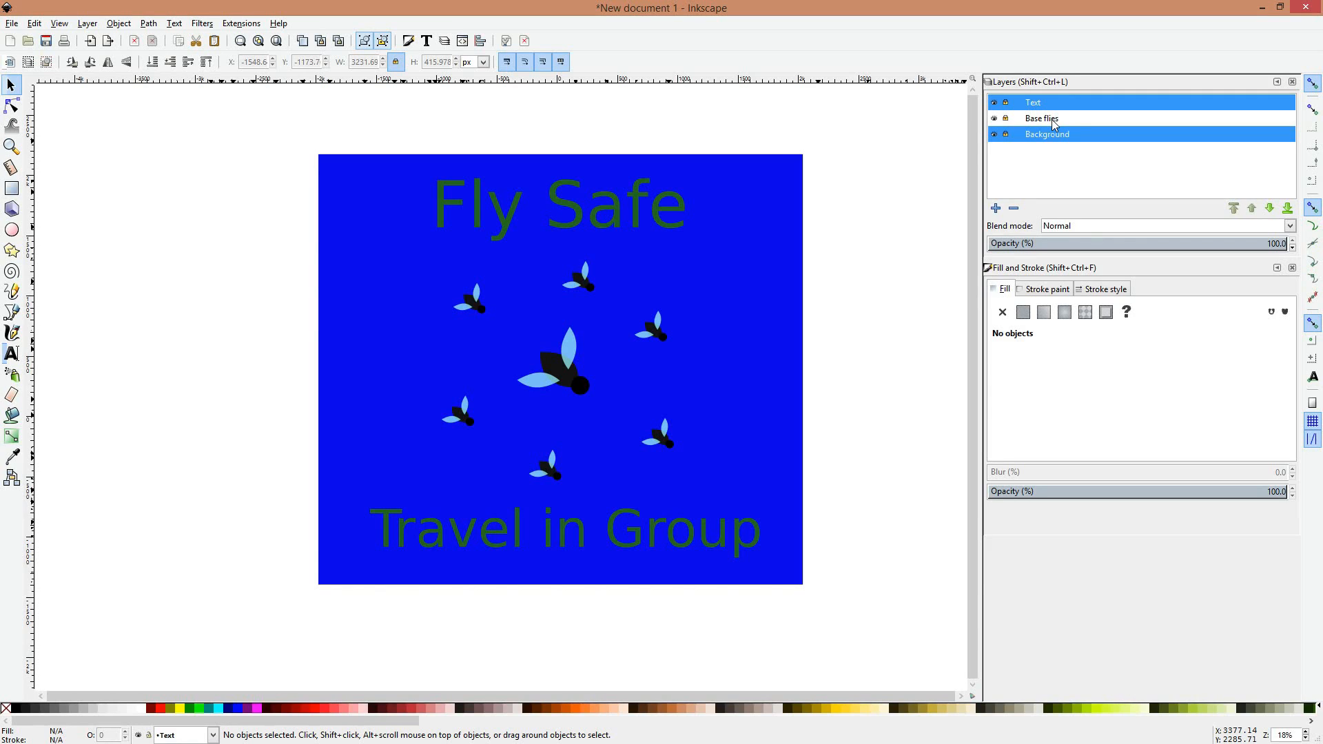
click(996, 208)
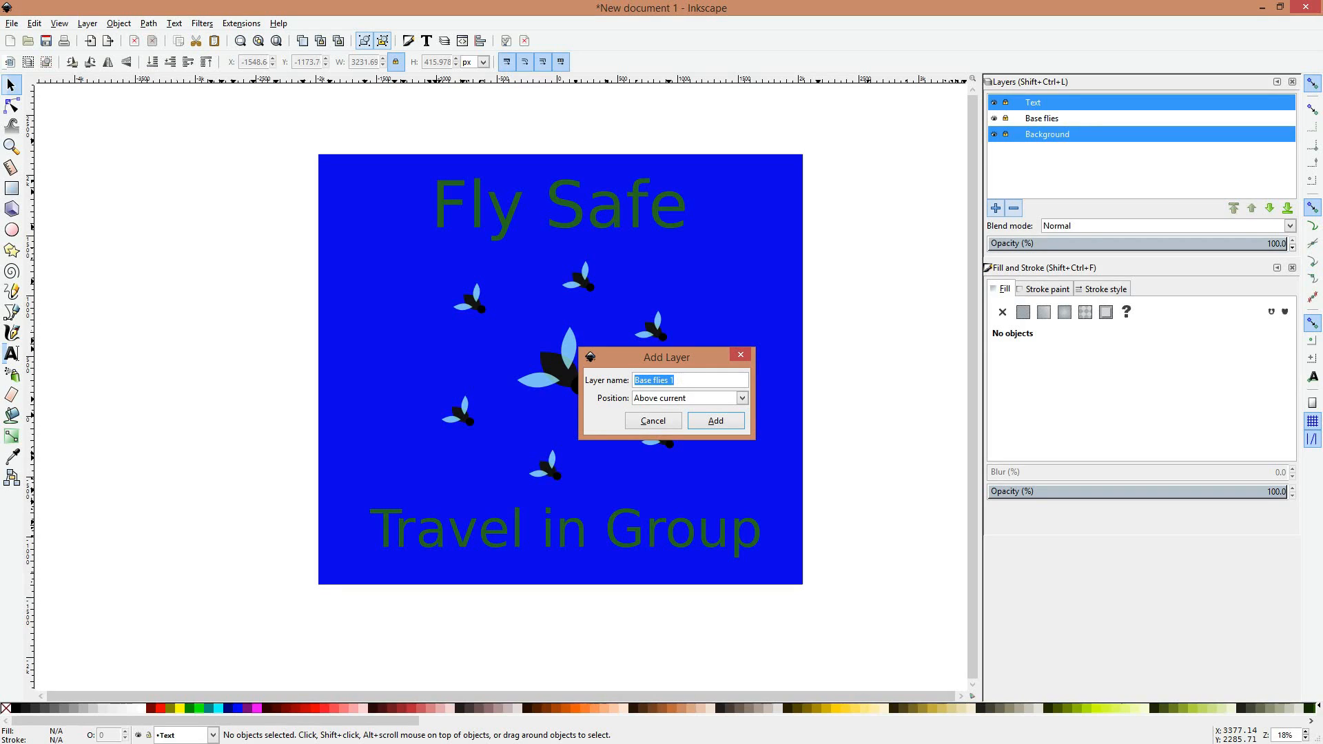
text(Warp Effect)
click(717, 420)
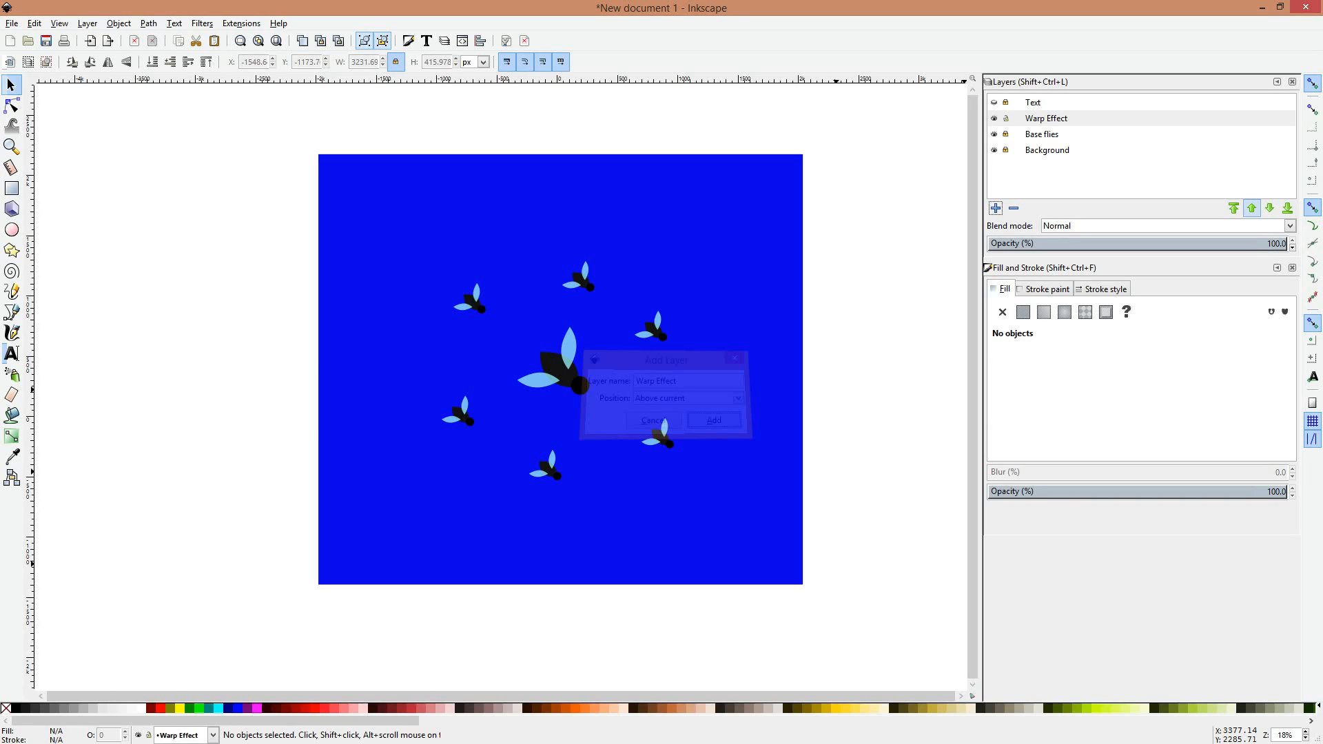
Step: Switch to the browser with the 500px-Warp.png reference, zoom the image to 175% and enlarge the window to show it whole
drag(624, 743, 580, 0)
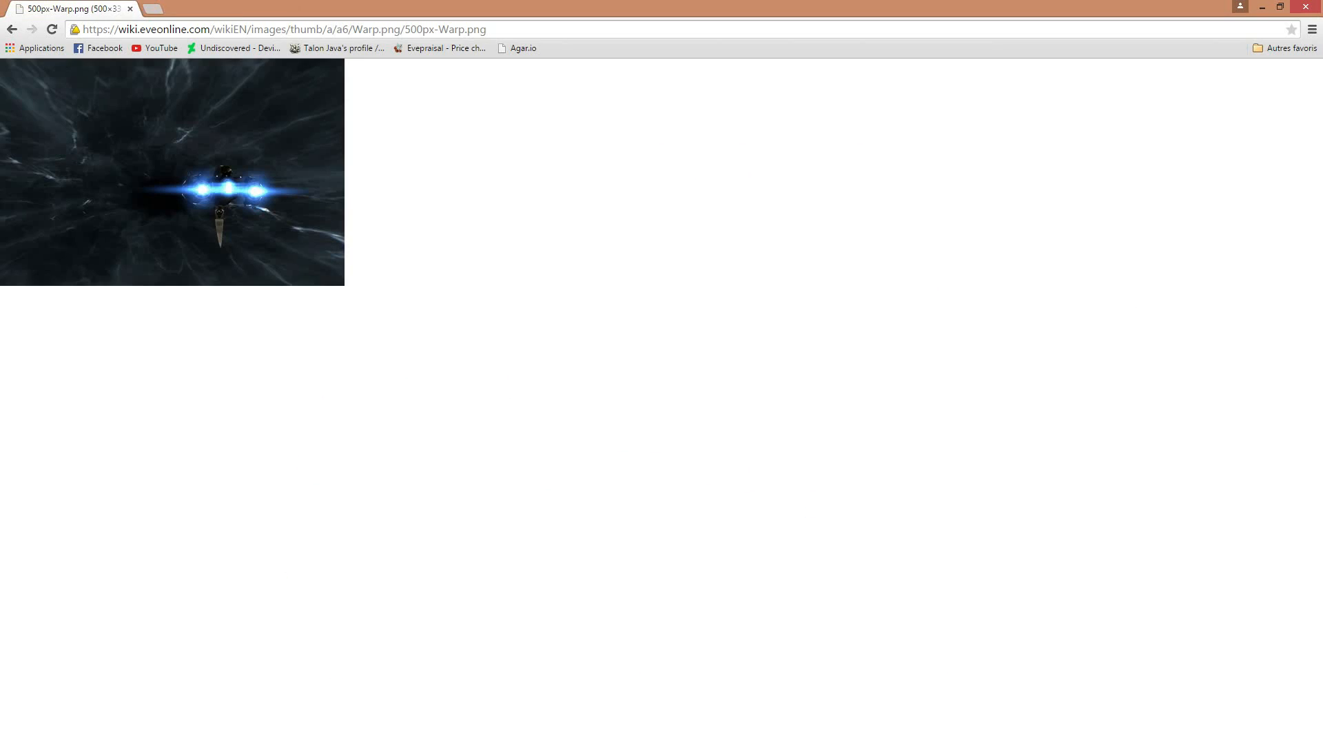
drag(424, 4, 558, 152)
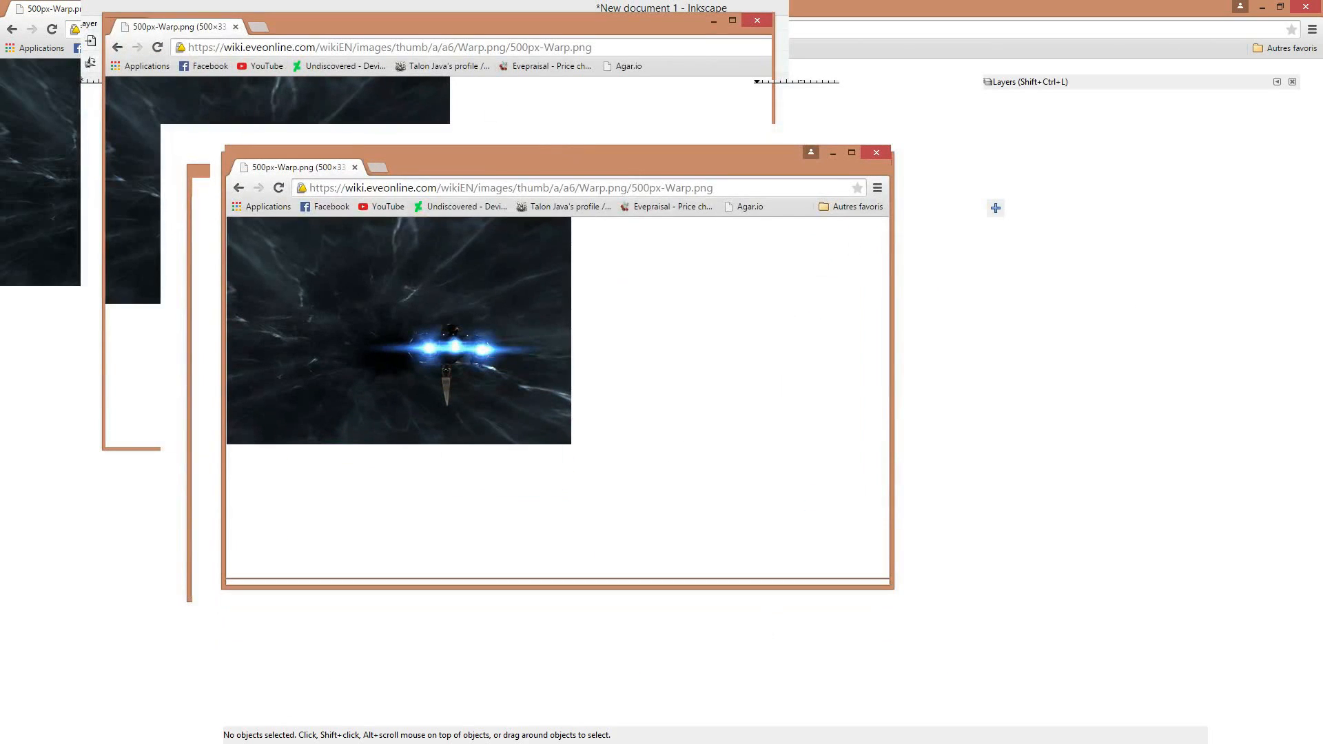
click(996, 208)
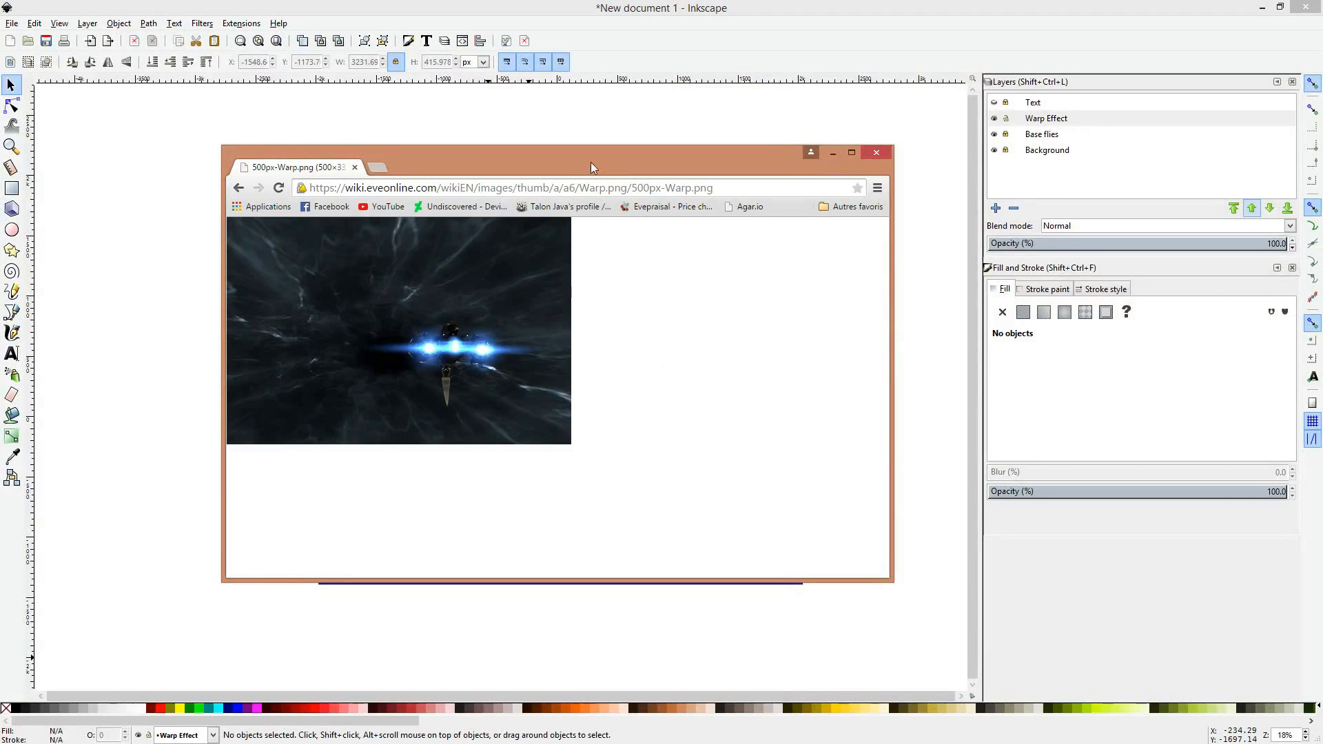
drag(590, 163, 642, 144)
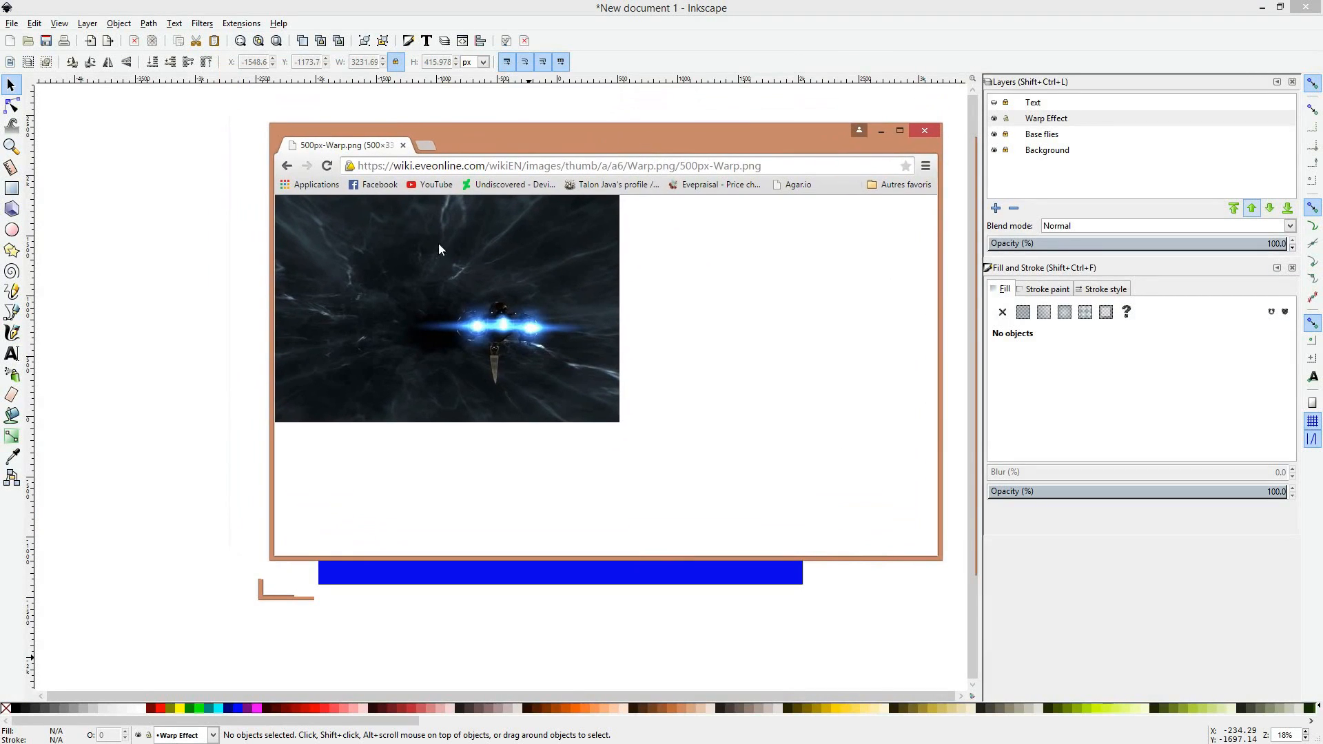
scroll(572, 300, up, 4)
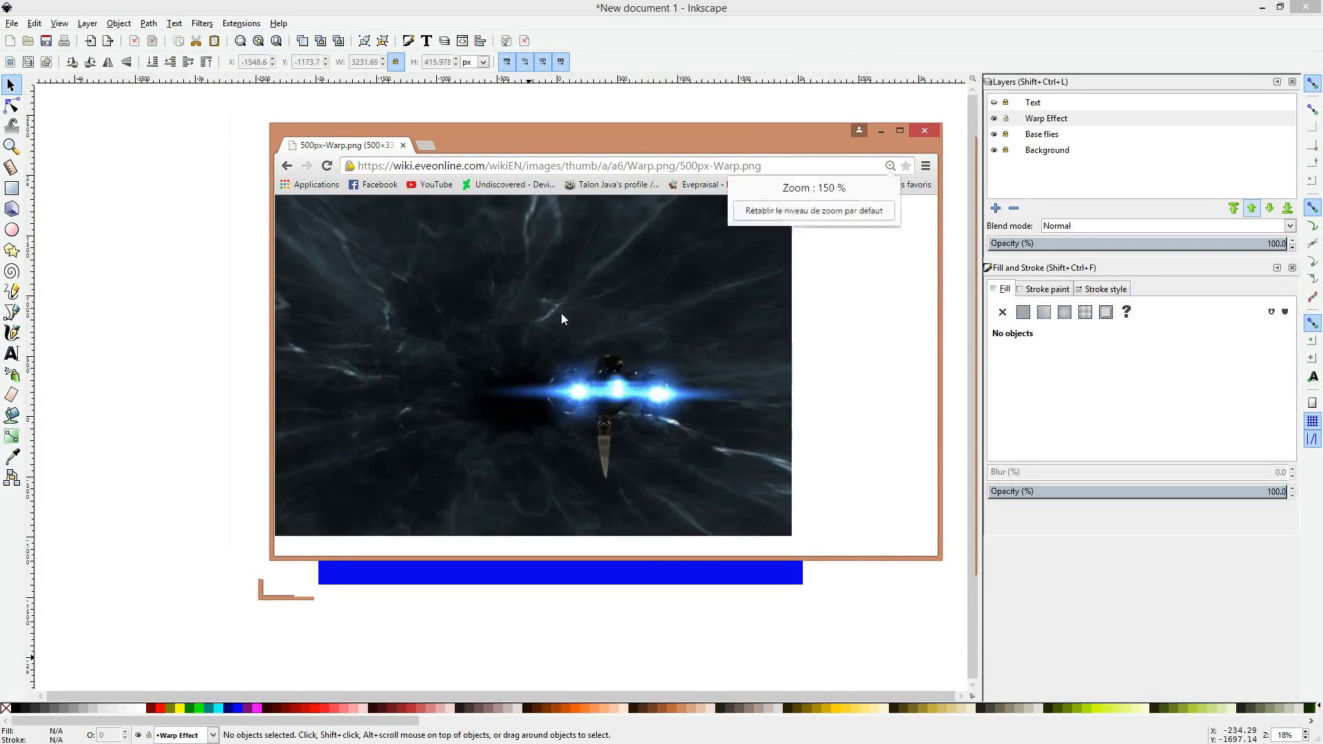
drag(610, 155, 354, 35)
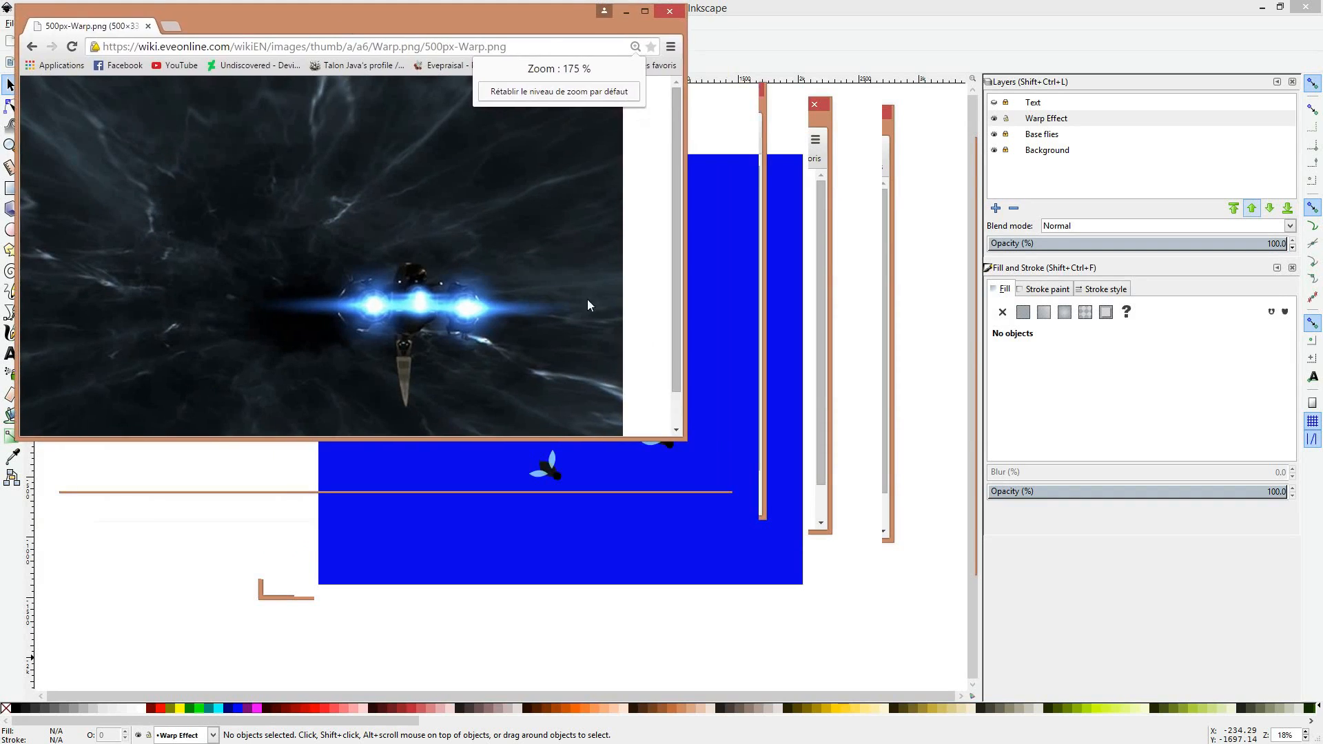
drag(704, 467, 1003, 700)
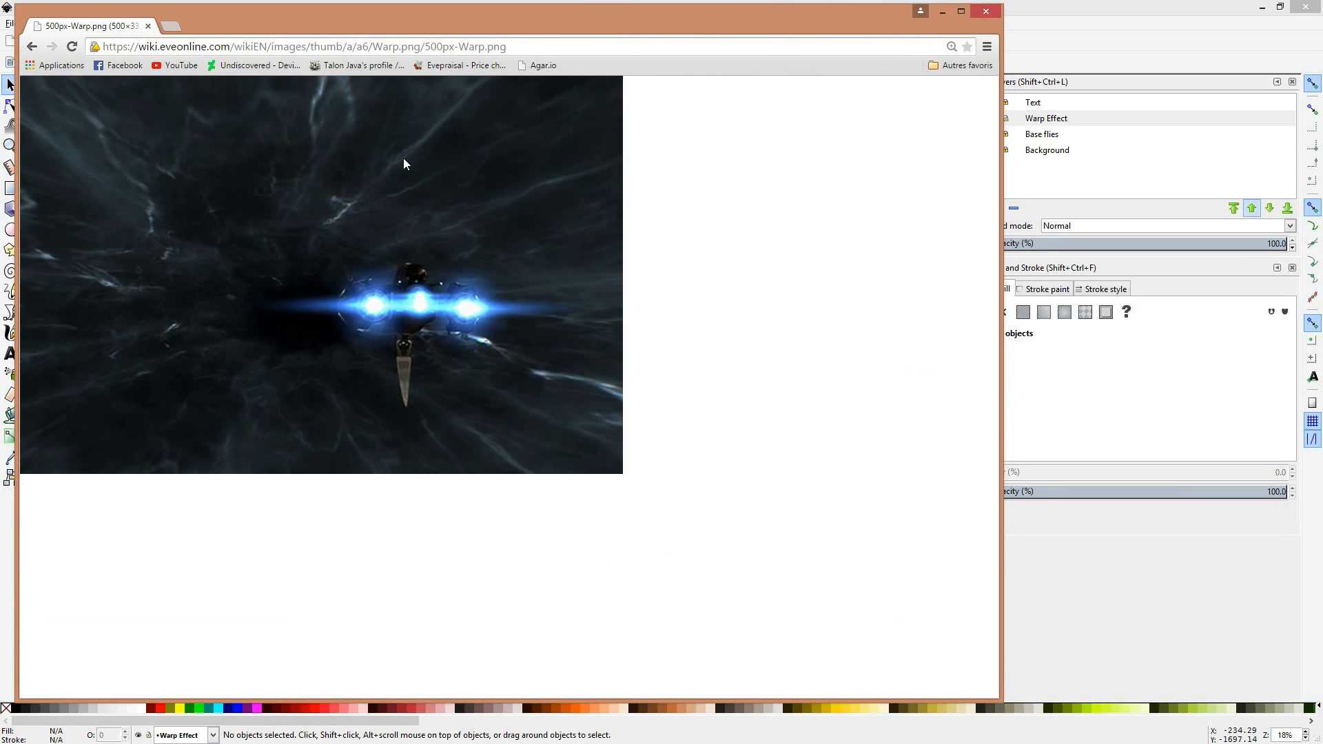
Step: Go back to the "eve online warp effect" image results, view the orange "Cinematic-grade warp effect" picture at full size, and return to Inkscape
click(31, 46)
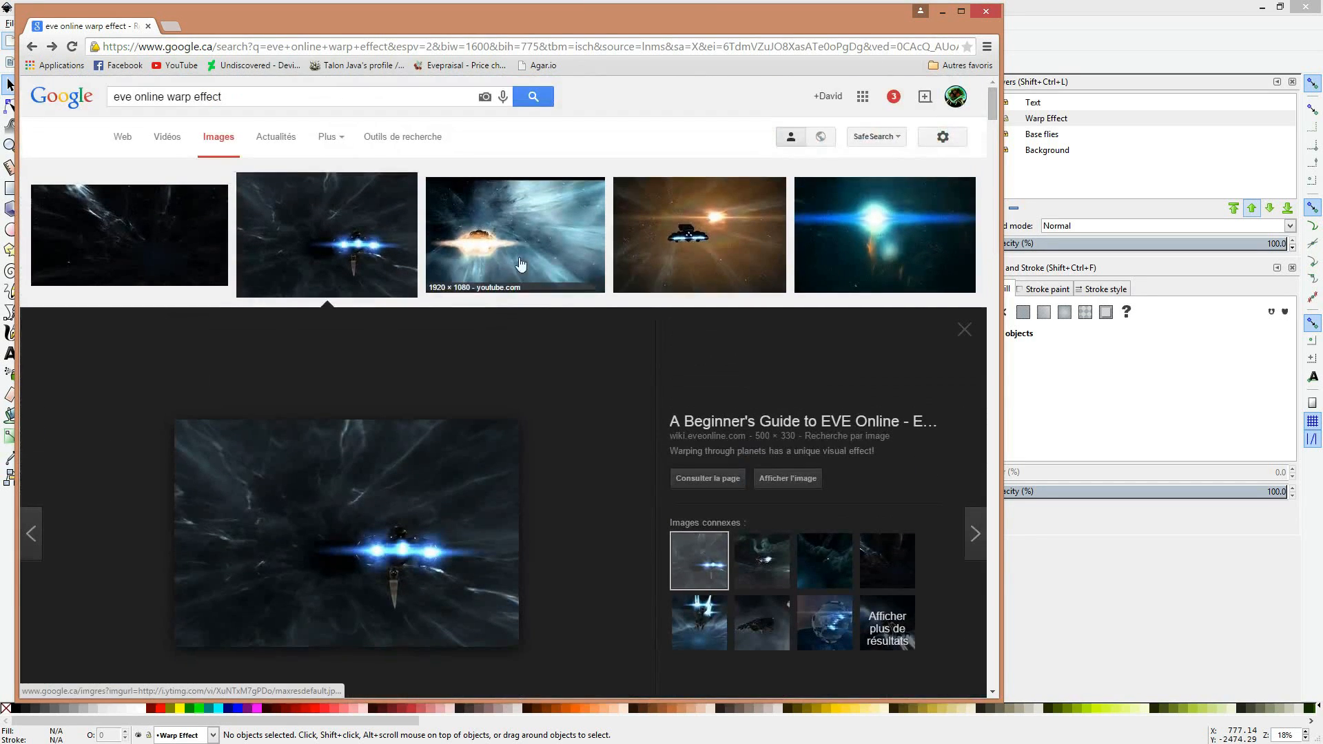
click(692, 250)
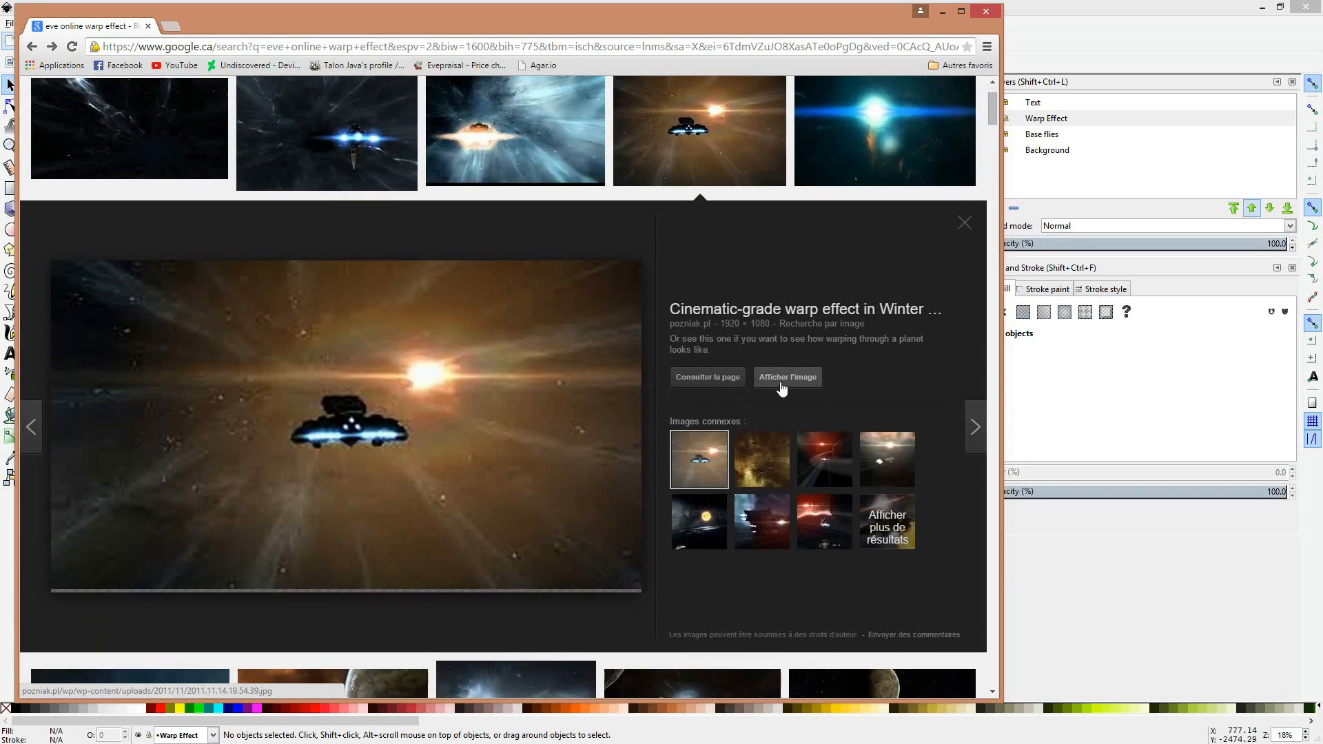
click(794, 383)
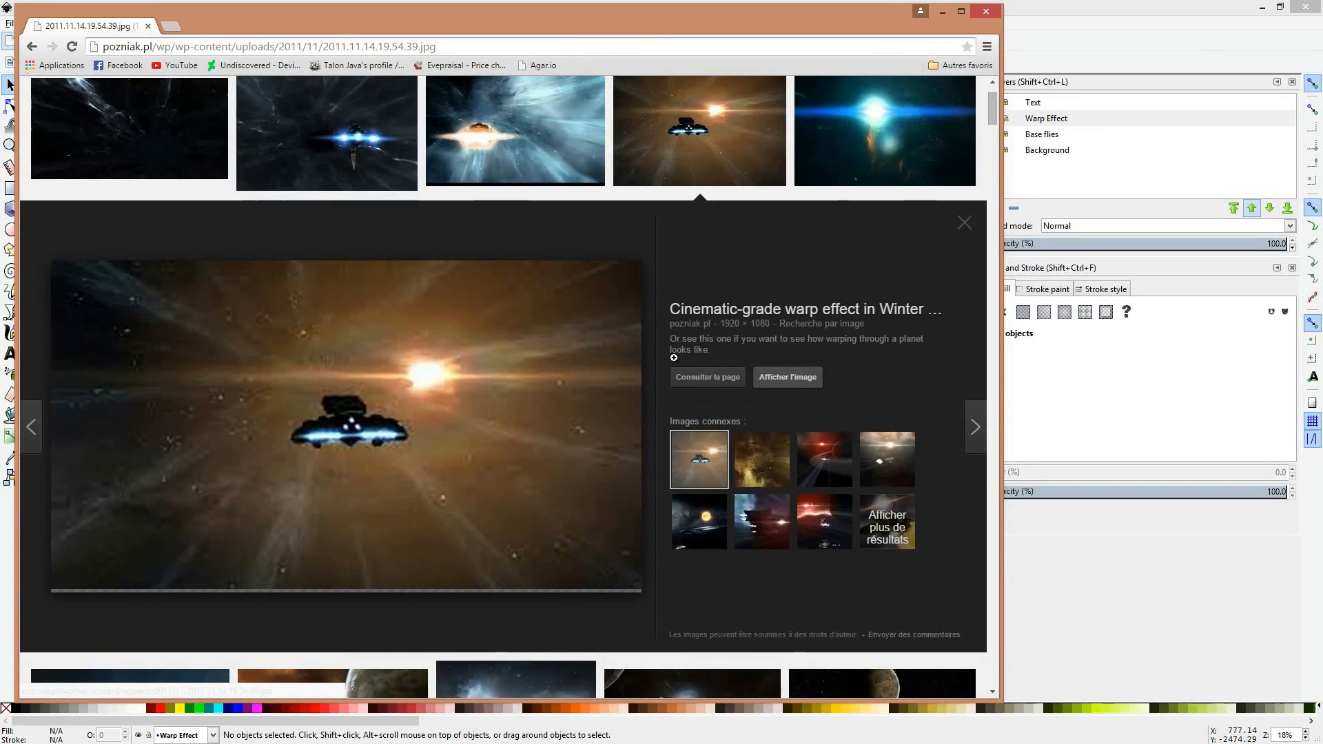
mouse_move(739, 15)
mouse_down()
mouse_move(794, 31)
mouse_move(763, 12)
mouse_up()
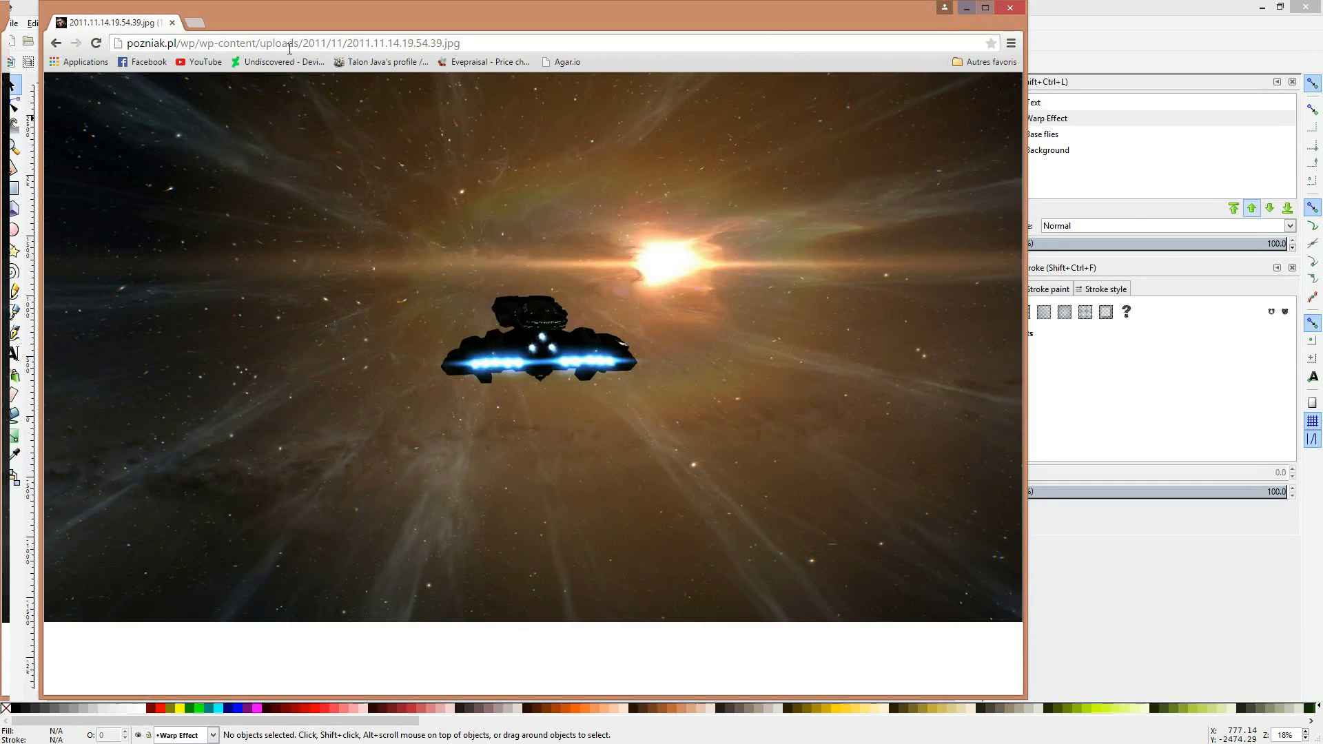
click(1011, 9)
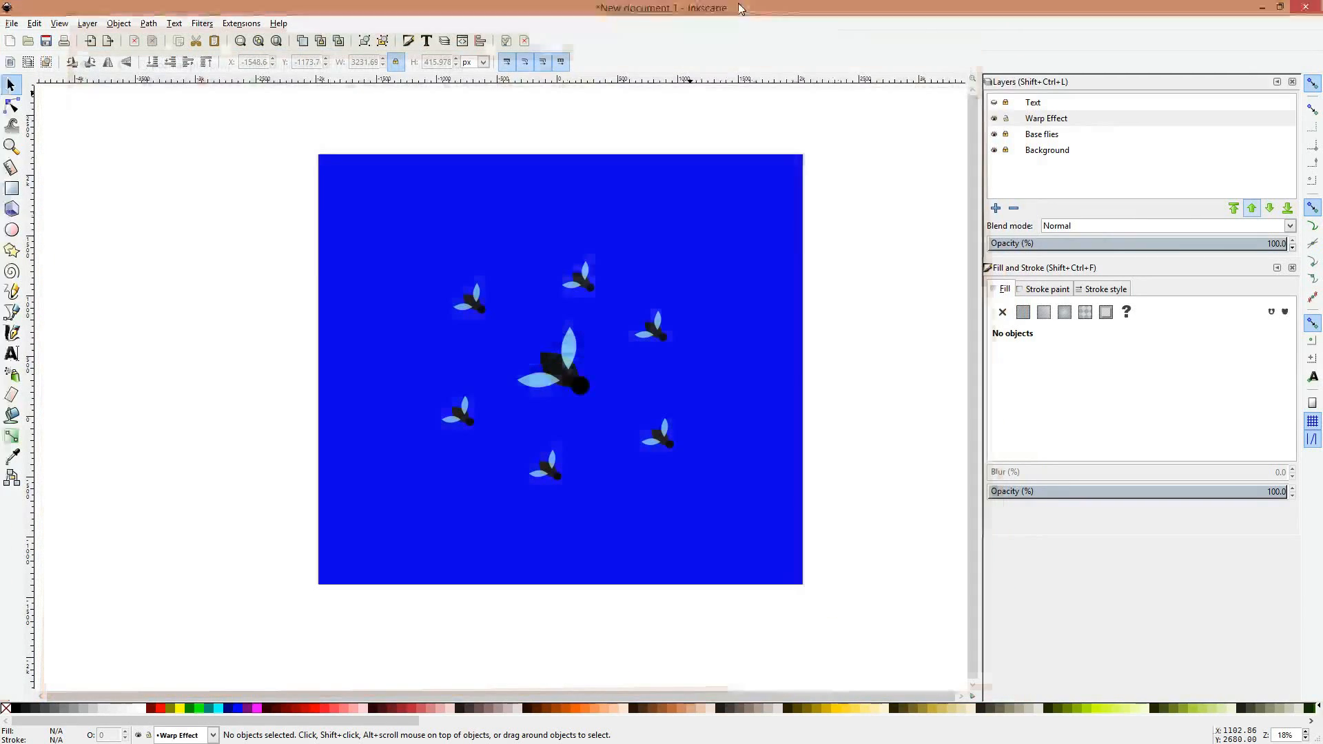
drag(738, 3, 714, 6)
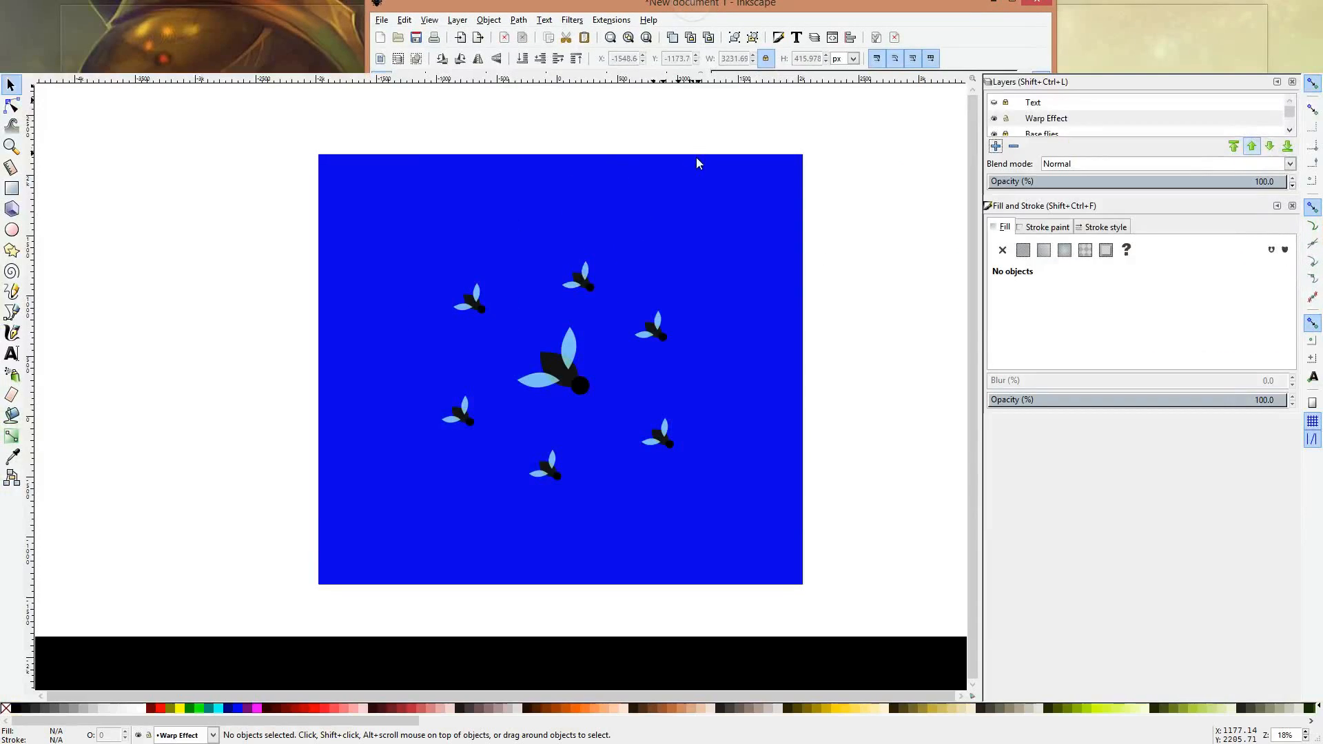
scroll(865, 177, down, 5)
scroll(866, 180, up, 7)
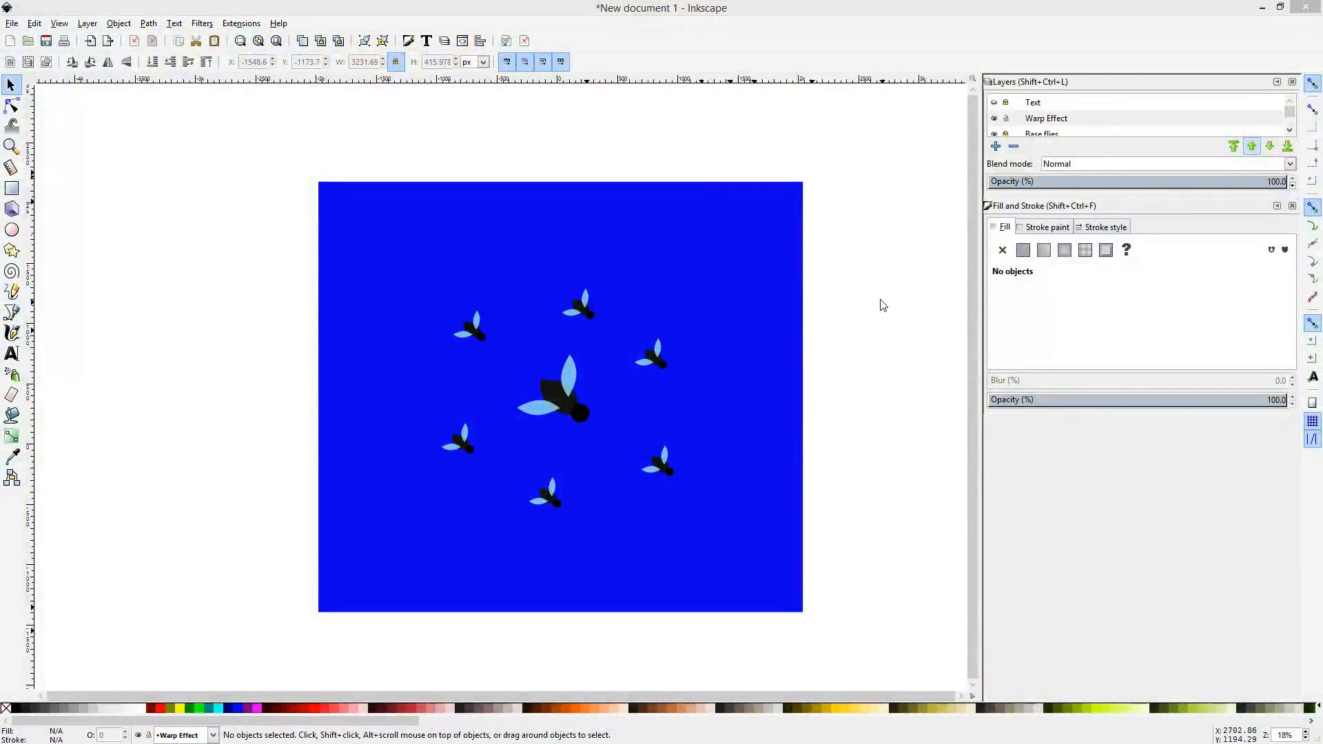
scroll(882, 303, down, 2)
scroll(883, 305, up, 1)
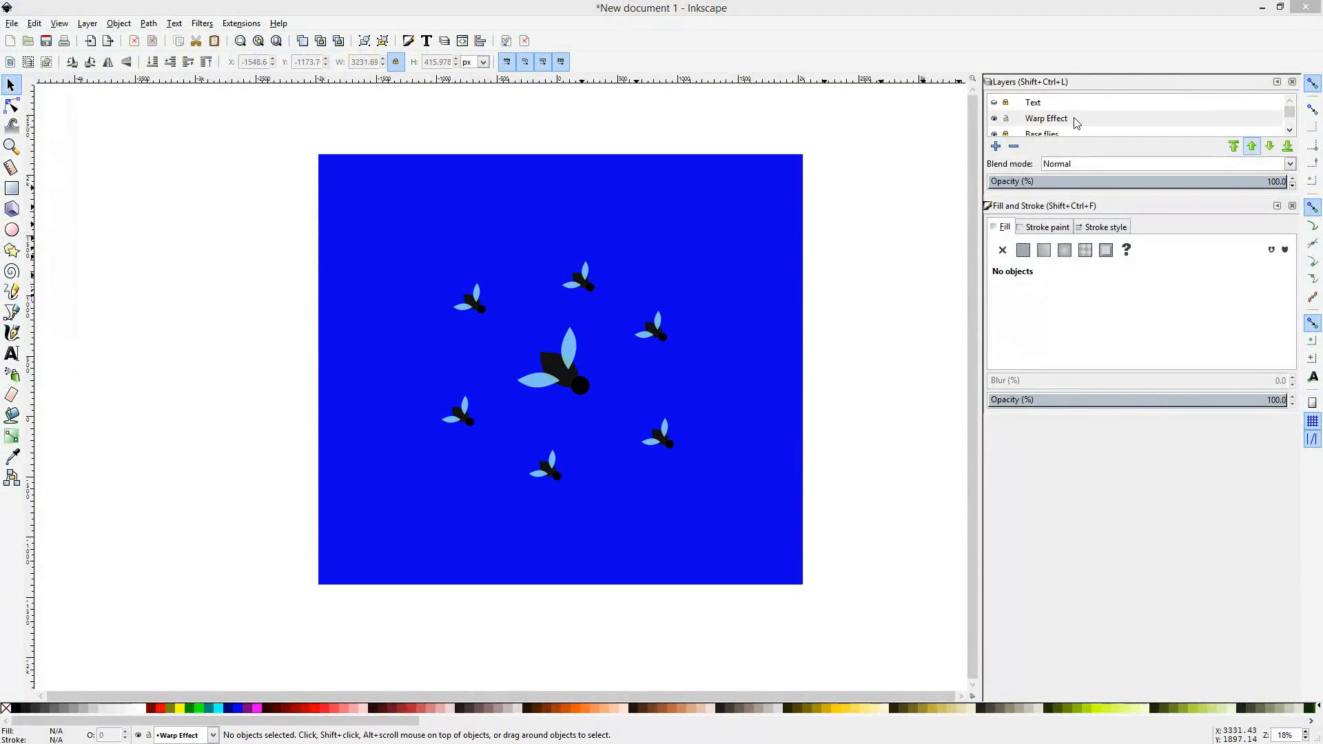
Step: On the Warp Effect layer, draw a closed four-cornered diagonal strip with the Bezier tool, from beyond the background's left edge to below its bottom edge
click(1041, 122)
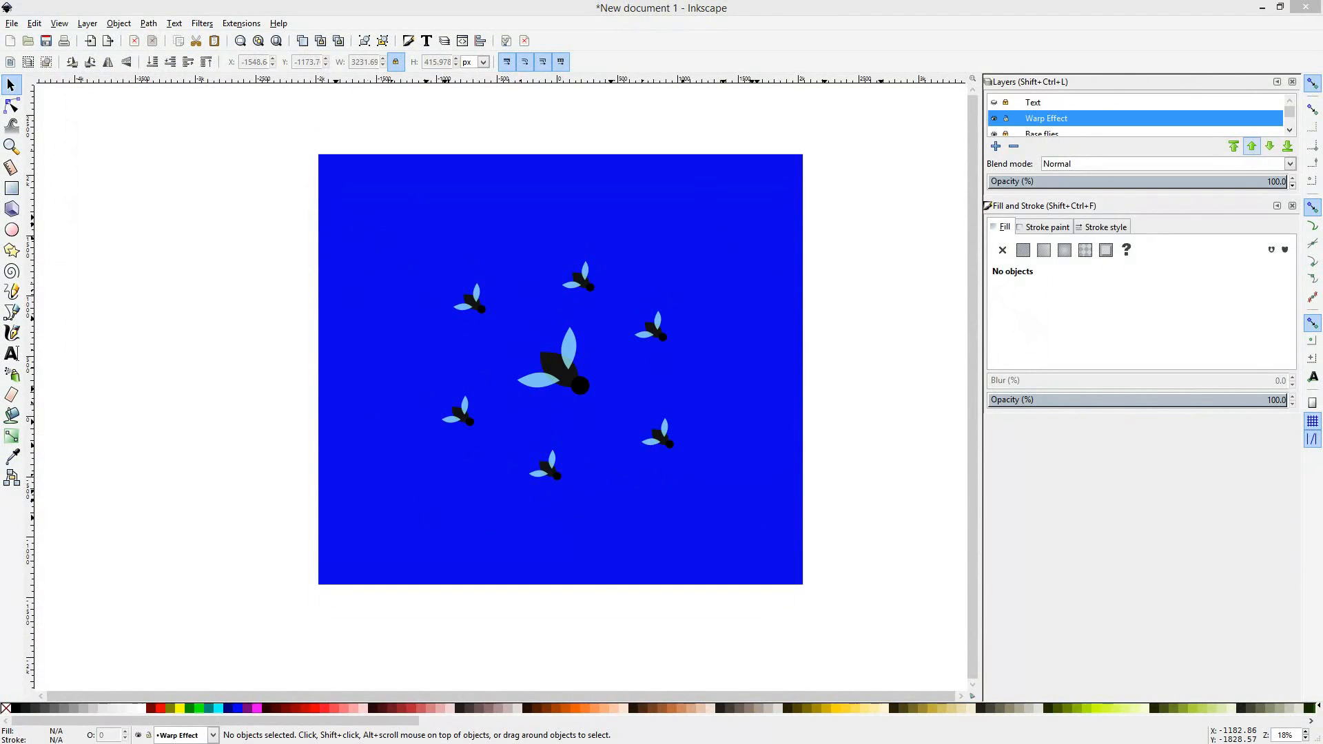
click(458, 743)
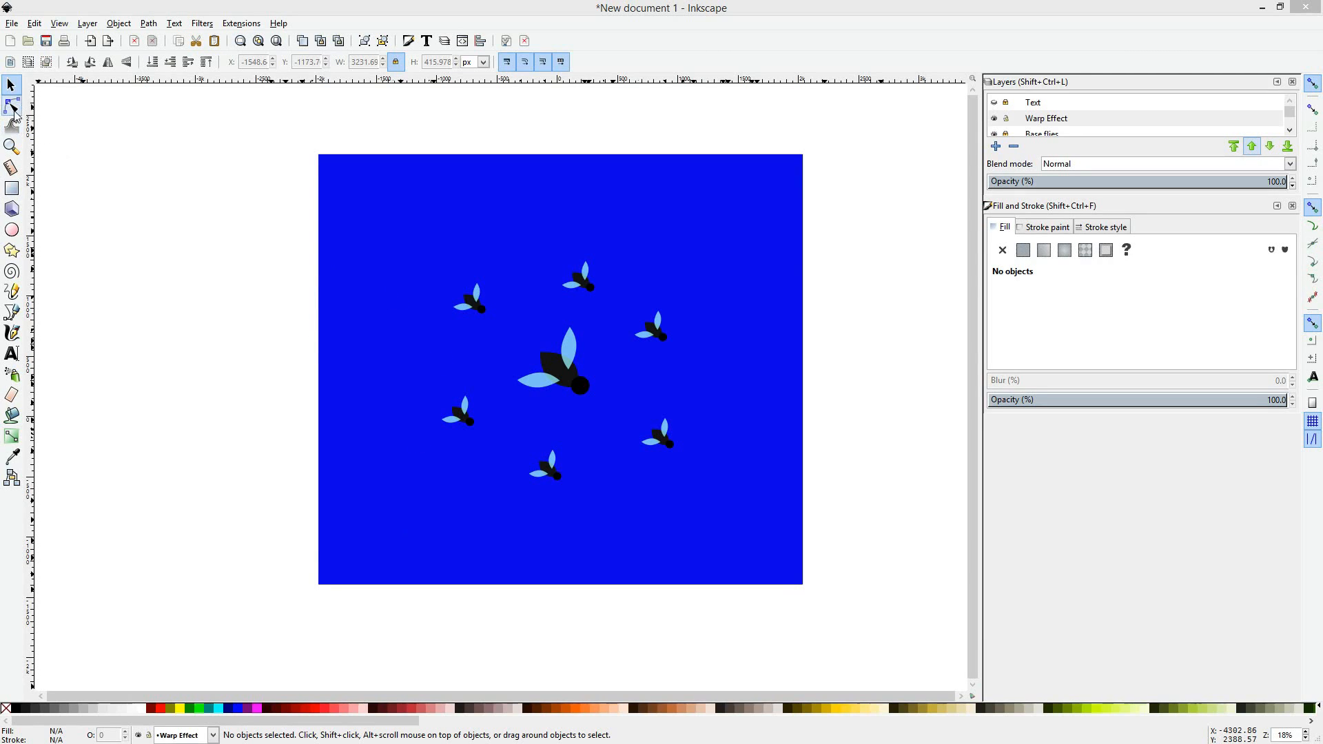
click(23, 317)
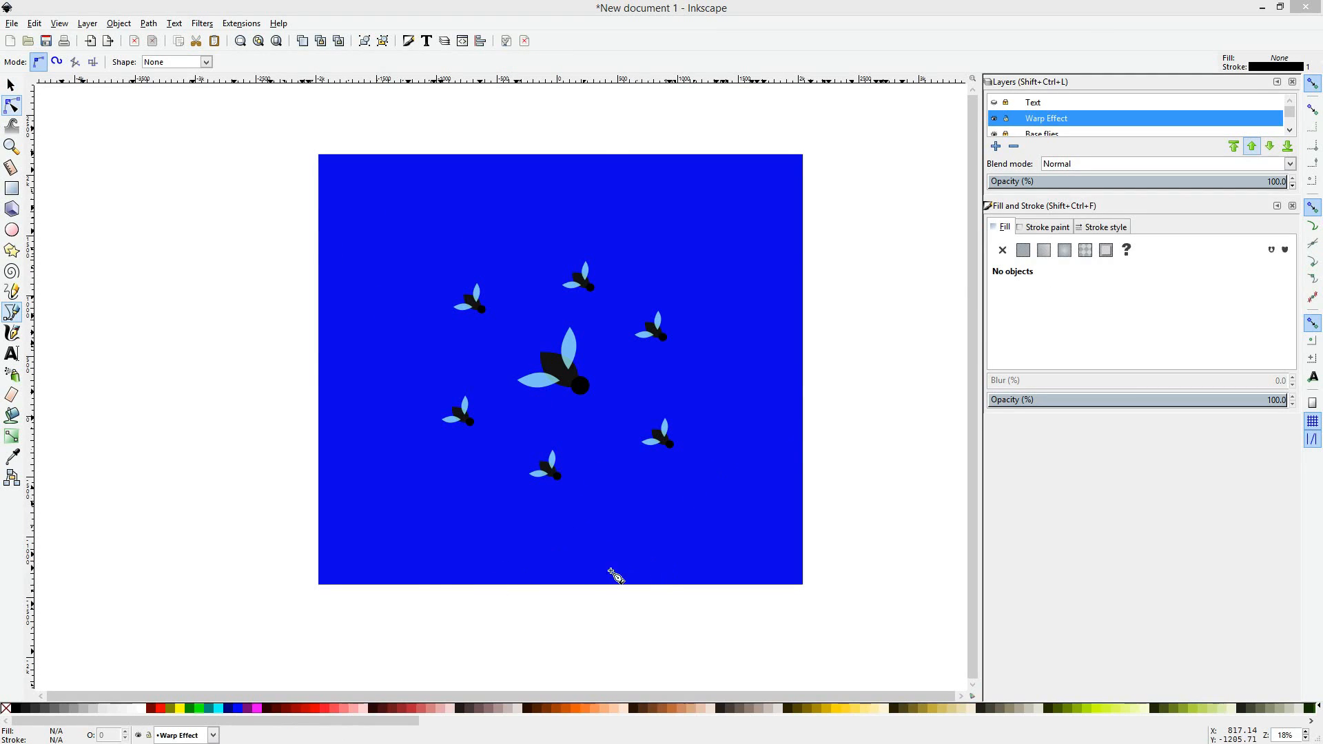
click(655, 613)
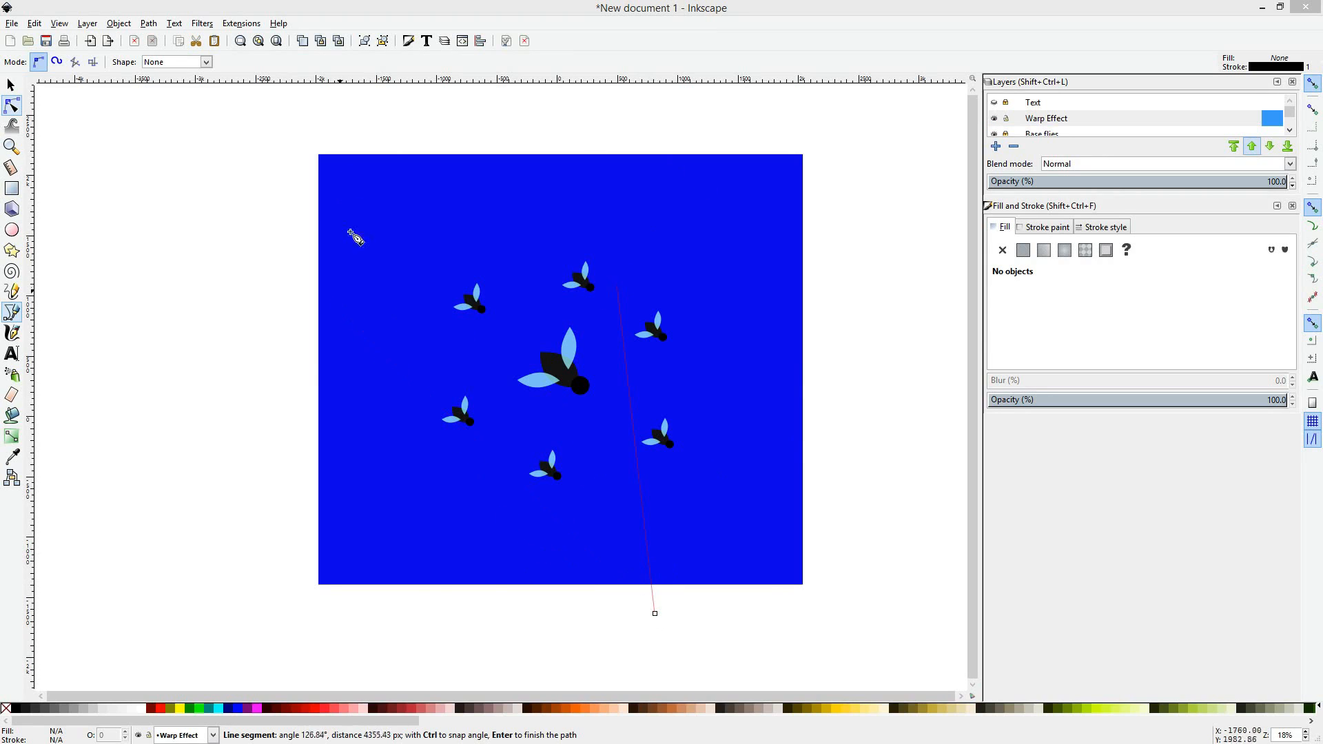
click(288, 335)
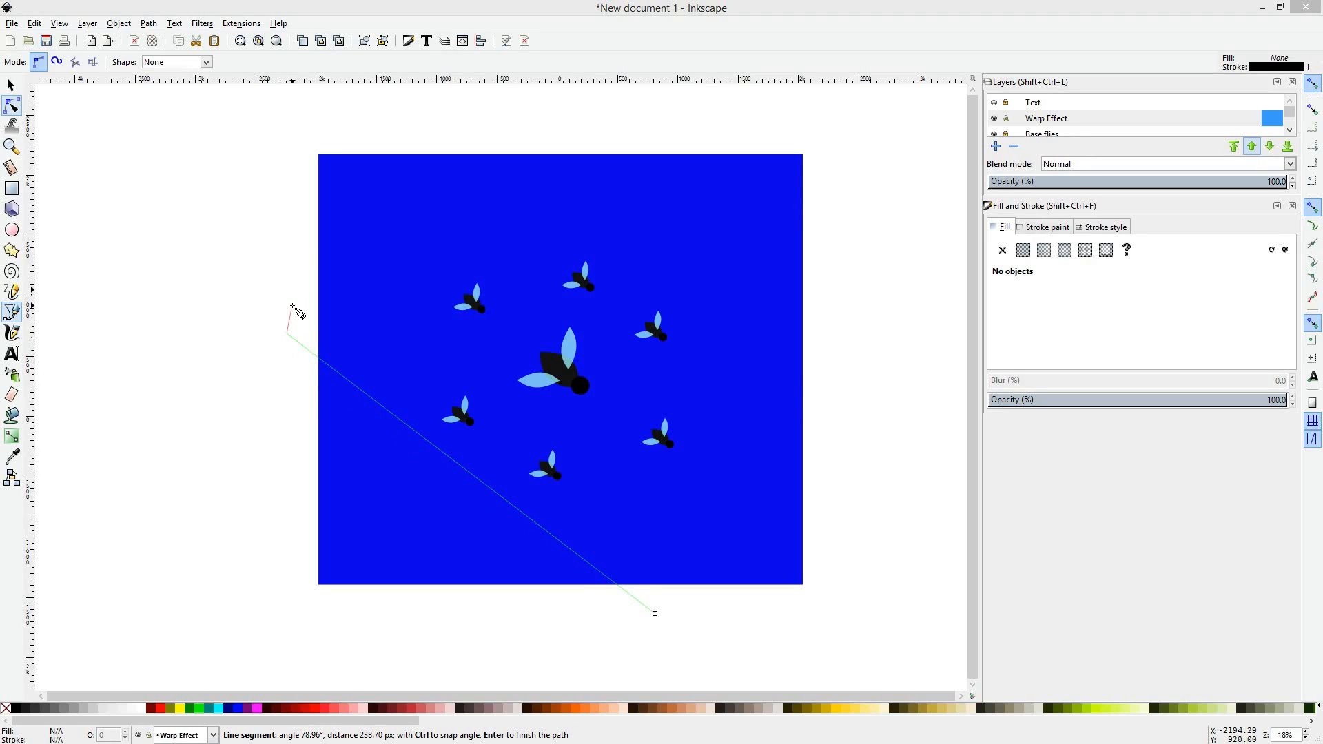
click(291, 304)
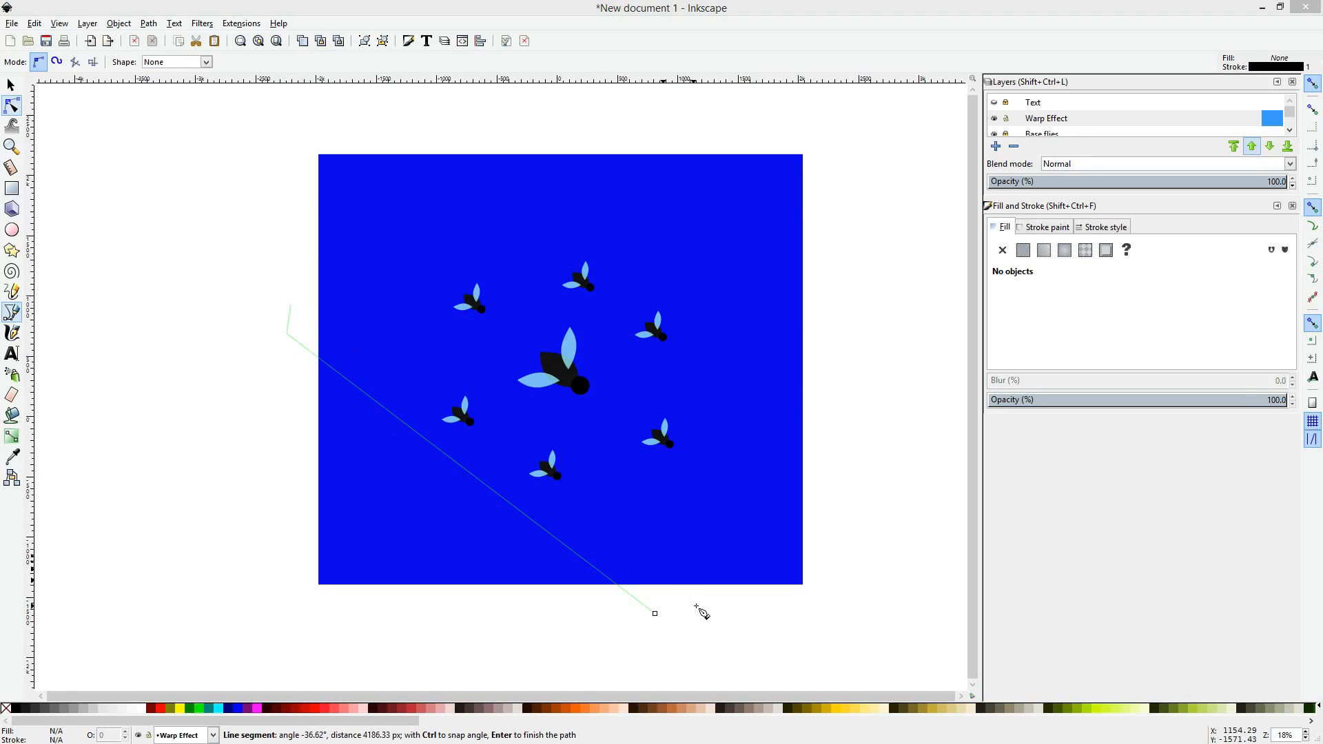
click(697, 607)
click(658, 614)
Step: Give the diagonal strip a flat dark grey-teal fill, RGBA 2f5555ff, with hue 128, saturation 73 and lightness 66
click(1023, 250)
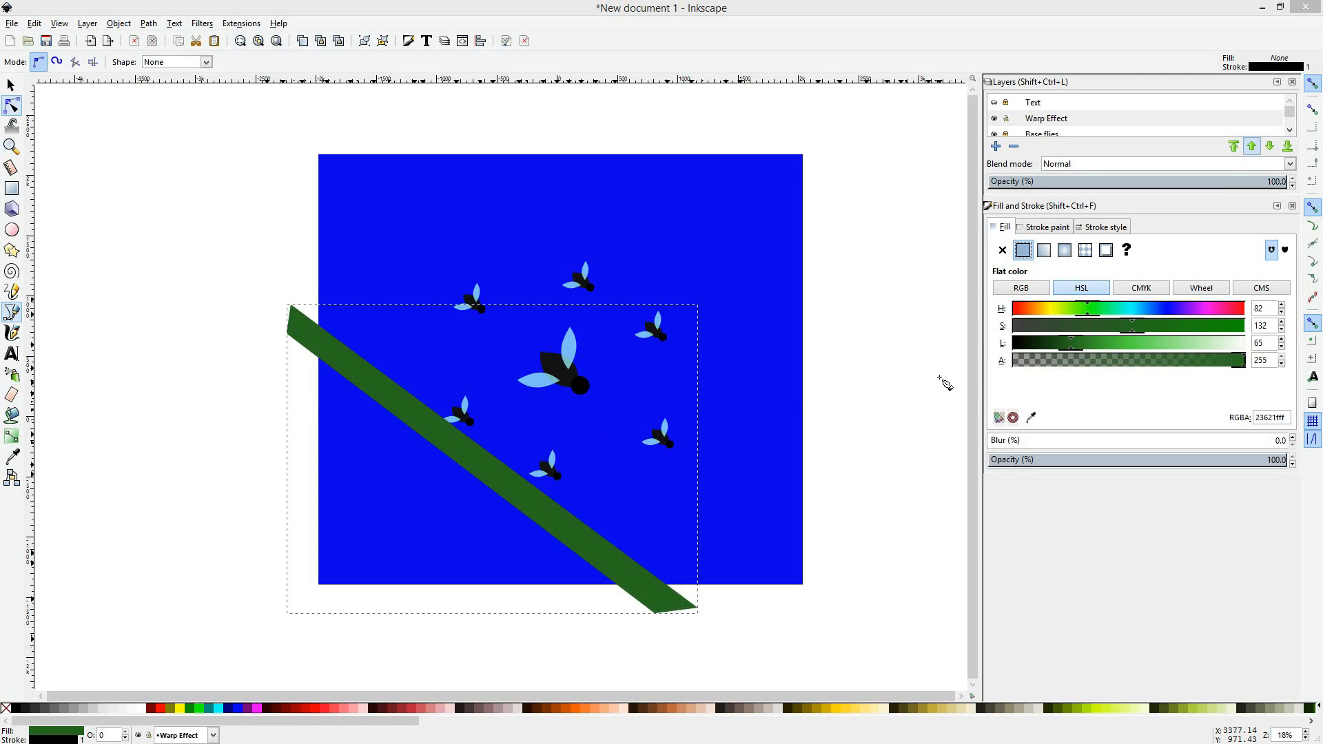
drag(1027, 326, 980, 336)
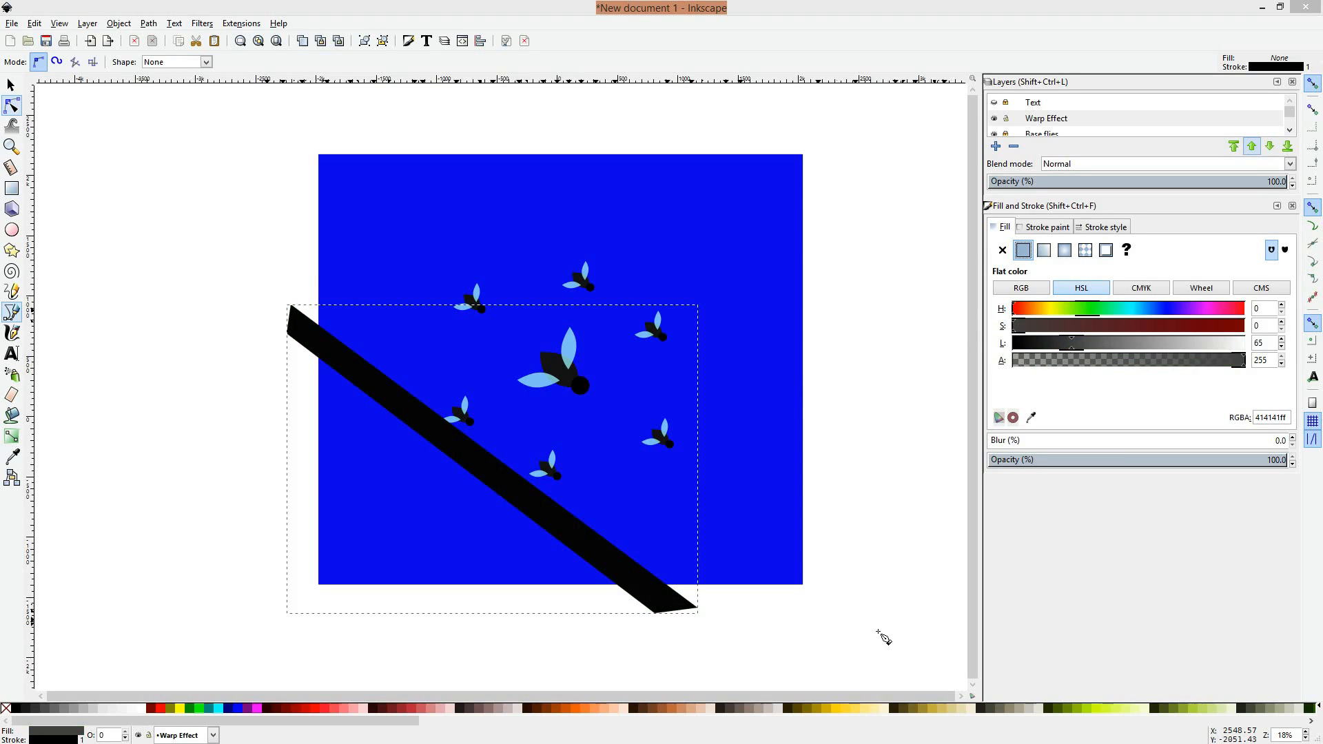
drag(1134, 307, 1128, 308)
click(1079, 324)
click(1053, 343)
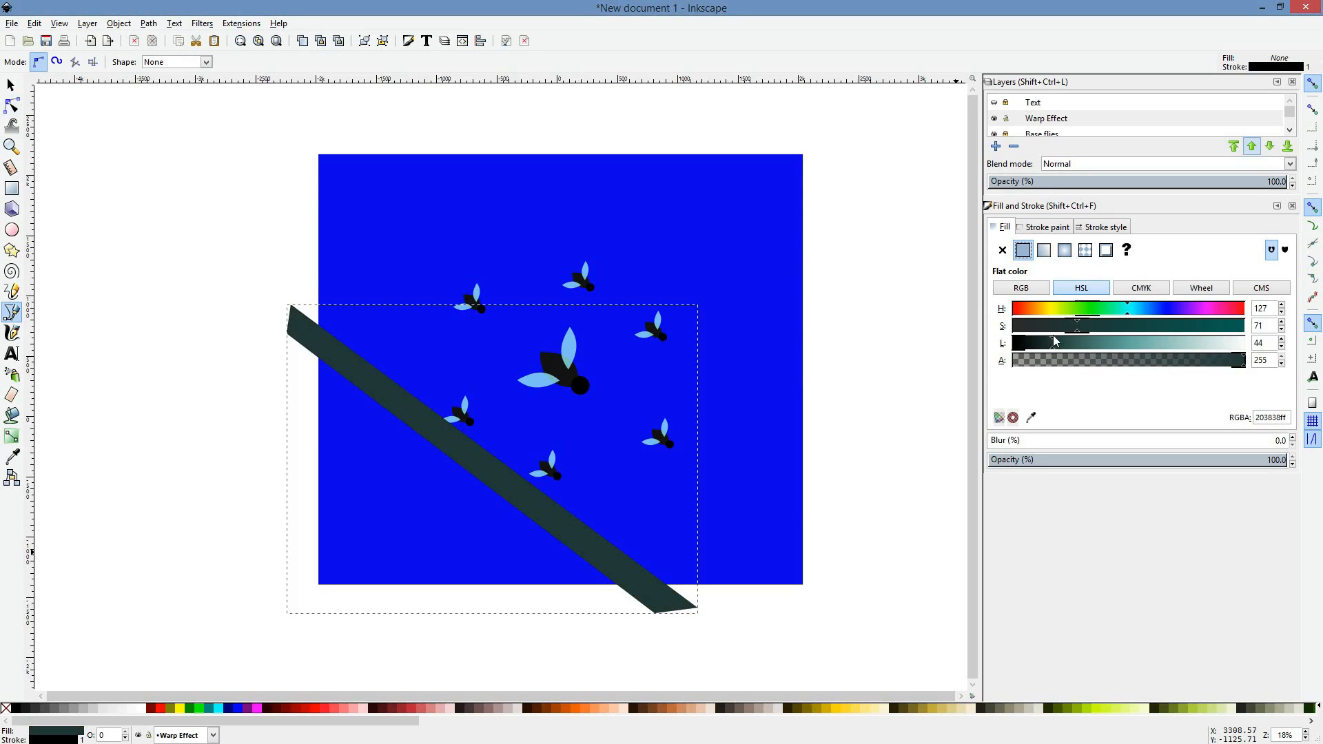
drag(1027, 342, 1074, 341)
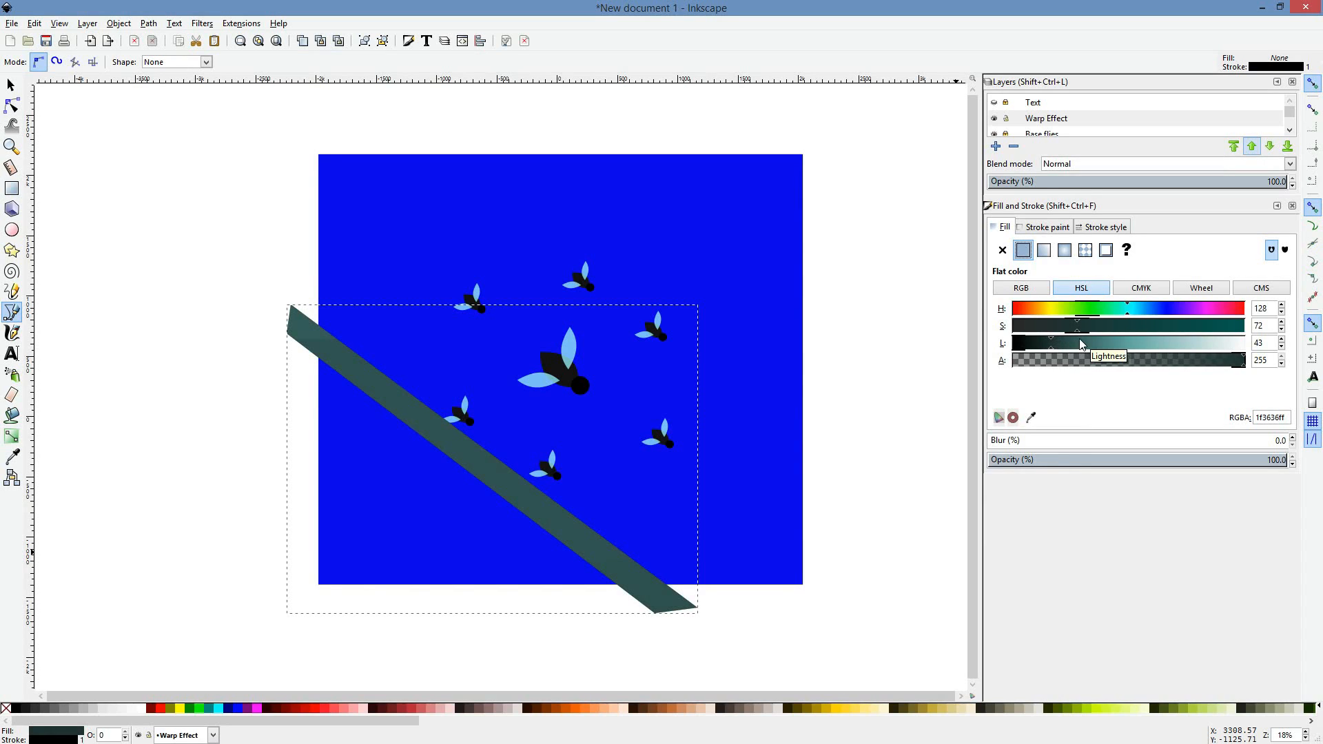
click(1075, 344)
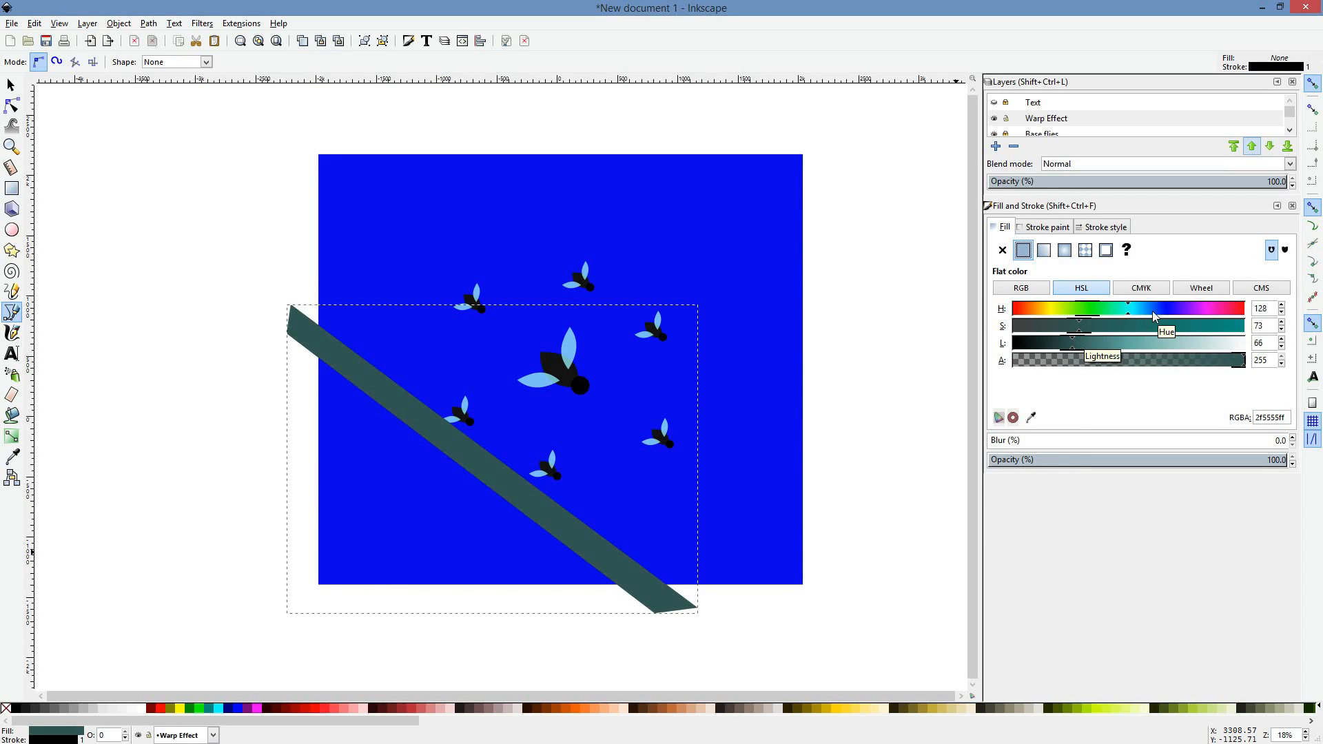
Step: Give the diagonal strip a cyan fill with hue 131, saturation 203, lightness 161 and alpha 124, and remove its stroke
drag(1152, 311, 1133, 310)
drag(1150, 310, 1162, 339)
click(1200, 328)
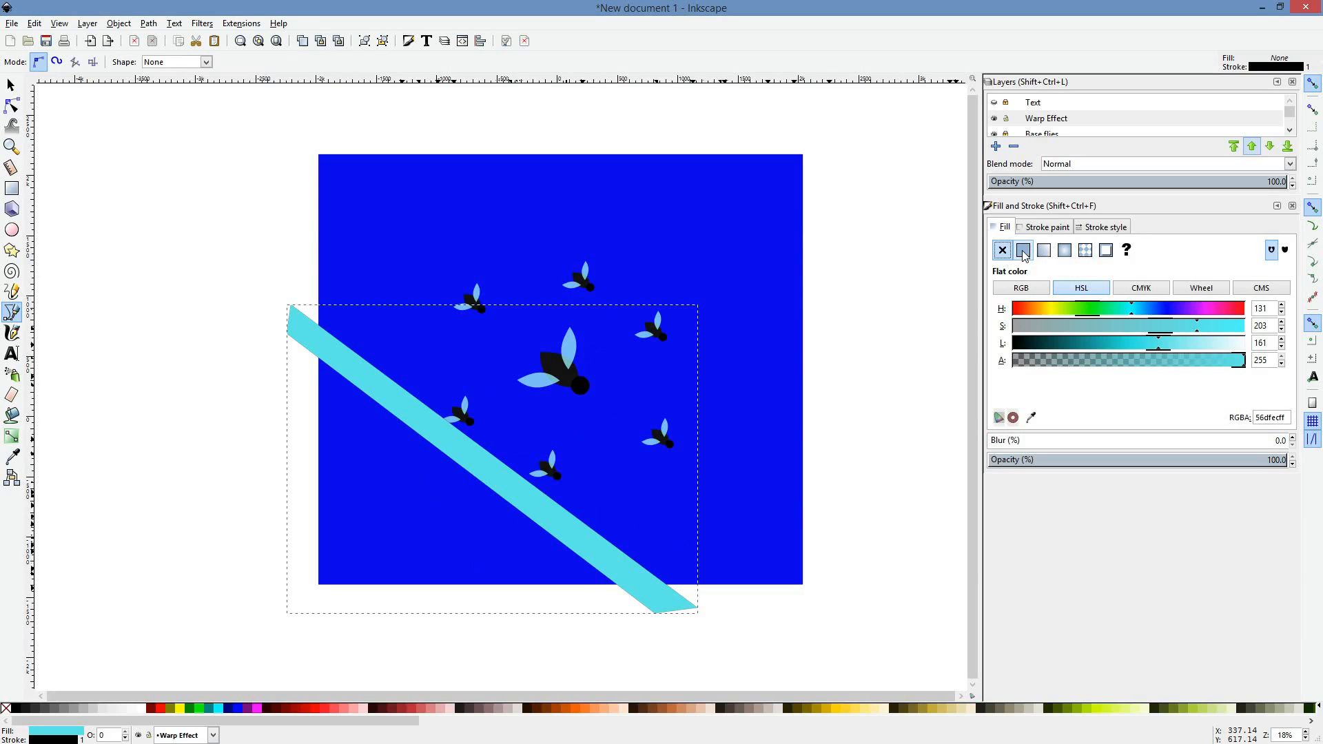
click(1044, 227)
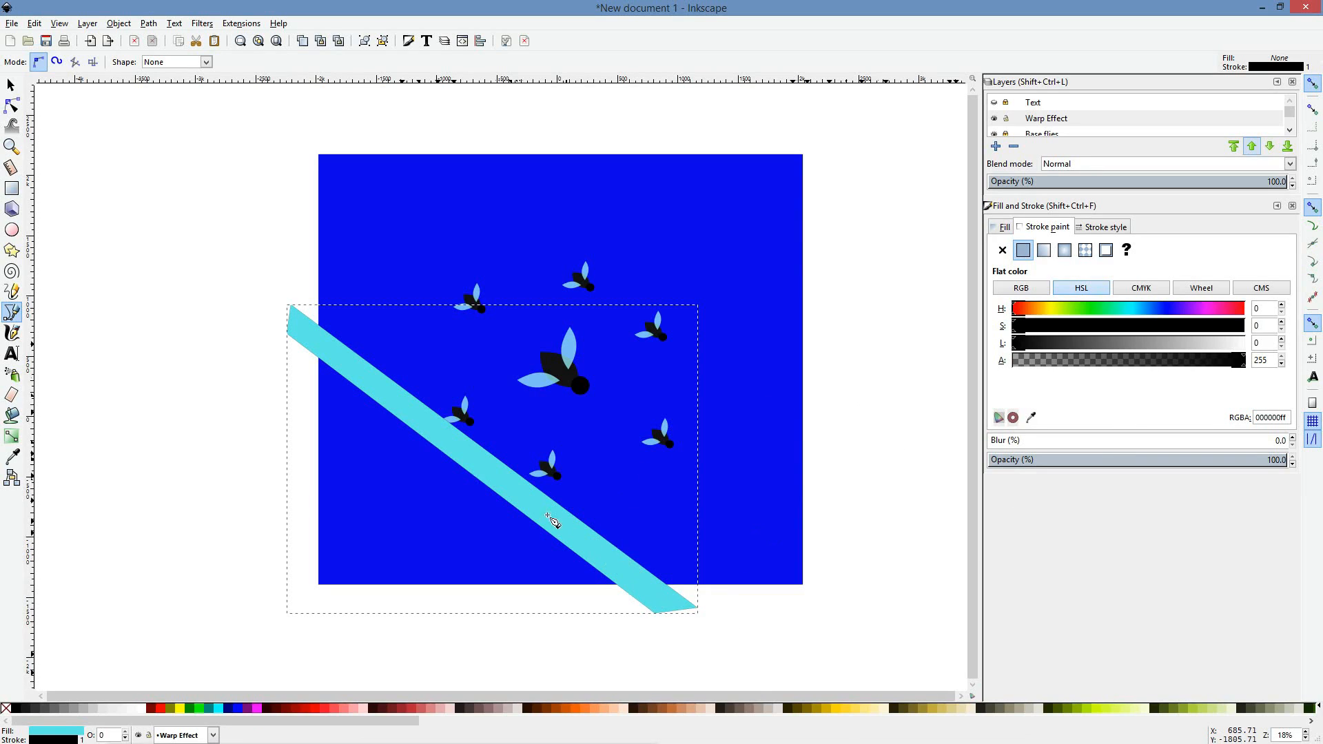
click(1002, 250)
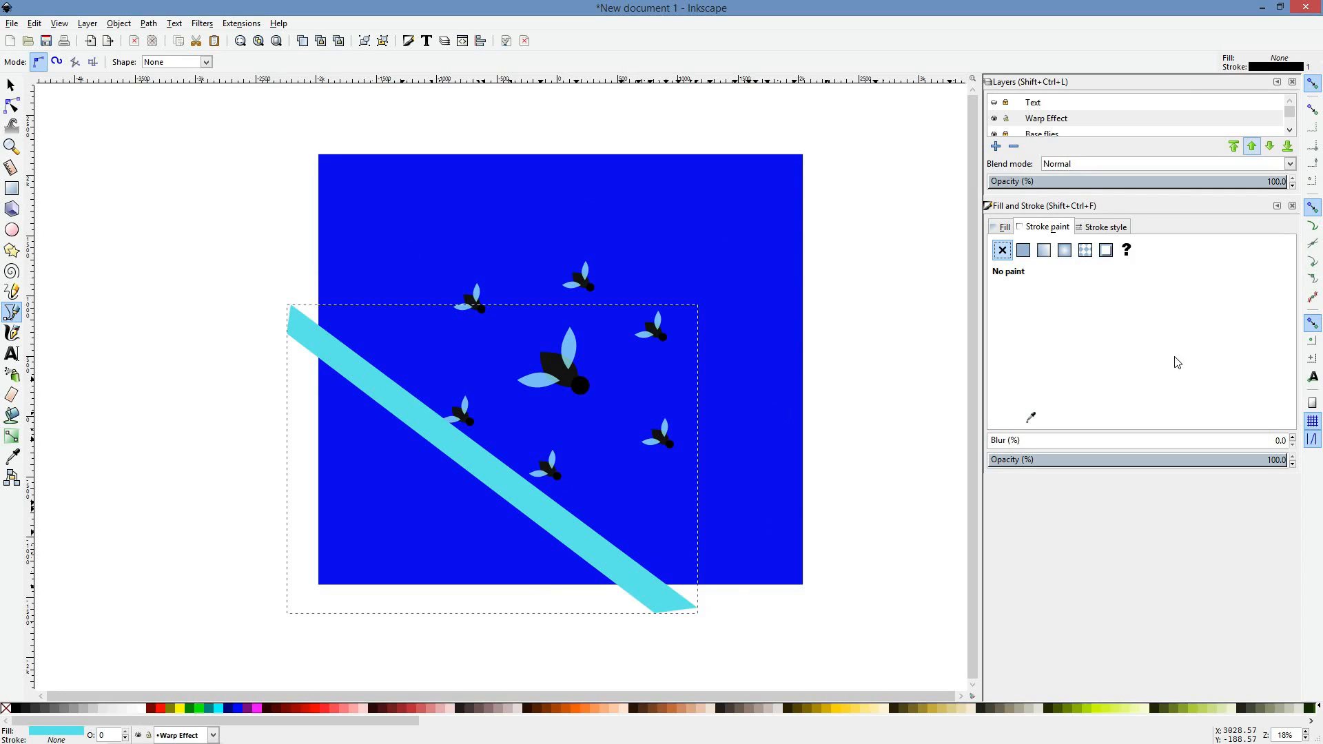
drag(1175, 357, 1129, 363)
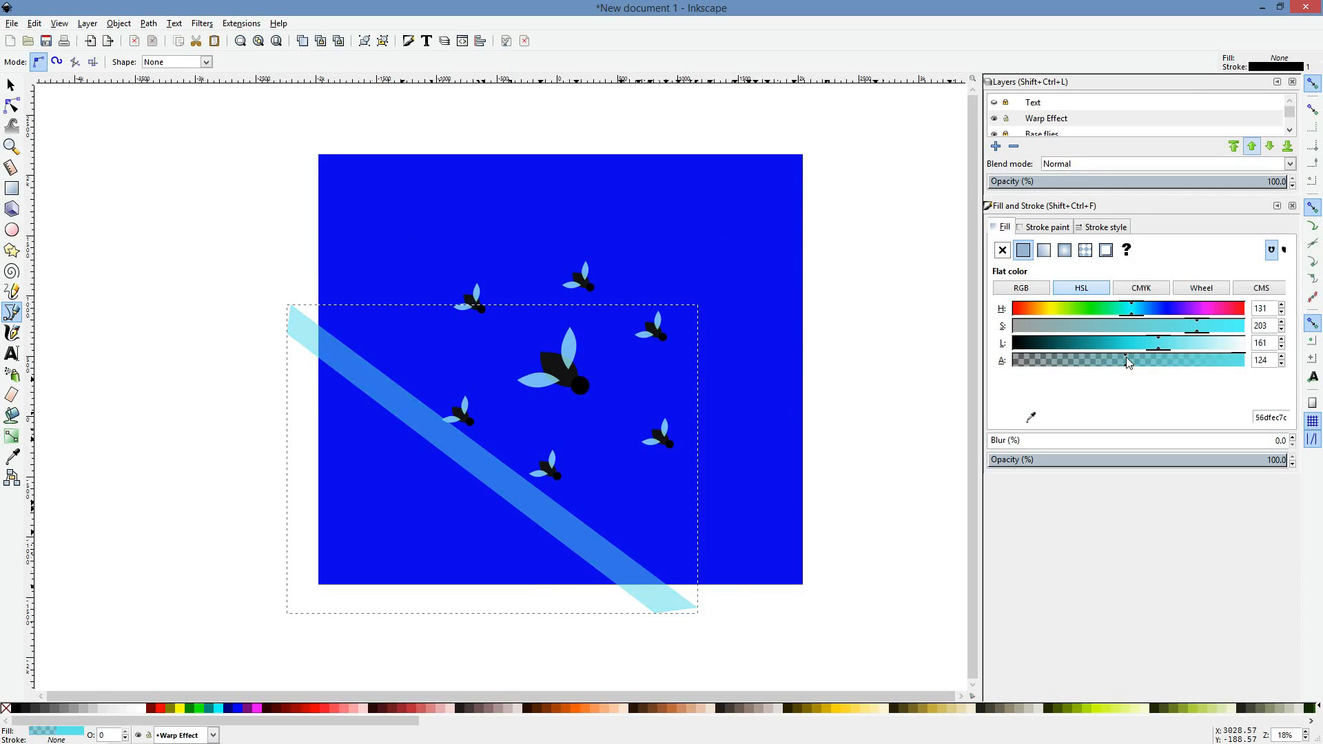
Step: Move the strip leftward so its upper part lies outside the background, and enlarge it slightly to about 3474 × 2612 px
click(10, 85)
drag(448, 422, 299, 413)
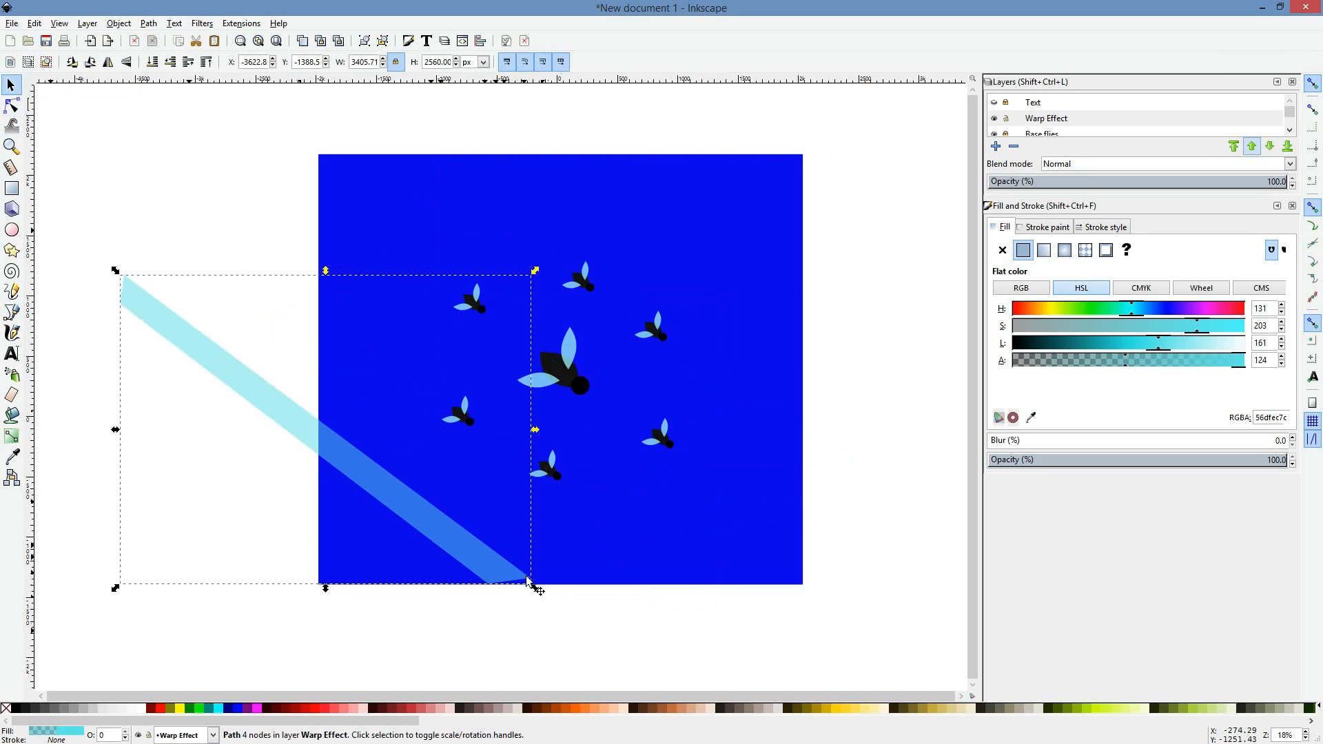
drag(531, 584, 541, 620)
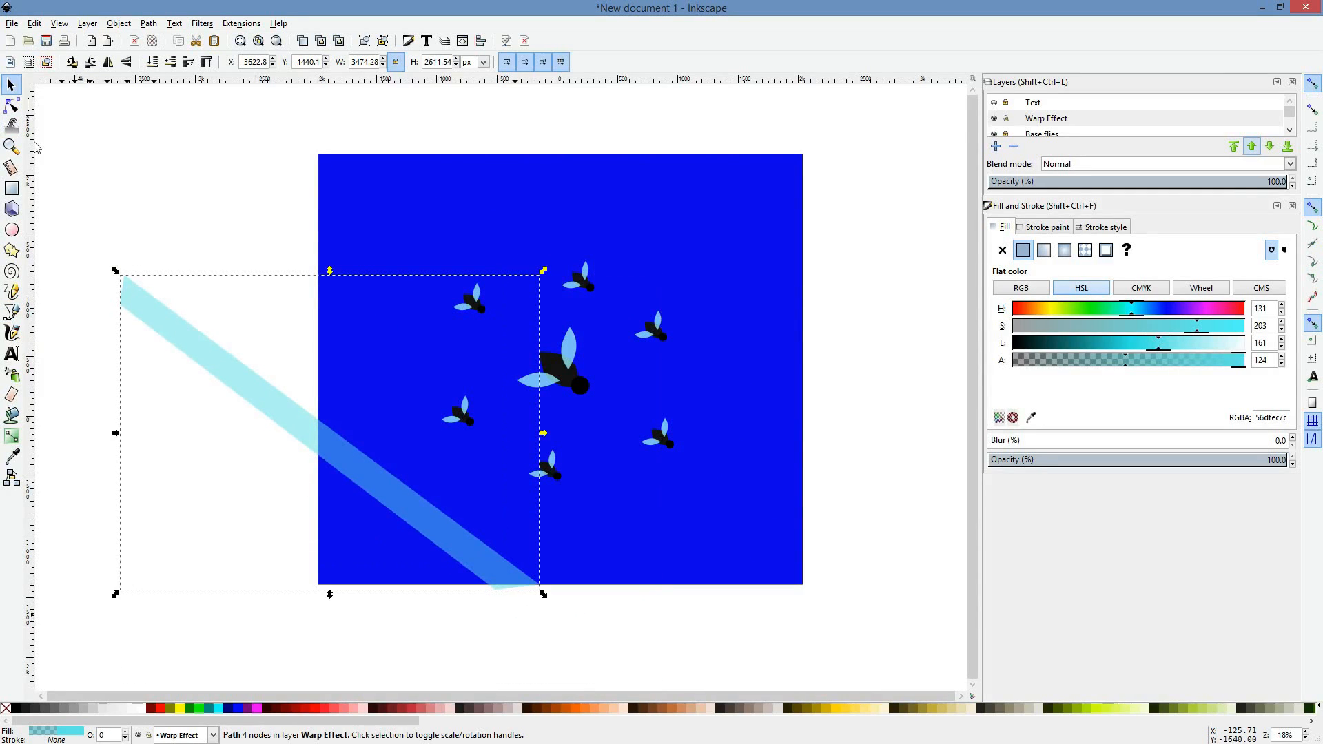
Step: Lengthen the strip by moving the two nodes of its lower end diagonally down and right, well below the background's bottom edge
click(11, 105)
drag(455, 627, 599, 539)
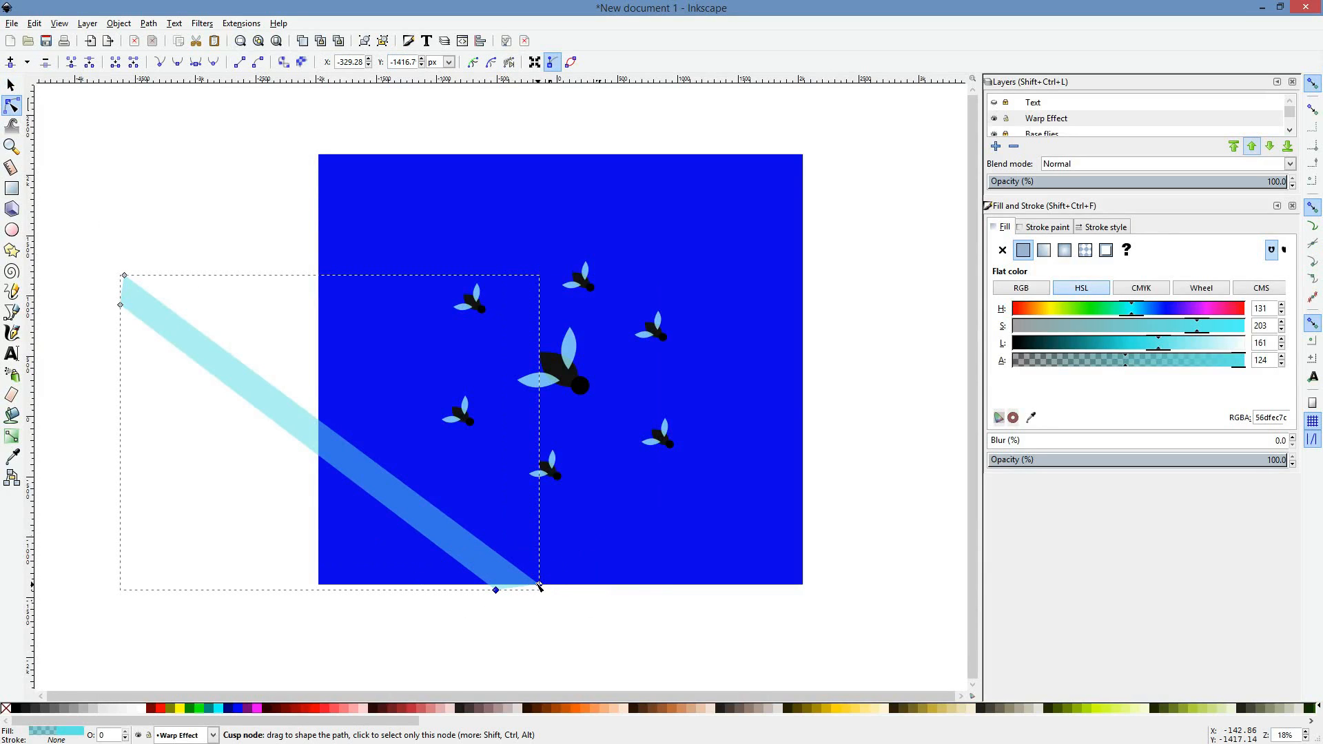
drag(539, 587, 636, 308)
scroll(700, 378, up, 10)
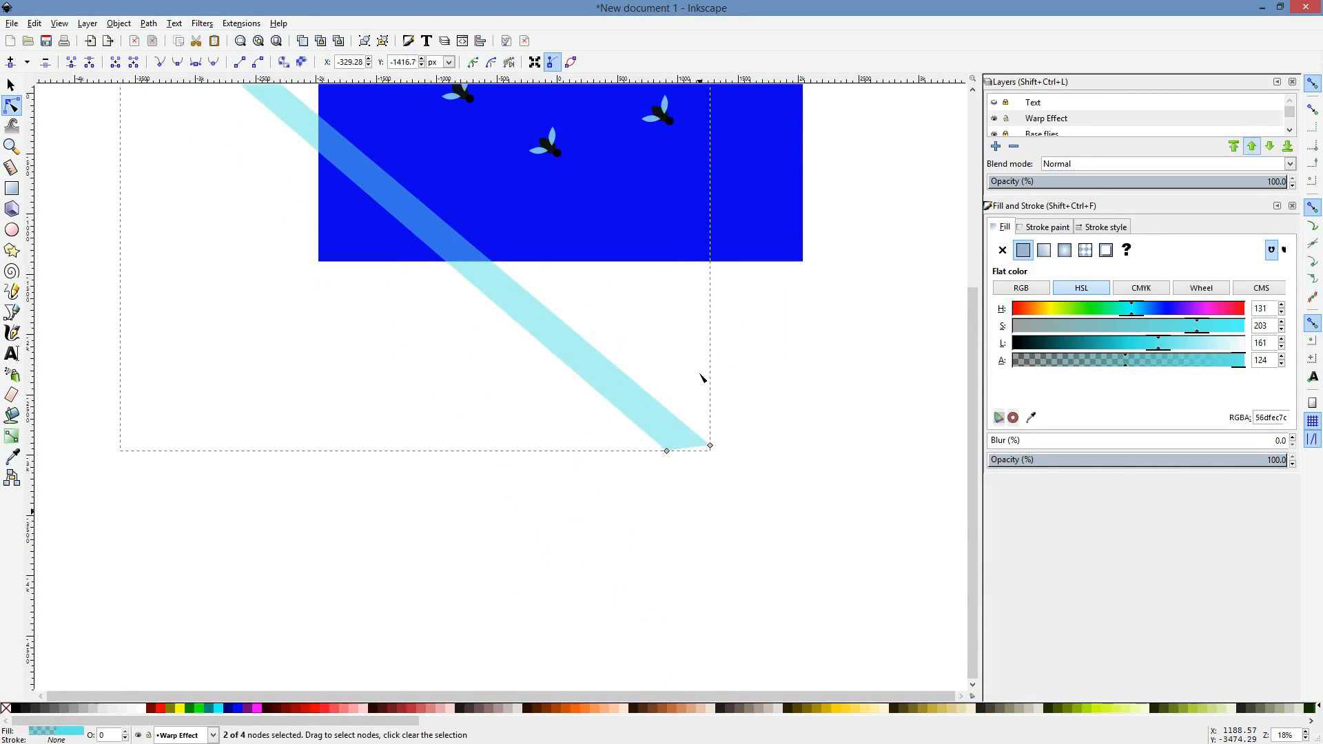
scroll(262, 227, up, 4)
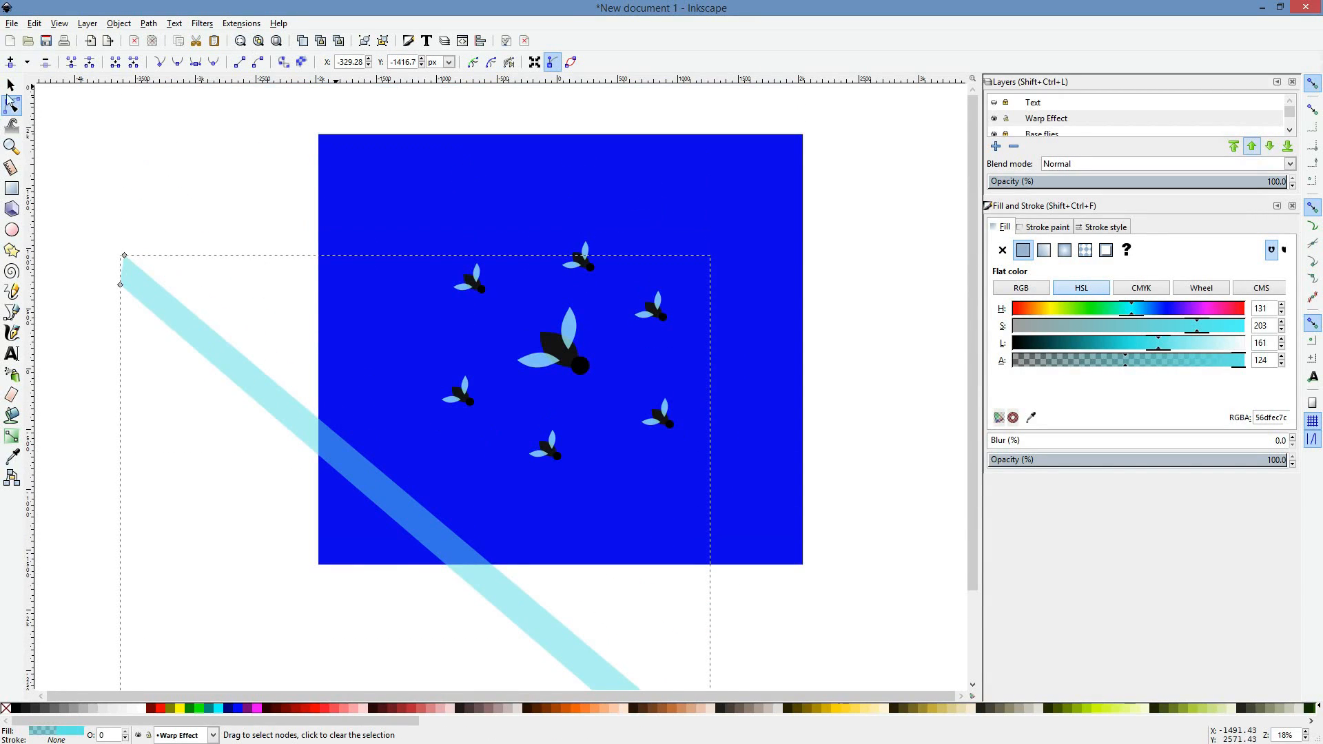
scroll(257, 417, down, 5)
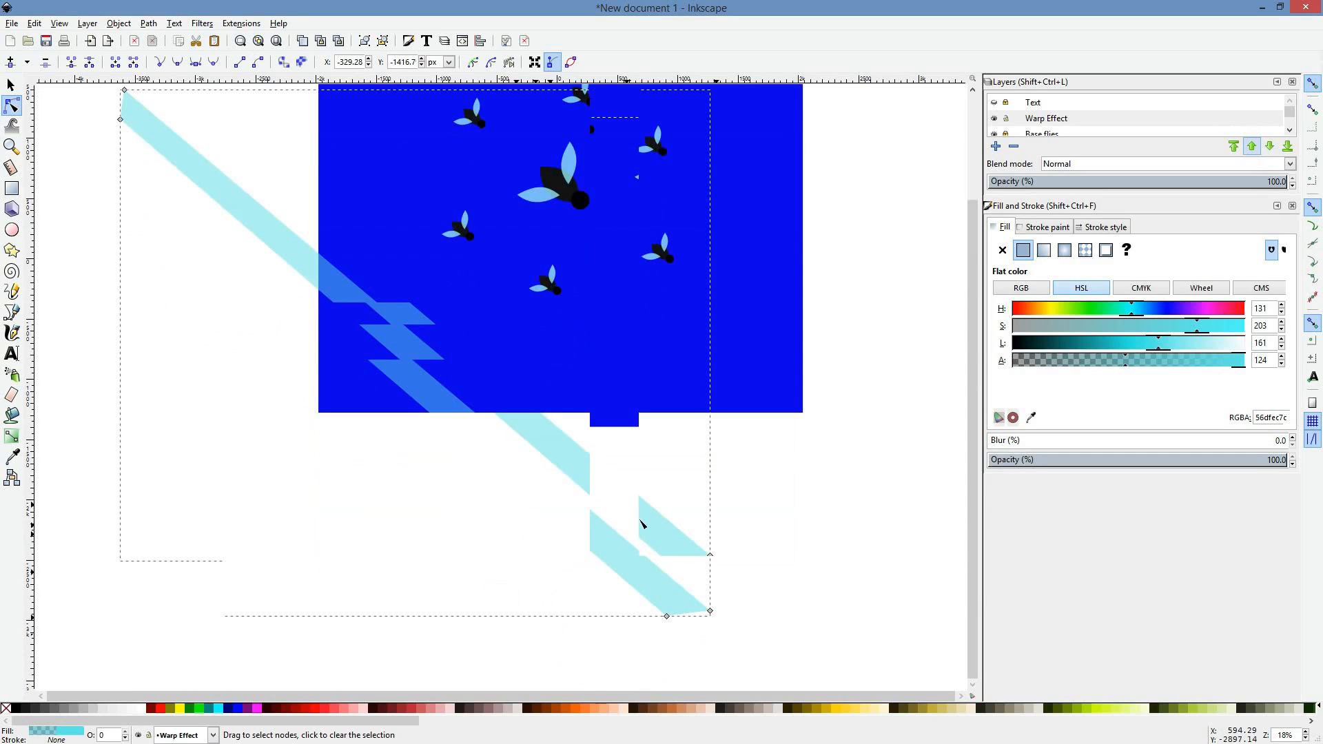
scroll(127, 147, up, 6)
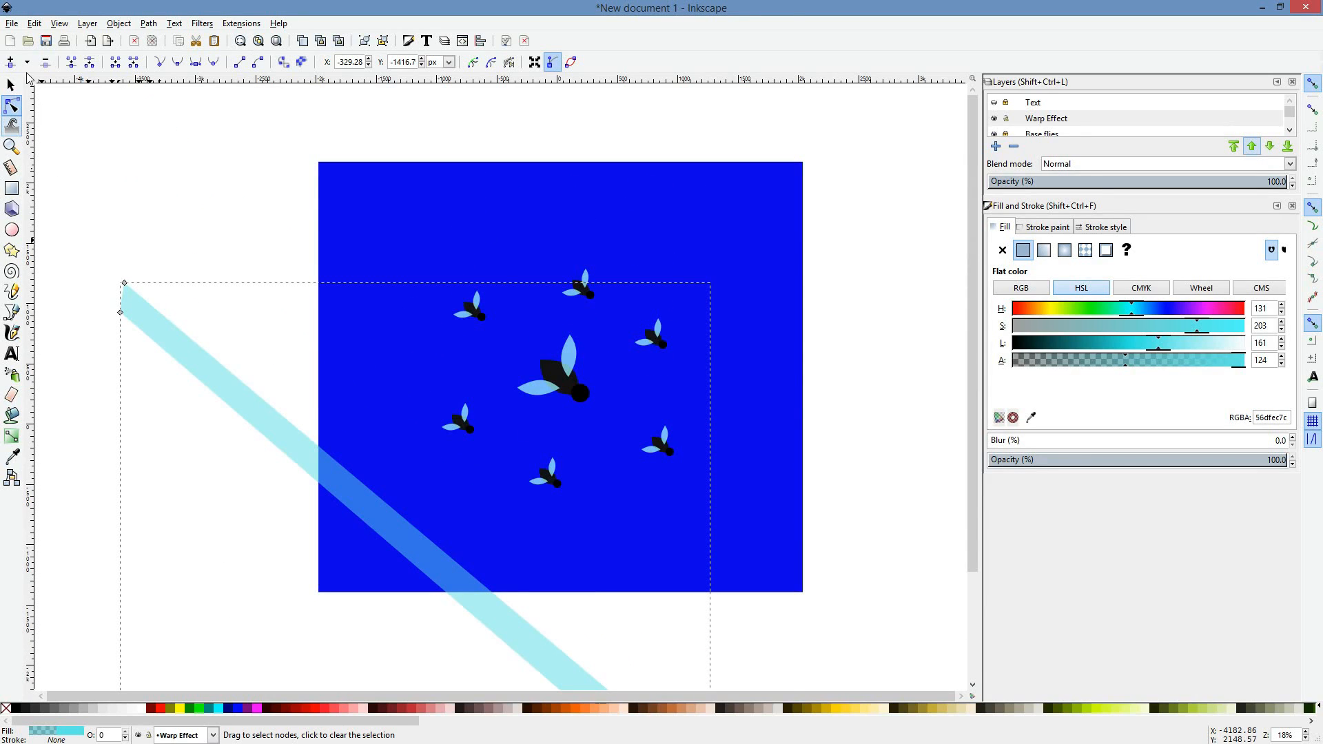
Step: Reposition the strip over the background and duplicate it twice, placing the copies parallel to it across the background's upper-right half
click(18, 90)
drag(272, 410, 334, 398)
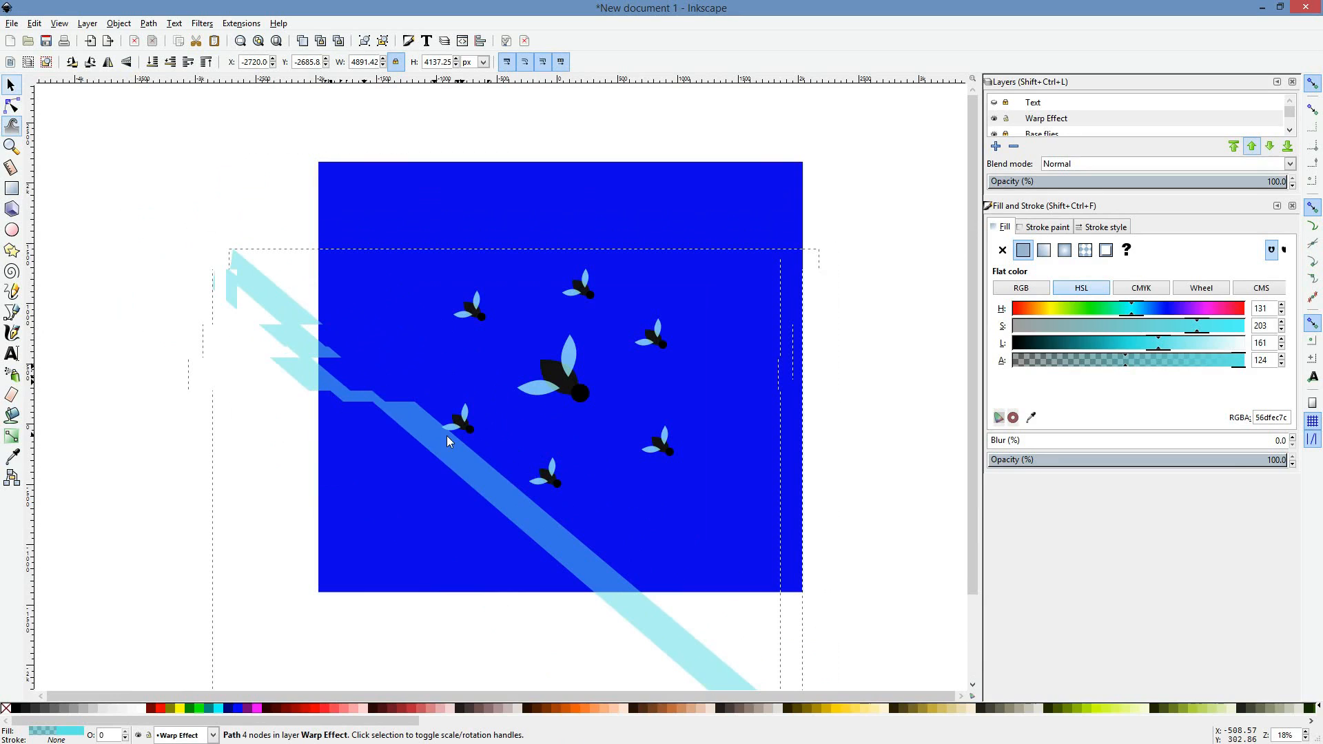
key(ctrl+z)
key(ctrl+z)
key(ctrl+z)
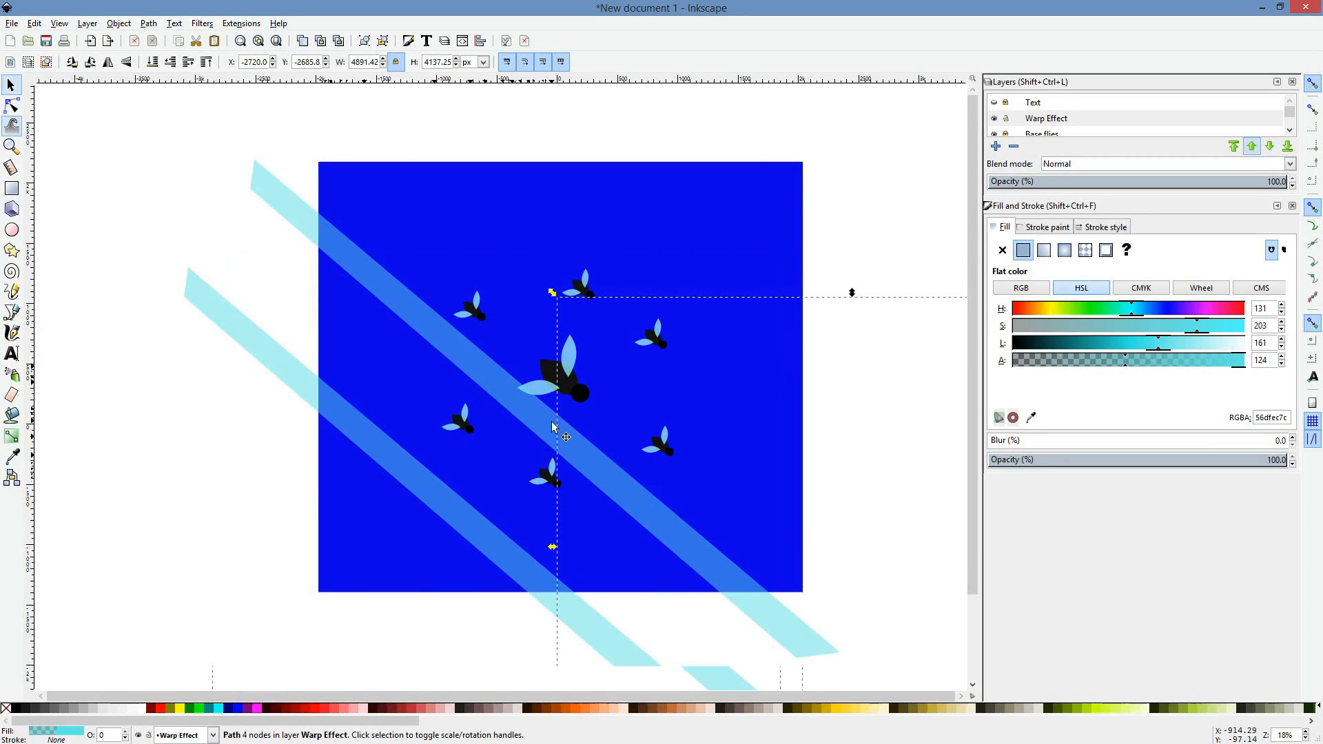
key(ctrl+z)
key(ctrl+z)
key(ctrl+z)
key(ctrl+z)
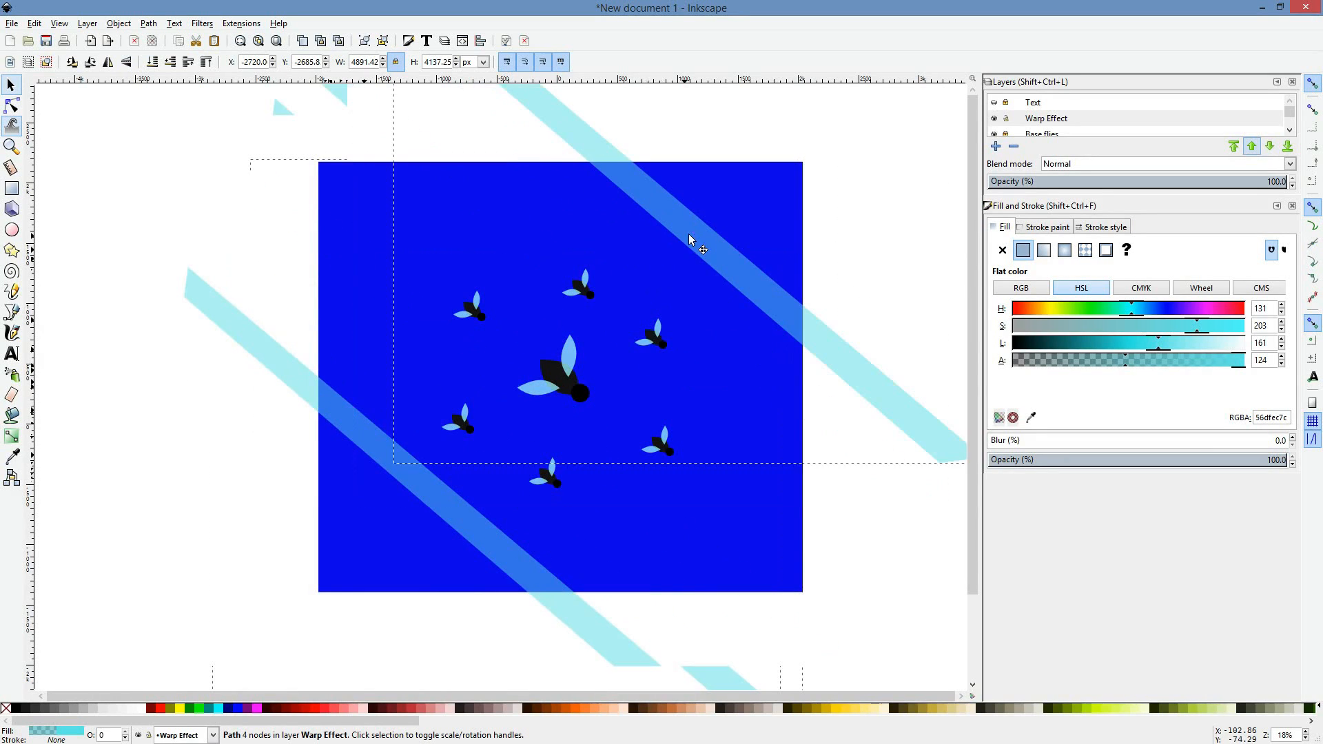
key(ctrl+z)
key(ctrl+z)
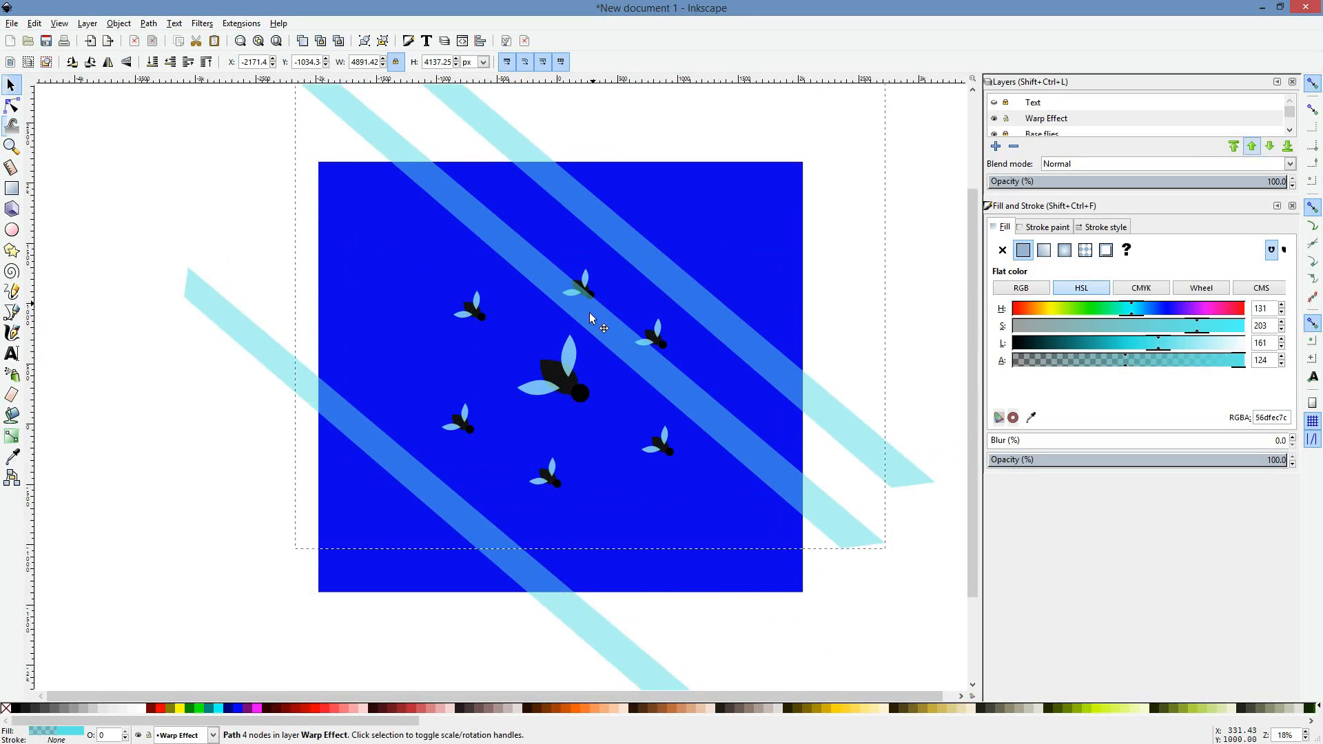
Step: Add a fourth parallel strip between the lowest and middle ones, and adjust the two lower strips to spread them across the background
drag(534, 363, 491, 411)
key(ctrl+z)
key(ctrl+z)
key(ctrl+z)
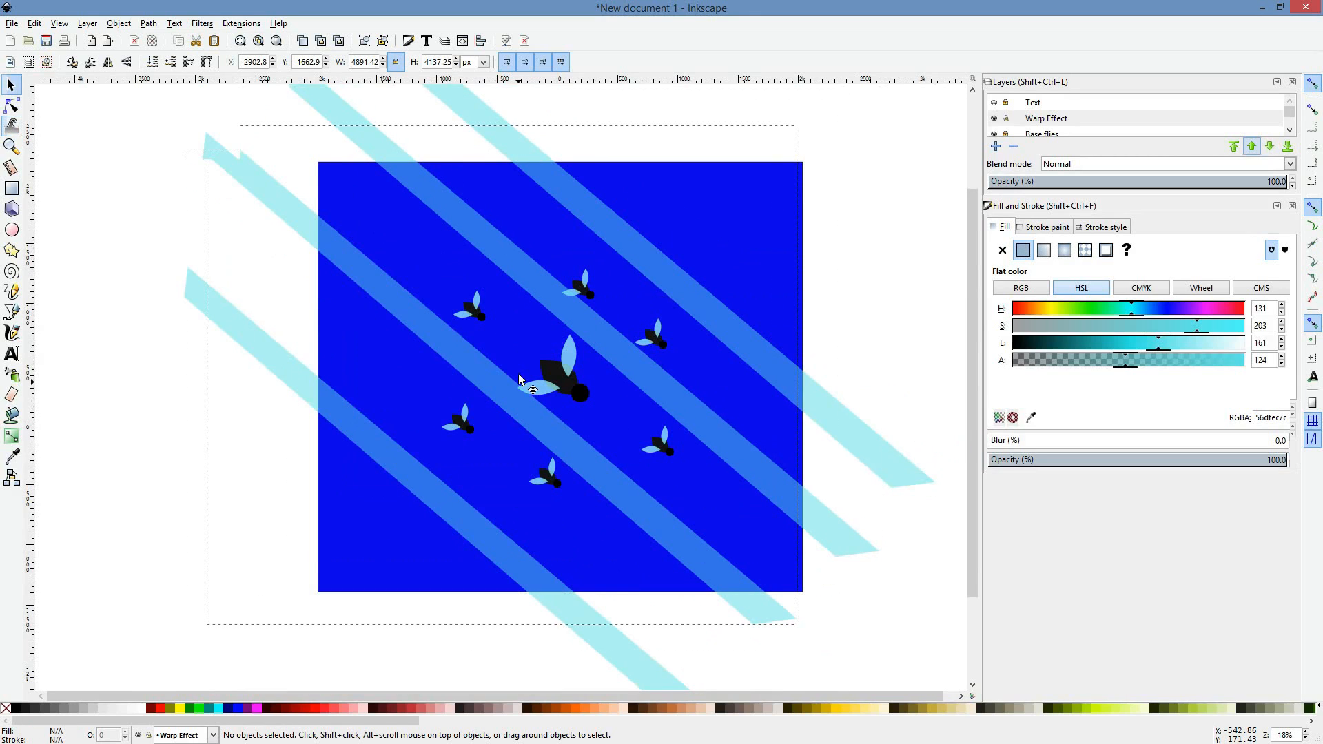
key(ctrl+z)
key(ctrl+z)
key(ctrl+z)
key(ctrl+z)
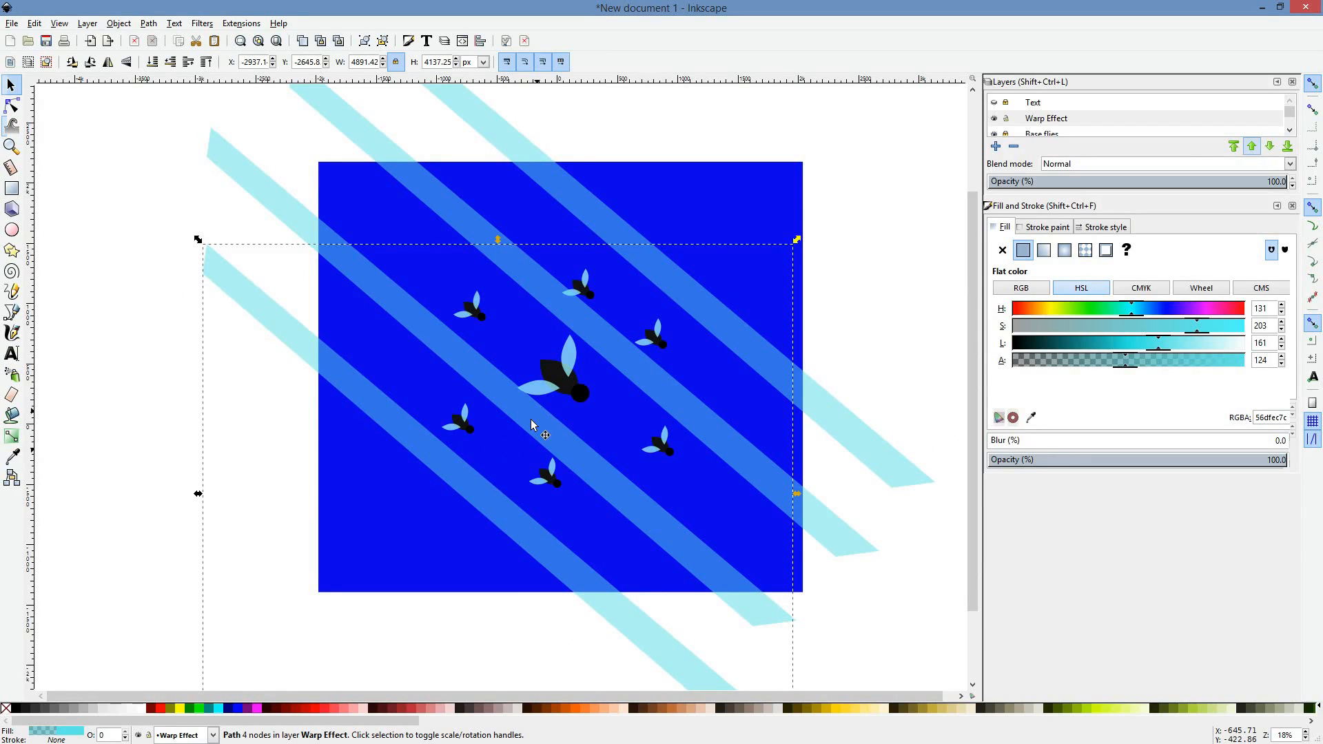
key(ctrl+z)
key(ctrl+z)
key(ctrl+z)
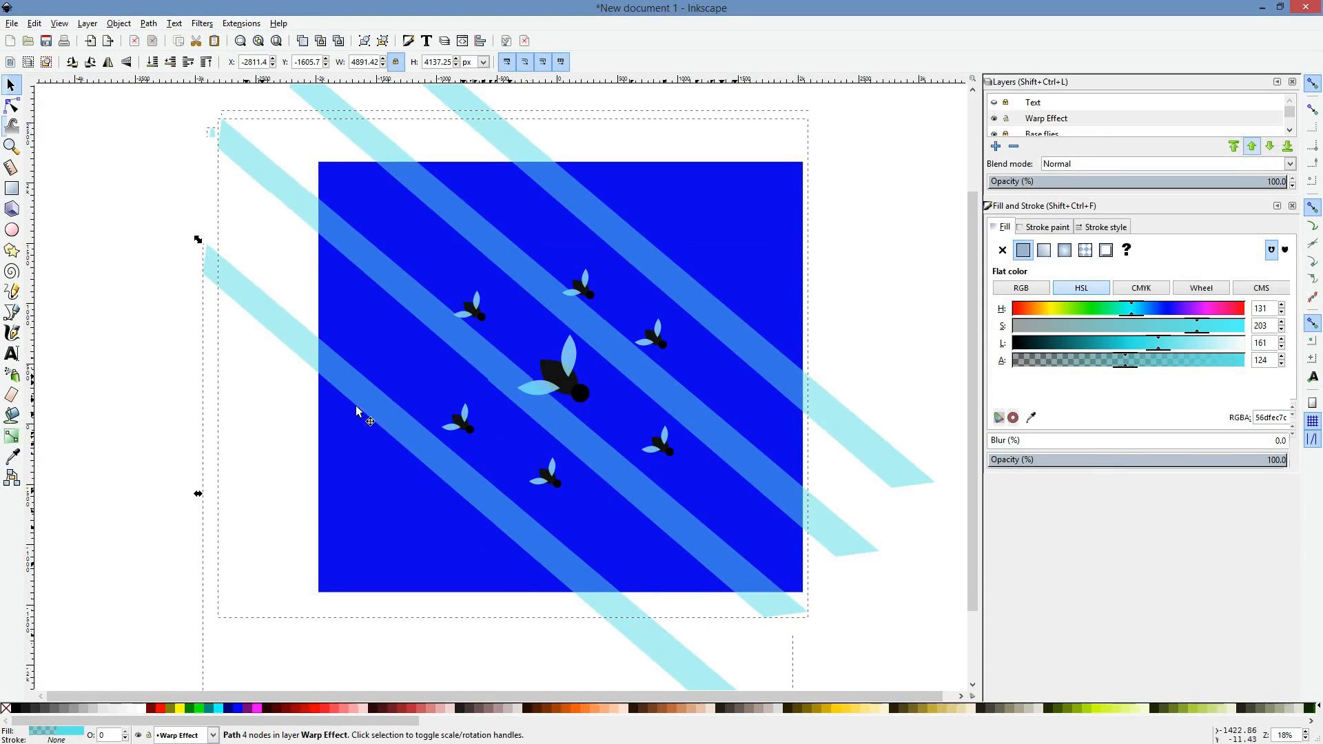
Step: Edit the lowest strip's path and bend its upper edge into a slight outward curve
ctrl+scroll(345, 367, up, 1)
ctrl+scroll(344, 368, up, 3)
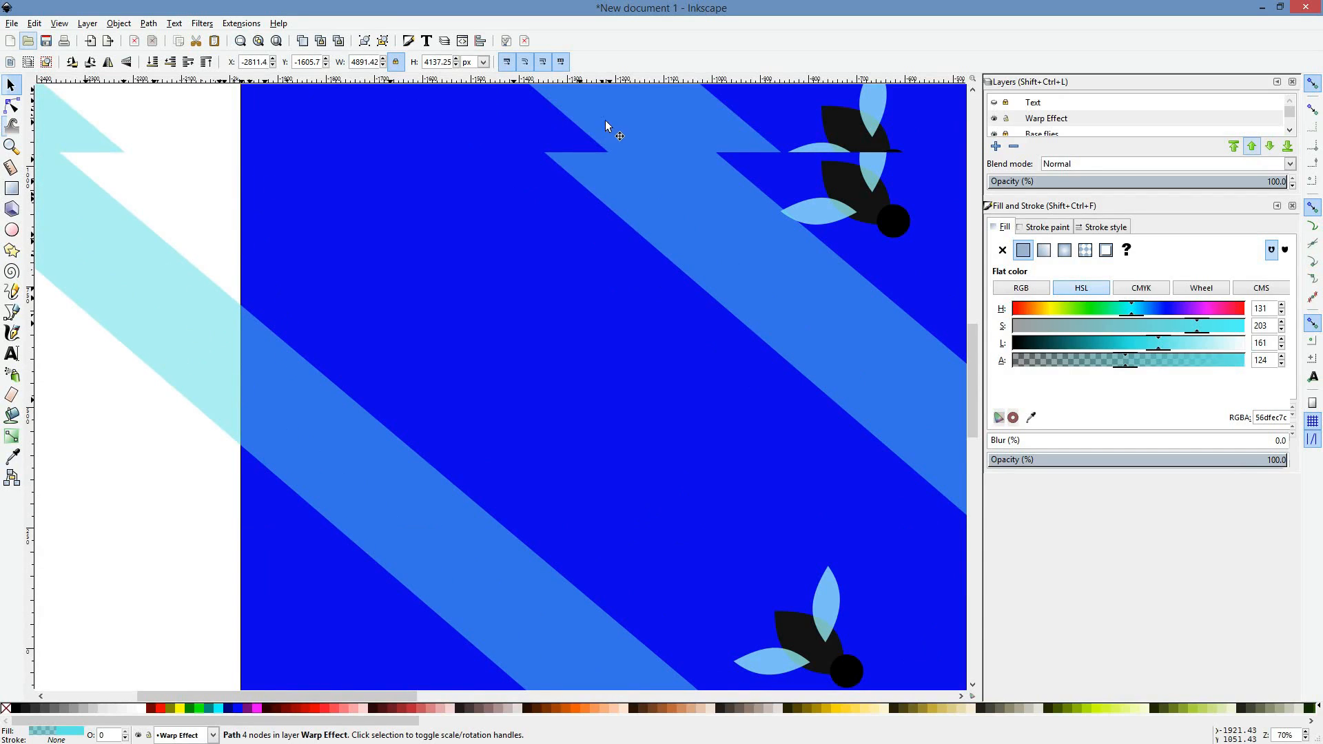
scroll(1061, 141, down, 2)
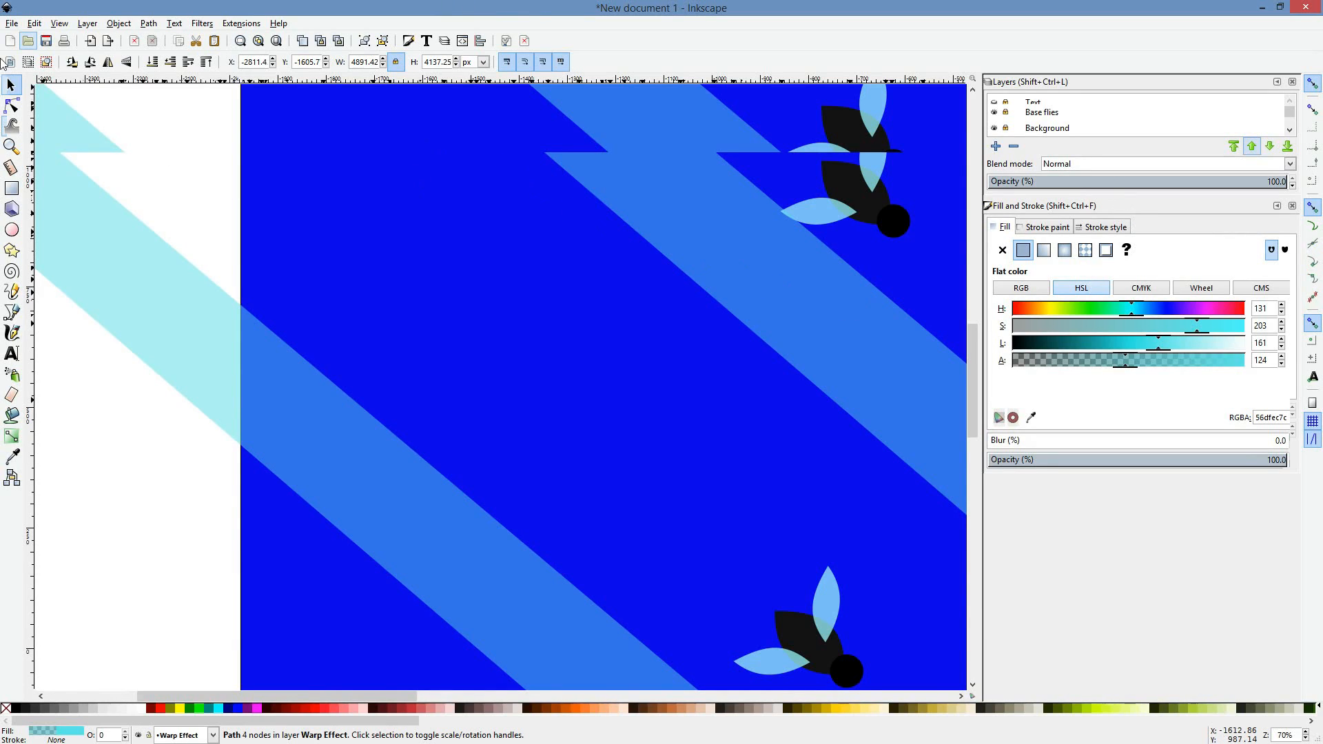
click(13, 105)
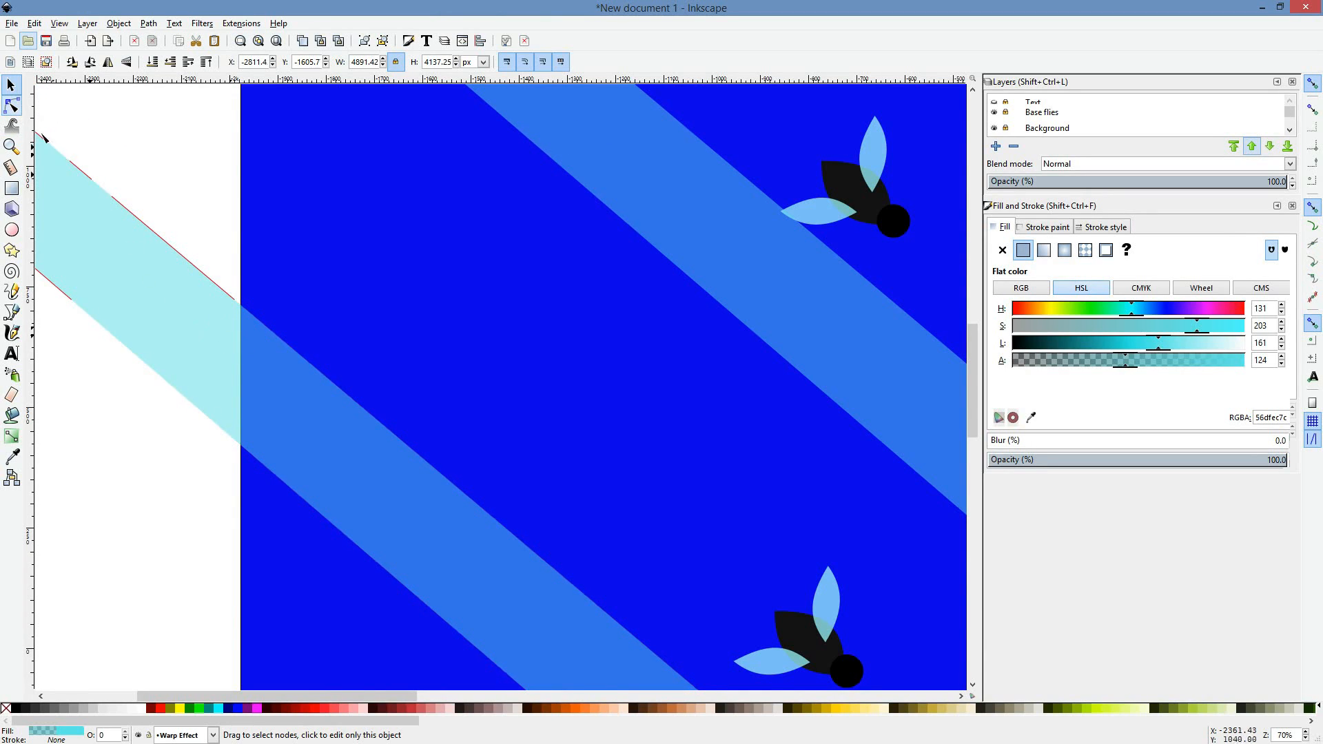
key(s)
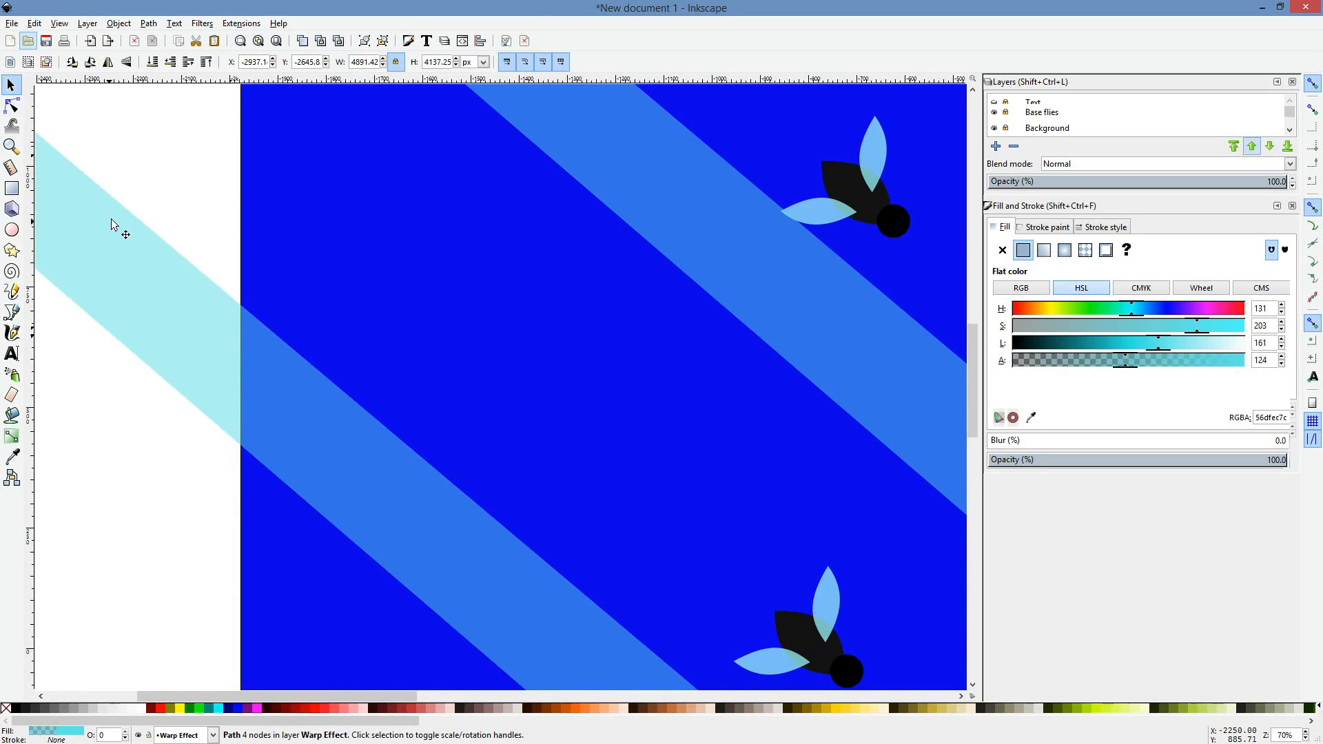
scroll(253, 219, down, 2)
scroll(238, 226, up, 1)
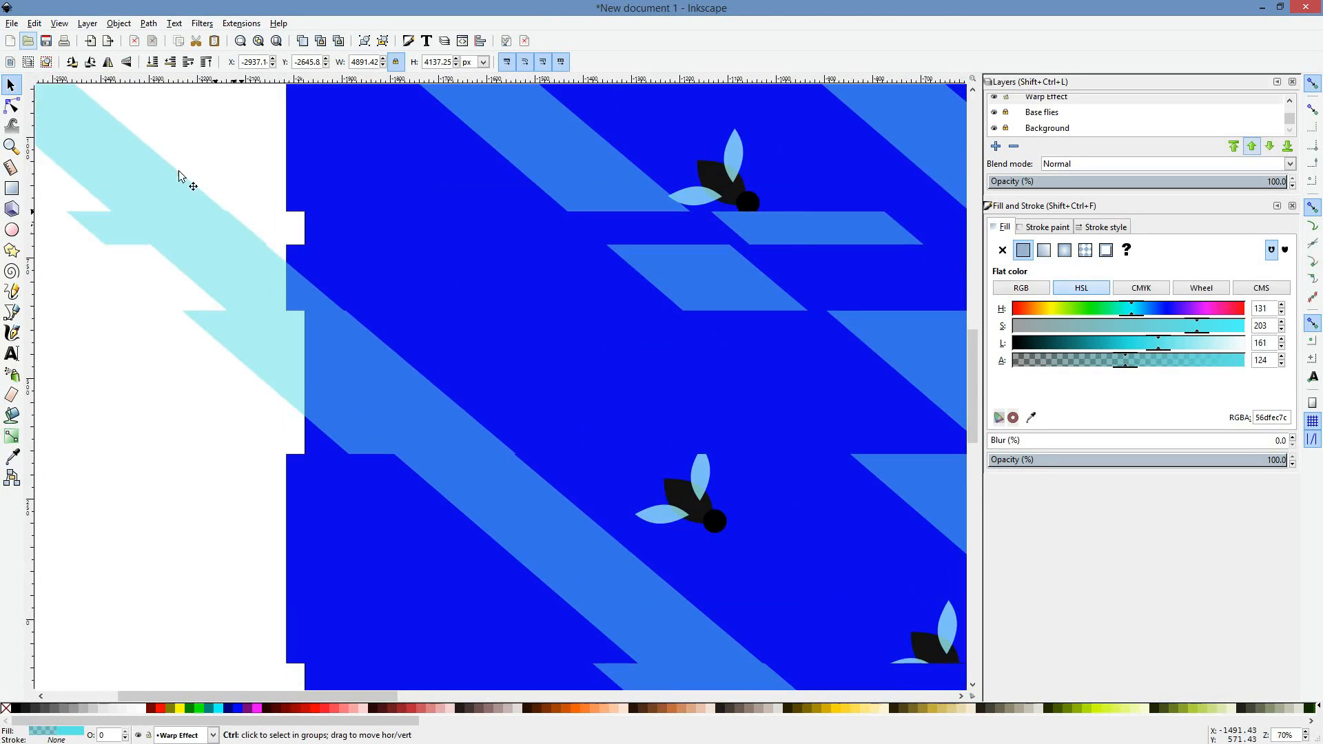
click(11, 107)
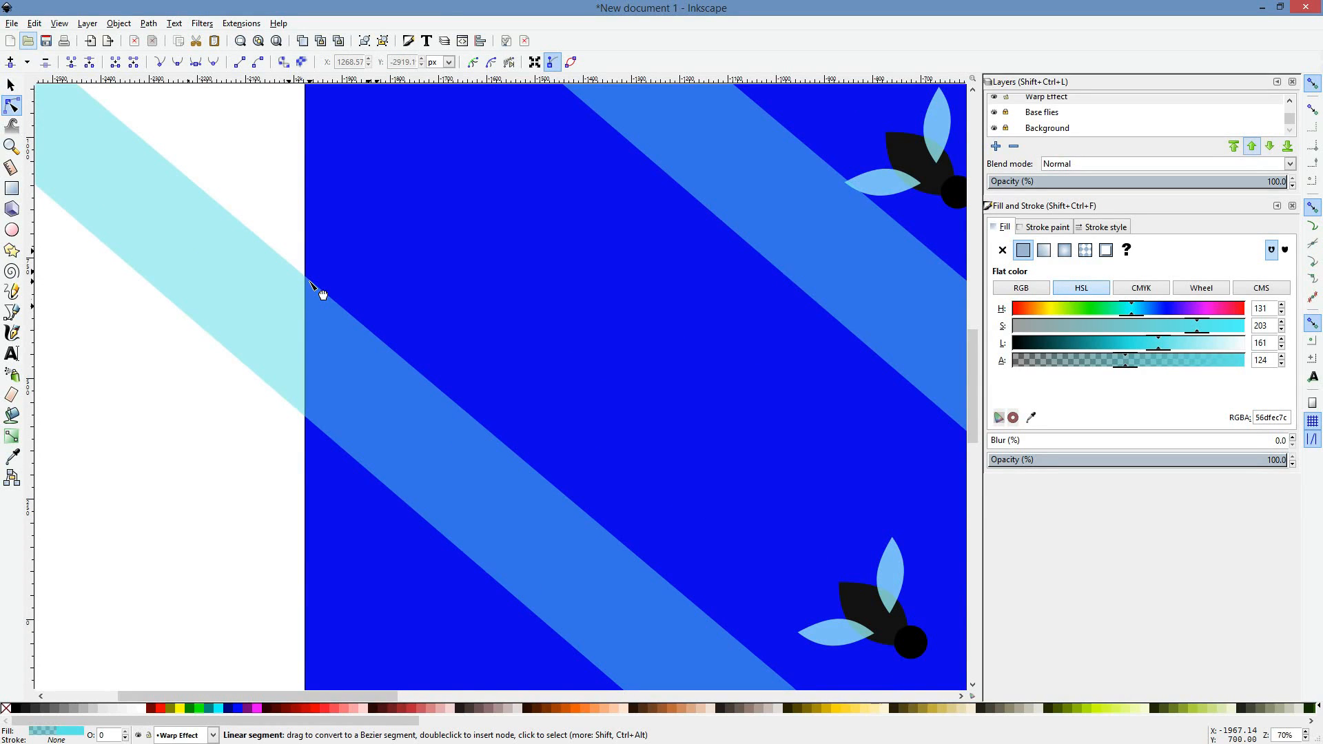
drag(311, 283, 451, 309)
scroll(399, 276, down, 6)
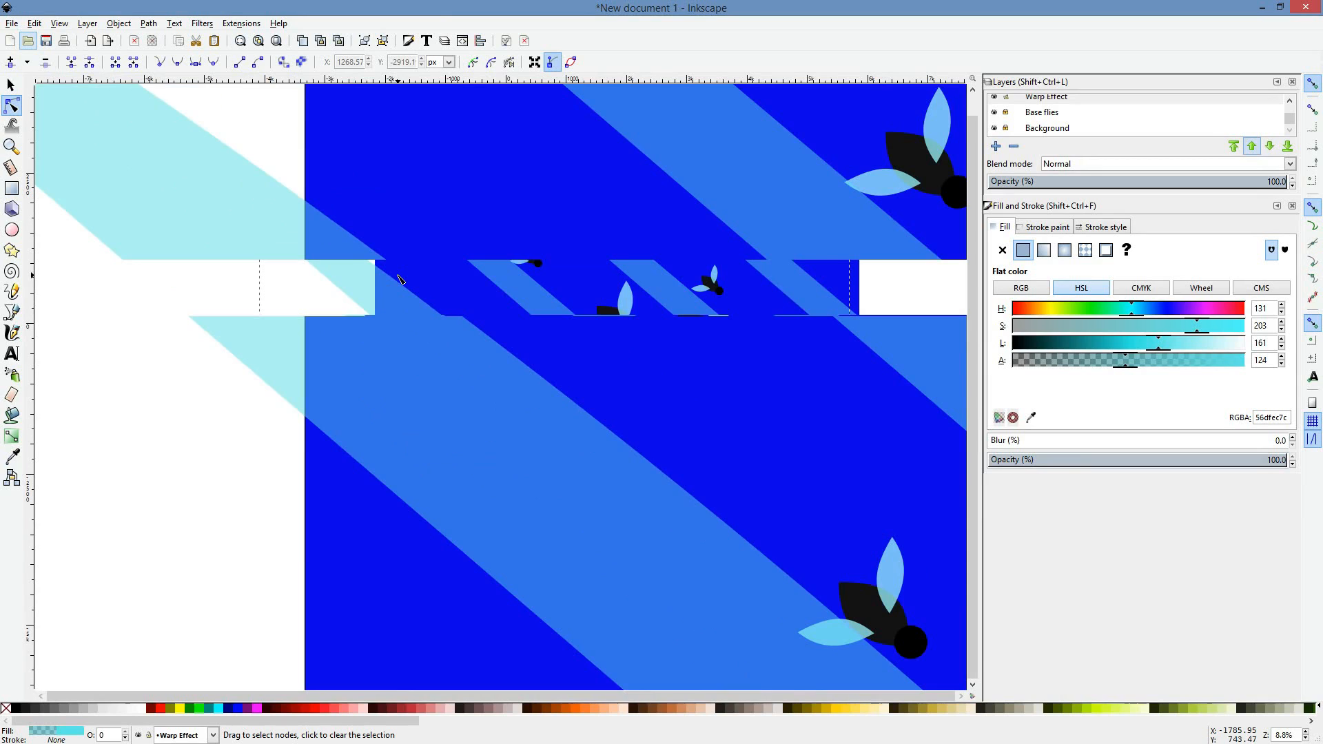
scroll(398, 279, up, 4)
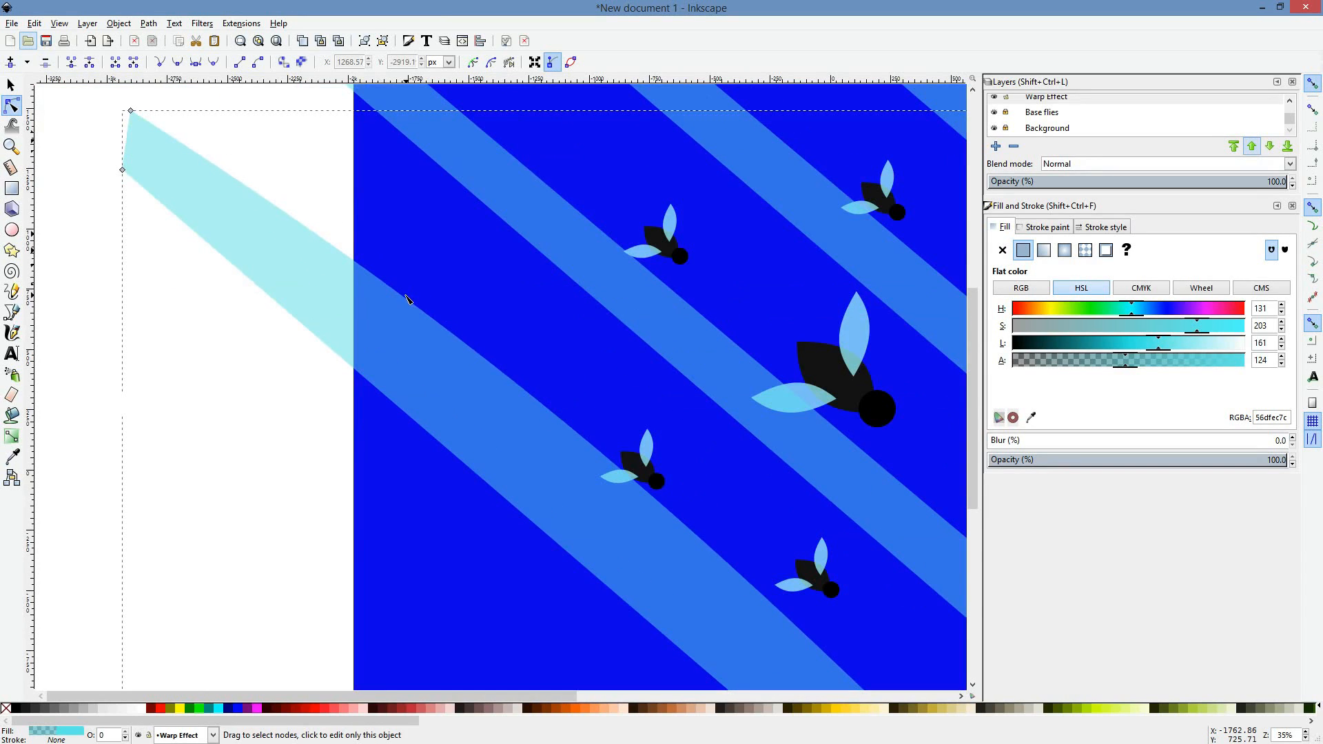
drag(428, 302, 410, 329)
key(ctrl+z)
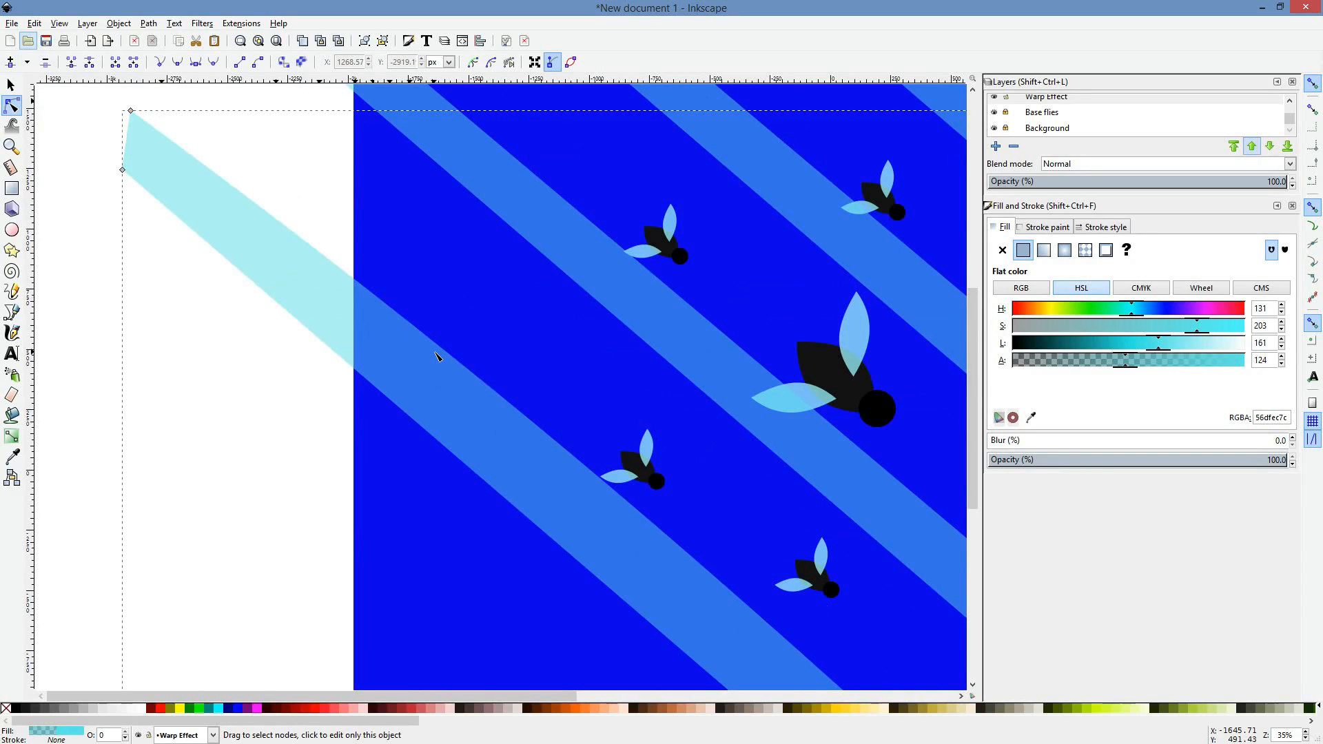
Step: Bow the lowest strip toward the flies by refining the curve of its upper edge and bending its lower edge to match
scroll(451, 358, down, 2)
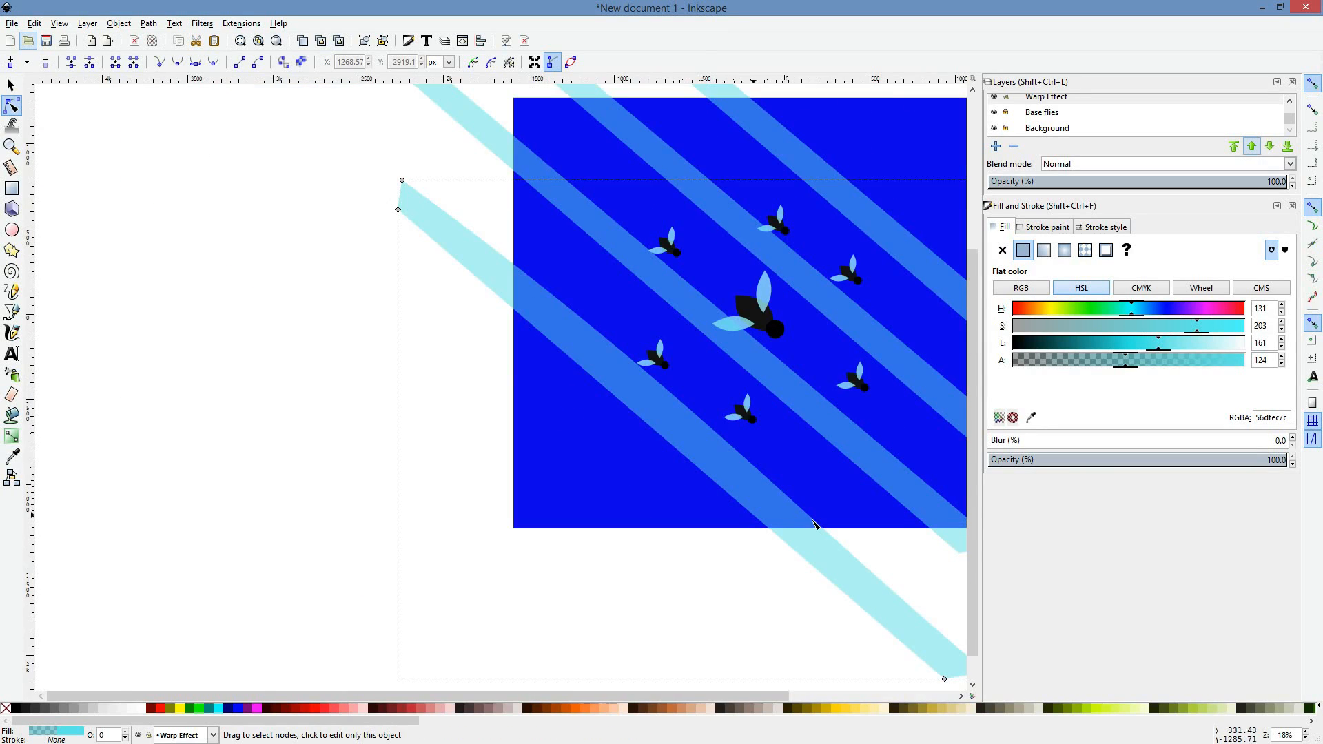
scroll(923, 597, up, 1)
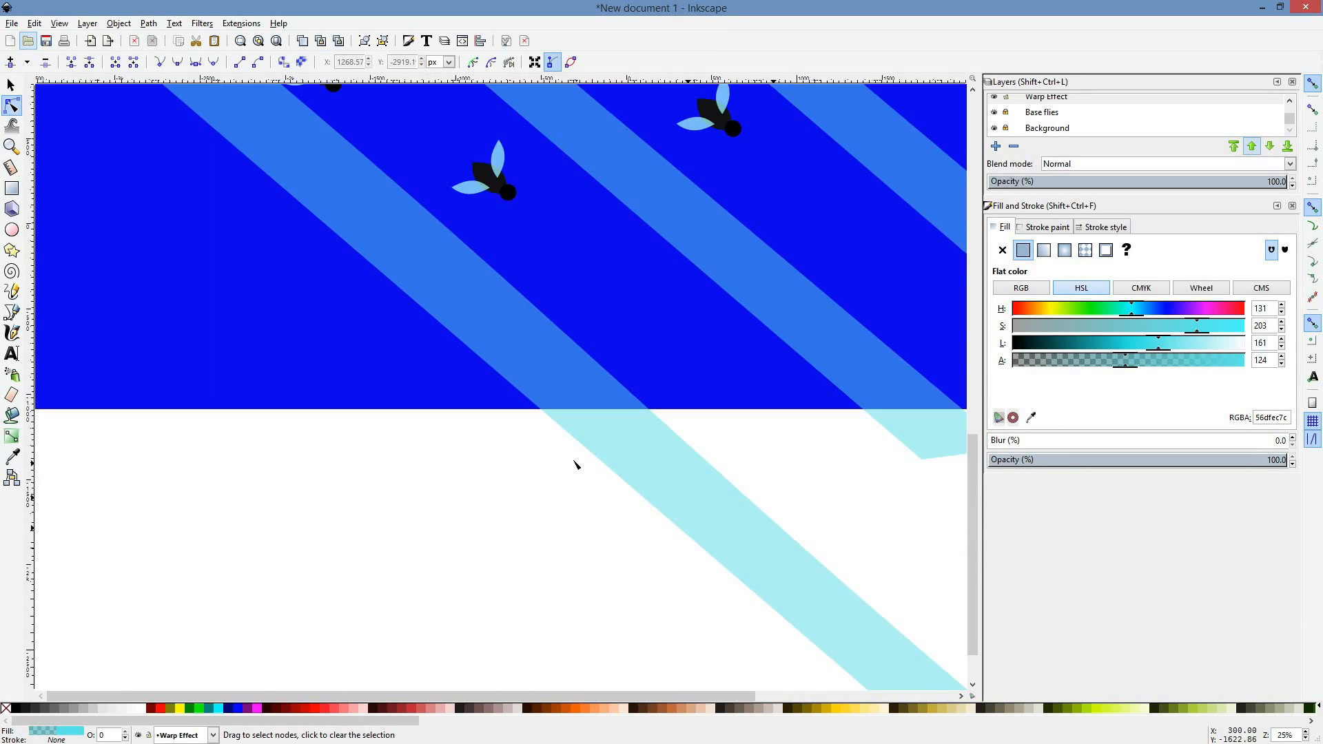
scroll(372, 450, up, 10)
scroll(380, 450, left, 10)
scroll(379, 450, up, 4)
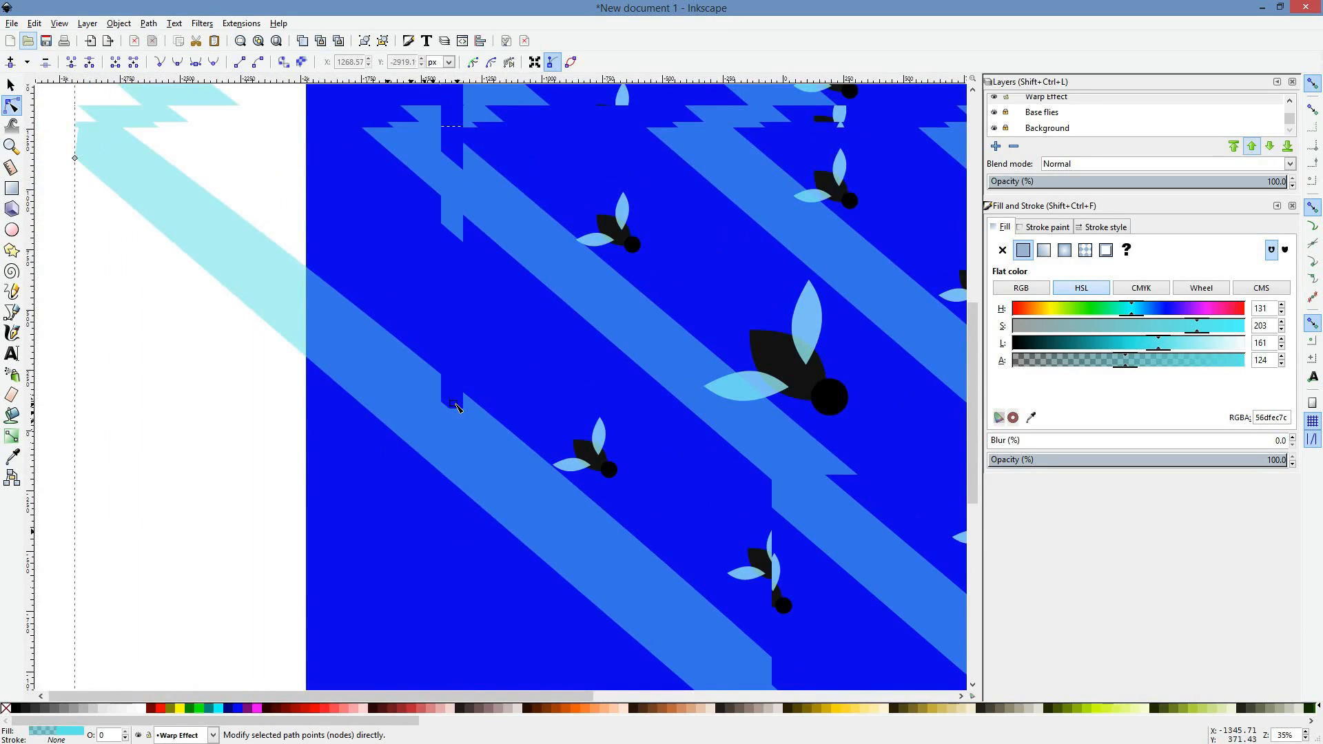
scroll(483, 410, up, 1)
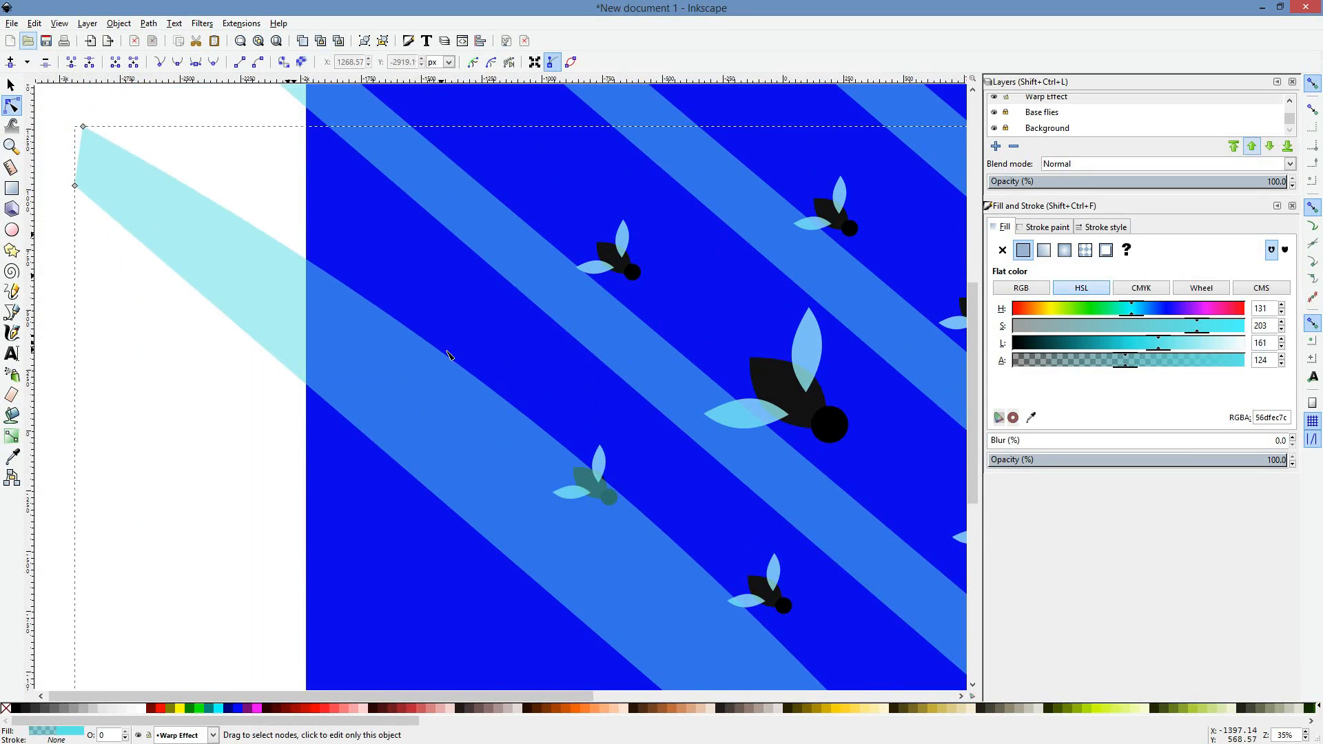
drag(448, 357, 417, 364)
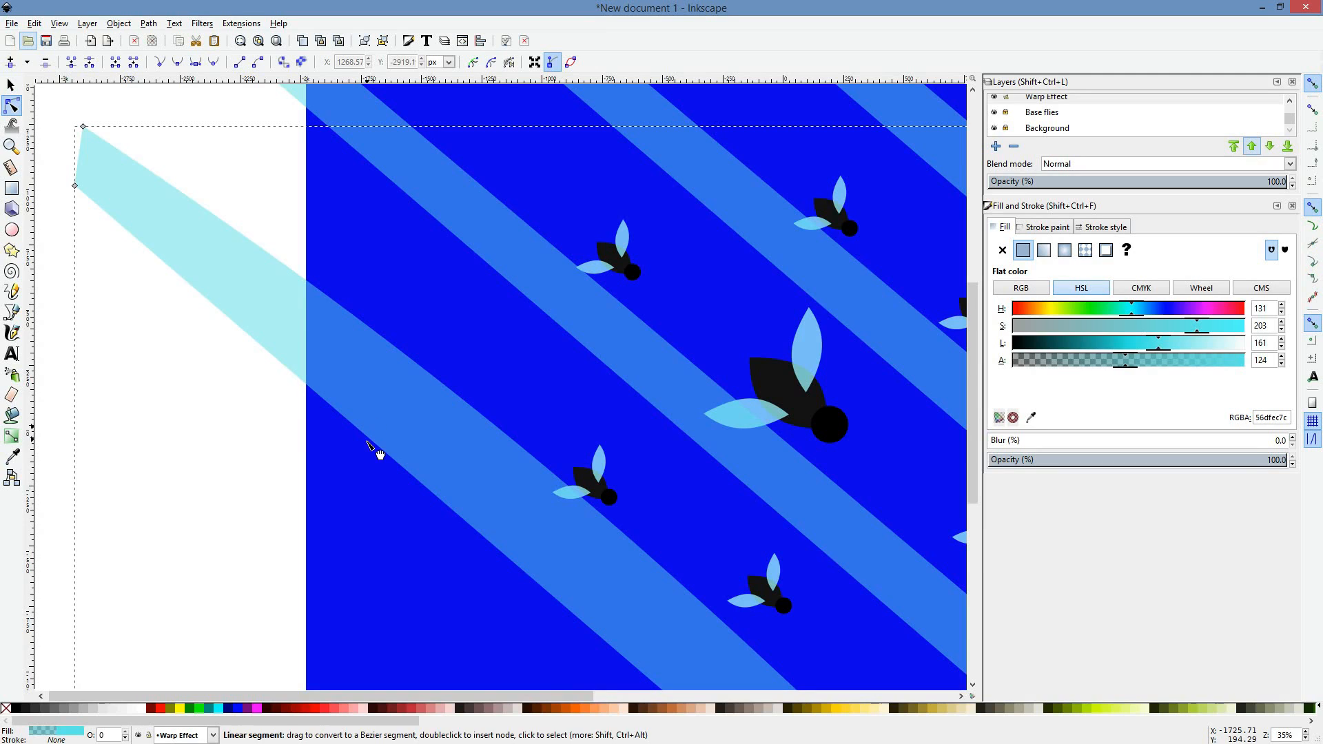
drag(375, 444, 399, 402)
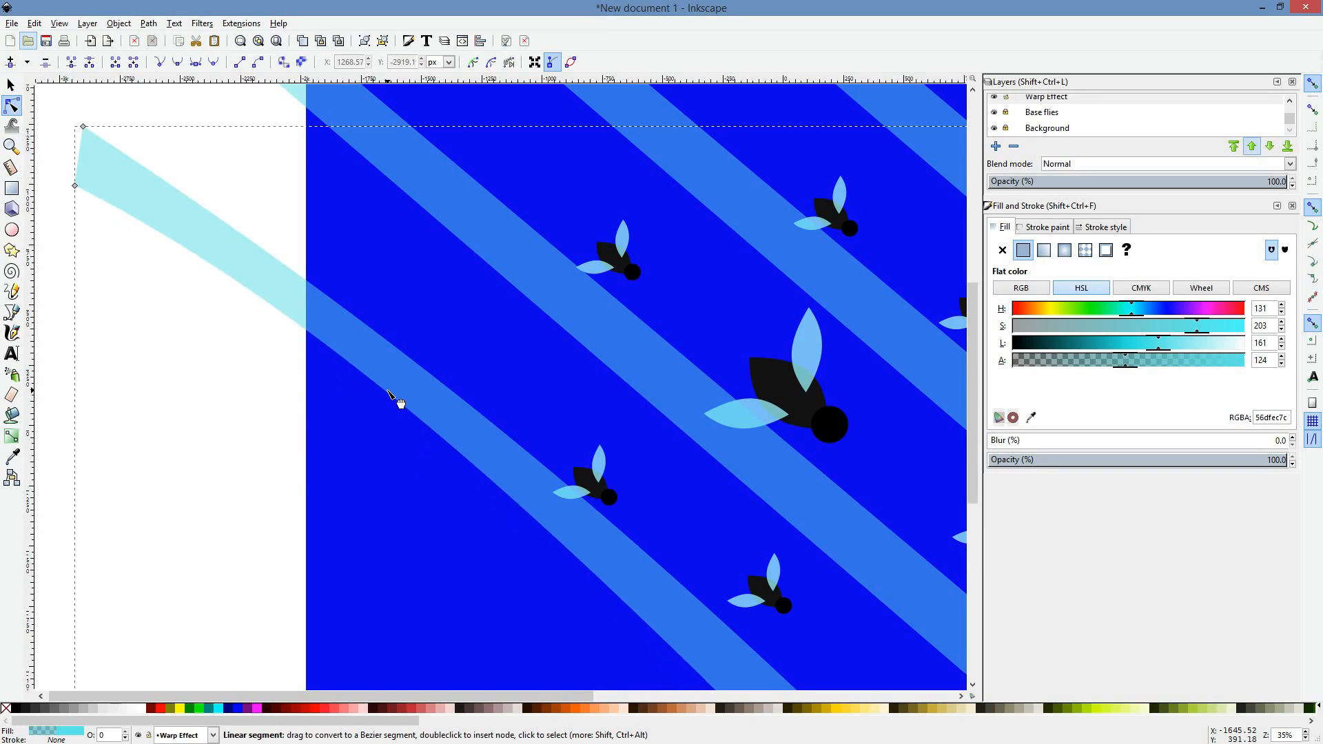
scroll(421, 413, down, 1)
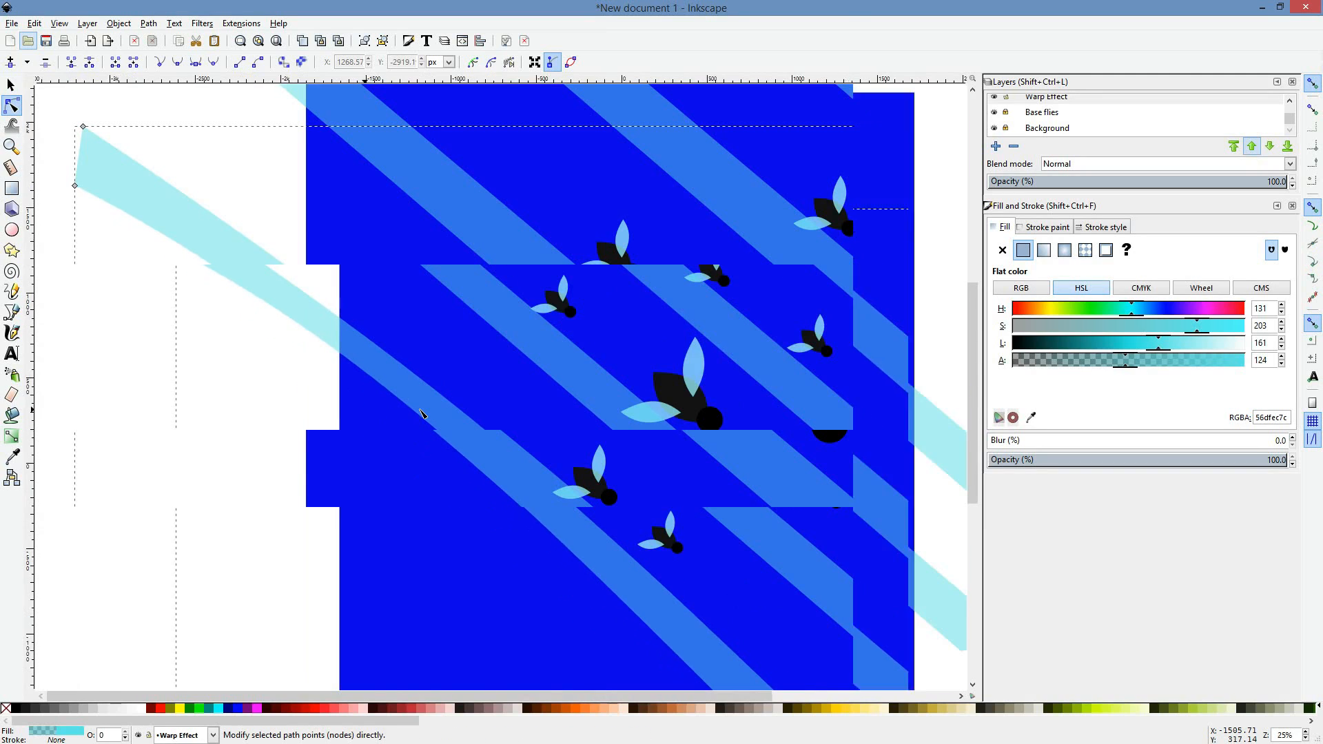
scroll(421, 412, right, 6)
scroll(422, 412, down, 6)
scroll(328, 408, up, 1)
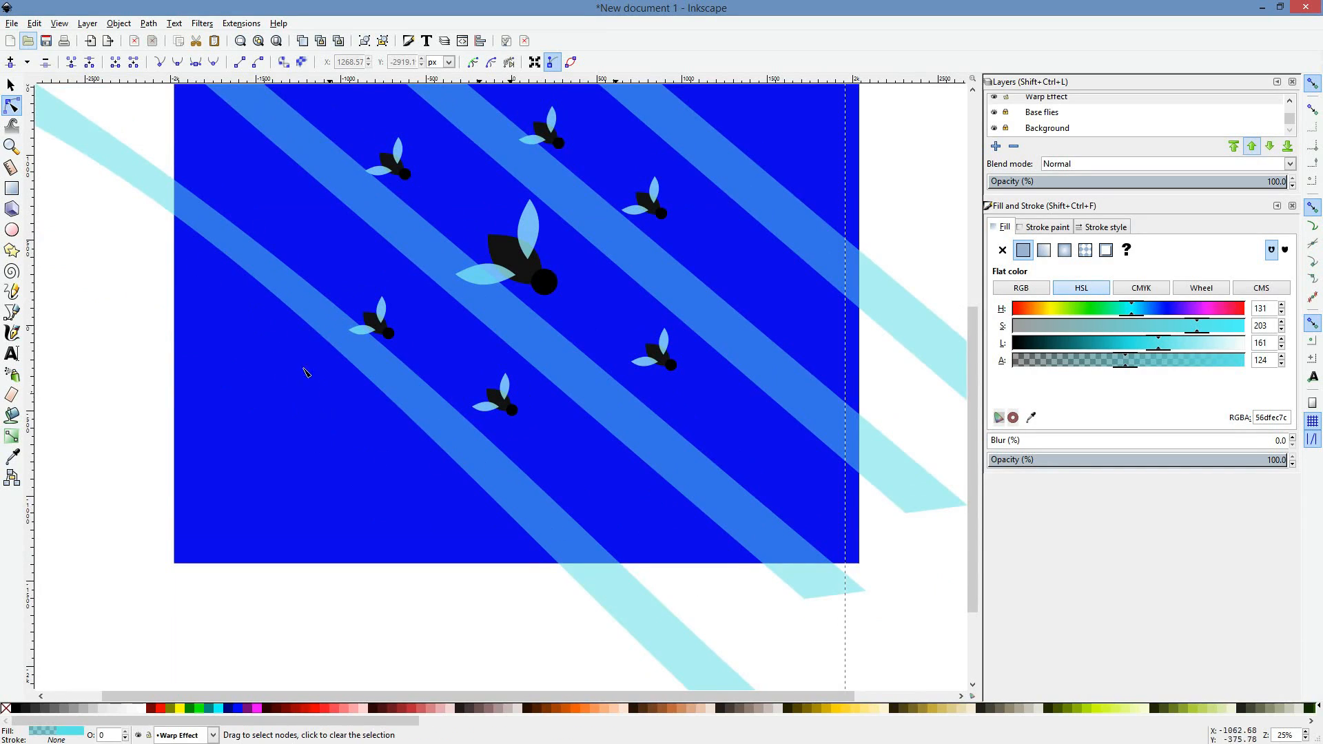
Step: Add three pairs of nodes, spaced along both edges of the lowest strip where it crosses the background
click(266, 289)
double_click(291, 269)
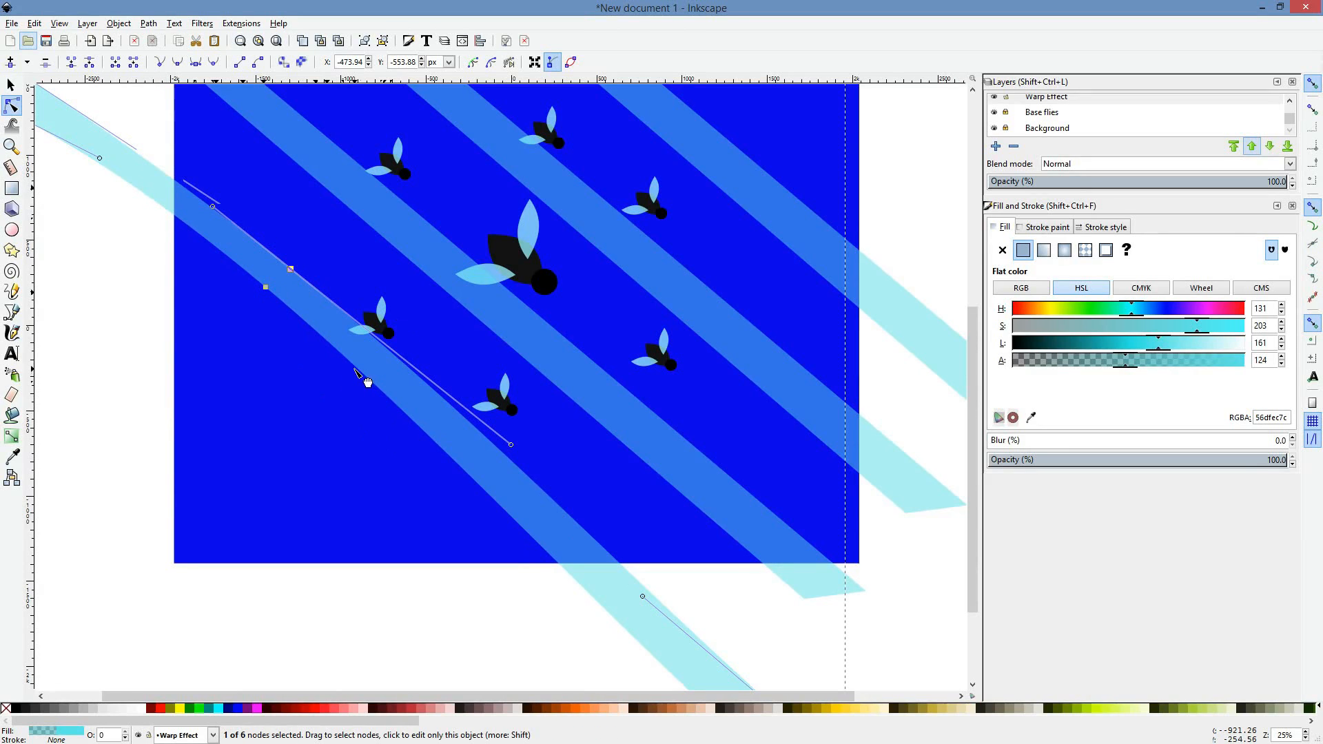
click(401, 409)
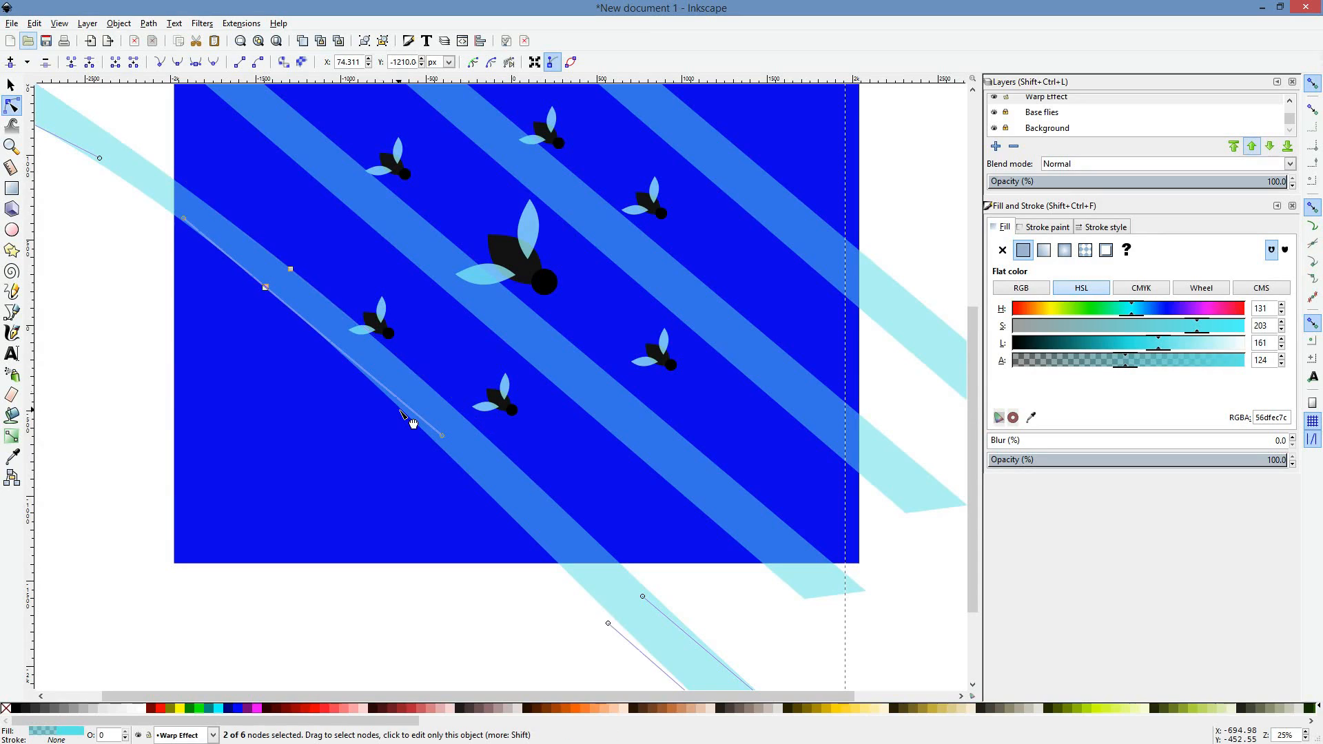
double_click(426, 382)
double_click(529, 535)
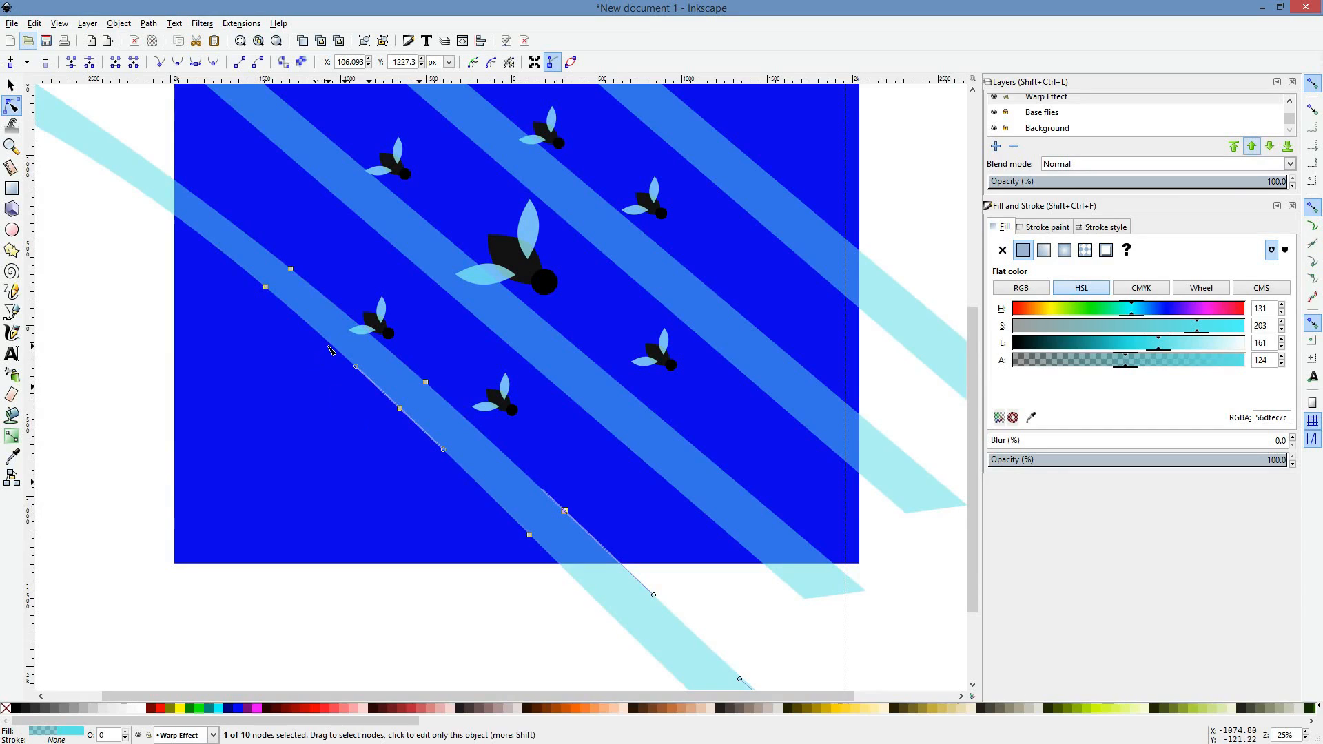
Step: Try bulging the lowest strip's lower edge outward between its first two node pairs, and pull that edge back in
drag(329, 350, 307, 382)
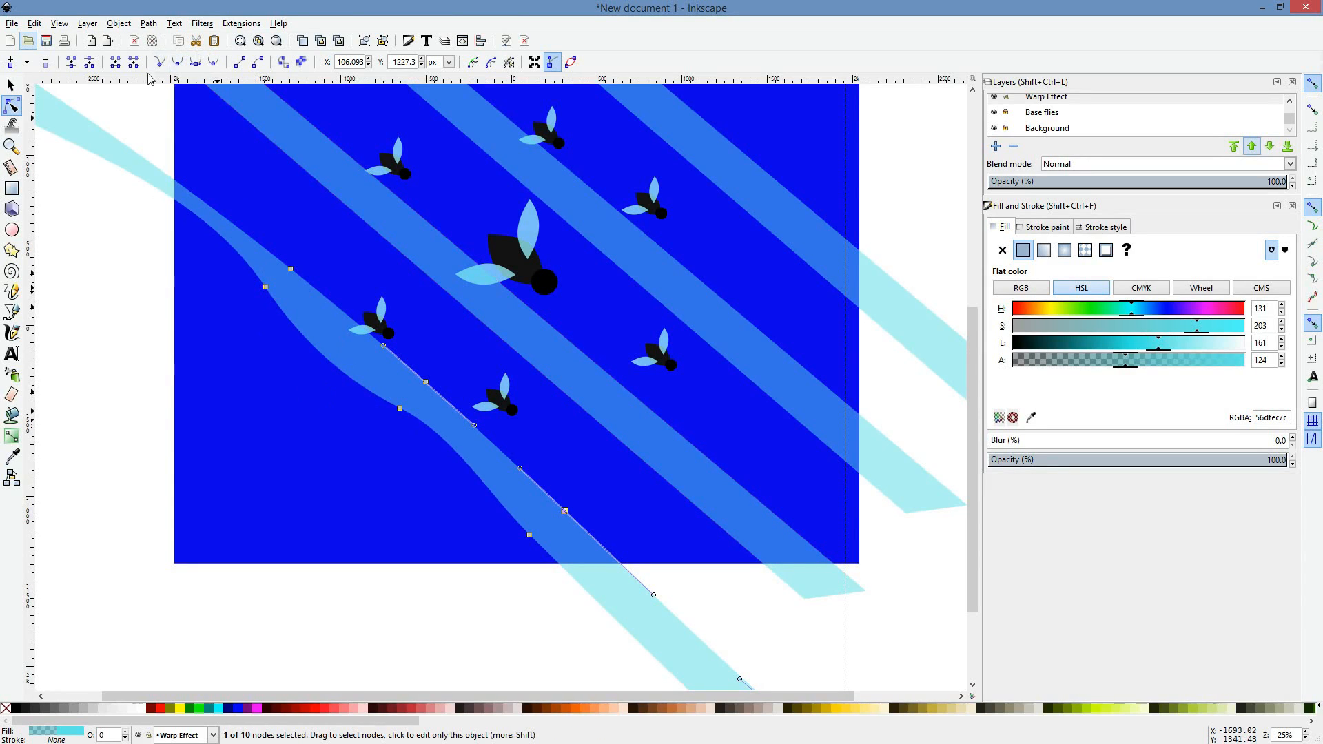
click(266, 288)
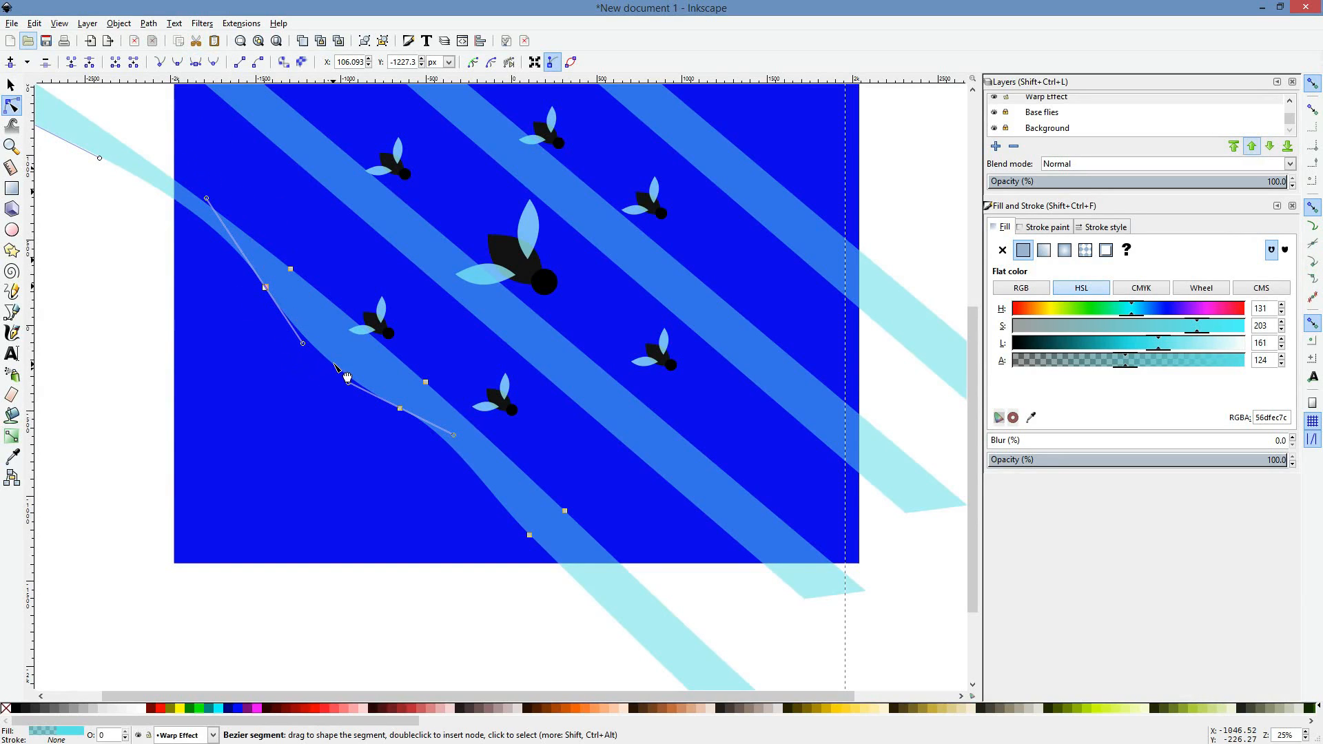
mouse_move(336, 367)
mouse_down()
mouse_move(348, 374)
mouse_move(350, 360)
mouse_move(351, 375)
mouse_up()
drag(334, 377, 407, 432)
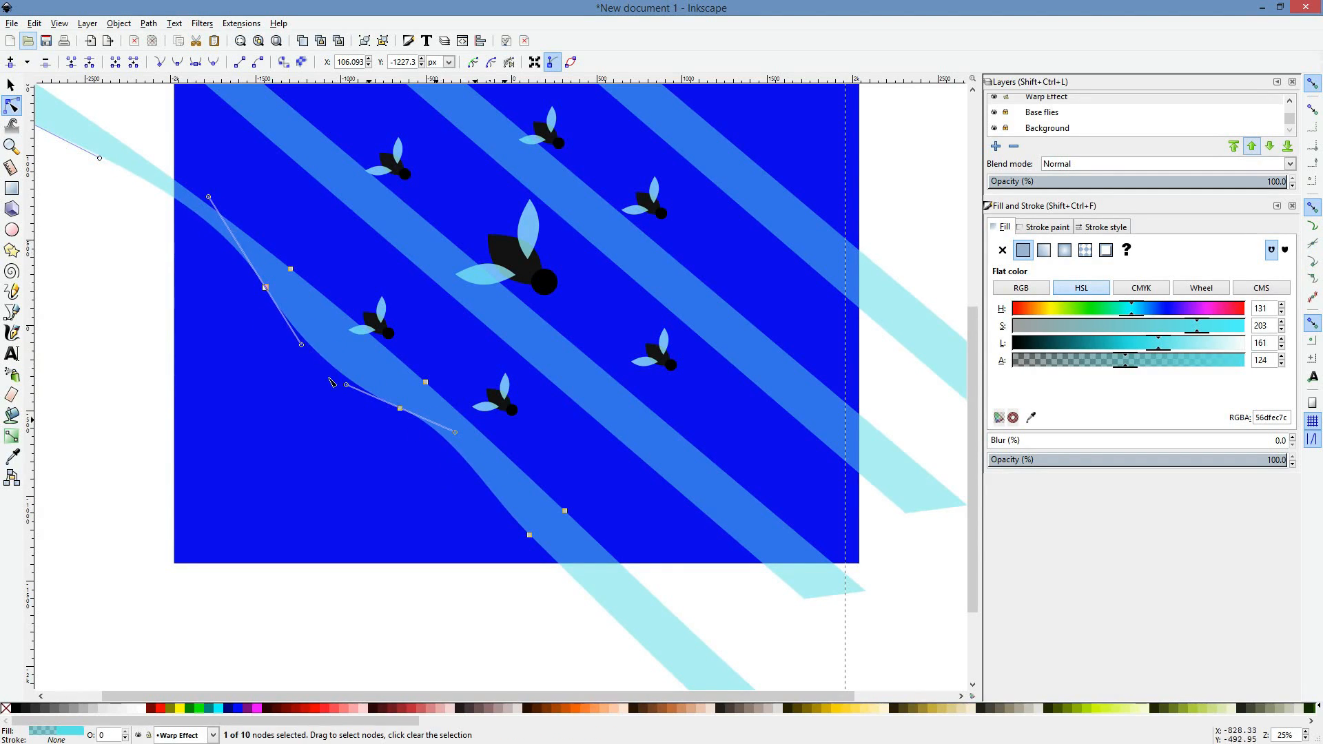
drag(341, 376, 287, 303)
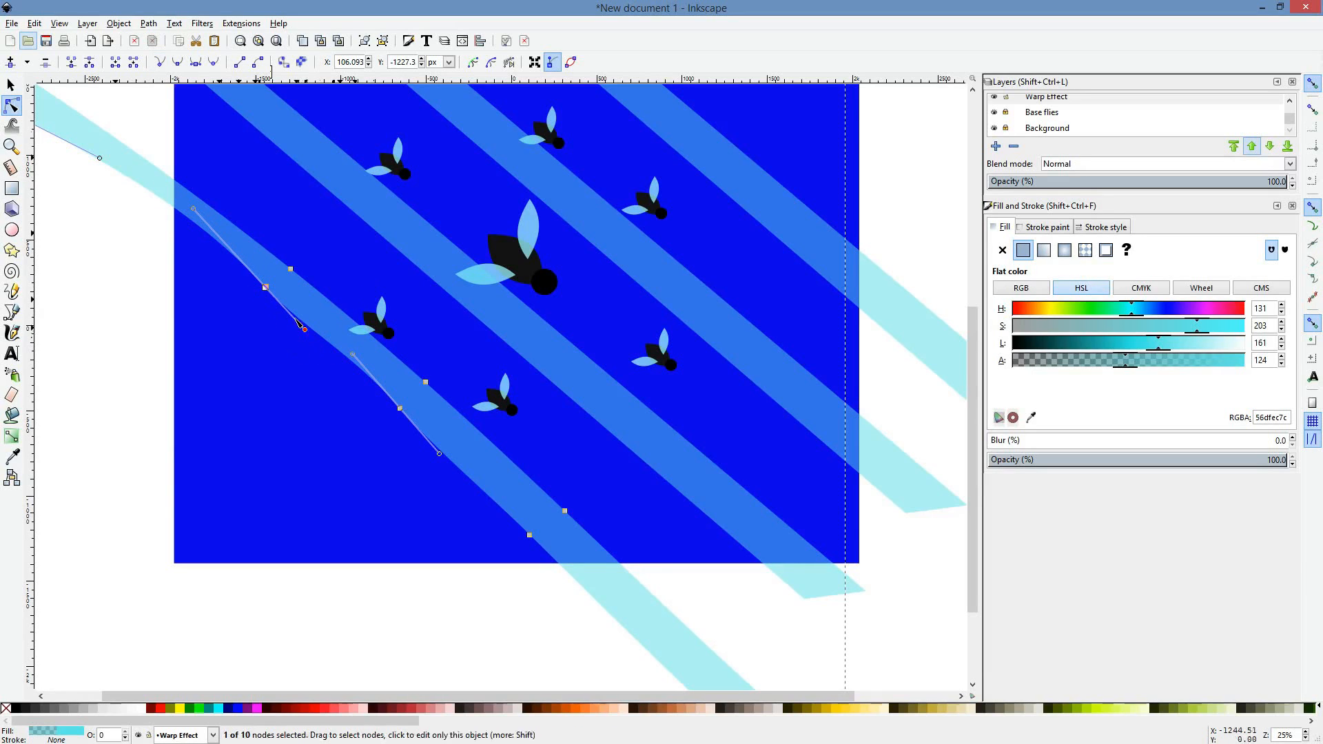
Step: Bend both edges of the lowest strip into matching waves and shift its nodes near the two lowest flies to shape the curve
drag(374, 338, 336, 351)
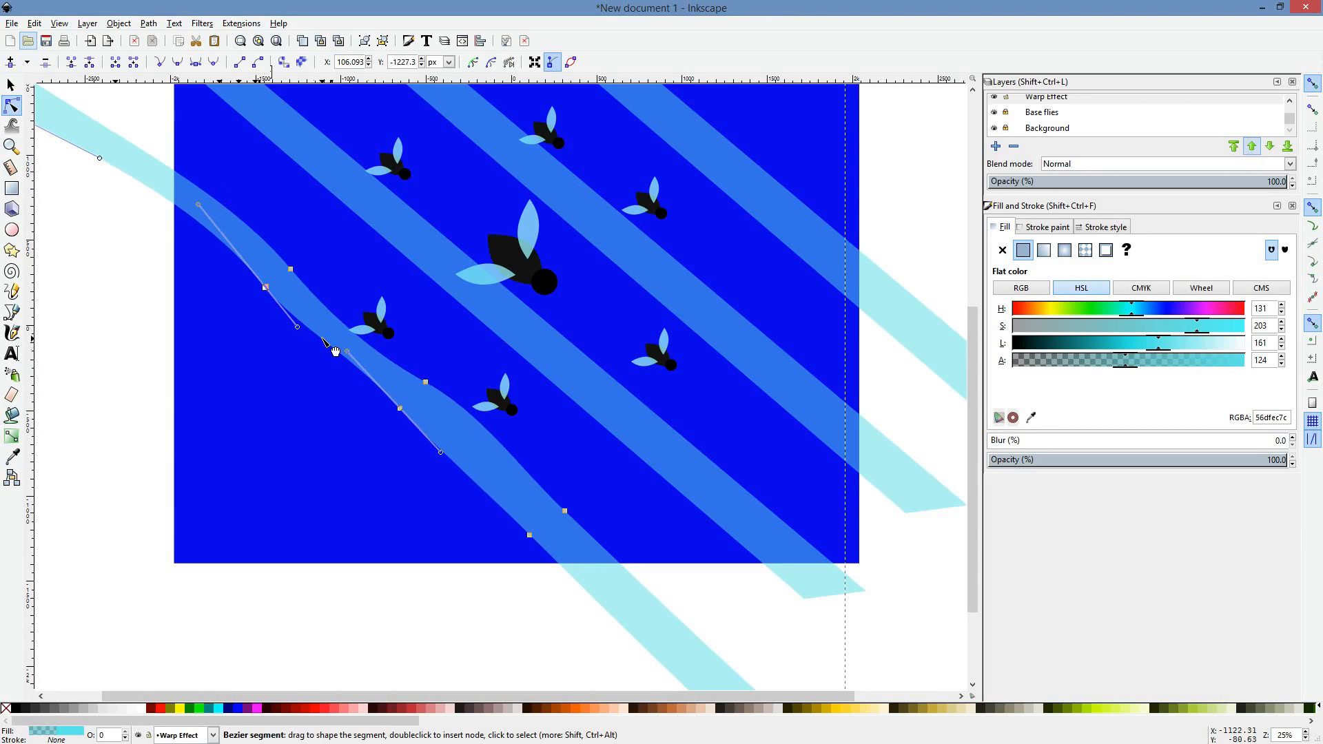
mouse_move(486, 492)
mouse_down()
mouse_move(495, 500)
mouse_move(476, 480)
mouse_up()
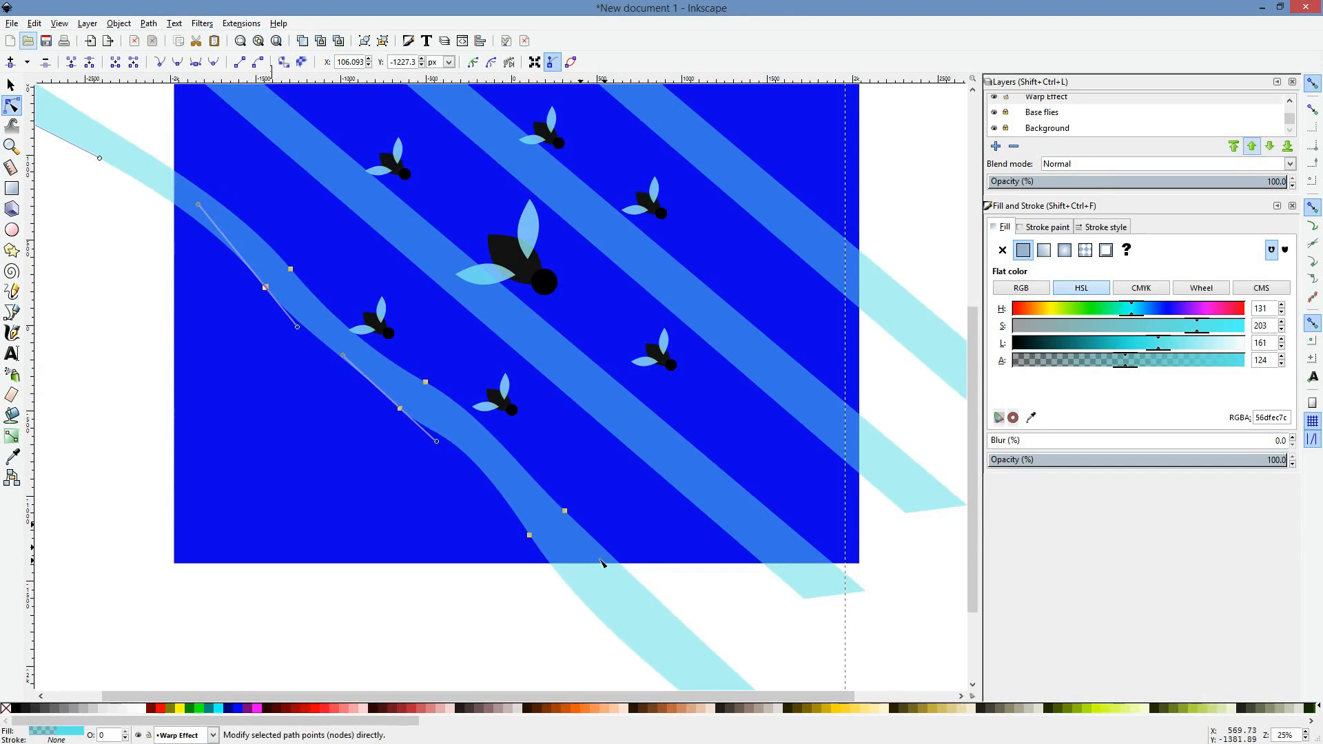
drag(567, 519, 585, 548)
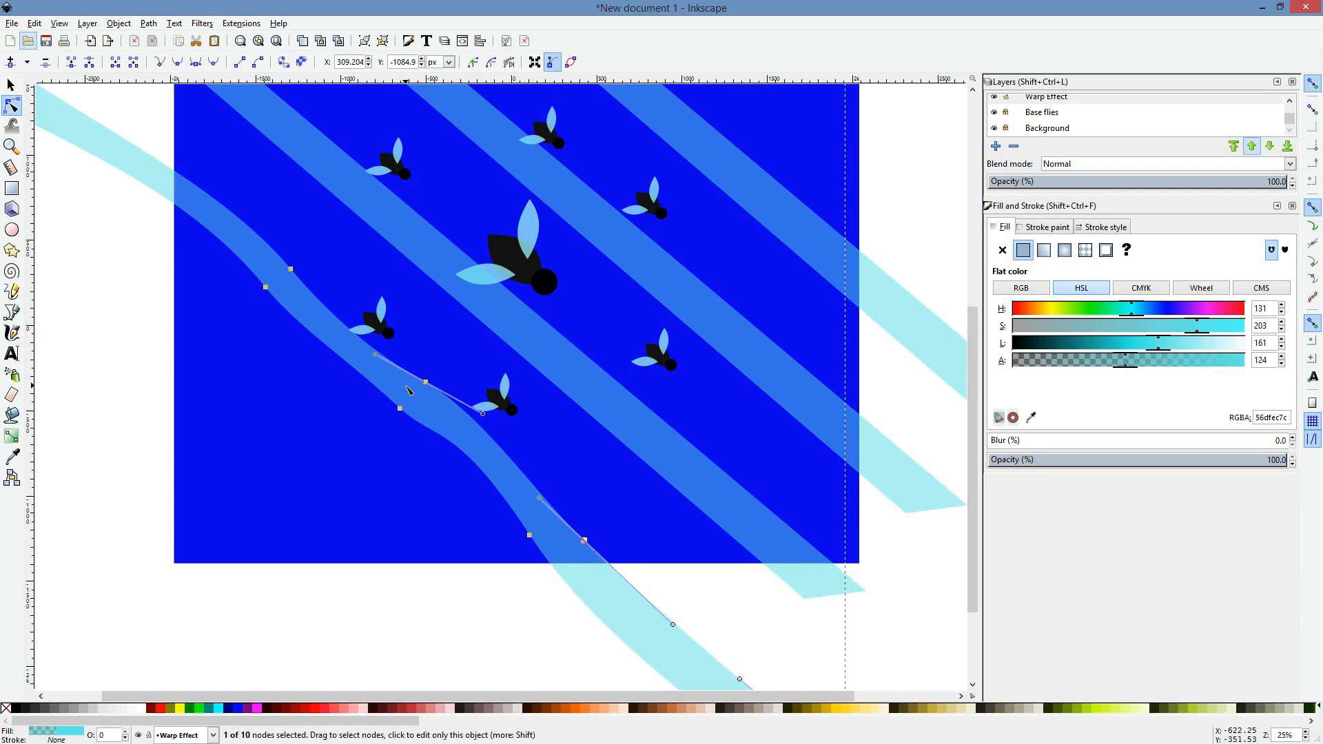
scroll(467, 455, up, 1)
drag(372, 391, 383, 405)
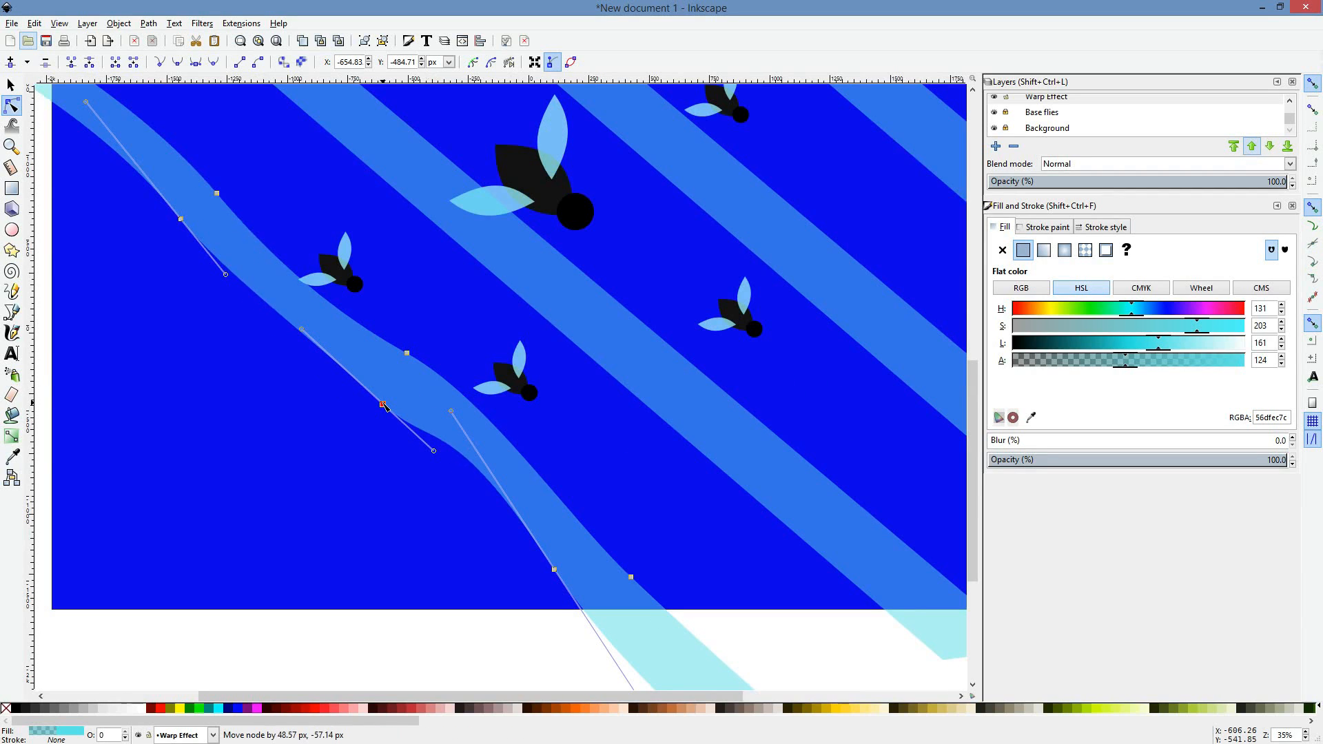
scroll(303, 373, down, 1)
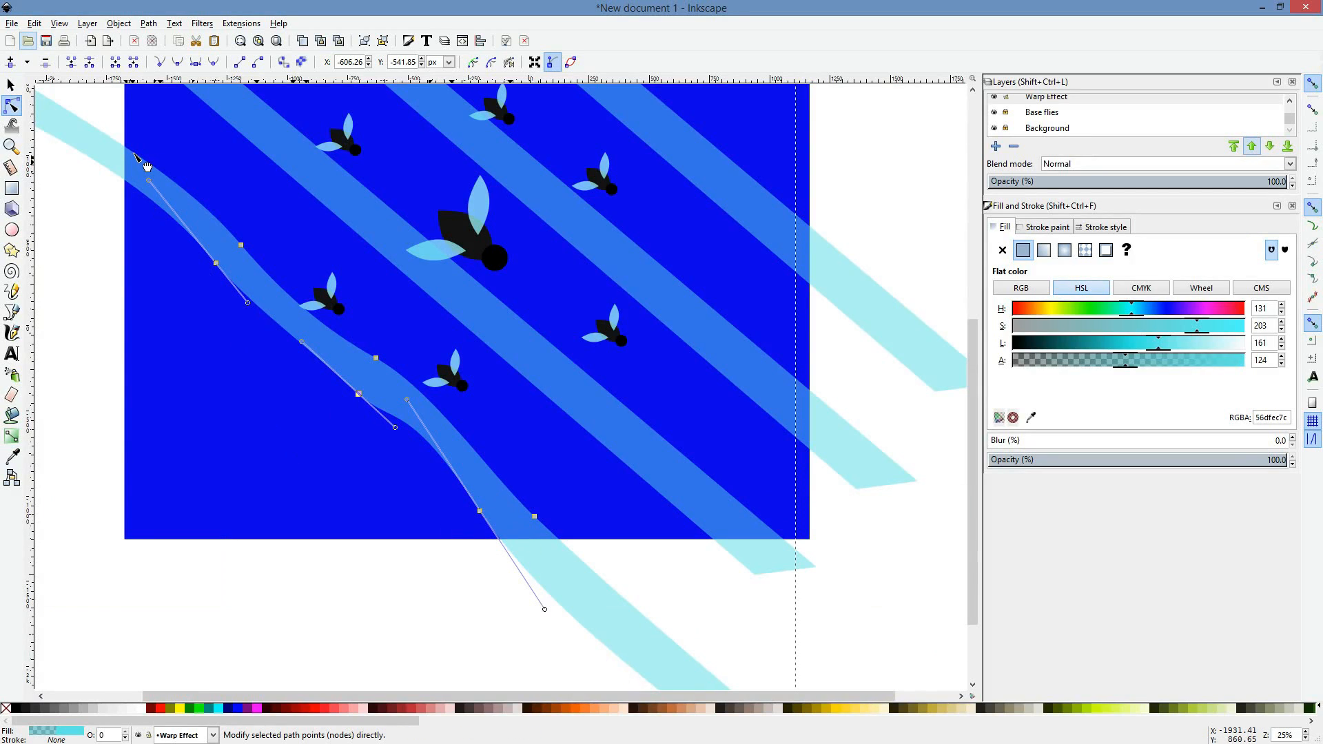
Step: Add a node pair where the lowest strip enters the background, raise it, and lower the neighbouring pair to deepen the wave
click(129, 183)
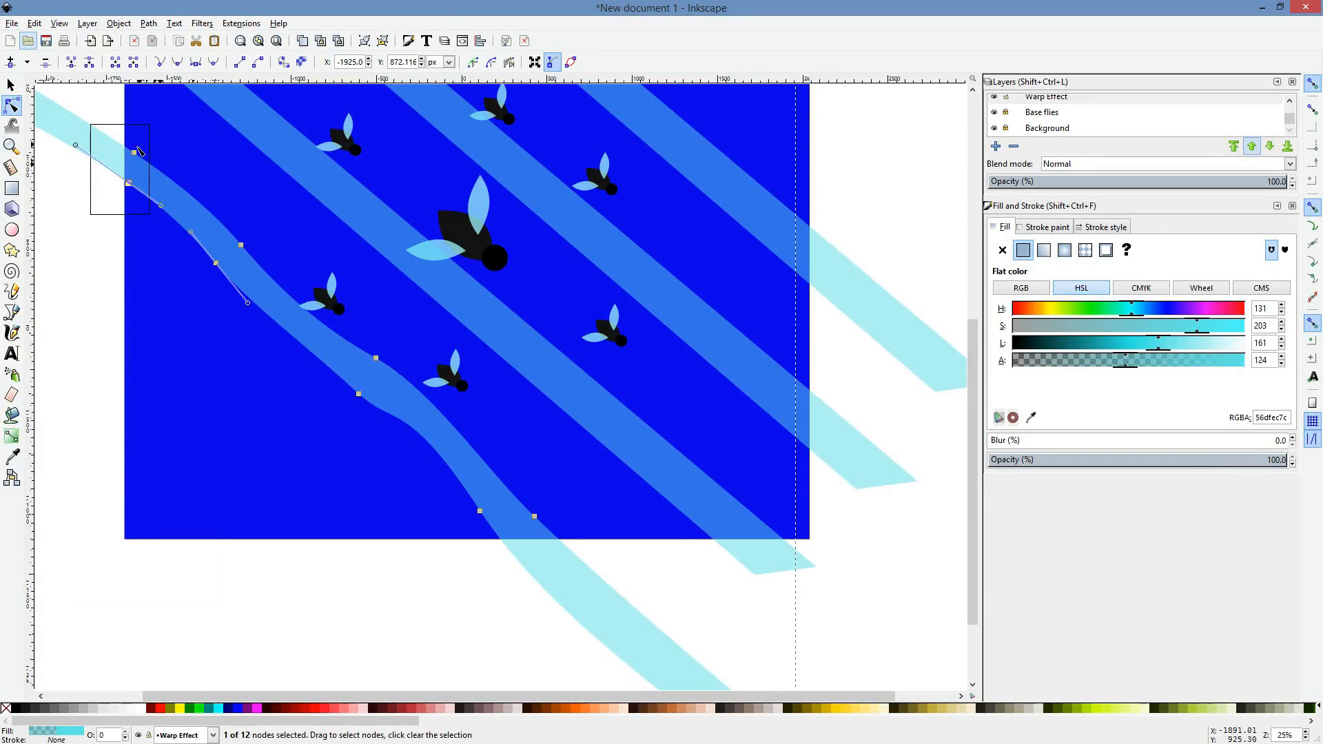
drag(138, 151, 146, 138)
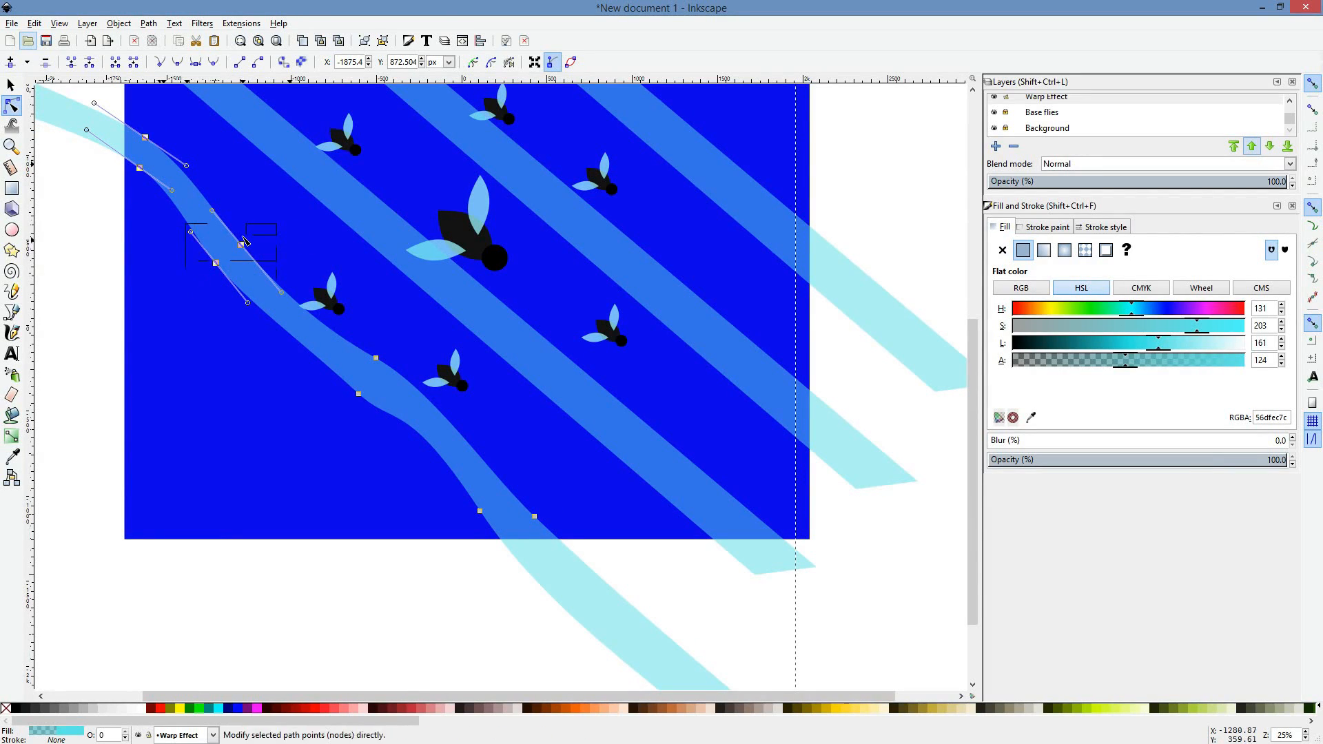
drag(244, 241, 240, 249)
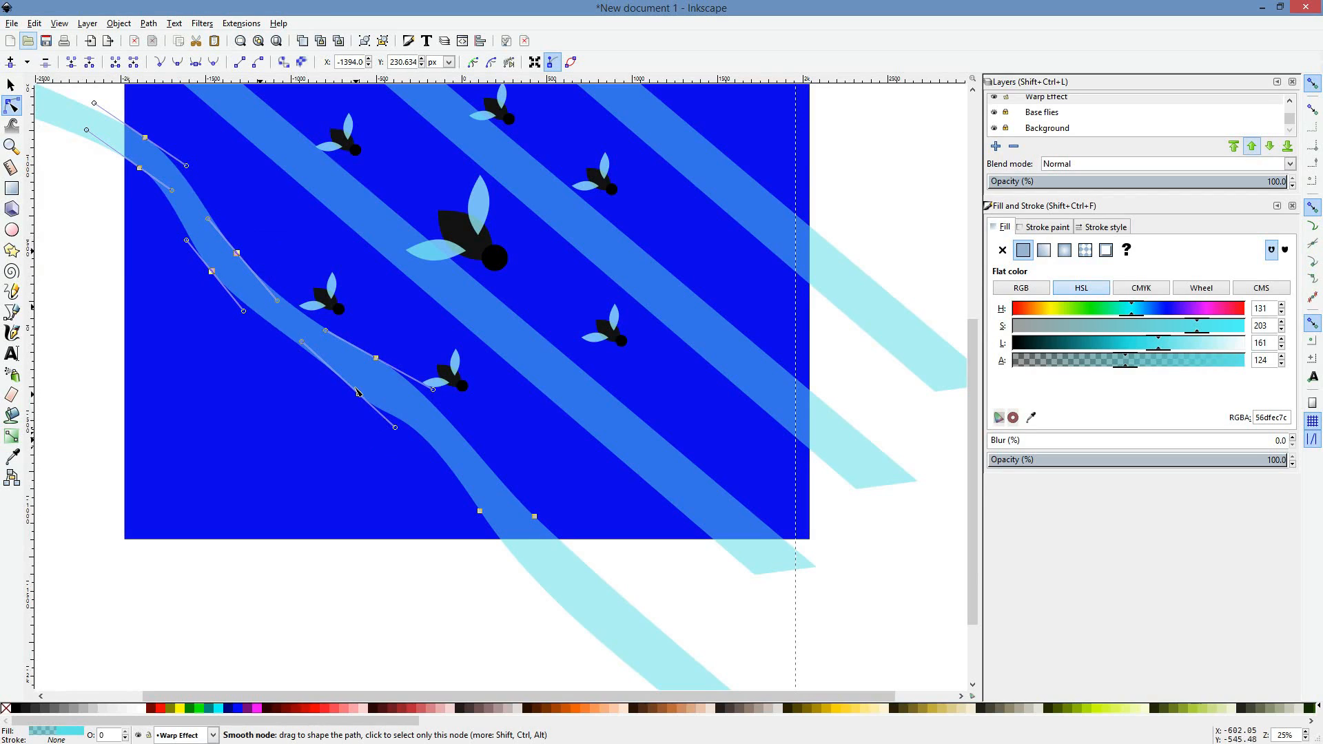
Step: Move the strip's lower-edge node beside the lowest fly inward and adjust its handle so both edges curve in parallel
mouse_move(358, 392)
mouse_down()
mouse_move(378, 390)
mouse_move(365, 387)
mouse_up()
key(ctrl+z)
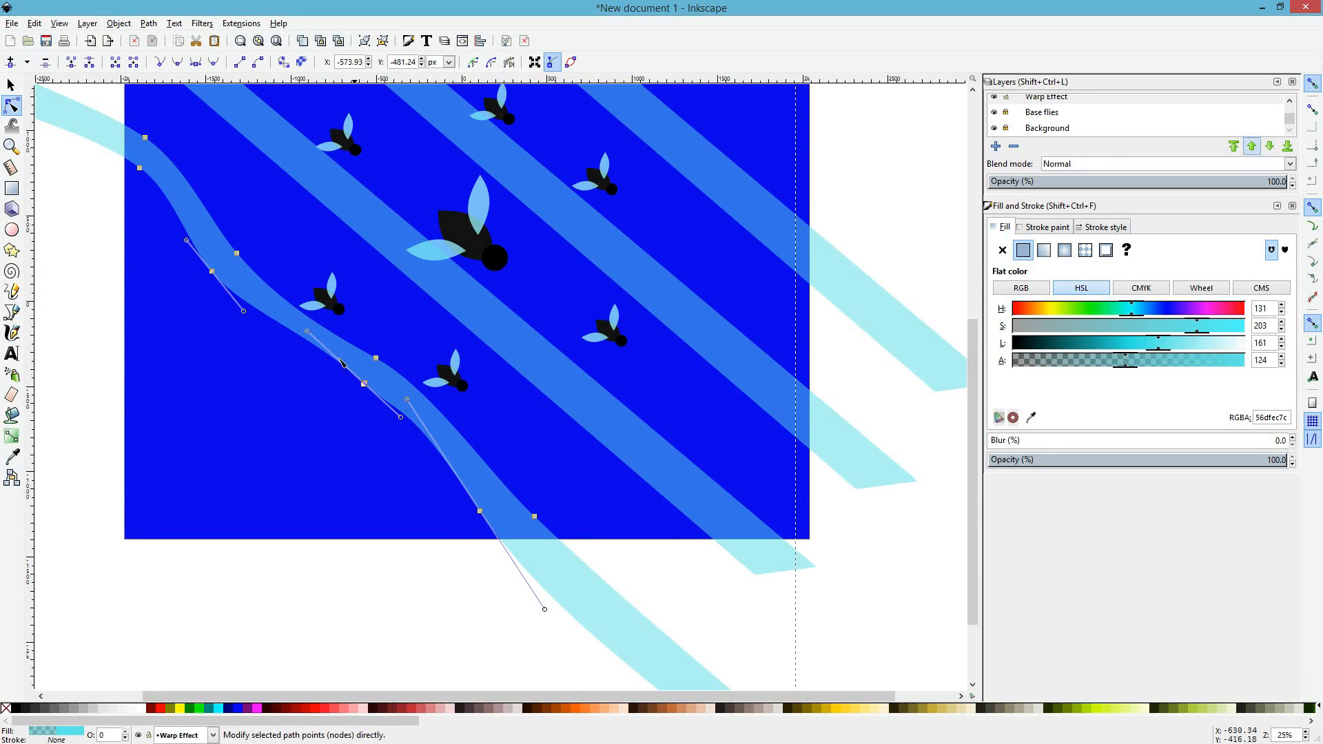
drag(305, 333, 300, 356)
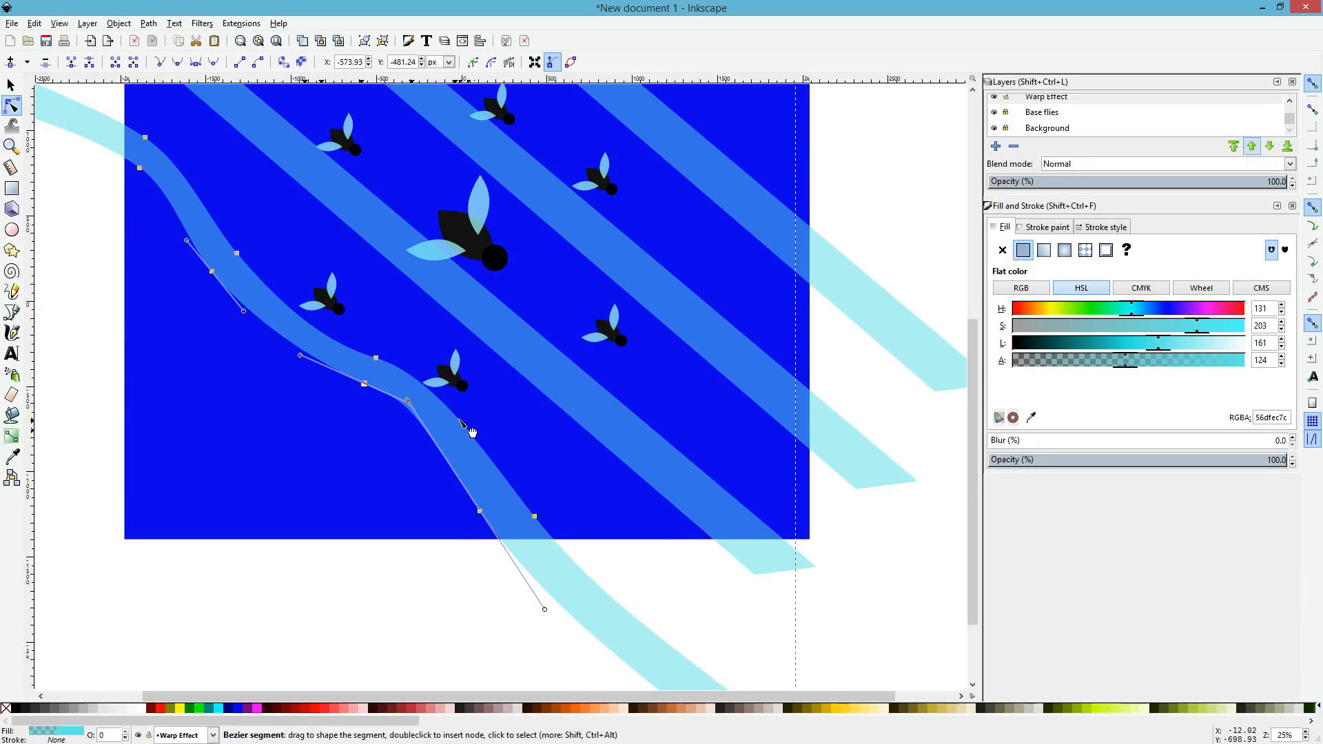
click(564, 461)
Step: Shift the node pair near the background's bottom edge up and outward, and rotate the lower-edge node's handles to round the bend
scroll(568, 441, down, 1)
ctrl+scroll(564, 430, down, 1)
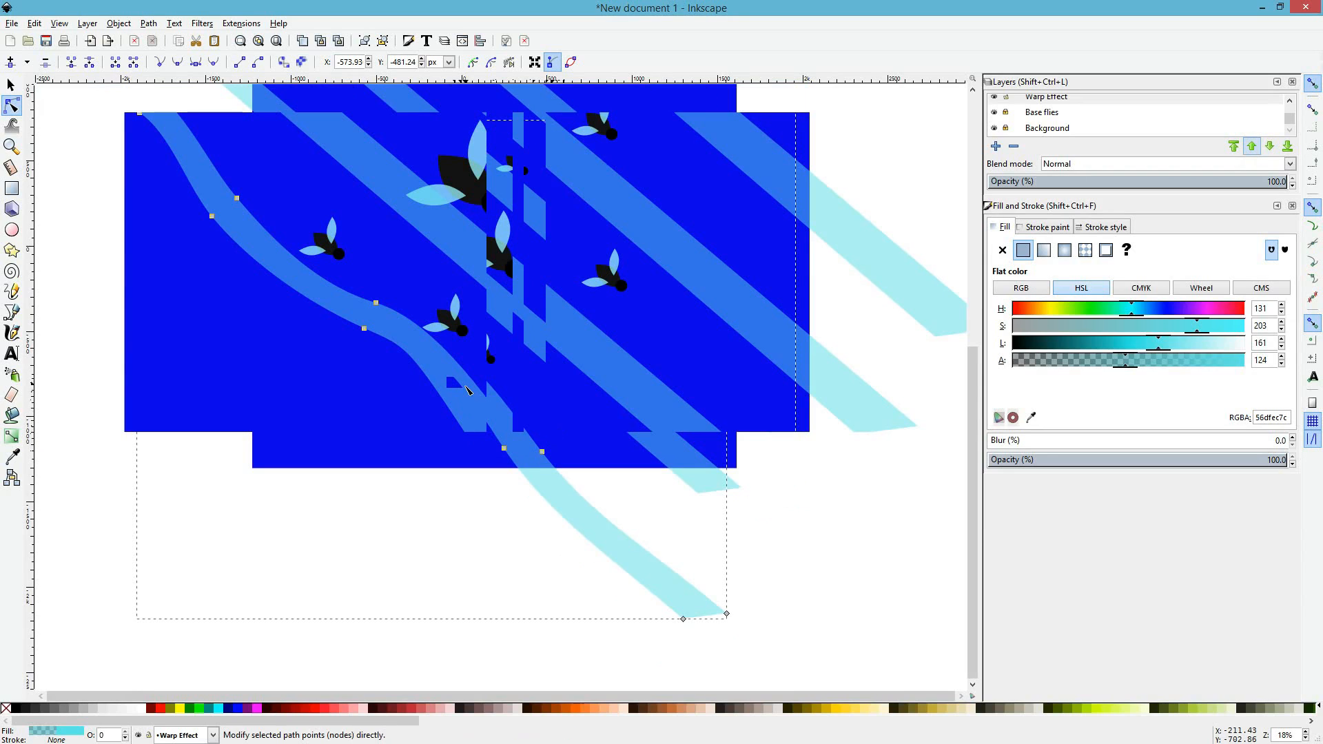
click(542, 452)
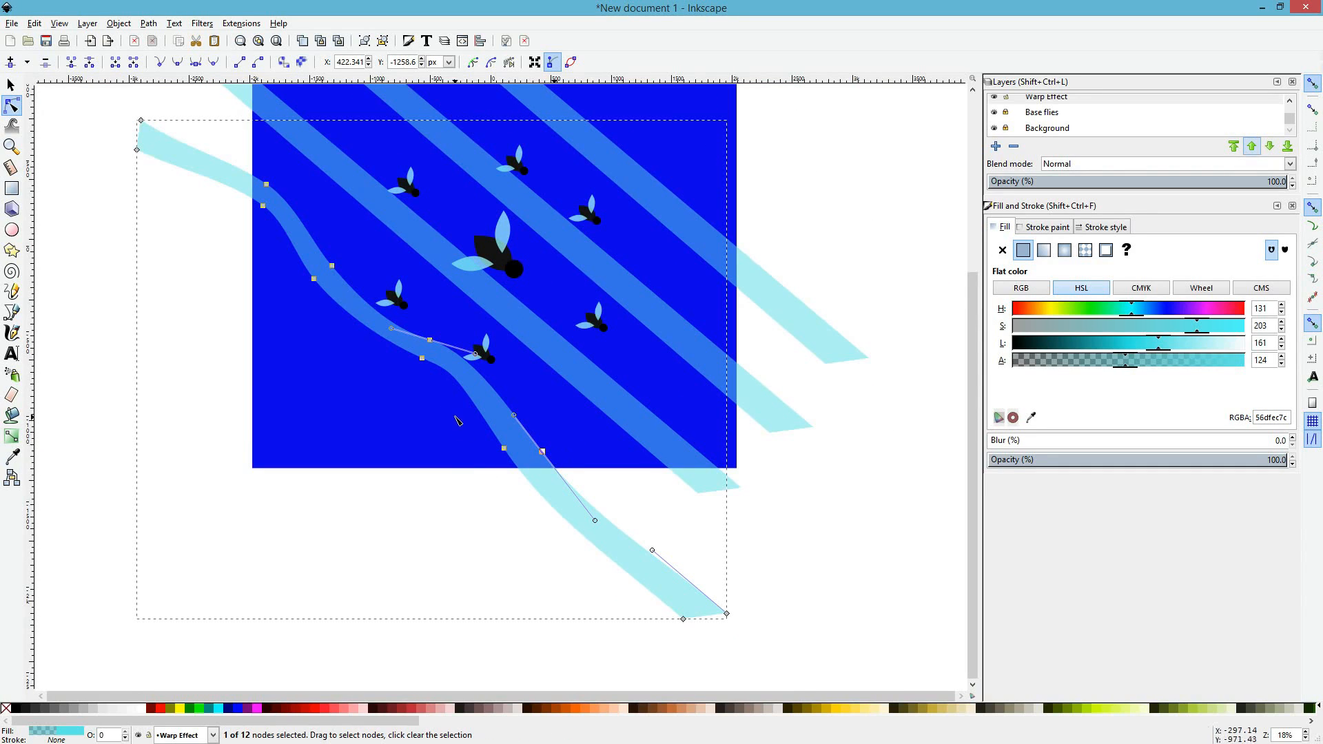
drag(543, 452, 553, 448)
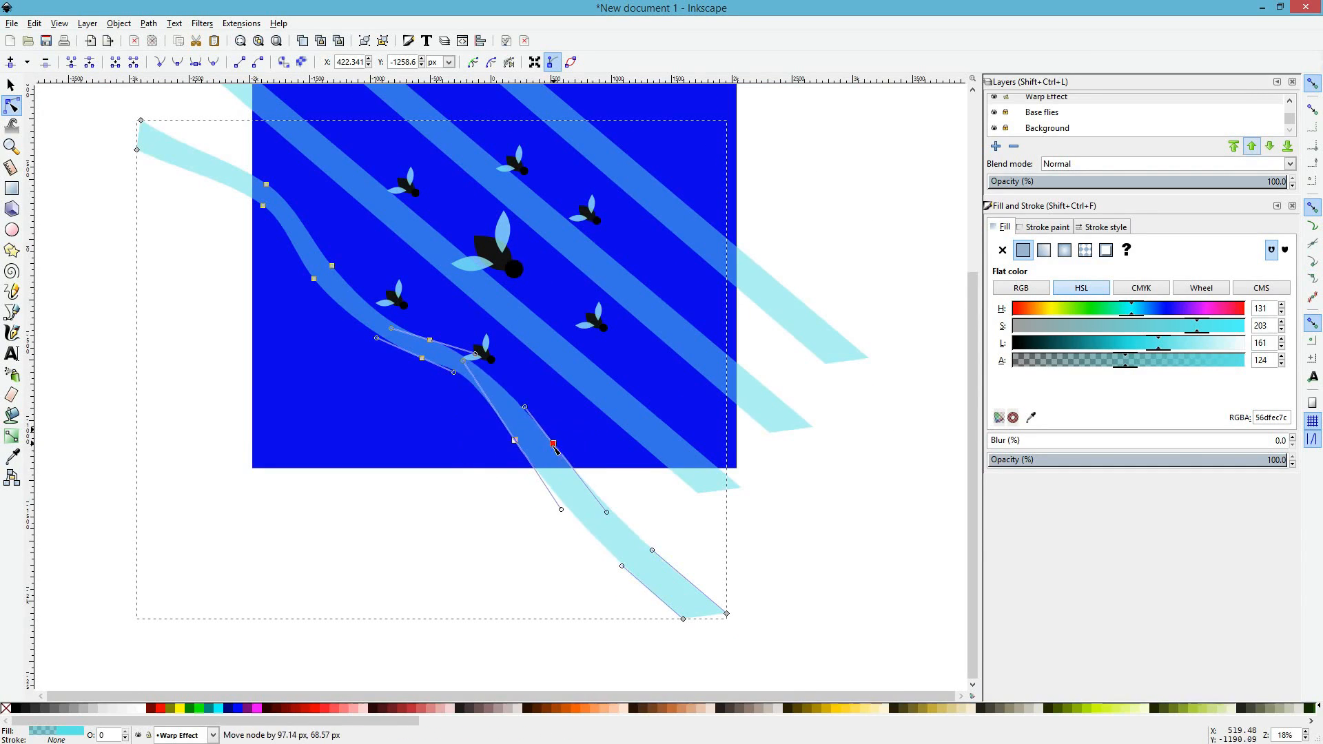
click(424, 422)
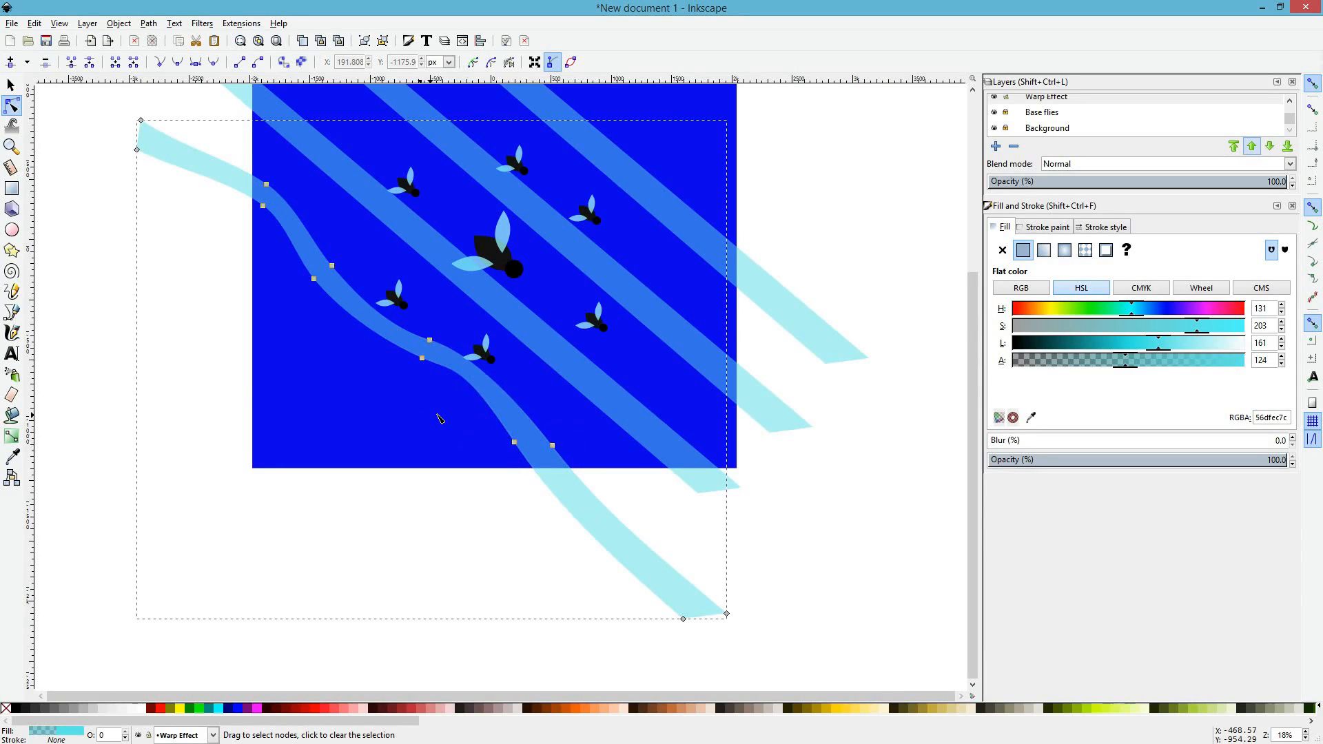
drag(464, 392, 606, 479)
drag(467, 372, 494, 403)
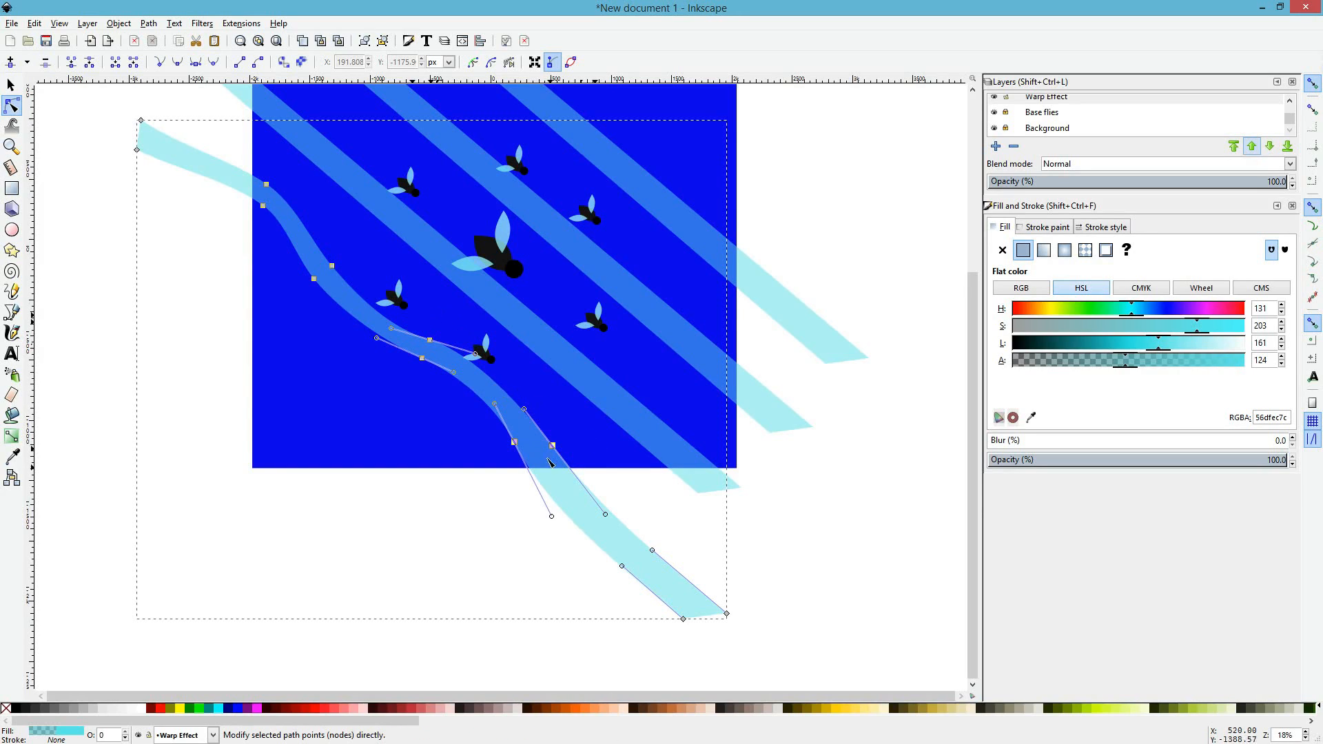
Step: Nudge the strip's lower-edge node at the background's bottom edge inward, and undo the trial move of the opposite upper-edge node
mouse_move(556, 449)
mouse_down()
mouse_move(414, 503)
mouse_move(558, 467)
mouse_up()
key(ctrl+z)
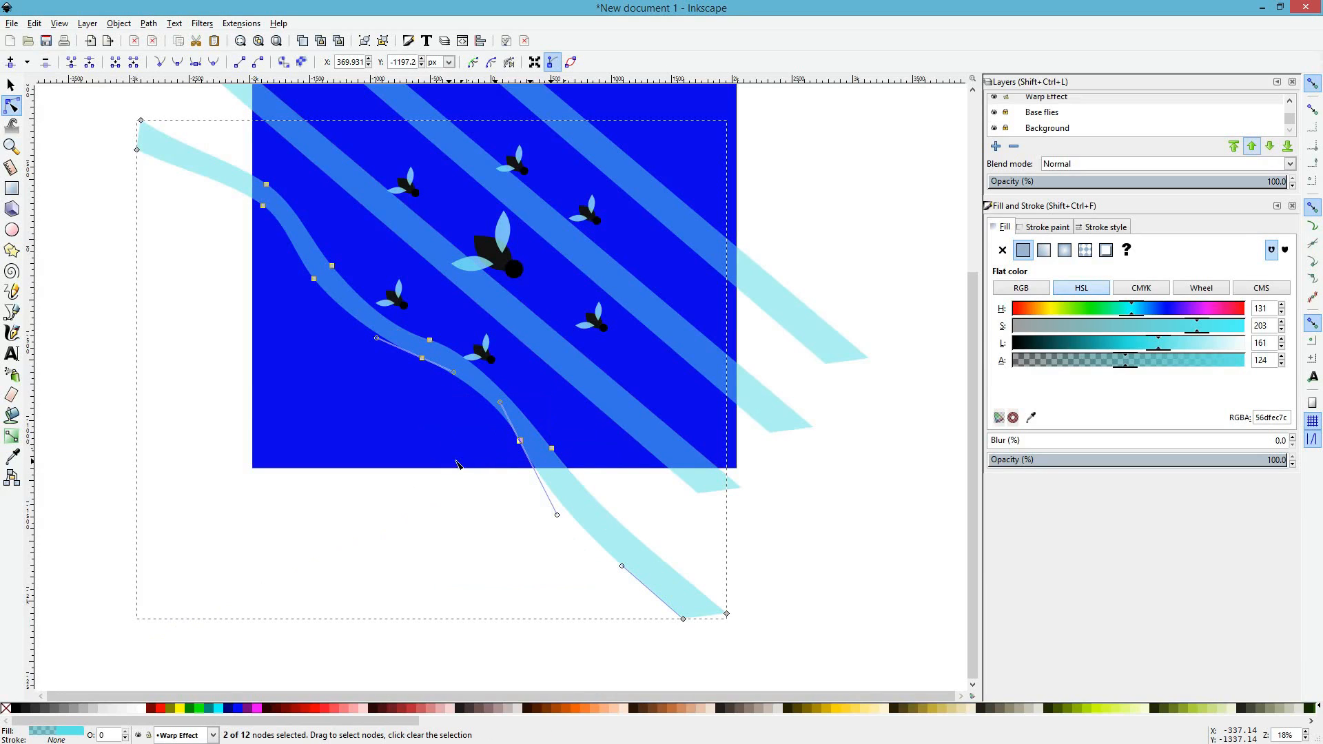
mouse_move(554, 450)
mouse_down()
mouse_move(517, 457)
mouse_move(548, 444)
mouse_move(543, 455)
mouse_up()
key(Escape)
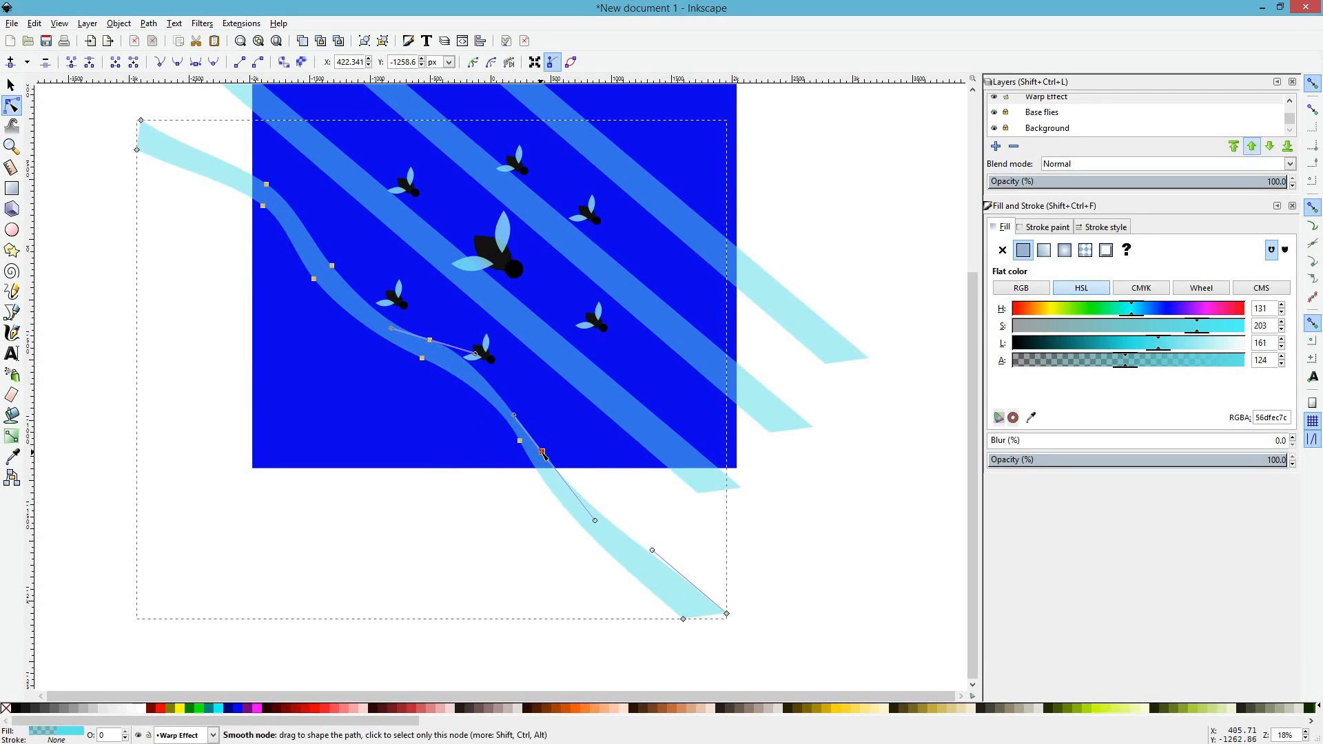
key(ctrl+z)
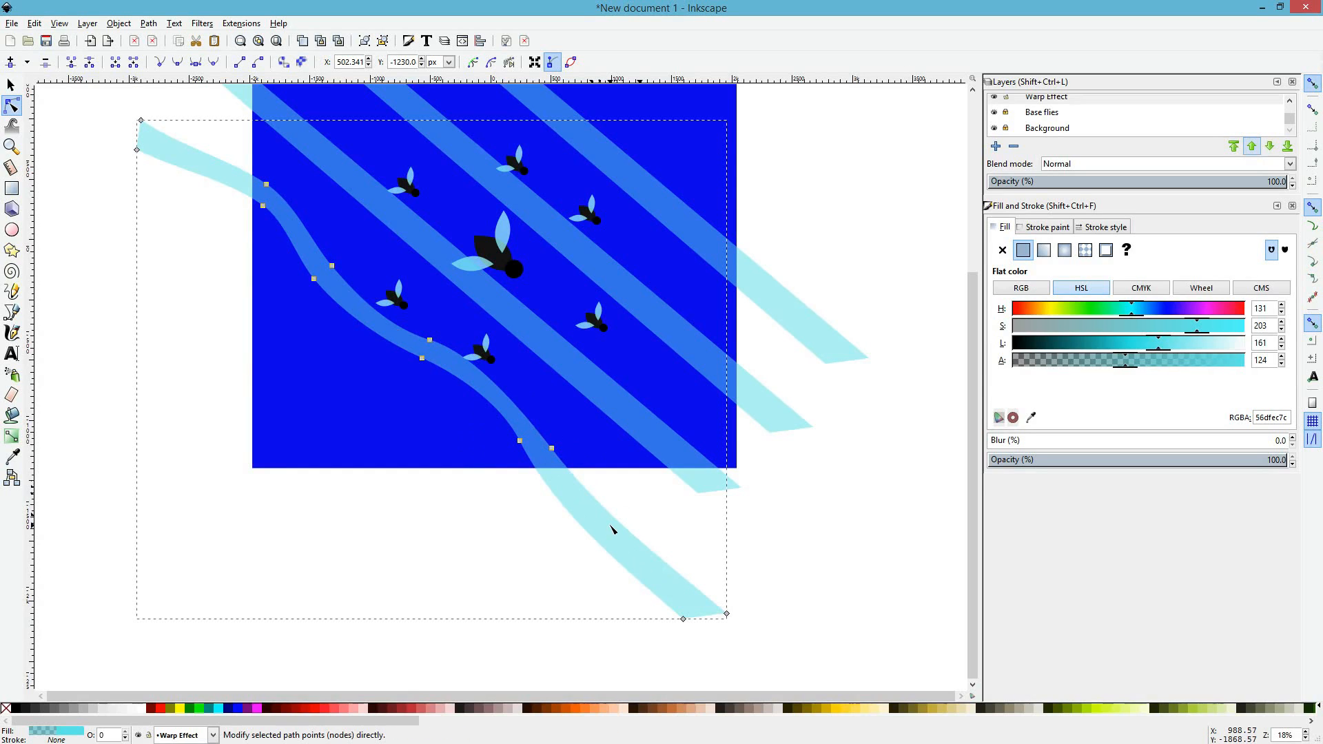
Step: Select the second-lowest strip for node editing and add a pair of nodes on its edges just inside the background's left side
scroll(593, 528, up, 4)
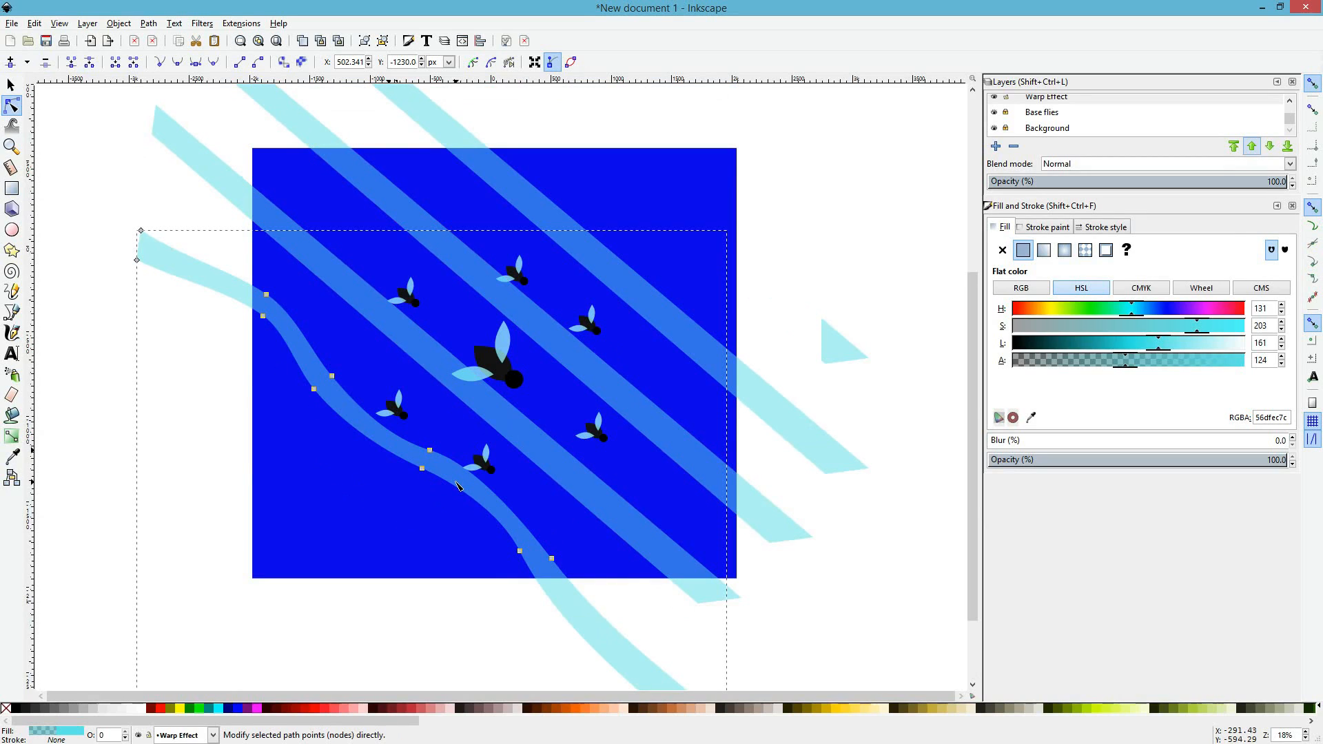
scroll(582, 576, down, 2)
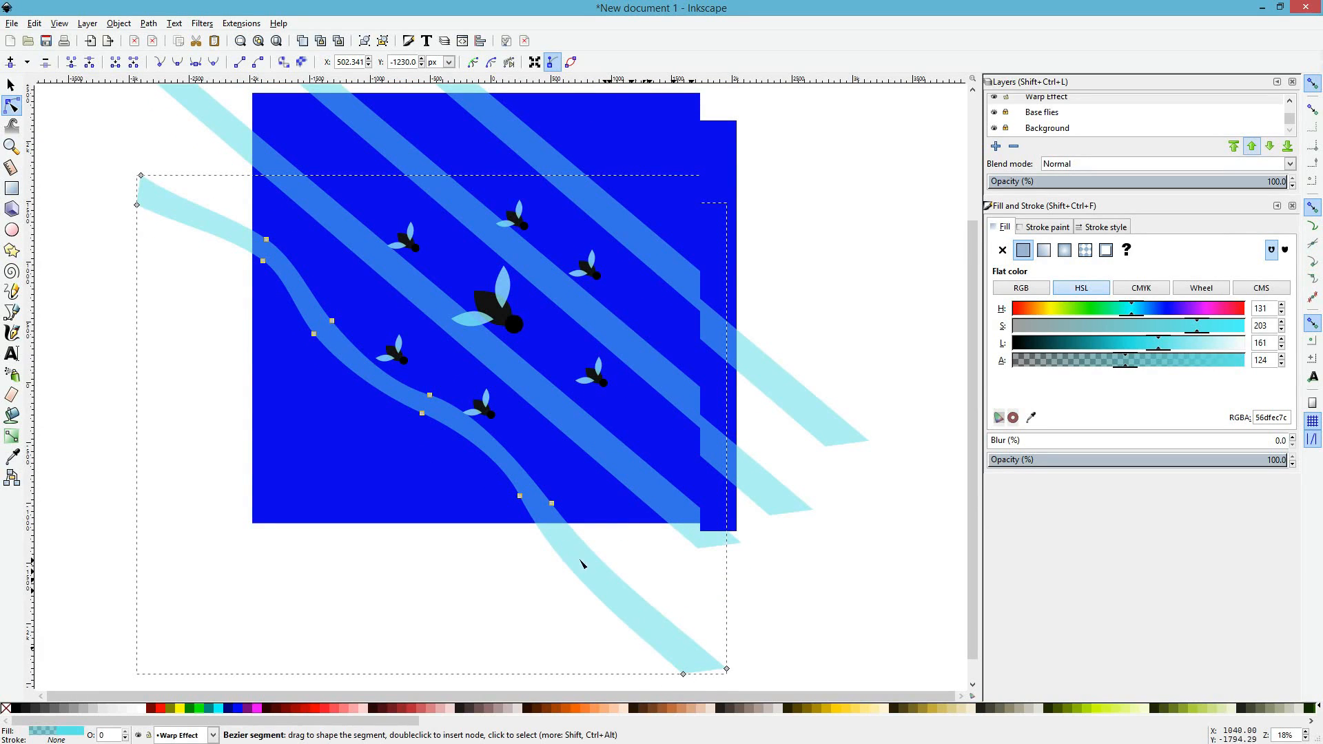
scroll(503, 625, up, 3)
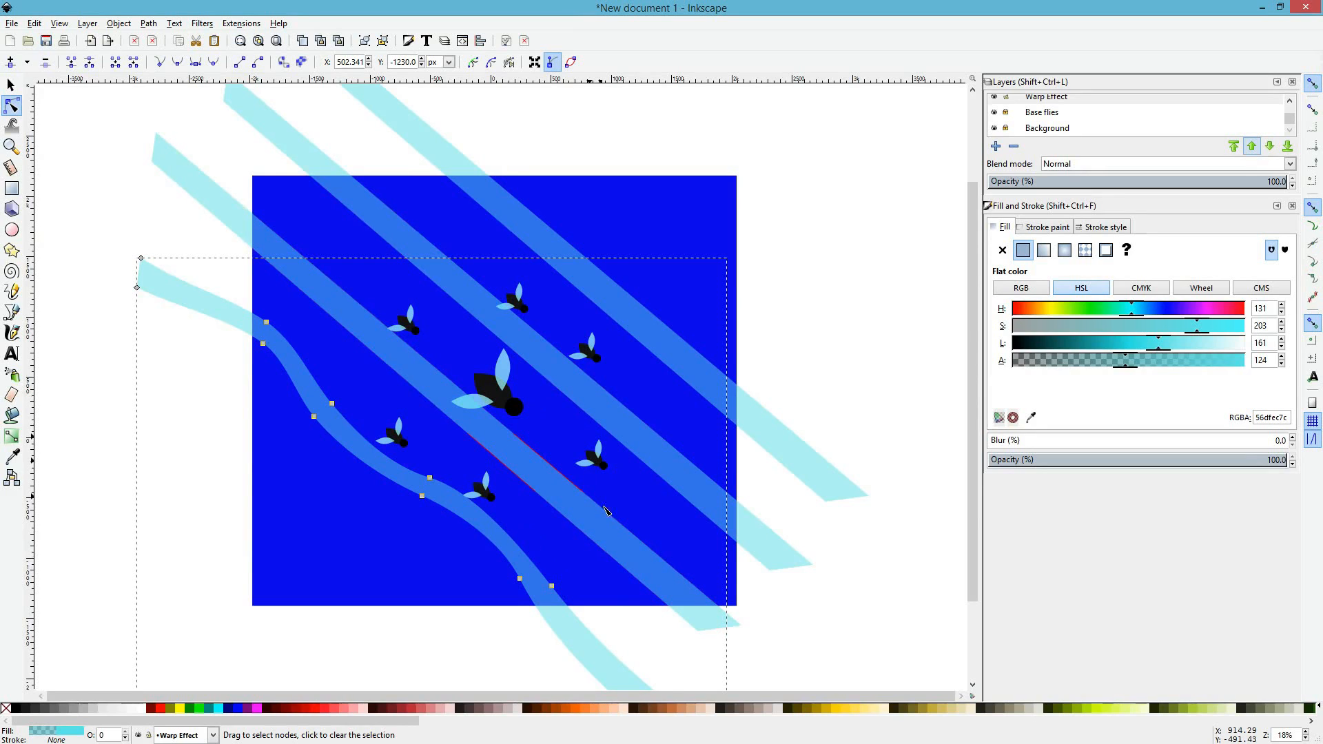
click(485, 438)
click(343, 451)
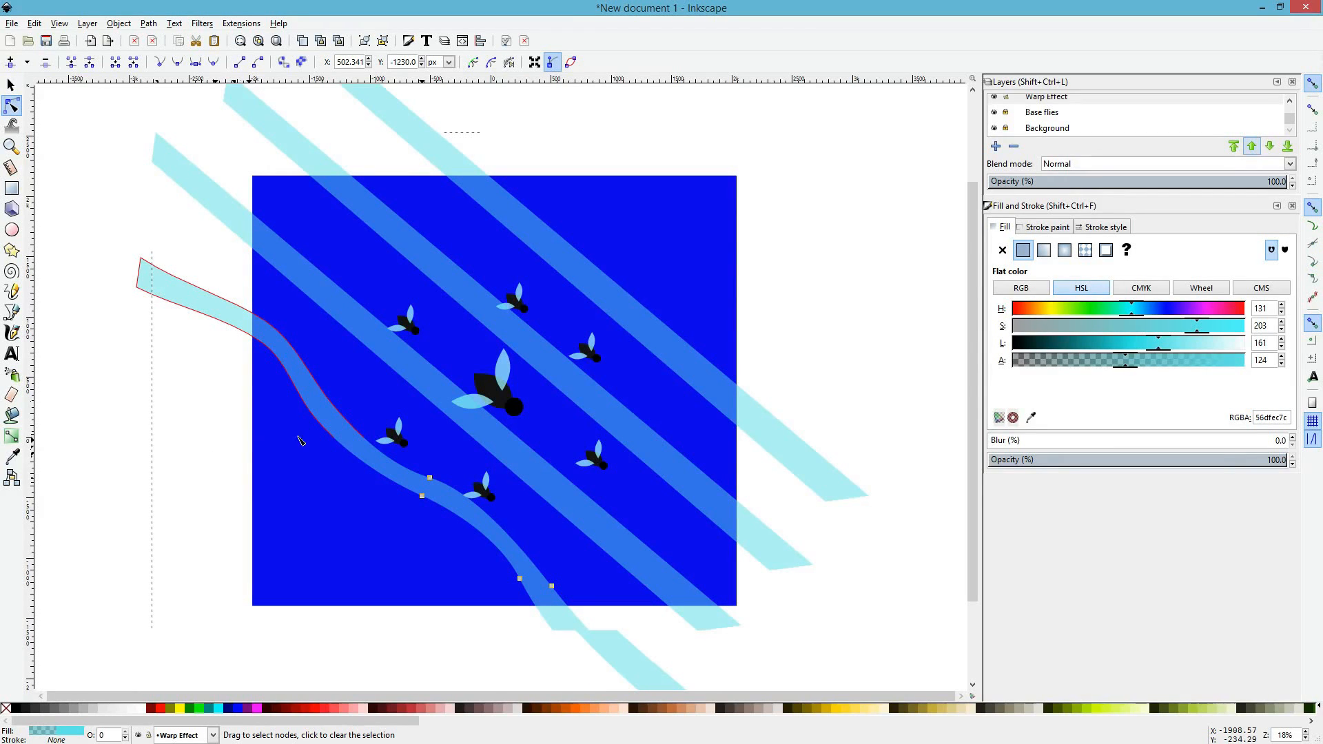
scroll(299, 439, down, 1)
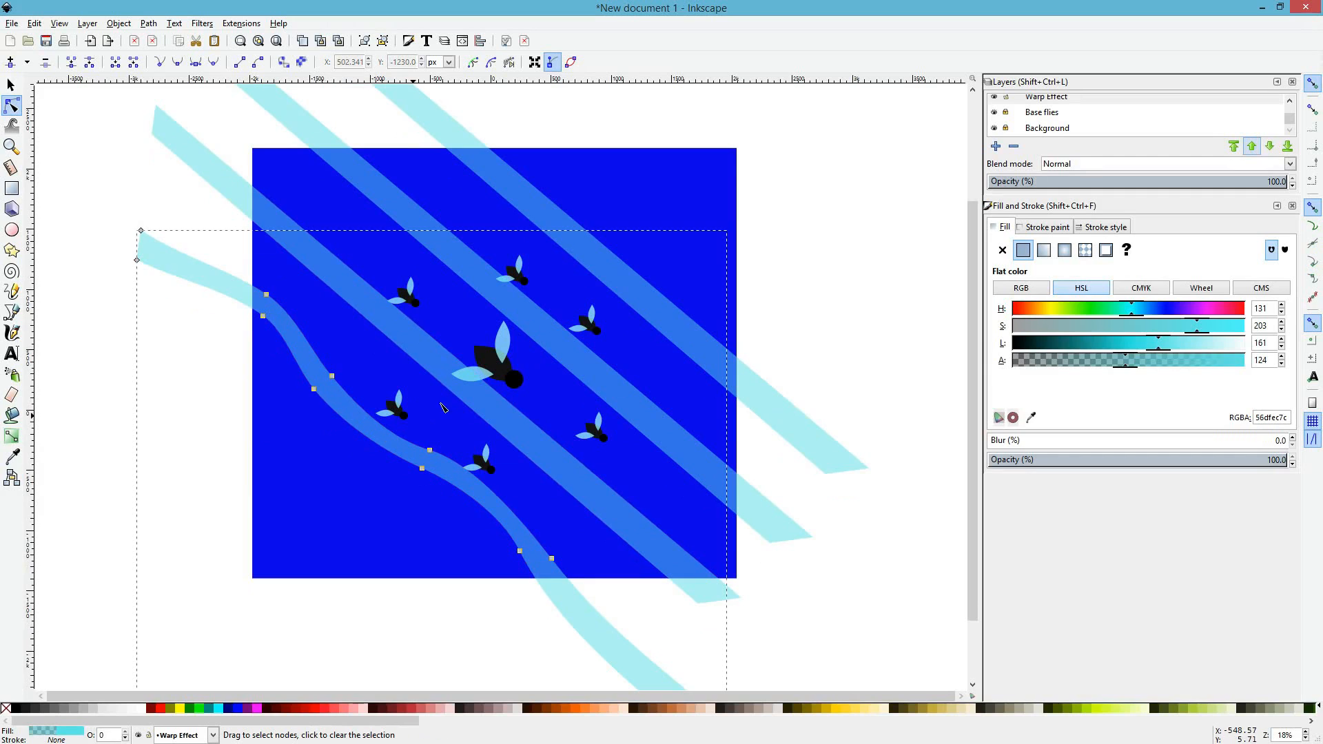
click(481, 407)
scroll(282, 238, up, 3)
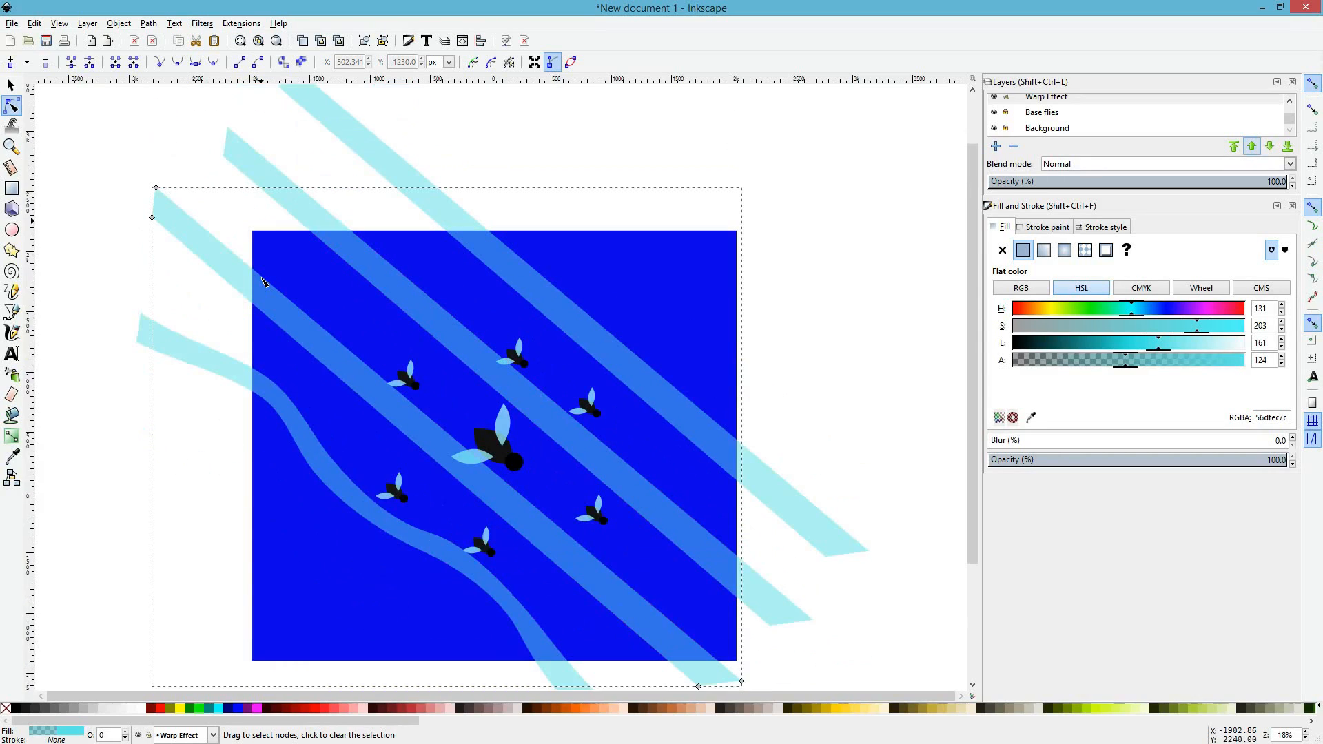
scroll(265, 296, down, 2)
scroll(293, 289, left, 2)
scroll(353, 262, up, 3)
scroll(353, 261, down, 1)
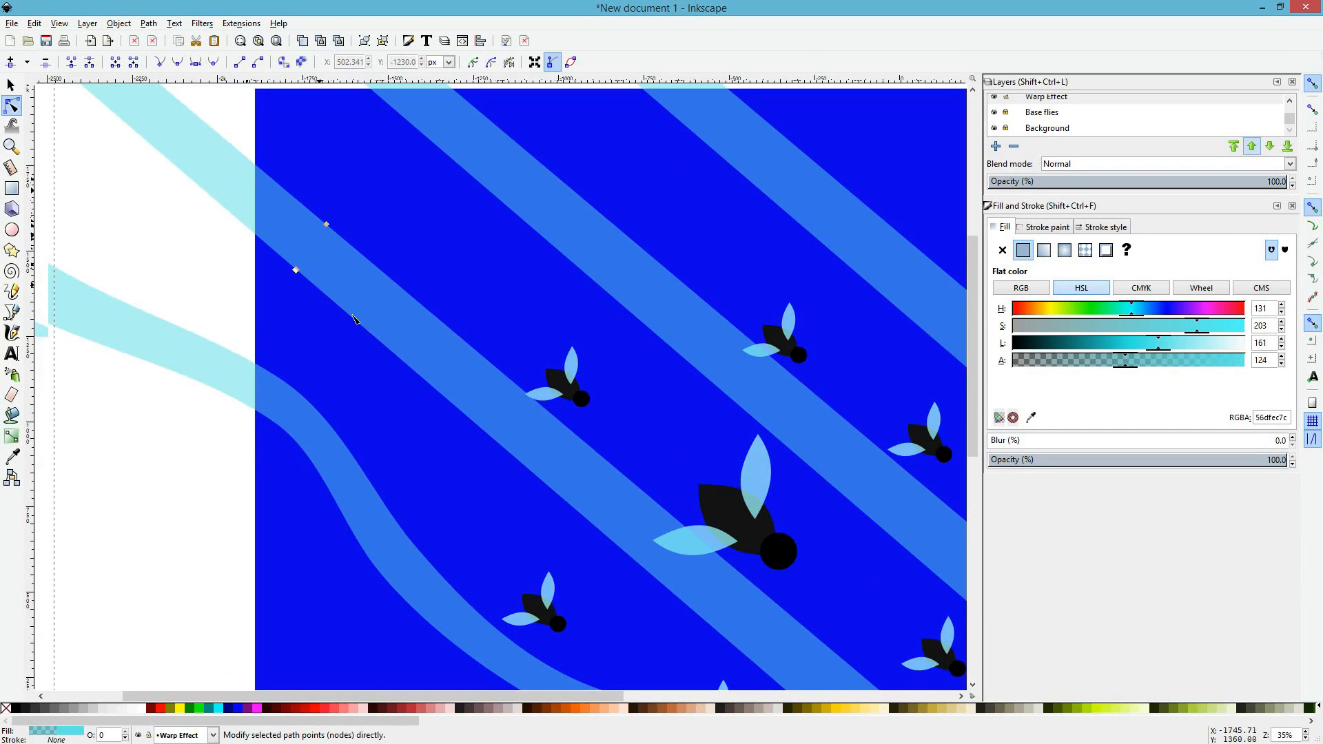
Step: Add two node pairs on the second-lowest strip's edges, one beside the upper-left fly and one just below the large fly
double_click(458, 409)
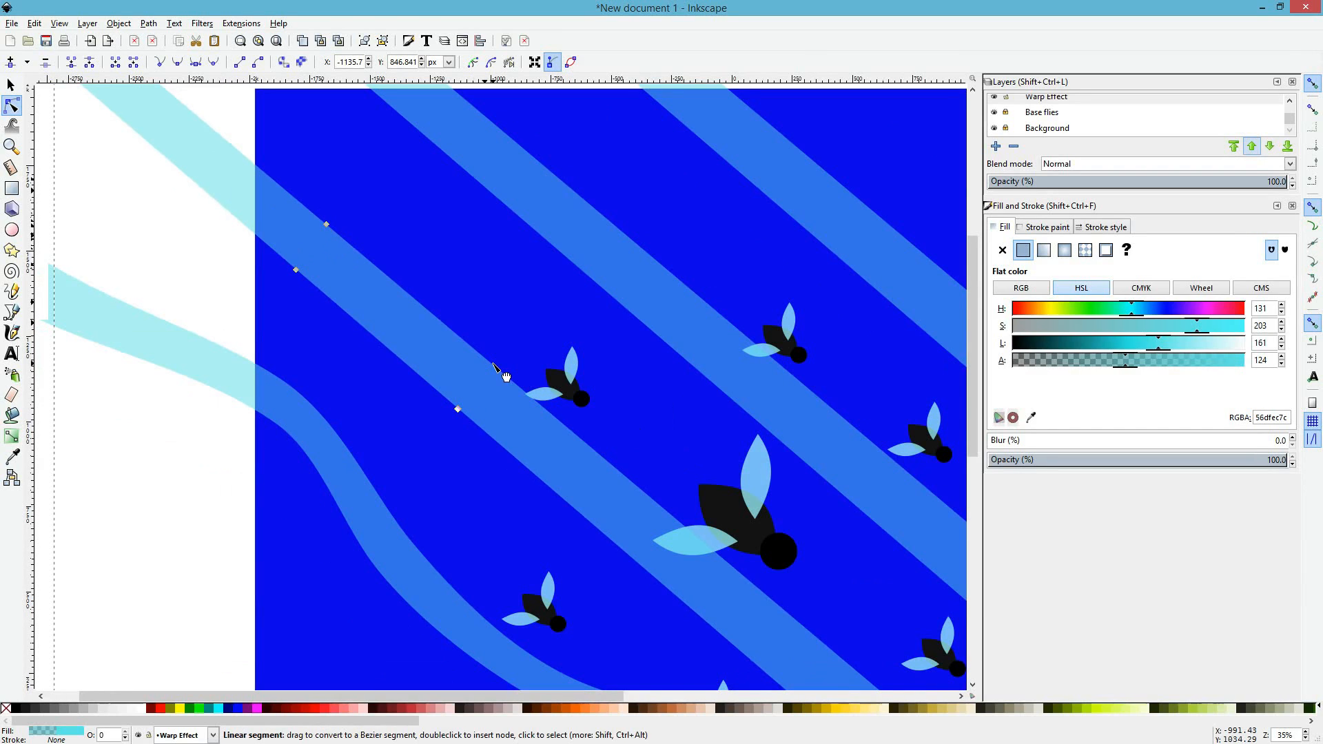
scroll(572, 441, right, 10)
scroll(597, 480, down, 4)
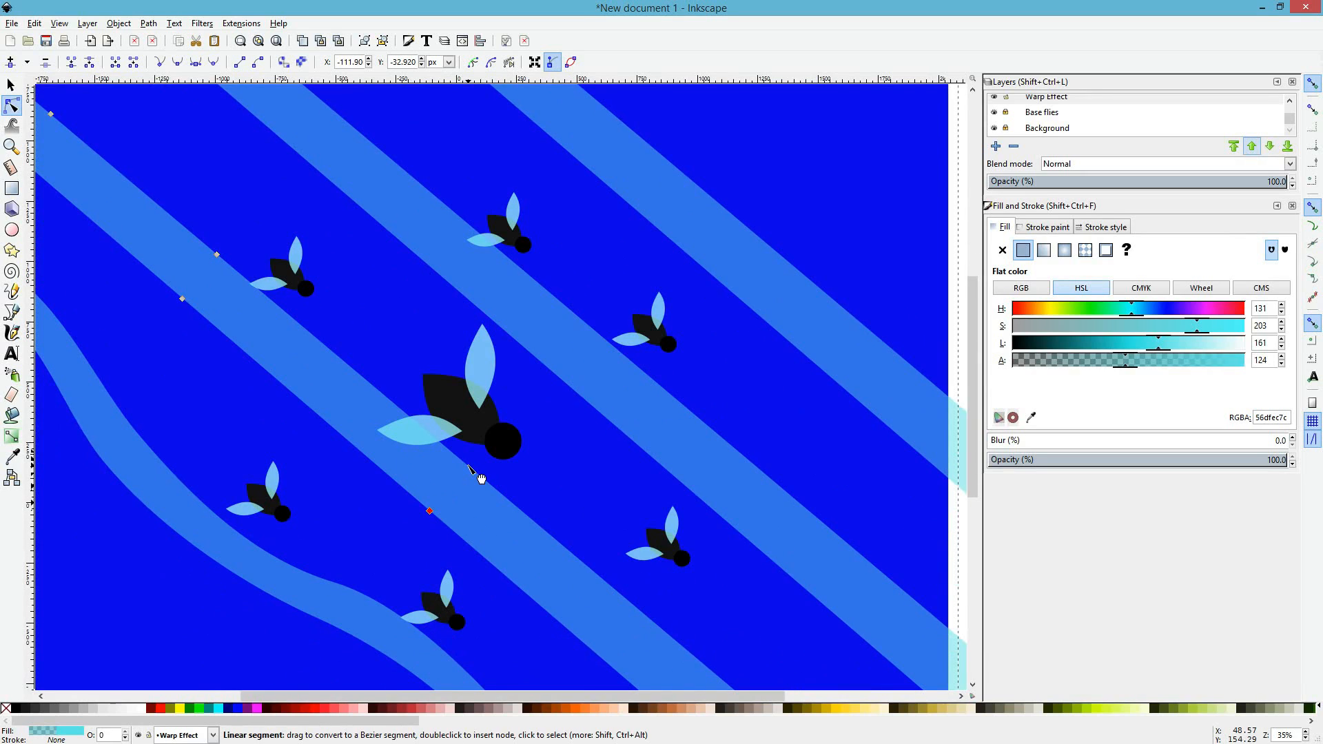
double_click(468, 467)
Step: Add another node pair on the strip's two edges near its lower end, just inside the background's bottom-right corner
scroll(565, 539, down, 10)
scroll(579, 464, right, 3)
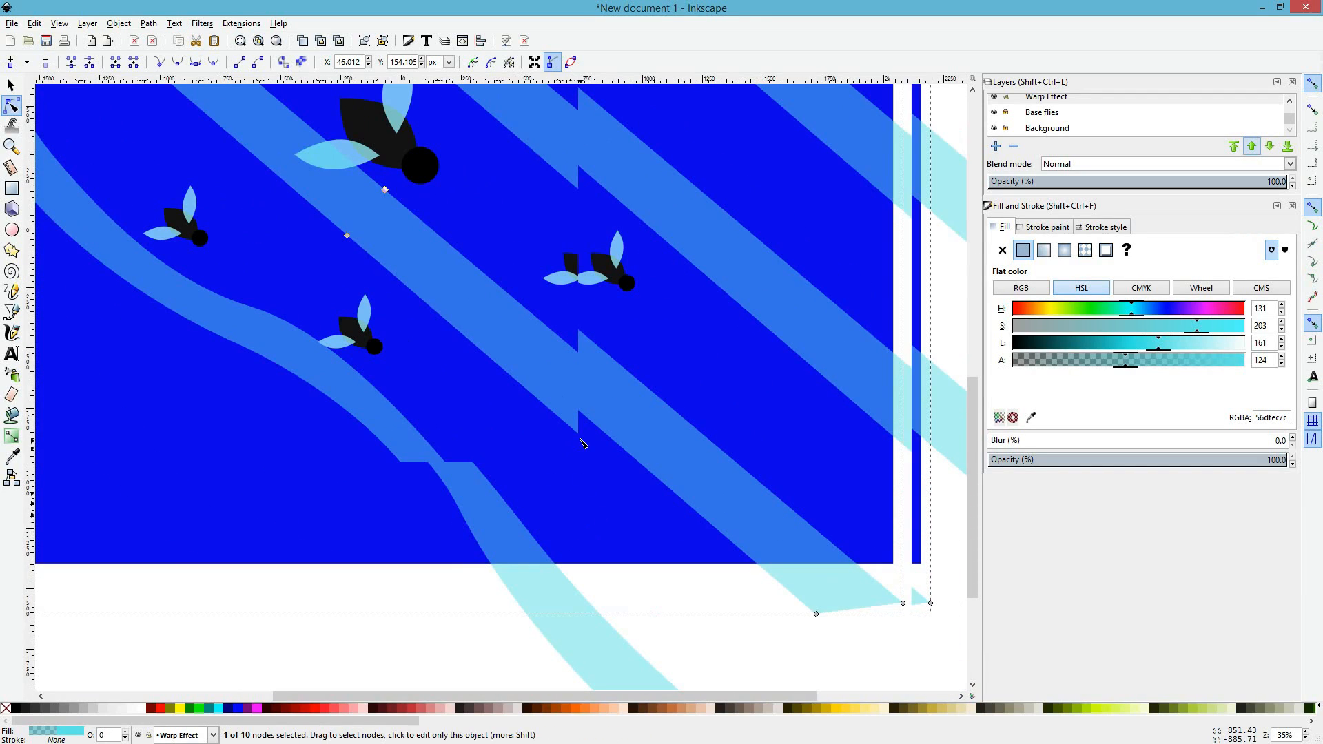
double_click(580, 436)
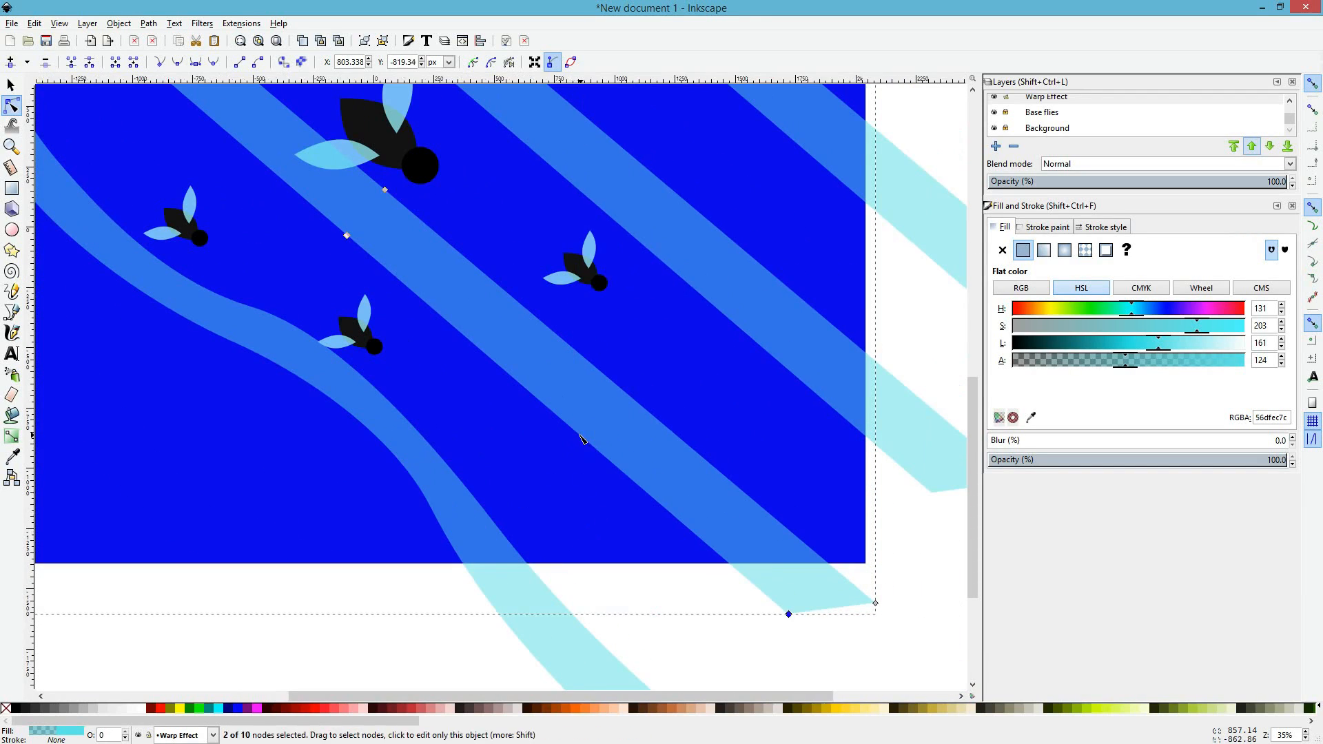
double_click(629, 398)
scroll(407, 372, down, 3)
scroll(416, 417, up, 1)
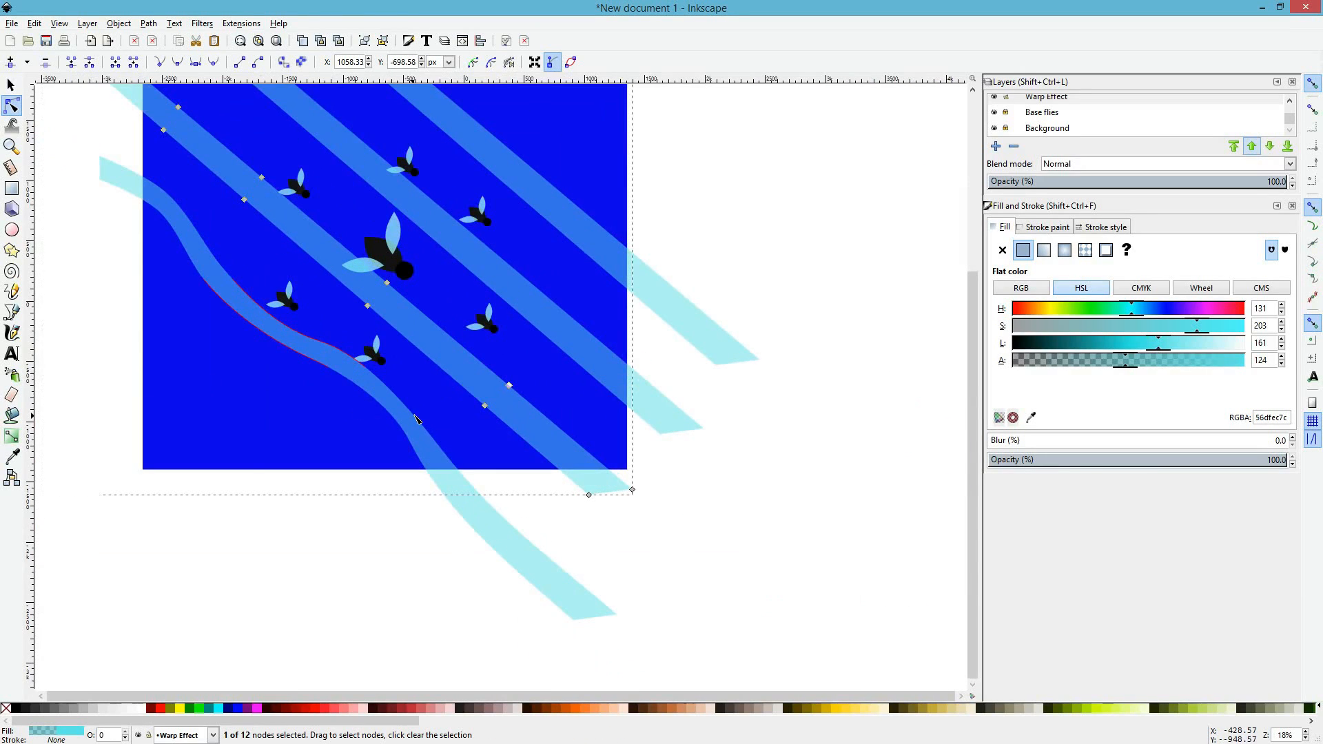
Step: Bow the strip's upper and lower edges outward between the node pair below the large fly and the lowest pair
scroll(431, 423, left, 4)
scroll(433, 424, up, 4)
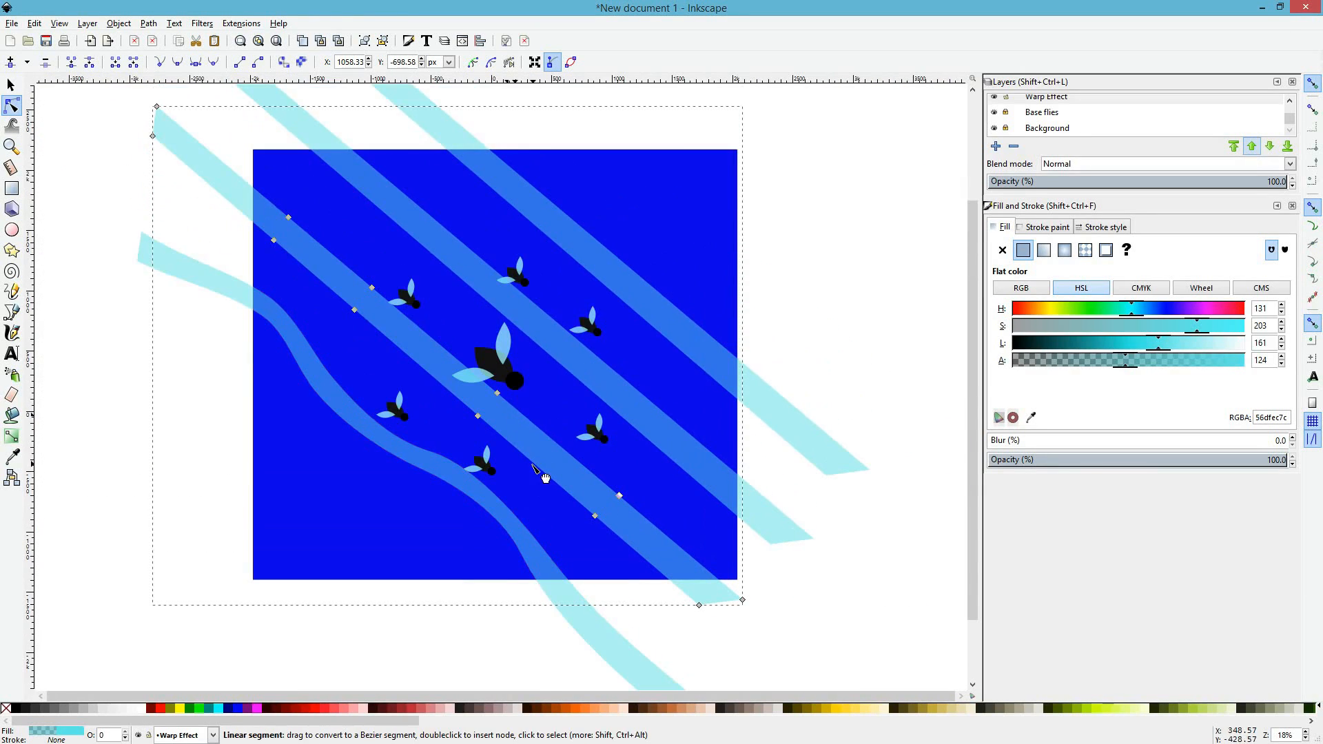
drag(534, 466, 568, 407)
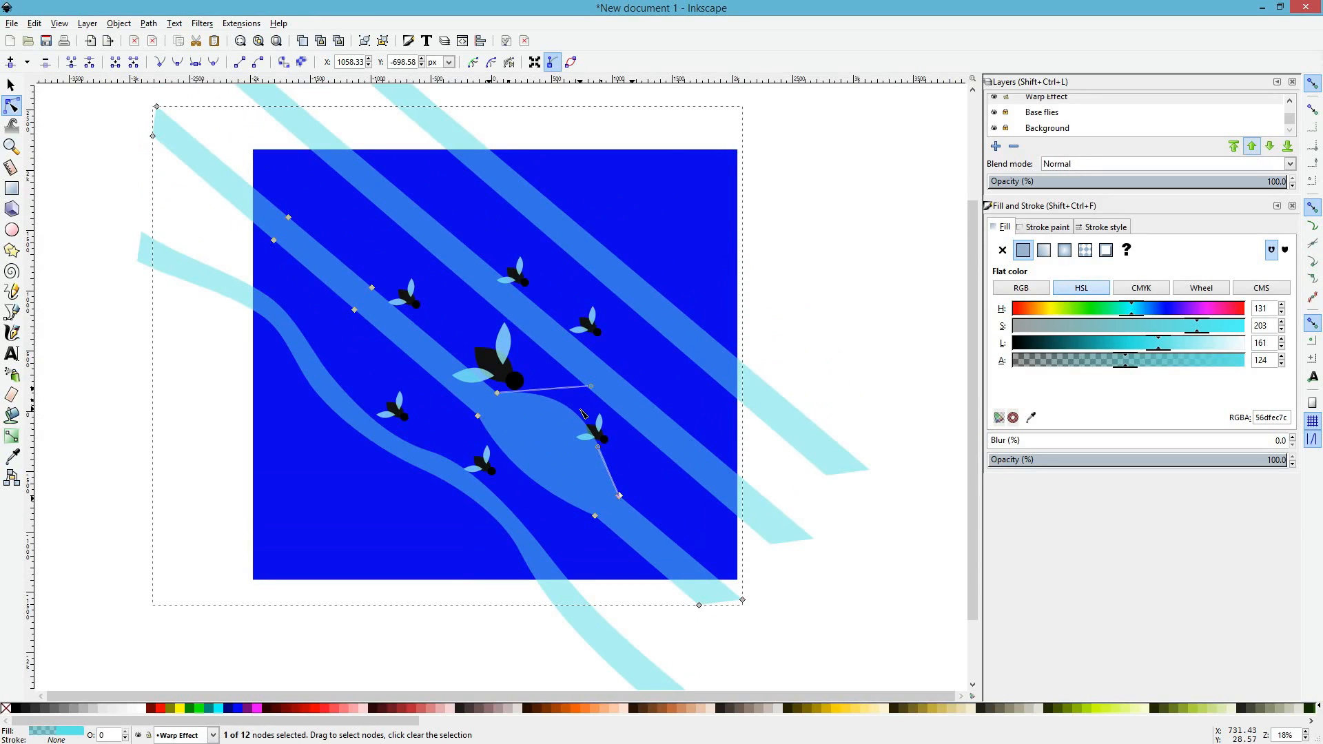
drag(581, 413, 579, 426)
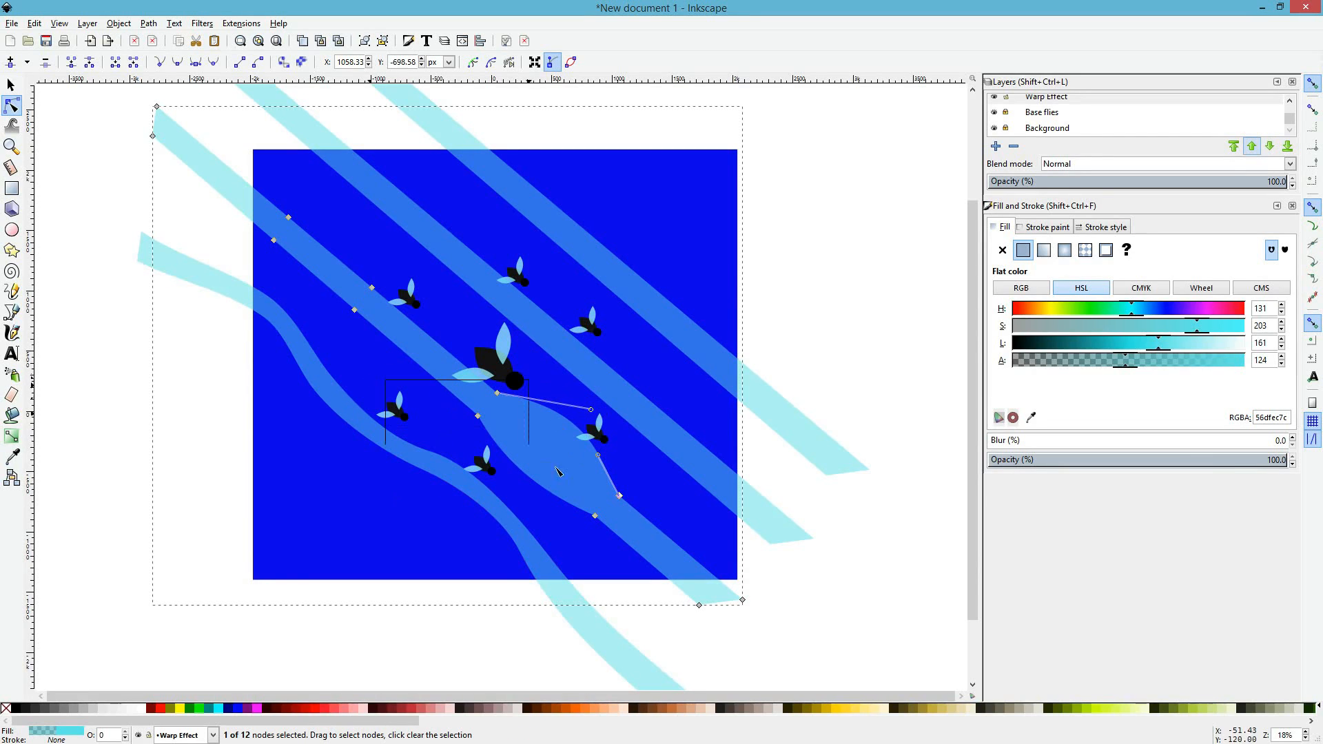
drag(556, 469, 660, 565)
click(309, 310)
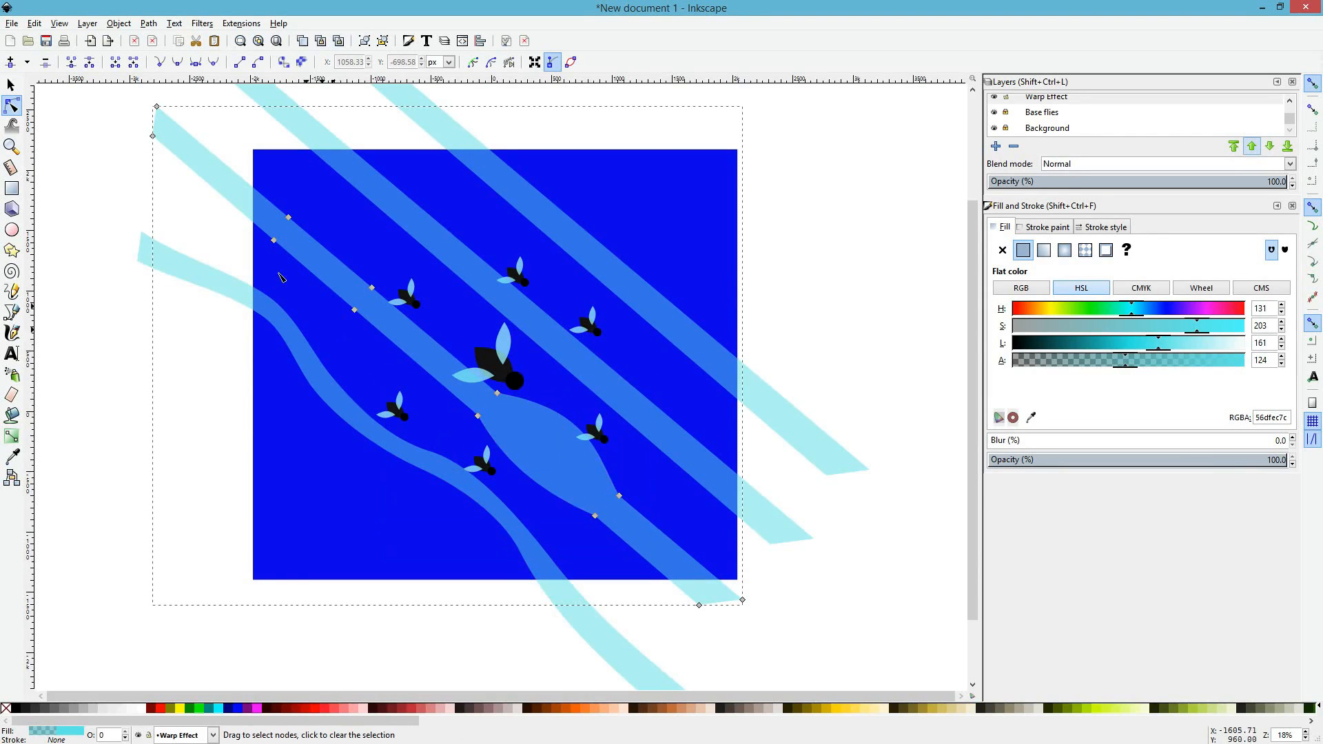
Step: Select the strip's eight inner nodes, smooth them, and bend the edge segments into a parallel wave from upper left to lower right
drag(192, 211, 674, 570)
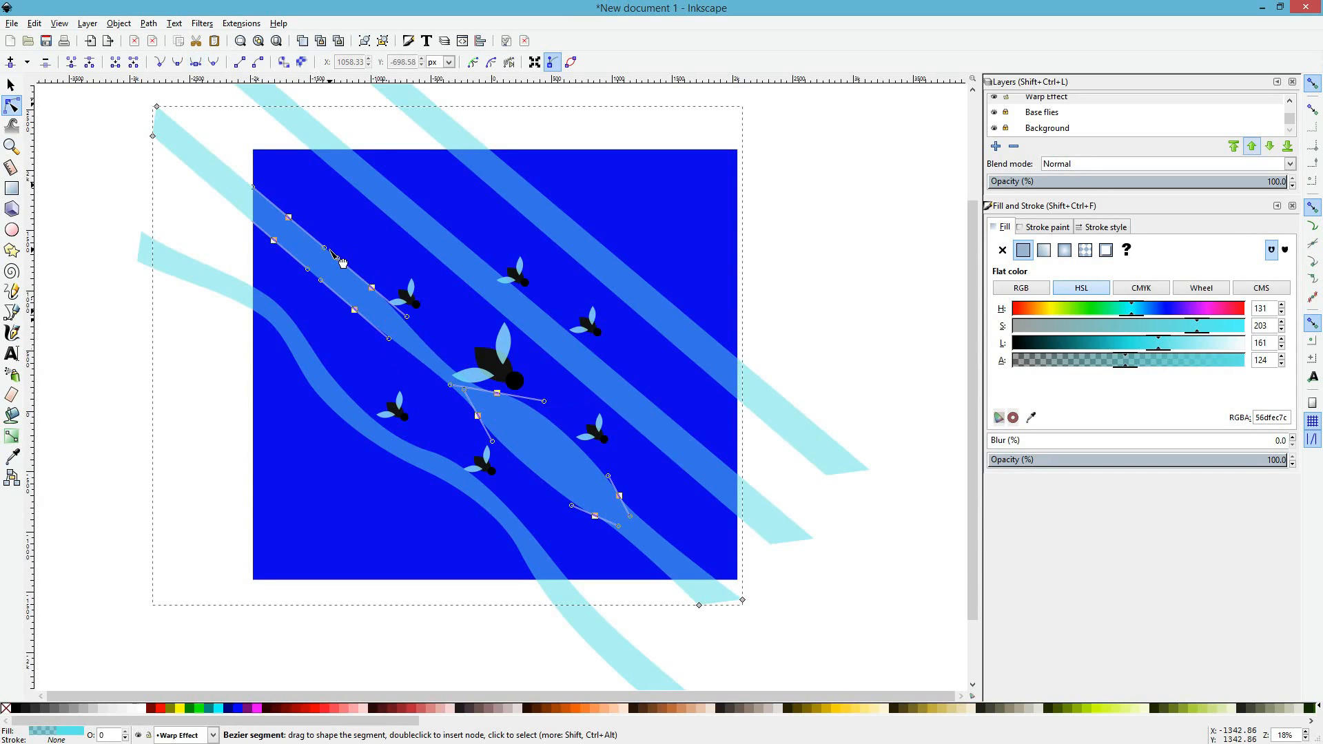
drag(343, 260, 527, 425)
click(304, 279)
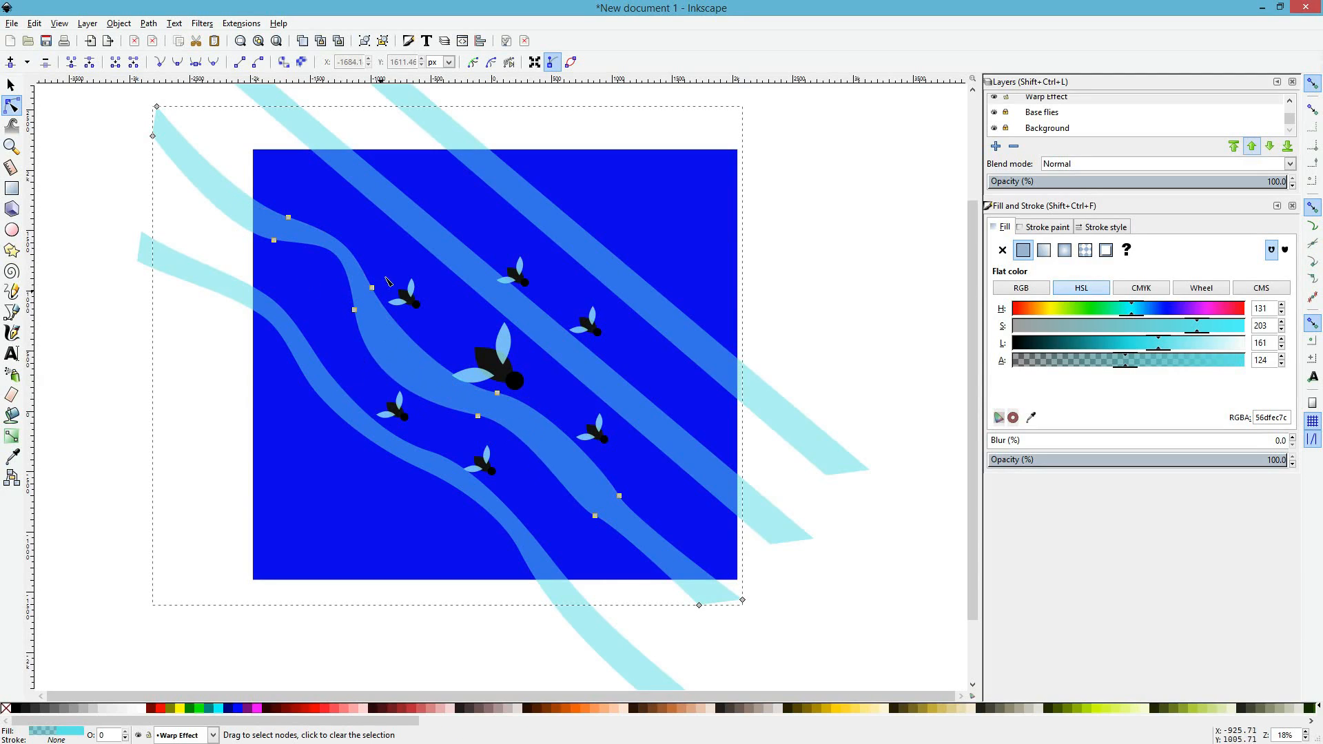
drag(333, 254, 325, 262)
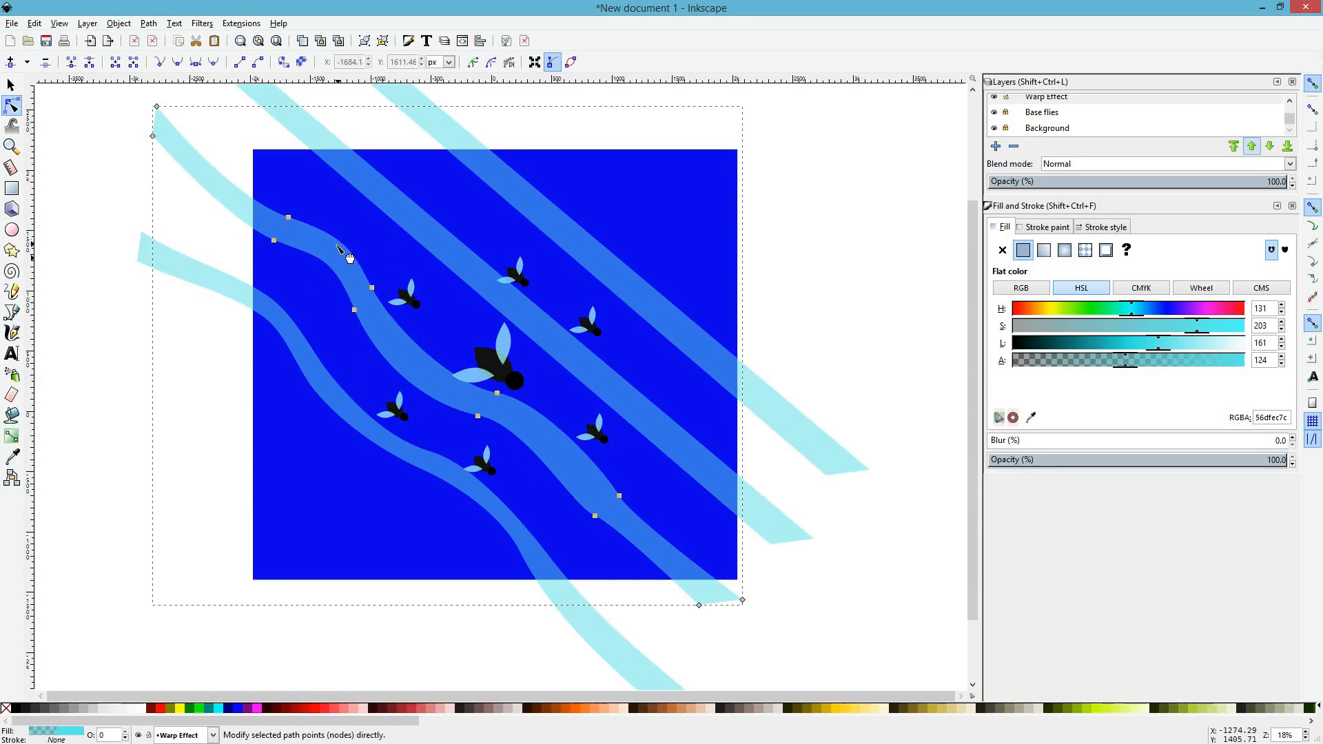
drag(338, 246, 336, 247)
Step: Select the strip's lowest inner node on the lower edge and rotate its handles steeper to match the upper edge
click(654, 488)
scroll(653, 488, down, 4)
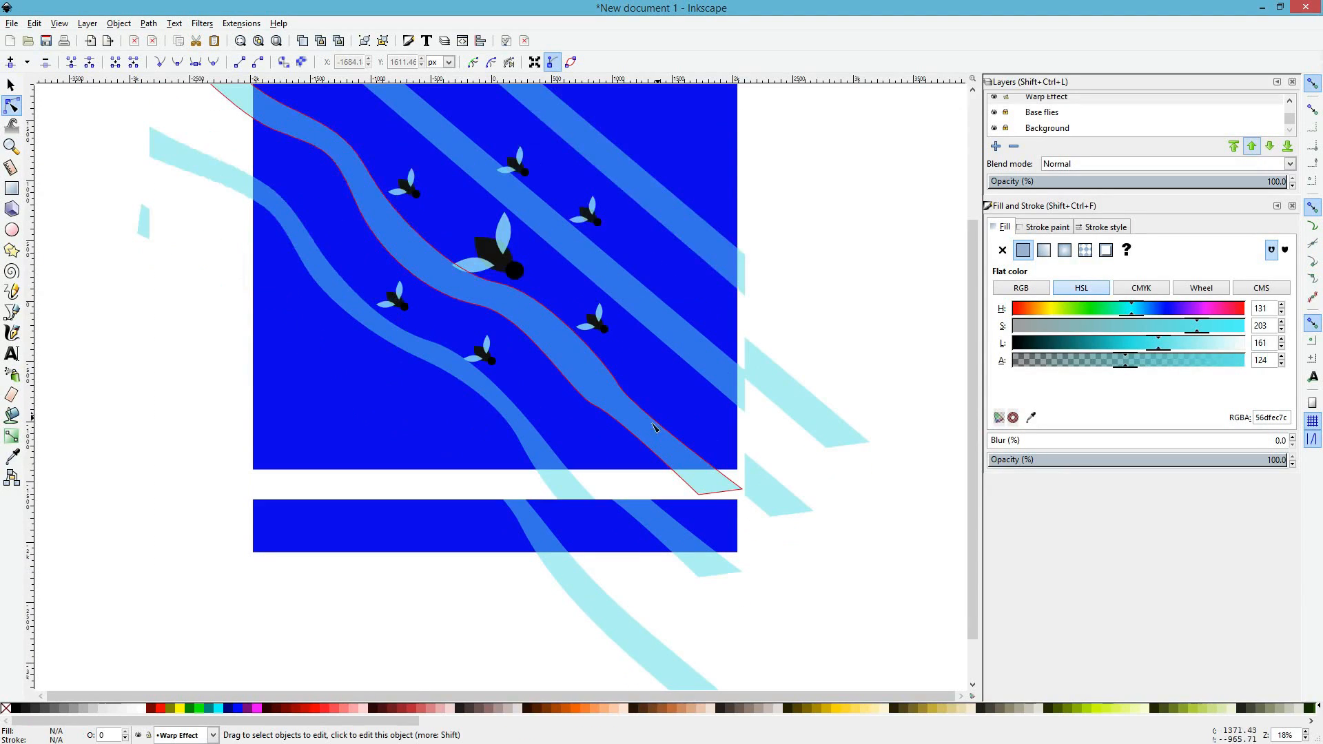
click(648, 433)
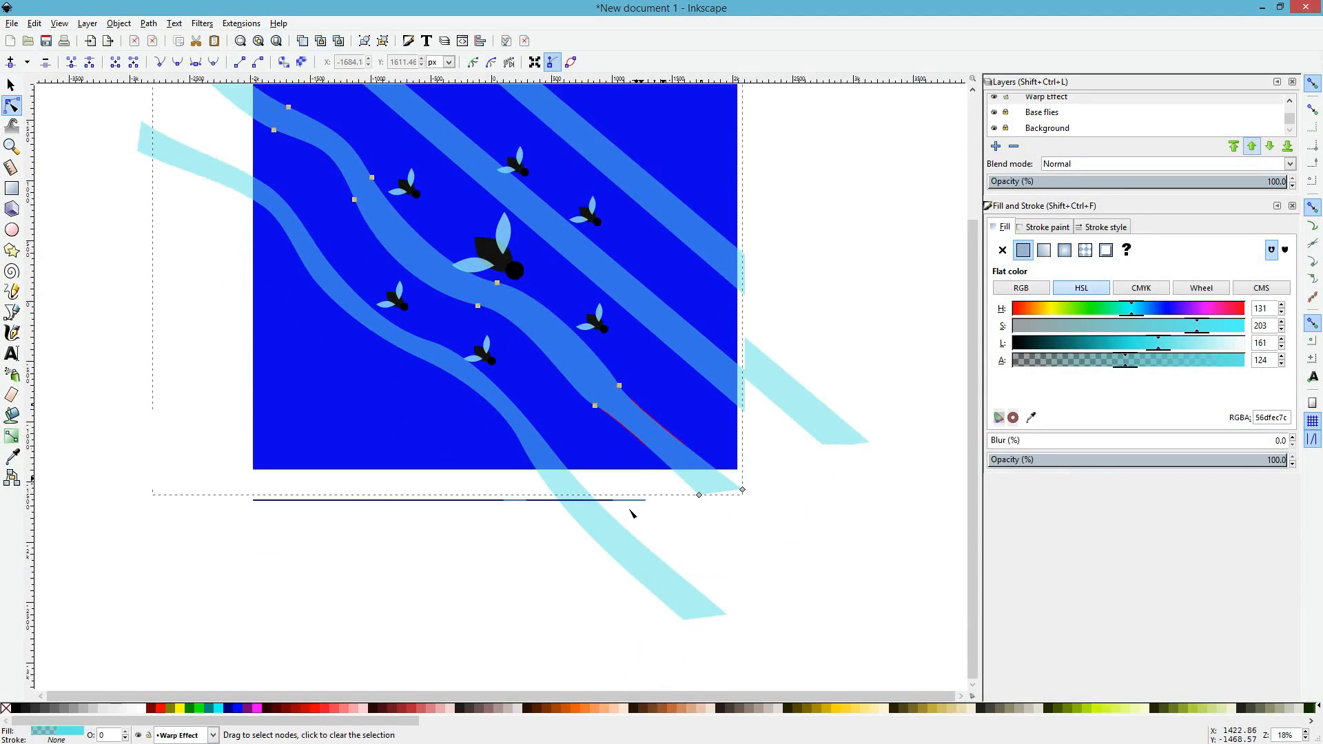
click(595, 405)
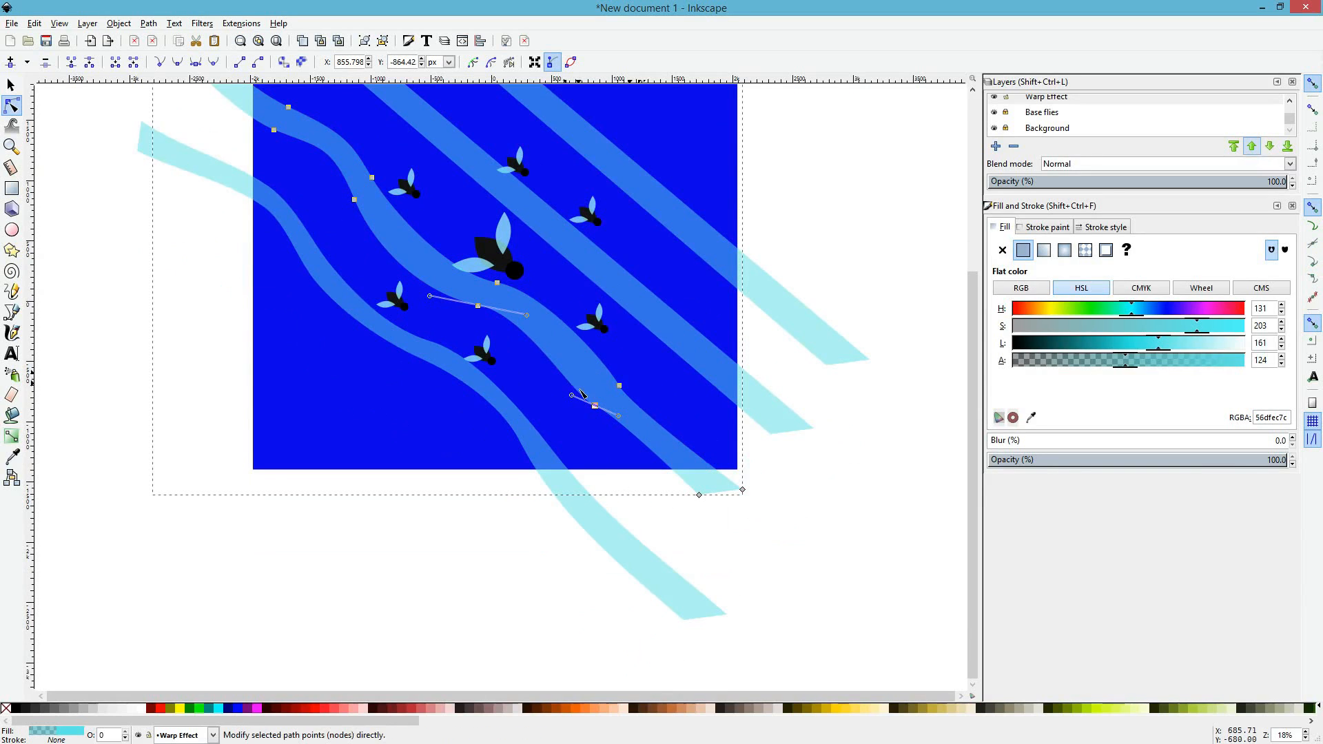
drag(572, 395, 579, 378)
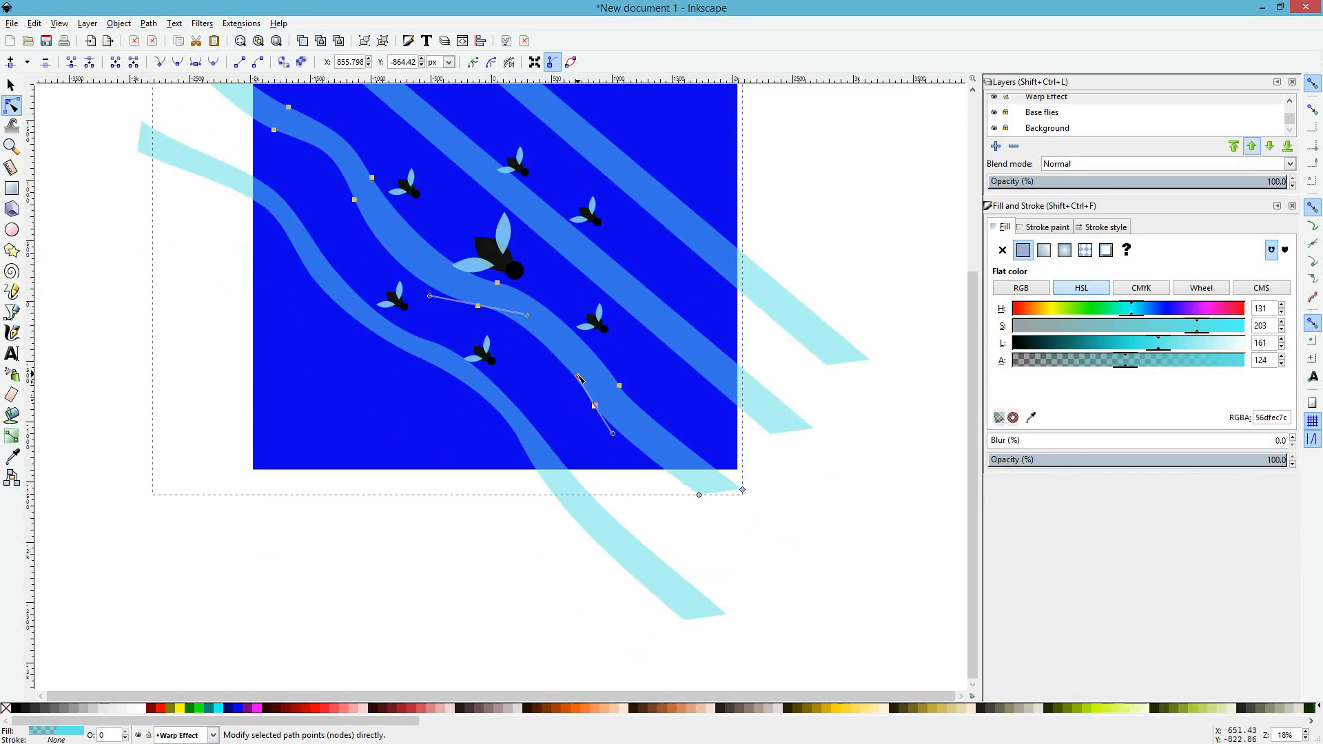
Step: Select the strip's lower-end nodes and curve both edges where the strip leaves the background's bottom-right corner
click(663, 431)
drag(795, 556, 582, 394)
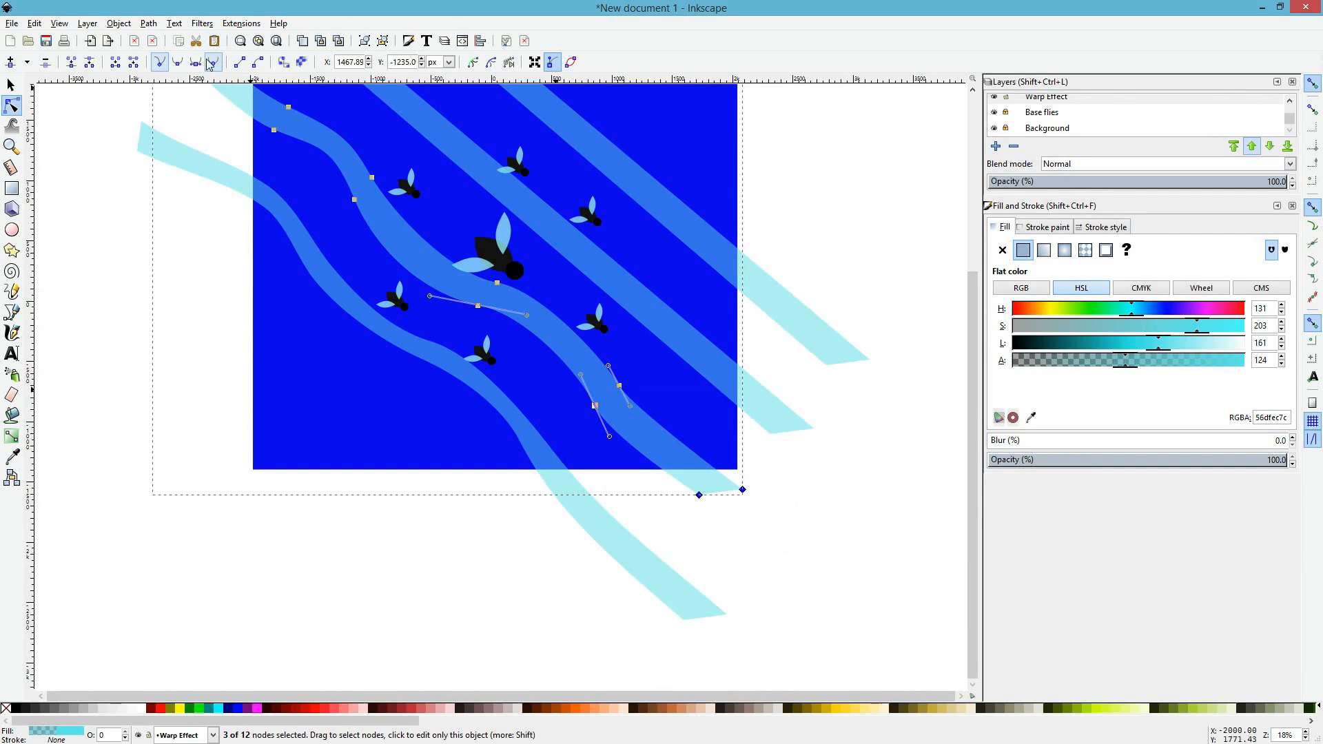
click(166, 60)
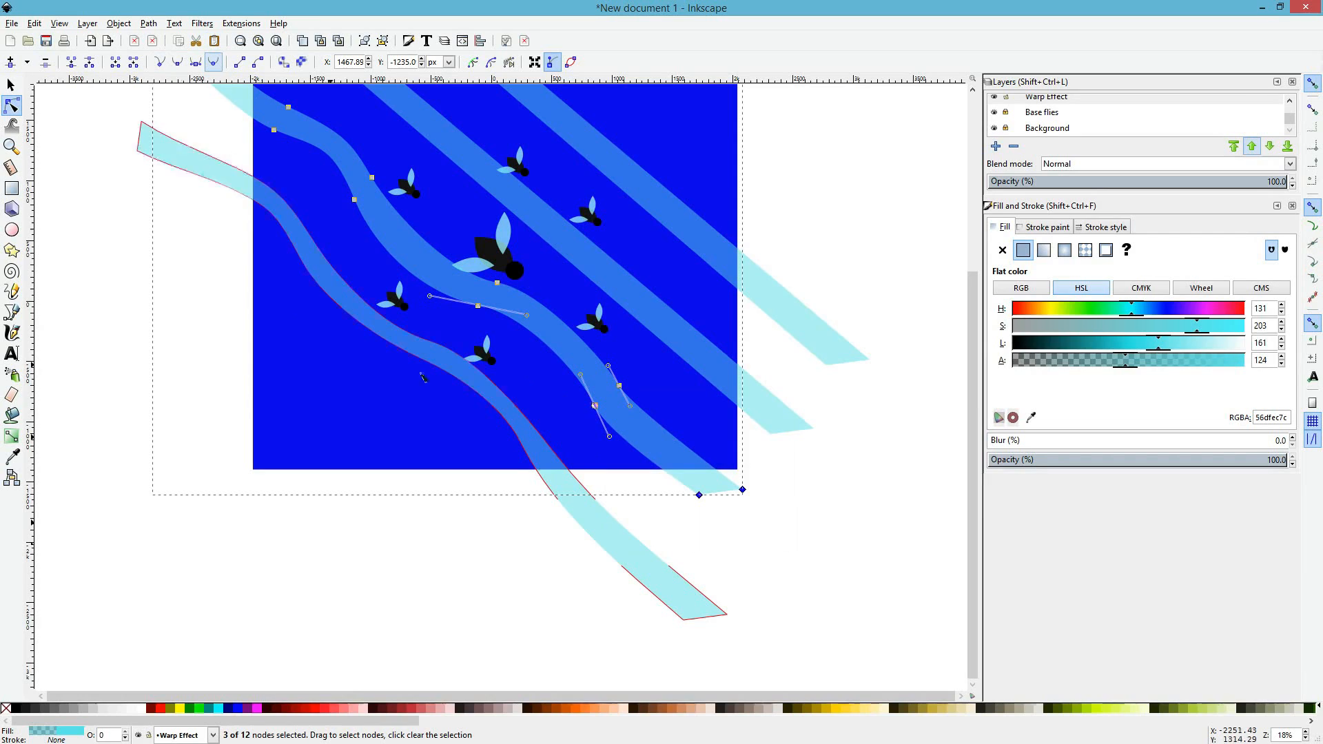
drag(670, 432, 664, 464)
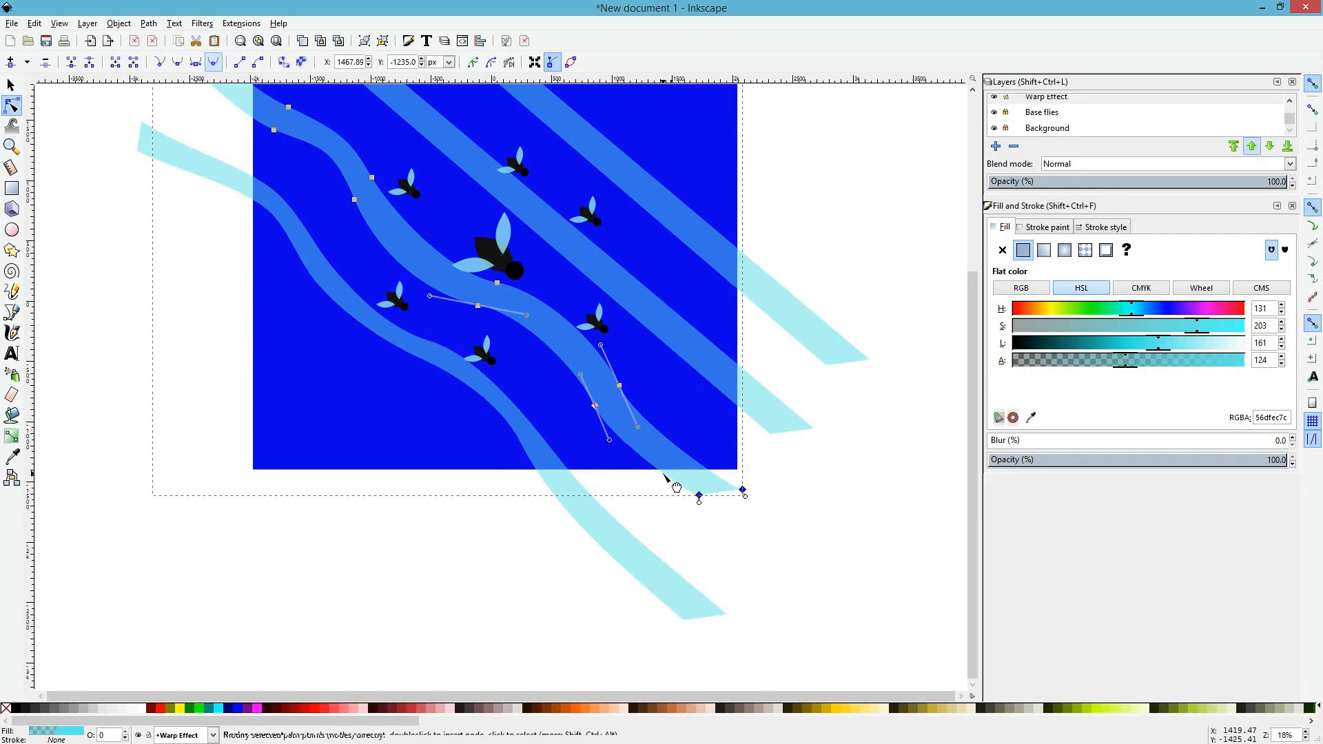
Step: Select the third strip from the bottom for node editing and add a node pair on its edges near the background's top-left
scroll(658, 524, up, 2)
scroll(672, 599, up, 3)
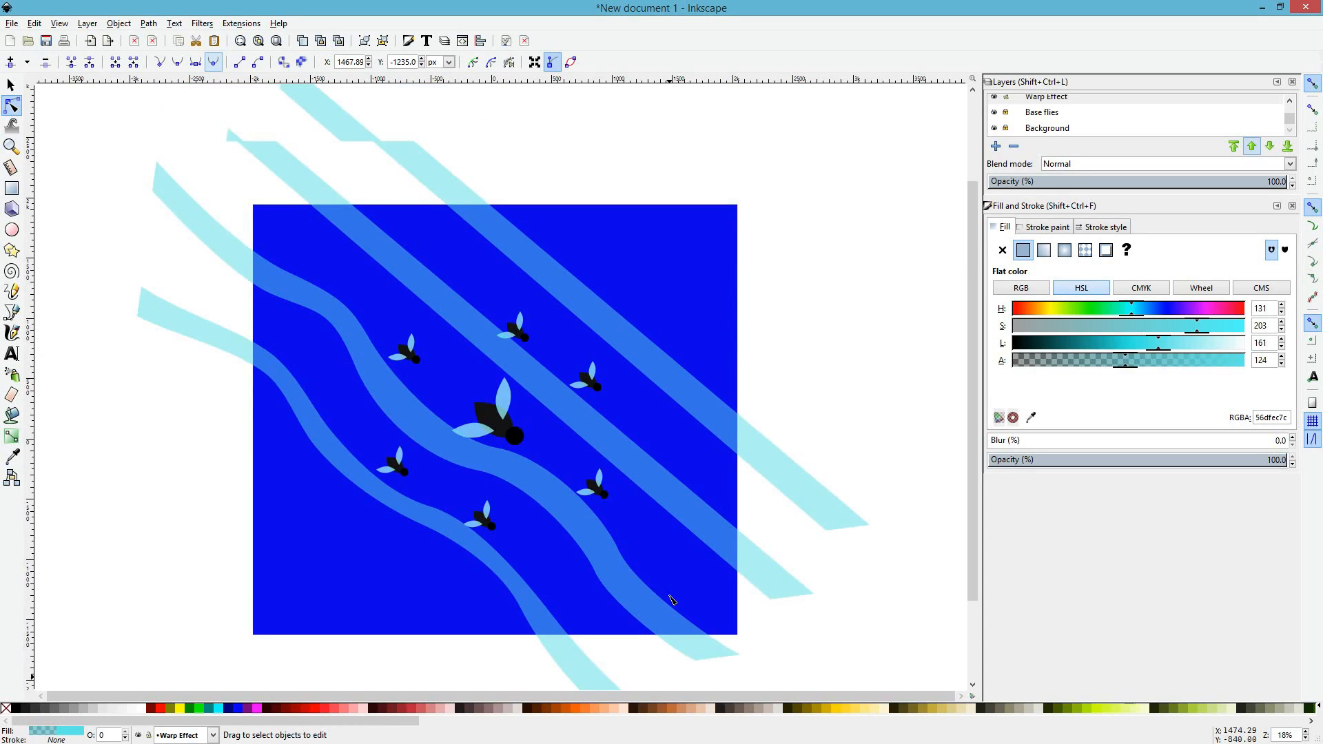
scroll(689, 552, down, 1)
key(Escape)
click(629, 444)
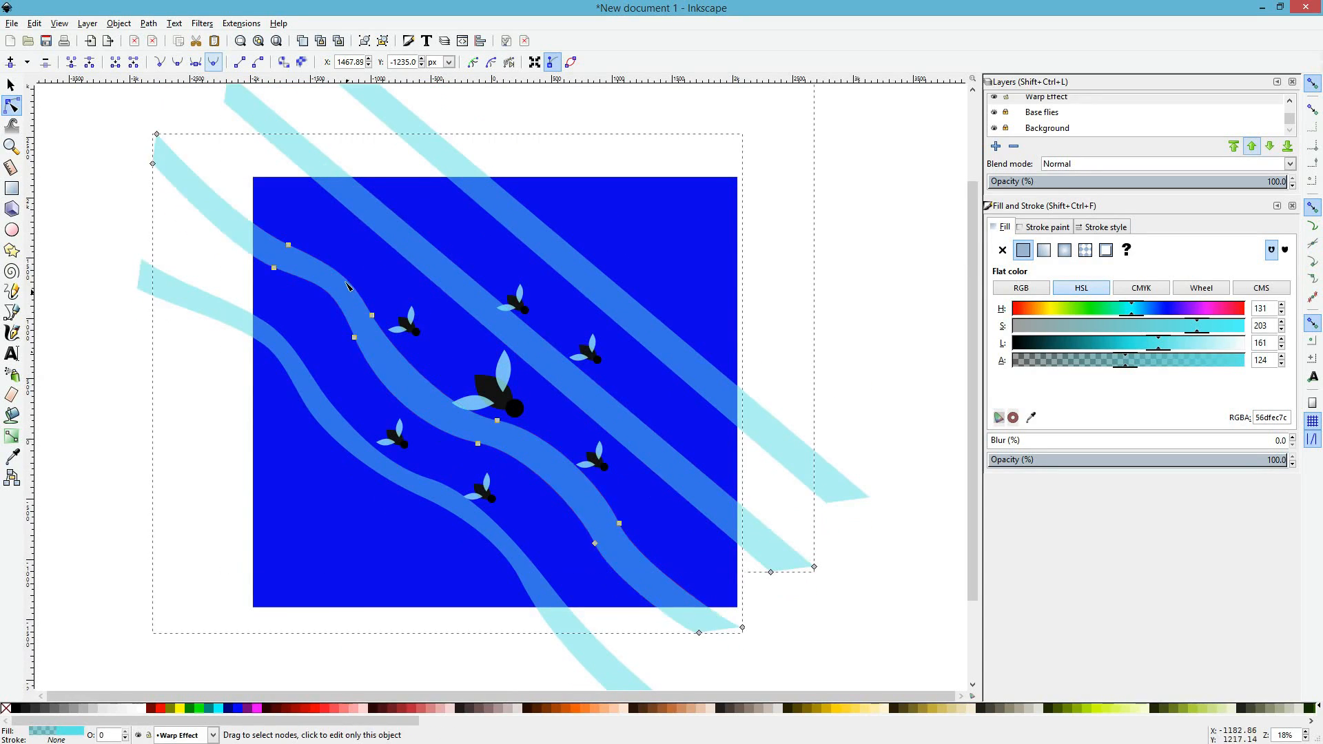
click(443, 295)
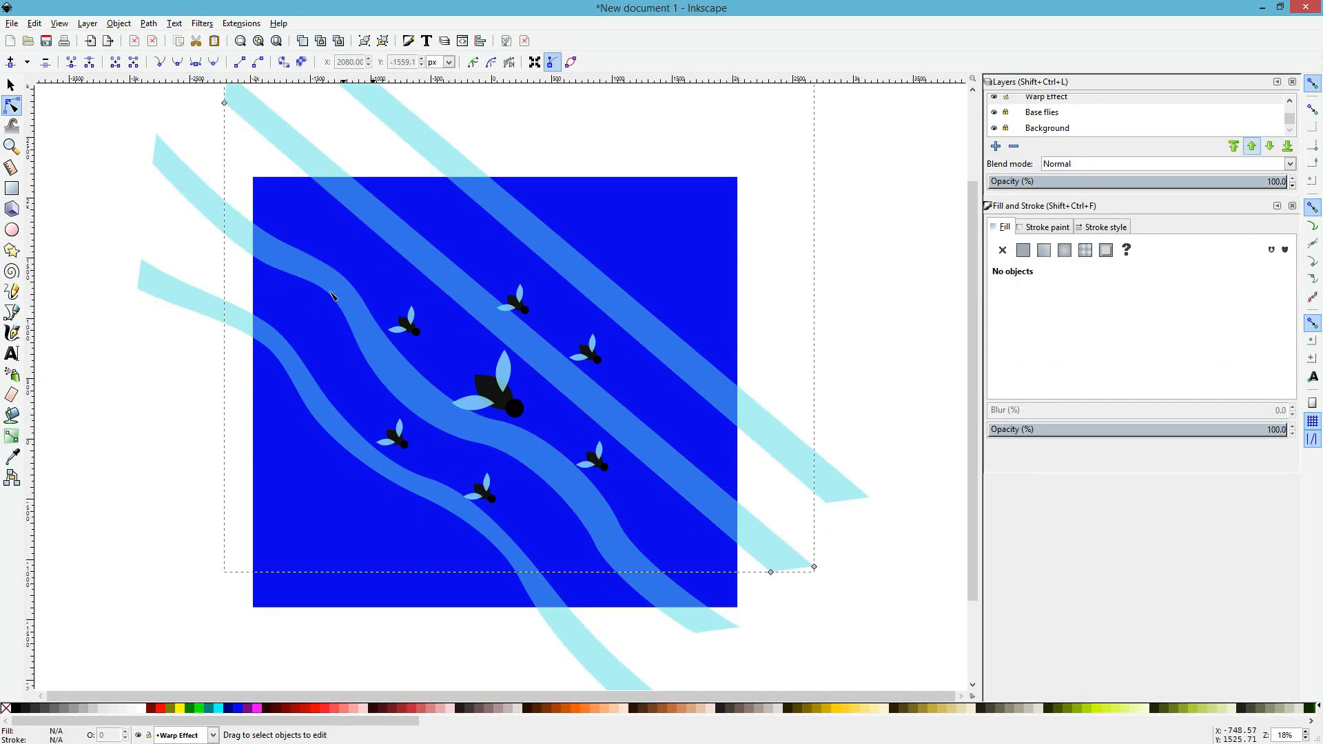
click(429, 357)
scroll(429, 357, up, 2)
scroll(436, 311, up, 2)
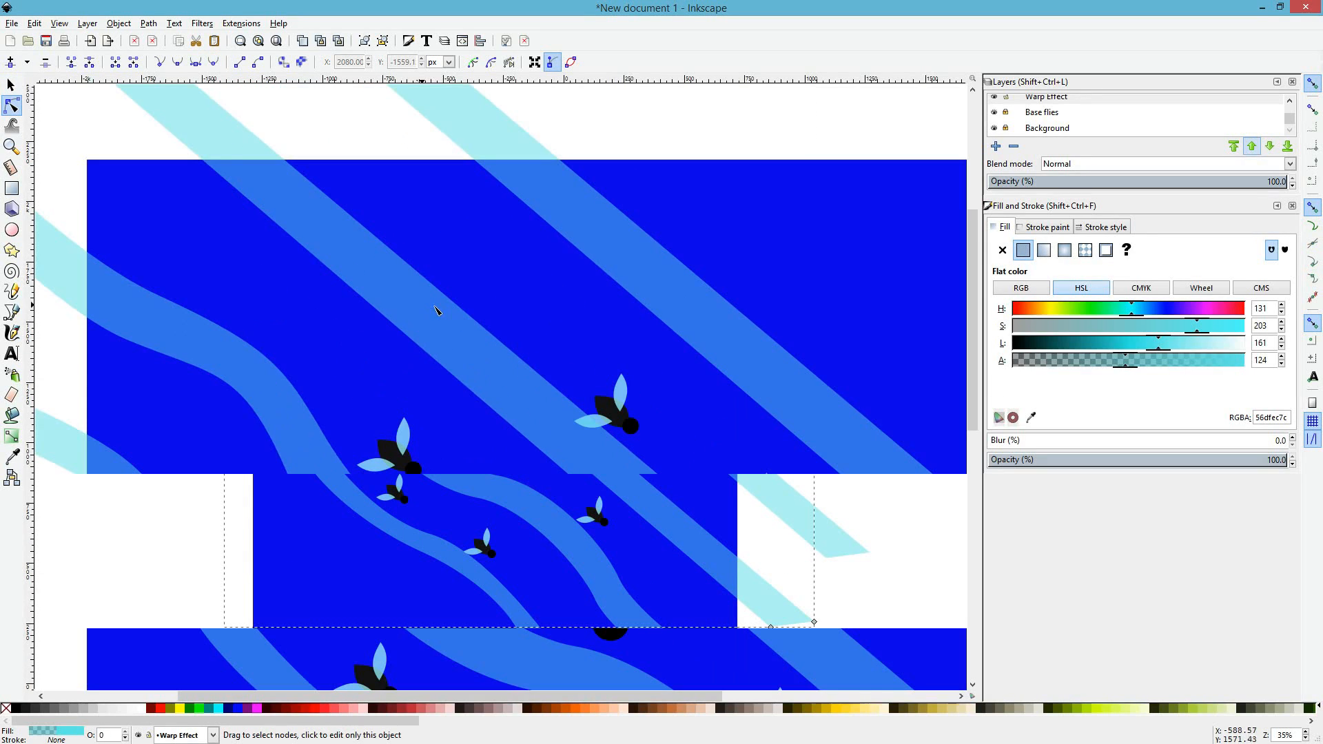
click(385, 244)
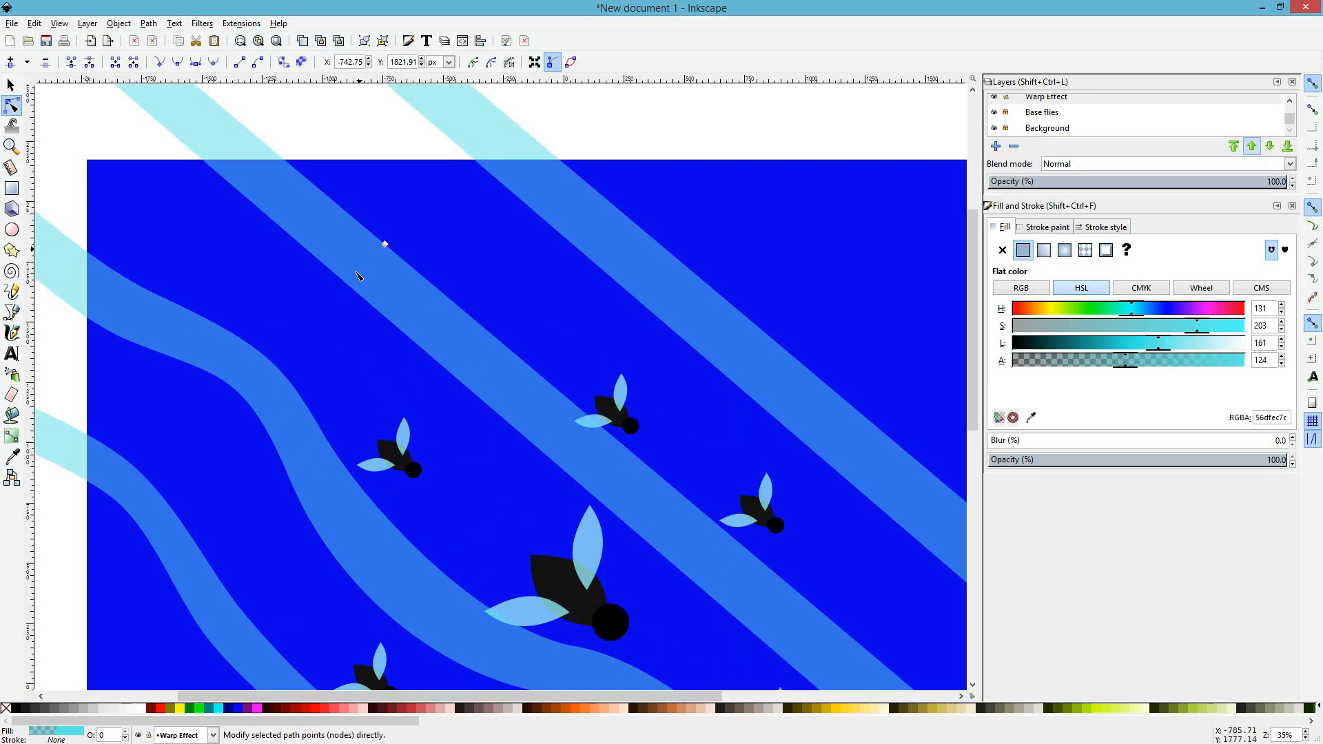
shift+click(347, 284)
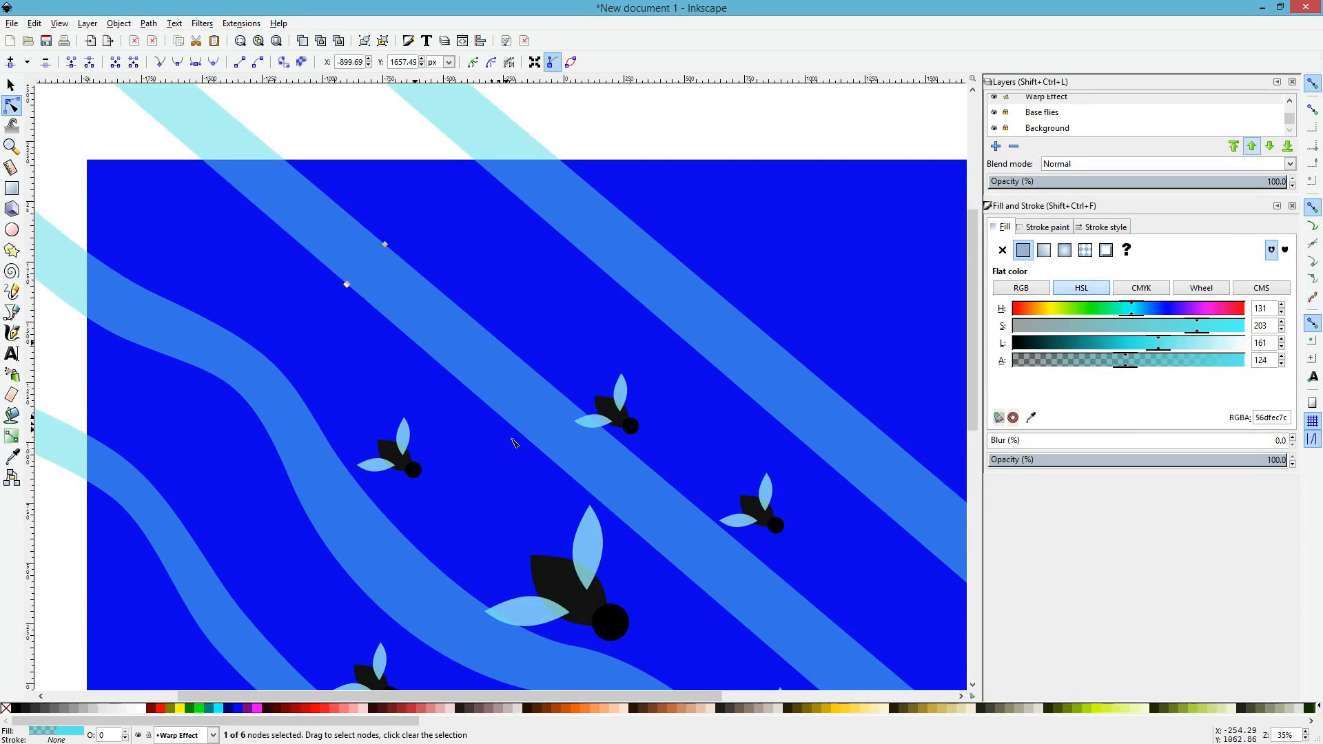
Step: Add two more node pairs along the third strip's edges, one beside the topmost fly and one below the rightmost fly
double_click(545, 454)
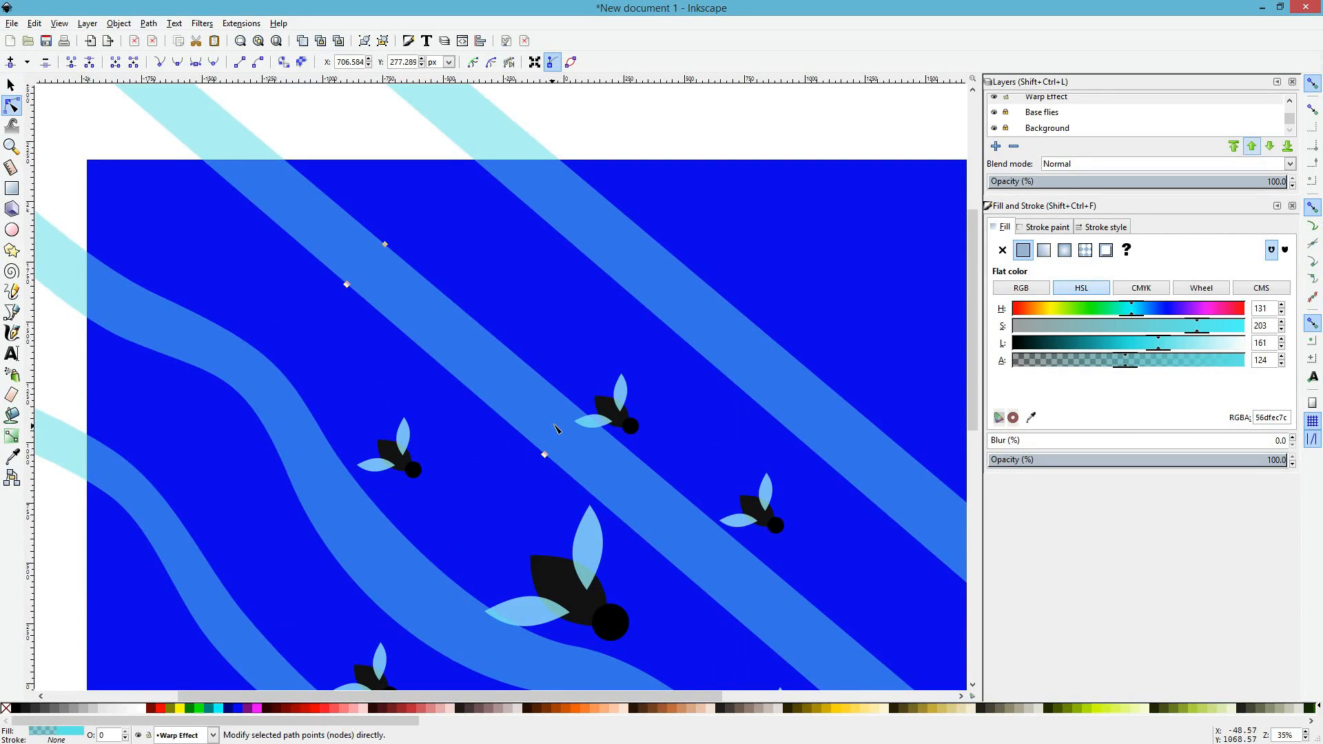
double_click(581, 412)
scroll(582, 413, down, 3)
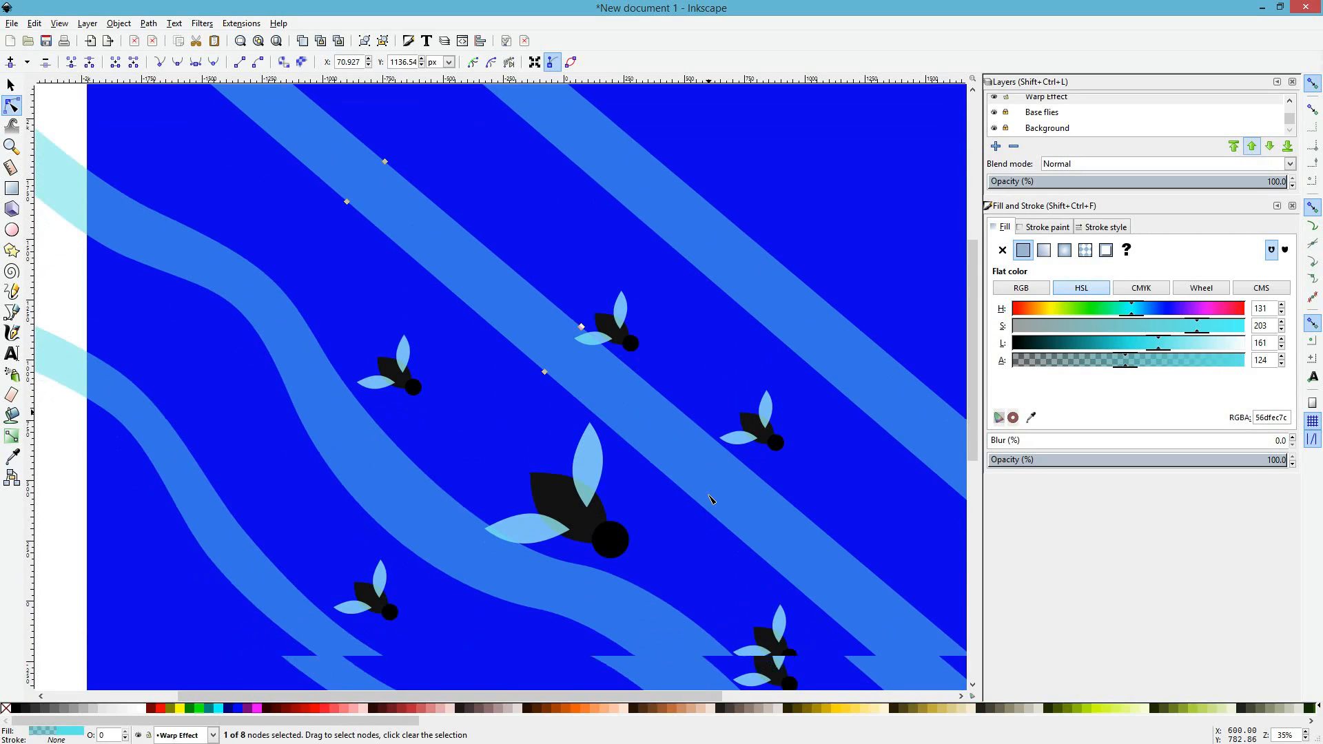
scroll(582, 413, right, 8)
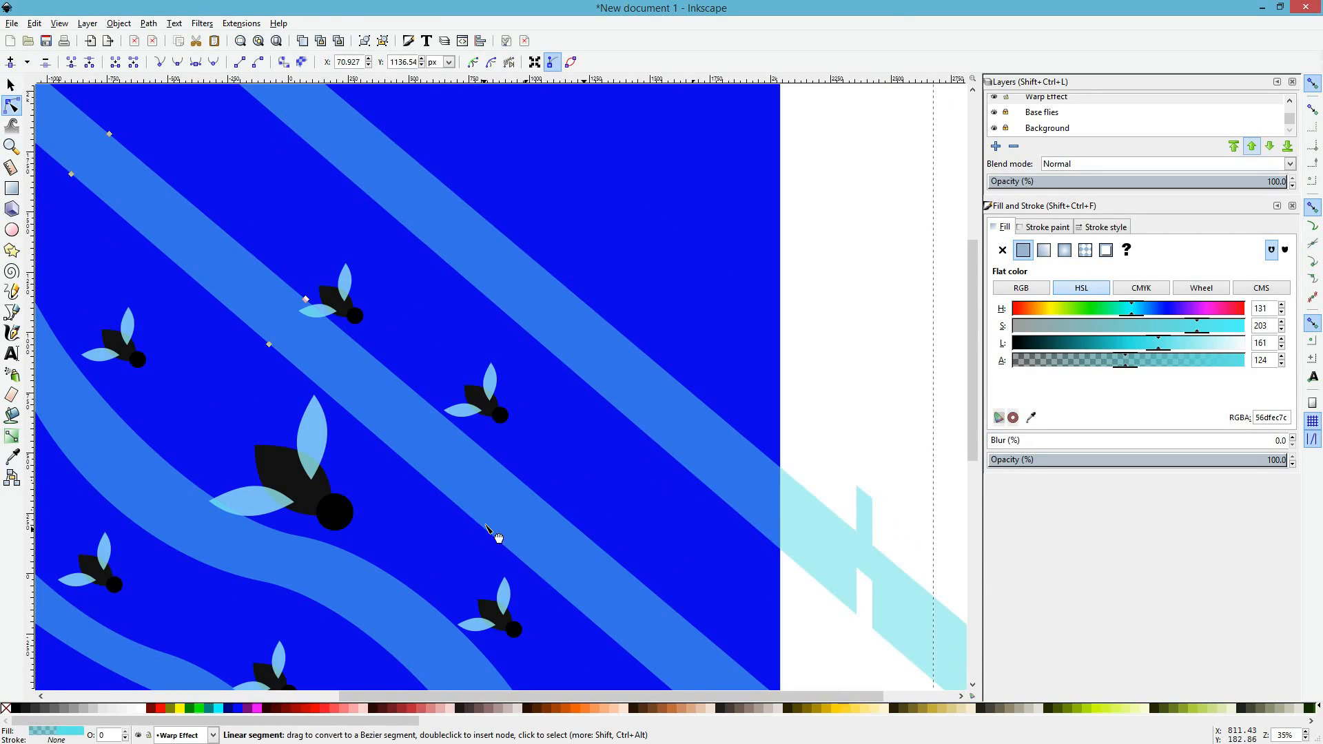
double_click(486, 530)
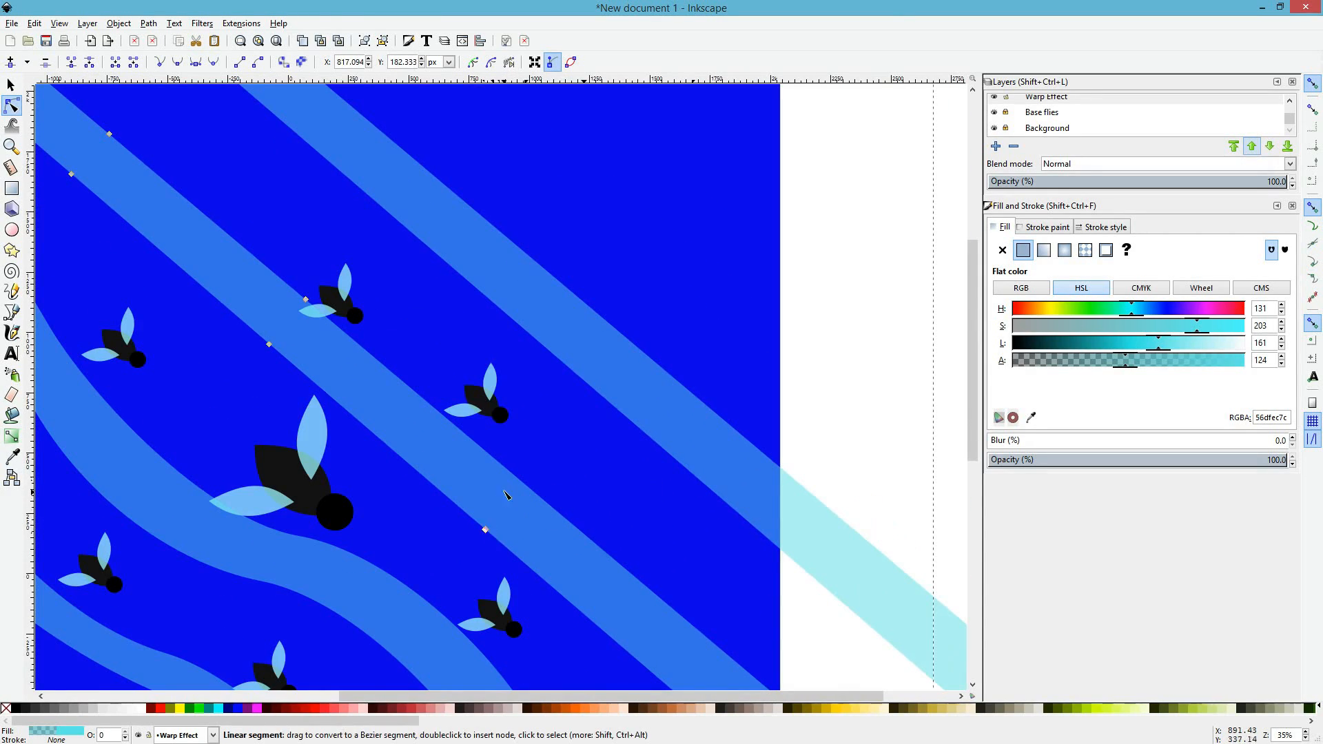
double_click(524, 485)
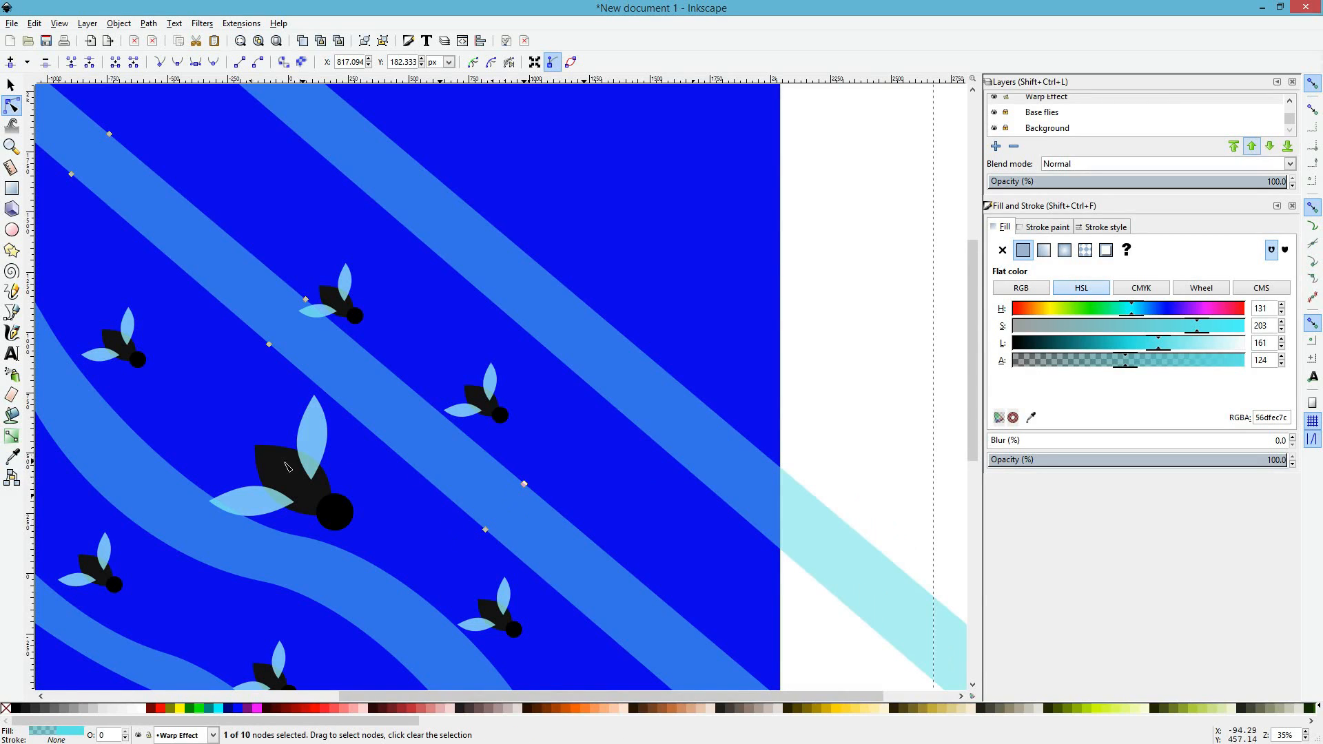
Step: Select the third strip's six inner nodes, make them symmetric, and bend both edges of its upper section into parallel curves
scroll(329, 471, down, 2)
scroll(329, 472, up, 2)
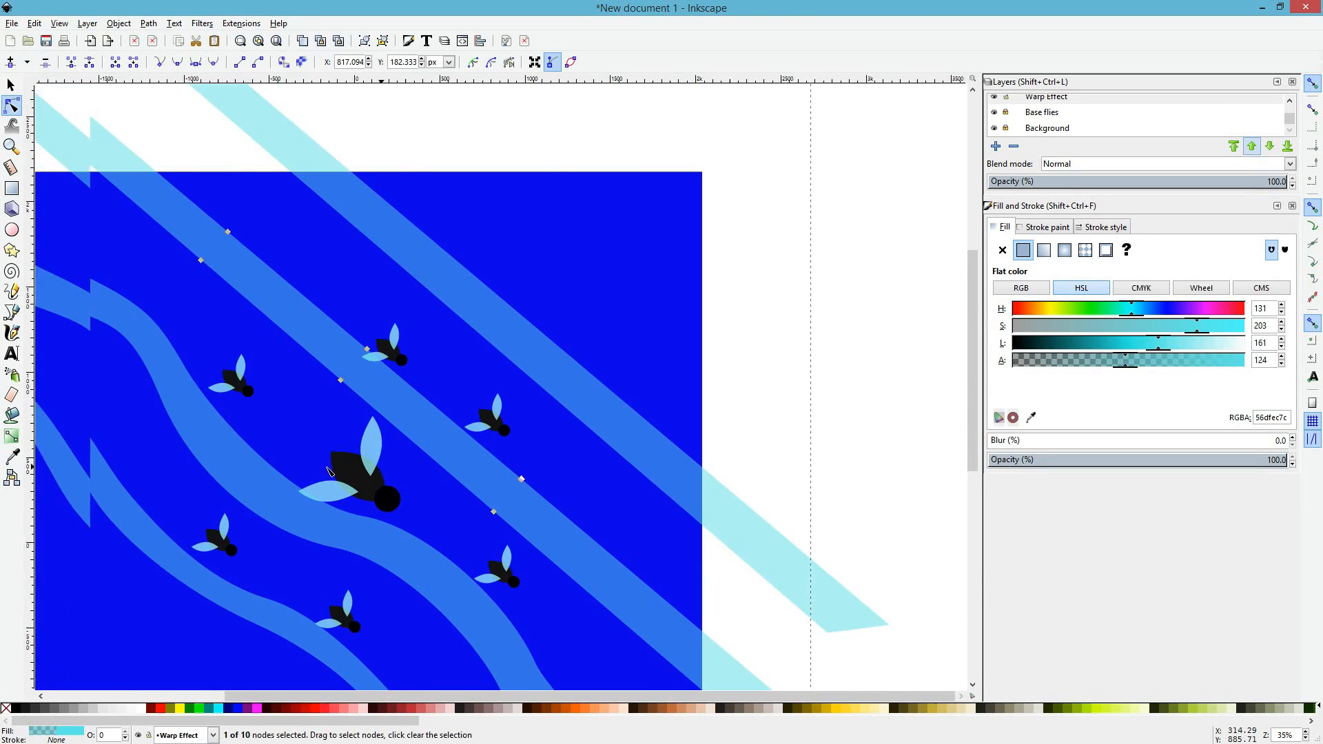
scroll(333, 458, down, 3)
scroll(332, 457, up, 2)
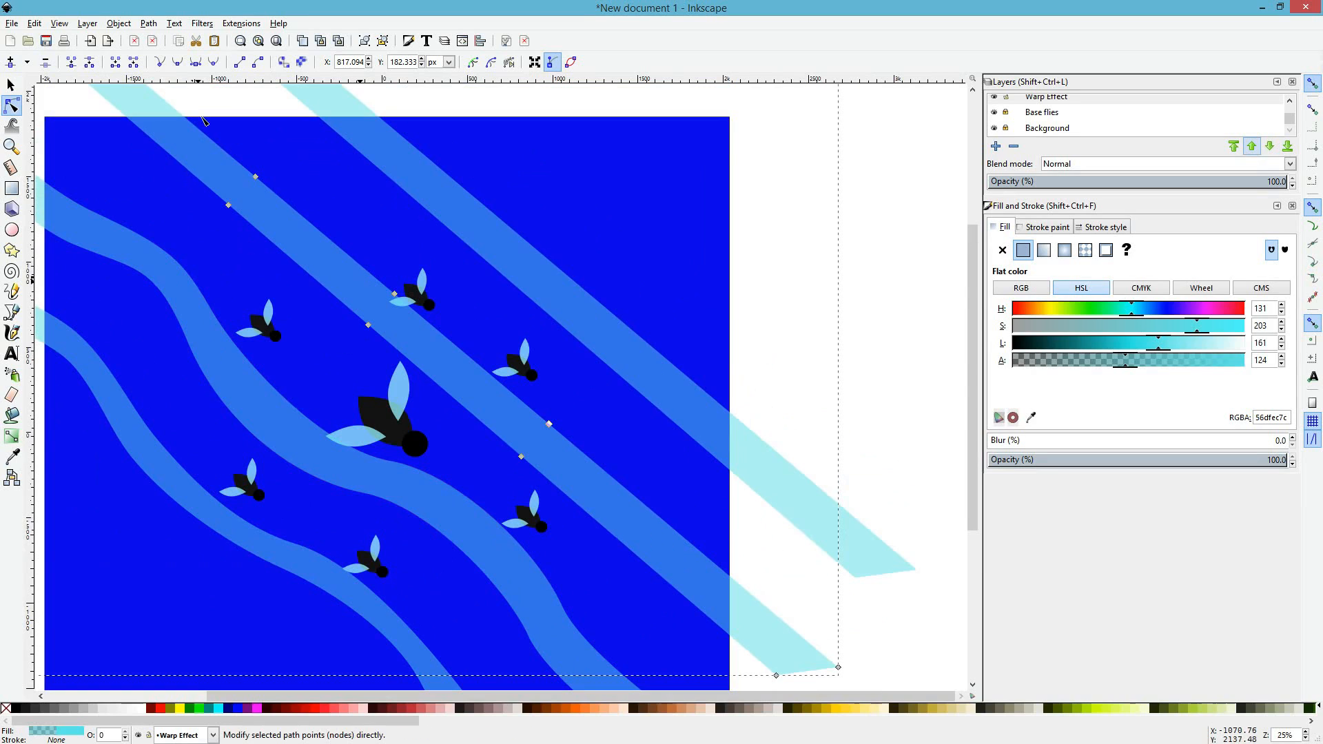
drag(124, 143, 643, 606)
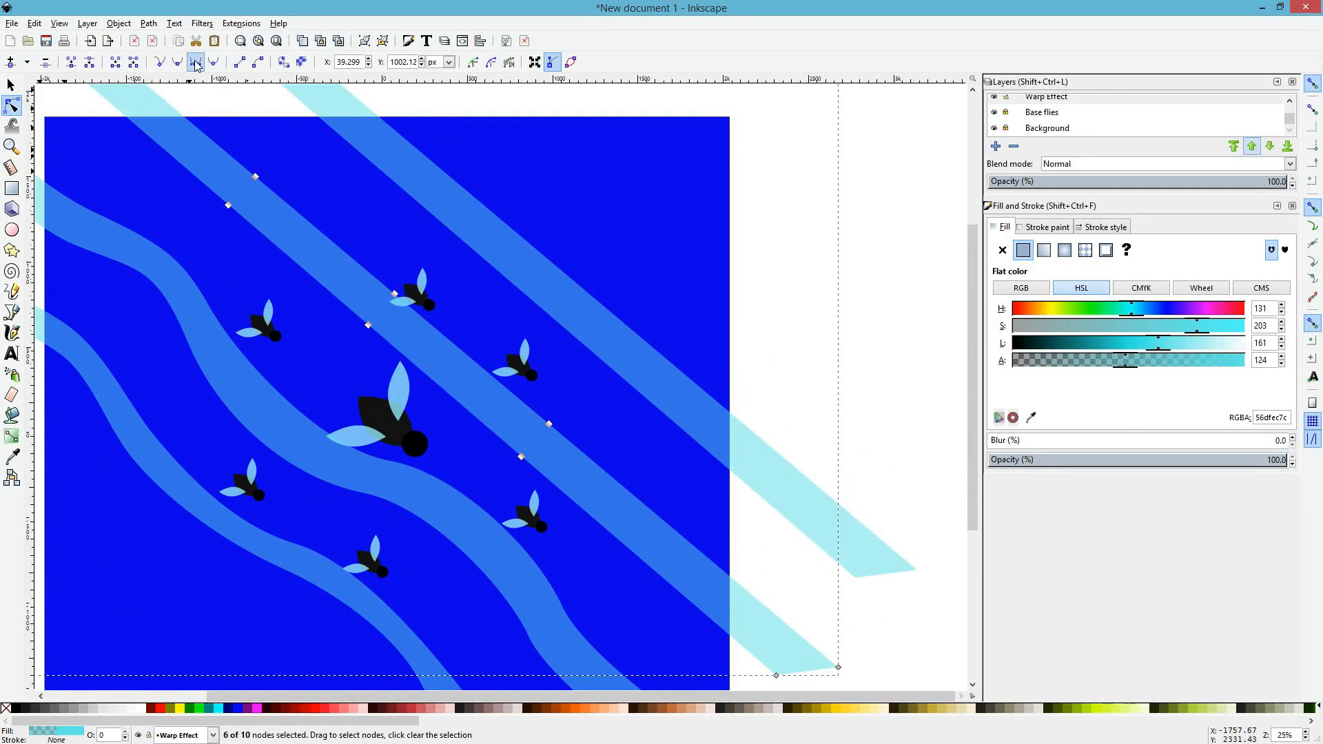
key(shift+y)
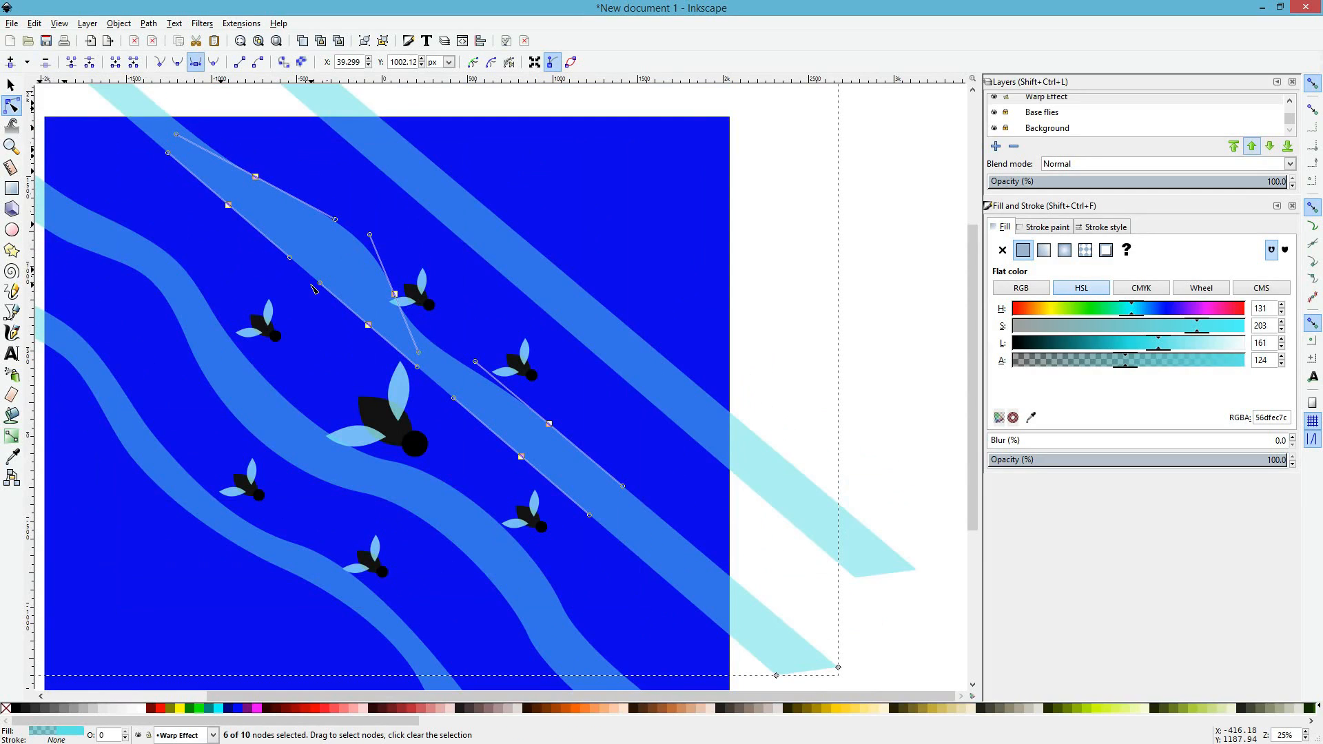
drag(338, 283, 346, 271)
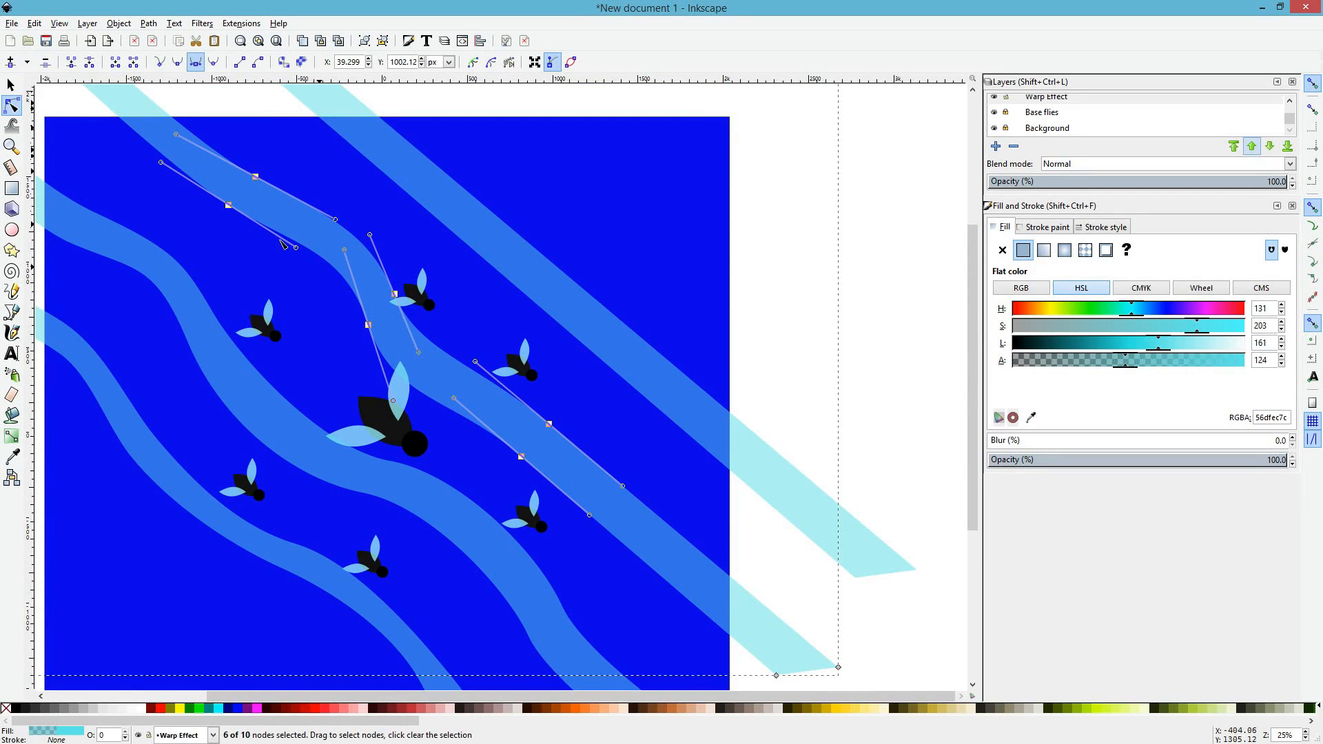
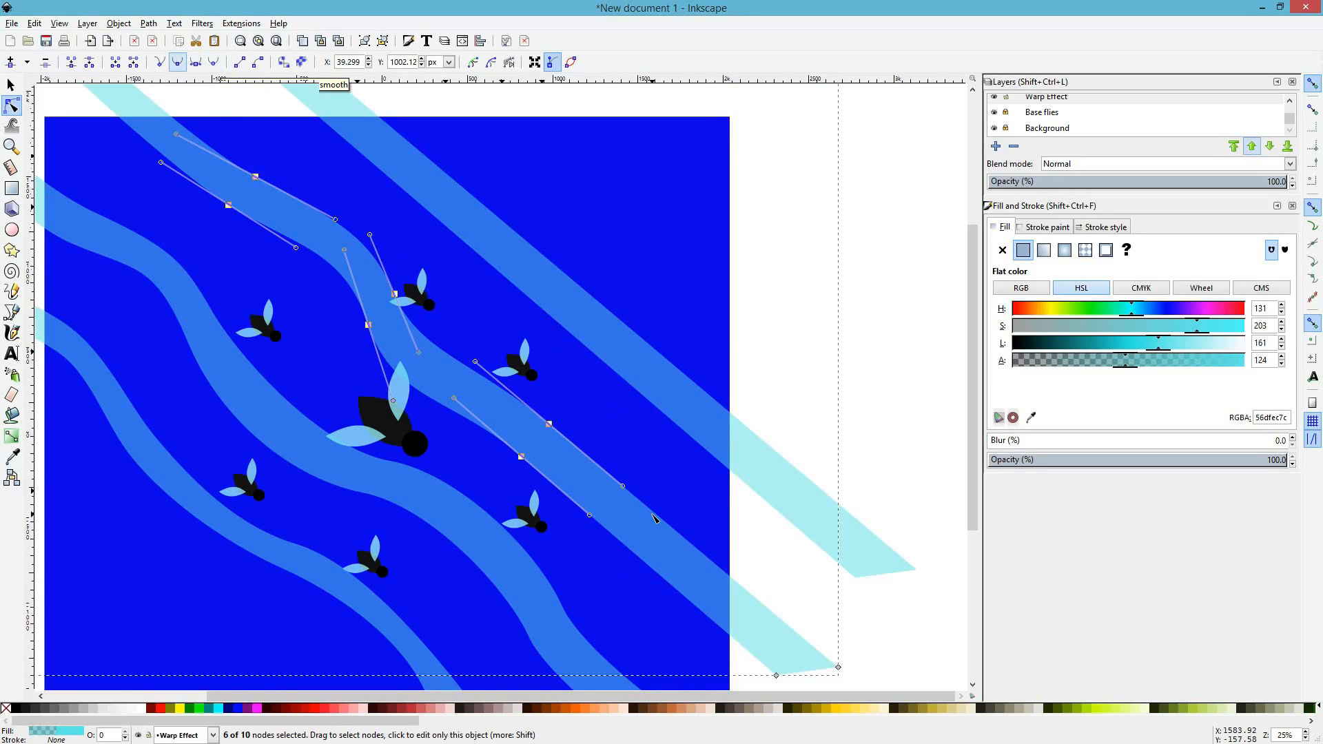
Step: Select the three inner nodes on the third strip's upper edge and shift them inward to narrow the strip
scroll(660, 529, down, 2)
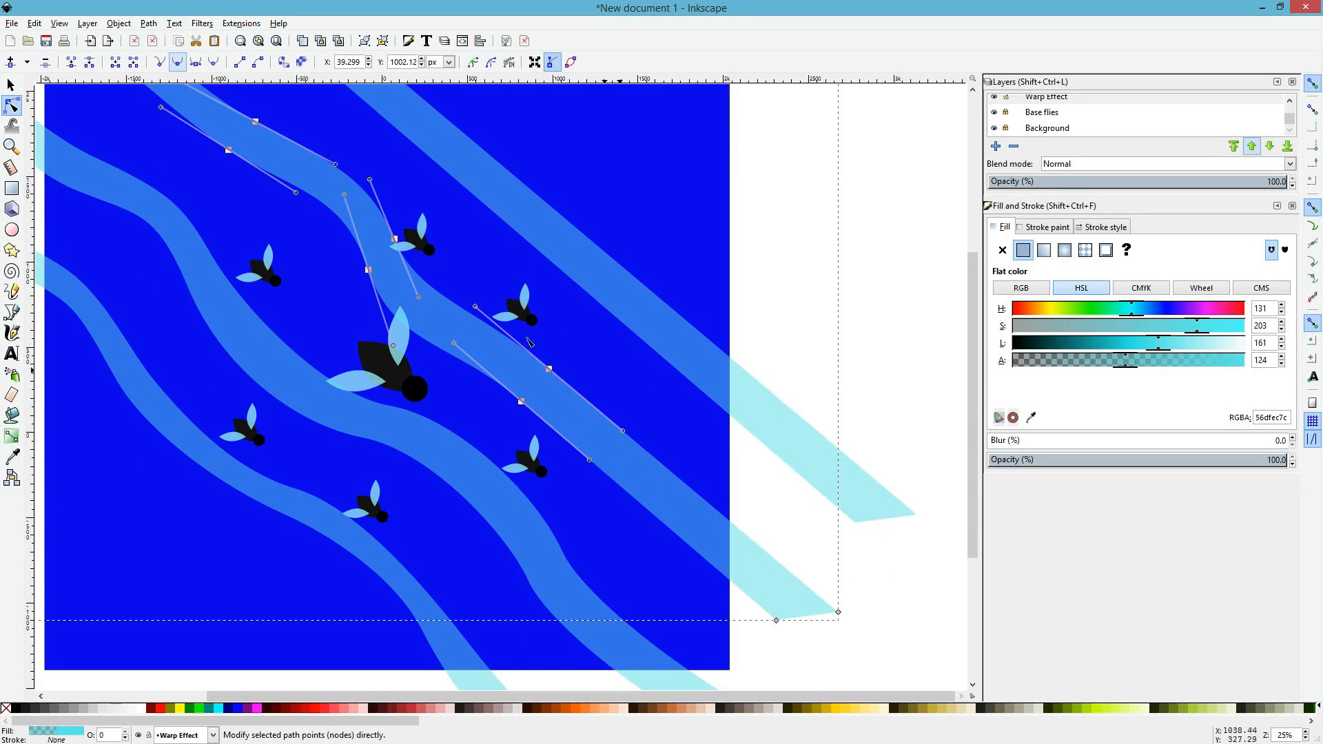
click(437, 169)
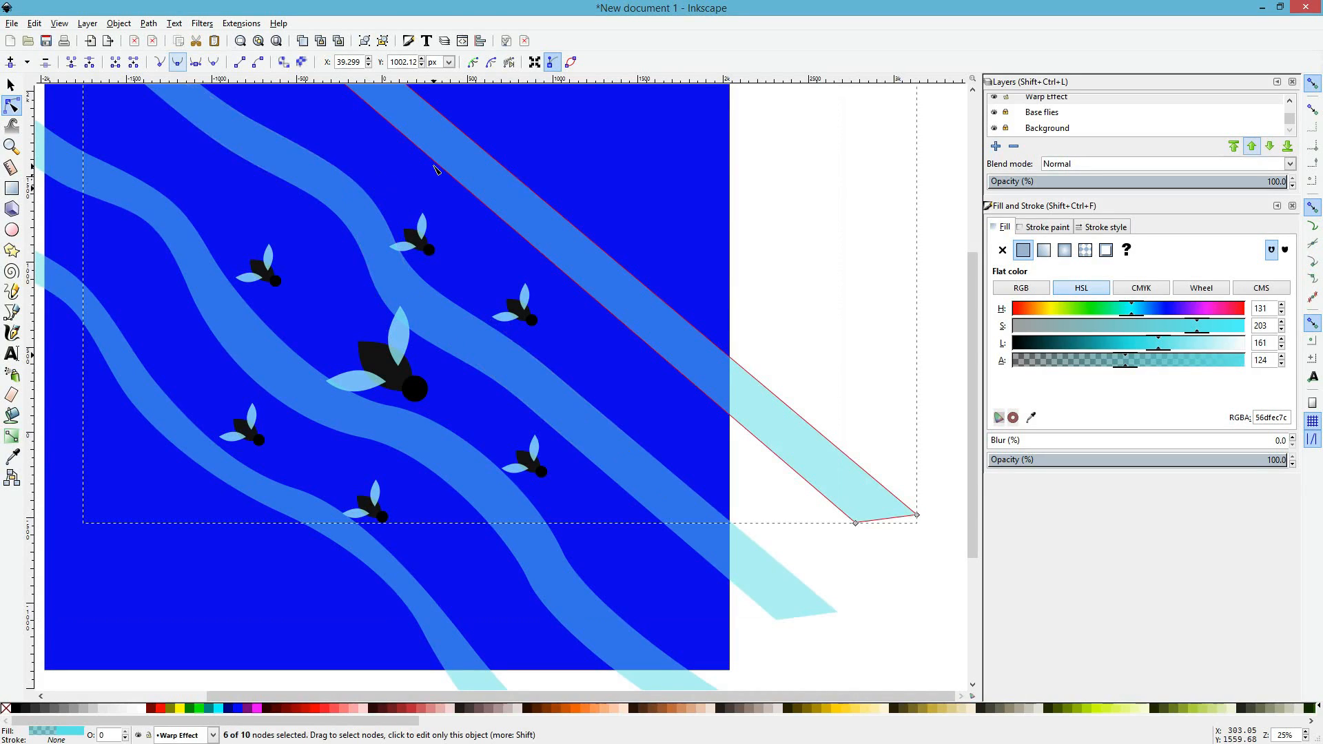
click(329, 192)
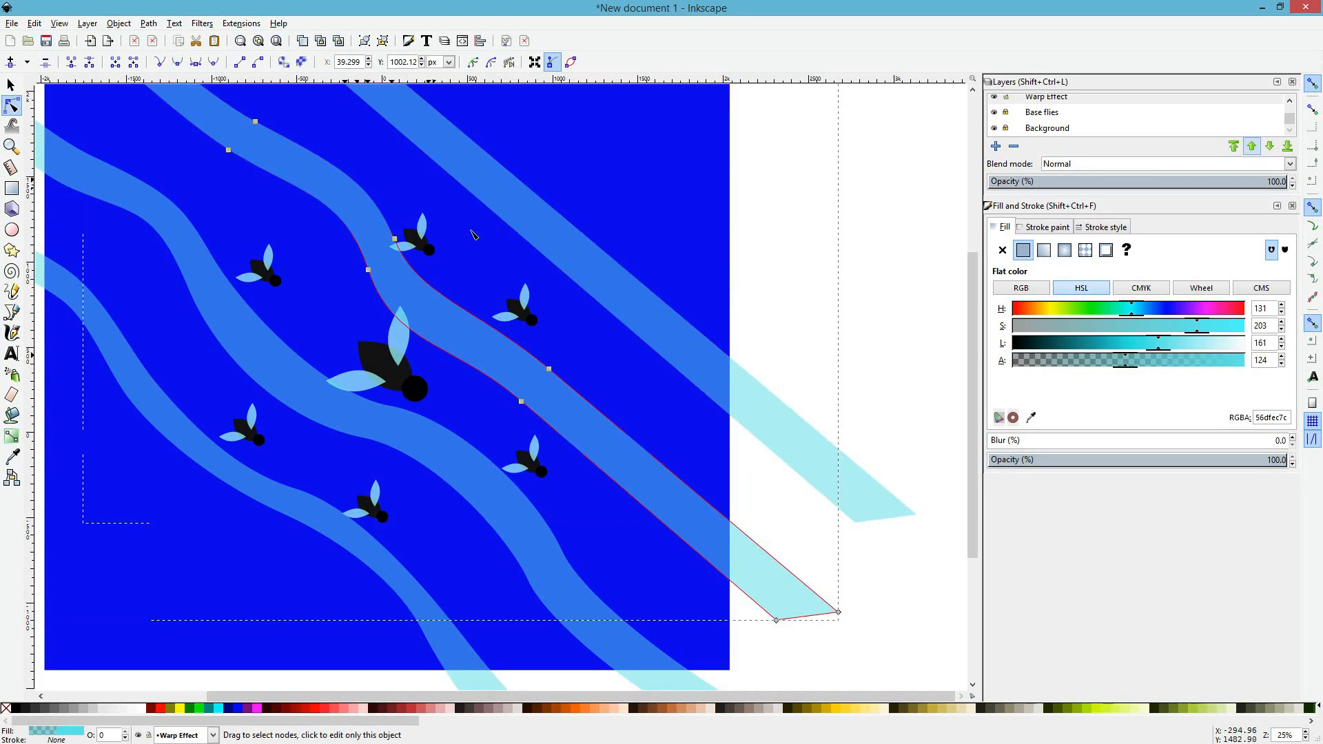
click(257, 121)
click(395, 240)
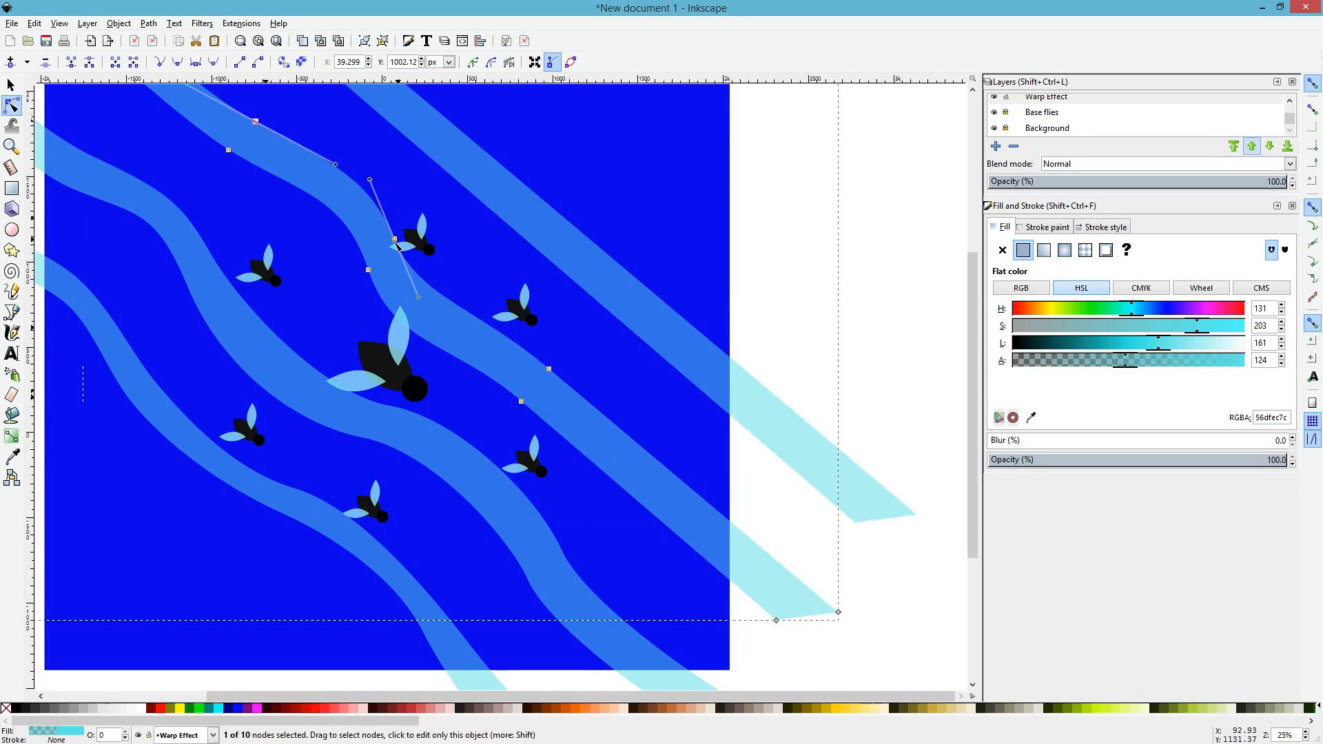
shift+click(548, 369)
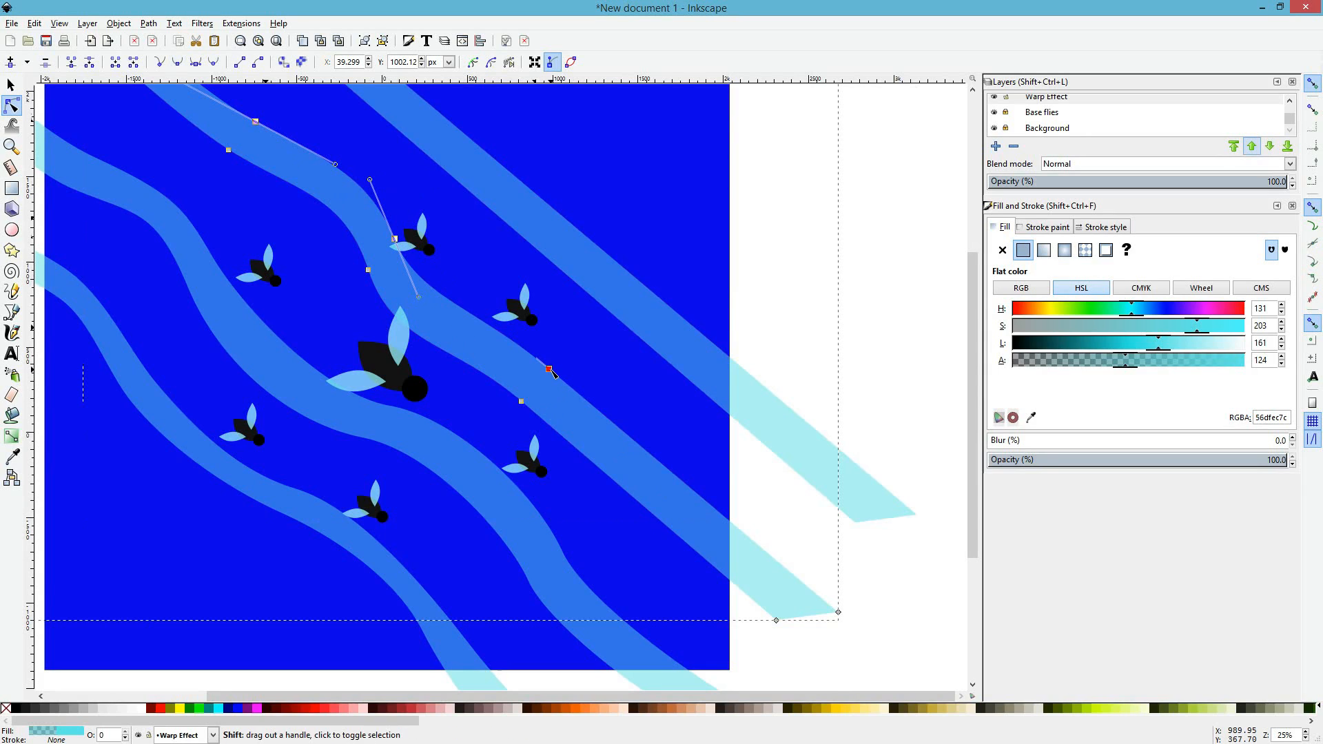
drag(395, 239, 406, 245)
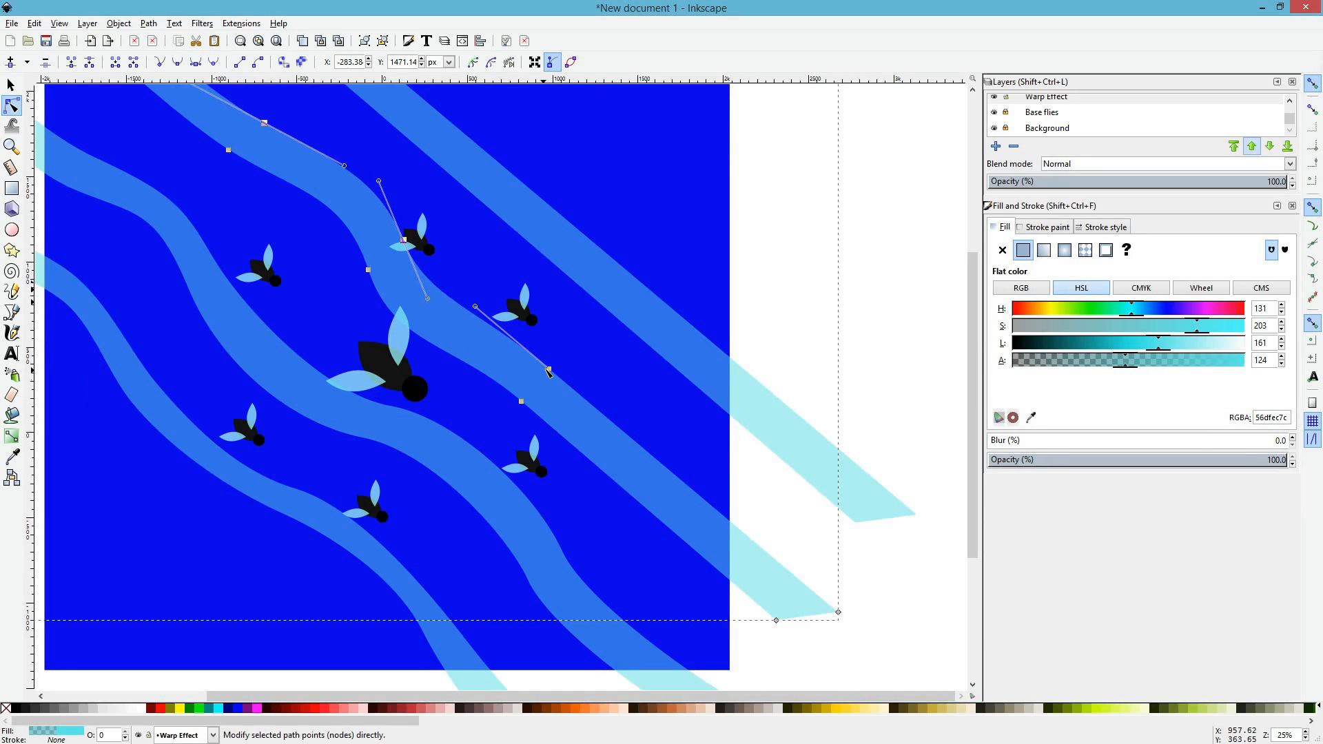
drag(550, 371, 548, 383)
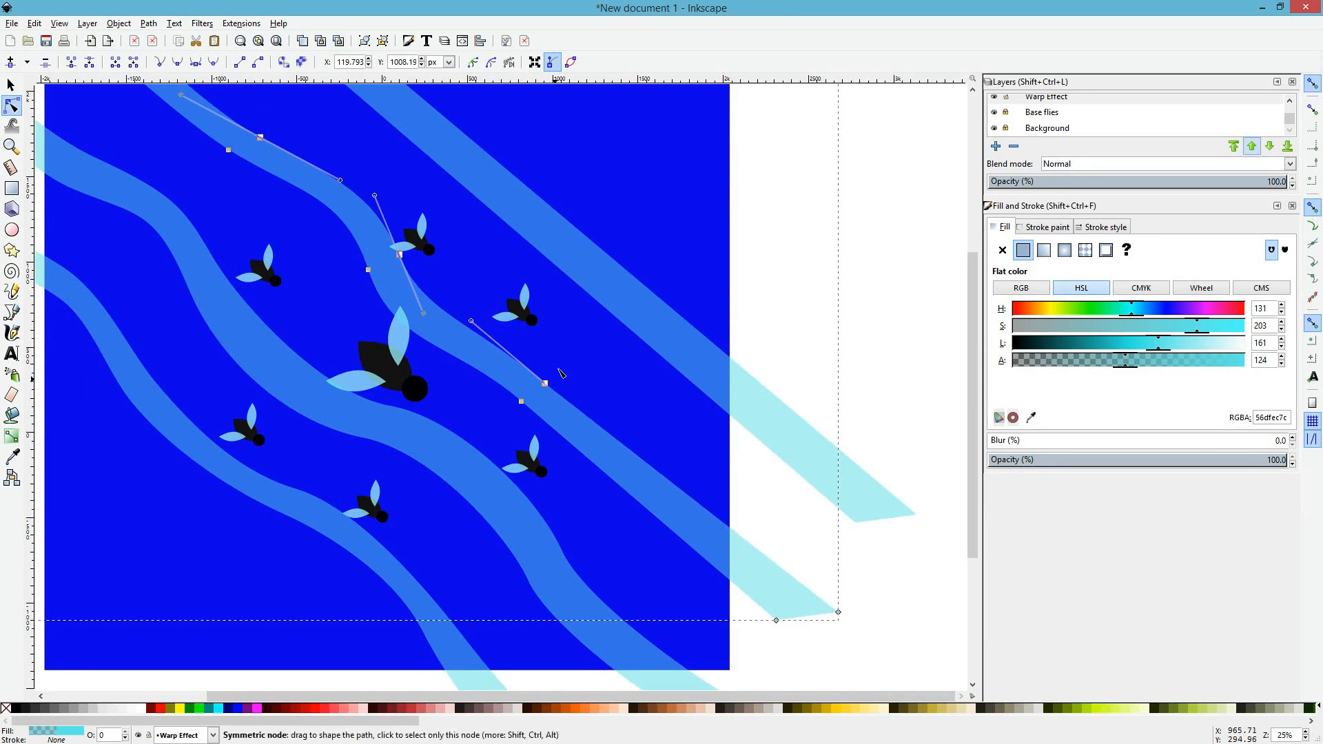
click(596, 398)
Step: Examine the curved strips across the whole drawing and near the background's right and lower edges
scroll(661, 424, down, 2)
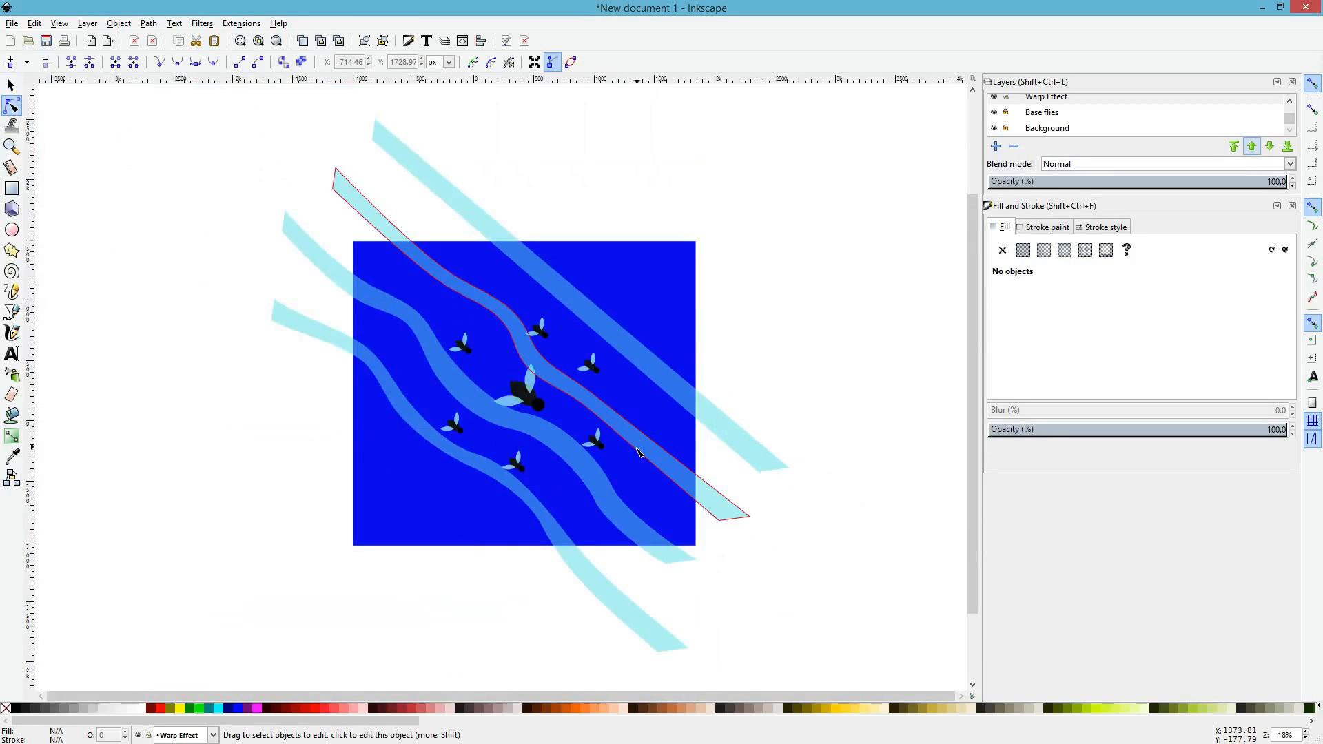
scroll(637, 460, up, 1)
scroll(646, 486, down, 1)
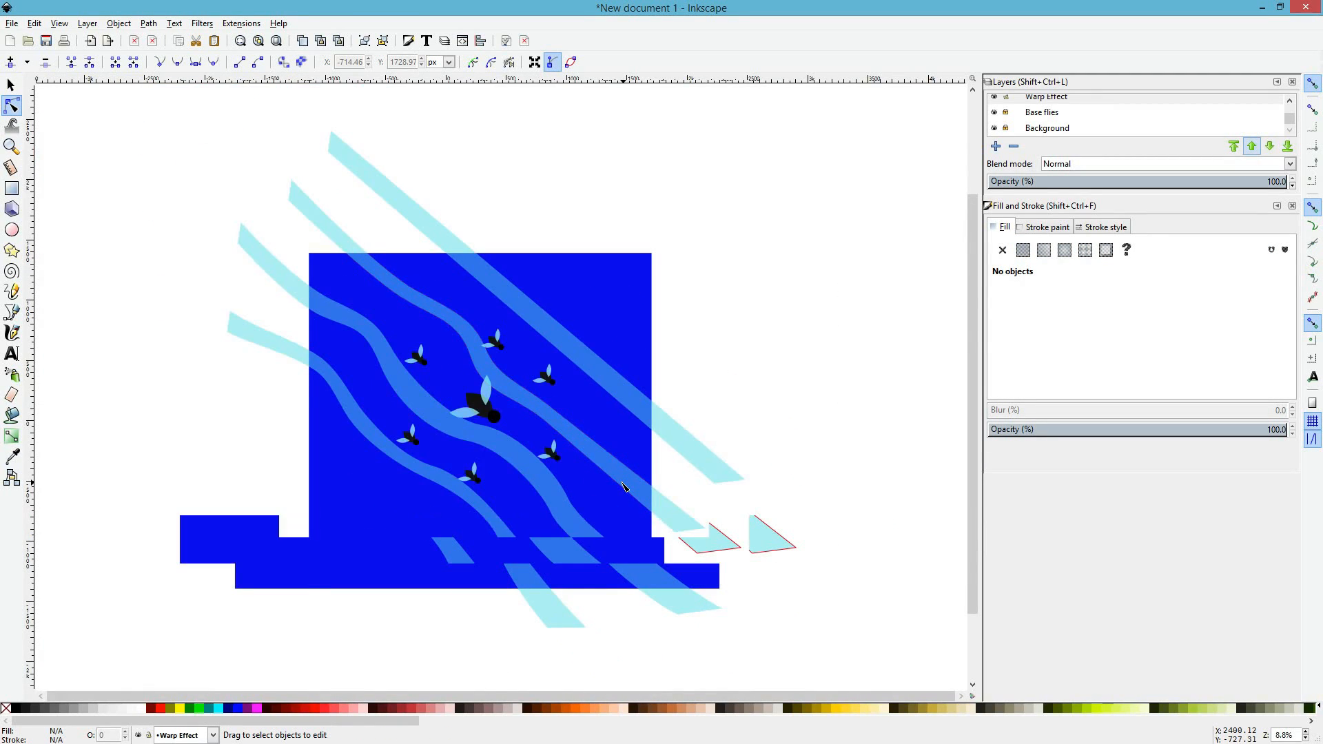
scroll(620, 483, up, 2)
scroll(583, 476, up, 1)
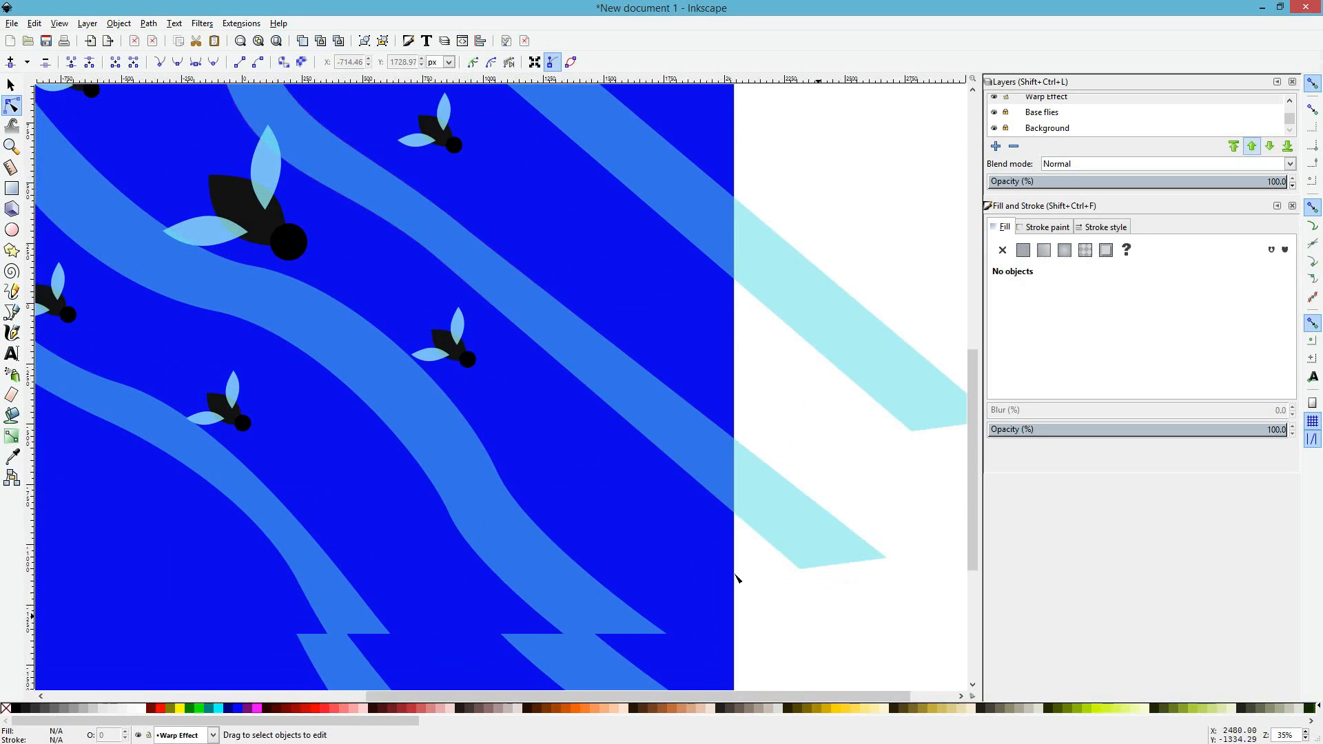
scroll(455, 281, up, 7)
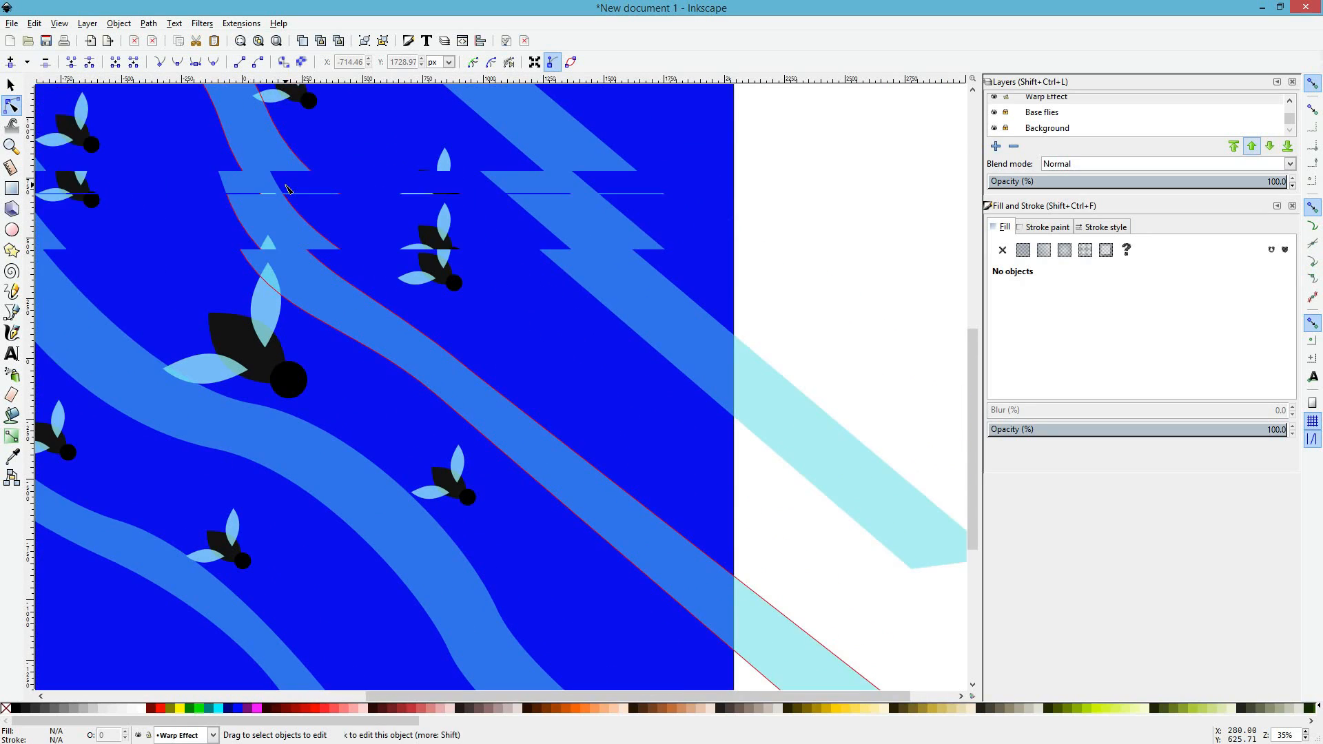
scroll(460, 424, down, 6)
scroll(460, 424, down, 5)
Step: Try to move the second strip's lowest inner node pair up and left, and undo the move
click(473, 411)
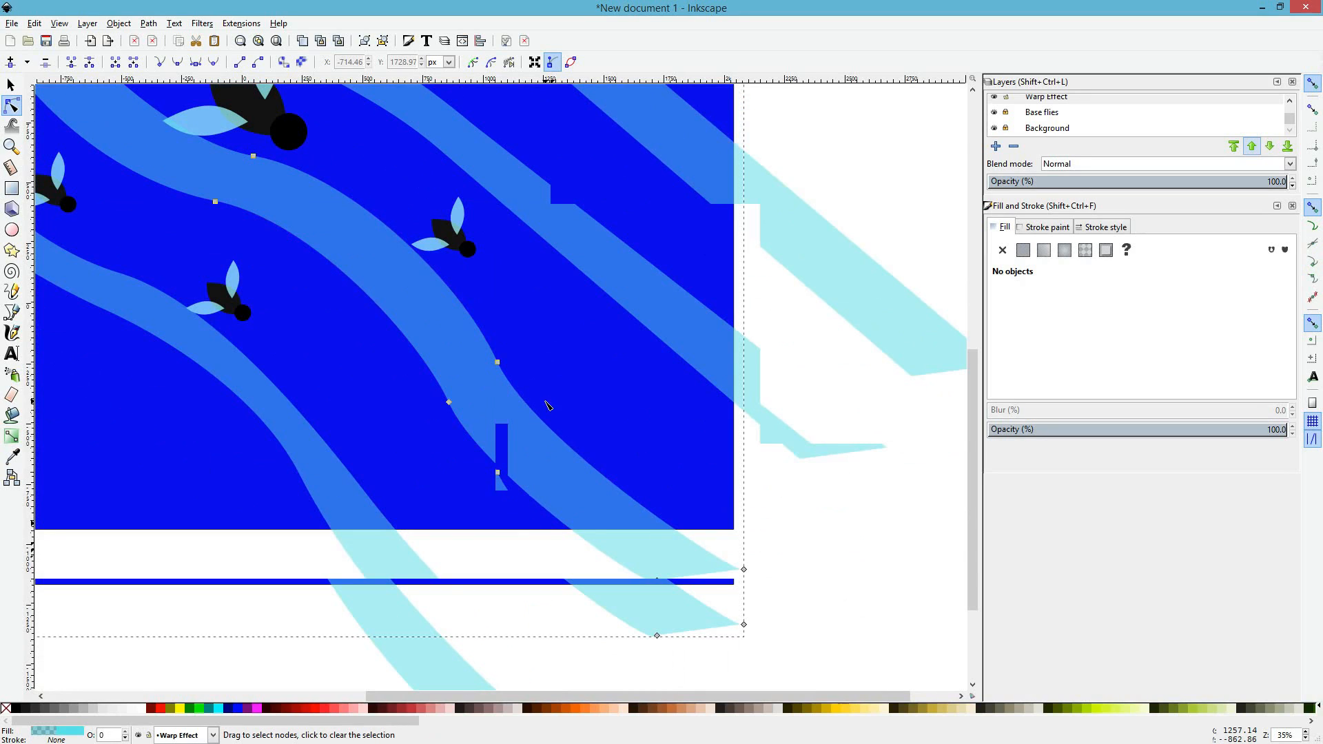
scroll(537, 396, up, 8)
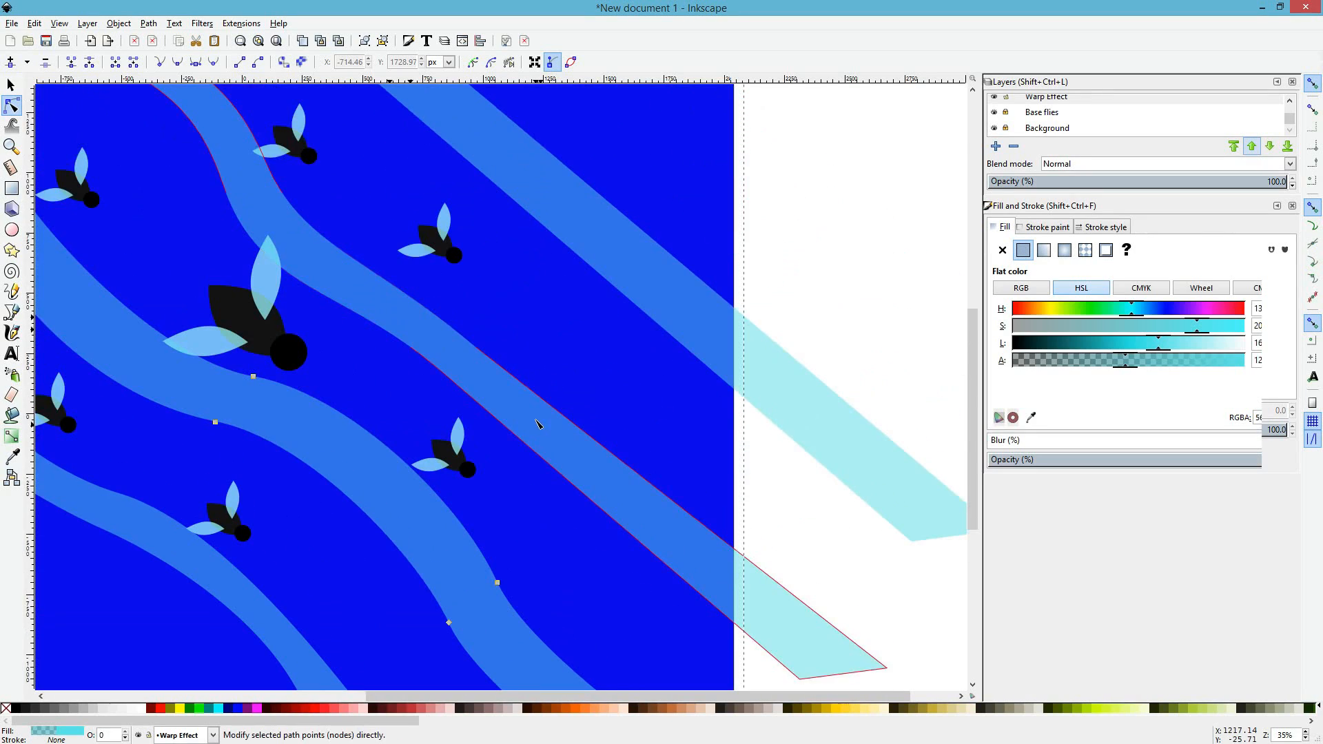
scroll(557, 398, down, 2)
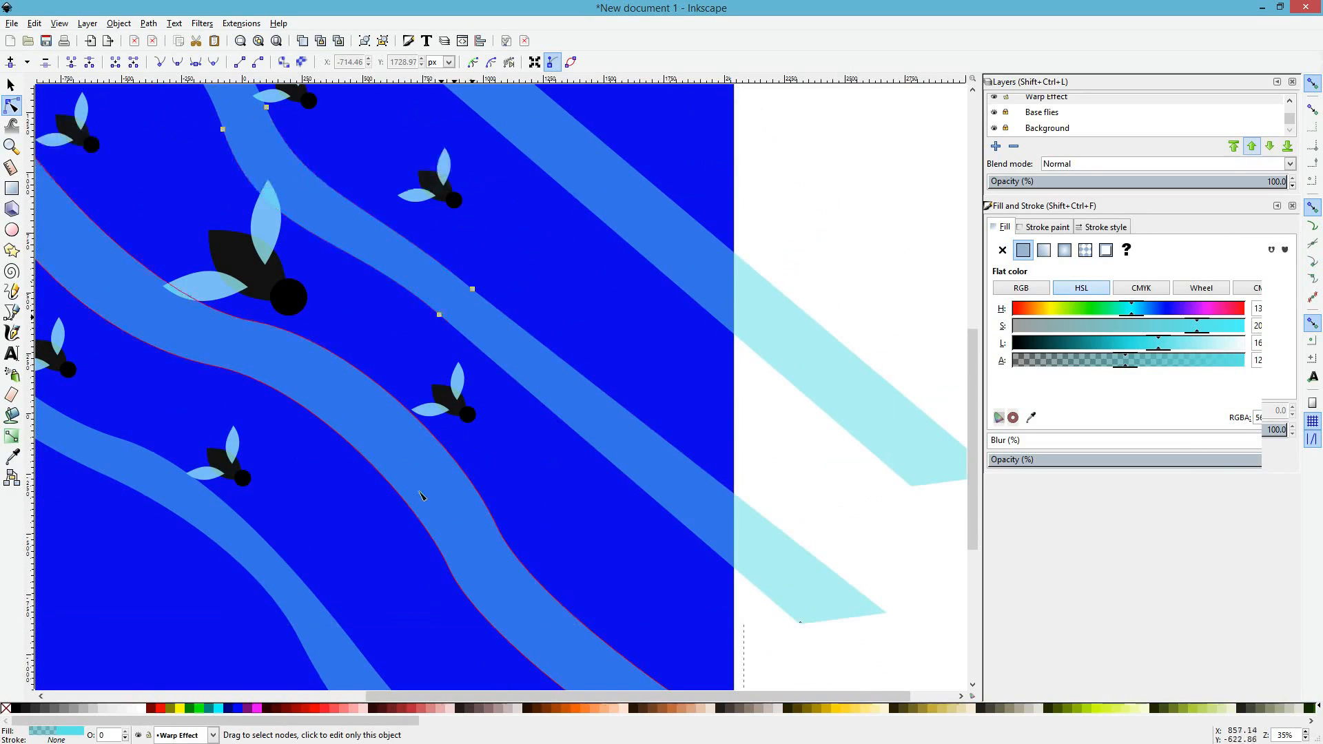
drag(413, 499, 577, 589)
drag(501, 530, 416, 443)
scroll(417, 444, down, 3)
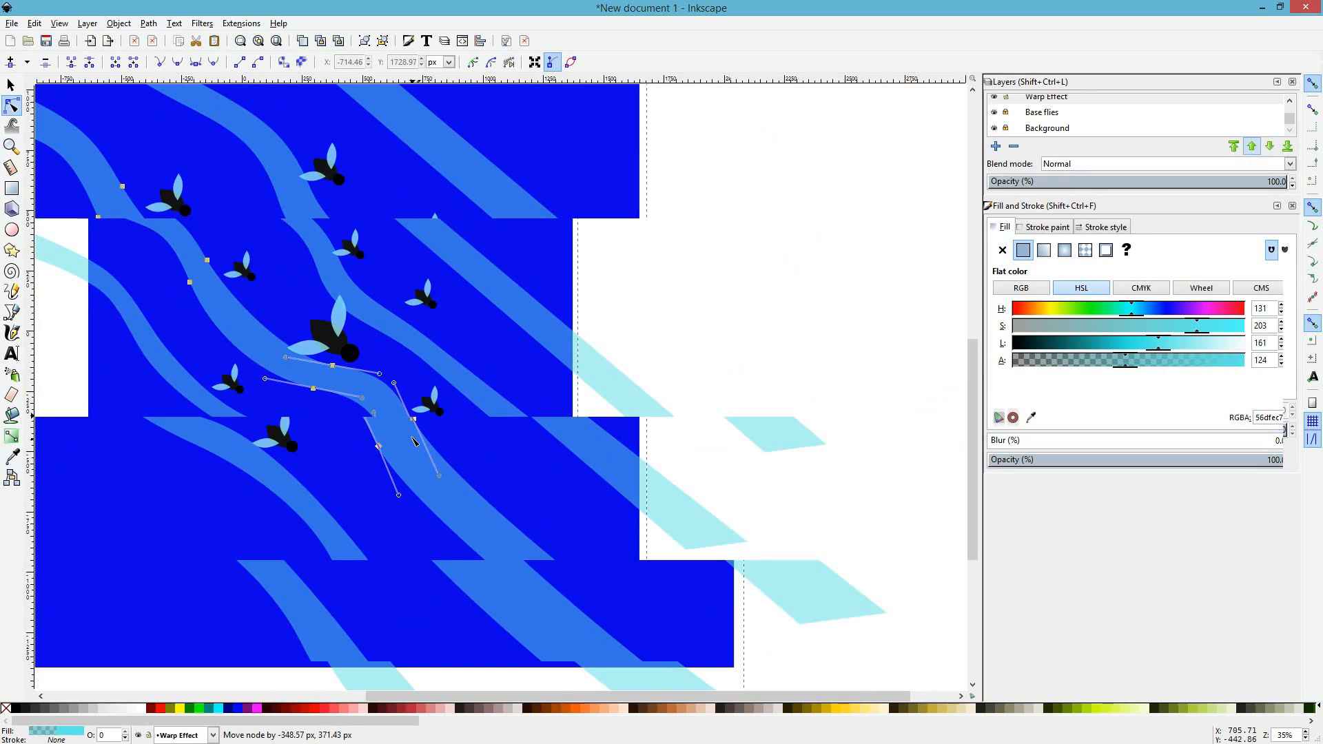
scroll(540, 437, up, 2)
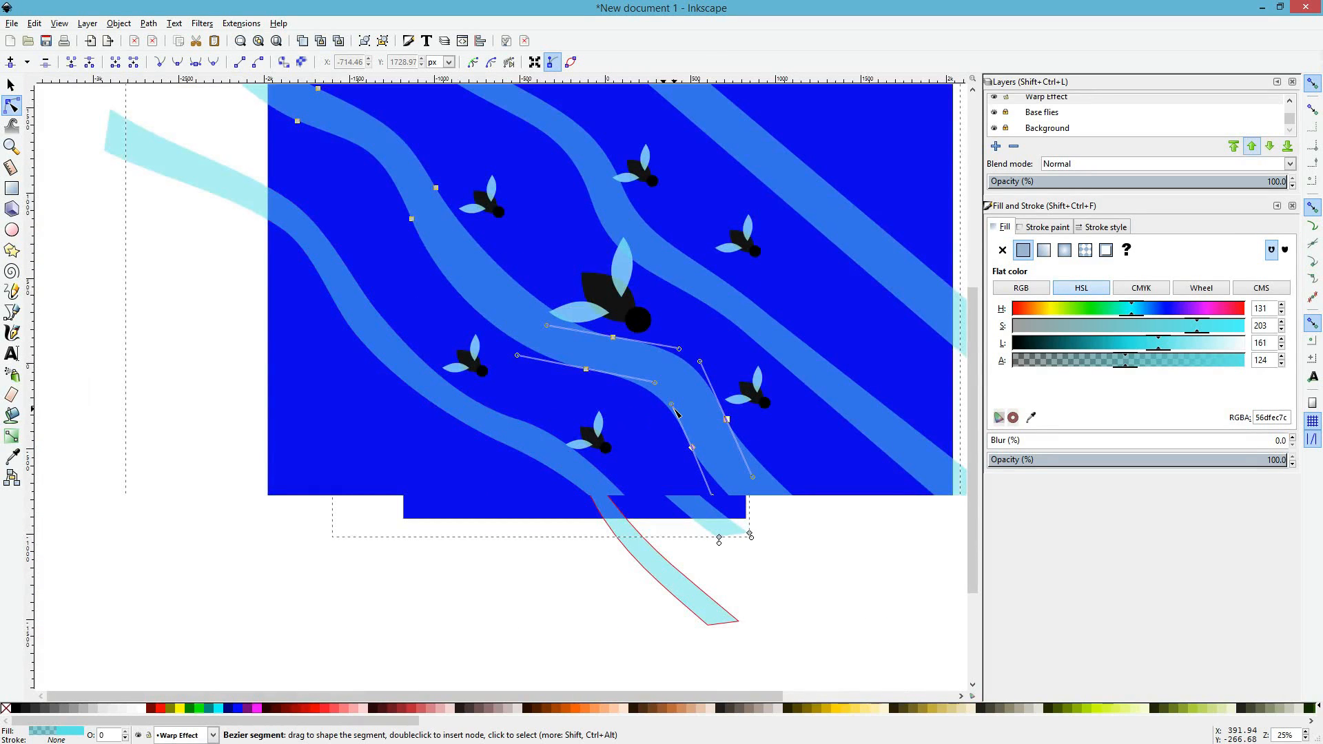
scroll(675, 411, down, 3)
scroll(675, 411, right, 2)
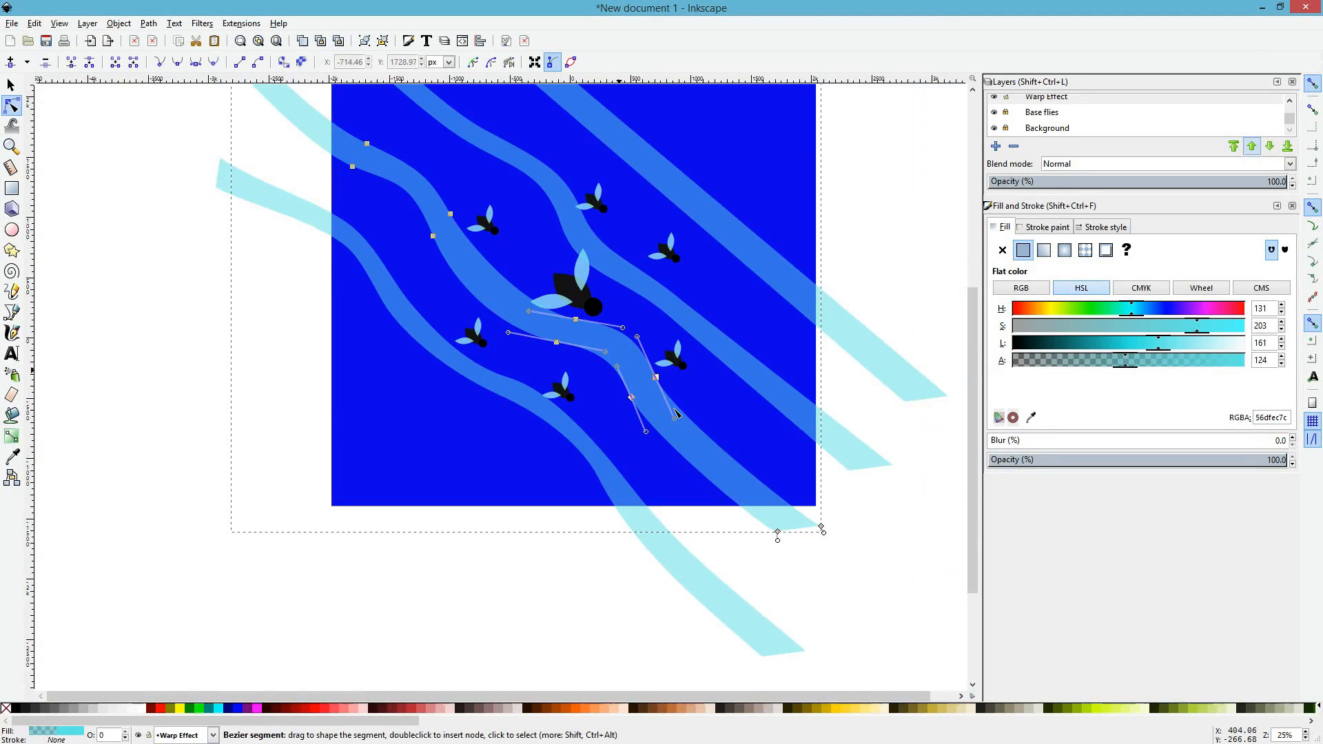
key(ctrl+z)
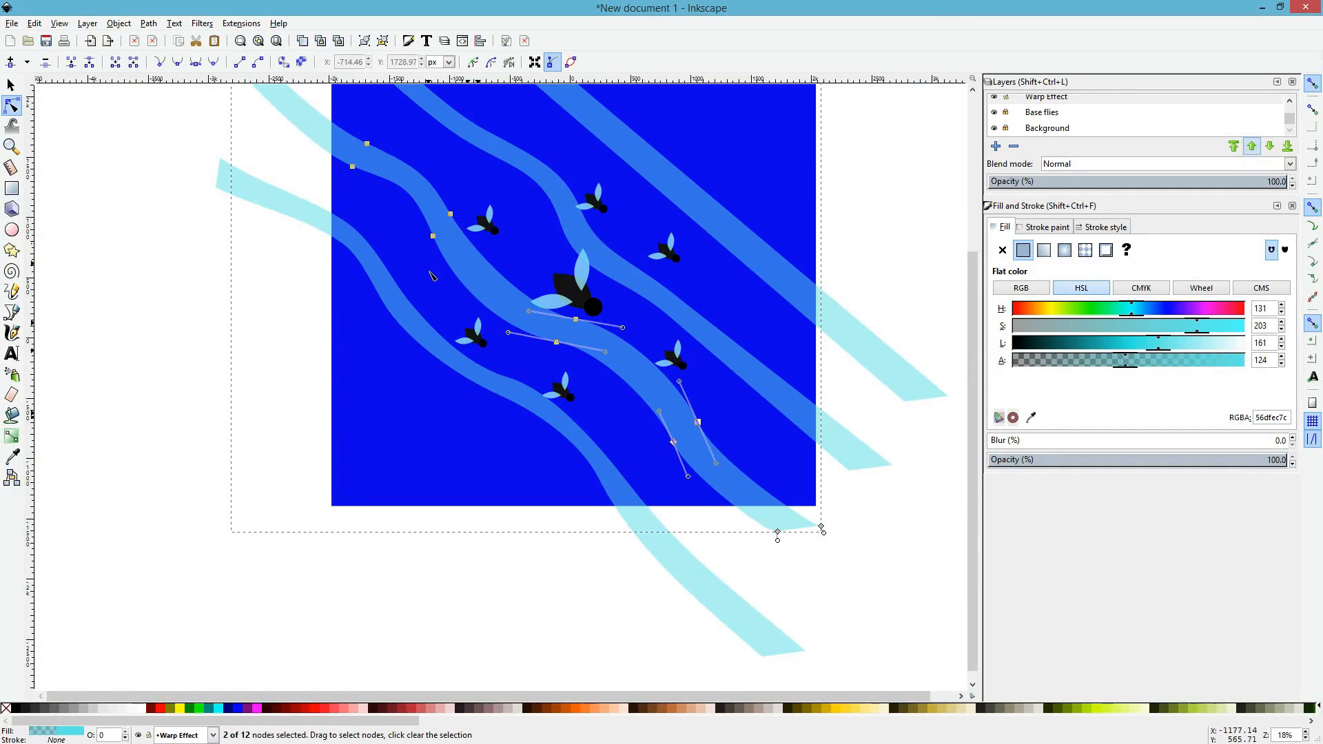
Step: Select the second strip's two lower inner node pairs and move them together up and left so the strip passes behind the large fly
click(433, 276)
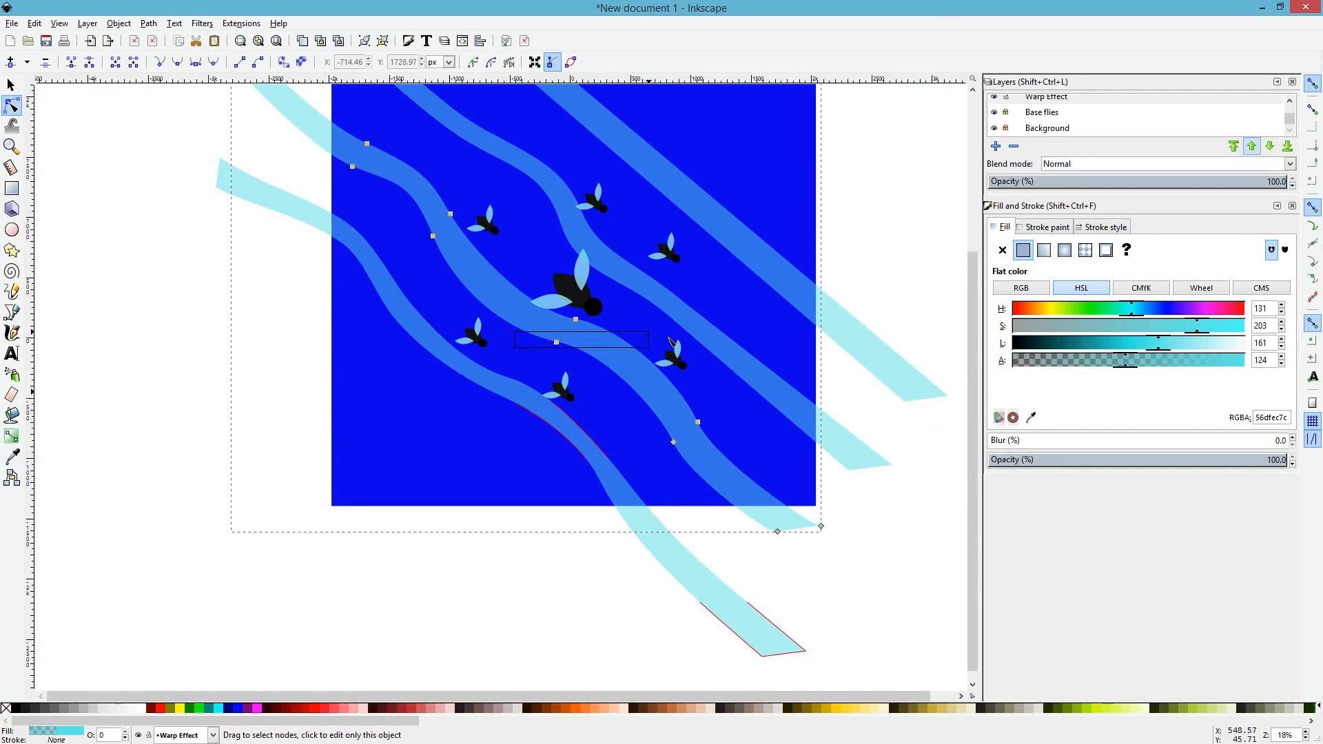
drag(672, 342, 599, 372)
click(537, 274)
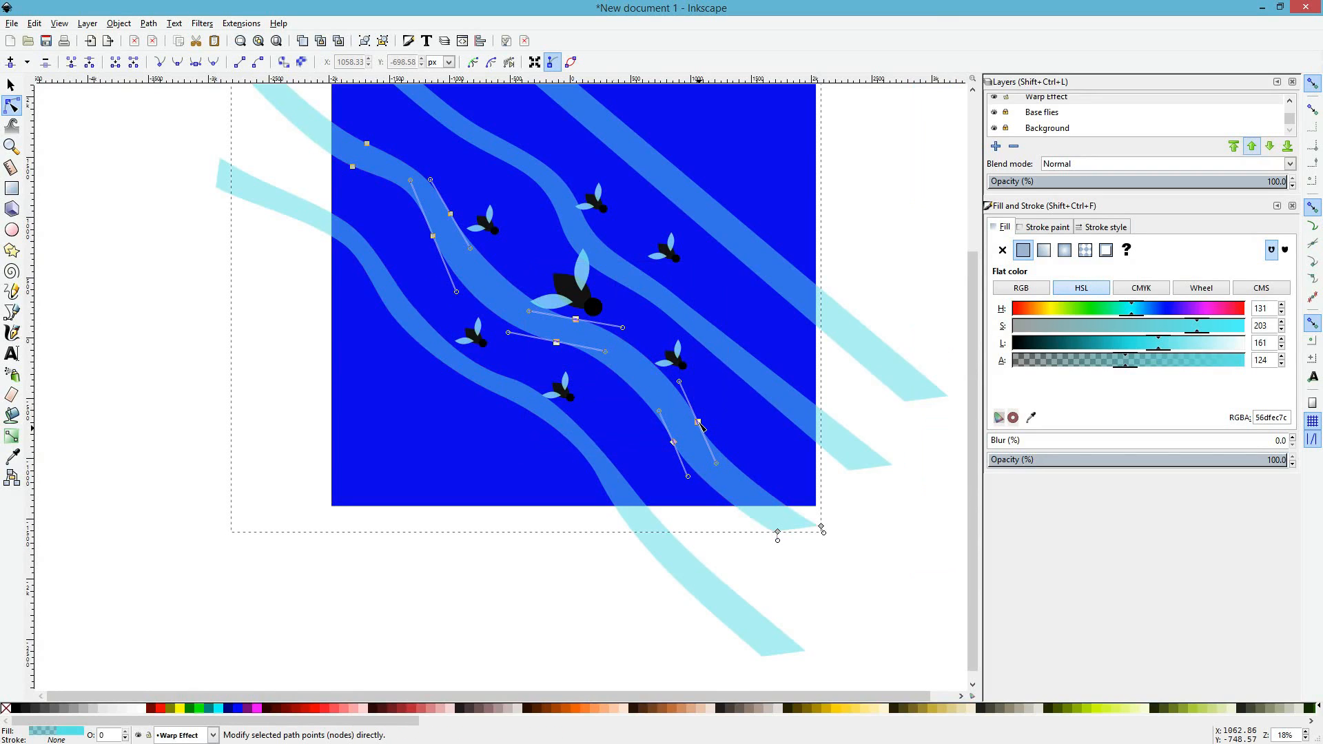
drag(700, 427, 658, 397)
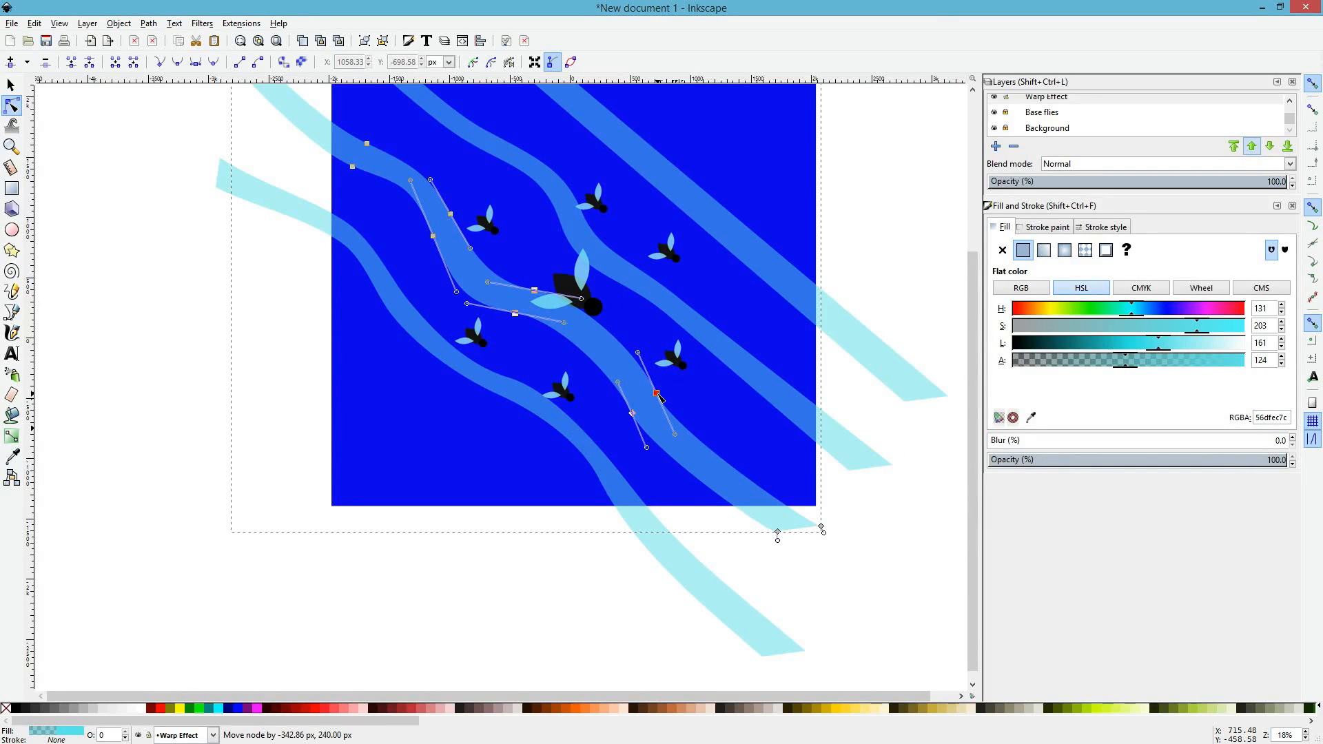
click(733, 431)
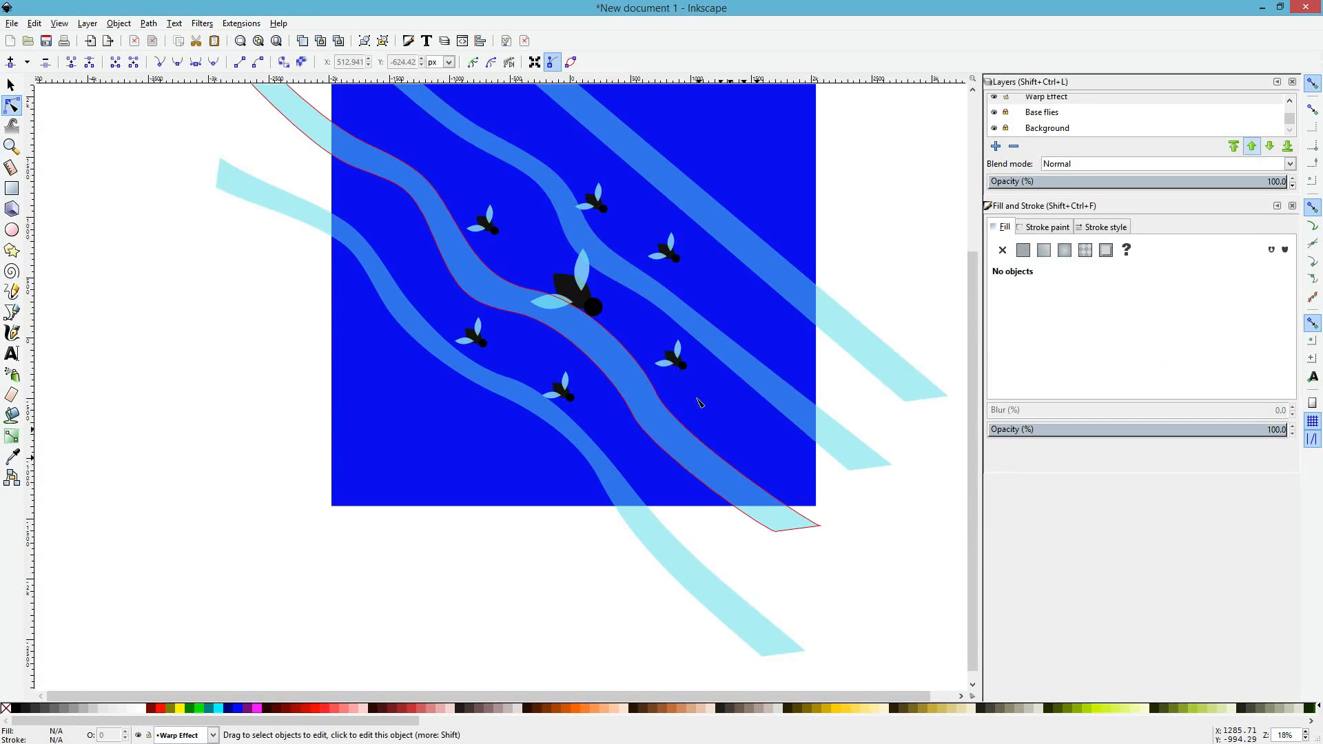
Step: Add three node pairs along the topmost strip's edges within the background and make all six new nodes symmetric
scroll(732, 357, up, 3)
click(720, 303)
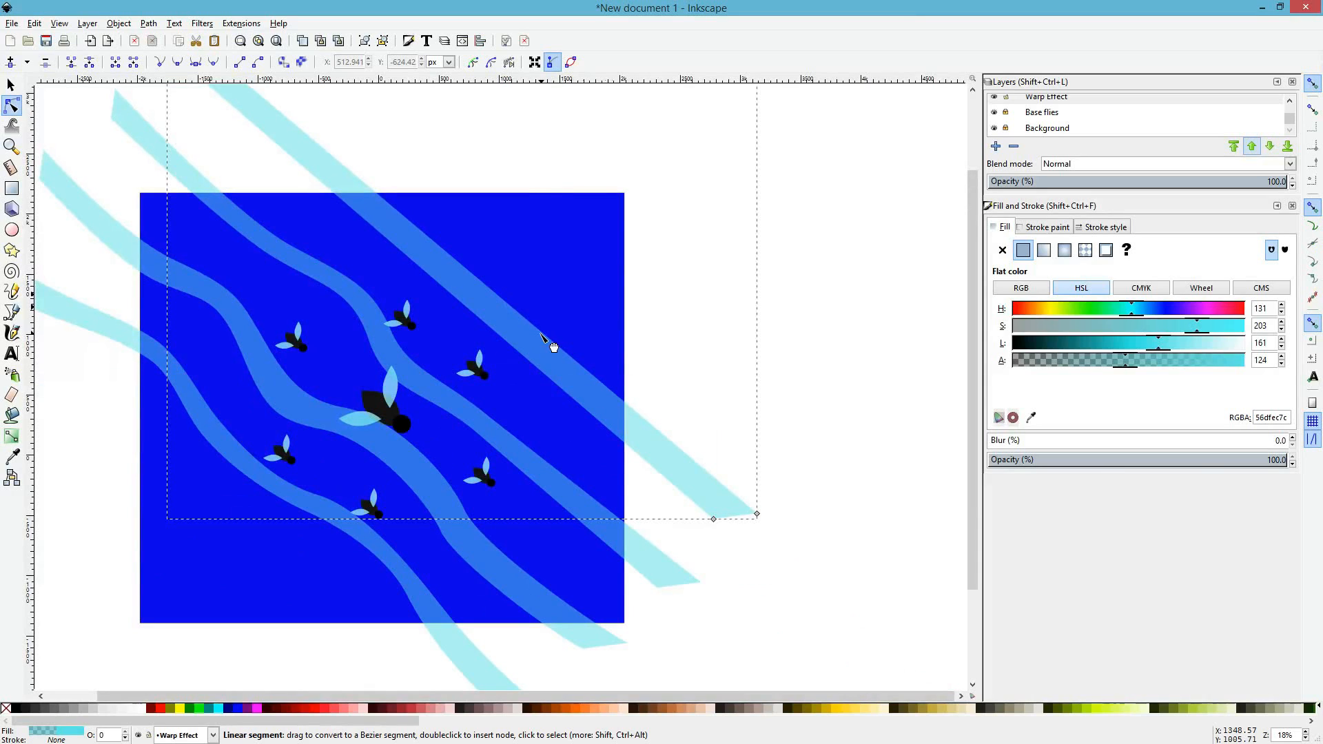
double_click(526, 318)
double_click(501, 353)
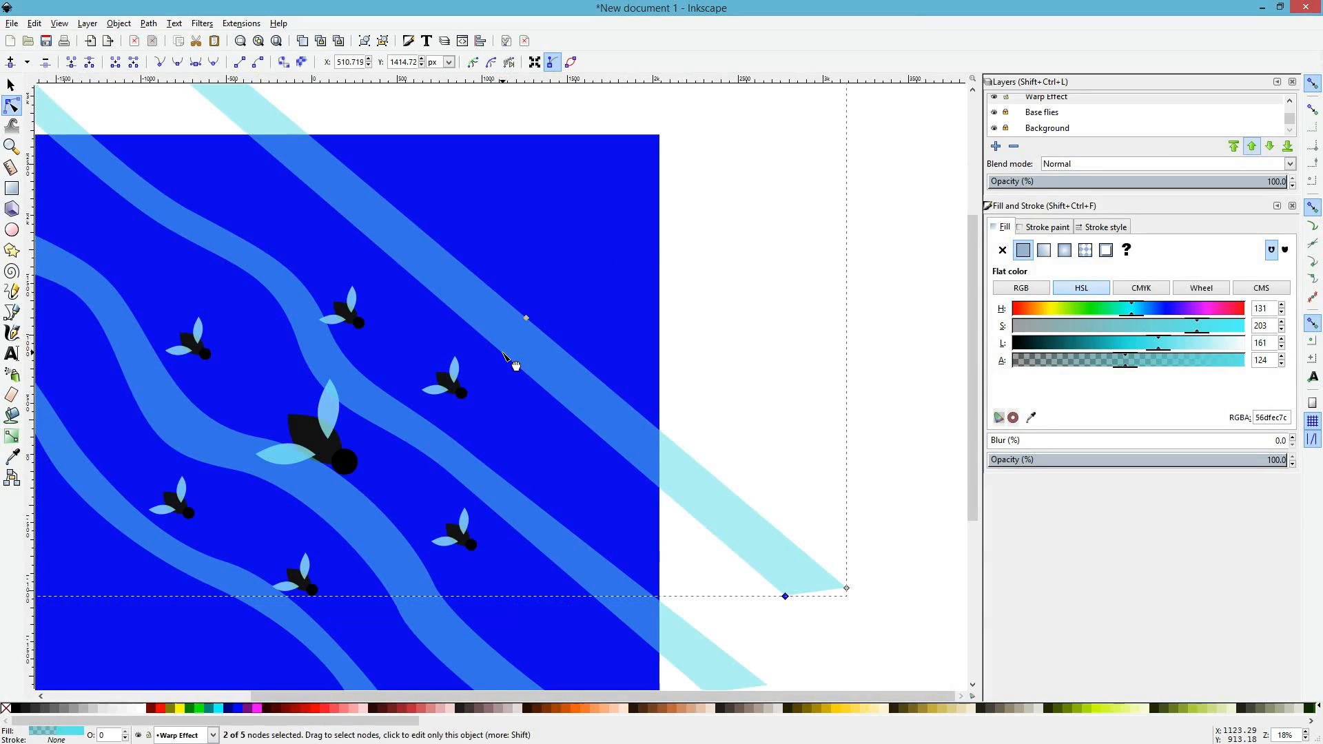
scroll(399, 274, up, 2)
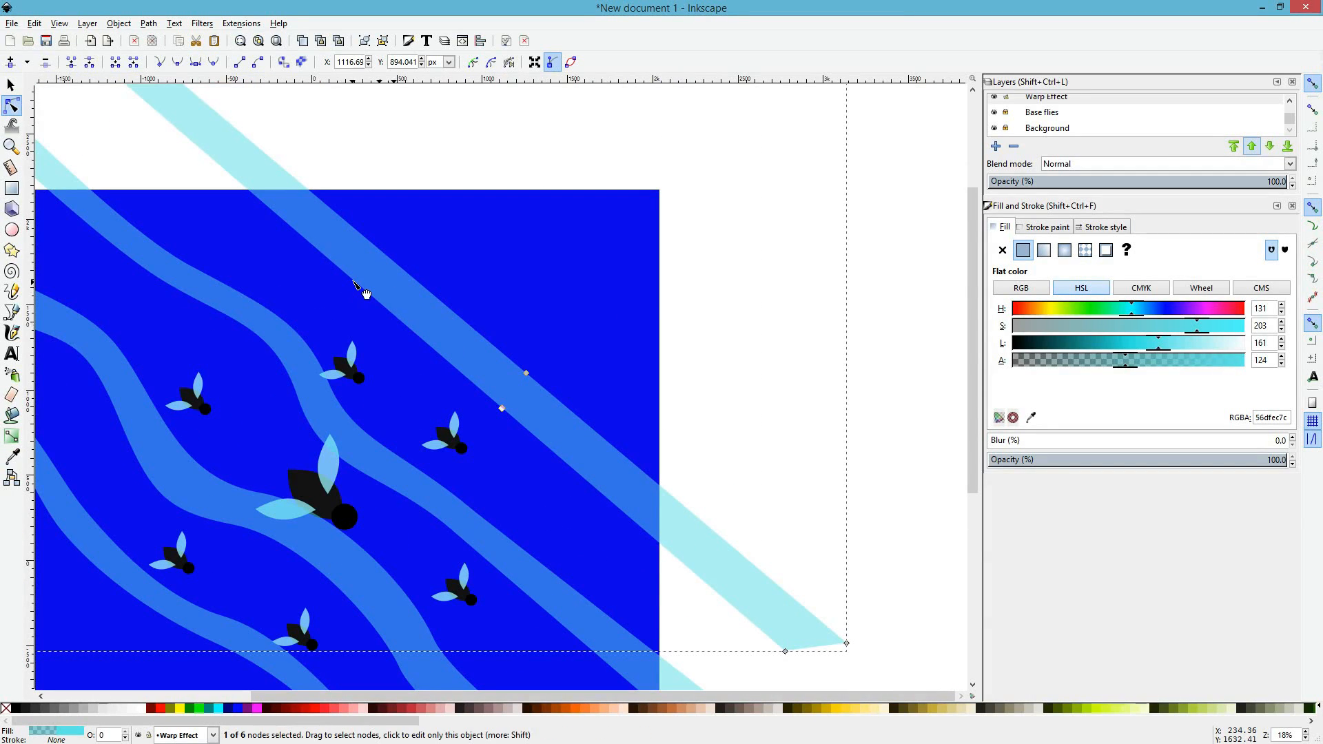
double_click(354, 281)
double_click(377, 248)
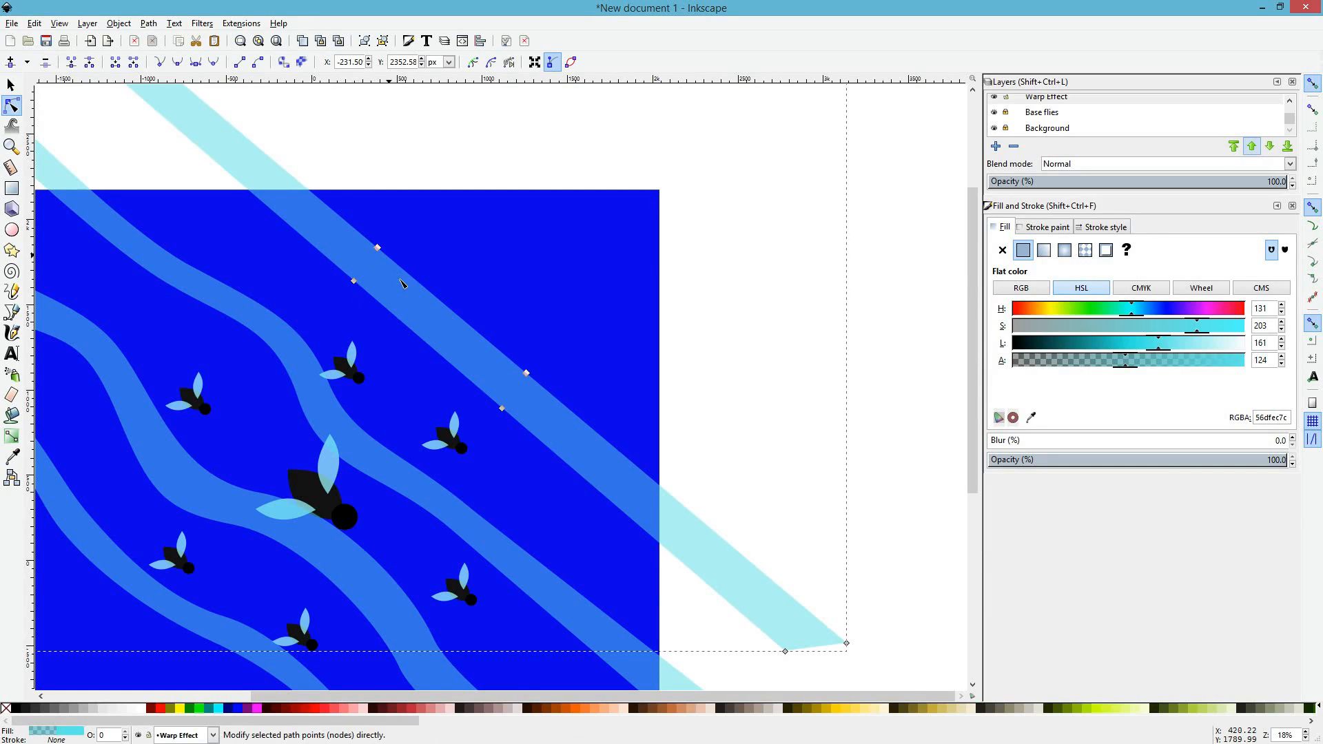
double_click(424, 342)
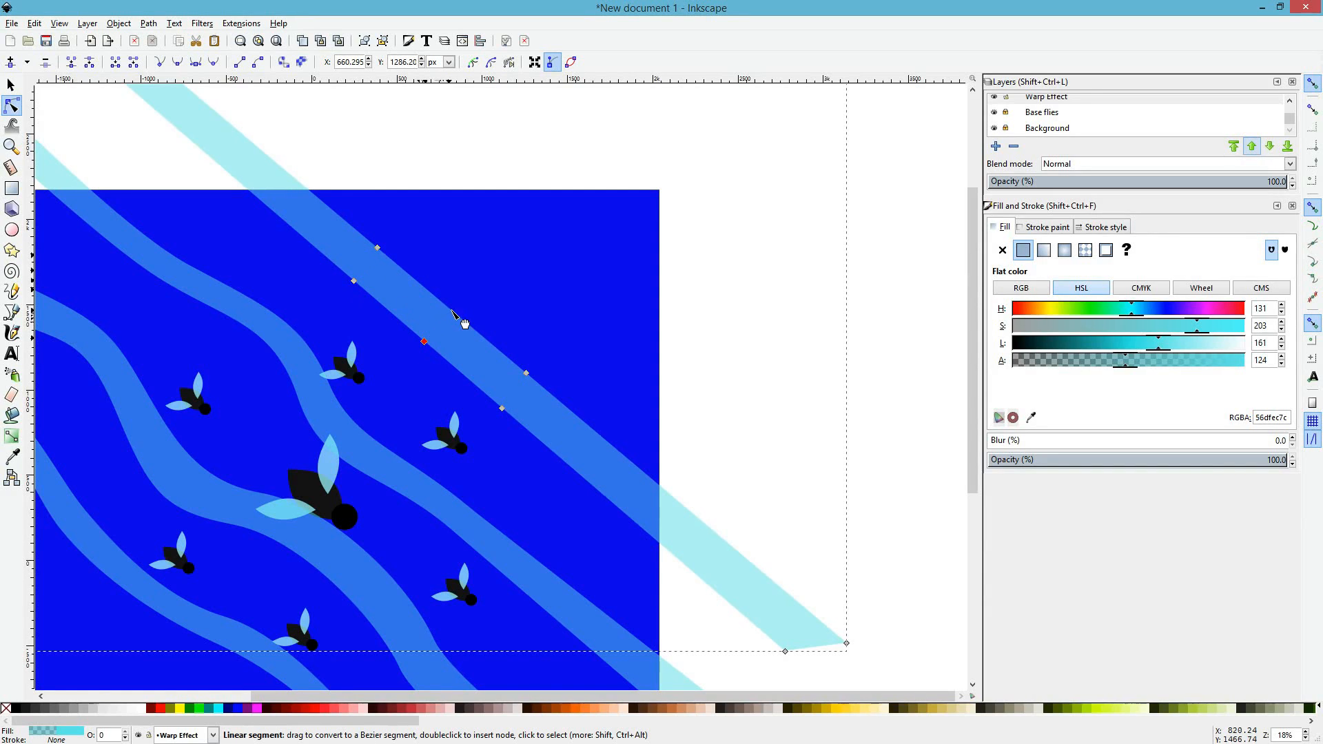
double_click(452, 311)
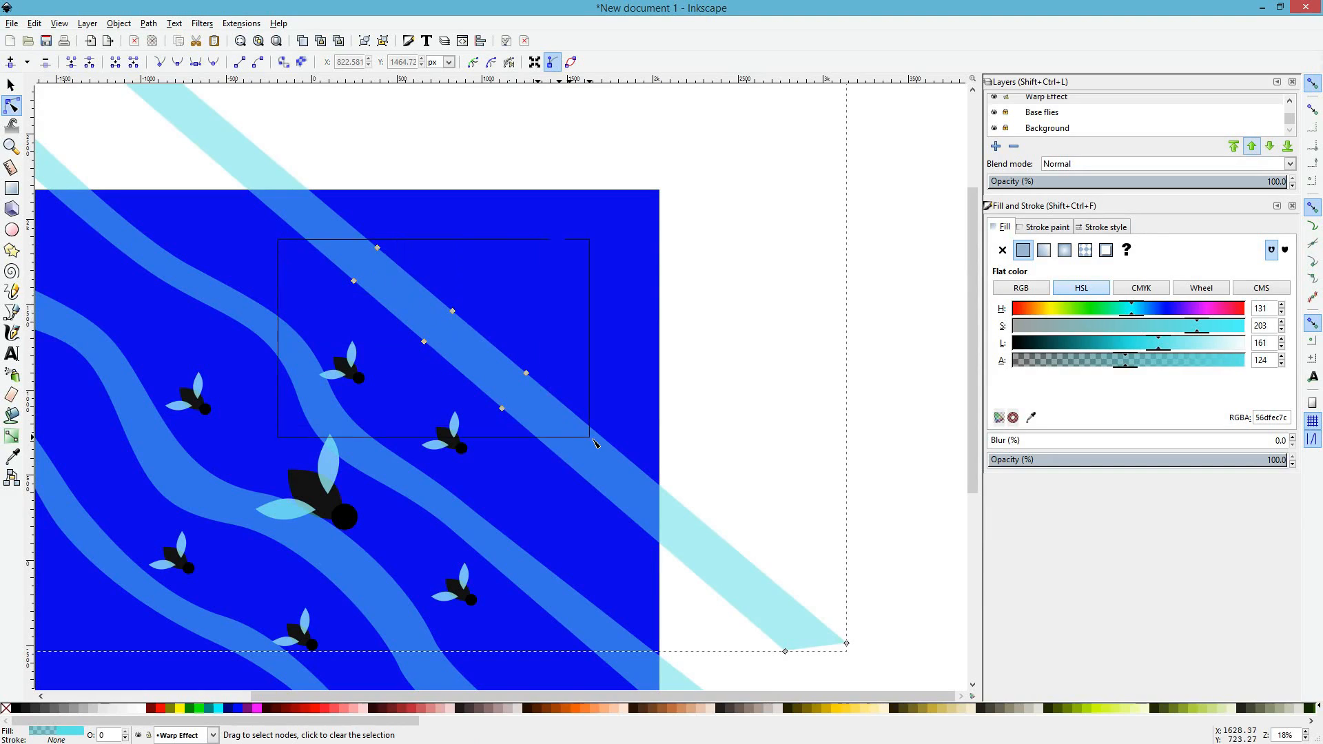
drag(596, 443, 586, 448)
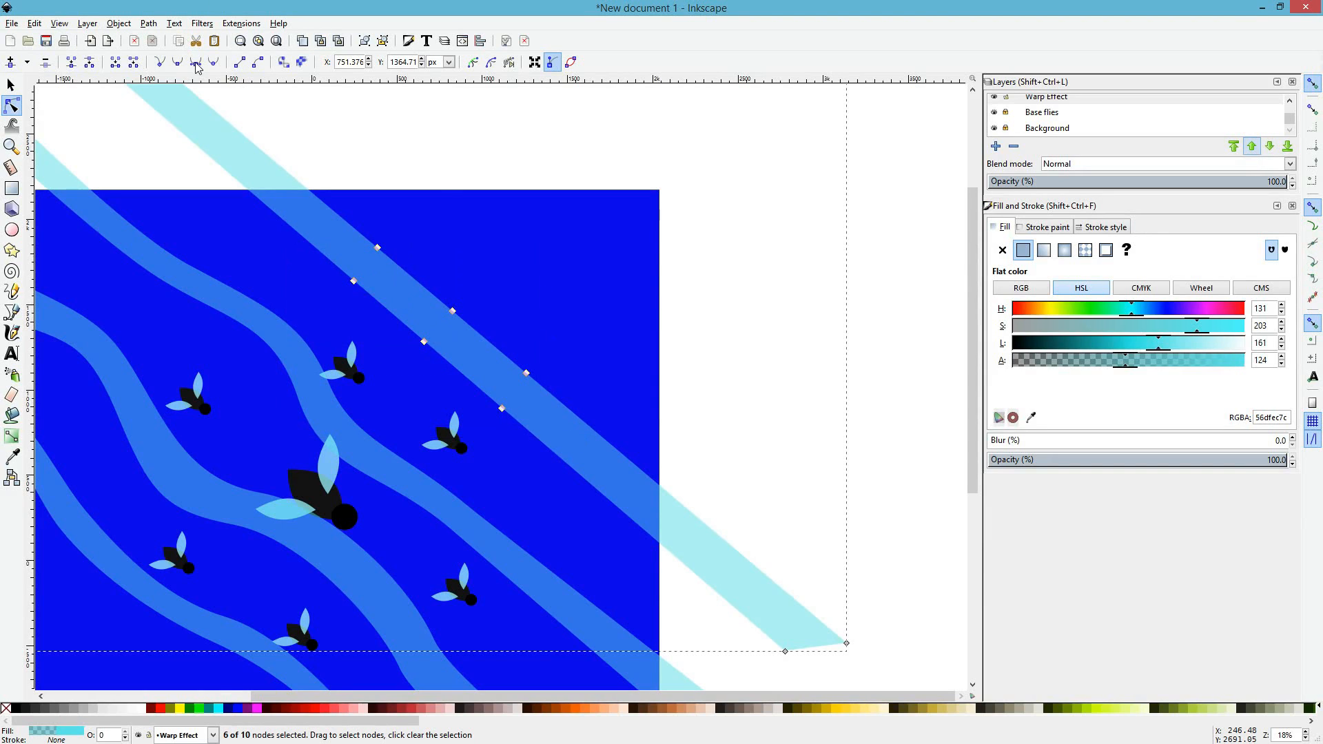
click(442, 268)
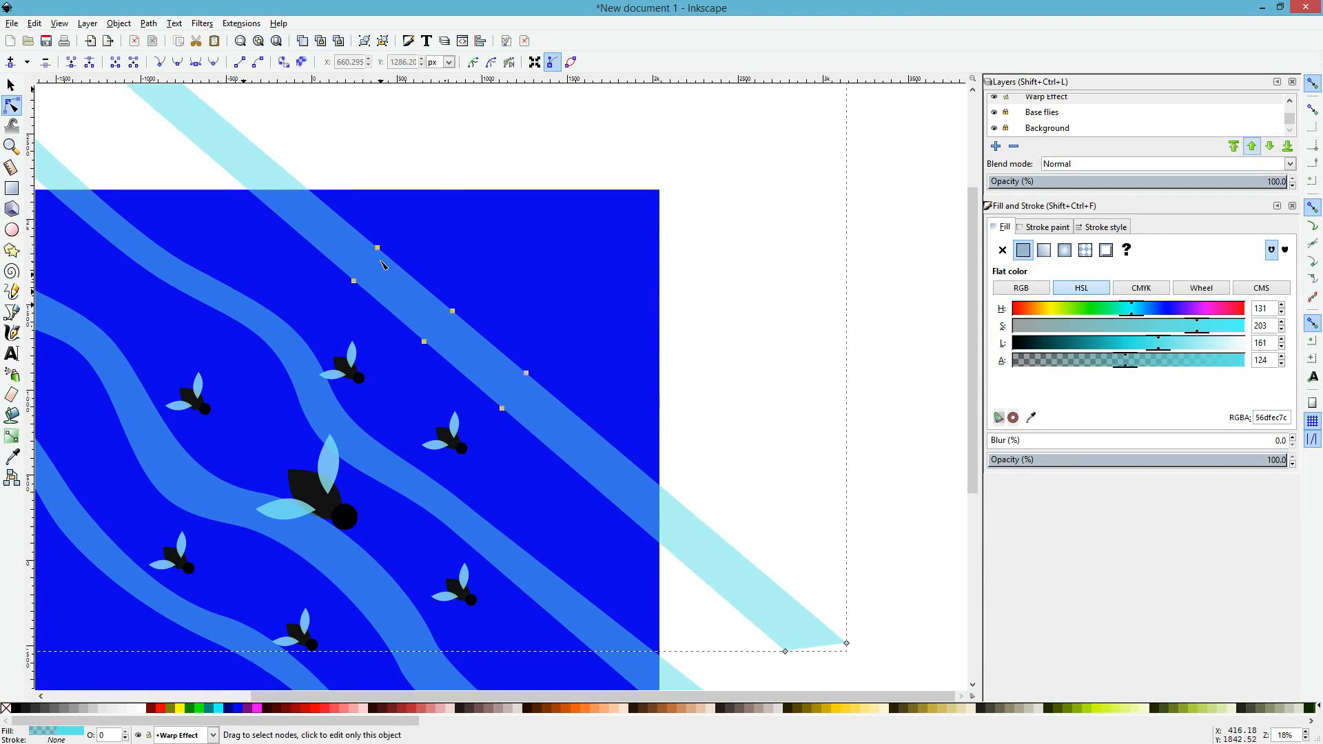
Step: Shift the topmost strip's three inner upper-edge nodes inward to narrow it, and bend both edges into parallel waves
drag(409, 266, 413, 271)
shift+click(452, 311)
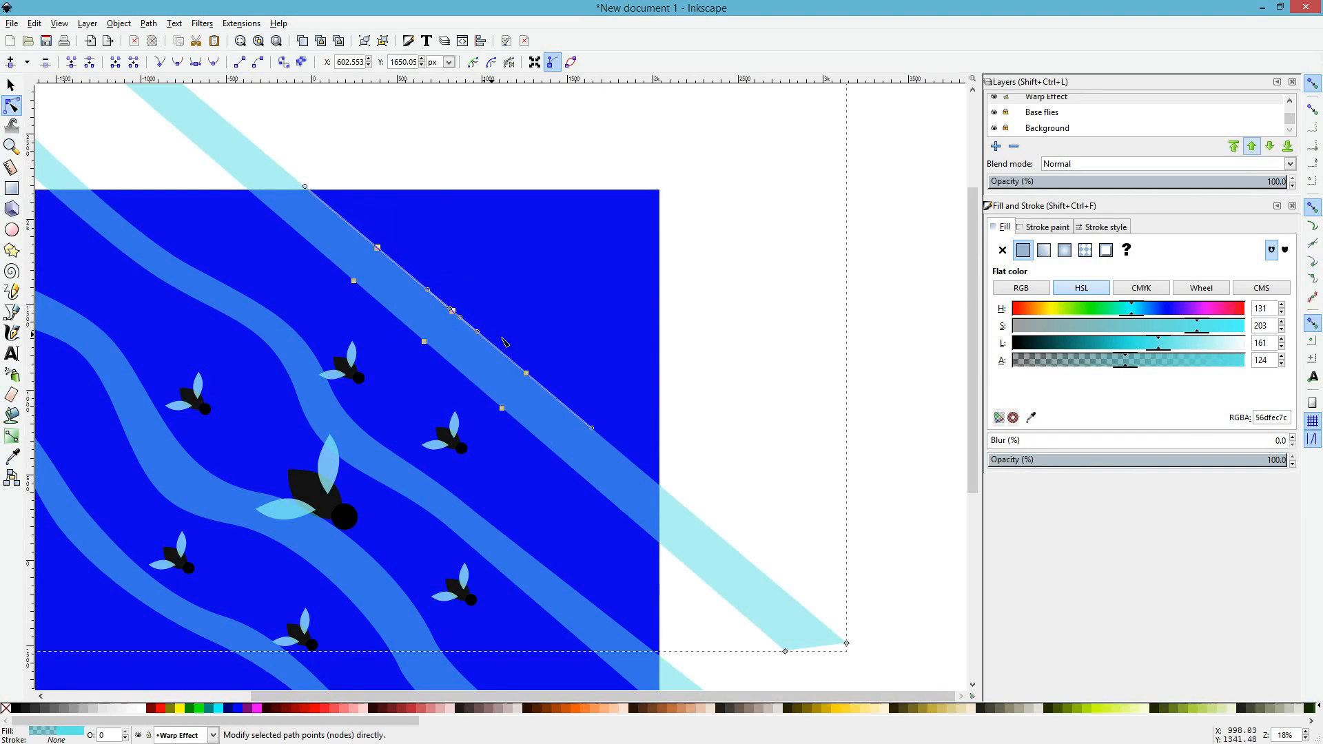
shift+click(527, 374)
drag(526, 374, 520, 384)
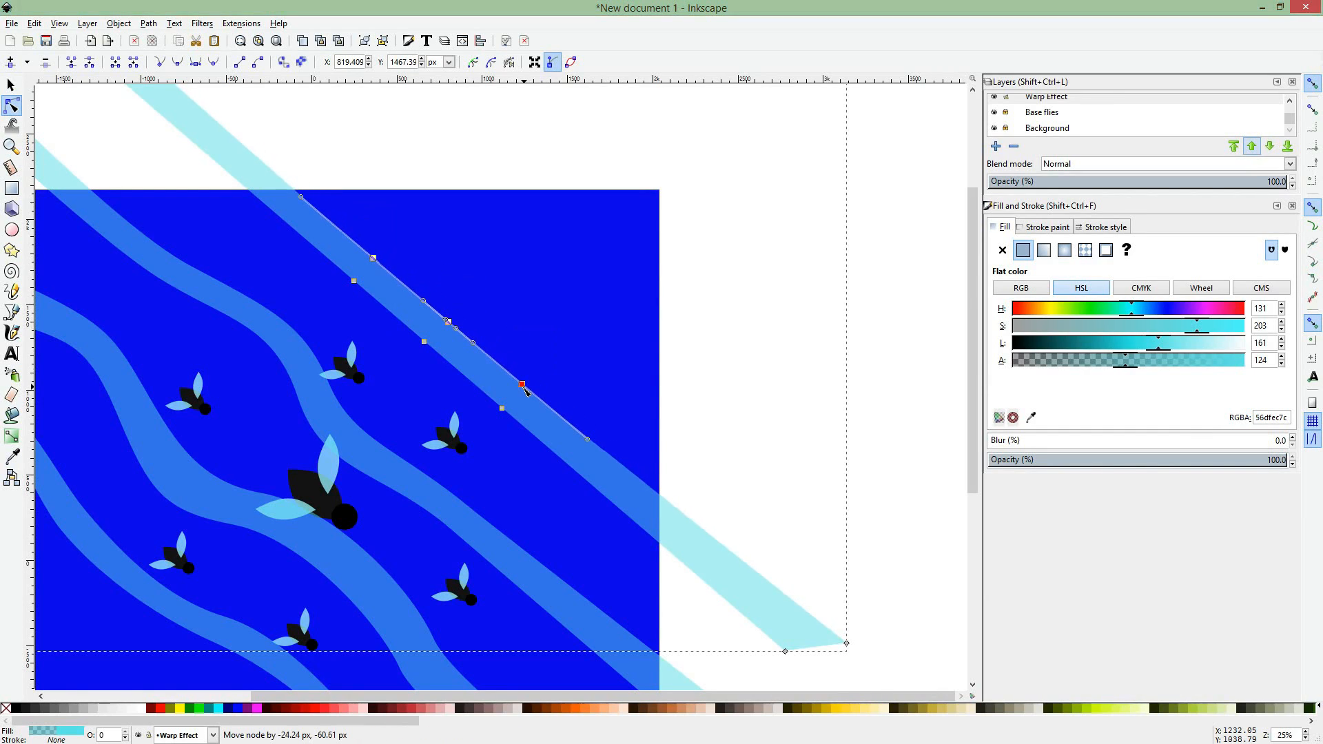
click(538, 363)
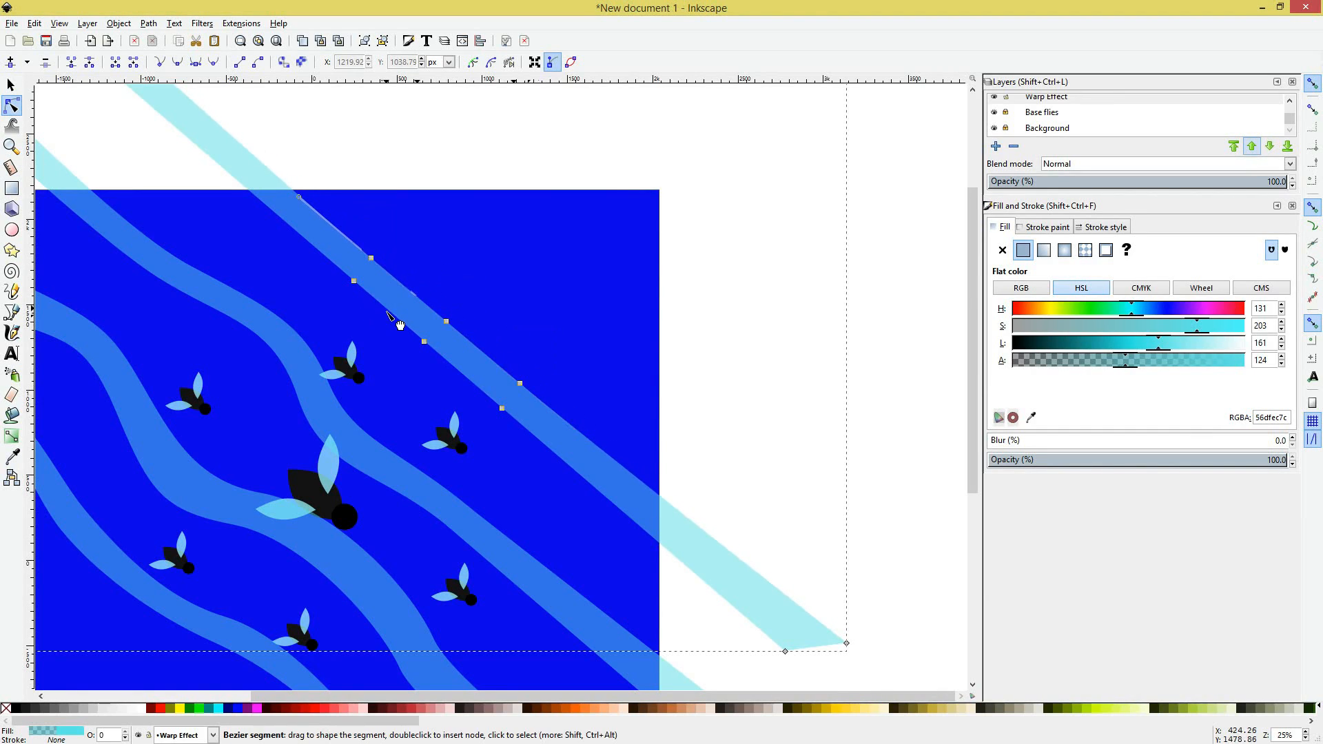
drag(386, 318, 414, 348)
drag(481, 393, 493, 346)
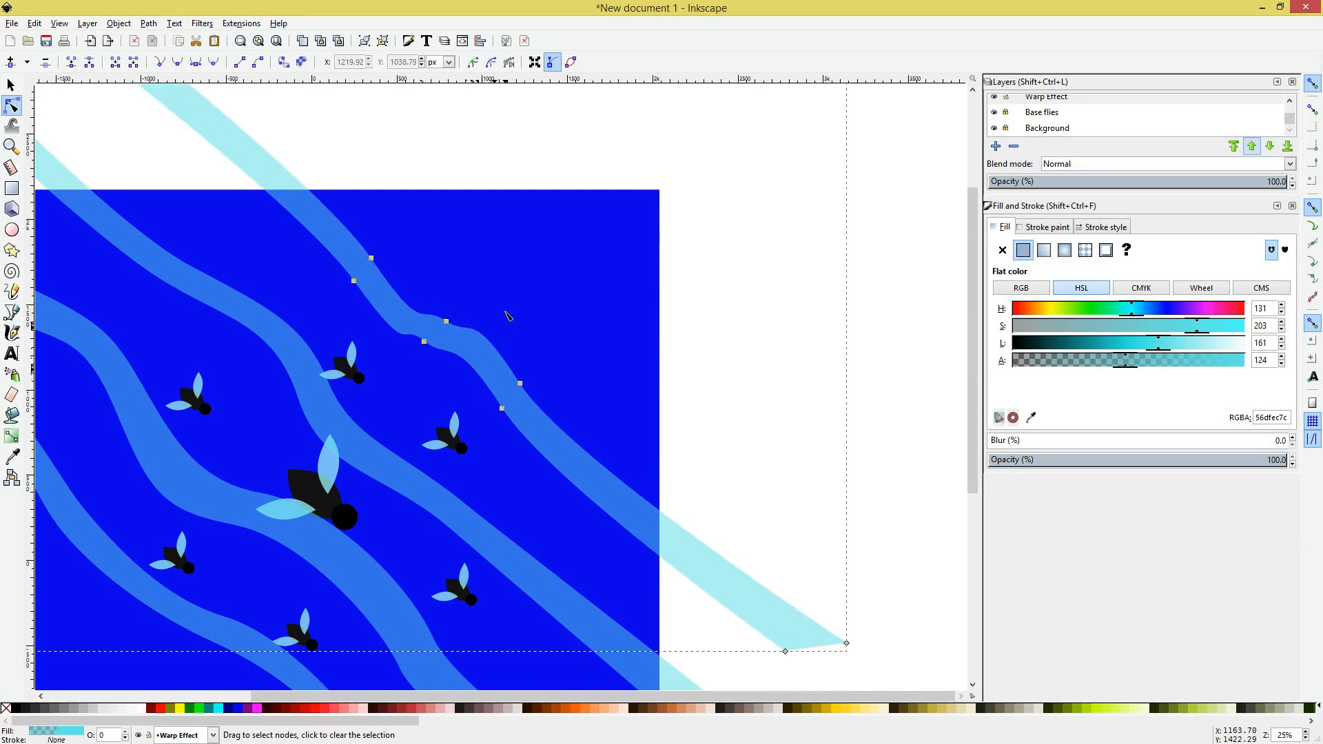
Step: Select the topmost strip's six inner nodes and adjust their handles to smooth the waves along both edges
click(505, 311)
click(444, 315)
click(418, 298)
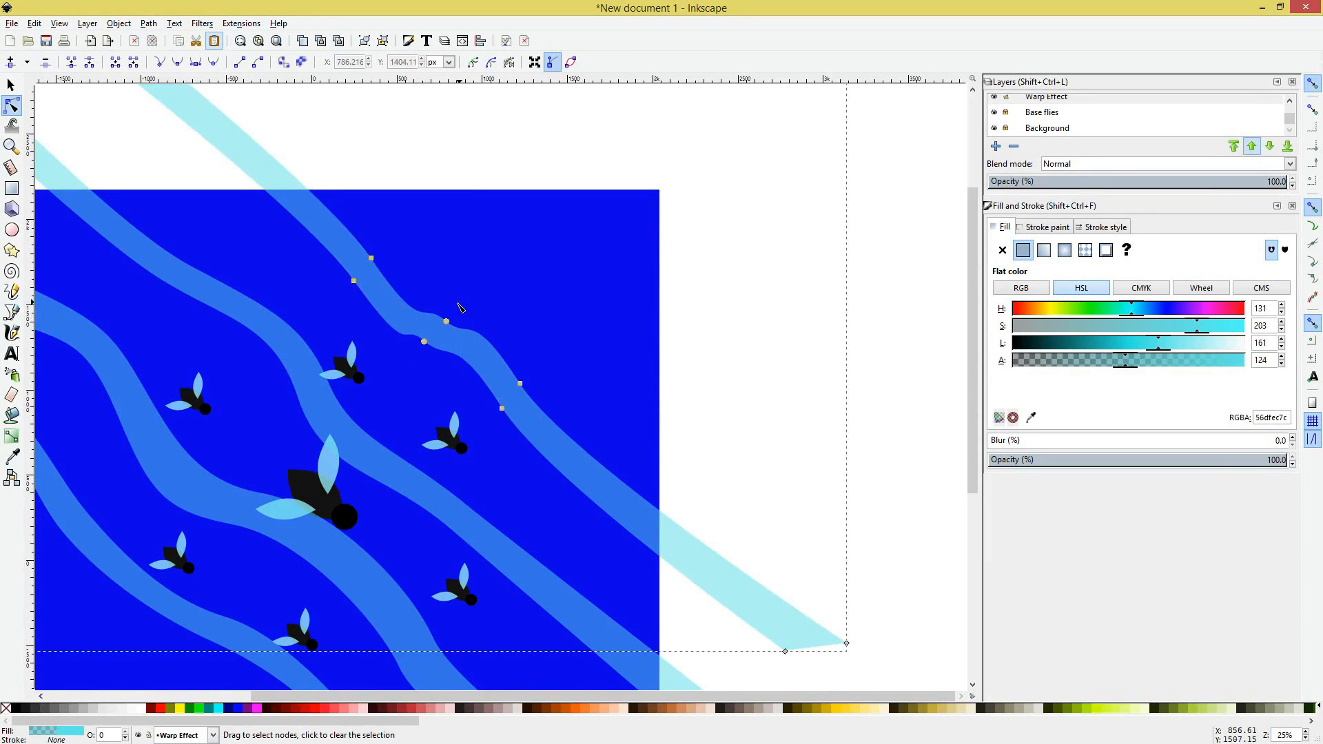
key(Escape)
click(447, 322)
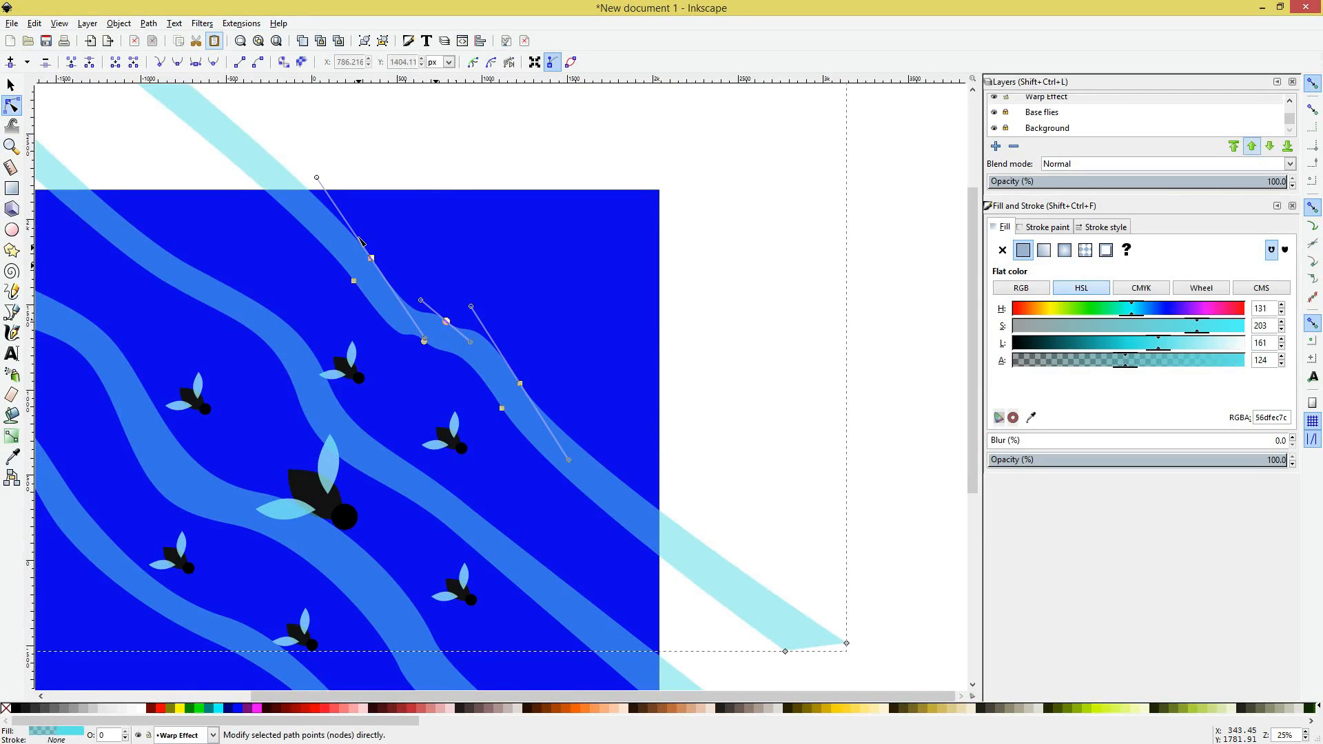
drag(318, 190, 604, 482)
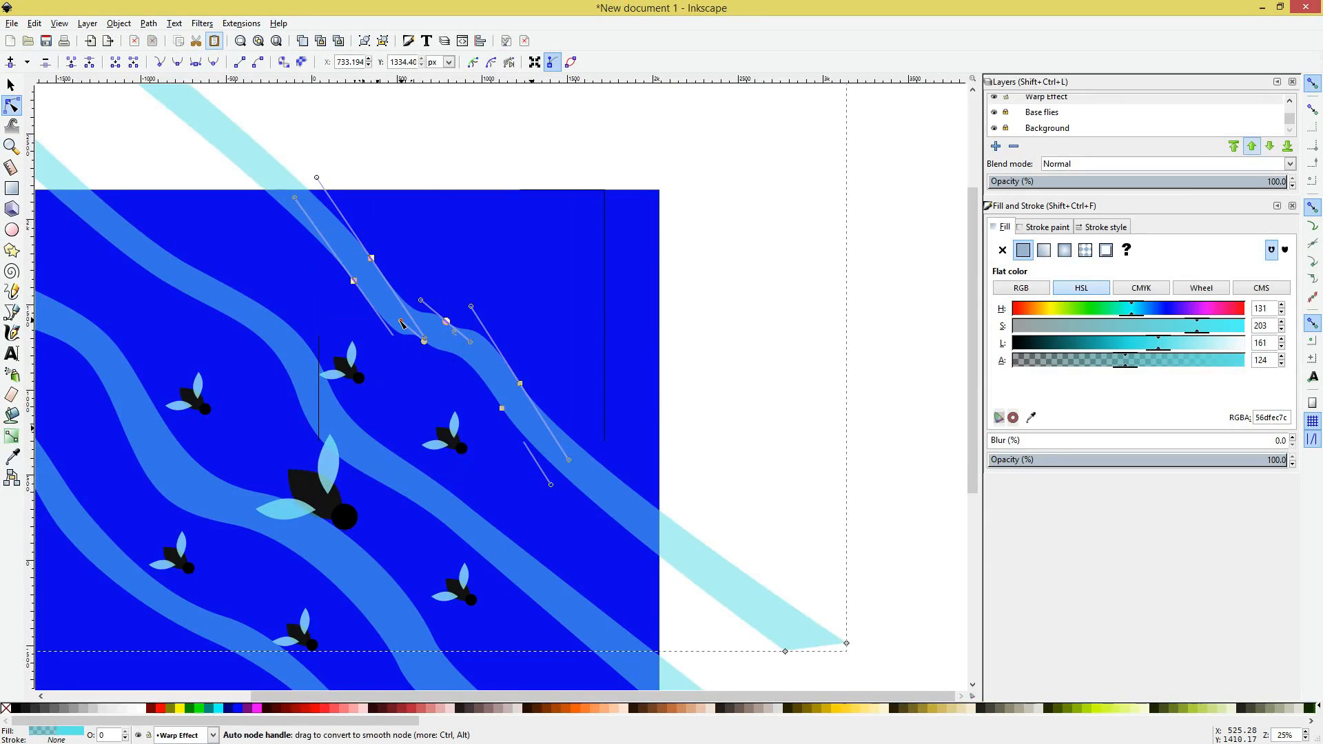
drag(400, 329, 366, 306)
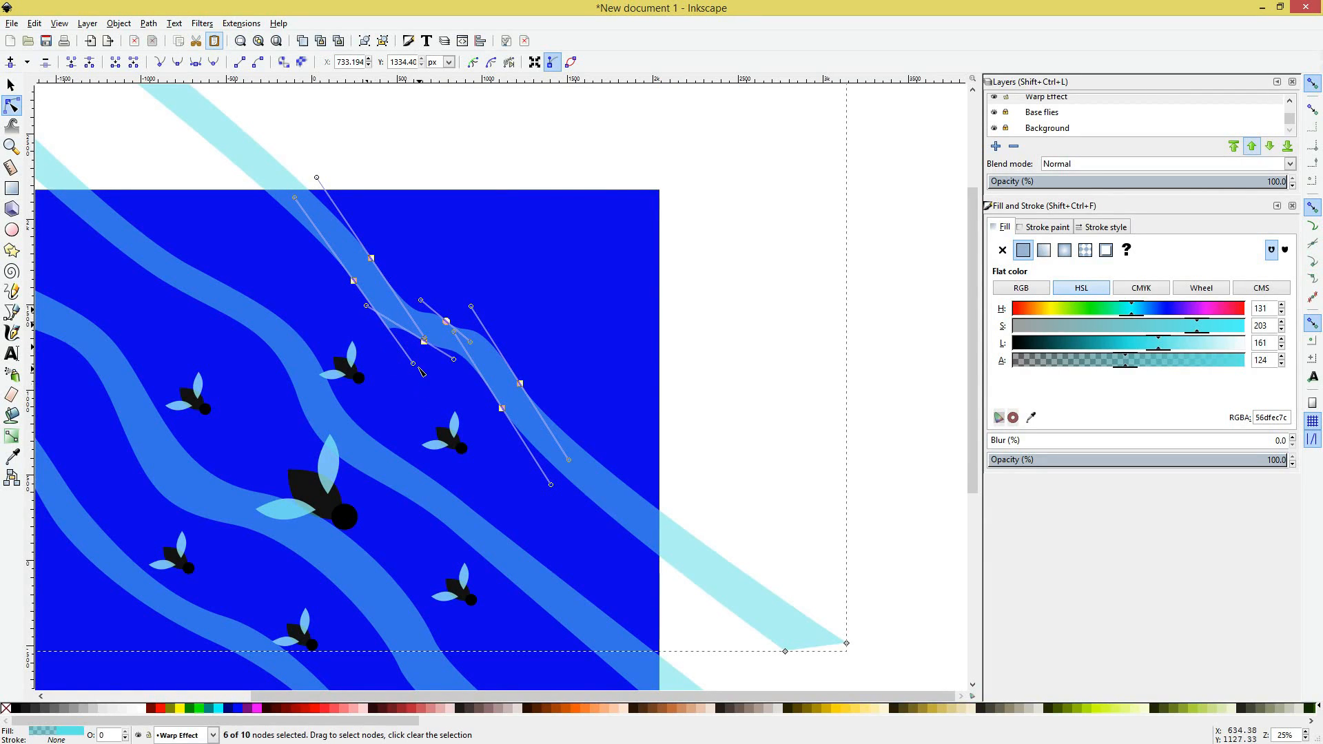
drag(413, 364, 484, 353)
Step: Extend the lower handle of the topmost strip's lowest inner upper-edge node and fine-tune the upper edge's middle node
click(520, 383)
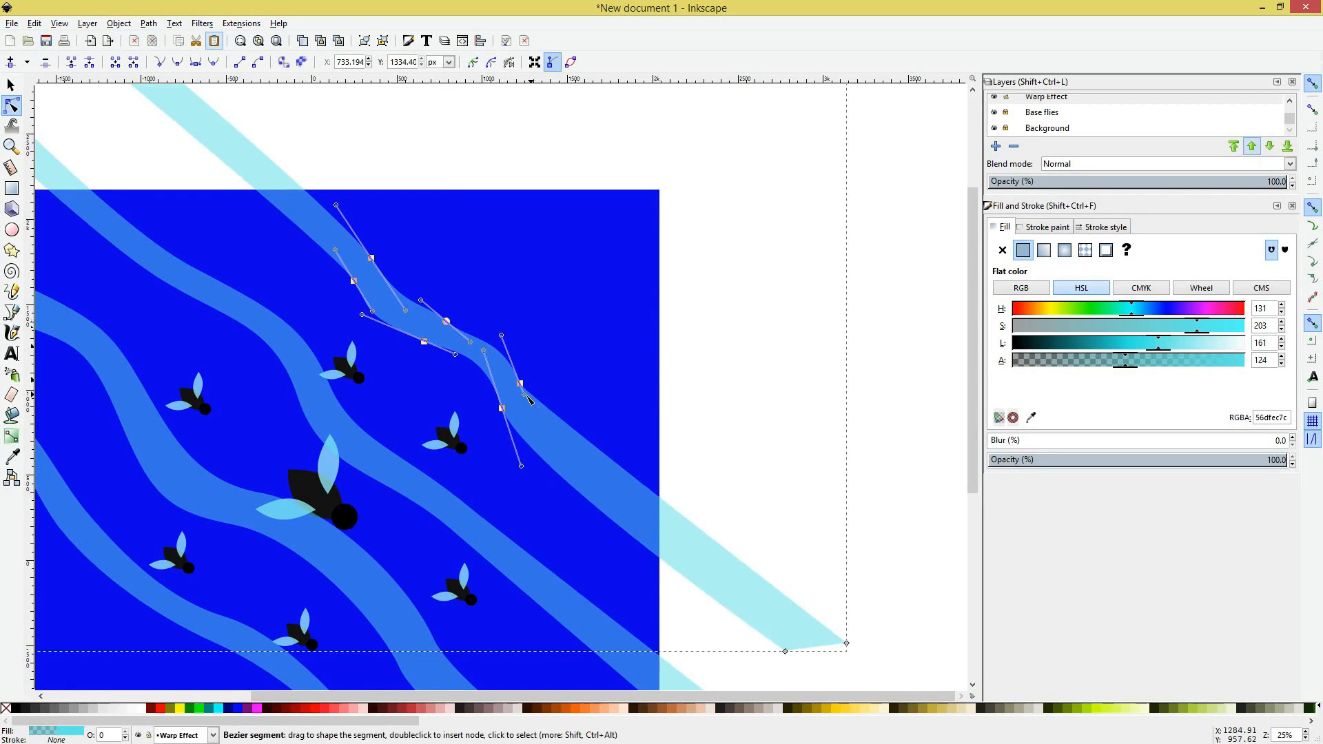
drag(525, 395, 548, 457)
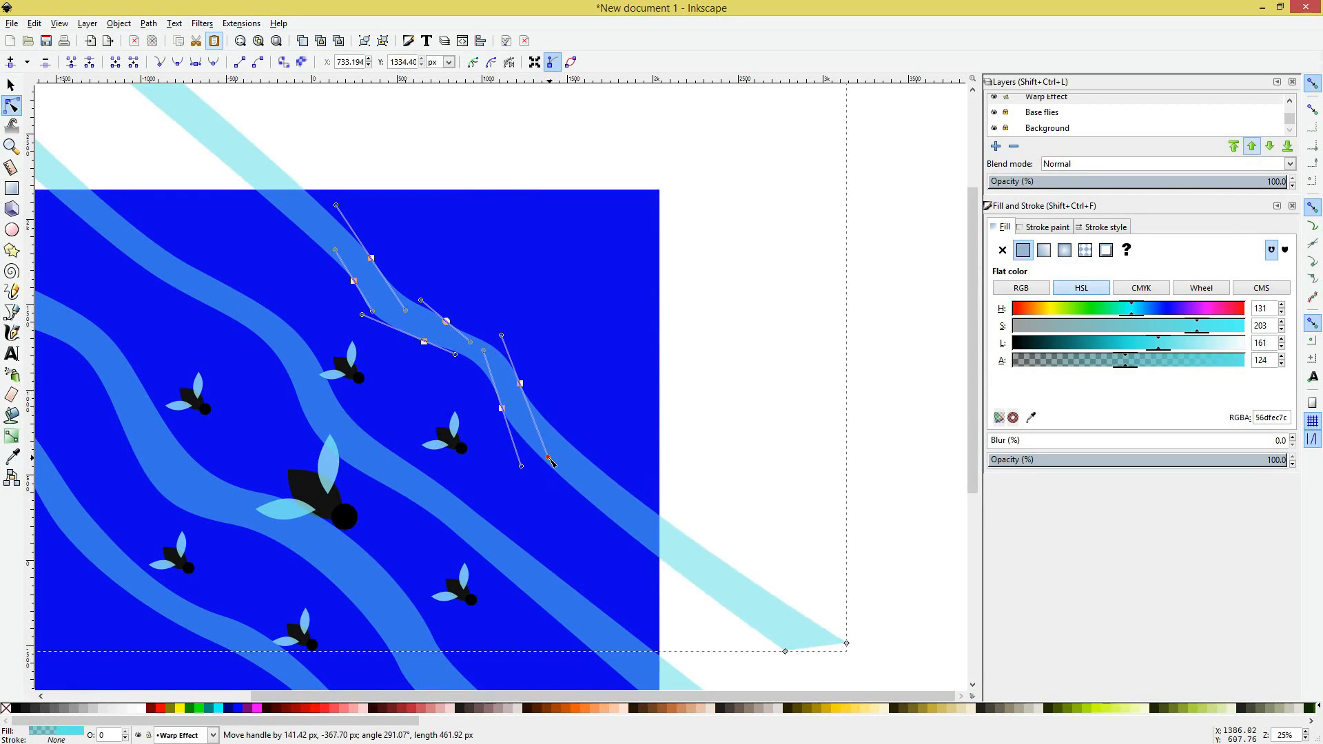
click(668, 373)
click(657, 375)
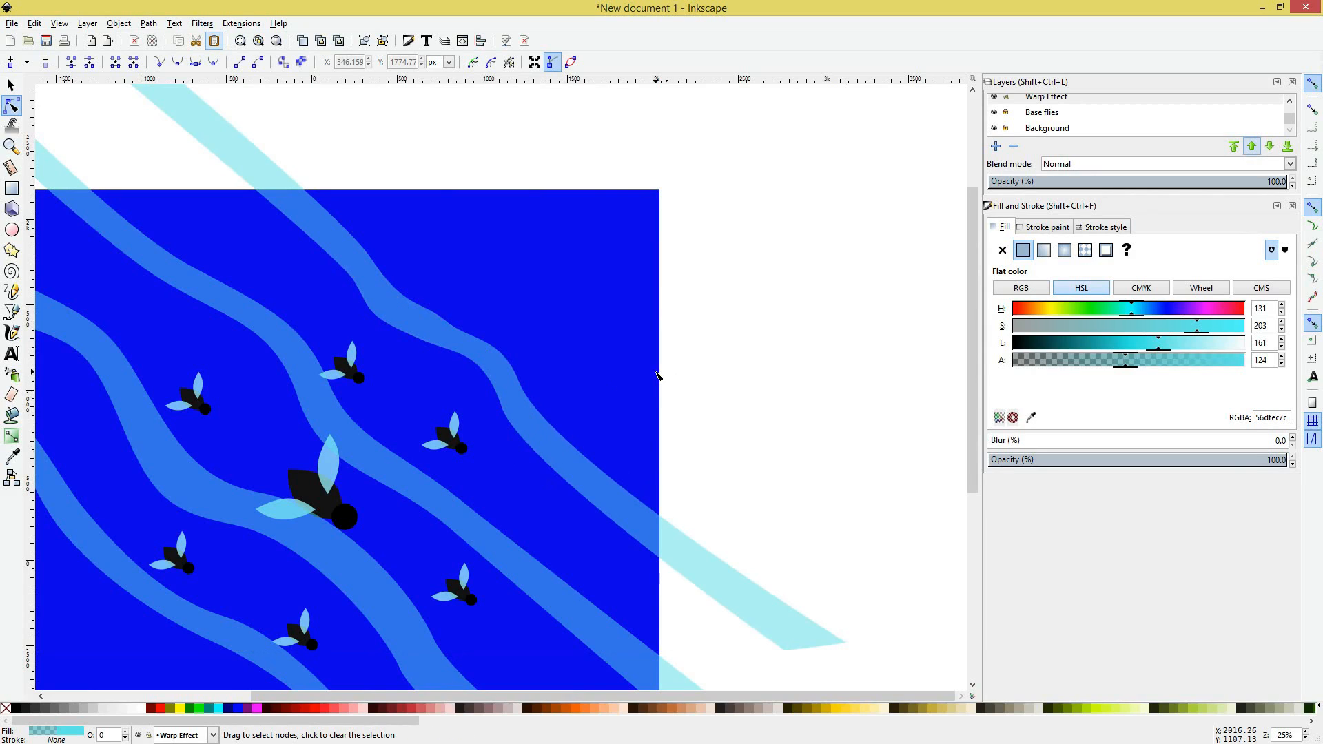
click(448, 324)
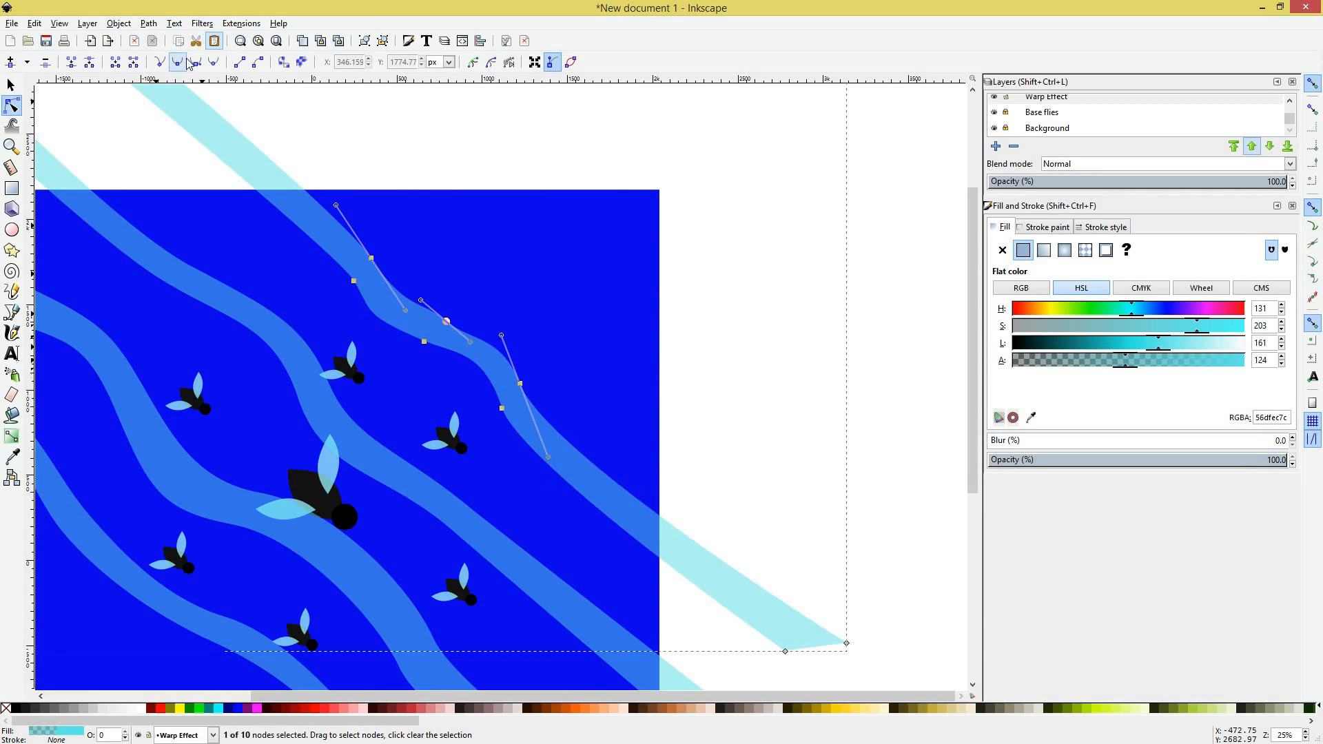
drag(464, 340, 483, 334)
click(532, 310)
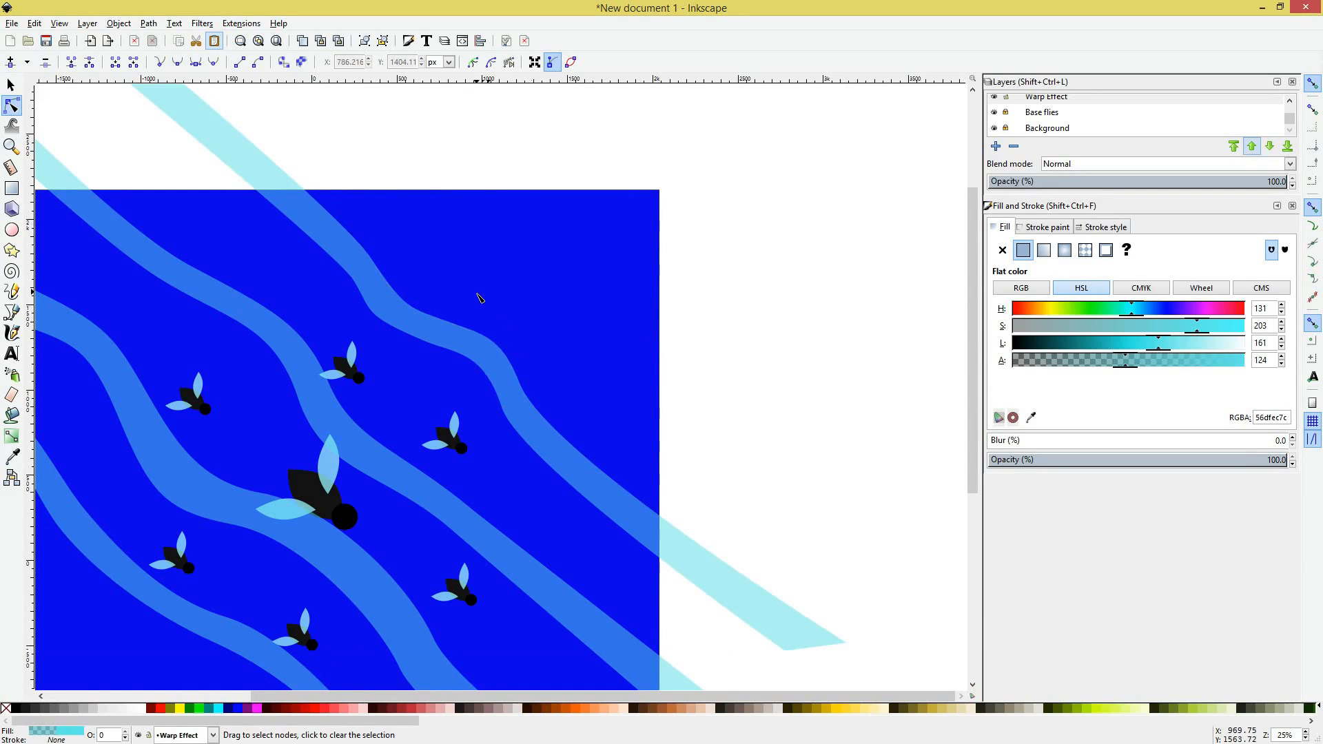
Step: Move the lowest strip's last inner upper-edge node up and left to narrow the strip near the background's lower edge
scroll(477, 296, down, 1)
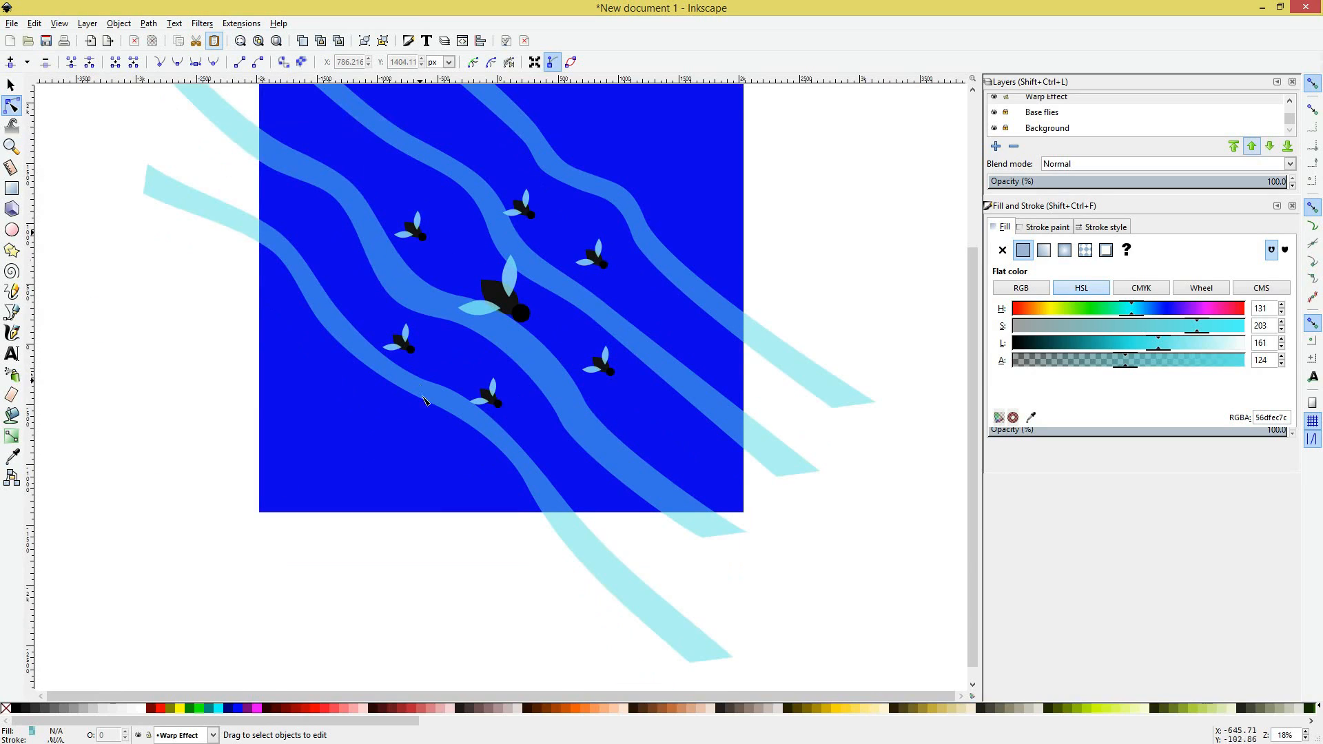
scroll(424, 402, up, 1)
click(441, 434)
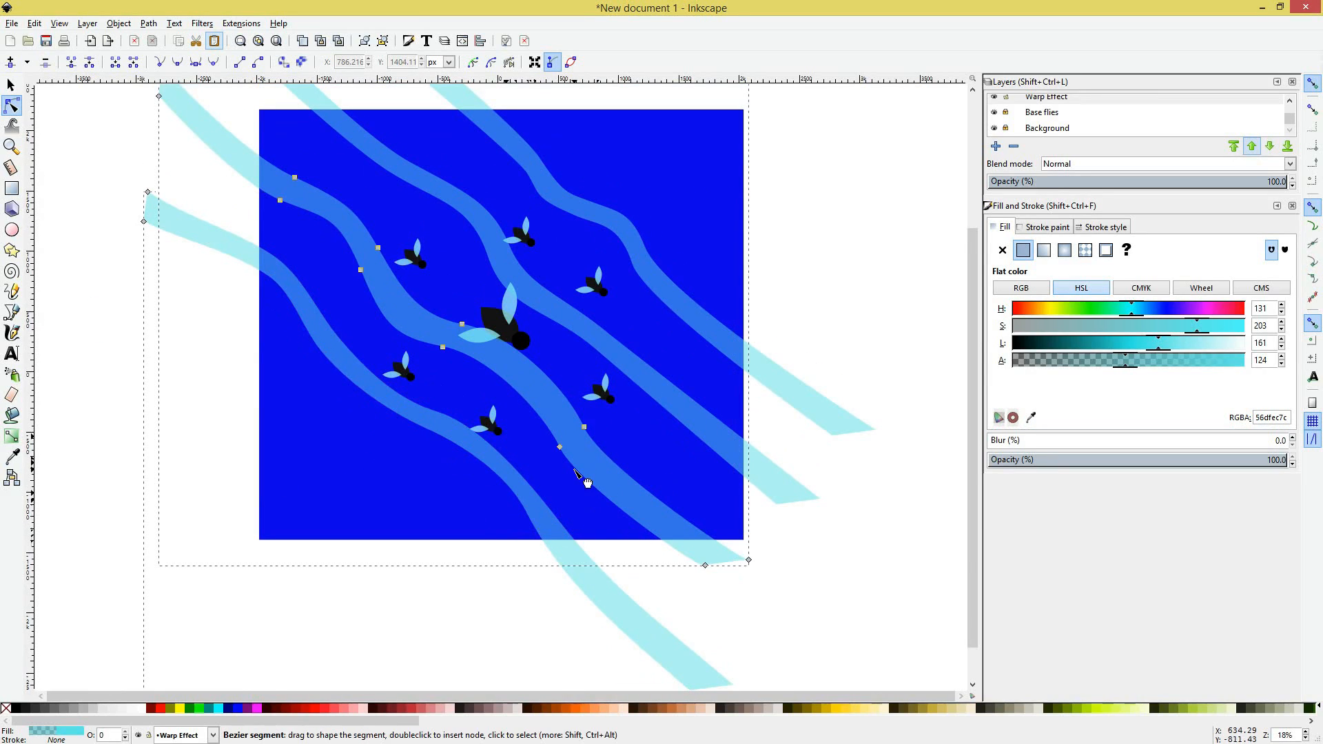
scroll(579, 469, up, 2)
scroll(569, 447, down, 1)
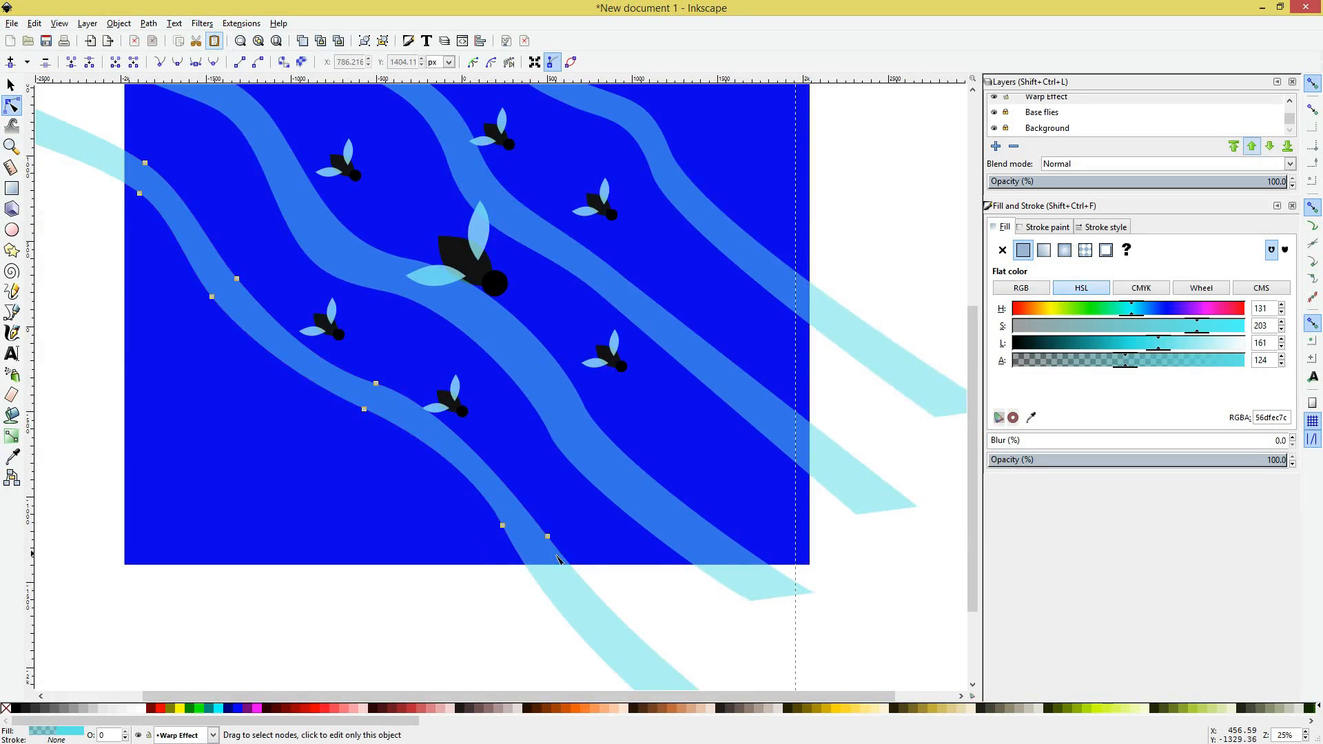
drag(546, 537, 527, 513)
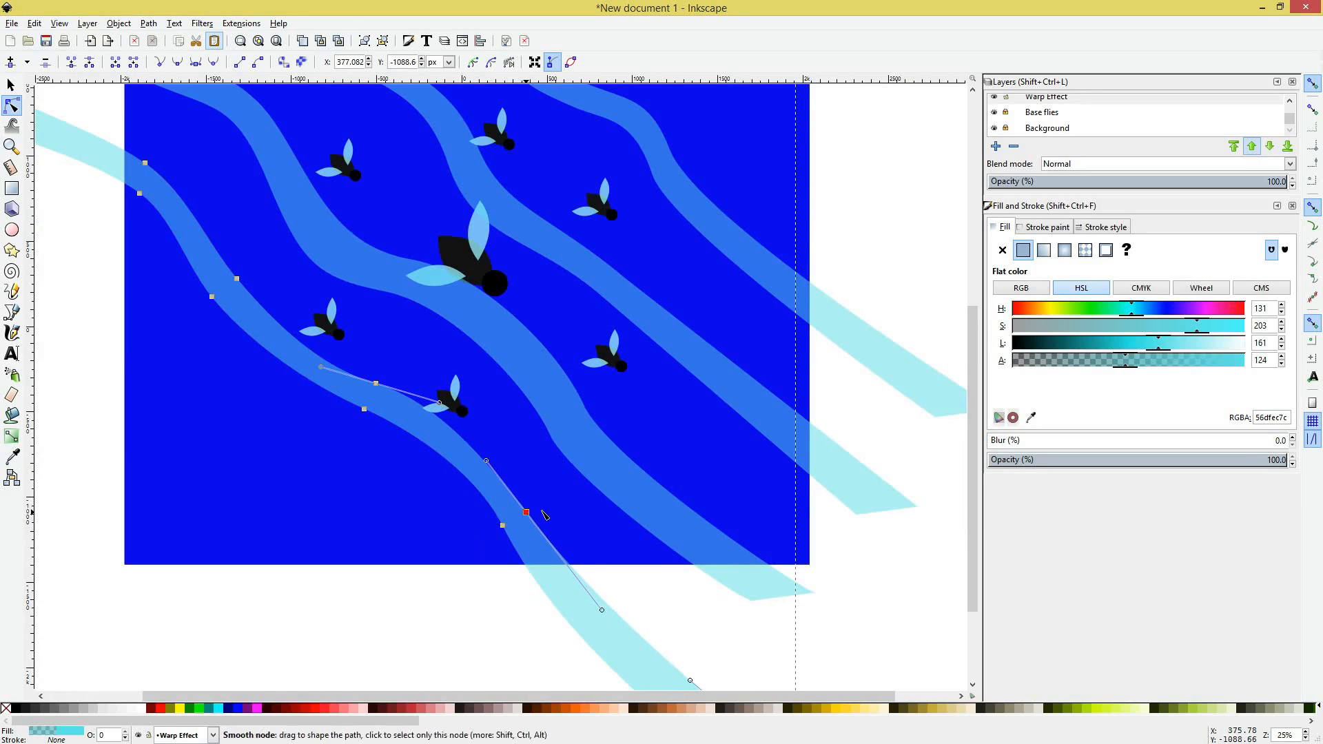
Step: Select the lowest strip's last inner node pair and move both nodes together up and left
click(503, 525)
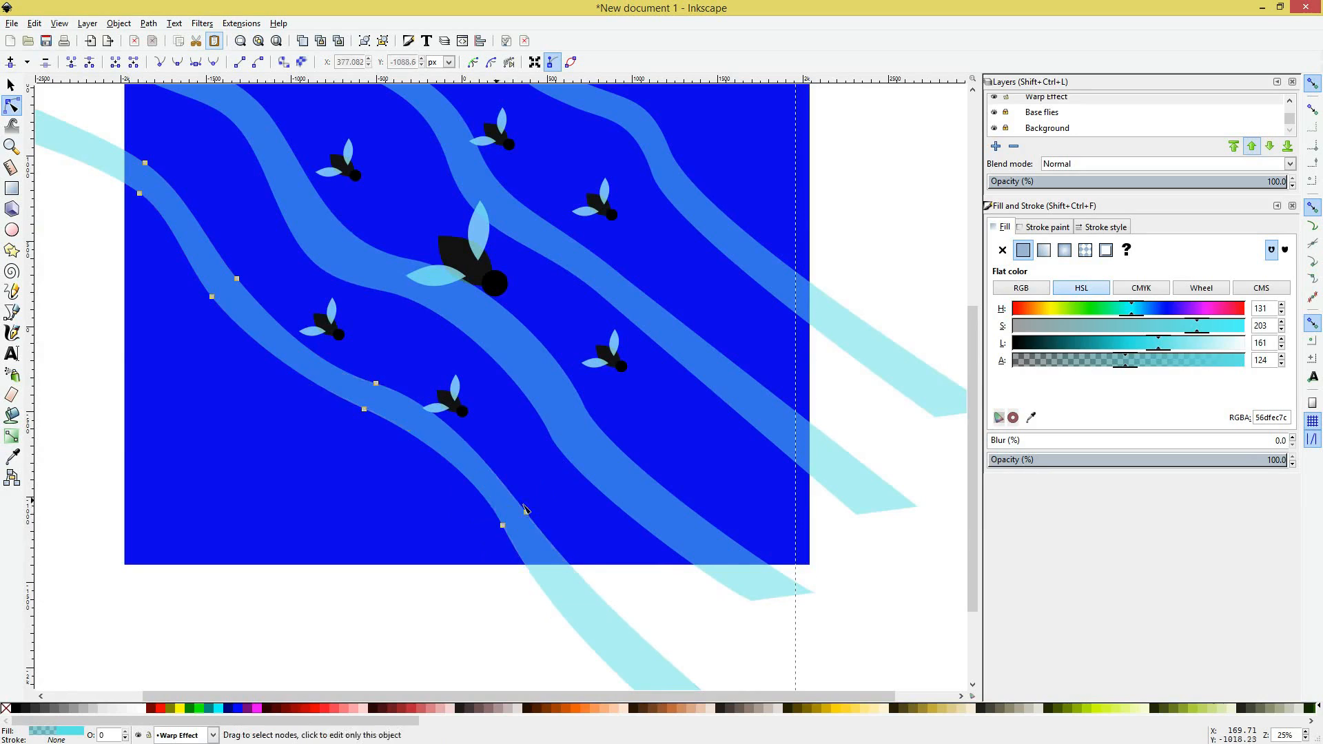
drag(539, 503, 492, 541)
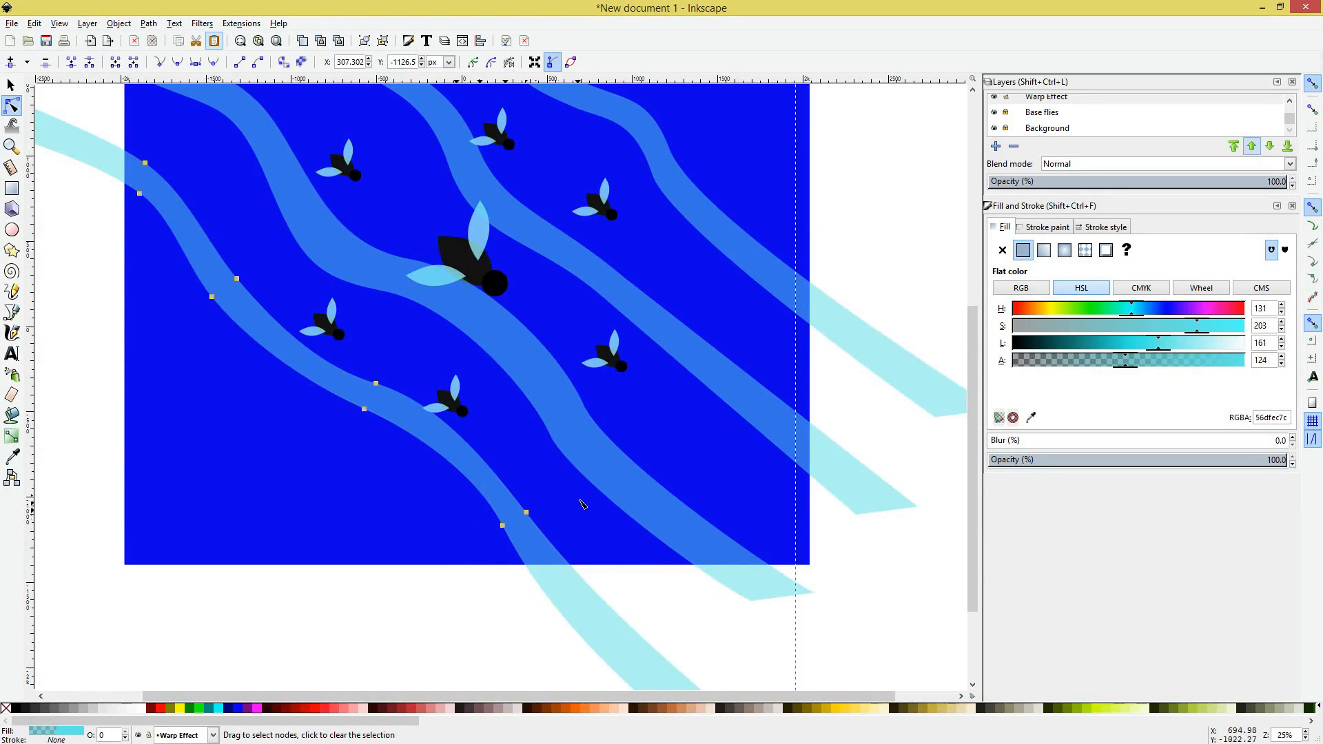
drag(530, 517, 492, 477)
Step: Select the lowest strip's third inner node pair, just left of the bottom small fly
click(498, 457)
click(350, 427)
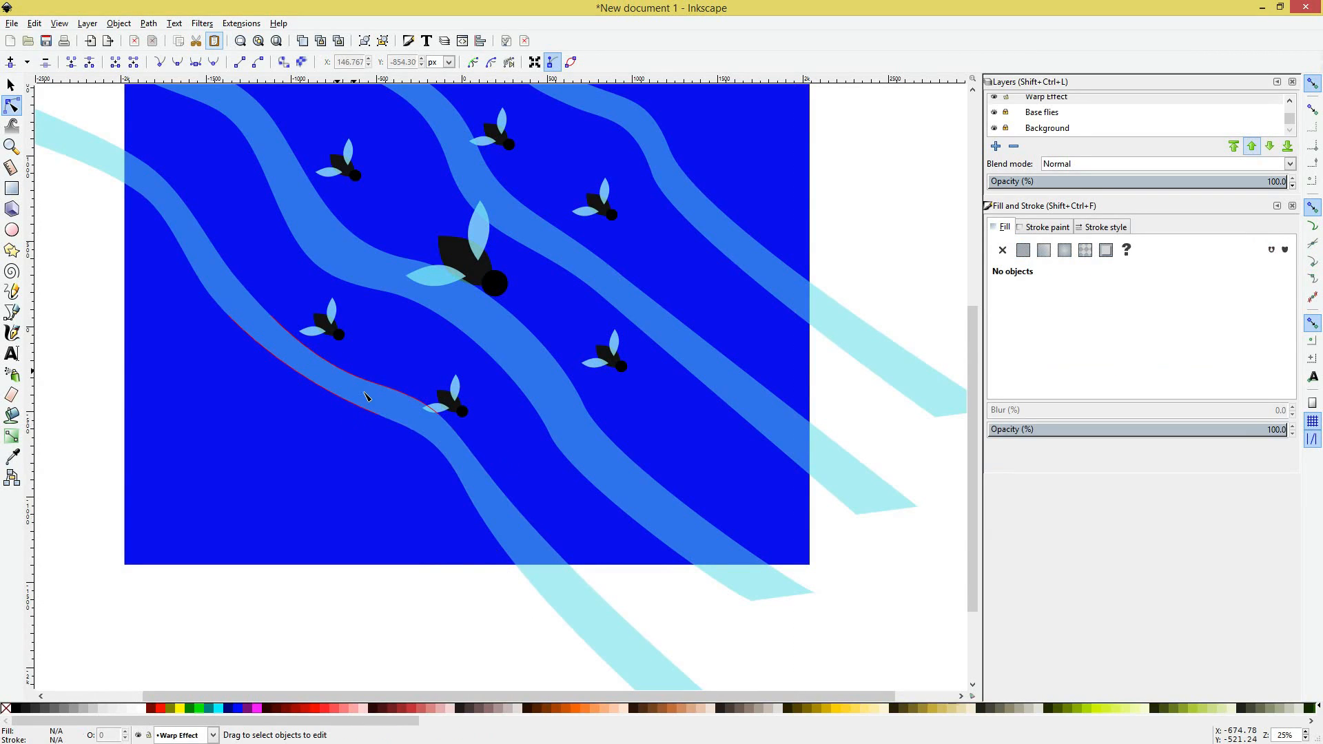
click(367, 392)
click(372, 393)
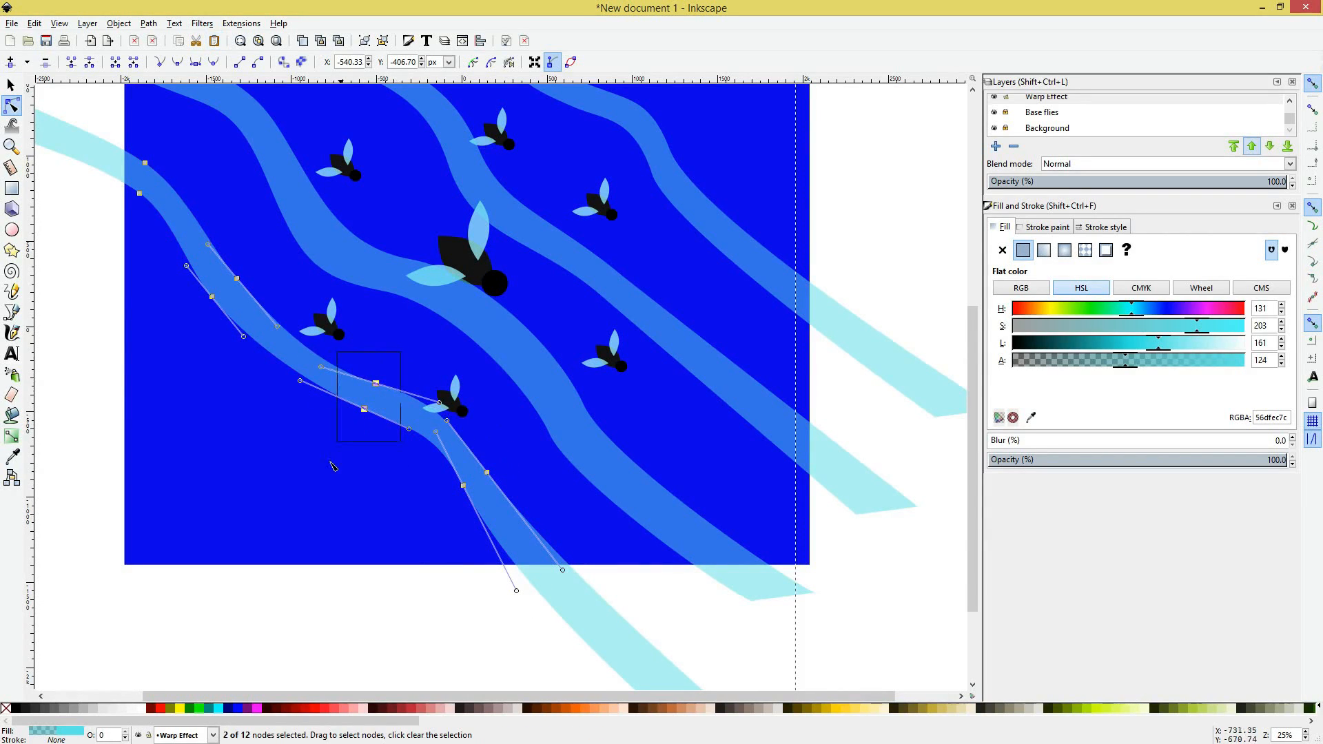
Step: Shift the two selected nodes on the lowest wavy stripe about 190 px left and 141 px up, and deselect the stripe
drag(378, 383, 330, 372)
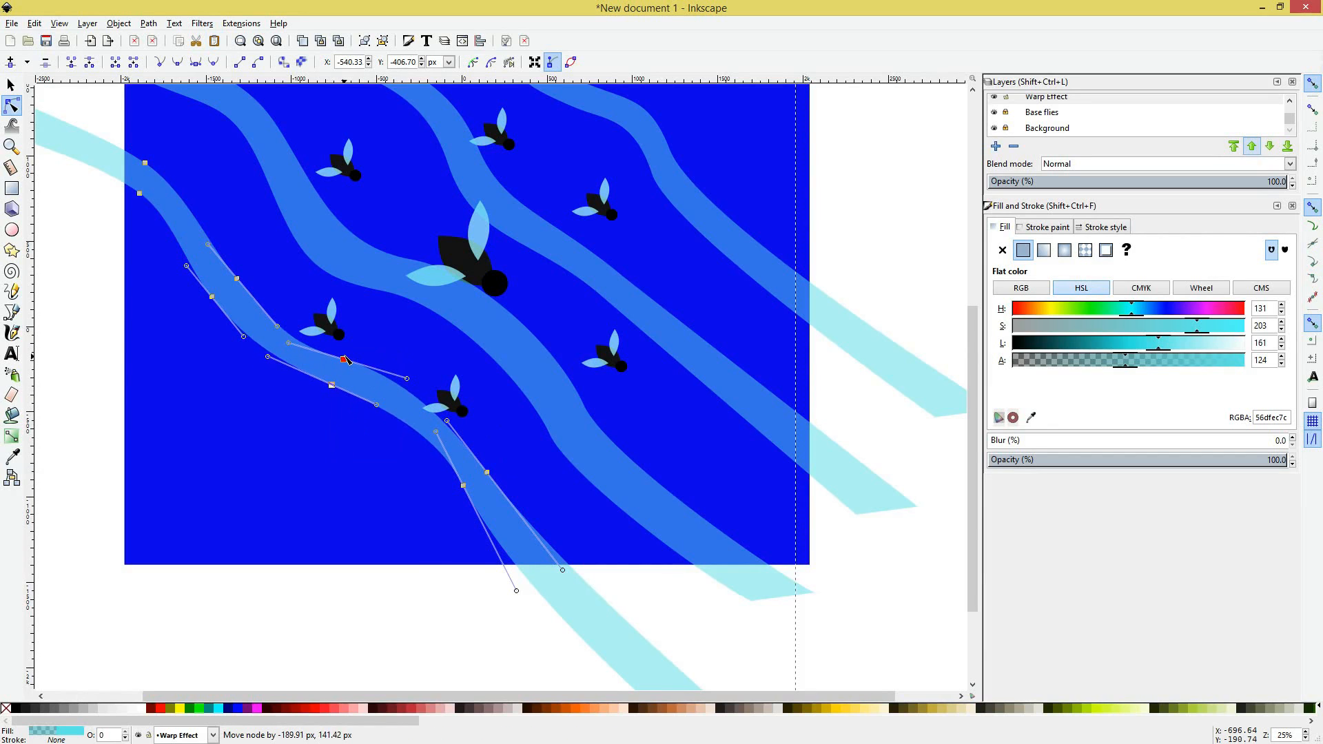
ctrl+scroll(230, 416, down, 4)
ctrl+scroll(230, 417, up, 4)
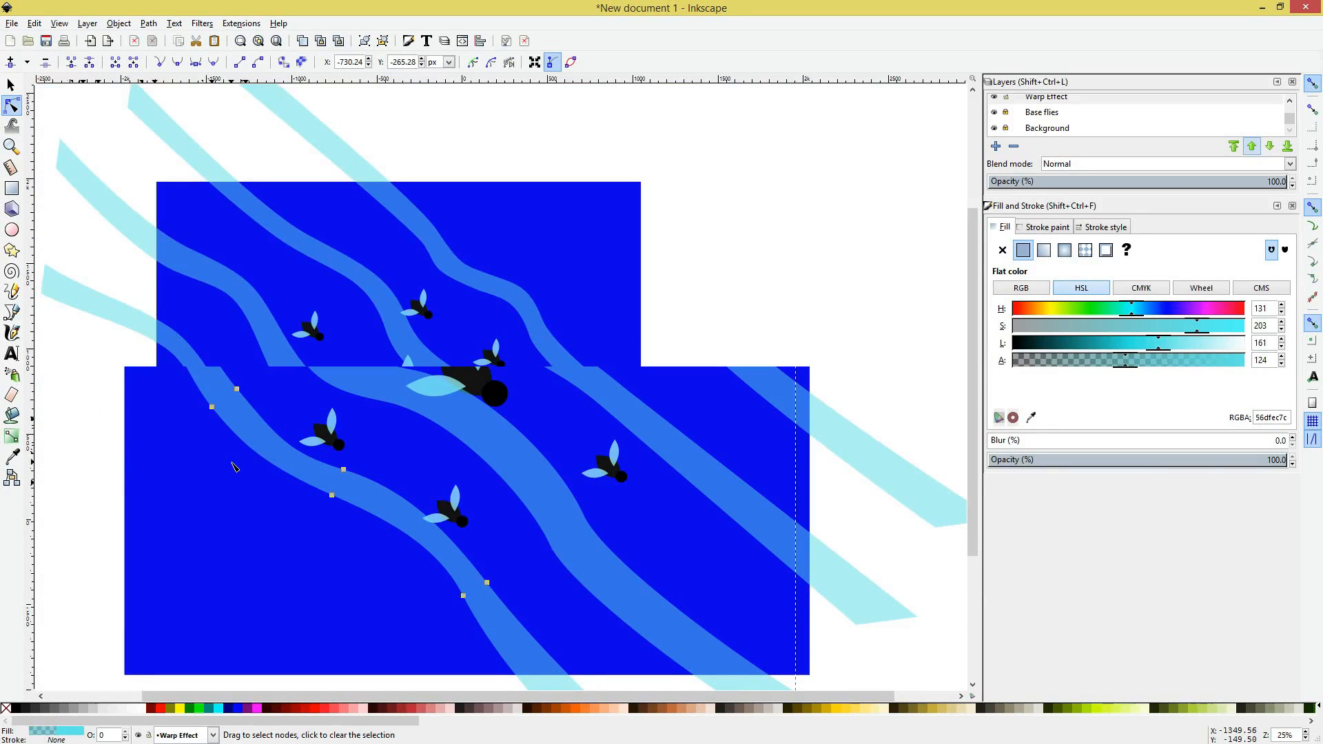
scroll(308, 442, down, 1)
key(Escape)
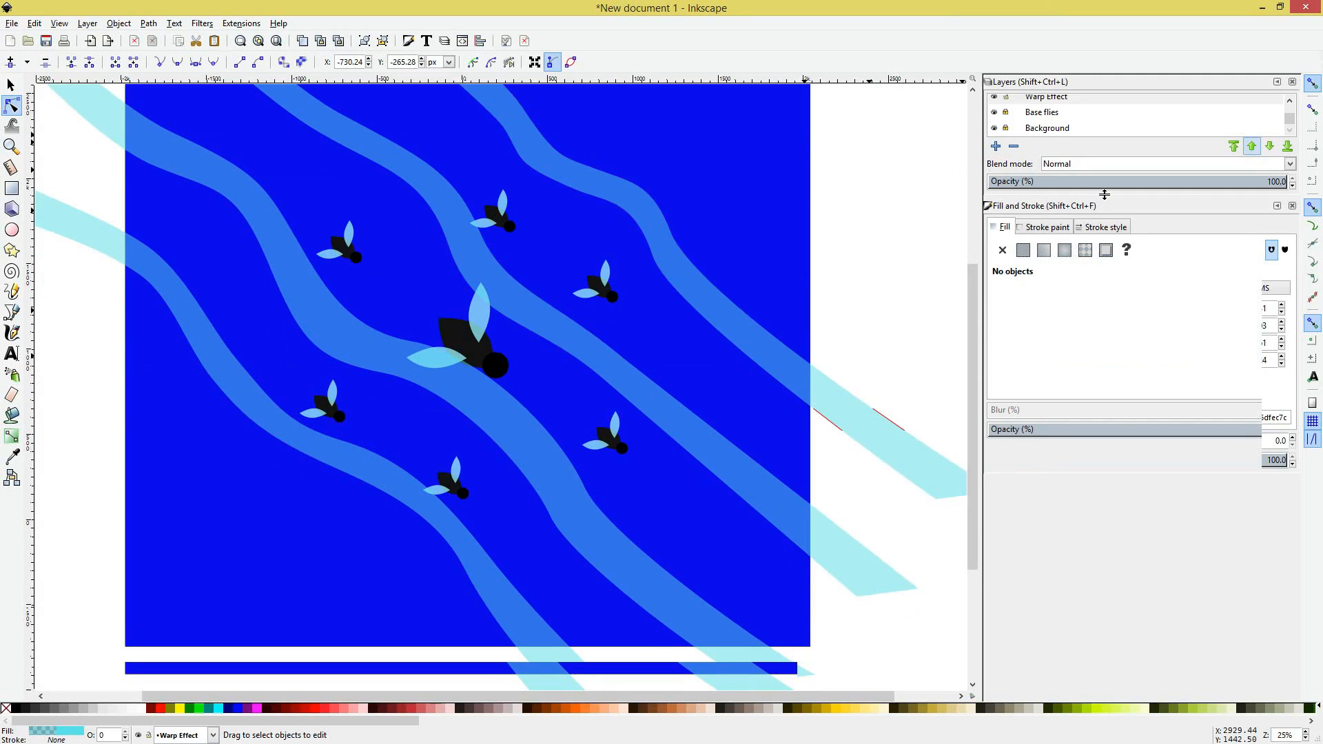
Step: Lock and hide the Warp Effect layer after briefly previewing the Text layer
drag(1103, 198, 1111, 258)
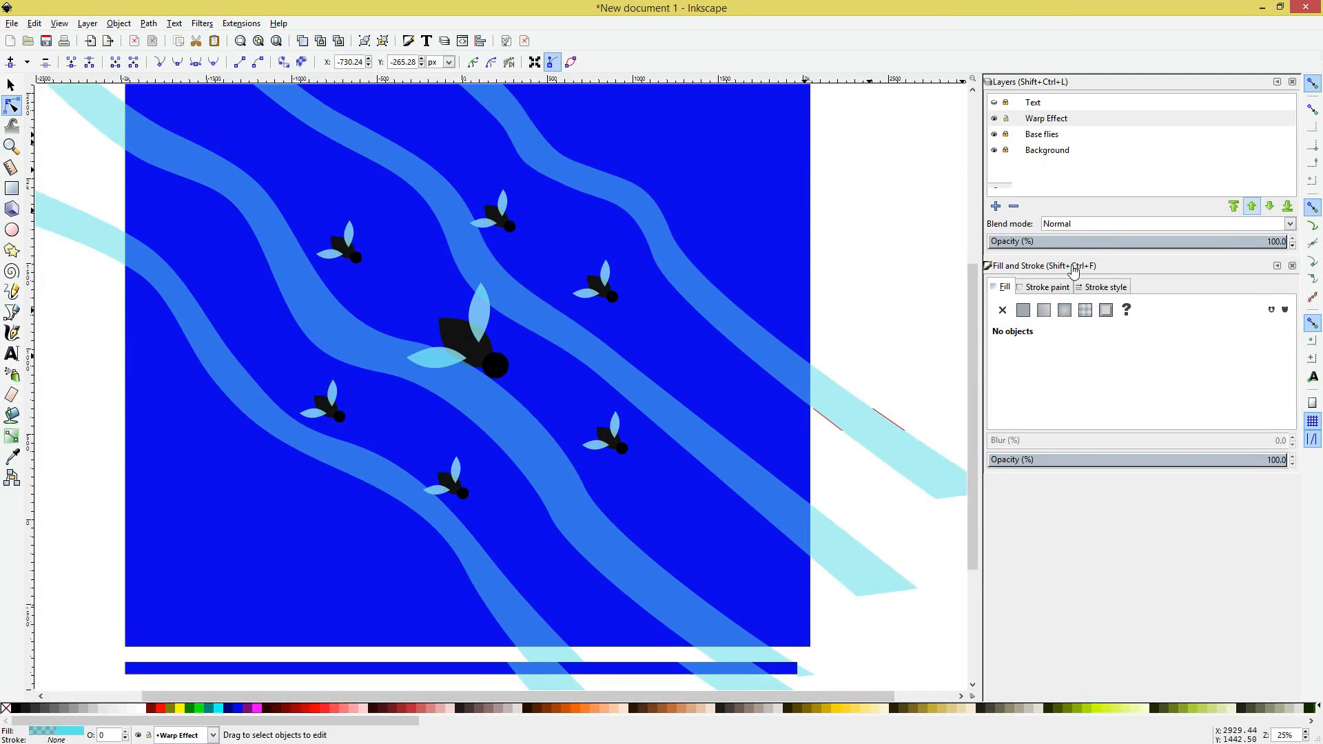
scroll(862, 237, down, 2)
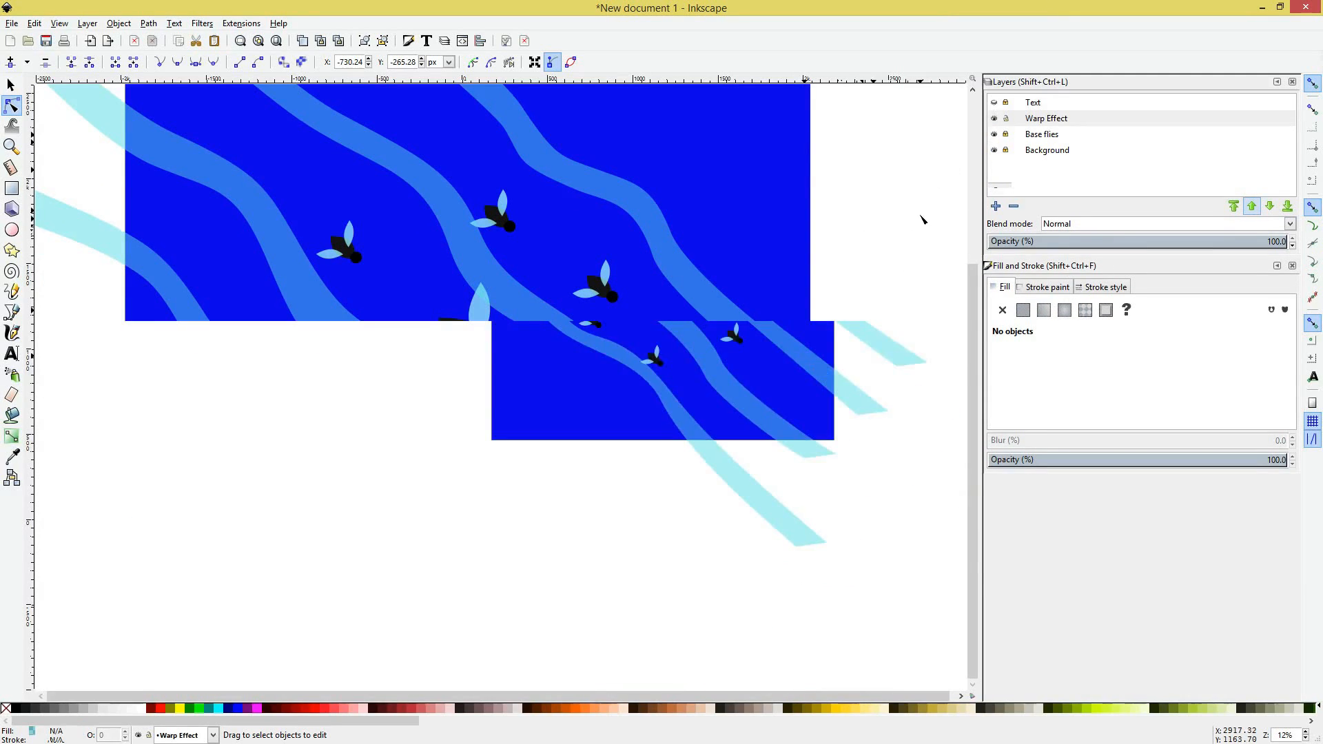
click(1006, 111)
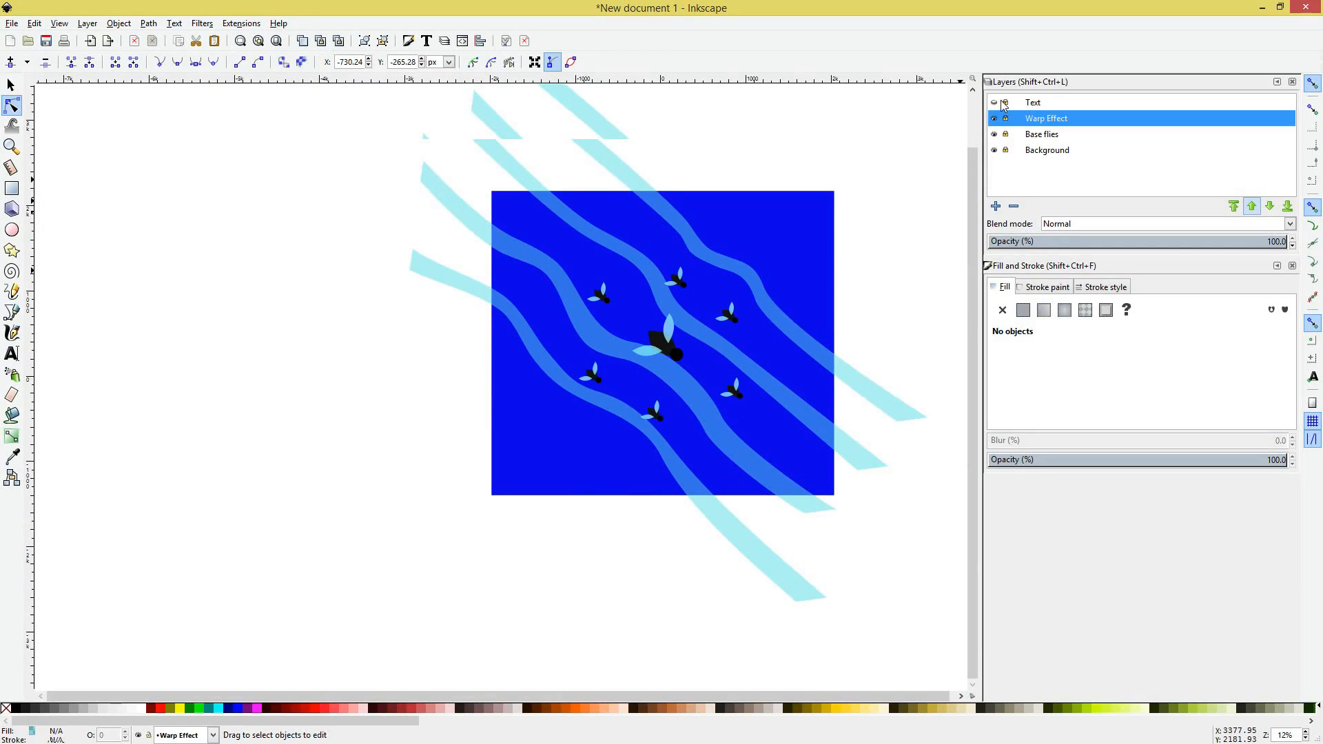
click(1003, 103)
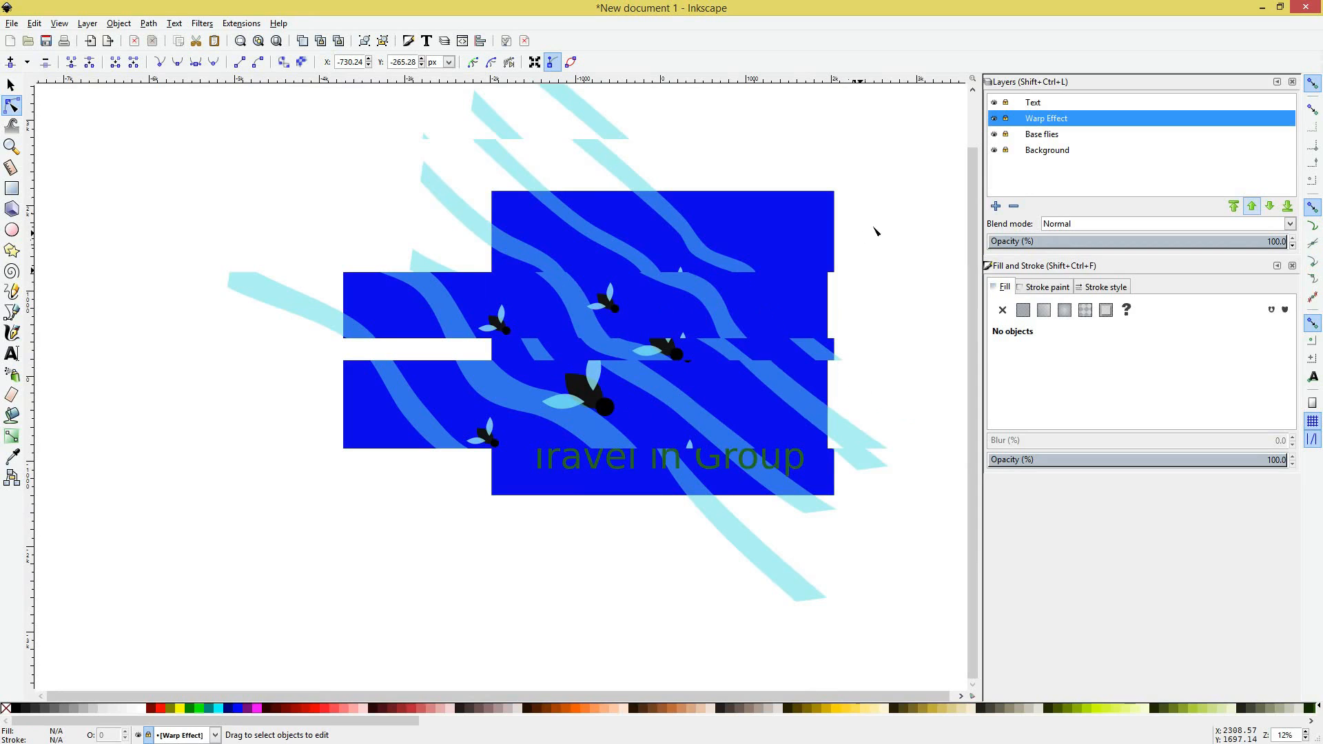
click(997, 102)
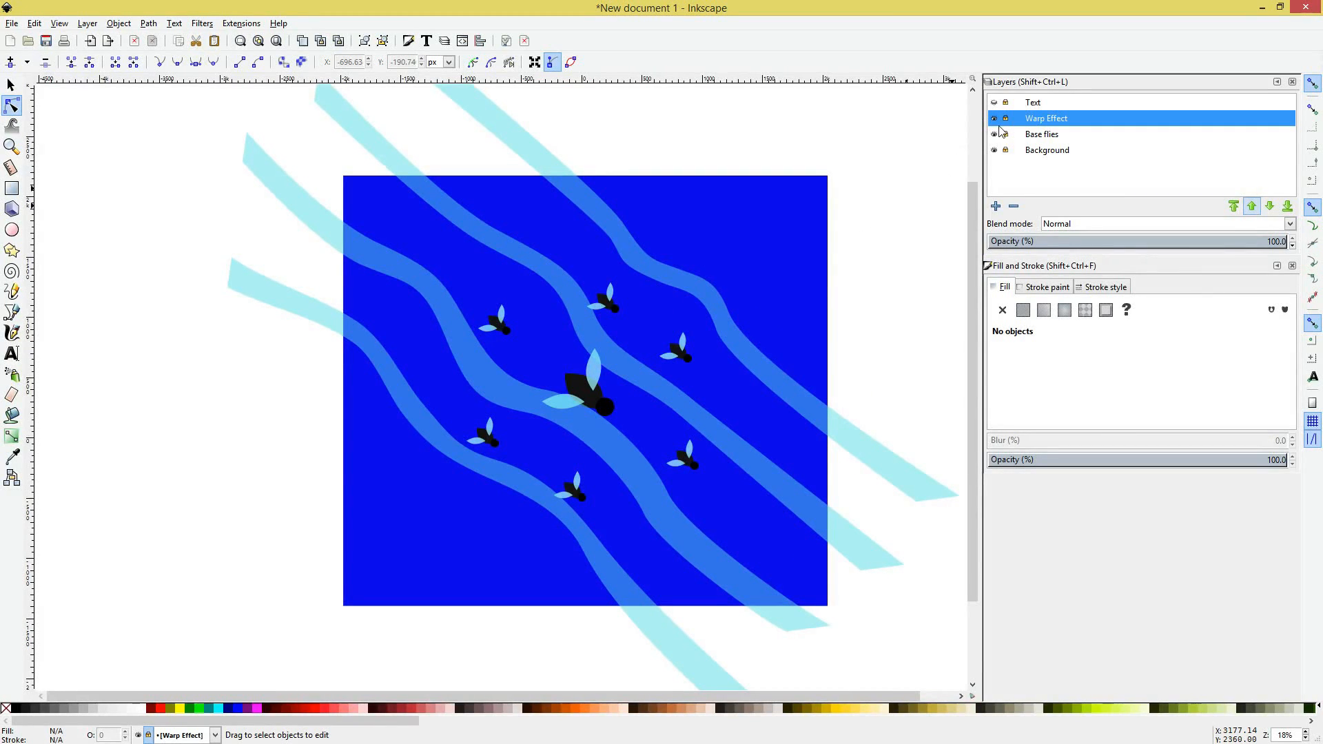
click(995, 118)
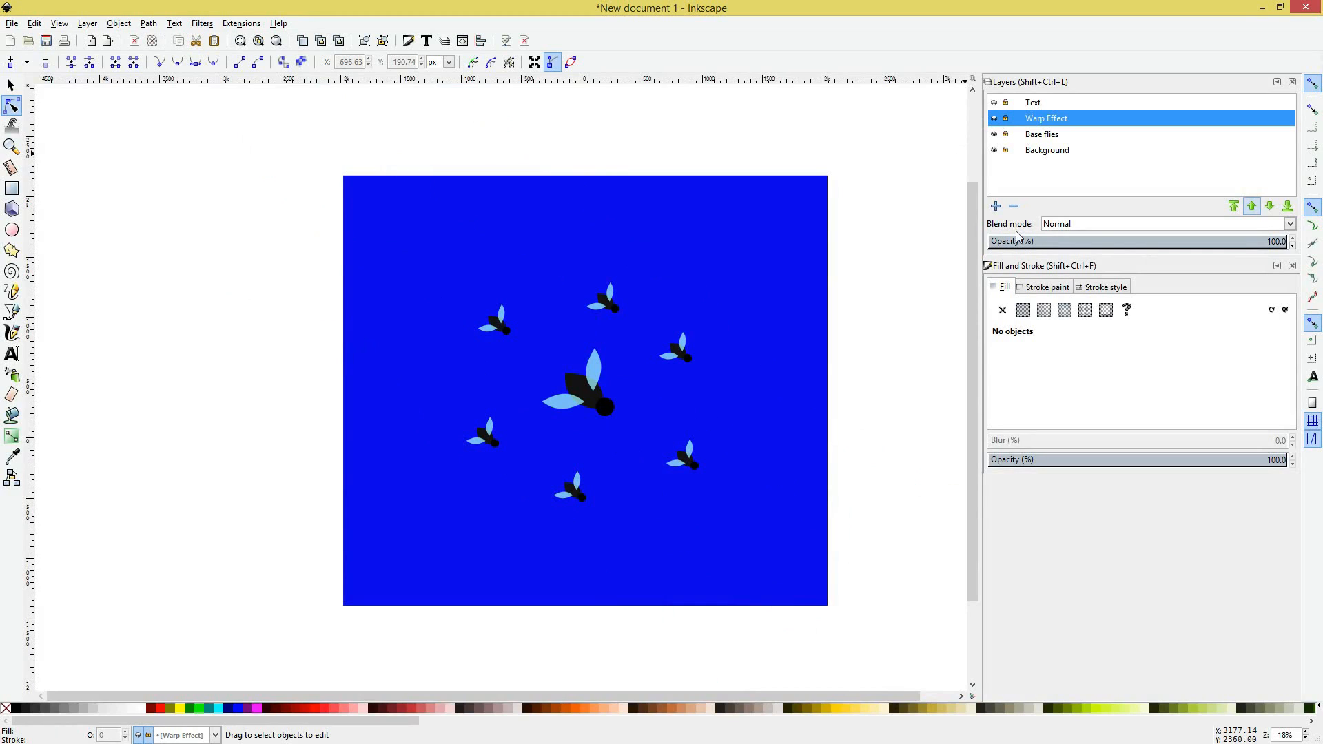
Step: Add a layer named Stars and place it between the Base flies and Background layers
click(996, 206)
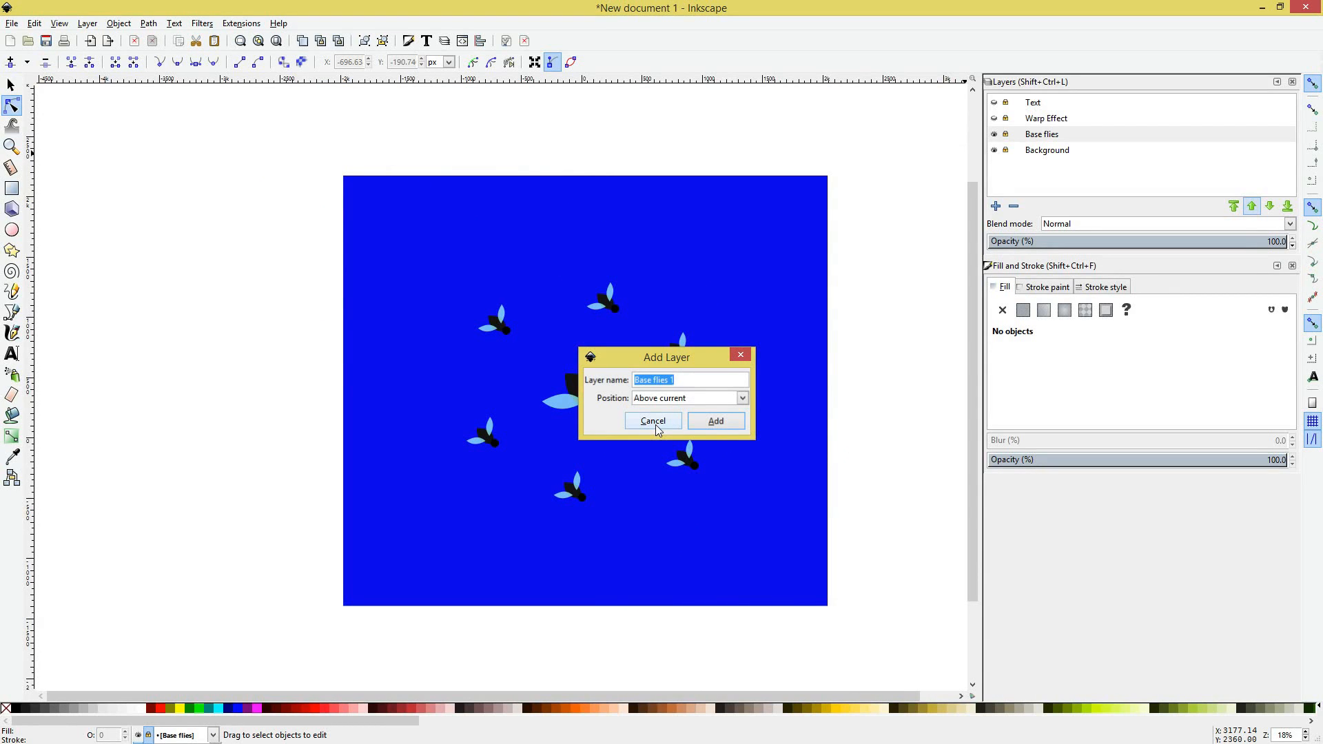
text(Stars)
click(732, 422)
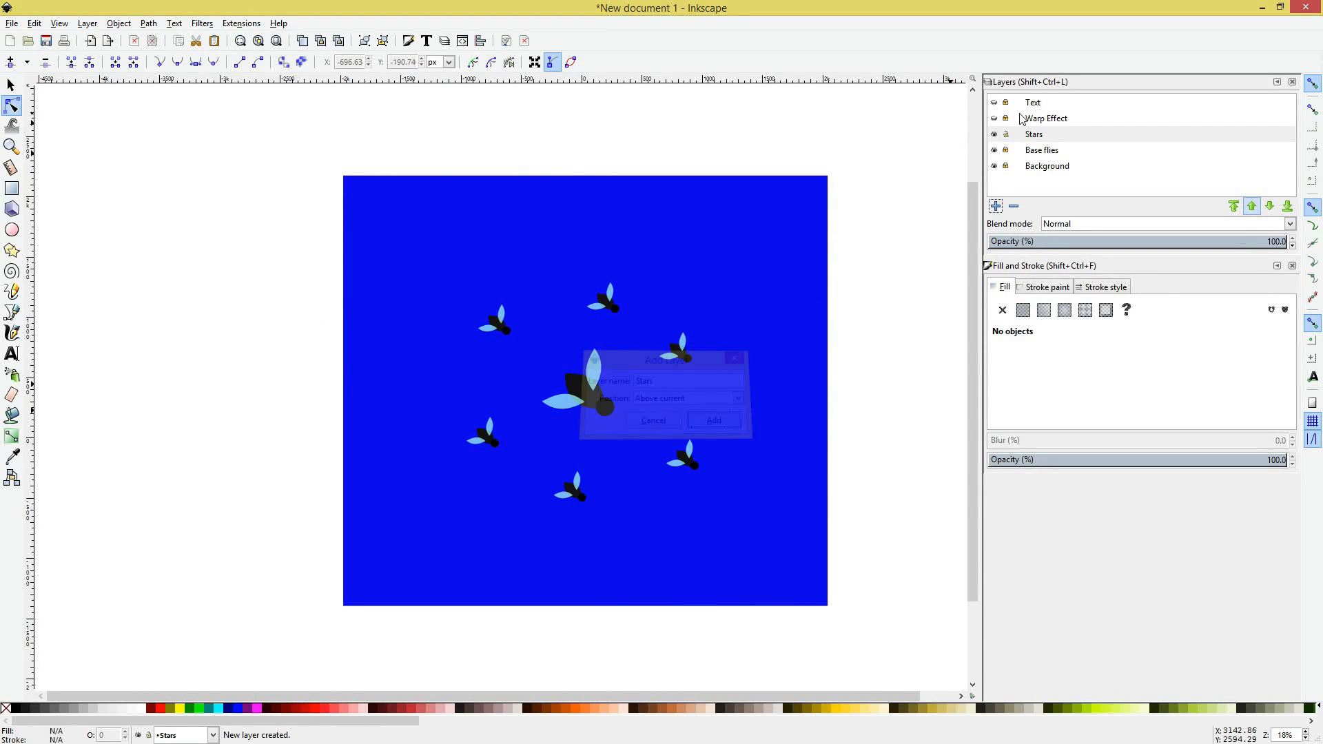
click(1048, 135)
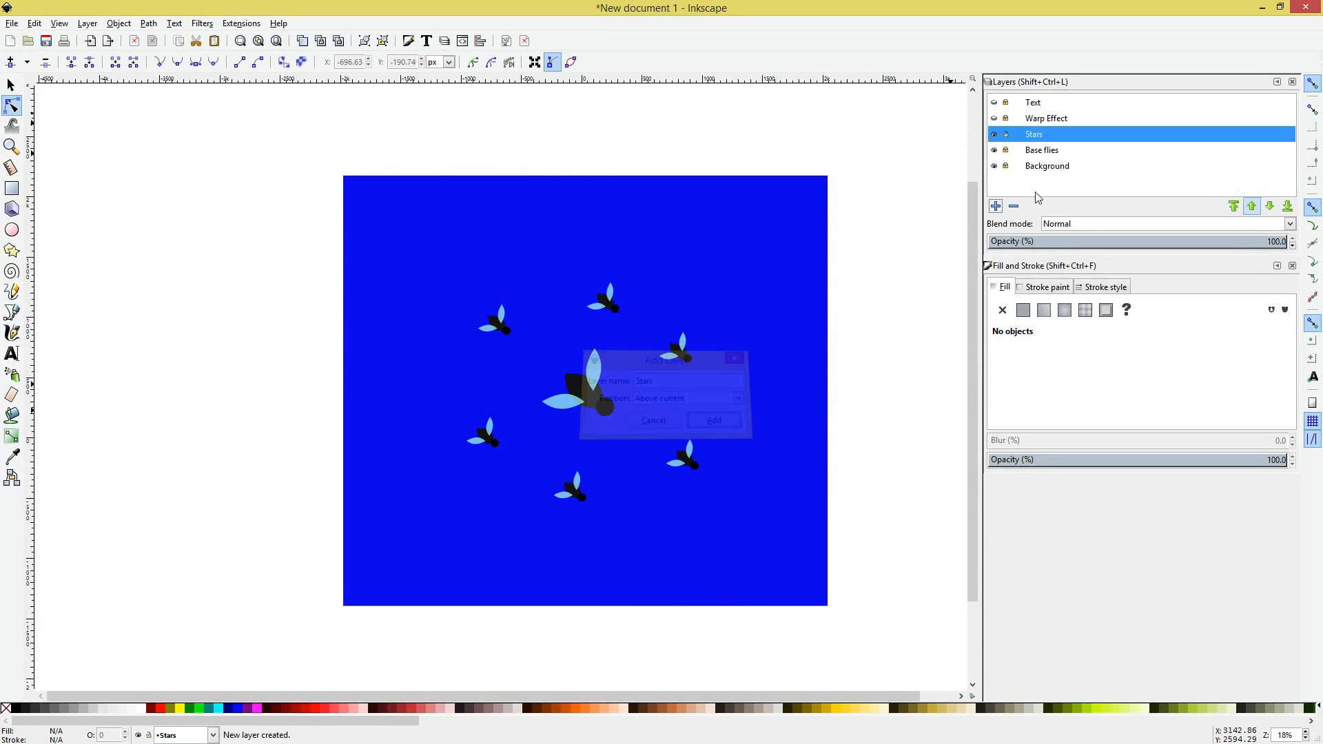
click(1267, 207)
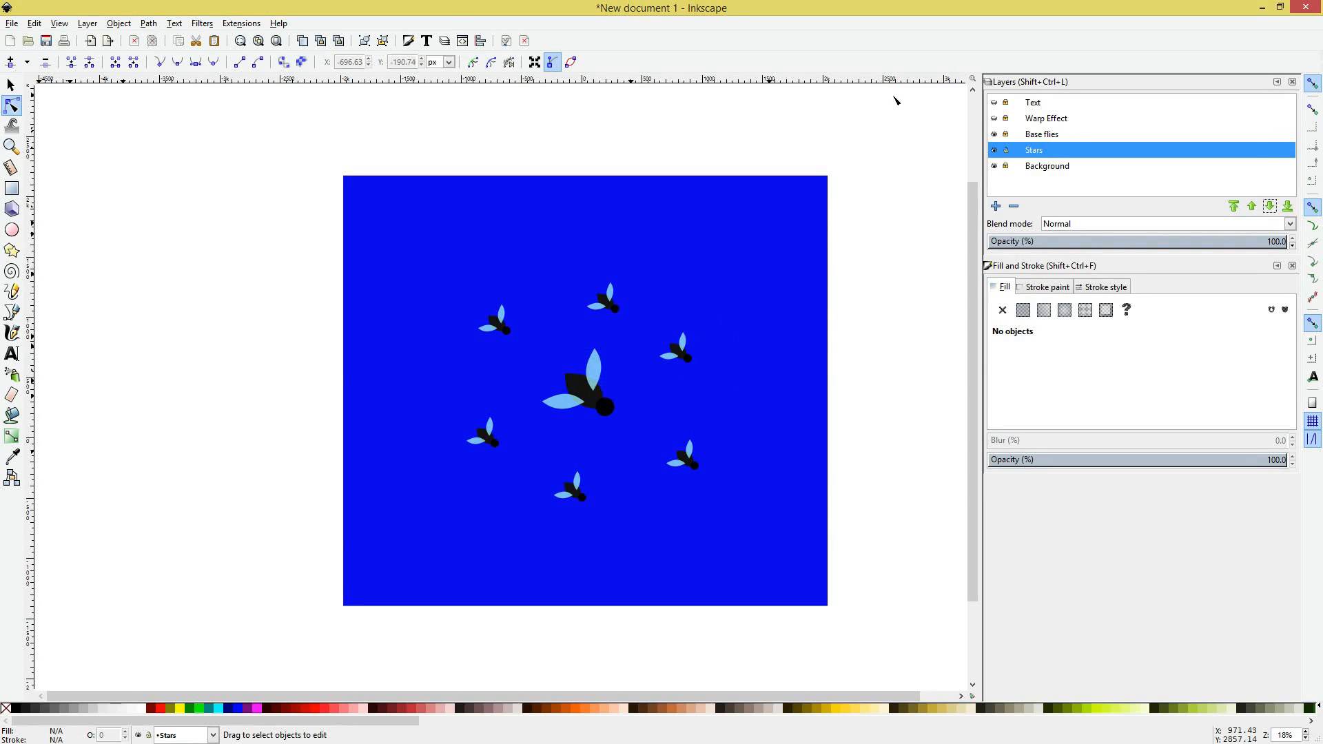
Step: Preview the upper layers, then leave Text, Warp Effect and Base flies hidden so only Stars and Background show
click(994, 134)
click(994, 118)
click(993, 102)
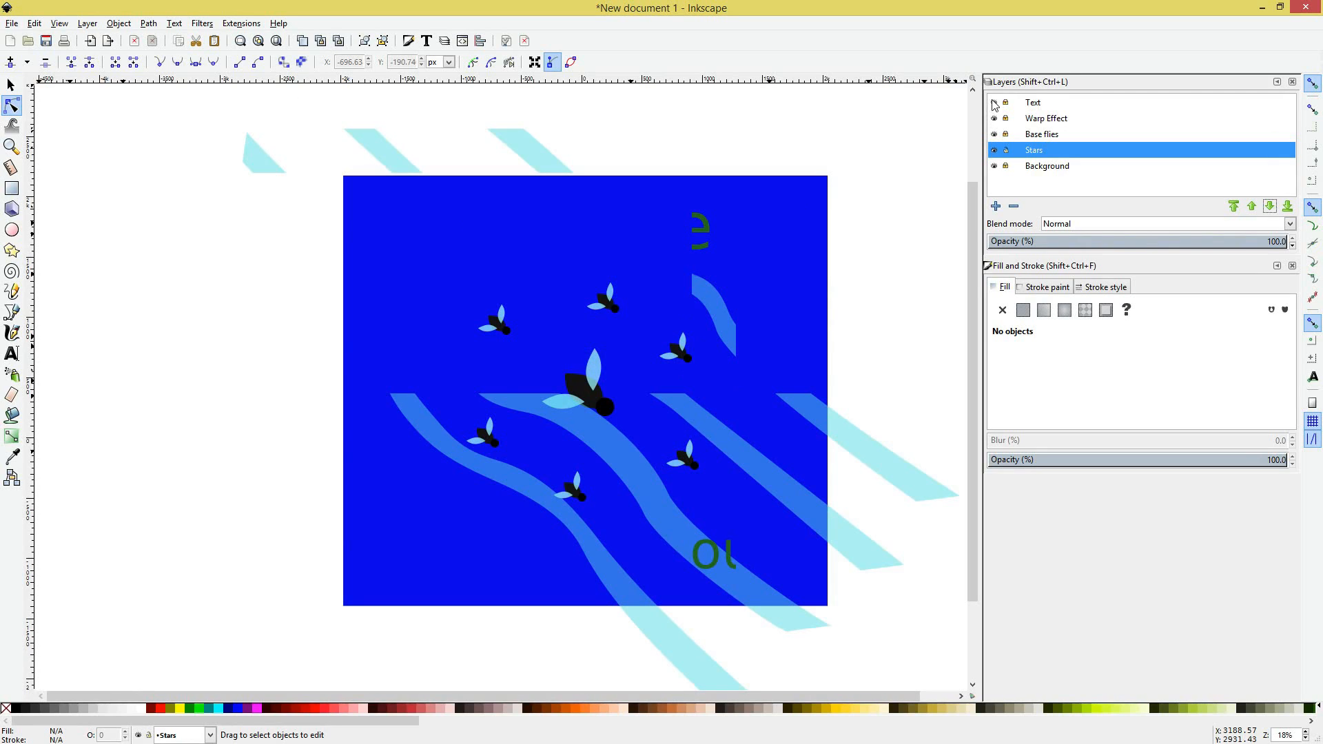
click(994, 102)
click(995, 134)
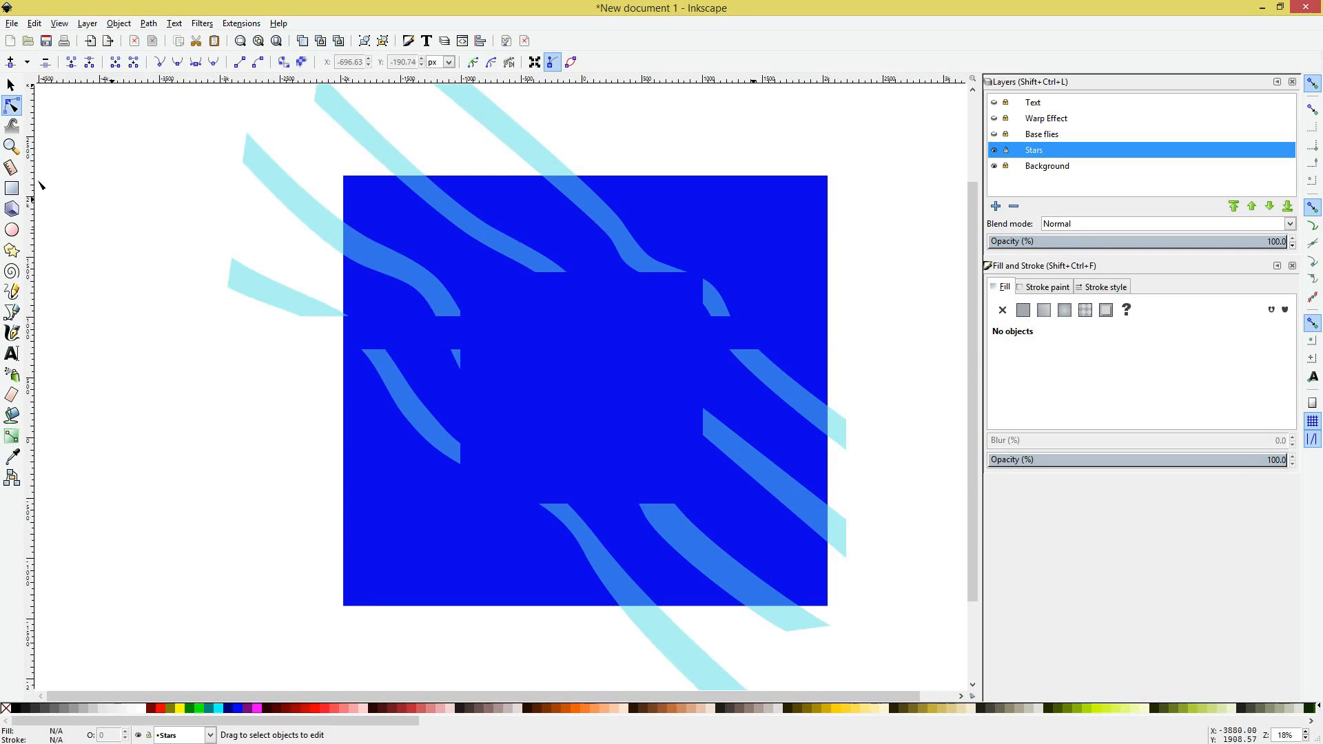
Step: Try drawing a small star with a very high corner count on the blue background, and undo it
click(12, 251)
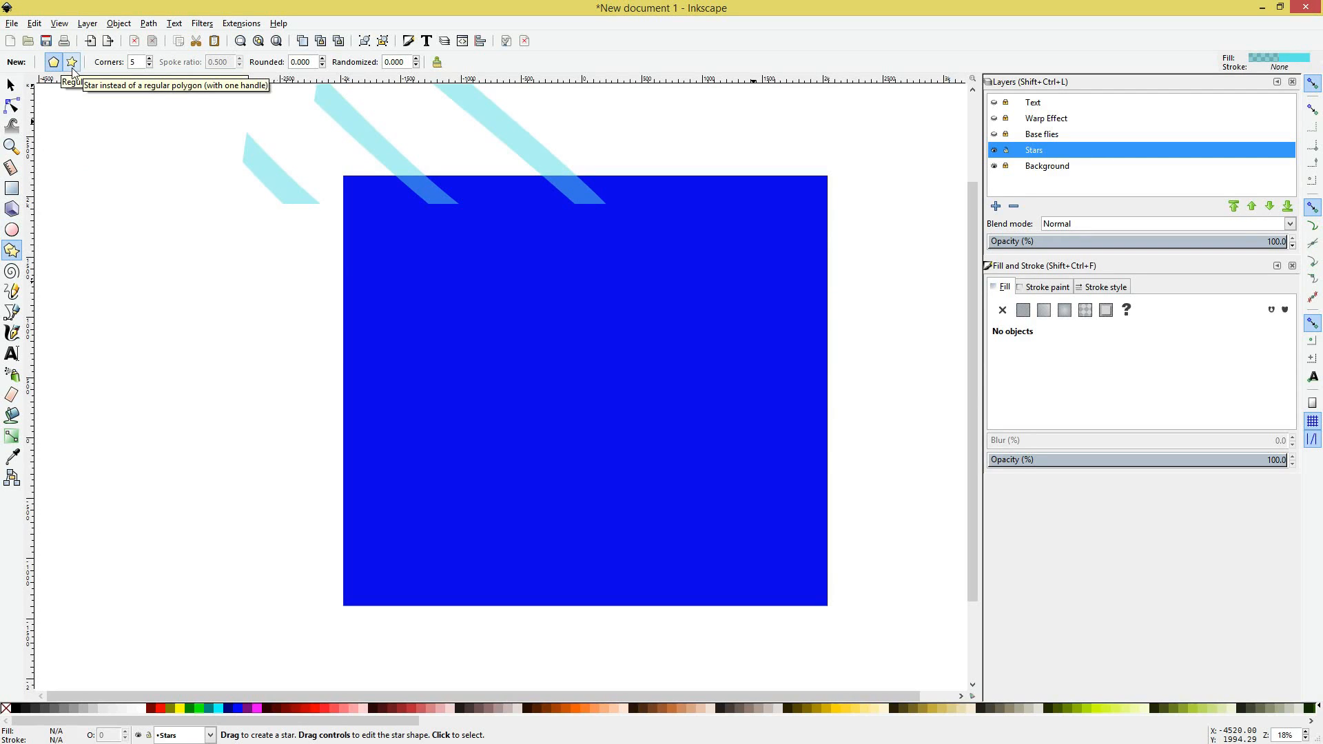
click(149, 60)
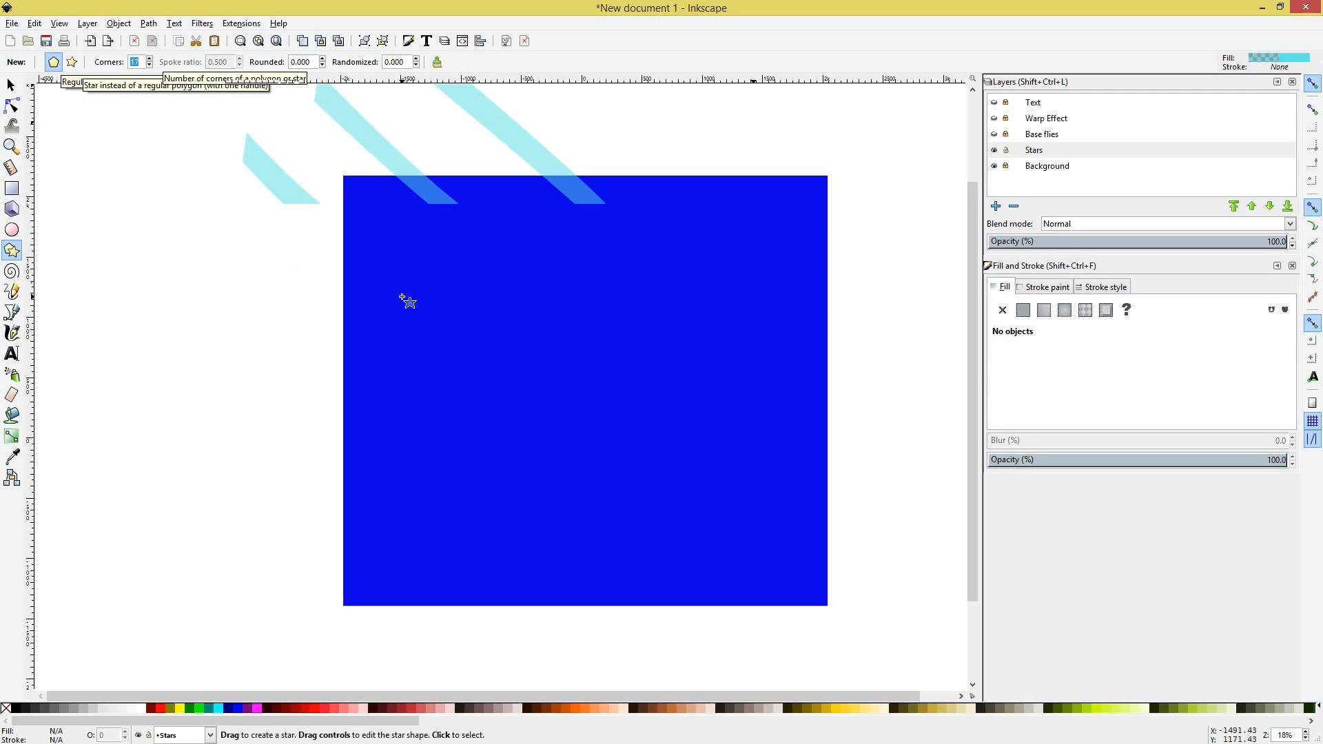
scroll(551, 334, up, 2)
mouse_move(492, 352)
mouse_down()
mouse_move(524, 400)
mouse_move(487, 400)
mouse_move(490, 372)
mouse_up()
scroll(490, 372, up, 7)
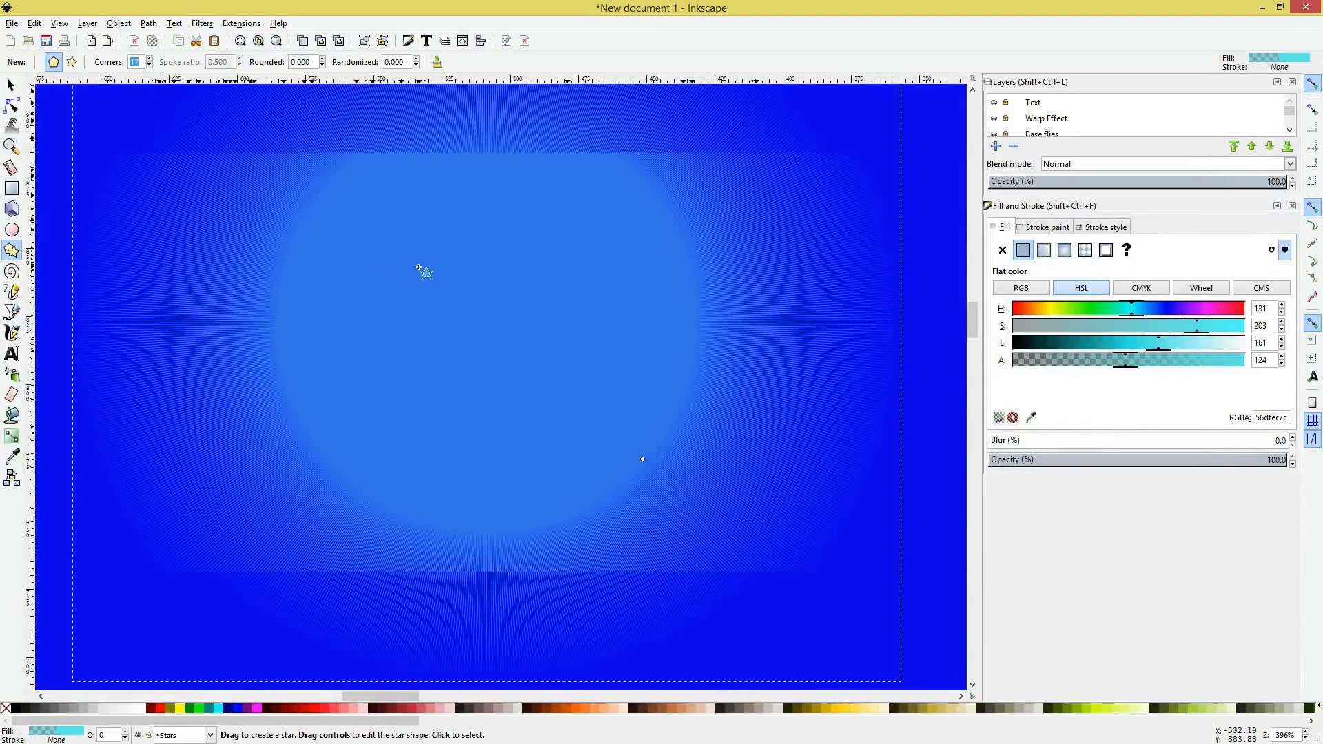
key(ctrl+z)
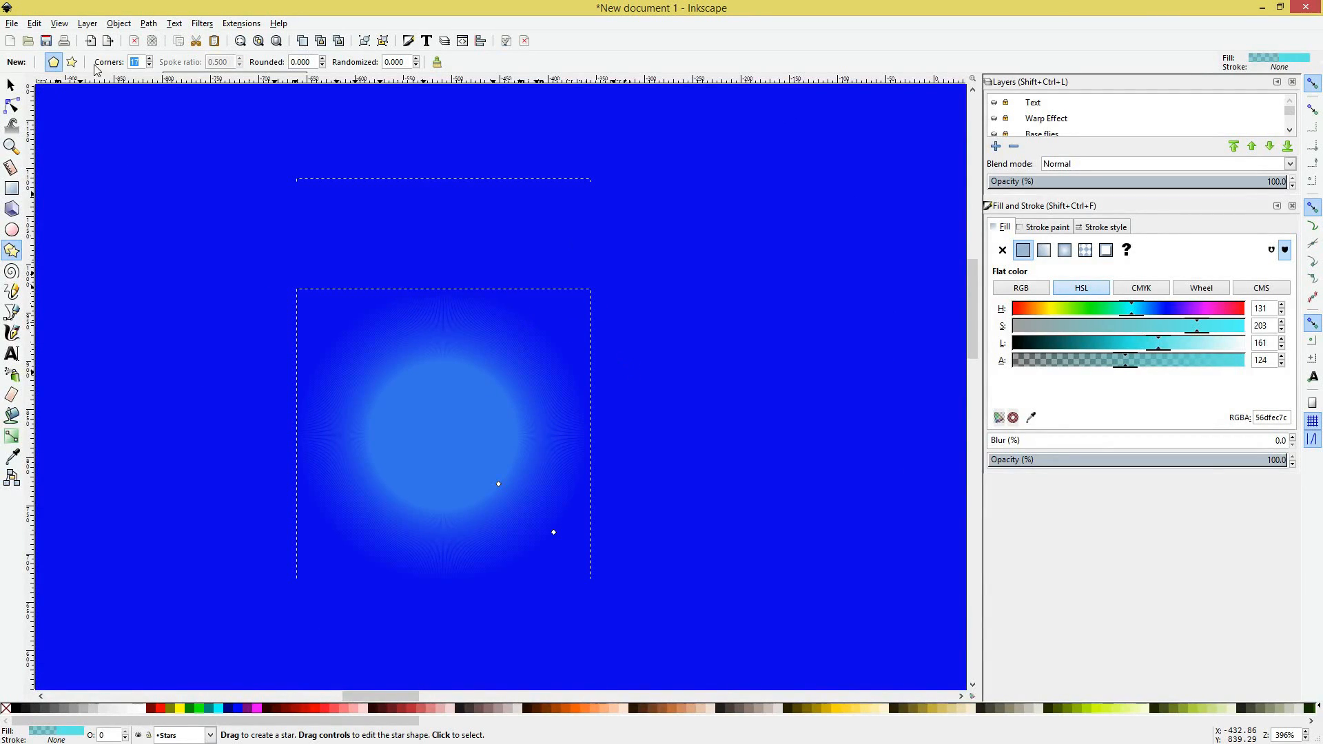
Step: Draw a six-cornered star about 311 px wide on the Stars layer and reposition it
text(900)
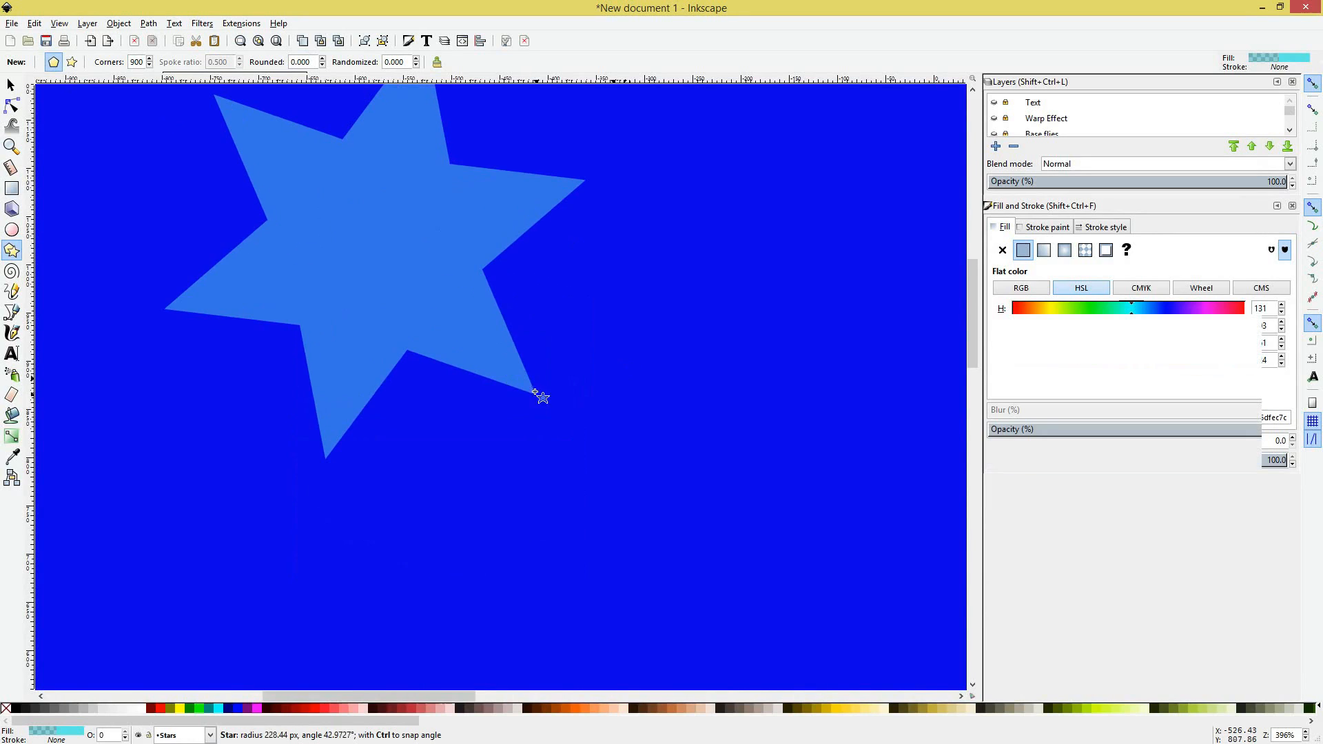
scroll(392, 224, up, 3)
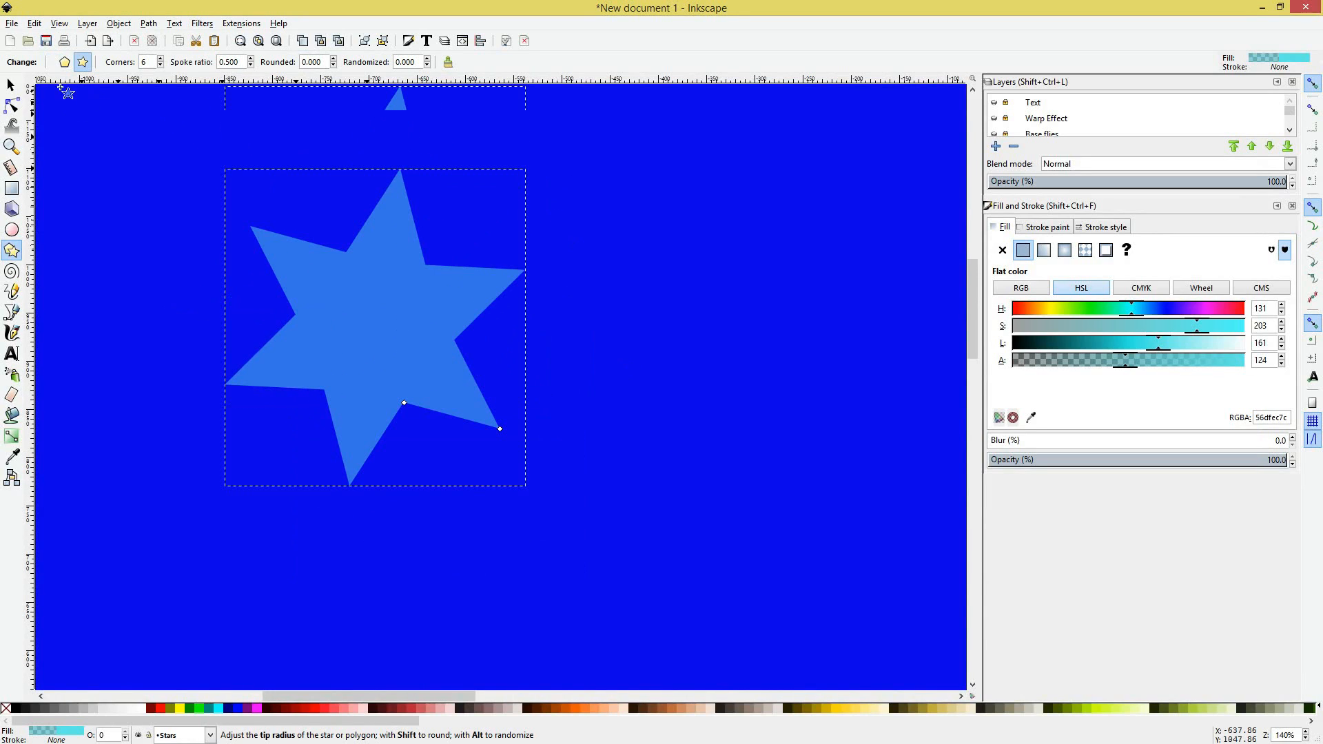
mouse_move(434, 339)
mouse_down()
mouse_move(575, 402)
mouse_move(455, 346)
mouse_up()
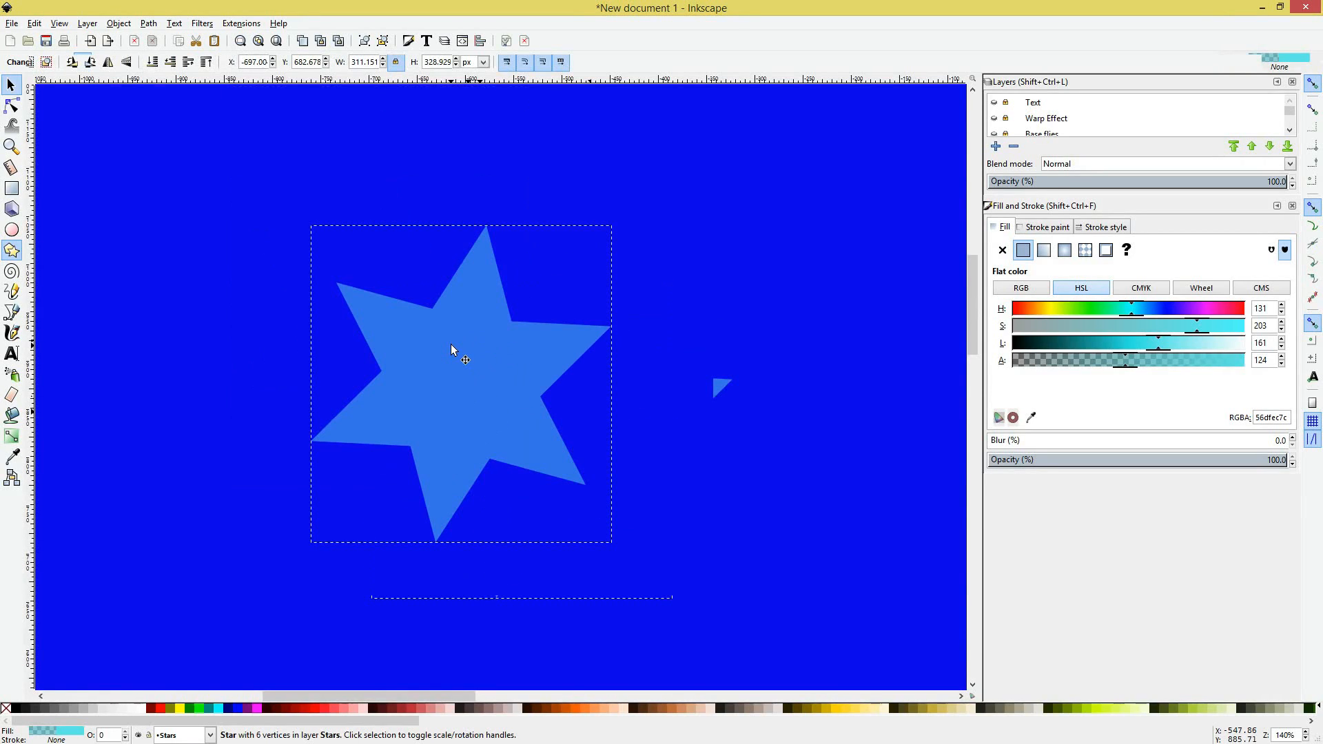
Step: Draw a large 900-corner star and a small one about 101 px wide, and move the small one clear of the large one
click(12, 250)
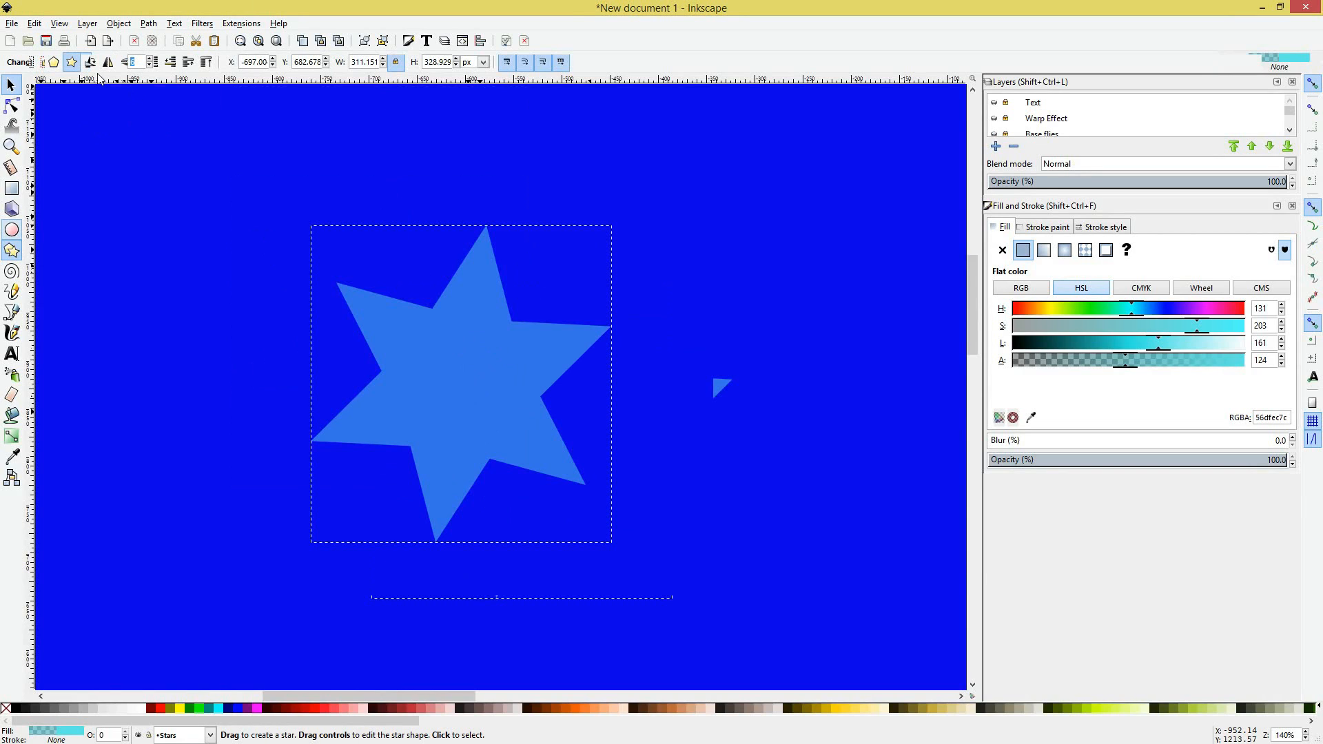
drag(360, 237, 508, 398)
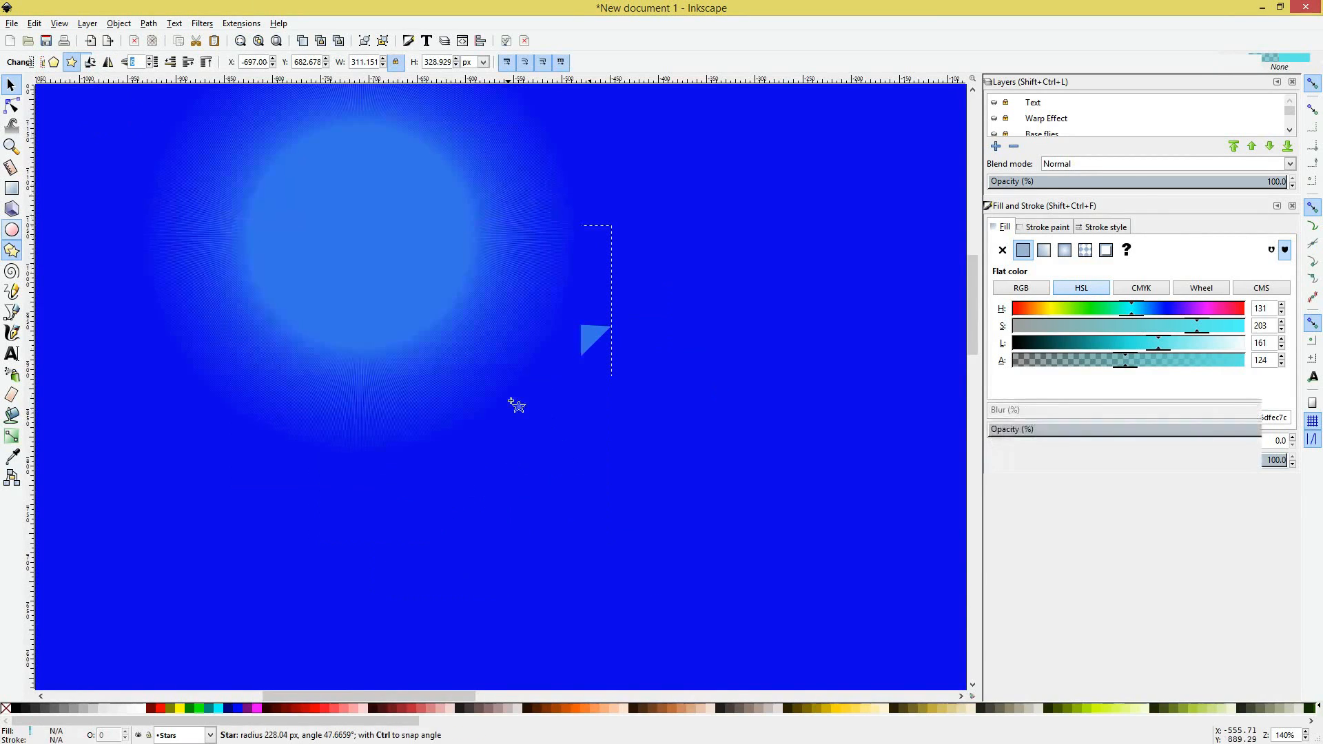
drag(397, 246, 431, 280)
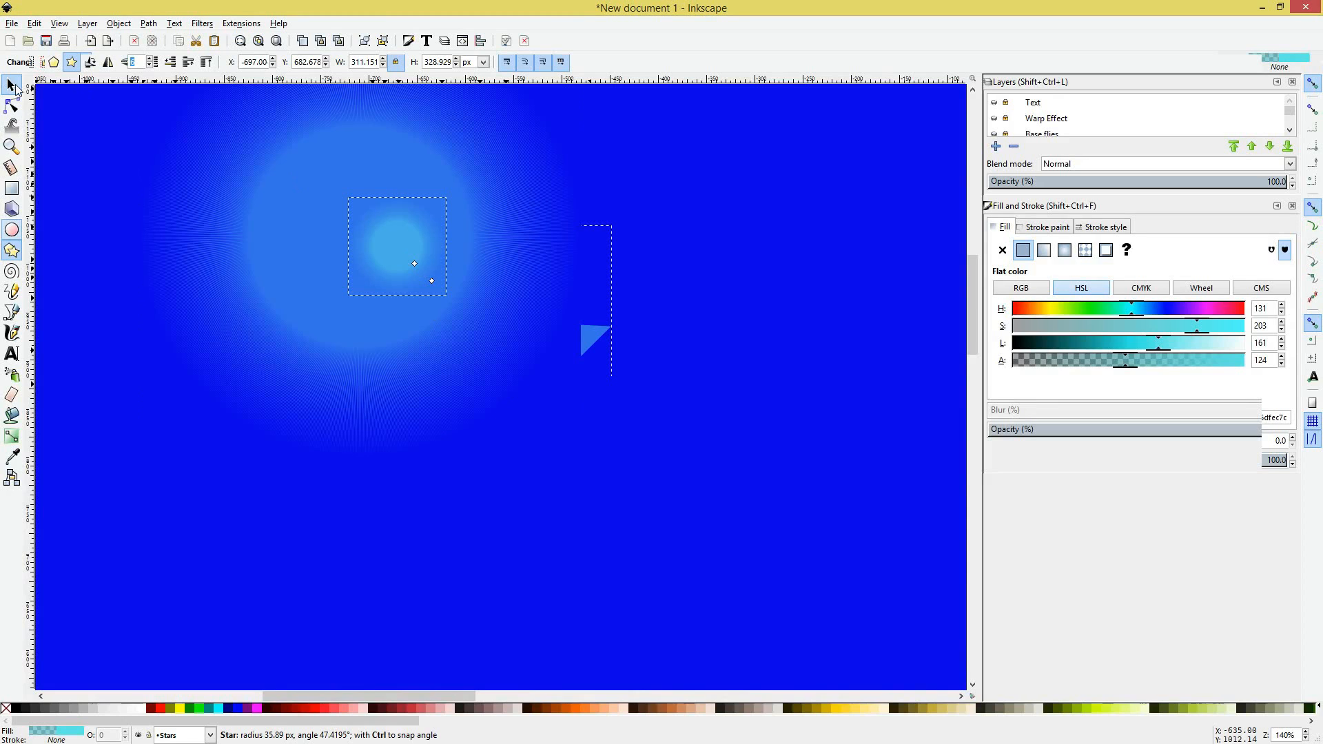
click(11, 85)
drag(712, 274, 714, 277)
scroll(714, 277, up, 6)
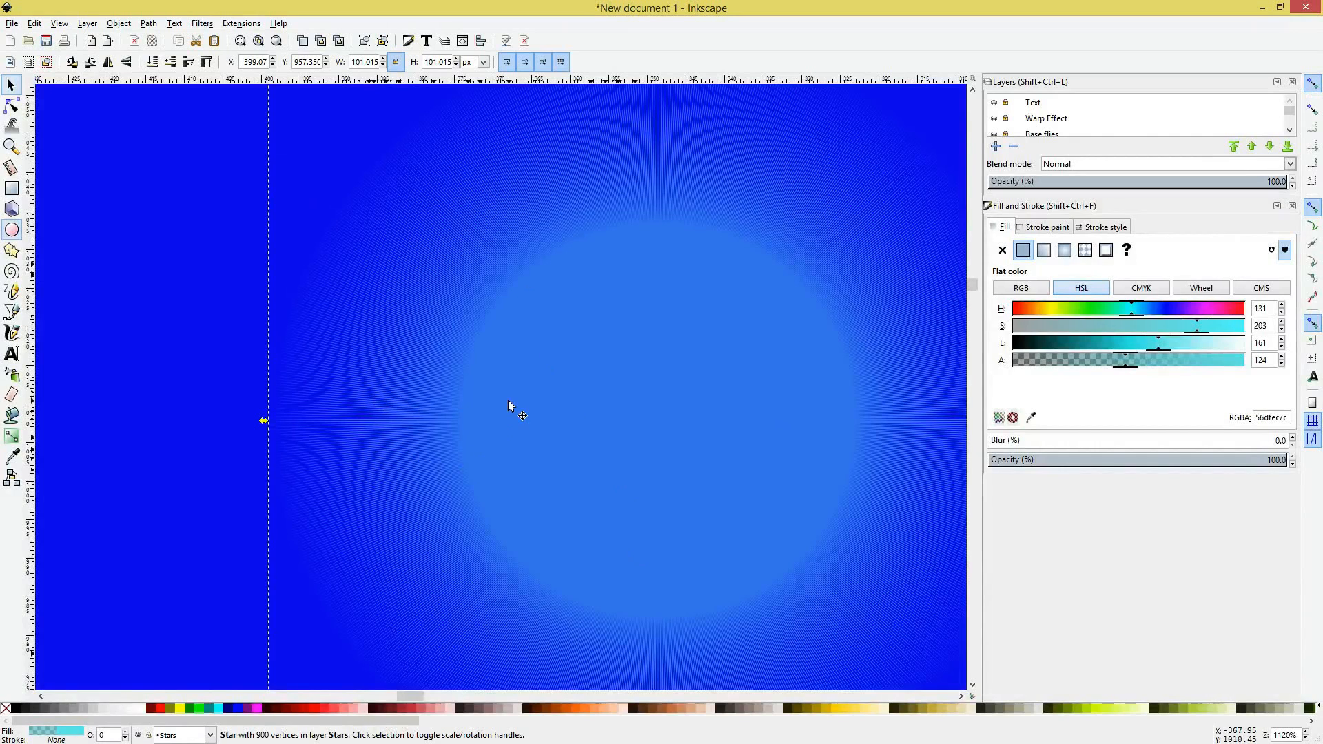
Step: Delete all the test stars from the Stars layer
ctrl+scroll(367, 414, down, 5)
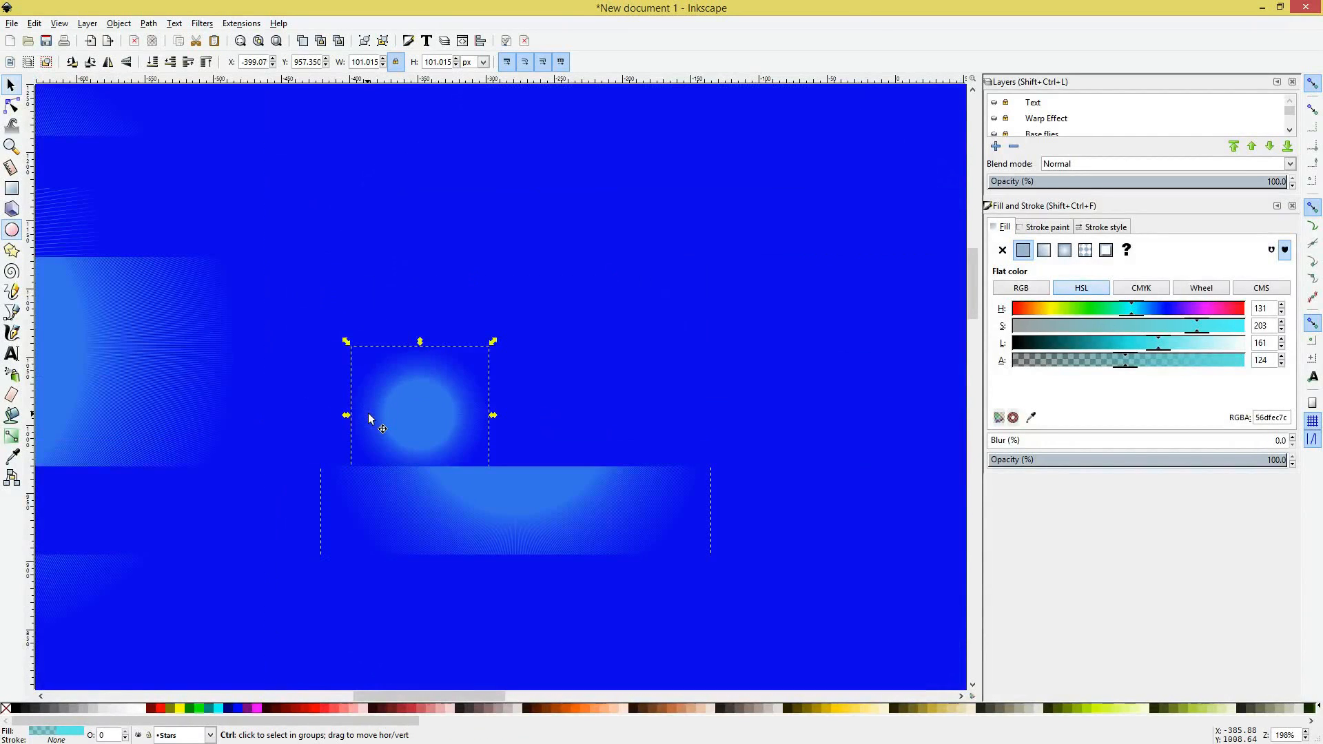
ctrl+scroll(371, 415, down, 6)
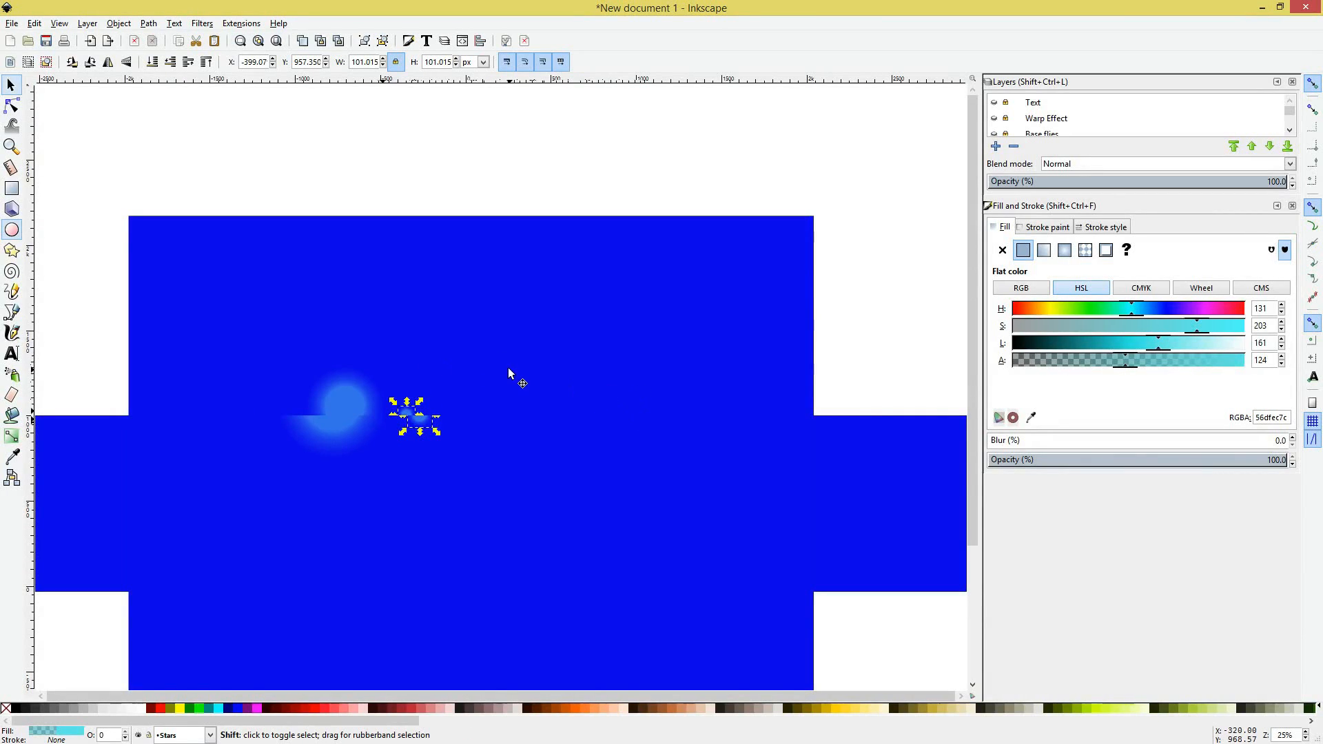
key(Delete)
ctrl+scroll(424, 330, down, 1)
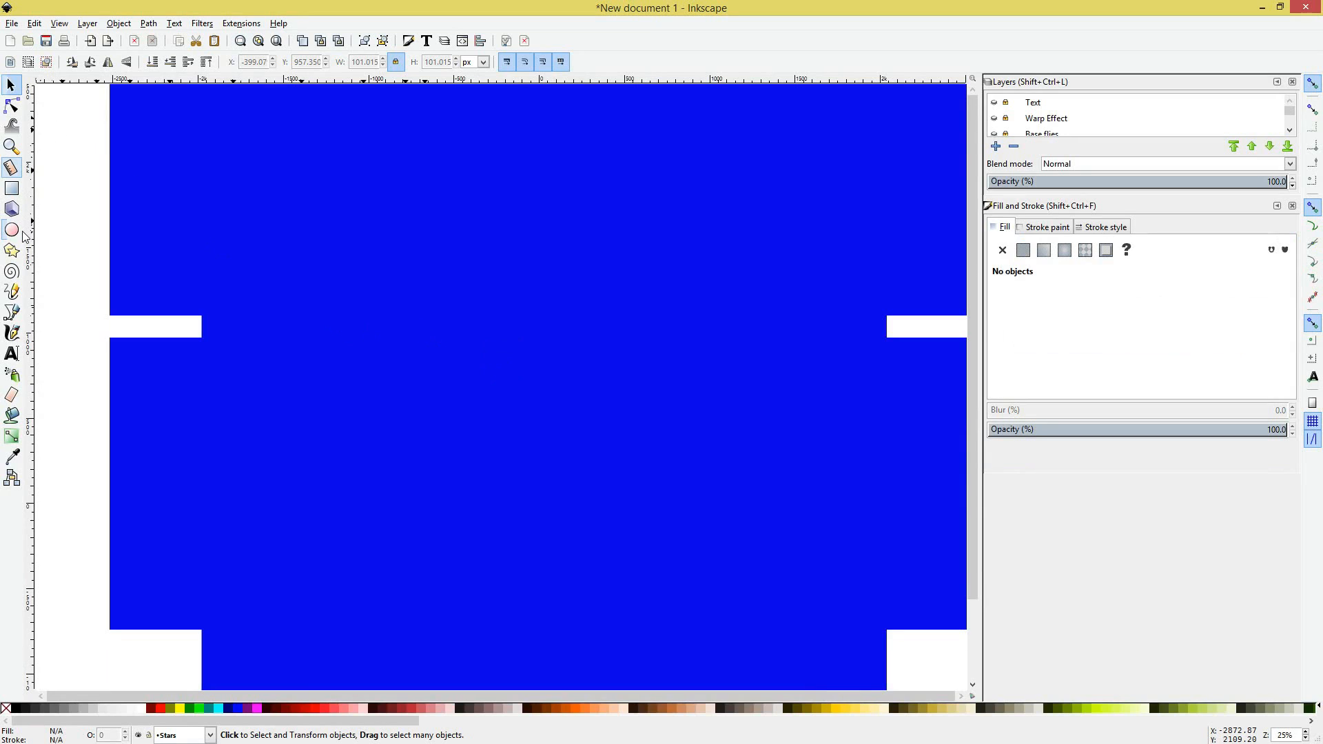
Step: Draw a star with 7 corners, rounded 1 and randomized 2, about 1889 px wide, and move it toward the middle of the blue background
click(13, 256)
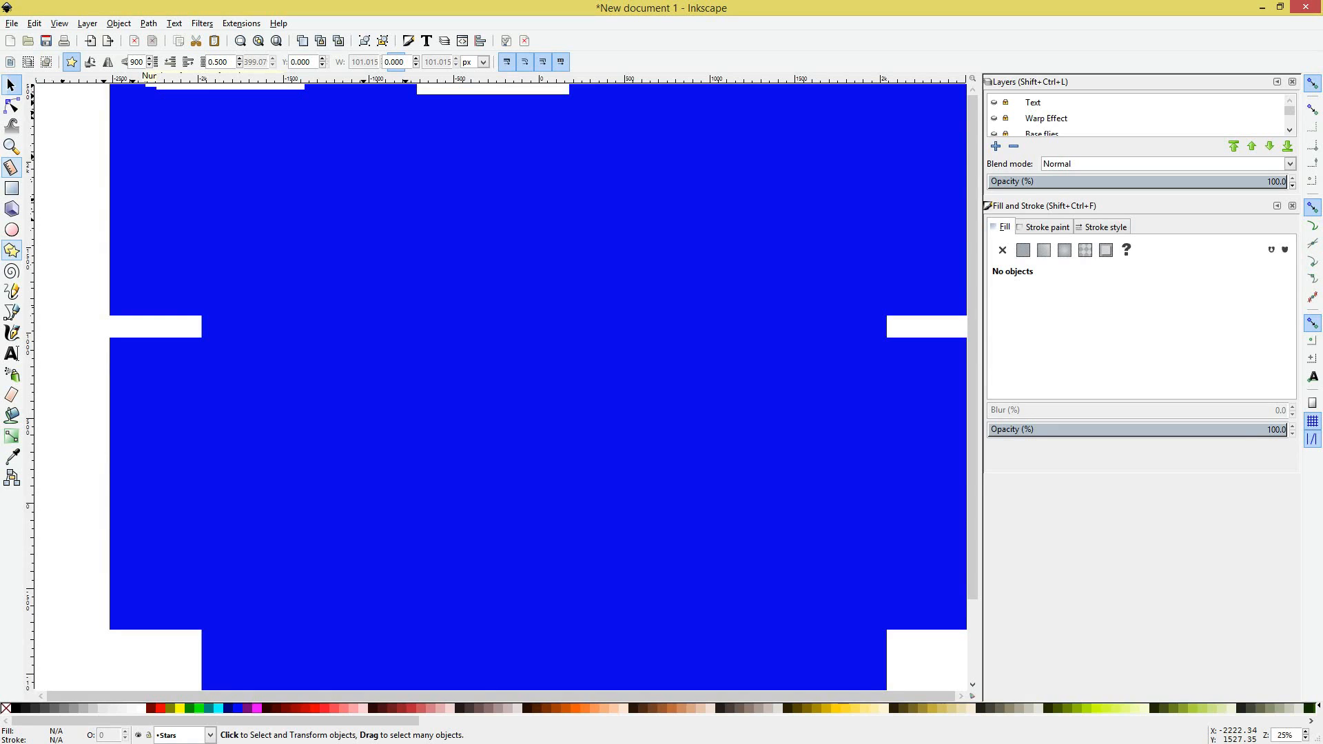
text(7)
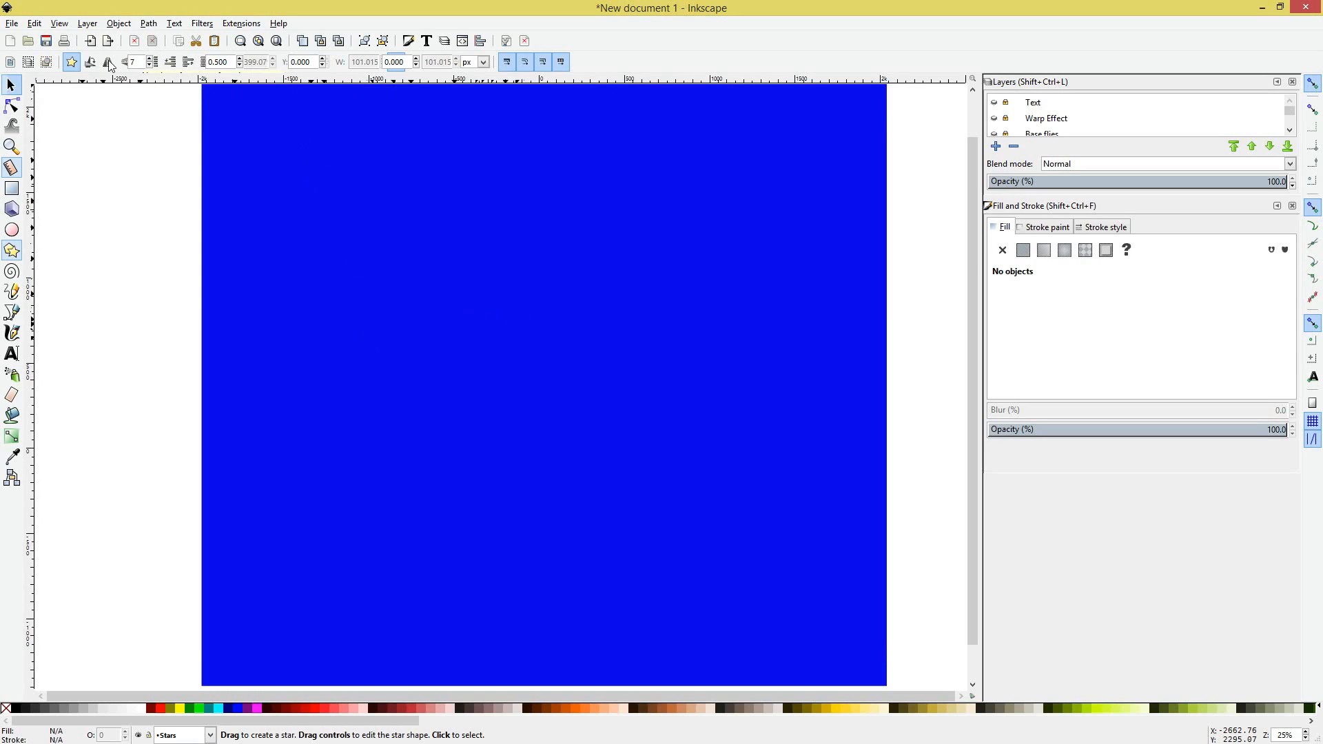
triple_click(312, 59)
text(1)
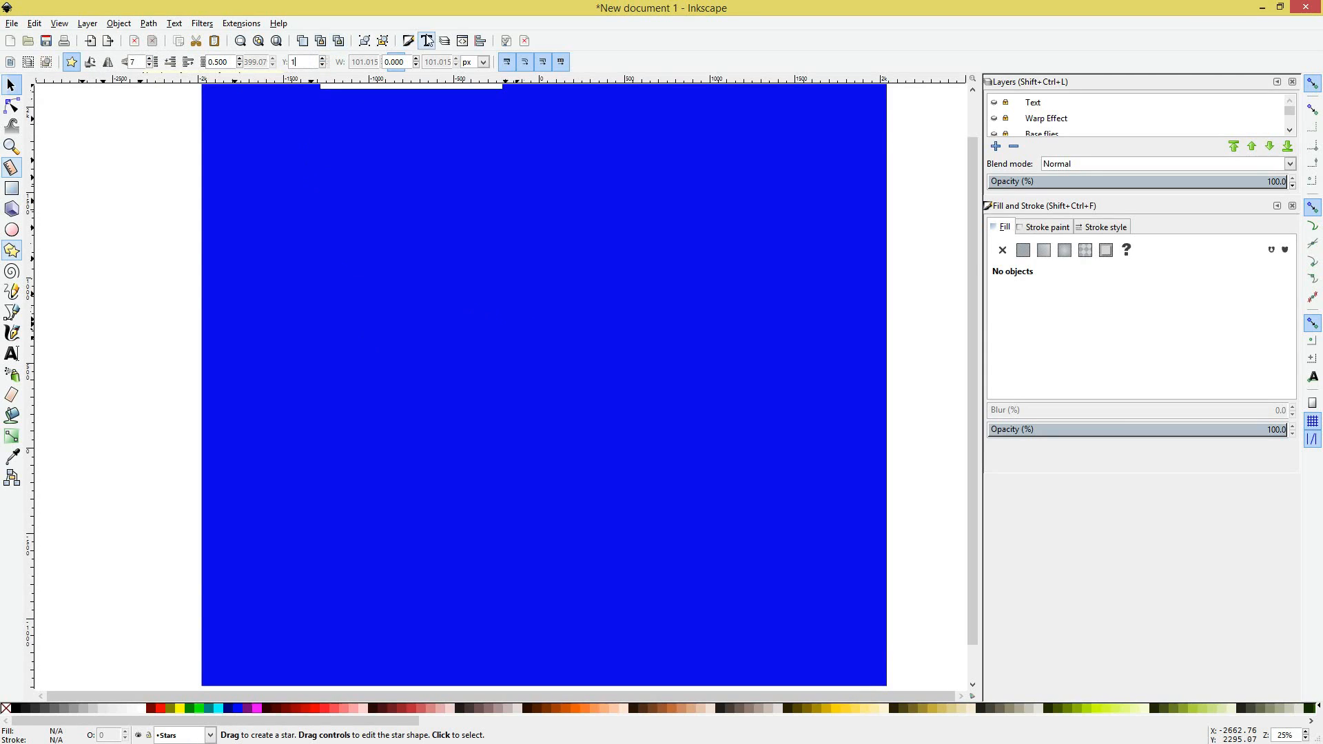
key(Tab)
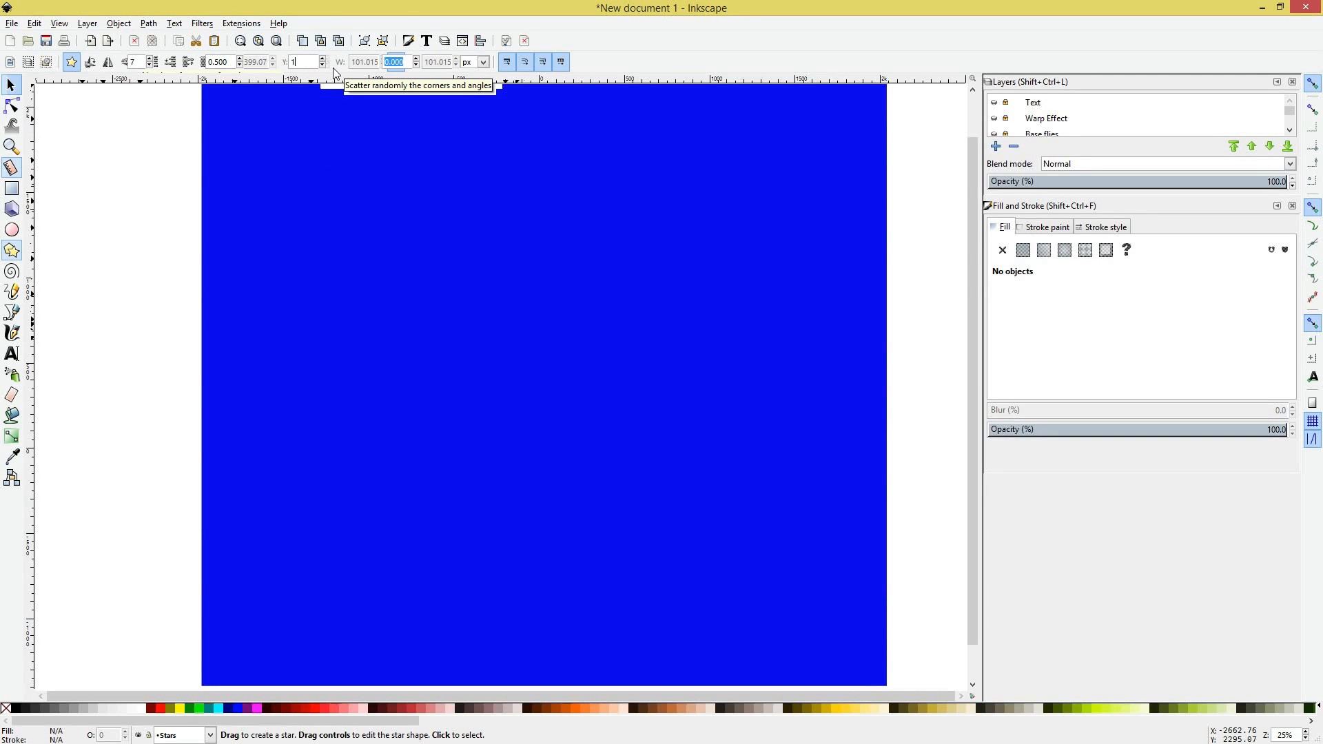
text(2)
drag(407, 284, 461, 335)
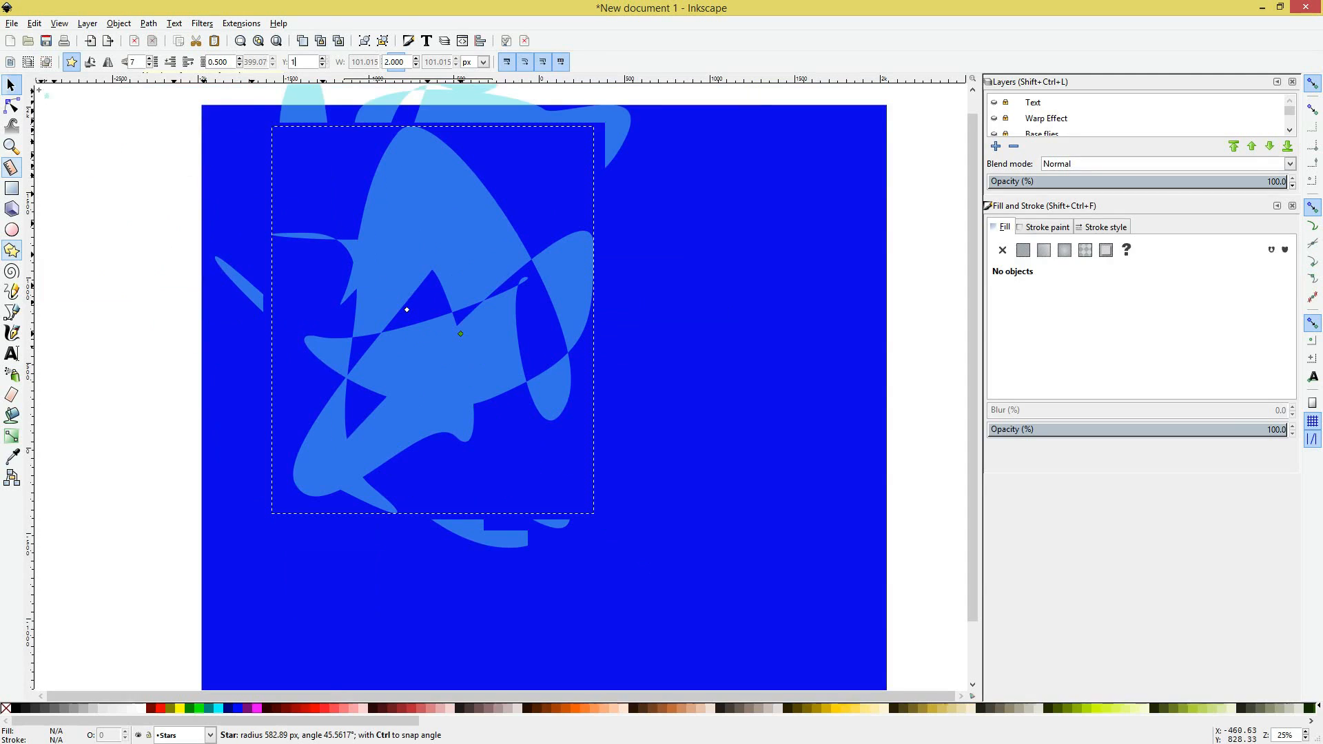
drag(430, 181, 556, 235)
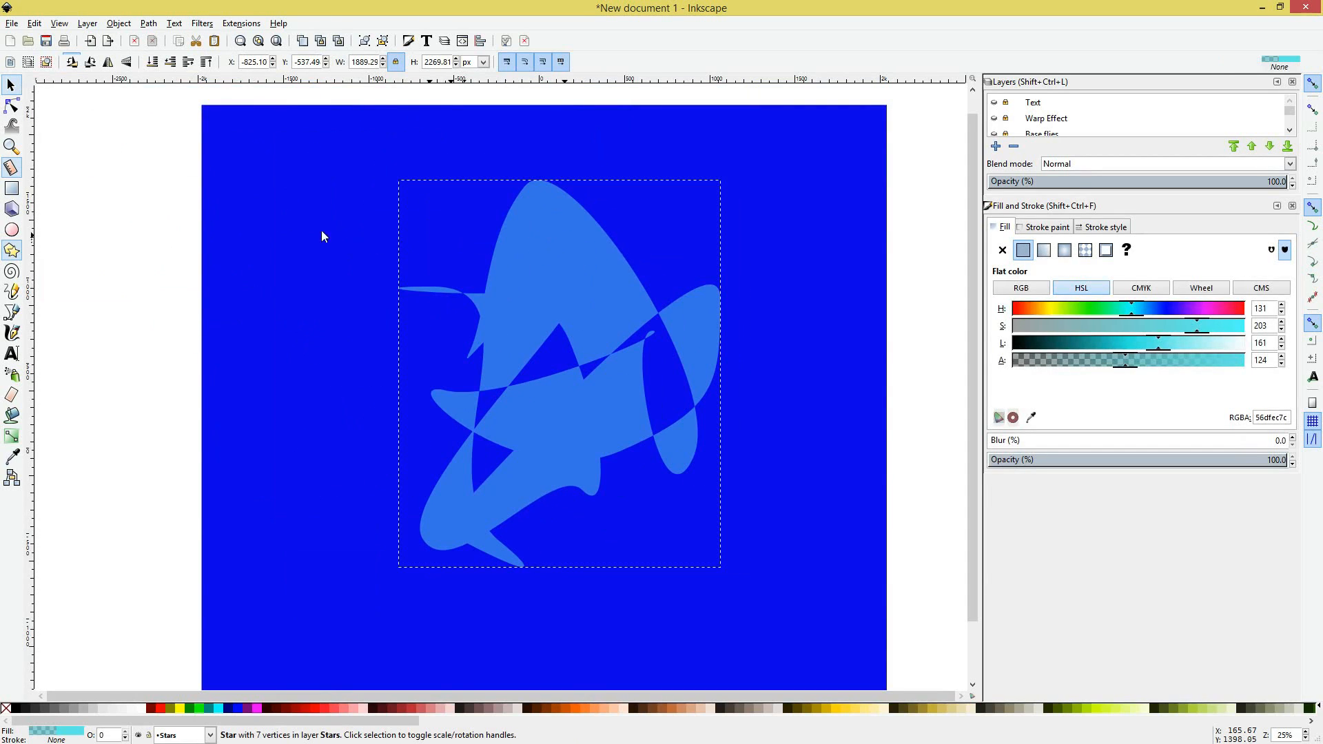
Step: Delete the seven-corner star, try a replacement star with randomized 0.500, and undo it
key(Delete)
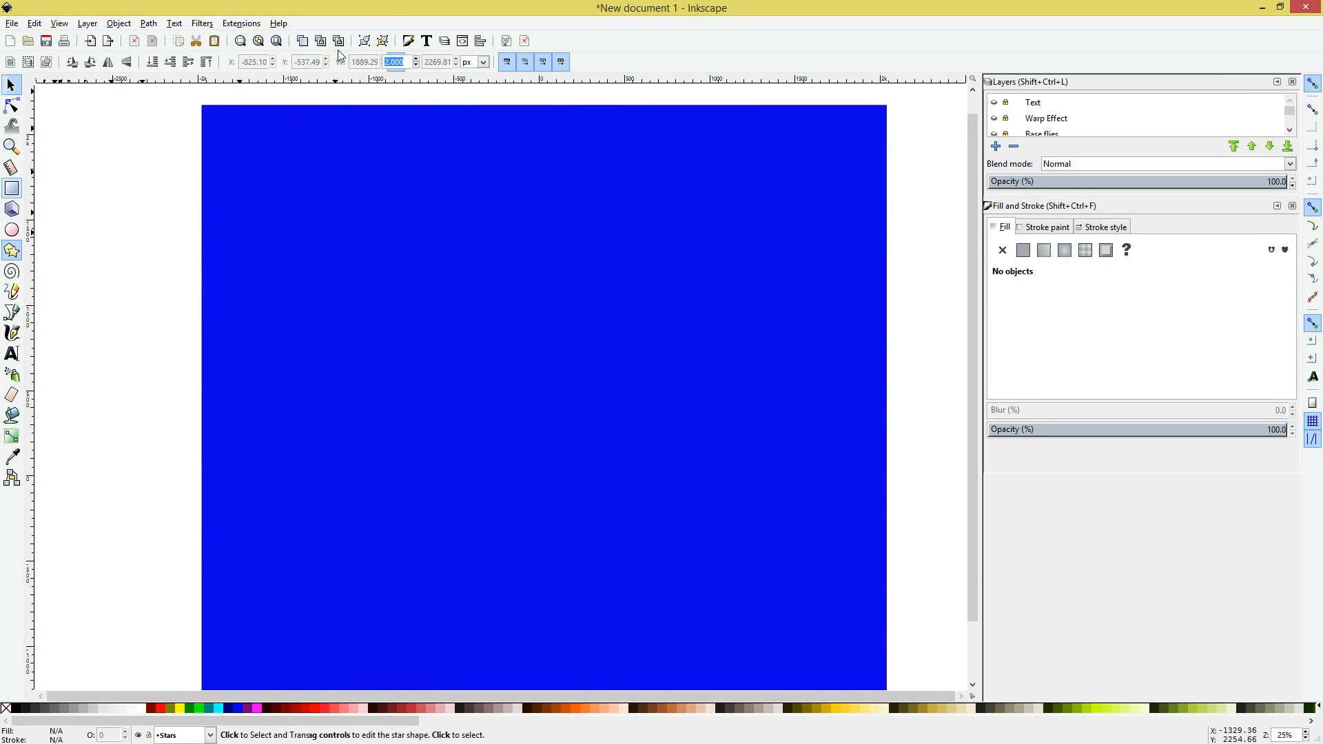
text(.5)
mouse_move(407, 159)
mouse_down()
mouse_move(458, 215)
mouse_move(448, 198)
mouse_up()
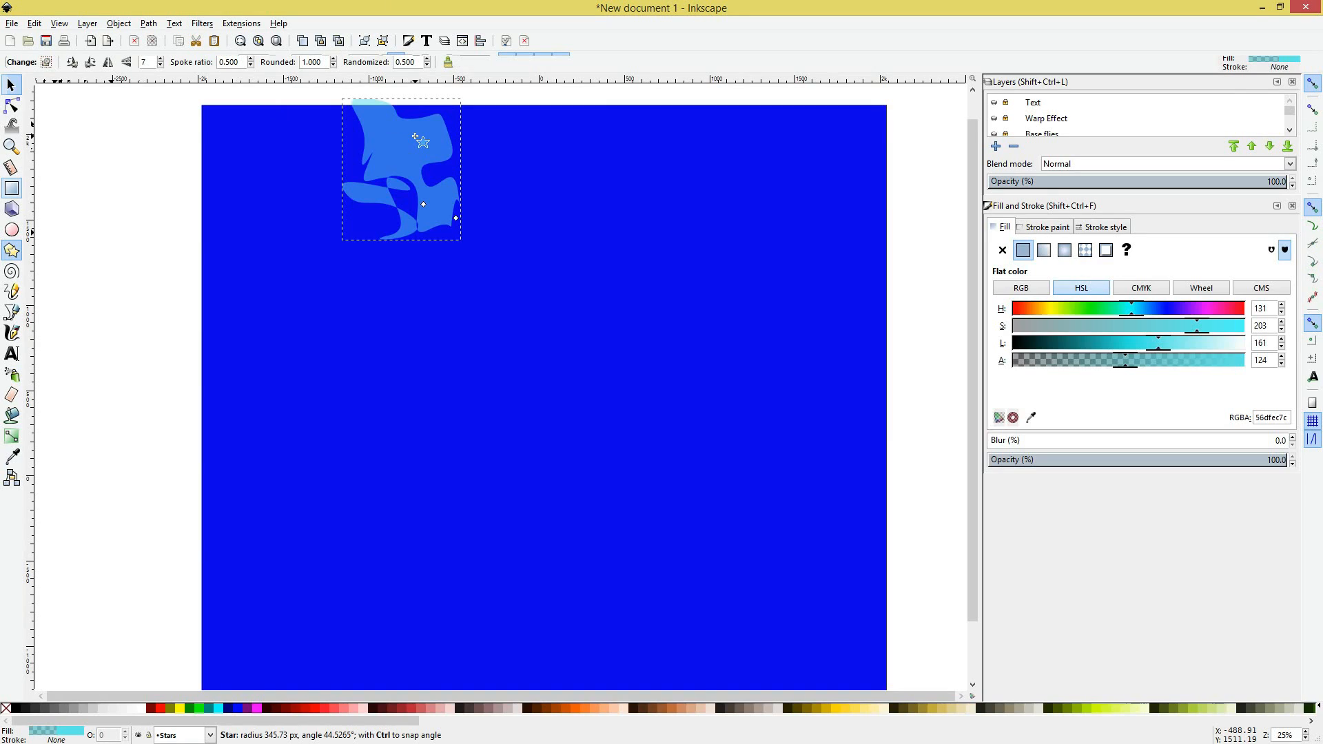
key(ctrl+z)
Step: Set the star rounding to 0 and try drawing a small star on the blue background
click(318, 61)
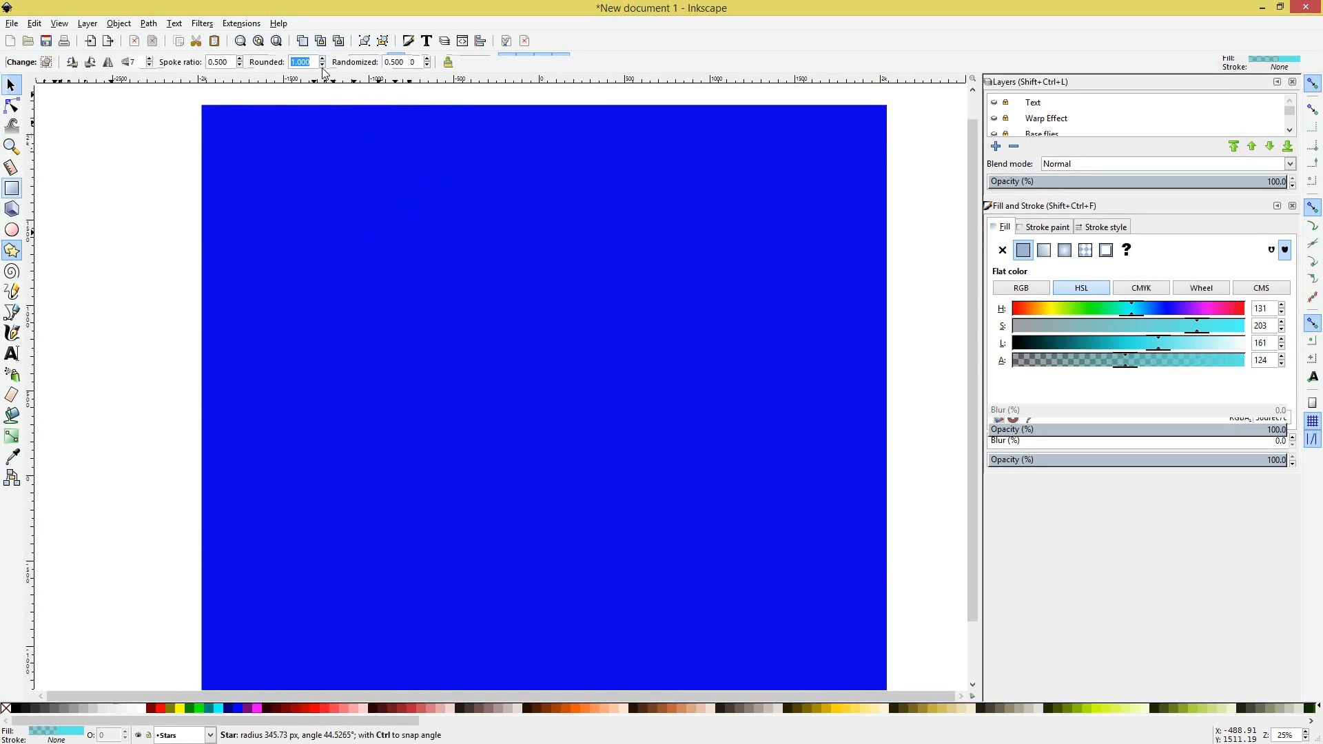
text(0)
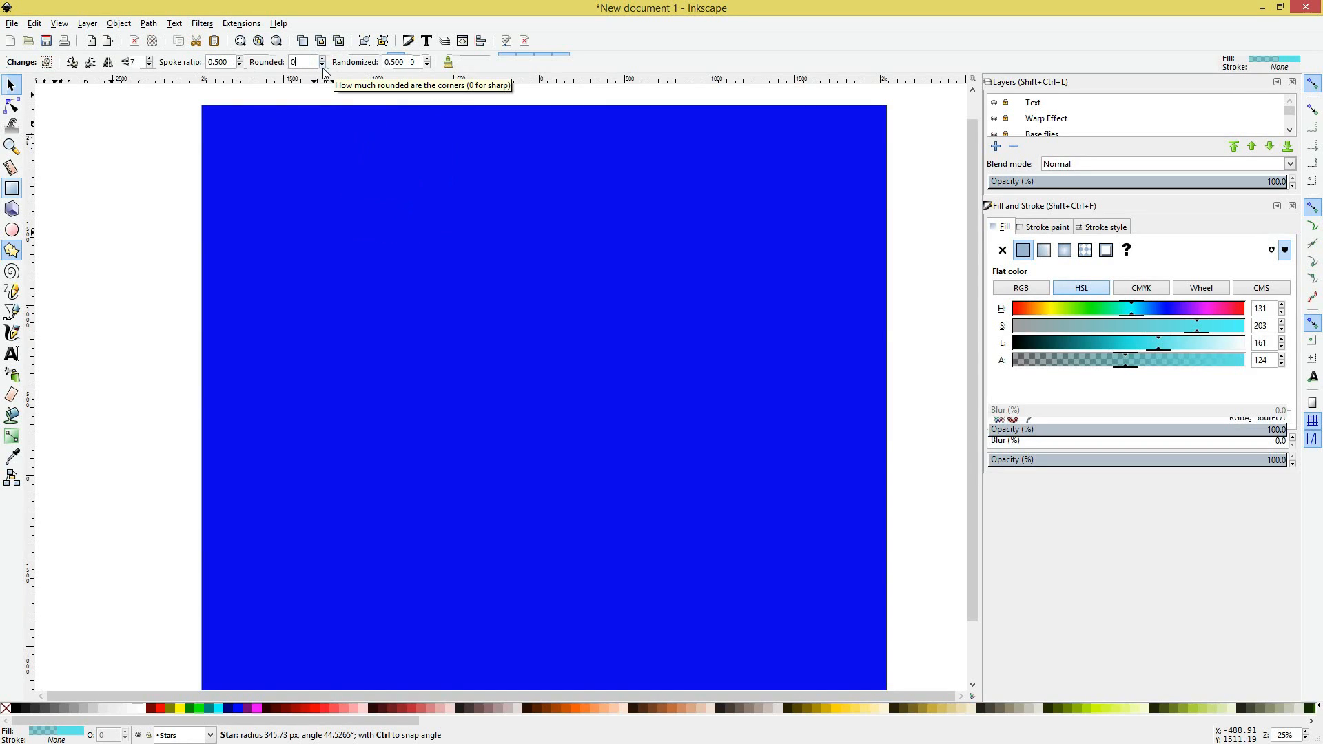
right_click(324, 71)
click(420, 278)
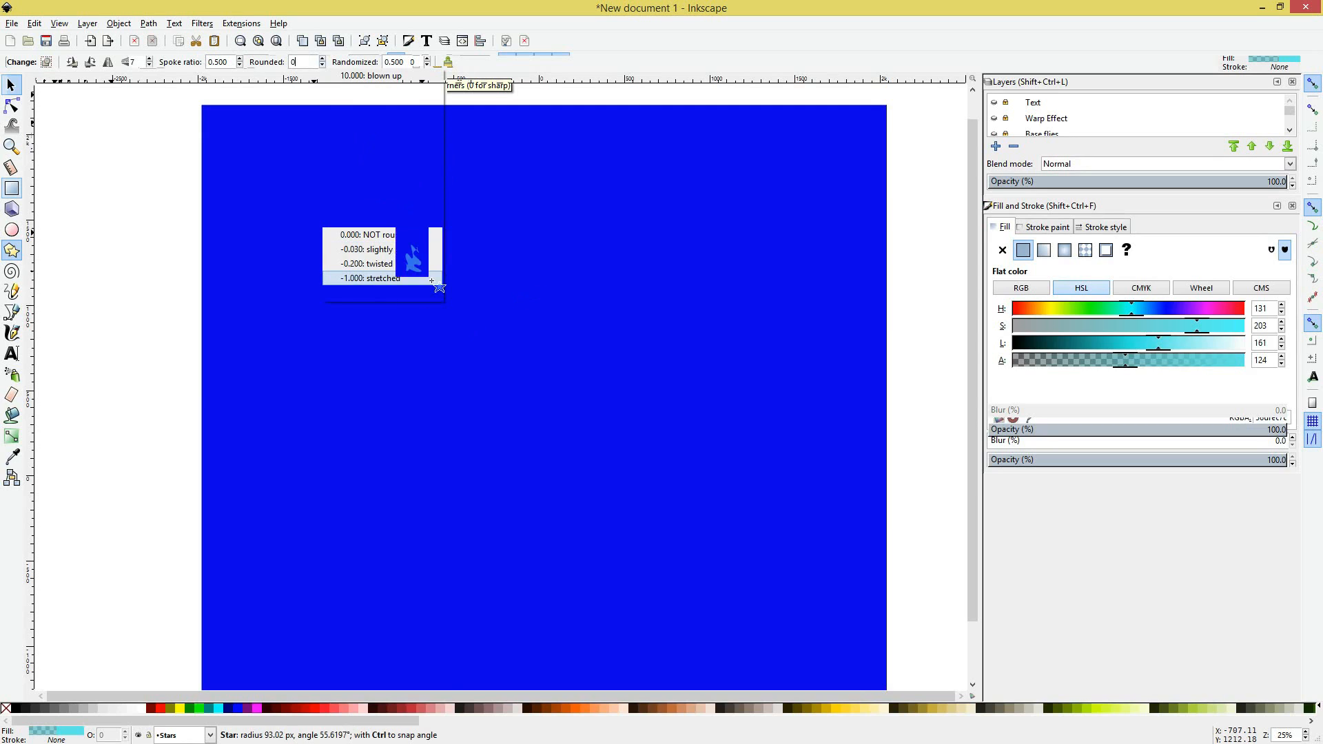
mouse_move(419, 265)
mouse_down()
mouse_move(456, 306)
mouse_move(436, 271)
mouse_move(447, 287)
mouse_move(455, 238)
mouse_move(378, 118)
mouse_up()
key(Escape)
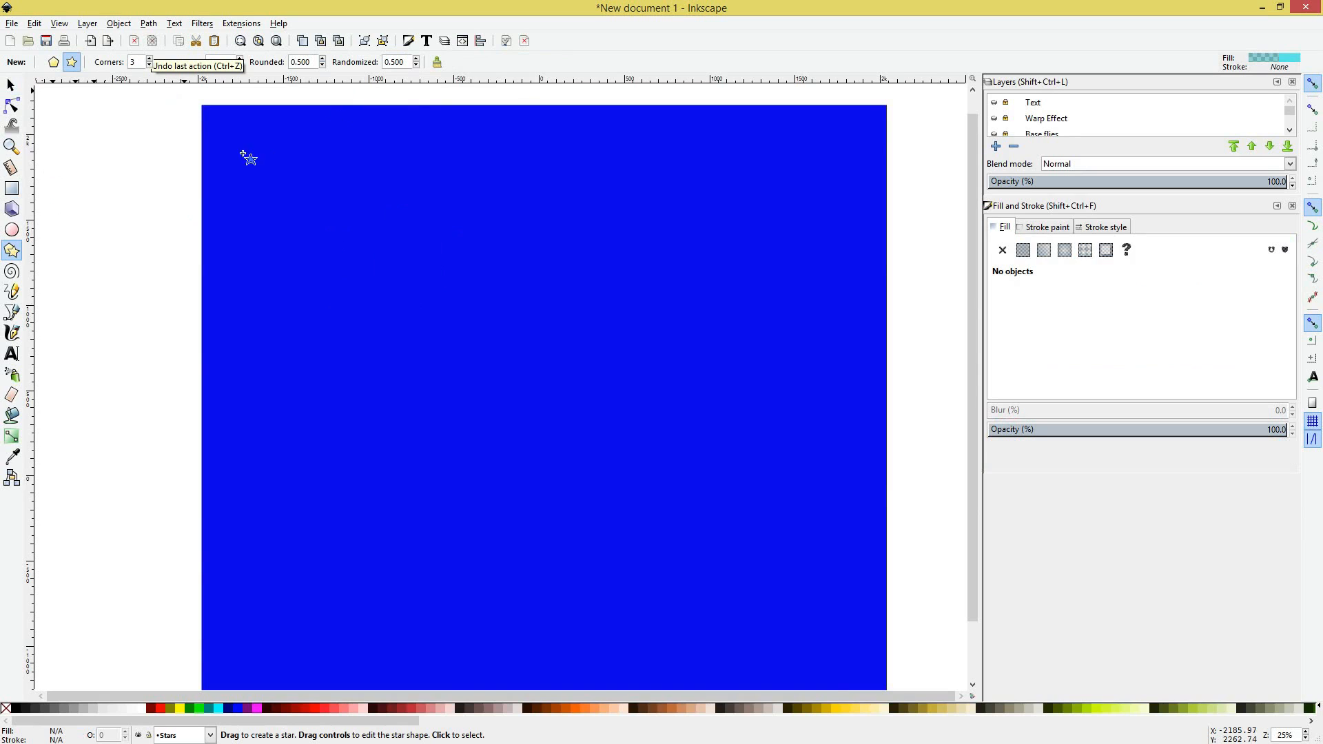
Step: Draw a three-corner star about 916 px wide, set its rounding to 0.100, and move it toward the middle of the background
mouse_move(406, 291)
mouse_down()
mouse_move(482, 382)
mouse_move(458, 163)
mouse_up()
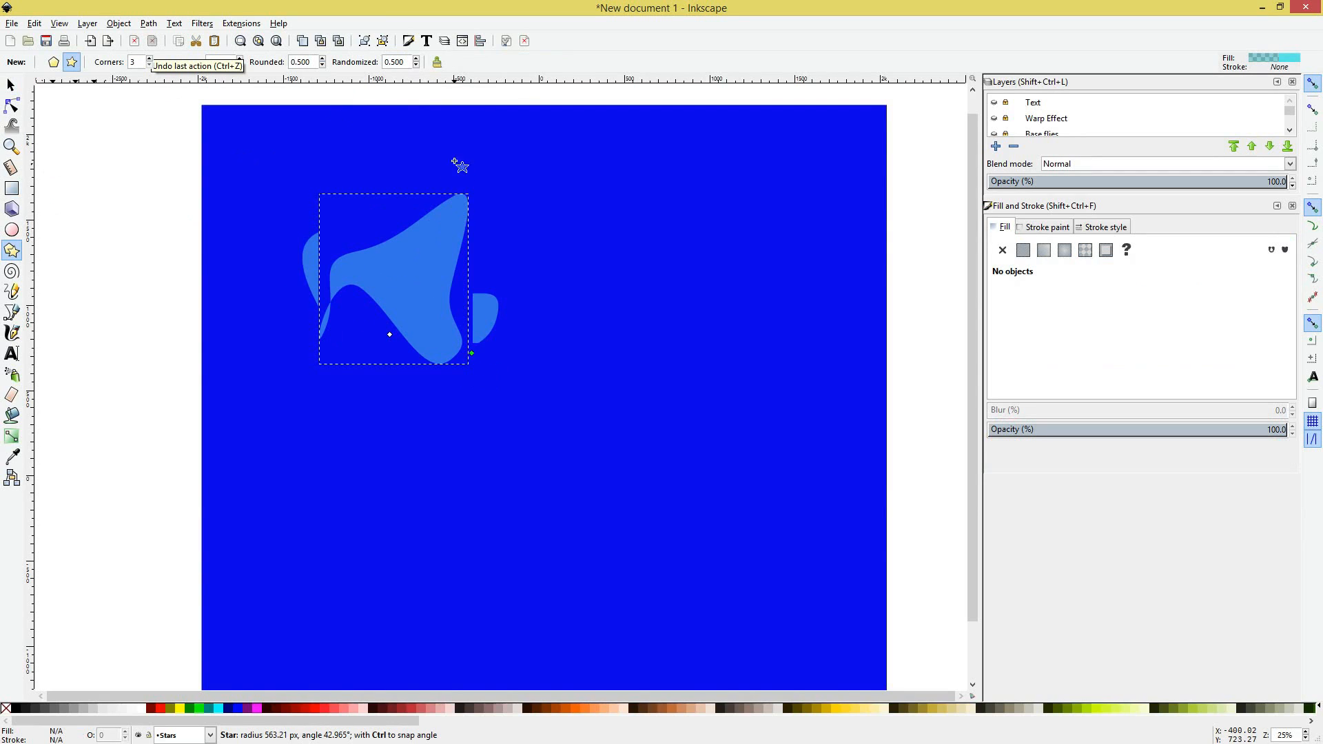
double_click(411, 61)
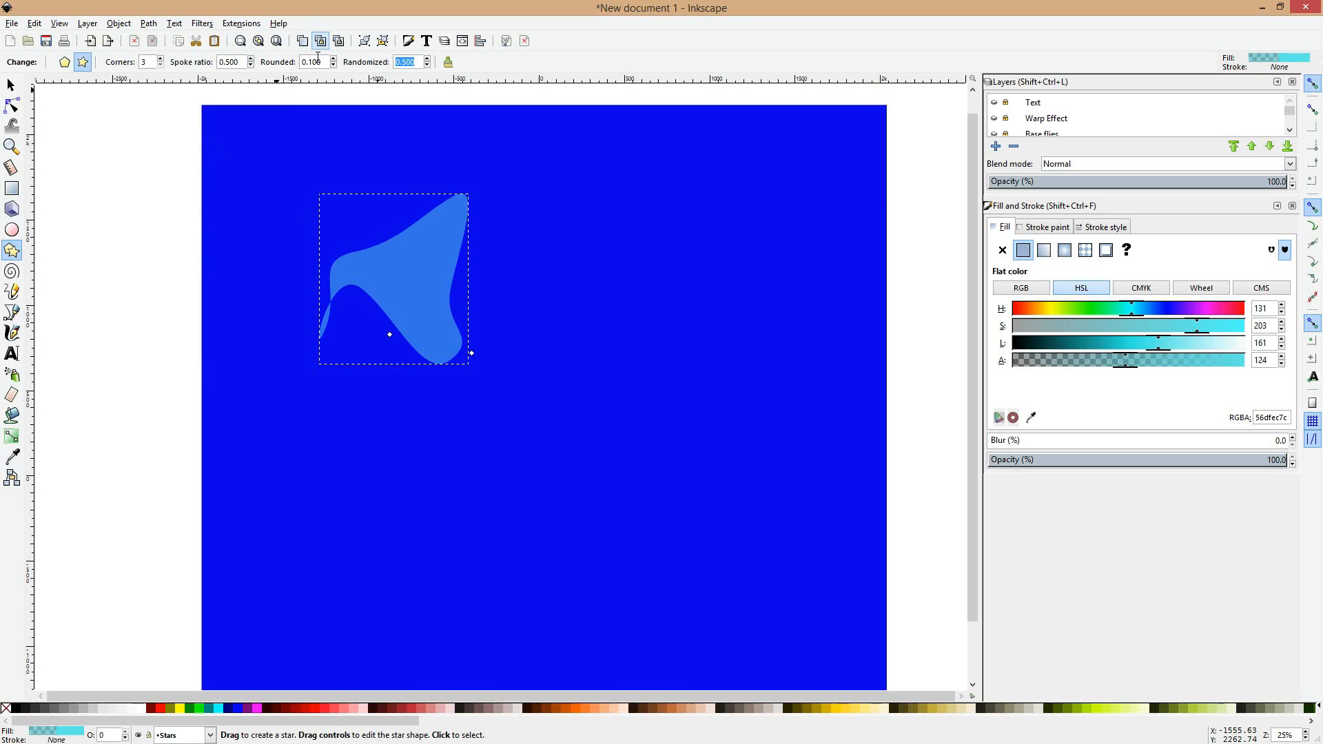
key(Return)
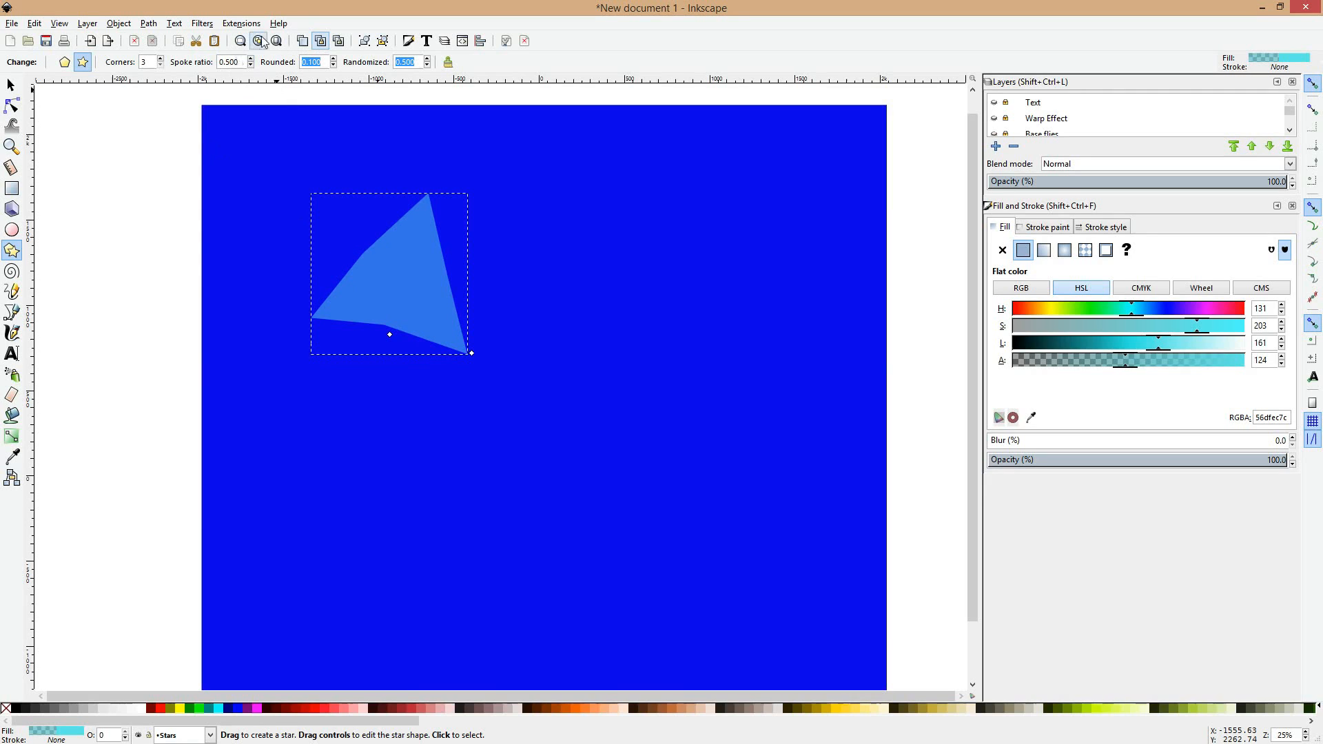
key(space)
drag(413, 278, 495, 308)
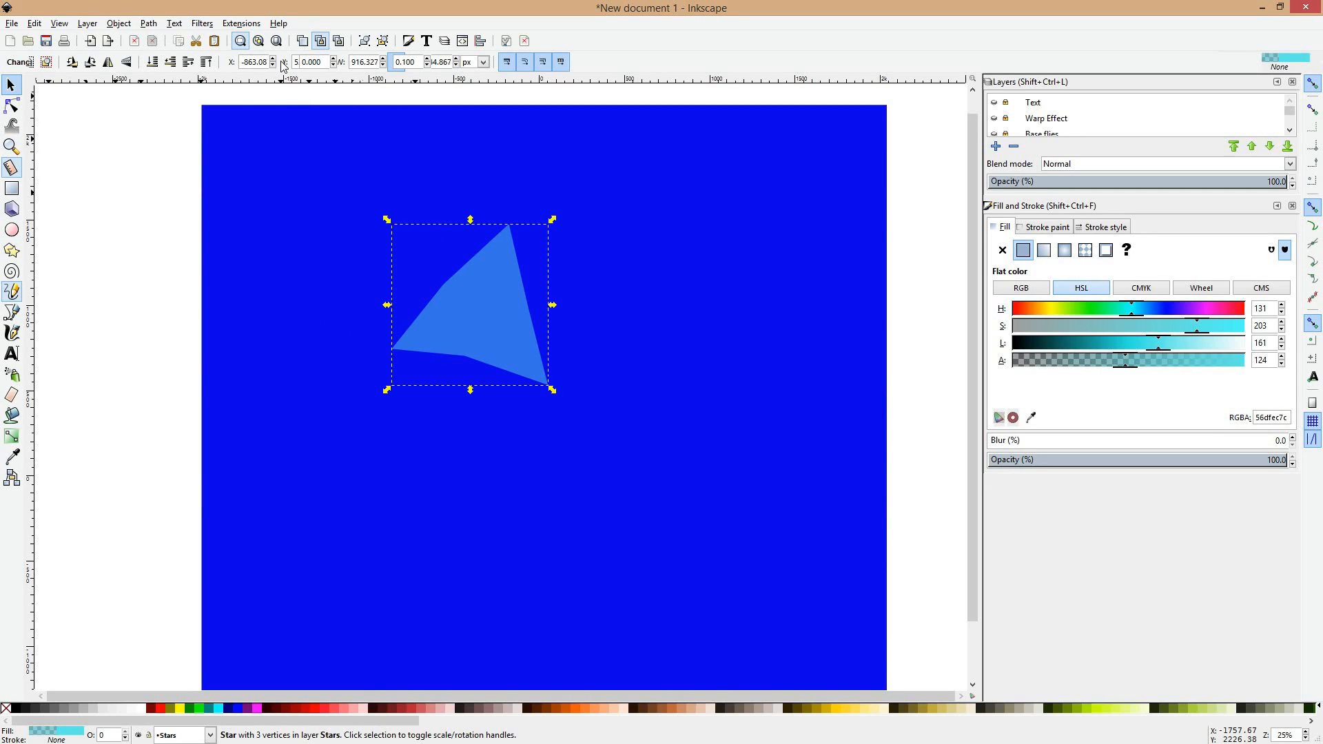
Step: Set the three-corner star's randomization to 0 and move it to the middle of the background
key(F9)
mouse_move(496, 330)
mouse_down()
mouse_move(550, 383)
mouse_move(525, 346)
mouse_move(589, 330)
mouse_move(624, 346)
mouse_up()
key(ctrl+z)
key(space)
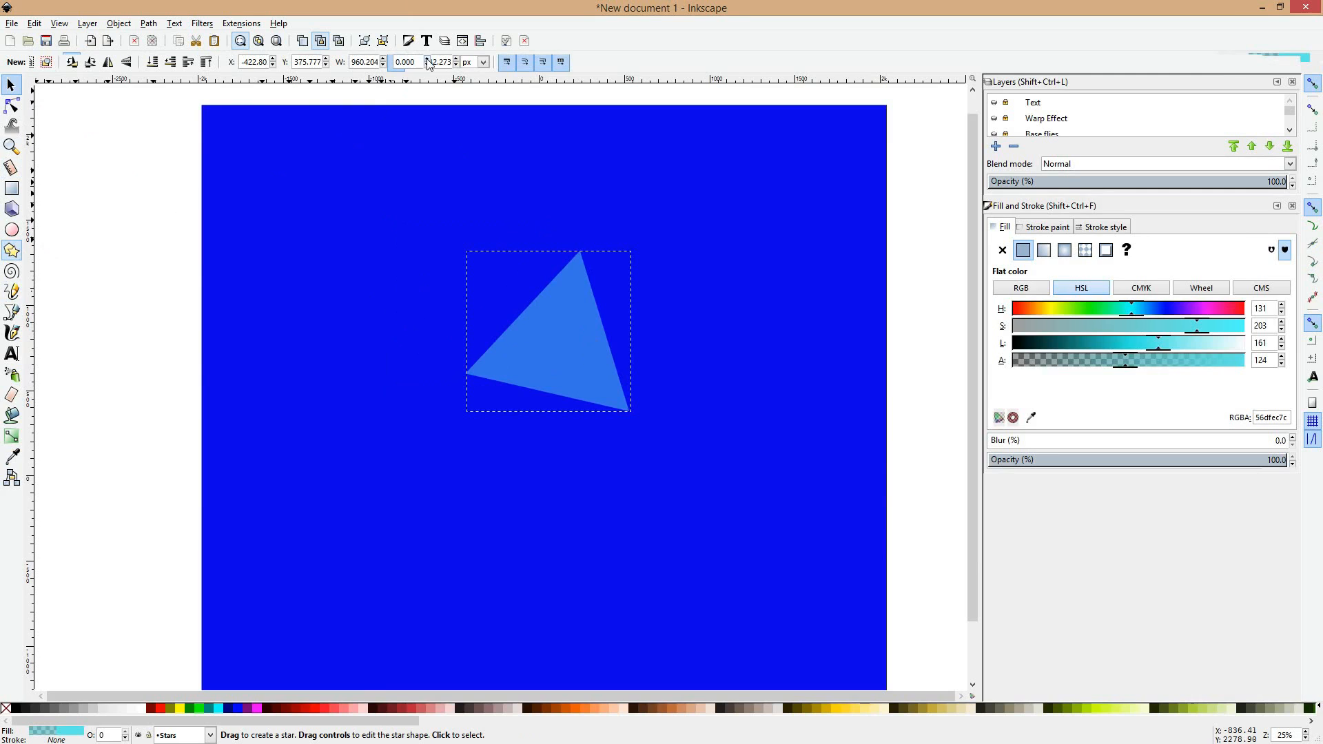
Step: Try randomizing the three-corner star up to 1.930, reduce the randomization, and give the star more corners
click(428, 59)
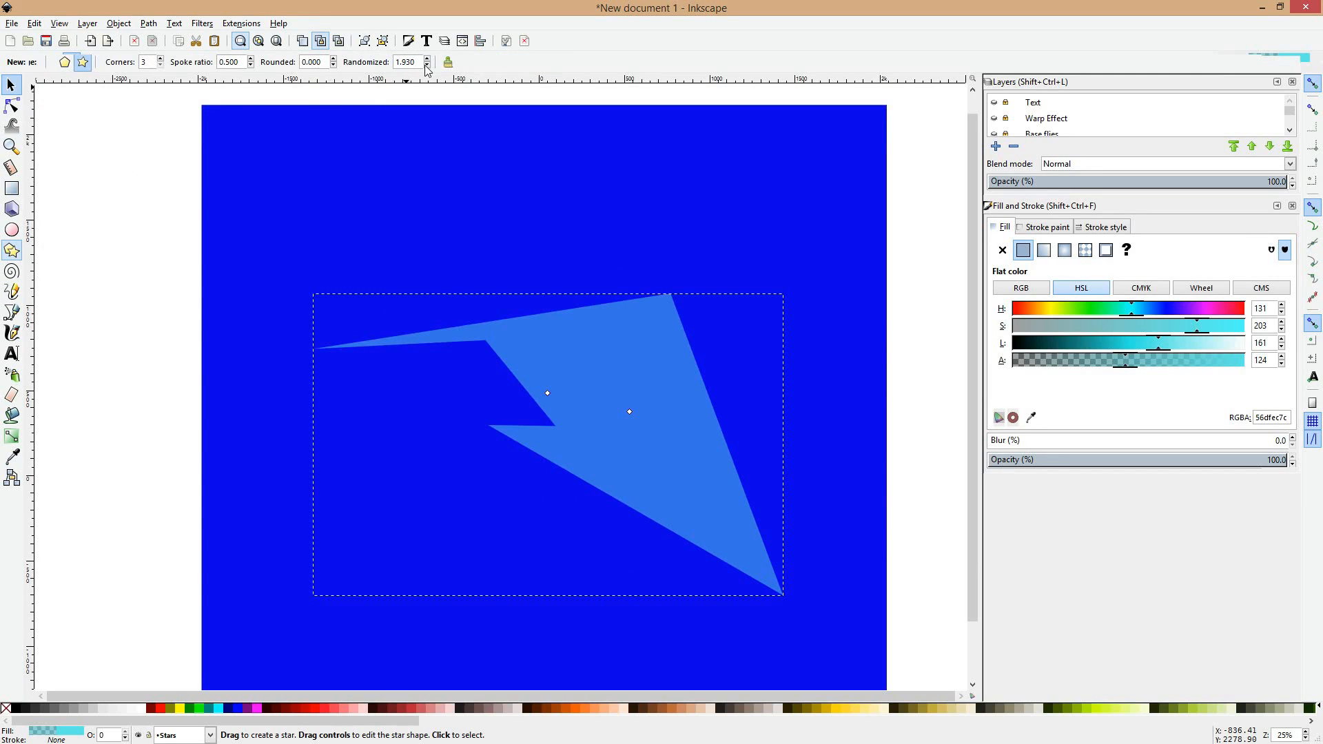
click(427, 59)
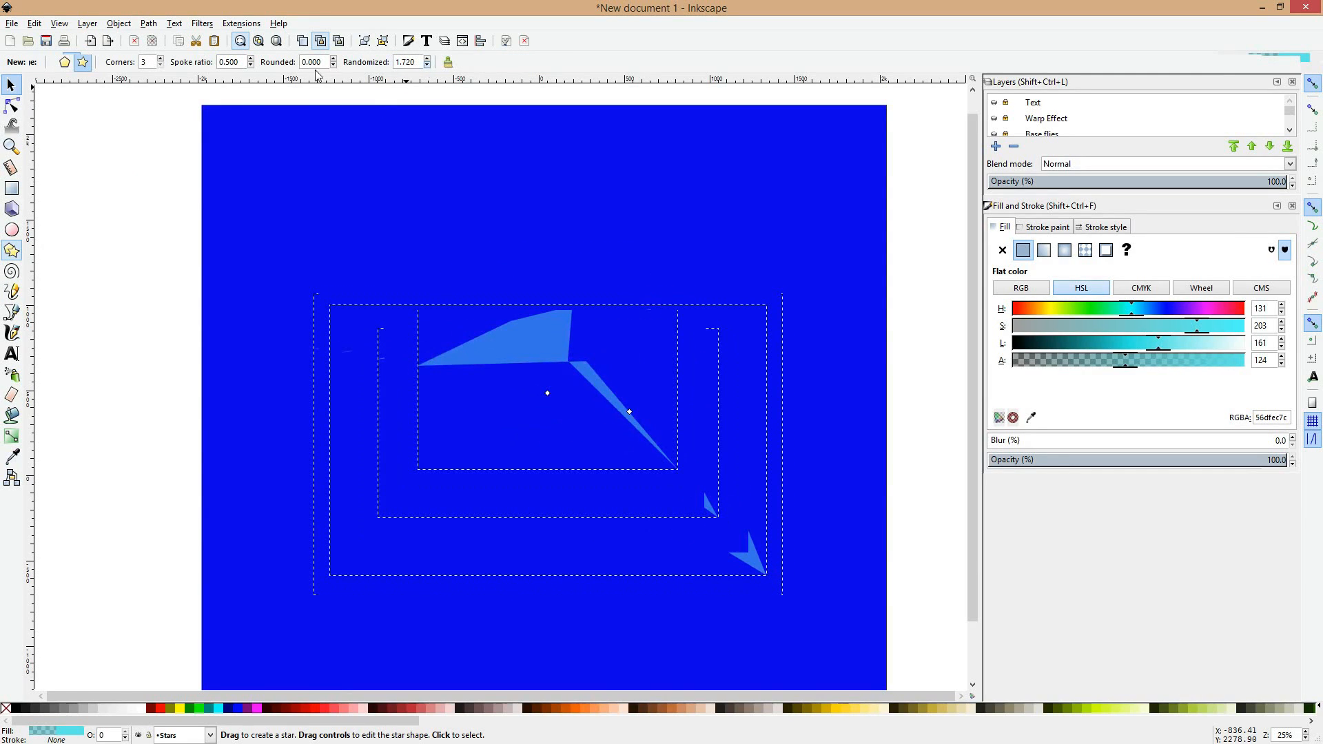
click(161, 60)
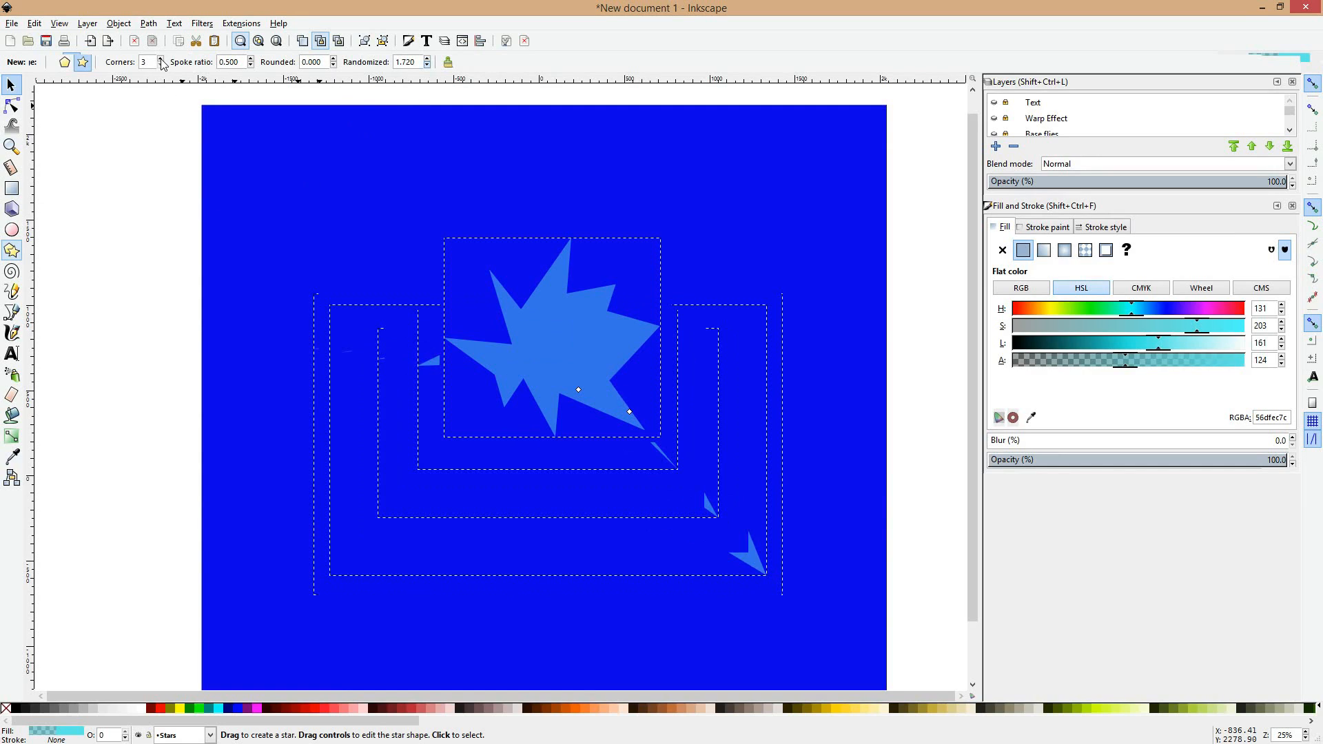
Step: Try rounding the many-cornered star up to 0.870 and bring the rounding down to 0.030
click(333, 60)
click(334, 60)
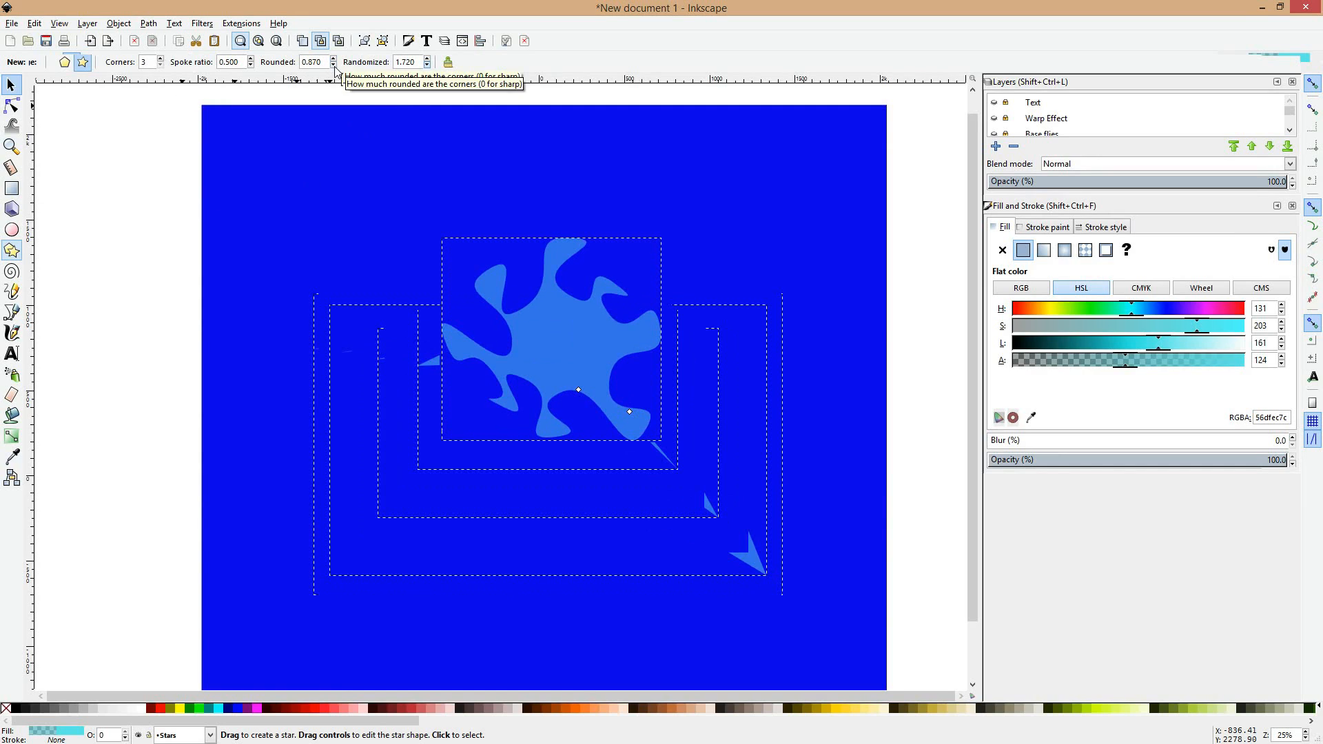
click(334, 65)
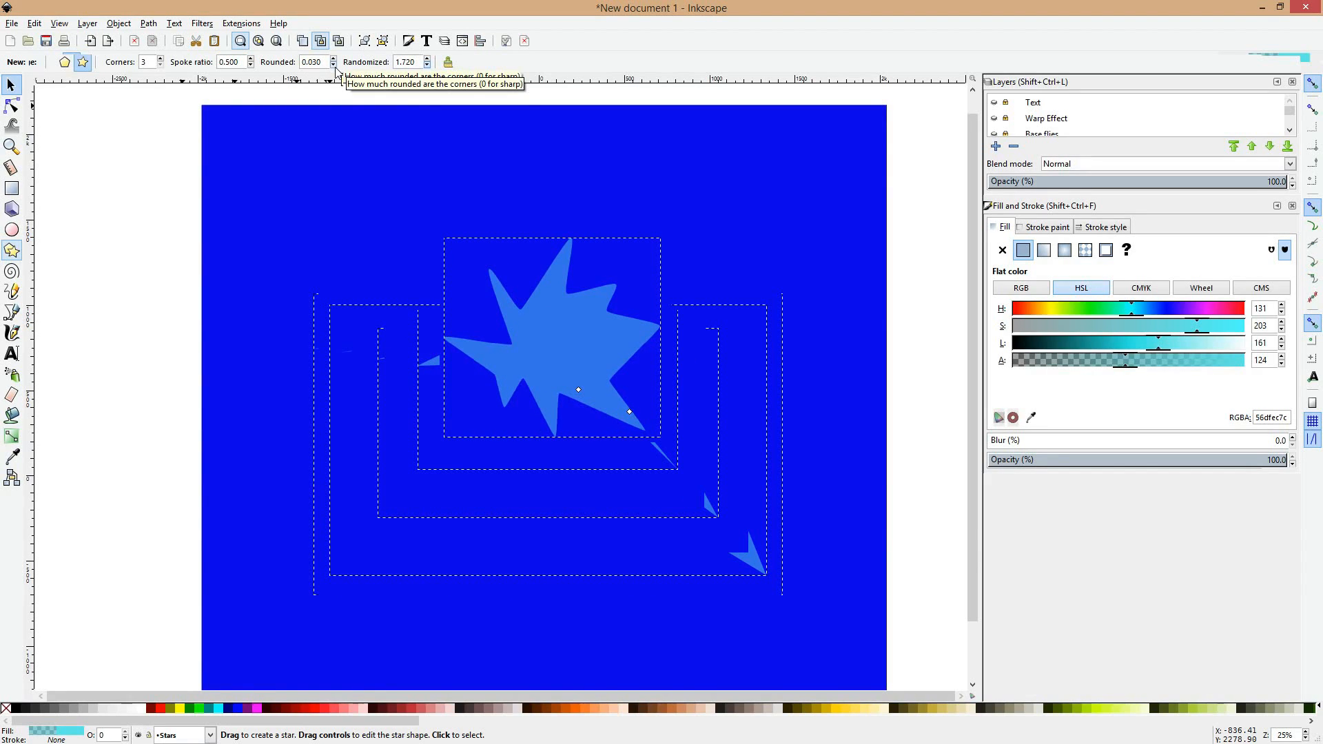
Step: Try the star with rounded 0.740, randomized 0.209 and spoke ratio 0.560
click(333, 65)
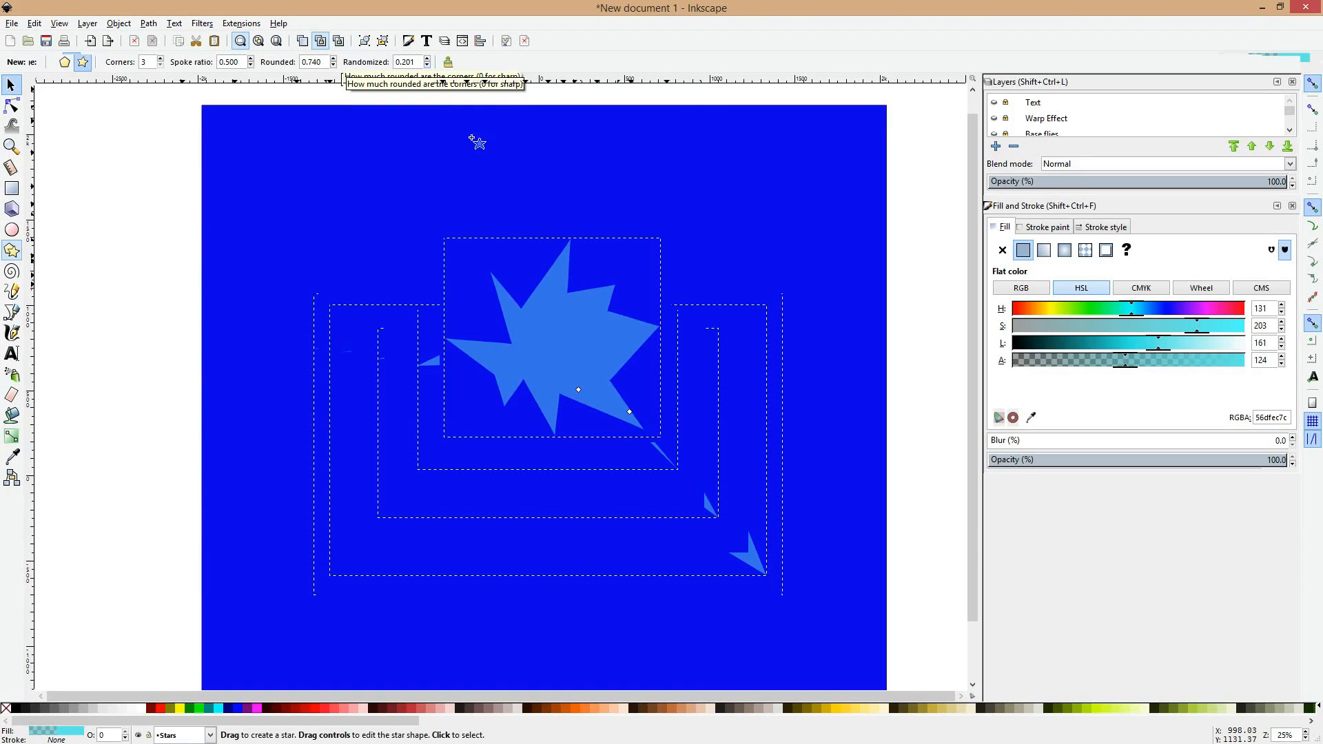
click(428, 60)
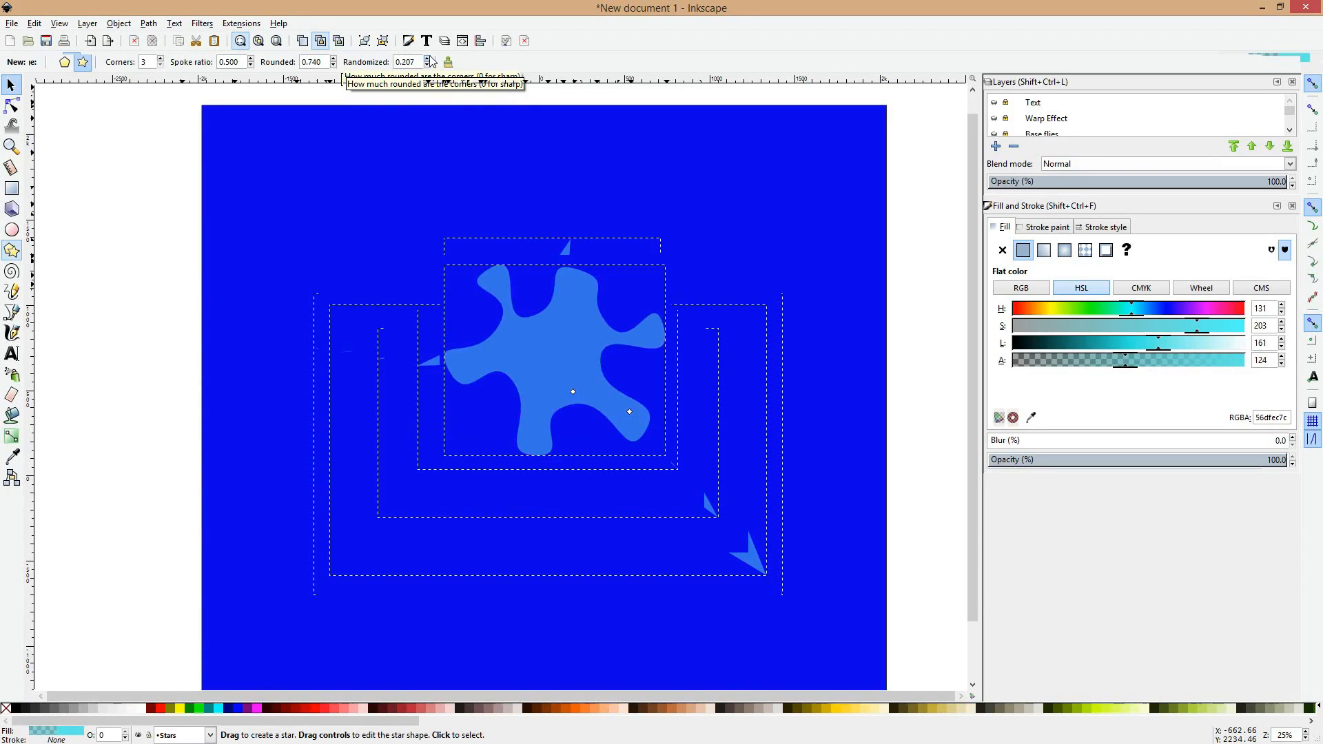
click(251, 60)
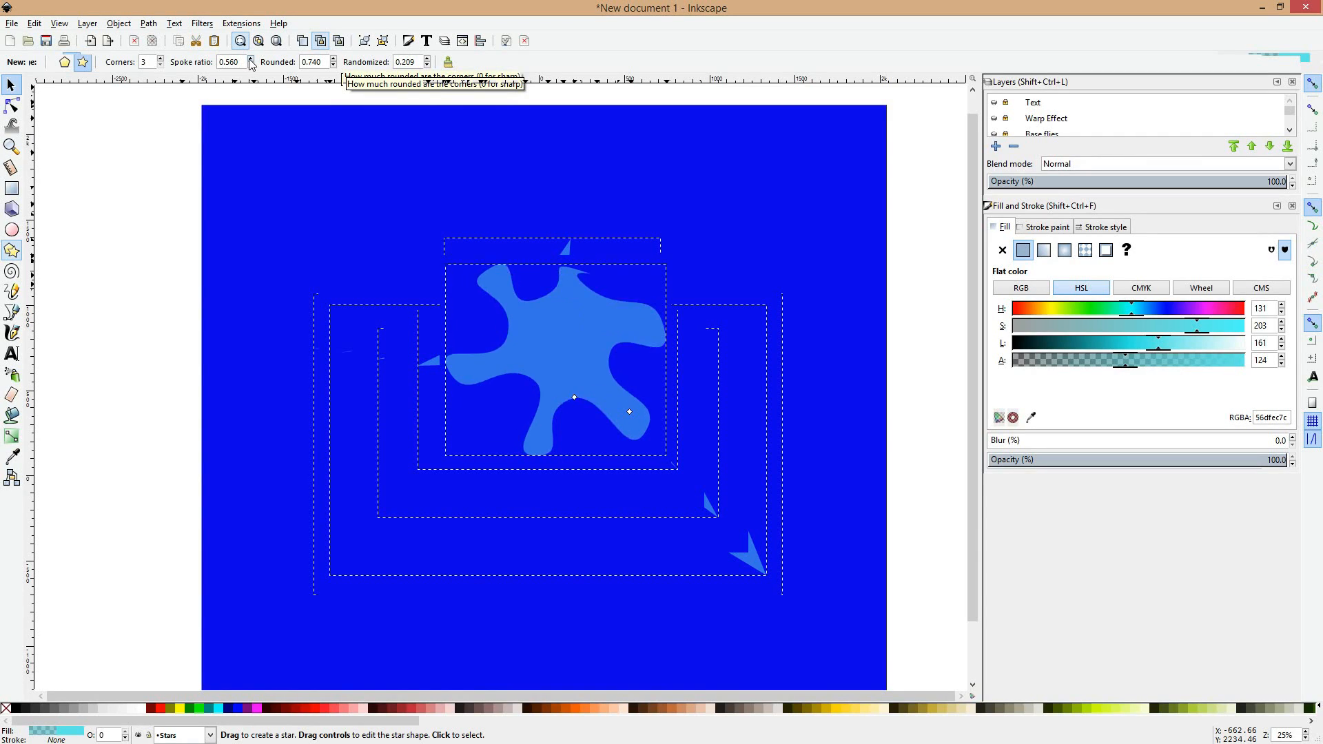
click(251, 60)
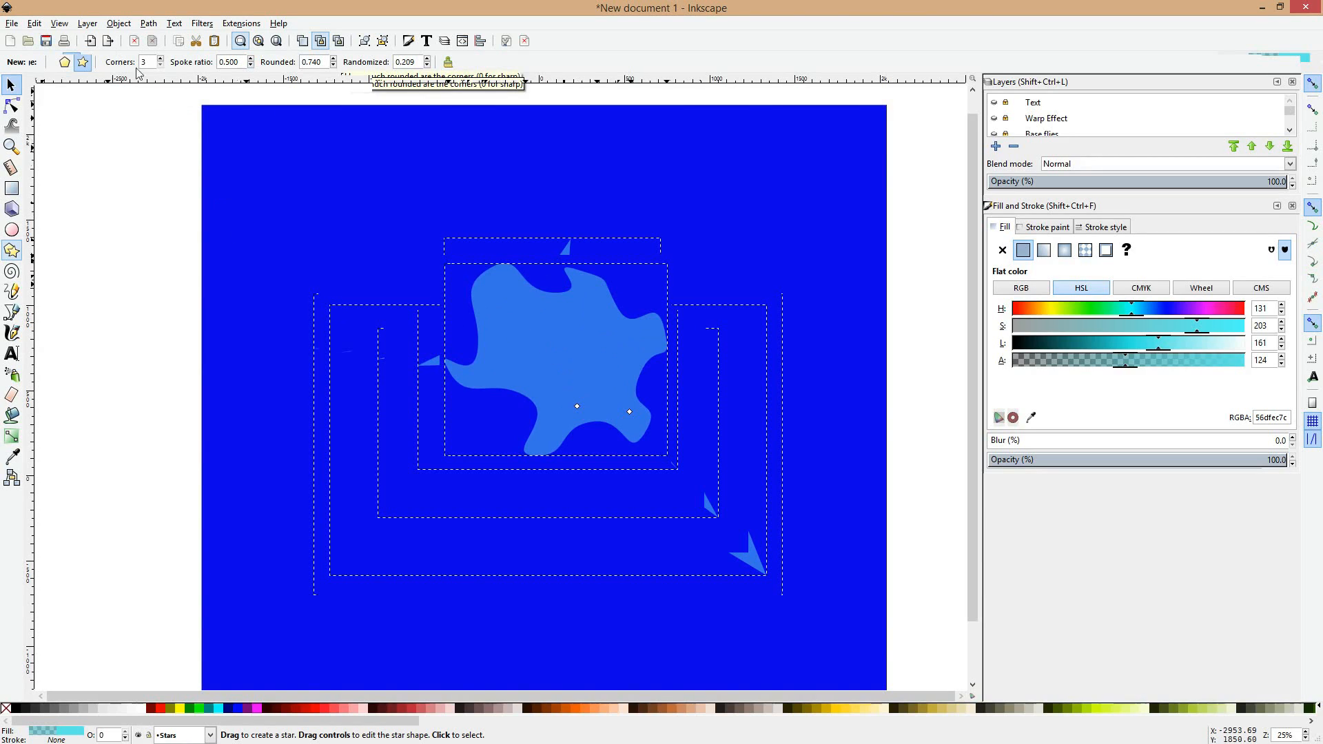
Step: Undo the spoke ratio change and reset the star's randomization and rounding to 0
key(ctrl+z)
double_click(417, 63)
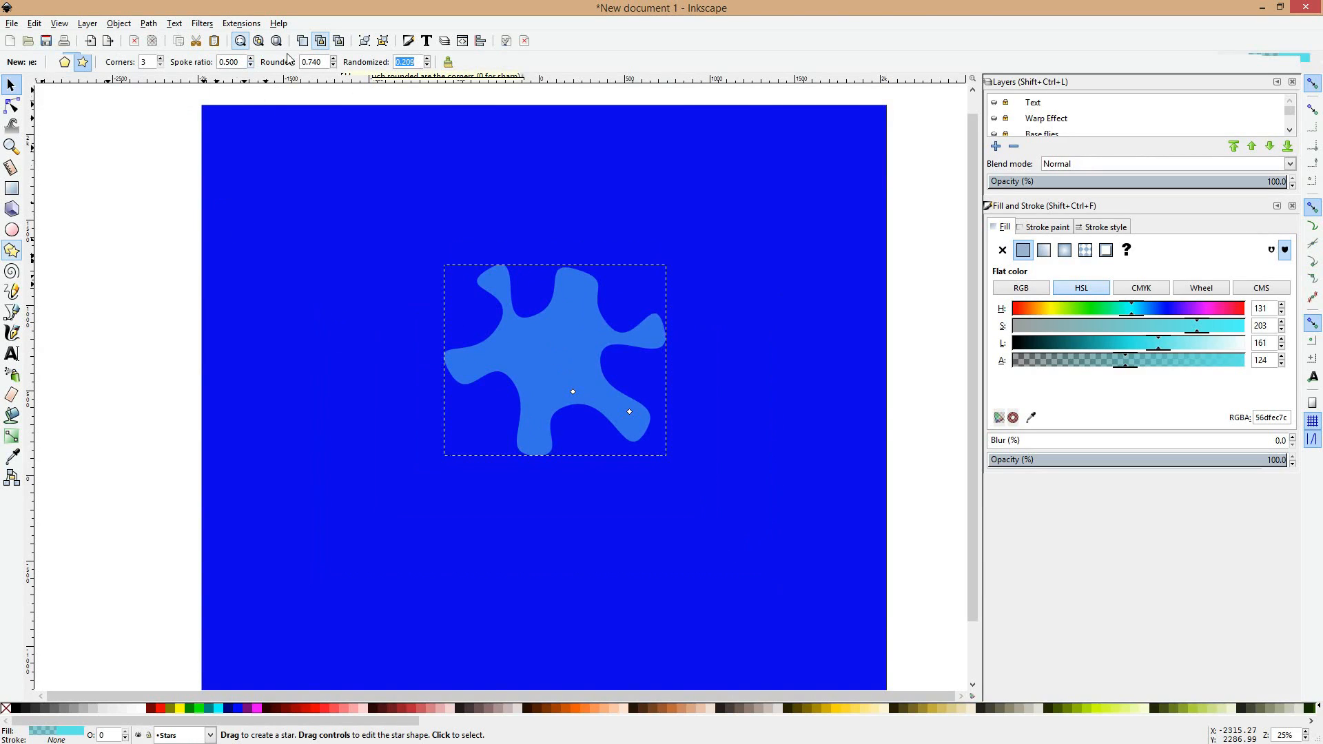
text(0)
key(Return)
double_click(314, 62)
Step: Move the sharp six-corner star toward the background's left side and delete it
click(11, 86)
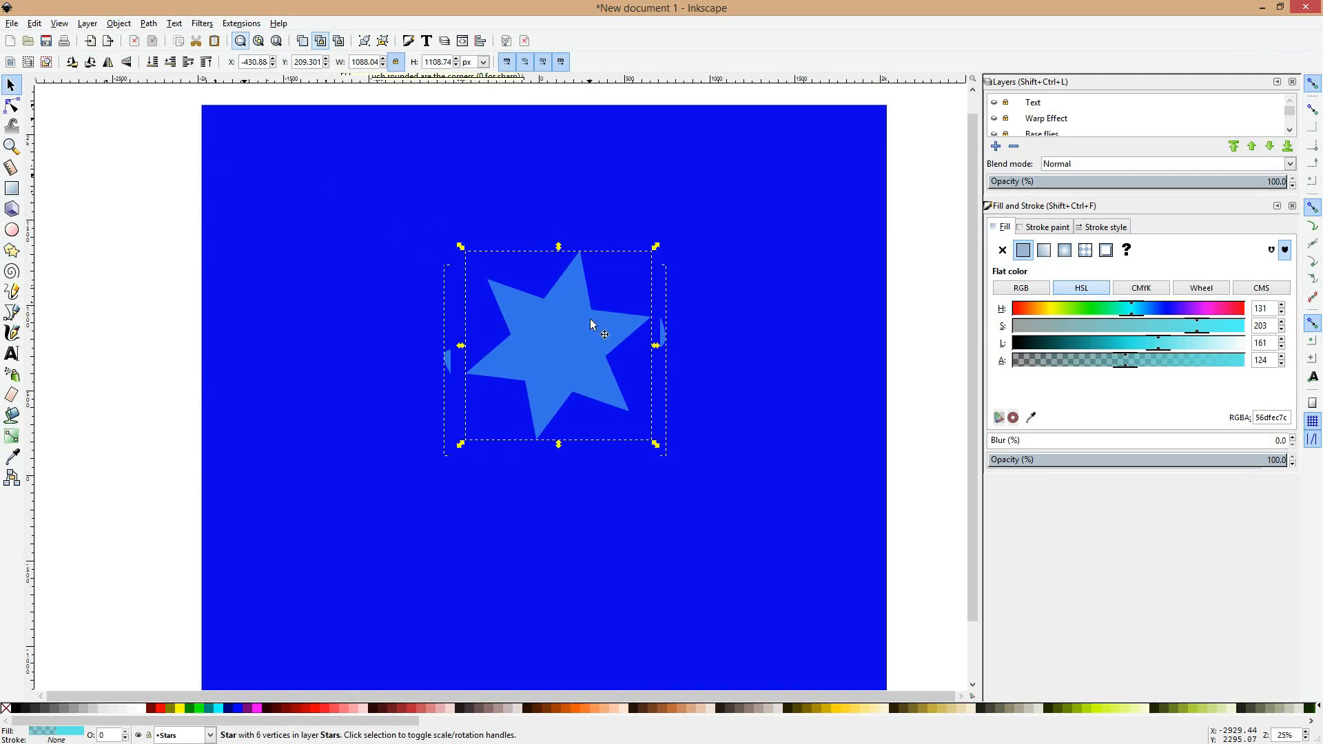
drag(548, 337, 419, 327)
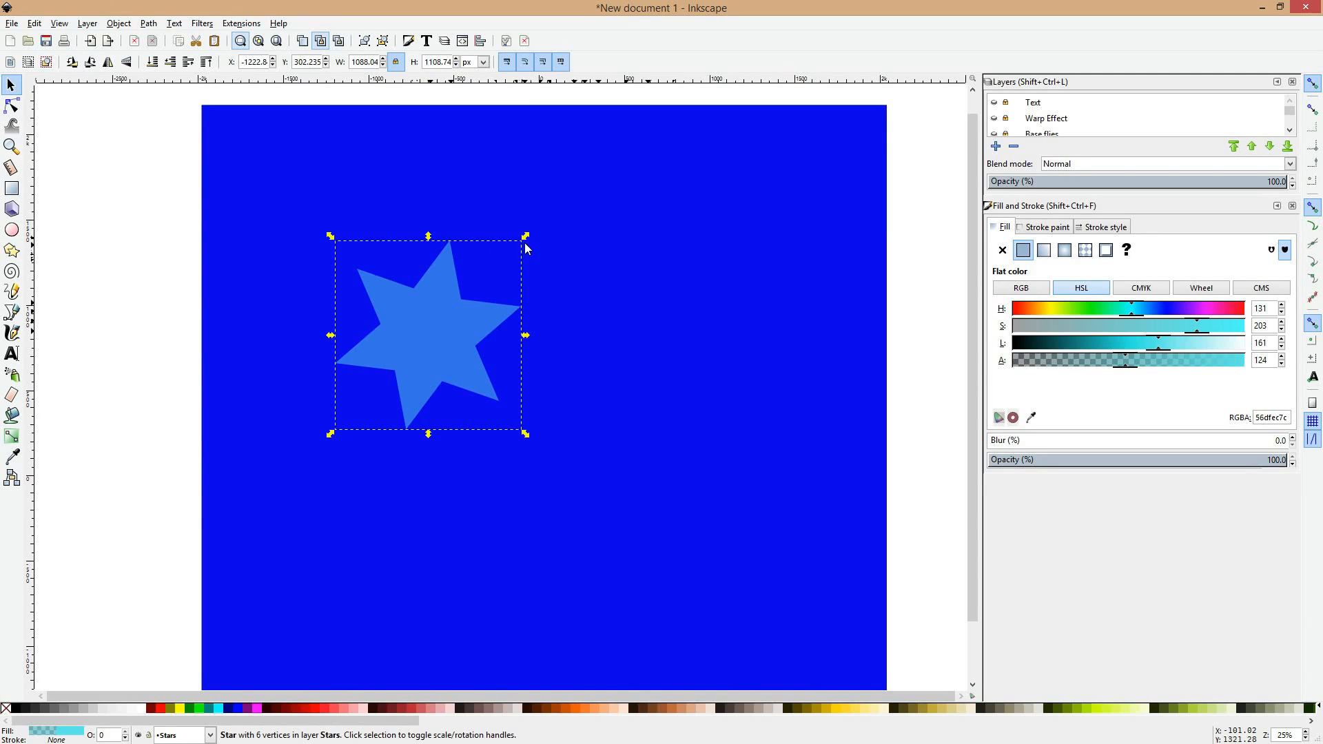
key(Delete)
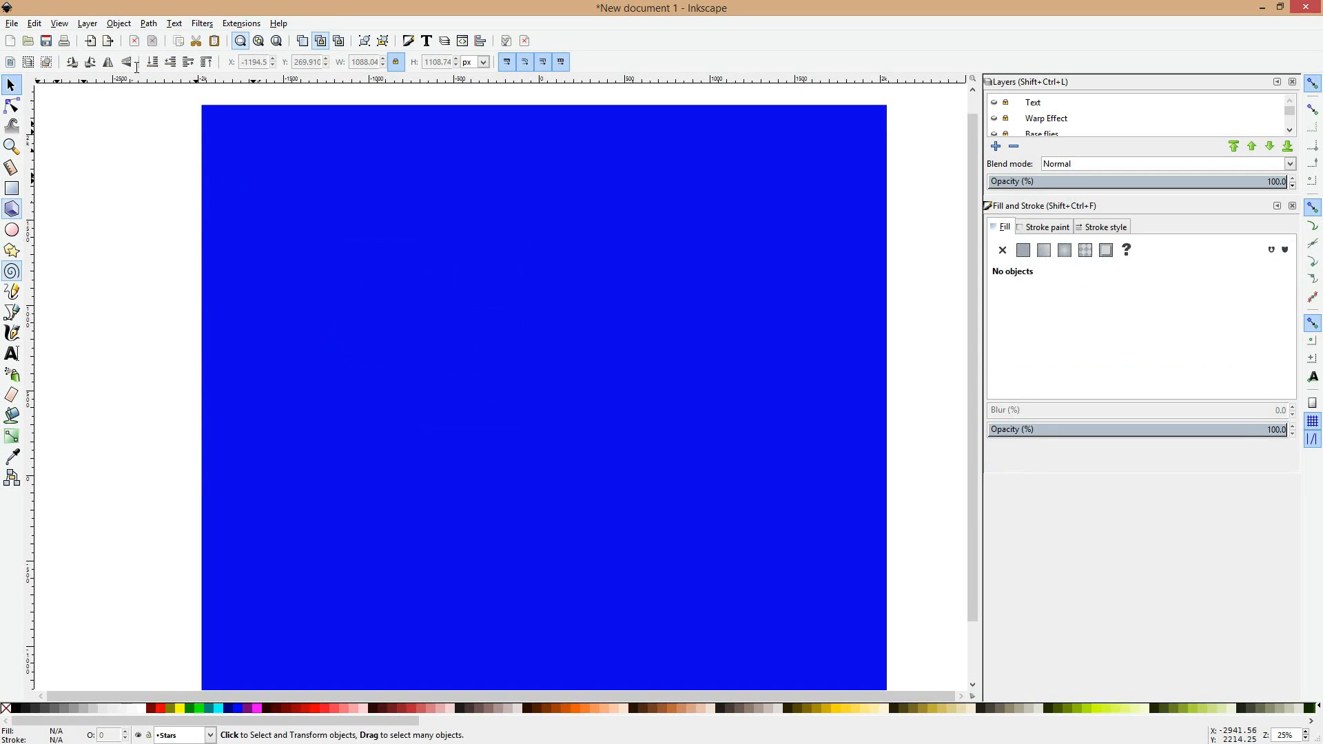
Step: Draw a four-corner star about 121 px wide on the Stars layer and fill it with the pale color f0fbfbd5
drag(138, 63, 114, 80)
text(6)
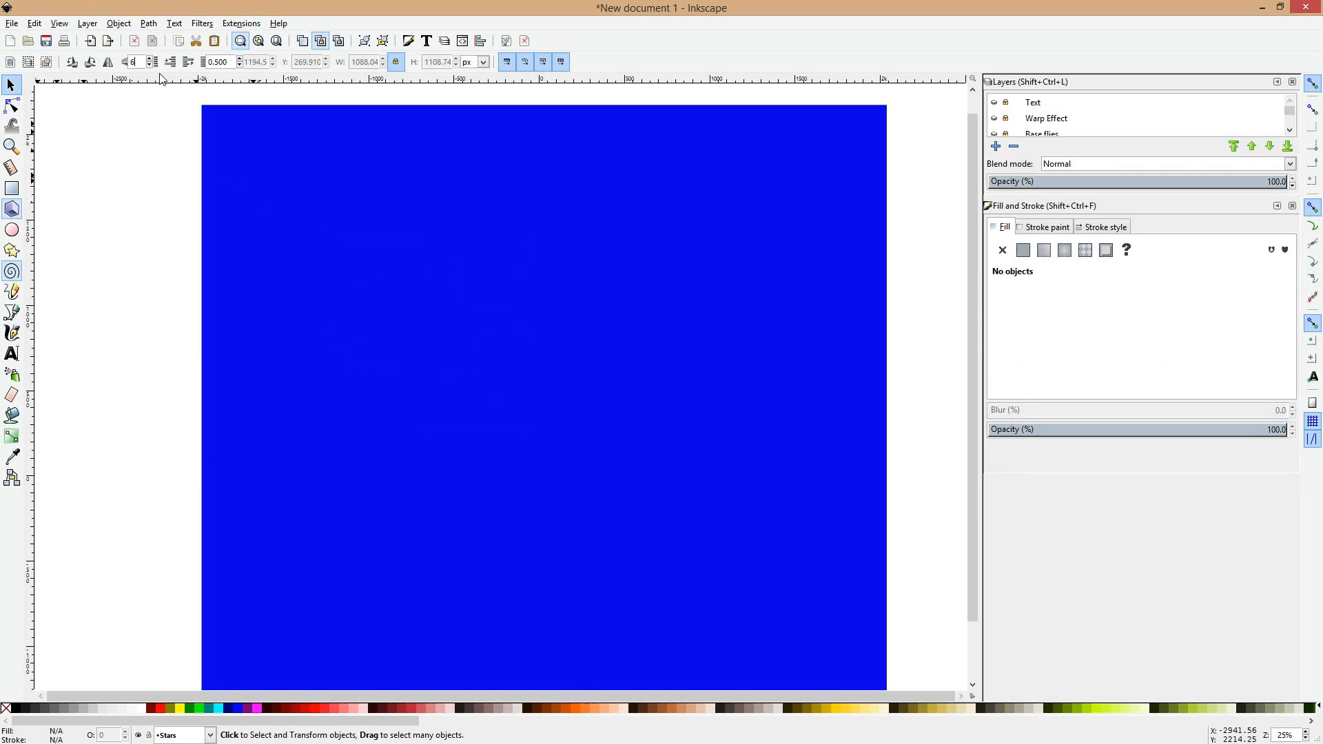
mouse_move(393, 269)
mouse_down()
mouse_move(407, 307)
mouse_move(393, 307)
mouse_move(393, 273)
mouse_move(361, 276)
mouse_up()
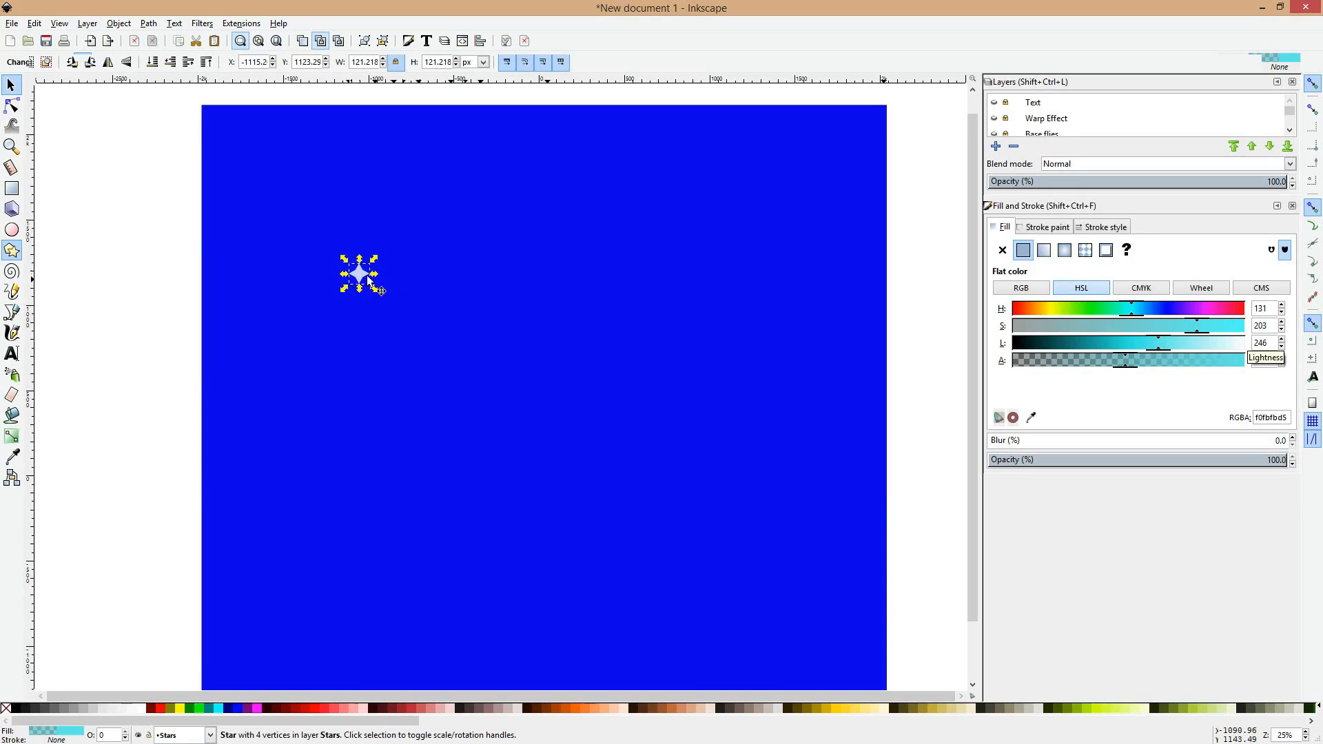
Step: Move the small star downward, set its fill alpha to 137, and shrink it to about 89 px wide
drag(364, 286, 336, 406)
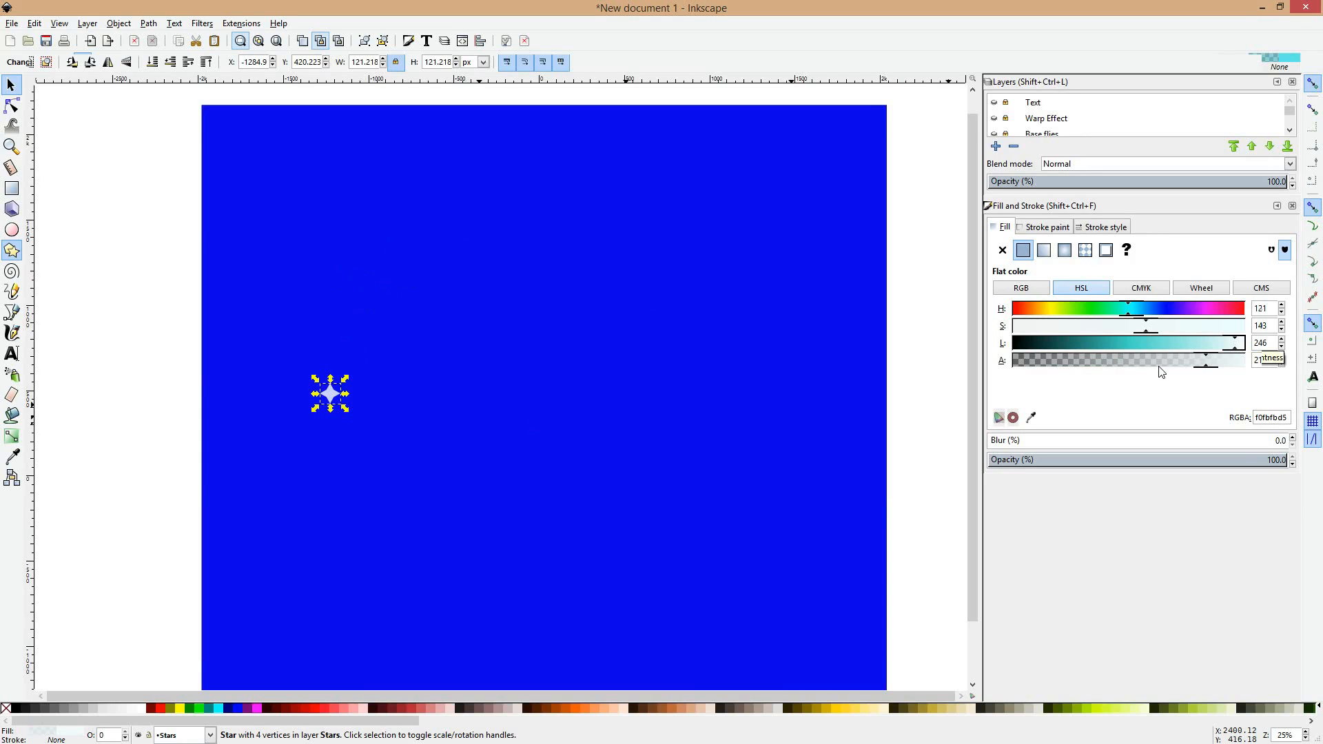
drag(1163, 369, 1140, 367)
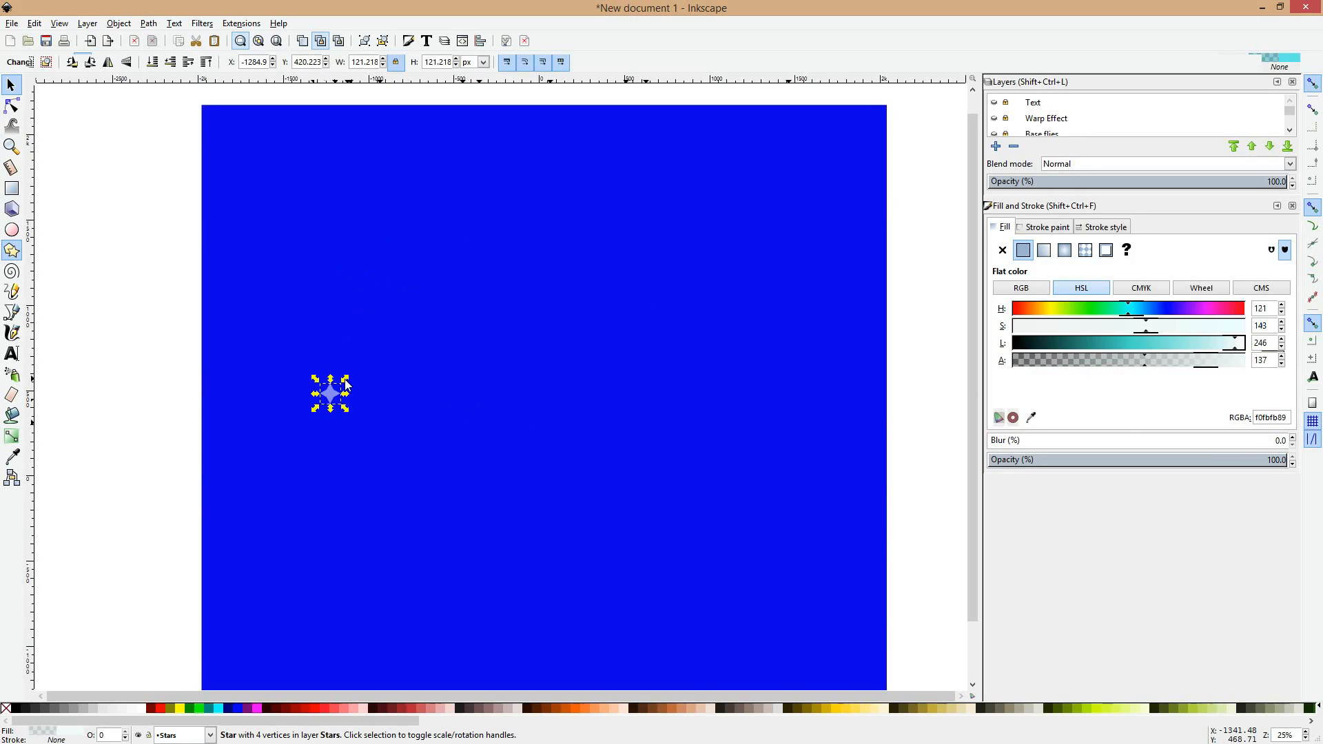
drag(344, 379, 304, 566)
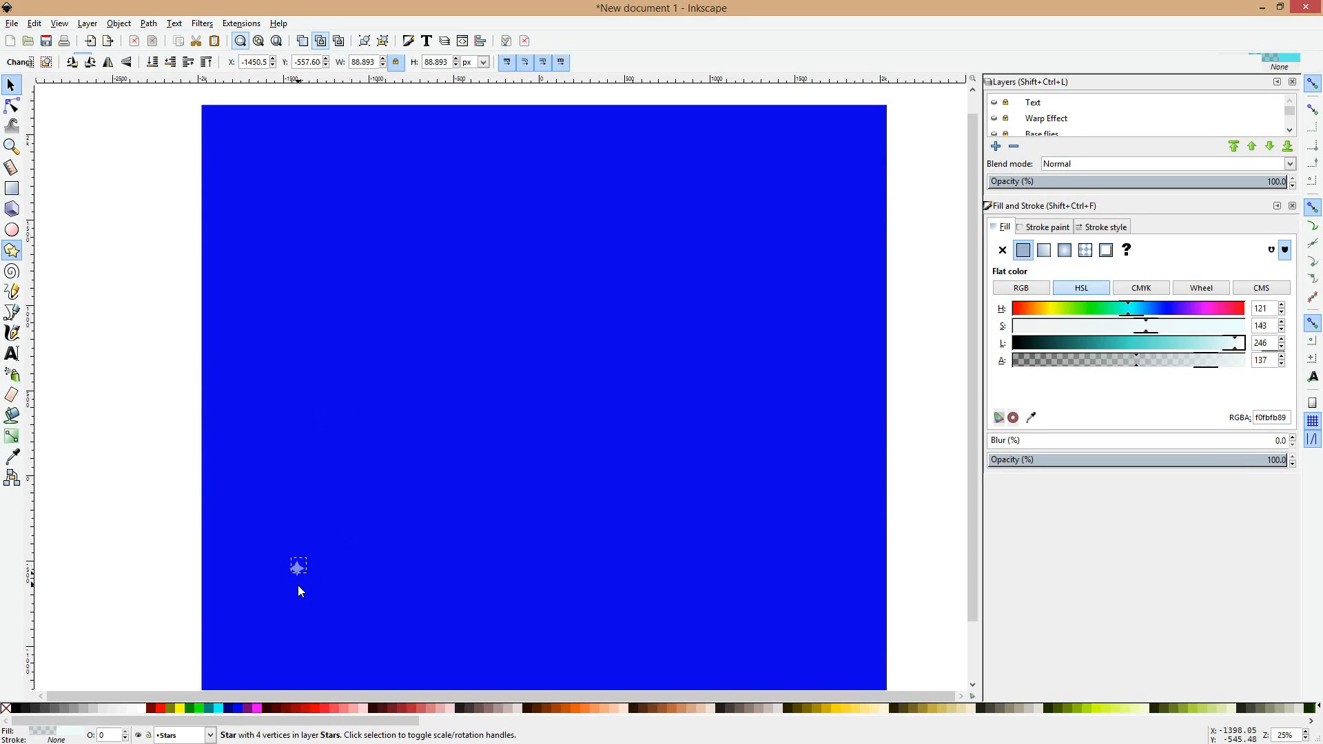
Step: Move the small four-corner star close to the lower-left corner of the blue background
scroll(371, 496, down, 2)
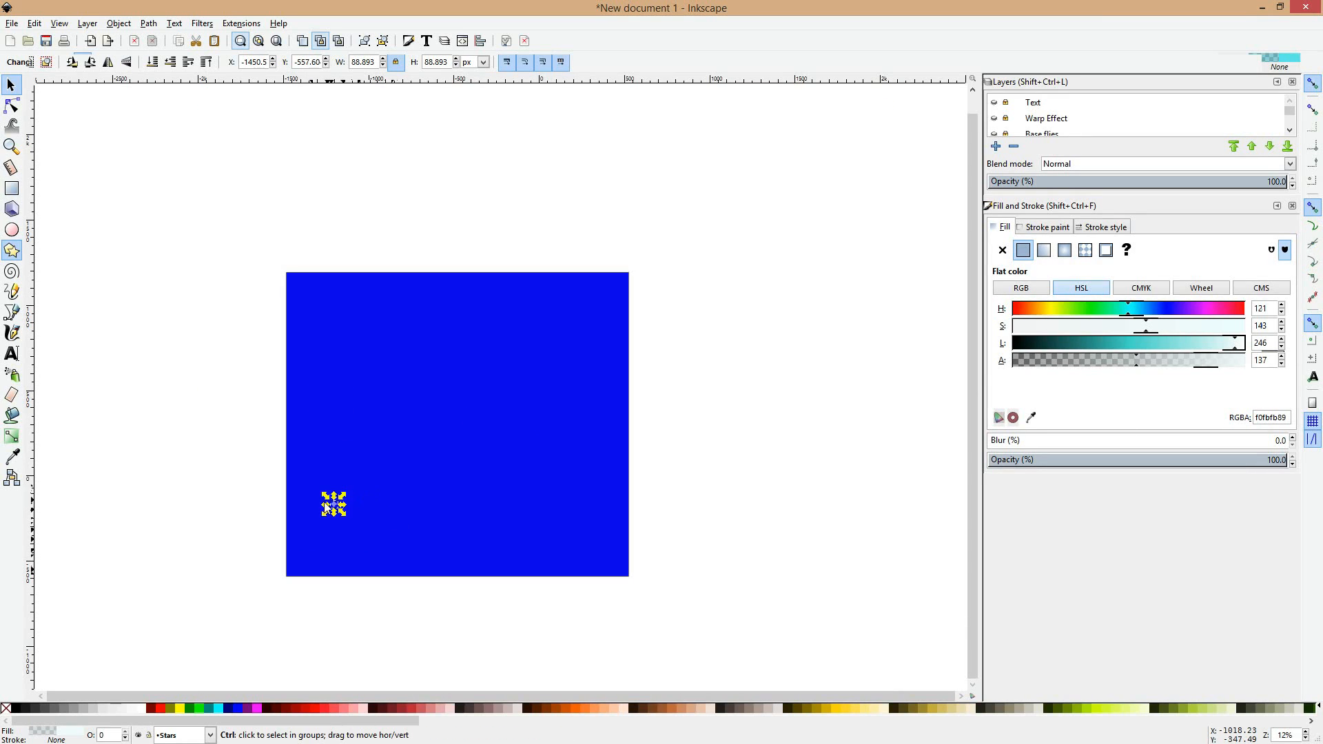
scroll(325, 506, up, 1)
drag(319, 485, 328, 530)
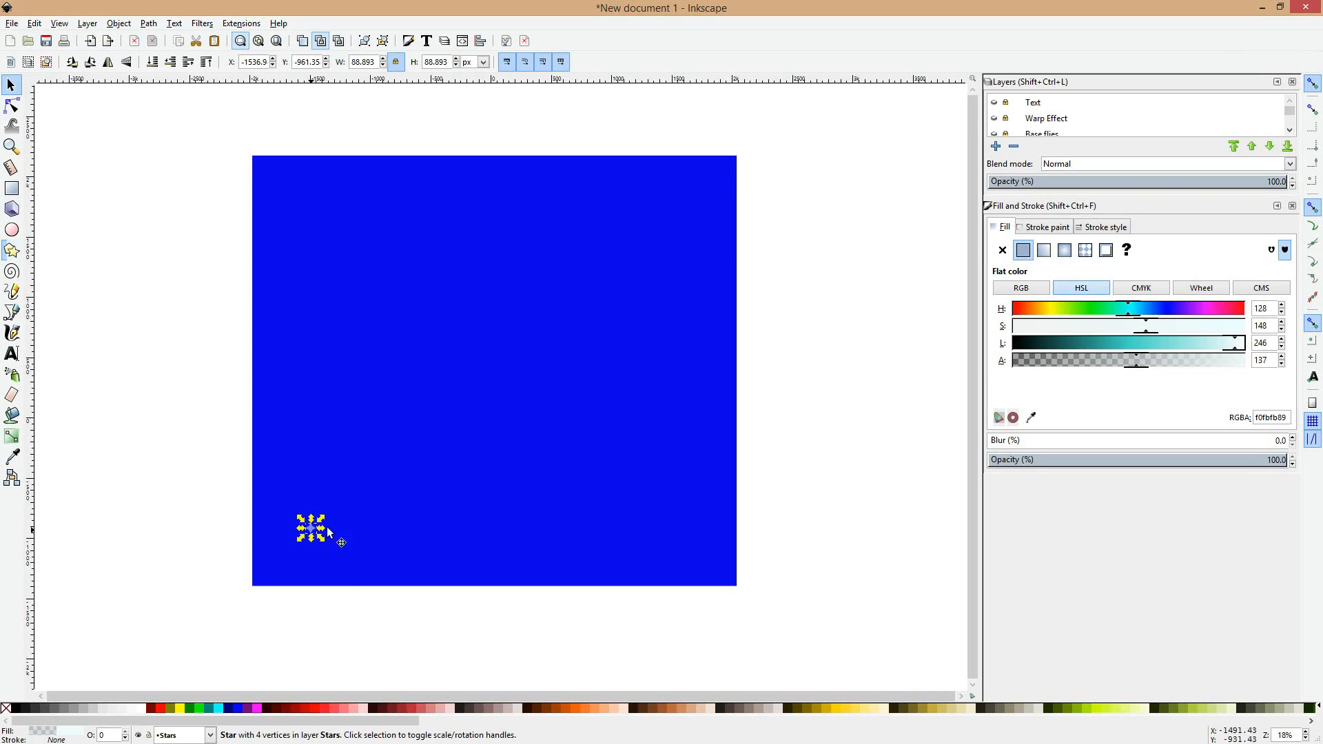
Step: Paste copies of the small four-corner star scattered irregularly across the whole blue background
key(ctrl+v)
key(ctrl+v)
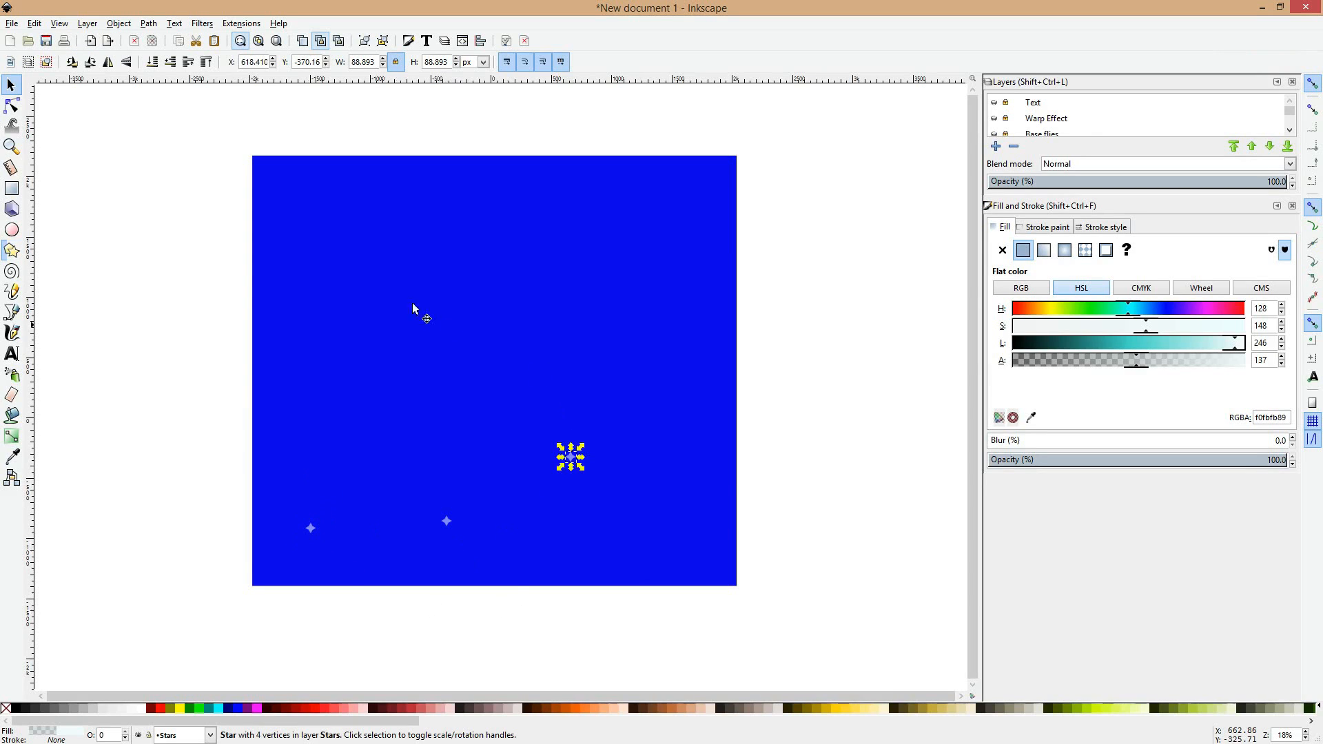
key(ctrl+v)
key(ctrl+v)
key(ctrl+v)
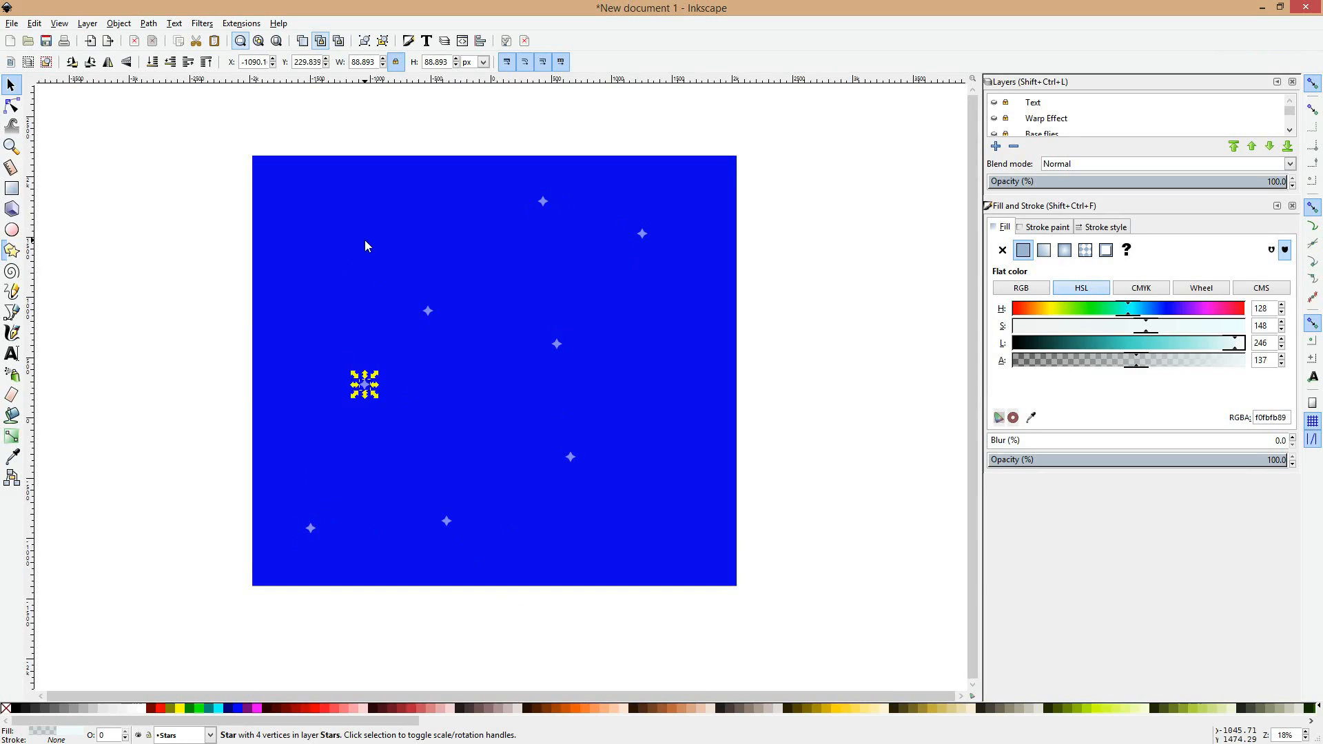
key(ctrl+v)
key(ctrl+v)
key(ctrl+v)
key(ctrl+v)
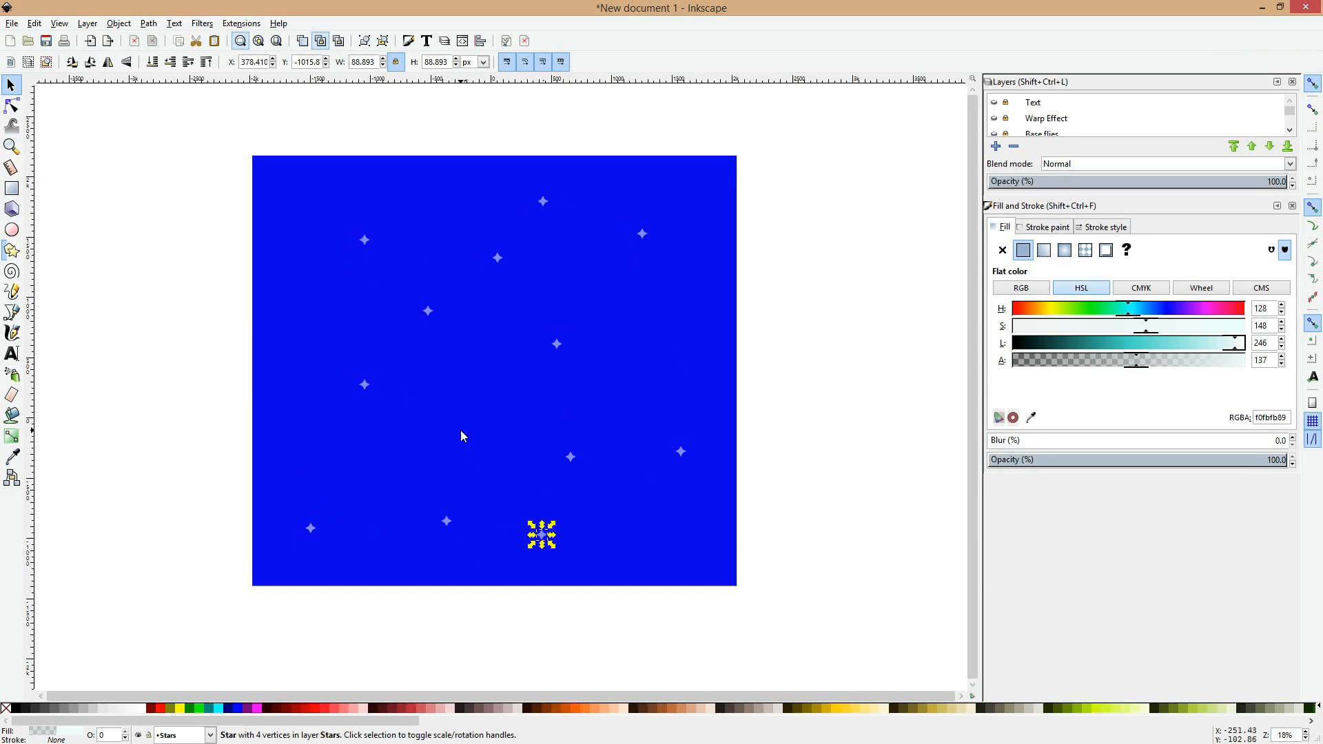
key(ctrl+v)
key(ctrl+v)
key(ctrl+v)
key(ctrl+v)
key(ctrl+v)
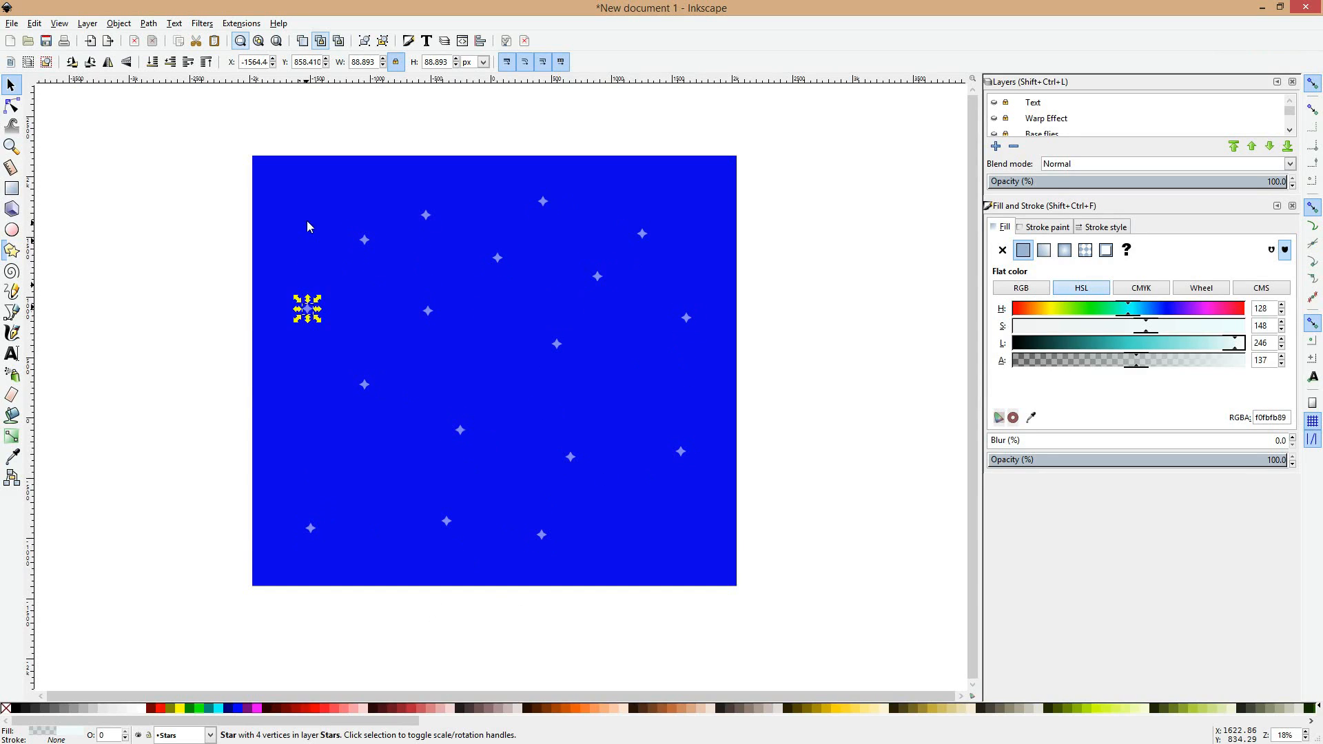
Step: Paste more copies of the small star into the empty areas along the left edge, lower part and right side of the blue background
key(ctrl+v)
key(ctrl+v)
key(ctrl+v)
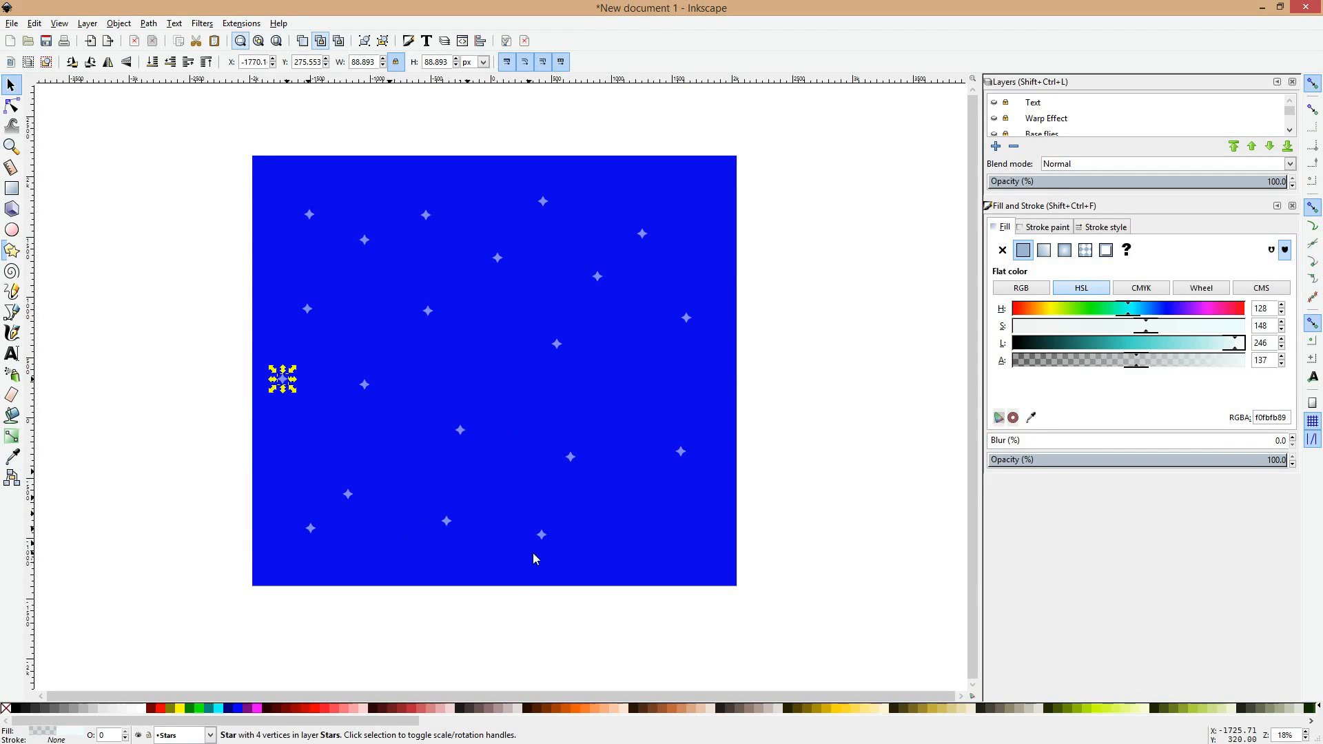
key(ctrl+v)
key(ctrl+v)
key(ctrl+v)
key(ctrl+v)
key(ctrl+v)
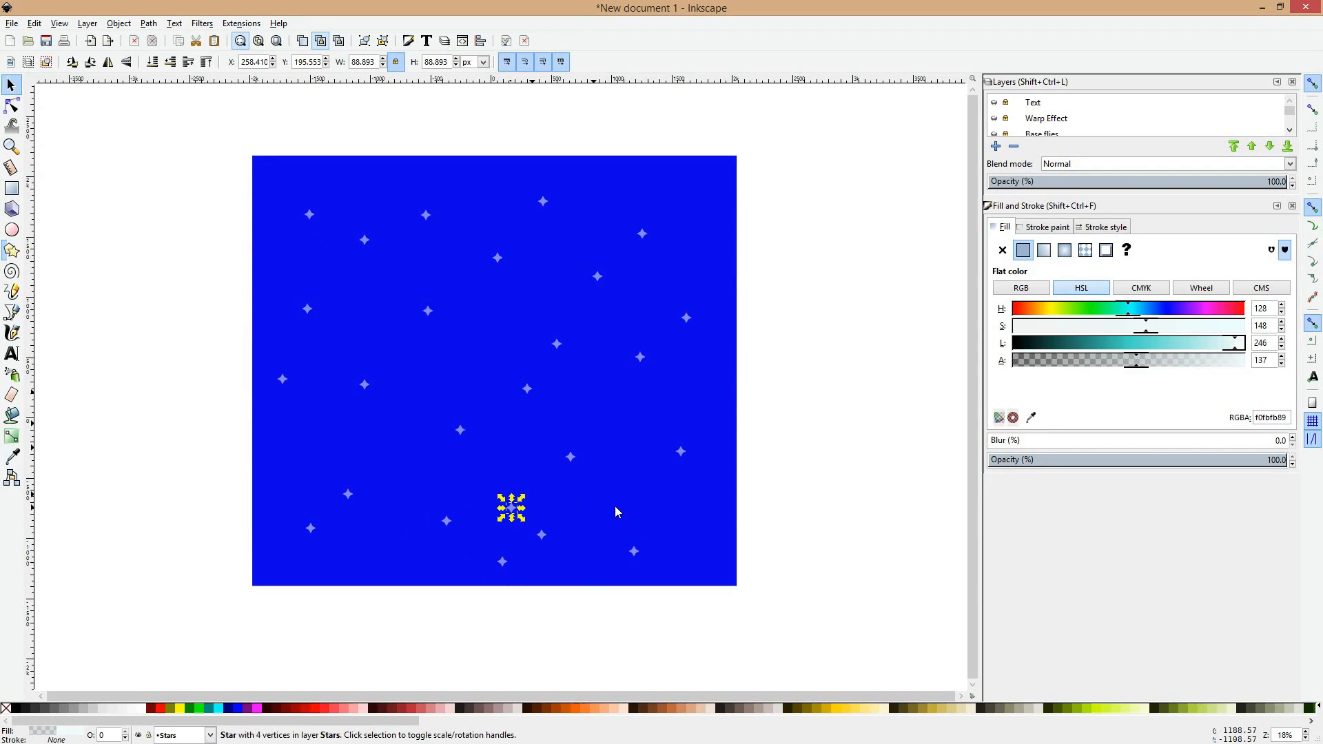
key(ctrl+v)
key(ctrl+v)
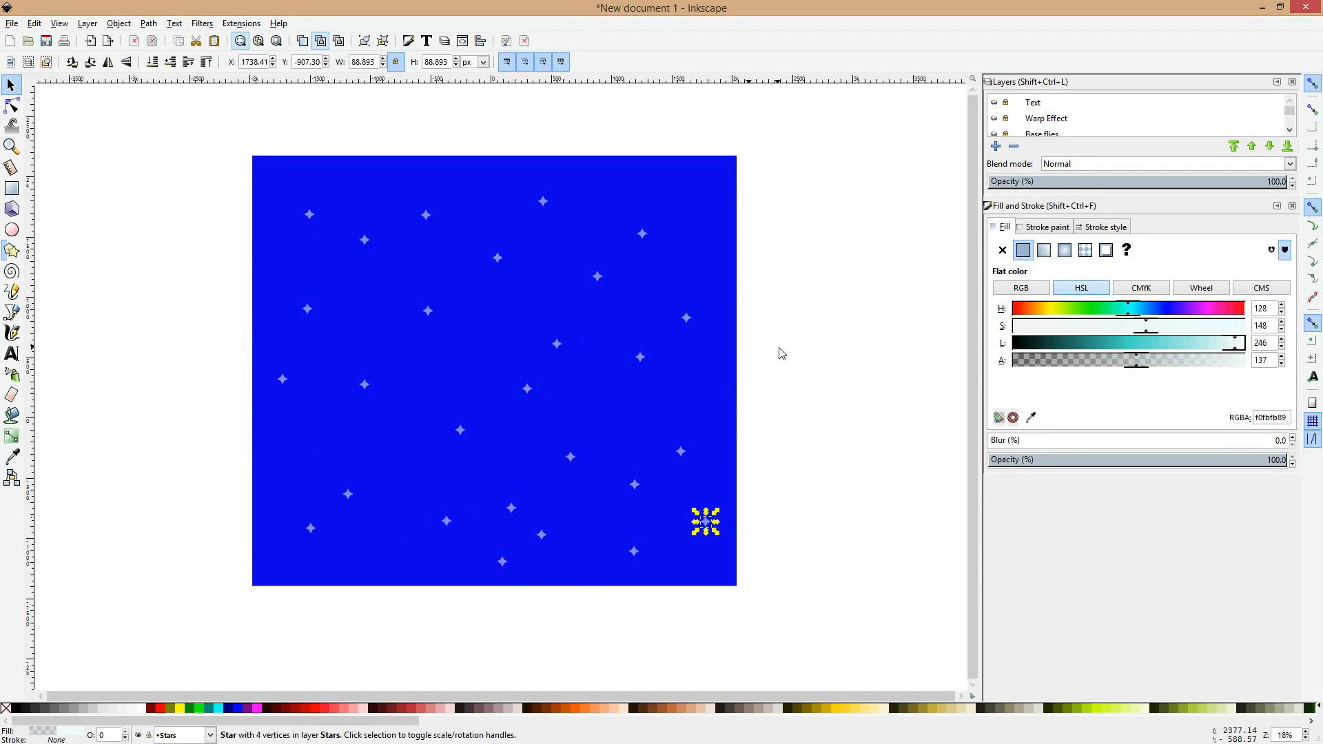
Step: Enlarge the layer list, lock the Stars layer, and make the Base flies, Warp Effect and Text layers visible
scroll(1096, 104, down, 2)
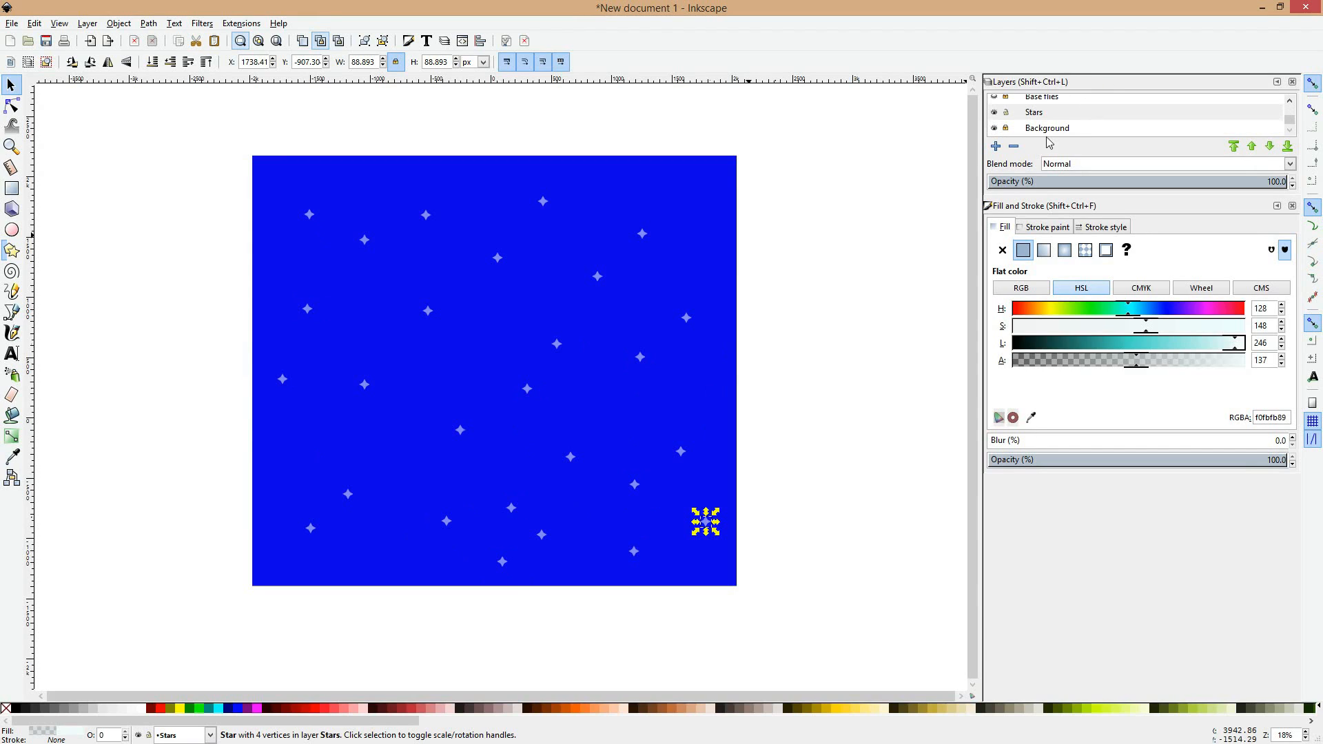
drag(1049, 195, 1051, 257)
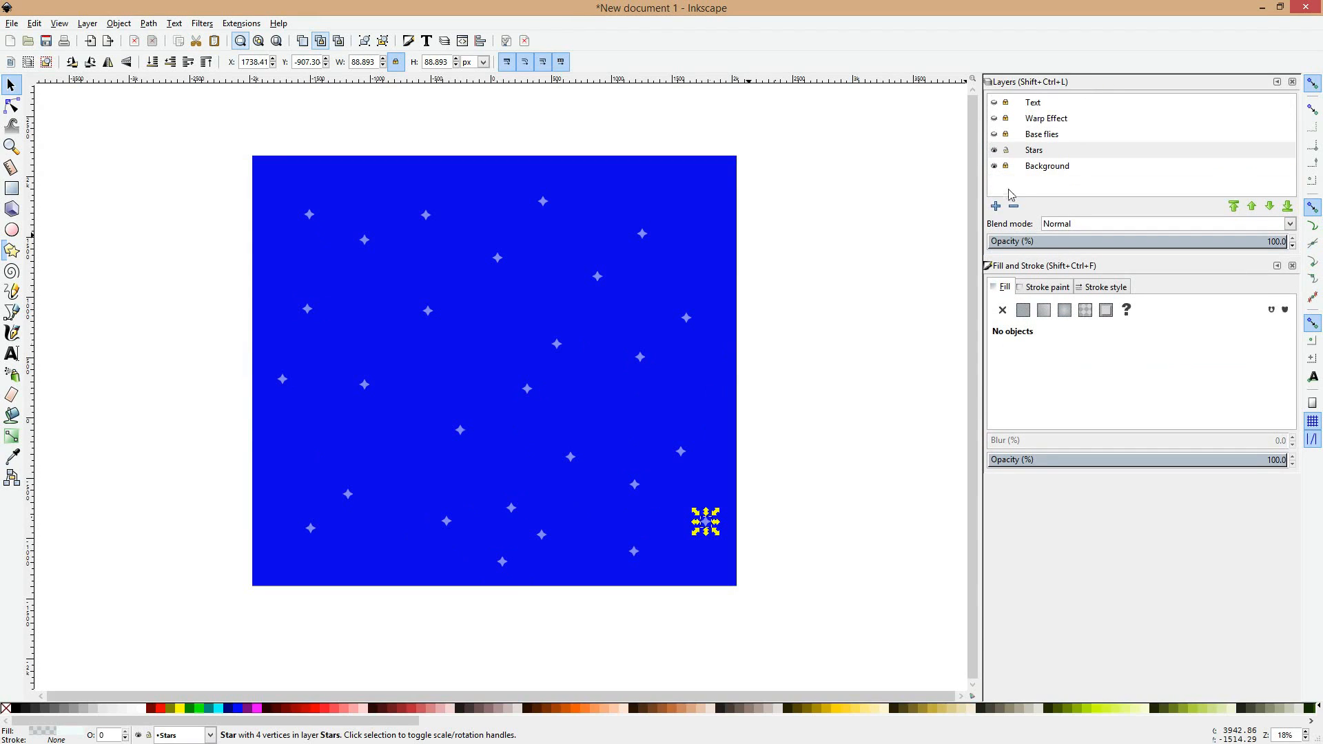
click(1007, 151)
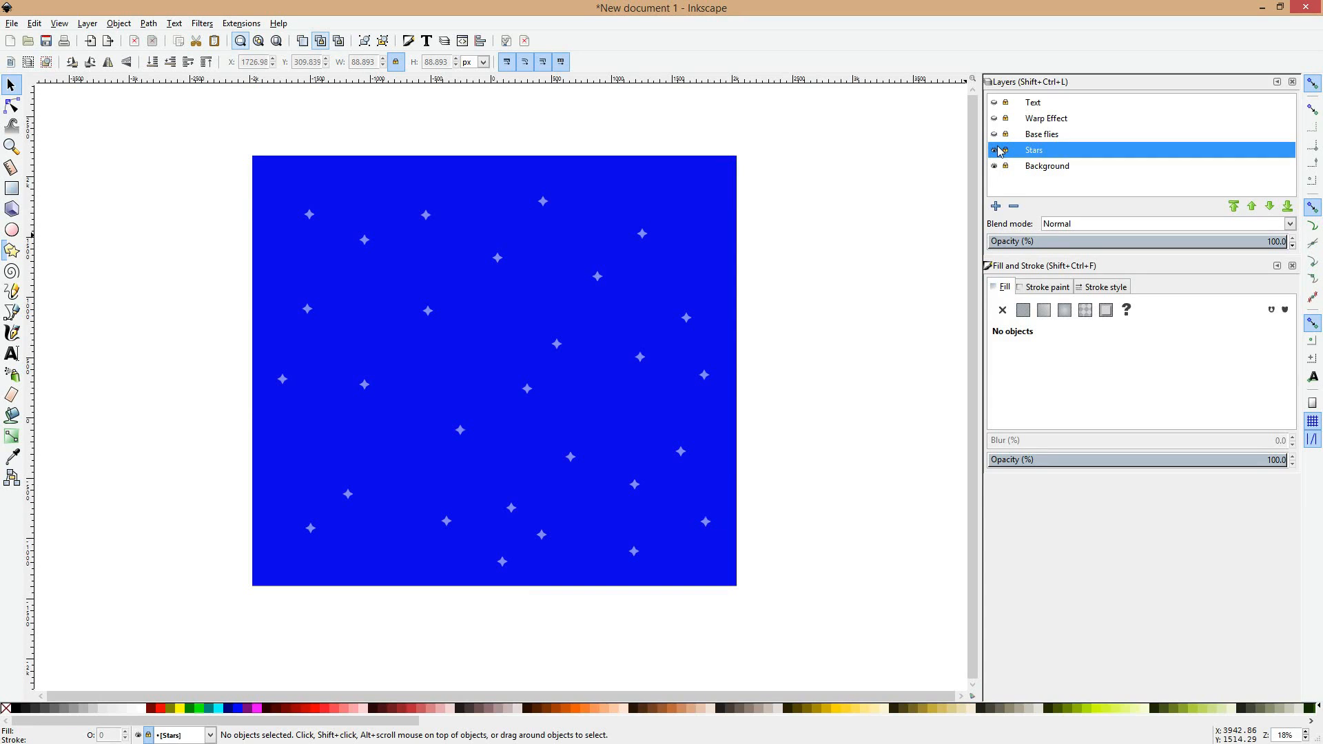
click(995, 135)
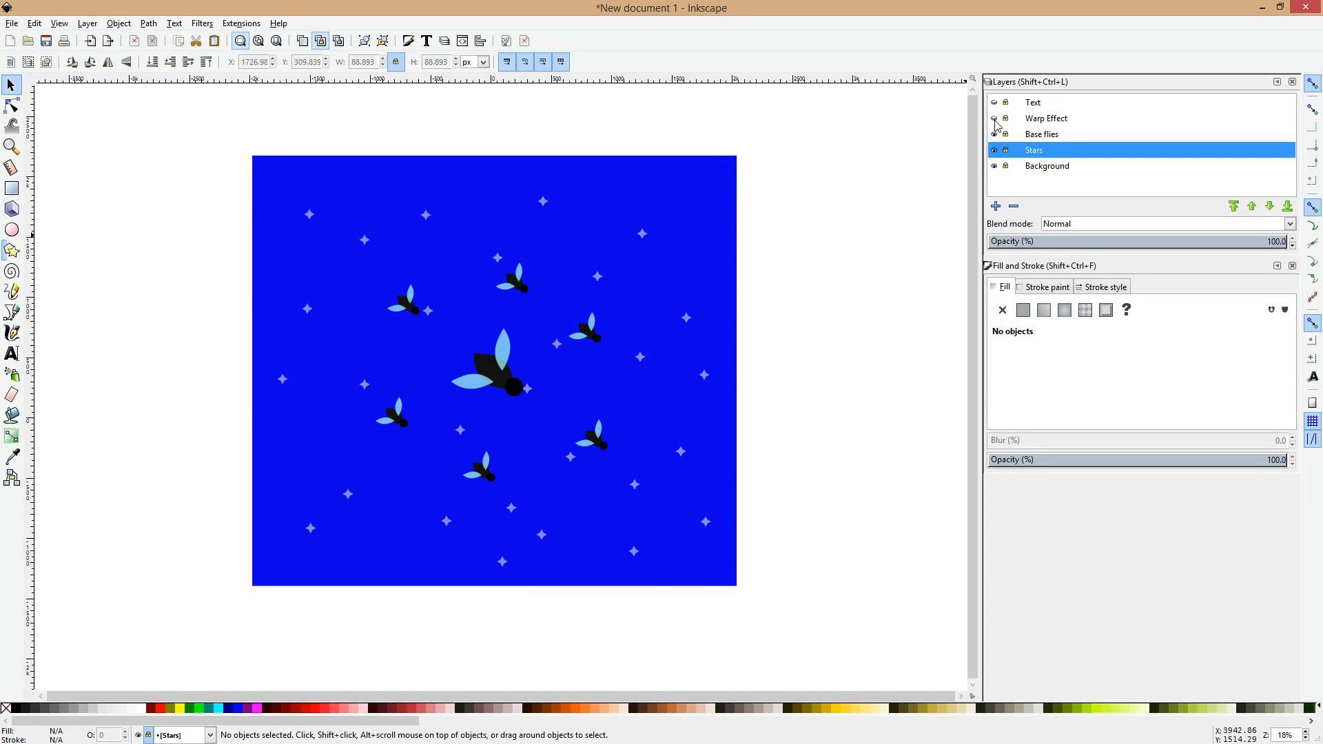
click(994, 119)
click(995, 103)
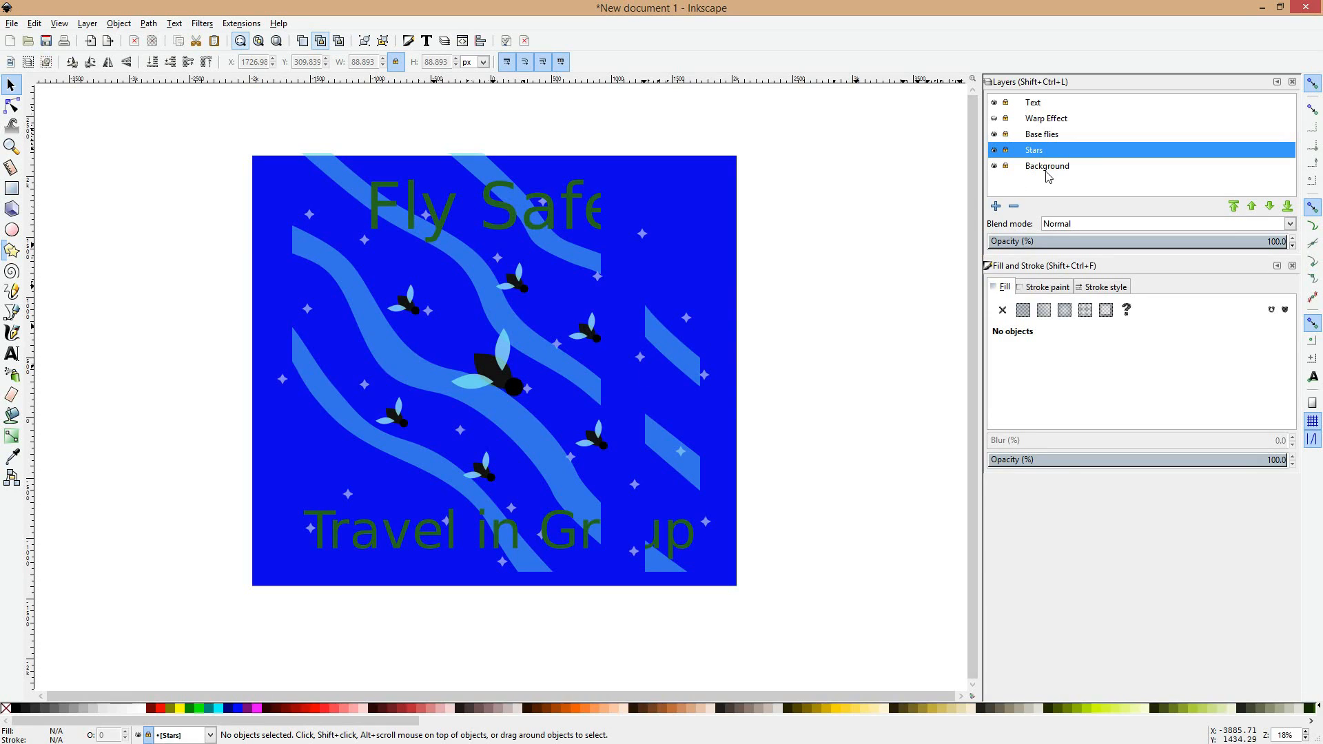
Step: Extend the layer selection from Stars through Base flies and Warp Effect up to Text
shift+click(1058, 135)
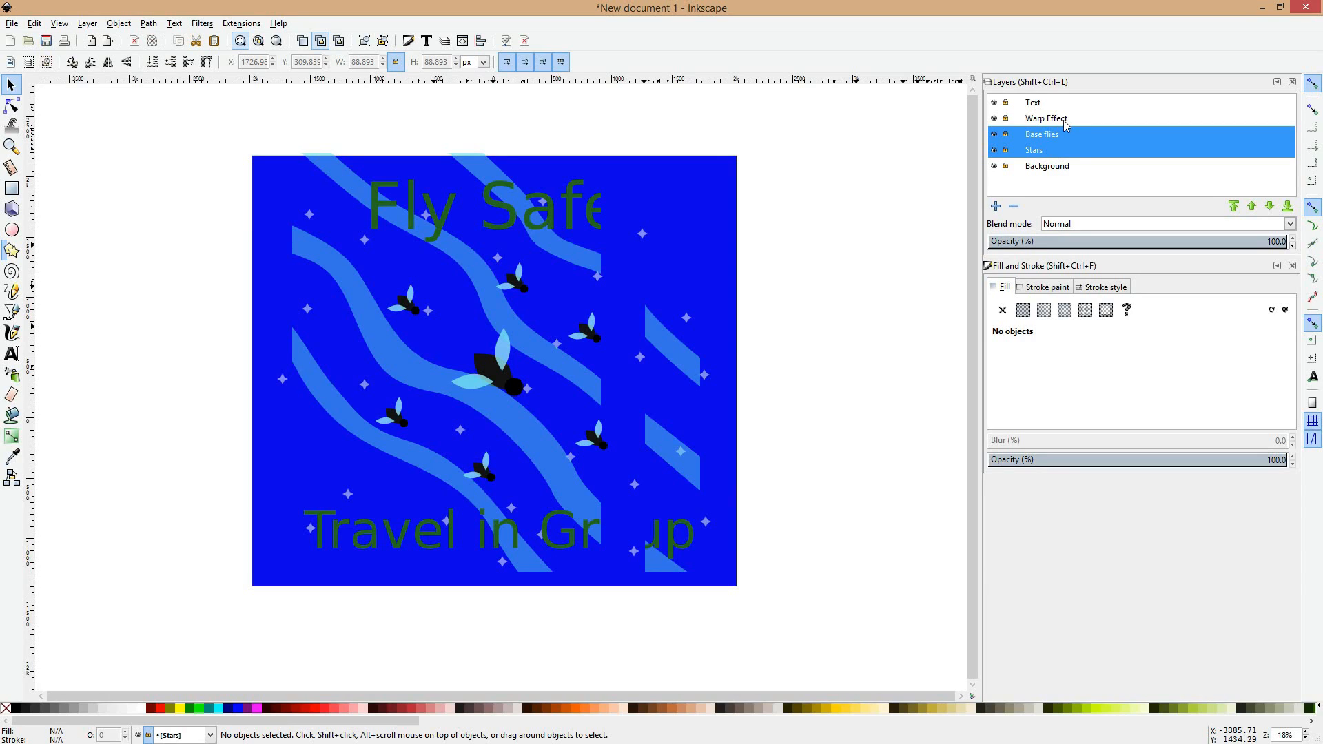
shift+click(1062, 117)
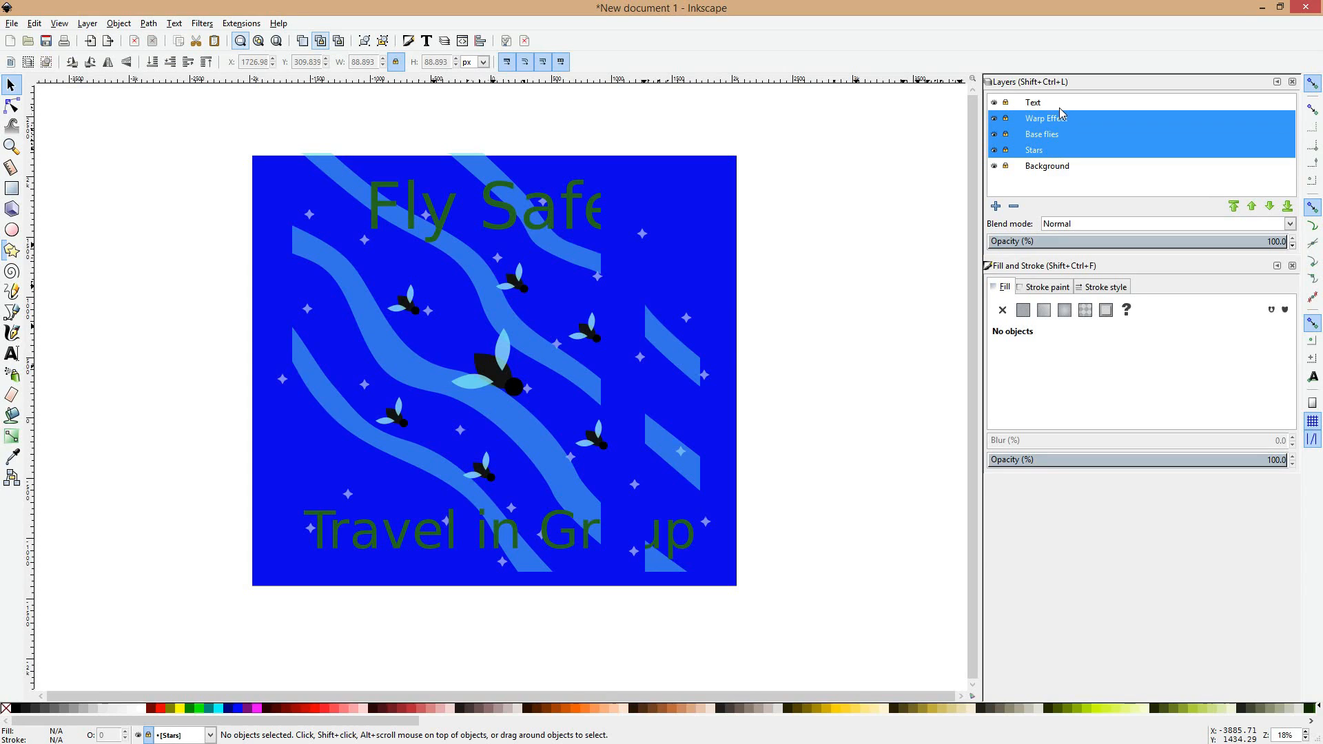
click(1059, 108)
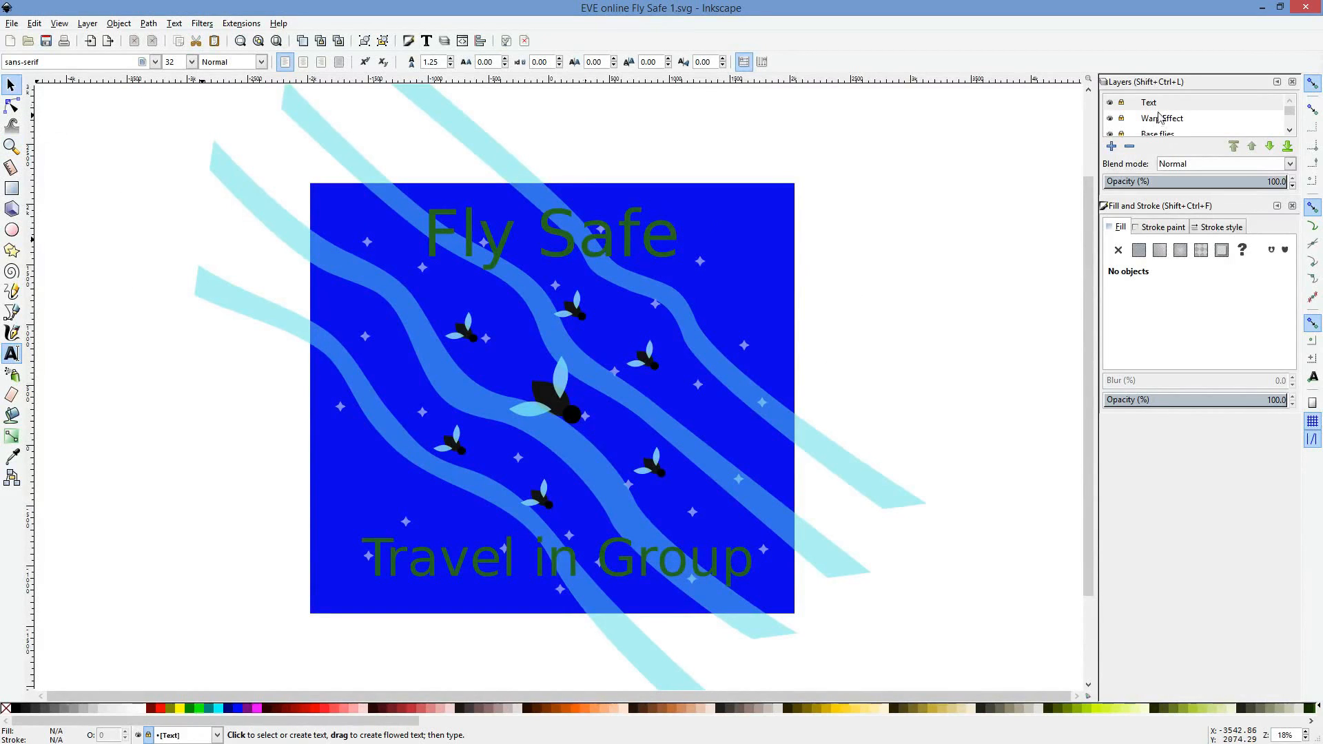
Step: Unlock the Text layer and change the font of the Fly Safe text to EVE Alpha
click(1123, 103)
click(607, 234)
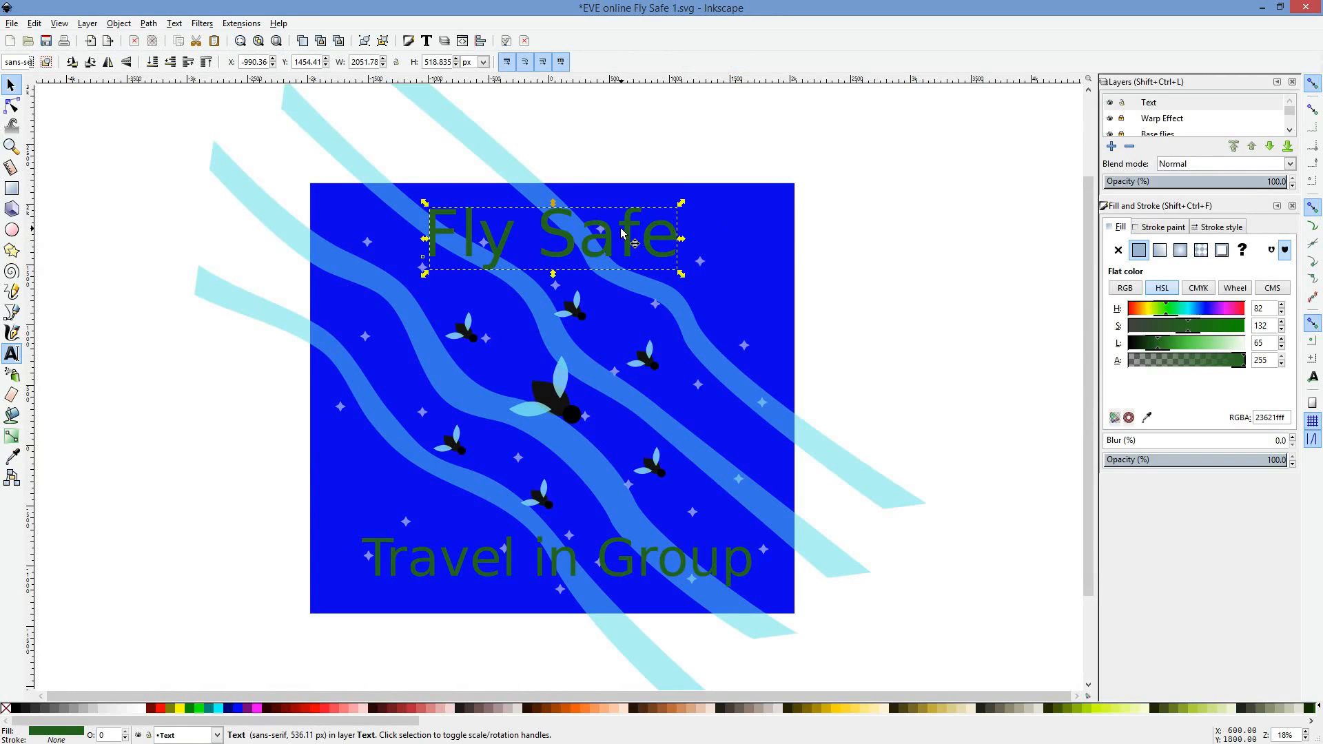
click(12, 355)
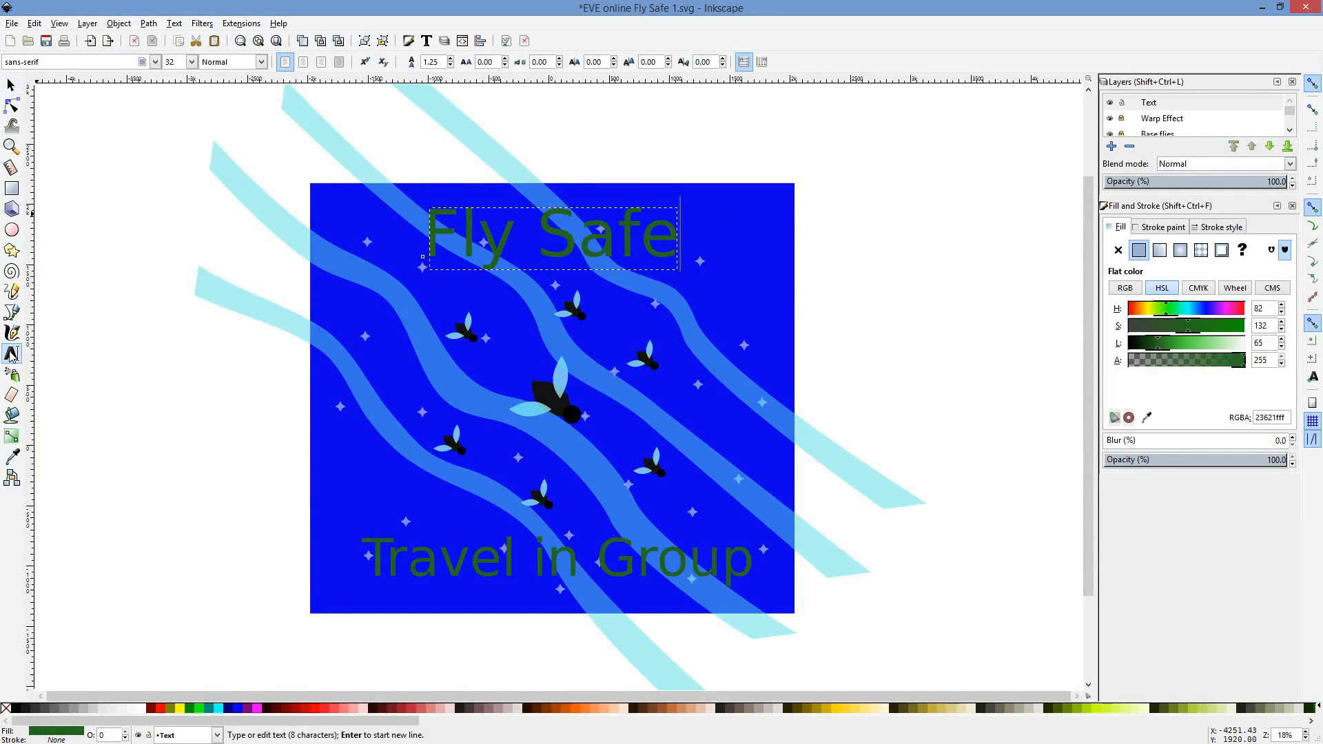
click(156, 62)
scroll(145, 227, down, 10)
scroll(131, 219, up, 10)
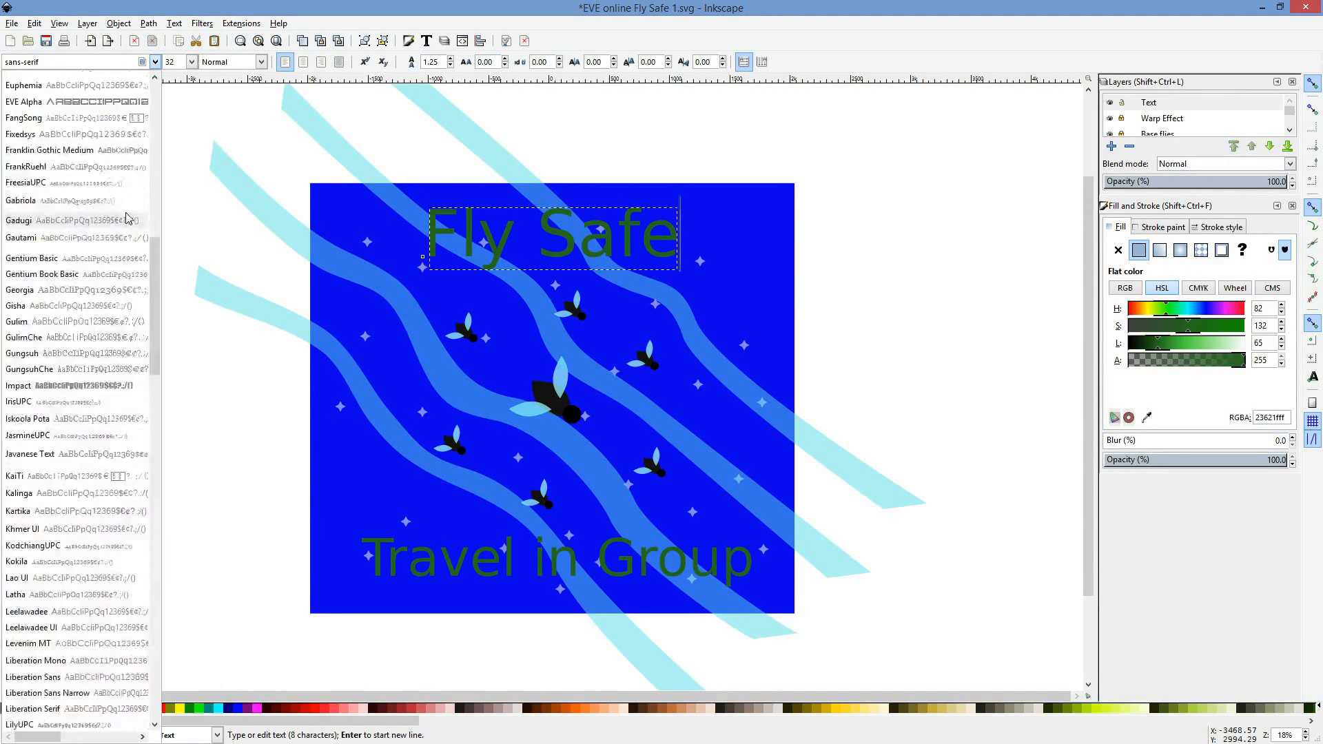
scroll(77, 275, down, 5)
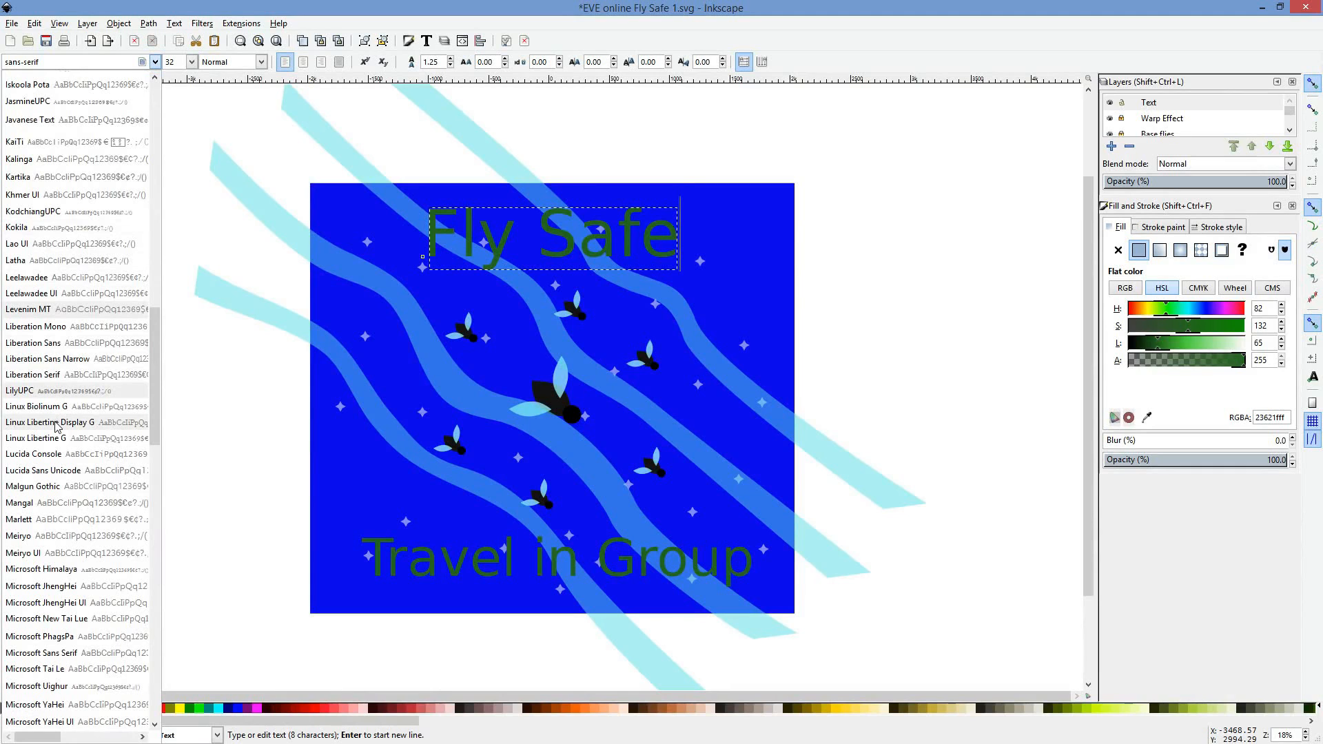
scroll(74, 402, up, 5)
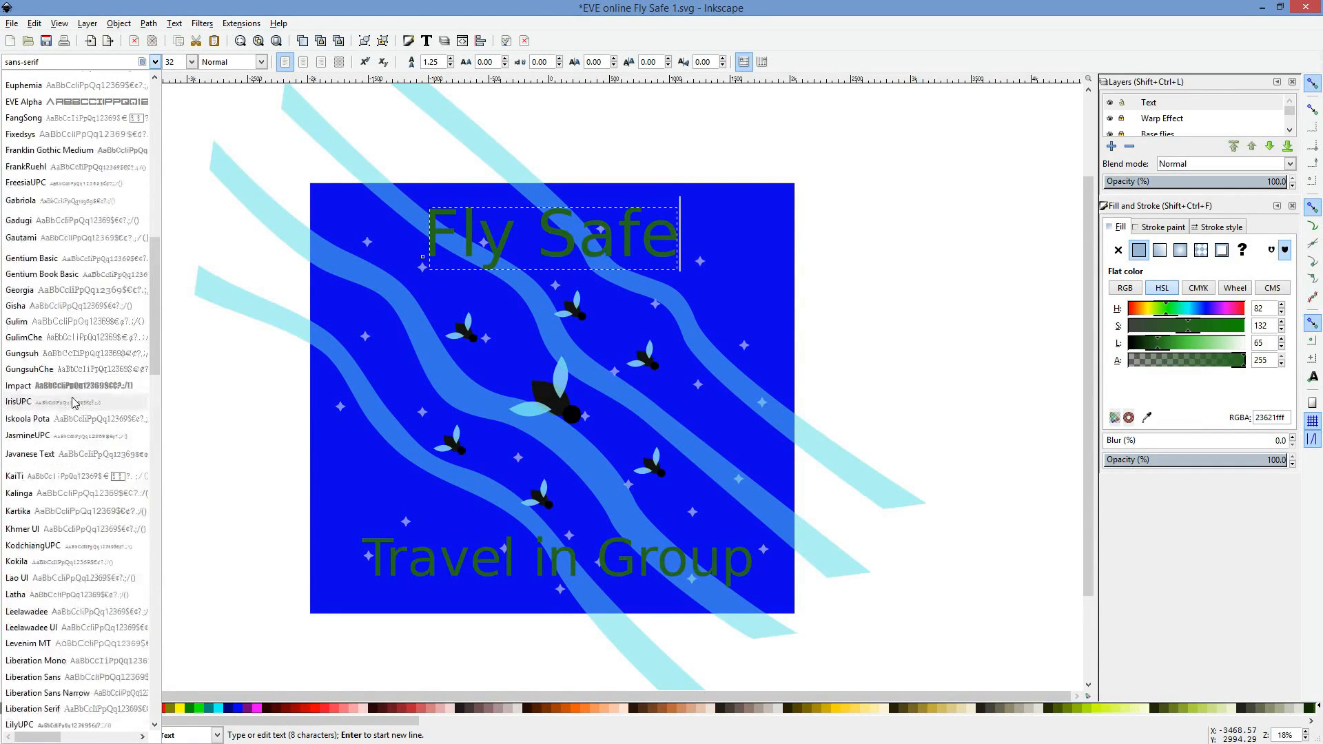
scroll(76, 423, up, 10)
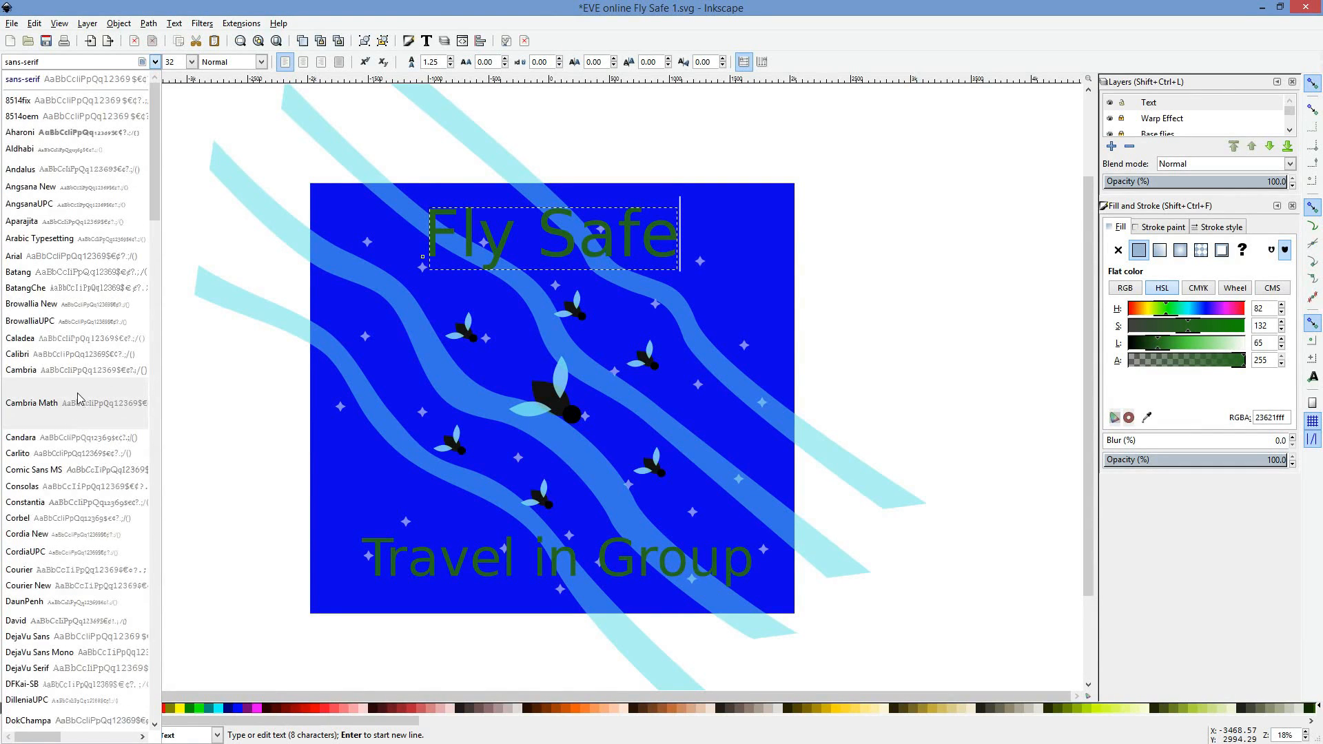
scroll(62, 441, down, 5)
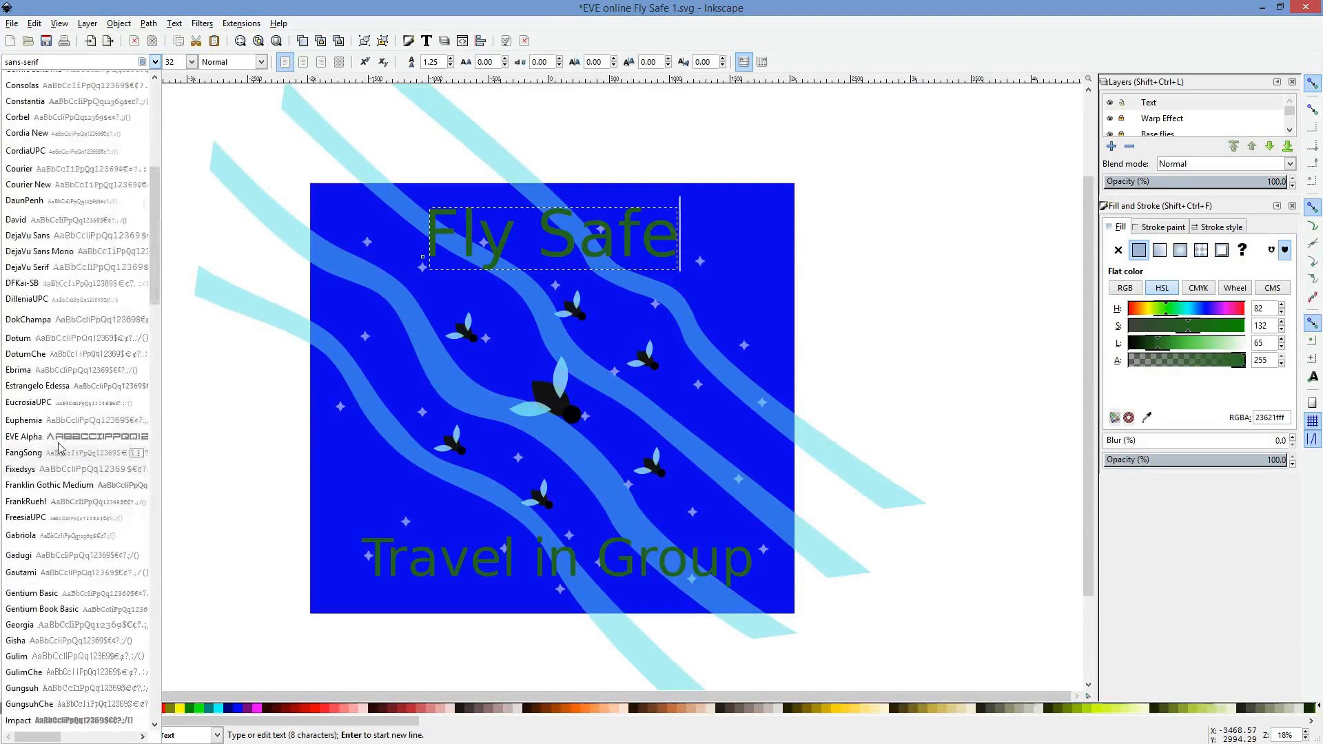
click(56, 439)
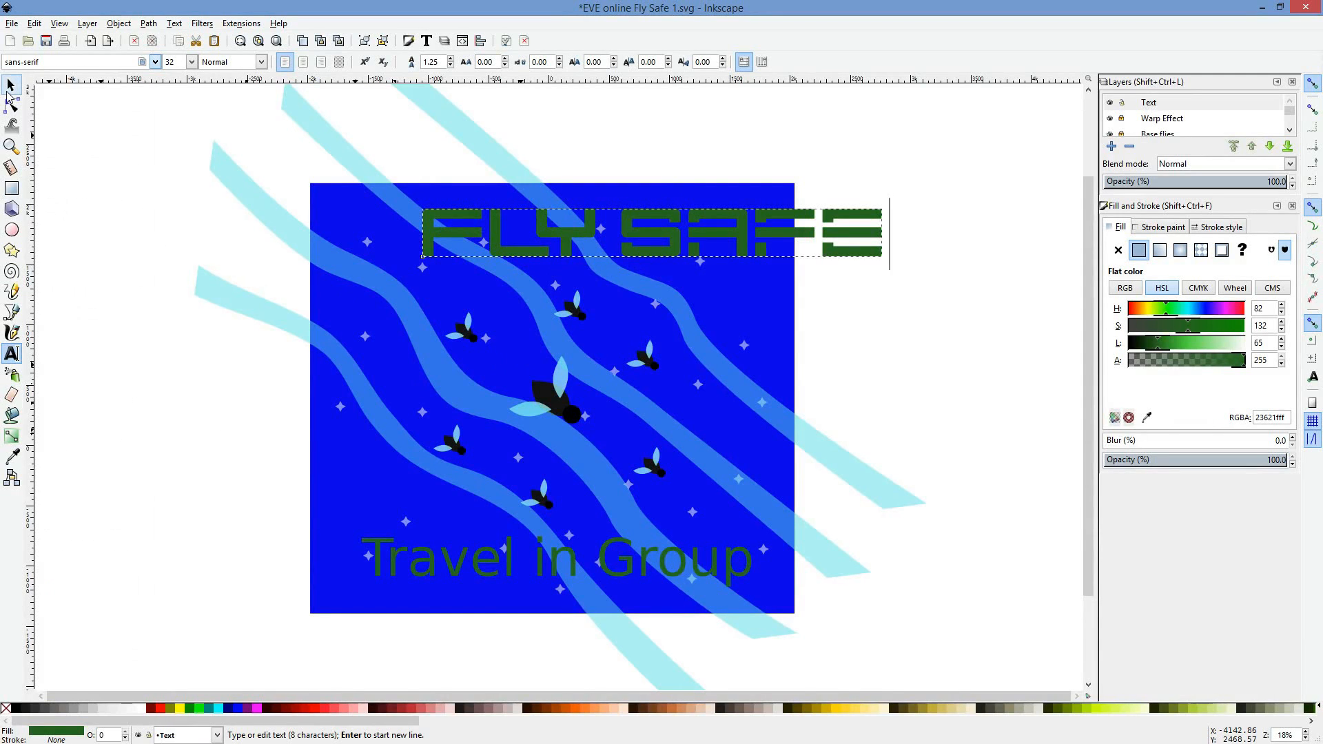
click(11, 85)
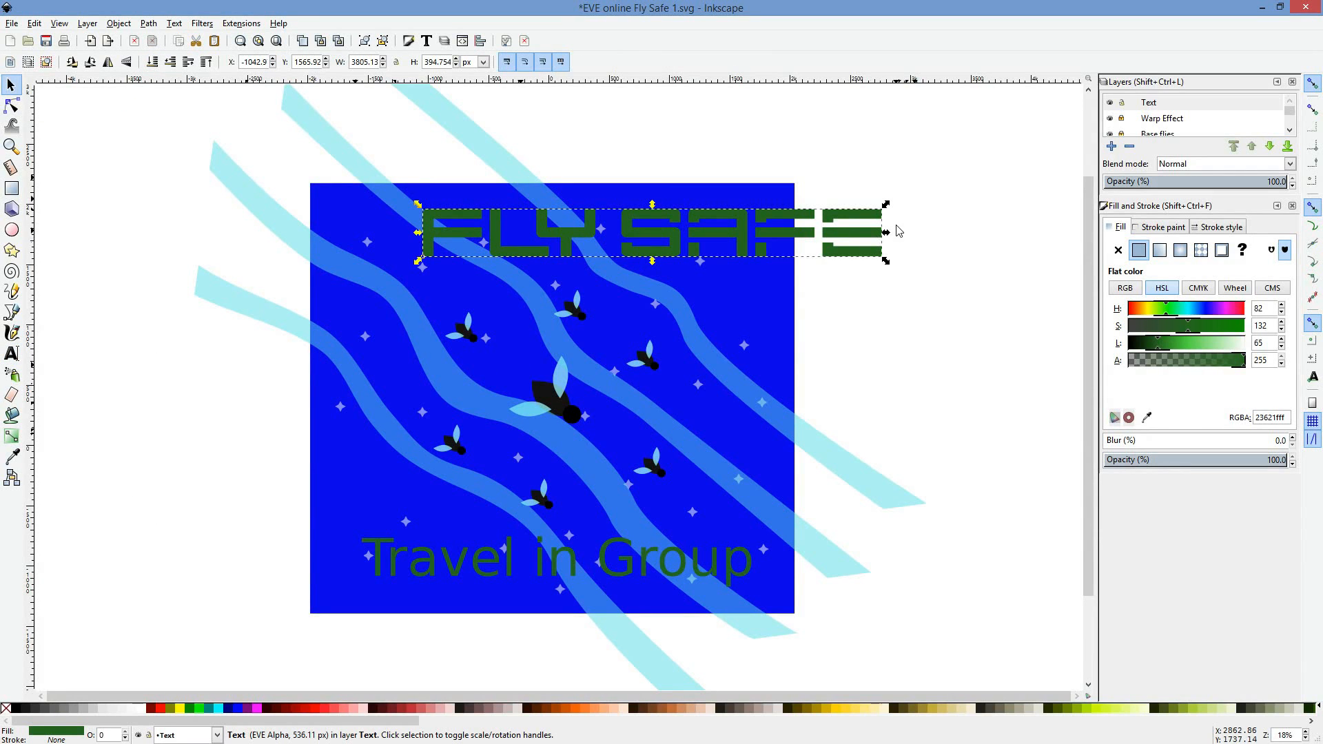
drag(889, 211, 686, 200)
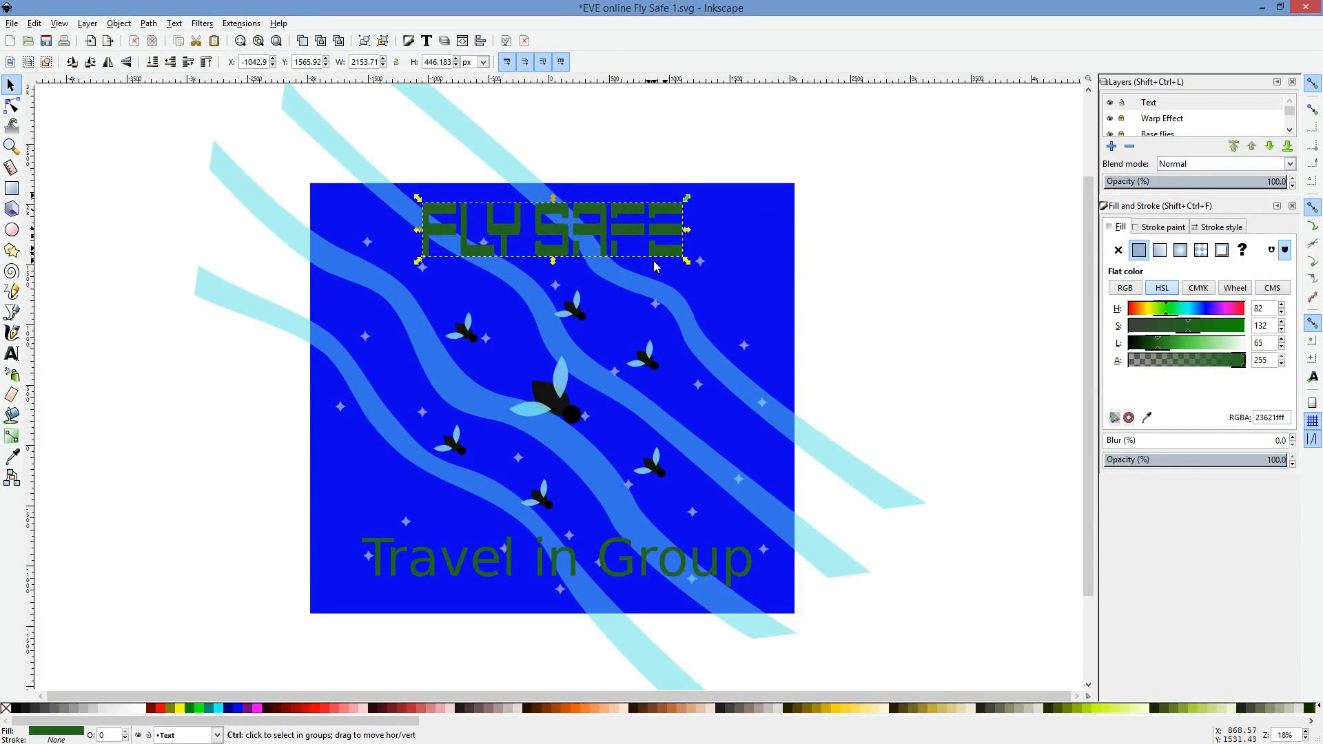
key(ctrl+z)
drag(677, 237, 586, 245)
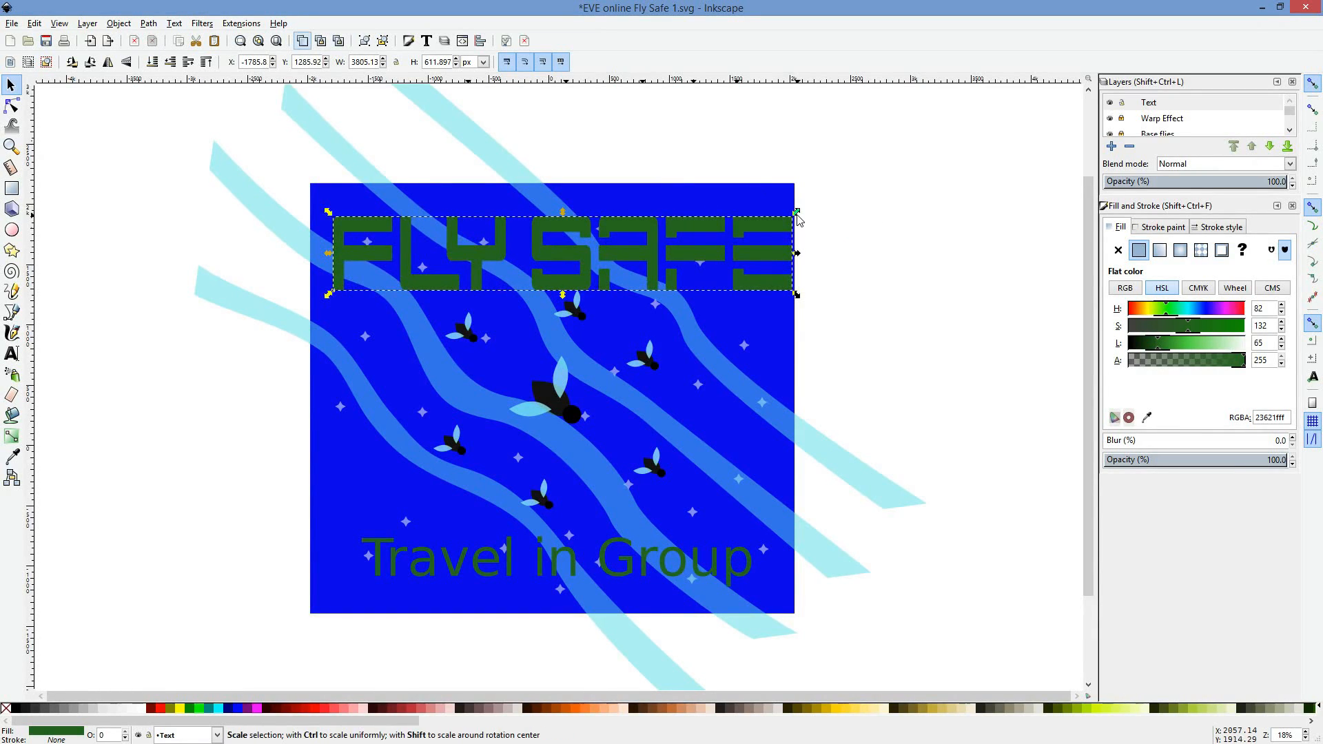
drag(798, 219, 727, 203)
drag(637, 238, 694, 201)
key(ctrl+z)
key(ctrl+z)
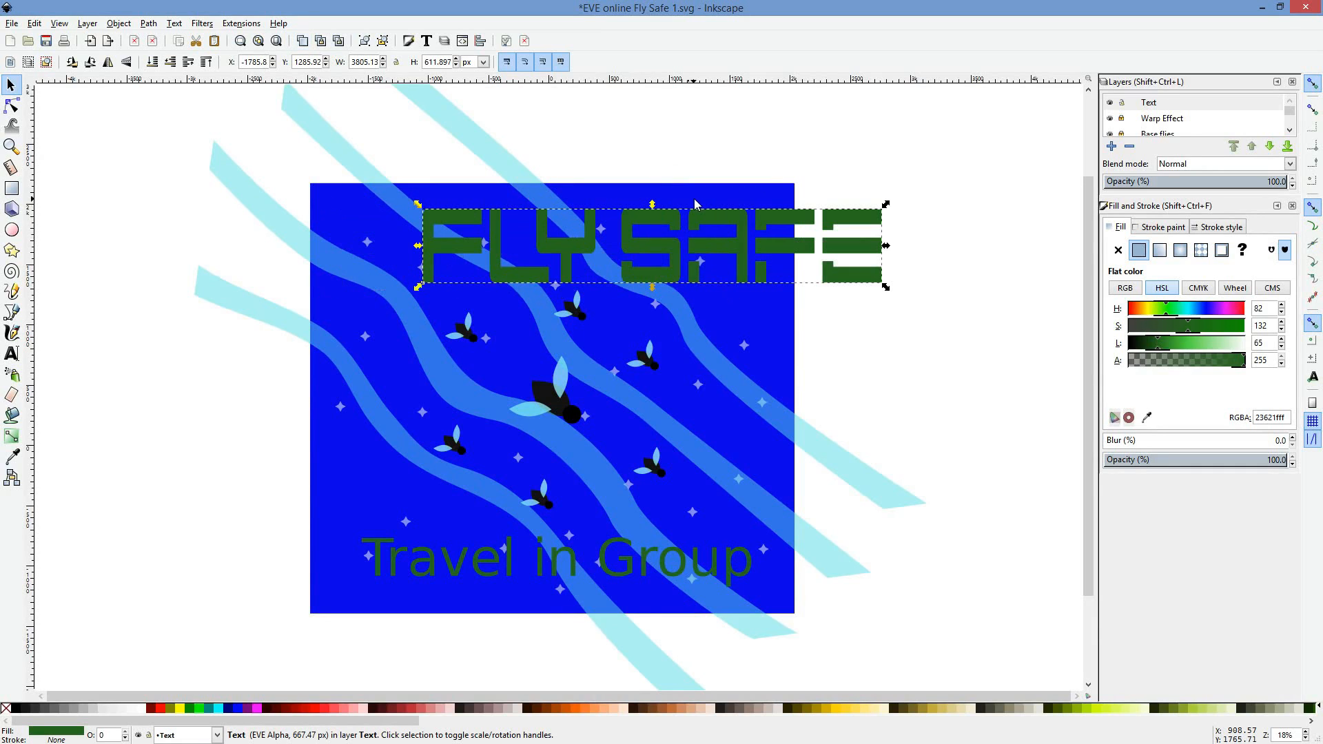
key(ctrl+z)
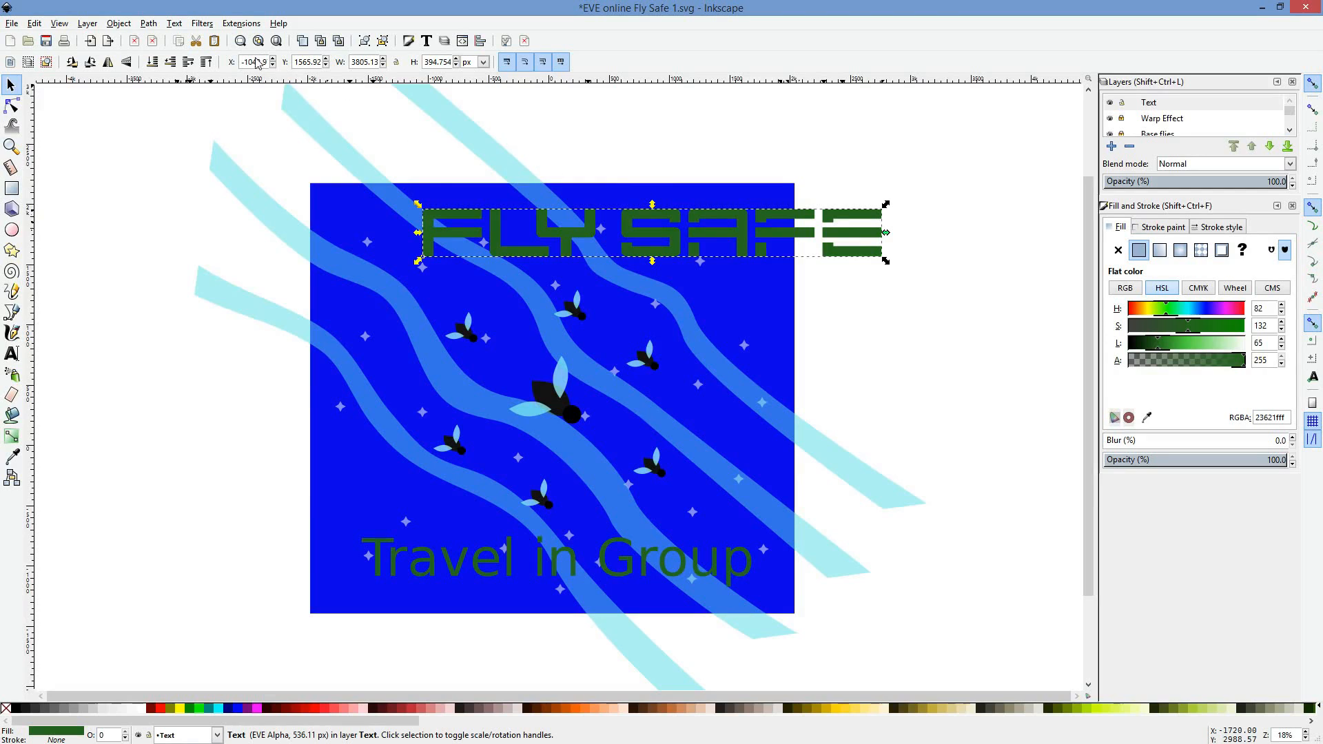
Step: Lock the width-to-height ratio, scale the Fly Safe text to about 3420 px wide, and place it centred near the background's upper edge
click(396, 62)
drag(886, 205, 702, 238)
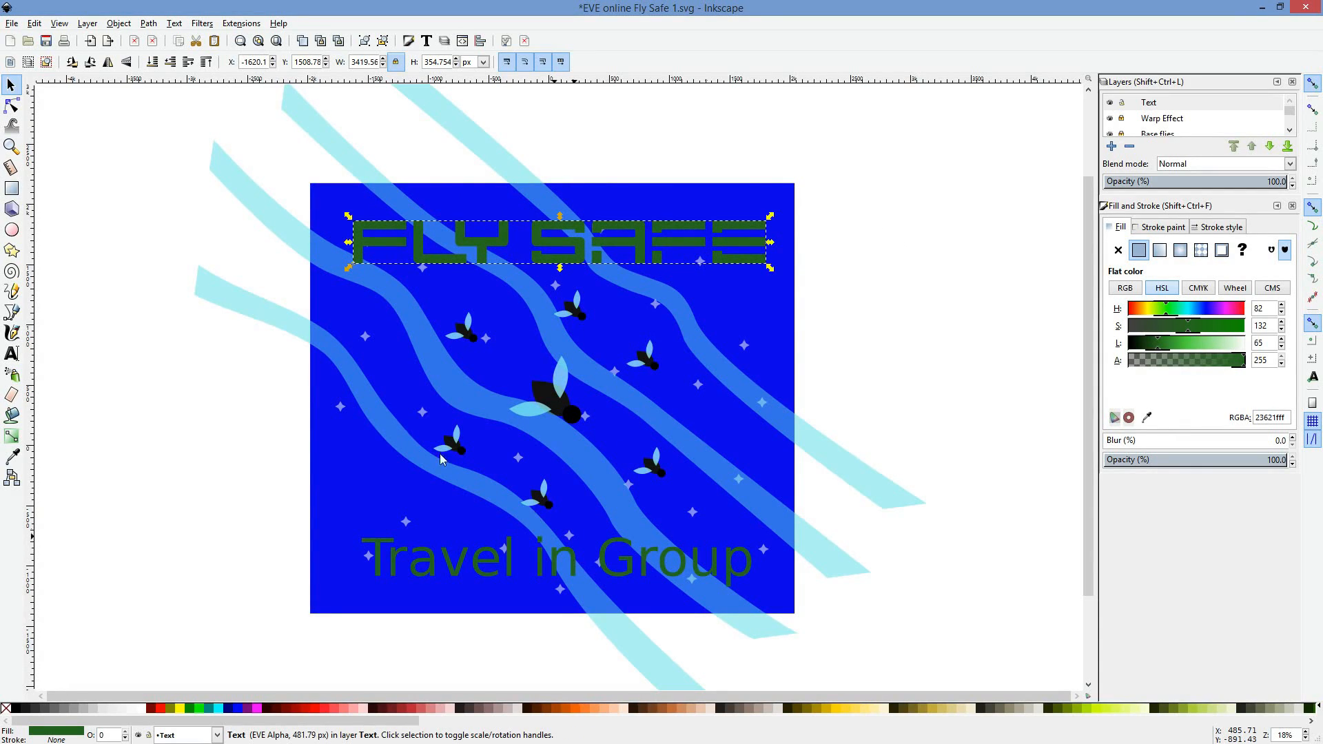
Step: Try to apply the EVE Alpha font to the Travel in Group text
click(606, 555)
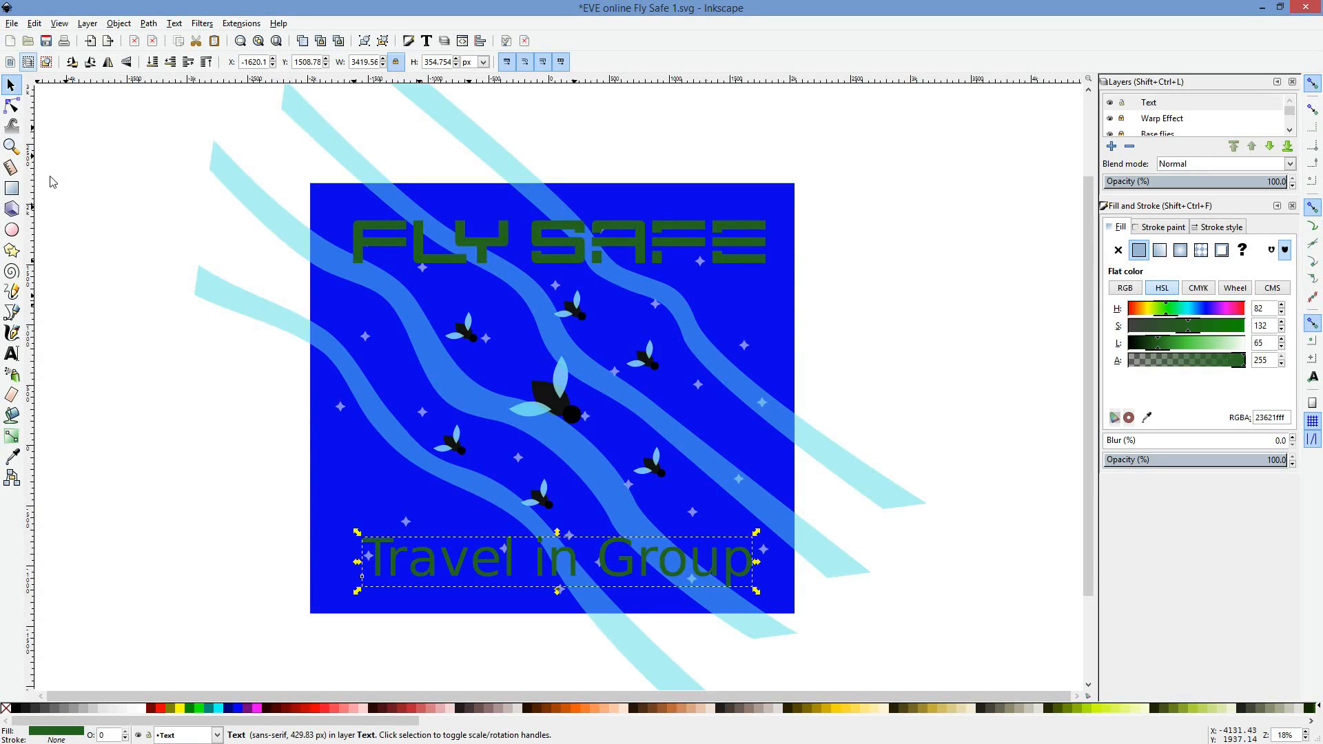
click(12, 353)
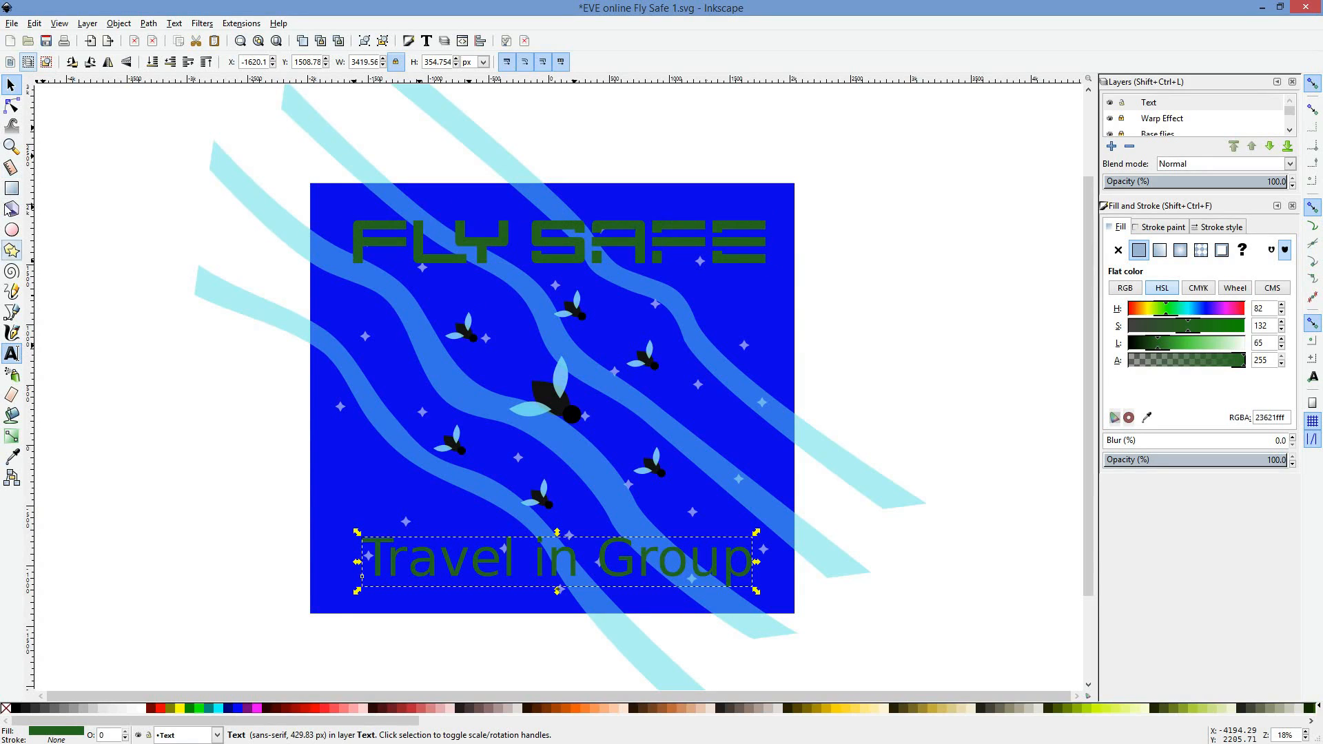
click(155, 61)
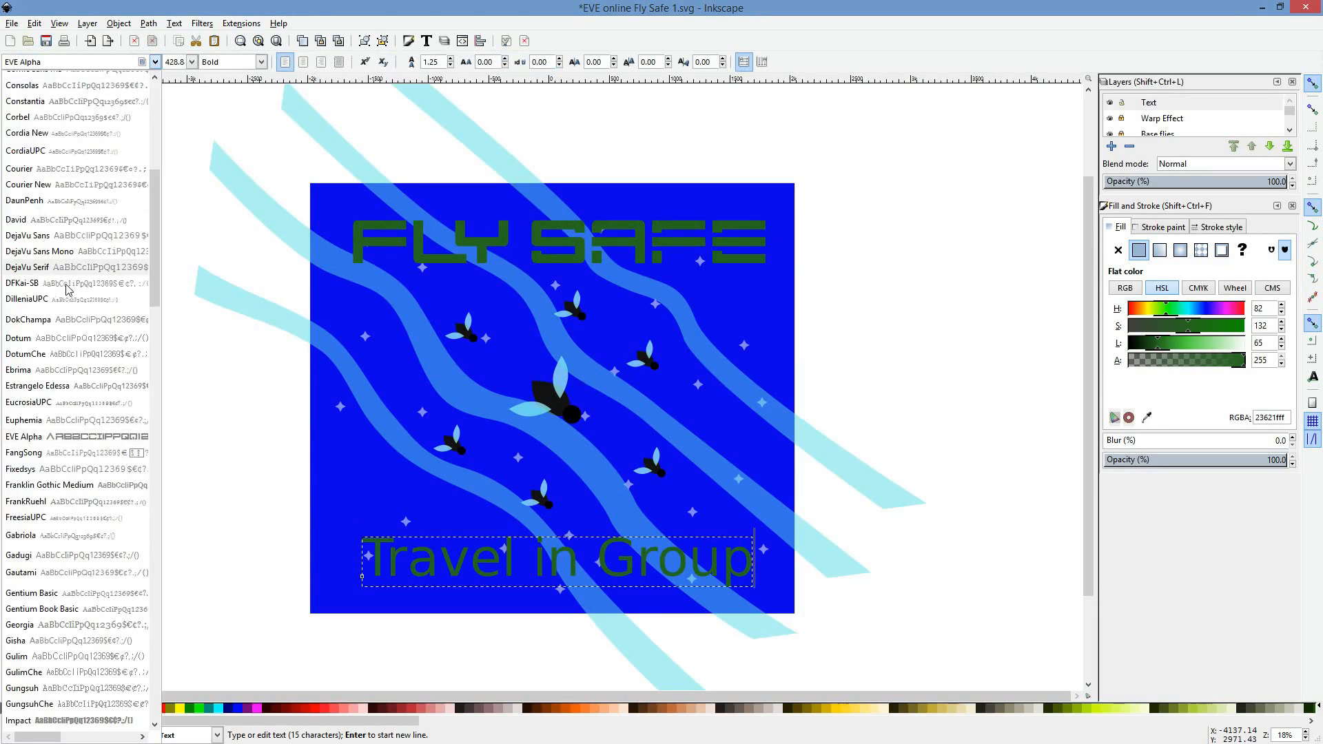
scroll(90, 292, up, 3)
scroll(89, 291, down, 3)
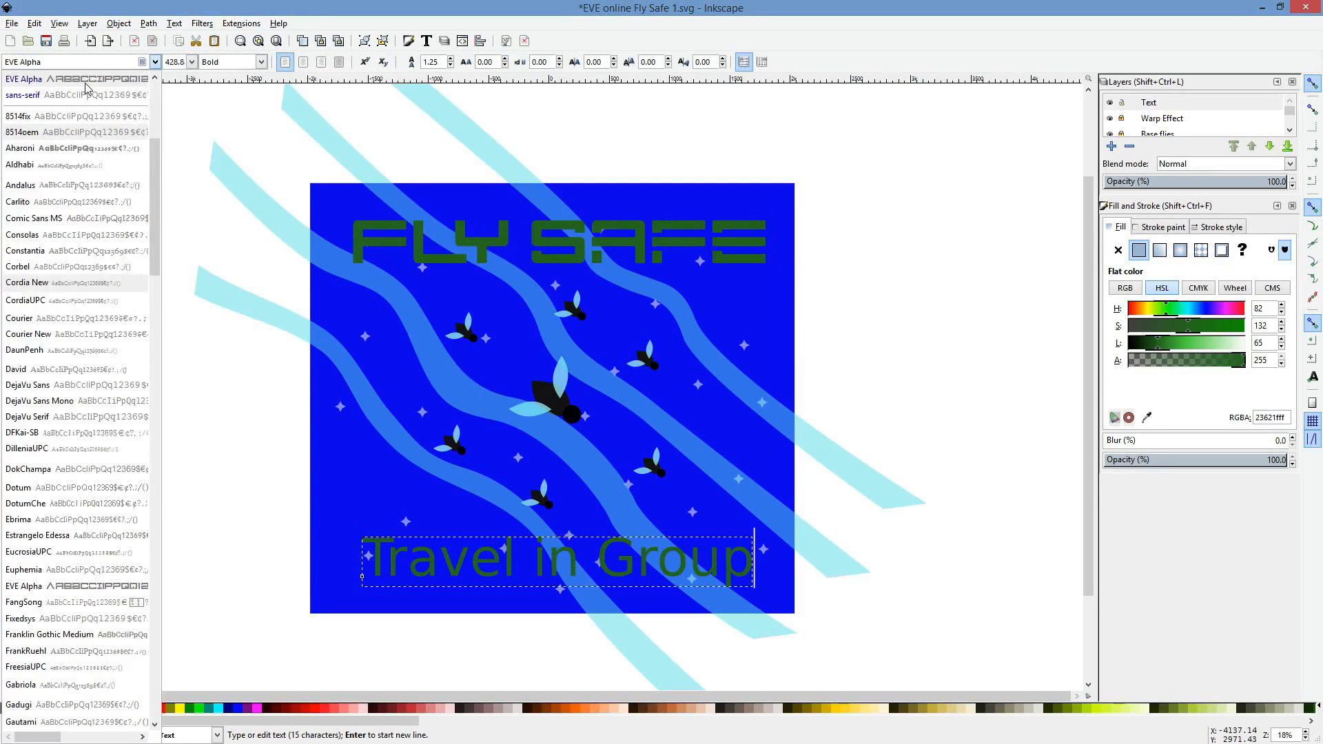
click(85, 83)
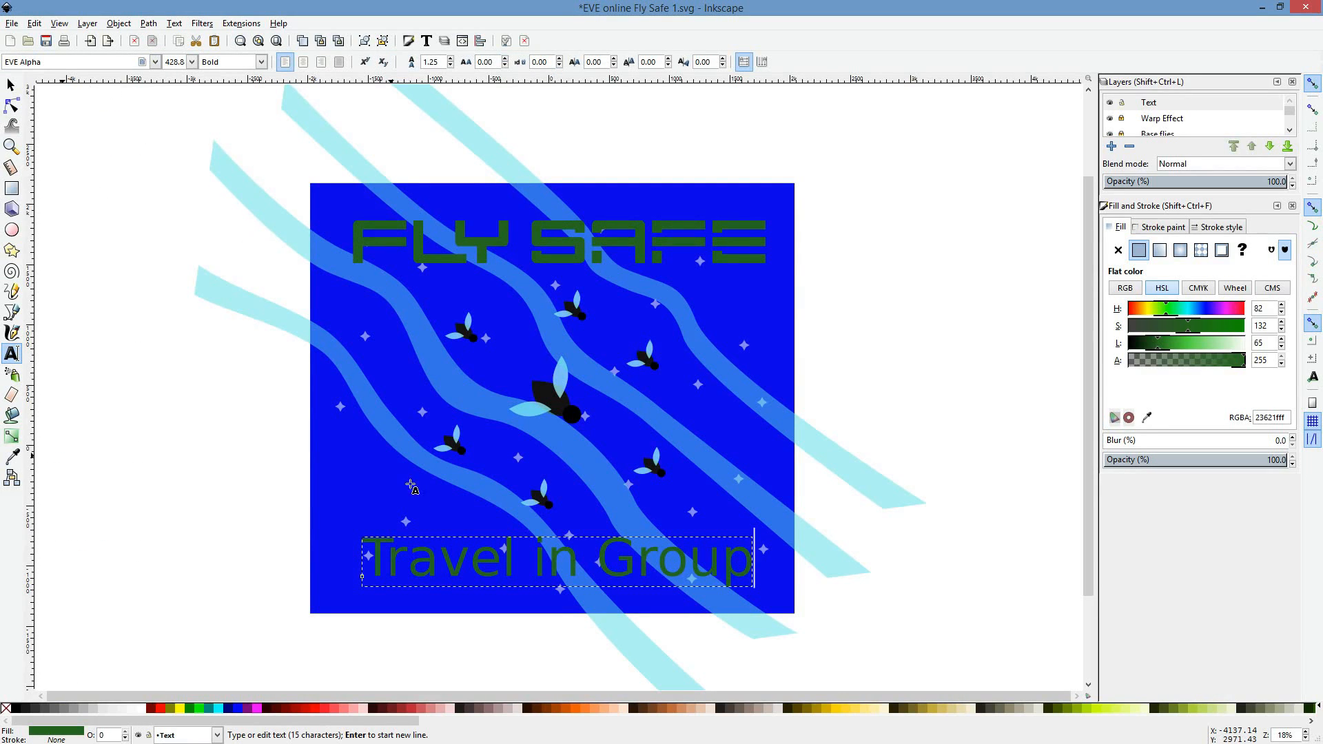
Step: Select all characters of the Travel in Group text and set their font to EVE Alpha
click(744, 559)
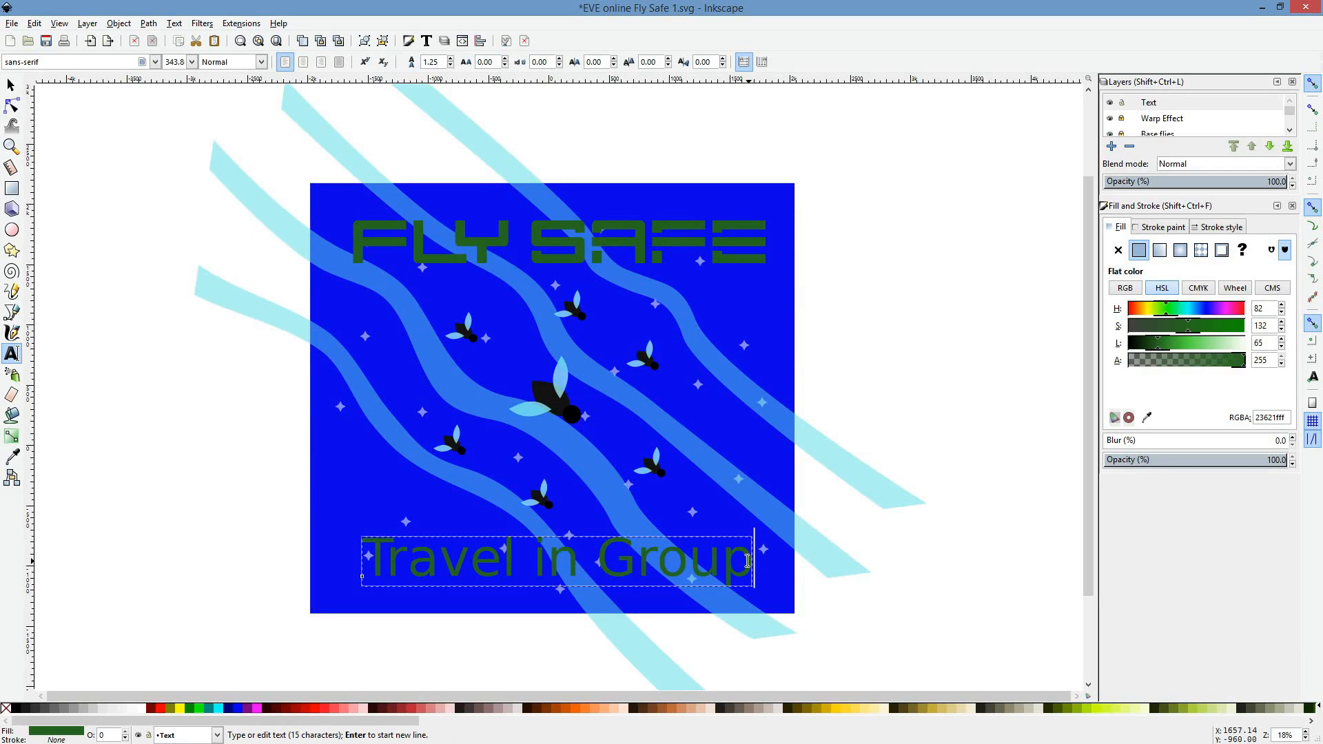
drag(744, 560, 296, 539)
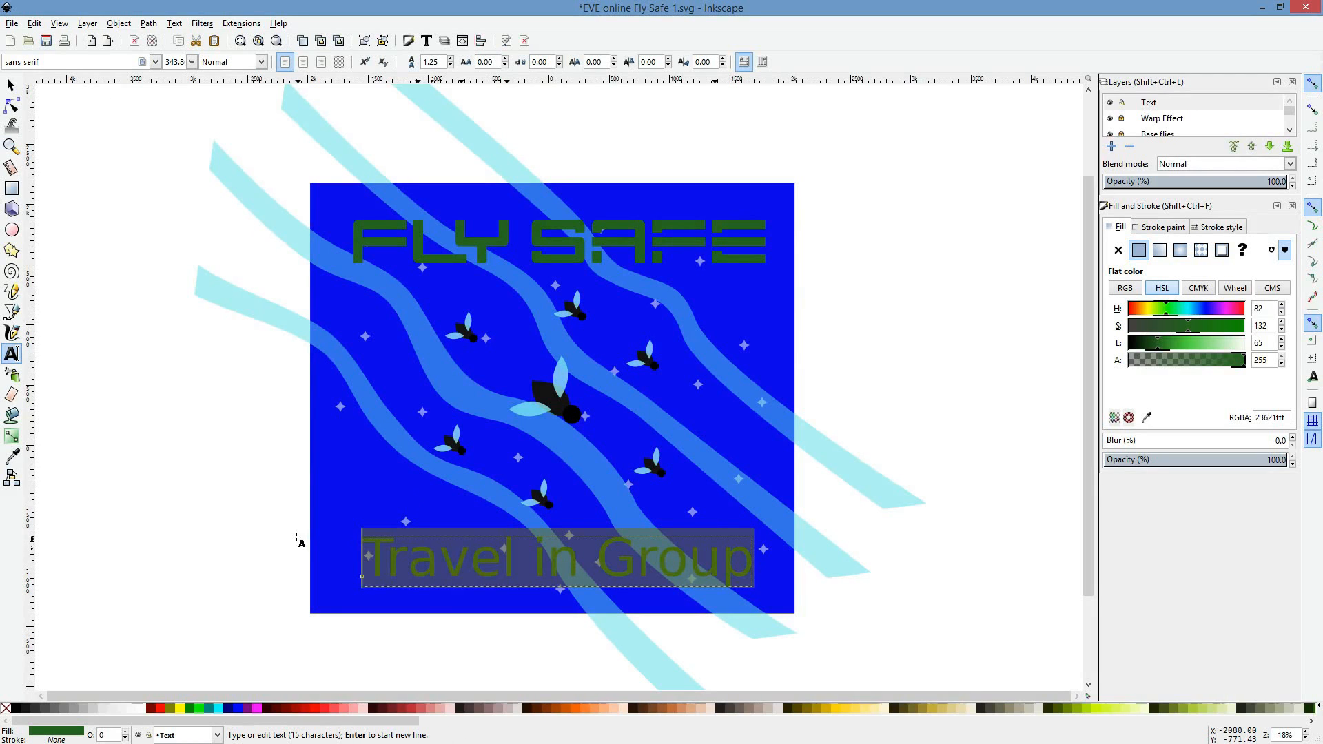
click(156, 61)
scroll(75, 207, up, 20)
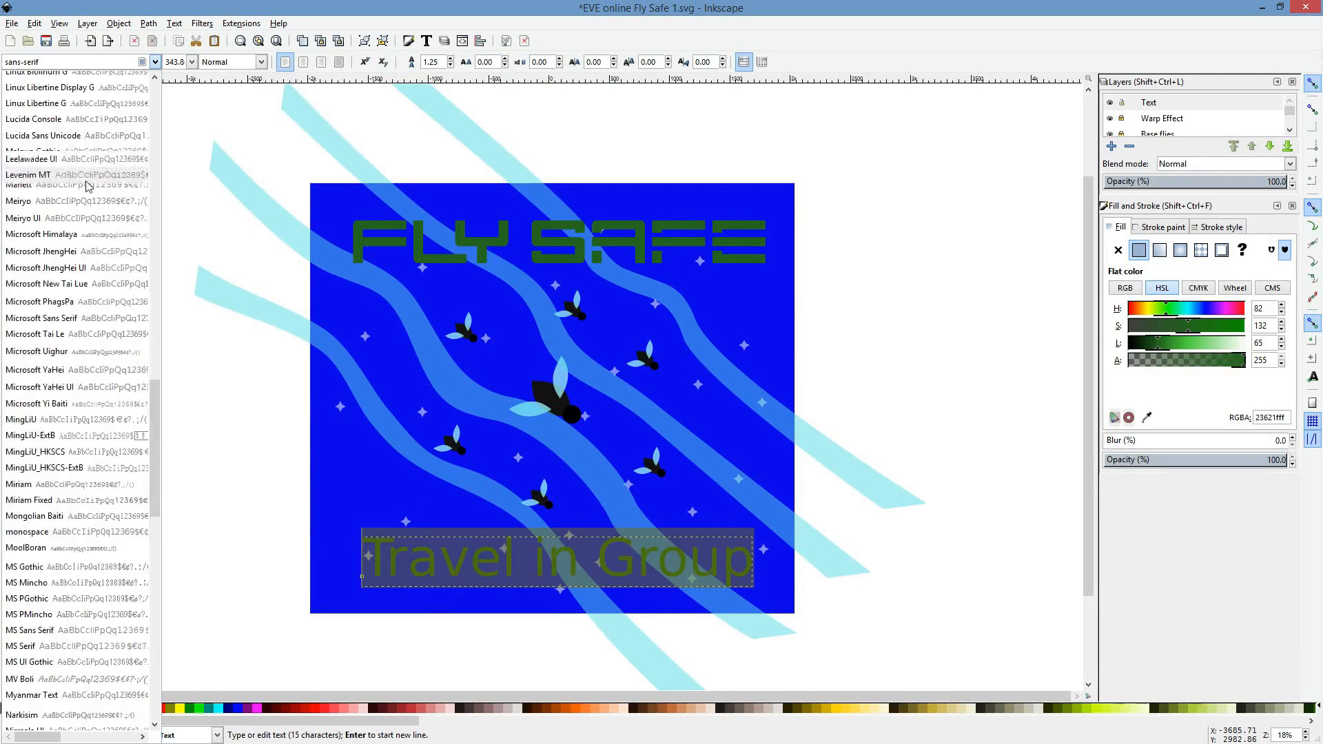
scroll(76, 393, down, 6)
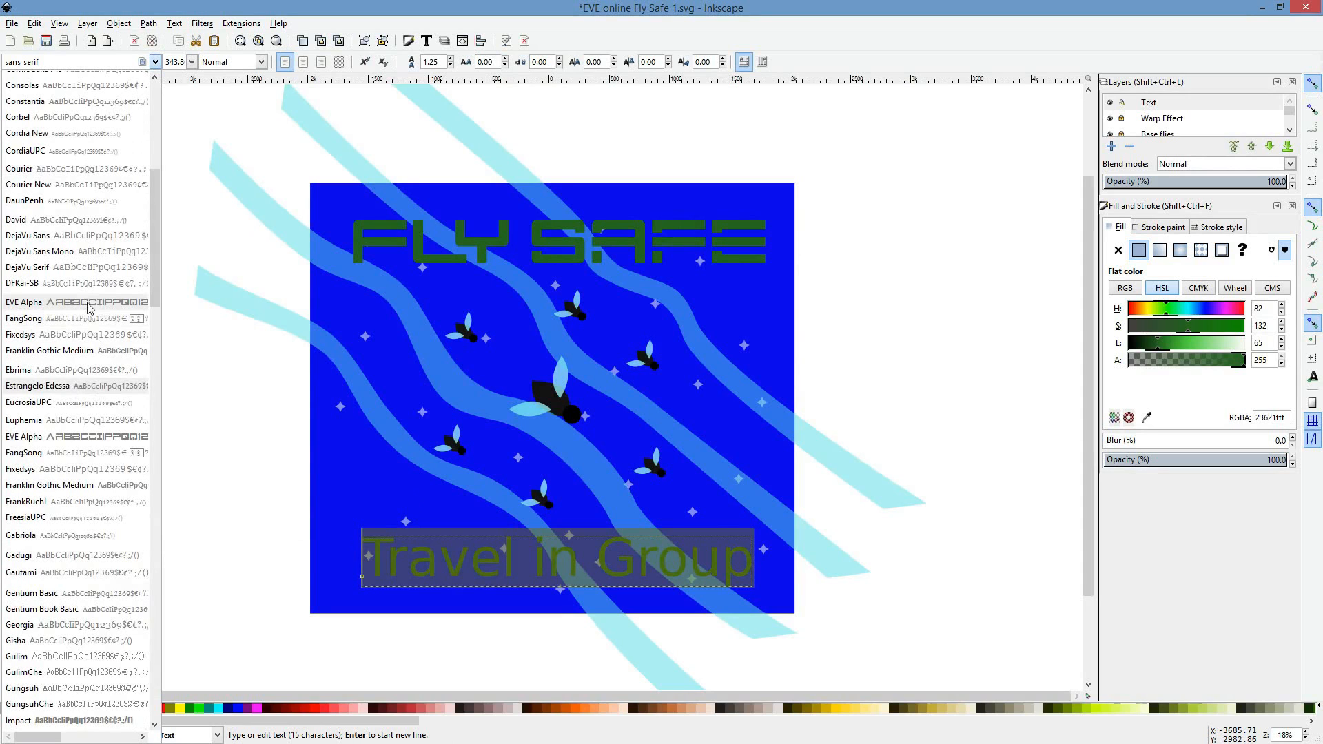
click(86, 304)
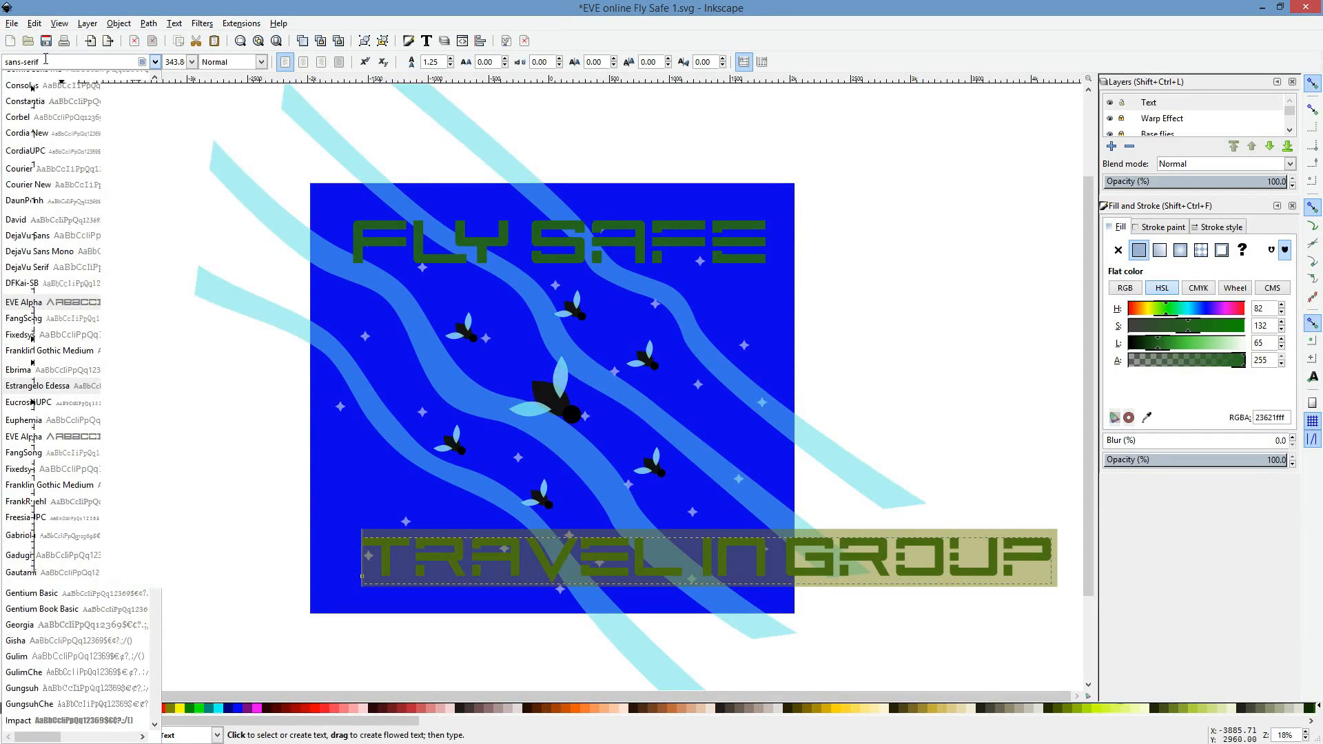
Step: Scale the Travel in Group text proportionally to about 3859 px wide and place it centred near the background's lower edge
click(11, 86)
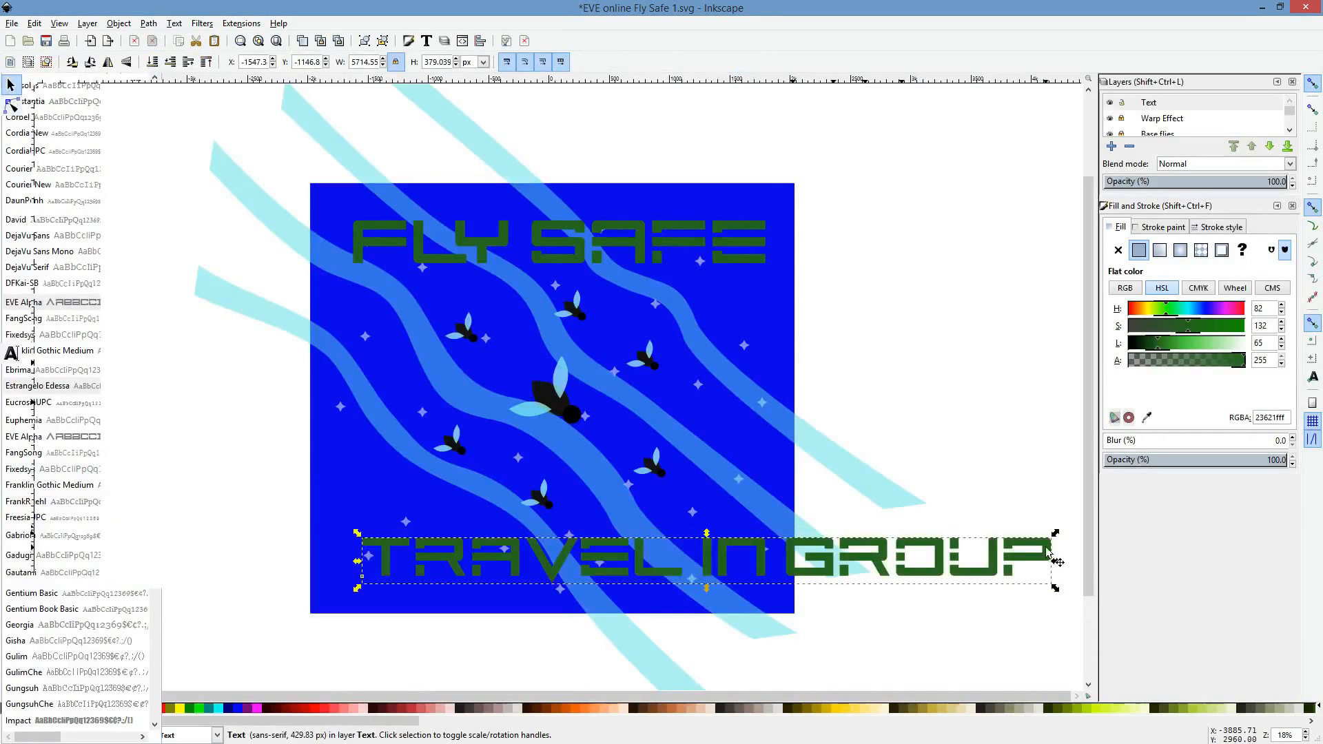
drag(1058, 533, 934, 554)
drag(693, 566, 660, 564)
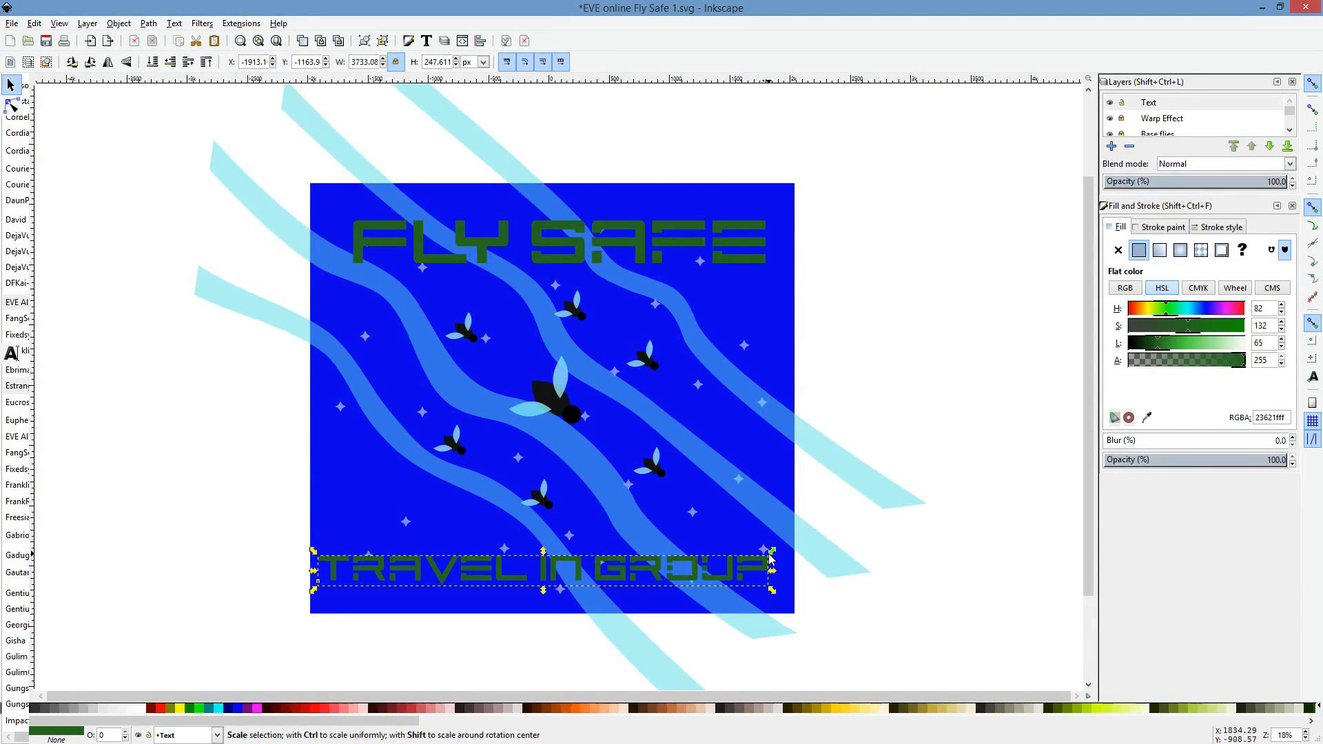
drag(772, 551, 785, 543)
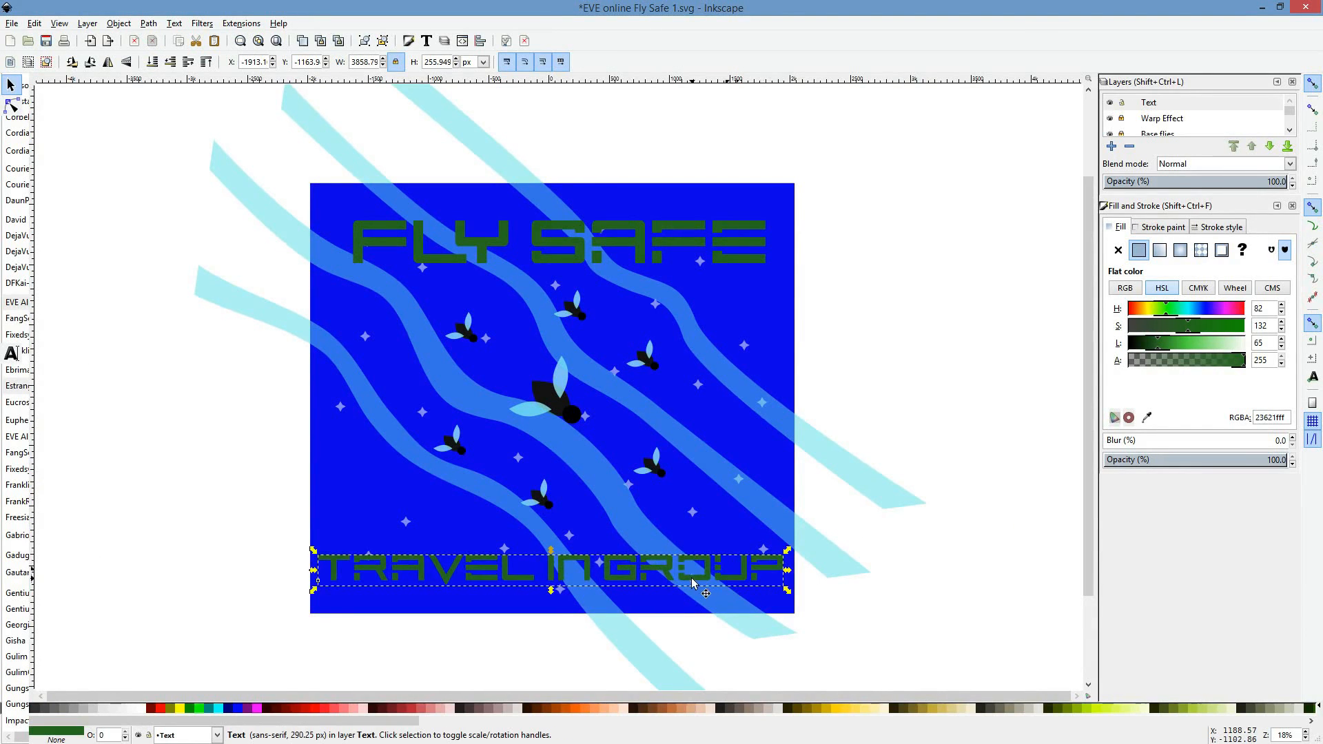
drag(698, 579, 699, 568)
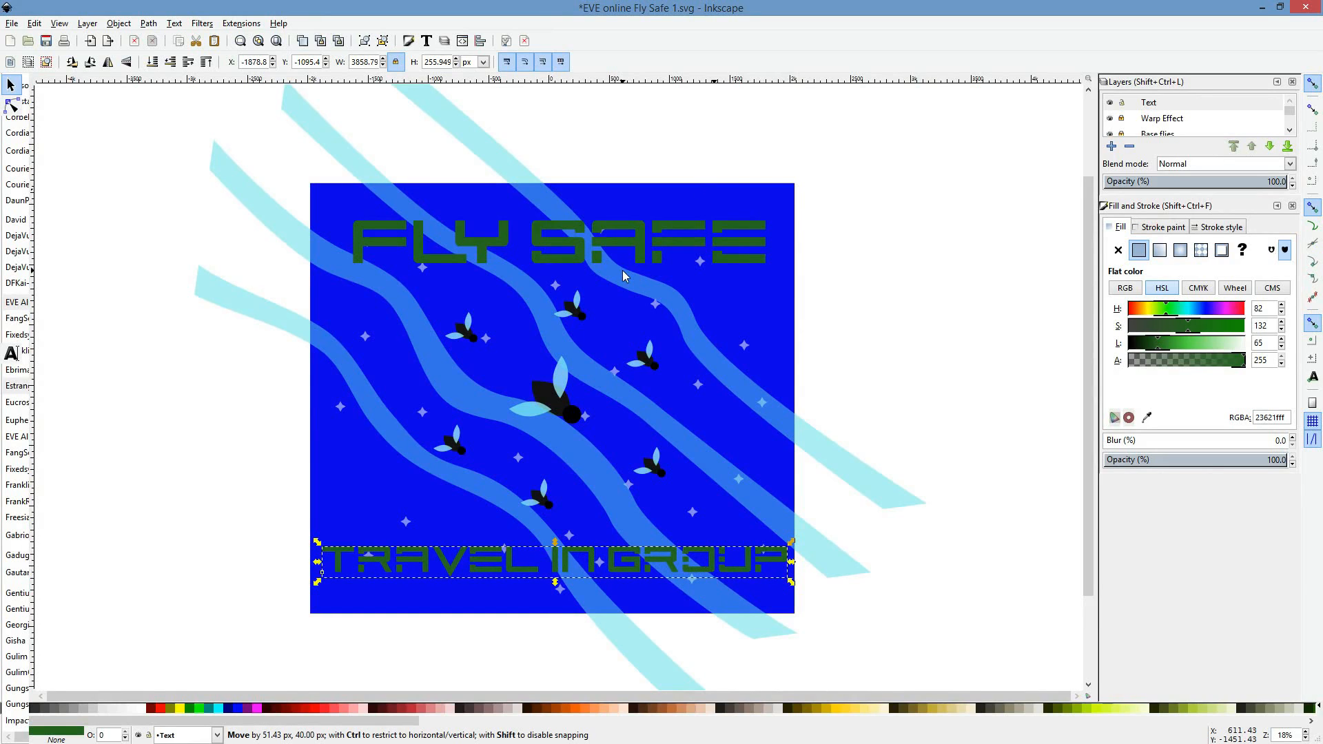
Step: Switch to the browser, return to the eve online logo image results and preview the logo on the dark nebula background
click(631, 245)
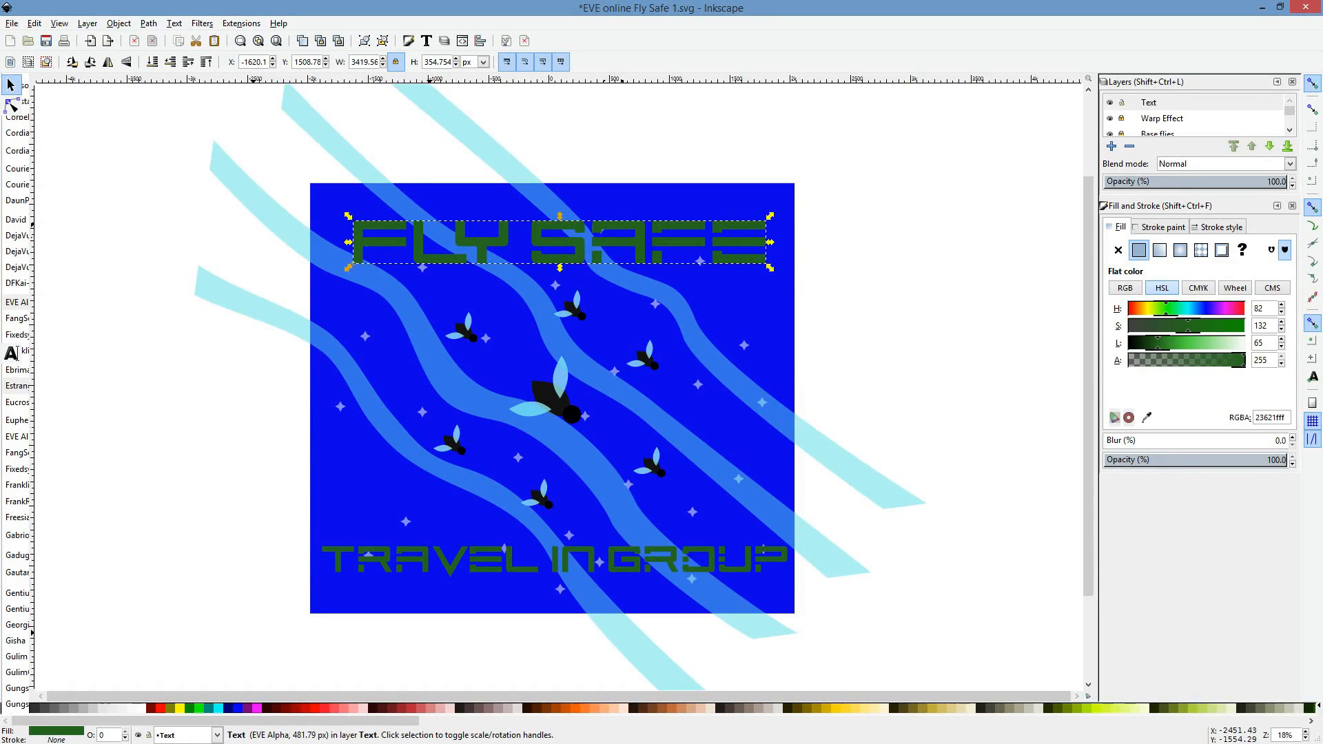
drag(586, 743, 715, 204)
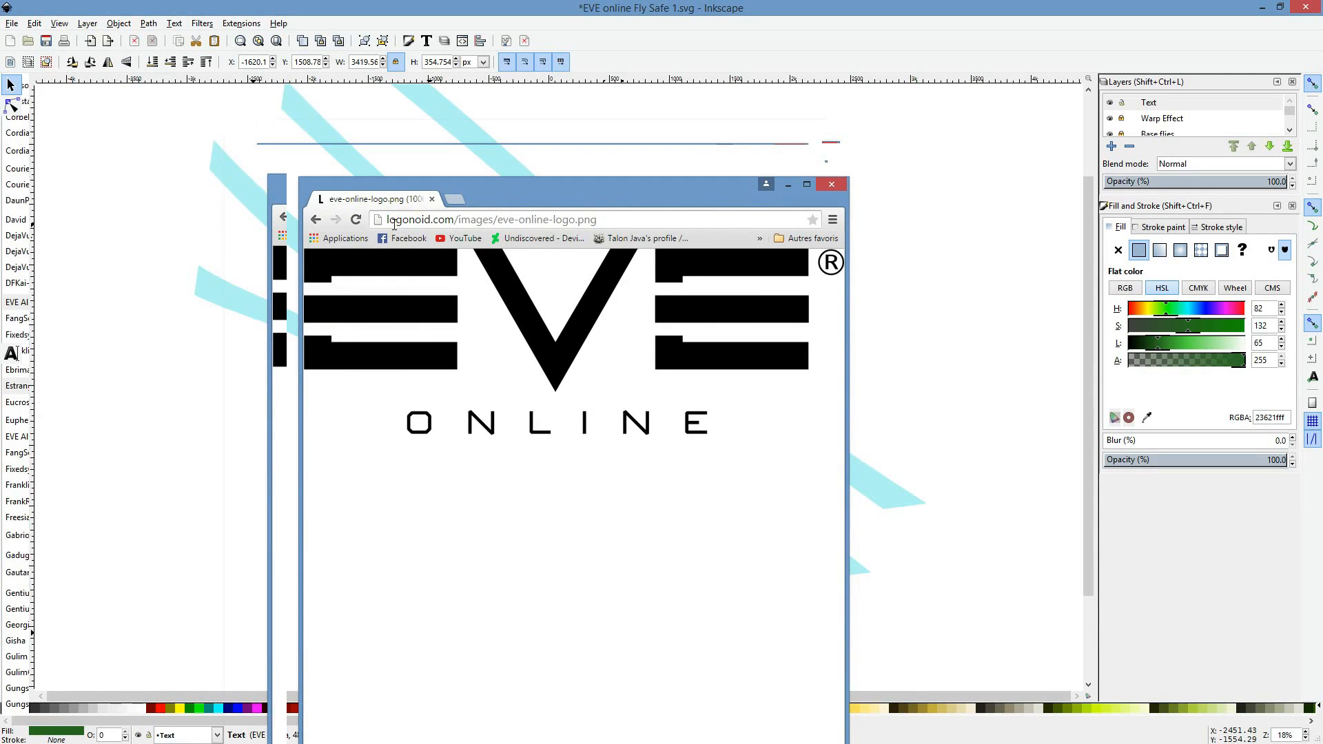
click(316, 219)
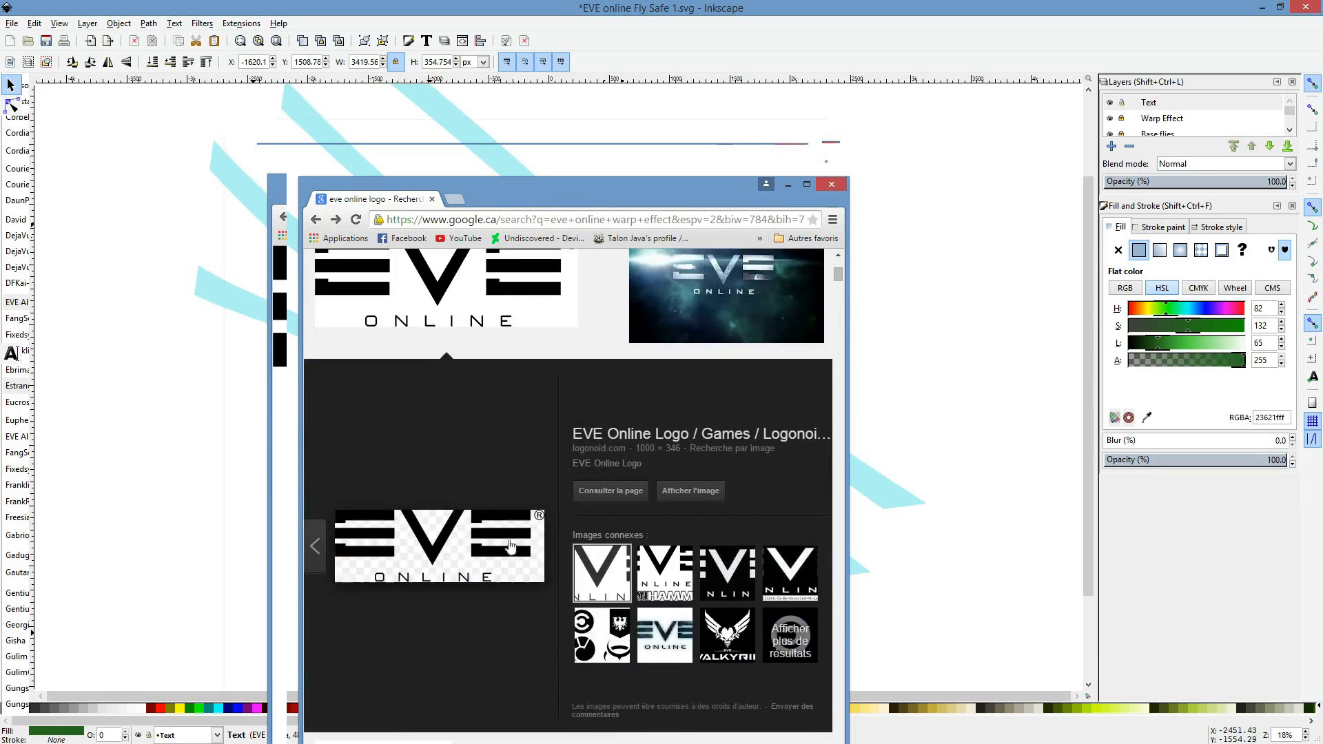
scroll(511, 546, up, 4)
scroll(804, 520, down, 1)
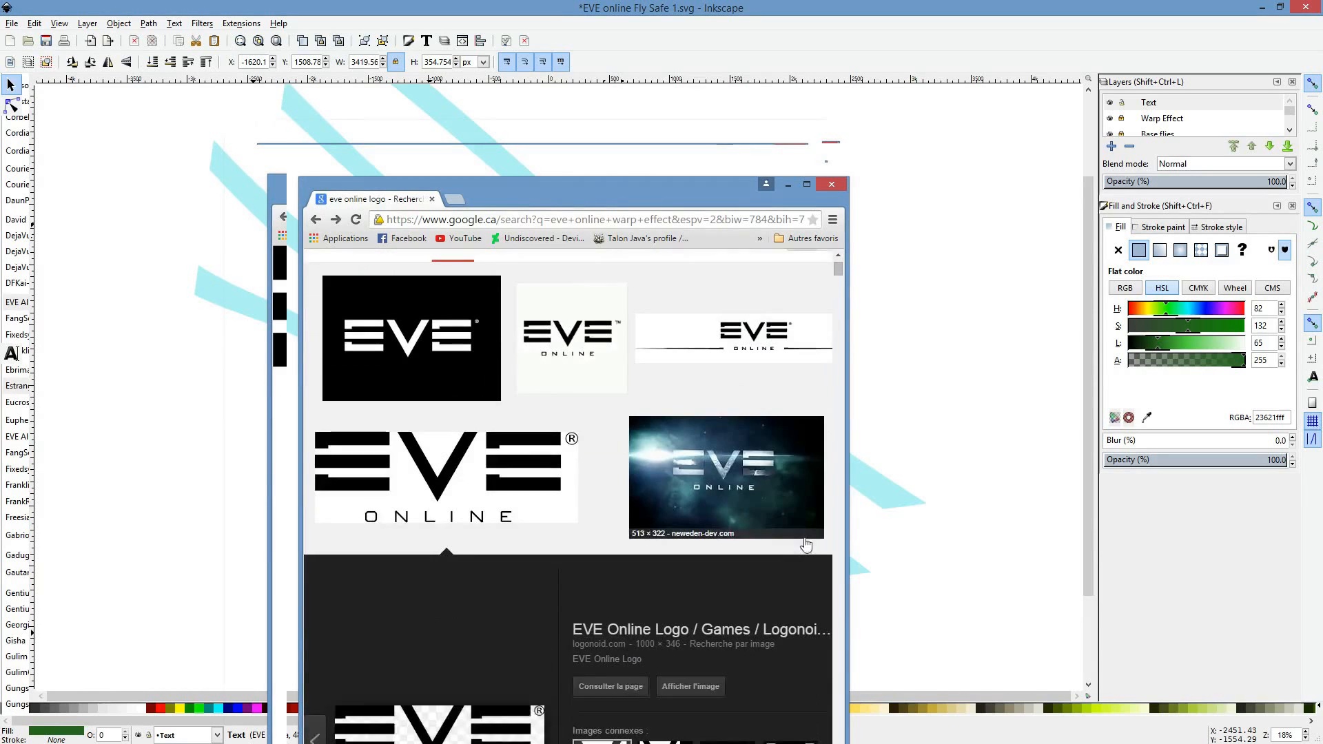
click(751, 497)
scroll(590, 445, up, 3)
scroll(590, 445, down, 3)
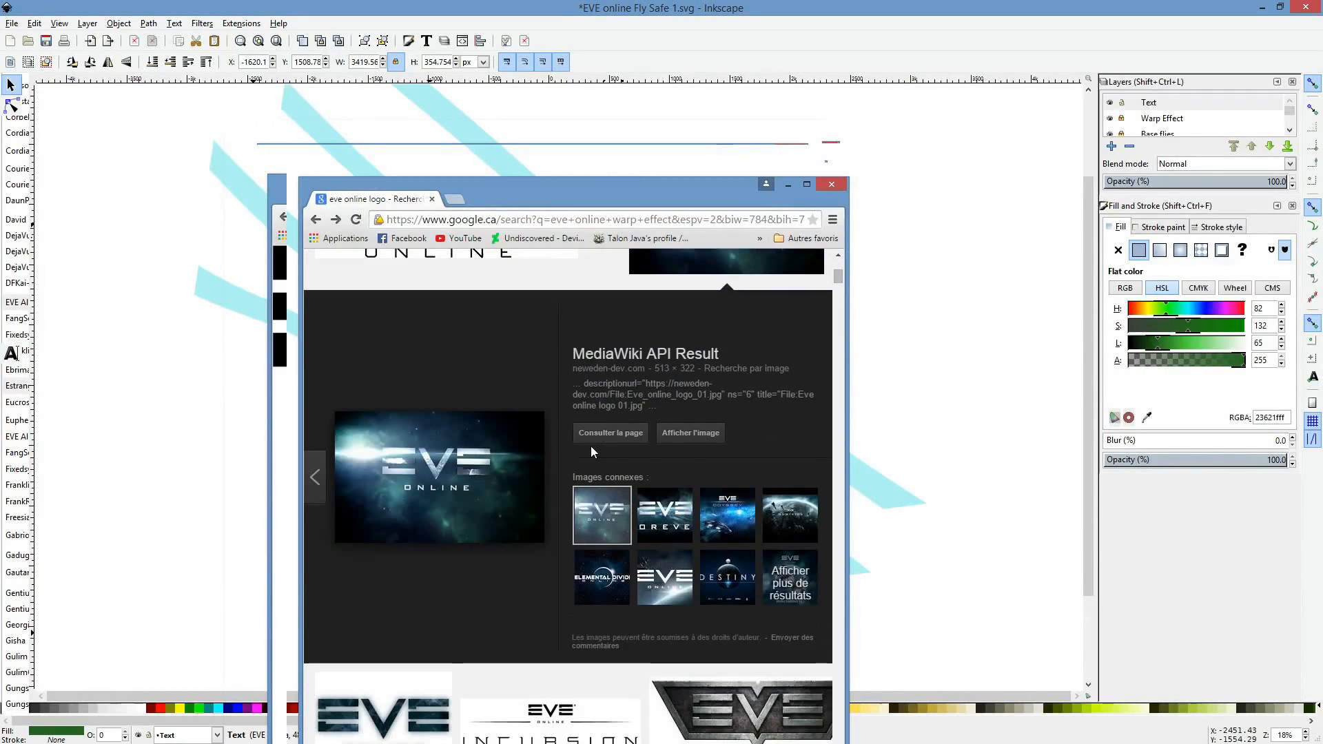
Step: Browse further through the eve online logo image results to examine how the logo is coloured and presented
scroll(590, 445, down, 4)
scroll(375, 451, down, 4)
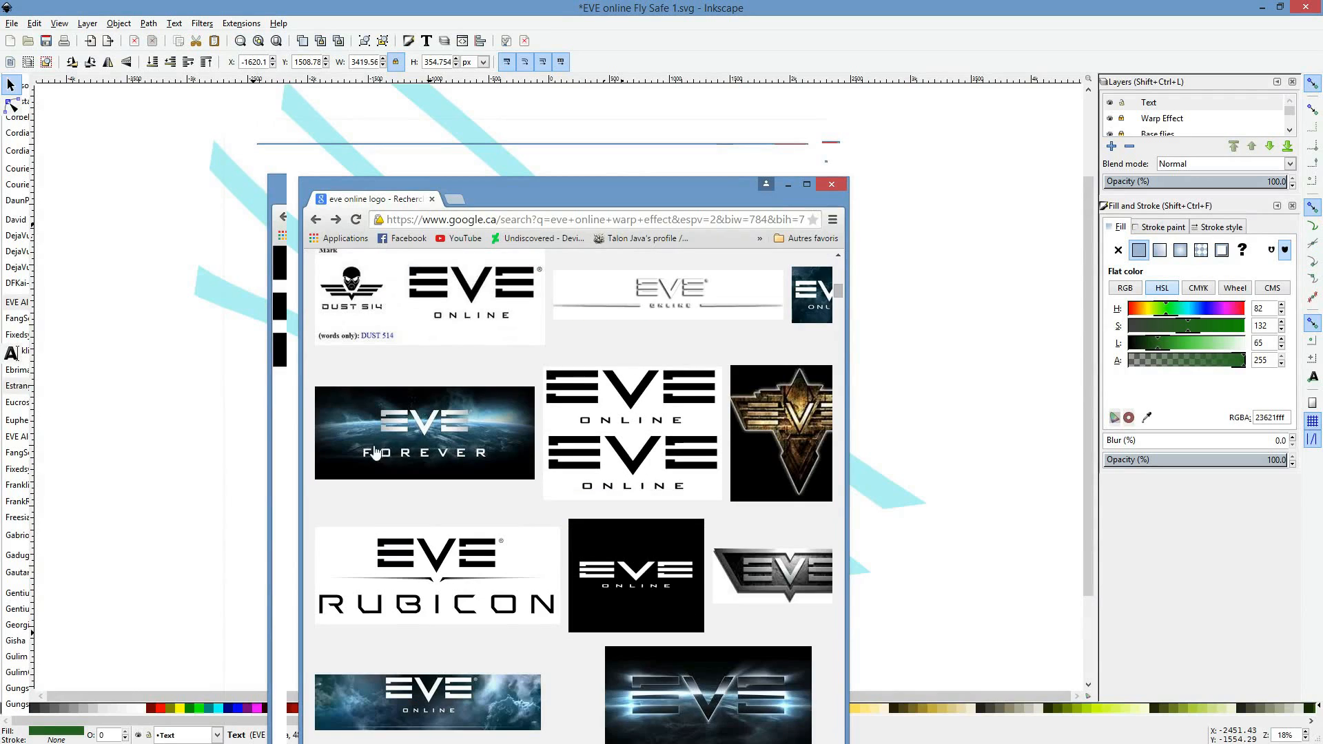
scroll(689, 455, down, 1)
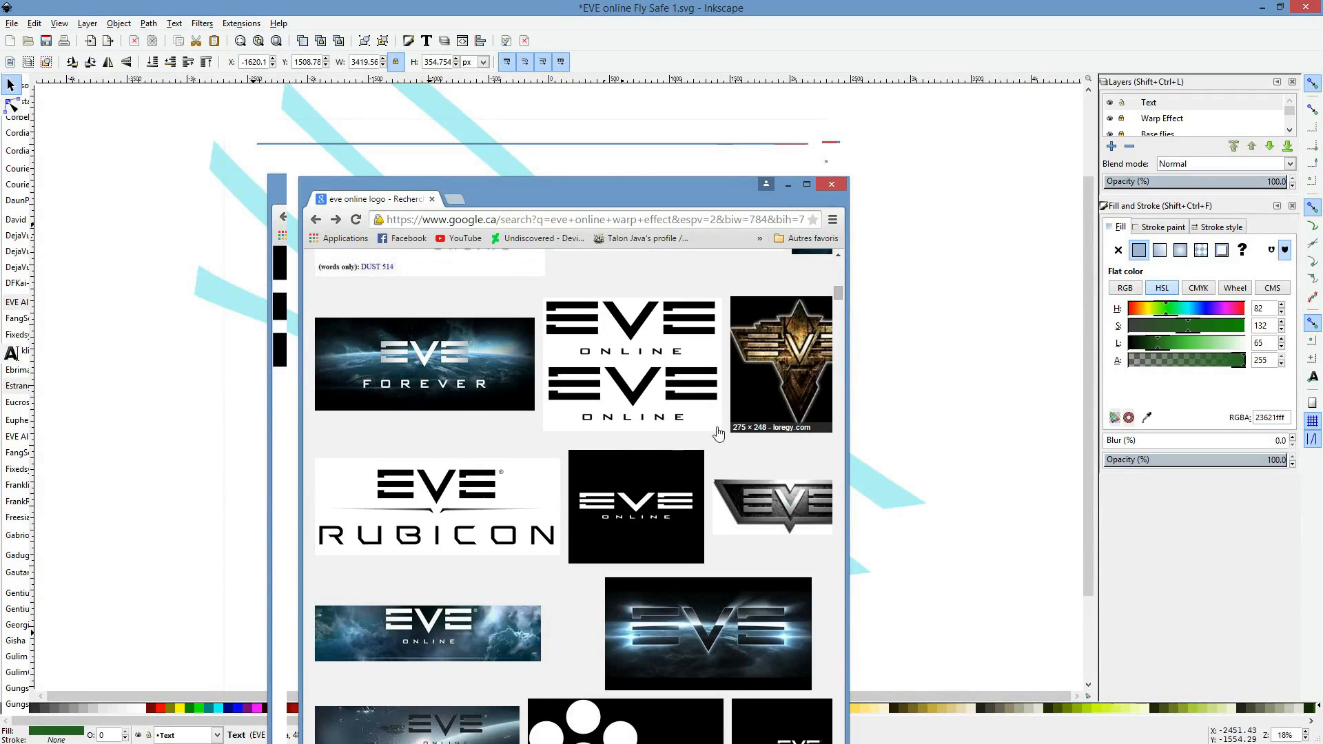
scroll(718, 433, down, 1)
scroll(593, 438, up, 8)
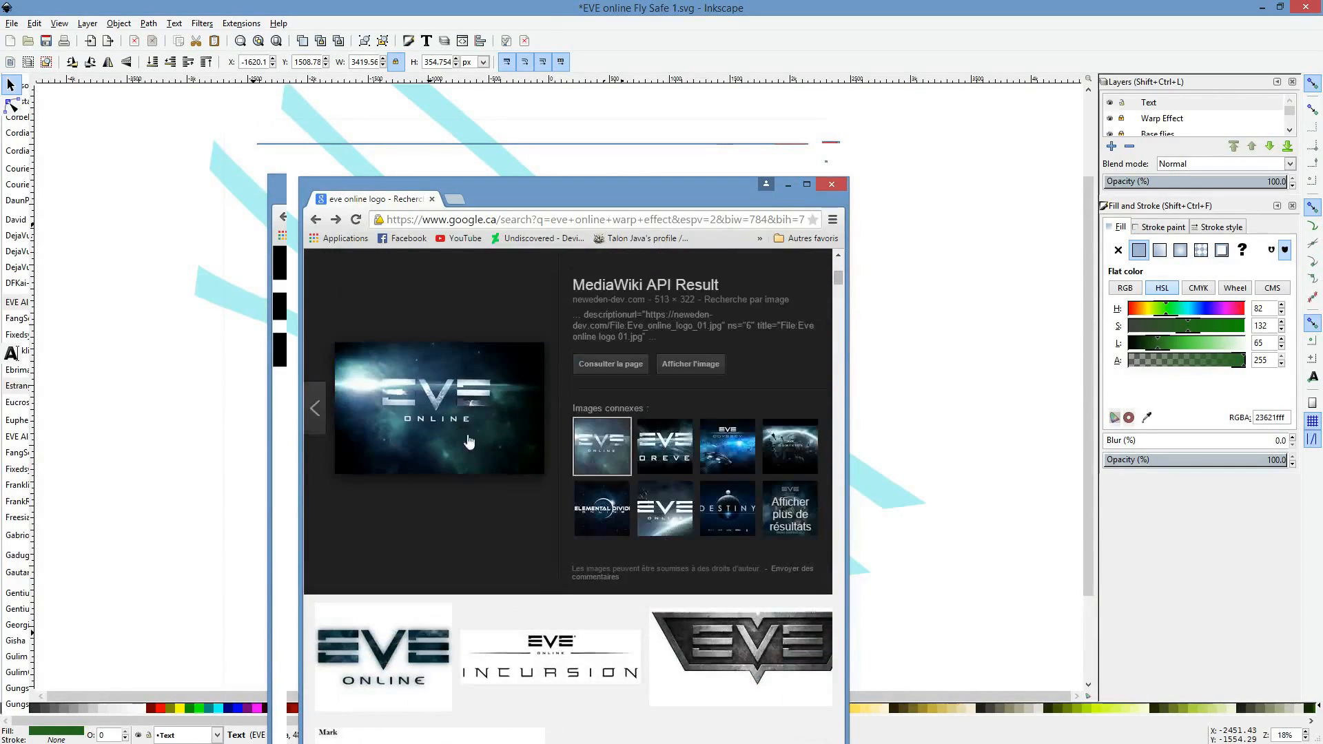
scroll(482, 430, down, 13)
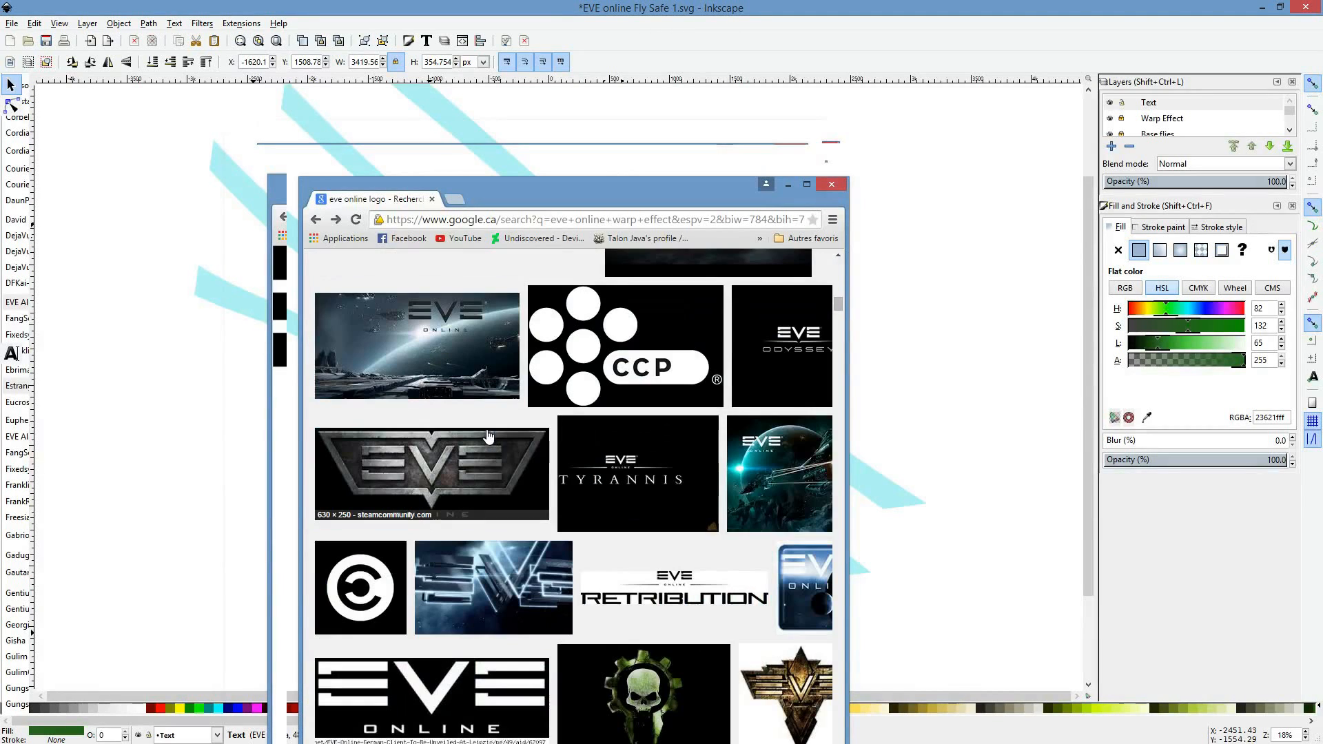
scroll(530, 486, down, 1)
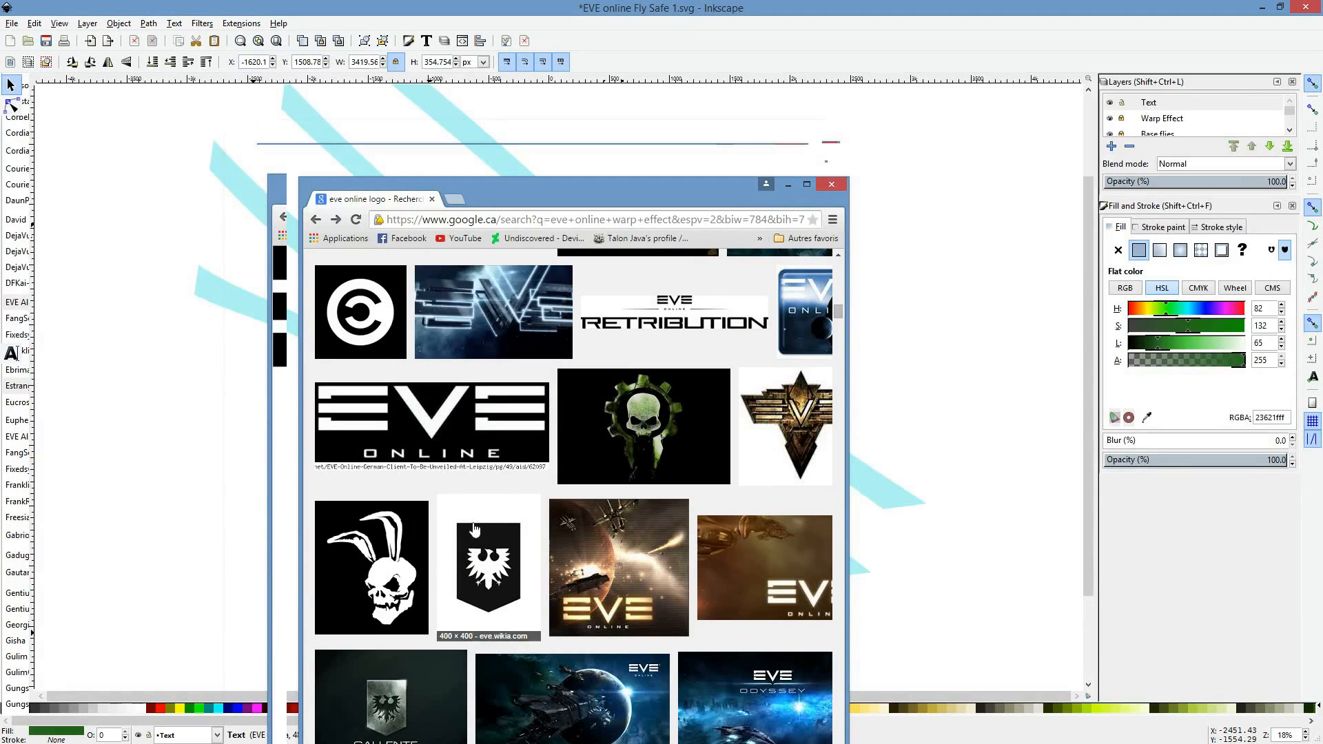
scroll(519, 555, down, 3)
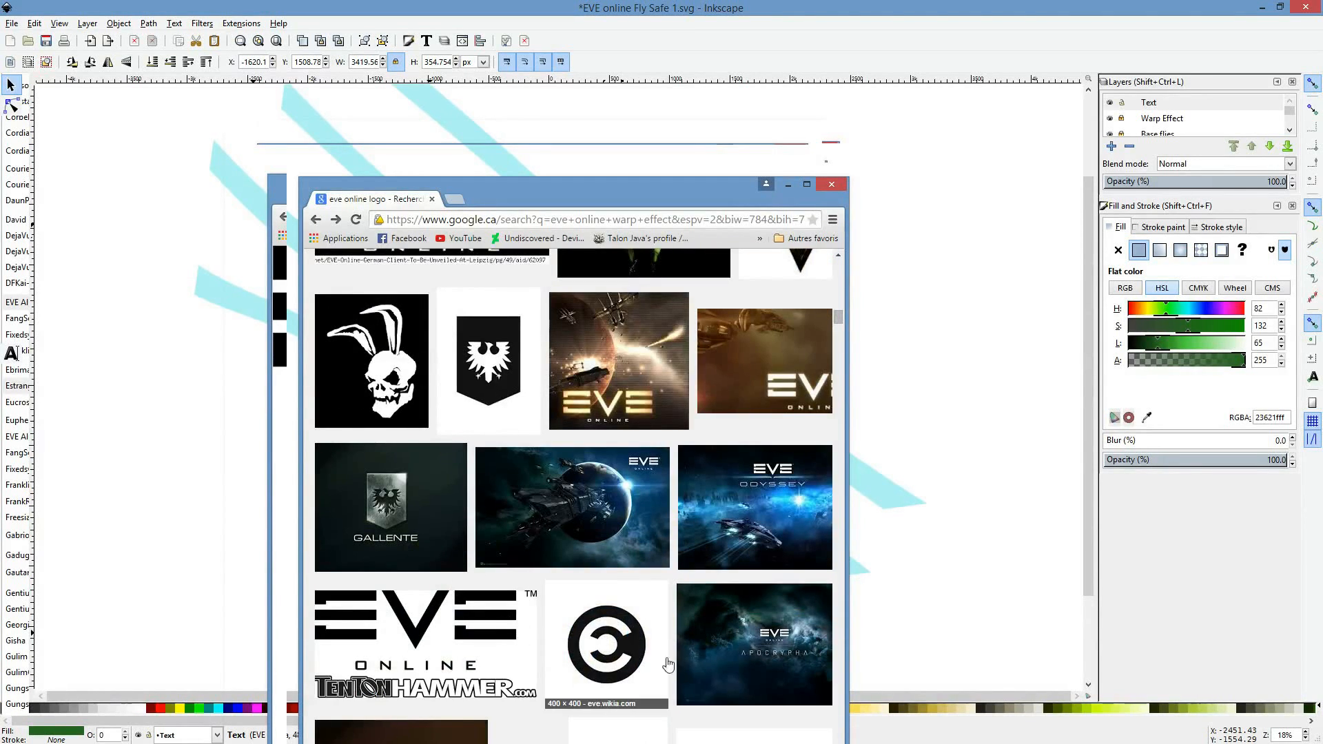
scroll(519, 641, down, 5)
click(767, 641)
scroll(766, 641, up, 5)
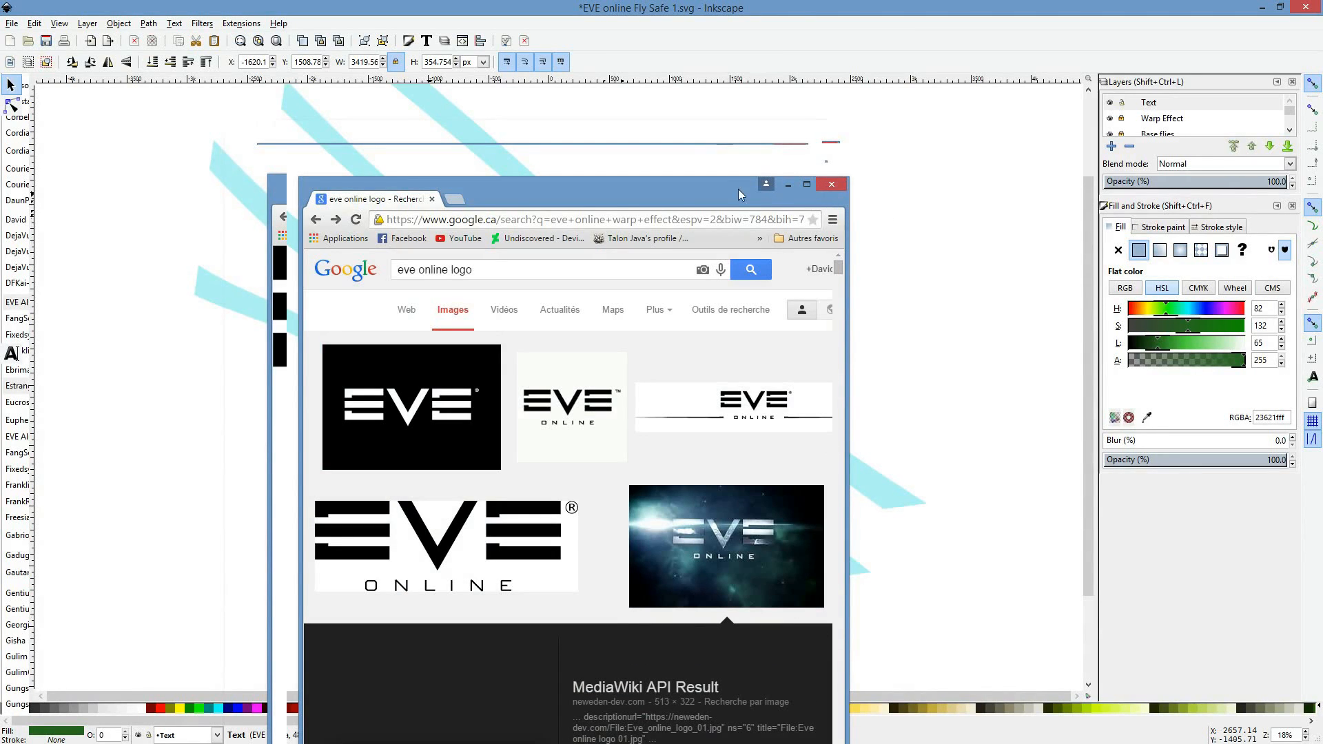
Step: Move the browser window out of view and widen the docked Layers and Fill and Stroke area in Inkscape
drag(390, 215, 507, 741)
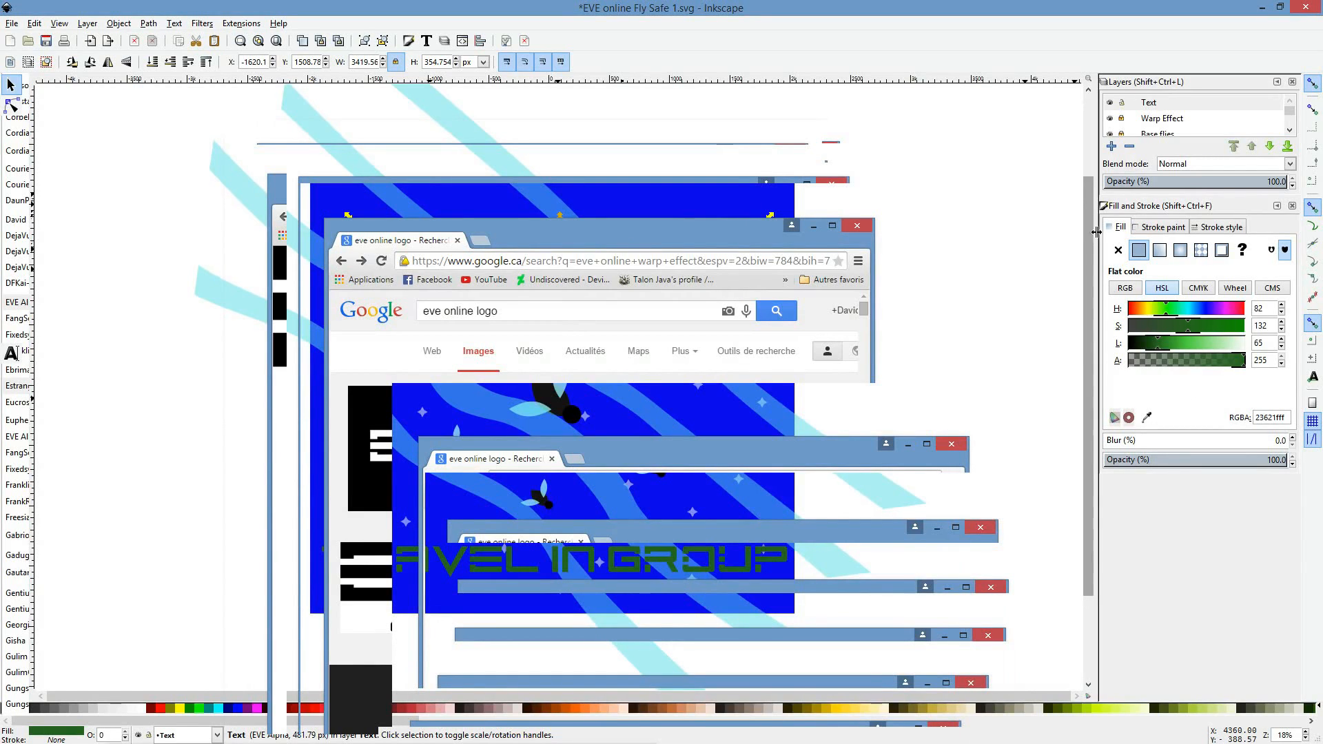
drag(1095, 235, 1018, 265)
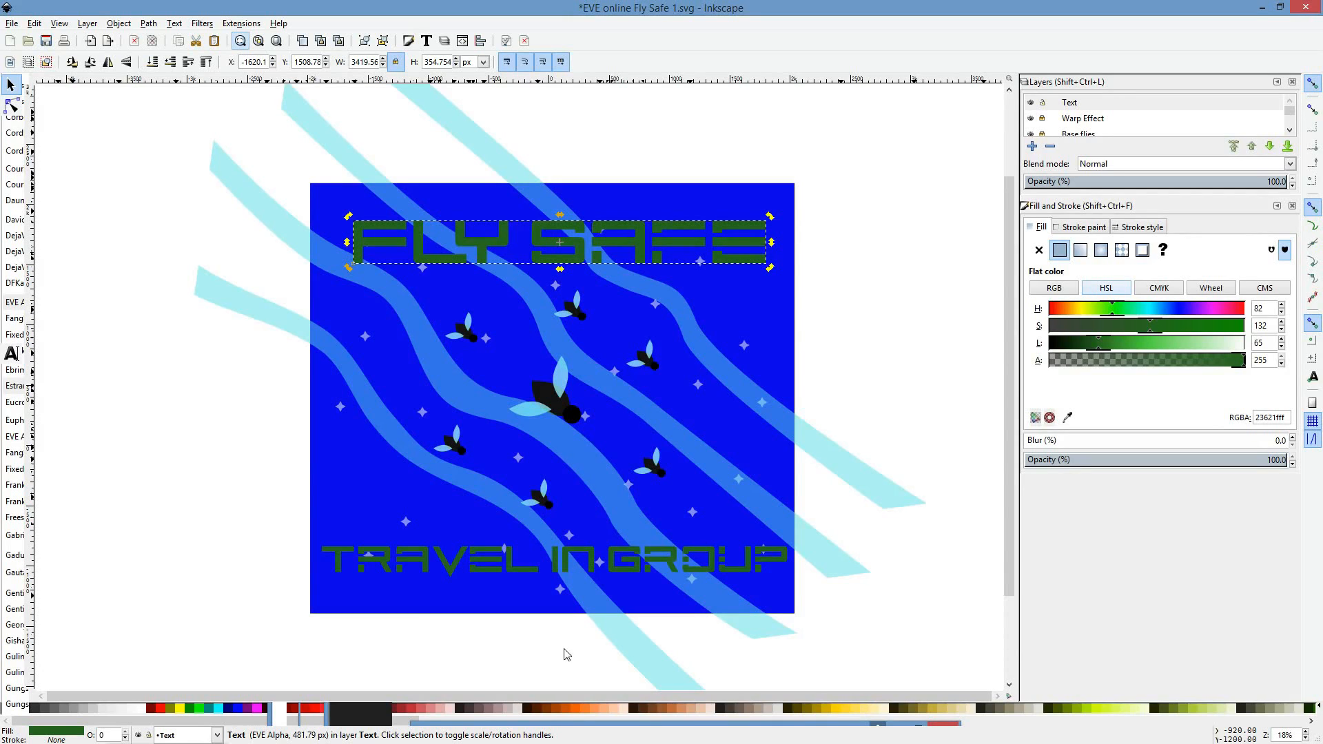
Step: Open the Windows Control Panel's Fonts page, look over the installed fonts and close the window
mouse_move(1320, 737)
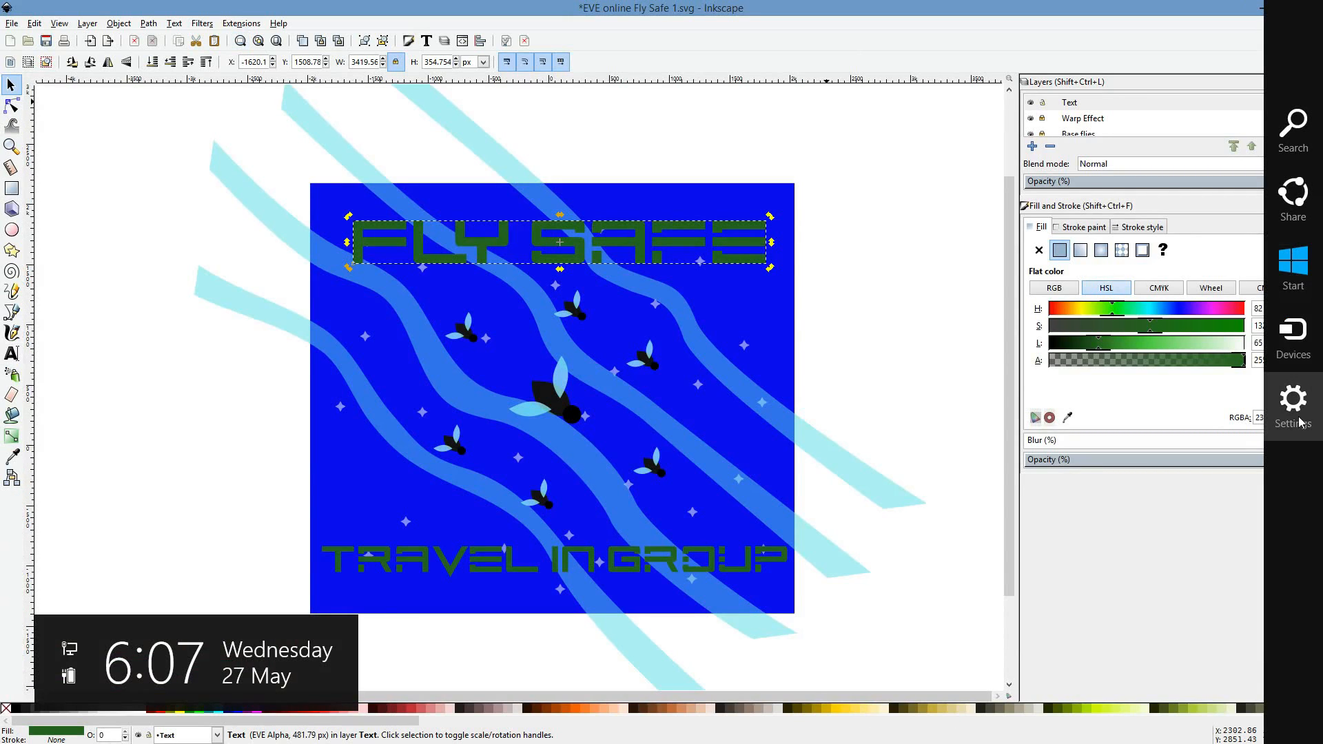
click(1293, 397)
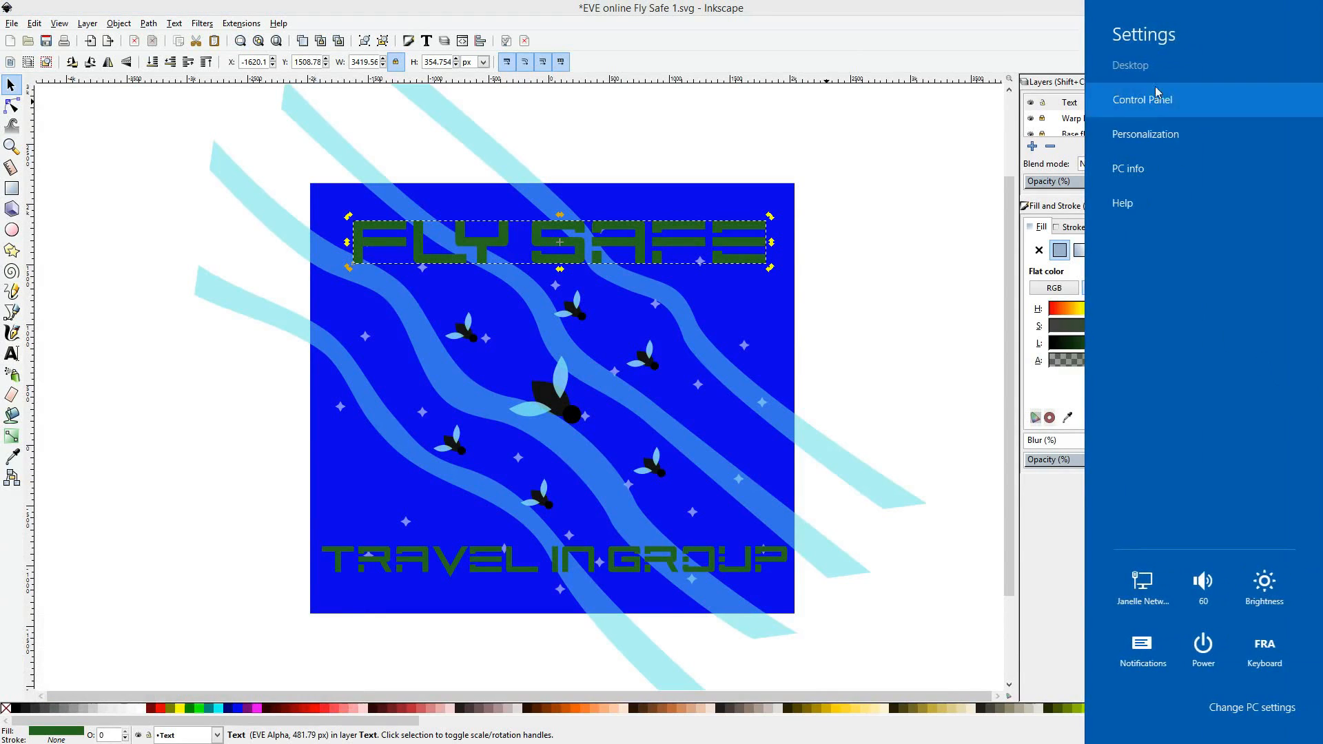
click(1142, 100)
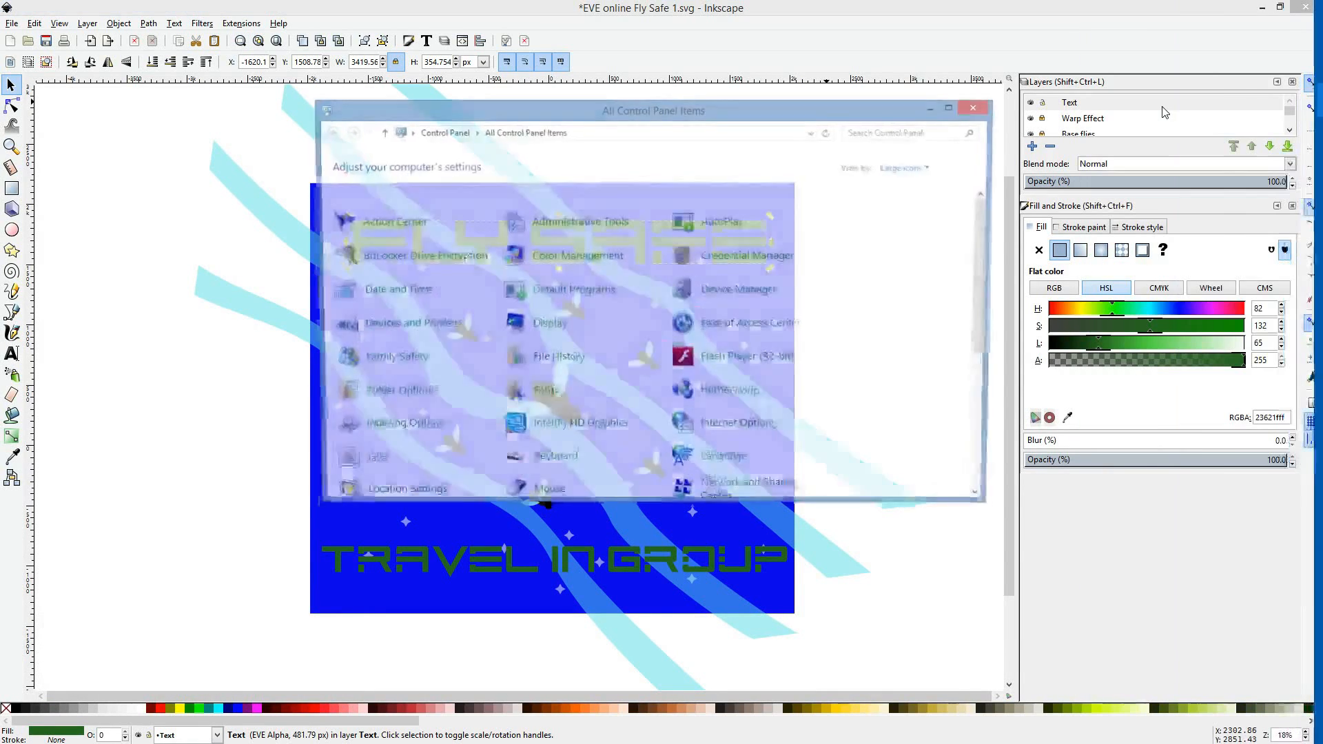
scroll(471, 273, down, 4)
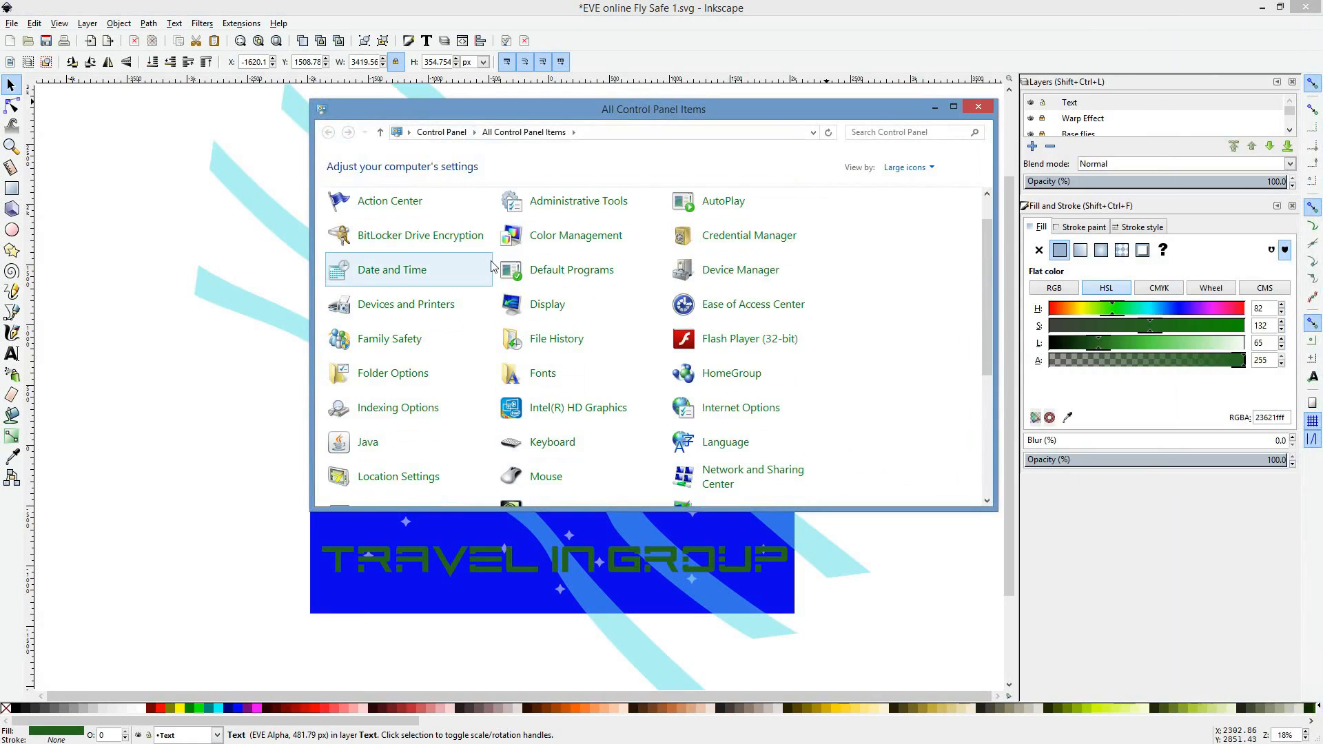
scroll(420, 441, up, 3)
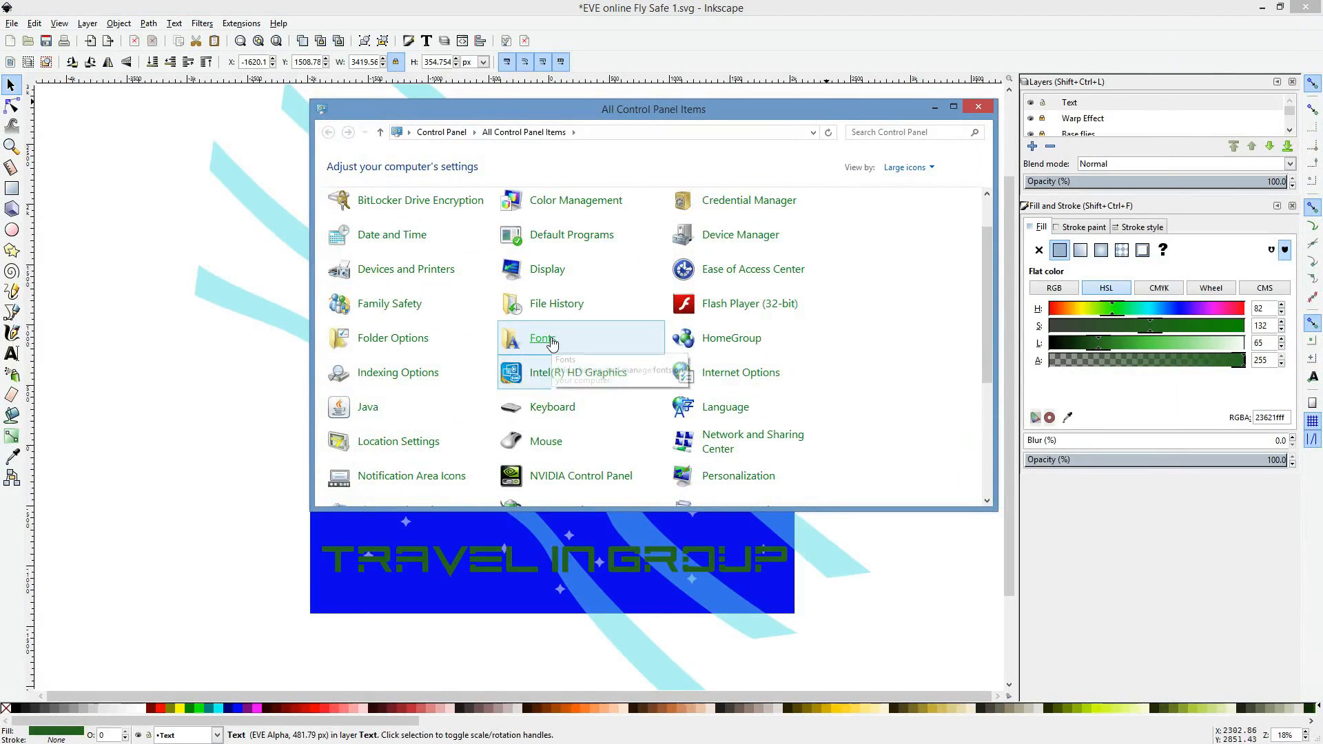
click(553, 341)
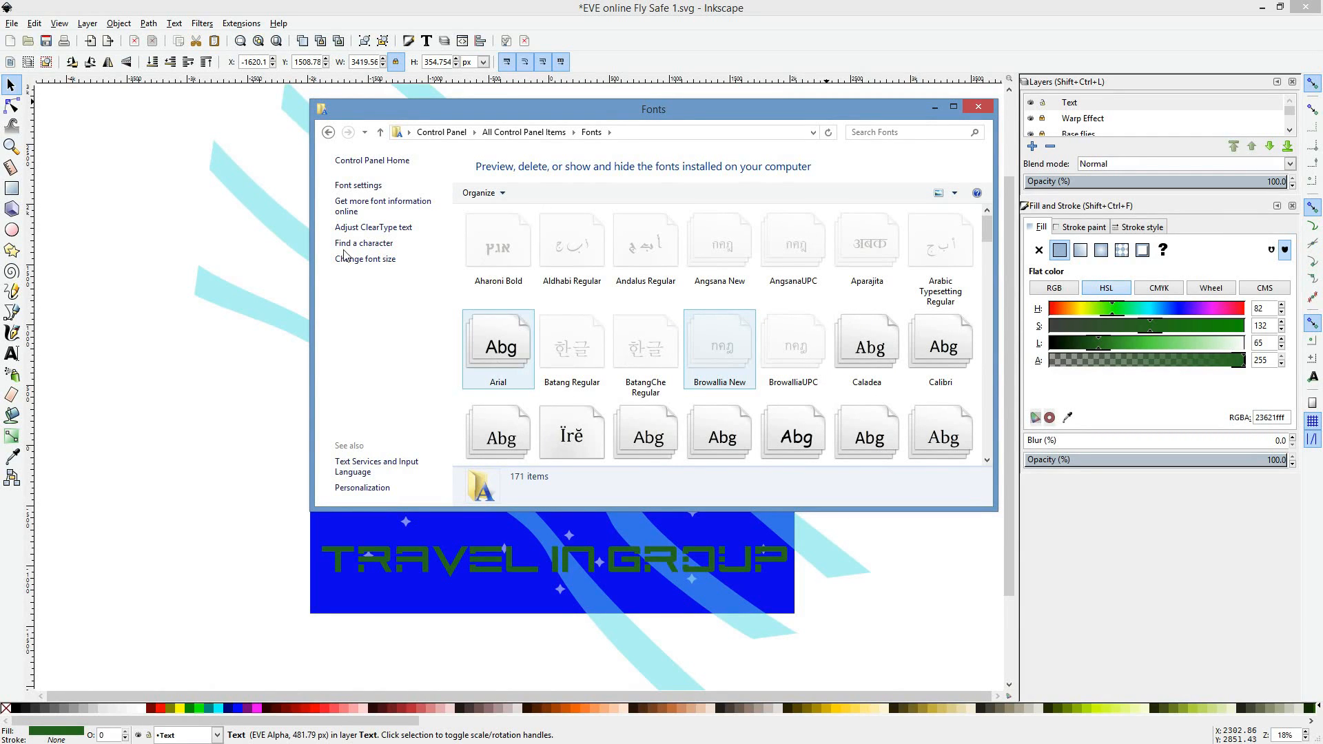
click(977, 110)
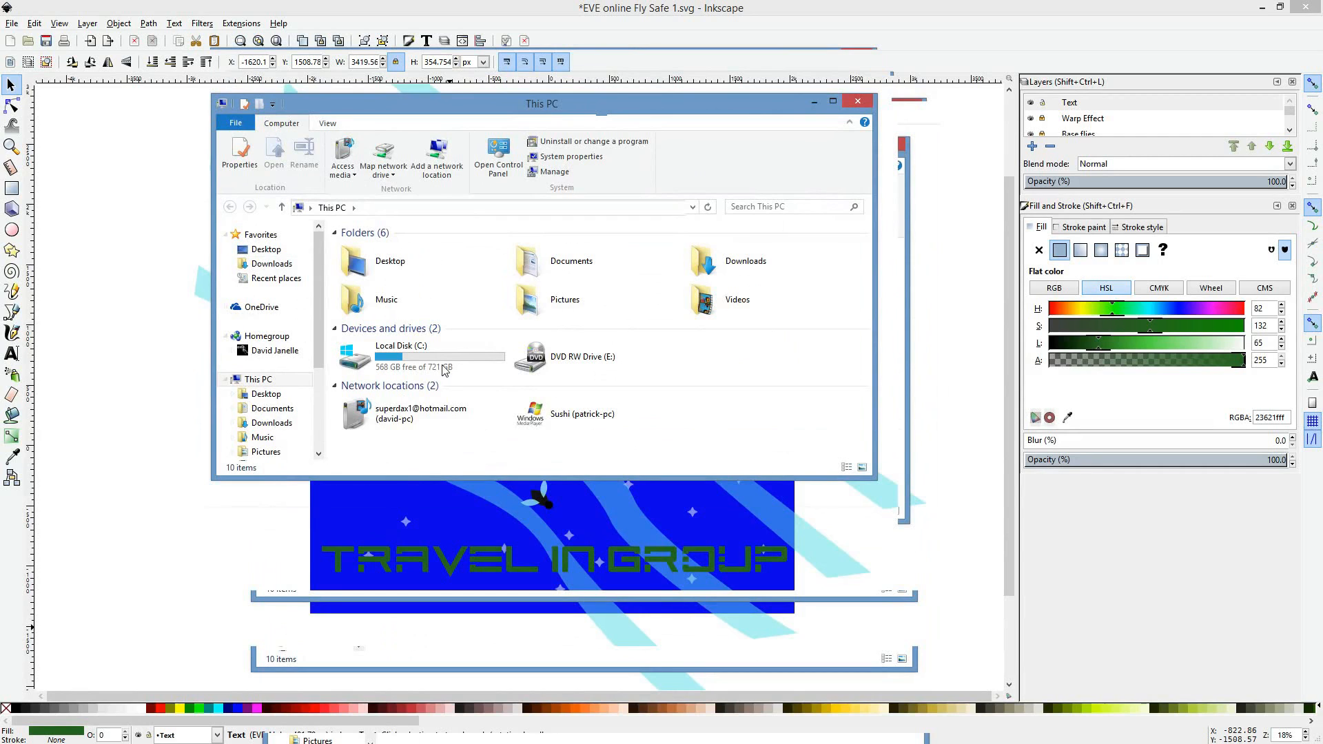
Step: Open the Windows folder on Local Disk (C:), locate its Fonts folder and move the window aside
double_click(426, 351)
double_click(712, 323)
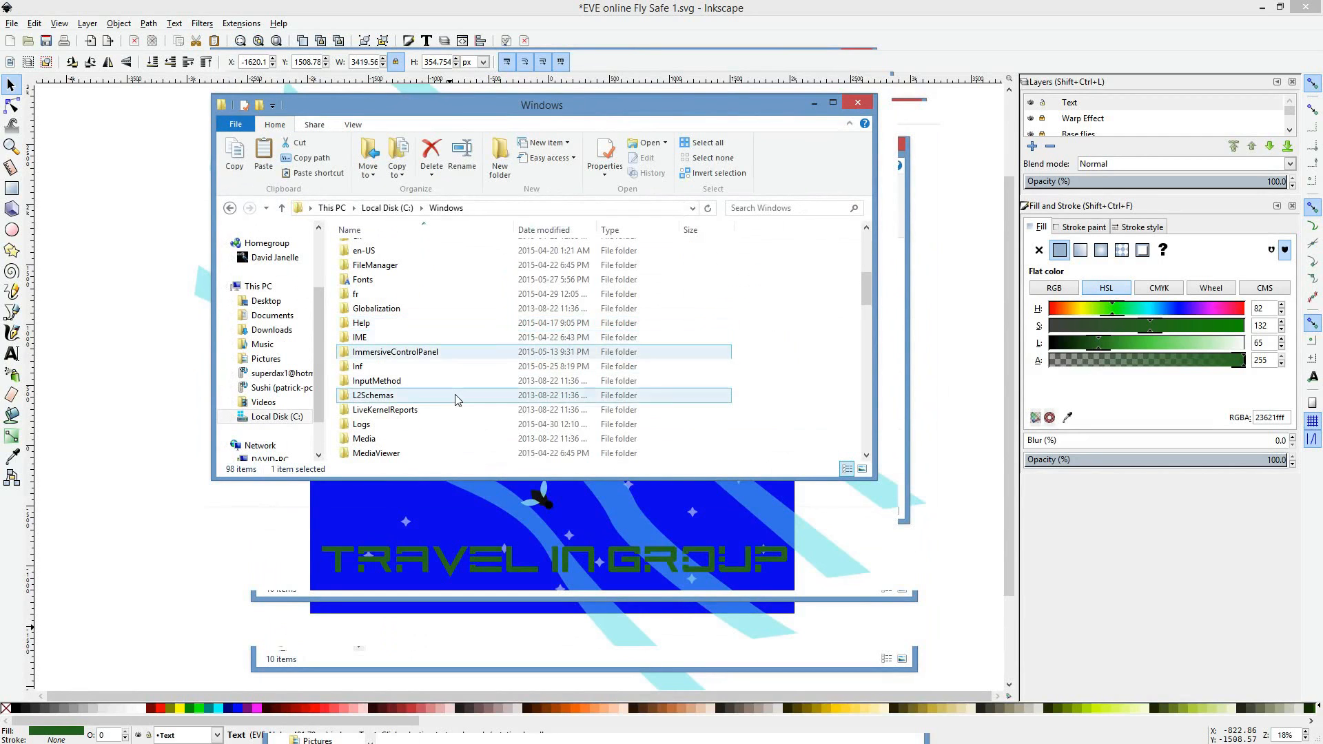
scroll(410, 368, down, 4)
click(408, 364)
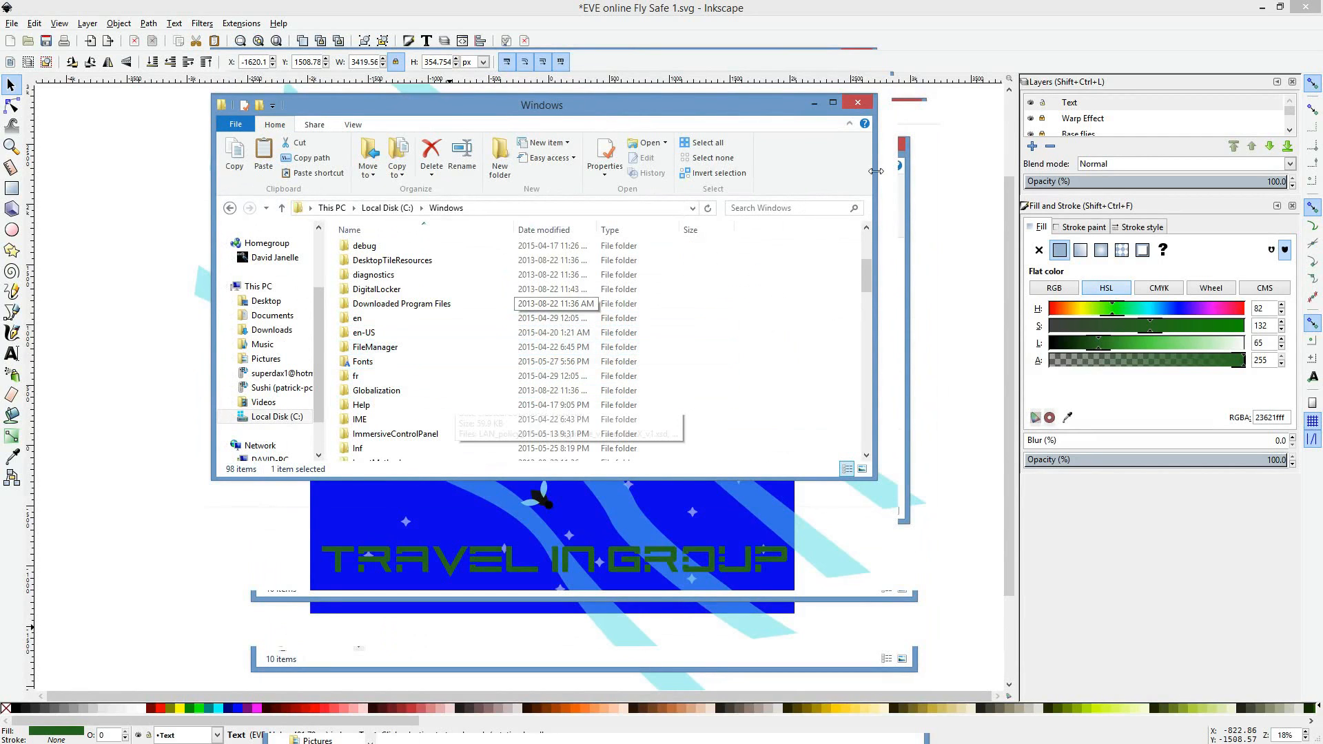
drag(570, 107, 471, 97)
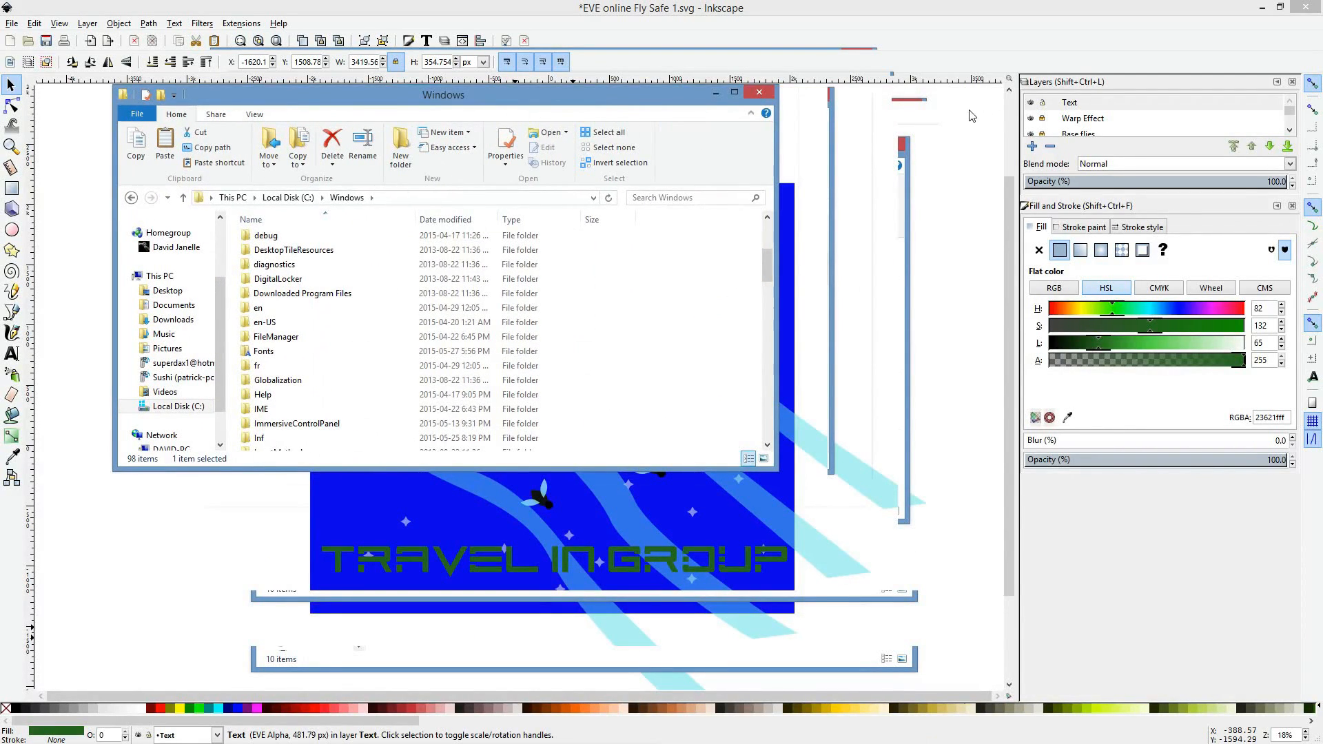
Step: Demonstrate adding a file to the Fonts folder with the Record video from OBS Recordings, and return to the Inkscape drawing
click(1226, 81)
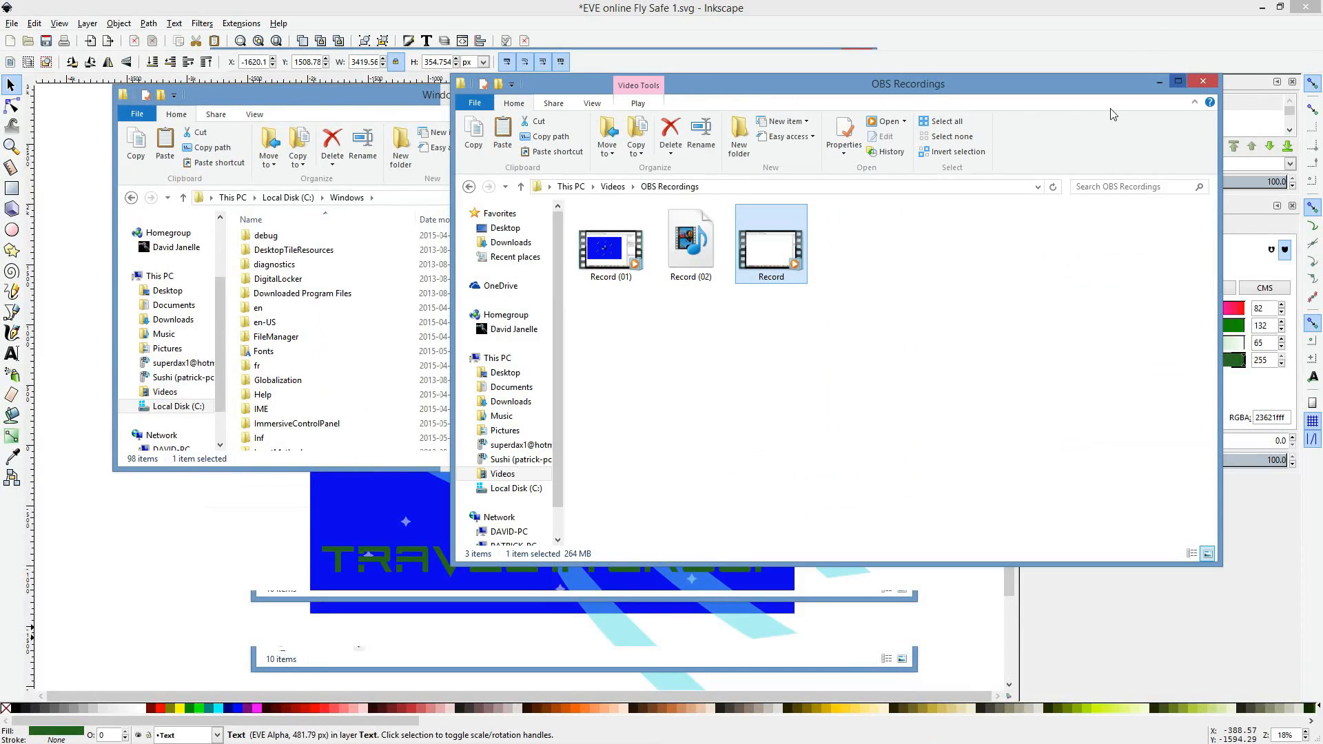
drag(778, 259, 838, 325)
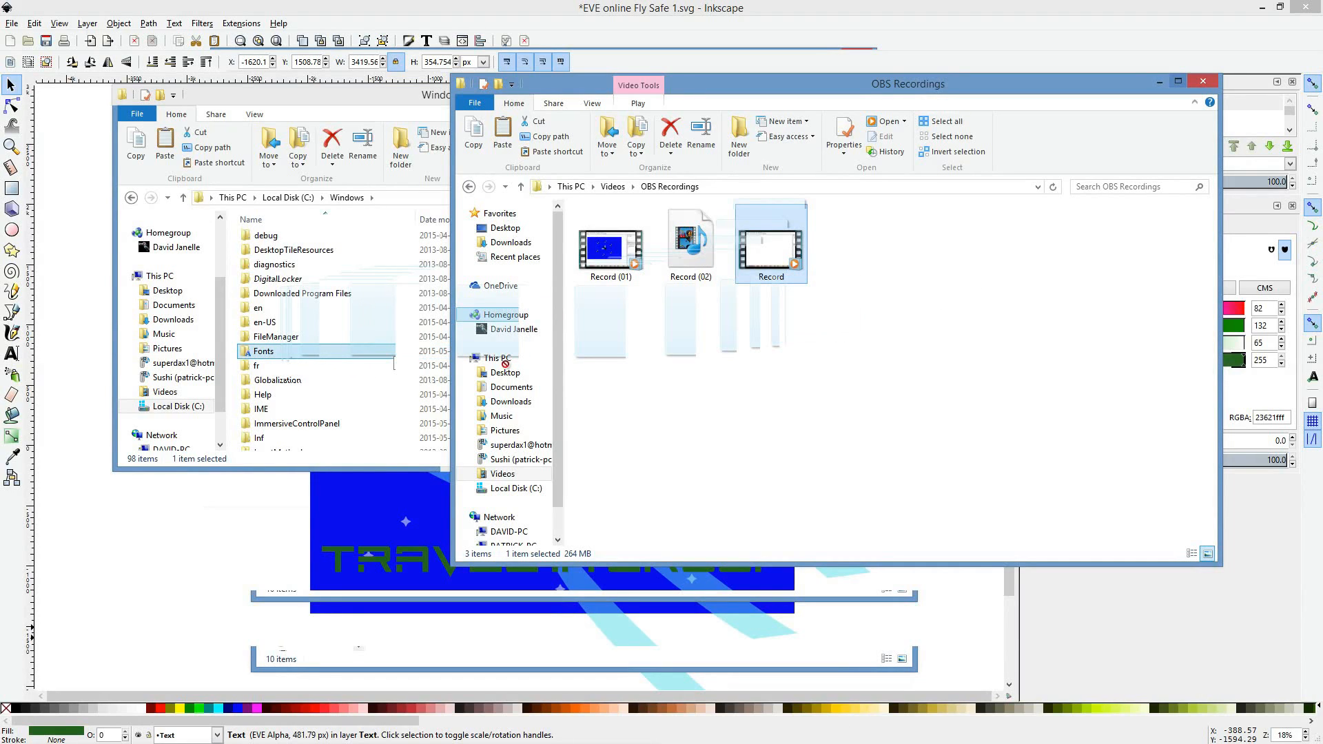
click(749, 91)
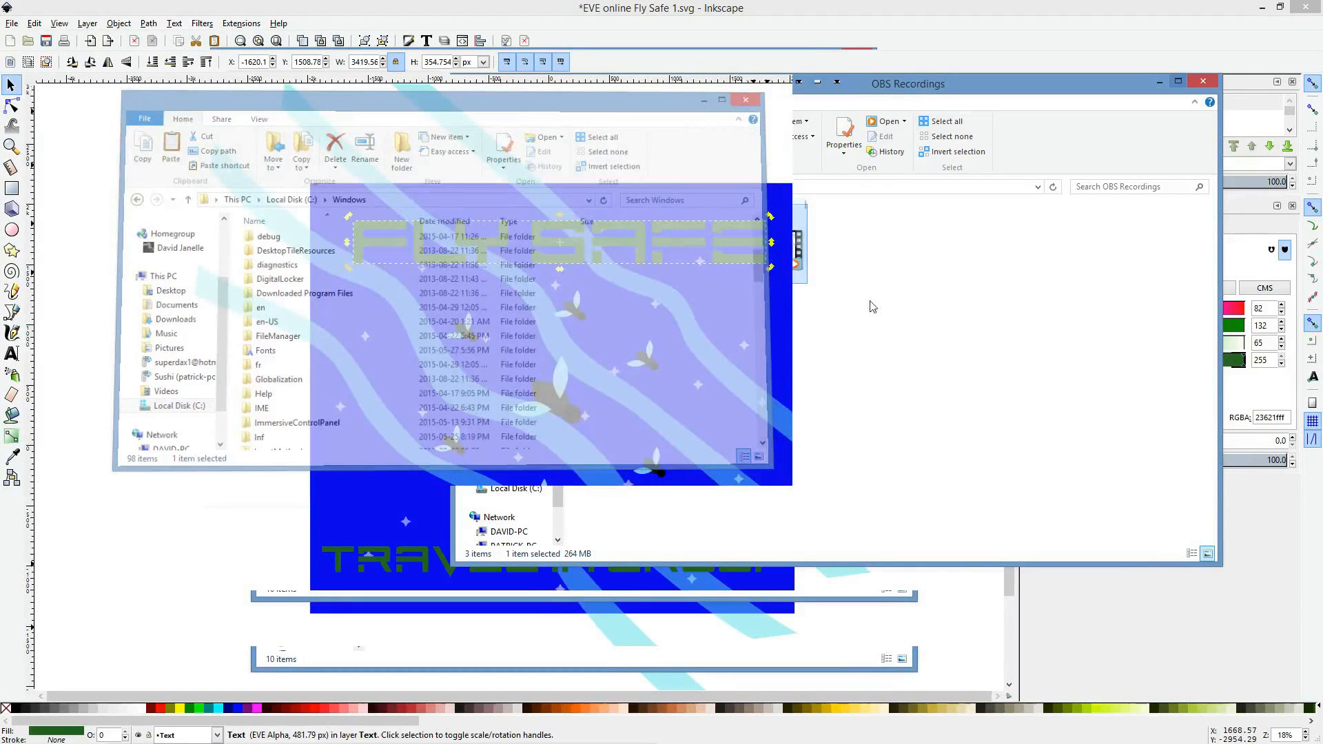
click(822, 262)
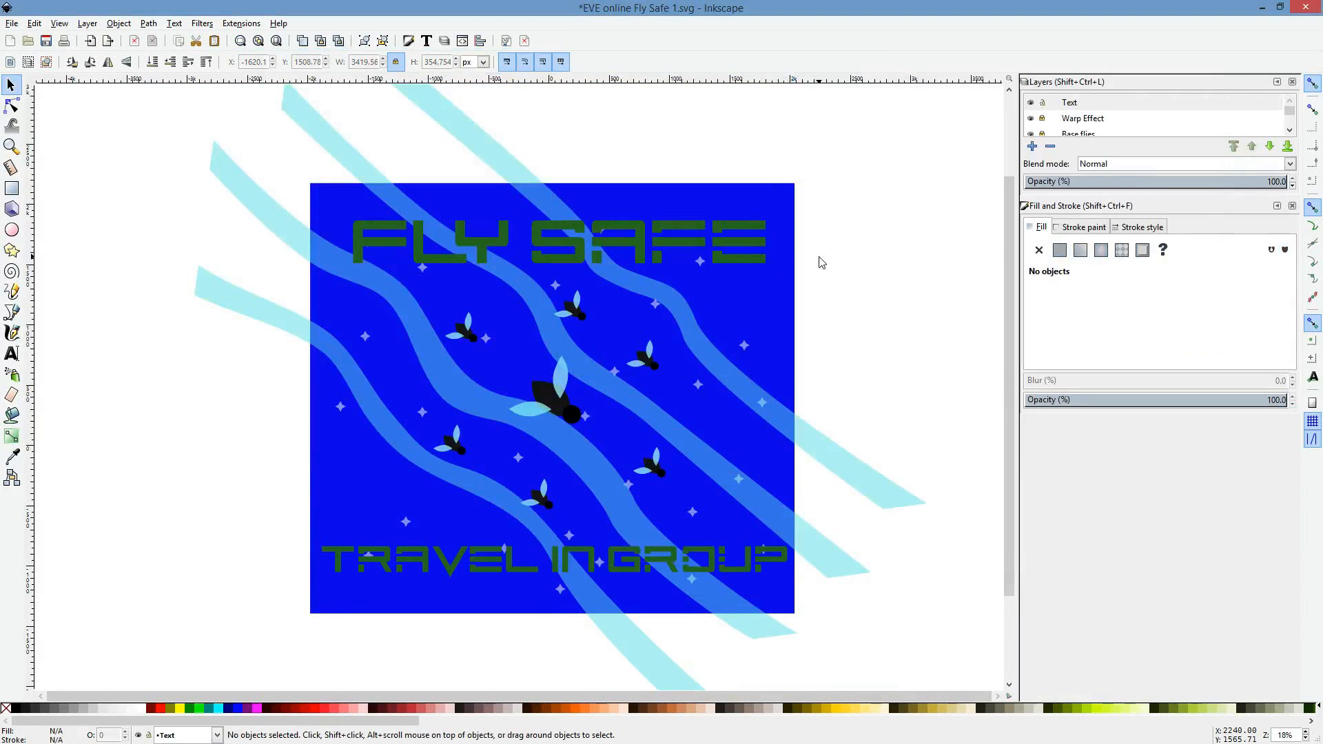
Step: Set the Fly Safe text's fill to black by lowering its lightness to 0, and copy the text
click(683, 246)
drag(1064, 345, 1016, 345)
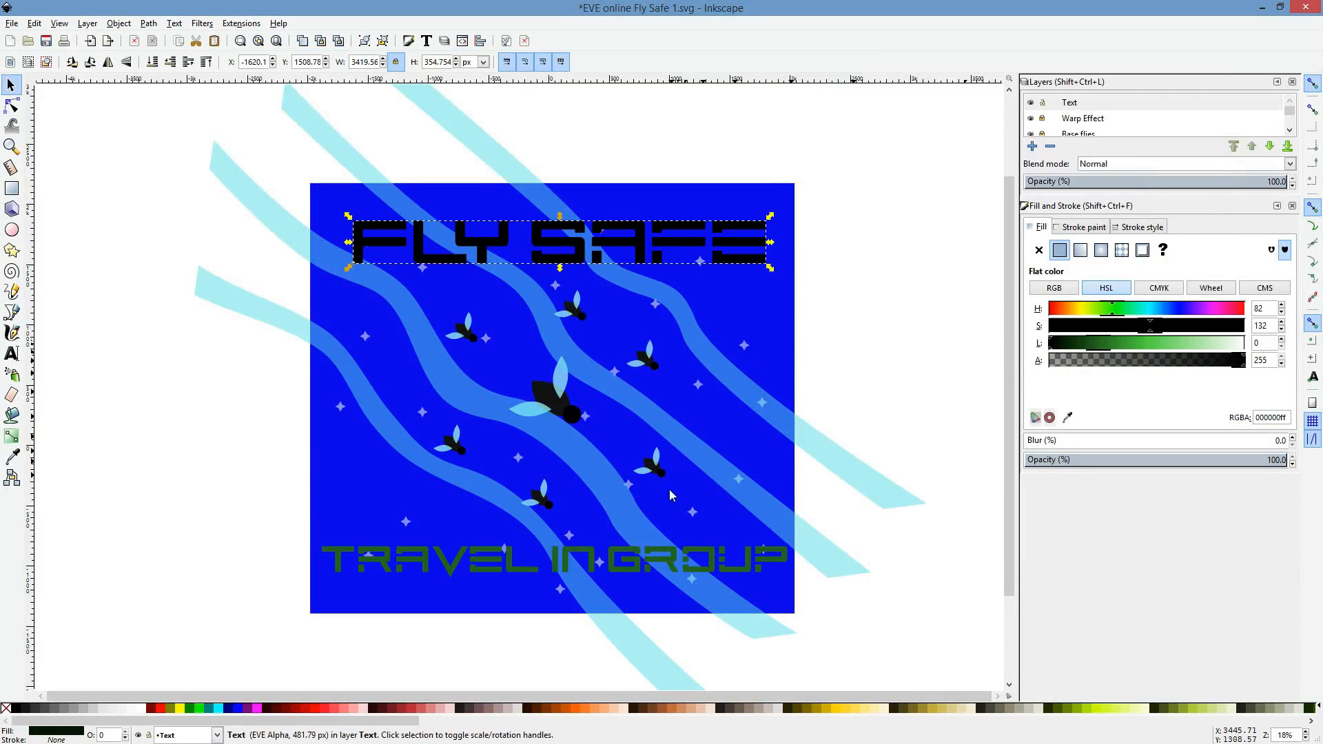
key(ctrl+z)
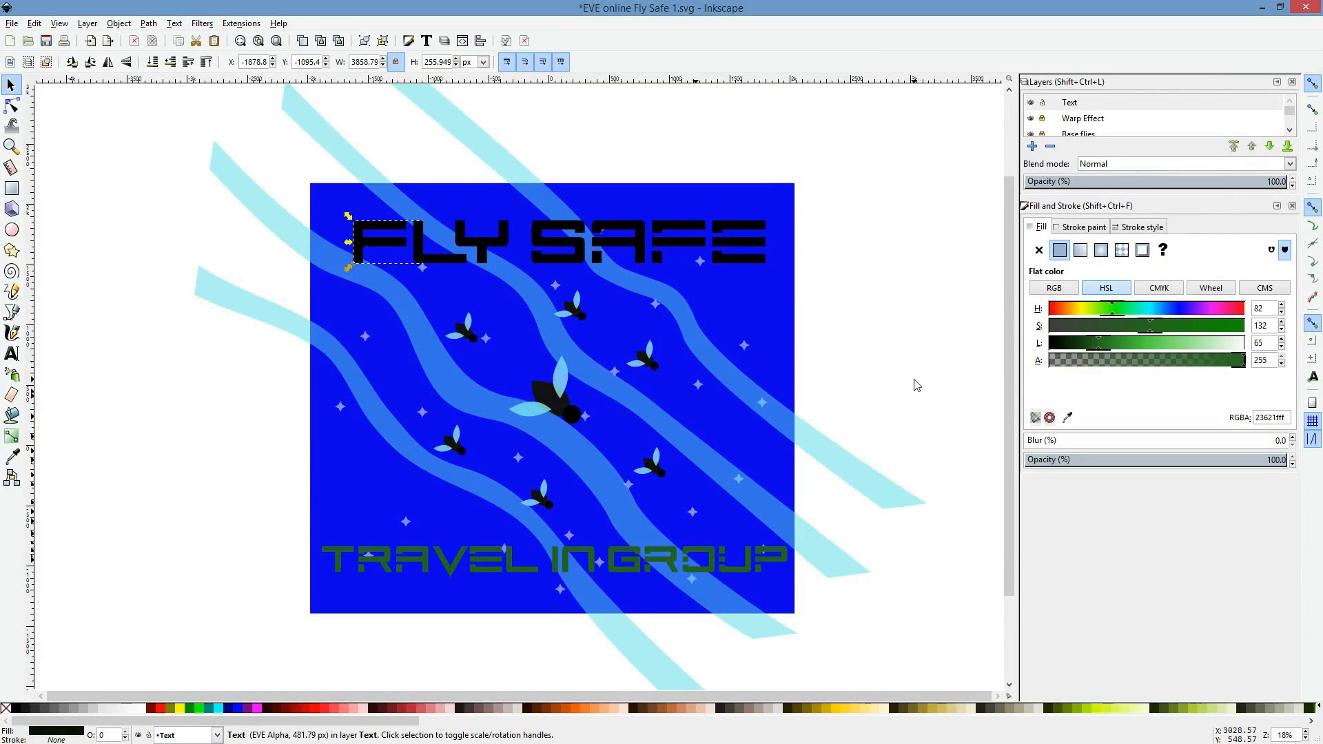
Step: Apply the Fly Safe text's black fill style to the Travel in Group text
click(703, 555)
click(703, 557)
key(ctrl+shift+v)
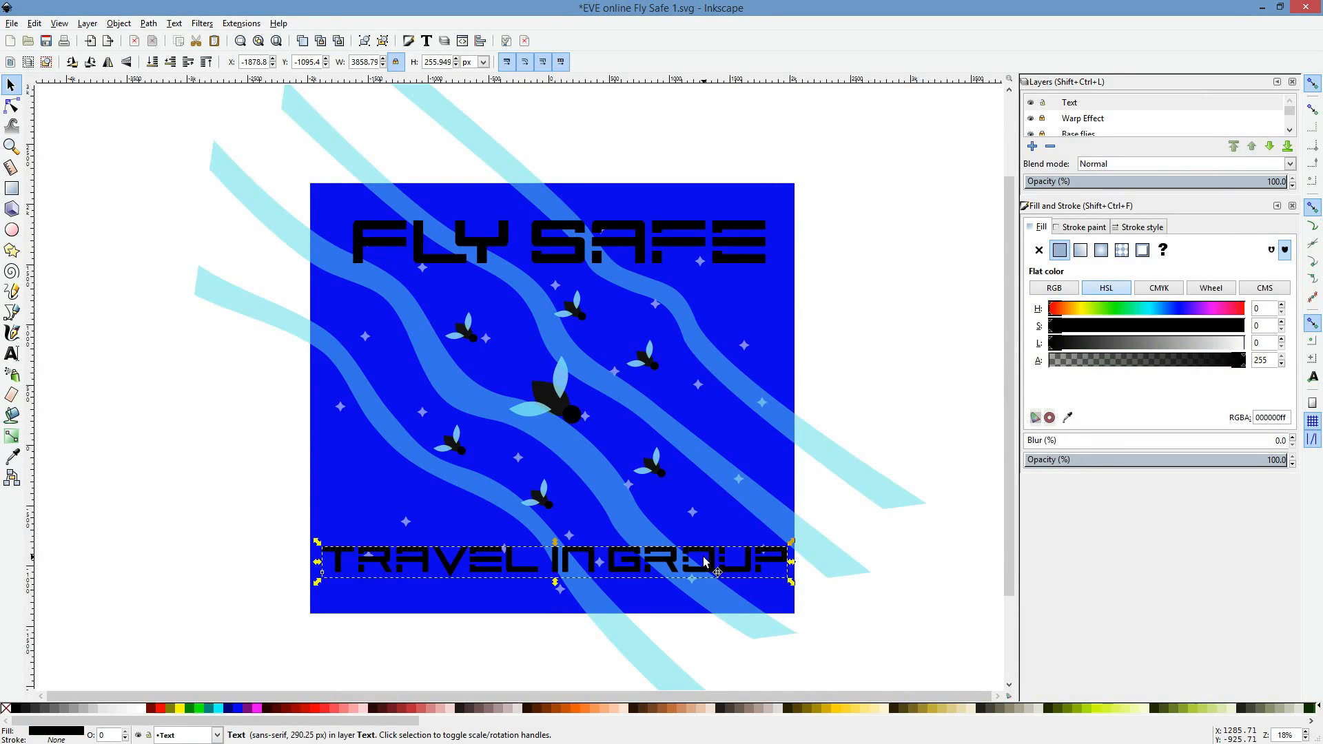
Step: Deselect the text and examine the composition of slogans, flies, stars and warp stripes from top to bottom
click(942, 455)
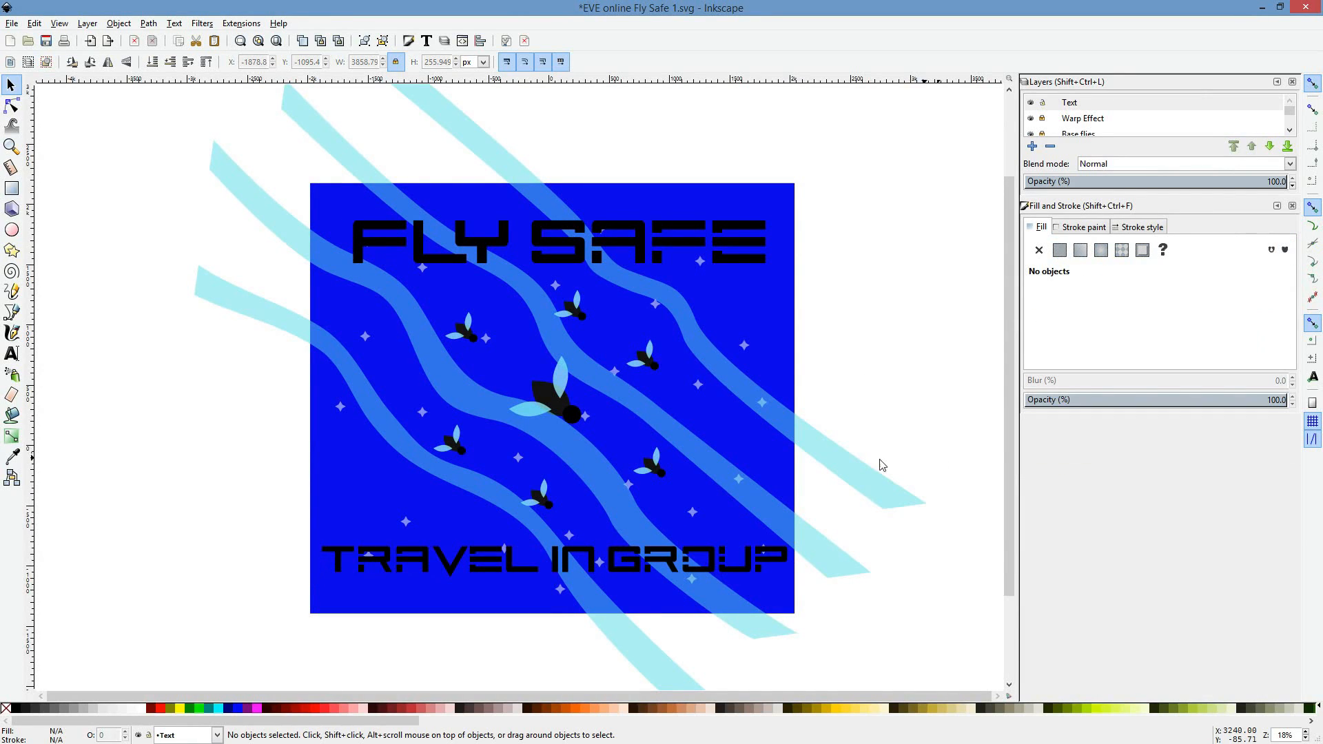
scroll(840, 363, up, 1)
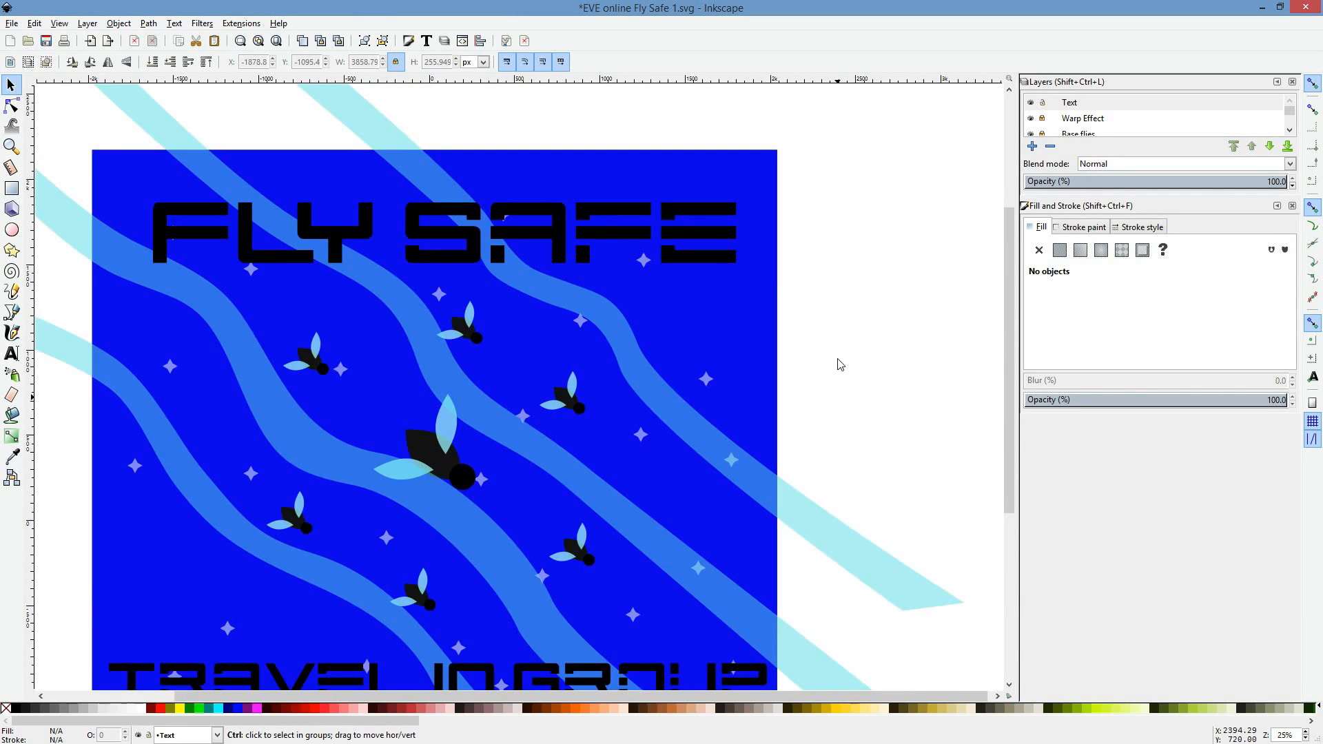
scroll(840, 364, left, 2)
scroll(840, 366, down, 2)
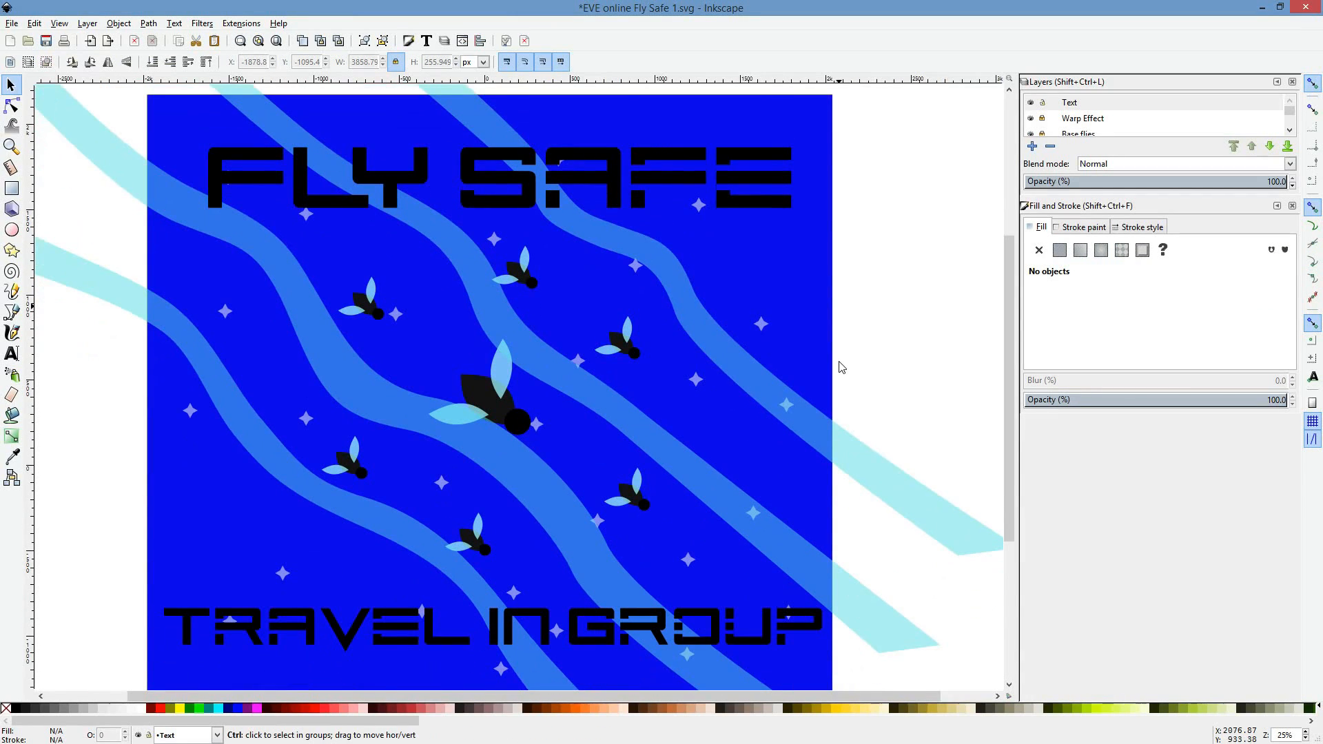
scroll(840, 366, up, 1)
scroll(843, 367, down, 1)
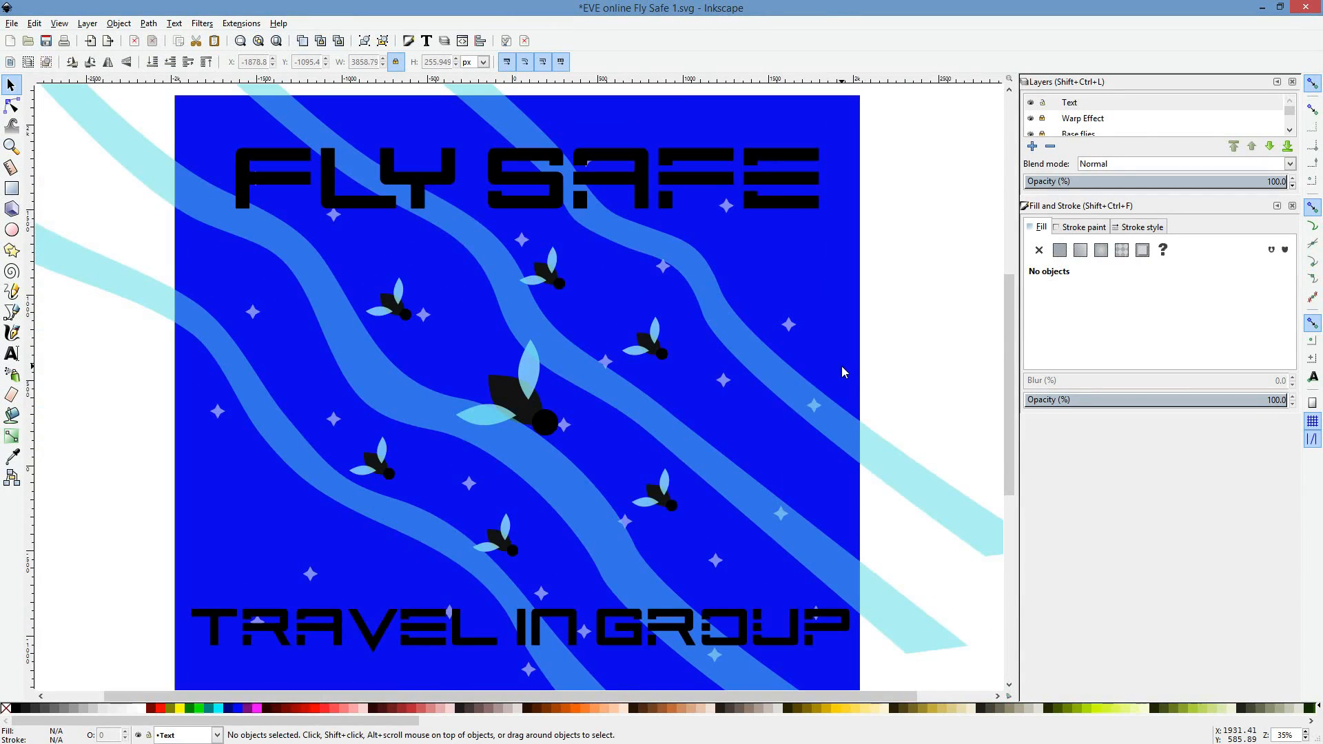
scroll(846, 375, down, 1)
scroll(847, 374, up, 1)
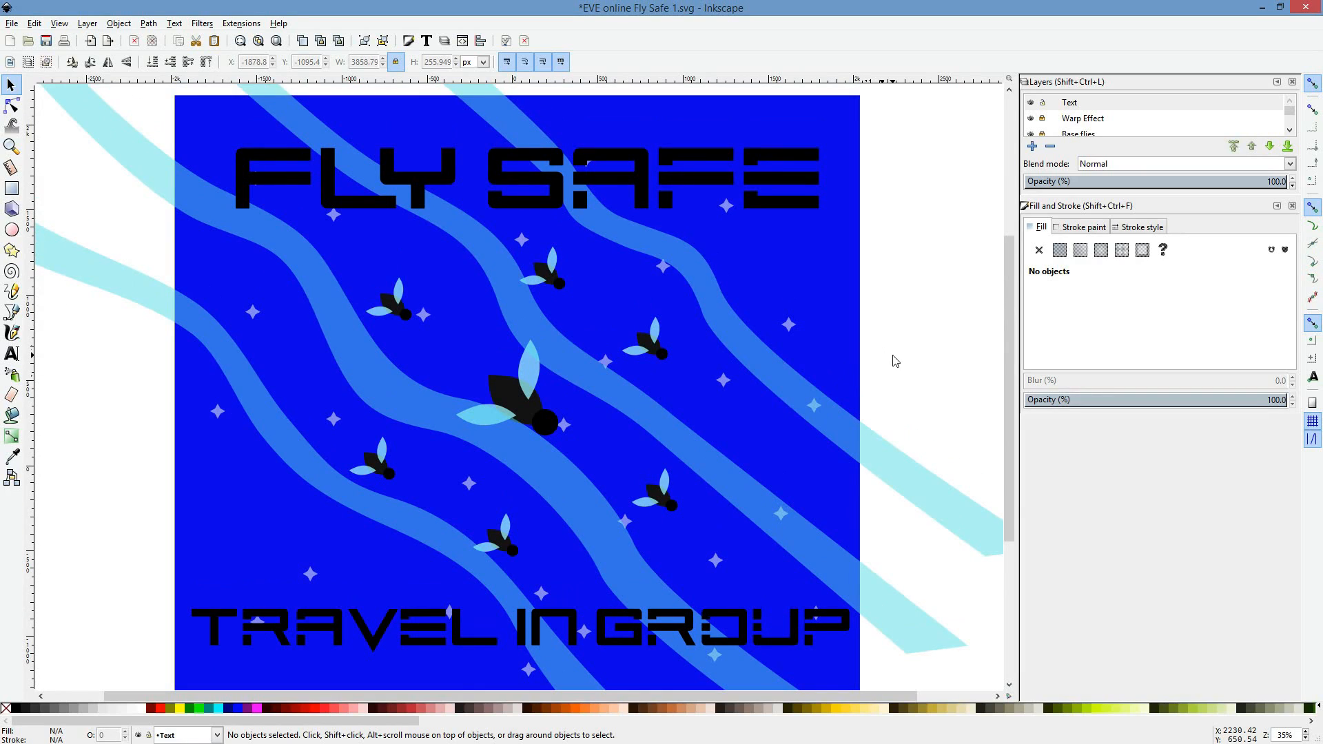
scroll(875, 293, up, 1)
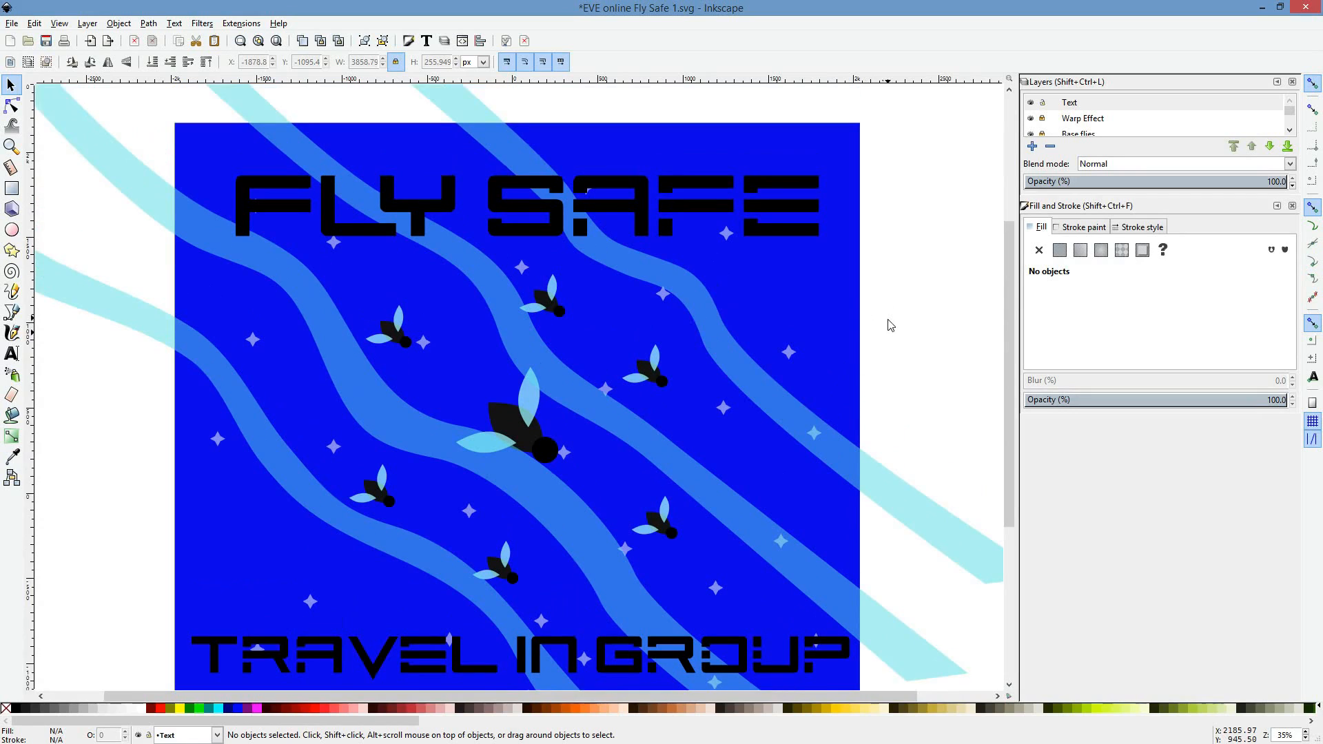
scroll(889, 326, down, 1)
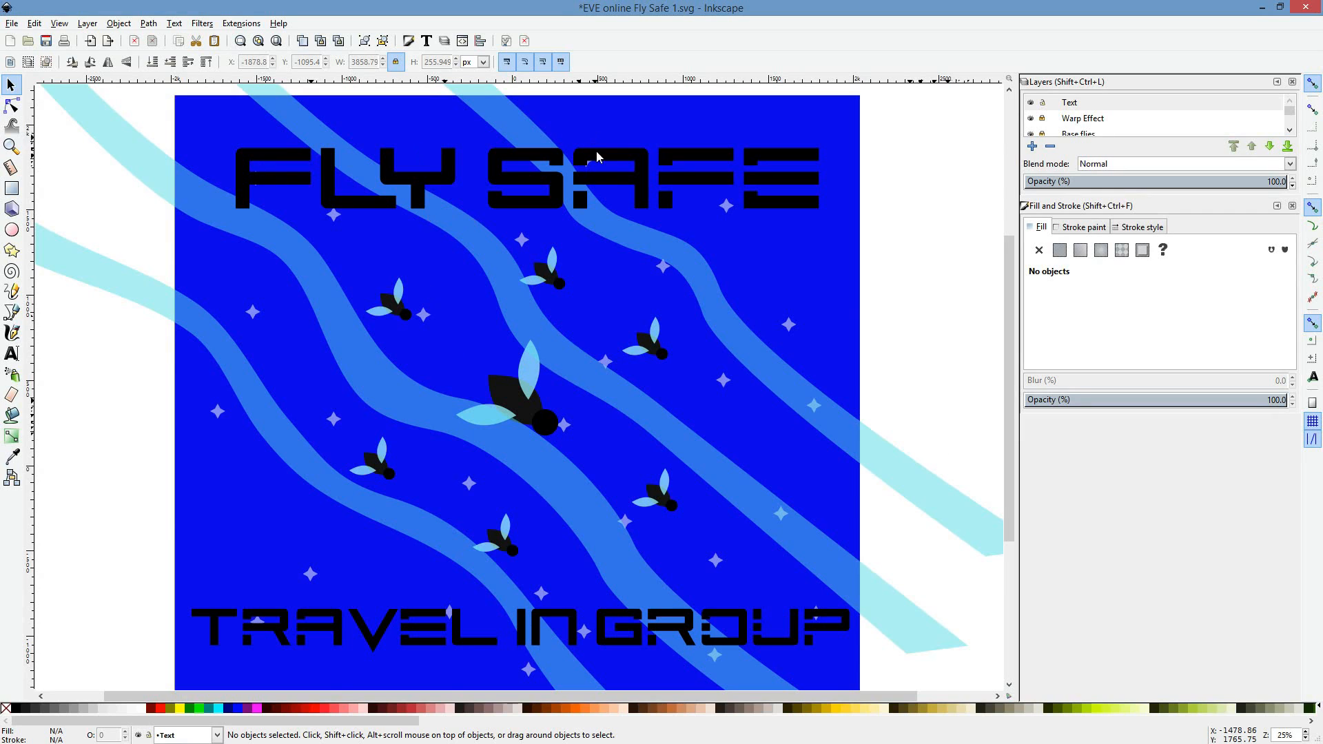
scroll(552, 427, up, 2)
scroll(552, 427, down, 3)
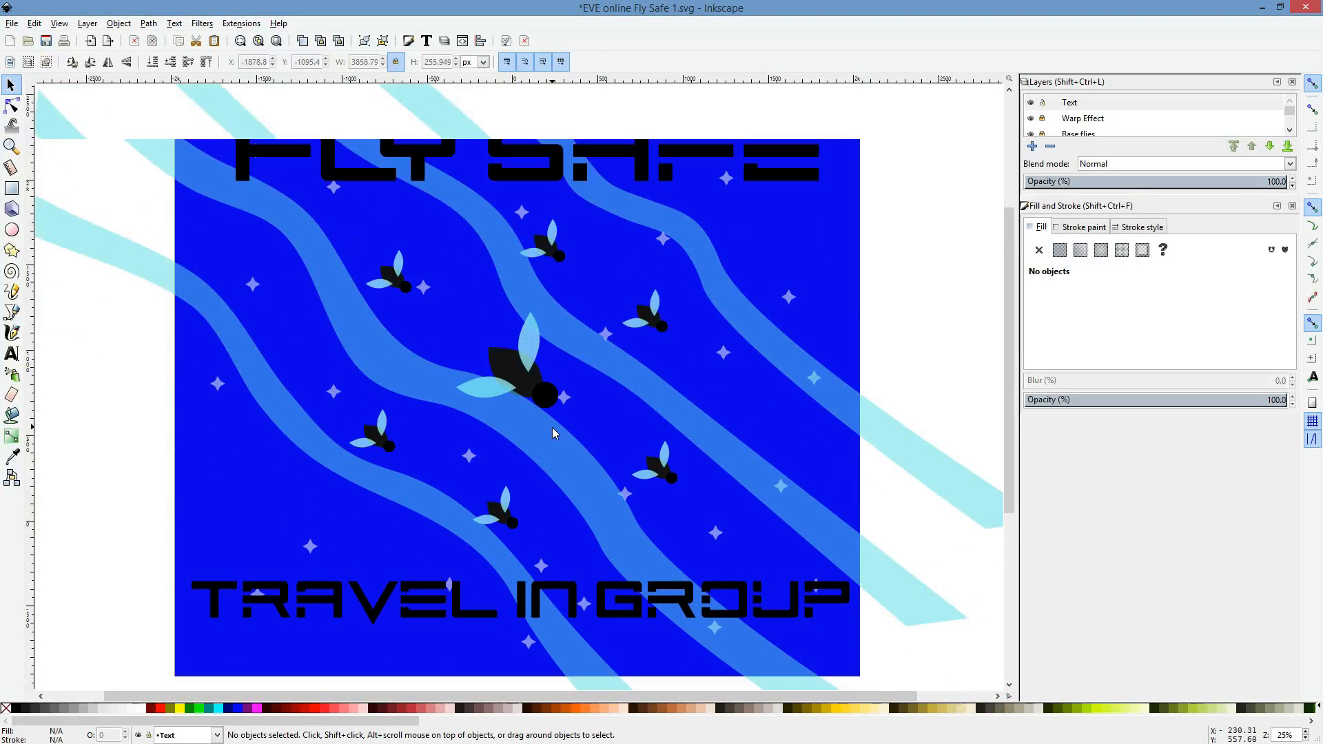
scroll(618, 431, up, 2)
scroll(619, 431, down, 3)
scroll(619, 431, up, 1)
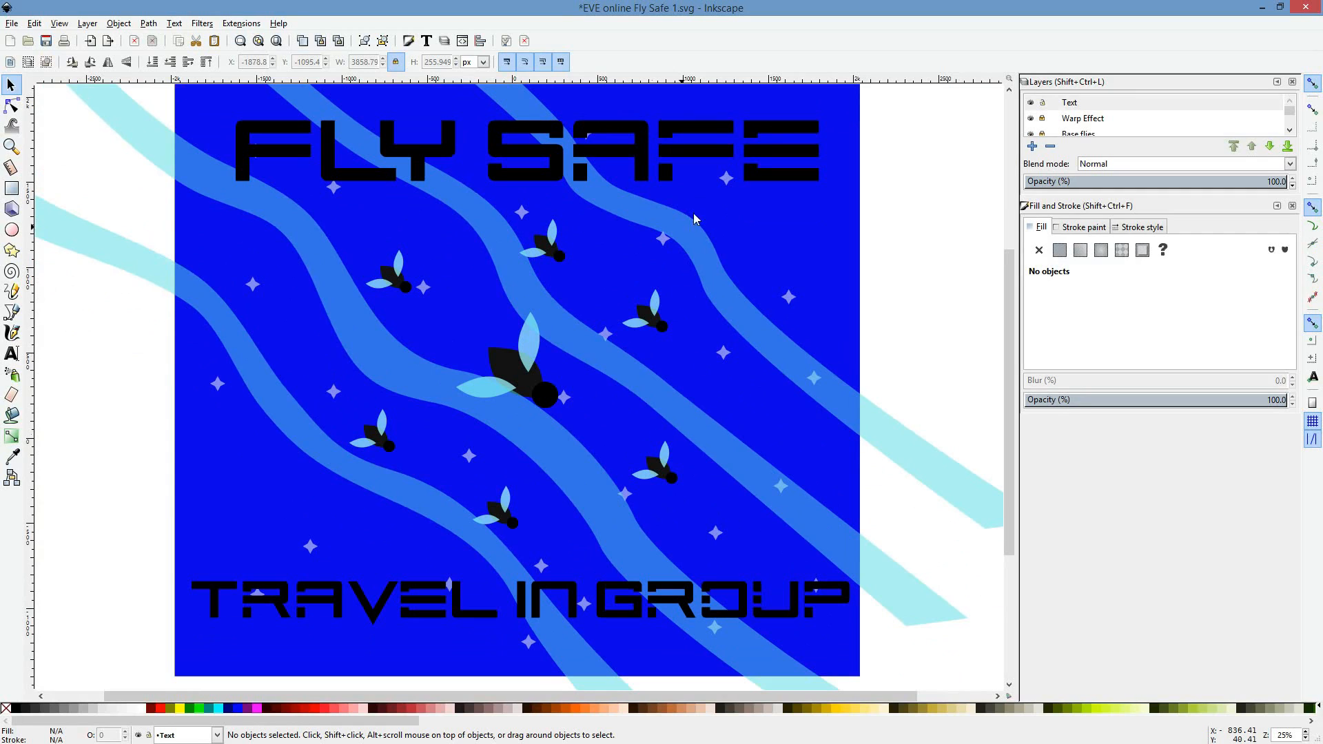
scroll(790, 399, up, 2)
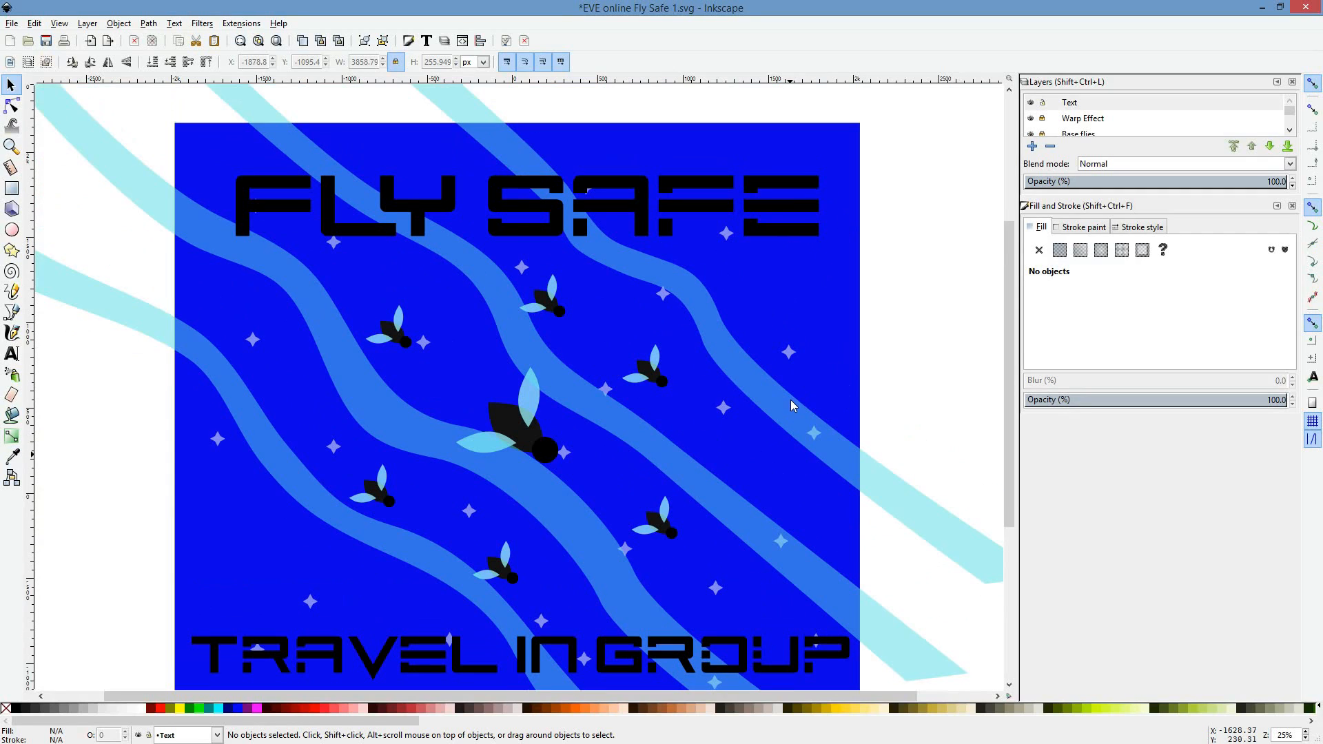
scroll(792, 399, down, 1)
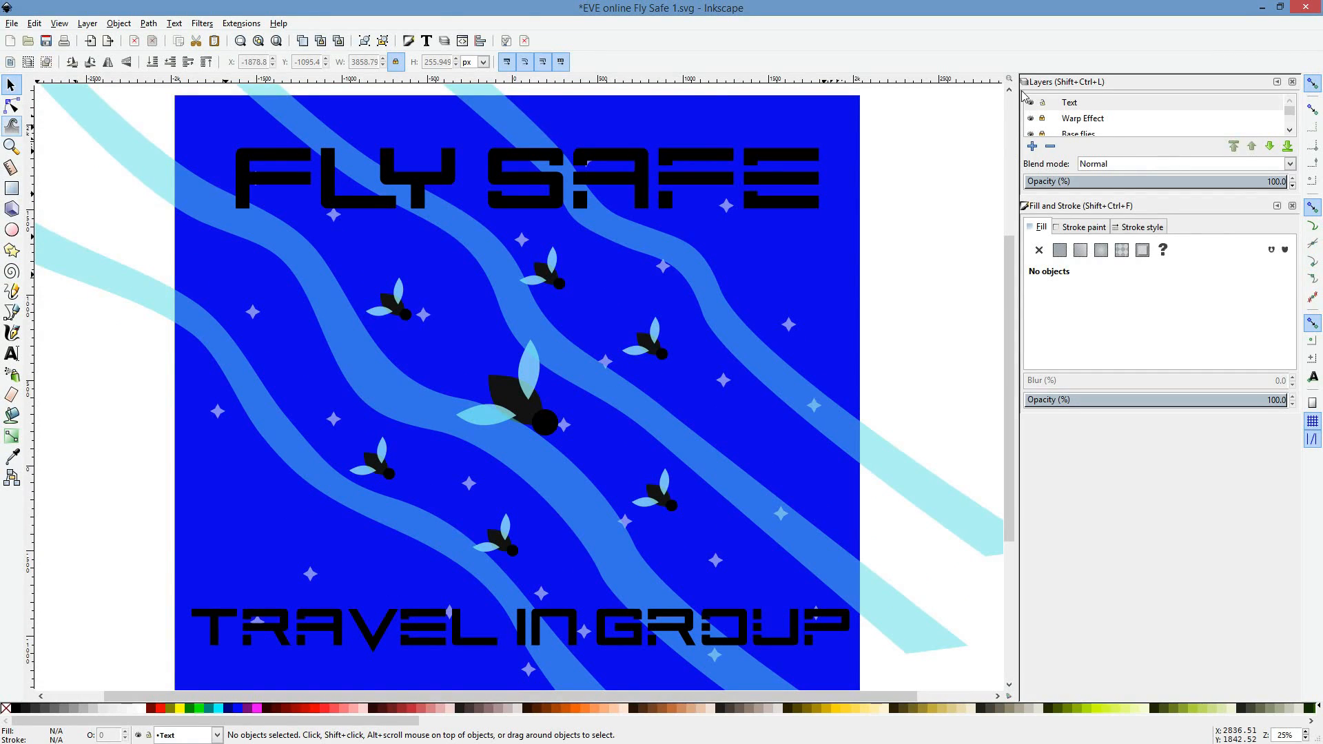
Step: Lock the Text layer and select the blue rectangle on the unlocked Background layer
click(1043, 103)
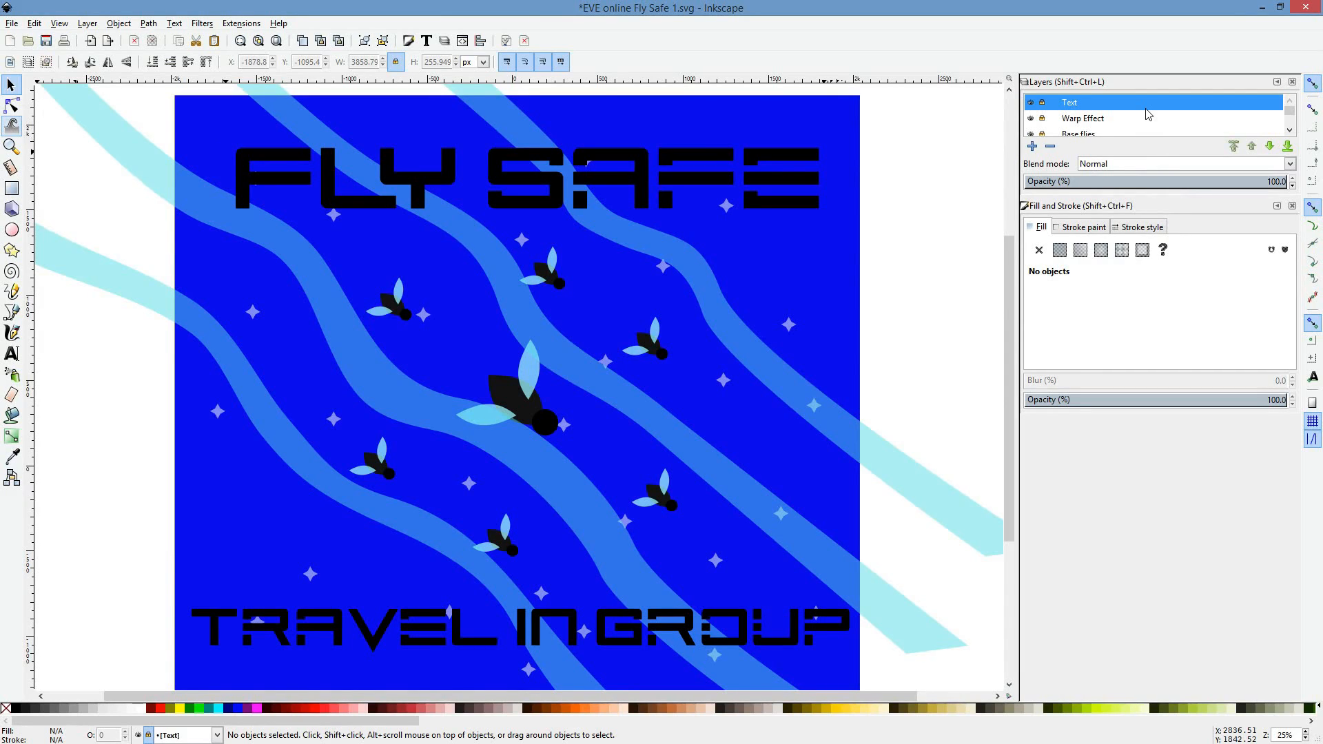
scroll(1147, 114, down, 2)
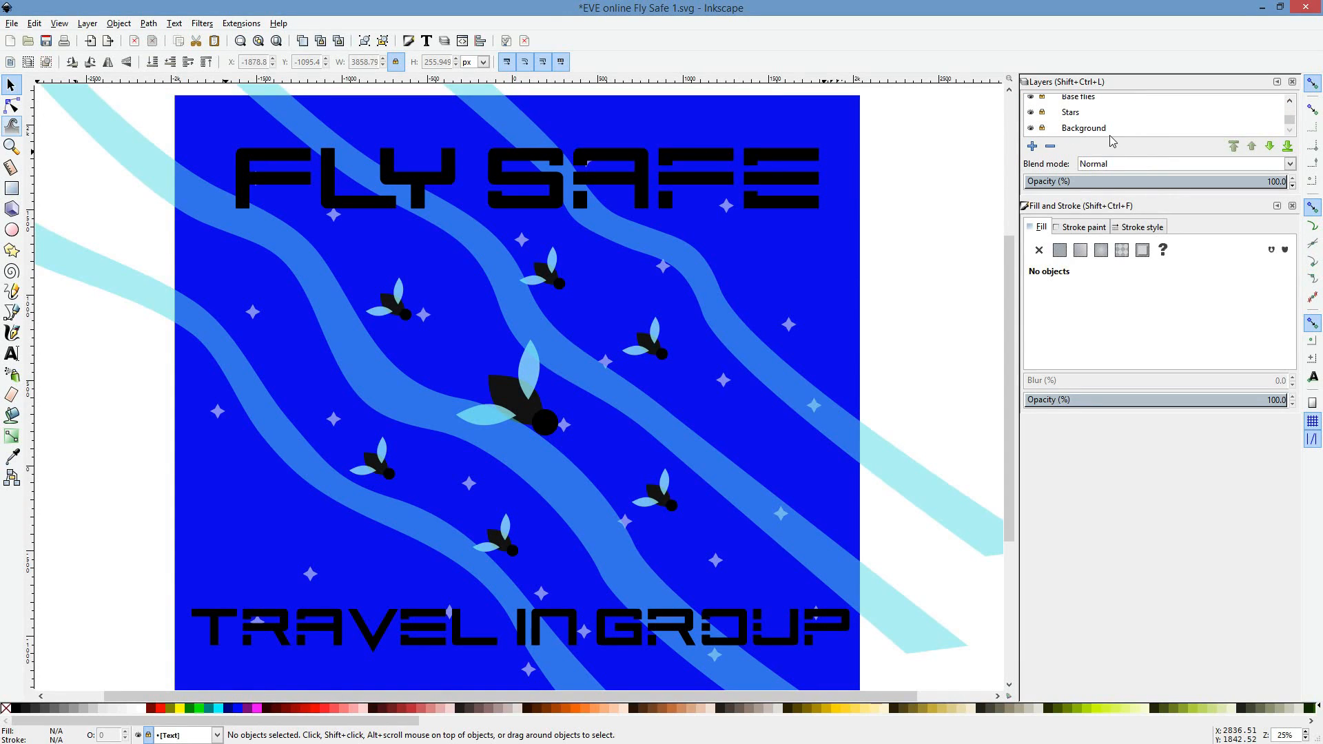
click(850, 250)
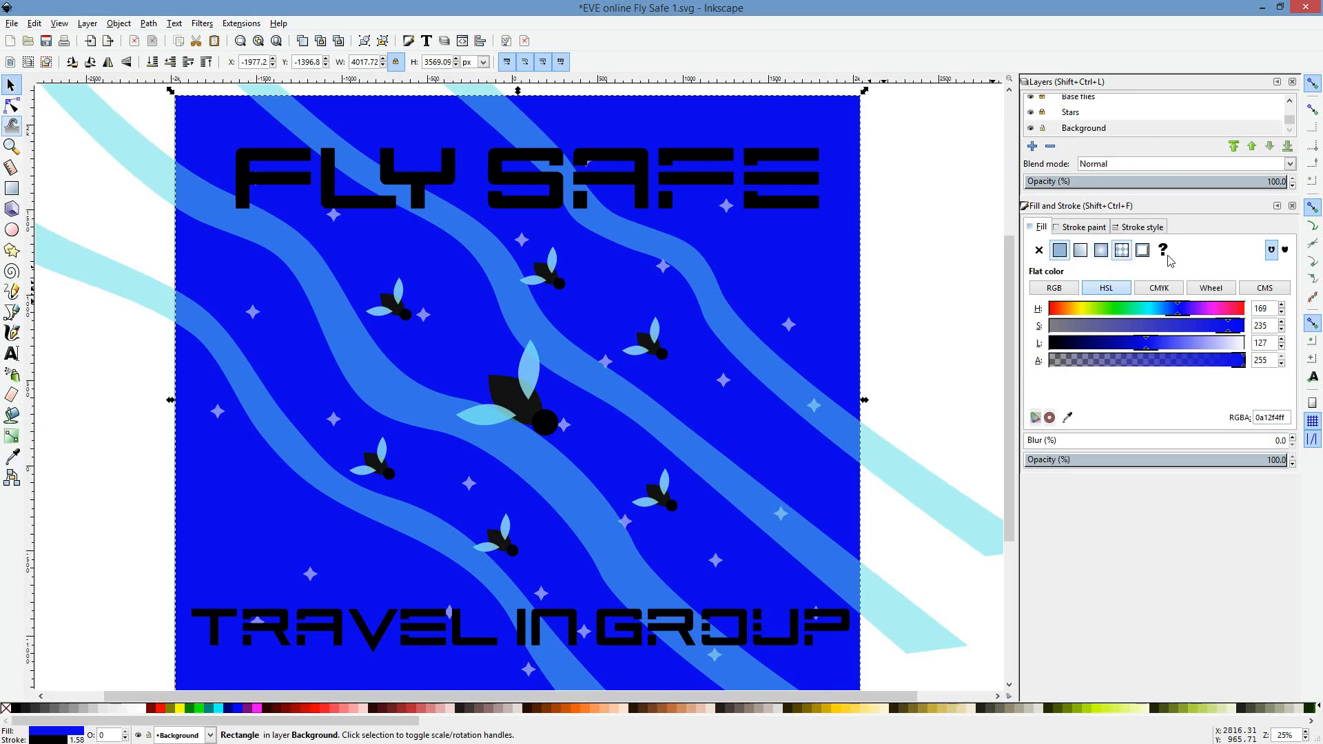
Step: Try removing the background rectangle's fill and reapplying a flat color, and undo both changes
click(1038, 251)
click(1061, 254)
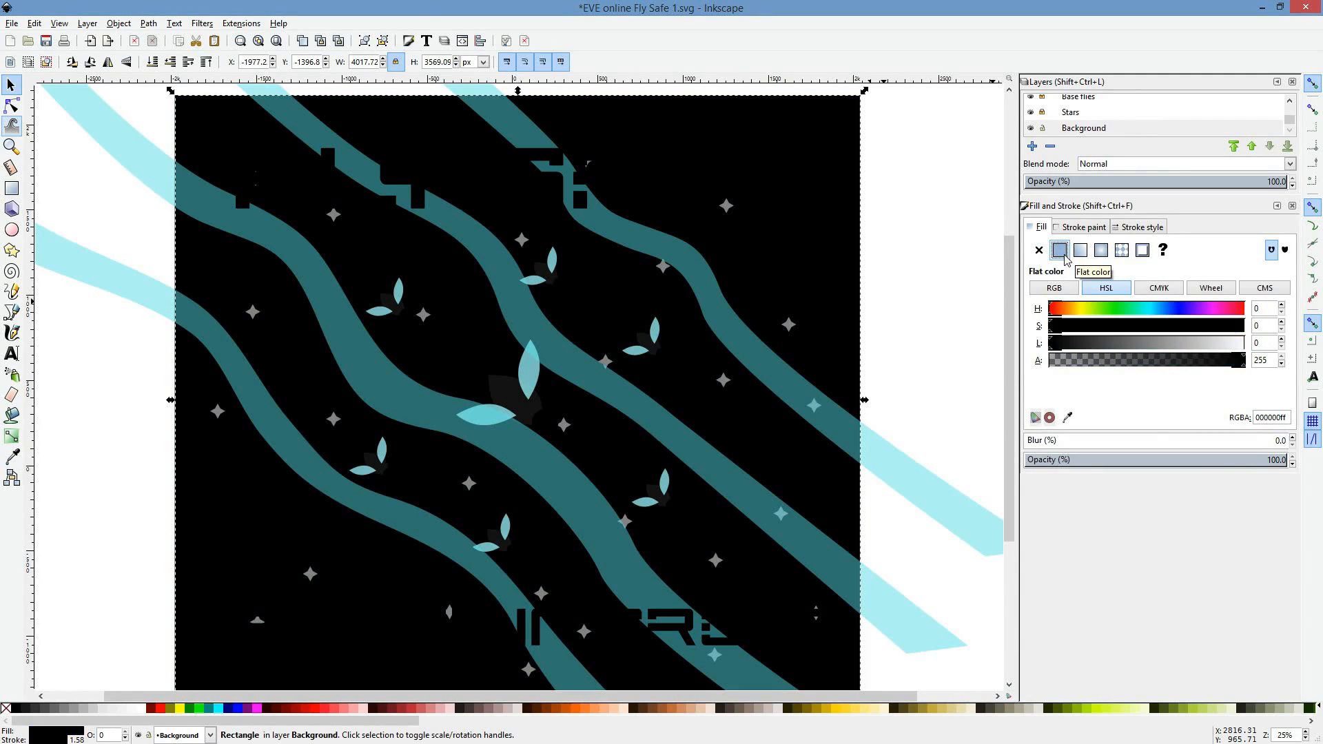
key(ctrl+z)
key(ctrl+z)
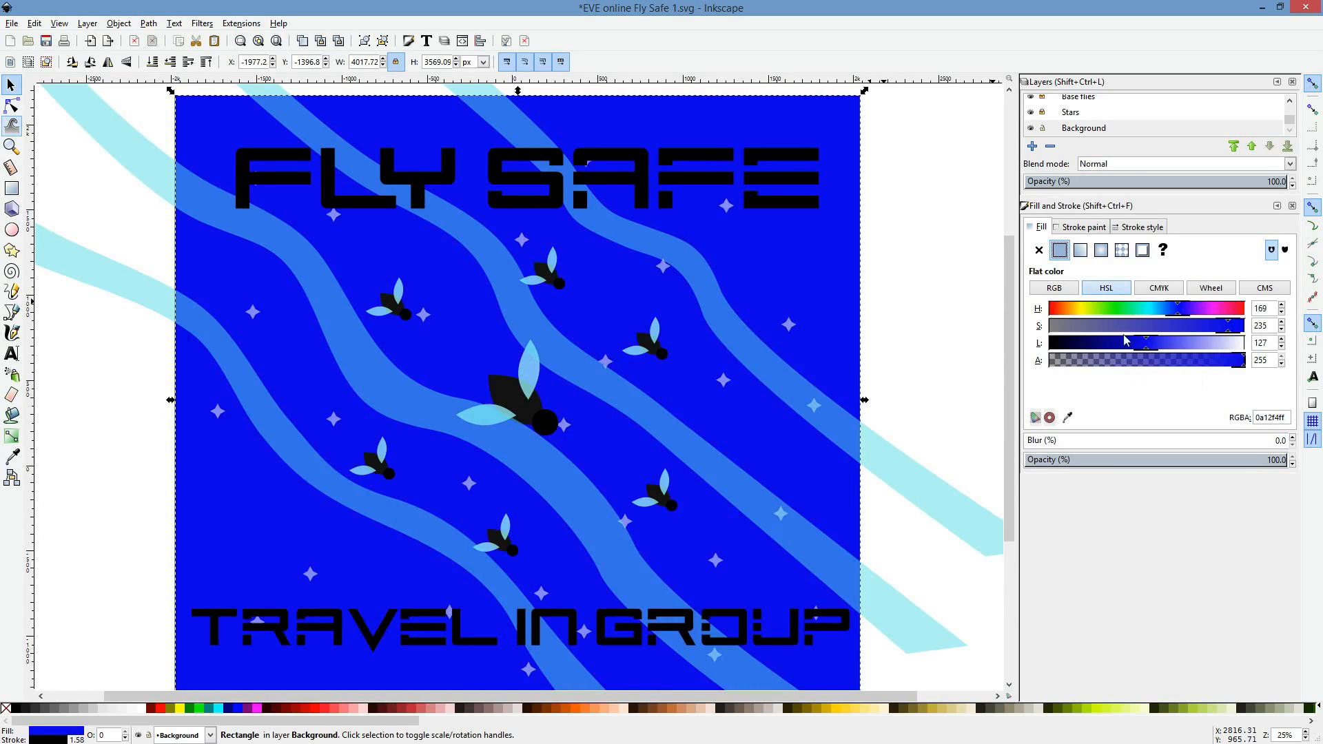
Step: Change the background rectangle's fill from flat color to a linear gradient
click(1084, 253)
scroll(846, 377, up, 2)
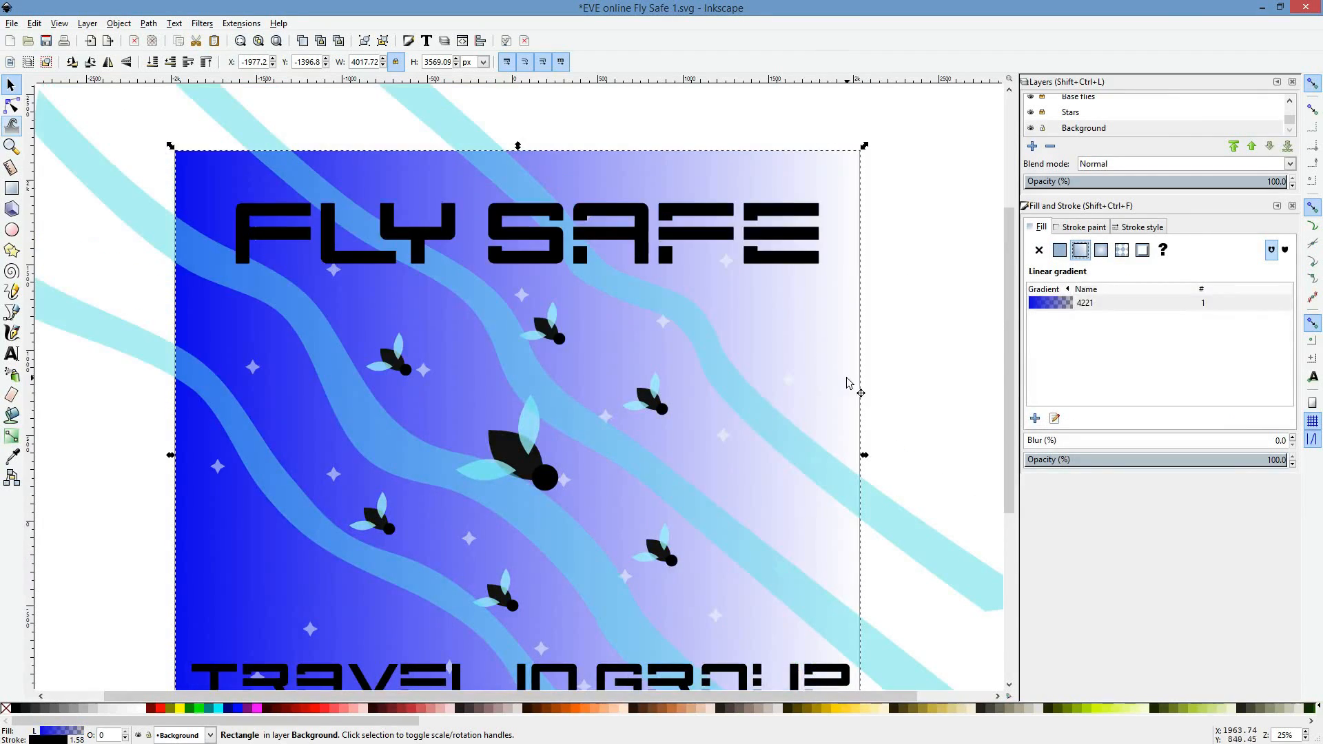
scroll(846, 378, down, 4)
scroll(846, 378, up, 2)
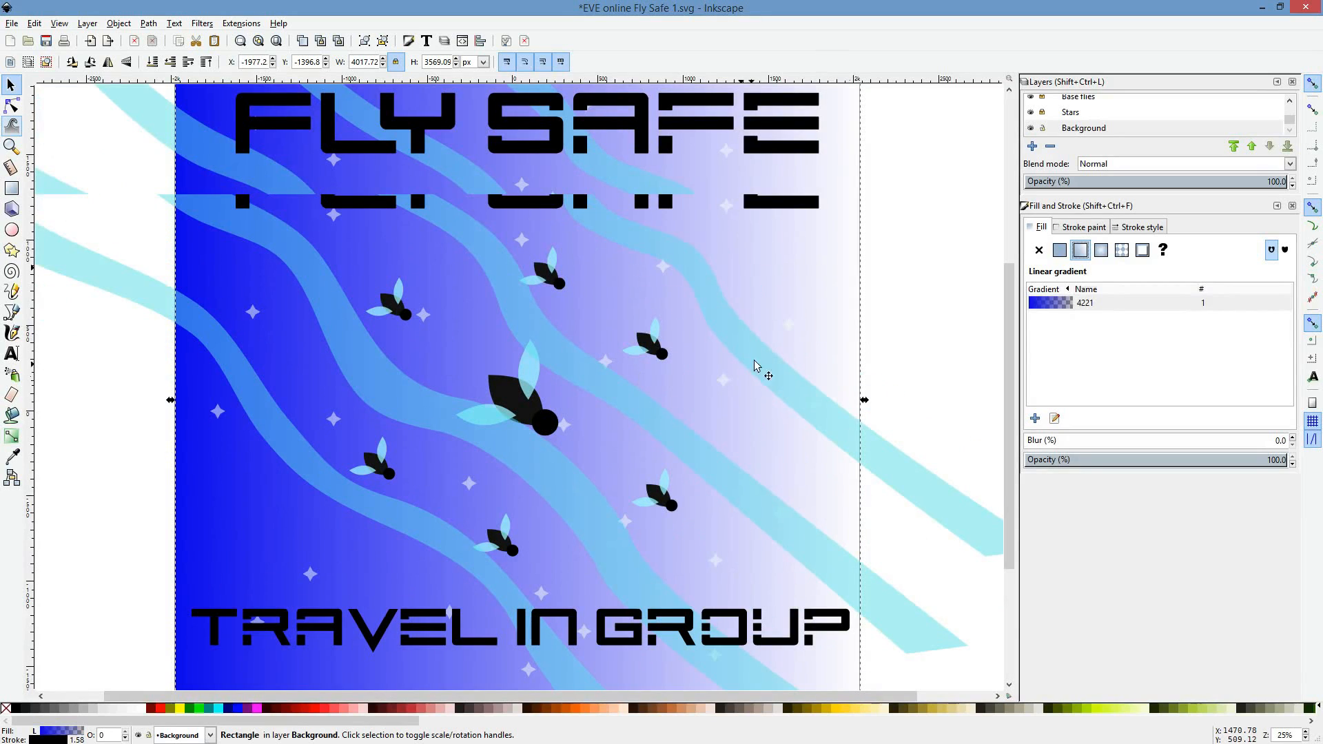
ctrl+scroll(830, 361, down, 1)
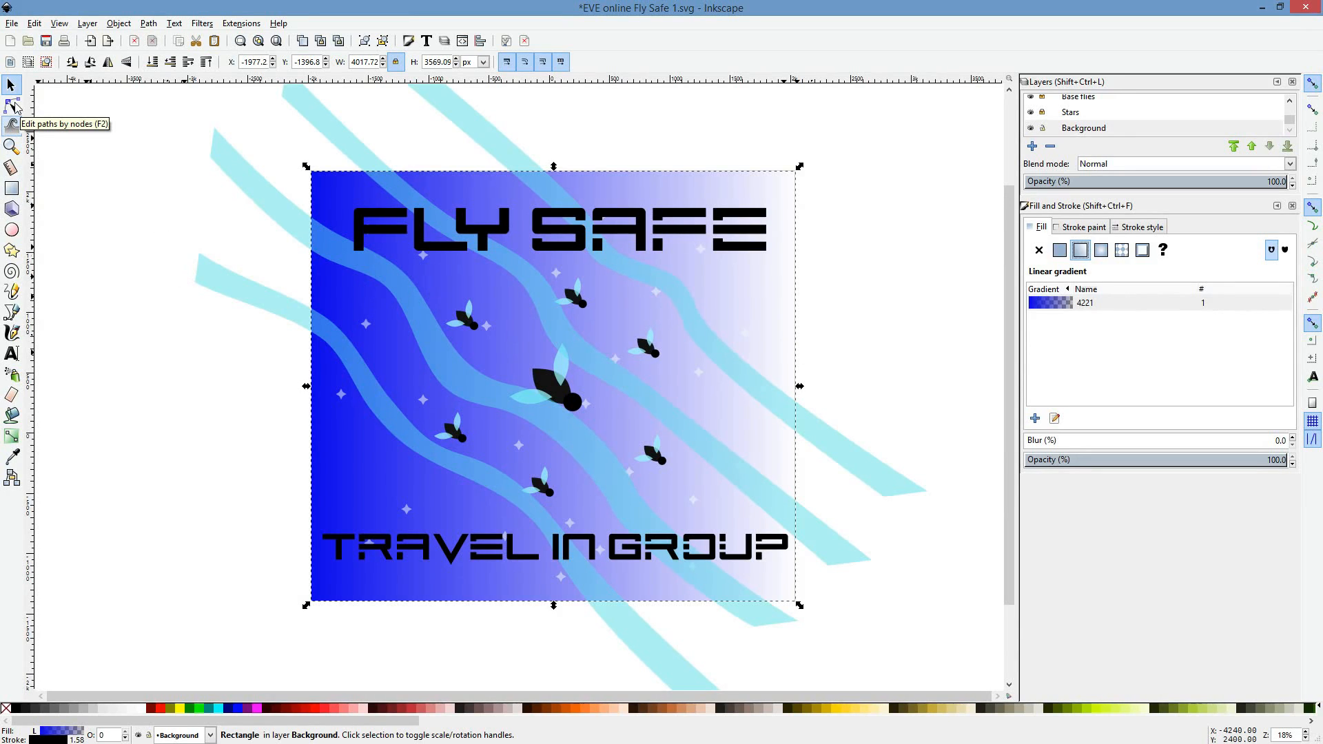
Step: Reorient the background gradient diagonally, starting near the rectangle's lower-left corner and ending near its upper-right corner
click(13, 105)
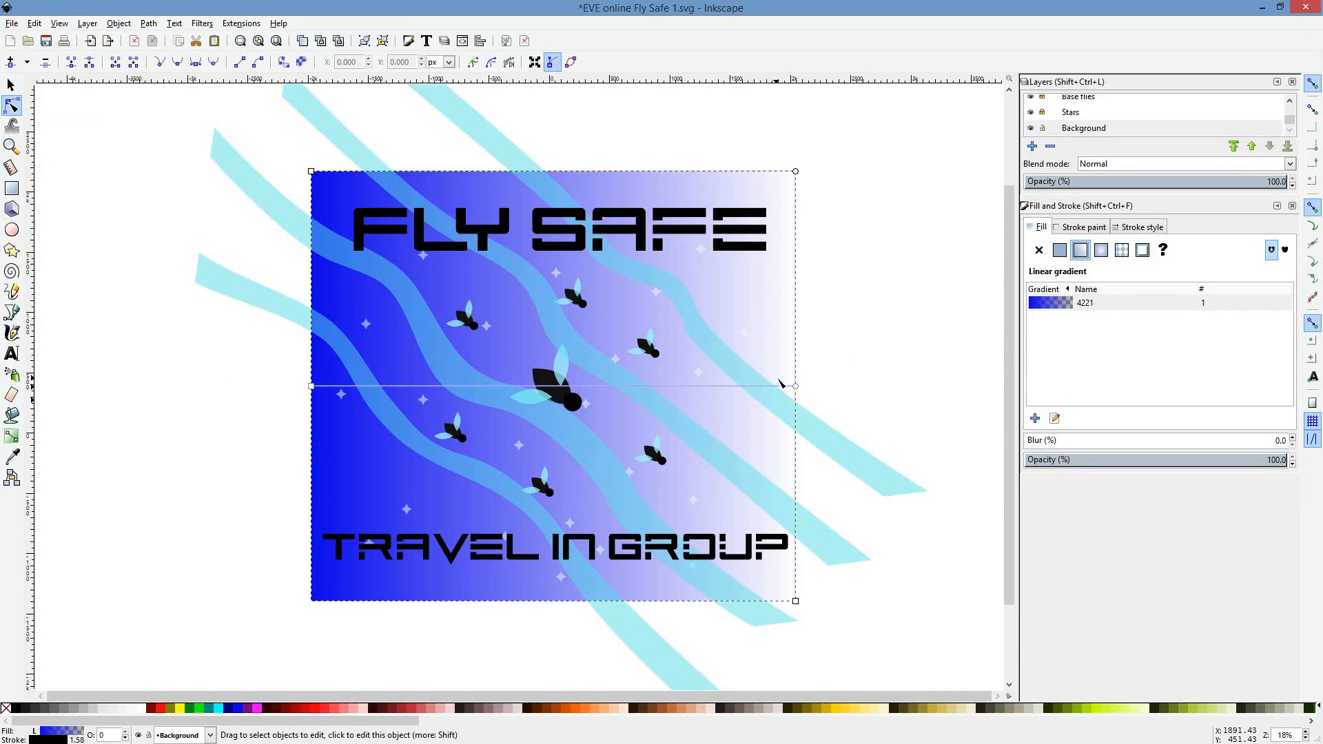
drag(795, 386, 727, 203)
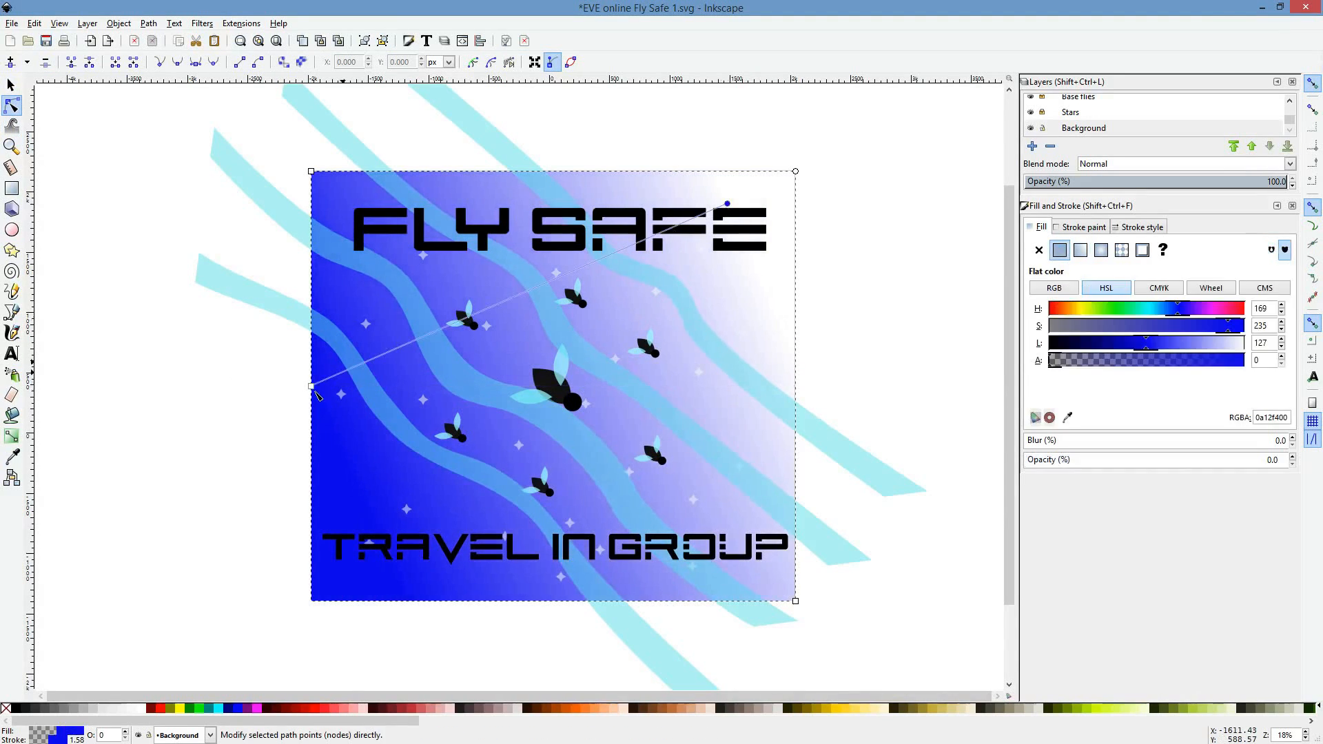
drag(312, 386, 208, 667)
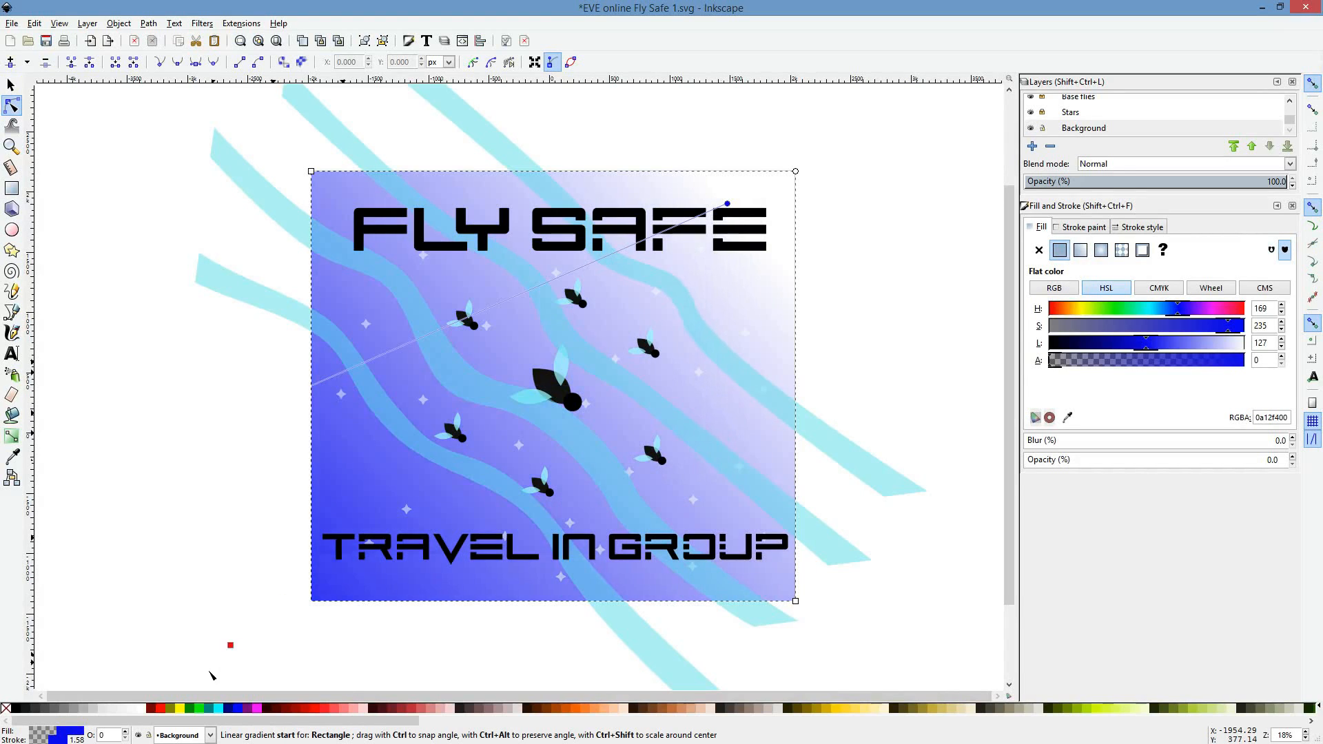
drag(418, 482, 316, 576)
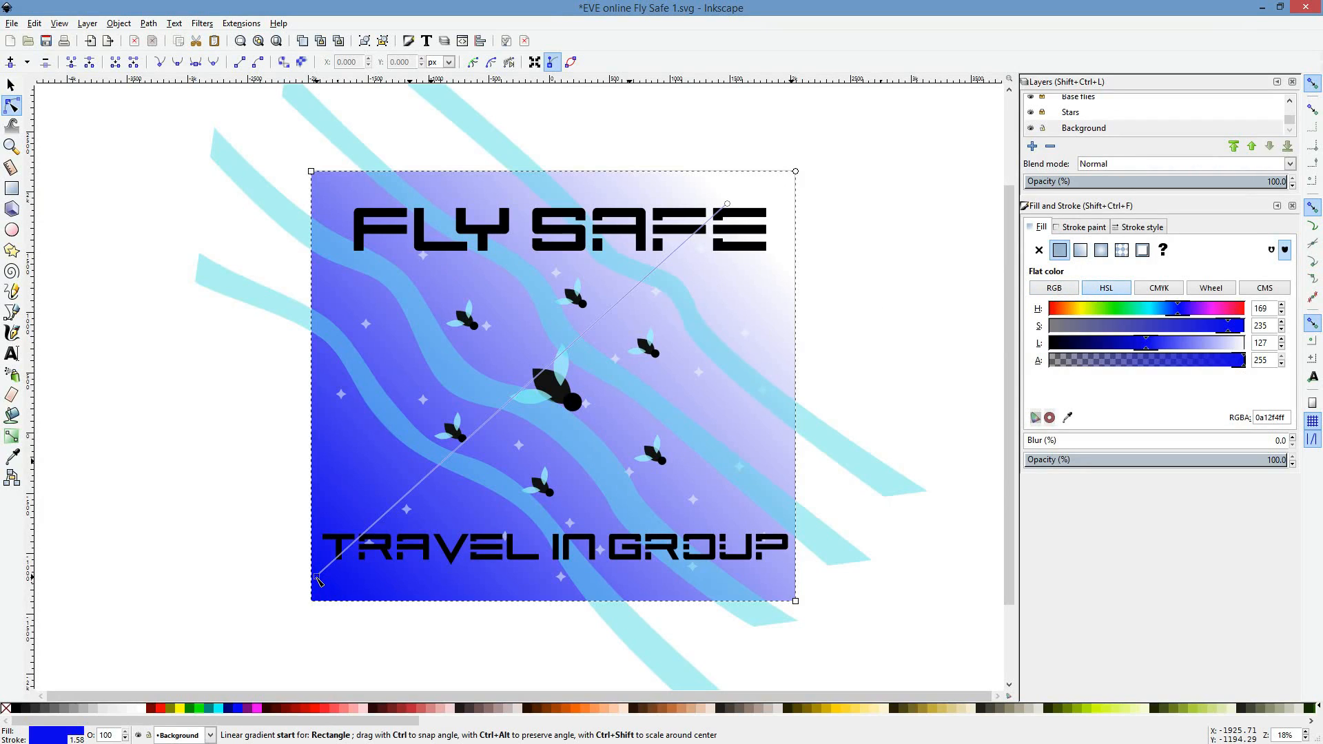
Step: Make the gradient's upper-right end stop opaque with alpha 255 and recolor it orange with a hue of about 17
click(729, 205)
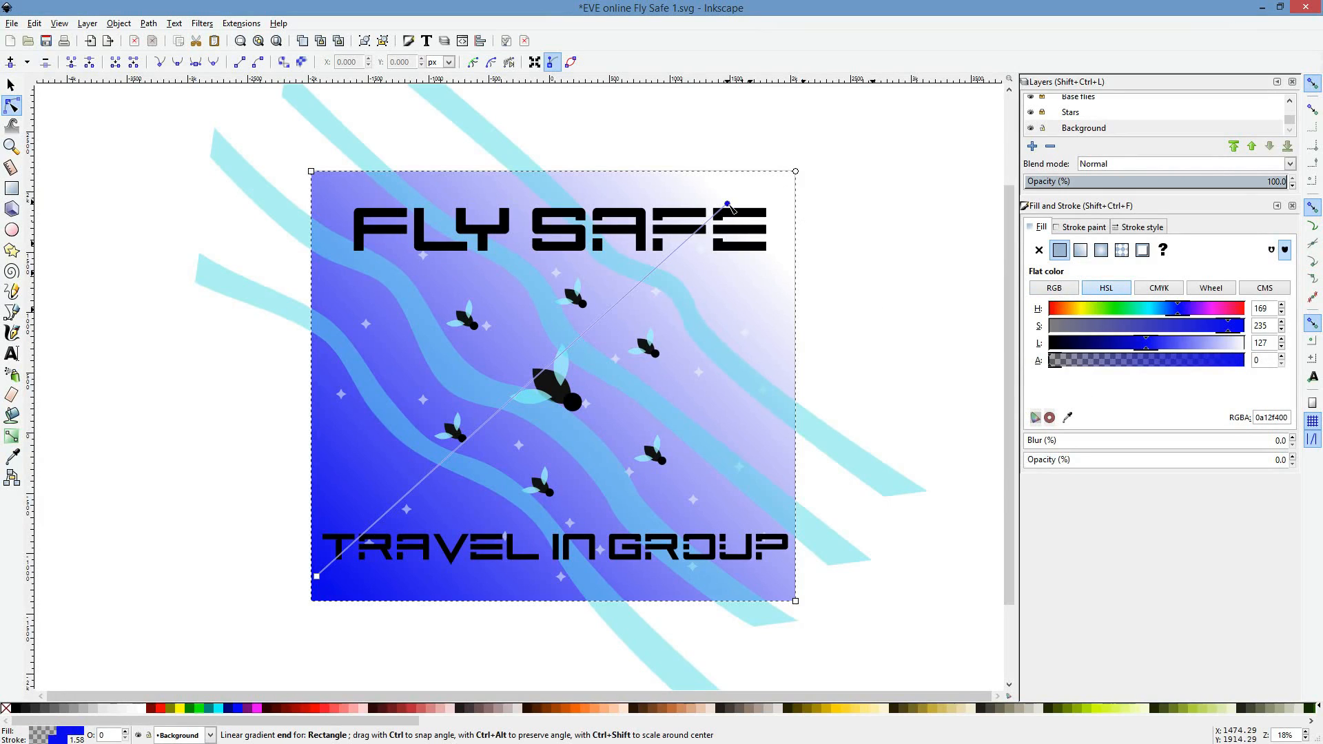
click(317, 575)
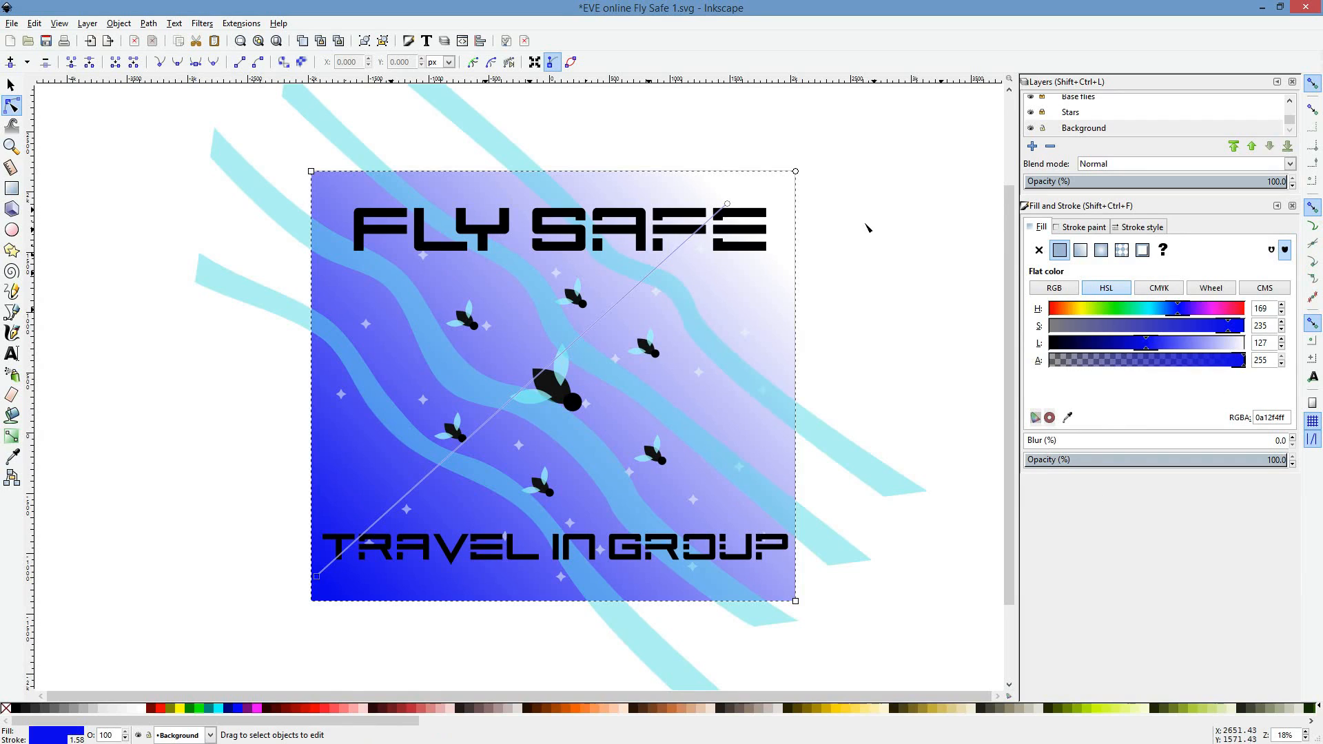
click(728, 204)
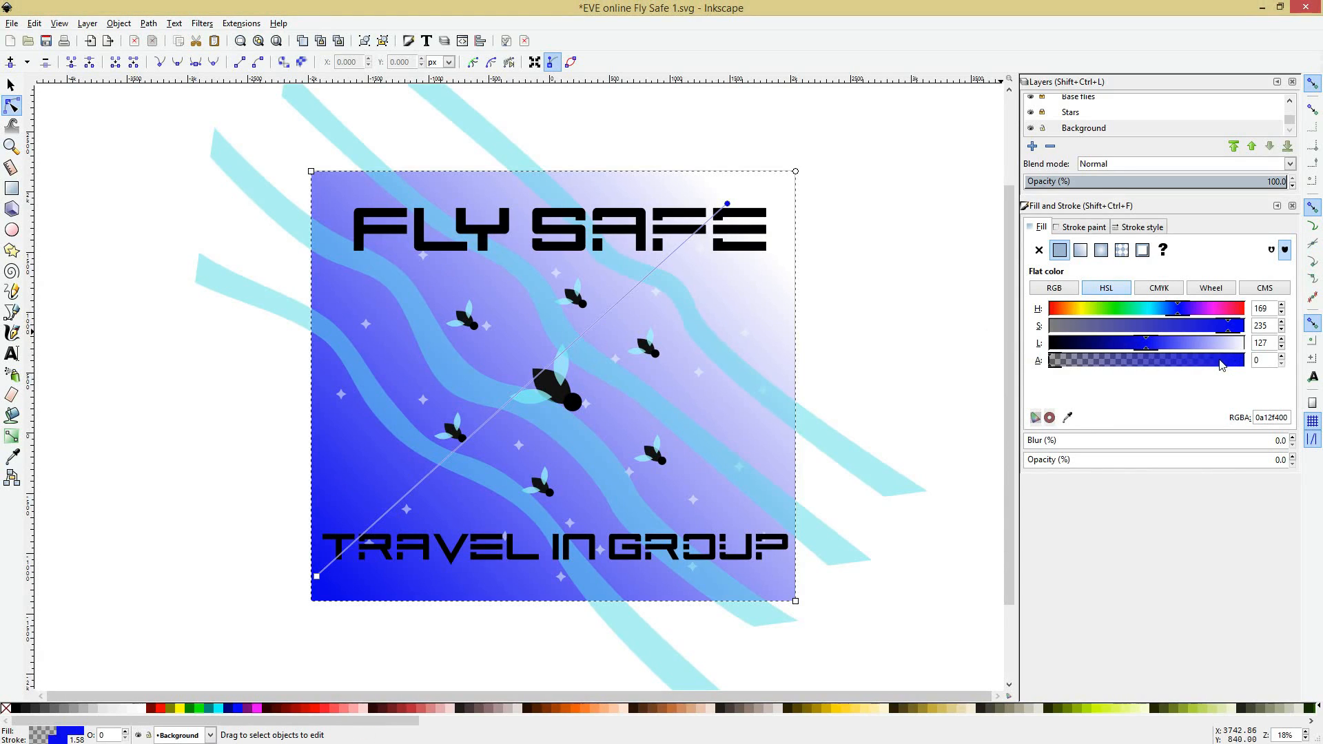
click(1225, 364)
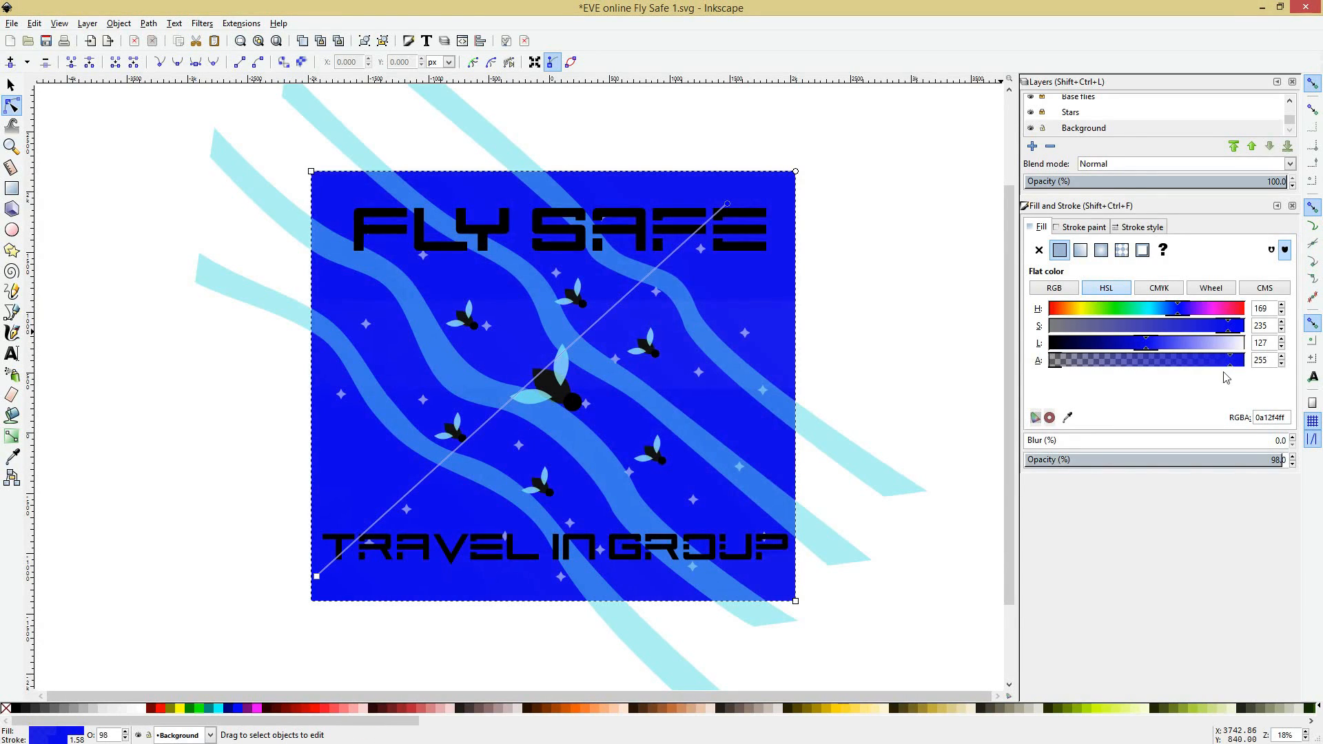
click(1118, 311)
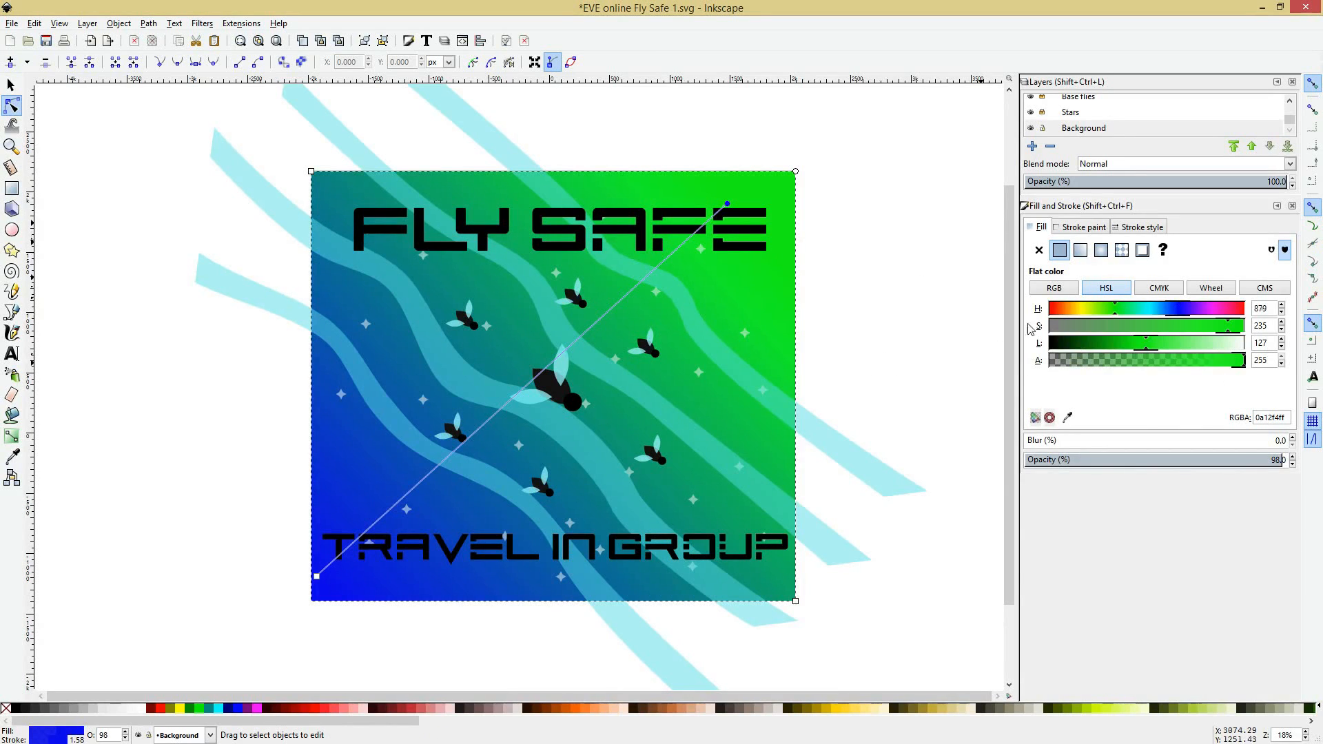
click(1073, 308)
drag(1073, 308, 1062, 308)
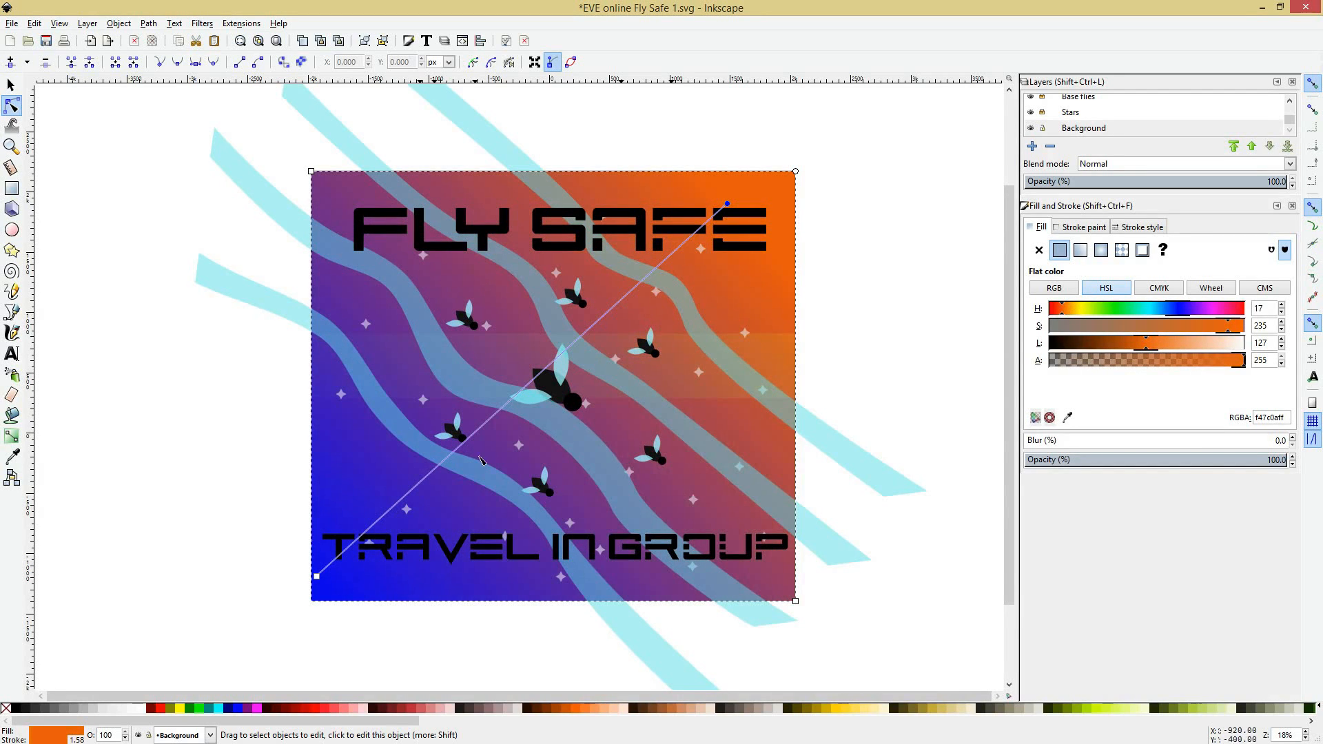
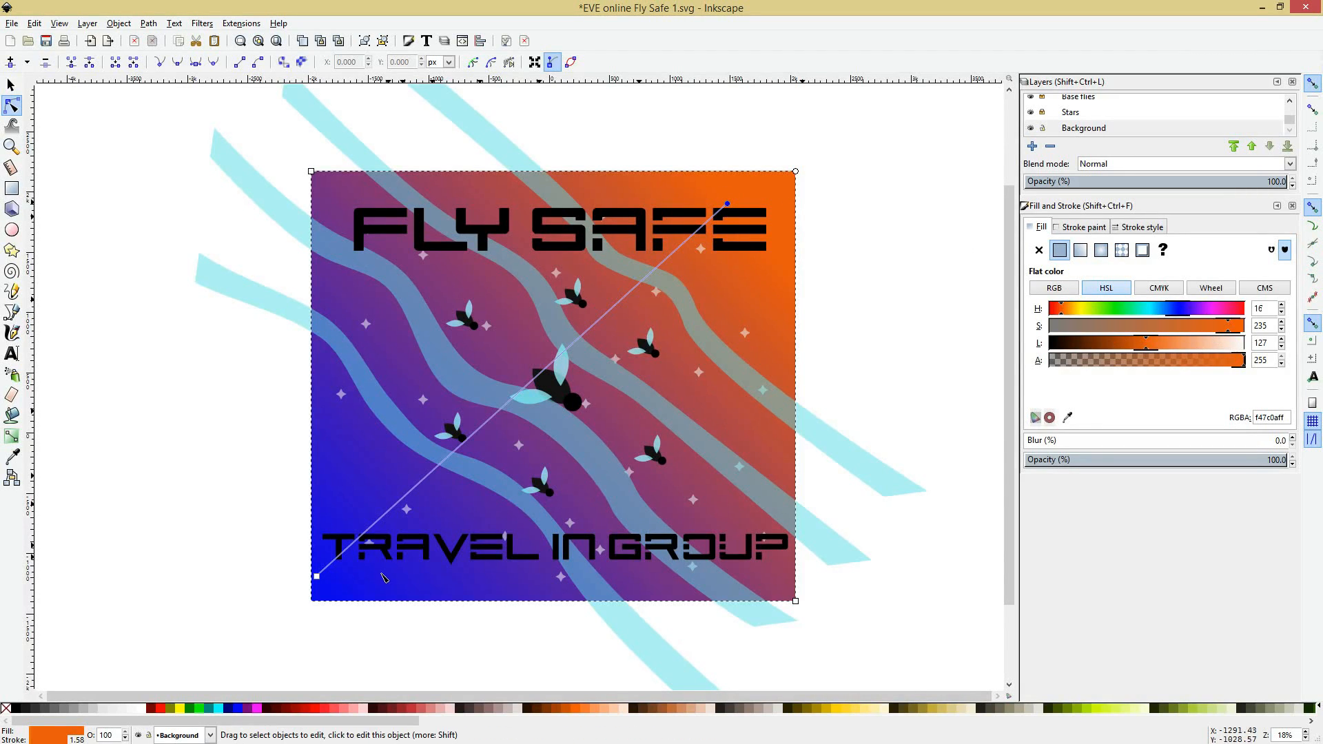
Step: Check the gradient's blue start stop and open the background's linear gradient for editing
click(317, 577)
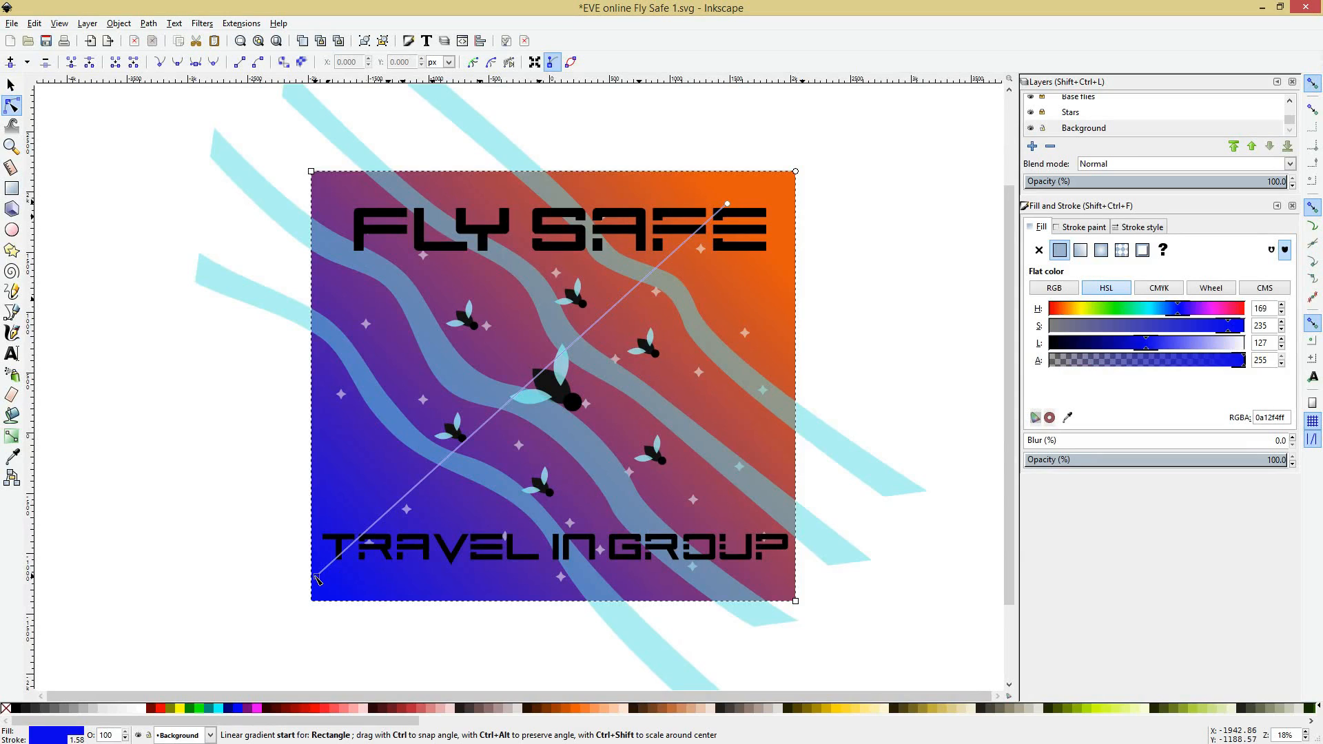
click(779, 324)
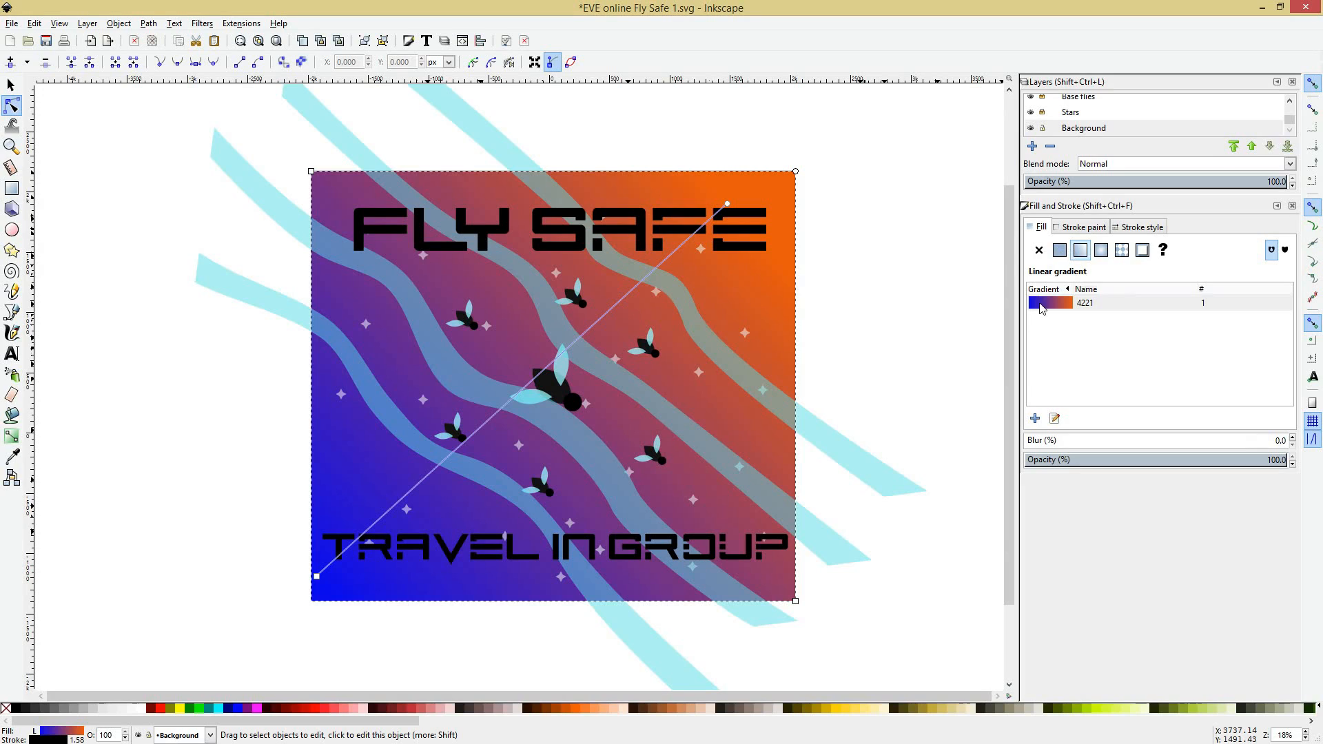
click(1092, 304)
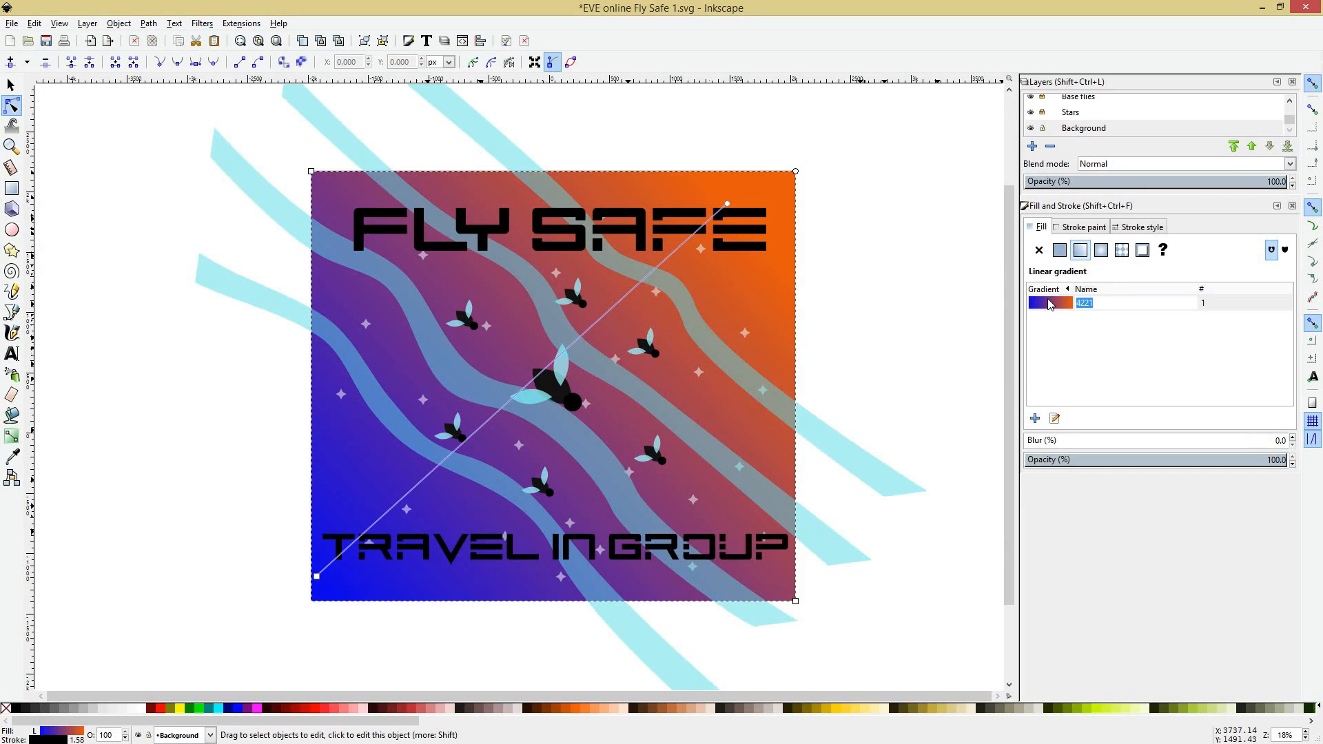
click(1053, 307)
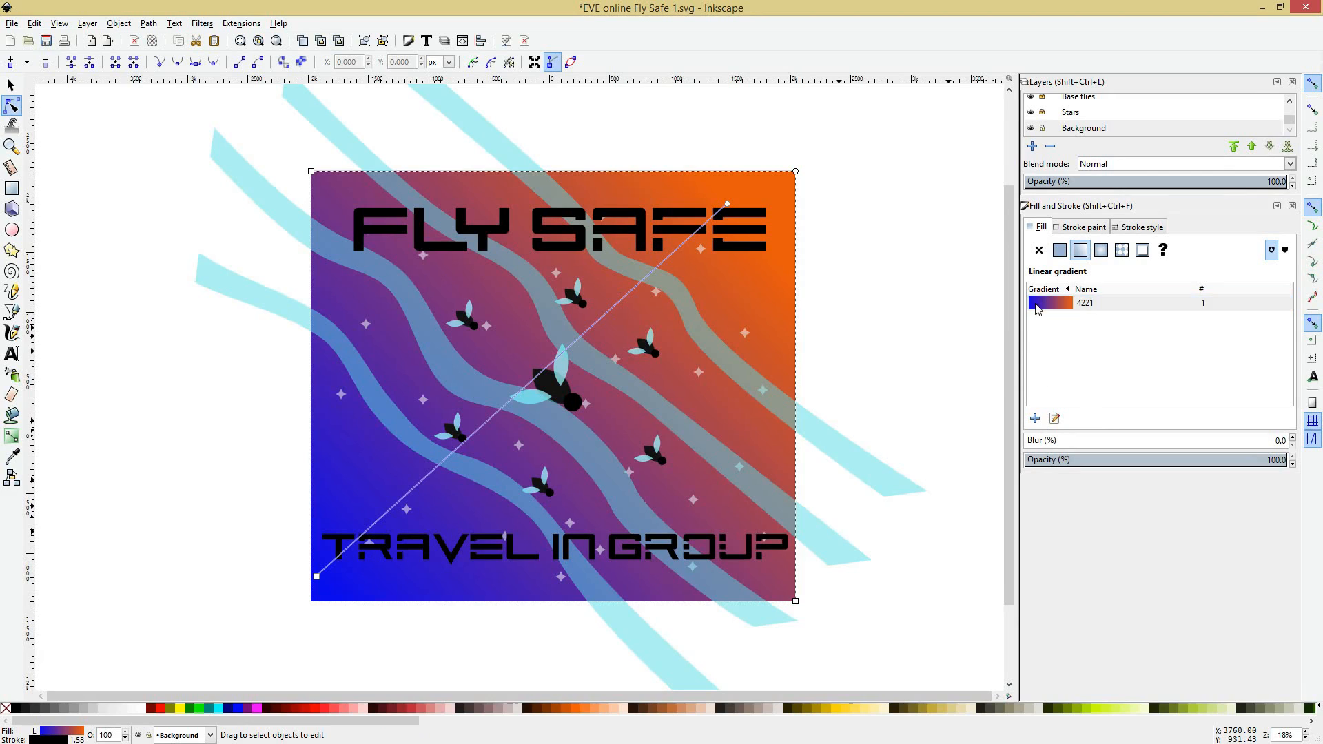
click(1055, 419)
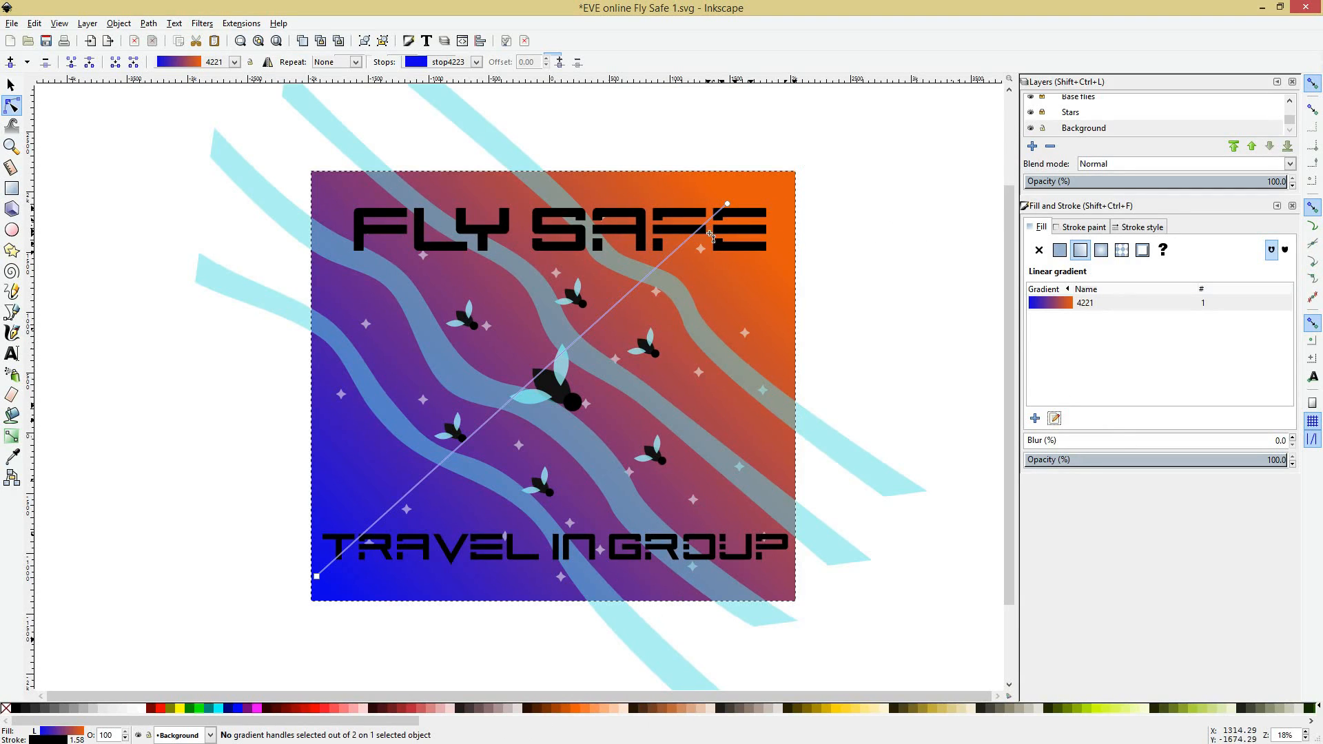
Step: Try redrawing the background gradient toward the rectangle's center, undo it, and check the fill, stroke paint and blue start stop
drag(727, 277, 598, 348)
key(ctrl+z)
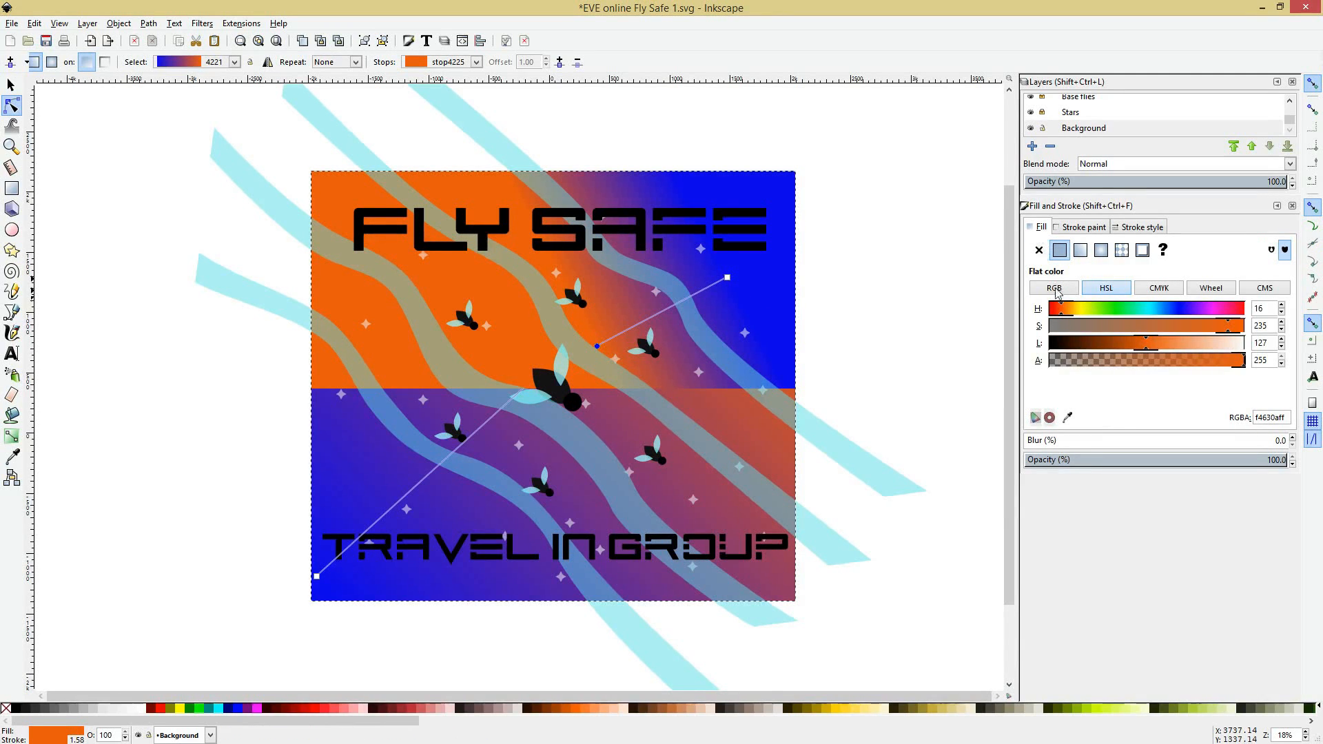
click(1083, 230)
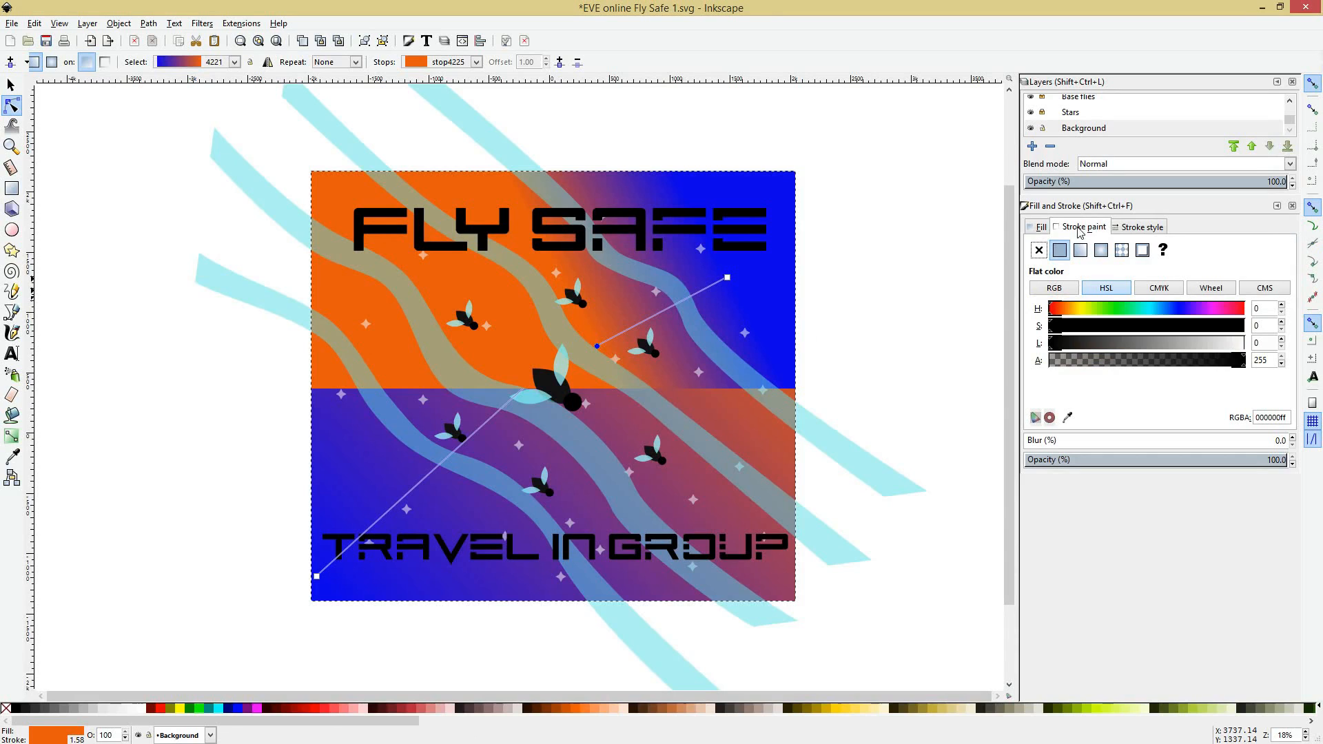
click(1035, 229)
click(1093, 301)
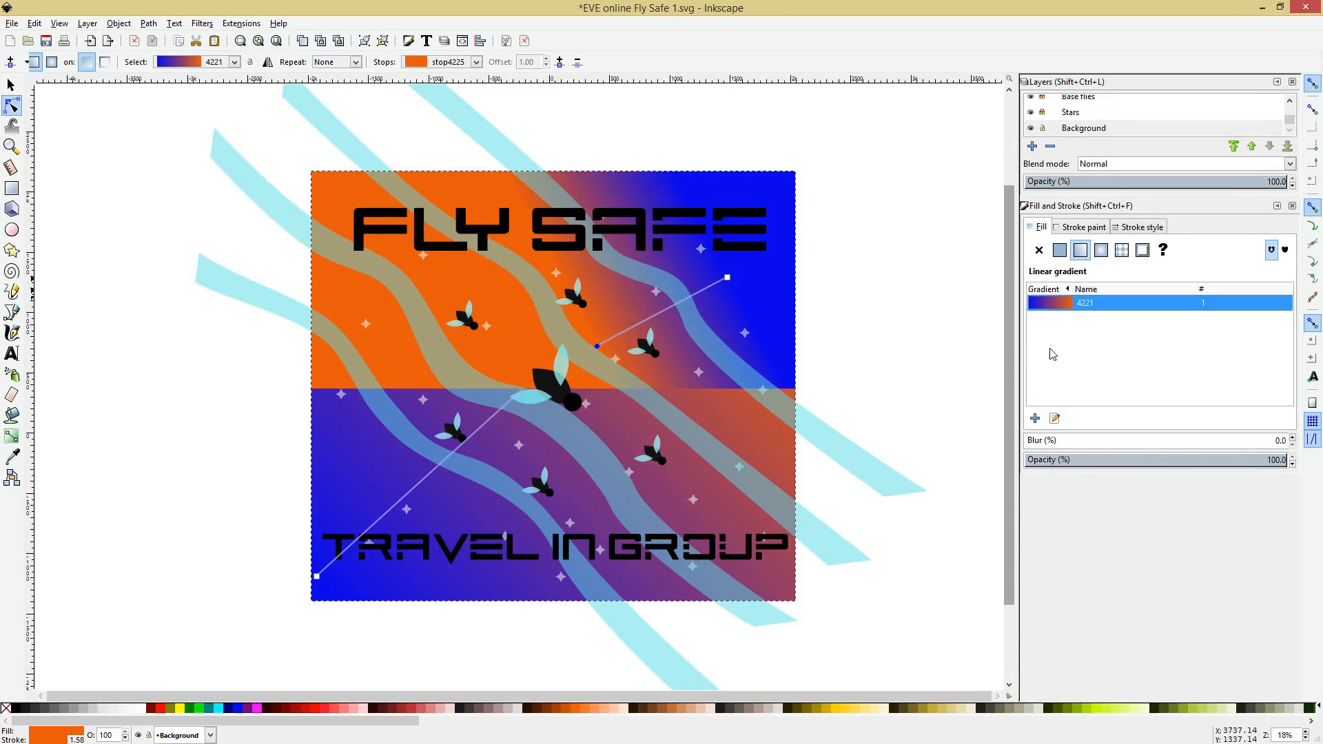
click(1055, 419)
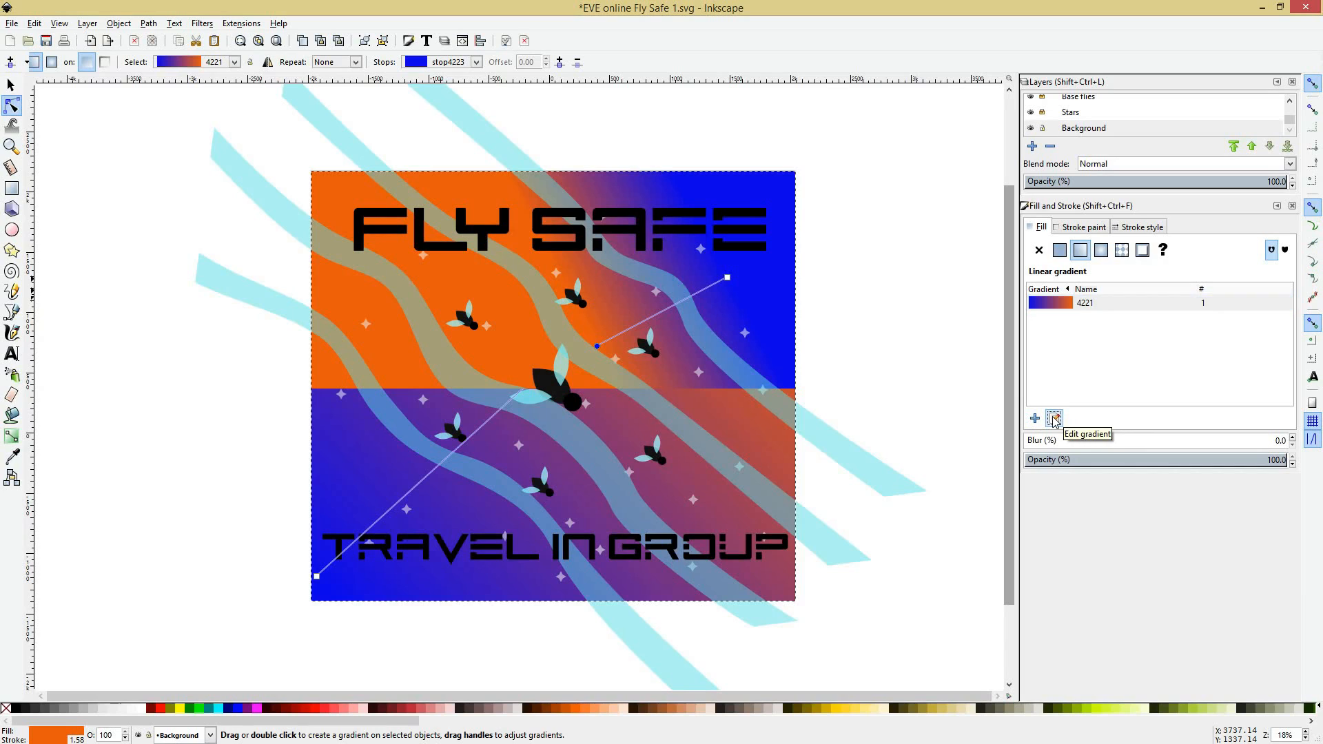
click(1065, 304)
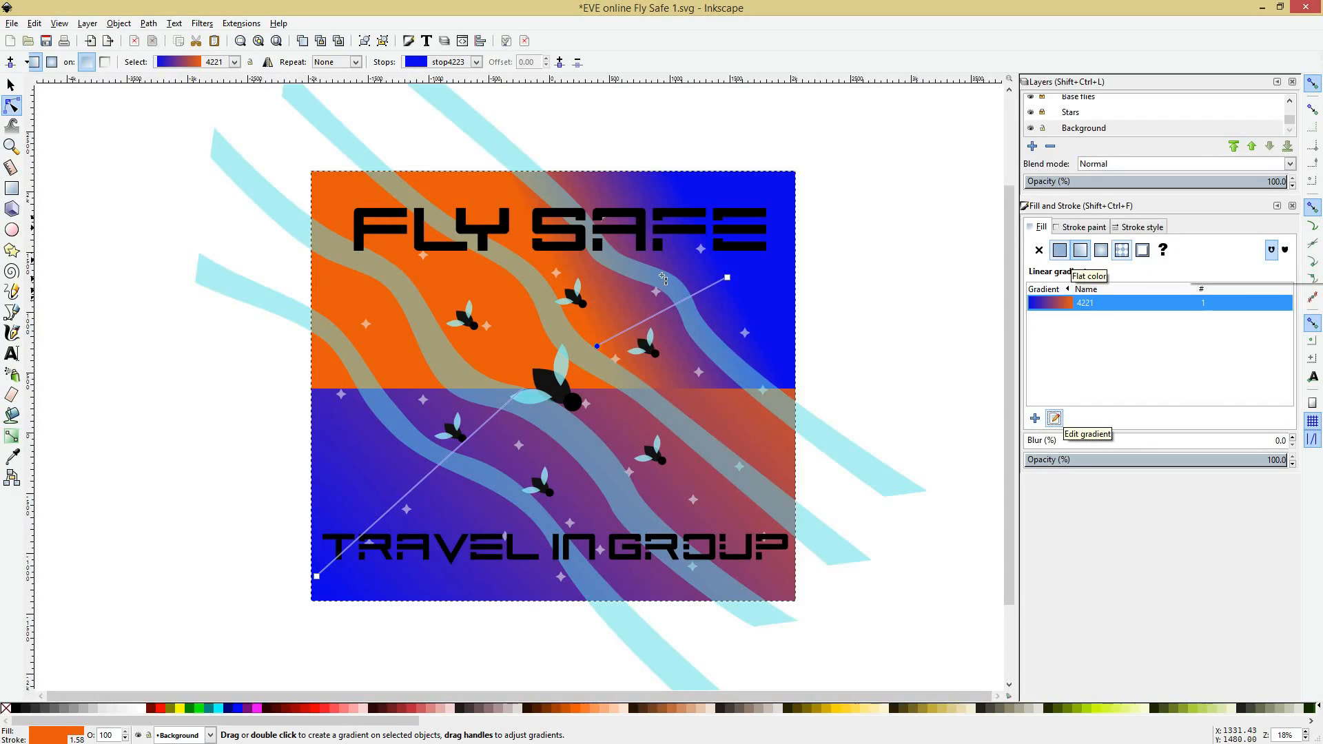
click(318, 577)
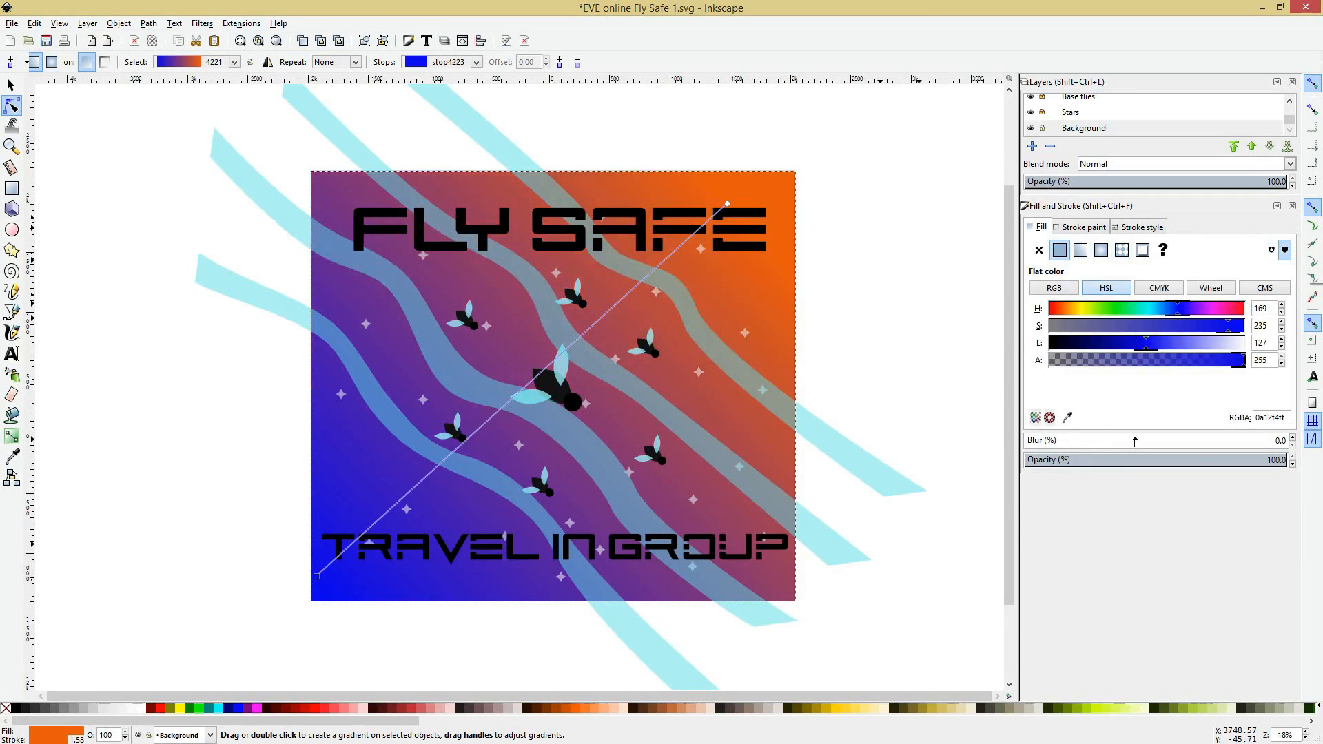
click(1078, 255)
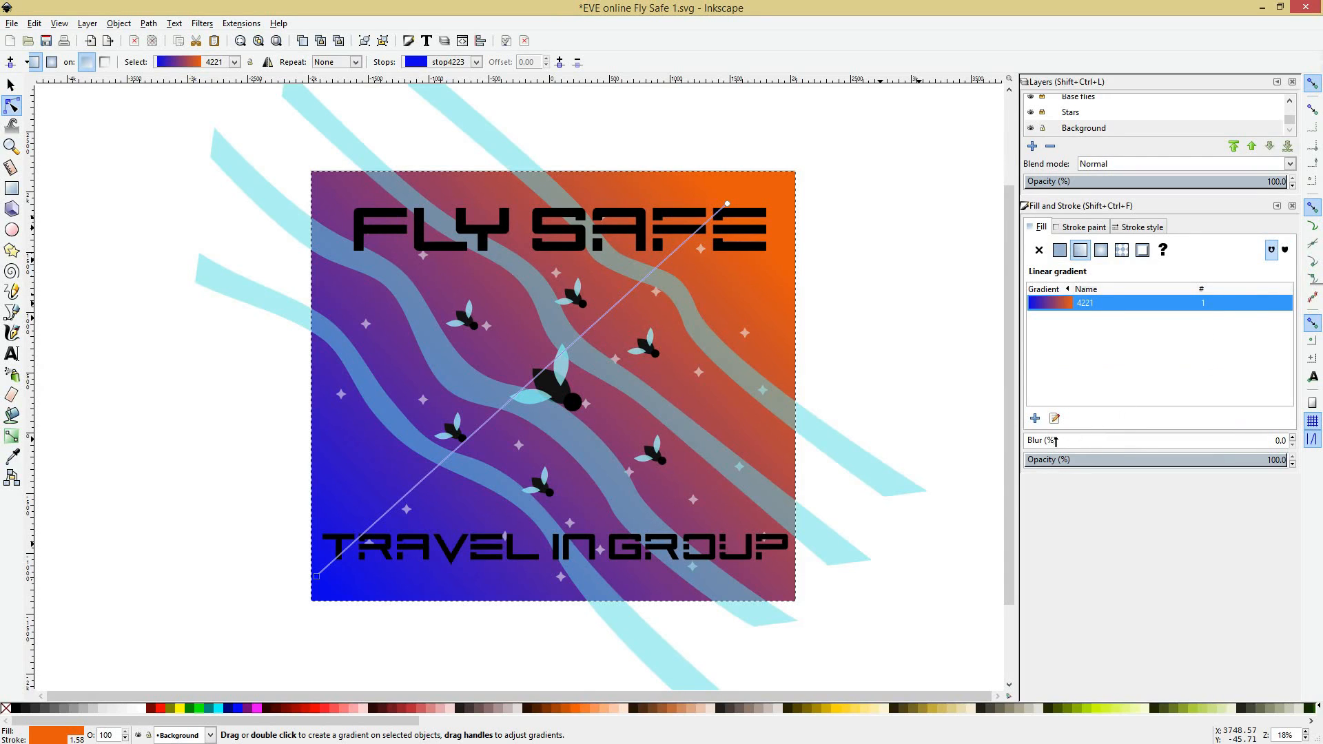
Step: Try a blur of about 23.6% on the background rectangle and return the blur to 0
drag(1055, 441, 1088, 433)
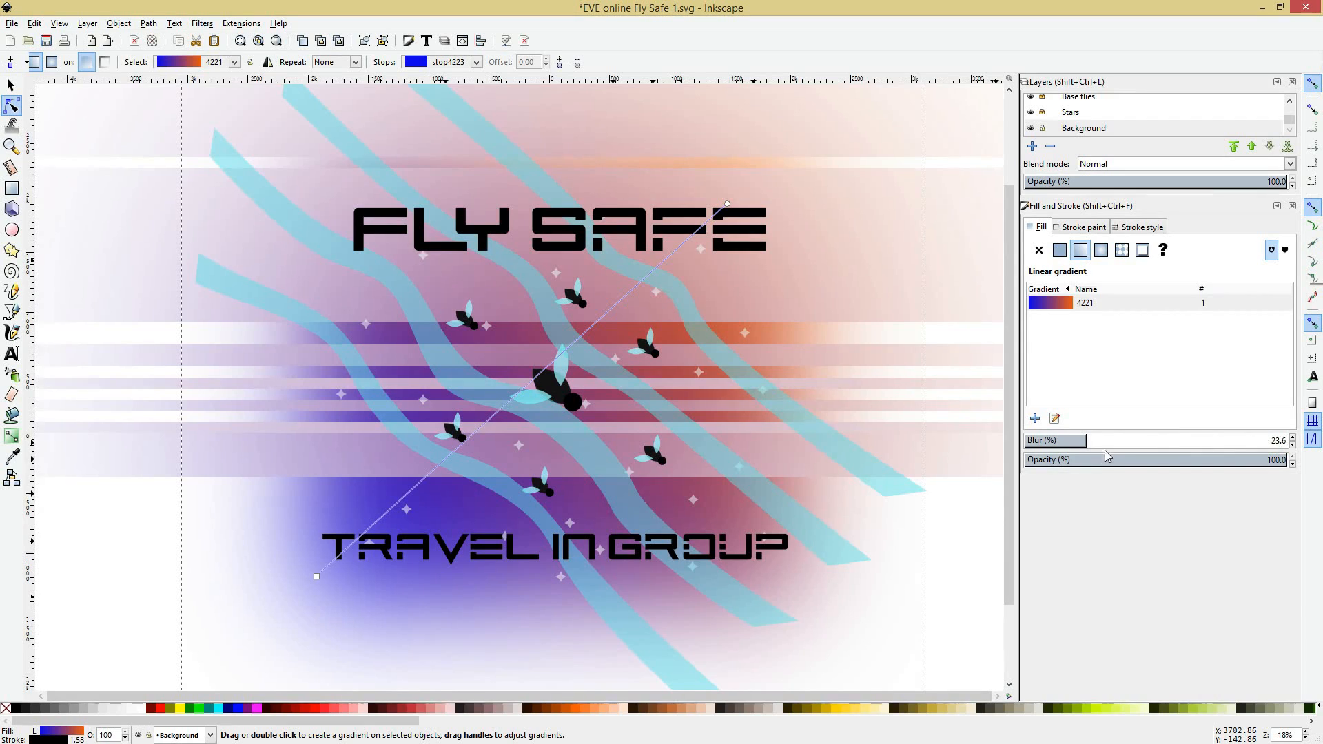
drag(1106, 455, 933, 449)
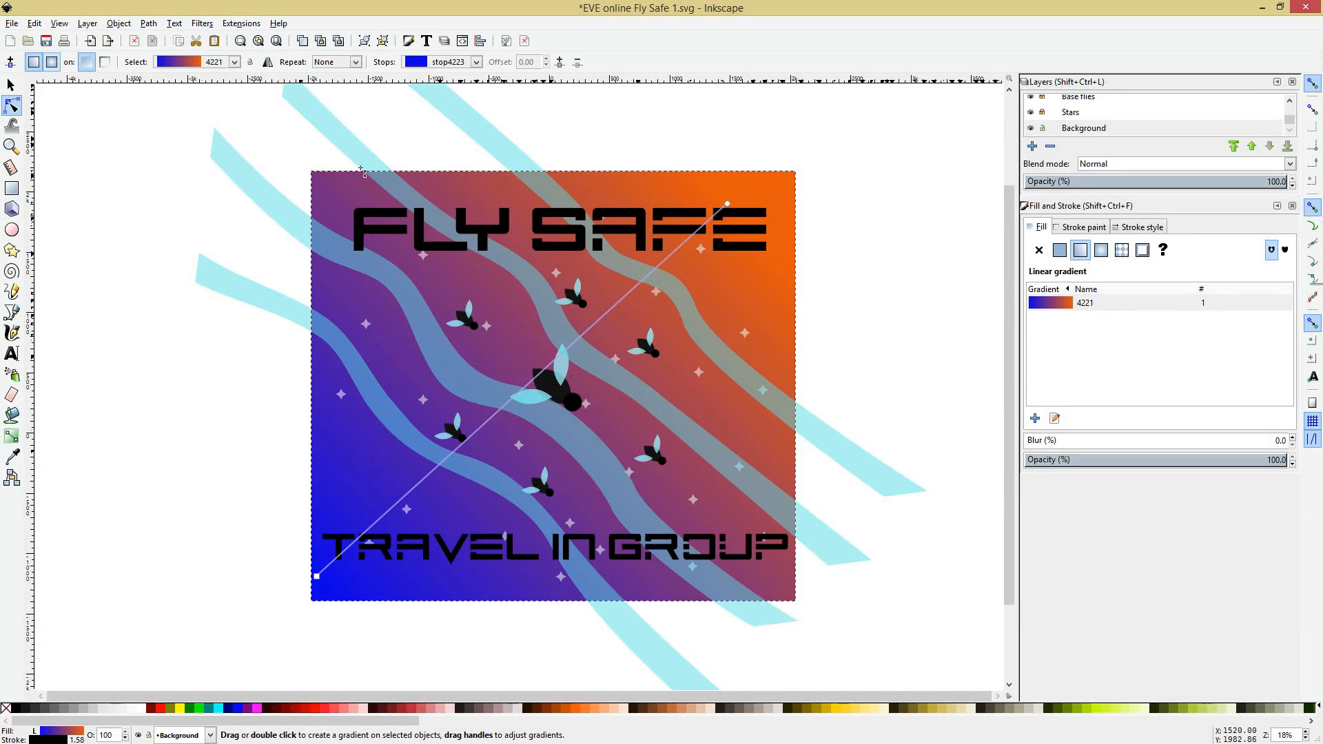
Step: Examine the colors of the background gradient's orange end stop and blue start stop
click(11, 85)
click(11, 106)
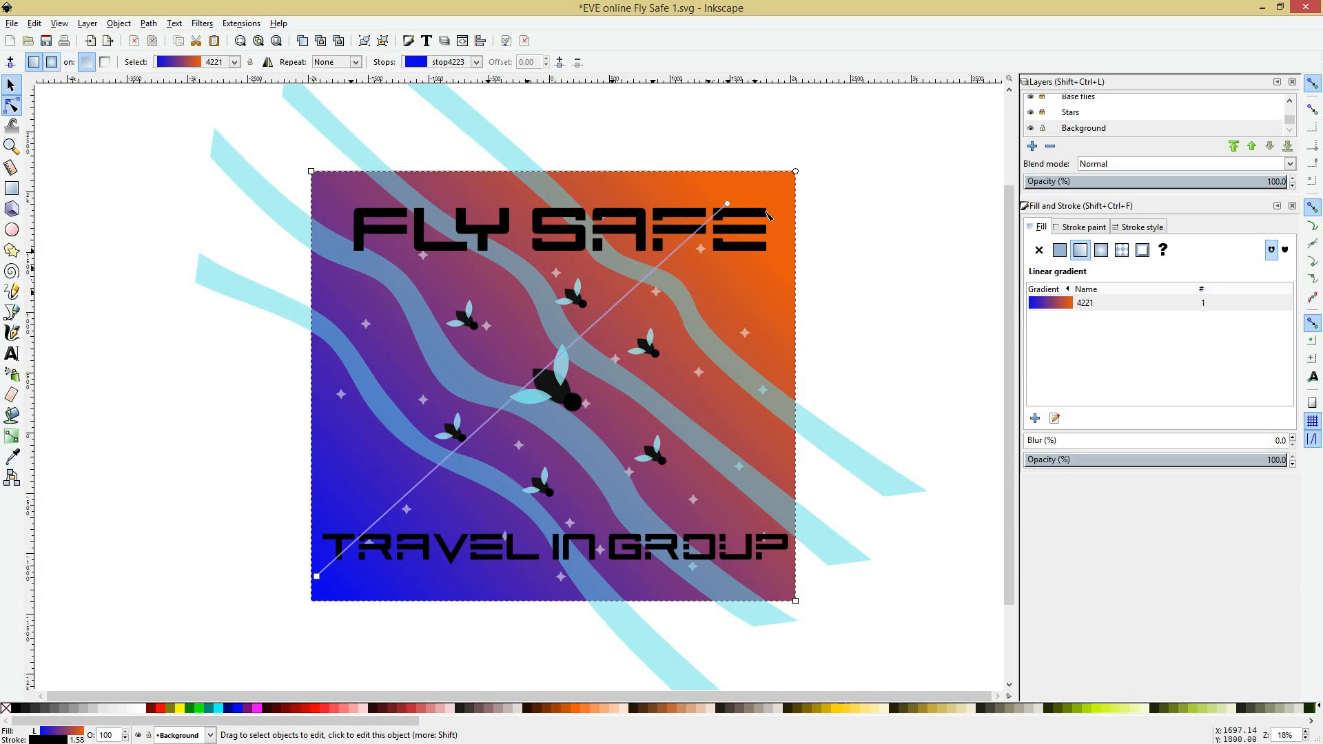
click(728, 204)
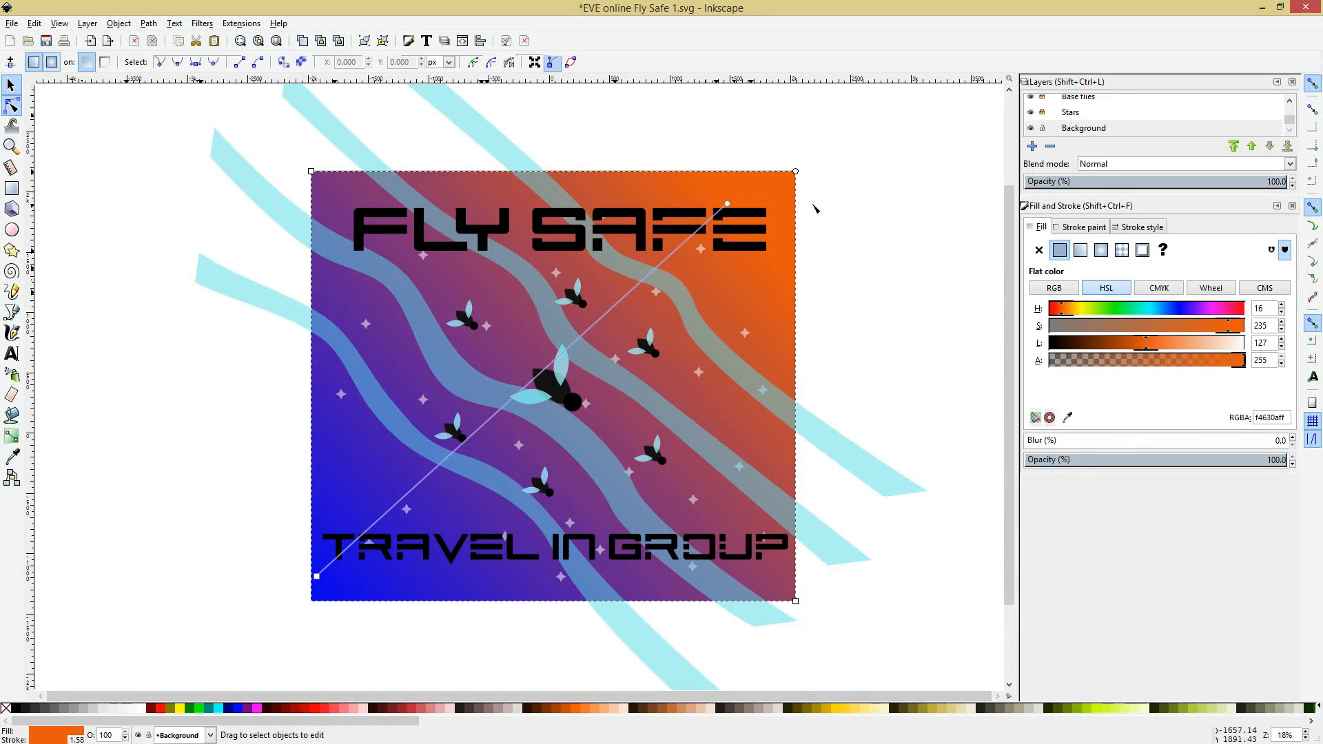
click(1081, 250)
click(1251, 301)
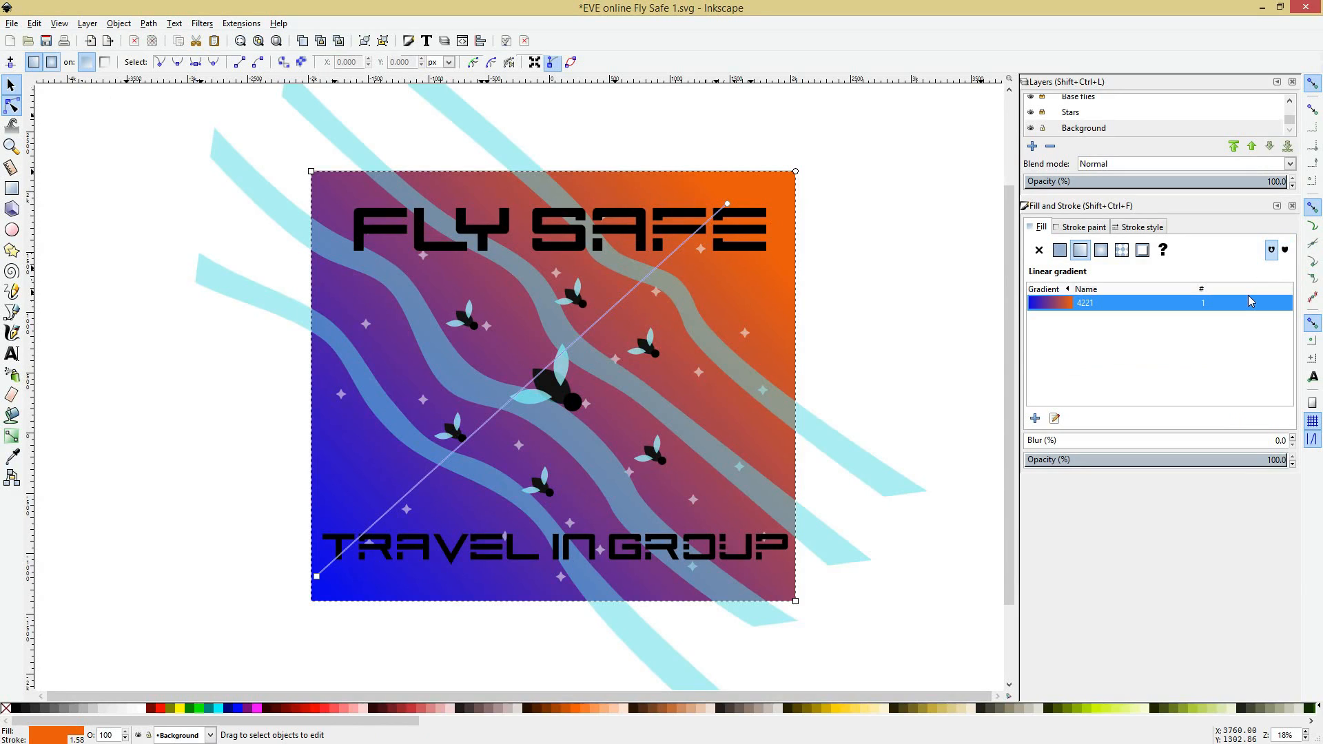
click(319, 579)
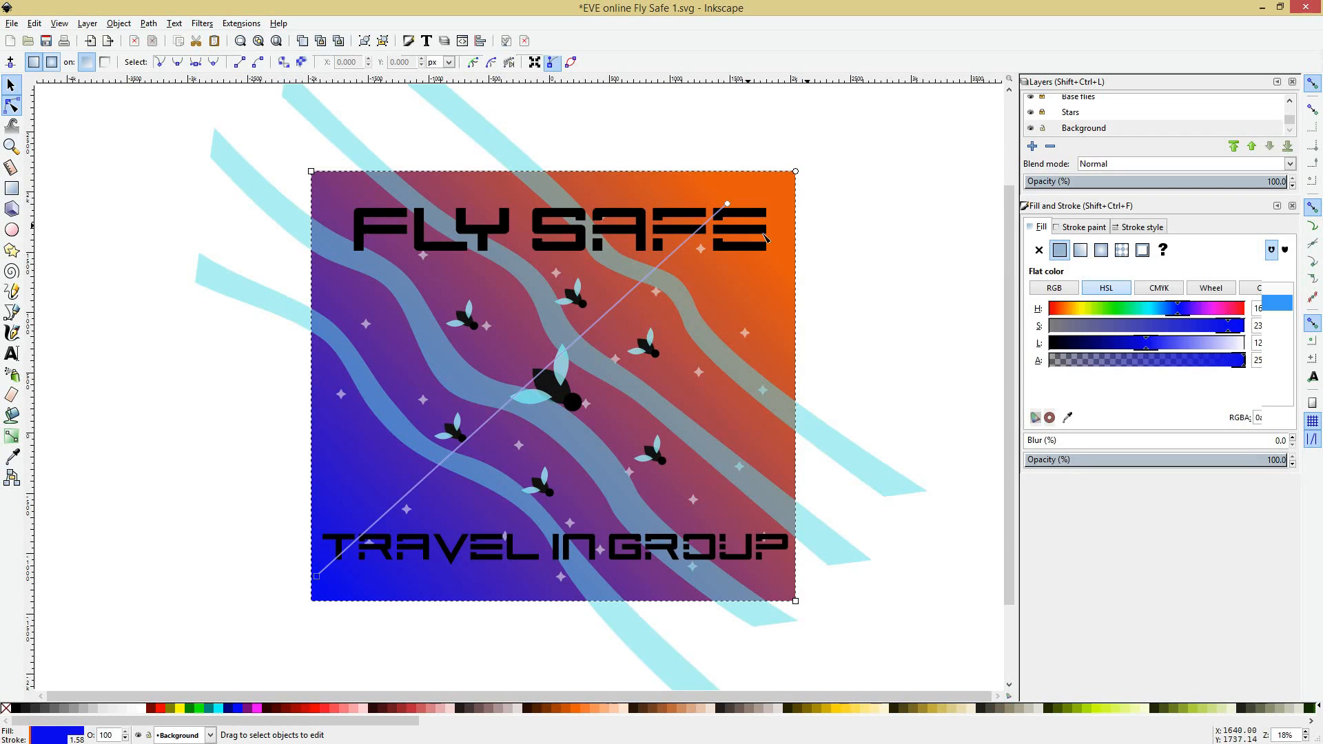
click(1239, 309)
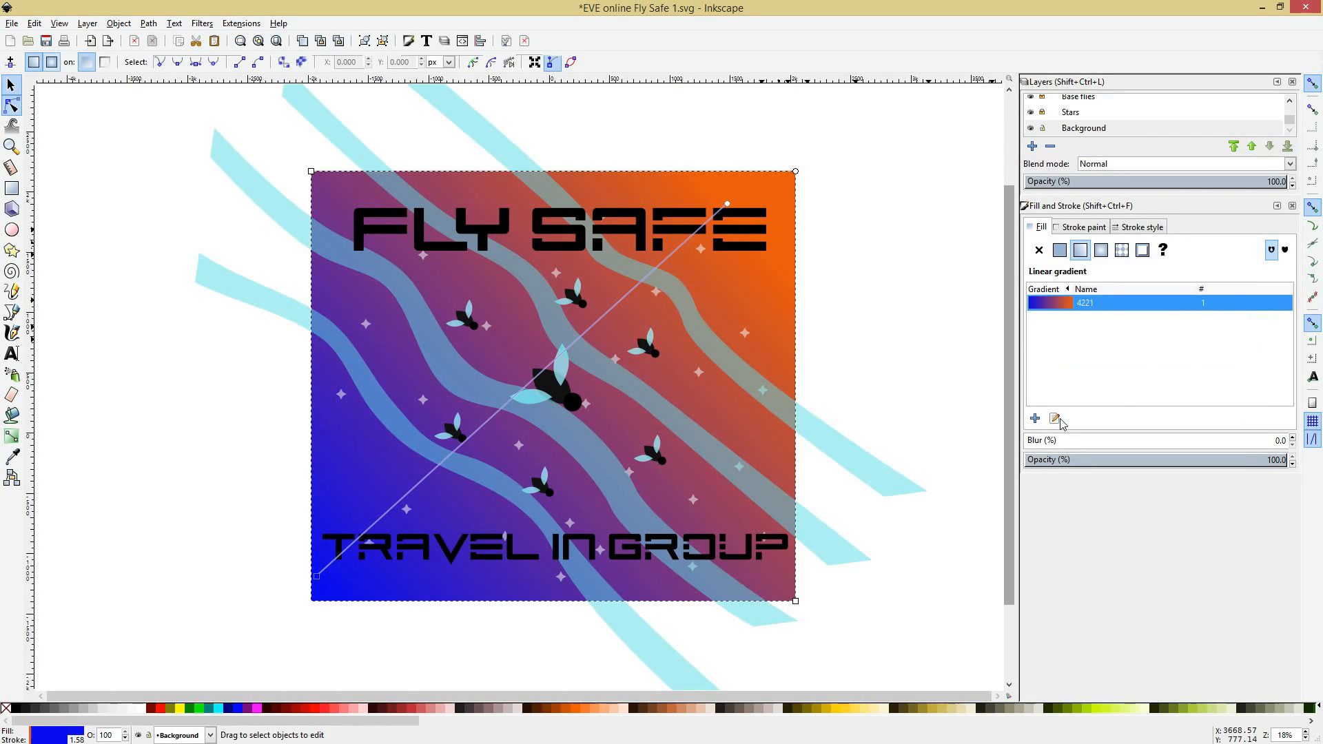
Step: Open the background's linear gradient for editing and move its orange end handle slightly closer to the rectangle's upper-right corner
click(1054, 418)
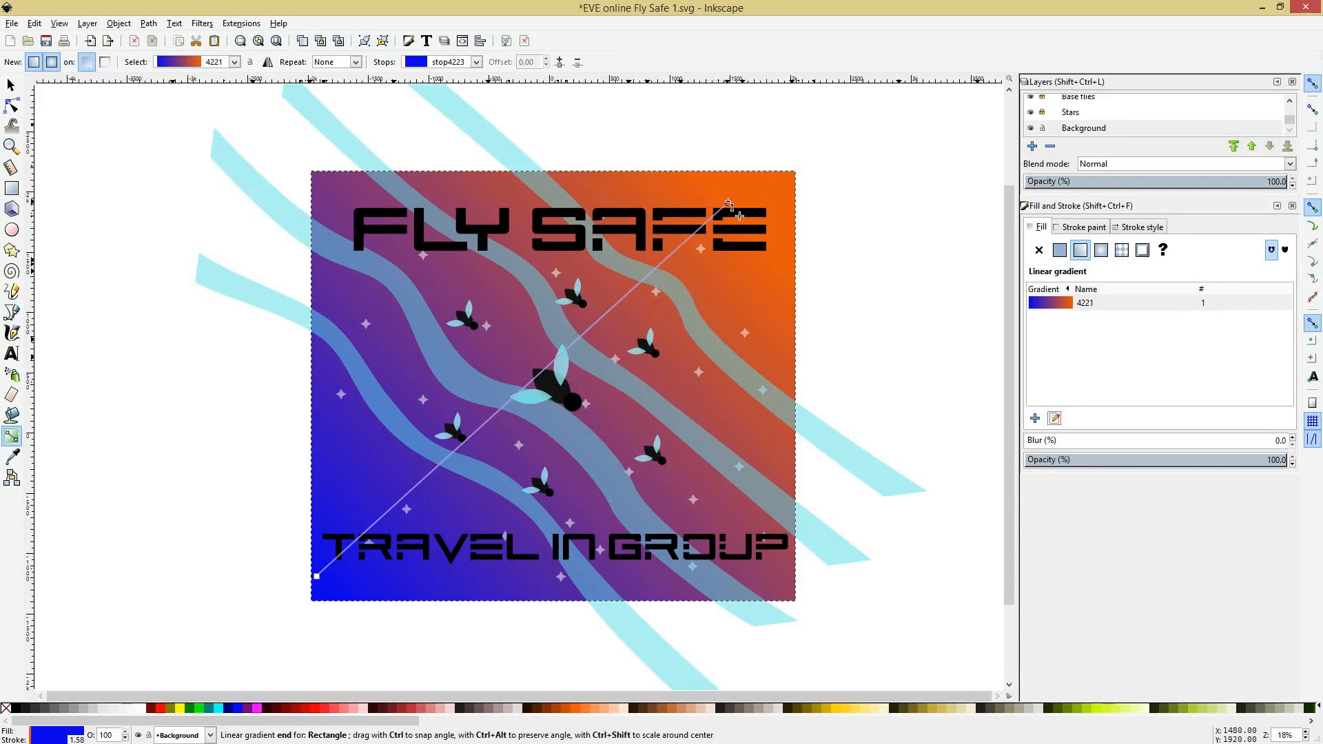
drag(729, 205, 524, 381)
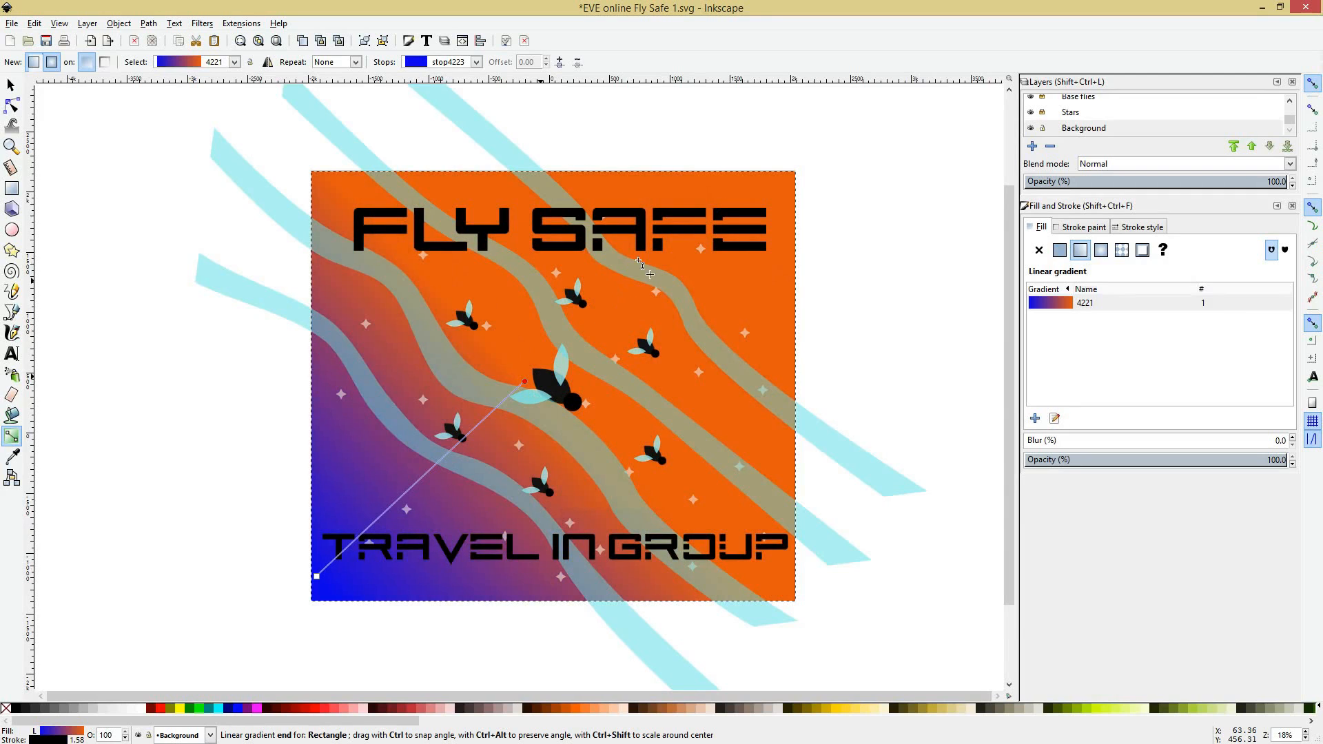
drag(638, 260, 752, 204)
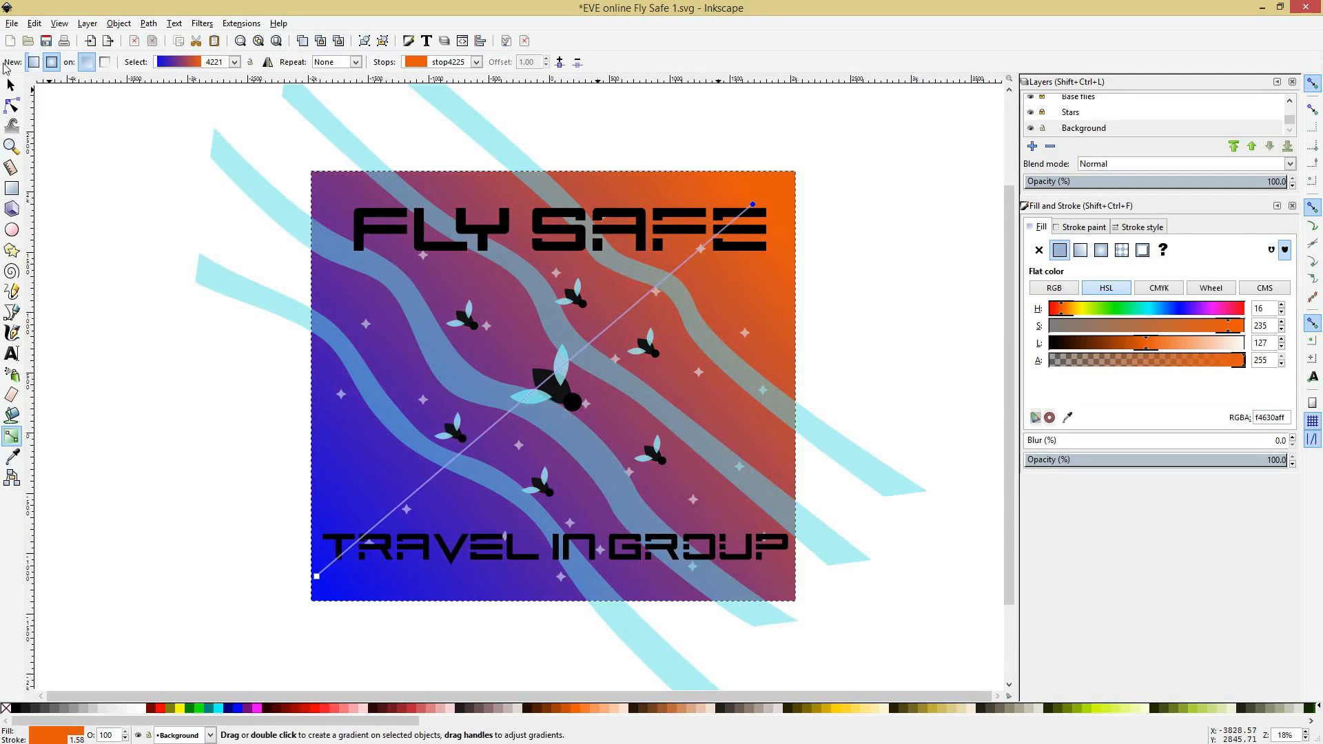
Step: Try a radial gradient on the background rectangle with a widened horizontal radius, and undo back to the linear gradient
click(33, 63)
click(1101, 251)
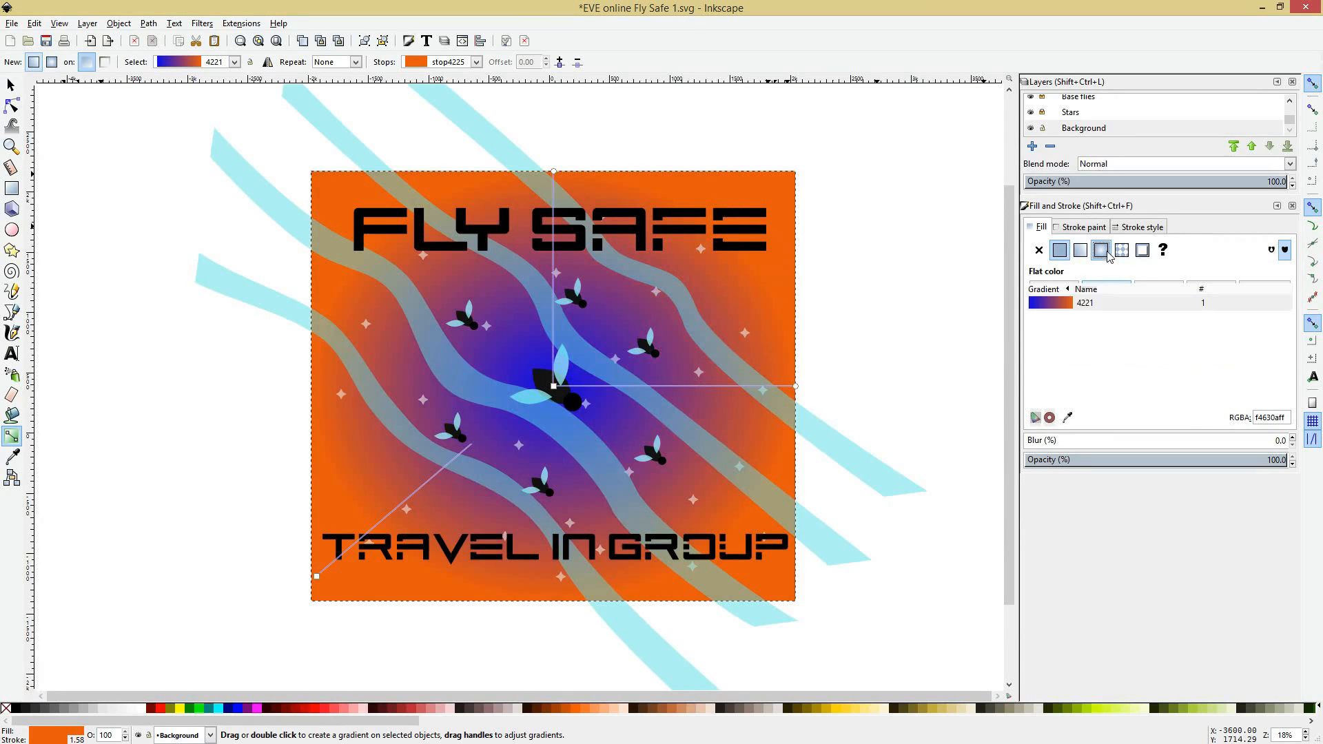
click(555, 387)
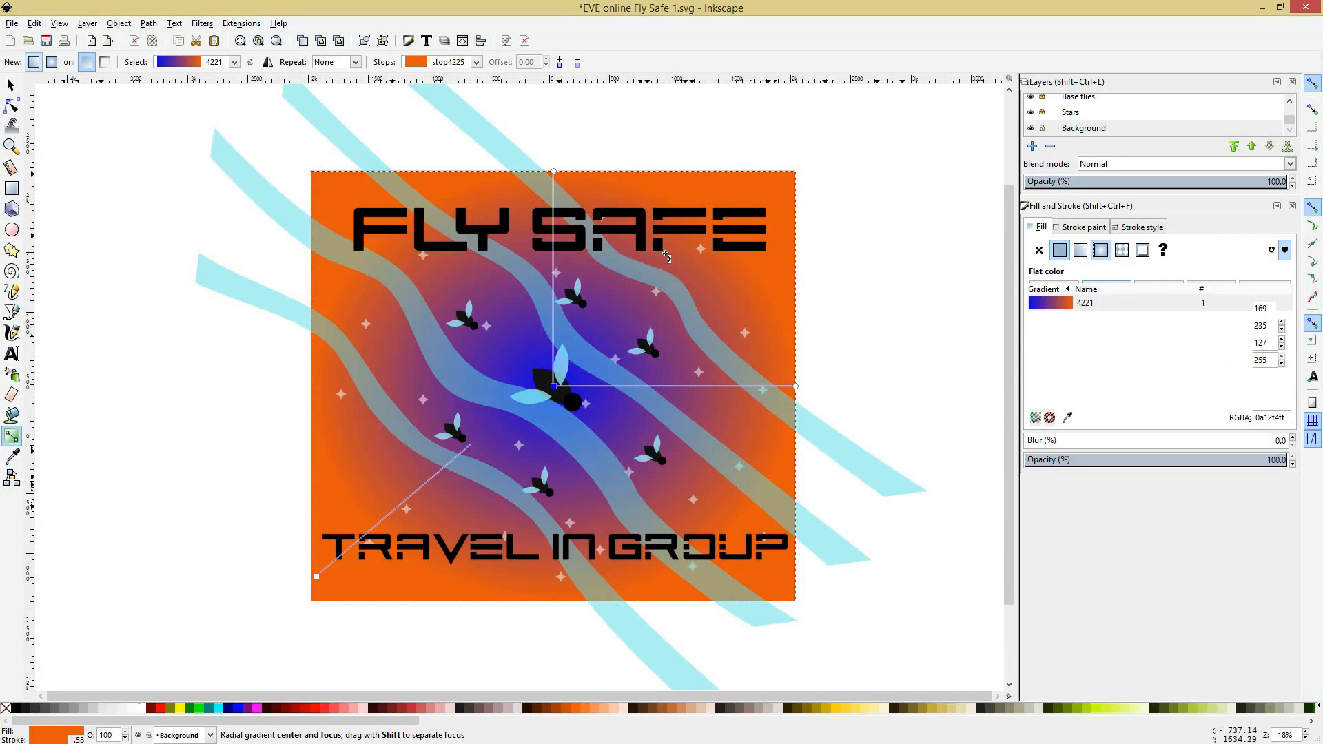
drag(796, 386, 919, 381)
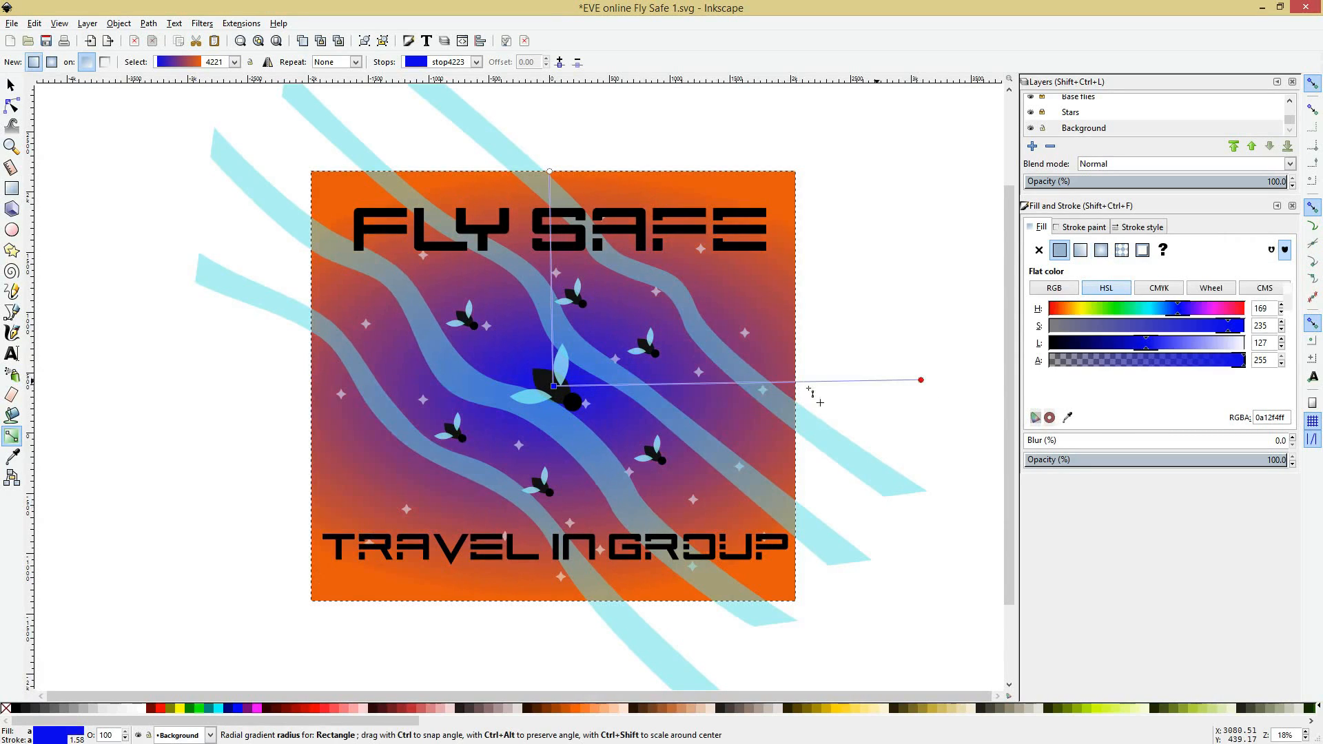
key(ctrl+z)
key(ctrl+z)
key(ctrl+z)
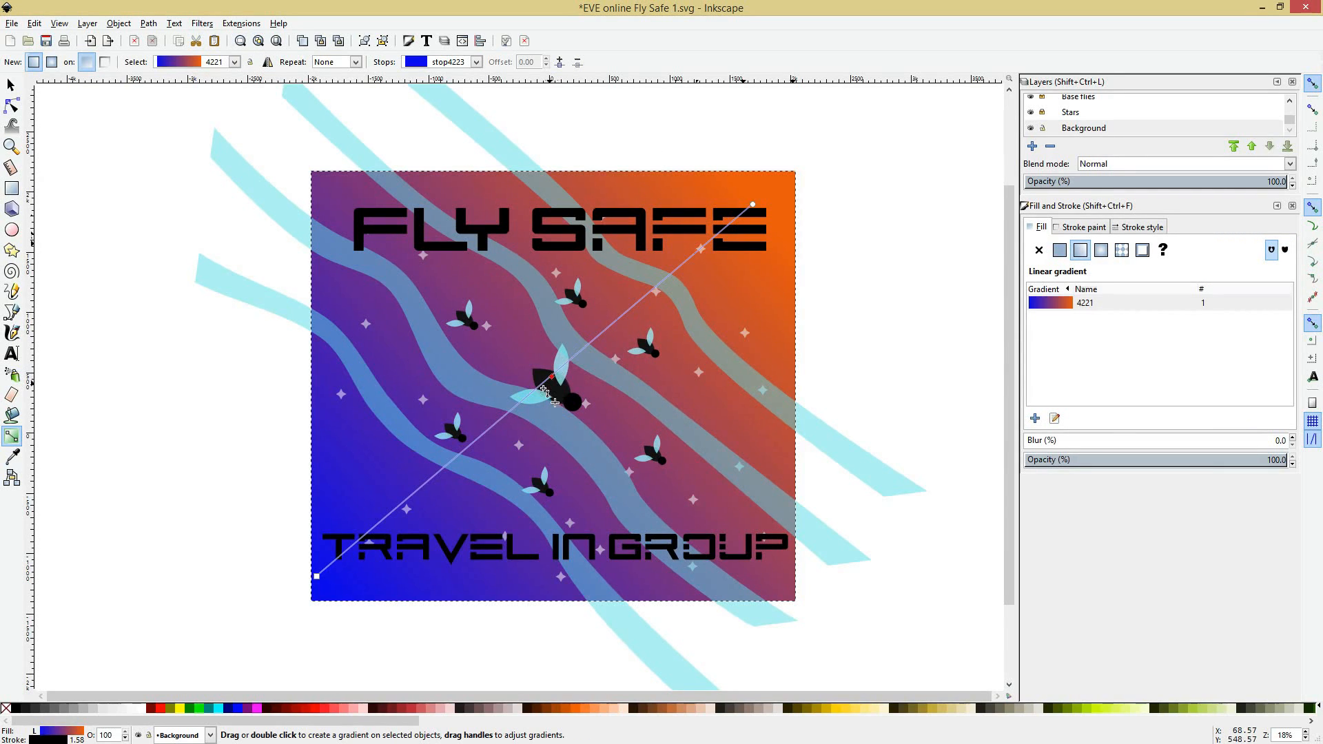
Step: Add a middle stop to the background gradient, recolor it green with hue 78, and move it to offset 0.31
click(544, 383)
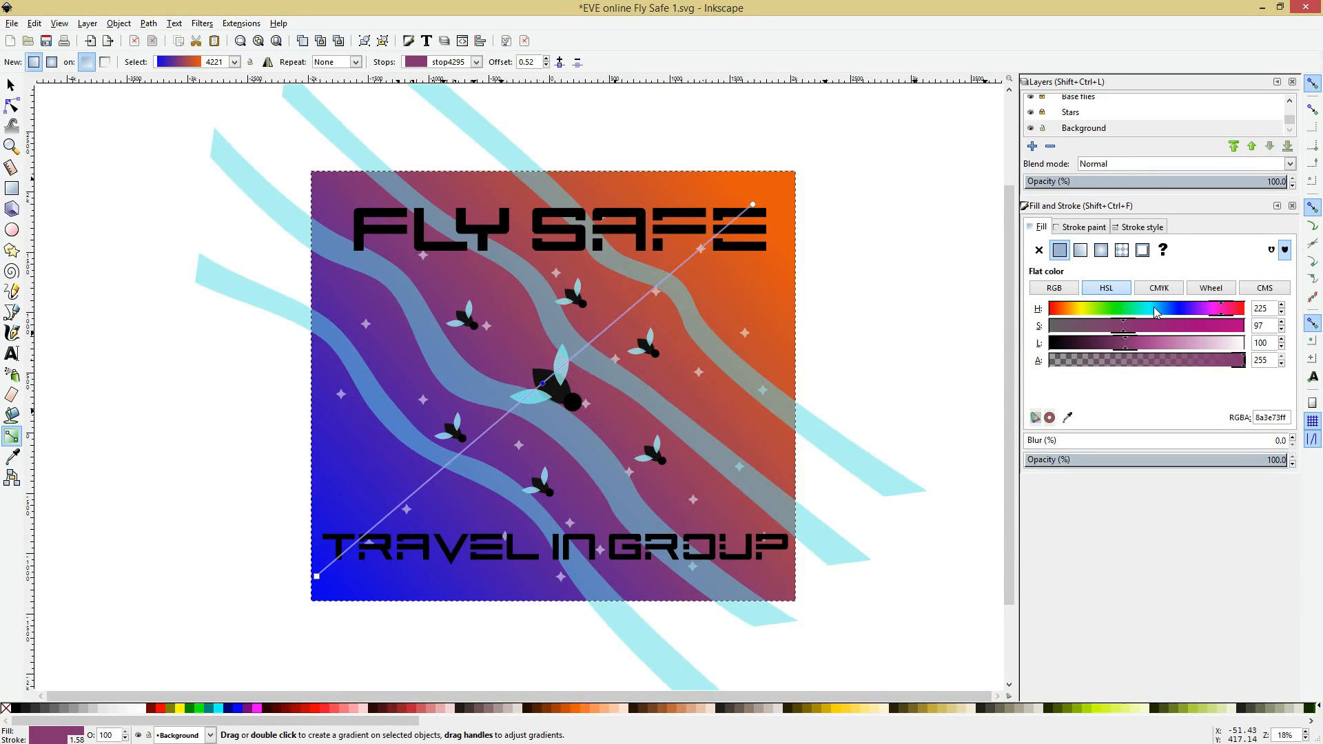
click(1120, 314)
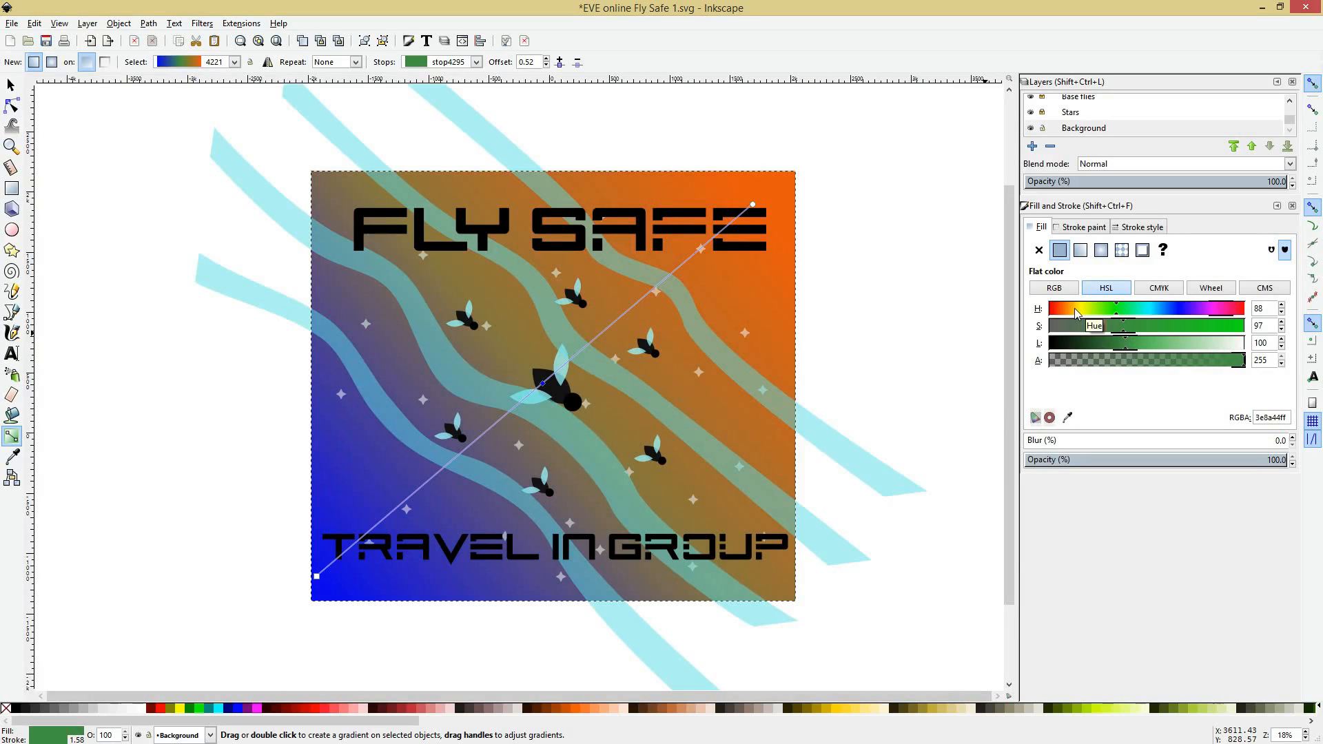
click(1077, 310)
click(1109, 309)
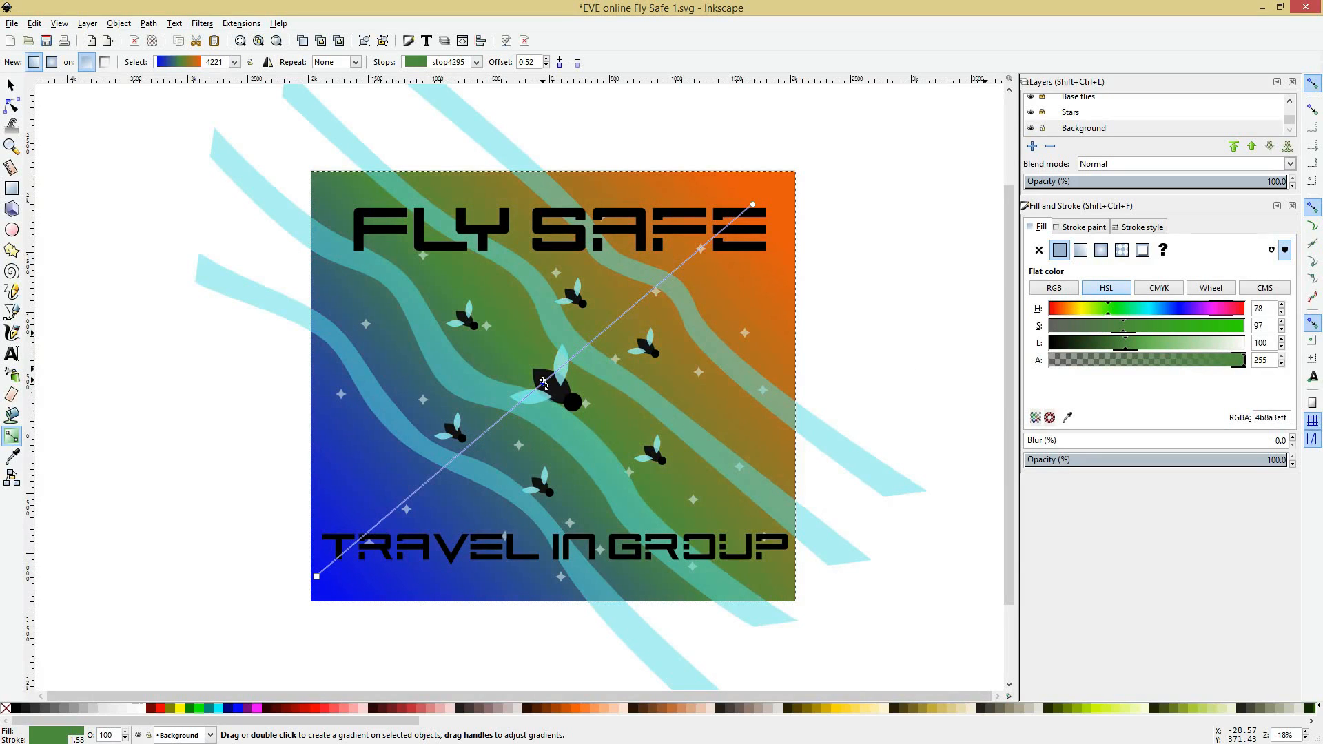
drag(543, 383, 443, 453)
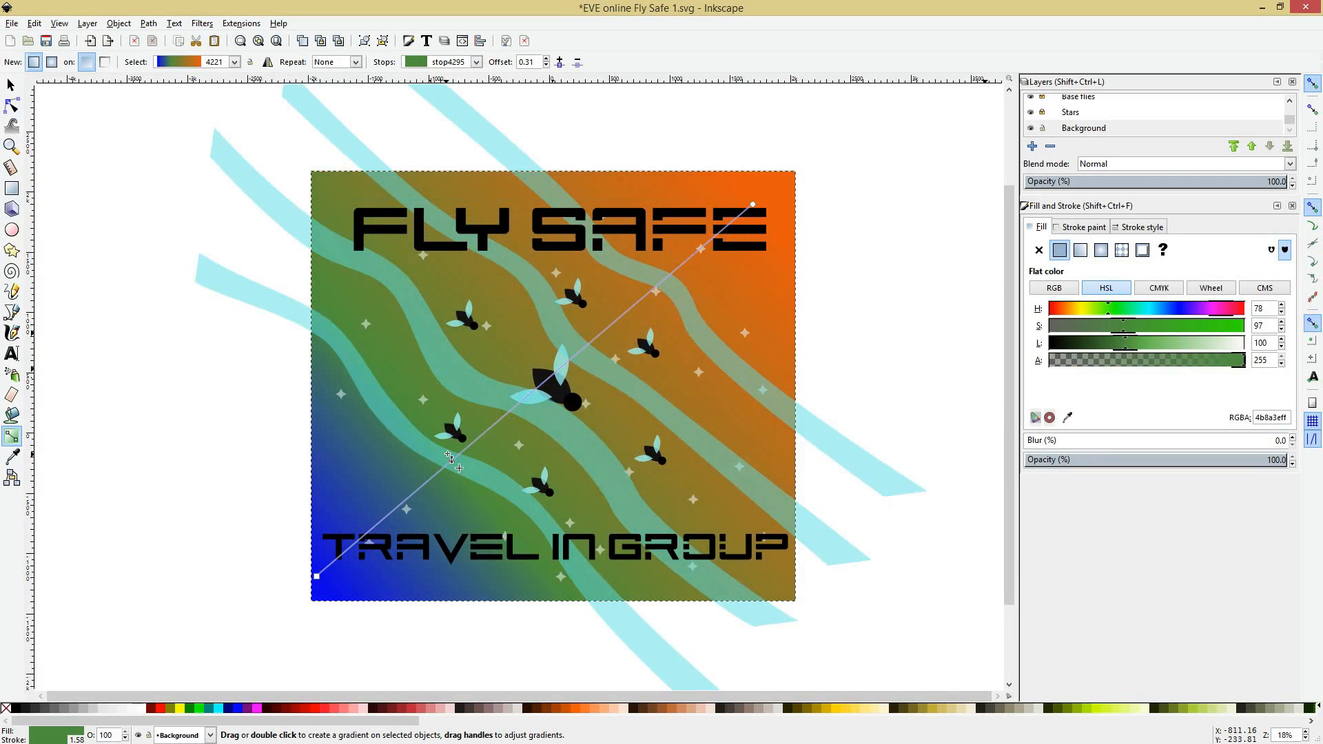
Step: Add a yellow-green stop with hue 49 at offset 0.72 and slide the green stop up close beside it
double_click(630, 310)
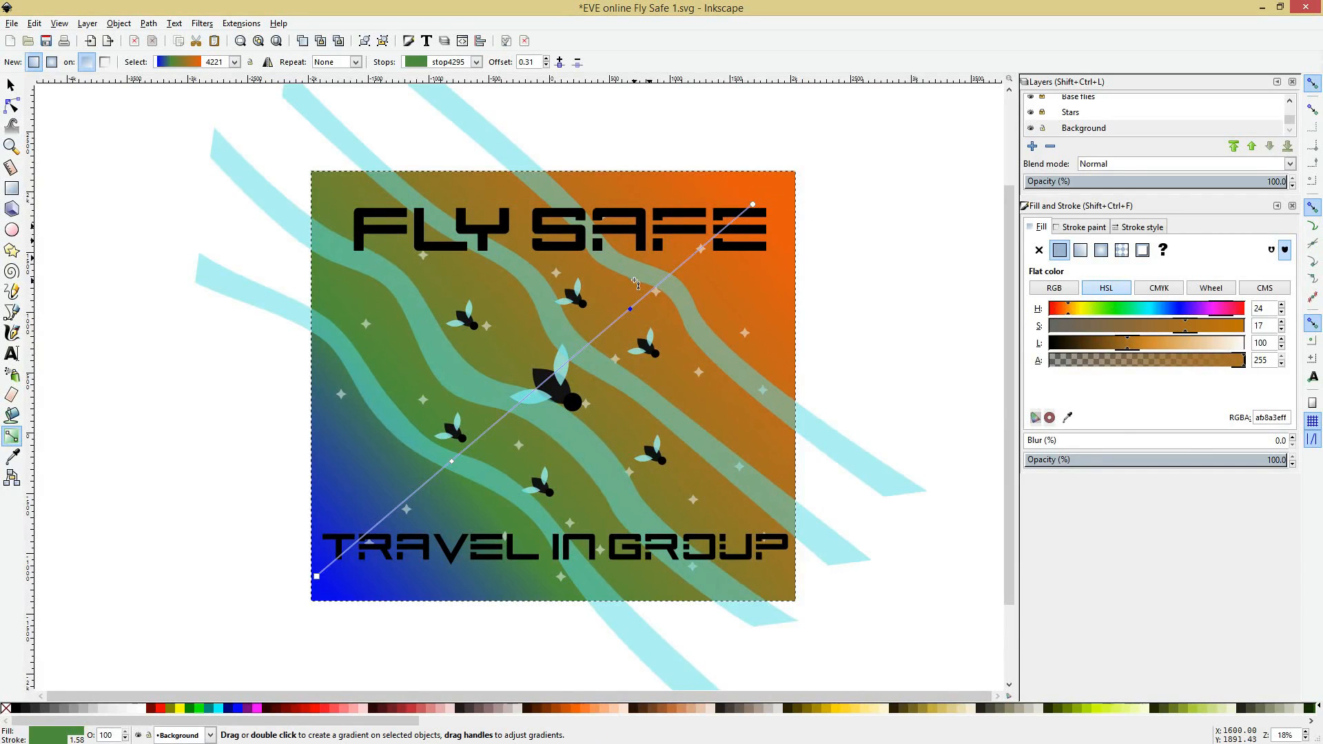
click(1081, 308)
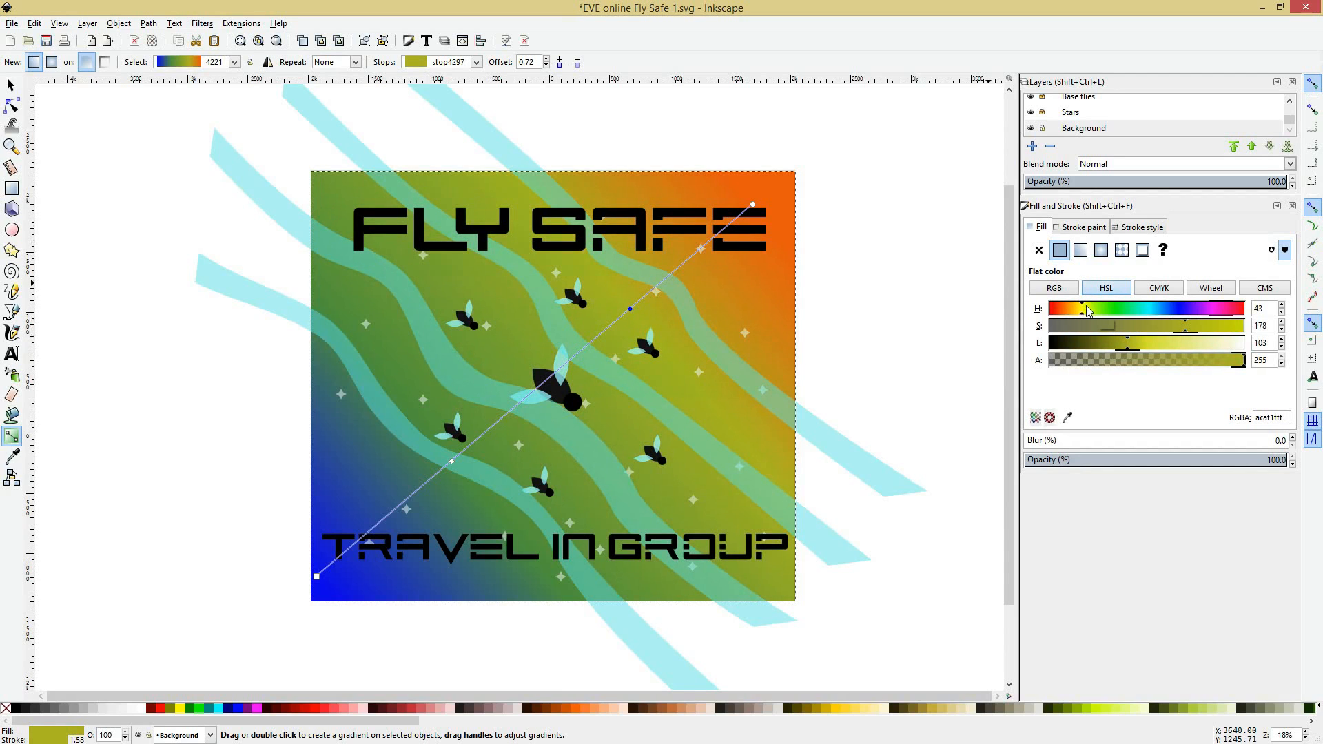
click(1087, 304)
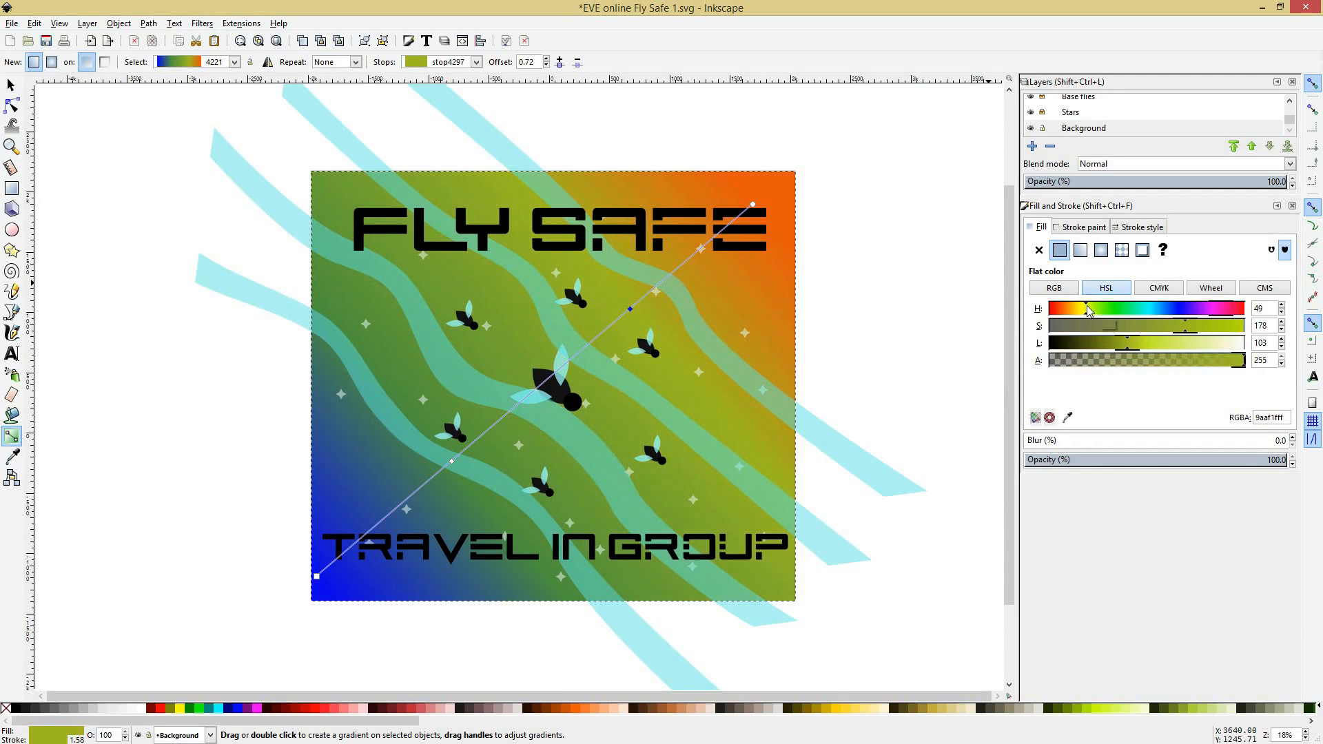
click(451, 461)
drag(451, 461, 599, 336)
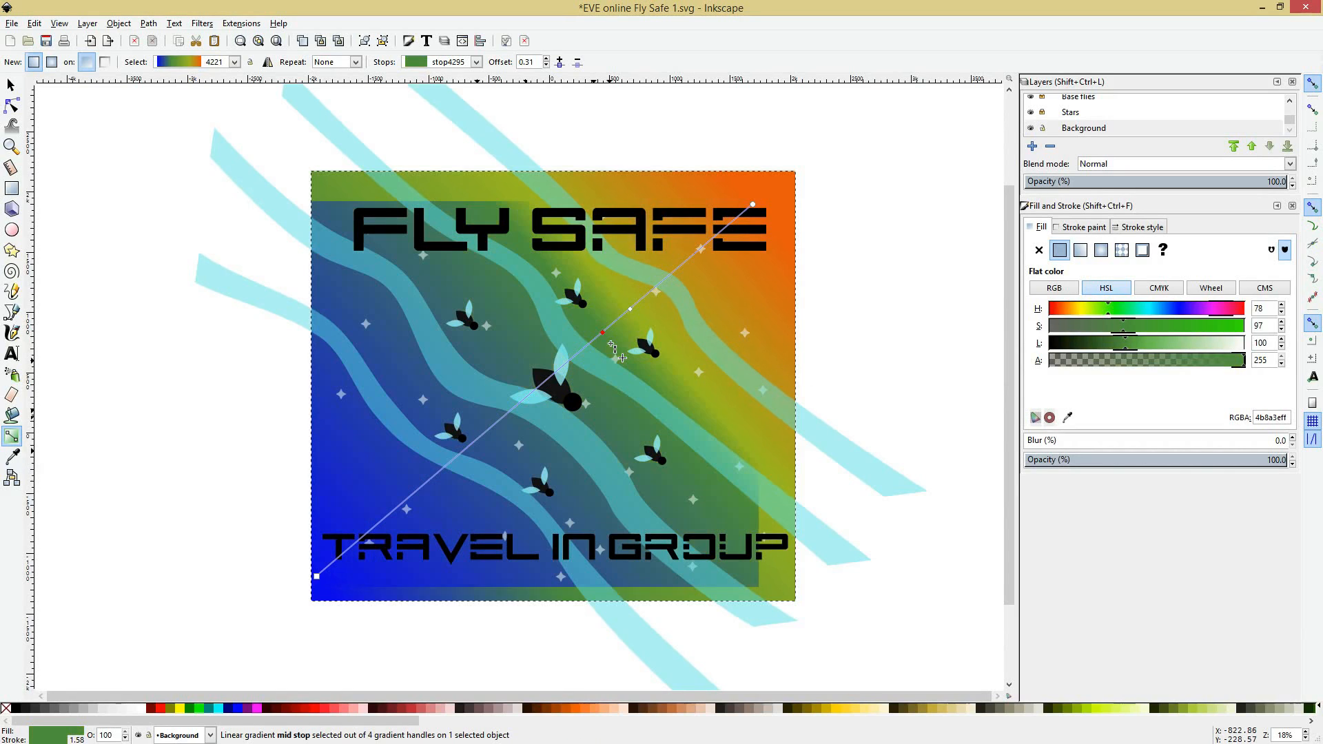
Step: Add another stop near the gradient's middle at offset 0.53 and recolor it teal with hue 130
double_click(548, 382)
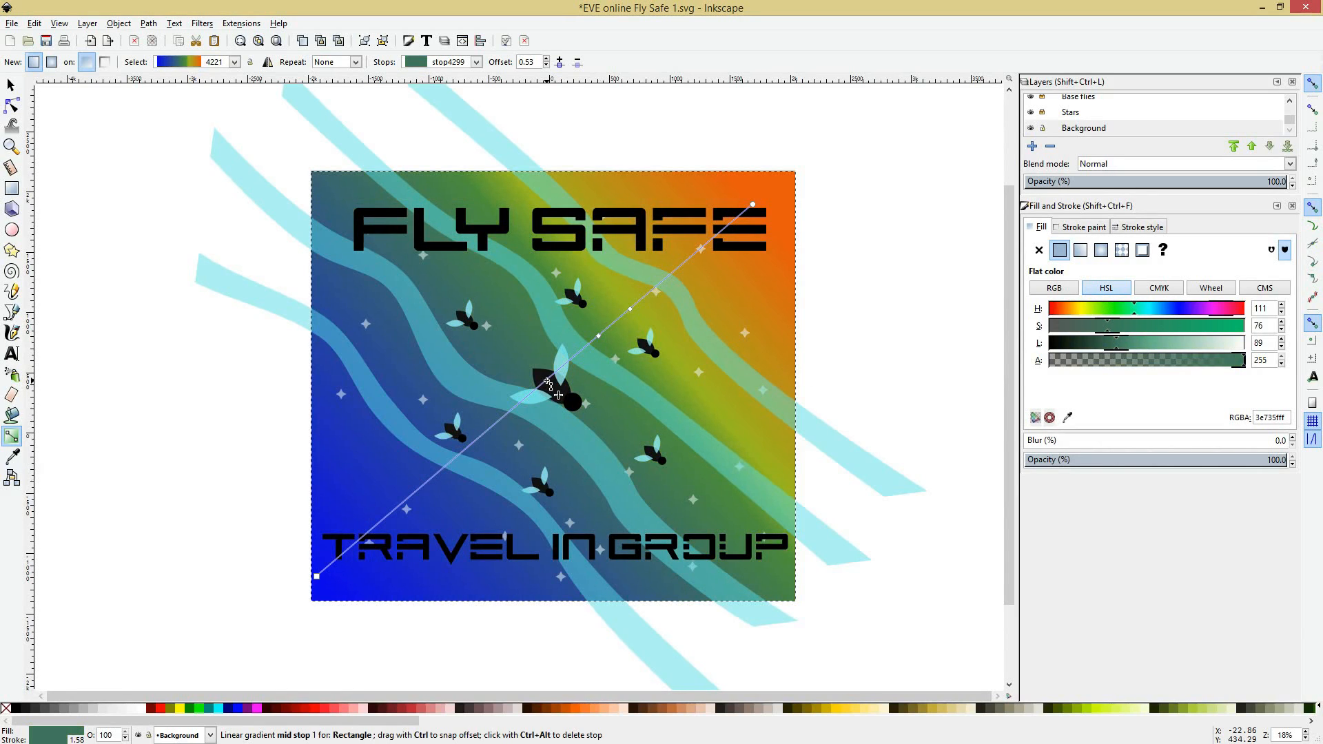
click(1150, 310)
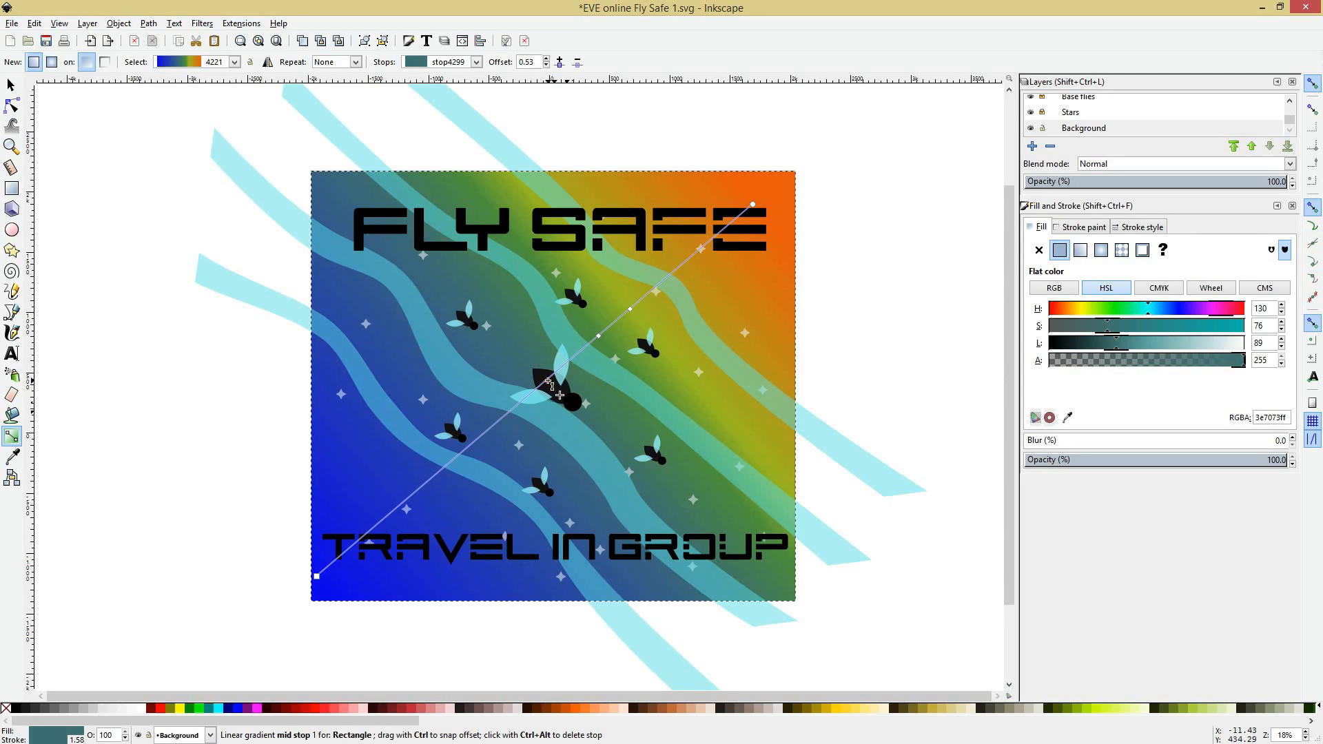
drag(549, 383, 544, 385)
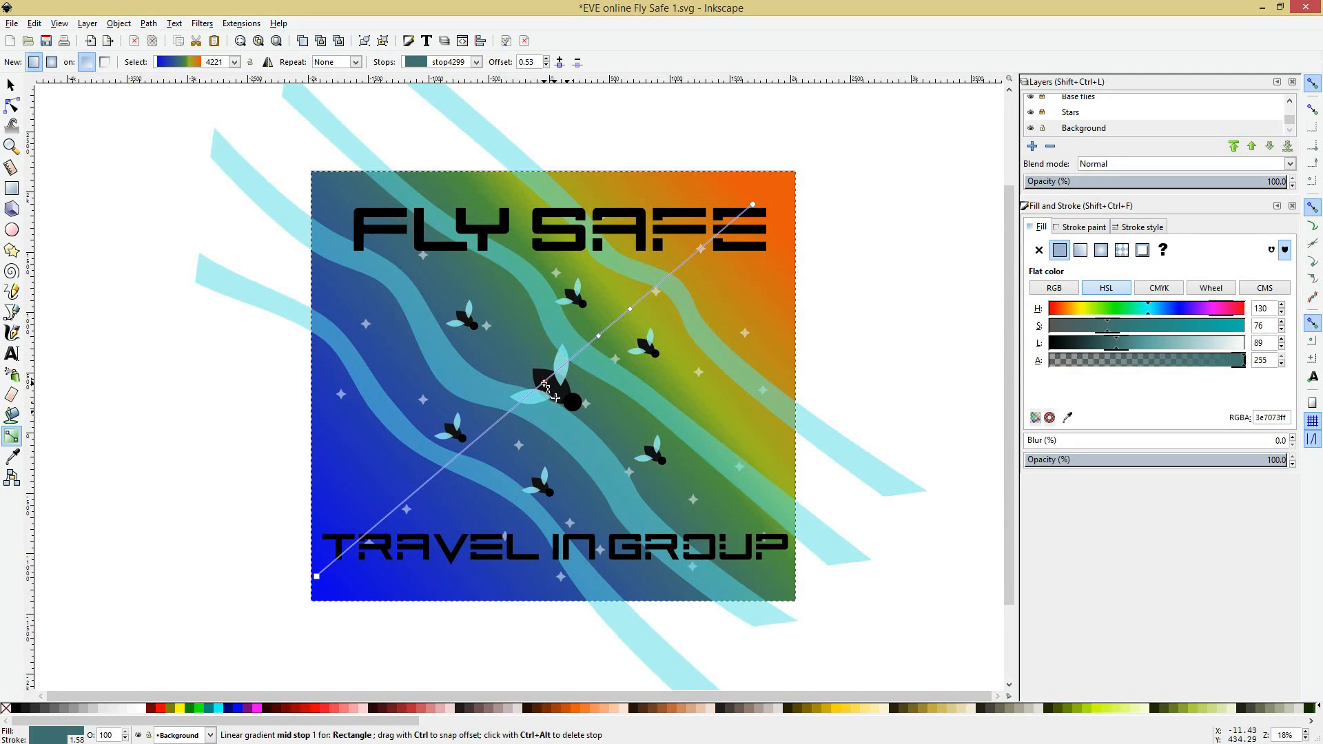
Step: Add a blue stop at offset 0.32 and recolor the gradient's start stop purple with hue 198
double_click(458, 456)
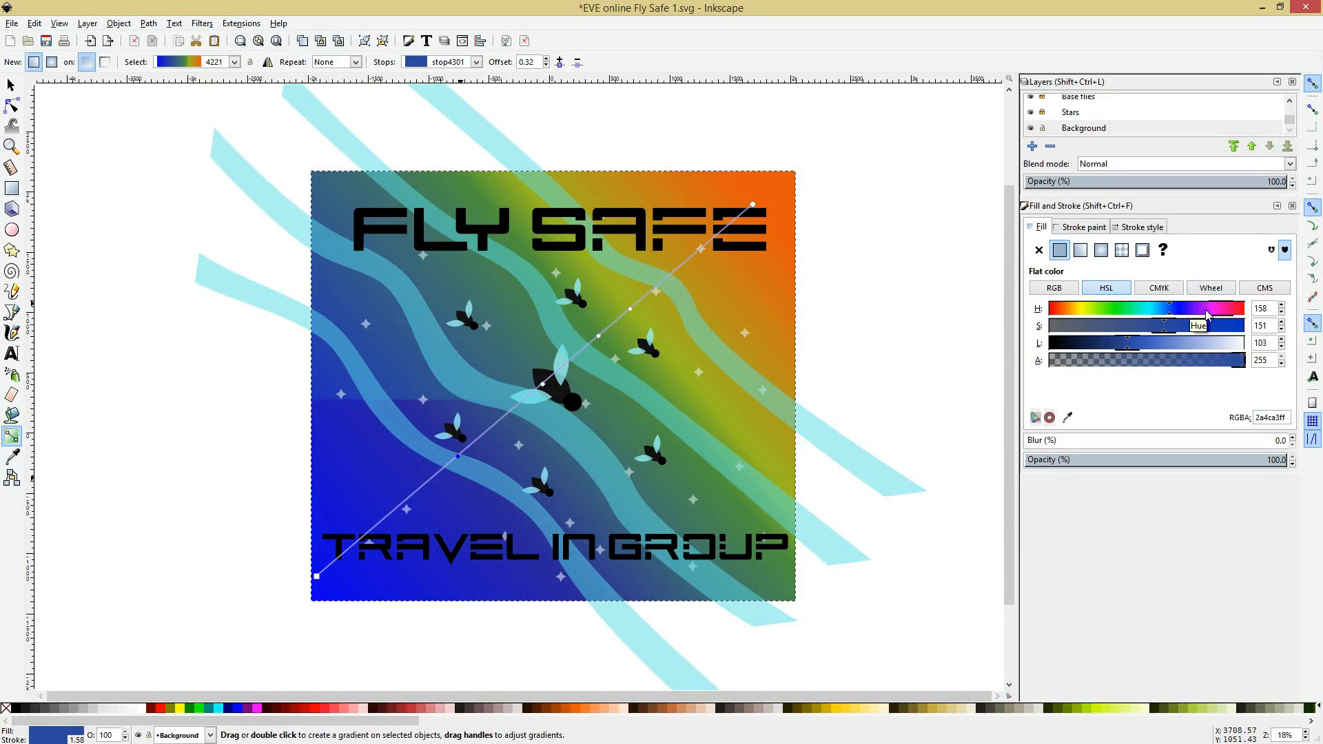
click(316, 577)
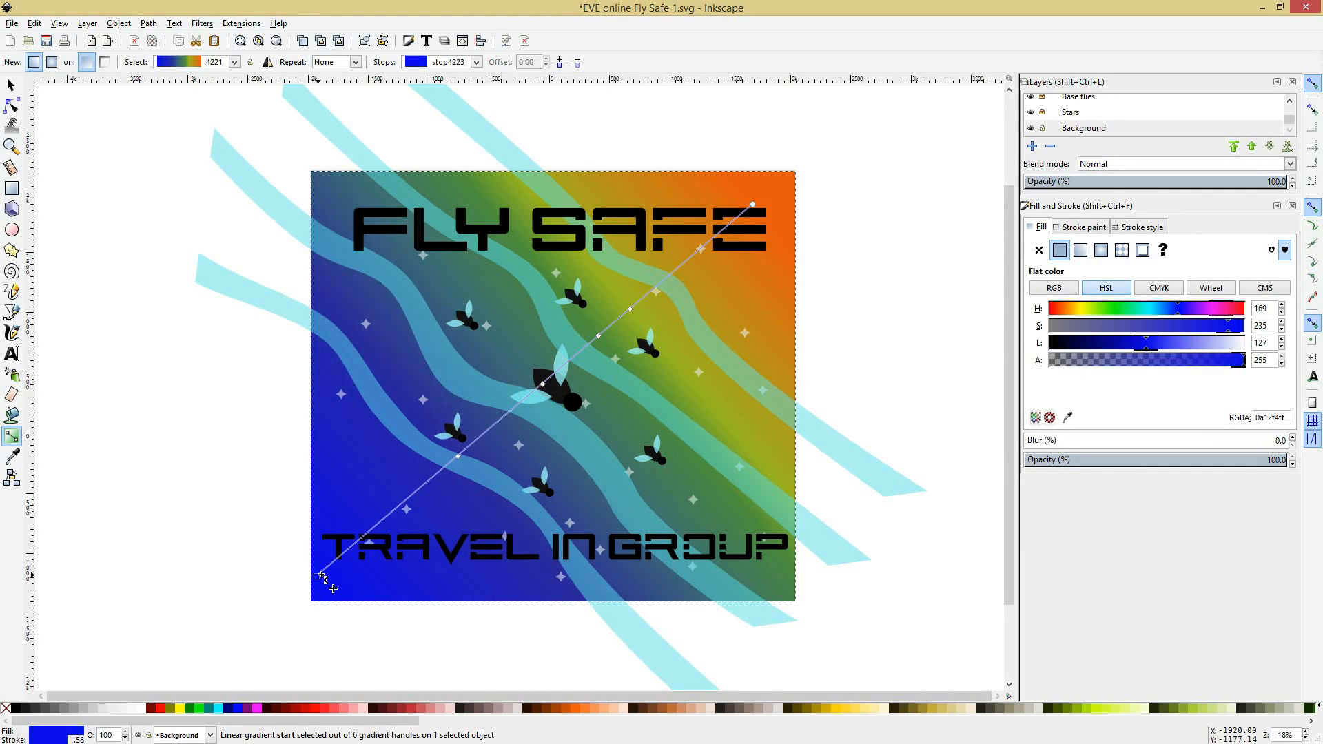
click(1203, 310)
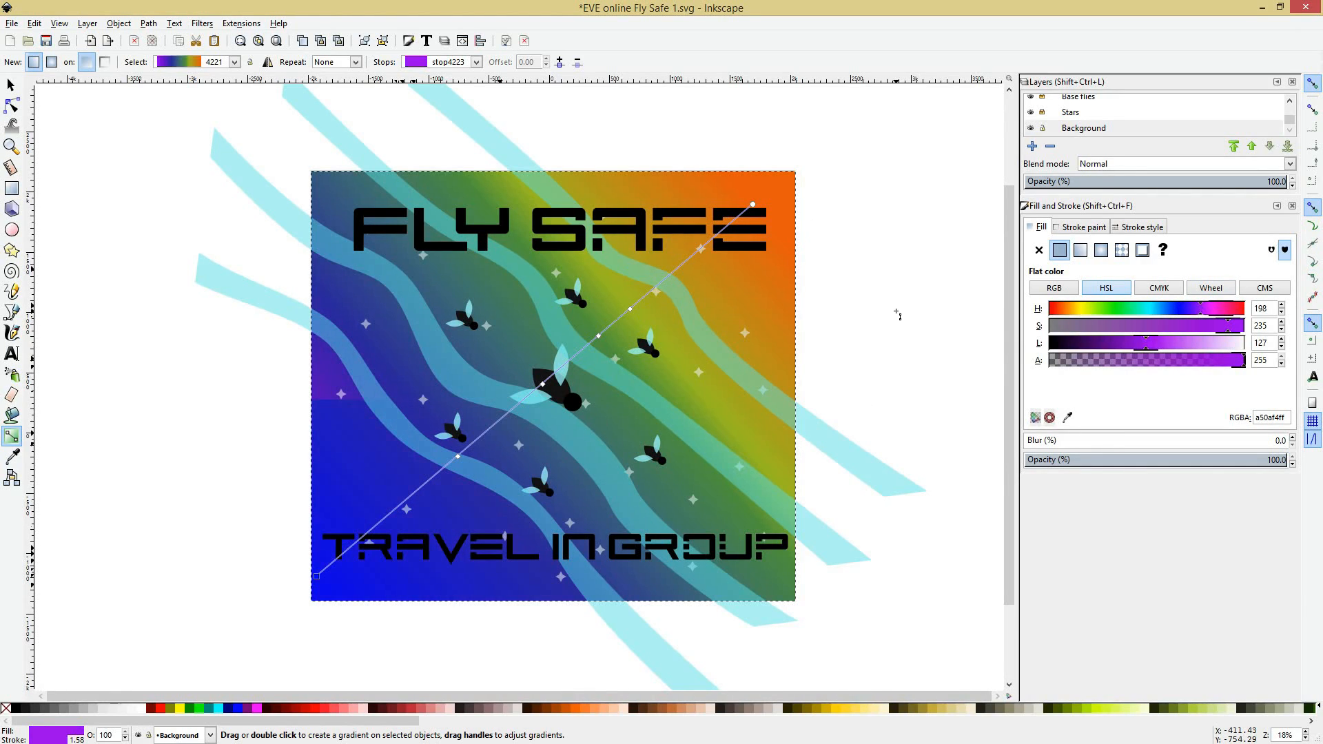
Step: Undo the added gradient stops and stretch the blue-to-orange gradient's ends closer to the background's lower-left and upper-right corners
key(ctrl+z)
key(ctrl+z)
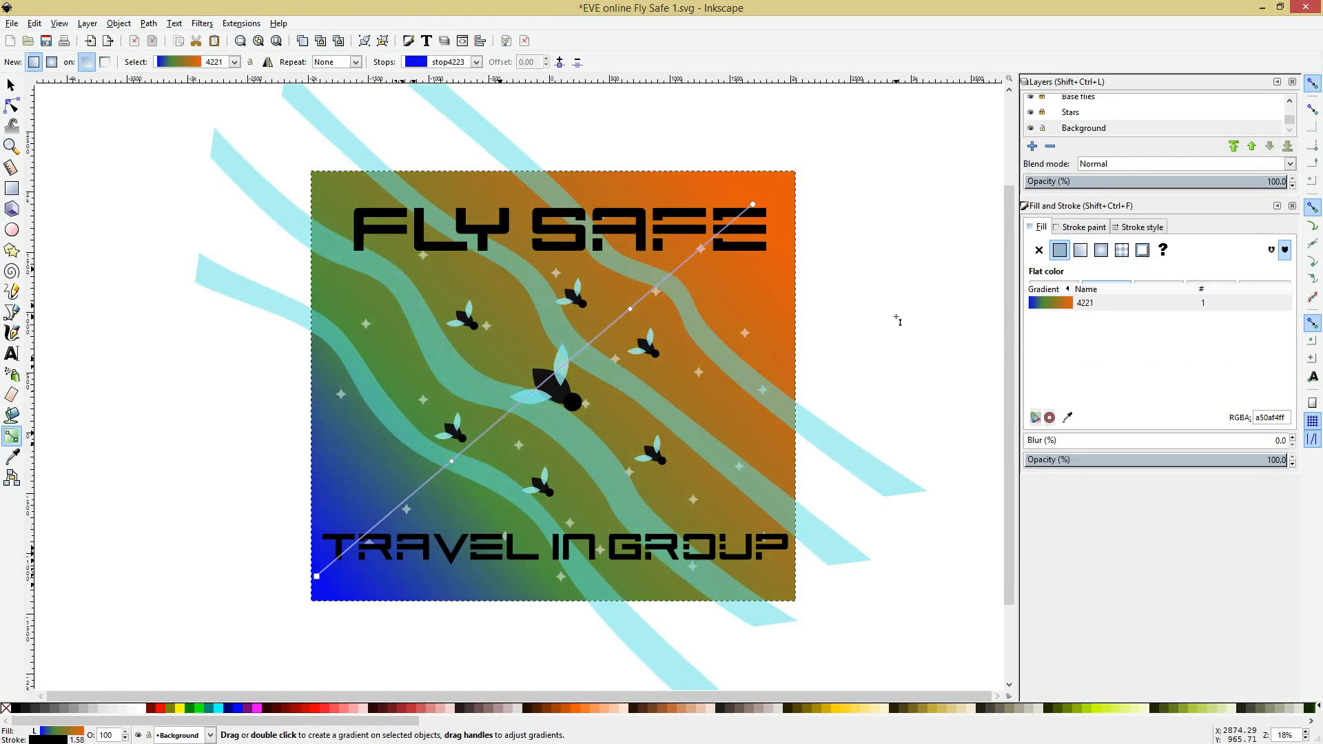
key(ctrl+z)
key(ctrl+z)
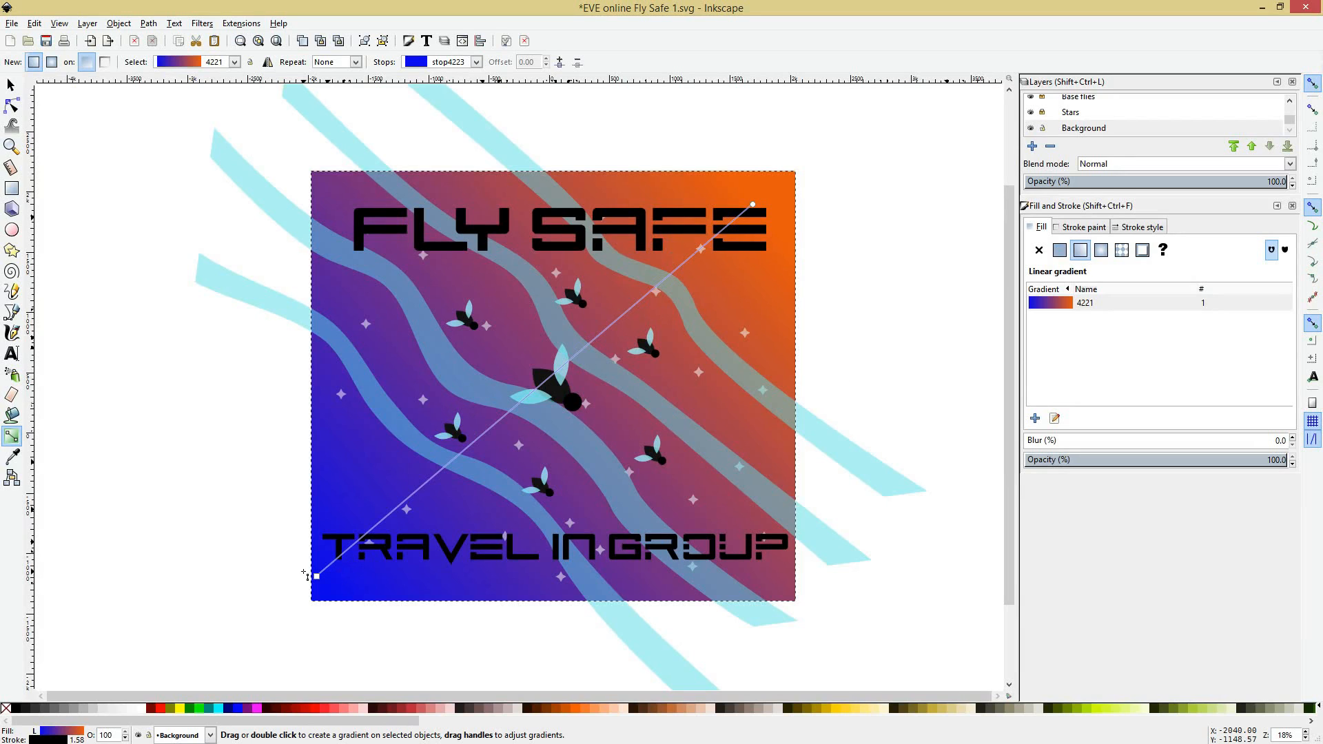
drag(316, 578, 325, 586)
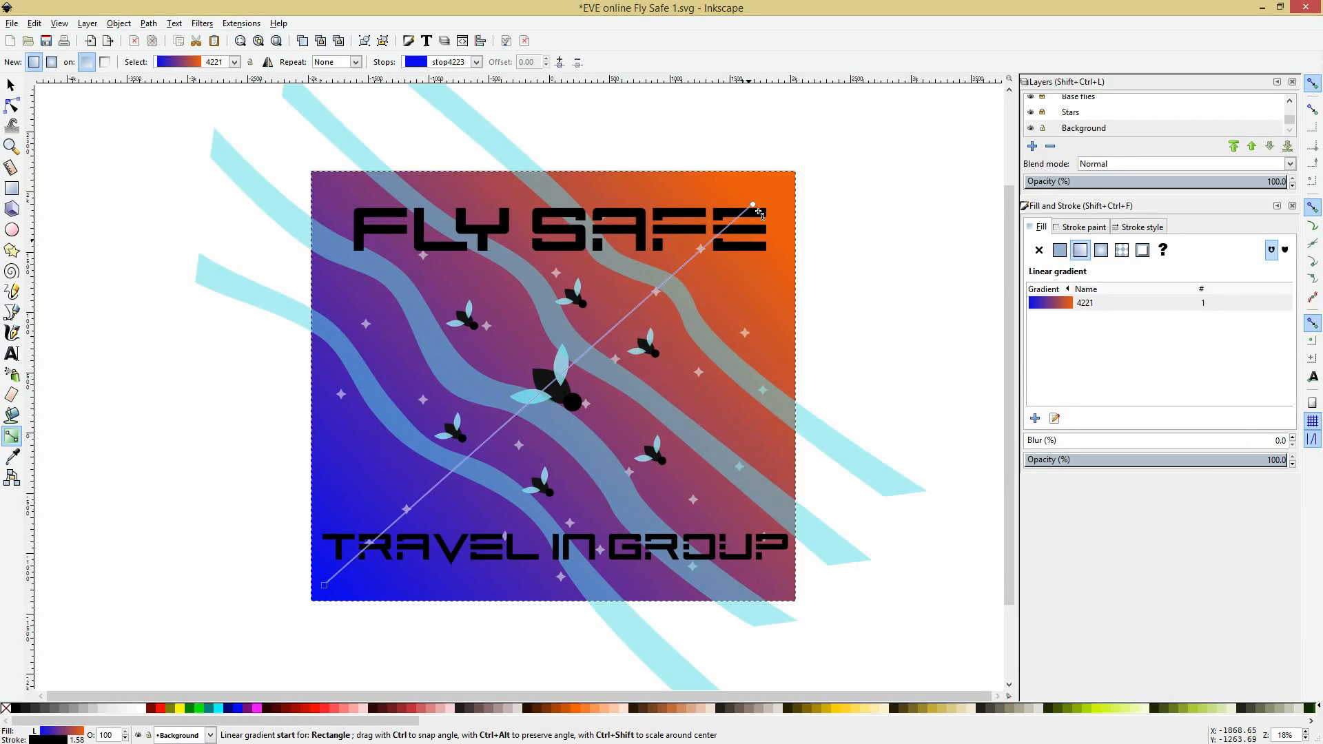
drag(753, 205, 772, 194)
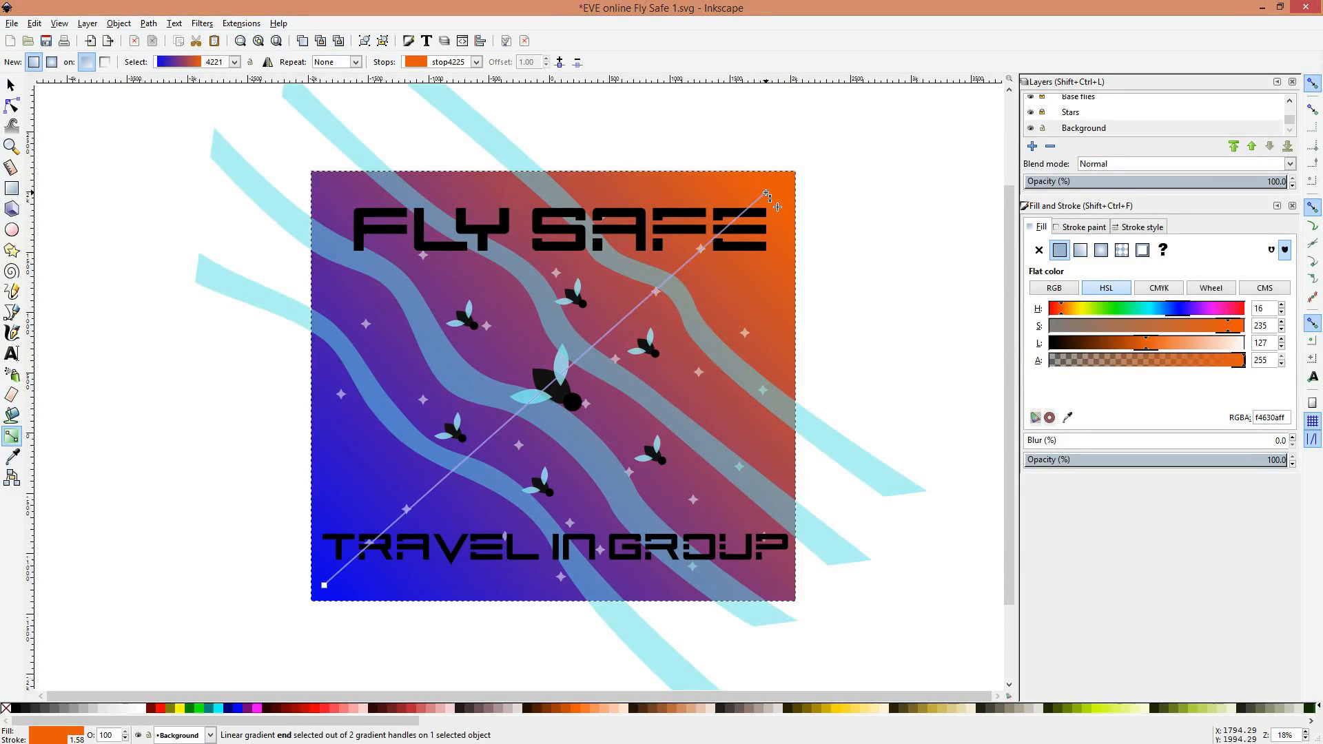
Step: Recolor the background gradient's orange end stop muted teal with hue 128, saturation 84 and lightness 106
click(1090, 308)
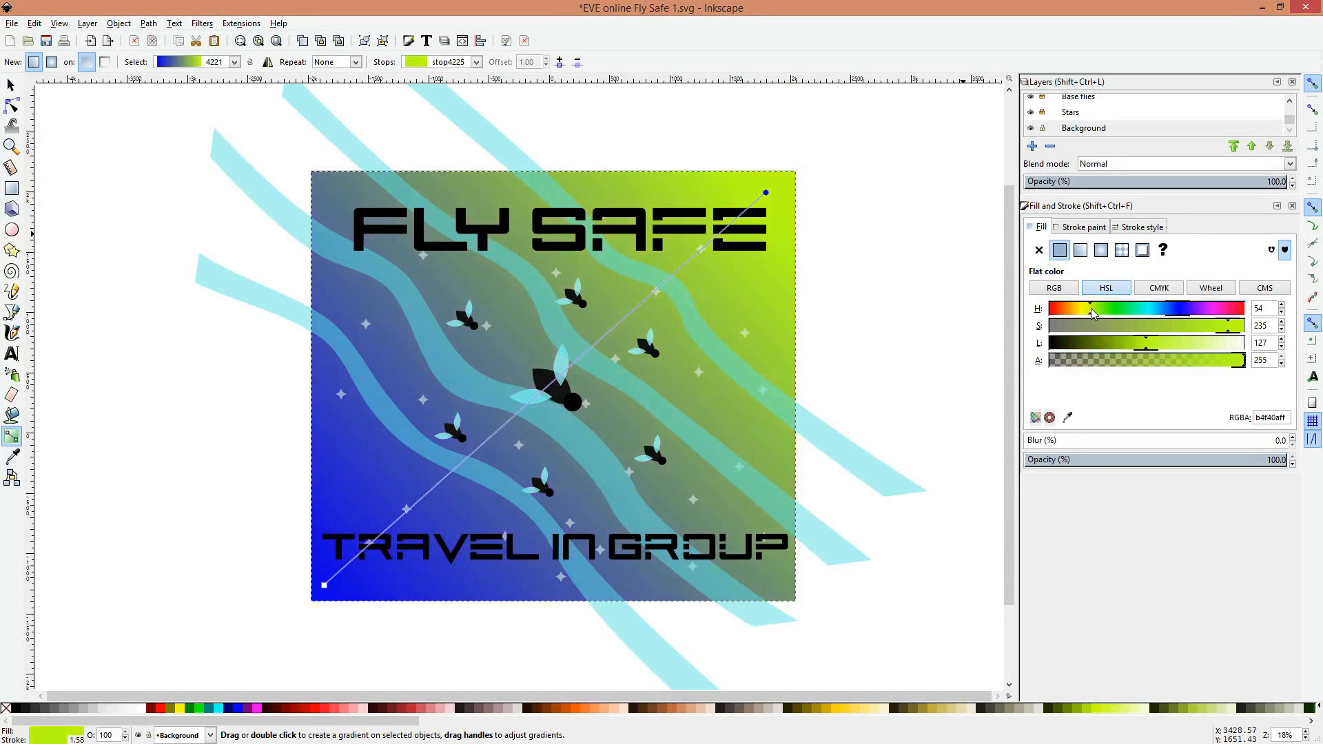
drag(1109, 308, 1177, 316)
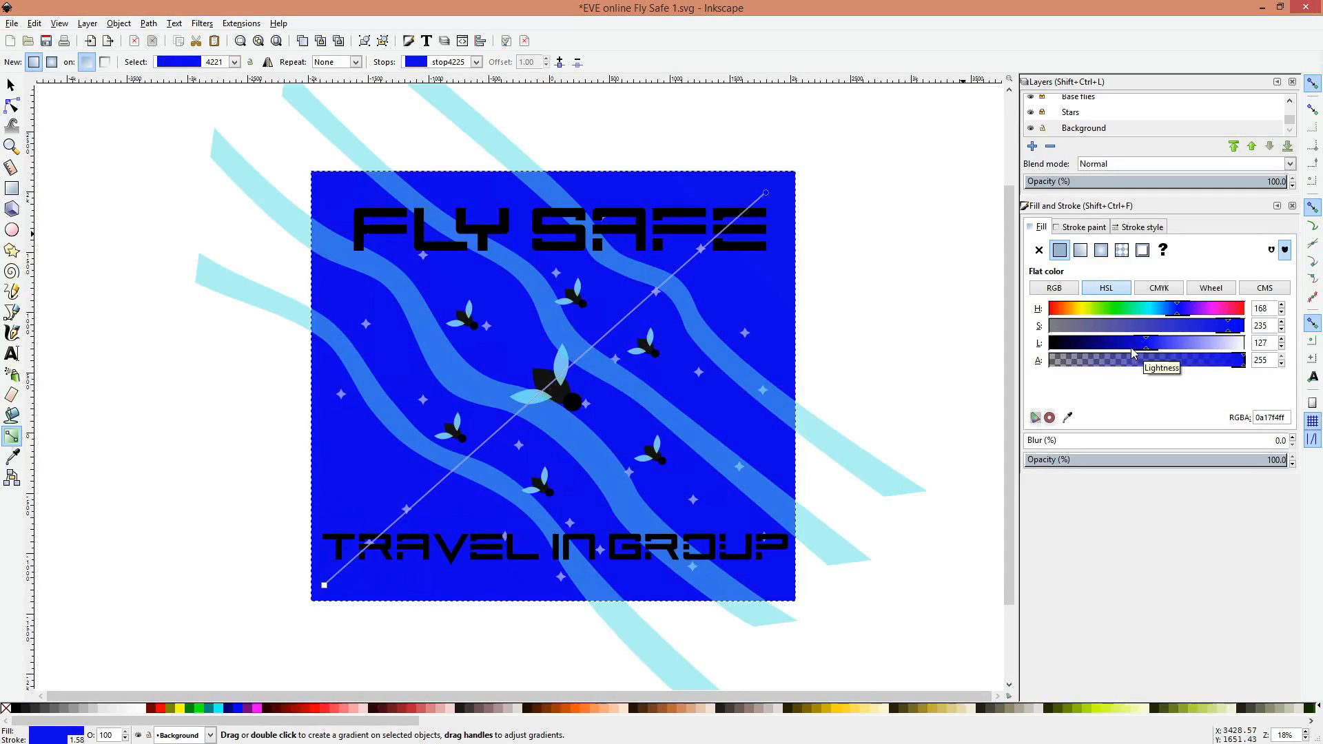
click(1114, 324)
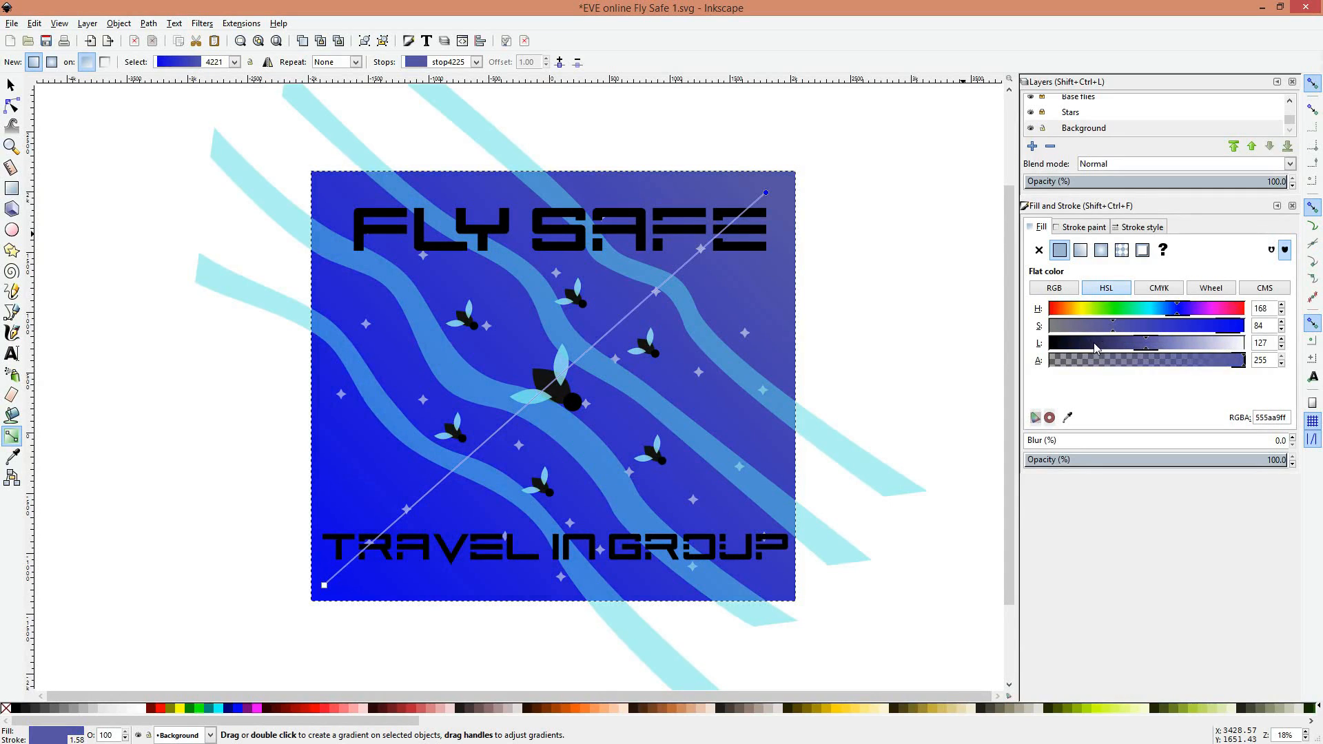
click(1095, 345)
click(1092, 345)
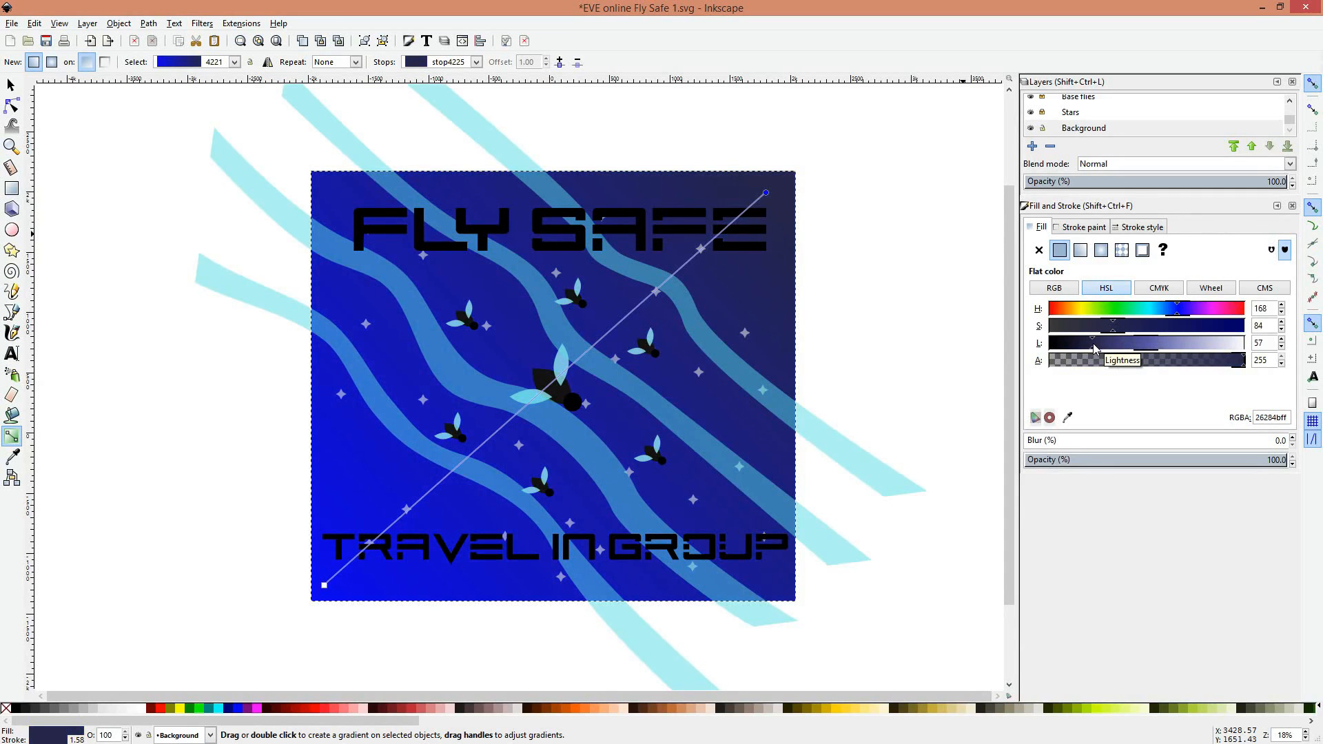
click(1159, 313)
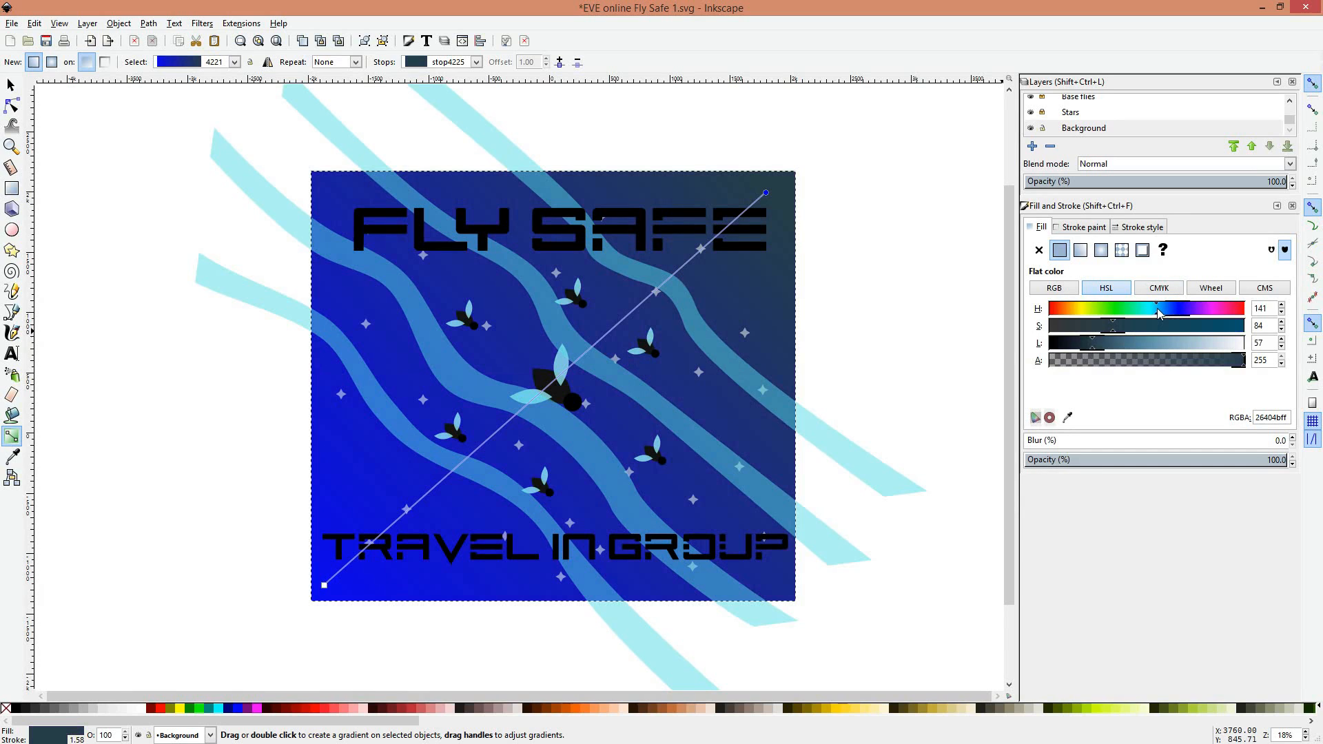
click(1147, 311)
click(1131, 345)
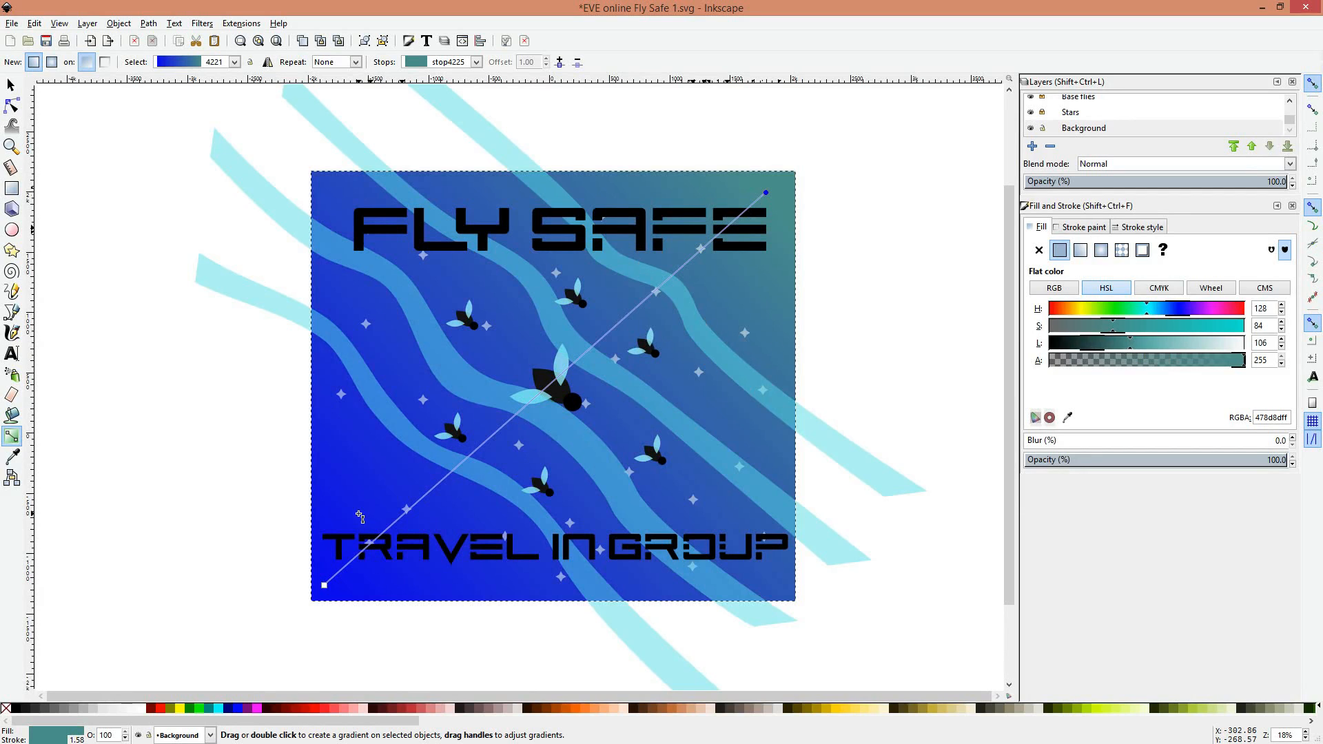
Step: Move the gradient's start closer to the background's lower-left corner and set the teal end stop's saturation to 101
drag(324, 585, 318, 594)
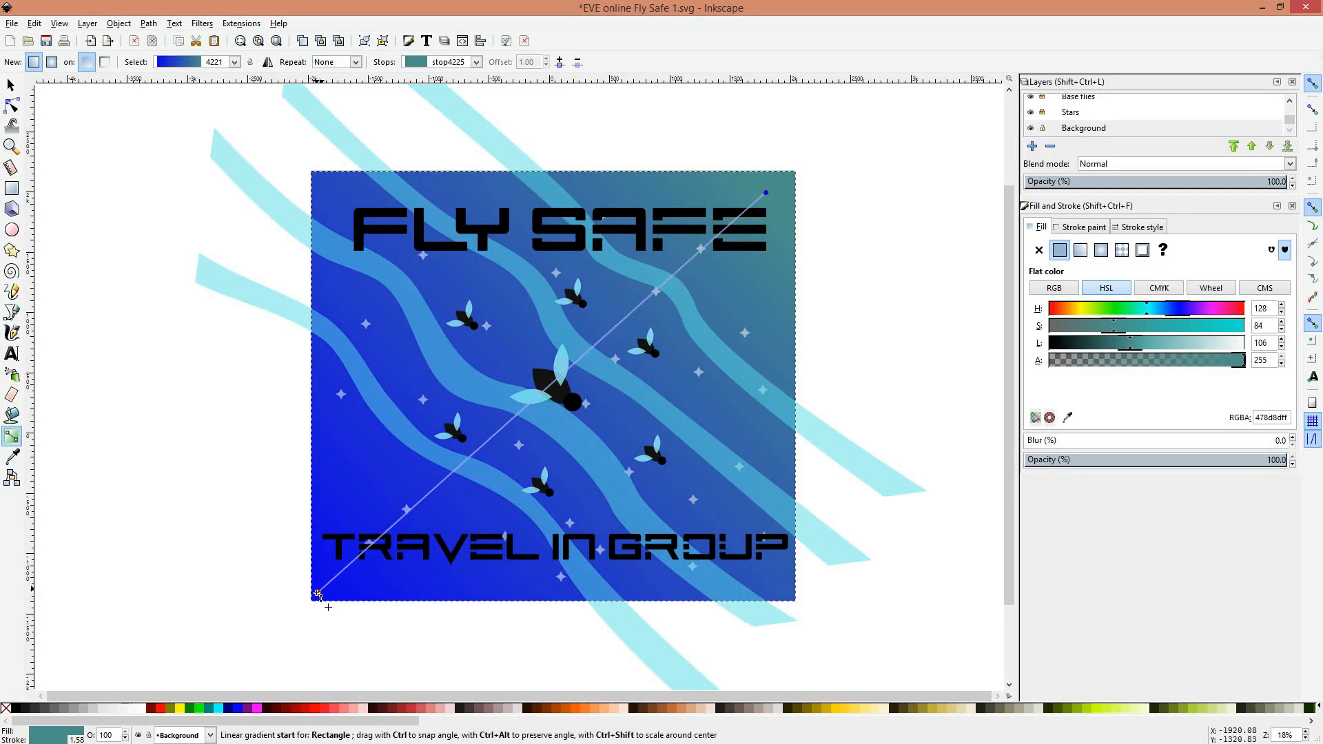
click(766, 193)
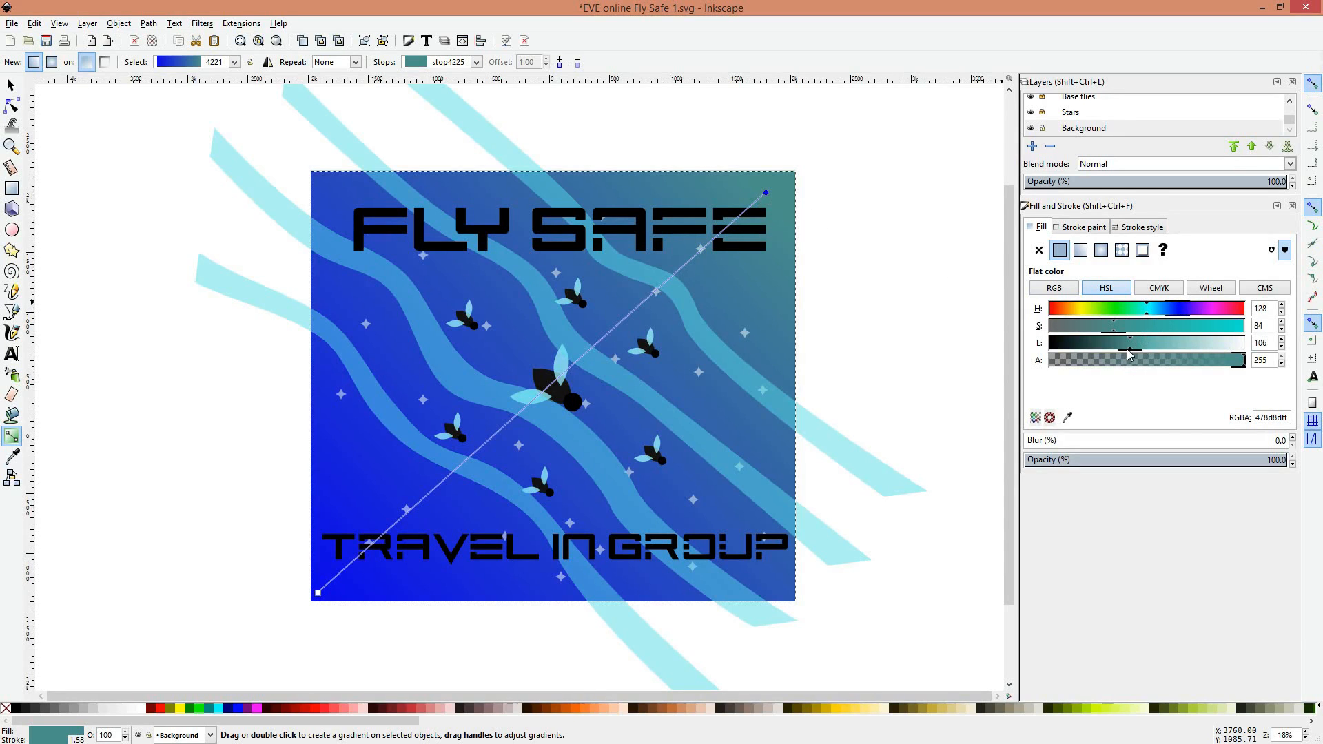
drag(1130, 347, 1126, 330)
Step: Try several gradient directions, leaving the blue start at the background's lower-left side and the teal end at its upper-right side
drag(769, 195, 753, 486)
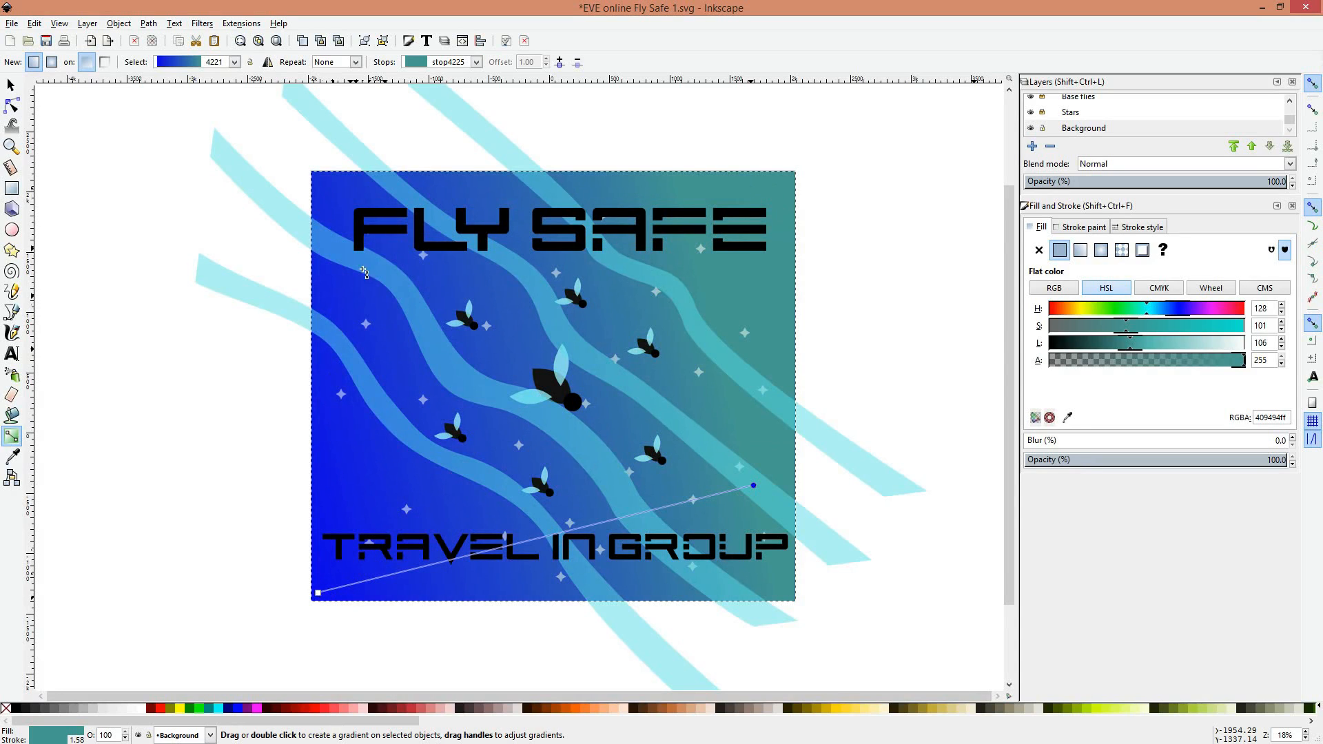
drag(364, 272, 364, 220)
drag(284, 169, 335, 191)
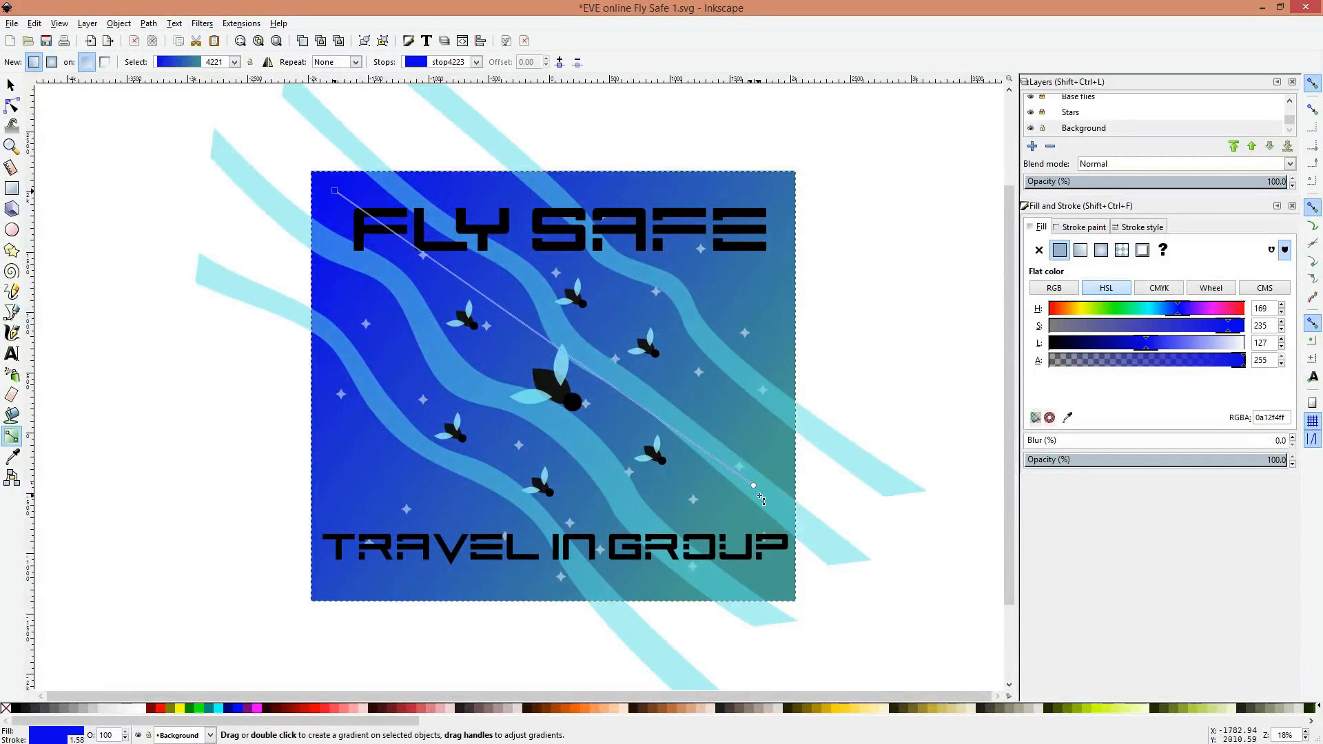
drag(754, 485, 768, 301)
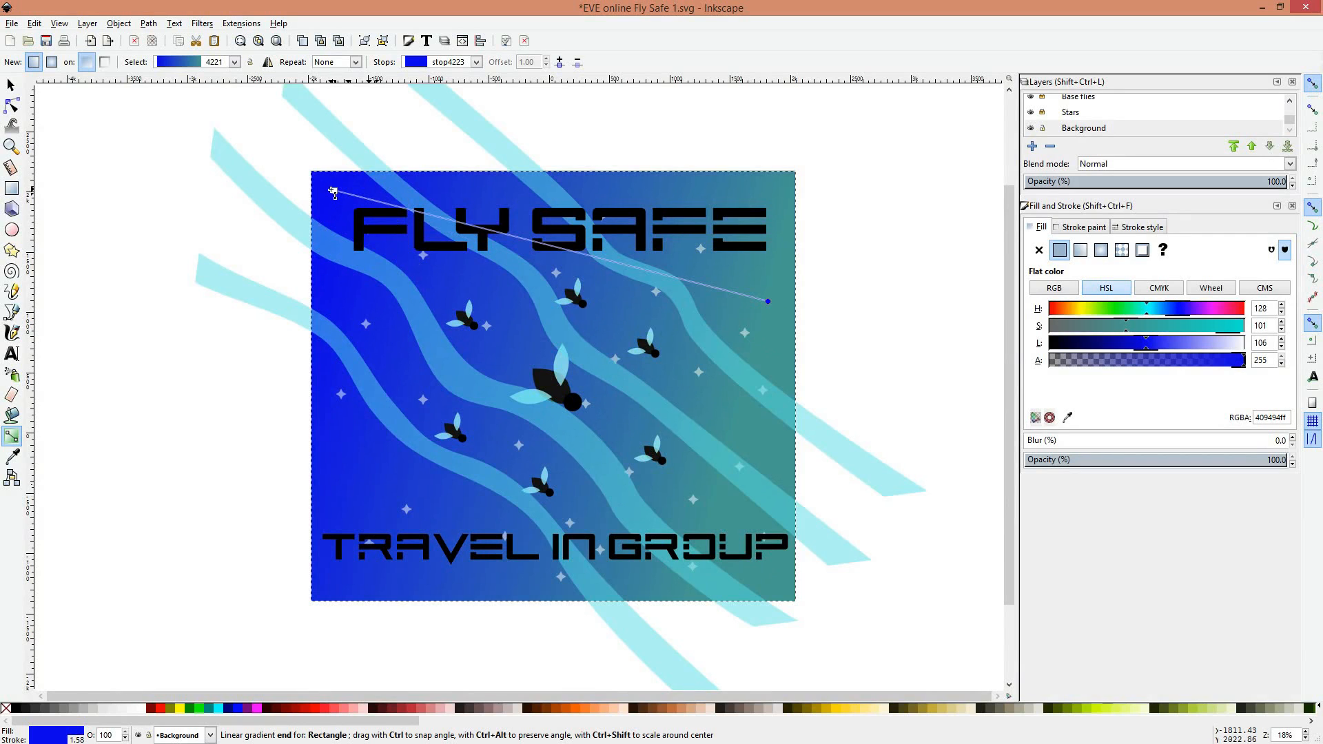
drag(333, 192, 344, 494)
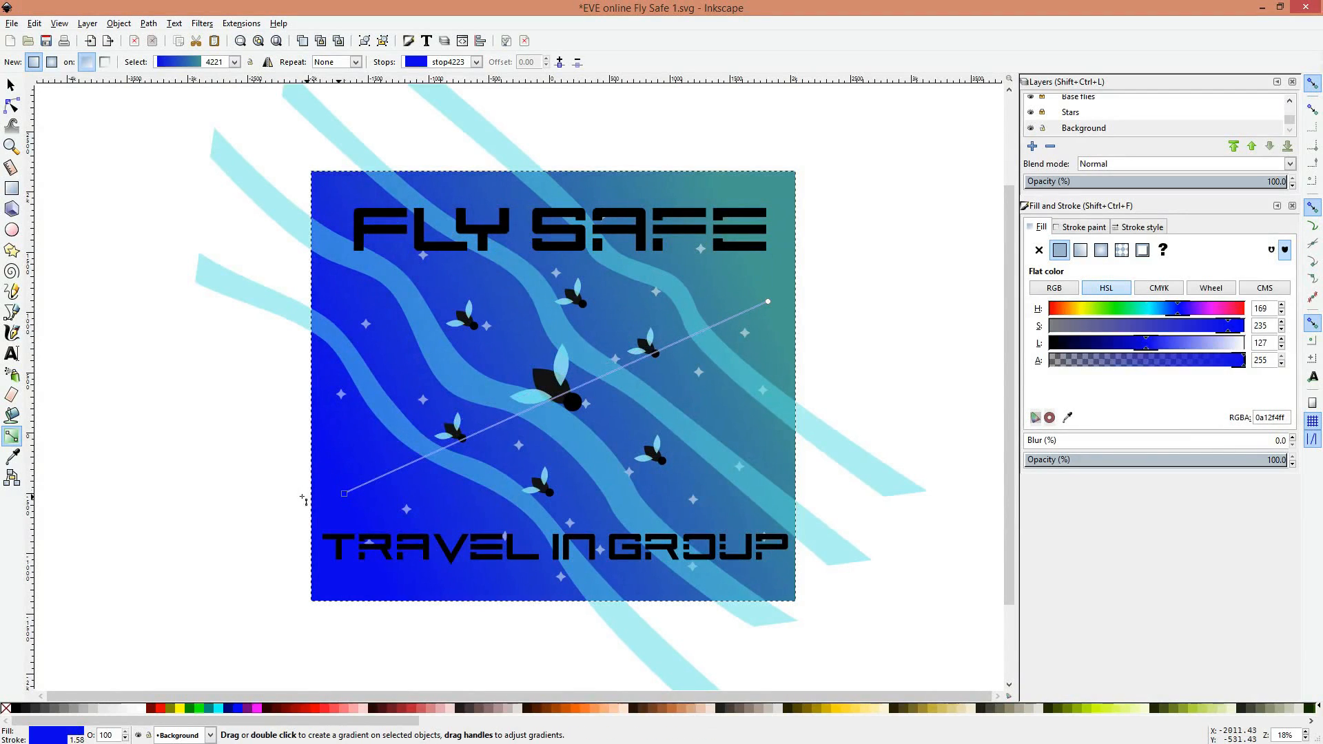
click(175, 463)
click(124, 317)
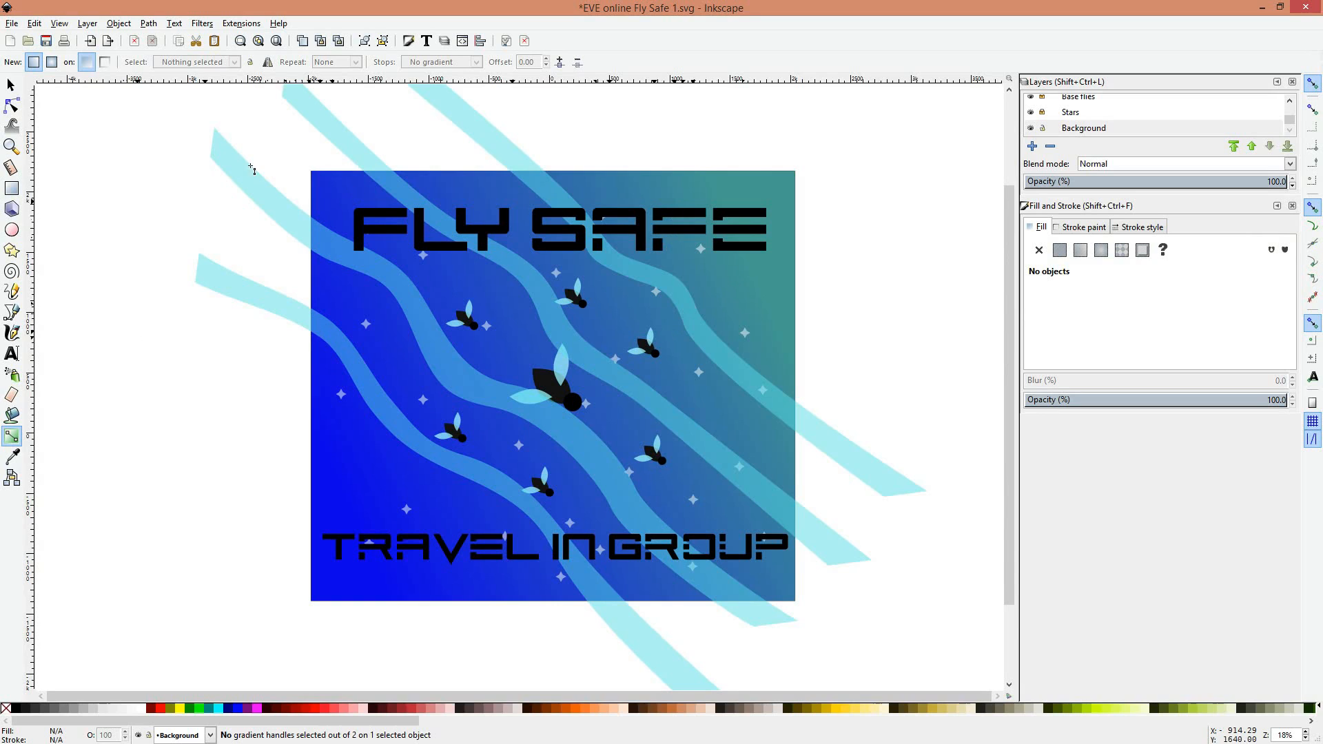
Step: Switch to the Select tool and lock the Background layer
click(11, 84)
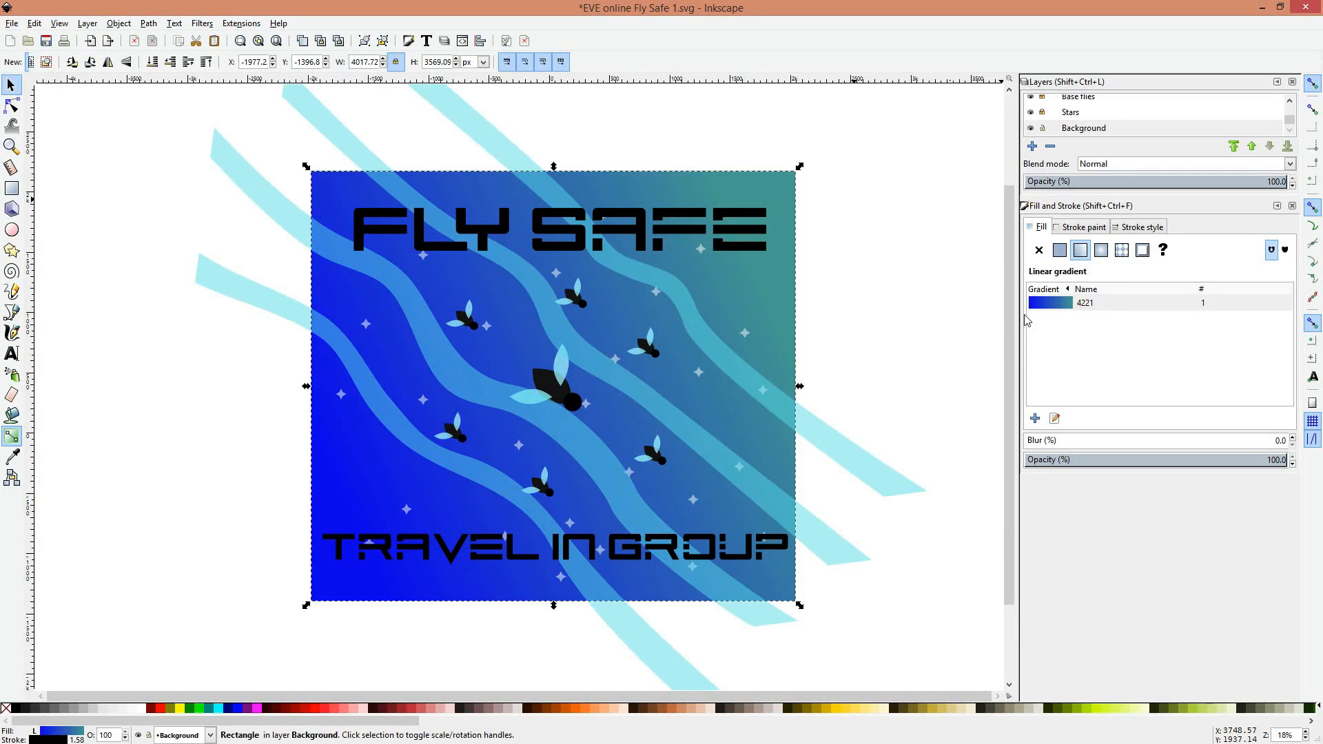
scroll(1085, 118, up, 2)
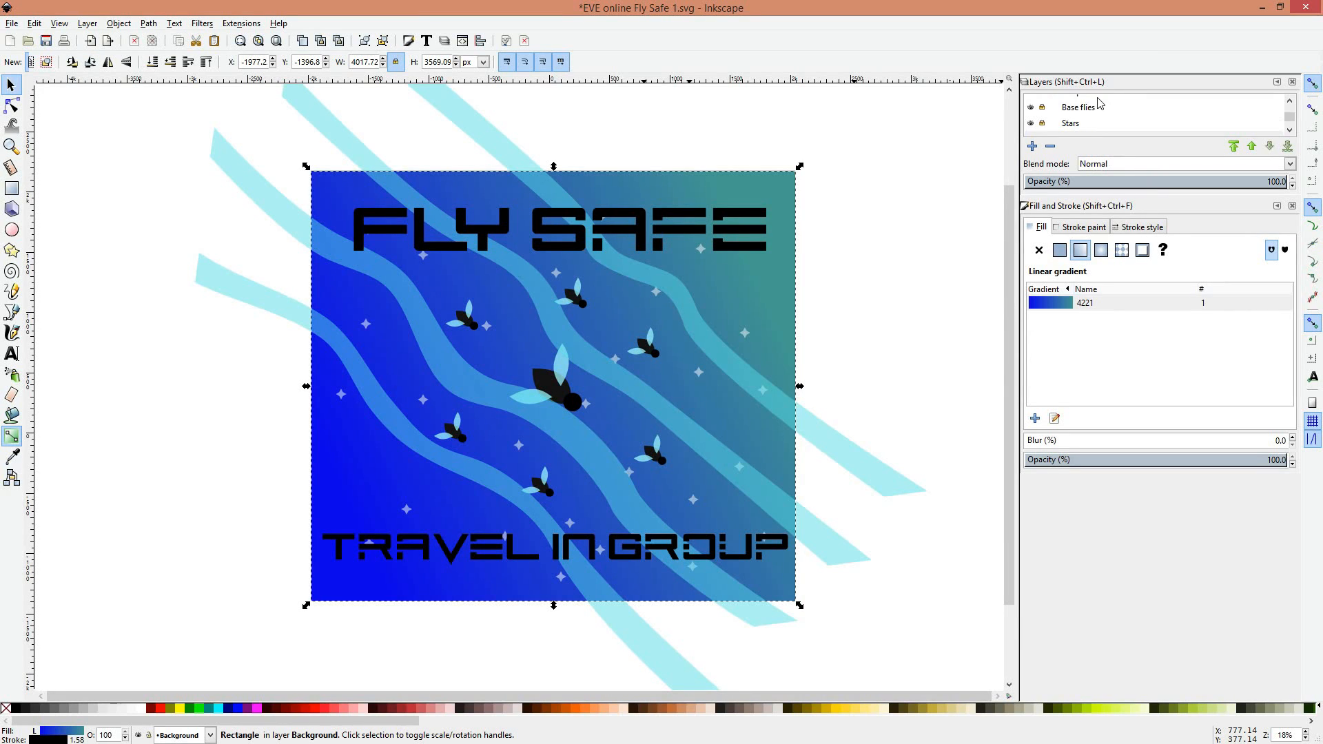
scroll(1092, 114, down, 2)
click(1043, 128)
scroll(1054, 118, up, 2)
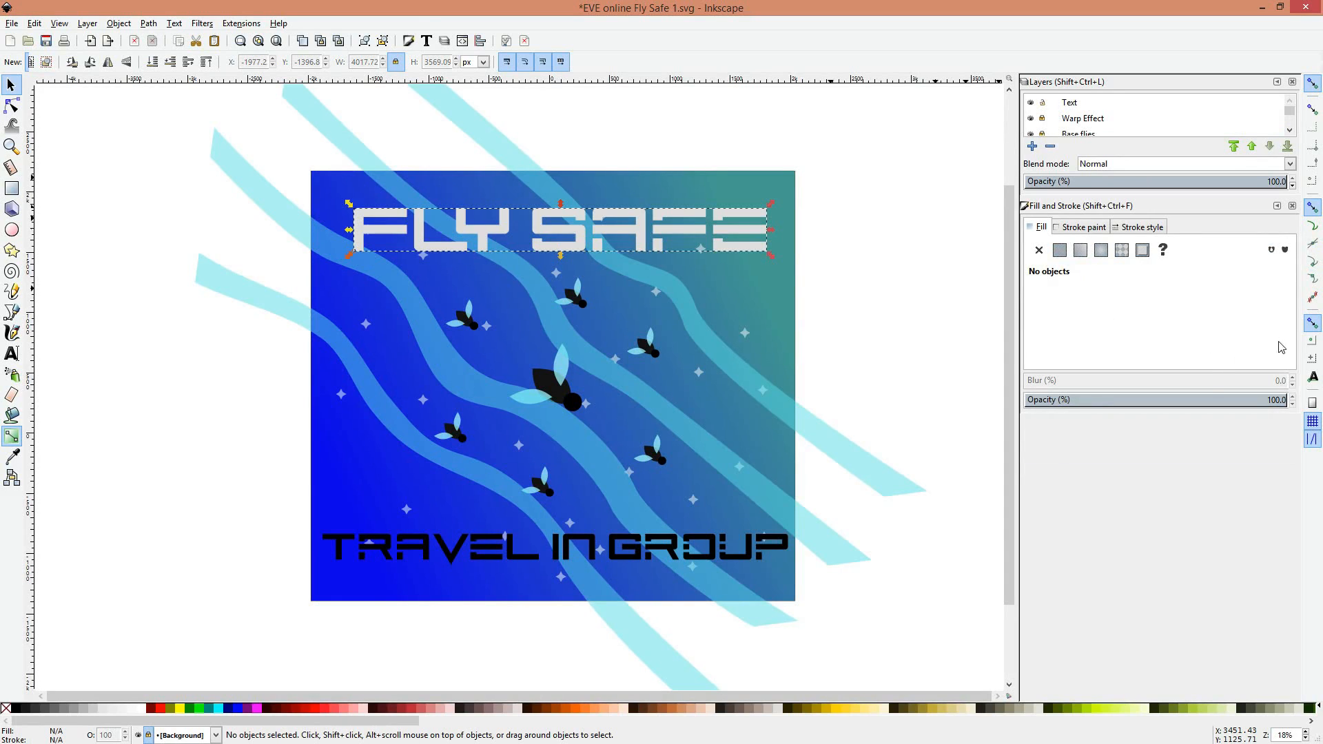
Step: Try the TRAVEL IN GROUP slogan in white by setting its fill lightness to 255
click(725, 555)
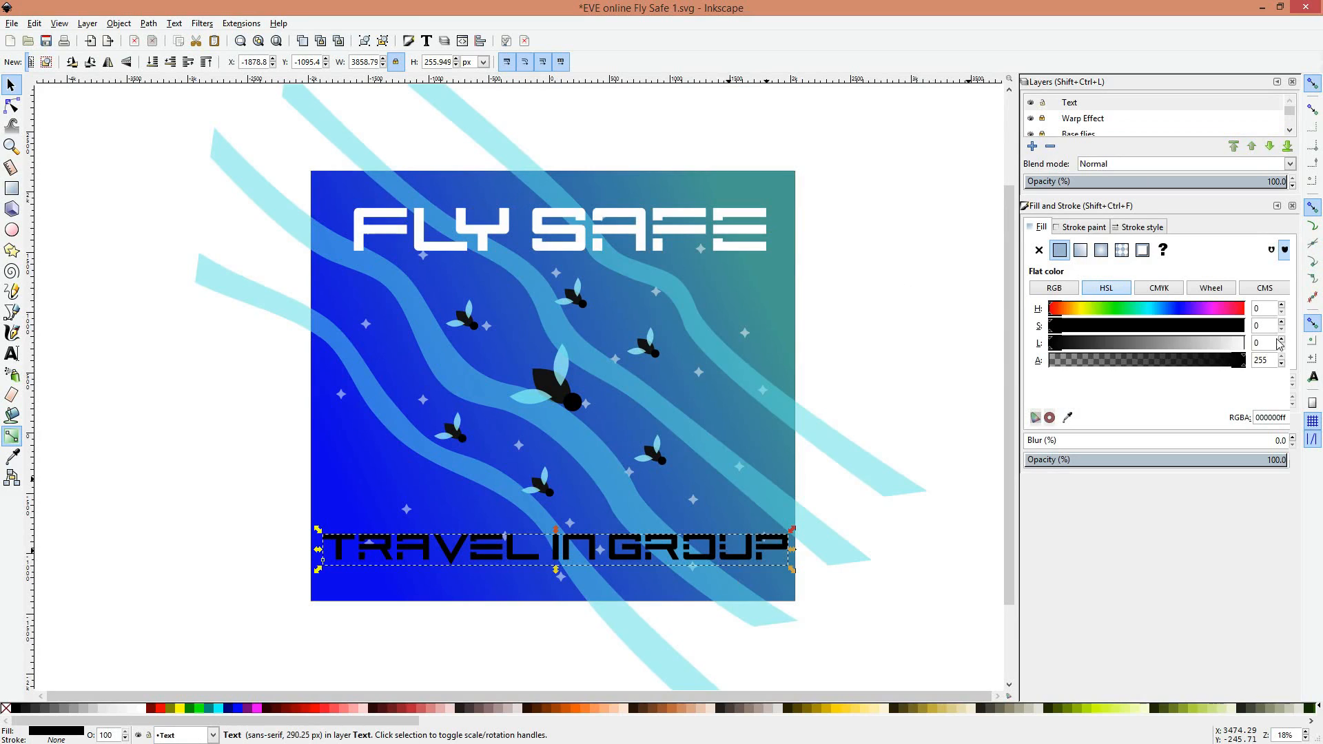
double_click(1268, 343)
text(255)
key(Return)
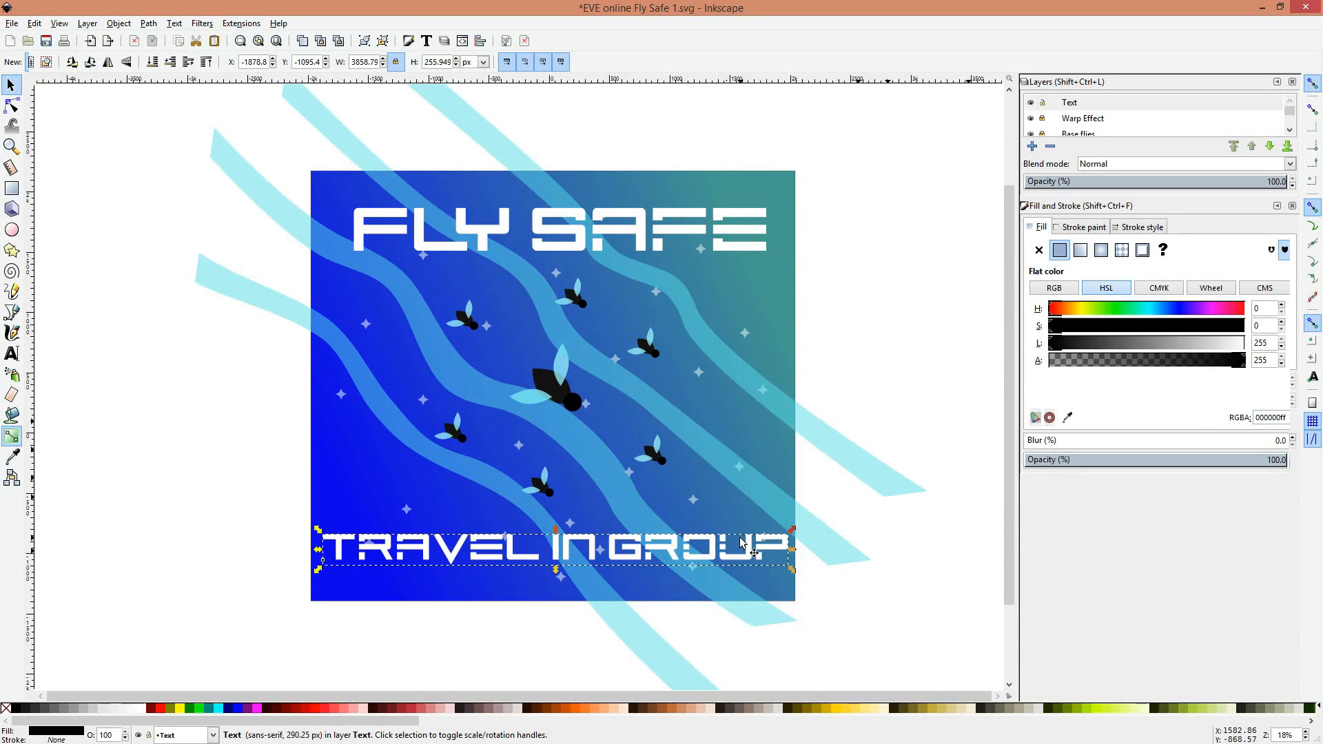
click(878, 548)
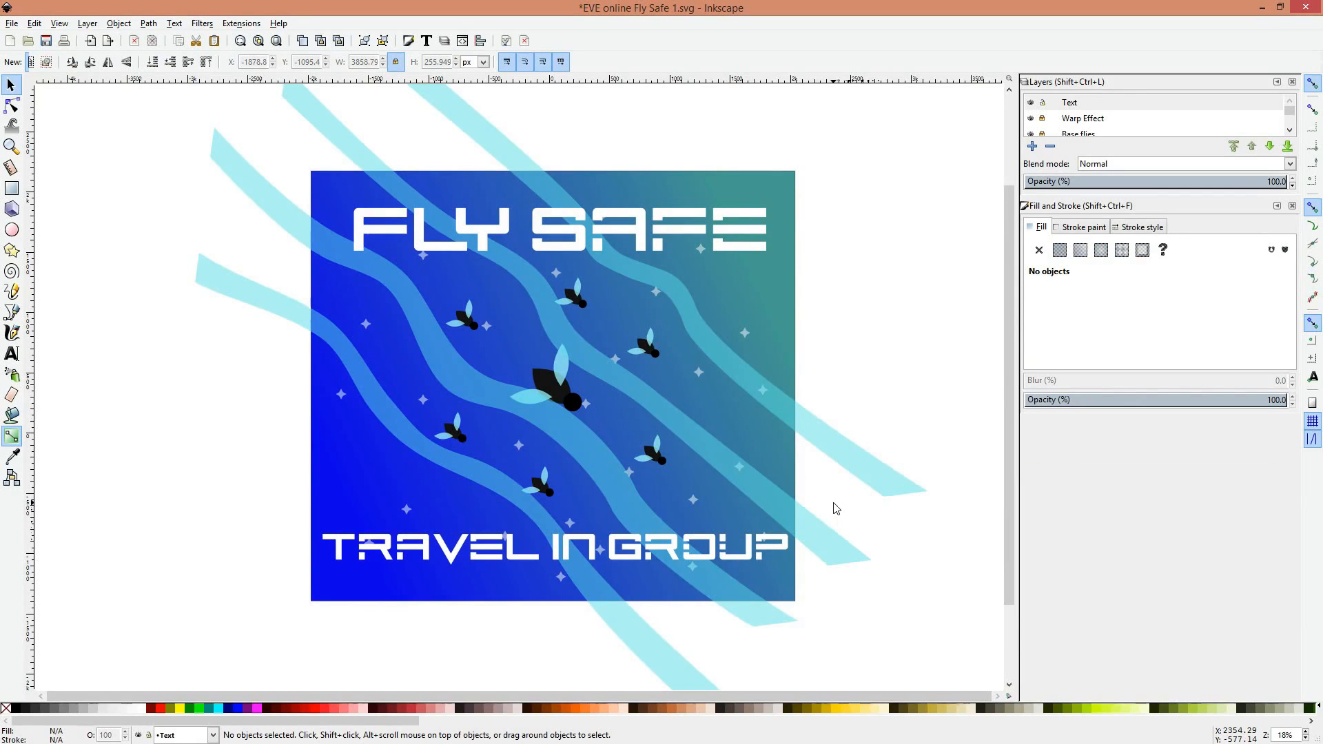
Step: Undo the white recoloring of both slogans
click(733, 210)
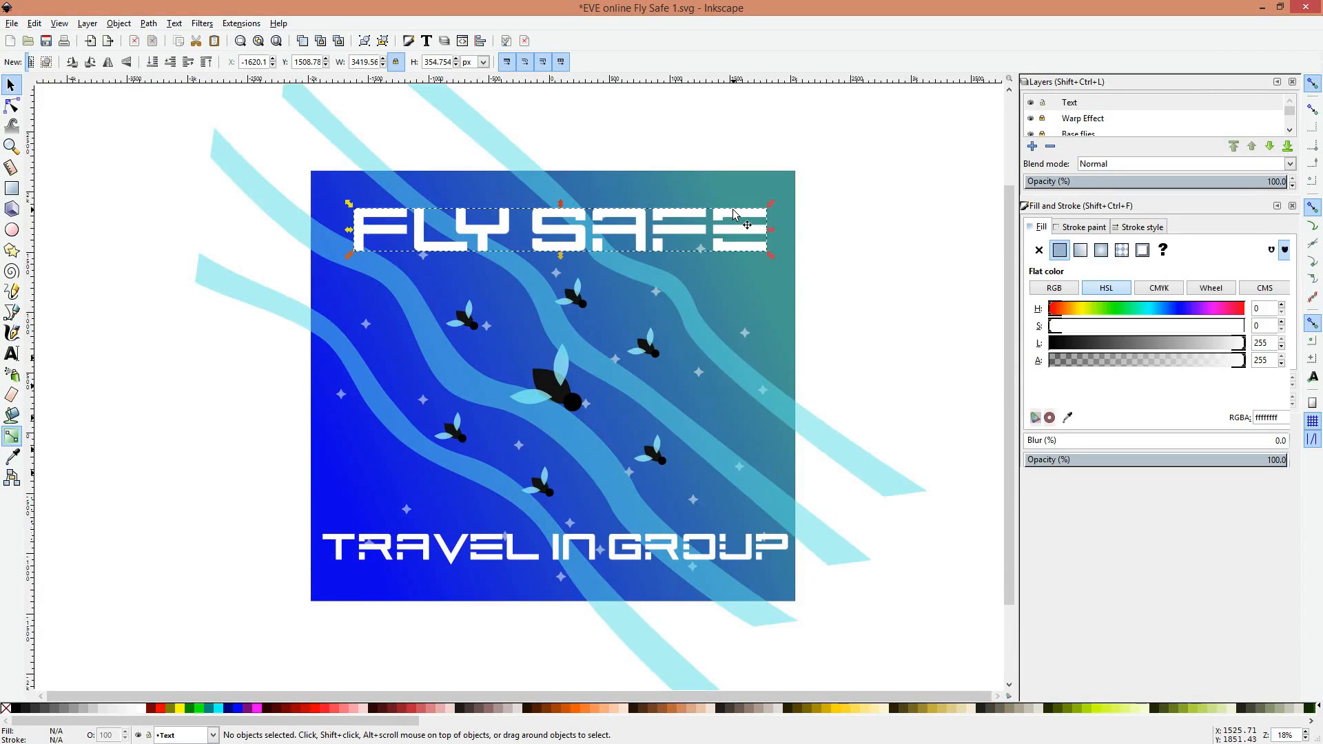
click(913, 273)
key(ctrl+z)
key(ctrl+z)
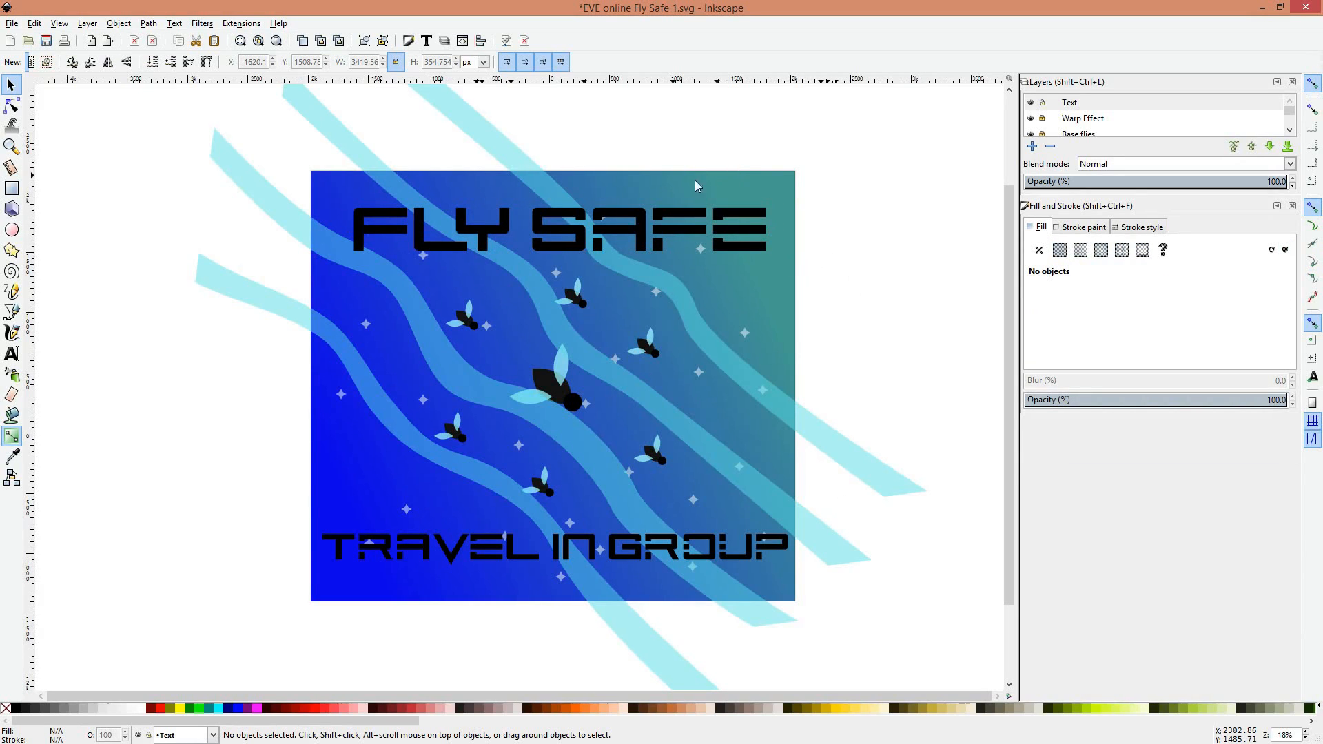
Step: Lock the Text layer and hide all layers except Background
click(1043, 103)
scroll(1047, 107, down, 2)
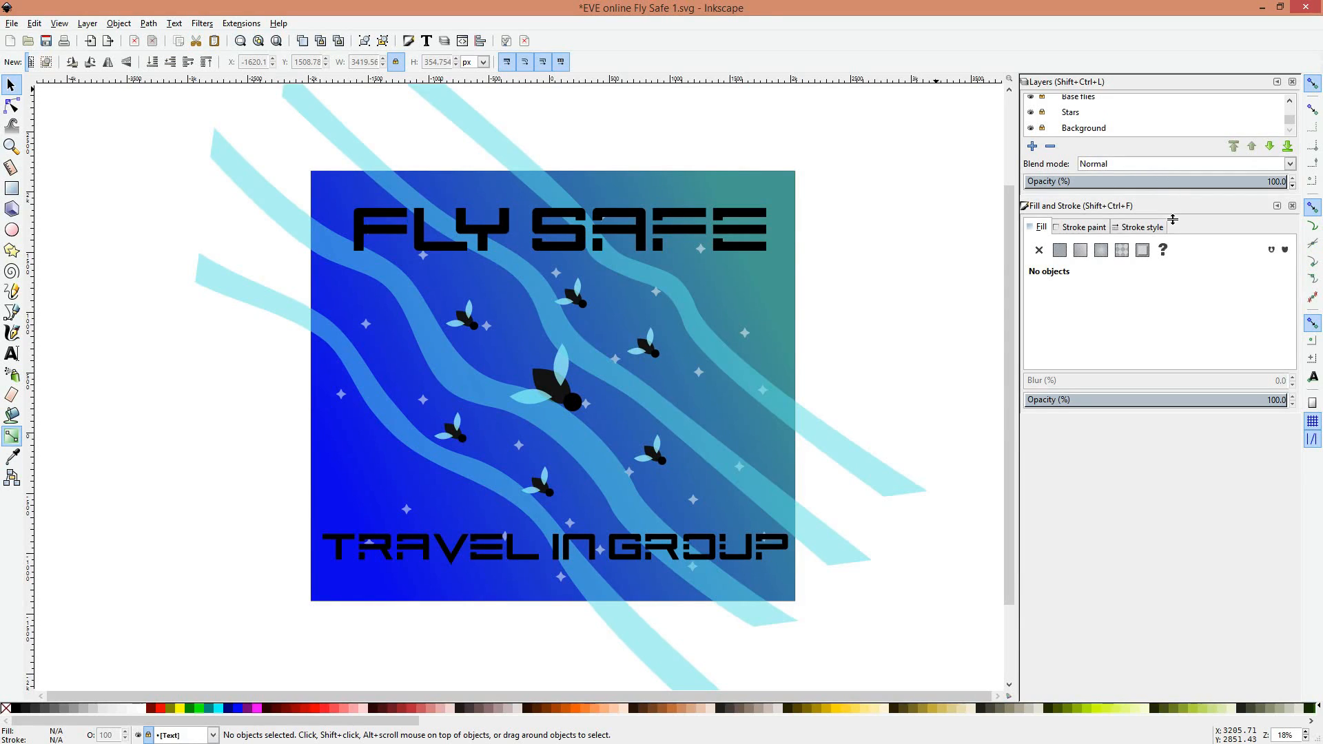
click(1032, 128)
scroll(1036, 125, up, 2)
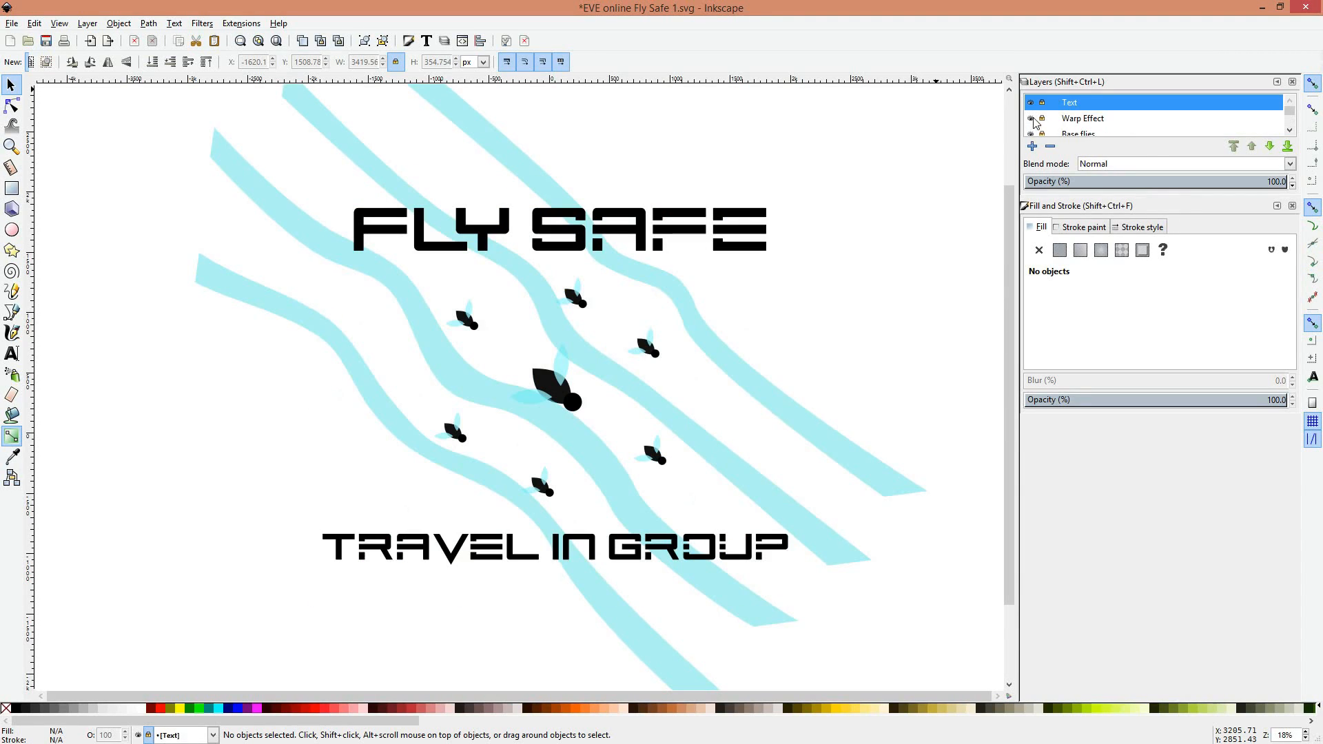
click(1034, 119)
click(1034, 102)
scroll(1037, 116, down, 2)
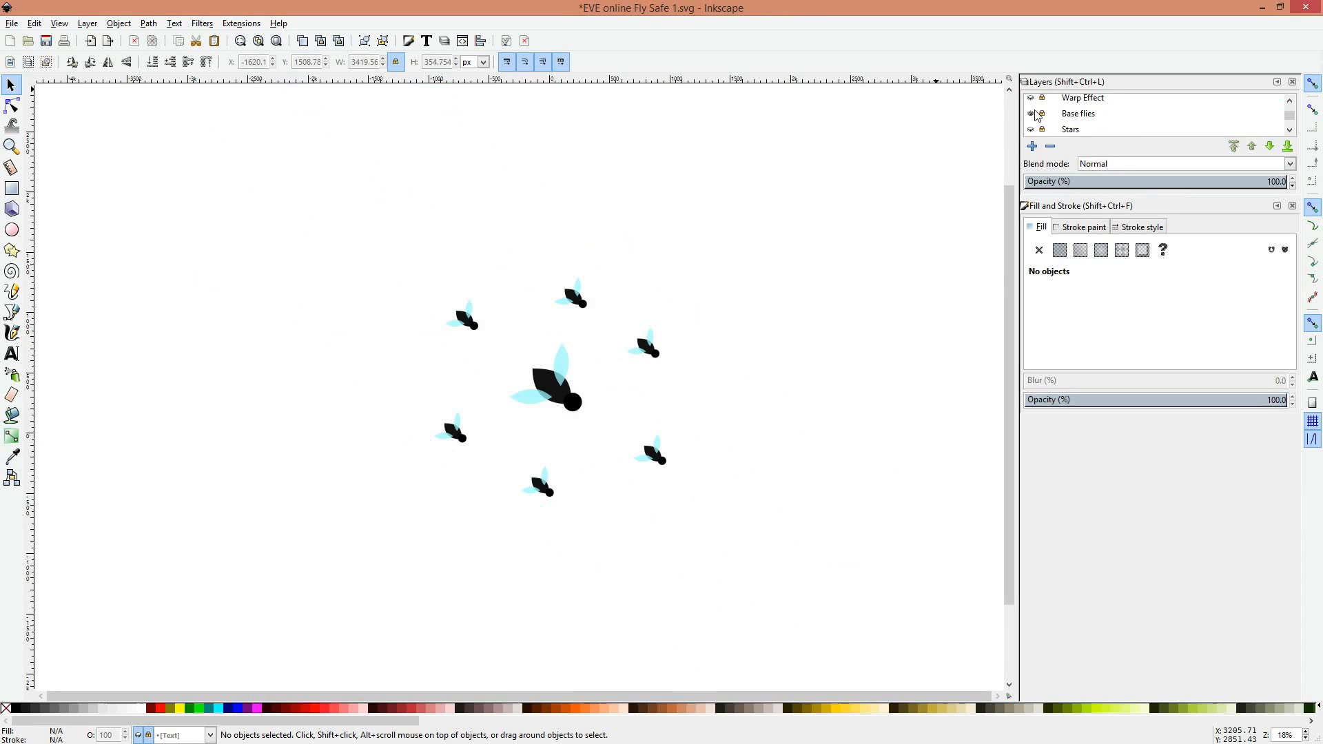
scroll(1038, 115, down, 1)
click(1032, 128)
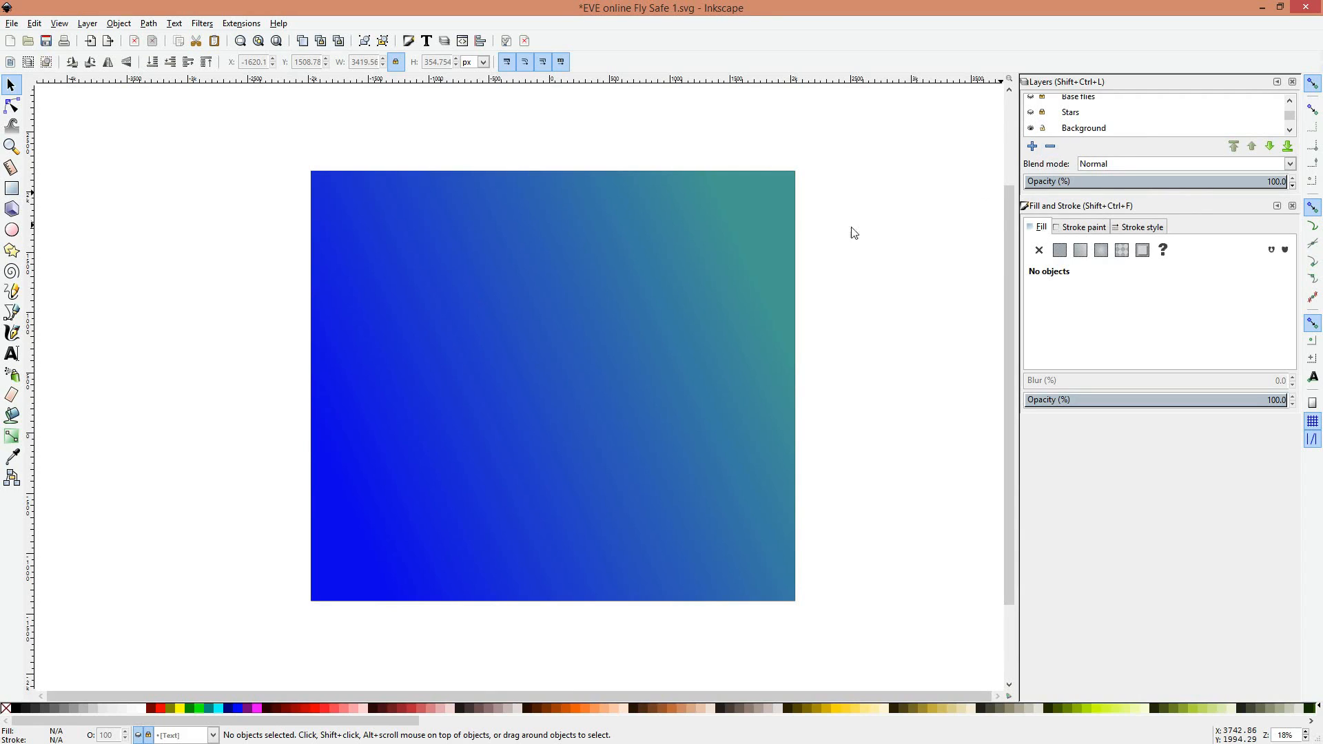
Step: Remove the stroke paint from the background rectangle
click(1088, 227)
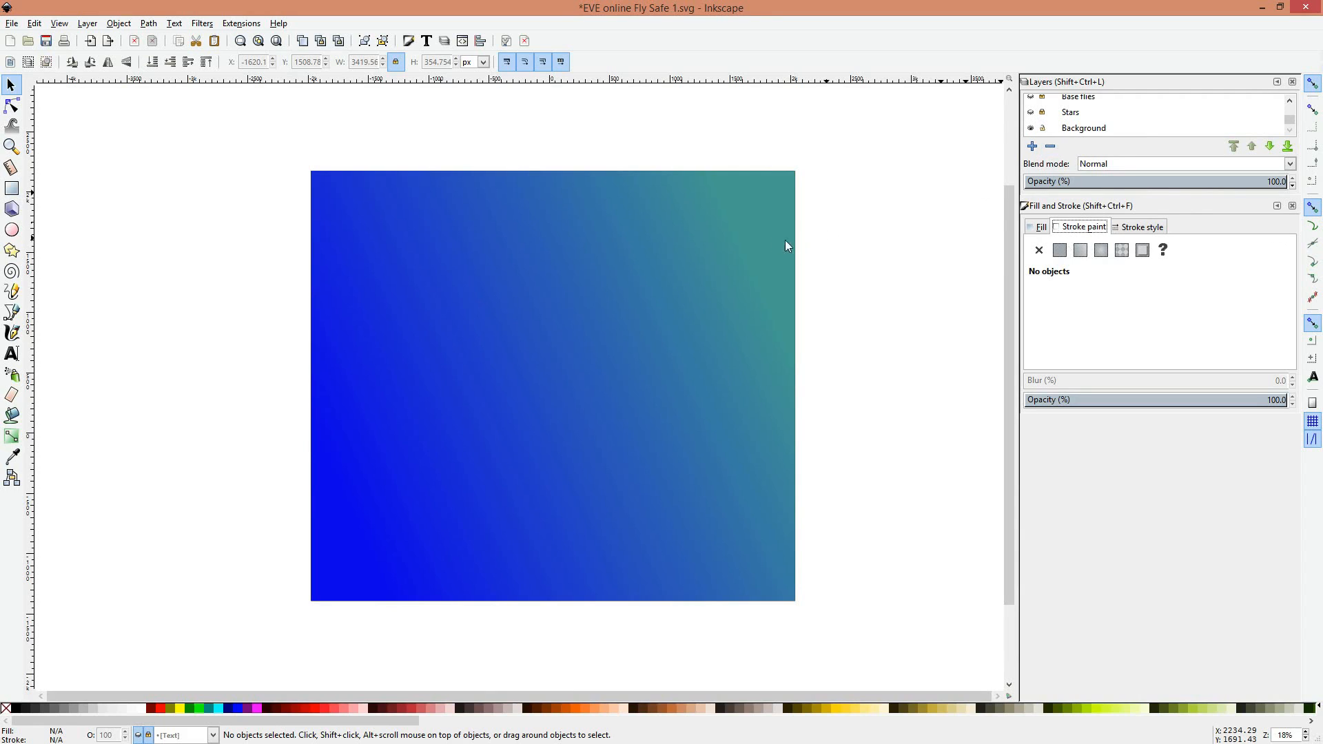
click(768, 241)
click(1038, 251)
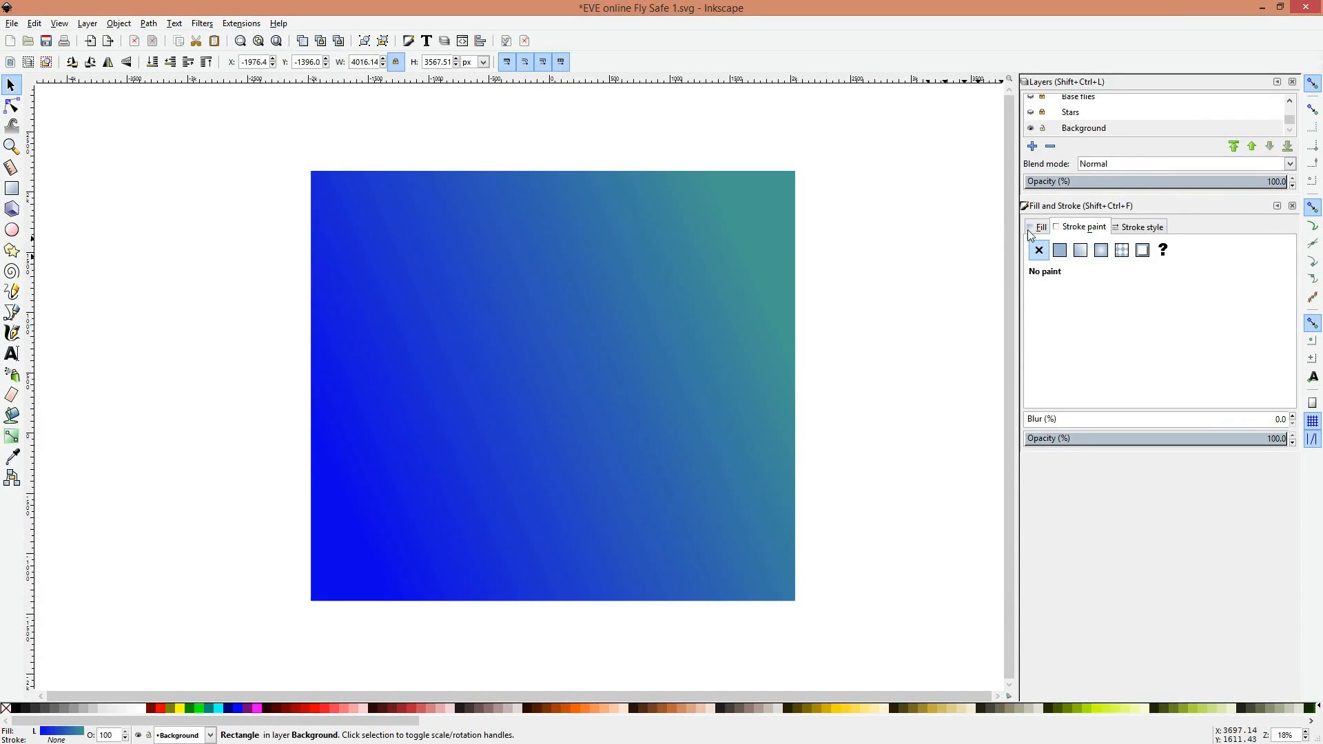
click(1036, 230)
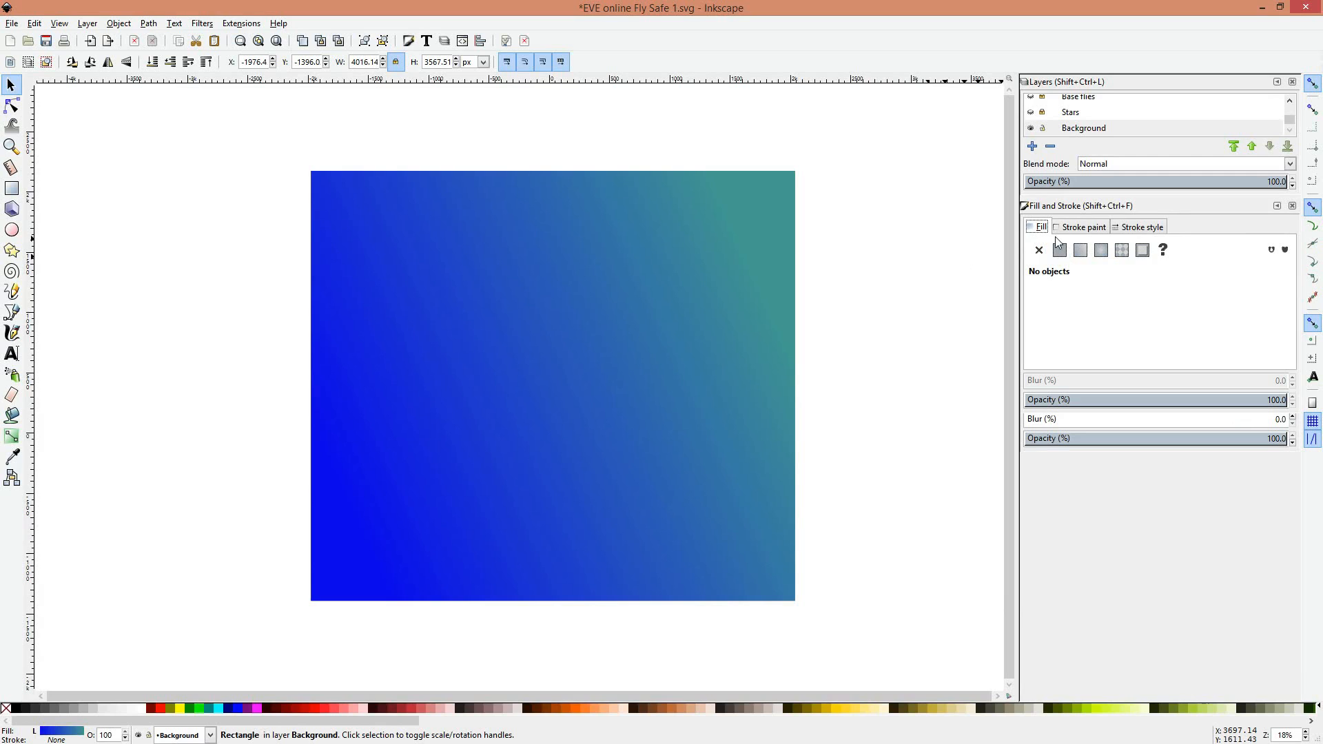
click(786, 238)
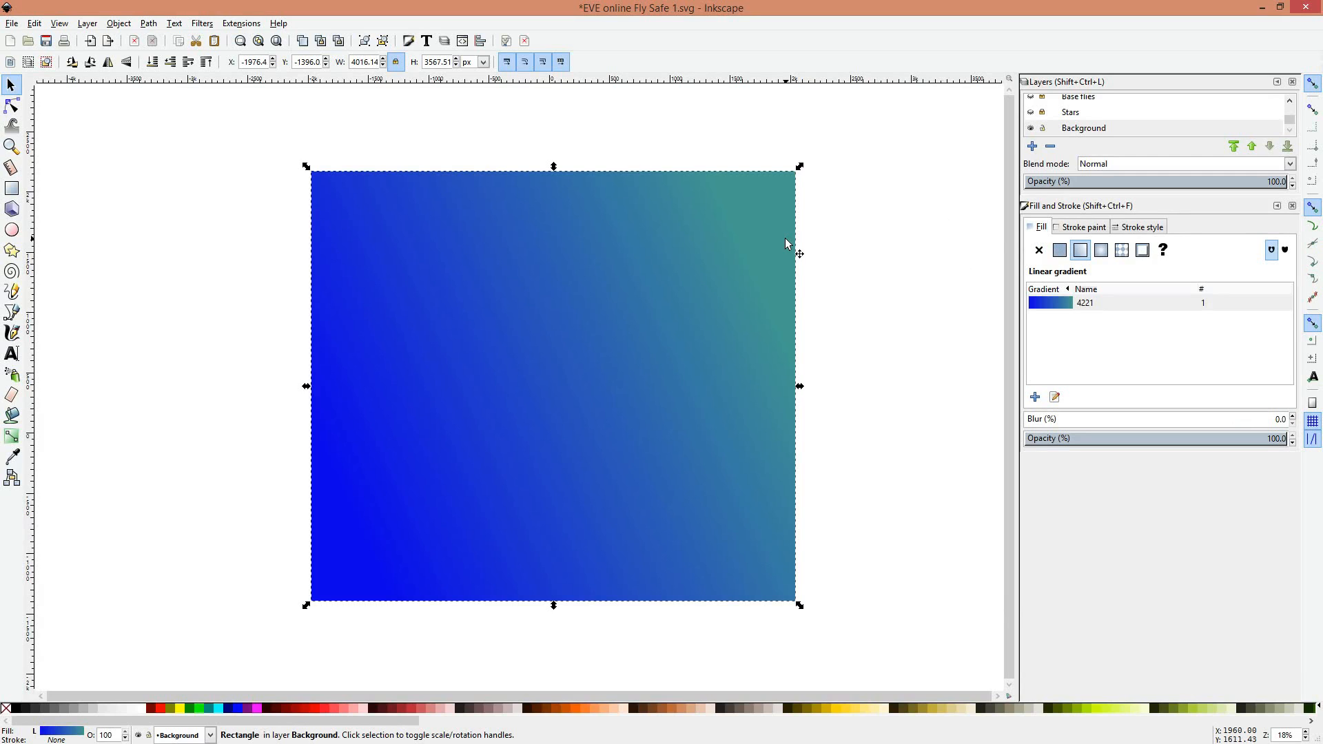
click(913, 214)
Step: Show the Warp Effect layer again over the background
scroll(1060, 109, up, 1)
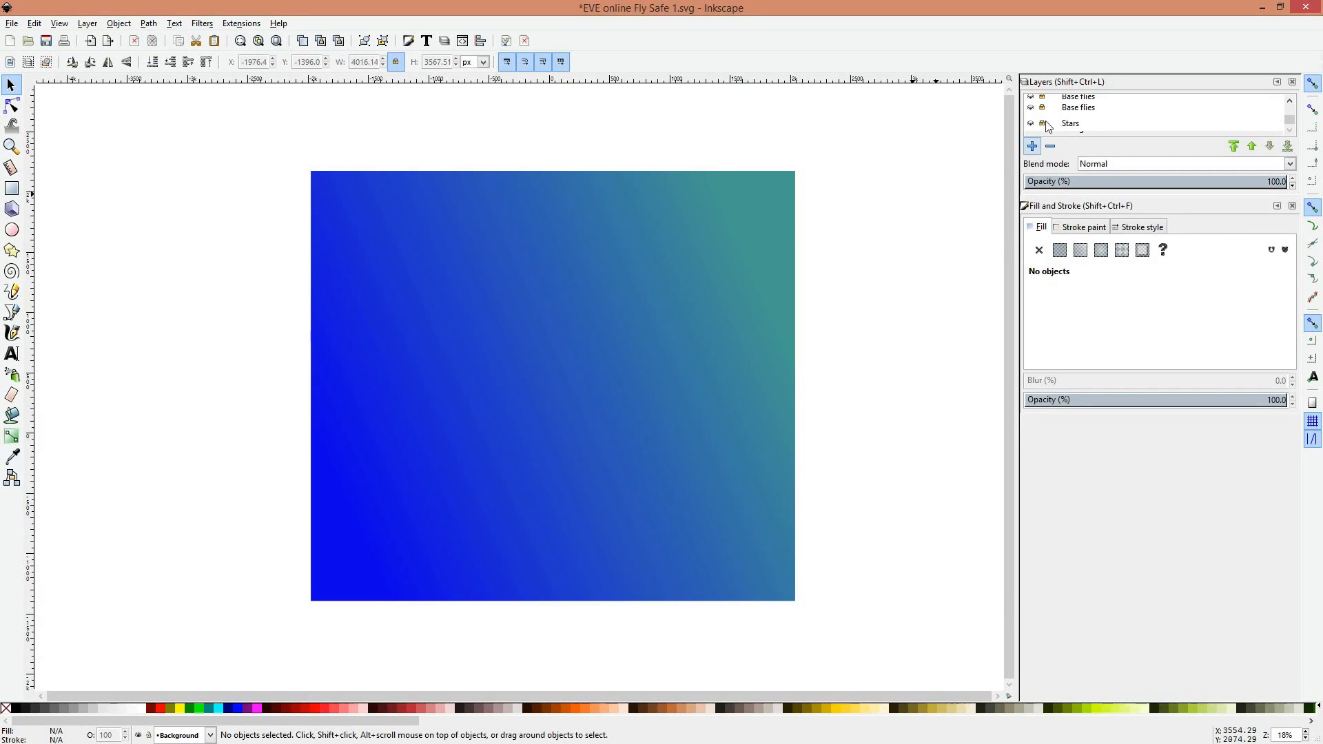
scroll(1032, 116, up, 1)
click(1032, 103)
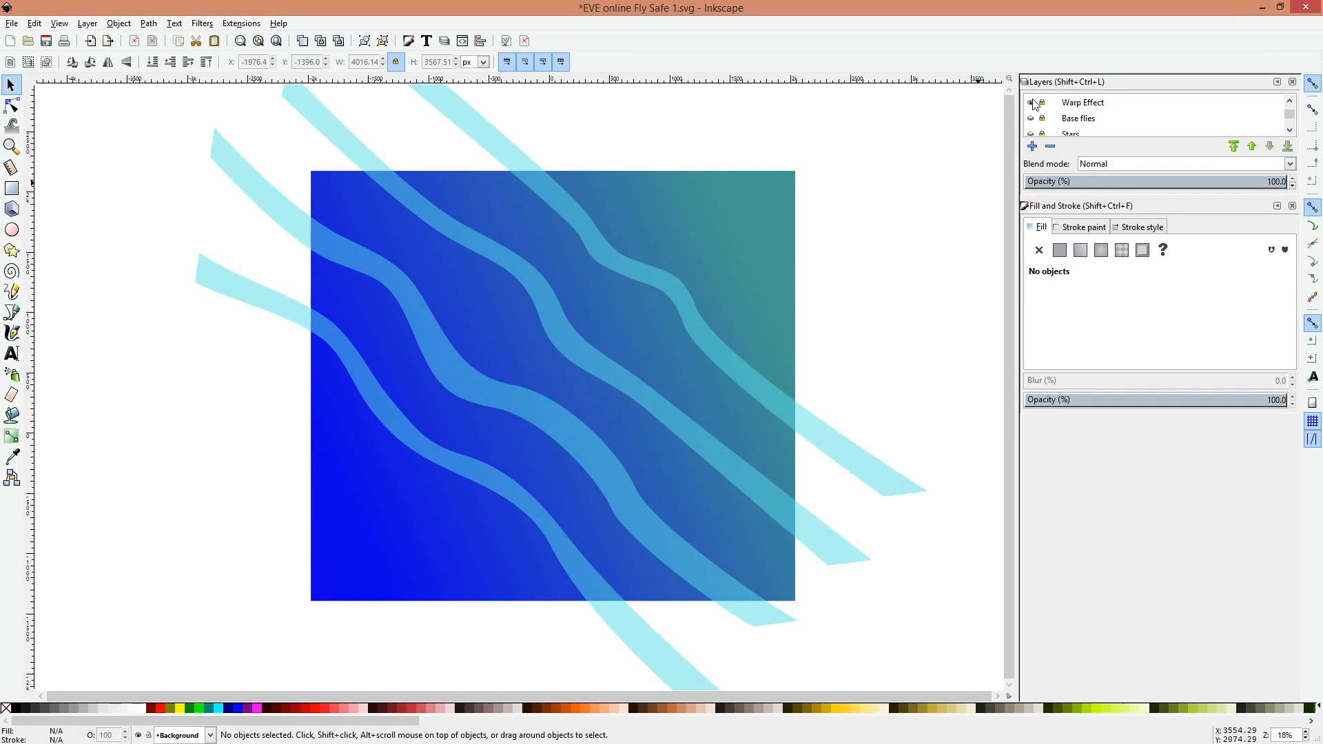
Step: Make the Stars, Base flies, Warp Effect and Text layers visible again over the background
click(1032, 118)
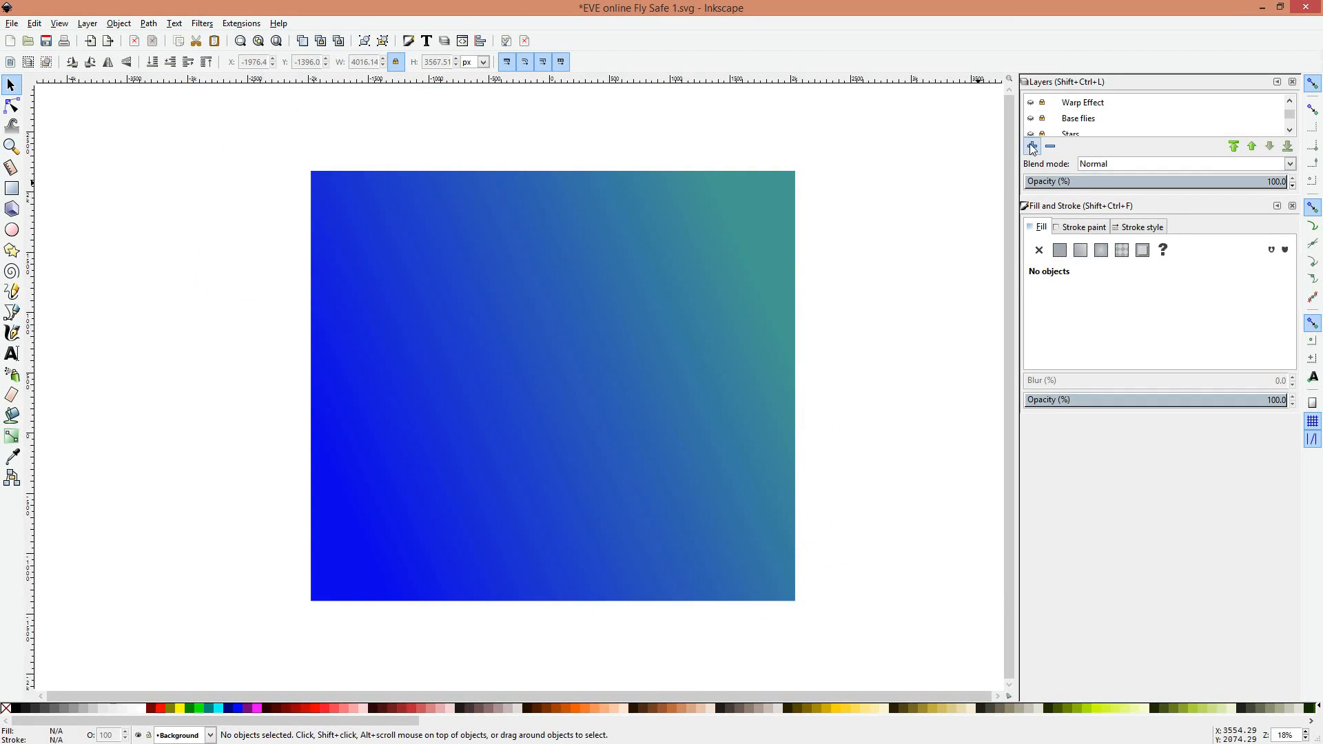
click(1034, 131)
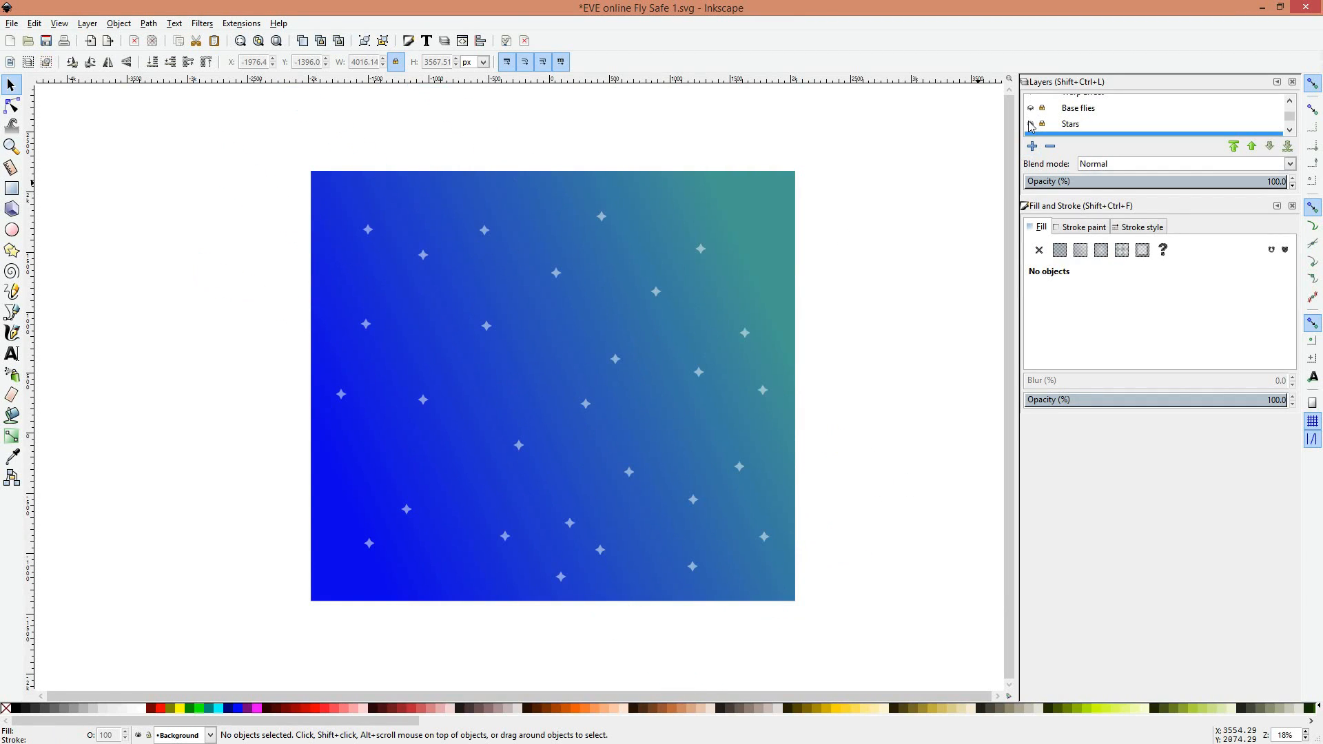
click(1032, 108)
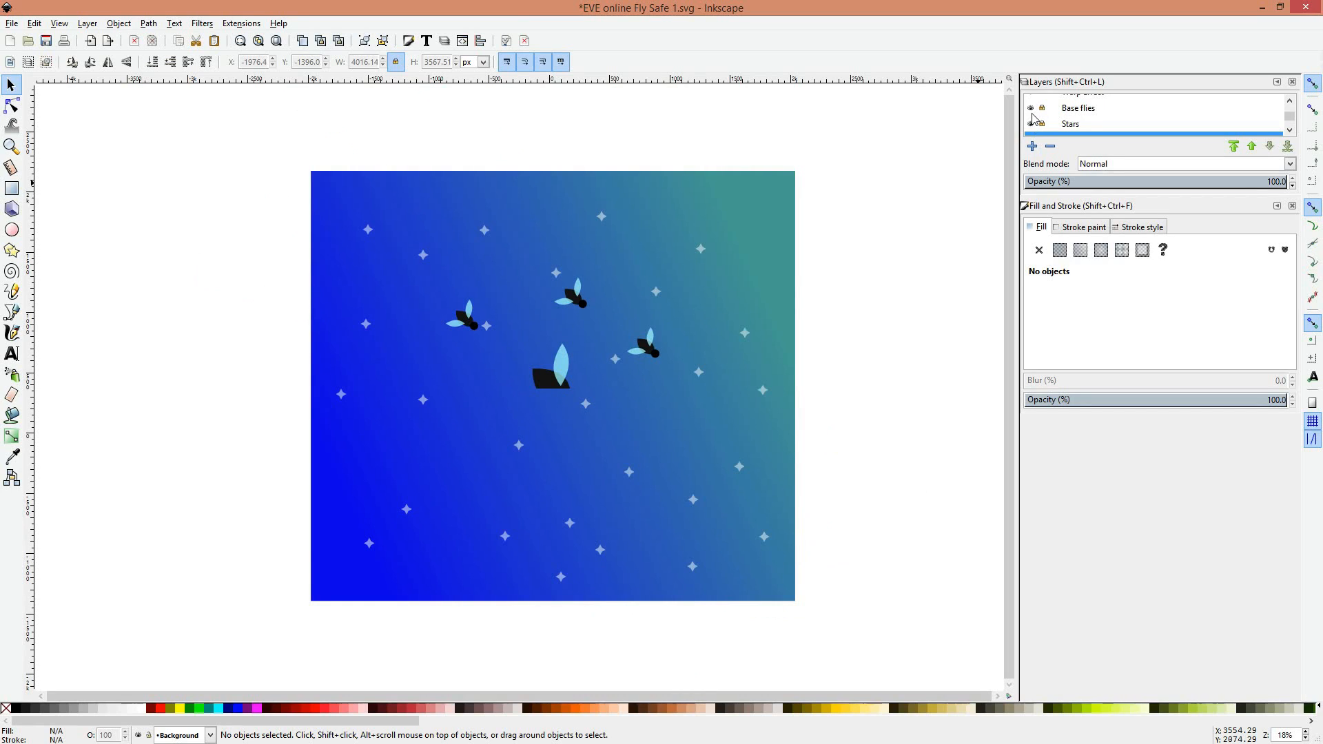
scroll(1034, 110, up, 1)
scroll(1031, 131, up, 1)
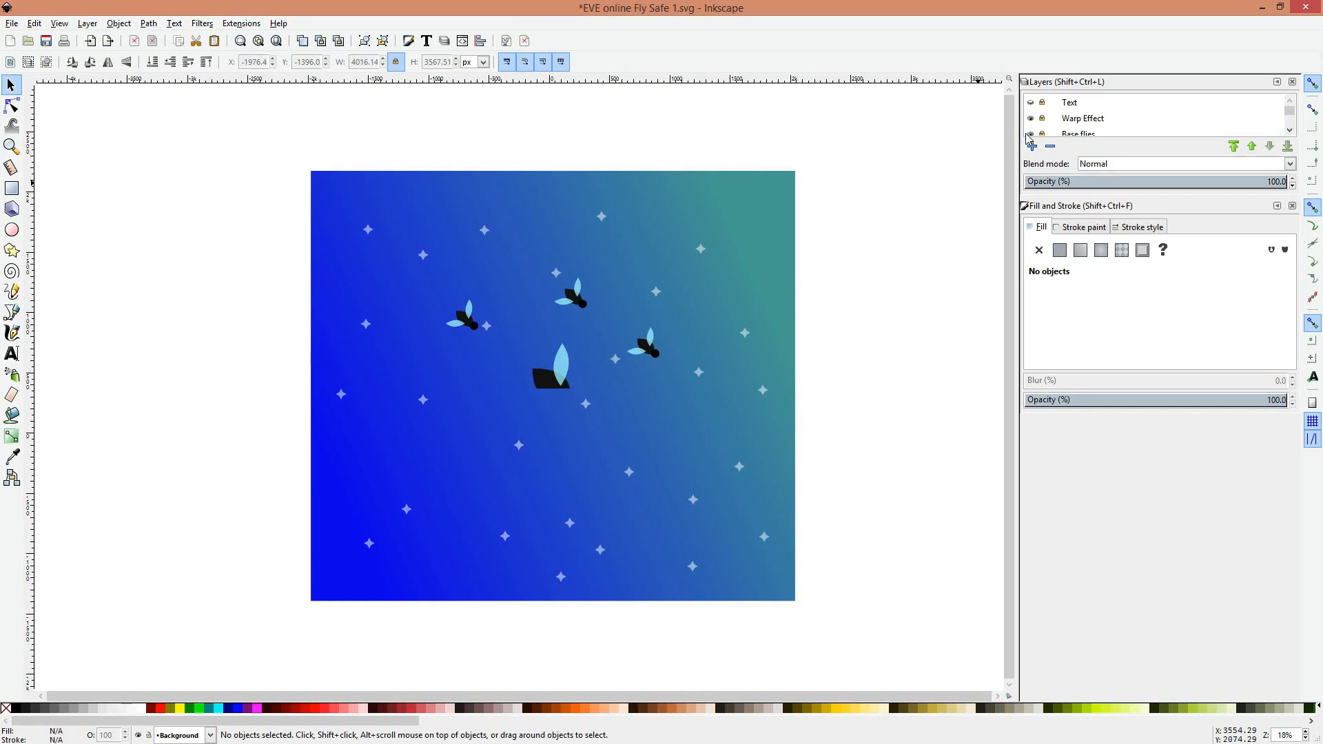
click(1031, 103)
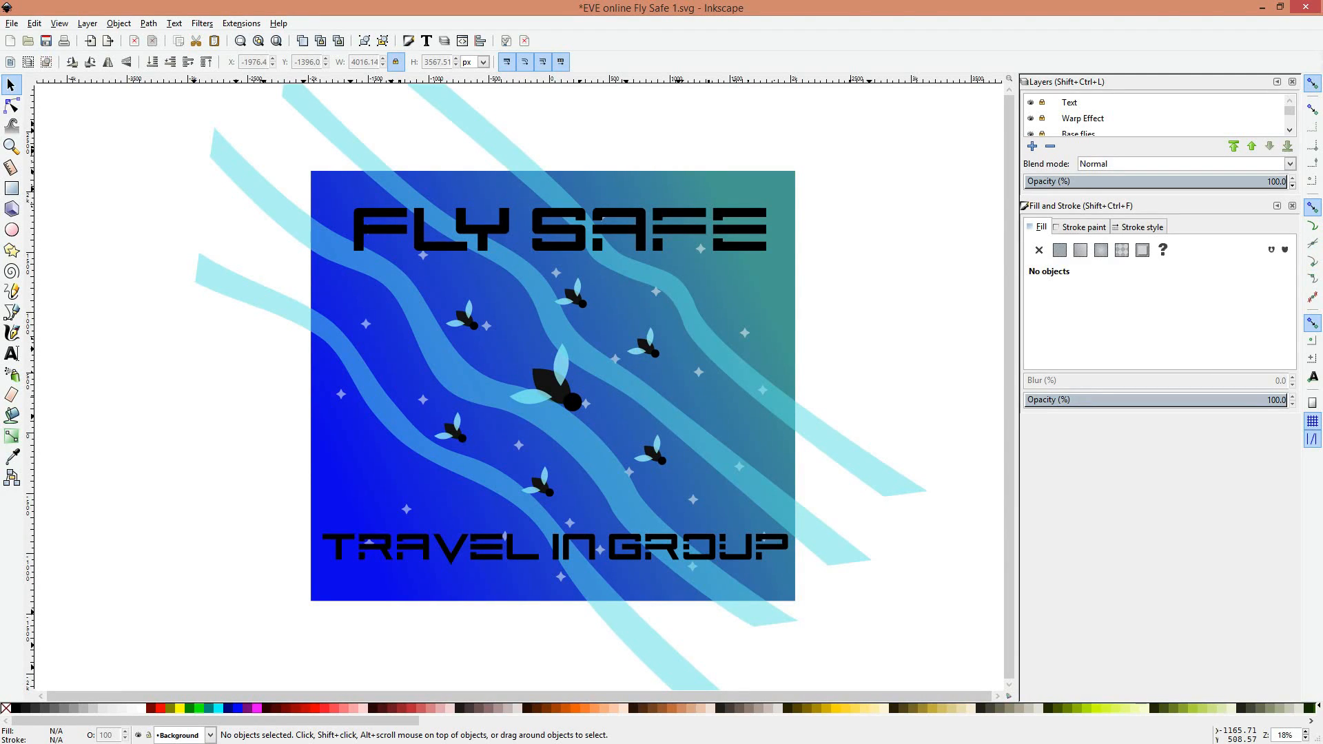
Step: Check the SVG folder for the EVE online Fly Safe 1 file and save the current document
drag(388, 743, 581, 51)
click(242, 211)
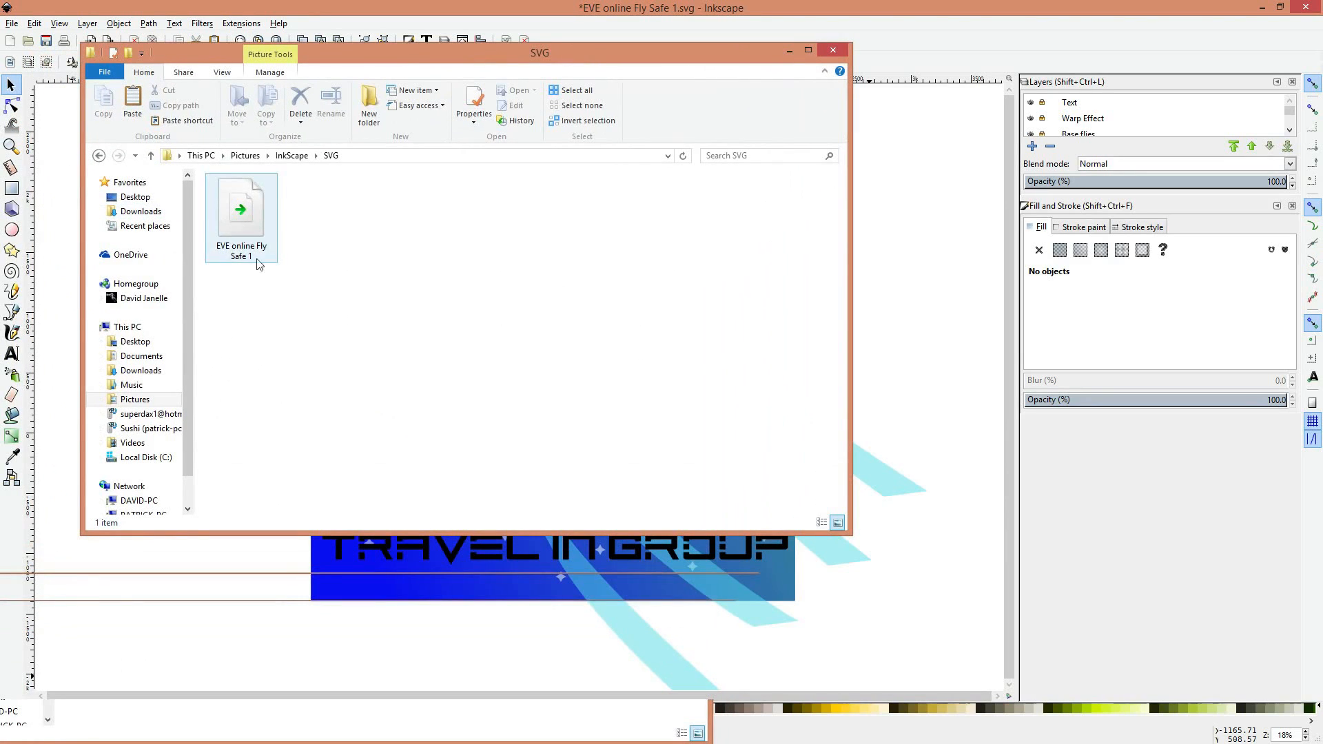
drag(508, 51, 539, 106)
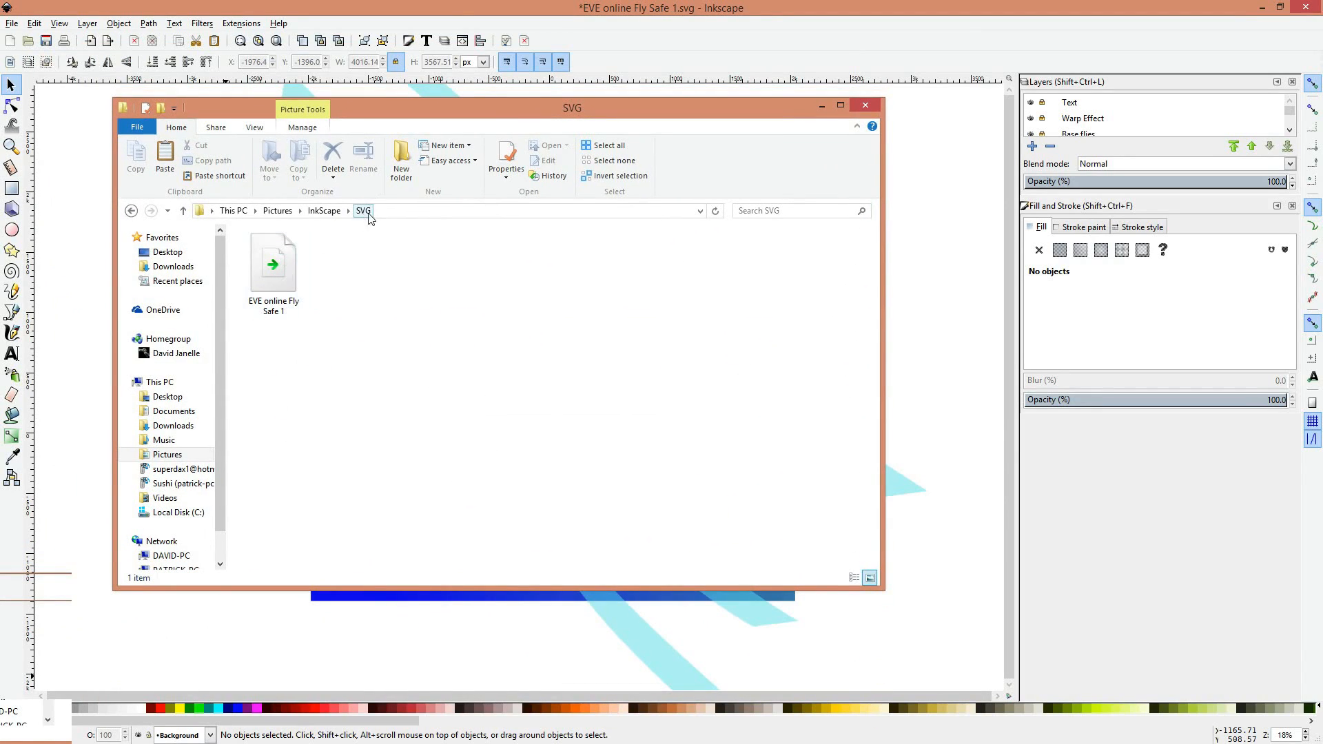
drag(494, 112, 507, 742)
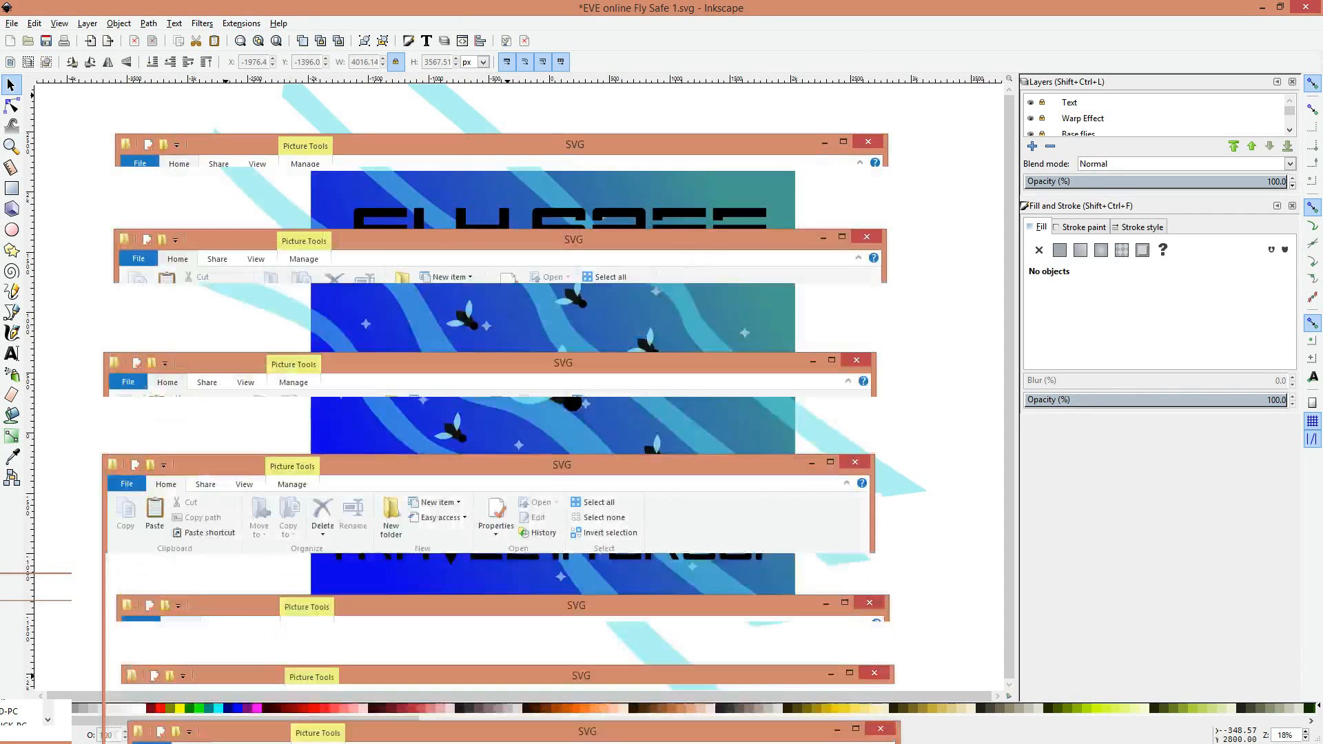
click(47, 42)
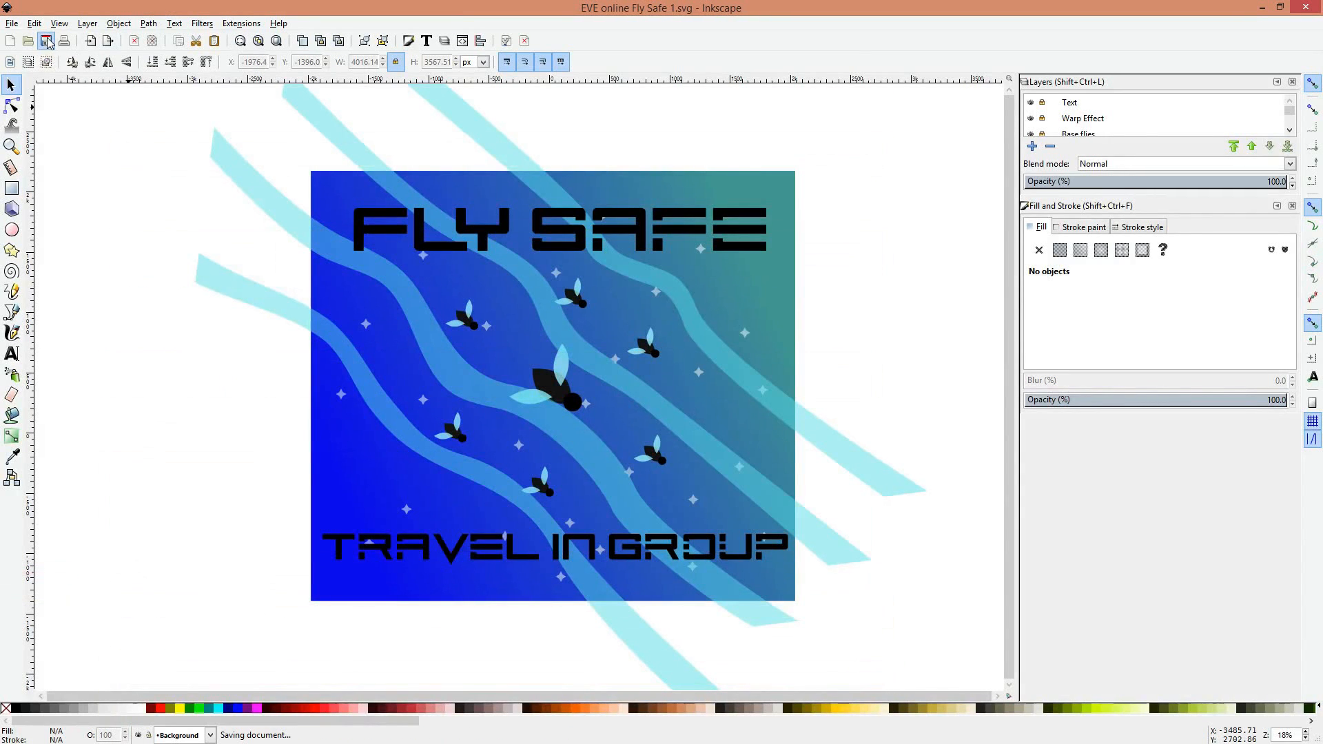
Step: View the saved EVE online Fly Safe 1 file in the SVG folder, then clear the folder window from the canvas
drag(512, 740, 432, 151)
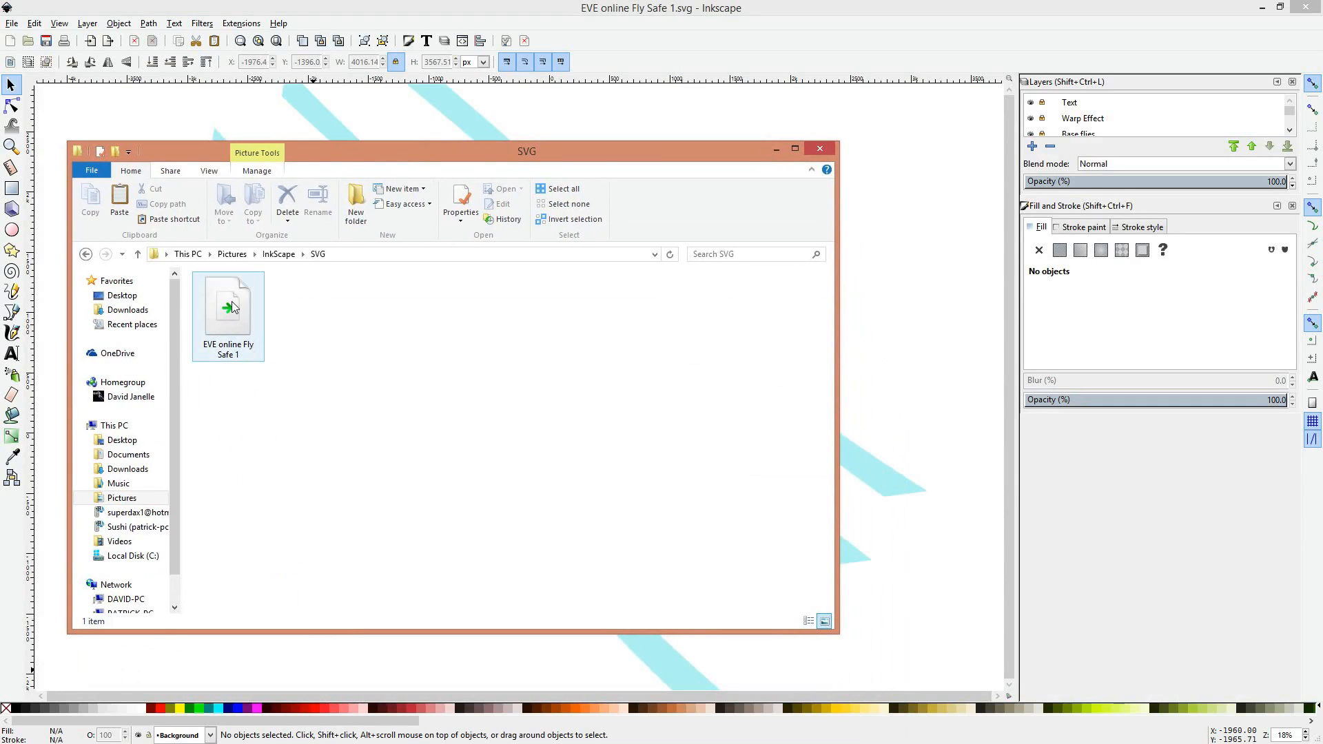
drag(528, 169, 547, 311)
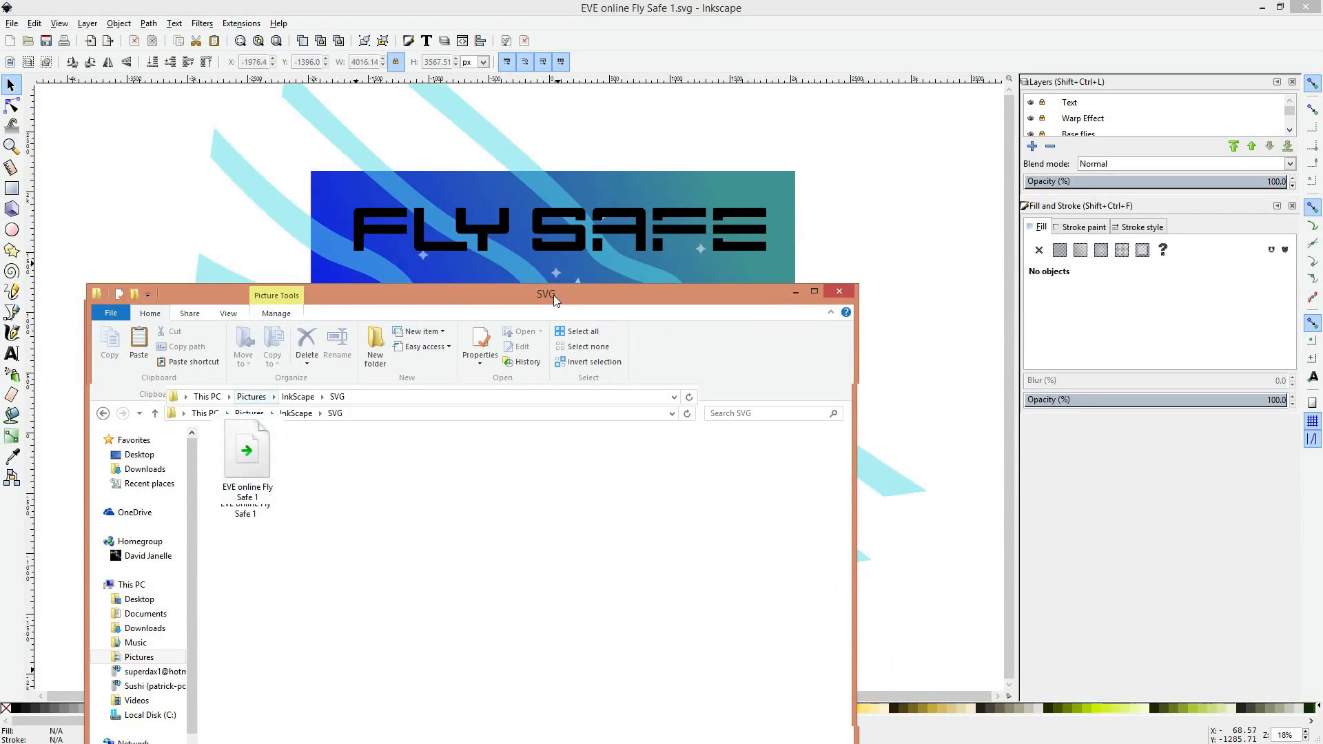
drag(554, 295, 557, 740)
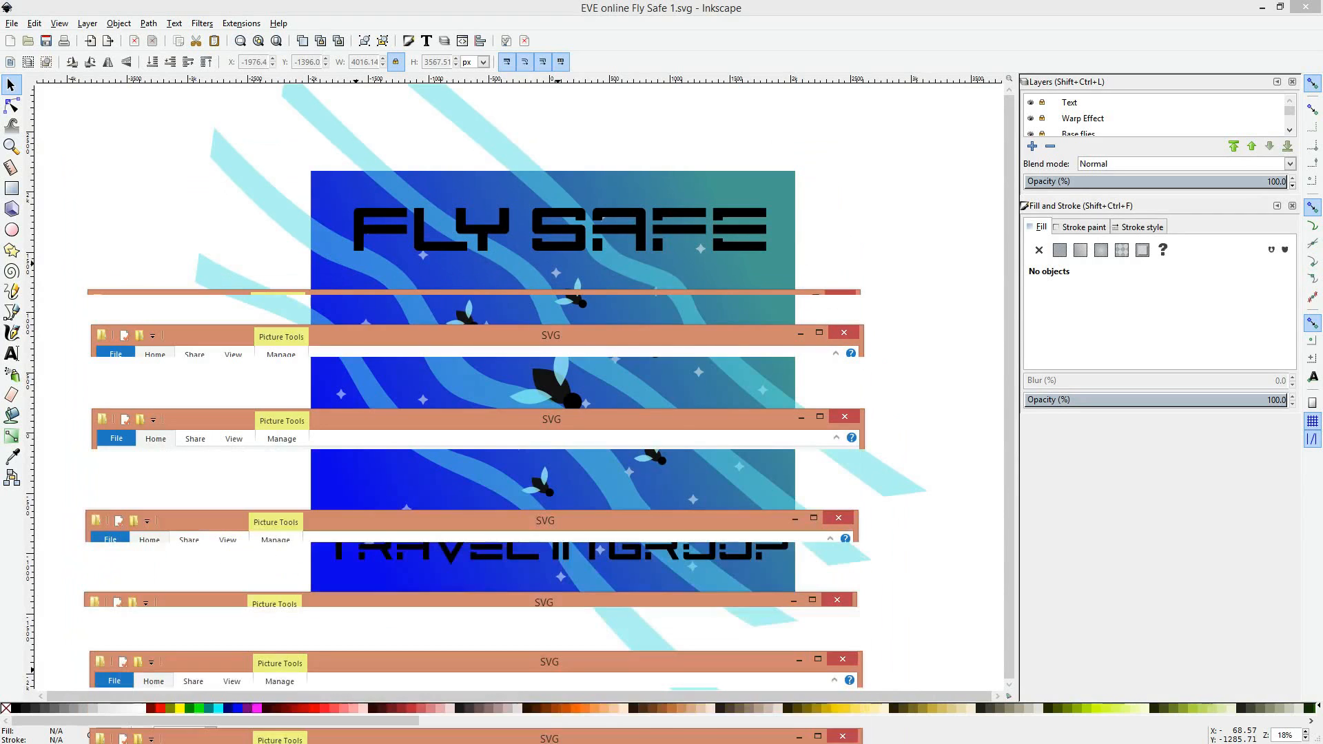
Step: Review the full layer list and examine the vector edges of the warp stripes and flies up close
click(529, 501)
scroll(1137, 109, down, 2)
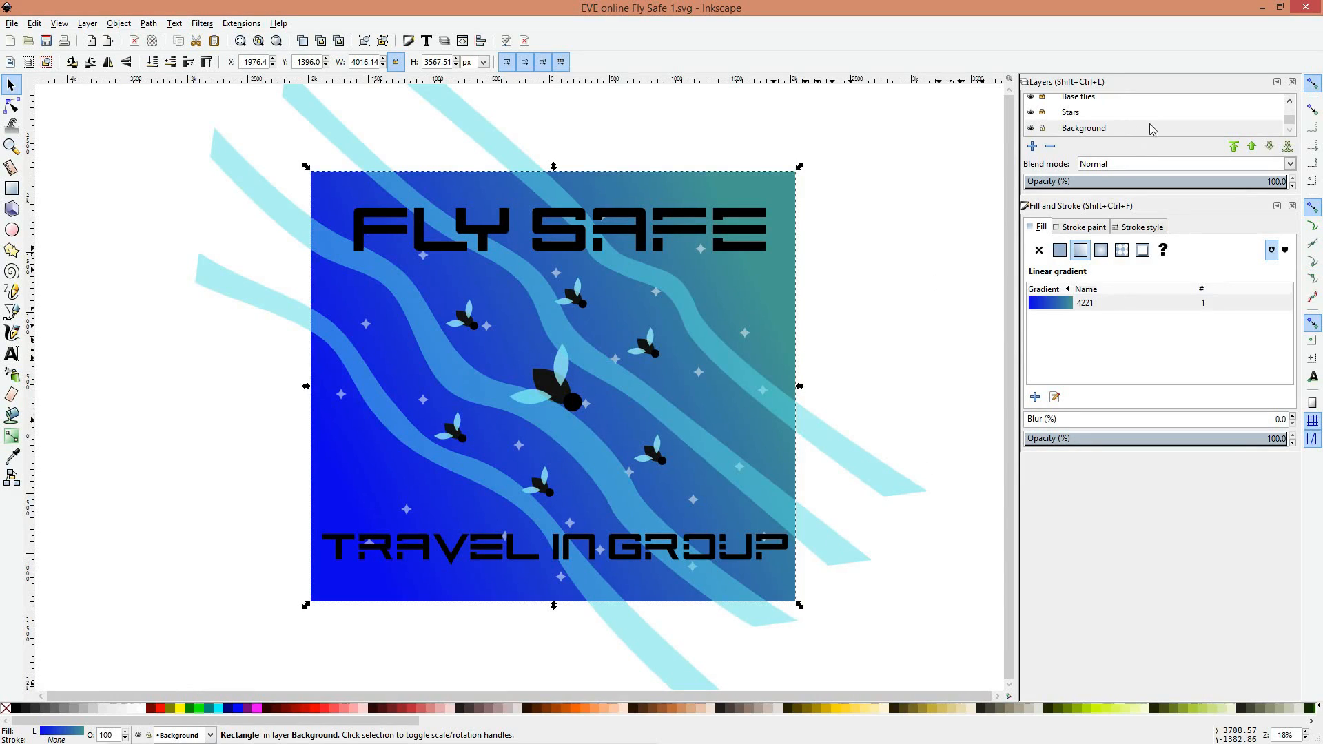
click(1289, 102)
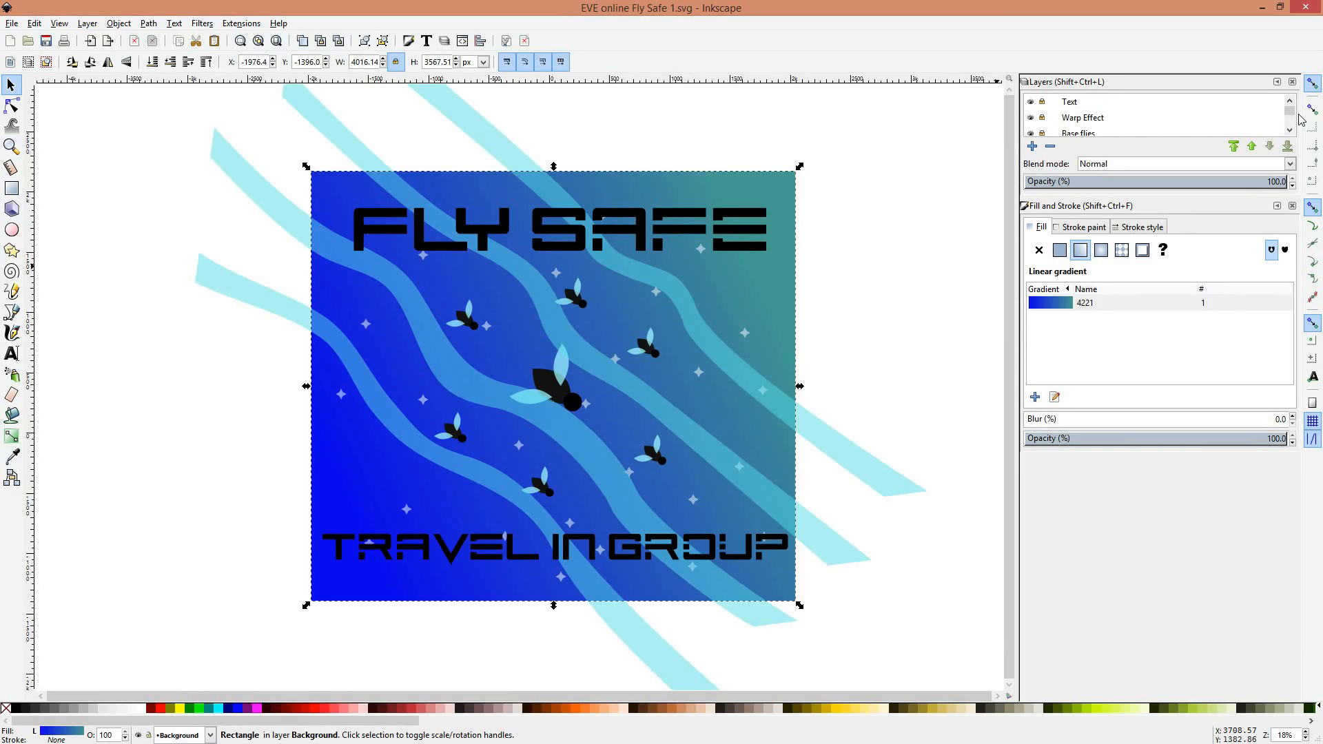
scroll(1189, 129, down, 4)
scroll(1189, 131, up, 3)
click(859, 465)
scroll(655, 396, up, 6)
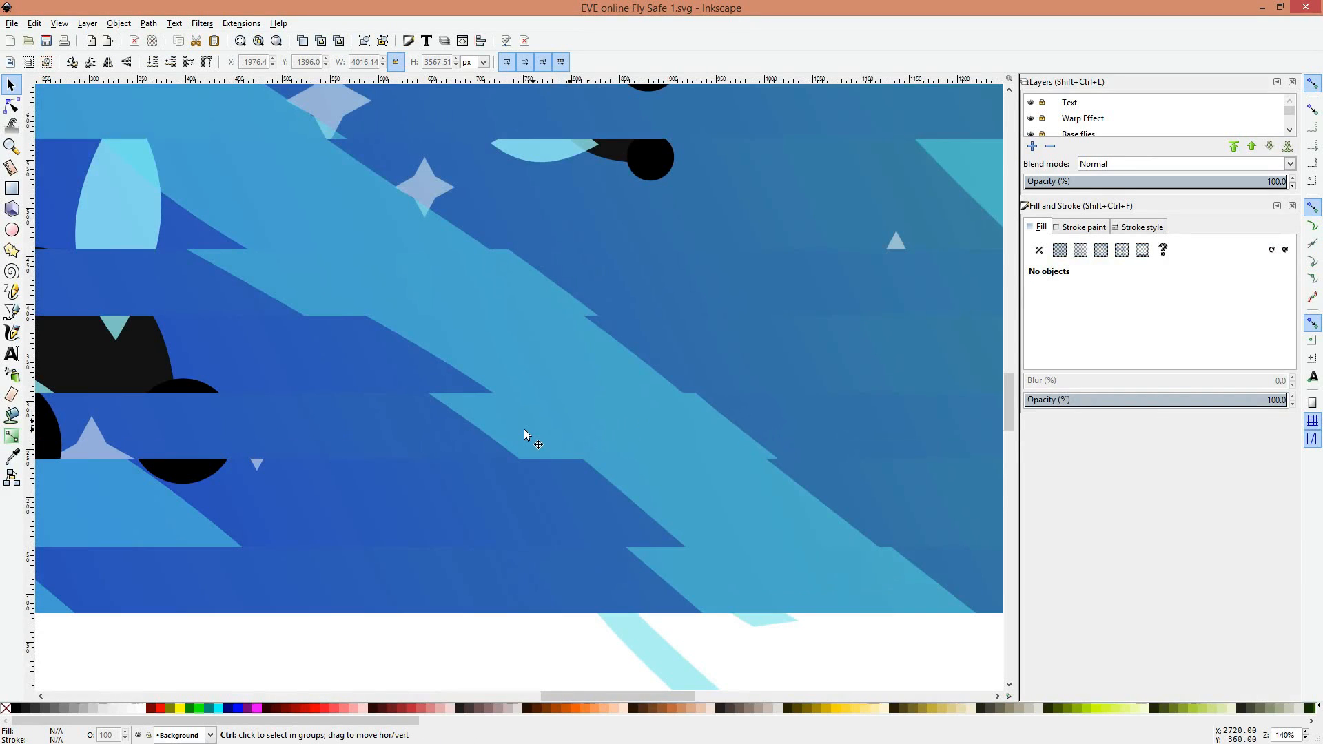
scroll(386, 420, down, 7)
scroll(390, 424, up, 2)
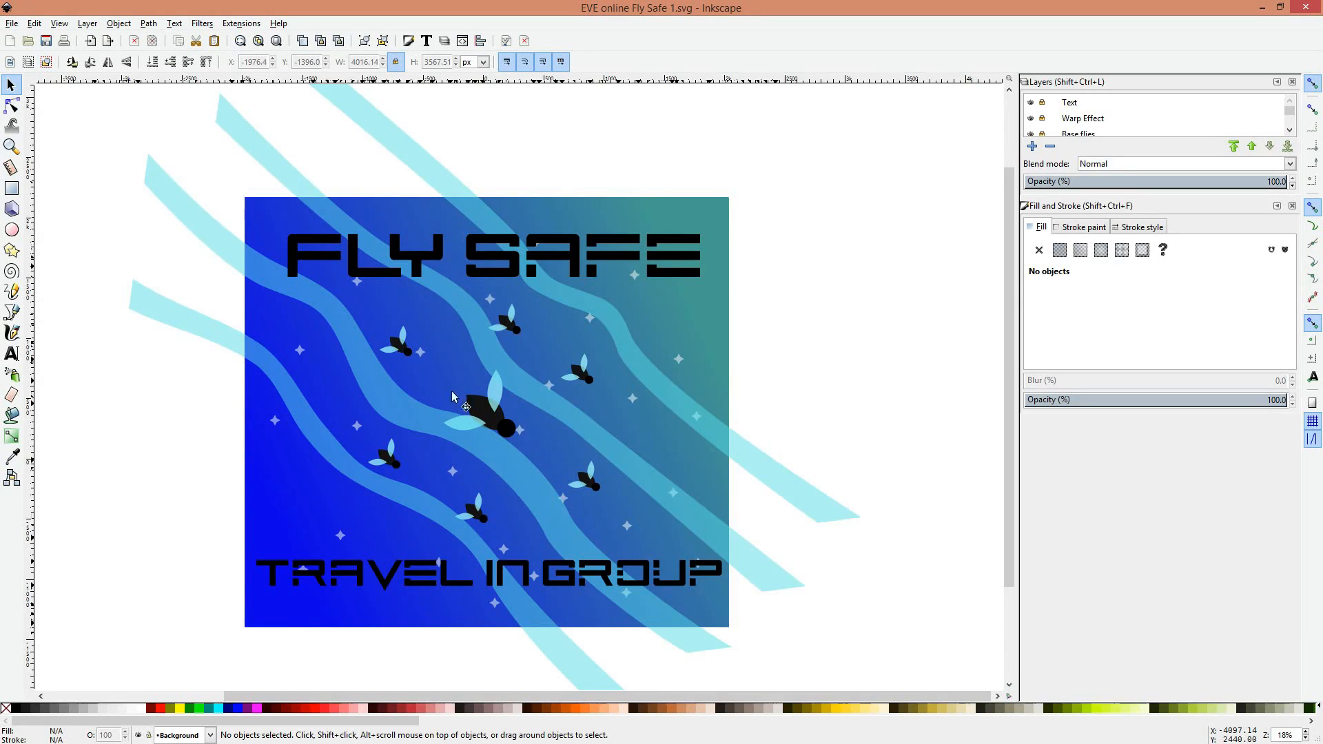
Step: Open the PNG export settings for the background rectangle's area and start choosing the export file
click(13, 25)
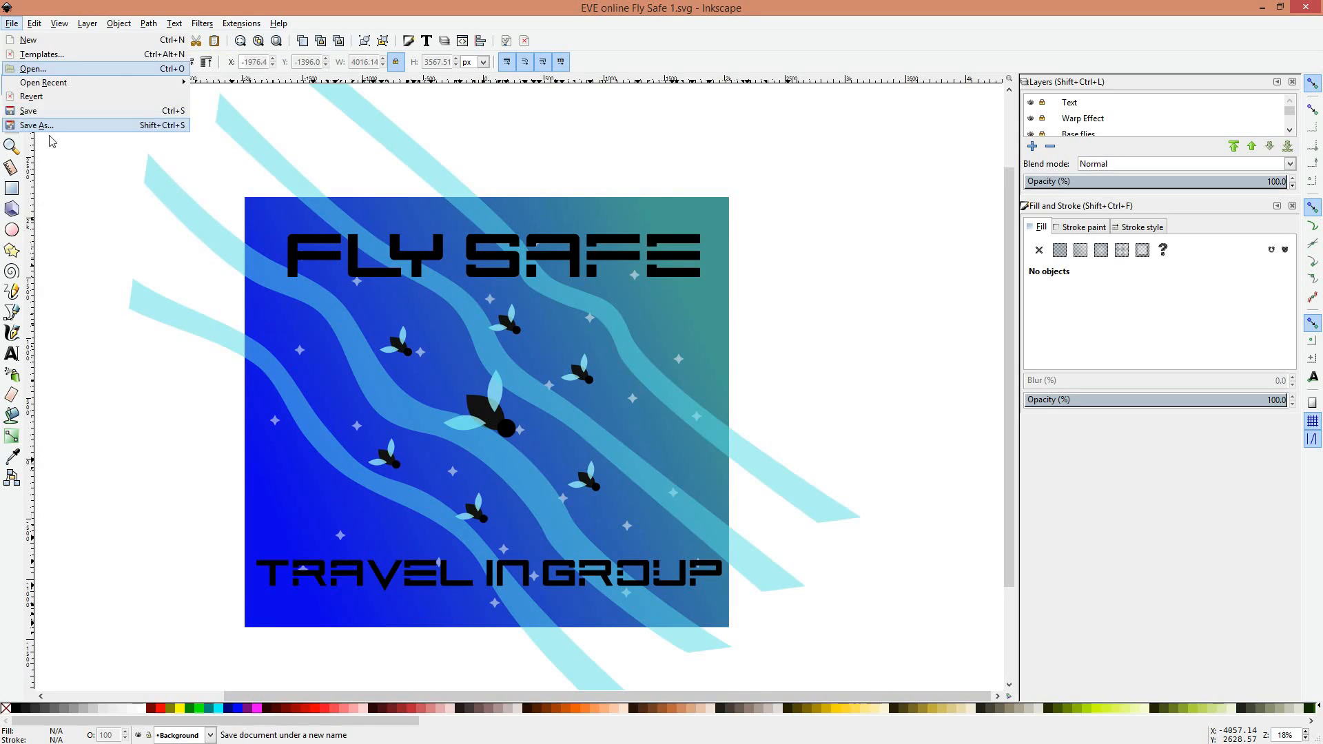
click(57, 180)
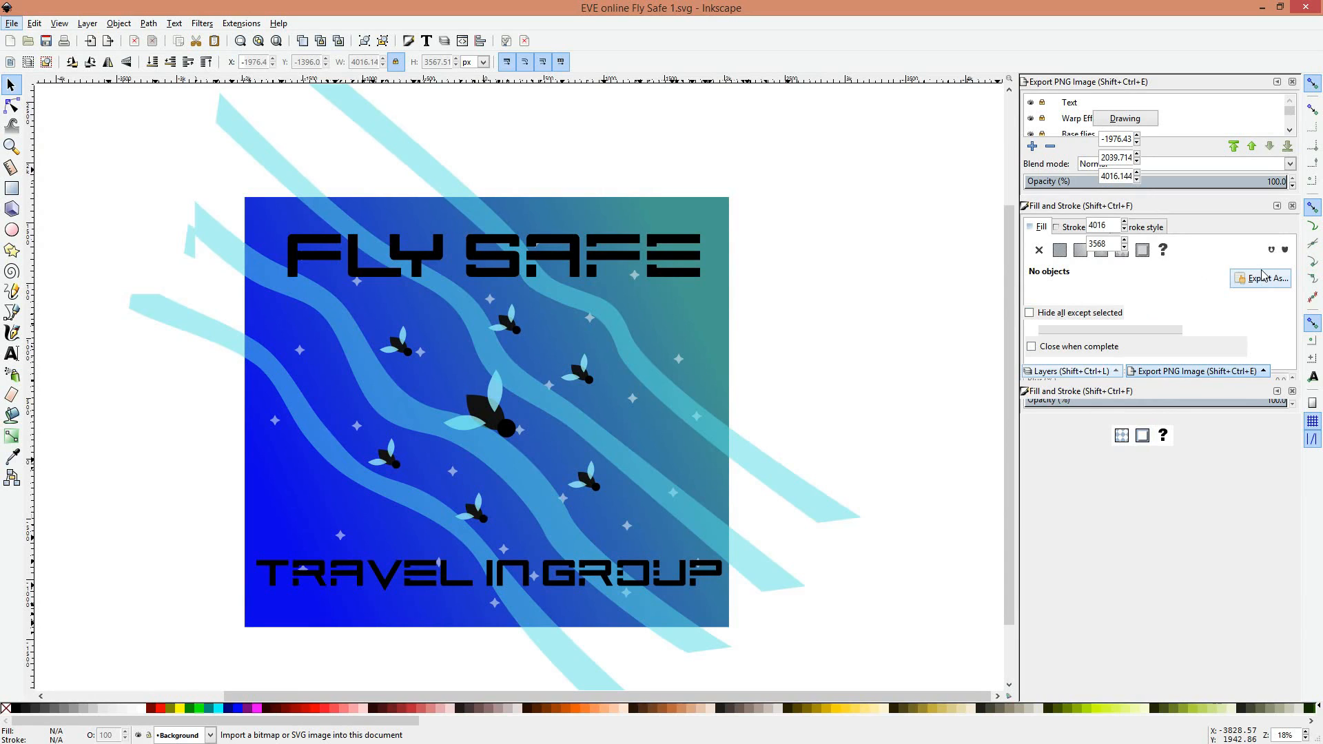
click(1260, 278)
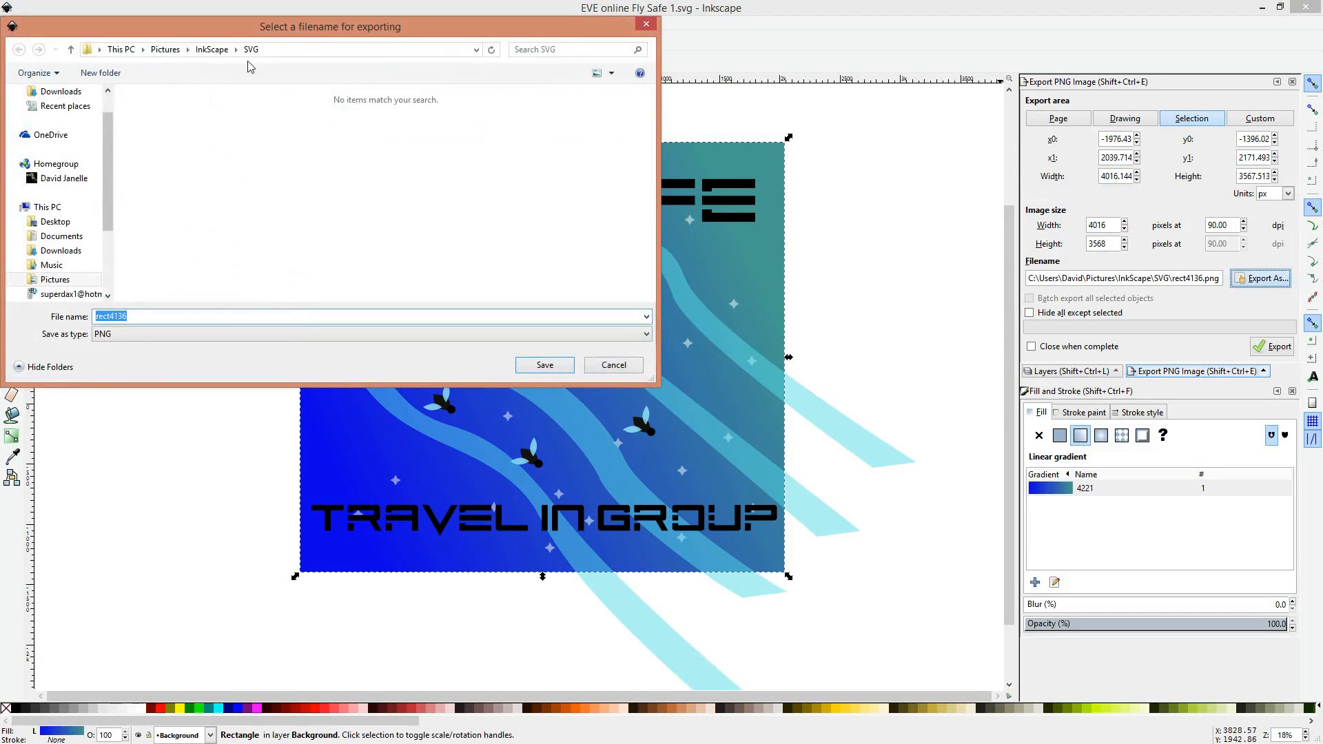
Step: Create a folder named PNG inside the InkScape pictures folder and open it as the export destination
click(211, 48)
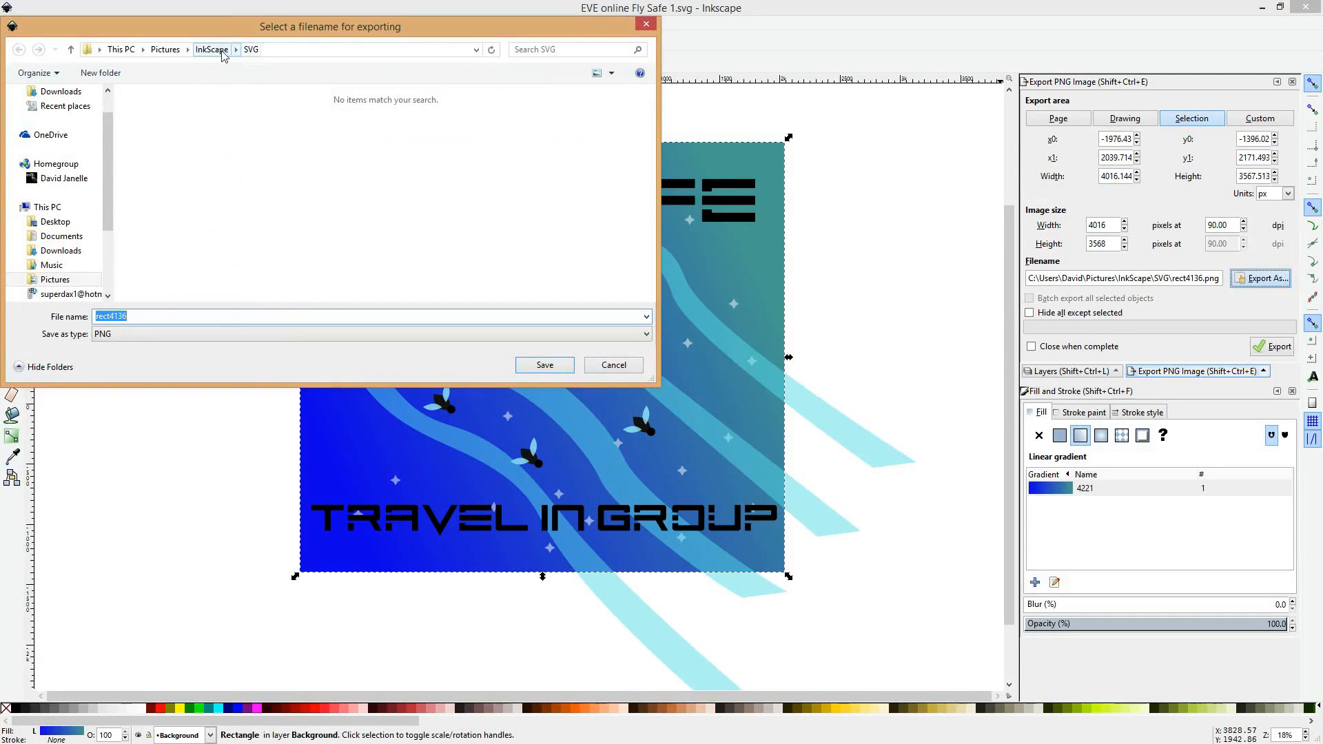
right_click(334, 176)
mouse_move(431, 324)
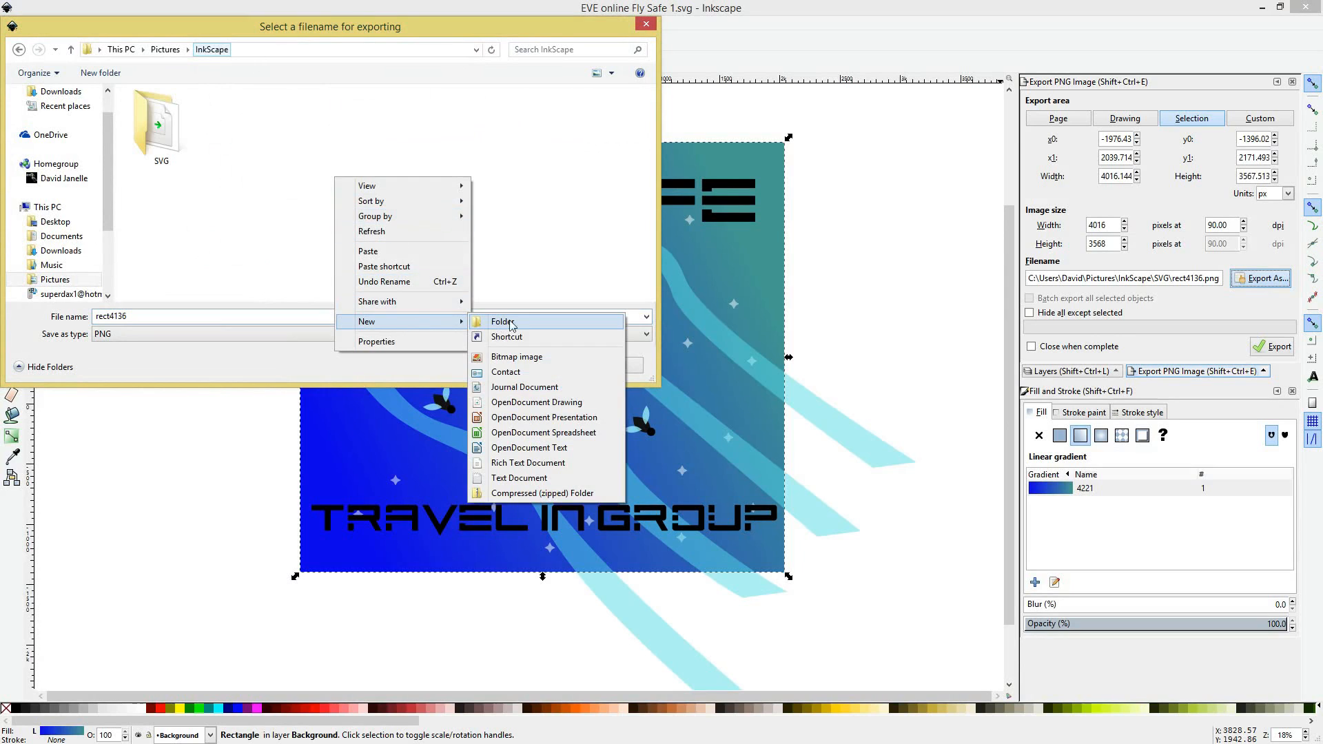
click(517, 321)
text(PNG)
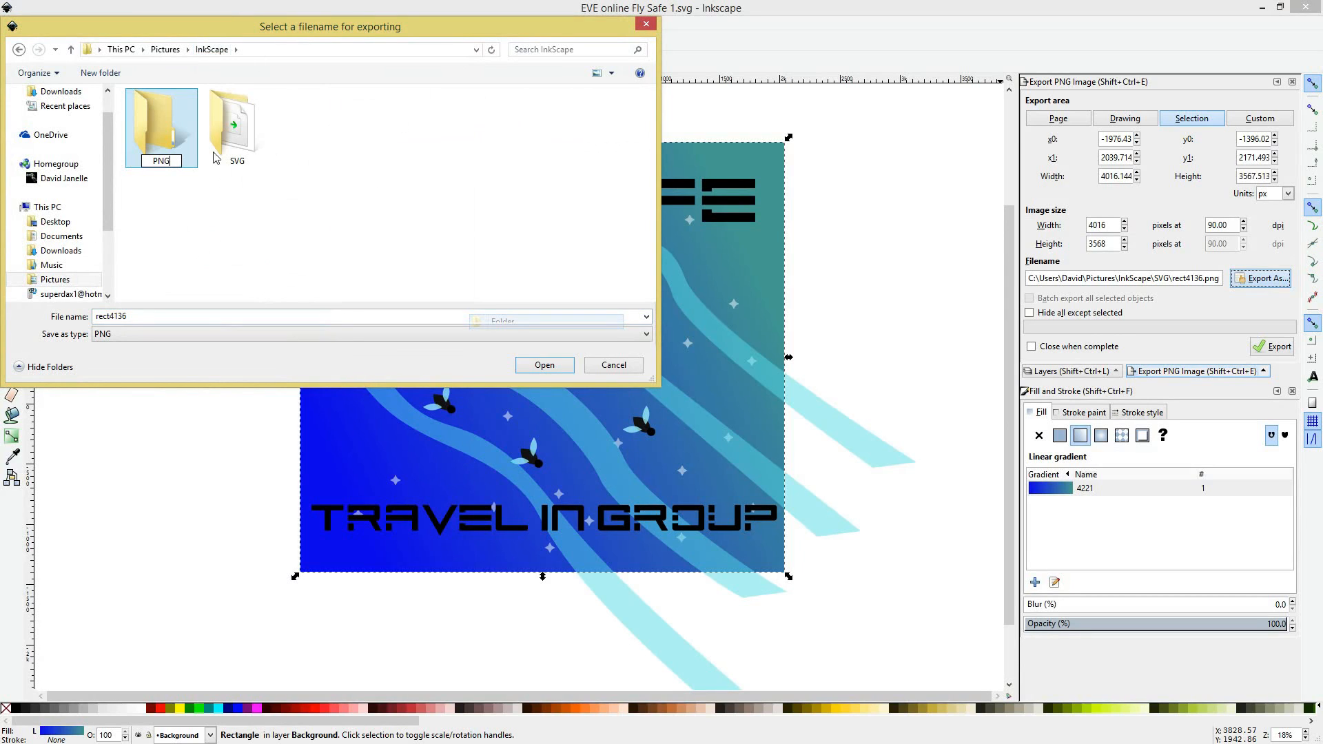
double_click(176, 136)
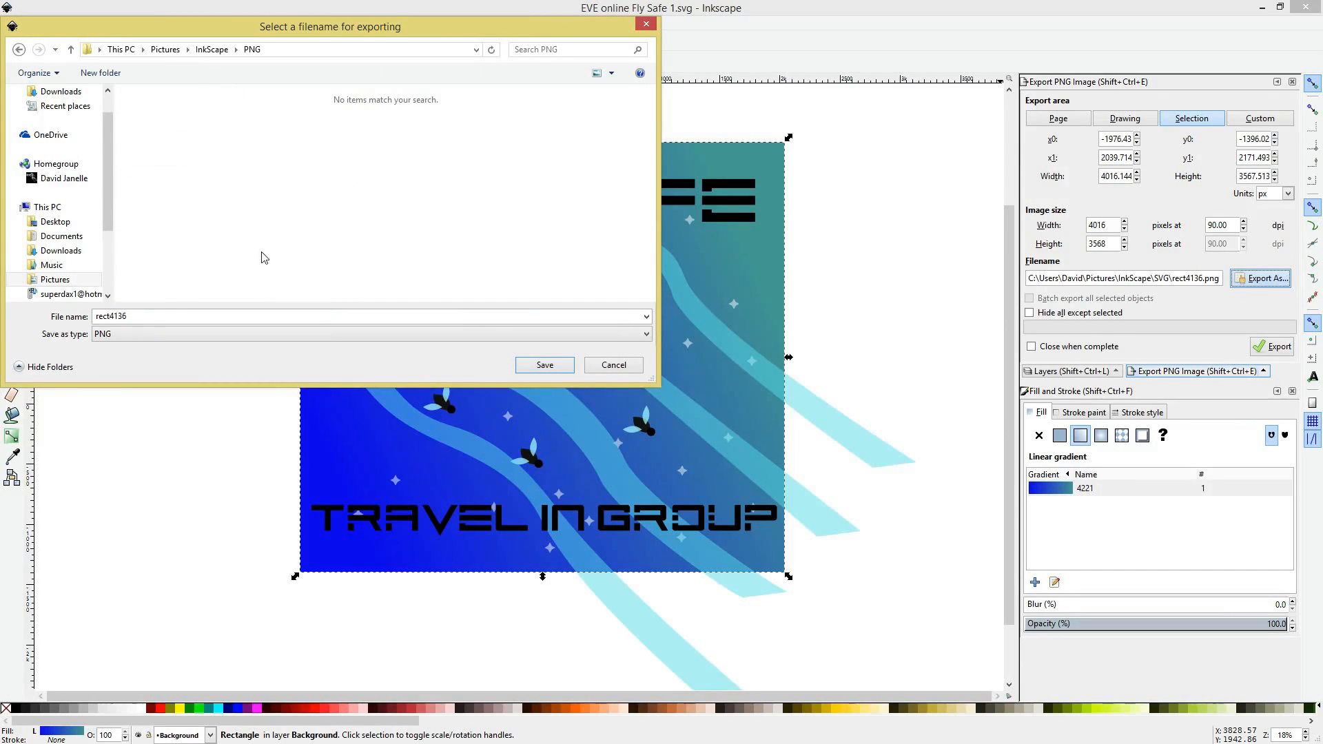
Step: Name the export file Fly Safe 1 and export the background rectangle's area as a PNG
double_click(362, 315)
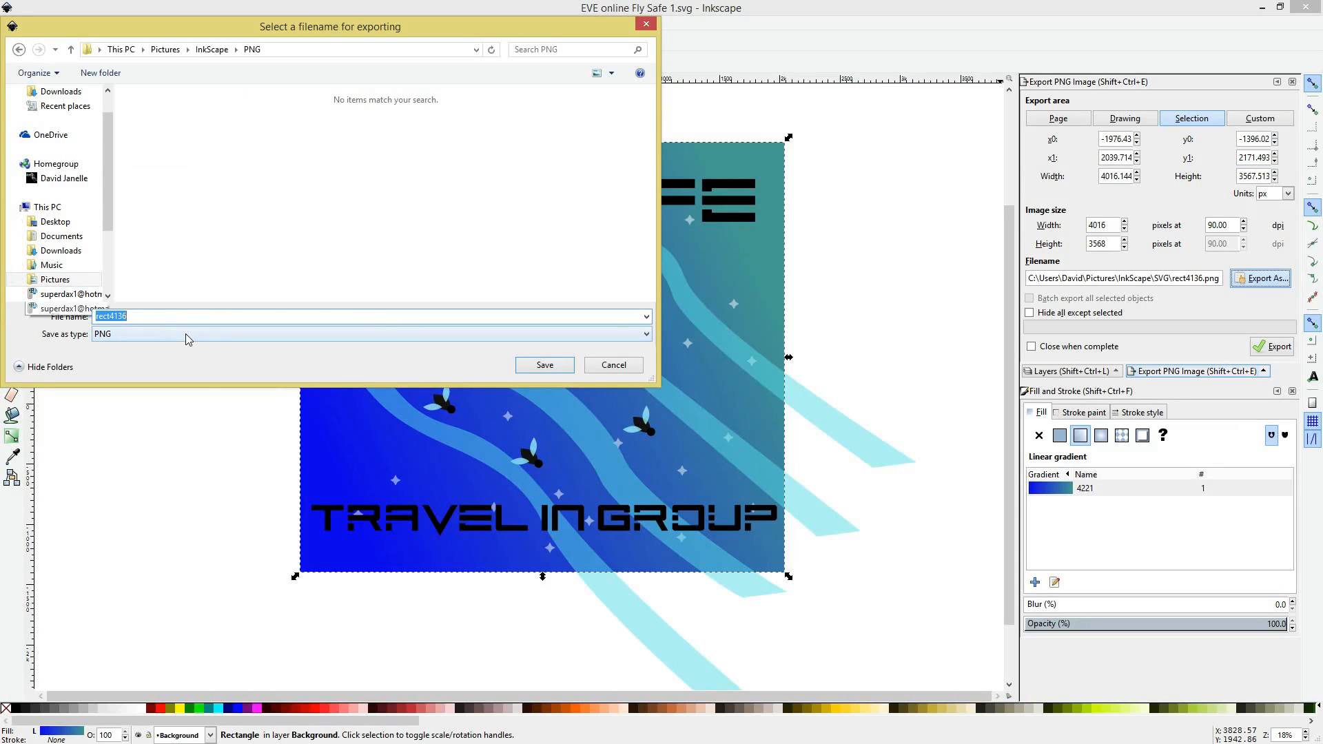
text(Fly Safe 1)
click(543, 370)
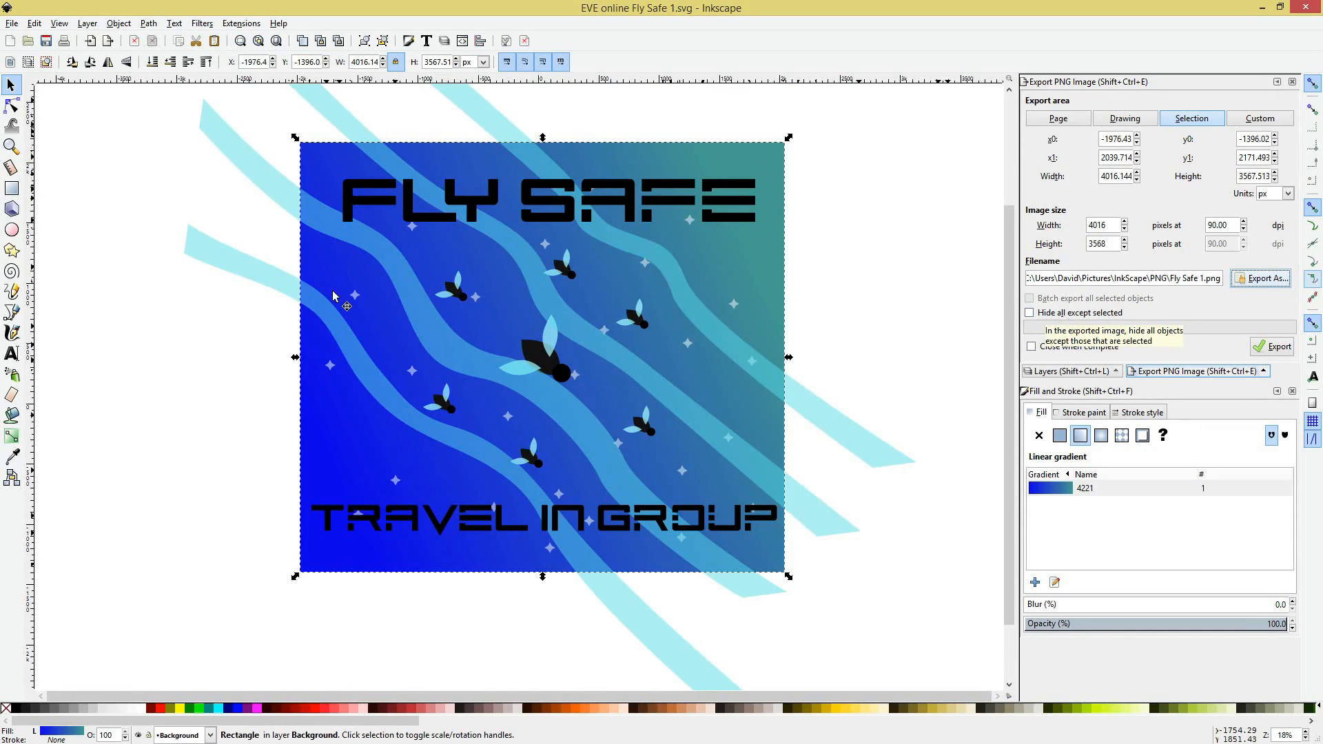
click(1270, 348)
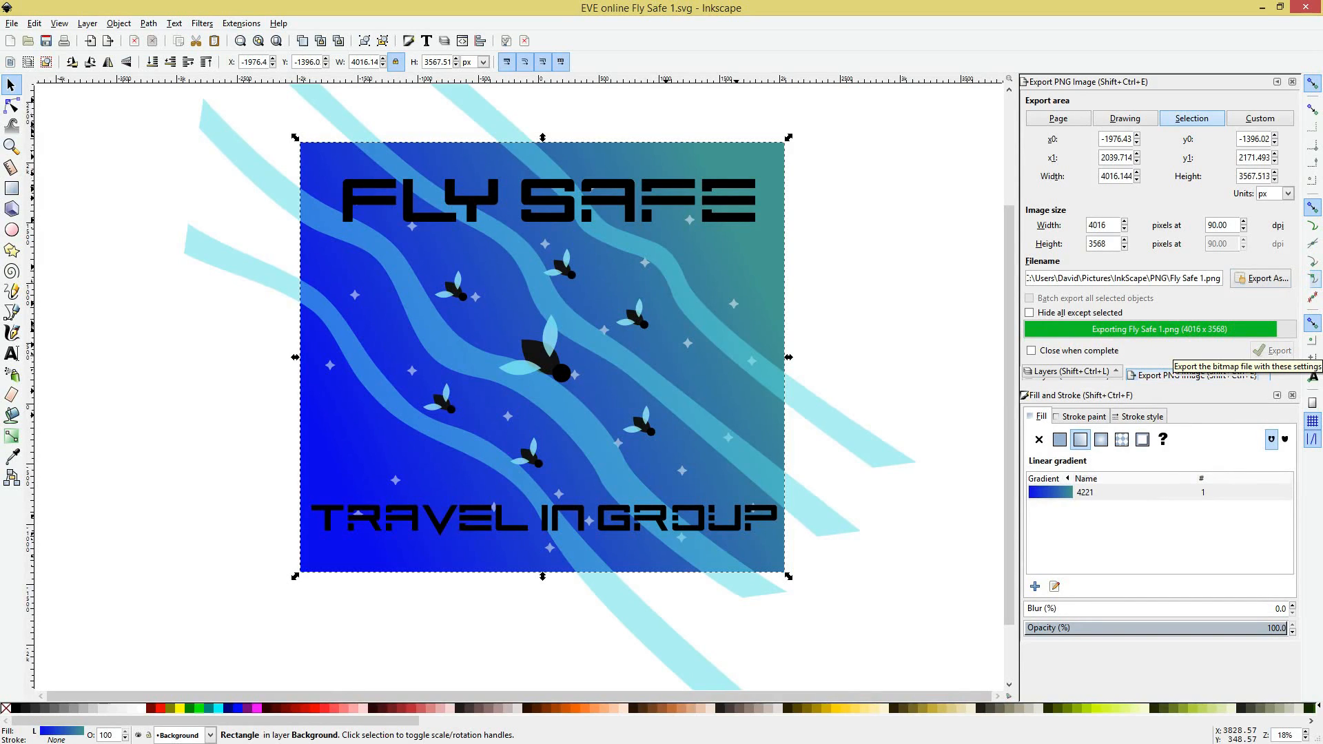
Step: Open the exported Fly Safe 1 image from the PNG folder in Windows Photo Viewer
drag(511, 743, 762, 79)
click(350, 179)
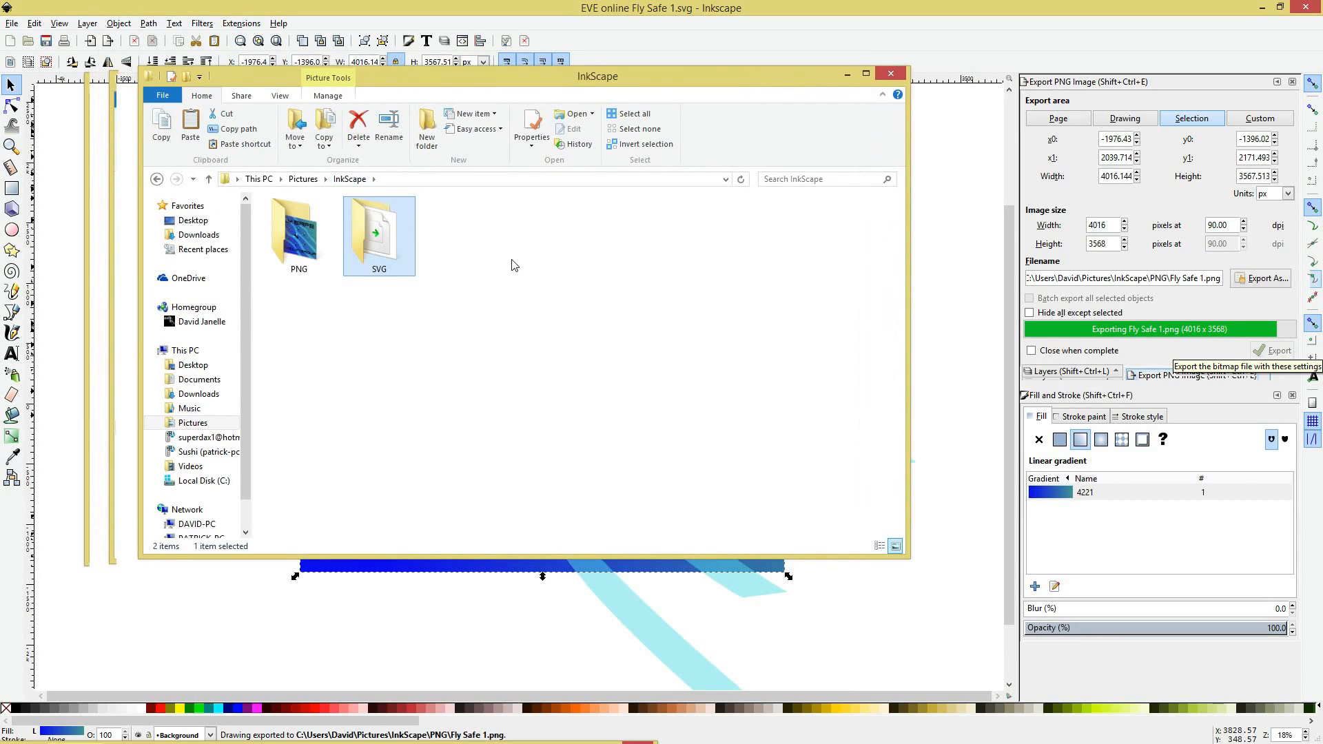
double_click(299, 231)
click(329, 254)
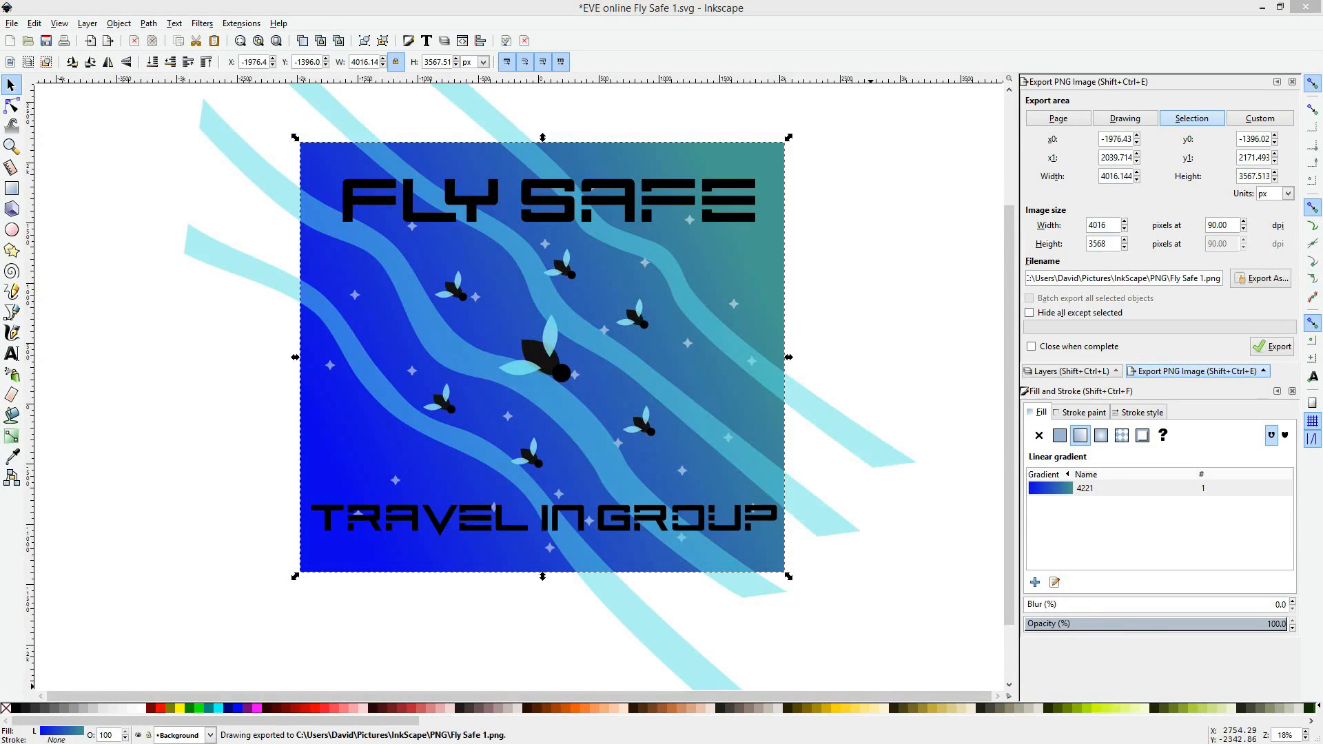
drag(690, 729, 643, 91)
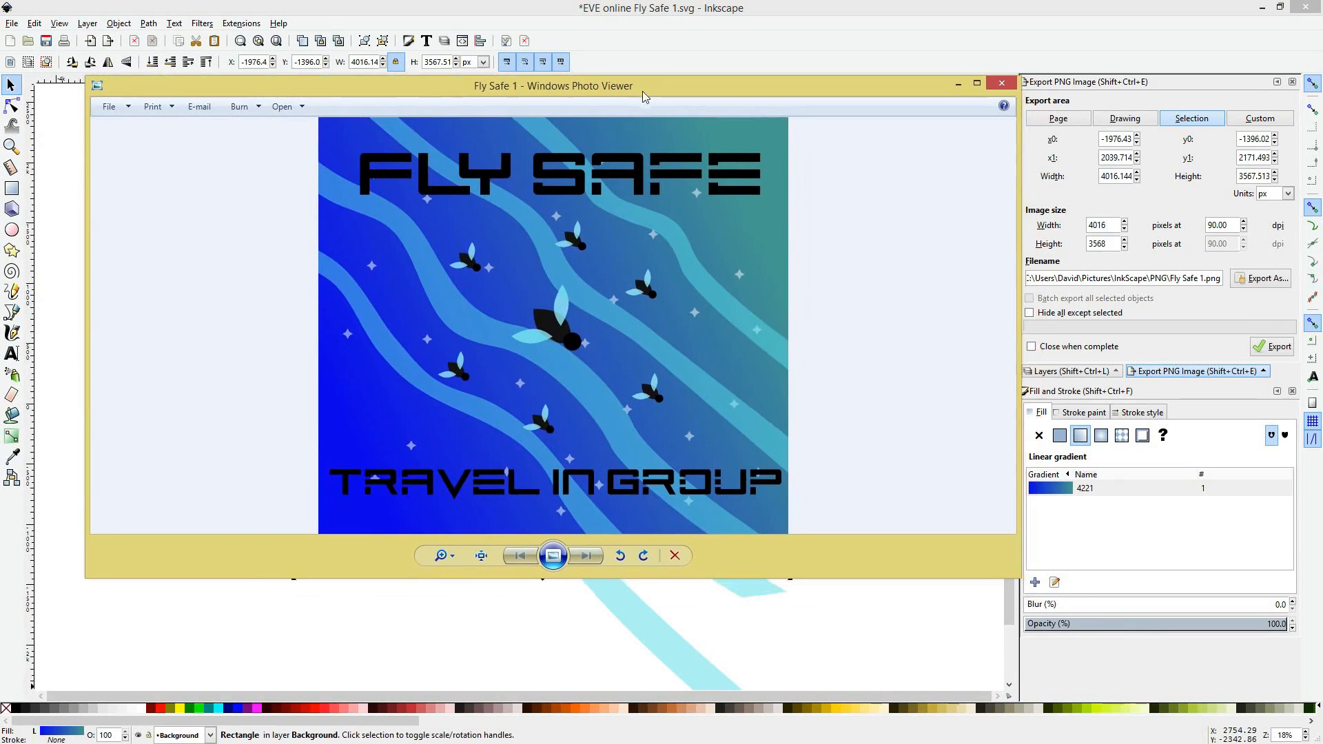
Step: Examine the pixel edges of the warp stripes and the central fly in the exported PNG at high magnification
scroll(699, 386, up, 3)
scroll(700, 386, down, 3)
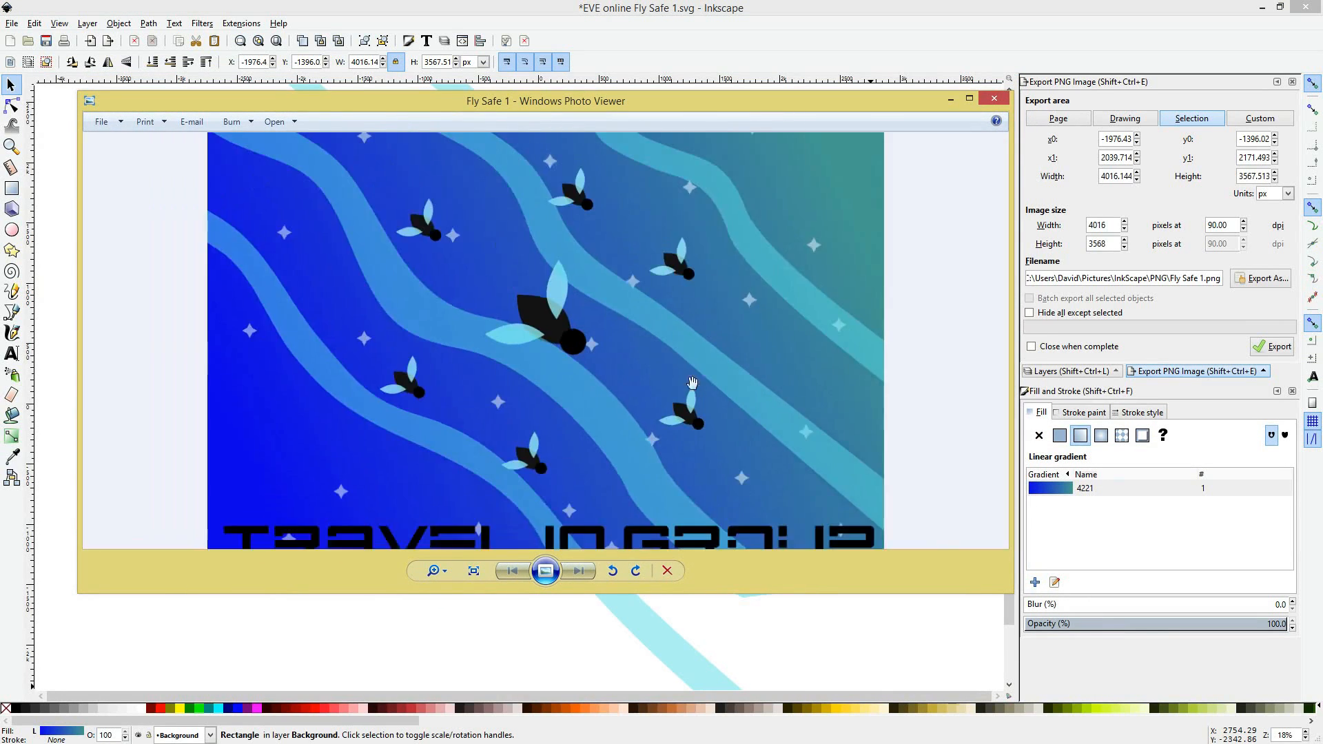
scroll(517, 349, up, 5)
scroll(340, 375, up, 5)
scroll(384, 373, up, 1)
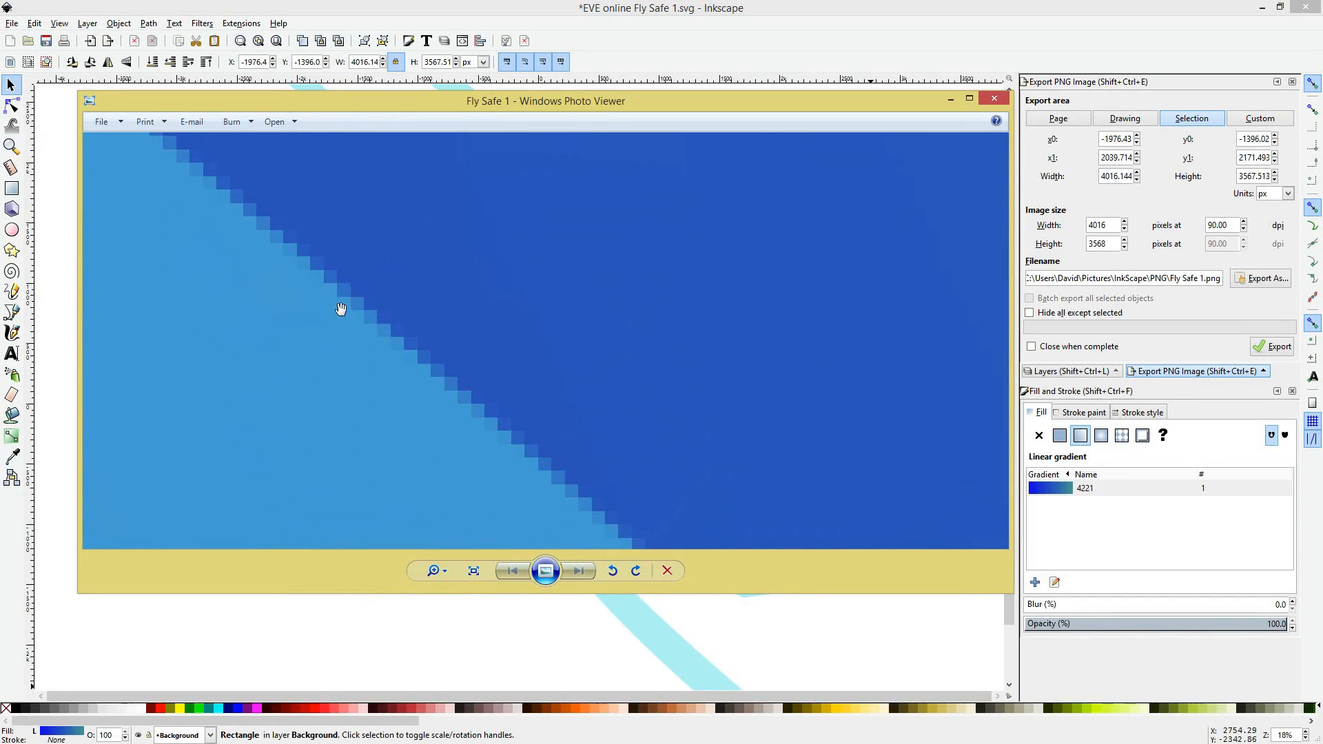
scroll(334, 319, down, 8)
scroll(415, 349, down, 1)
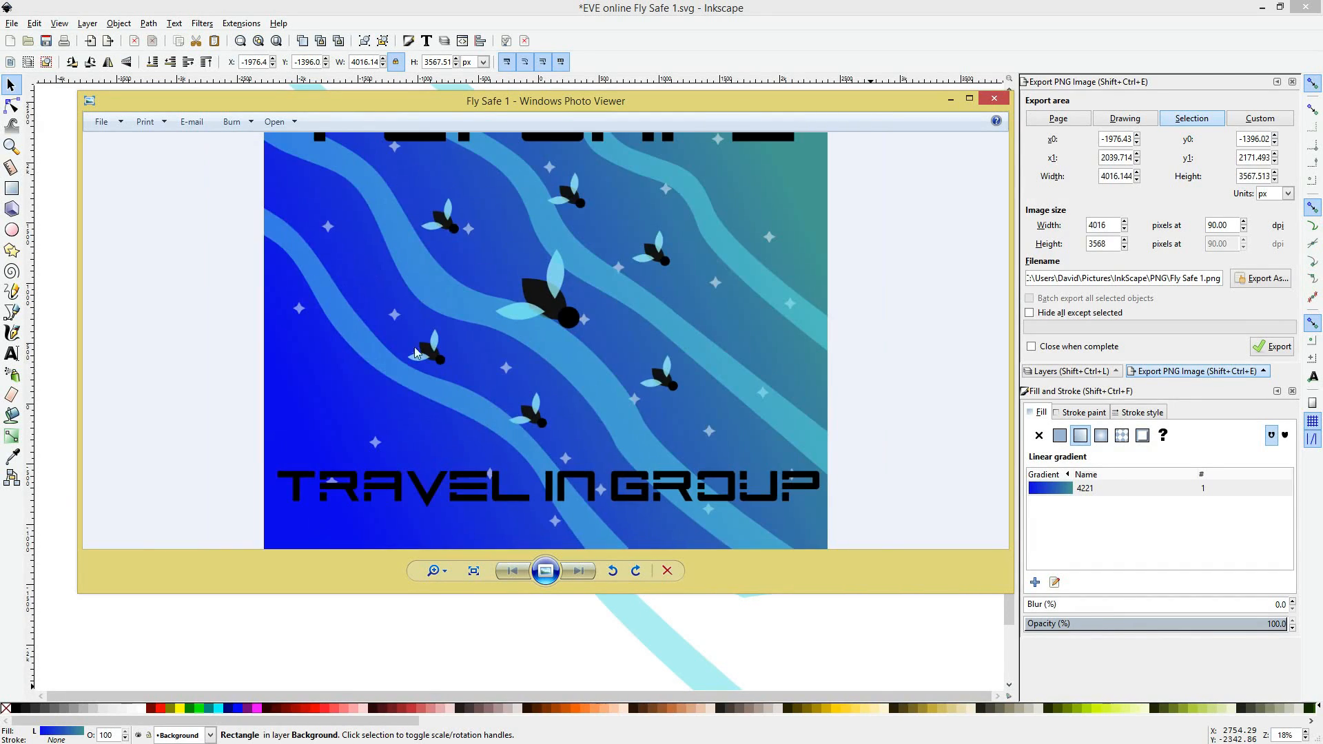
scroll(559, 357, up, 8)
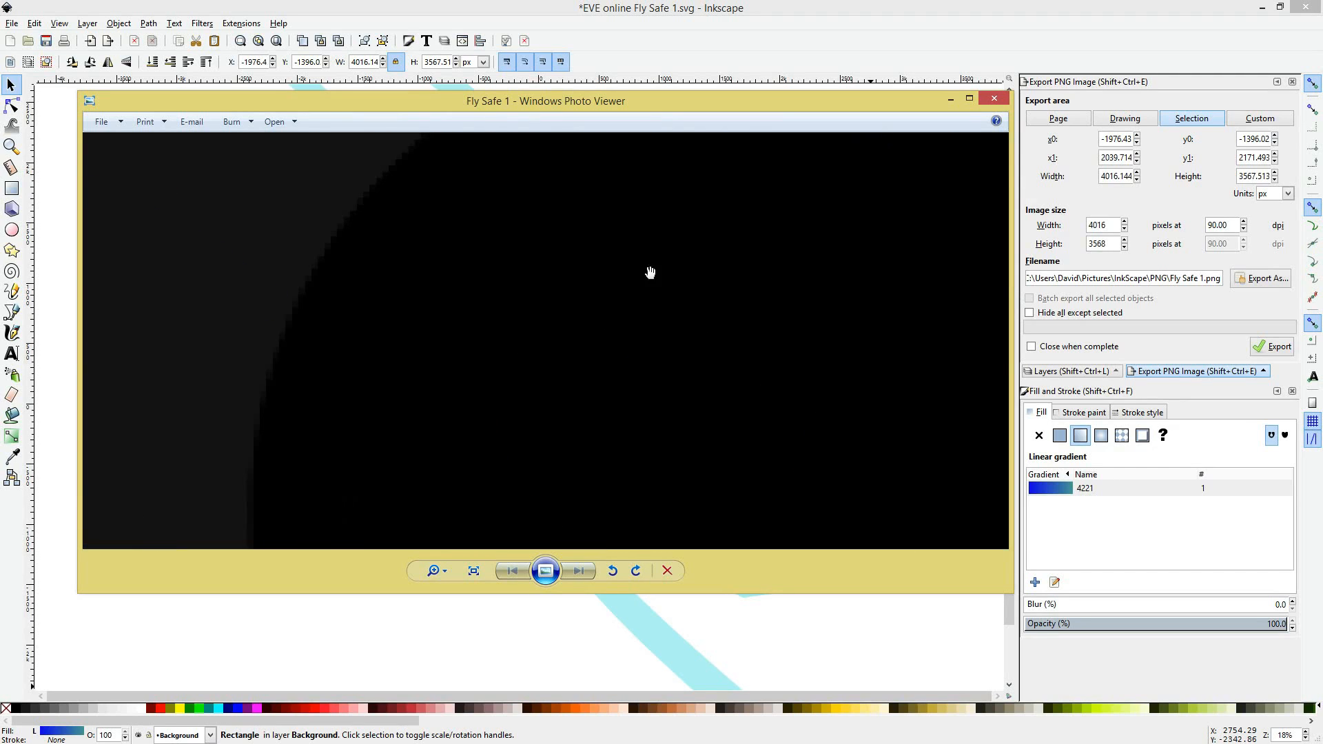
scroll(644, 305, down, 2)
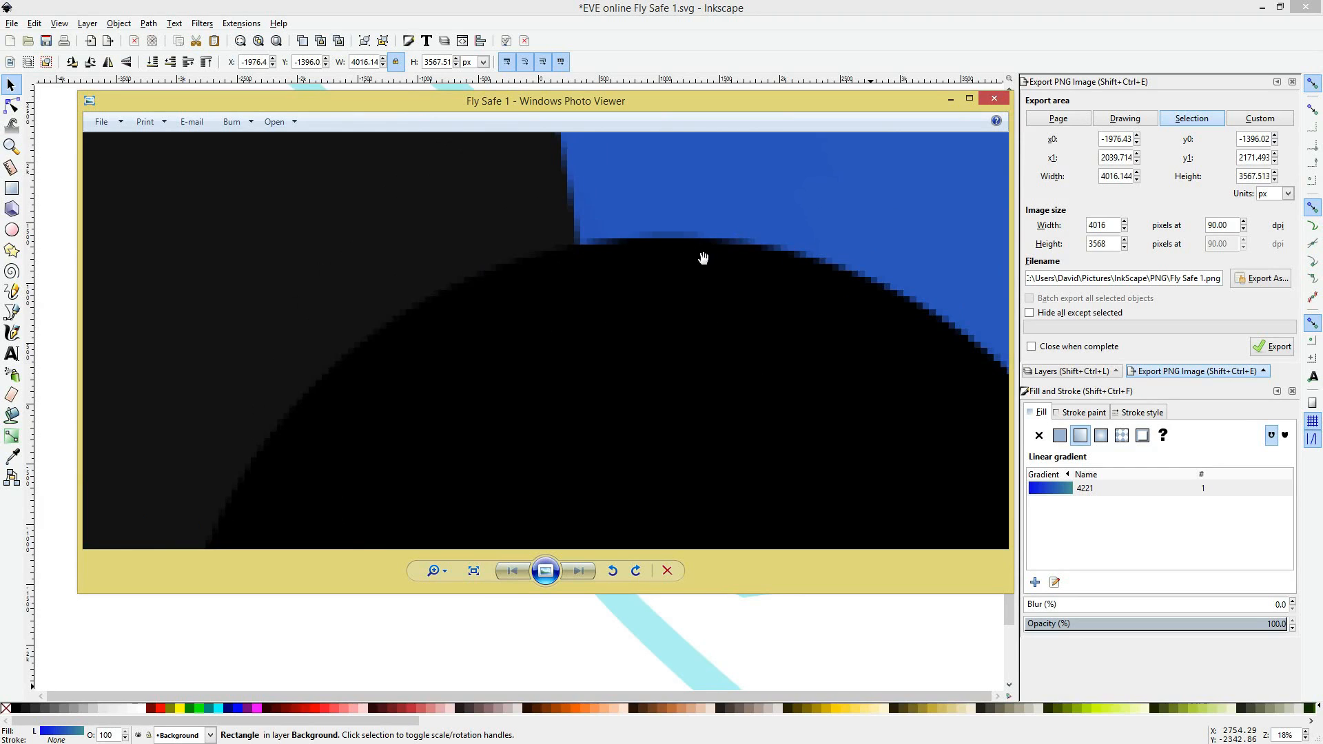
scroll(634, 272, down, 3)
scroll(634, 273, down, 3)
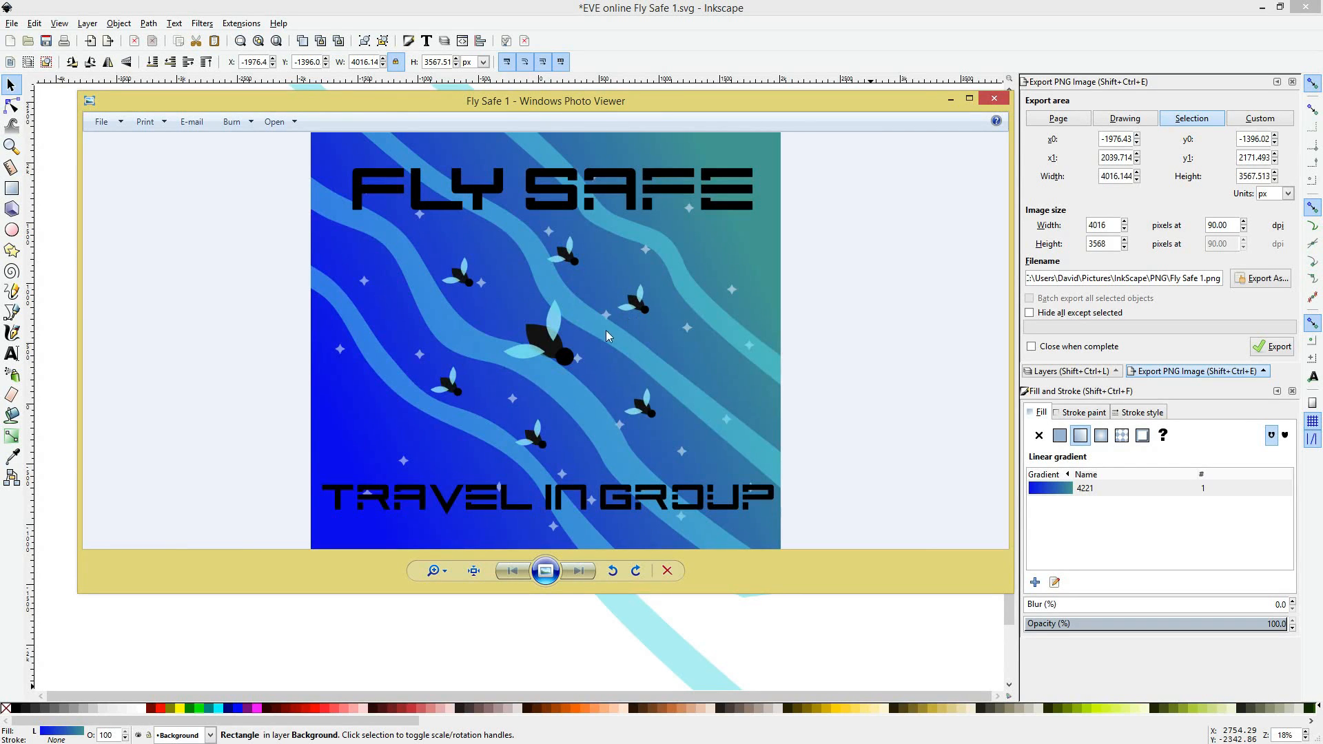
Step: Examine the warp stripes, stars and overlapping fly wings in the exported Fly Safe 1 image at various magnifications
scroll(659, 371, up, 6)
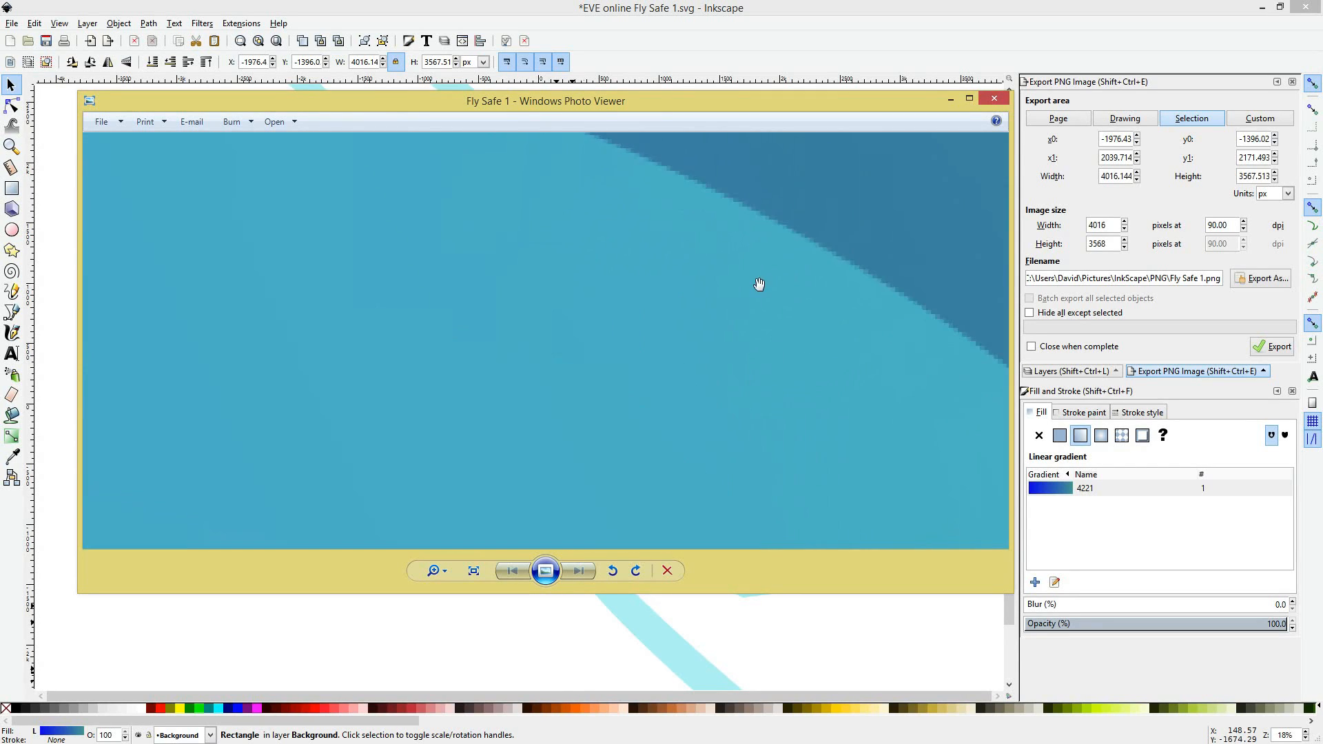
scroll(564, 388, down, 6)
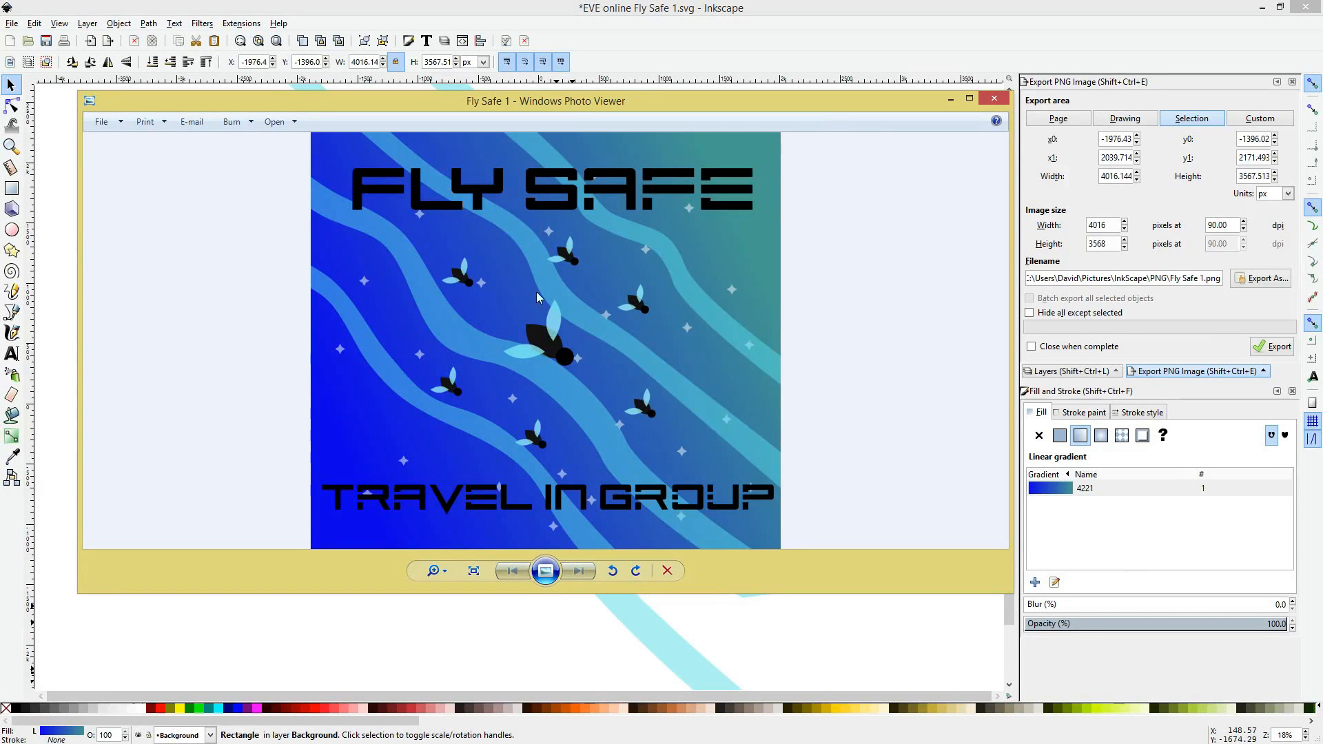
scroll(469, 427, up, 4)
scroll(620, 386, down, 2)
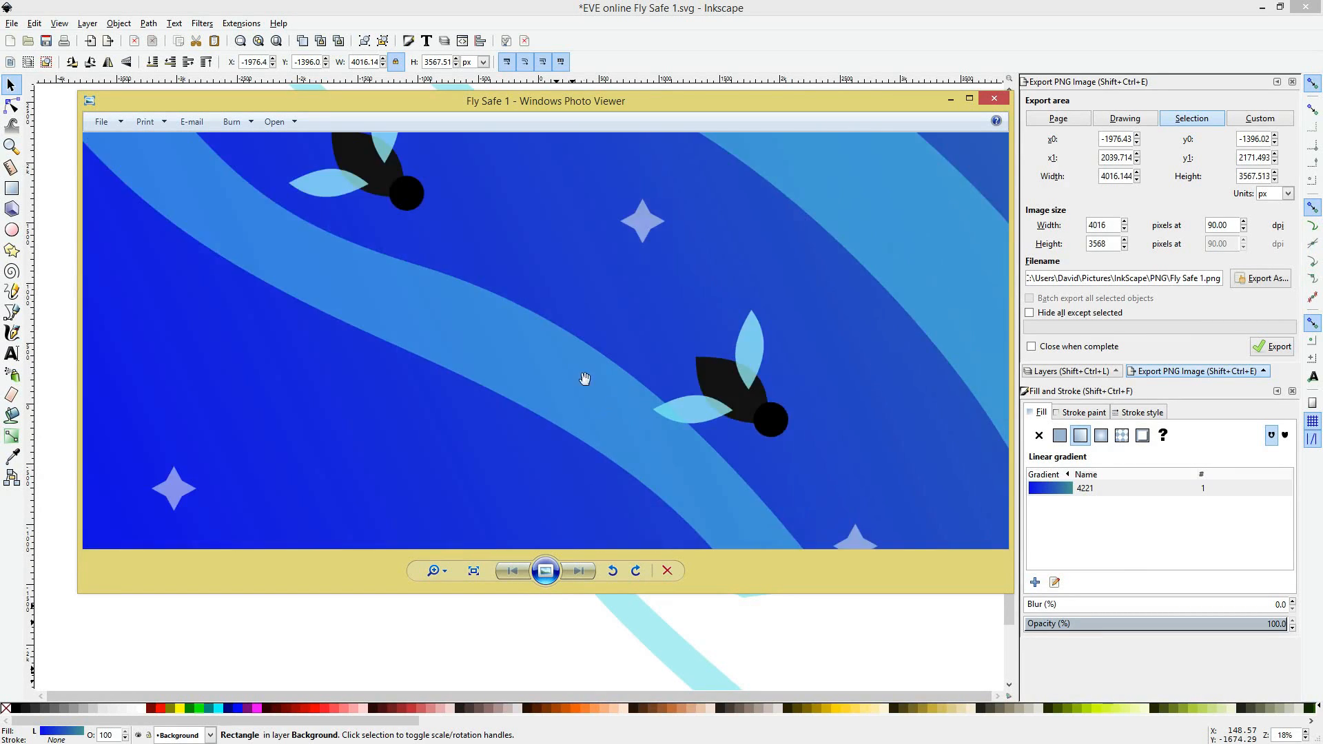
scroll(689, 341, down, 1)
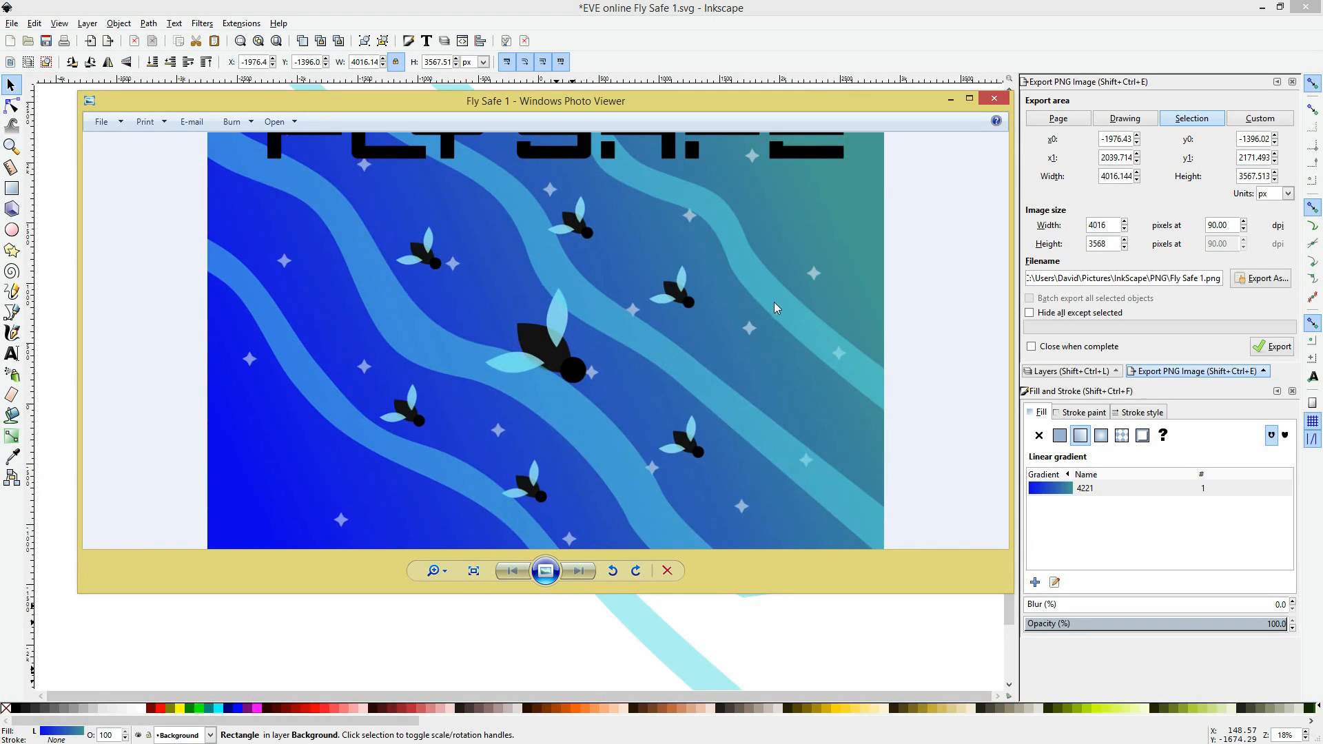
mouse_move(698, 98)
mouse_down()
mouse_move(638, 94)
mouse_move(685, 92)
mouse_up()
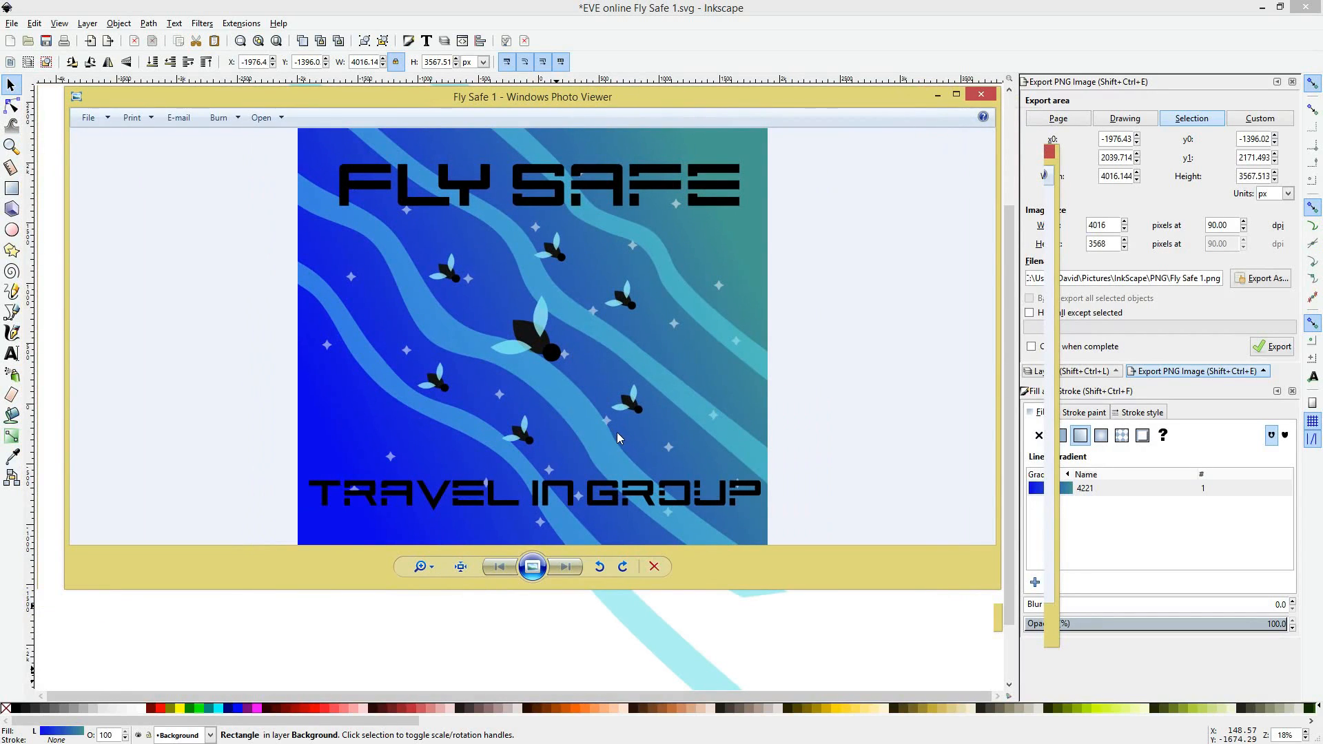
scroll(537, 333, up, 10)
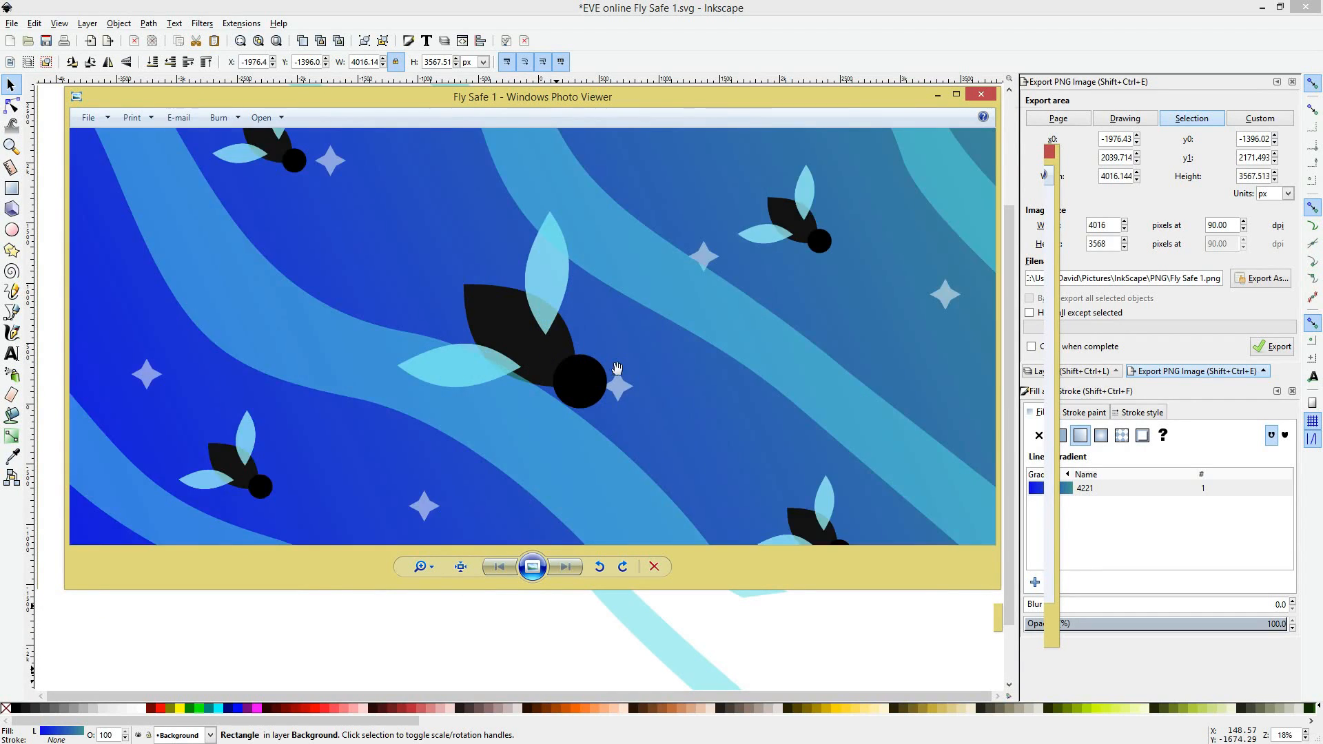
scroll(505, 375, down, 10)
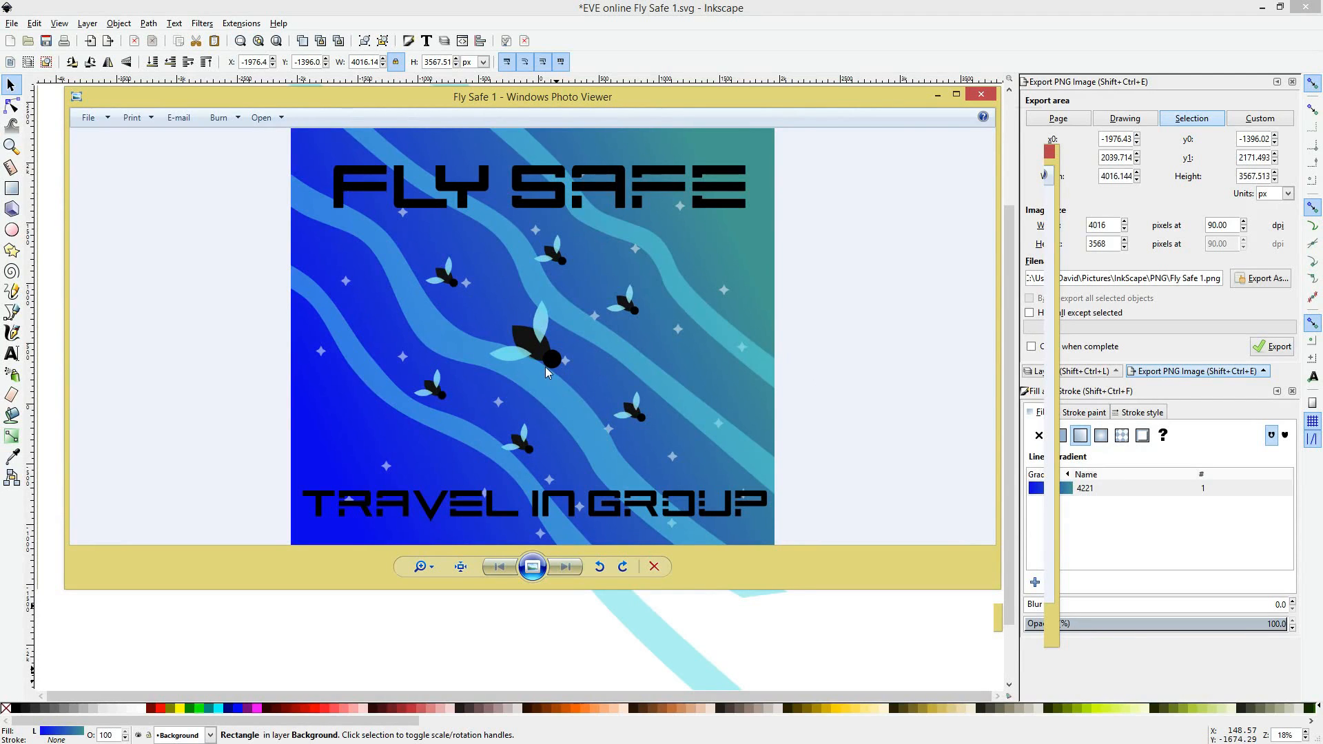
scroll(431, 399, up, 6)
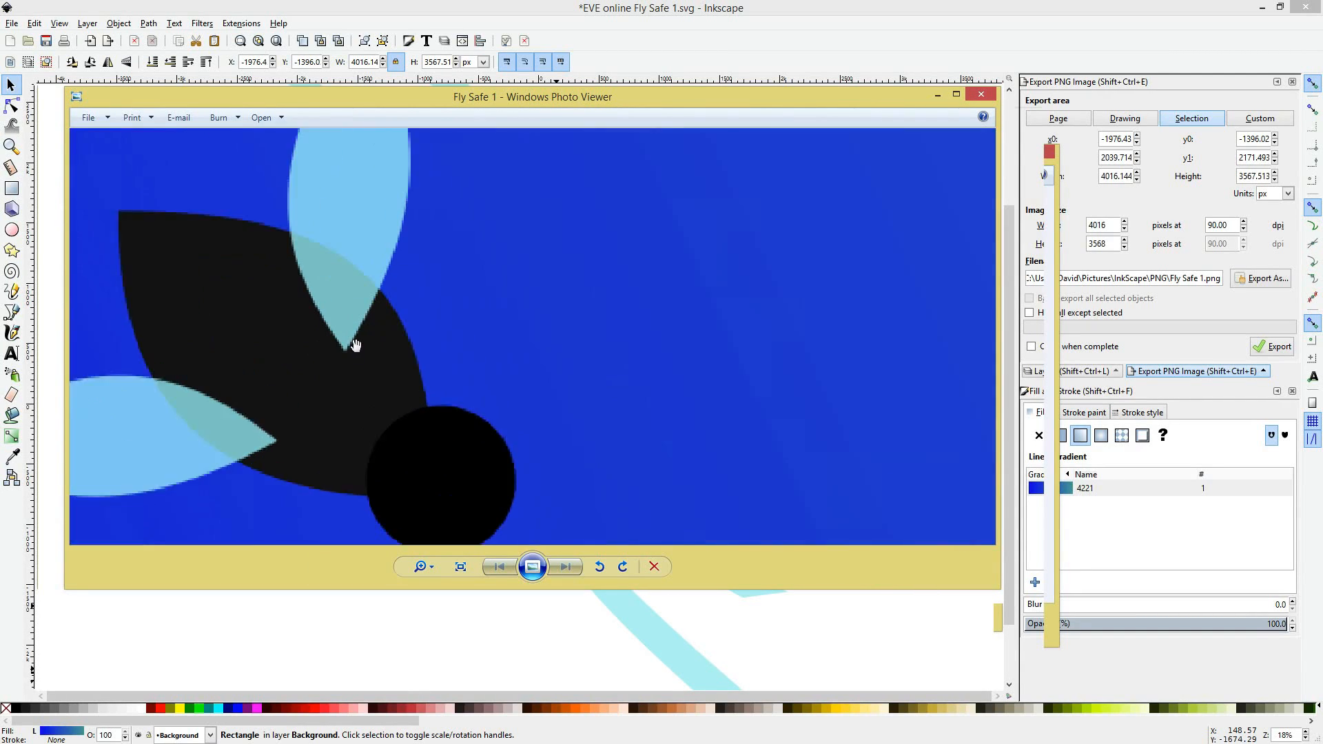
scroll(520, 493, down, 6)
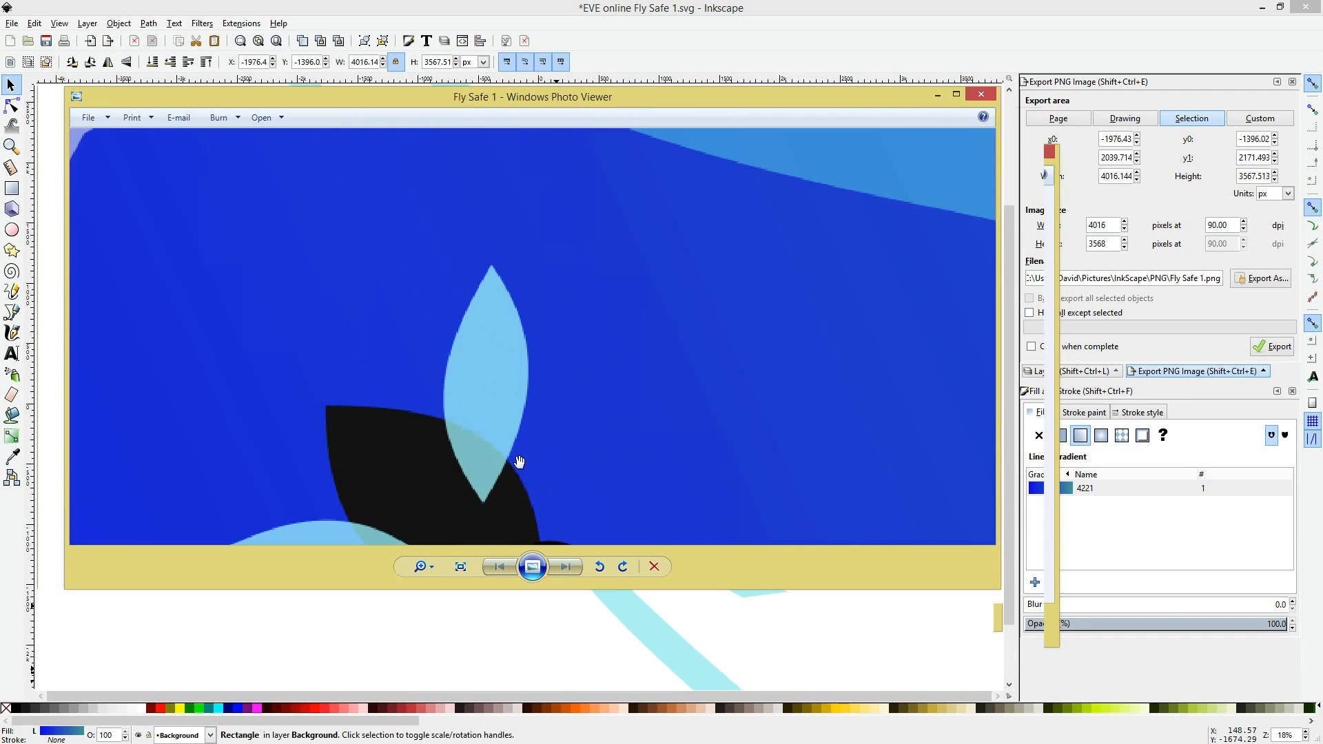
scroll(570, 421, down, 4)
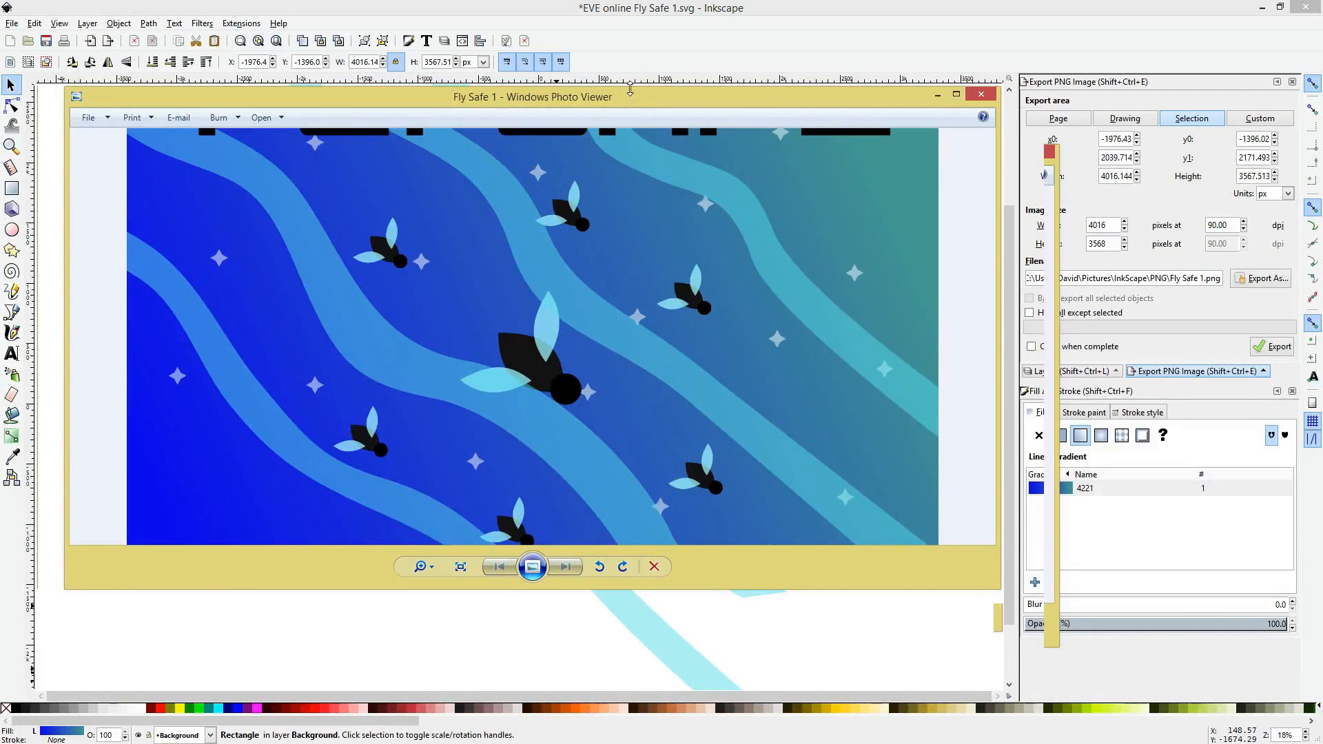
drag(631, 89, 765, 105)
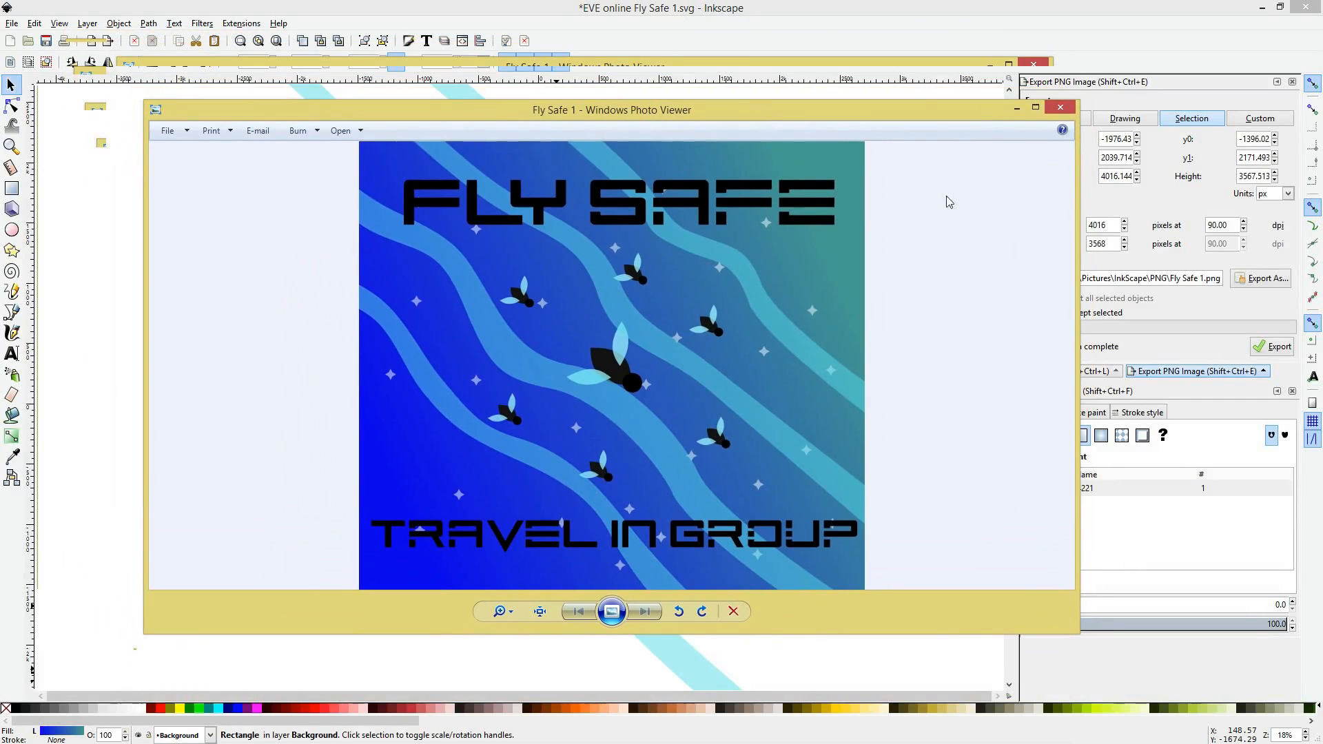
Step: Compare the source drawing in Inkscape with the exported Fly Safe 1 image in Windows Photo Viewer
click(927, 63)
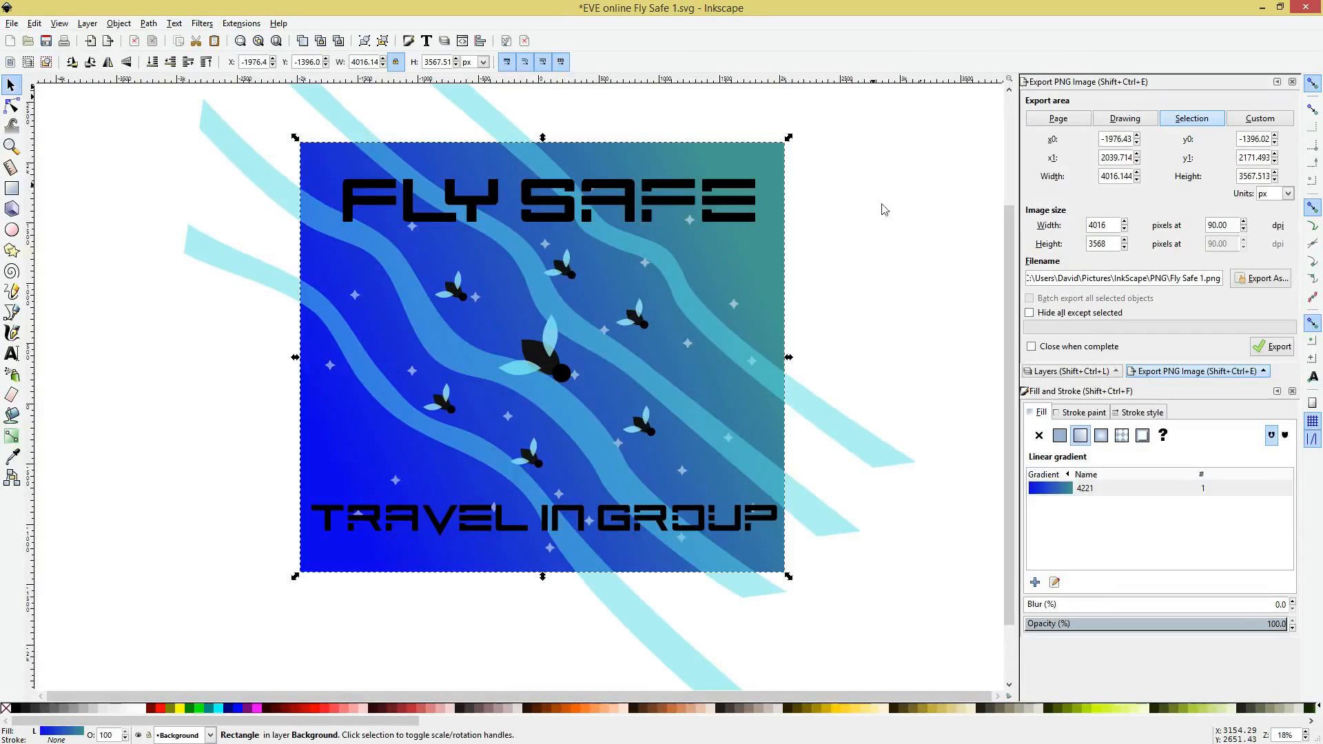
key(alt+Tab)
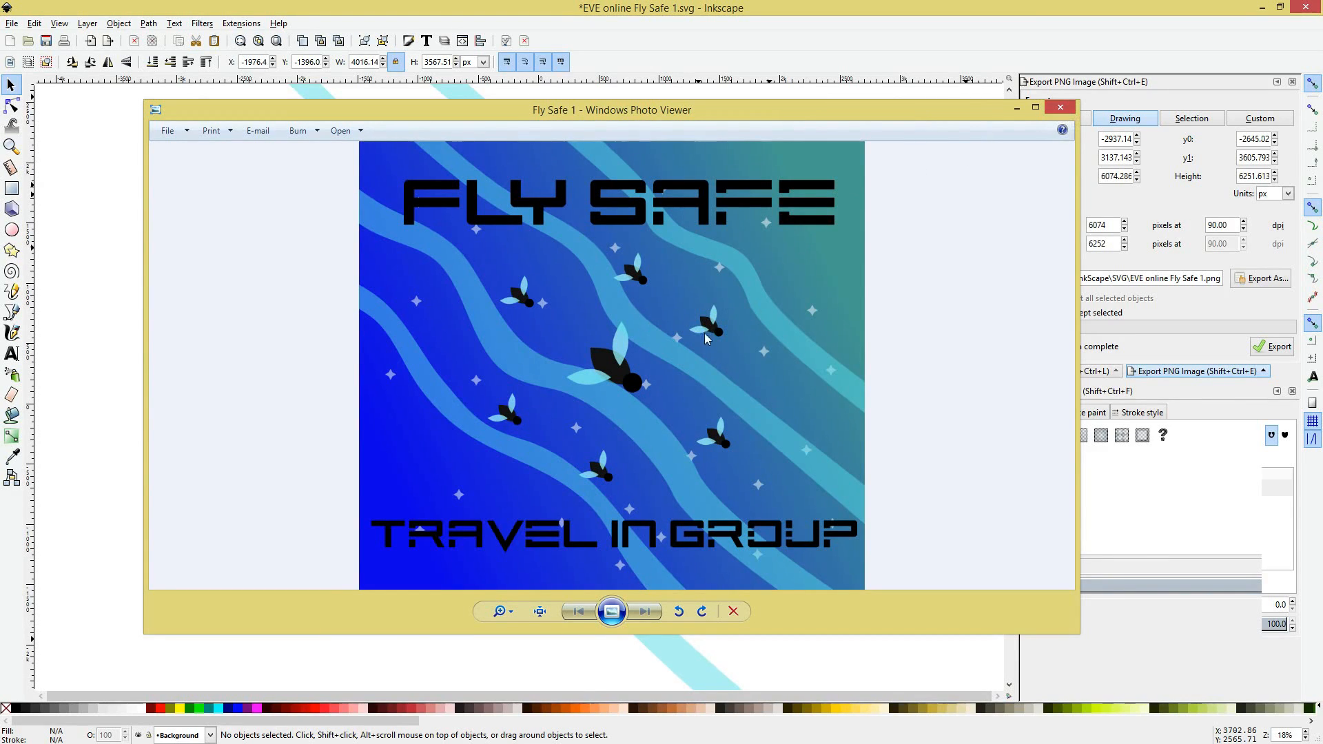
scroll(704, 332, up, 2)
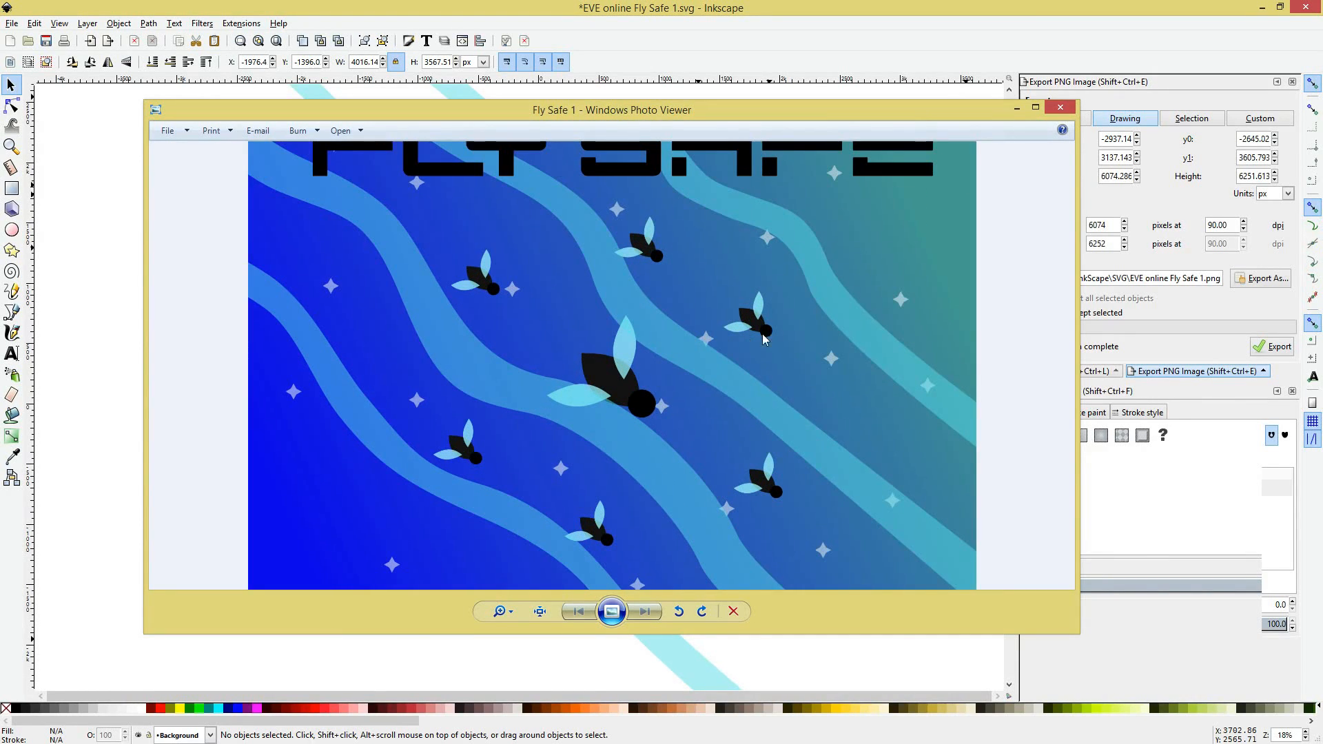
drag(770, 116, 776, 114)
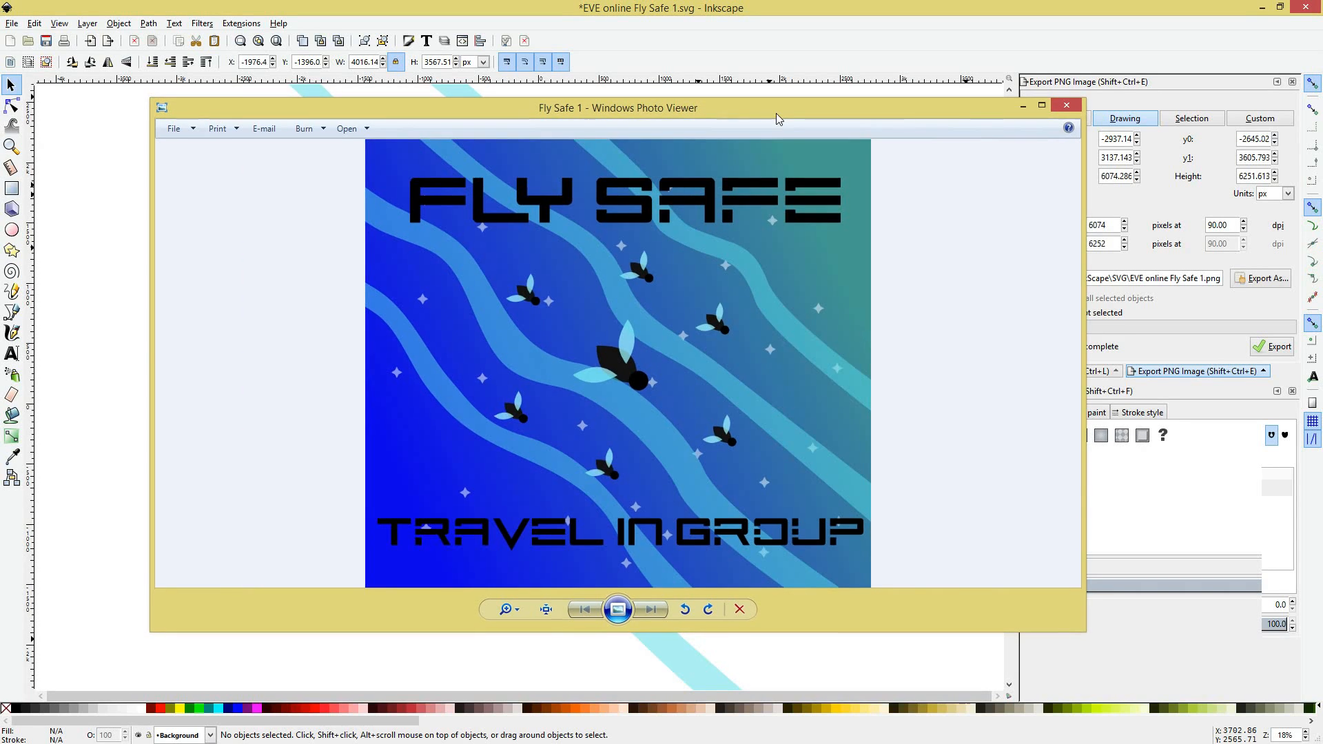